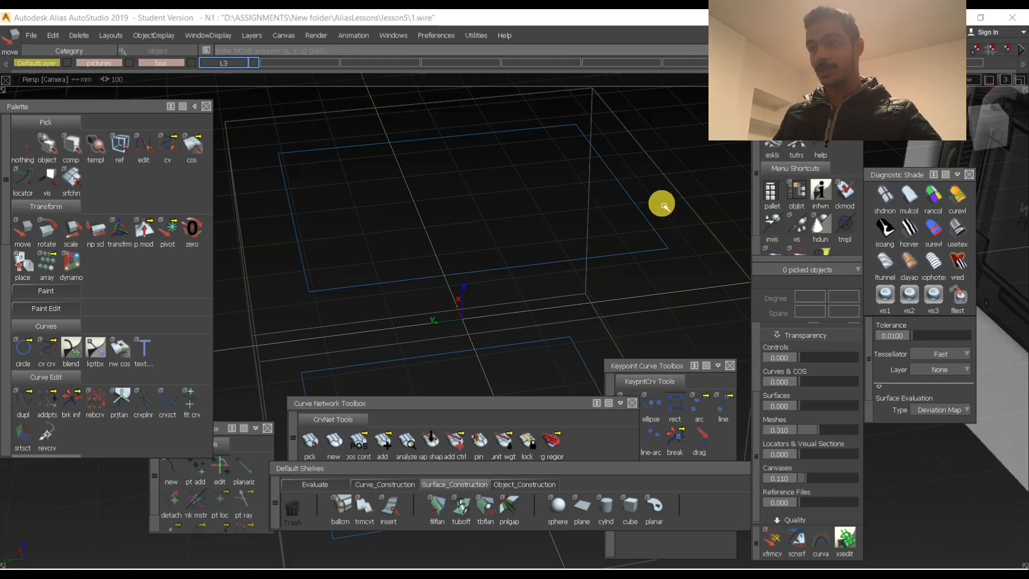
pyautogui.keyDown('alt'); pyautogui.keyDown('shift'); pyautogui.moveTo(616, 195); pyautogui.dragTo(648, 193, button='right'); pyautogui.keyUp('shift'); pyautogui.keyUp('alt')
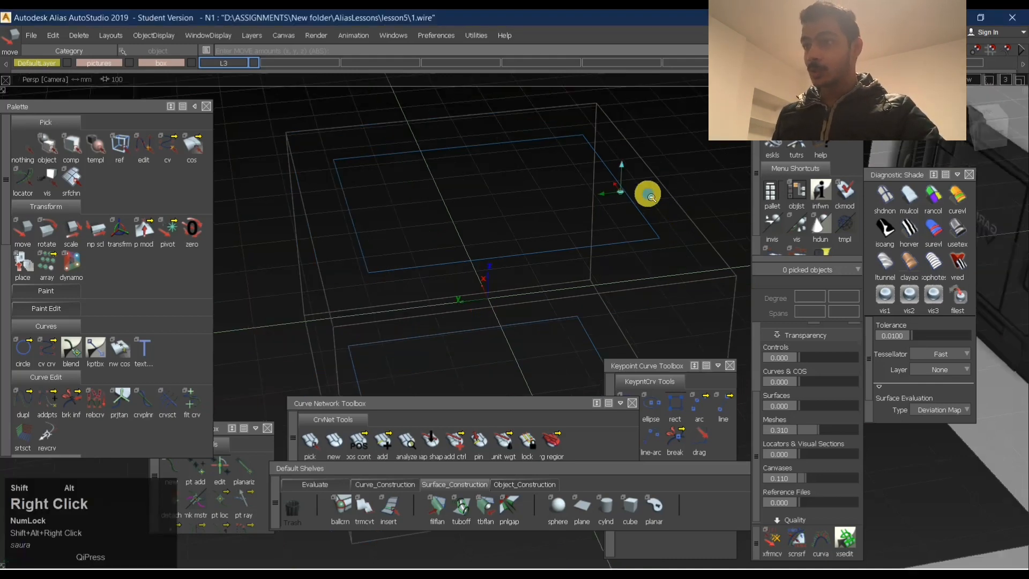
pyautogui.keyDown('alt'); pyautogui.keyDown('shift'); pyautogui.moveTo(648, 193); pyautogui.dragTo(645, 213); pyautogui.keyUp('shift'); pyautogui.keyUp('alt')
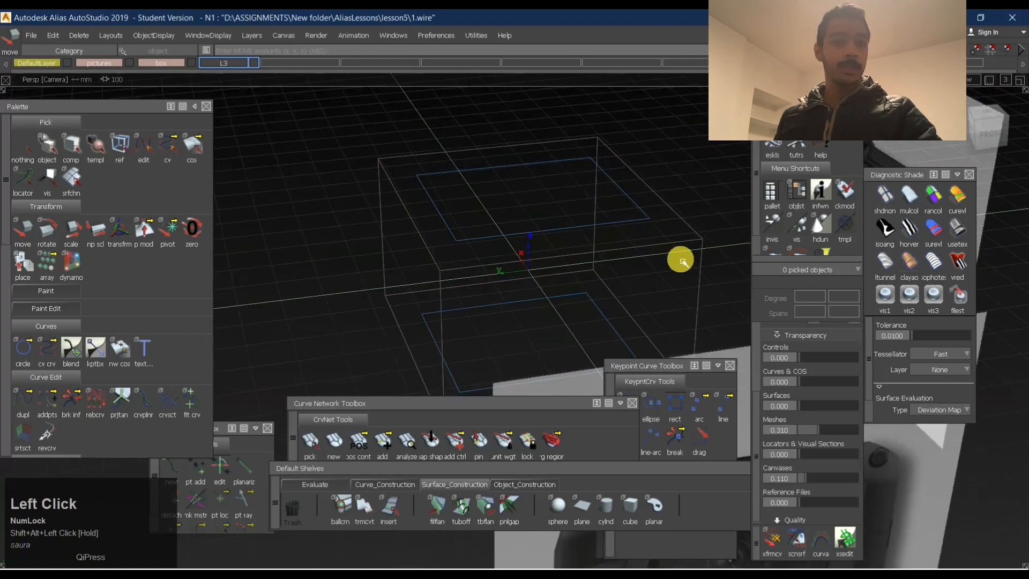
pyautogui.click(852, 202)
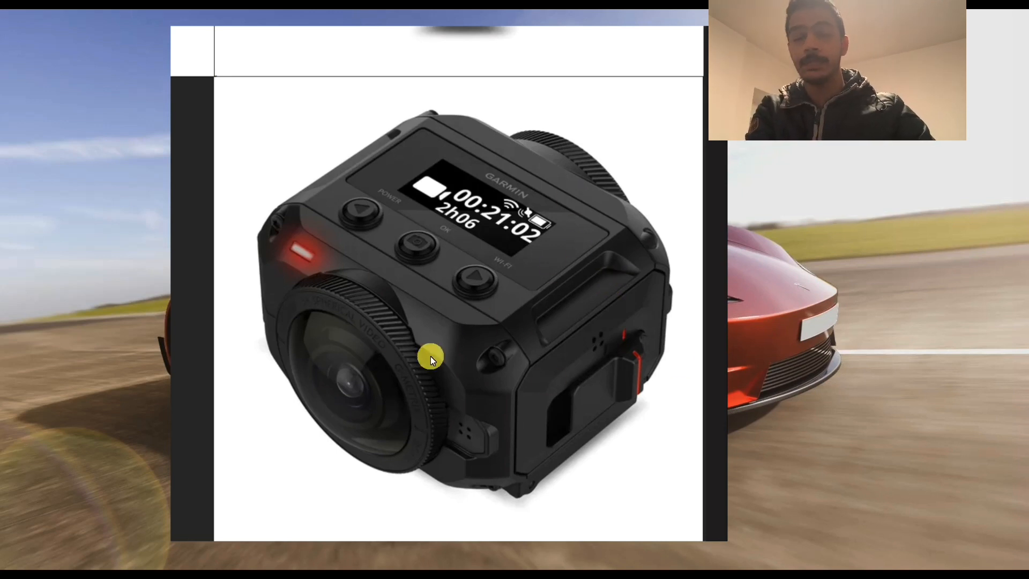
# Examine the Garmin camera reference photo up close, including its top face, chamfered front corner and side panel.
pyautogui.scroll(-2, 500, 247)
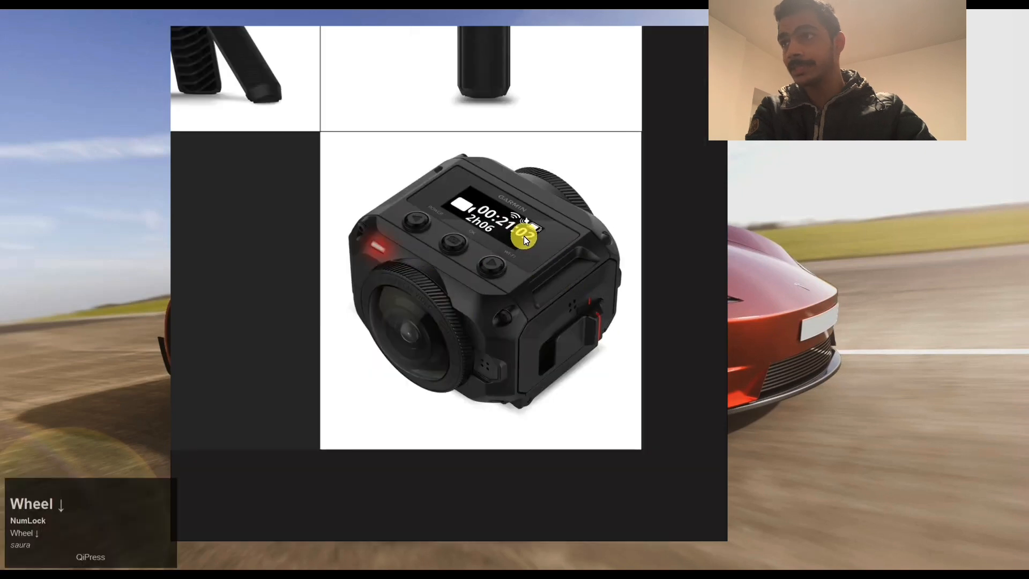
pyautogui.scroll(3, 498, 250)
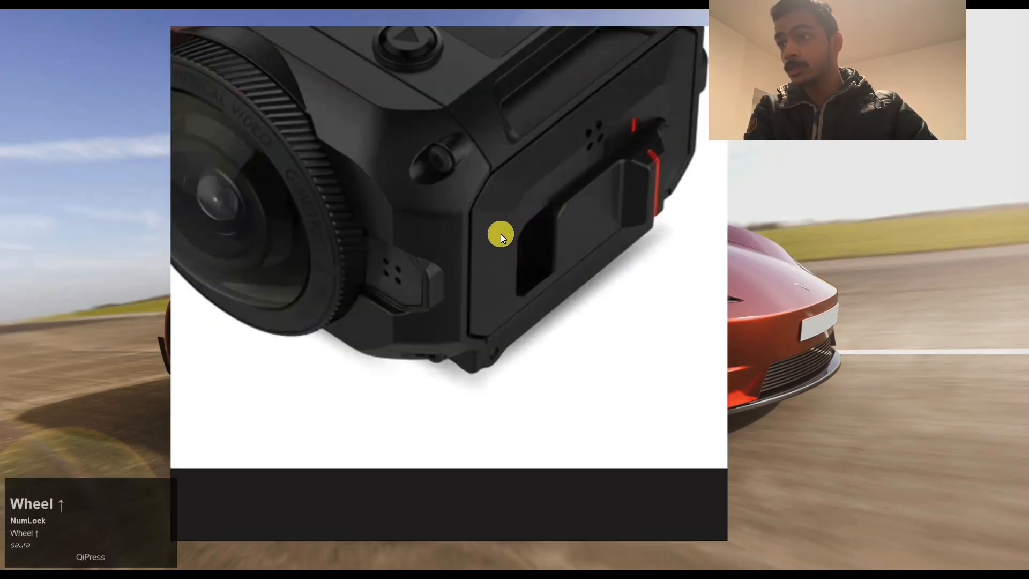
pyautogui.scroll(-1, 470, 114)
pyautogui.moveTo(469, 115)
pyautogui.mouseDown(button='right')
pyautogui.moveTo(520, 206)
pyautogui.moveTo(469, 131)
pyautogui.mouseUp(button='right')
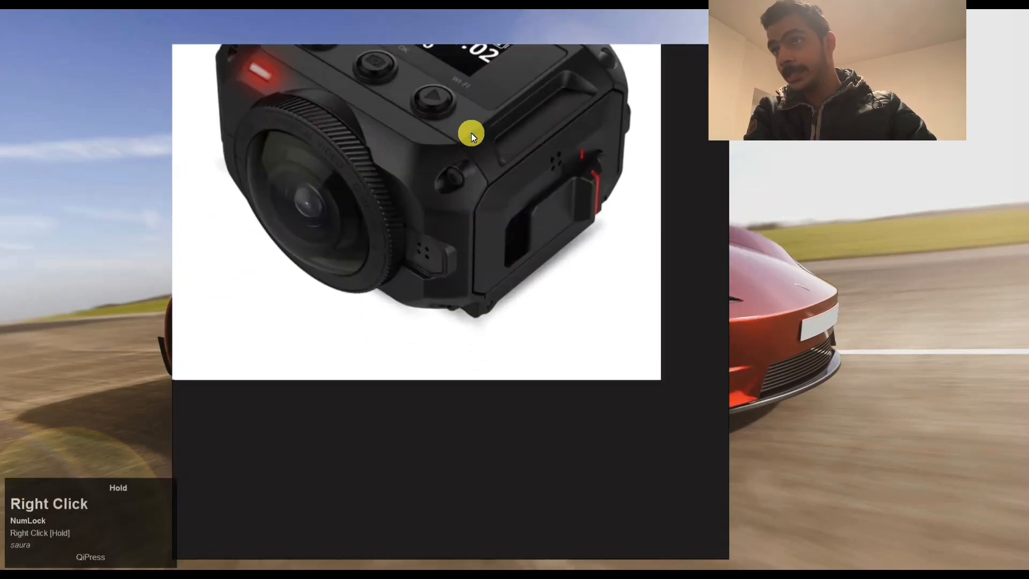
pyautogui.moveTo(586, 50); pyautogui.dragTo(588, 27)
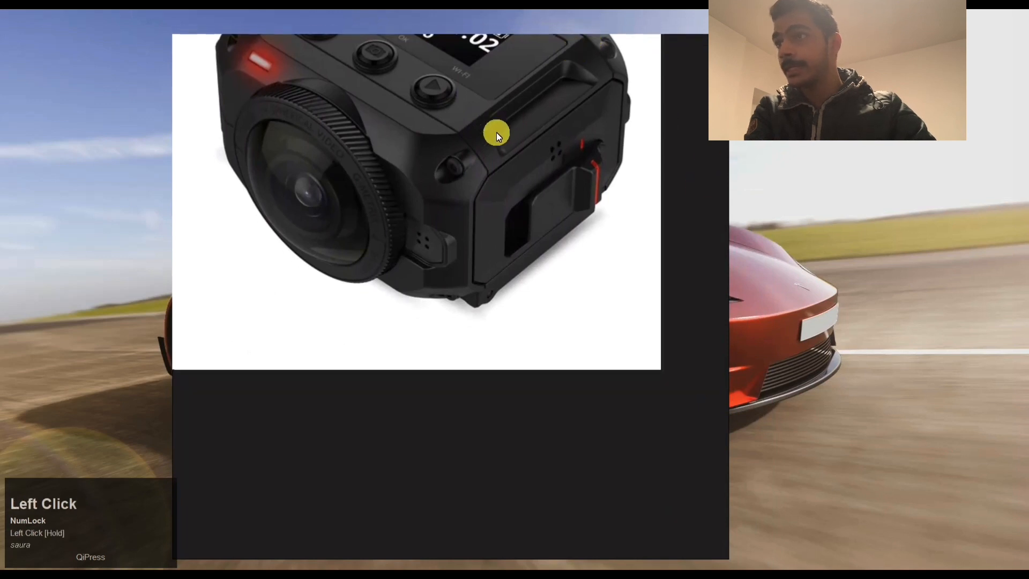
pyautogui.scroll(-1, 496, 133)
pyautogui.moveTo(466, 118); pyautogui.dragTo(475, 174, button='right')
pyautogui.moveTo(474, 175); pyautogui.dragTo(521, 301)
pyautogui.scroll(2, 507, 350)
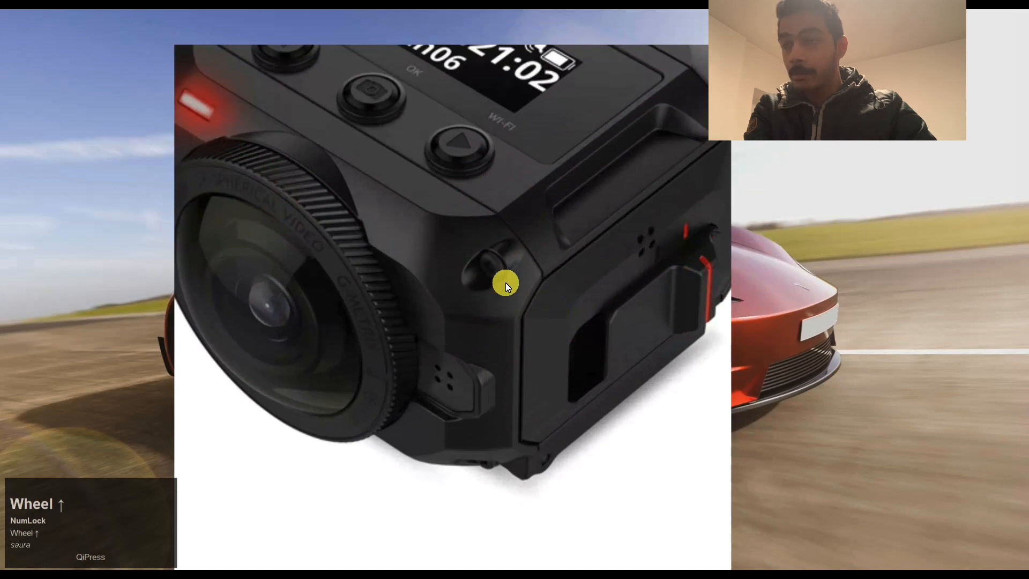
pyautogui.scroll(-2, 503, 258)
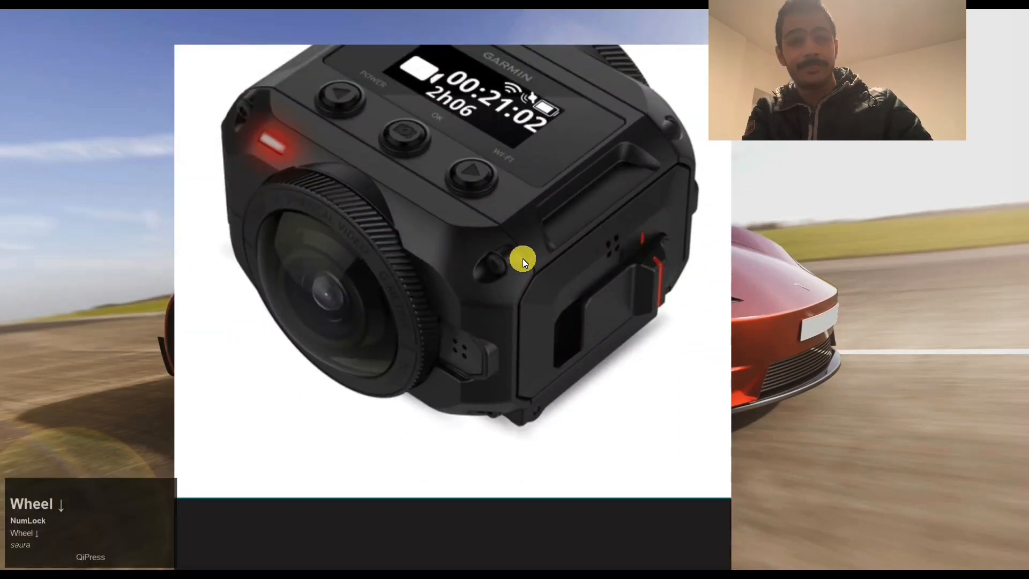
pyautogui.scroll(-1, 523, 258)
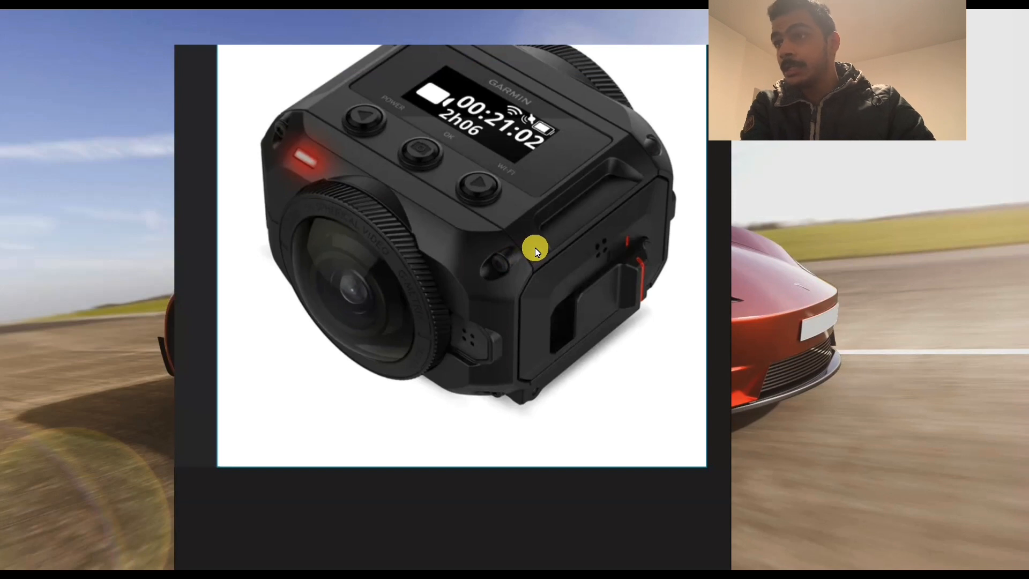
pyautogui.moveTo(553, 215); pyautogui.dragTo(556, 204, button='right')
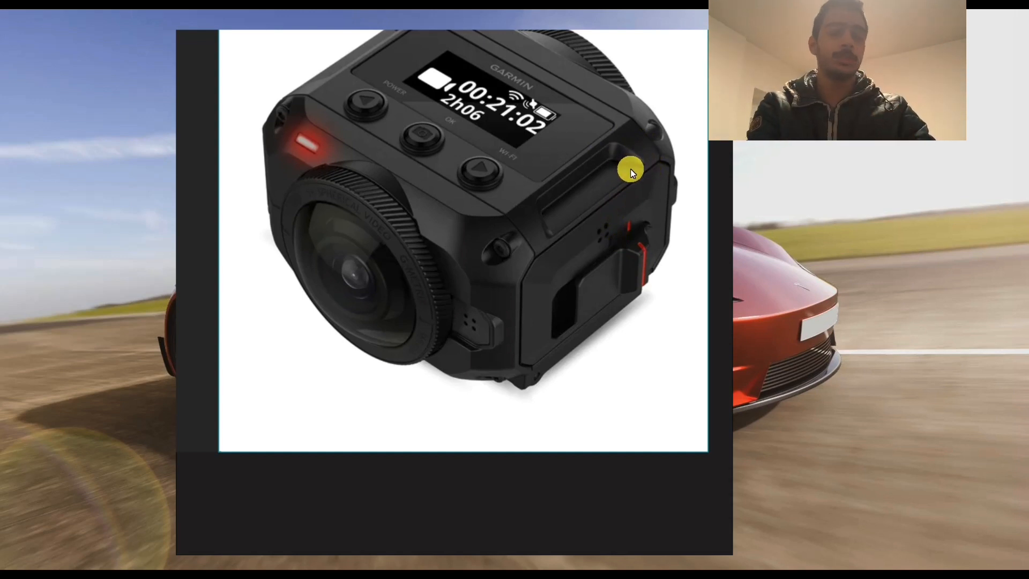
pyautogui.moveTo(646, 171); pyautogui.dragTo(656, 170, button='right')
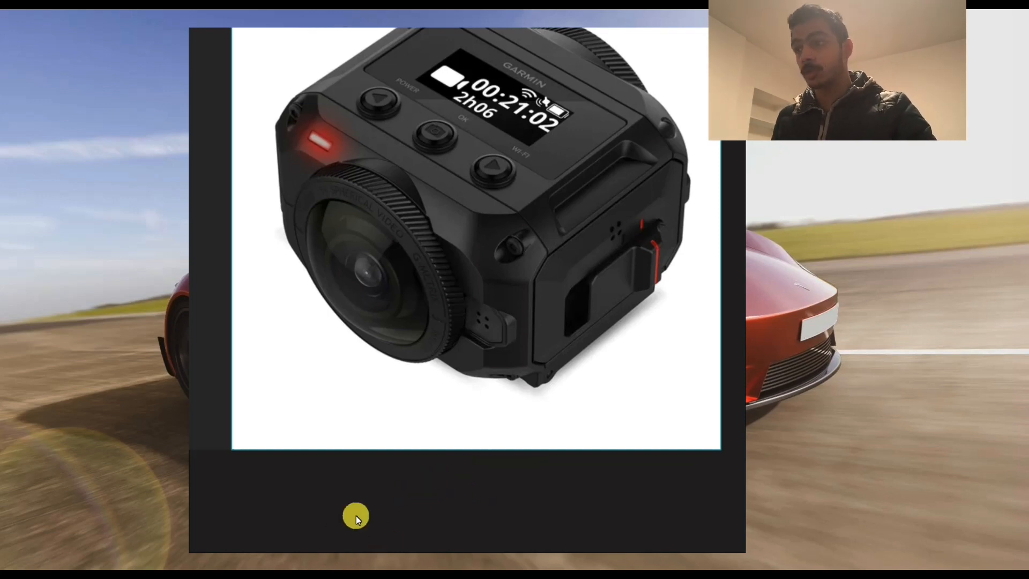
# Switch back to Alias AutoStudio and inspect the box, its two planes and the reference canvases from several angles.
pyautogui.click(335, 569)
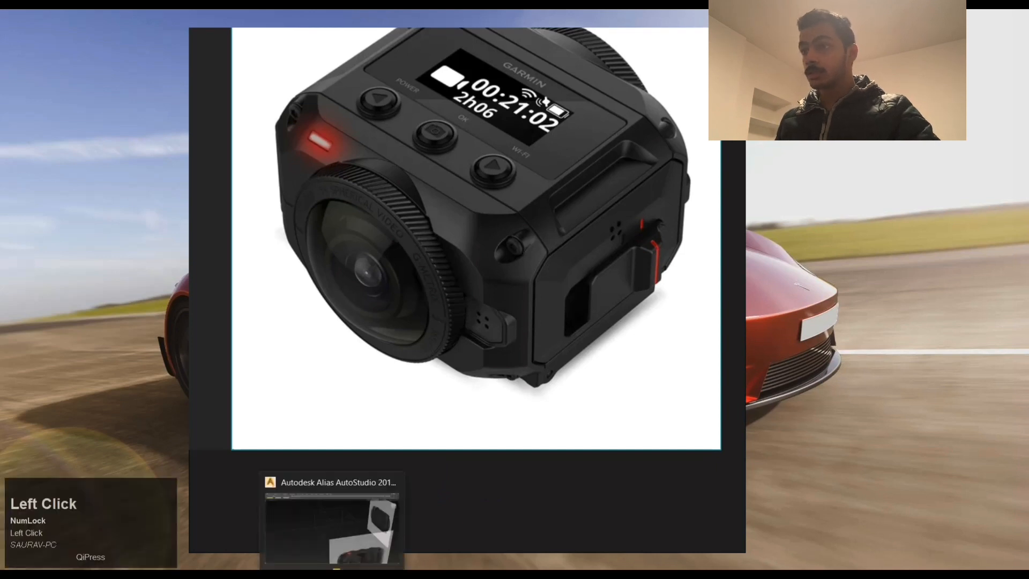
pyautogui.keyDown('alt'); pyautogui.keyDown('shift'); pyautogui.moveTo(514, 179); pyautogui.dragTo(508, 277); pyautogui.keyUp('shift'); pyautogui.keyUp('alt')
pyautogui.keyDown('alt'); pyautogui.keyDown('shift'); pyautogui.moveTo(509, 277); pyautogui.dragTo(504, 290, button='middle'); pyautogui.keyUp('shift'); pyautogui.keyUp('alt')
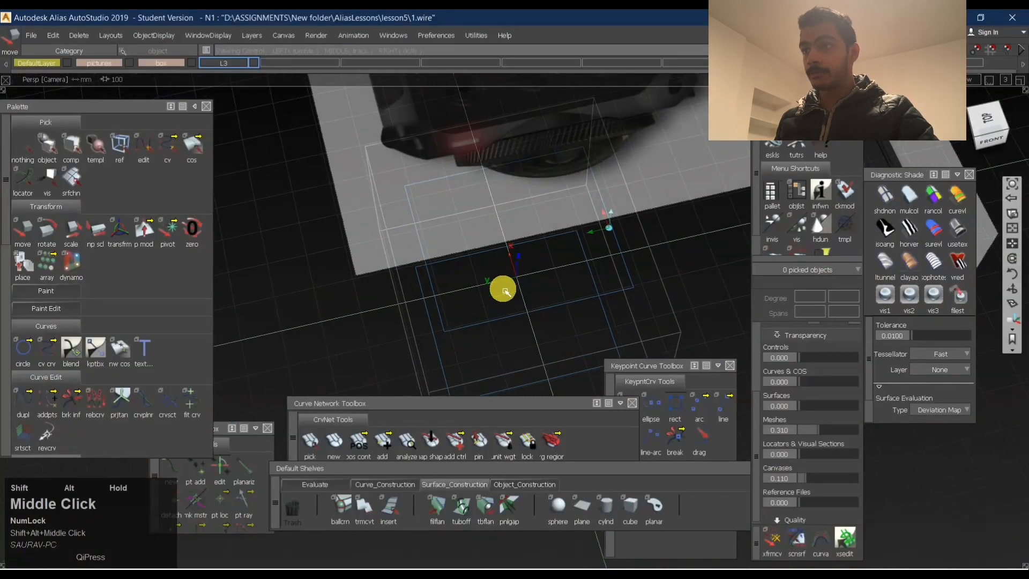
pyautogui.keyDown('alt'); pyautogui.keyDown('shift'); pyautogui.moveTo(503, 315); pyautogui.dragTo(557, 289, button='right'); pyautogui.keyUp('shift'); pyautogui.keyUp('alt')
pyautogui.keyDown('alt'); pyautogui.keyDown('shift'); pyautogui.moveTo(558, 290); pyautogui.dragTo(605, 199); pyautogui.keyUp('shift'); pyautogui.keyUp('alt')
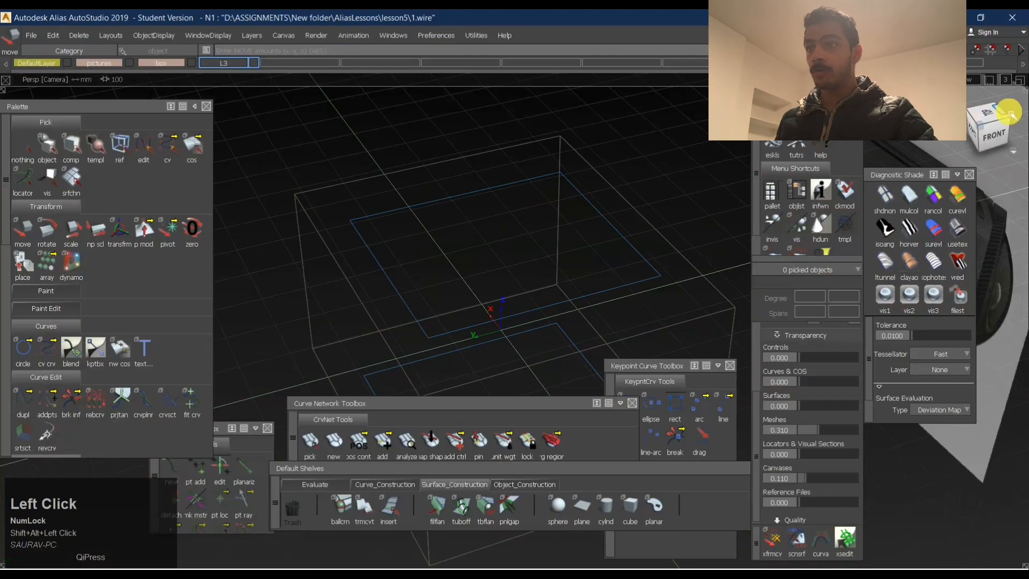
pyautogui.click(988, 111)
pyautogui.keyDown('alt'); pyautogui.keyDown('shift'); pyautogui.moveTo(578, 245); pyautogui.dragTo(617, 158); pyautogui.keyUp('shift'); pyautogui.keyUp('alt')
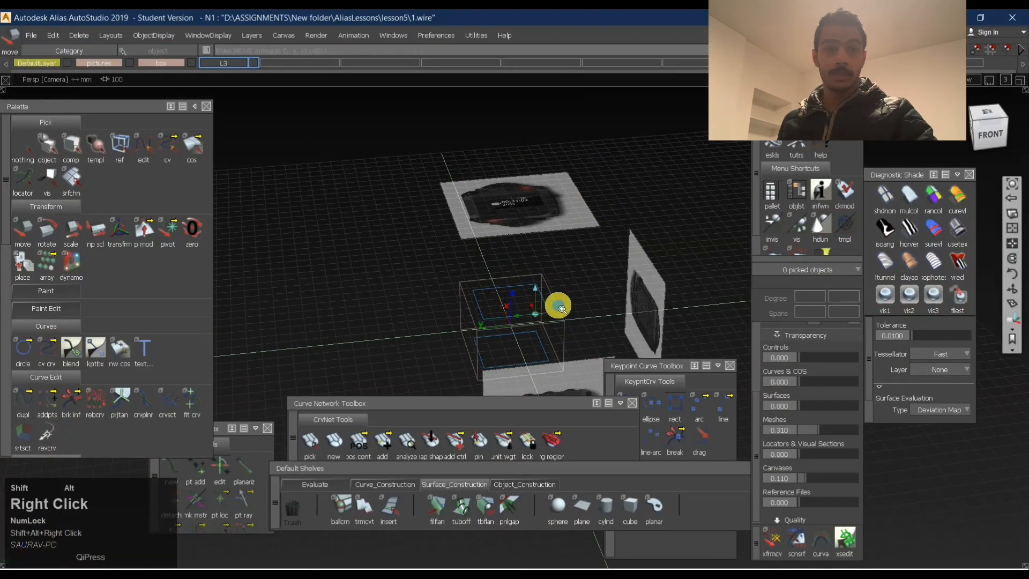
pyautogui.keyDown('alt'); pyautogui.keyDown('shift'); pyautogui.moveTo(558, 300); pyautogui.dragTo(609, 283); pyautogui.keyUp('shift'); pyautogui.keyUp('alt')
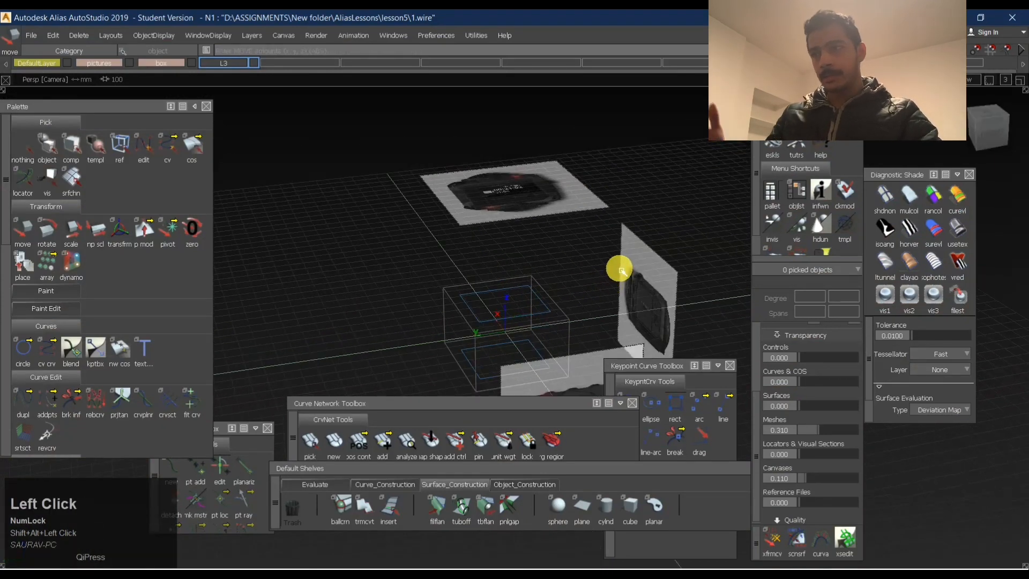
pyautogui.keyDown('alt'); pyautogui.keyDown('shift'); pyautogui.click(536, 316); pyautogui.keyUp('shift'); pyautogui.keyUp('alt')
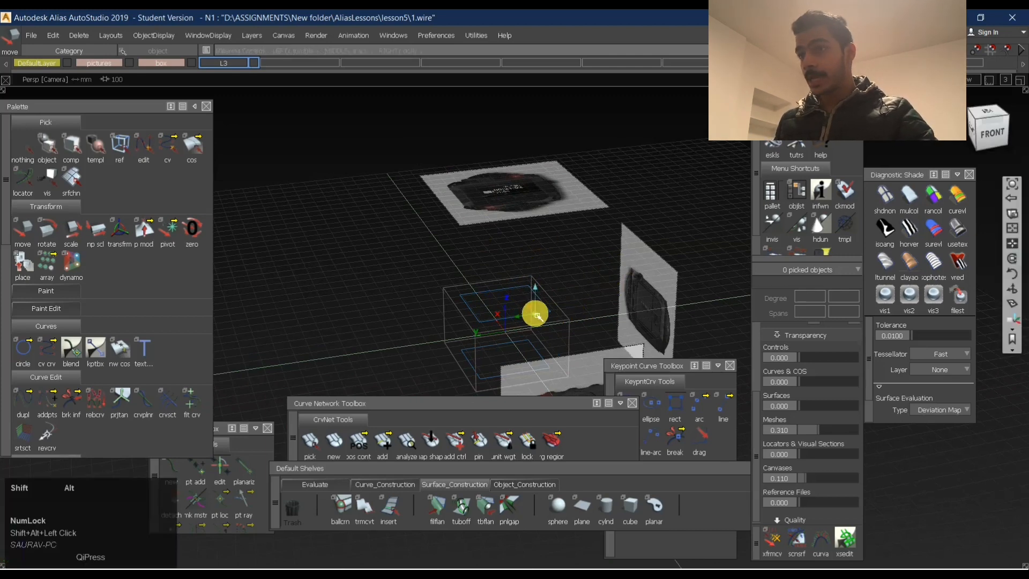
pyautogui.keyDown('alt'); pyautogui.keyDown('shift'); pyautogui.moveTo(553, 304); pyautogui.dragTo(423, 297, button='right'); pyautogui.keyUp('shift'); pyautogui.keyUp('alt')
pyautogui.keyDown('alt'); pyautogui.keyDown('shift'); pyautogui.moveTo(423, 296); pyautogui.dragTo(472, 225); pyautogui.keyUp('shift'); pyautogui.keyUp('alt')
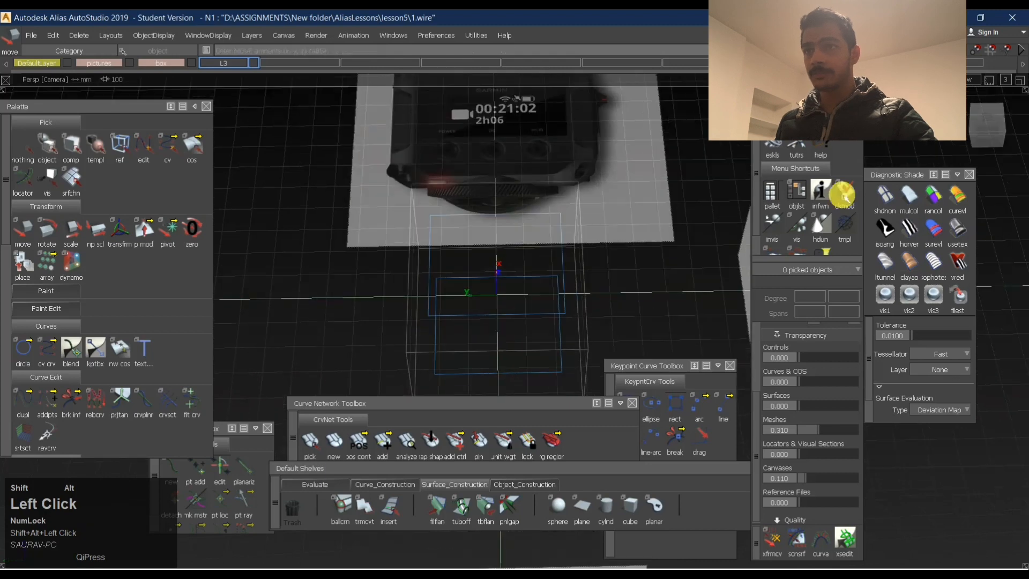
# Compare the upper plane with the camera canvas in the orthographic top view, and check the side canvases in perspective.
pyautogui.click(987, 122)
pyautogui.keyDown('alt'); pyautogui.keyDown('shift'); pyautogui.click(519, 220); pyautogui.keyUp('shift'); pyautogui.keyUp('alt')
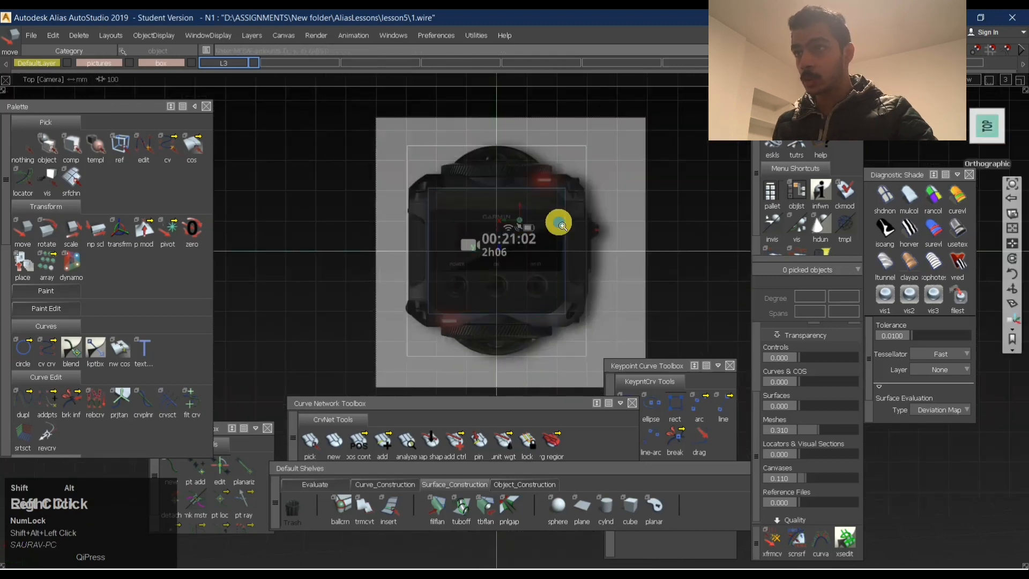
pyautogui.keyDown('alt'); pyautogui.keyDown('shift'); pyautogui.moveTo(560, 224); pyautogui.dragTo(615, 191, button='right'); pyautogui.keyUp('shift'); pyautogui.keyUp('alt')
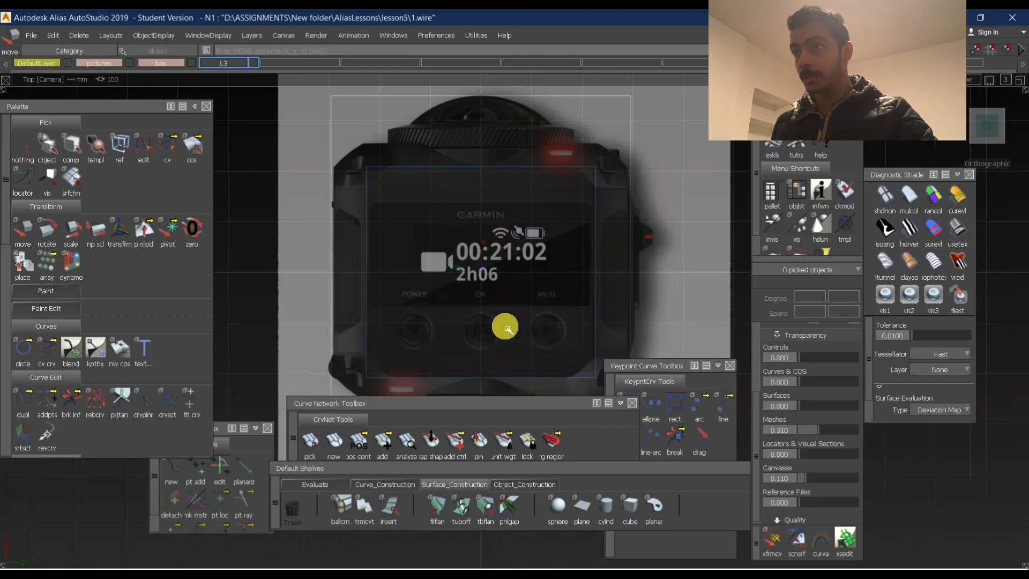
pyautogui.keyDown('alt'); pyautogui.keyDown('shift'); pyautogui.moveTo(507, 329); pyautogui.dragTo(568, 137); pyautogui.keyUp('shift'); pyautogui.keyUp('alt')
pyautogui.keyDown('alt'); pyautogui.keyDown('shift'); pyautogui.moveTo(567, 138); pyautogui.dragTo(588, 147, button='right'); pyautogui.keyUp('shift'); pyautogui.keyUp('alt')
pyautogui.keyDown('alt'); pyautogui.keyDown('shift'); pyautogui.moveTo(587, 147); pyautogui.dragTo(767, 163); pyautogui.keyUp('shift'); pyautogui.keyUp('alt')
pyautogui.keyDown('alt'); pyautogui.keyDown('shift'); pyautogui.moveTo(767, 163); pyautogui.dragTo(623, 192, button='right'); pyautogui.keyUp('shift'); pyautogui.keyUp('alt')
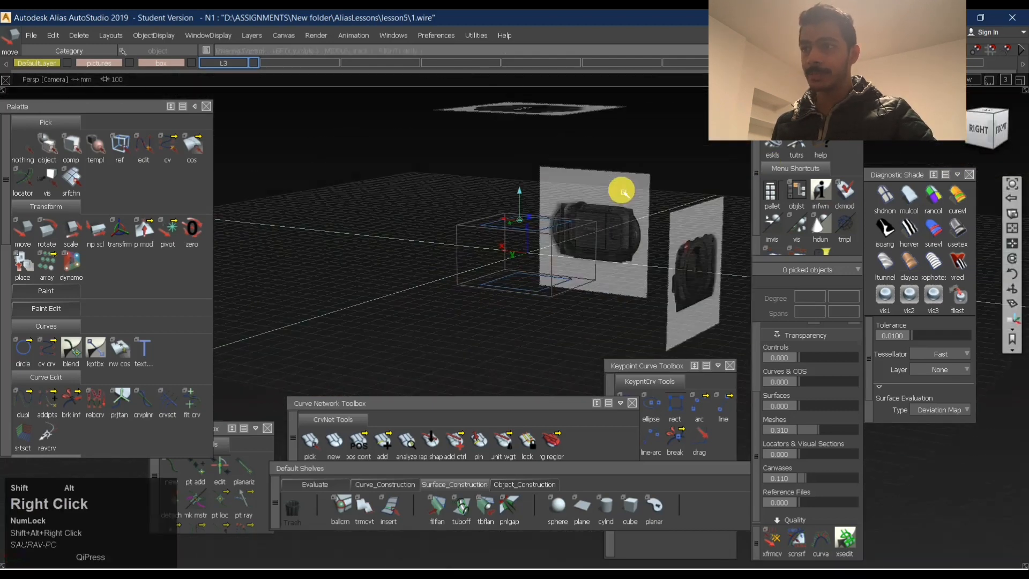
pyautogui.keyDown('alt'); pyautogui.keyDown('shift'); pyautogui.moveTo(624, 192); pyautogui.dragTo(750, 128); pyautogui.keyUp('shift'); pyautogui.keyUp('alt')
# Pick the upper plane from the top view and set its degree to 1 in both directions.
pyautogui.click(989, 121)
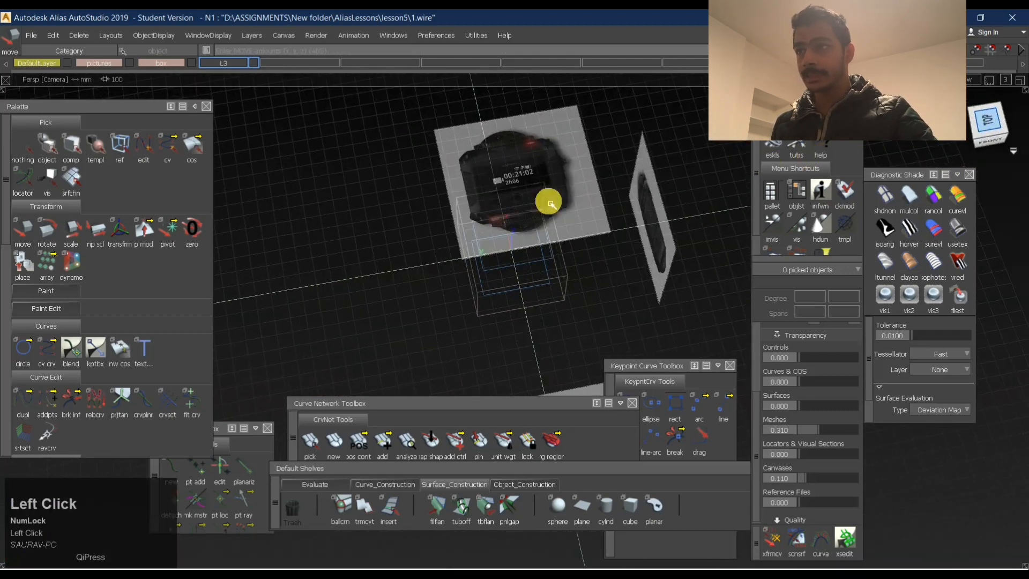
pyautogui.keyDown('alt'); pyautogui.keyDown('shift'); pyautogui.moveTo(425, 214); pyautogui.dragTo(632, 202, button='right'); pyautogui.keyUp('shift'); pyautogui.keyUp('alt')
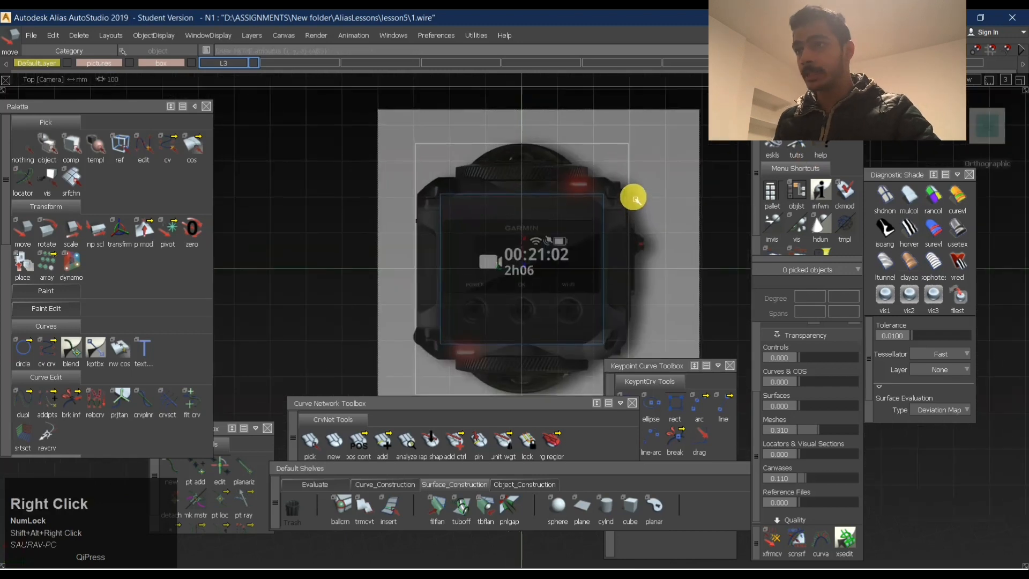
pyautogui.keyDown('ctrl'); pyautogui.keyDown('shift'); pyautogui.moveTo(618, 302); pyautogui.dragTo(619, 168); pyautogui.keyUp('shift'); pyautogui.keyUp('ctrl')
pyautogui.moveTo(475, 179); pyautogui.dragTo(566, 210)
pyautogui.keyDown('ctrl'); pyautogui.keyDown('shift'); pyautogui.moveTo(565, 294); pyautogui.dragTo(586, 177); pyautogui.keyUp('shift'); pyautogui.keyUp('ctrl')
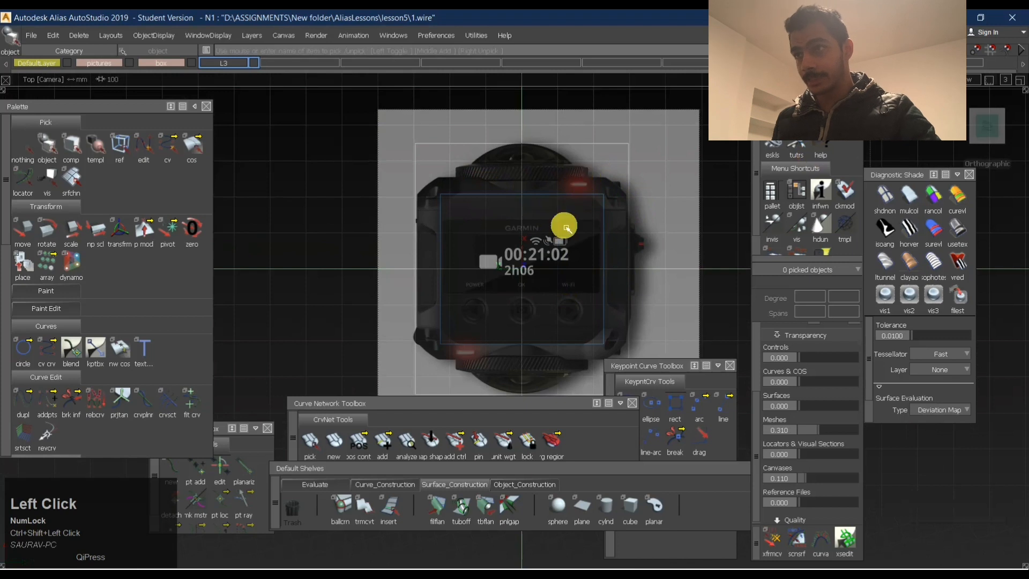
pyautogui.click(566, 200)
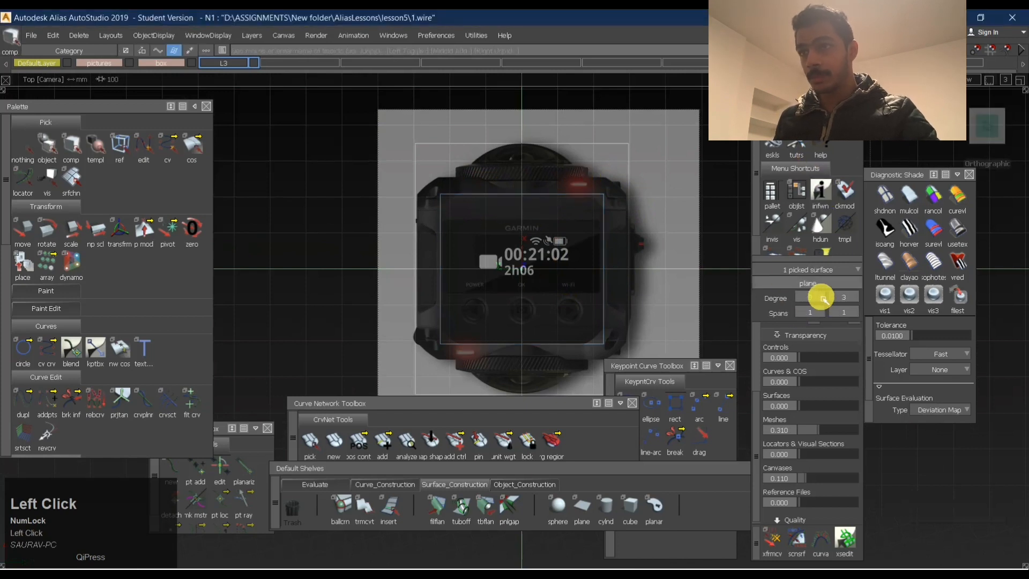
pyautogui.moveTo(821, 299); pyautogui.dragTo(819, 344)
pyautogui.moveTo(855, 297); pyautogui.dragTo(850, 345)
pyautogui.press('space')
# Pick the lower plane and set its degree to 1 in both directions.
pyautogui.keyDown('ctrl'); pyautogui.keyDown('shift'); pyautogui.moveTo(529, 313); pyautogui.dragTo(540, 189); pyautogui.keyUp('shift'); pyautogui.keyUp('ctrl')
pyautogui.keyDown('alt'); pyautogui.keyDown('shift'); pyautogui.moveTo(549, 225); pyautogui.dragTo(567, 166); pyautogui.keyUp('shift'); pyautogui.keyUp('alt')
pyautogui.keyDown('ctrl'); pyautogui.keyDown('shift'); pyautogui.moveTo(623, 207); pyautogui.dragTo(414, 266); pyautogui.keyUp('shift'); pyautogui.keyUp('ctrl')
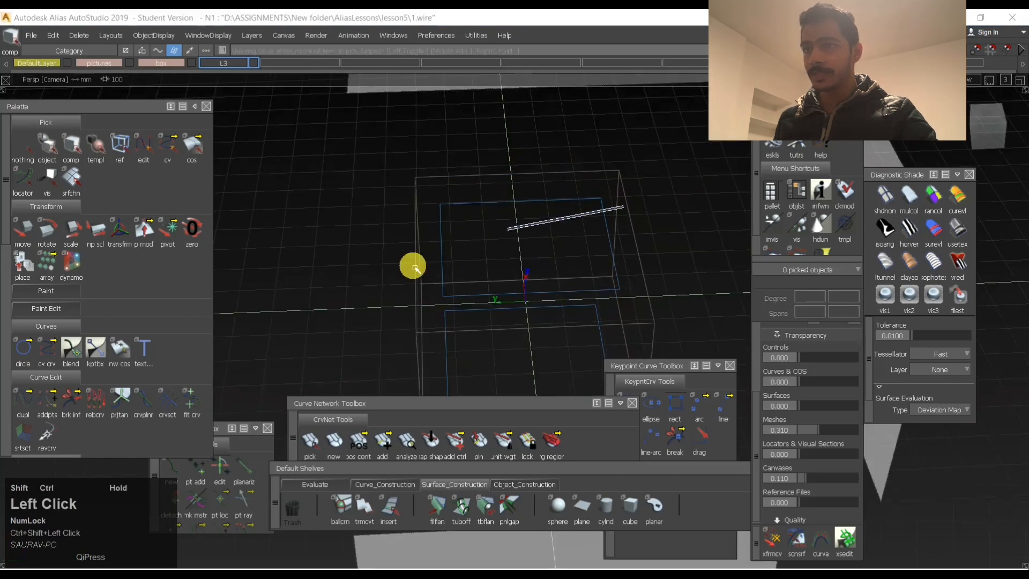
pyautogui.click(446, 316)
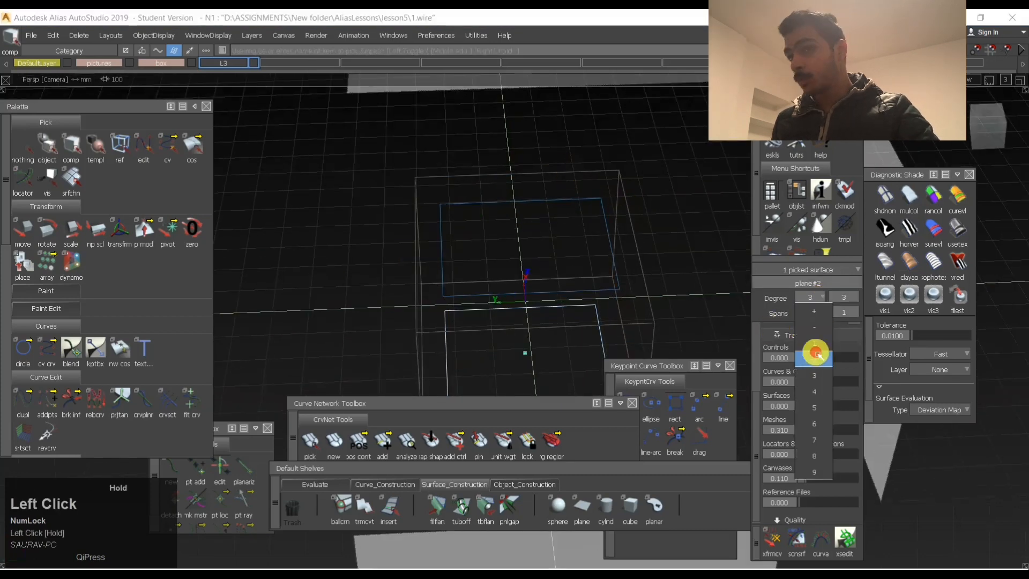
pyautogui.moveTo(815, 353); pyautogui.dragTo(815, 353)
pyautogui.click(858, 297)
pyautogui.click(854, 340)
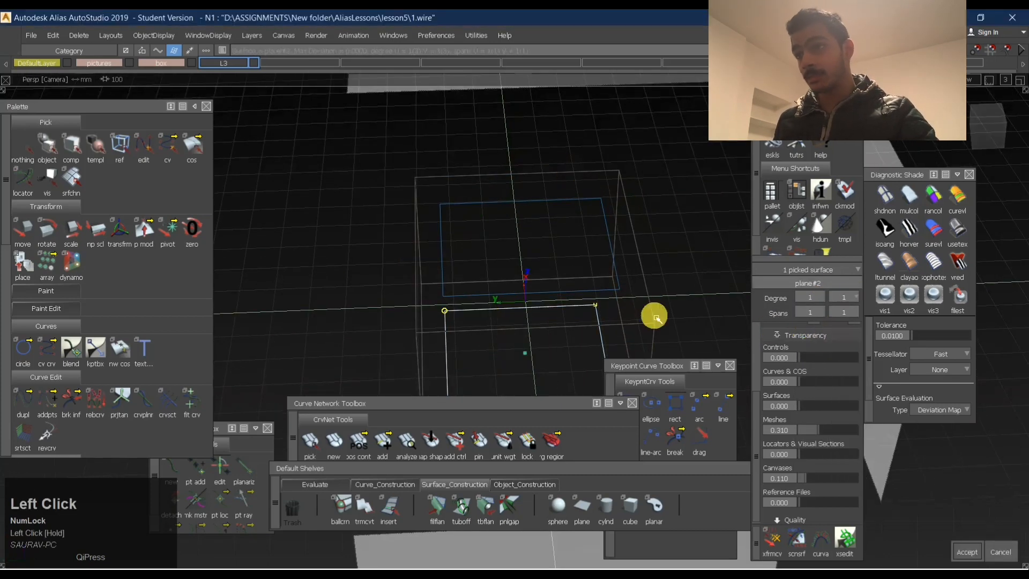
# Pick both planes together to check their degree and spans, and clear the selection.
pyautogui.keyDown('ctrl'); pyautogui.keyDown('shift'); pyautogui.click(481, 305); pyautogui.keyUp('shift'); pyautogui.keyUp('ctrl')
pyautogui.click(483, 309)
pyautogui.click(506, 277)
pyautogui.keyDown('alt'); pyautogui.keyDown('shift'); pyautogui.moveTo(514, 268); pyautogui.dragTo(543, 249, button='right'); pyautogui.keyUp('shift'); pyautogui.keyUp('alt')
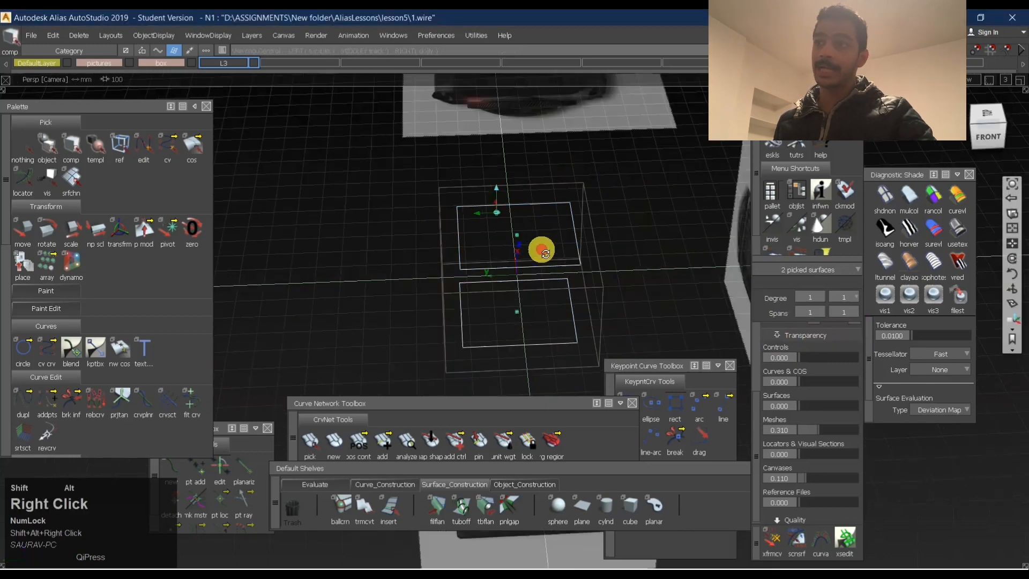
pyautogui.keyDown('alt'); pyautogui.keyDown('shift'); pyautogui.moveTo(543, 249); pyautogui.dragTo(536, 299); pyautogui.keyUp('shift'); pyautogui.keyUp('alt')
pyautogui.keyDown('ctrl'); pyautogui.keyDown('shift'); pyautogui.click(535, 298); pyautogui.keyUp('shift'); pyautogui.keyUp('ctrl')
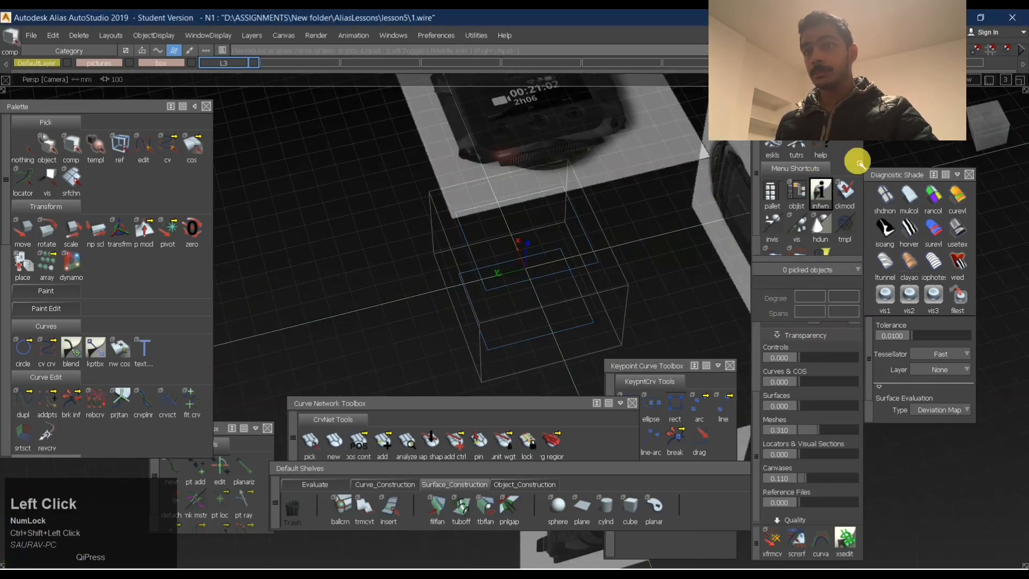
# Examine how the two planes line up with the camera's top face, alternating between top and perspective views.
pyautogui.click(991, 115)
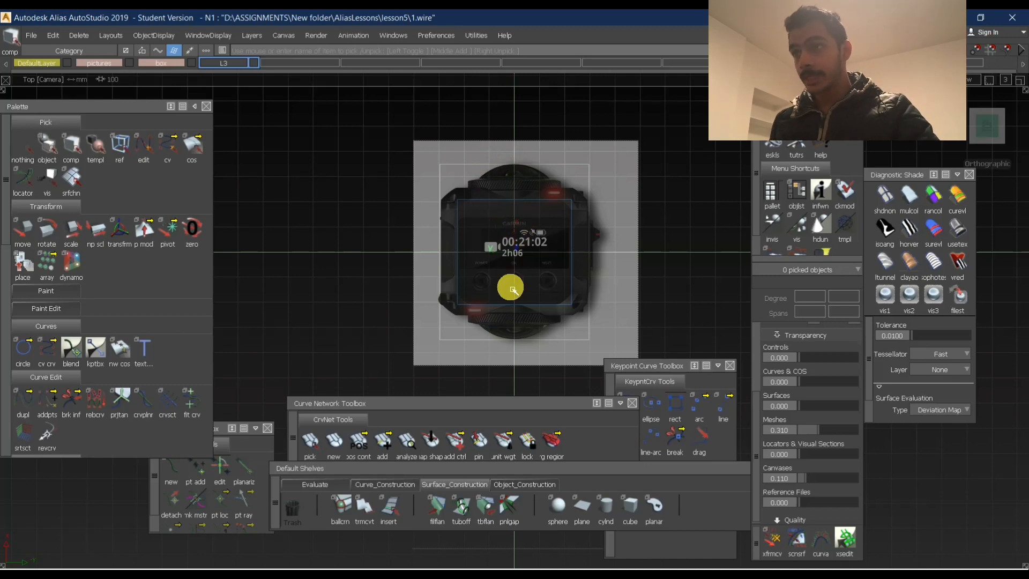
pyautogui.keyDown('alt'); pyautogui.keyDown('shift'); pyautogui.moveTo(517, 300); pyautogui.dragTo(503, 202); pyautogui.keyUp('shift'); pyautogui.keyUp('alt')
pyautogui.keyDown('alt'); pyautogui.keyDown('shift'); pyautogui.click(498, 269); pyautogui.keyUp('shift'); pyautogui.keyUp('alt')
pyautogui.keyDown('alt'); pyautogui.keyDown('shift'); pyautogui.moveTo(528, 261); pyautogui.dragTo(652, 225, button='right'); pyautogui.keyUp('shift'); pyautogui.keyUp('alt')
pyautogui.keyDown('alt'); pyautogui.keyDown('shift'); pyautogui.moveTo(651, 225); pyautogui.dragTo(684, 206); pyautogui.keyUp('shift'); pyautogui.keyUp('alt')
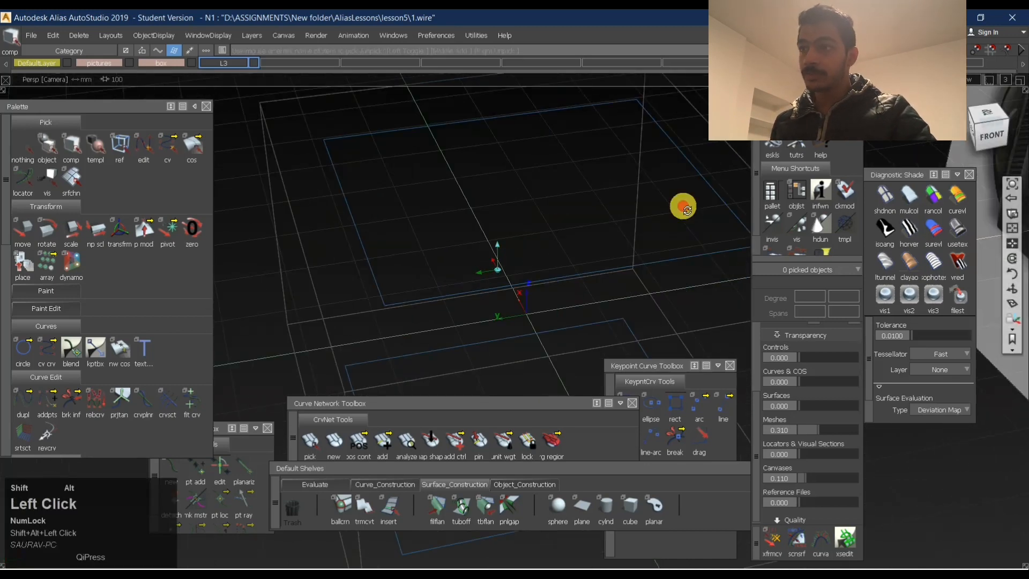
pyautogui.keyDown('alt'); pyautogui.keyDown('shift'); pyautogui.moveTo(683, 207); pyautogui.dragTo(689, 195, button='right'); pyautogui.keyUp('shift'); pyautogui.keyUp('alt')
pyautogui.keyDown('alt'); pyautogui.keyDown('shift'); pyautogui.moveTo(689, 195); pyautogui.dragTo(507, 179); pyautogui.keyUp('shift'); pyautogui.keyUp('alt')
pyautogui.keyDown('alt'); pyautogui.keyDown('shift'); pyautogui.moveTo(507, 179); pyautogui.dragTo(504, 225, button='right'); pyautogui.keyUp('shift'); pyautogui.keyUp('alt')
pyautogui.keyDown('alt'); pyautogui.keyDown('shift'); pyautogui.moveTo(503, 225); pyautogui.dragTo(501, 262); pyautogui.keyUp('shift'); pyautogui.keyUp('alt')
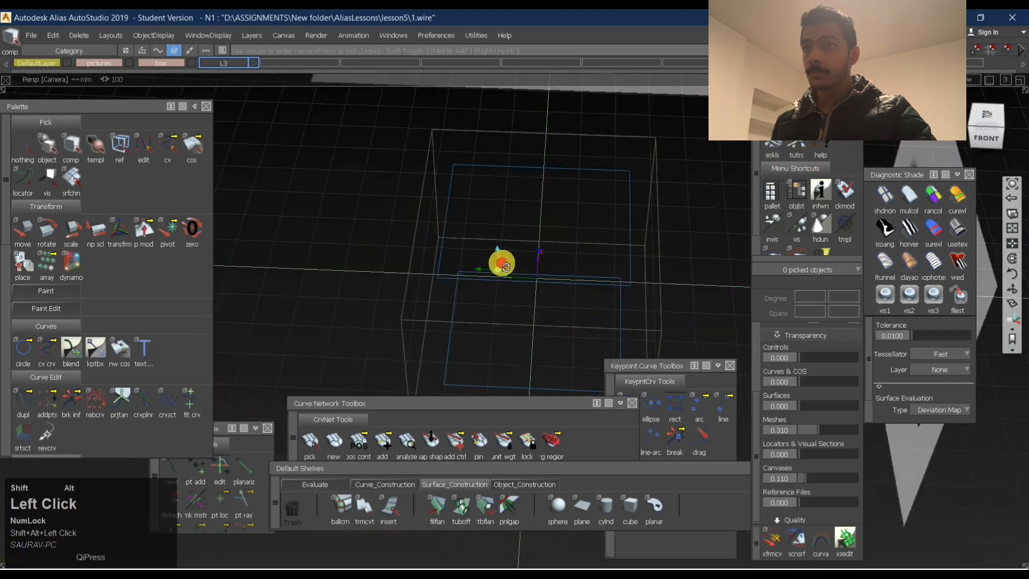
pyautogui.click(986, 114)
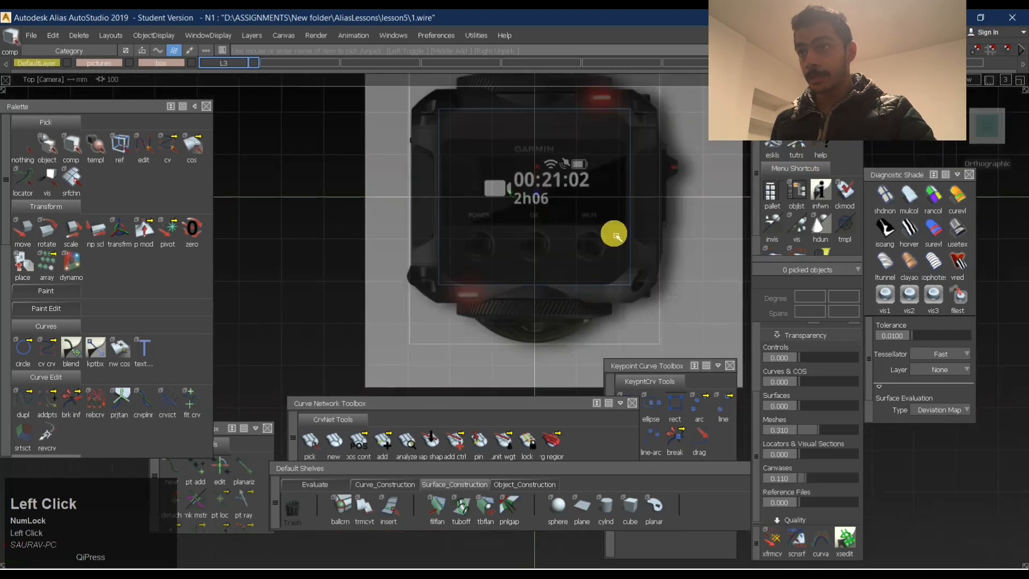
# Compare the upper and lower planes with the camera's front and top canvases.
pyautogui.keyDown('alt'); pyautogui.keyDown('shift'); pyautogui.moveTo(616, 250); pyautogui.dragTo(593, 168); pyautogui.keyUp('shift'); pyautogui.keyUp('alt')
pyautogui.keyDown('alt'); pyautogui.keyDown('shift'); pyautogui.moveTo(593, 168); pyautogui.dragTo(514, 236, button='right'); pyautogui.keyUp('shift'); pyautogui.keyUp('alt')
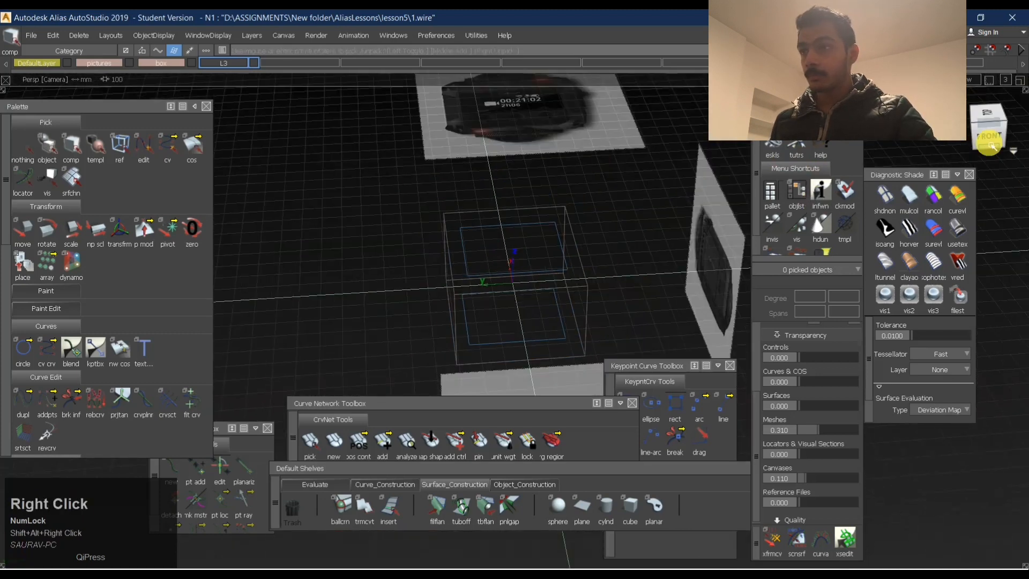
pyautogui.keyDown('alt'); pyautogui.keyDown('shift'); pyautogui.moveTo(515, 236); pyautogui.dragTo(512, 234); pyautogui.keyUp('shift'); pyautogui.keyUp('alt')
pyautogui.keyDown('alt'); pyautogui.keyDown('shift'); pyautogui.moveTo(485, 338); pyautogui.dragTo(616, 305, button='right'); pyautogui.keyUp('shift'); pyautogui.keyUp('alt')
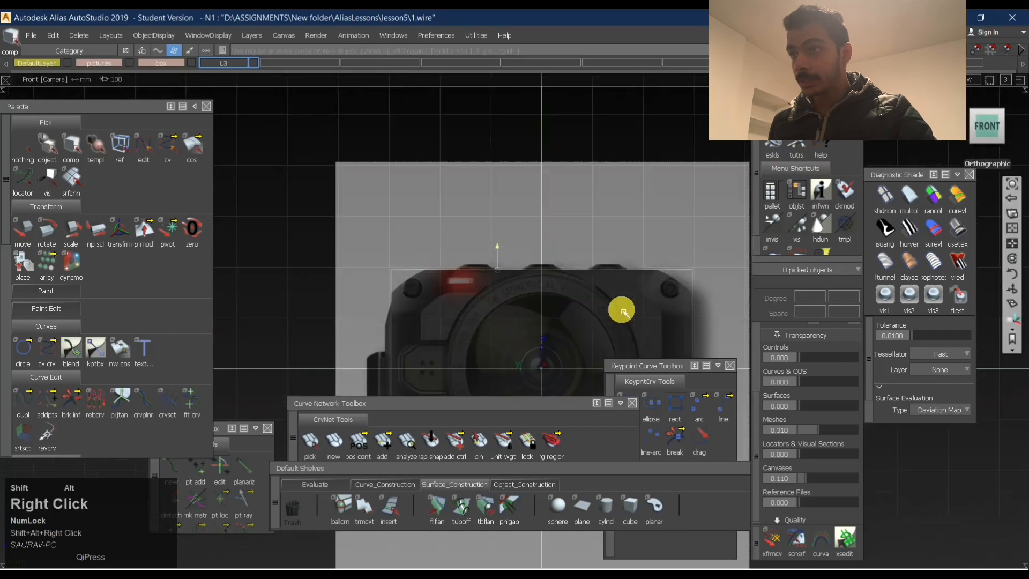
pyautogui.keyDown('alt'); pyautogui.keyDown('shift'); pyautogui.moveTo(616, 305); pyautogui.dragTo(490, 136, button='middle'); pyautogui.keyUp('shift'); pyautogui.keyUp('alt')
pyautogui.keyDown('alt'); pyautogui.keyDown('shift'); pyautogui.moveTo(537, 205); pyautogui.dragTo(525, 330); pyautogui.keyUp('shift'); pyautogui.keyUp('alt')
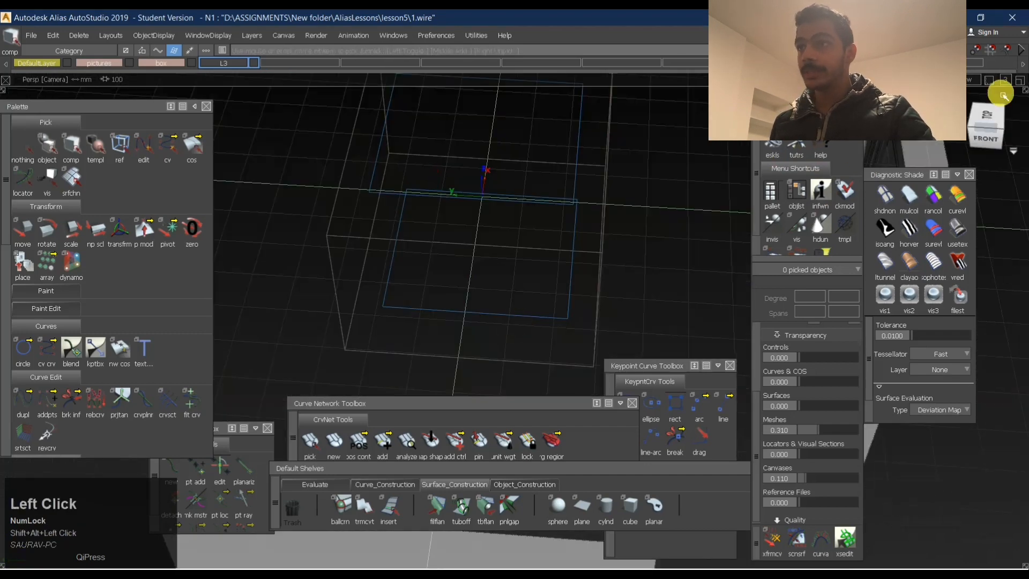
pyautogui.click(987, 115)
pyautogui.keyDown('alt'); pyautogui.keyDown('shift'); pyautogui.moveTo(532, 163); pyautogui.dragTo(524, 253, button='middle'); pyautogui.keyUp('shift'); pyautogui.keyUp('alt')
# Use Extend in the top view to pull one side edge of both the upper and lower planes to the centreline, leaving half planes.
pyautogui.keyDown('ctrl'); pyautogui.keyDown('shift'); pyautogui.moveTo(495, 297); pyautogui.dragTo(499, 177); pyautogui.keyUp('shift'); pyautogui.keyUp('ctrl')
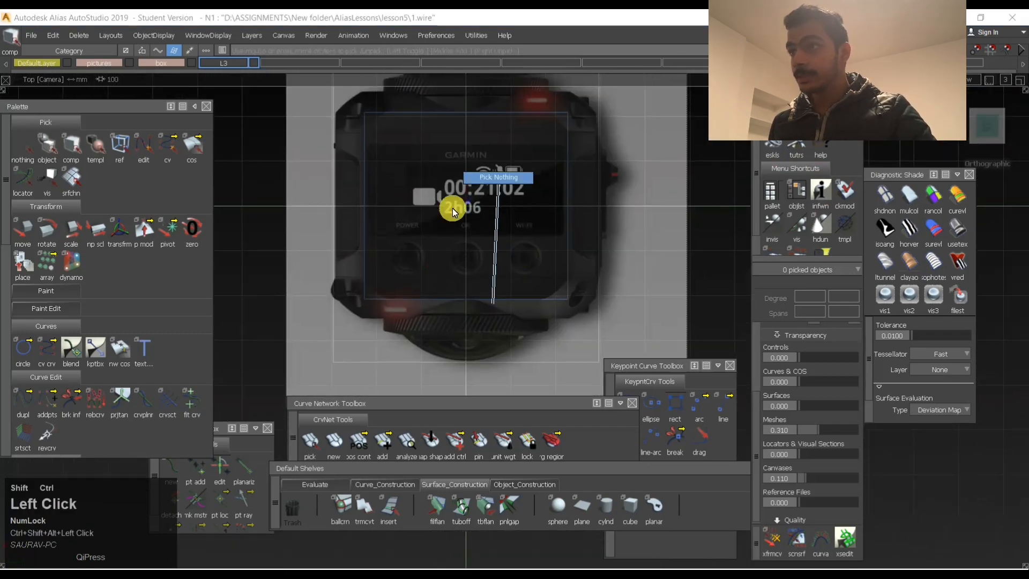
pyautogui.keyDown('ctrl'); pyautogui.keyDown('shift'); pyautogui.moveTo(441, 219); pyautogui.dragTo(457, 207, button='right'); pyautogui.keyUp('shift'); pyautogui.keyUp('ctrl')
pyautogui.keyDown('alt'); pyautogui.keyDown('shift'); pyautogui.moveTo(315, 184); pyautogui.dragTo(532, 127); pyautogui.keyUp('shift'); pyautogui.keyUp('alt')
pyautogui.keyDown('alt'); pyautogui.keyDown('shift'); pyautogui.moveTo(531, 126); pyautogui.dragTo(590, 188, button='middle'); pyautogui.keyUp('shift'); pyautogui.keyUp('alt')
pyautogui.keyDown('alt'); pyautogui.keyDown('shift'); pyautogui.moveTo(590, 187); pyautogui.dragTo(510, 225); pyautogui.keyUp('shift'); pyautogui.keyUp('alt')
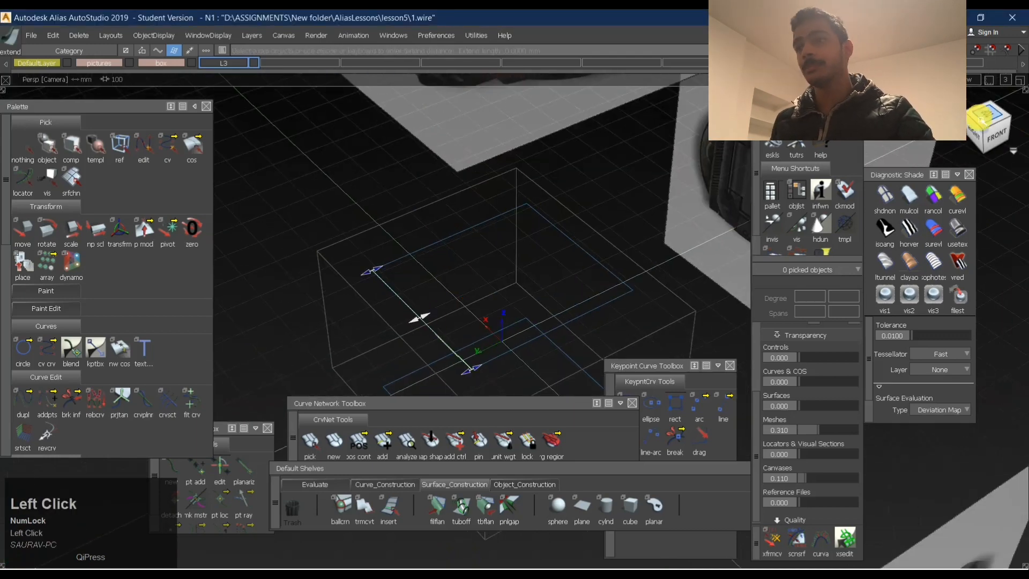
pyautogui.click(990, 119)
pyautogui.keyDown('alt'); pyautogui.moveTo(444, 258); pyautogui.dragTo(537, 182); pyautogui.keyUp('alt')
pyautogui.keyDown('ctrl'); pyautogui.keyDown('shift'); pyautogui.moveTo(425, 229); pyautogui.dragTo(451, 239, button='right'); pyautogui.keyUp('shift'); pyautogui.keyUp('ctrl')
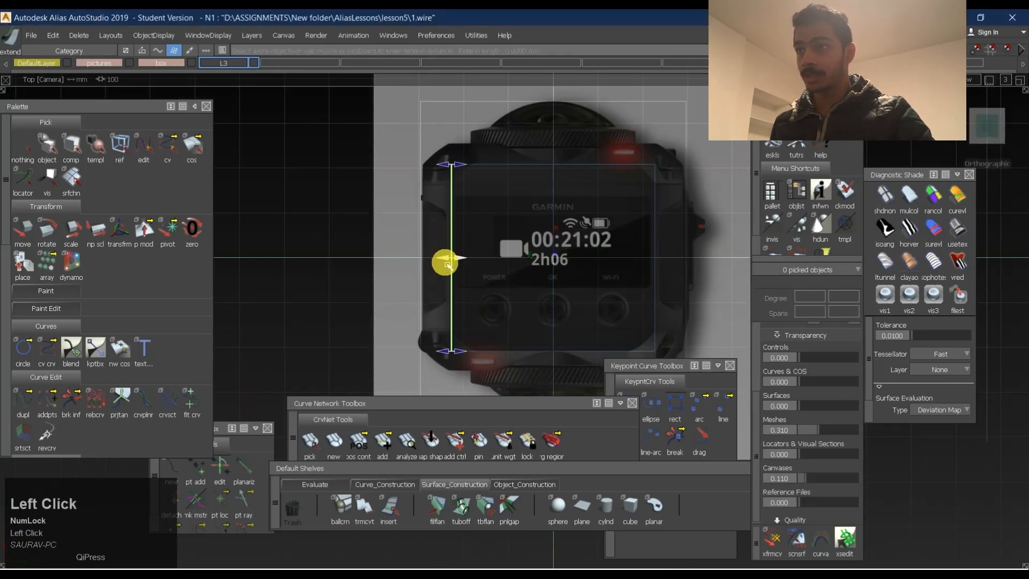
pyautogui.keyDown('alt'); pyautogui.moveTo(448, 264); pyautogui.dragTo(558, 258); pyautogui.keyUp('alt')
pyautogui.keyDown('ctrl'); pyautogui.keyDown('shift'); pyautogui.moveTo(553, 232); pyautogui.dragTo(637, 131); pyautogui.keyUp('shift'); pyautogui.keyUp('ctrl')
# Examine the upper and lower half planes inside the box from perspective, top and front views.
pyautogui.keyDown('alt'); pyautogui.keyDown('shift'); pyautogui.moveTo(636, 131); pyautogui.dragTo(535, 225, button='right'); pyautogui.keyUp('shift'); pyautogui.keyUp('alt')
pyautogui.keyDown('alt'); pyautogui.keyDown('shift'); pyautogui.moveTo(535, 225); pyautogui.dragTo(633, 209); pyautogui.keyUp('shift'); pyautogui.keyUp('alt')
pyautogui.keyDown('alt'); pyautogui.keyDown('shift'); pyautogui.moveTo(581, 345); pyautogui.dragTo(553, 271, button='middle'); pyautogui.keyUp('shift'); pyautogui.keyUp('alt')
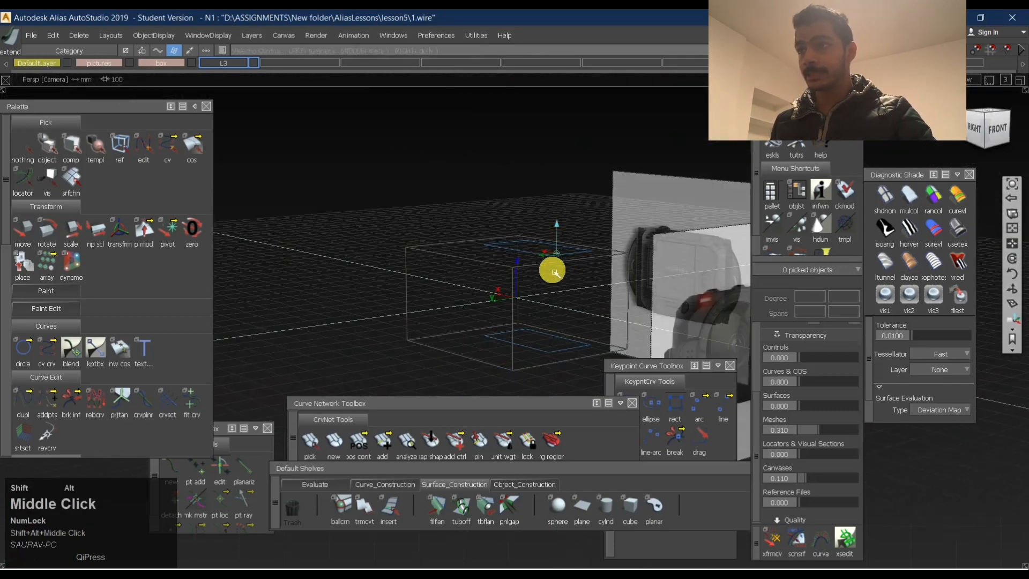
pyautogui.keyDown('alt'); pyautogui.keyDown('shift'); pyautogui.moveTo(587, 236); pyautogui.dragTo(630, 211, button='right'); pyautogui.keyUp('shift'); pyautogui.keyUp('alt')
pyautogui.keyDown('alt'); pyautogui.keyDown('shift'); pyautogui.moveTo(617, 214); pyautogui.dragTo(498, 261); pyautogui.keyUp('shift'); pyautogui.keyUp('alt')
pyautogui.keyDown('alt'); pyautogui.keyDown('shift'); pyautogui.moveTo(552, 214); pyautogui.dragTo(584, 201, button='middle'); pyautogui.keyUp('shift'); pyautogui.keyUp('alt')
pyautogui.keyDown('alt'); pyautogui.keyDown('shift'); pyautogui.moveTo(585, 201); pyautogui.dragTo(562, 208, button='right'); pyautogui.keyUp('shift'); pyautogui.keyUp('alt')
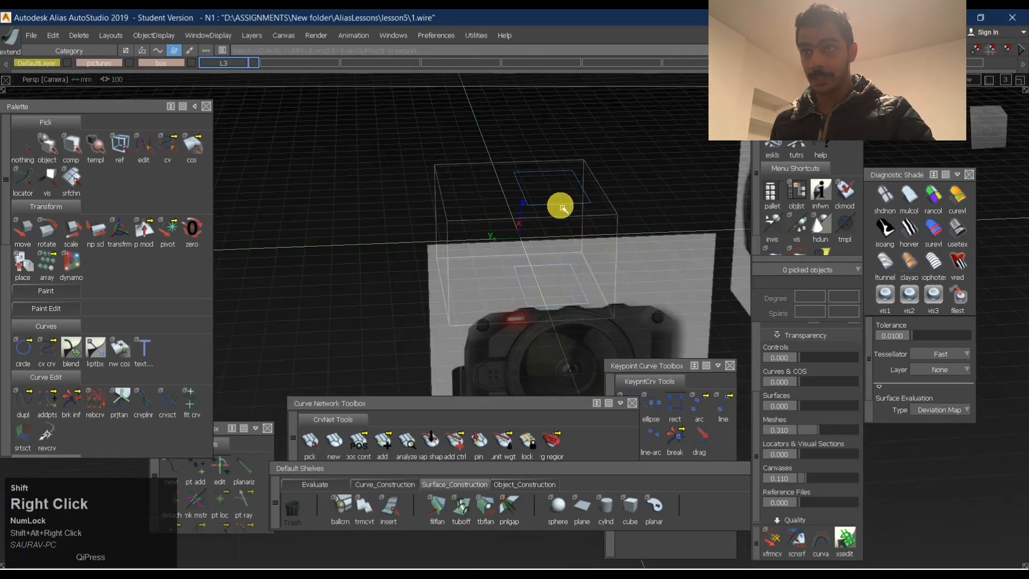
pyautogui.click(992, 115)
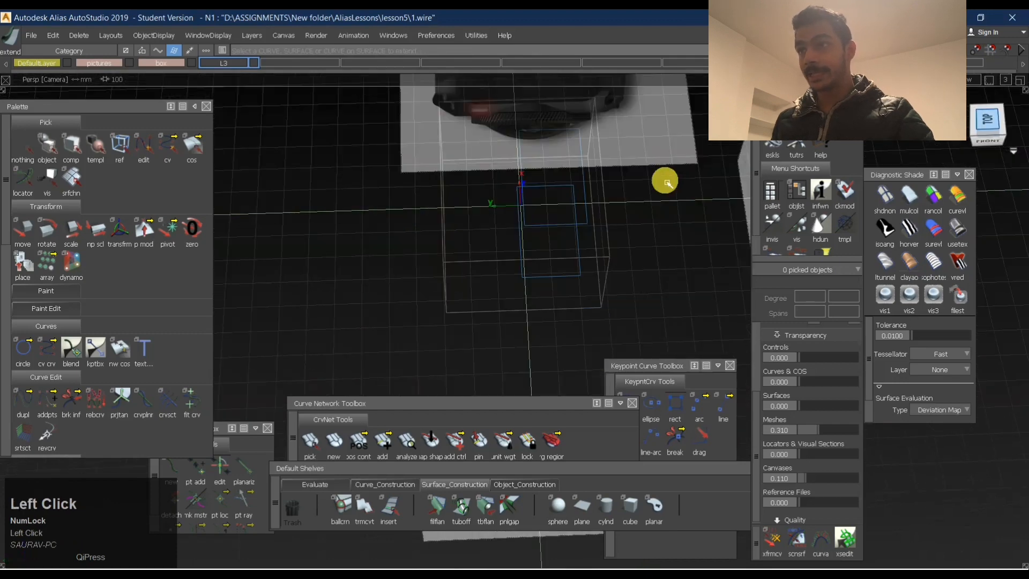
pyautogui.keyDown('alt'); pyautogui.keyDown('shift'); pyautogui.moveTo(587, 254); pyautogui.dragTo(577, 204, button='right'); pyautogui.keyUp('shift'); pyautogui.keyUp('alt')
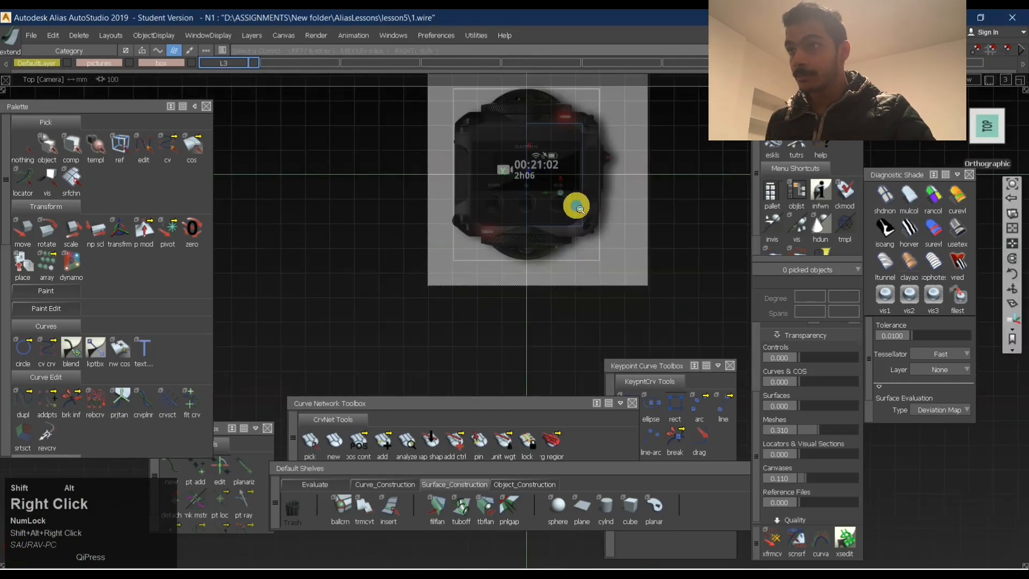
pyautogui.keyDown('alt'); pyautogui.keyDown('shift'); pyautogui.moveTo(577, 205); pyautogui.dragTo(608, 200); pyautogui.keyUp('shift'); pyautogui.keyUp('alt')
pyautogui.keyDown('alt'); pyautogui.keyDown('shift'); pyautogui.moveTo(609, 200); pyautogui.dragTo(588, 103, button='right'); pyautogui.keyUp('shift'); pyautogui.keyUp('alt')
pyautogui.keyDown('alt'); pyautogui.keyDown('shift'); pyautogui.moveTo(588, 104); pyautogui.dragTo(622, 178); pyautogui.keyUp('shift'); pyautogui.keyUp('alt')
pyautogui.click(988, 132)
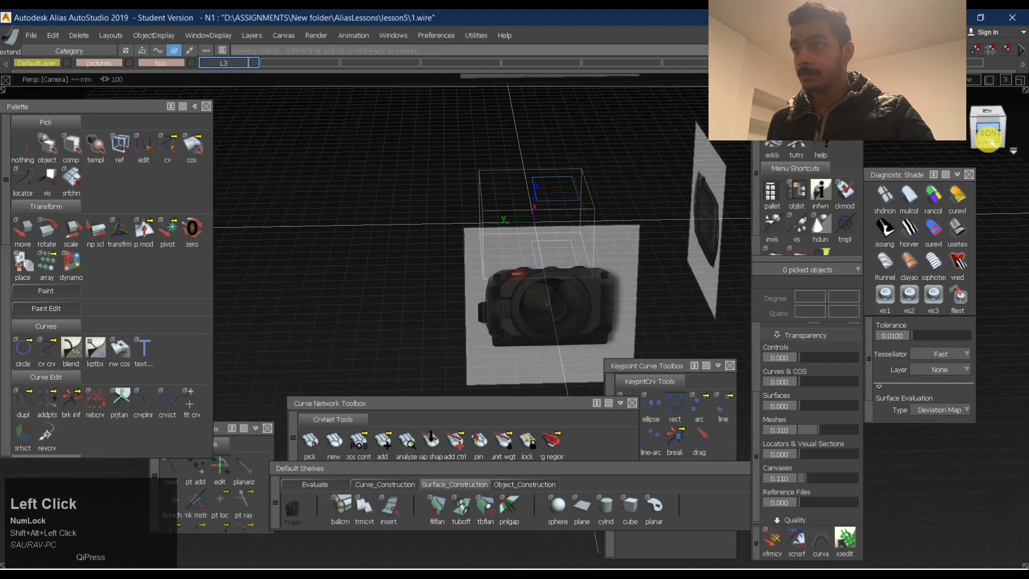
# Place a plane at the origin in the front view and scale it non-proportionally to cover most of the camera's front face.
pyautogui.keyDown('alt'); pyautogui.keyDown('shift'); pyautogui.moveTo(597, 263); pyautogui.dragTo(798, 250, button='right'); pyautogui.keyUp('shift'); pyautogui.keyUp('alt')
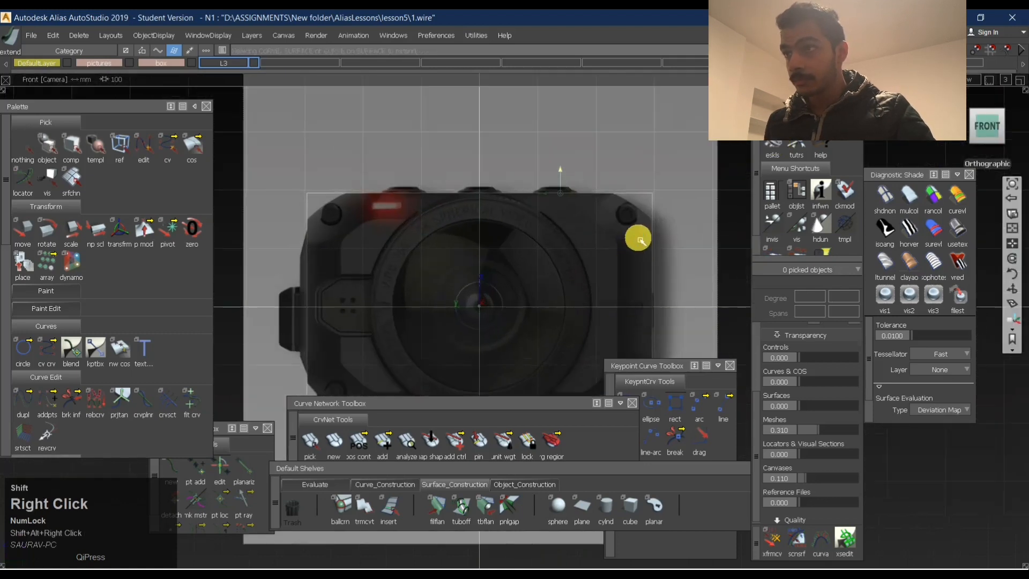
pyautogui.keyDown('ctrl'); pyautogui.keyDown('shift'); pyautogui.moveTo(634, 298); pyautogui.dragTo(627, 199); pyautogui.keyUp('shift'); pyautogui.keyUp('ctrl')
pyautogui.keyDown('alt'); pyautogui.keyDown('shift'); pyautogui.moveTo(599, 243); pyautogui.dragTo(588, 188, button='middle'); pyautogui.keyUp('shift'); pyautogui.keyUp('alt')
pyautogui.keyDown('ctrl'); pyautogui.keyDown('shift'); pyautogui.moveTo(588, 188); pyautogui.dragTo(501, 160); pyautogui.keyUp('shift'); pyautogui.keyUp('ctrl')
pyautogui.click(413, 162)
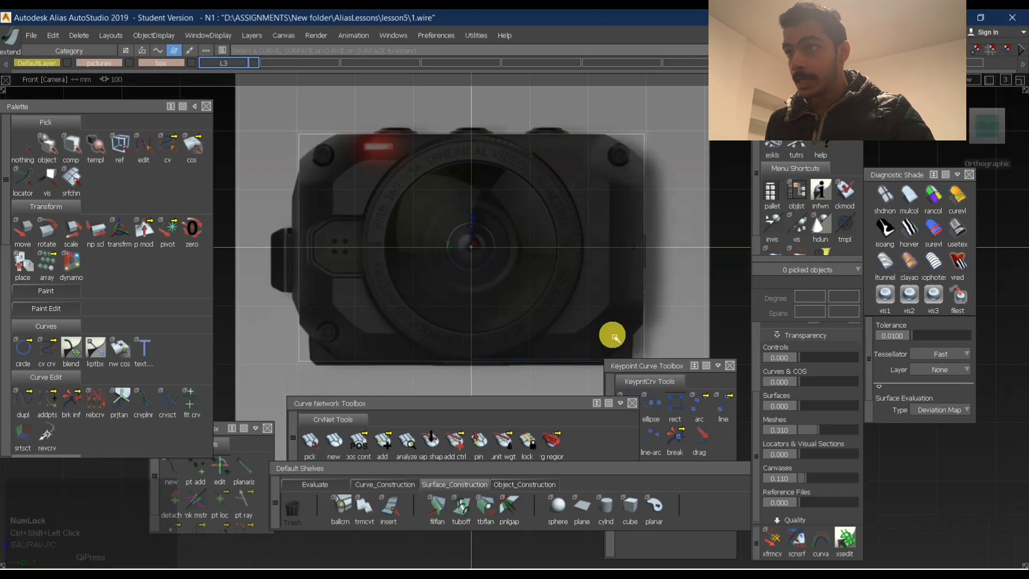
pyautogui.click(575, 505)
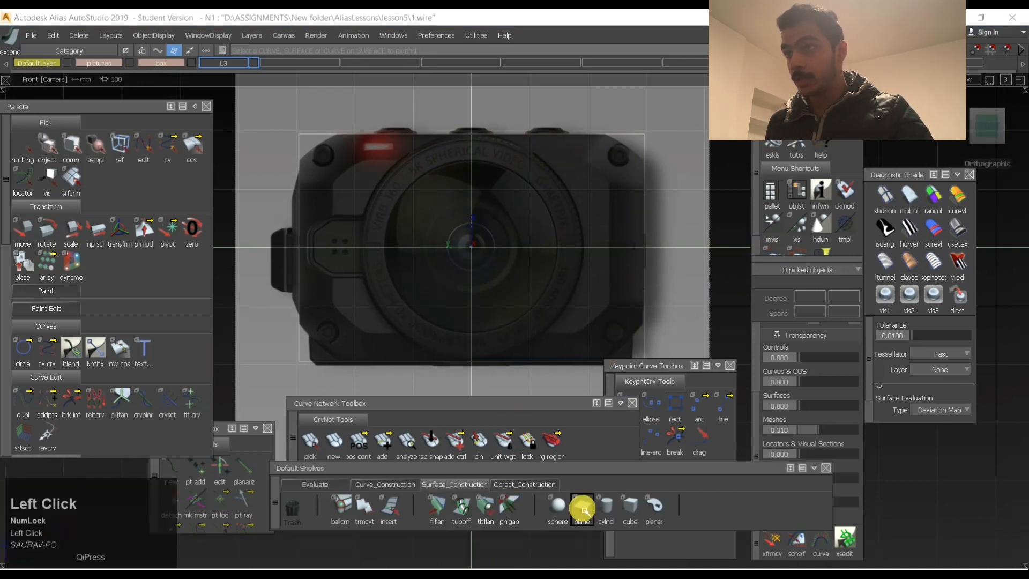
pyautogui.click(460, 246)
pyautogui.keyDown('ctrl'); pyautogui.keyDown('shift'); pyautogui.middleClick(567, 229); pyautogui.keyUp('shift'); pyautogui.keyUp('ctrl')
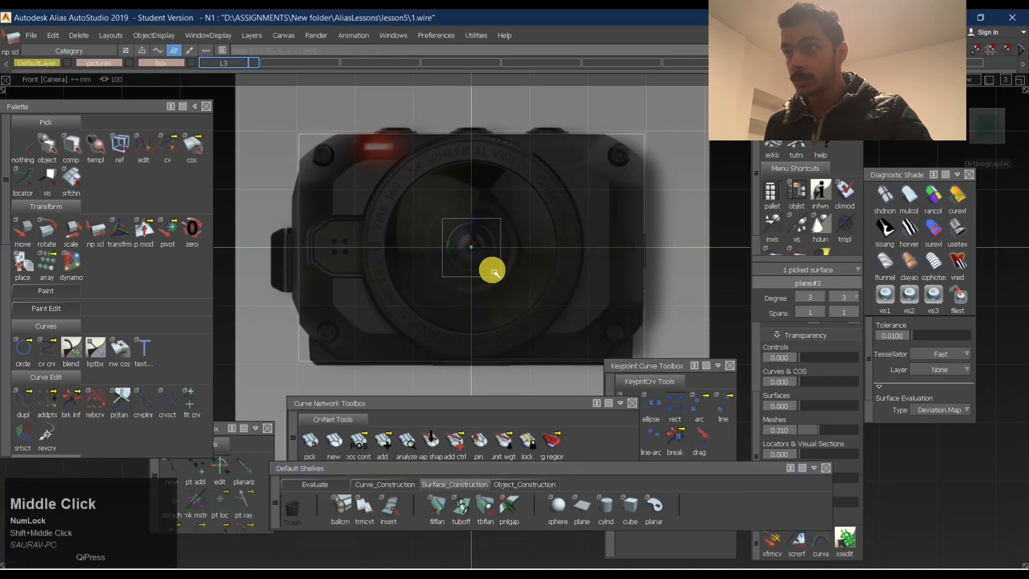
pyautogui.keyDown('shift'); pyautogui.moveTo(490, 269); pyautogui.dragTo(660, 250, button='middle'); pyautogui.keyUp('shift')
pyautogui.moveTo(659, 298); pyautogui.dragTo(676, 172, button='right')
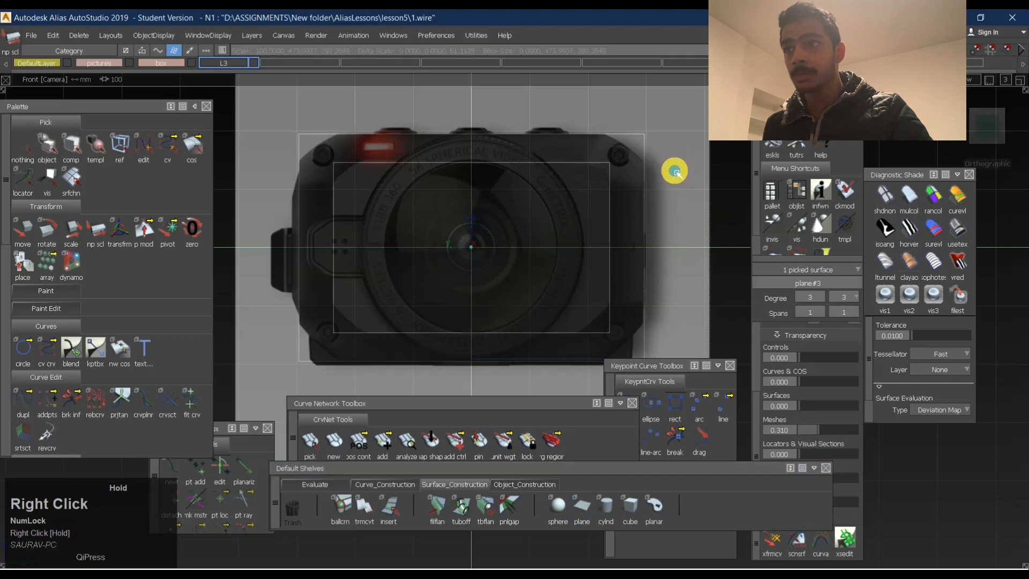
# Extend one side edge of the new front plane to the vertical centreline, leaving half of it.
pyautogui.keyDown('ctrl'); pyautogui.keyDown('shift'); pyautogui.moveTo(576, 282); pyautogui.dragTo(477, 264); pyautogui.keyUp('shift'); pyautogui.keyUp('ctrl')
pyautogui.moveTo(459, 270)
pyautogui.keyDown('ctrl'); pyautogui.keyDown('shift'); pyautogui.mouseDown(button='right')
pyautogui.moveTo(480, 253)
pyautogui.moveTo(530, 248)
pyautogui.mouseUp(button='right'); pyautogui.keyUp('shift'); pyautogui.keyUp('ctrl')
pyautogui.click(334, 257)
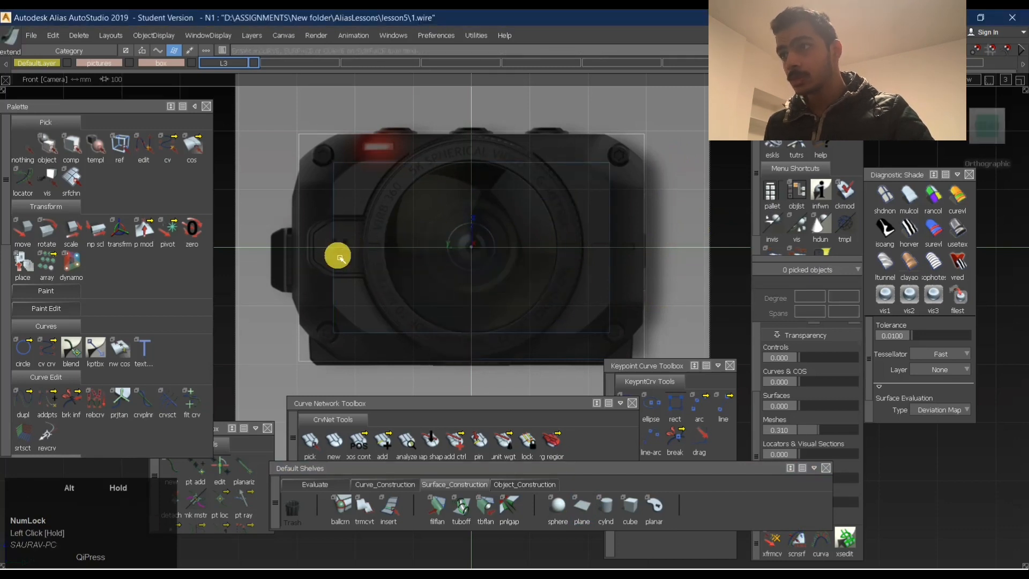
pyautogui.click(335, 246)
pyautogui.keyDown('alt'); pyautogui.moveTo(333, 249); pyautogui.dragTo(459, 236); pyautogui.keyUp('alt')
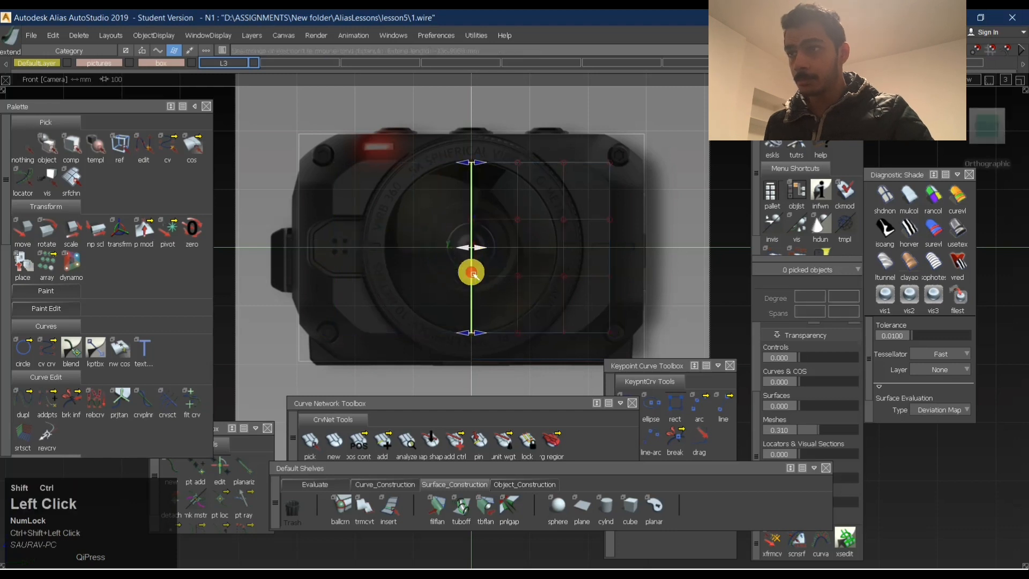
# Pick the front half plane and set its degree to 1 in both directions.
pyautogui.keyDown('ctrl'); pyautogui.keyDown('shift'); pyautogui.moveTo(632, 206); pyautogui.dragTo(491, 219); pyautogui.keyUp('shift'); pyautogui.keyUp('ctrl')
pyautogui.keyDown('shift'); pyautogui.click(609, 234); pyautogui.keyUp('shift')
pyautogui.moveTo(821, 299); pyautogui.dragTo(845, 321)
pyautogui.press('space')
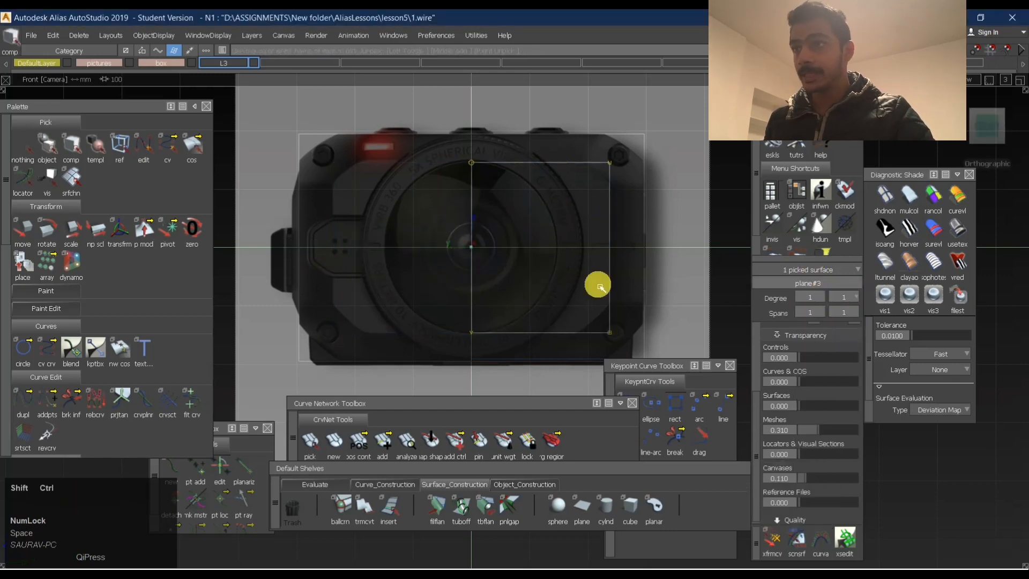
# Move the front plane in the top view to the front edge of the camera body, and clear the selection.
pyautogui.keyDown('ctrl'); pyautogui.keyDown('shift'); pyautogui.moveTo(657, 166); pyautogui.dragTo(552, 187); pyautogui.keyUp('shift'); pyautogui.keyUp('ctrl')
pyautogui.click(609, 195)
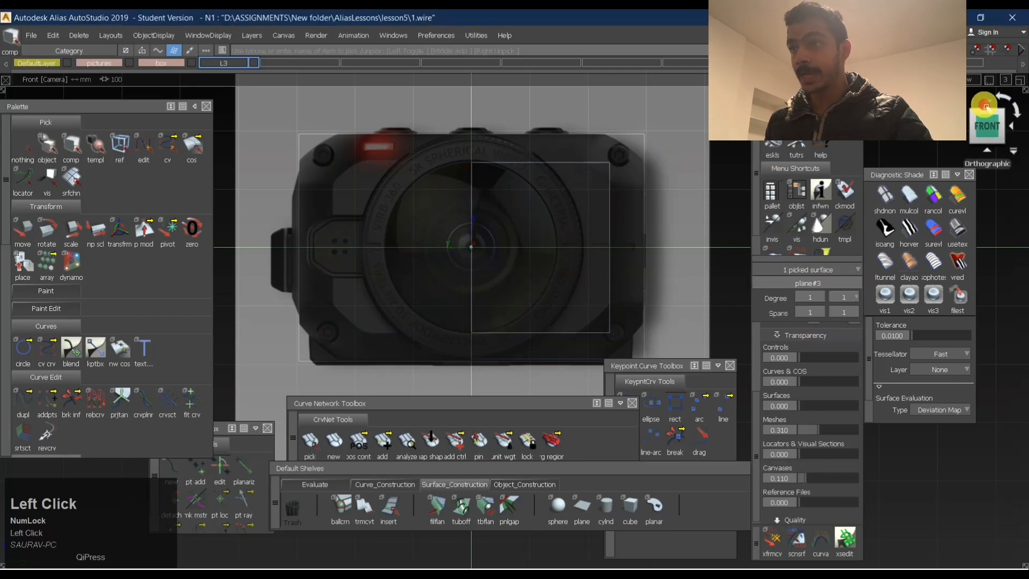
pyautogui.click(986, 103)
pyautogui.keyDown('alt'); pyautogui.keyDown('shift'); pyautogui.moveTo(669, 175); pyautogui.dragTo(651, 195, button='right'); pyautogui.keyUp('shift'); pyautogui.keyUp('alt')
pyautogui.keyDown('ctrl'); pyautogui.keyDown('shift'); pyautogui.moveTo(615, 237); pyautogui.dragTo(680, 132, button='middle'); pyautogui.keyUp('shift'); pyautogui.keyUp('ctrl')
pyautogui.keyDown('alt'); pyautogui.moveTo(678, 131); pyautogui.dragTo(665, 203, button='right'); pyautogui.keyUp('alt')
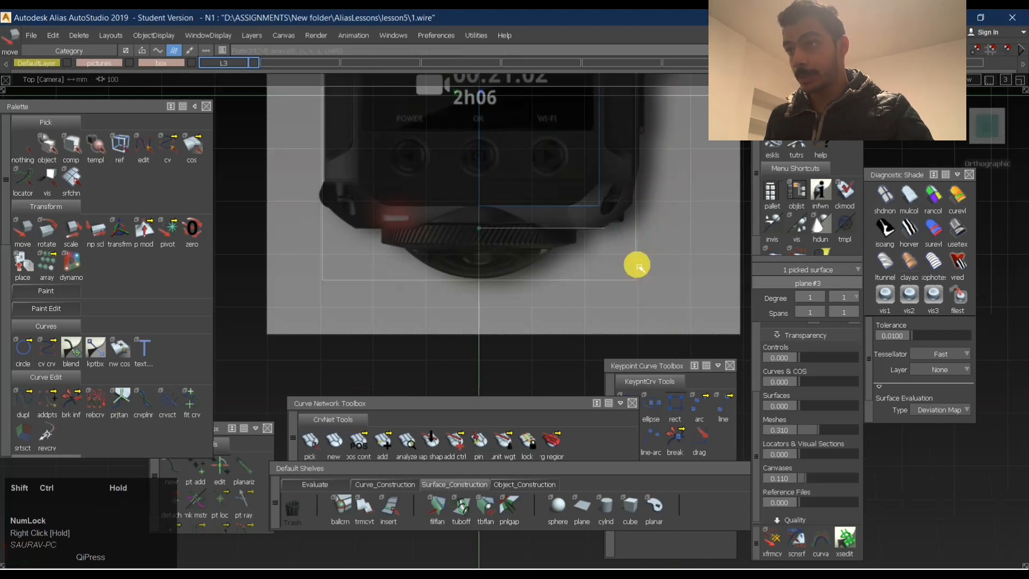
pyautogui.keyDown('ctrl'); pyautogui.keyDown('shift'); pyautogui.moveTo(638, 264); pyautogui.dragTo(605, 143); pyautogui.keyUp('shift'); pyautogui.keyUp('ctrl')
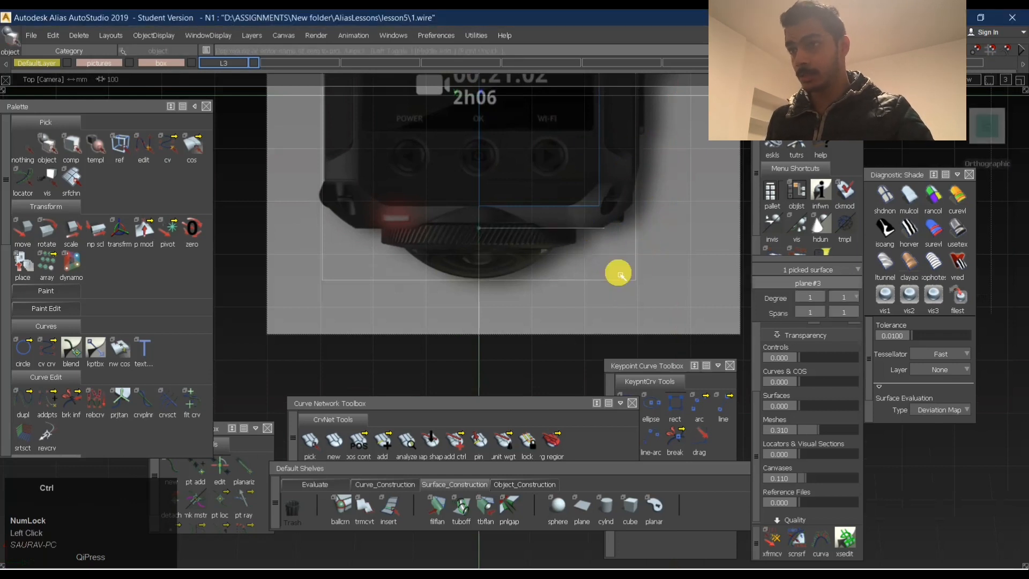
# Examine the front plane's position relative to the upper and lower planes in top and perspective views.
pyautogui.keyDown('alt'); pyautogui.keyDown('shift'); pyautogui.moveTo(577, 161); pyautogui.dragTo(616, 236, button='right'); pyautogui.keyUp('shift'); pyautogui.keyUp('alt')
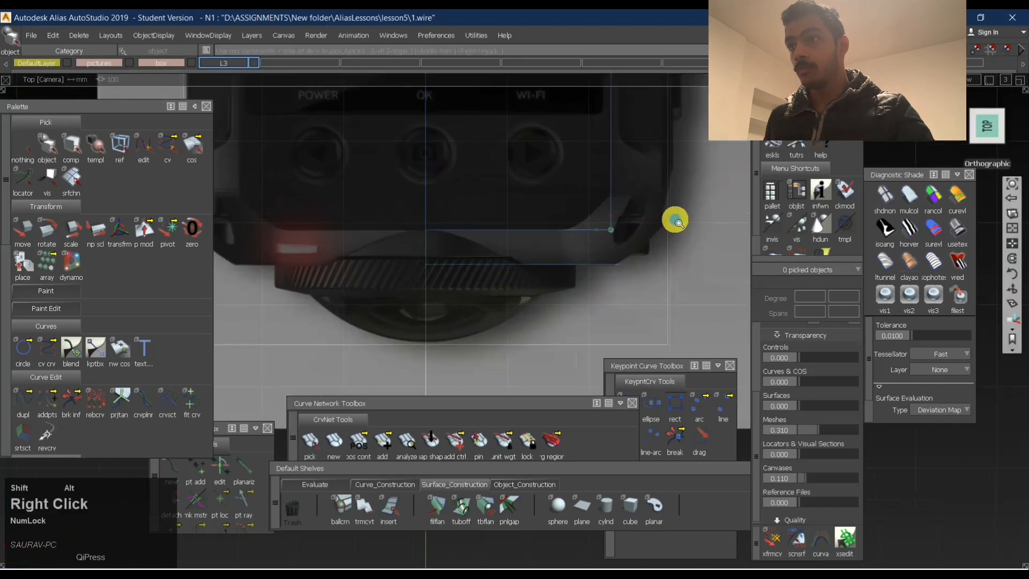
pyautogui.keyDown('alt'); pyautogui.keyDown('shift'); pyautogui.moveTo(675, 220); pyautogui.dragTo(724, 214, button='right'); pyautogui.keyUp('shift'); pyautogui.keyUp('alt')
pyautogui.keyDown('alt'); pyautogui.keyDown('shift'); pyautogui.moveTo(599, 167); pyautogui.dragTo(573, 160, button='right'); pyautogui.keyUp('shift'); pyautogui.keyUp('alt')
pyautogui.keyDown('alt'); pyautogui.keyDown('shift'); pyautogui.moveTo(606, 158); pyautogui.dragTo(616, 186, button='middle'); pyautogui.keyUp('shift'); pyautogui.keyUp('alt')
pyautogui.keyDown('alt'); pyautogui.keyDown('shift'); pyautogui.moveTo(638, 250); pyautogui.dragTo(620, 250, button='right'); pyautogui.keyUp('shift'); pyautogui.keyUp('alt')
pyautogui.keyDown('alt'); pyautogui.keyDown('shift'); pyautogui.moveTo(609, 170); pyautogui.dragTo(560, 163); pyautogui.keyUp('shift'); pyautogui.keyUp('alt')
pyautogui.keyDown('alt'); pyautogui.keyDown('shift'); pyautogui.moveTo(560, 164); pyautogui.dragTo(573, 171, button='right'); pyautogui.keyUp('shift'); pyautogui.keyUp('alt')
pyautogui.keyDown('alt'); pyautogui.keyDown('shift'); pyautogui.moveTo(557, 177); pyautogui.dragTo(556, 229, button='middle'); pyautogui.keyUp('shift'); pyautogui.keyUp('alt')
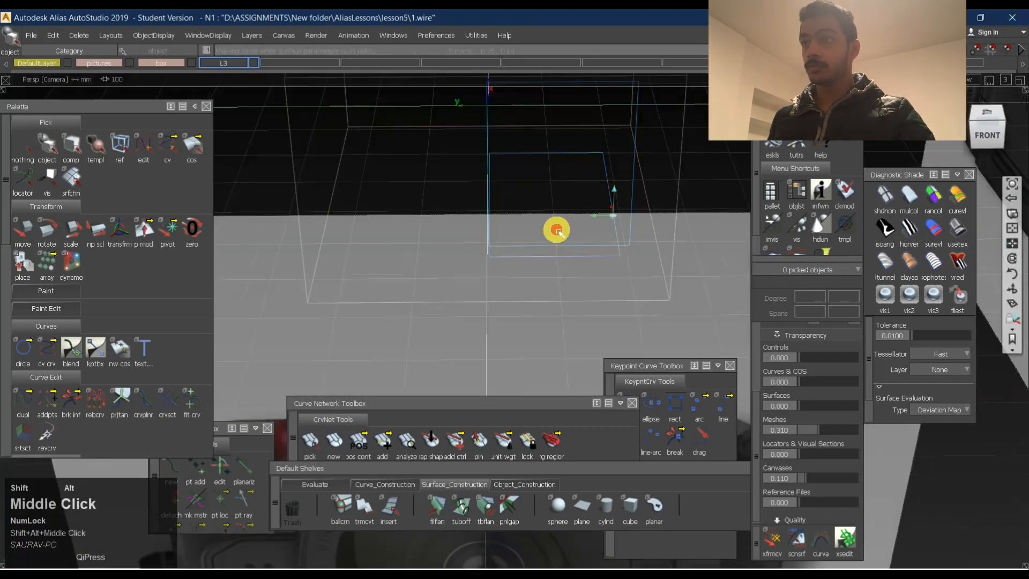
pyautogui.keyDown('alt'); pyautogui.keyDown('shift'); pyautogui.moveTo(556, 231); pyautogui.dragTo(684, 244); pyautogui.keyUp('shift'); pyautogui.keyUp('alt')
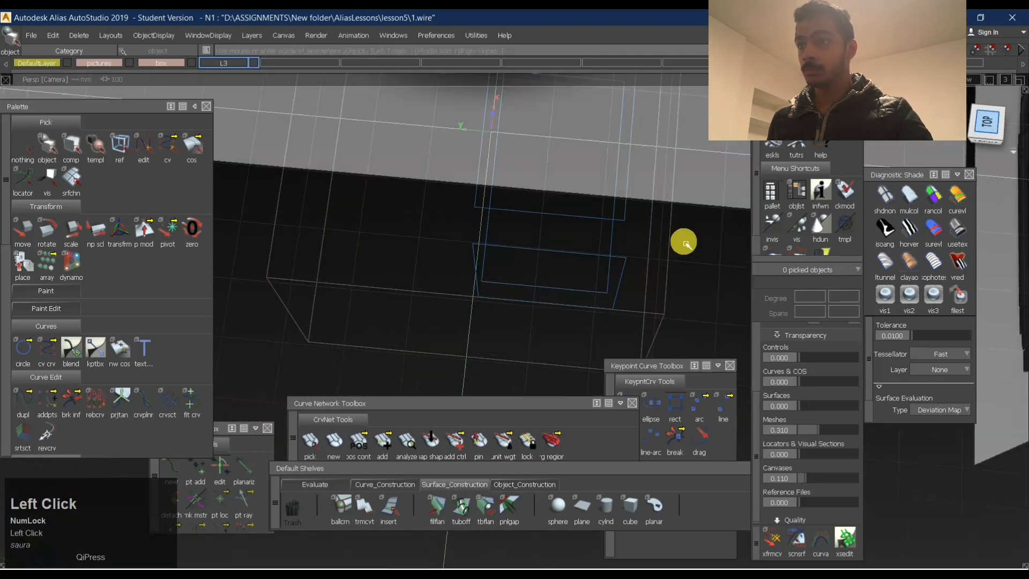
# Copy and paste the front plane, move the copy to the opposite edge of the camera body in the top view, and deselect it.
pyautogui.keyDown('ctrl'); pyautogui.keyDown('shift'); pyautogui.moveTo(584, 211); pyautogui.dragTo(542, 316); pyautogui.keyUp('shift'); pyautogui.keyUp('ctrl')
pyautogui.click(524, 321)
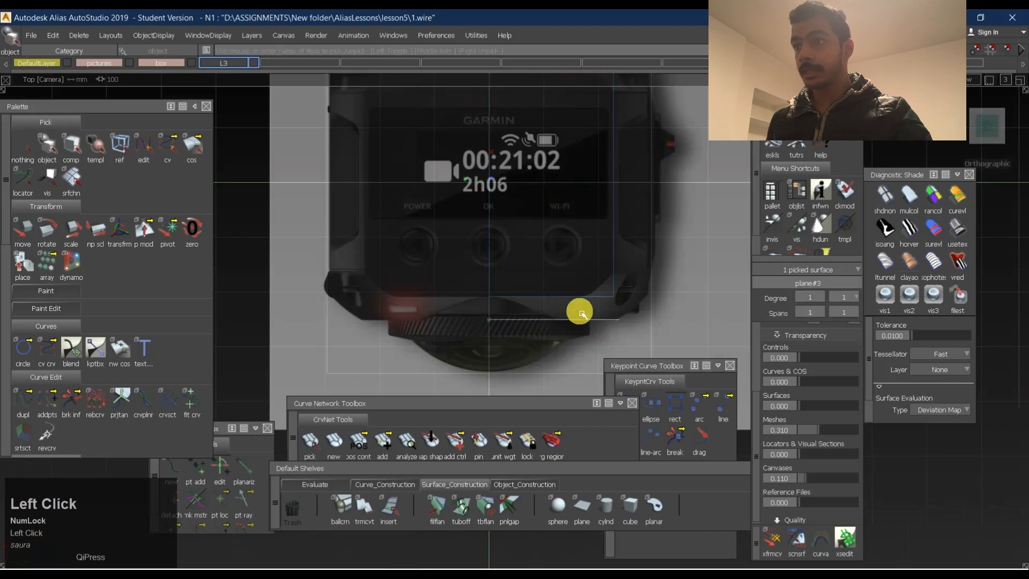
pyautogui.keyDown('alt'); pyautogui.keyDown('shift'); pyautogui.moveTo(582, 313); pyautogui.dragTo(565, 248, button='middle'); pyautogui.keyUp('shift'); pyautogui.keyUp('alt')
pyautogui.hotkey('ctrl', 'c')
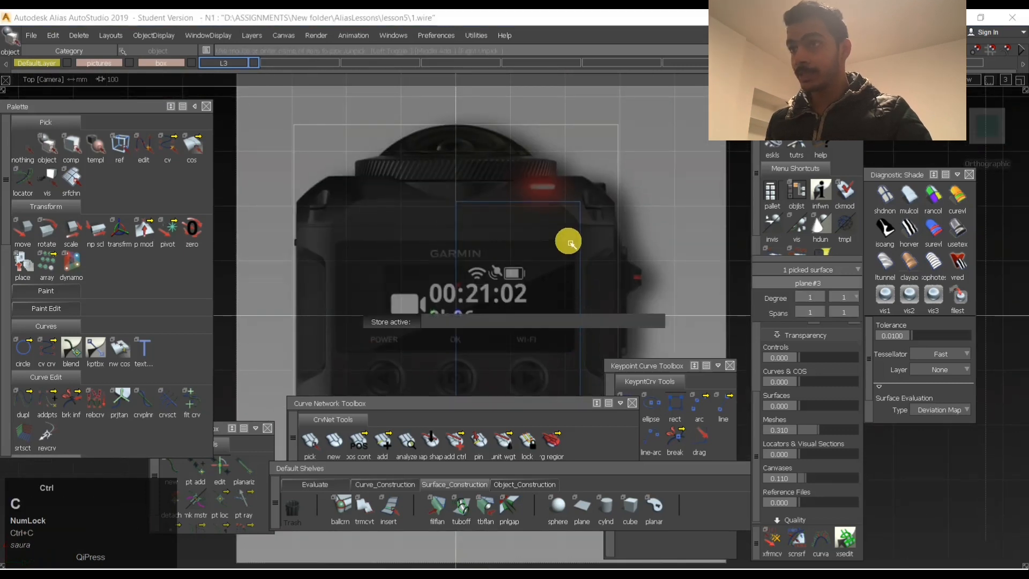
pyautogui.hotkey('ctrl', 'v')
pyautogui.moveTo(579, 236); pyautogui.dragTo(653, 183, button='right')
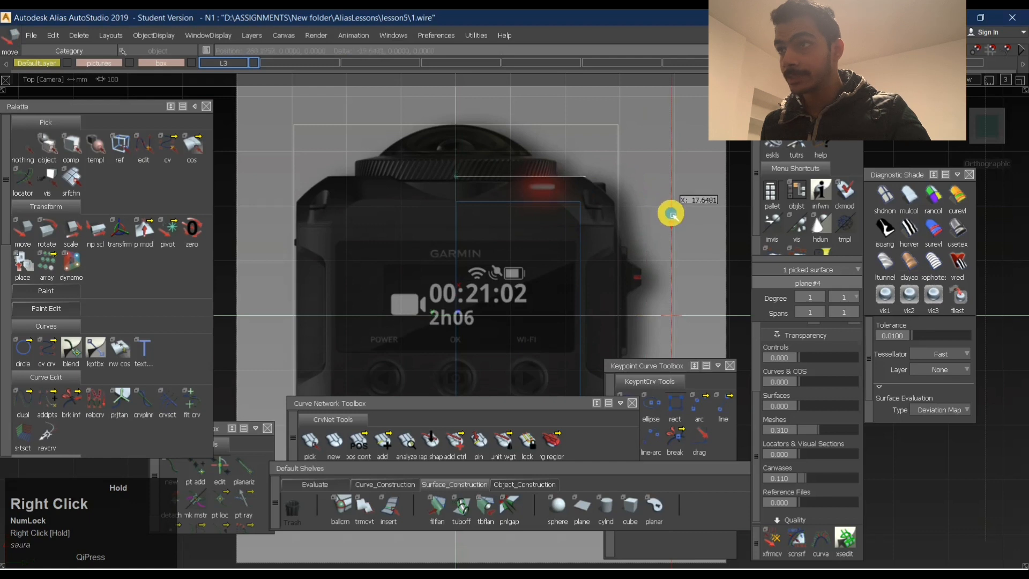
pyautogui.click(652, 190)
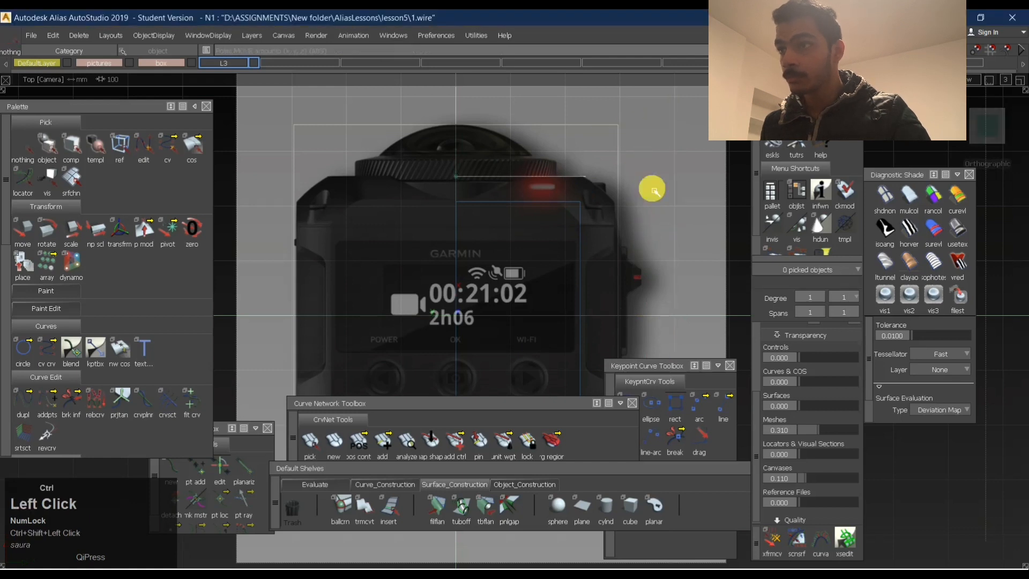
# Shade the four planes with the user texture diagnostic shading and inspect them inside the box from several angles.
pyautogui.keyDown('alt'); pyautogui.keyDown('shift'); pyautogui.moveTo(652, 189); pyautogui.dragTo(610, 122, button='middle'); pyautogui.keyUp('shift'); pyautogui.keyUp('alt')
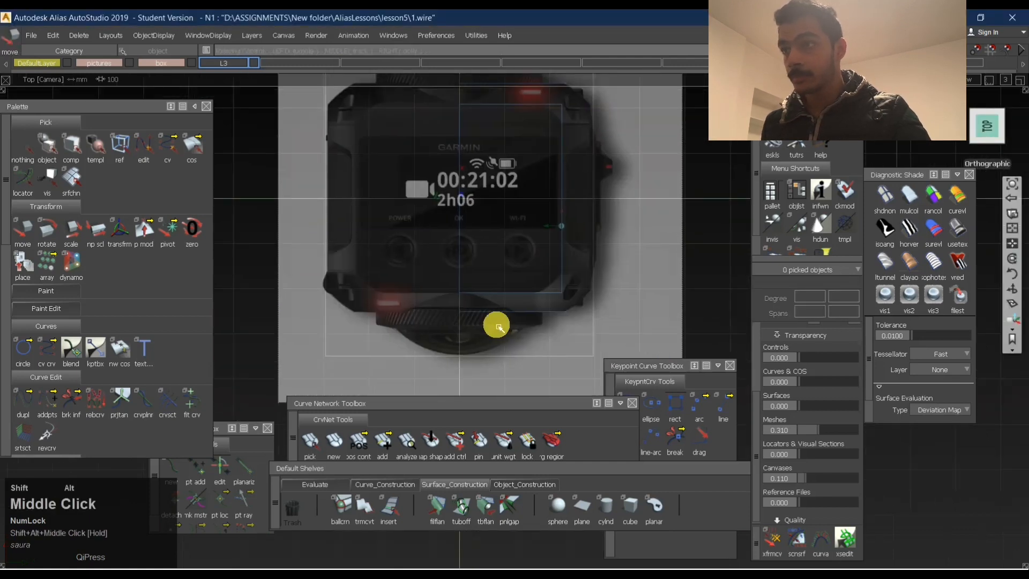
pyautogui.keyDown('alt'); pyautogui.keyDown('shift'); pyautogui.moveTo(519, 347); pyautogui.dragTo(540, 188); pyautogui.keyUp('shift'); pyautogui.keyUp('alt')
pyautogui.keyDown('alt'); pyautogui.keyDown('shift'); pyautogui.moveTo(540, 198); pyautogui.dragTo(508, 276, button='middle'); pyautogui.keyUp('shift'); pyautogui.keyUp('alt')
pyautogui.keyDown('alt'); pyautogui.keyDown('shift'); pyautogui.moveTo(508, 275); pyautogui.dragTo(535, 248, button='right'); pyautogui.keyUp('shift'); pyautogui.keyUp('alt')
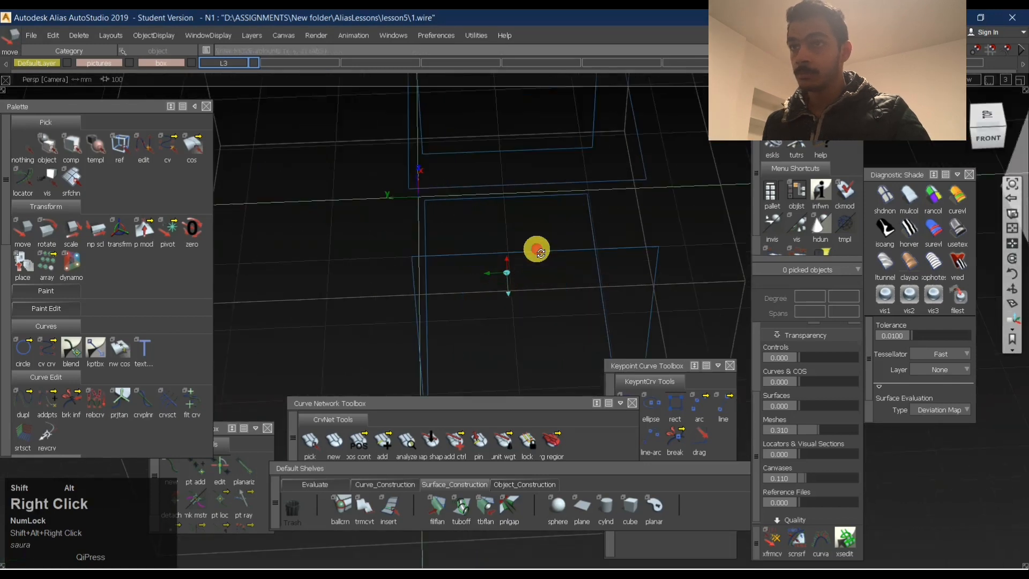
pyautogui.keyDown('alt'); pyautogui.keyDown('shift'); pyautogui.moveTo(535, 248); pyautogui.dragTo(776, 234); pyautogui.keyUp('shift'); pyautogui.keyUp('alt')
pyautogui.click(954, 228)
pyautogui.keyDown('alt'); pyautogui.keyDown('shift'); pyautogui.moveTo(534, 243); pyautogui.dragTo(415, 179); pyautogui.keyUp('shift'); pyautogui.keyUp('alt')
pyautogui.keyDown('alt'); pyautogui.keyDown('shift'); pyautogui.moveTo(415, 180); pyautogui.dragTo(343, 155, button='middle'); pyautogui.keyUp('shift'); pyautogui.keyUp('alt')
pyautogui.keyDown('alt'); pyautogui.keyDown('shift'); pyautogui.moveTo(343, 155); pyautogui.dragTo(438, 179, button='right'); pyautogui.keyUp('shift'); pyautogui.keyUp('alt')
pyautogui.keyDown('alt'); pyautogui.keyDown('shift'); pyautogui.moveTo(438, 179); pyautogui.dragTo(300, 161); pyautogui.keyUp('shift'); pyautogui.keyUp('alt')
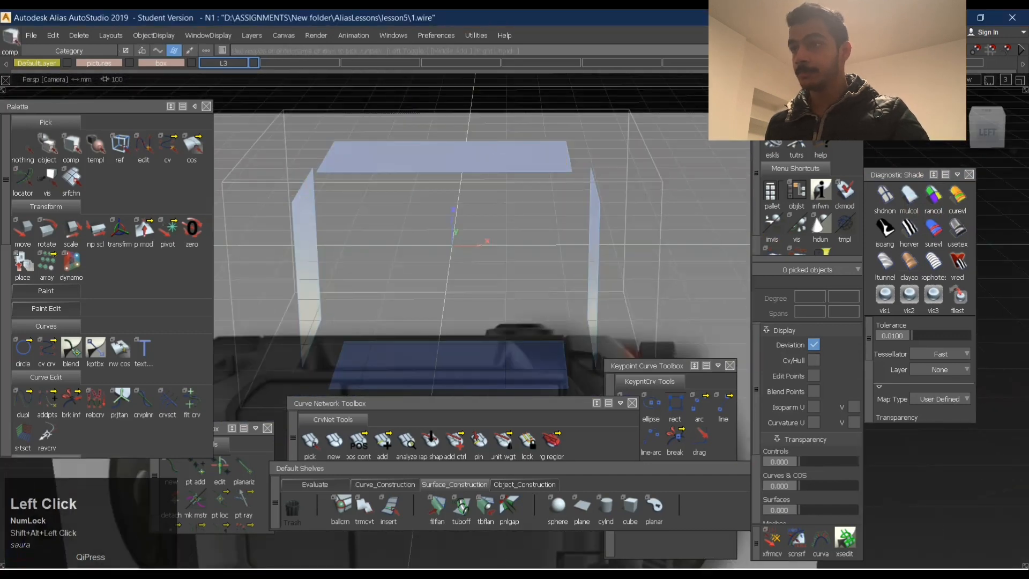
# Pick the front plane in the left view, nudge it horizontally to match the camera's front body edge, and deselect it.
pyautogui.click(990, 130)
pyautogui.keyDown('alt'); pyautogui.keyDown('shift'); pyautogui.moveTo(340, 229); pyautogui.dragTo(425, 223, button='right'); pyautogui.keyUp('shift'); pyautogui.keyUp('alt')
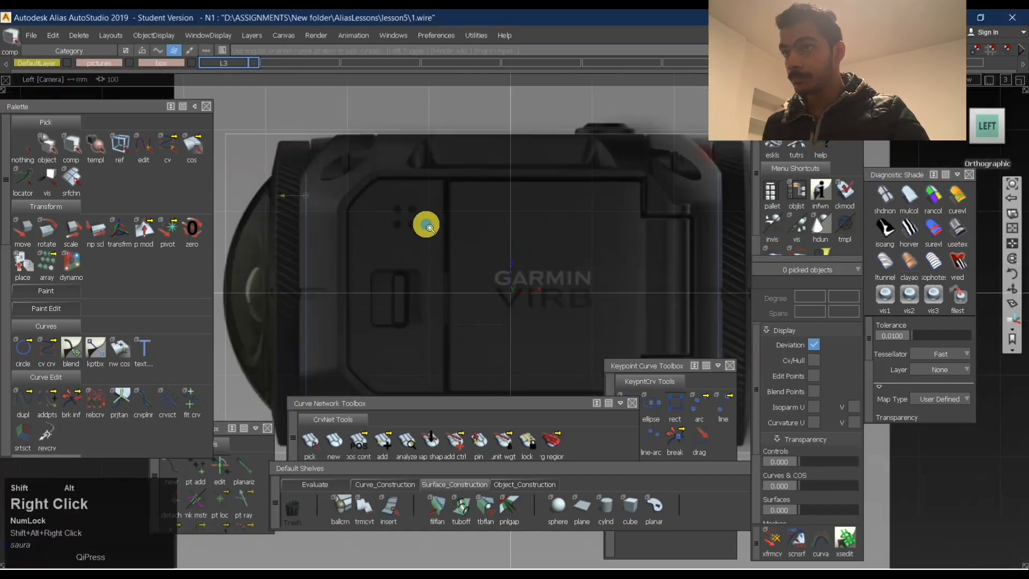
pyautogui.keyDown('ctrl'); pyautogui.keyDown('shift'); pyautogui.moveTo(398, 266); pyautogui.dragTo(397, 174); pyautogui.keyUp('shift'); pyautogui.keyUp('ctrl')
pyautogui.moveTo(461, 221)
pyautogui.keyDown('alt'); pyautogui.keyDown('shift'); pyautogui.mouseDown(button='middle')
pyautogui.moveTo(411, 168)
pyautogui.moveTo(574, 157)
pyautogui.mouseUp(button='middle'); pyautogui.keyUp('shift'); pyautogui.keyUp('alt')
pyautogui.keyDown('ctrl'); pyautogui.keyDown('shift'); pyautogui.moveTo(333, 202); pyautogui.dragTo(408, 203); pyautogui.keyUp('shift'); pyautogui.keyUp('ctrl')
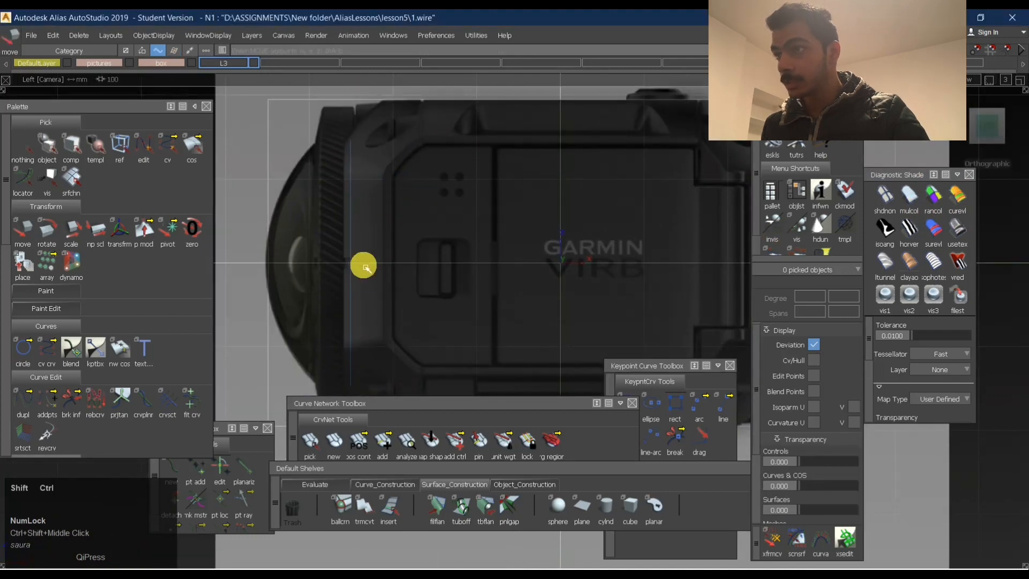
pyautogui.keyDown('ctrl'); pyautogui.keyDown('shift'); pyautogui.moveTo(363, 265); pyautogui.dragTo(361, 289); pyautogui.keyUp('shift'); pyautogui.keyUp('ctrl')
pyautogui.moveTo(326, 202); pyautogui.dragTo(392, 242)
pyautogui.keyDown('ctrl'); pyautogui.keyDown('shift'); pyautogui.moveTo(396, 243); pyautogui.dragTo(405, 169, button='middle'); pyautogui.keyUp('shift'); pyautogui.keyUp('ctrl')
pyautogui.moveTo(407, 169); pyautogui.dragTo(400, 170, button='middle')
pyautogui.keyDown('ctrl'); pyautogui.keyDown('shift'); pyautogui.moveTo(423, 247); pyautogui.dragTo(424, 180); pyautogui.keyUp('shift'); pyautogui.keyUp('ctrl')
# Pick the back plane in the left view, nudge it horizontally to match the camera body's edge, and deselect it.
pyautogui.keyDown('alt'); pyautogui.keyDown('shift'); pyautogui.moveTo(521, 143); pyautogui.dragTo(387, 146, button='middle'); pyautogui.keyUp('shift'); pyautogui.keyUp('alt')
pyautogui.keyDown('ctrl'); pyautogui.keyDown('shift'); pyautogui.moveTo(512, 209); pyautogui.dragTo(513, 237); pyautogui.keyUp('shift'); pyautogui.keyUp('ctrl')
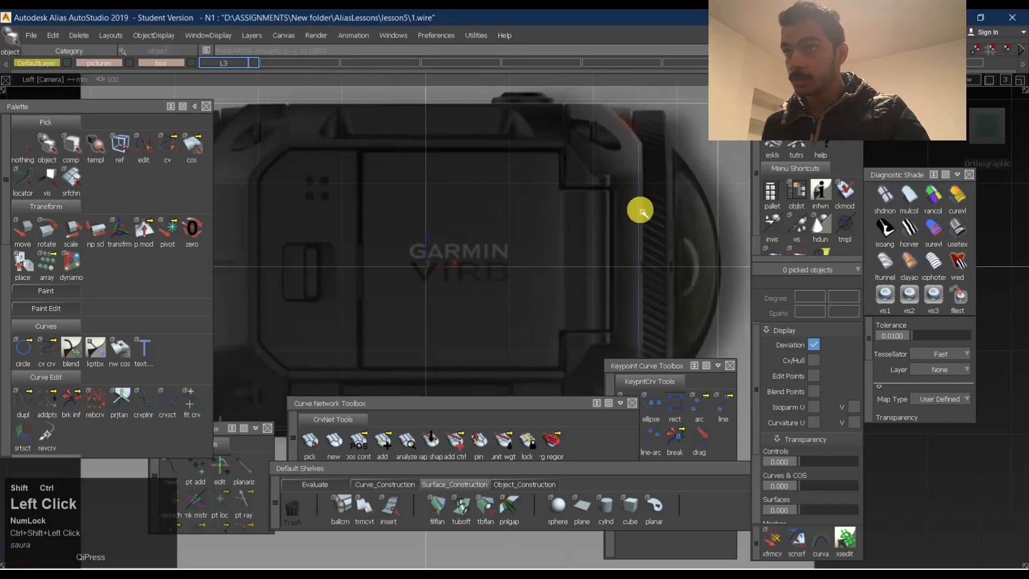
pyautogui.click(639, 209)
pyautogui.keyDown('ctrl'); pyautogui.keyDown('shift'); pyautogui.moveTo(634, 281); pyautogui.dragTo(638, 224, button='middle'); pyautogui.keyUp('shift'); pyautogui.keyUp('ctrl')
pyautogui.moveTo(551, 229); pyautogui.dragTo(557, 232, button='middle')
pyautogui.keyDown('ctrl'); pyautogui.keyDown('shift'); pyautogui.moveTo(518, 282); pyautogui.dragTo(518, 172); pyautogui.keyUp('shift'); pyautogui.keyUp('ctrl')
# Create a plane at the origin in the left view and scale it non-proportionally into a rectangle covering the camera's side panel.
pyautogui.keyDown('alt'); pyautogui.keyDown('shift'); pyautogui.moveTo(517, 175); pyautogui.dragTo(479, 190, button='right'); pyautogui.keyUp('shift'); pyautogui.keyUp('alt')
pyautogui.keyDown('alt'); pyautogui.keyDown('shift'); pyautogui.moveTo(309, 191); pyautogui.dragTo(366, 171, button='middle'); pyautogui.keyUp('shift'); pyautogui.keyUp('alt')
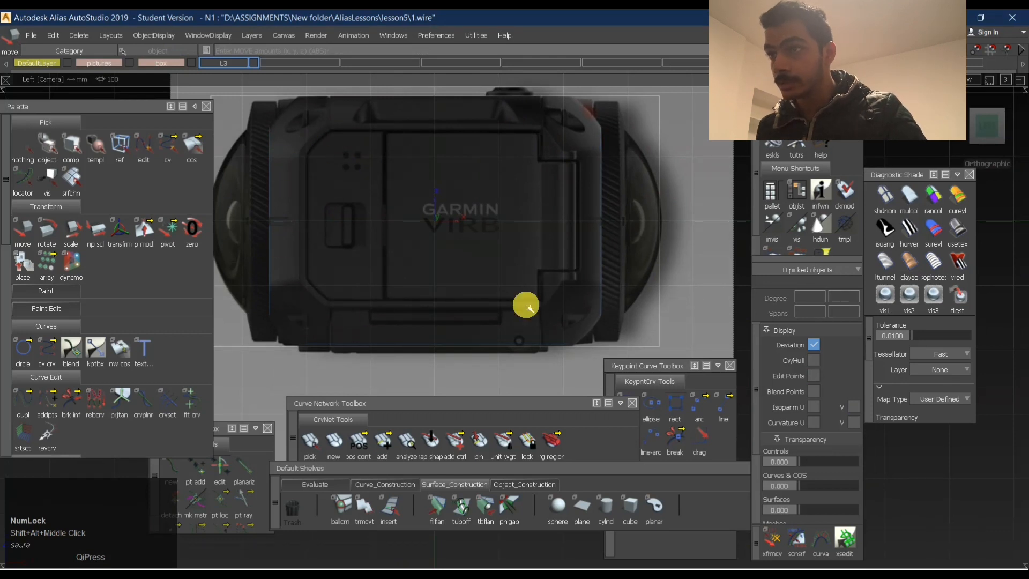
pyautogui.keyDown('alt'); pyautogui.keyDown('shift'); pyautogui.moveTo(473, 220); pyautogui.dragTo(466, 234, button='middle'); pyautogui.keyUp('shift'); pyautogui.keyUp('alt')
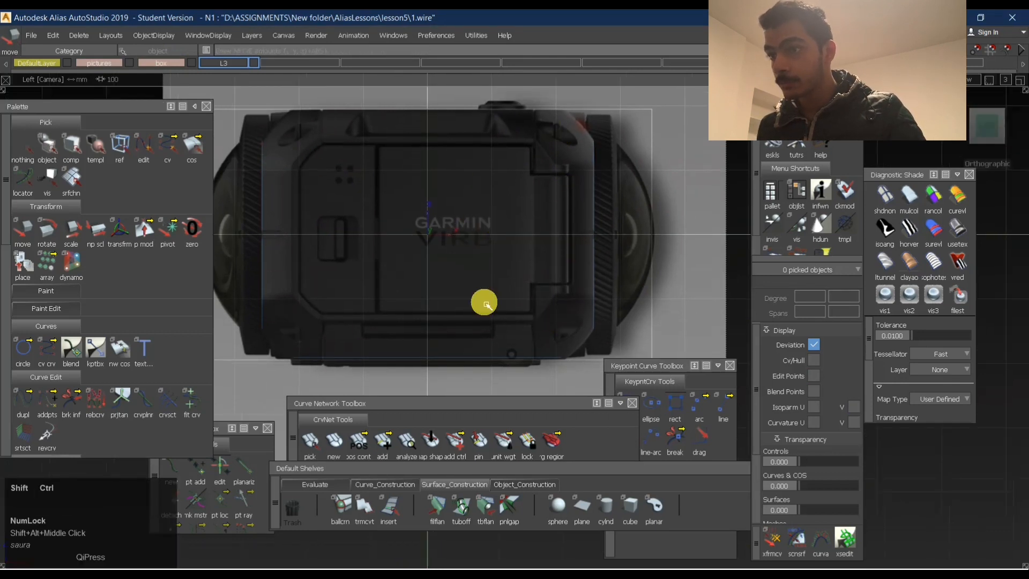
pyautogui.keyDown('ctrl'); pyautogui.keyDown('shift'); pyautogui.click(486, 304); pyautogui.keyUp('shift'); pyautogui.keyUp('ctrl')
pyautogui.click(556, 516)
pyautogui.keyDown('alt'); pyautogui.click(428, 236); pyautogui.keyUp('alt')
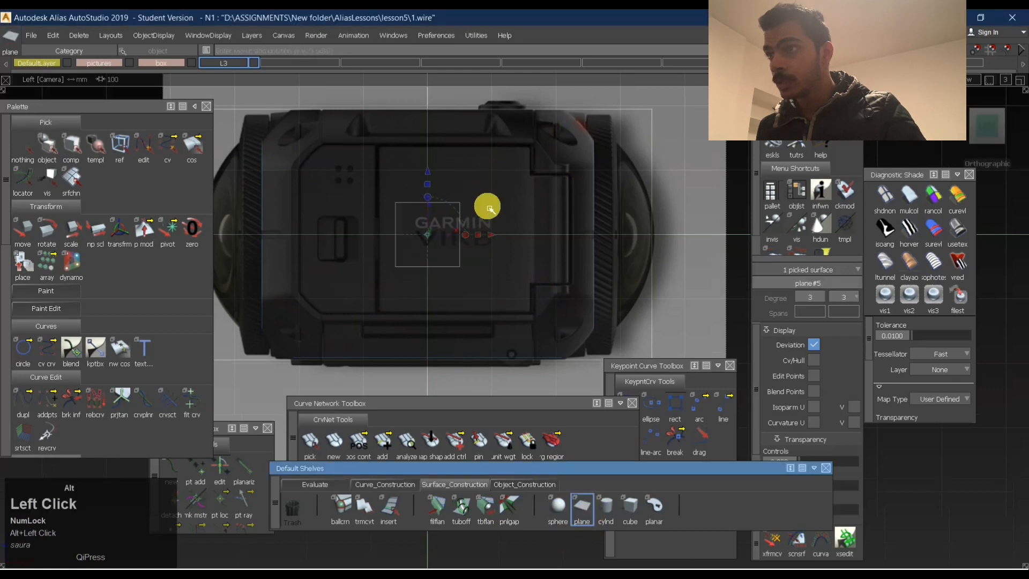
pyautogui.keyDown('ctrl'); pyautogui.keyDown('shift'); pyautogui.moveTo(507, 185); pyautogui.dragTo(494, 201, button='middle'); pyautogui.keyUp('shift'); pyautogui.keyUp('ctrl')
pyautogui.moveTo(282, 271); pyautogui.dragTo(481, 246, button='middle')
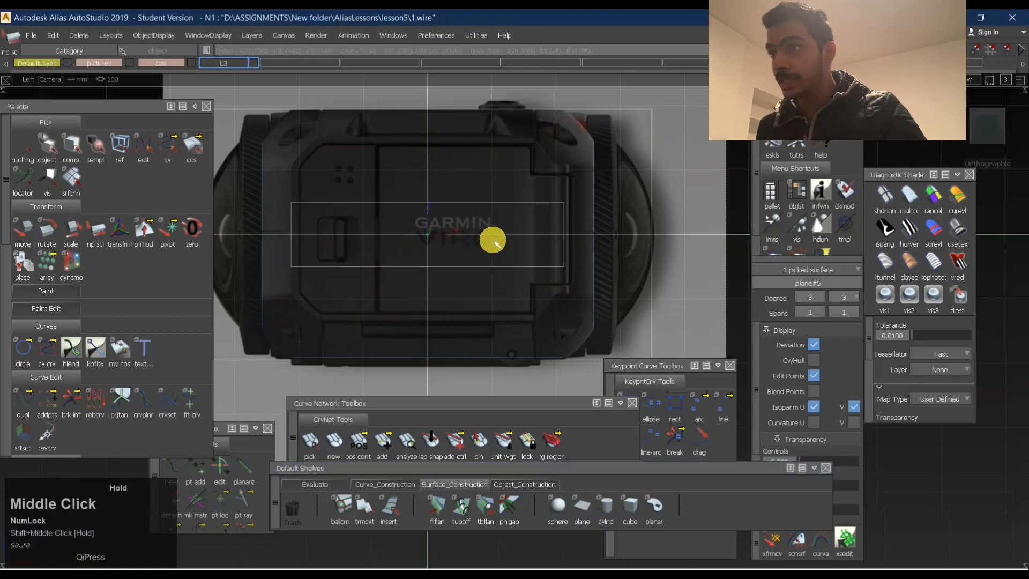
pyautogui.moveTo(493, 241); pyautogui.dragTo(497, 207, button='middle')
pyautogui.moveTo(455, 306); pyautogui.dragTo(450, 221, button='right')
pyautogui.keyDown('ctrl'); pyautogui.keyDown('shift'); pyautogui.middleClick(455, 294); pyautogui.keyUp('shift'); pyautogui.keyUp('ctrl')
pyautogui.keyDown('alt'); pyautogui.keyDown('shift'); pyautogui.moveTo(444, 267); pyautogui.dragTo(469, 281, button='middle'); pyautogui.keyUp('shift'); pyautogui.keyUp('alt')
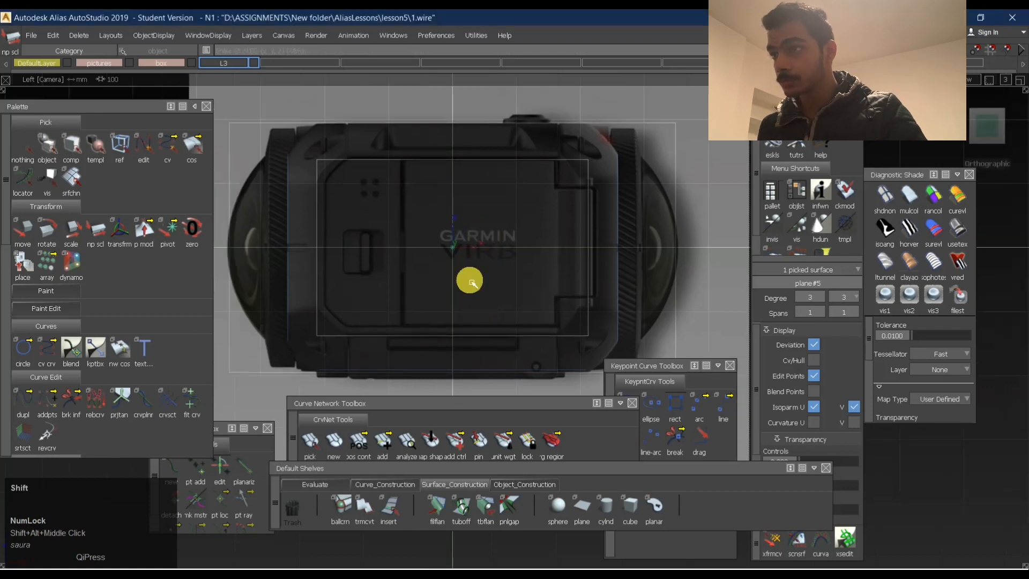
# Refine the side plane's height and vertical position to fit the panel outline in the reference image, and deselect it.
pyautogui.keyDown('ctrl'); pyautogui.keyDown('shift'); pyautogui.moveTo(468, 280); pyautogui.dragTo(375, 327); pyautogui.keyUp('shift'); pyautogui.keyUp('ctrl')
pyautogui.keyDown('ctrl'); pyautogui.keyDown('shift'); pyautogui.moveTo(443, 375); pyautogui.dragTo(433, 283, button='middle'); pyautogui.keyUp('shift'); pyautogui.keyUp('ctrl')
pyautogui.keyDown('shift'); pyautogui.moveTo(471, 254); pyautogui.dragTo(472, 260, button='right'); pyautogui.keyUp('shift')
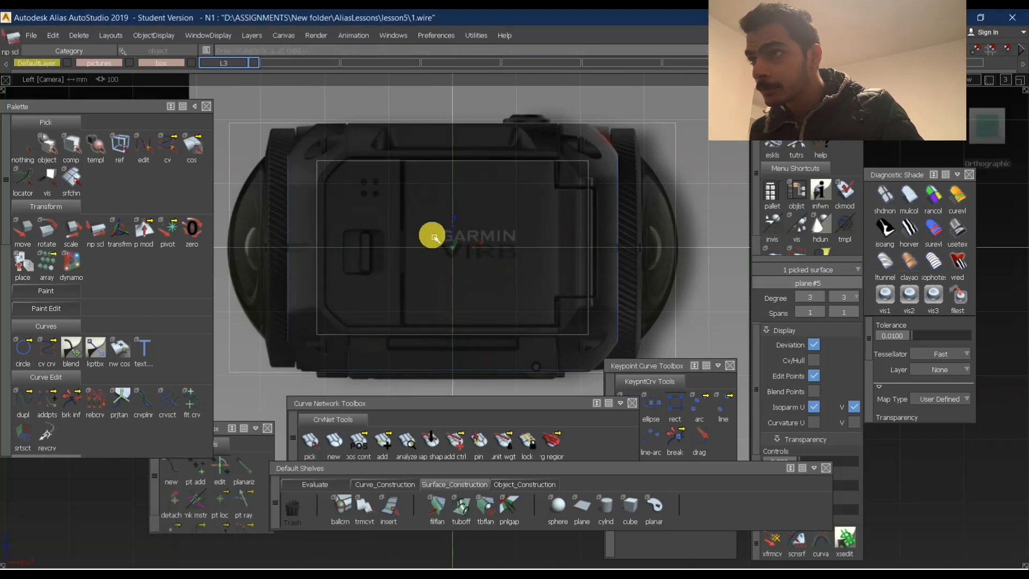
pyautogui.keyDown('ctrl'); pyautogui.keyDown('shift'); pyautogui.moveTo(436, 260); pyautogui.dragTo(427, 257, button='middle'); pyautogui.keyUp('shift'); pyautogui.keyUp('ctrl')
pyautogui.moveTo(427, 257); pyautogui.dragTo(433, 254, button='right')
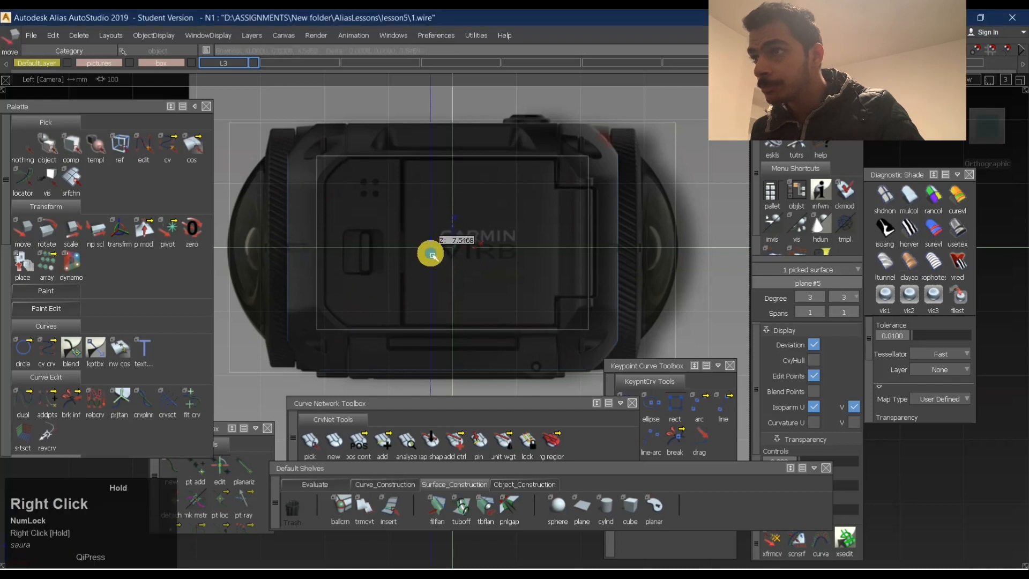
pyautogui.moveTo(433, 256)
pyautogui.keyDown('ctrl'); pyautogui.keyDown('shift'); pyautogui.mouseDown(button='middle')
pyautogui.moveTo(448, 237)
pyautogui.moveTo(448, 246)
pyautogui.mouseUp(button='middle'); pyautogui.keyUp('shift'); pyautogui.keyUp('ctrl')
pyautogui.keyDown('shift'); pyautogui.moveTo(448, 246); pyautogui.dragTo(450, 244, button='right'); pyautogui.keyUp('shift')
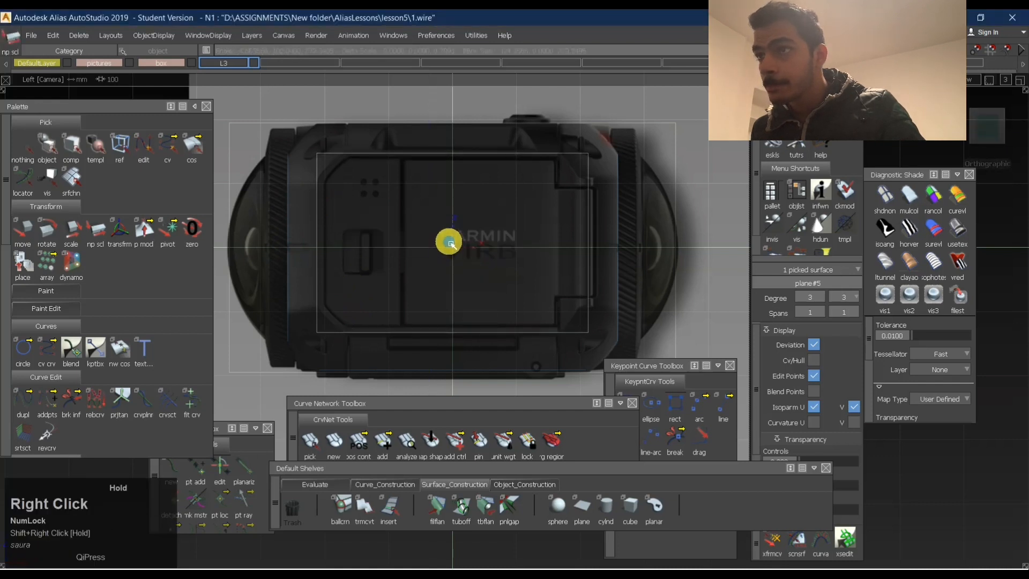
pyautogui.keyDown('ctrl'); pyautogui.keyDown('shift'); pyautogui.moveTo(449, 268); pyautogui.dragTo(522, 269); pyautogui.keyUp('shift'); pyautogui.keyUp('ctrl')
# Move the side plane to the camera body's outer side edge in the top view, deselect it, and apply the diagnostic shading.
pyautogui.keyDown('alt'); pyautogui.keyDown('shift'); pyautogui.moveTo(522, 269); pyautogui.dragTo(512, 268, button='right'); pyautogui.keyUp('shift'); pyautogui.keyUp('alt')
pyautogui.keyDown('ctrl'); pyautogui.keyDown('shift'); pyautogui.moveTo(510, 314); pyautogui.dragTo(512, 260); pyautogui.keyUp('shift'); pyautogui.keyUp('ctrl')
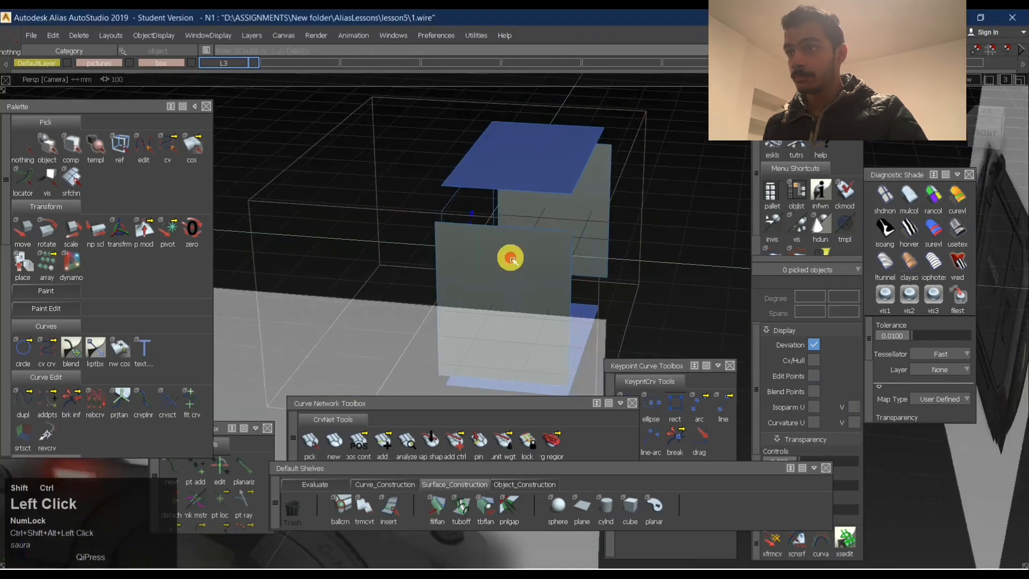
pyautogui.click(456, 202)
pyautogui.click(991, 114)
pyautogui.keyDown('alt'); pyautogui.keyDown('shift'); pyautogui.moveTo(588, 278); pyautogui.dragTo(611, 332, button='right'); pyautogui.keyUp('shift'); pyautogui.keyUp('alt')
pyautogui.keyDown('alt'); pyautogui.keyDown('shift'); pyautogui.moveTo(611, 333); pyautogui.dragTo(715, 212, button='middle'); pyautogui.keyUp('shift'); pyautogui.keyUp('alt')
pyautogui.keyDown('alt'); pyautogui.keyDown('shift'); pyautogui.click(519, 259); pyautogui.keyUp('shift'); pyautogui.keyUp('alt')
pyautogui.keyDown('alt'); pyautogui.keyDown('shift'); pyautogui.moveTo(520, 260); pyautogui.dragTo(602, 253, button='right'); pyautogui.keyUp('shift'); pyautogui.keyUp('alt')
pyautogui.keyDown('alt'); pyautogui.keyDown('shift'); pyautogui.moveTo(646, 258); pyautogui.dragTo(610, 203, button='middle'); pyautogui.keyUp('shift'); pyautogui.keyUp('alt')
pyautogui.keyDown('ctrl'); pyautogui.keyDown('shift'); pyautogui.moveTo(610, 203); pyautogui.dragTo(606, 134); pyautogui.keyUp('shift'); pyautogui.keyUp('ctrl')
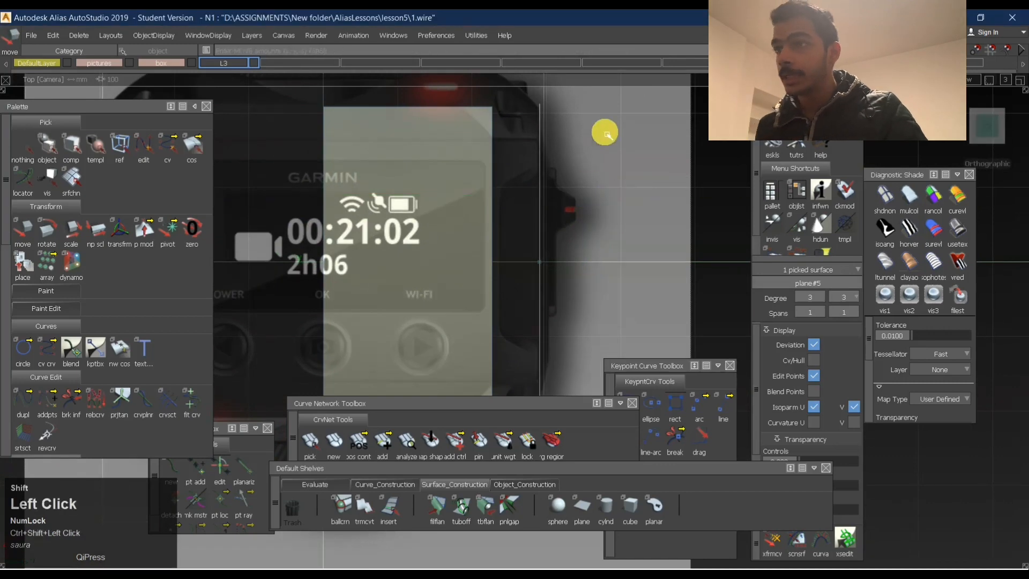
pyautogui.keyDown('alt'); pyautogui.keyDown('shift'); pyautogui.moveTo(606, 133); pyautogui.dragTo(556, 198, button='right'); pyautogui.keyUp('shift'); pyautogui.keyUp('alt')
pyautogui.click(885, 214)
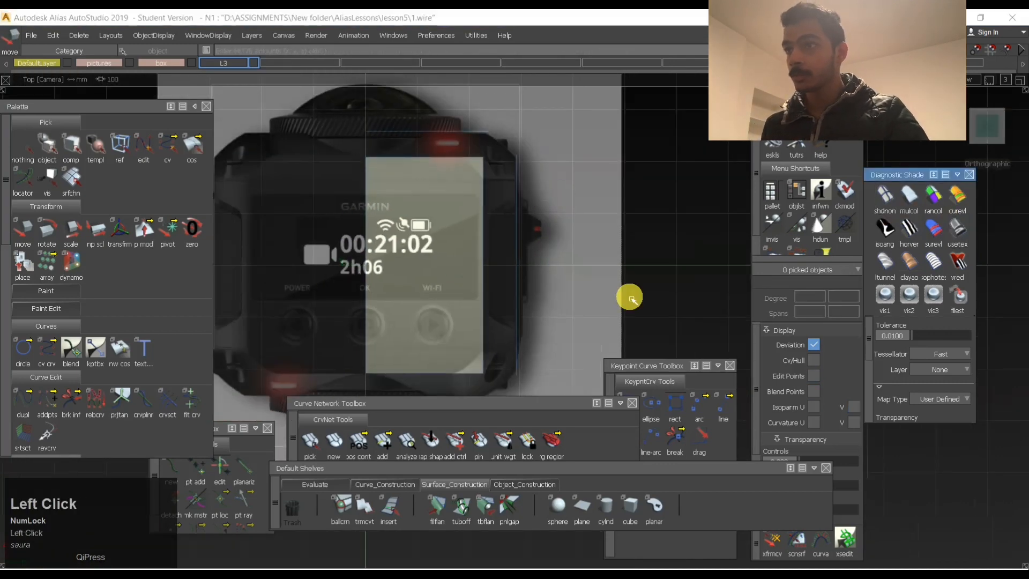
# Examine the arrangement of the five shaded planes and the gaps at their corners in perspective and top views.
pyautogui.keyDown('alt'); pyautogui.keyDown('shift'); pyautogui.moveTo(628, 294); pyautogui.dragTo(352, 123); pyautogui.keyUp('shift'); pyautogui.keyUp('alt')
pyautogui.keyDown('alt'); pyautogui.keyDown('shift'); pyautogui.moveTo(257, 145); pyautogui.dragTo(430, 146, button='middle'); pyautogui.keyUp('shift'); pyautogui.keyUp('alt')
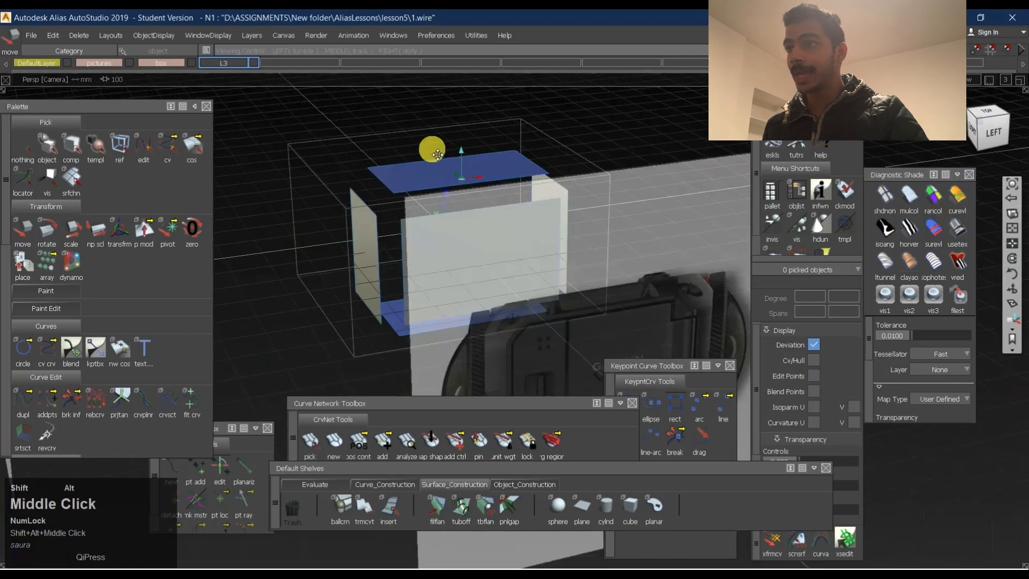
pyautogui.keyDown('alt'); pyautogui.keyDown('shift'); pyautogui.moveTo(429, 147); pyautogui.dragTo(411, 223); pyautogui.keyUp('shift'); pyautogui.keyUp('alt')
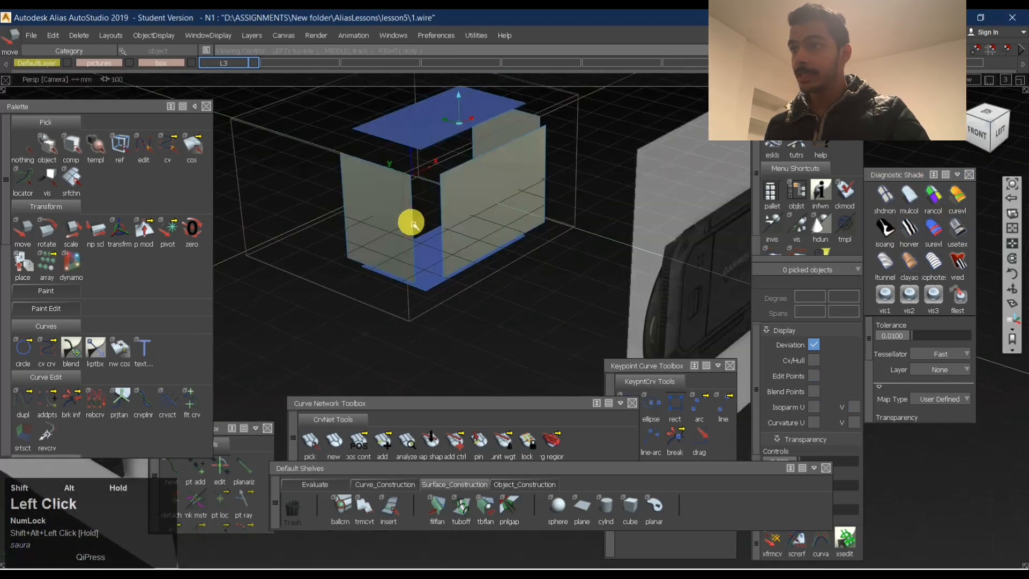
pyautogui.keyDown('alt'); pyautogui.keyDown('shift'); pyautogui.moveTo(411, 223); pyautogui.dragTo(426, 213, button='right'); pyautogui.keyUp('shift'); pyautogui.keyUp('alt')
pyautogui.keyDown('alt'); pyautogui.keyDown('shift'); pyautogui.moveTo(425, 214); pyautogui.dragTo(420, 163); pyautogui.keyUp('shift'); pyautogui.keyUp('alt')
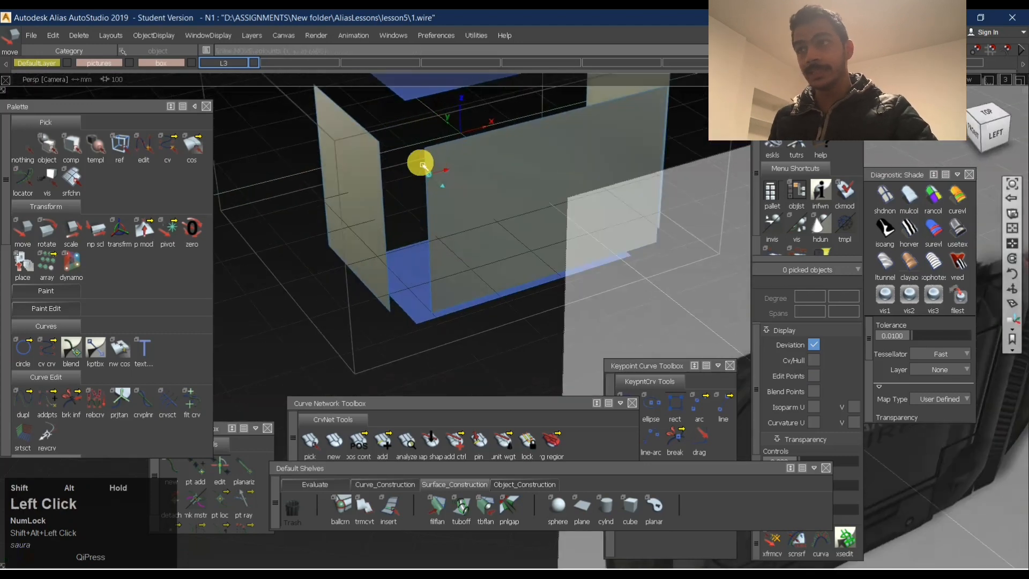
pyautogui.keyDown('alt'); pyautogui.keyDown('shift'); pyautogui.moveTo(364, 115); pyautogui.dragTo(478, 129, button='right'); pyautogui.keyUp('shift'); pyautogui.keyUp('alt')
pyautogui.keyDown('alt'); pyautogui.keyDown('shift'); pyautogui.moveTo(478, 129); pyautogui.dragTo(382, 160, button='middle'); pyautogui.keyUp('shift'); pyautogui.keyUp('alt')
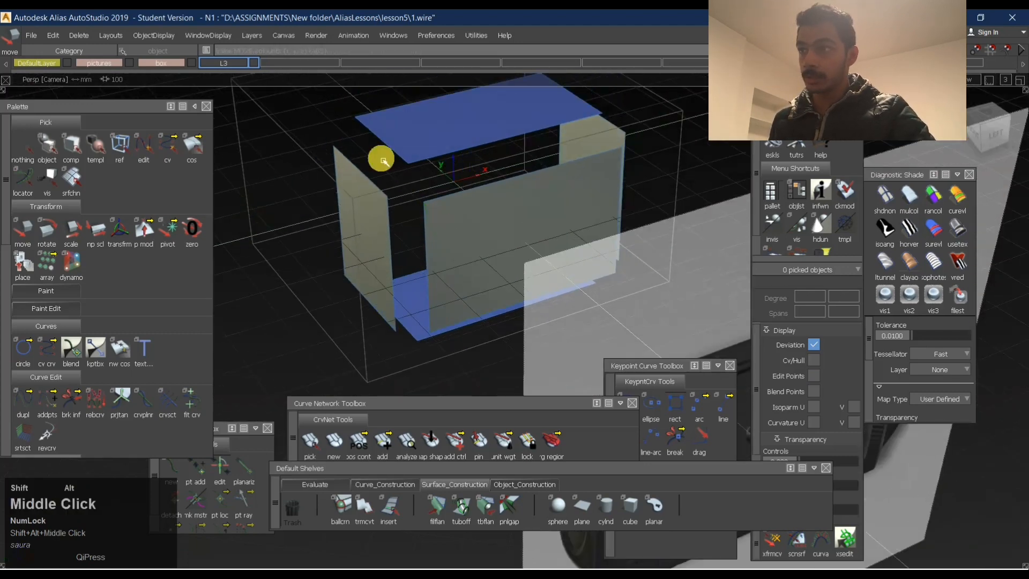
pyautogui.keyDown('alt'); pyautogui.keyDown('shift'); pyautogui.moveTo(415, 262); pyautogui.dragTo(942, 141); pyautogui.keyUp('shift'); pyautogui.keyUp('alt')
pyautogui.keyDown('alt'); pyautogui.keyDown('shift'); pyautogui.moveTo(370, 189); pyautogui.dragTo(375, 225); pyautogui.keyUp('shift'); pyautogui.keyUp('alt')
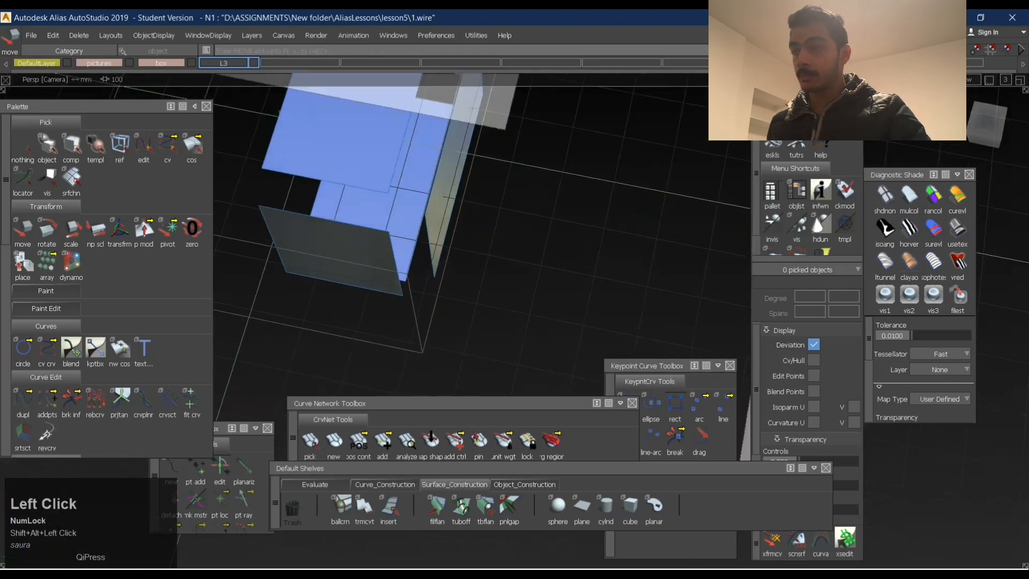
pyautogui.click(988, 117)
pyautogui.keyDown('alt'); pyautogui.keyDown('shift'); pyautogui.moveTo(334, 184); pyautogui.dragTo(432, 177, button='right'); pyautogui.keyUp('shift'); pyautogui.keyUp('alt')
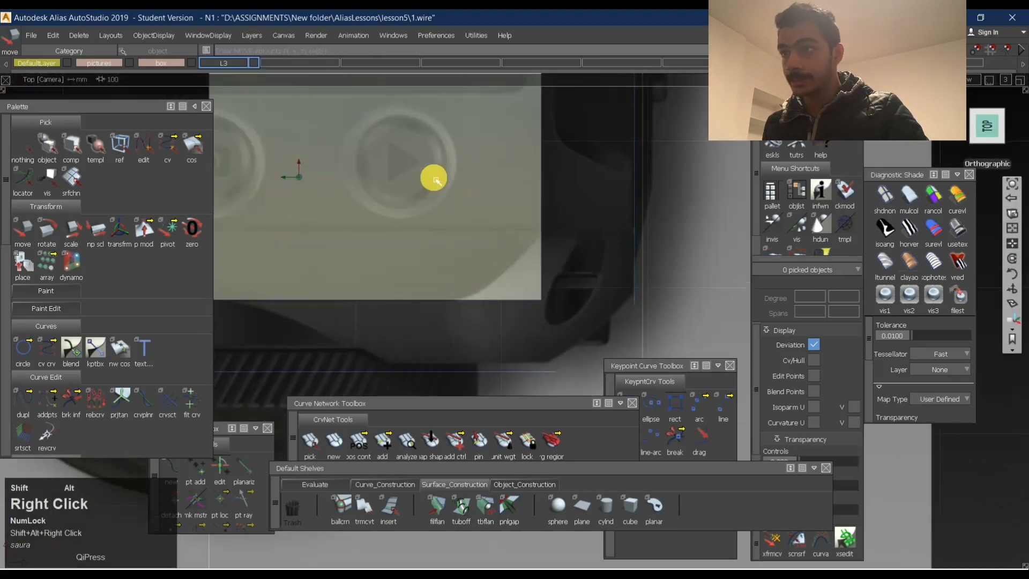
pyautogui.keyDown('alt'); pyautogui.keyDown('shift'); pyautogui.moveTo(432, 177); pyautogui.dragTo(581, 268, button='middle'); pyautogui.keyUp('shift'); pyautogui.keyUp('alt')
pyautogui.keyDown('alt'); pyautogui.keyDown('shift'); pyautogui.moveTo(592, 269); pyautogui.dragTo(515, 278); pyautogui.keyUp('shift'); pyautogui.keyUp('alt')
pyautogui.keyDown('alt'); pyautogui.keyDown('shift'); pyautogui.moveTo(514, 279); pyautogui.dragTo(375, 333, button='right'); pyautogui.keyUp('shift'); pyautogui.keyUp('alt')
pyautogui.keyDown('alt'); pyautogui.keyDown('shift'); pyautogui.moveTo(375, 332); pyautogui.dragTo(339, 563); pyautogui.keyUp('shift'); pyautogui.keyUp('alt')
pyautogui.click(665, 567)
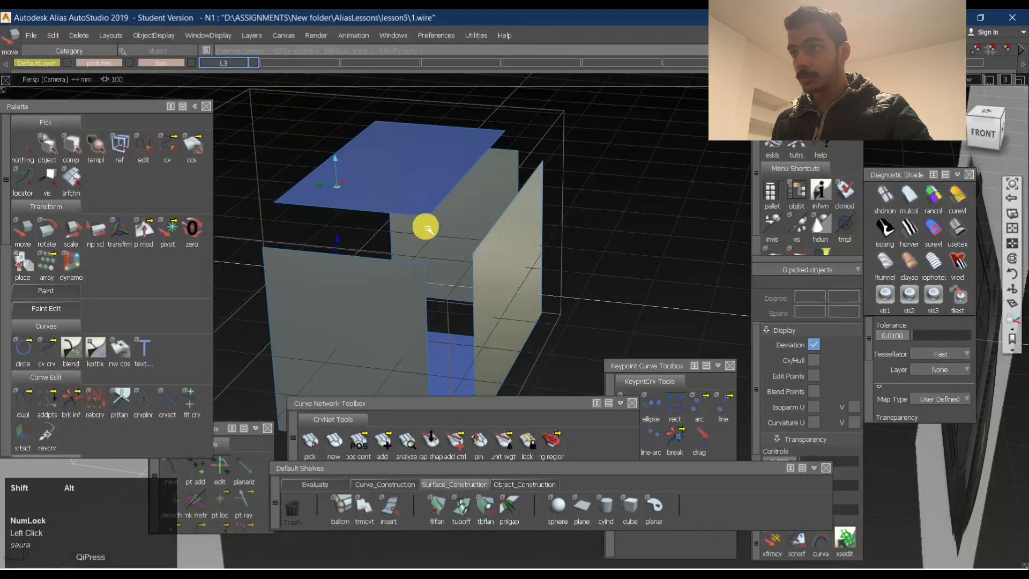
pyautogui.keyDown('alt'); pyautogui.keyDown('shift'); pyautogui.moveTo(423, 227); pyautogui.dragTo(459, 186, button='right'); pyautogui.keyUp('shift'); pyautogui.keyUp('alt')
pyautogui.keyDown('alt'); pyautogui.keyDown('shift'); pyautogui.moveTo(459, 186); pyautogui.dragTo(1021, 101); pyautogui.keyUp('shift'); pyautogui.keyUp('alt')
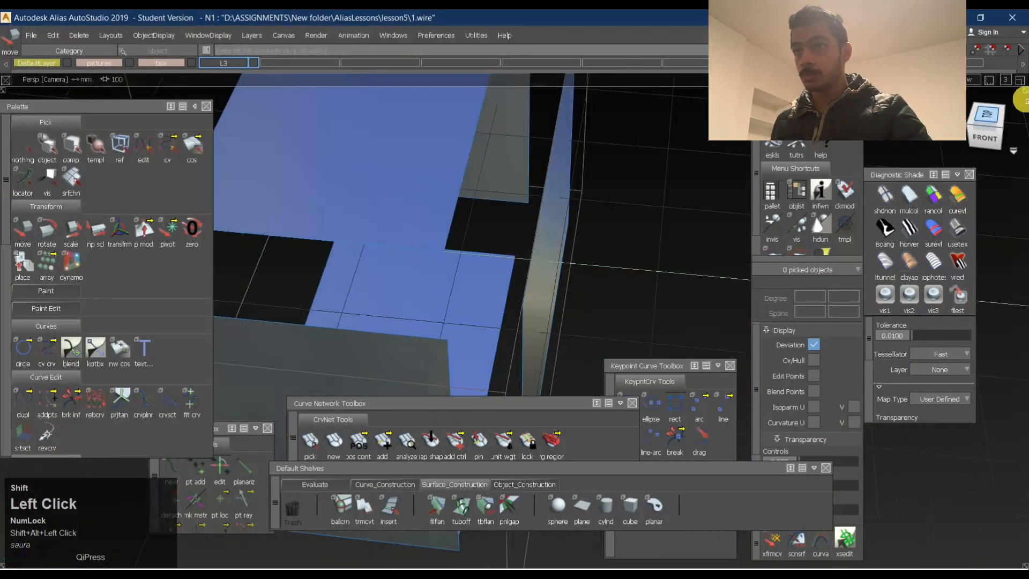
# Draw a degree-2 edit-point curve in the top view, snapped across the upper plane's corner nearest the play button.
pyautogui.click(983, 120)
pyautogui.keyDown('ctrl'); pyautogui.keyDown('shift'); pyautogui.moveTo(355, 339); pyautogui.dragTo(382, 235); pyautogui.keyUp('shift'); pyautogui.keyUp('ctrl')
pyautogui.keyDown('alt'); pyautogui.keyDown('shift'); pyautogui.moveTo(471, 237); pyautogui.dragTo(486, 196, button='right'); pyautogui.keyUp('shift'); pyautogui.keyUp('alt')
pyautogui.keyDown('ctrl'); pyautogui.keyDown('shift'); pyautogui.moveTo(487, 196); pyautogui.dragTo(488, 216); pyautogui.keyUp('shift'); pyautogui.keyUp('ctrl')
pyautogui.keyDown('ctrl'); pyautogui.keyDown('shift'); pyautogui.moveTo(487, 261); pyautogui.dragTo(487, 261); pyautogui.keyUp('shift'); pyautogui.keyUp('ctrl')
pyautogui.keyDown('ctrl'); pyautogui.keyDown('alt'); pyautogui.click(416, 288); pyautogui.keyUp('alt'); pyautogui.keyUp('ctrl')
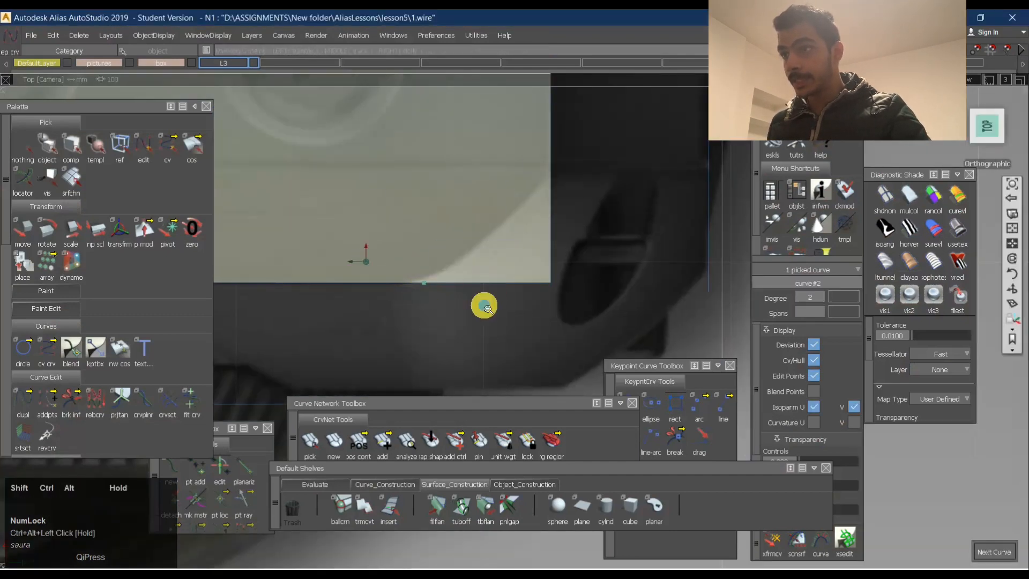
pyautogui.keyDown('alt'); pyautogui.keyDown('shift'); pyautogui.moveTo(482, 304); pyautogui.dragTo(490, 244, button='middle'); pyautogui.keyUp('shift'); pyautogui.keyUp('alt')
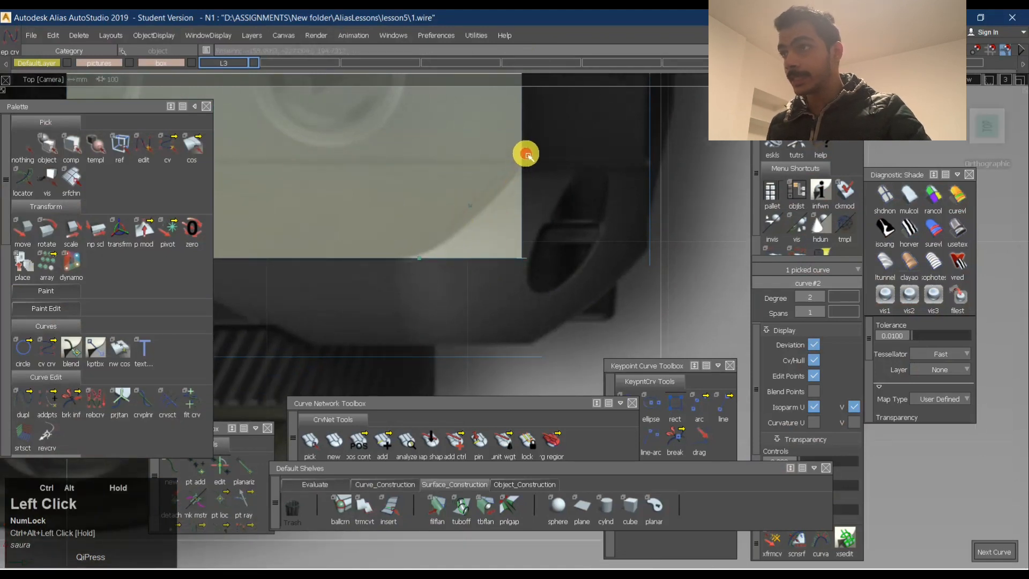
# Move the curve's middle CV outward so the curve follows the rounded corner in the reference image.
pyautogui.keyDown('ctrl'); pyautogui.keyDown('shift'); pyautogui.moveTo(390, 225); pyautogui.dragTo(578, 222); pyautogui.keyUp('shift'); pyautogui.keyUp('ctrl')
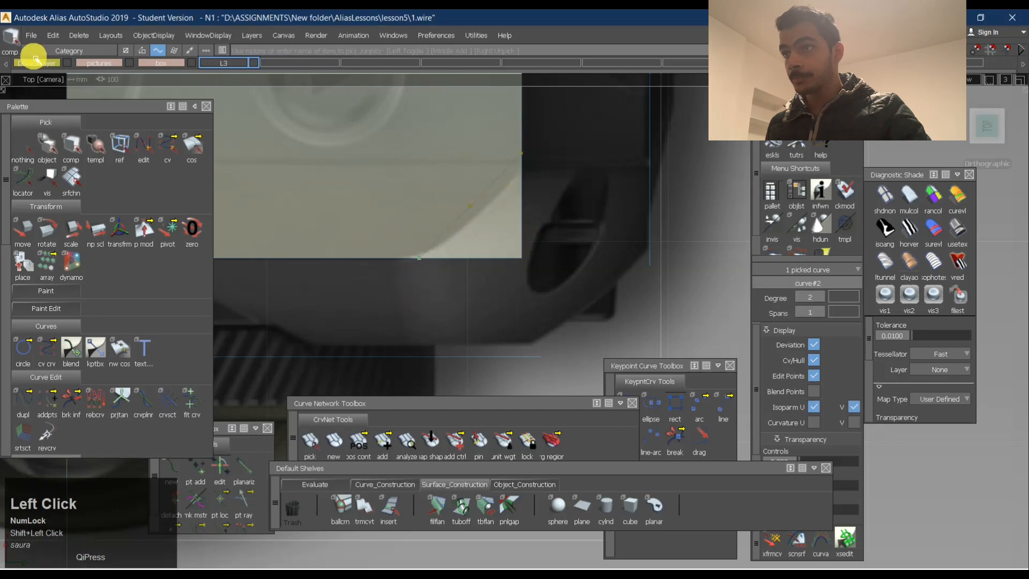
pyautogui.keyDown('ctrl'); pyautogui.keyDown('shift'); pyautogui.moveTo(471, 220); pyautogui.dragTo(482, 207); pyautogui.keyUp('shift'); pyautogui.keyUp('ctrl')
pyautogui.moveTo(448, 191); pyautogui.dragTo(518, 229)
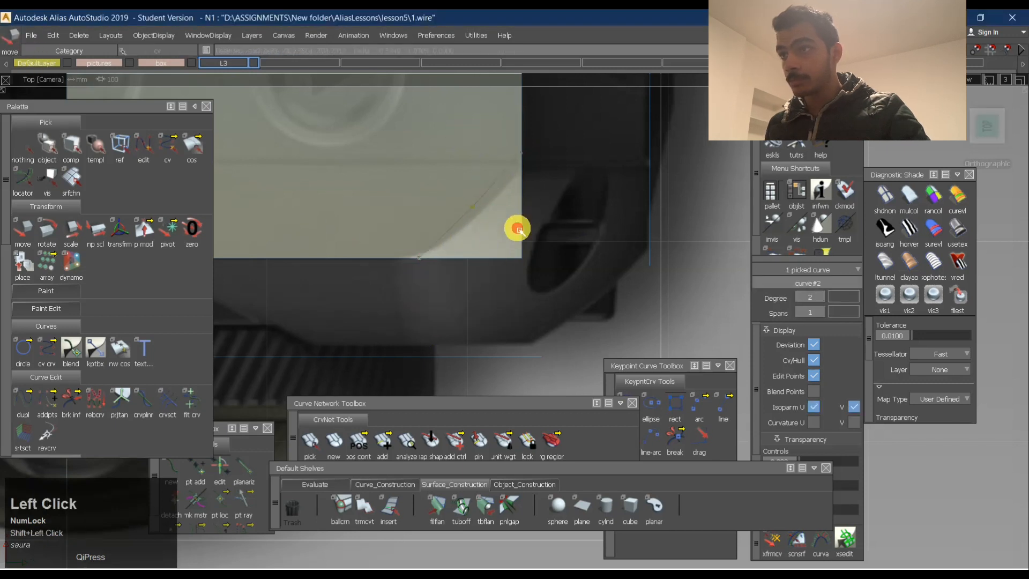
pyautogui.keyDown('ctrl'); pyautogui.keyDown('shift'); pyautogui.moveTo(411, 249); pyautogui.dragTo(625, 244); pyautogui.keyUp('shift'); pyautogui.keyUp('ctrl')
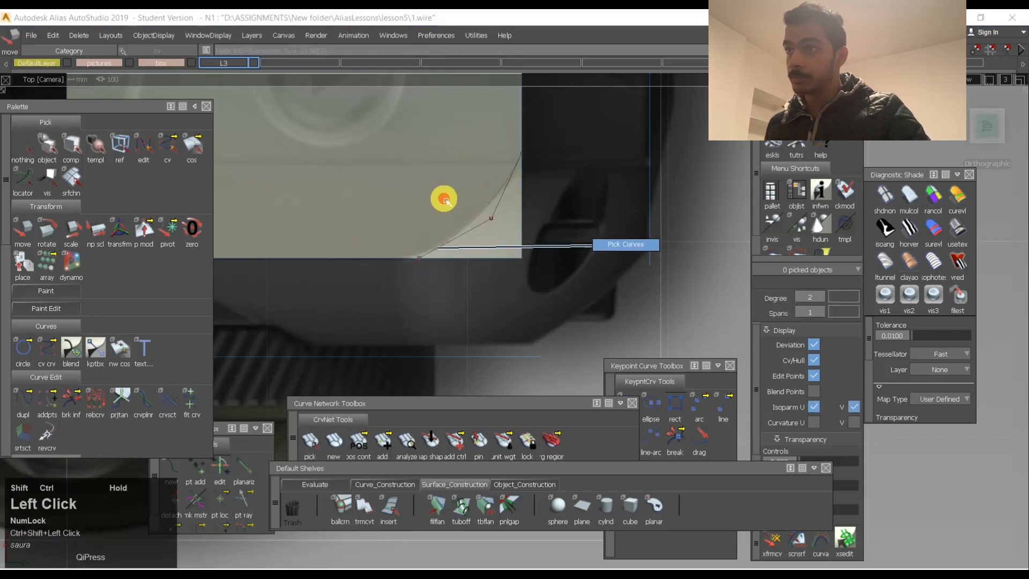
pyautogui.moveTo(445, 201)
pyautogui.mouseDown()
pyautogui.moveTo(608, 293)
pyautogui.moveTo(586, 179)
pyautogui.mouseUp()
# Project the corner curve onto the upper plane along the top view and trim away the plane's corner outside it.
pyautogui.keyDown('alt'); pyautogui.keyDown('shift'); pyautogui.moveTo(512, 202); pyautogui.dragTo(537, 253, button='middle'); pyautogui.keyUp('shift'); pyautogui.keyUp('alt')
pyautogui.keyDown('ctrl'); pyautogui.keyDown('shift'); pyautogui.moveTo(527, 268); pyautogui.dragTo(530, 160); pyautogui.keyUp('shift'); pyautogui.keyUp('ctrl')
pyautogui.keyDown('ctrl'); pyautogui.keyDown('shift'); pyautogui.moveTo(528, 217); pyautogui.dragTo(453, 218, button='right'); pyautogui.keyUp('shift'); pyautogui.keyUp('ctrl')
pyautogui.click(452, 218)
pyautogui.press('space')
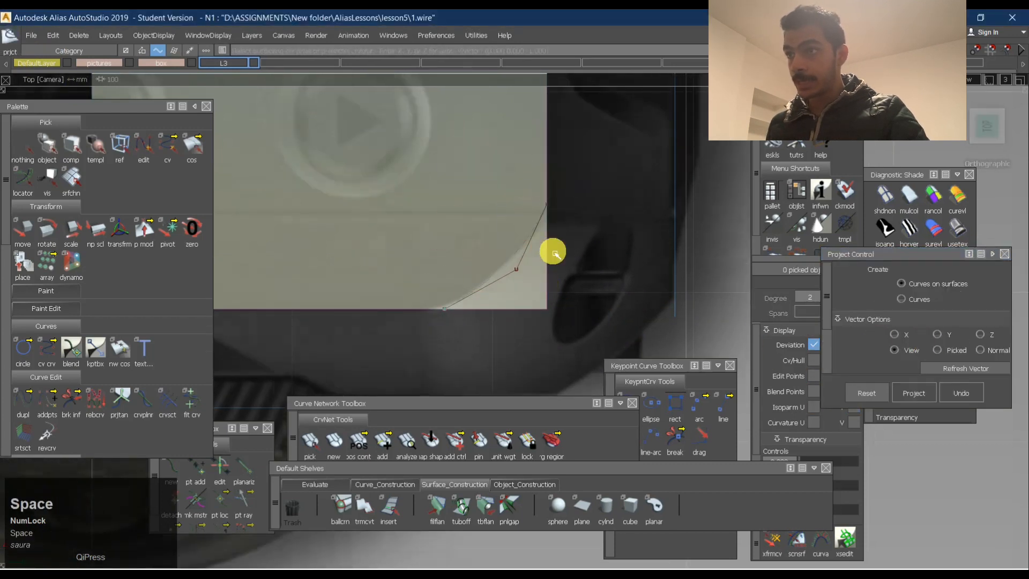
pyautogui.keyDown('ctrl'); pyautogui.keyDown('shift'); pyautogui.moveTo(570, 194); pyautogui.dragTo(568, 273, button='right'); pyautogui.keyUp('shift'); pyautogui.keyUp('ctrl')
pyautogui.keyDown('shift'); pyautogui.click(418, 223); pyautogui.keyUp('shift')
pyautogui.press('space')
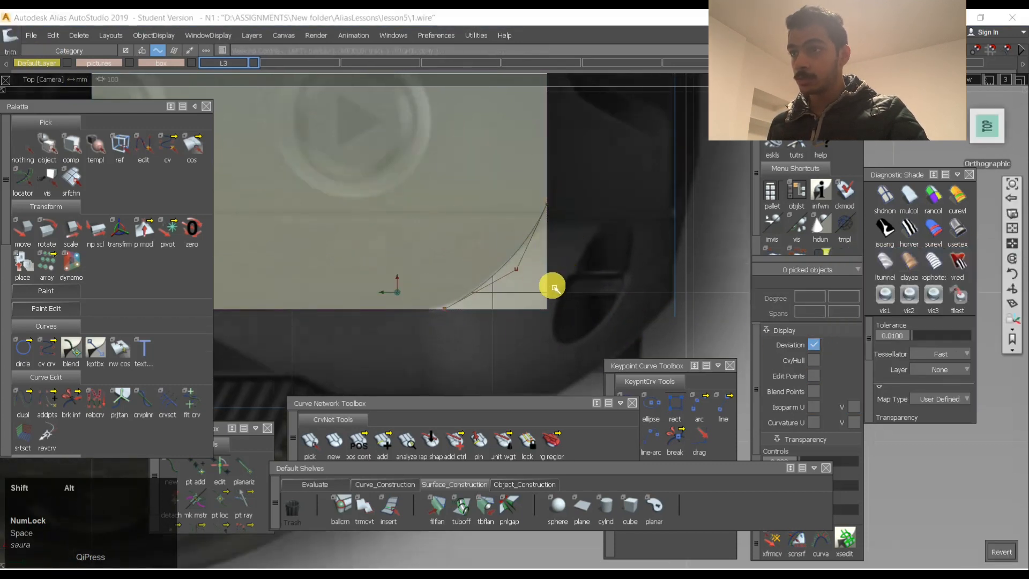
pyautogui.keyDown('alt'); pyautogui.keyDown('shift'); pyautogui.moveTo(552, 285); pyautogui.dragTo(510, 306); pyautogui.keyUp('shift'); pyautogui.keyUp('alt')
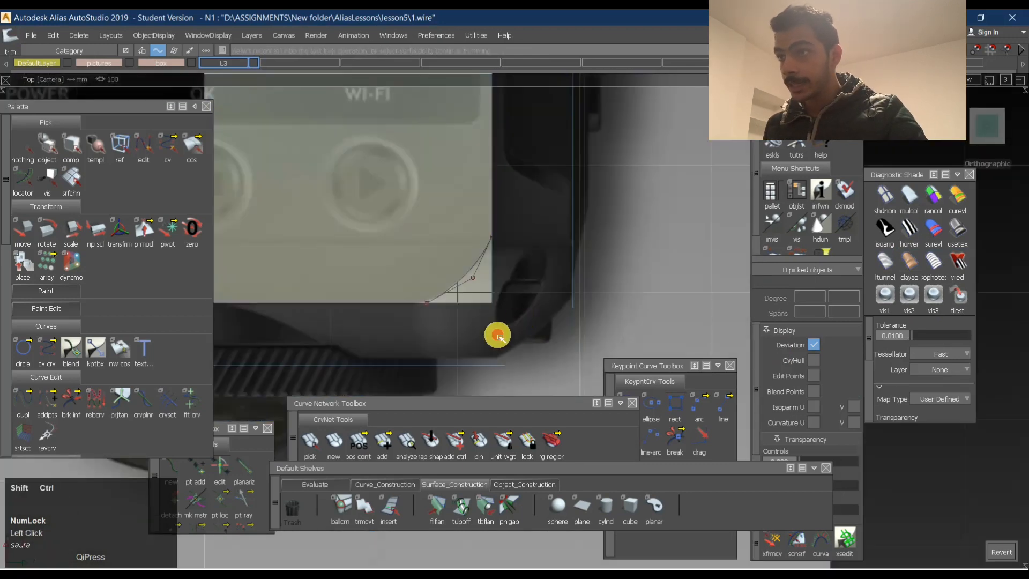
# Project the same corner curve onto the lower plane in the top view and trim away the matching corner.
pyautogui.keyDown('ctrl'); pyautogui.keyDown('shift'); pyautogui.moveTo(498, 335); pyautogui.dragTo(498, 290, button='right'); pyautogui.keyUp('shift'); pyautogui.keyUp('ctrl')
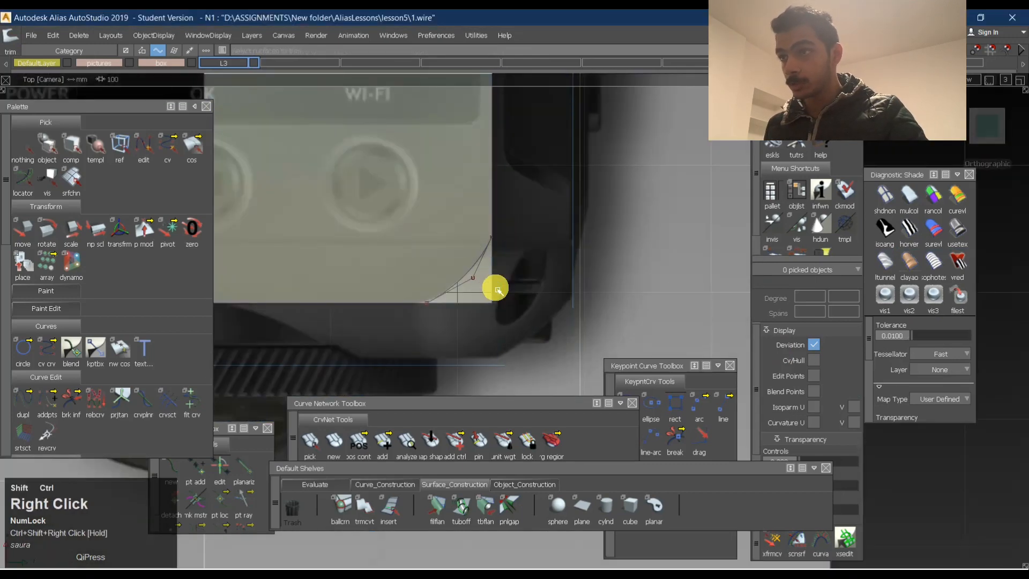
pyautogui.click(482, 284)
pyautogui.press('space')
pyautogui.click(490, 268)
pyautogui.press('space')
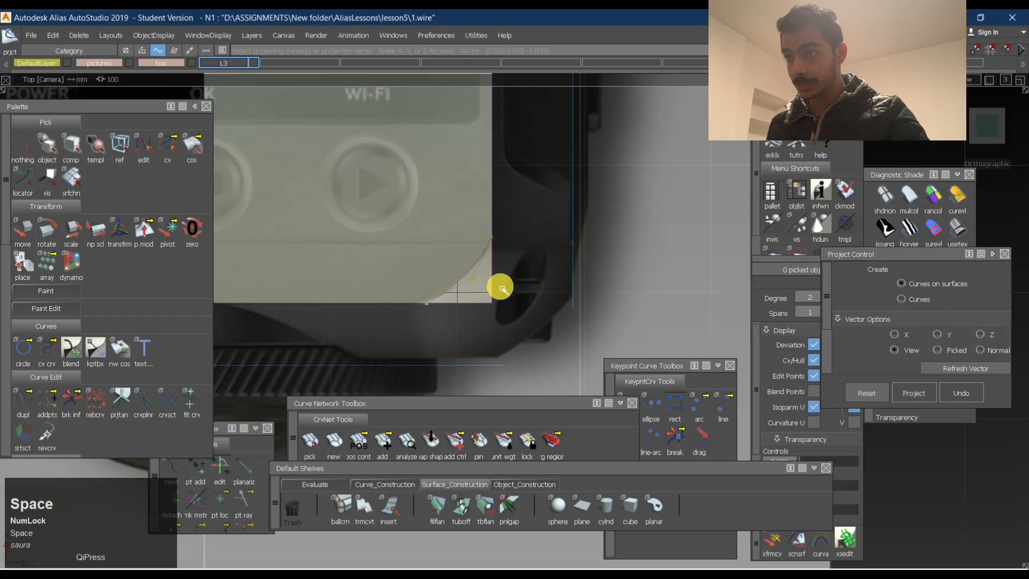
pyautogui.keyDown('ctrl'); pyautogui.keyDown('shift'); pyautogui.moveTo(528, 246); pyautogui.dragTo(523, 309, button='right'); pyautogui.keyUp('shift'); pyautogui.keyUp('ctrl')
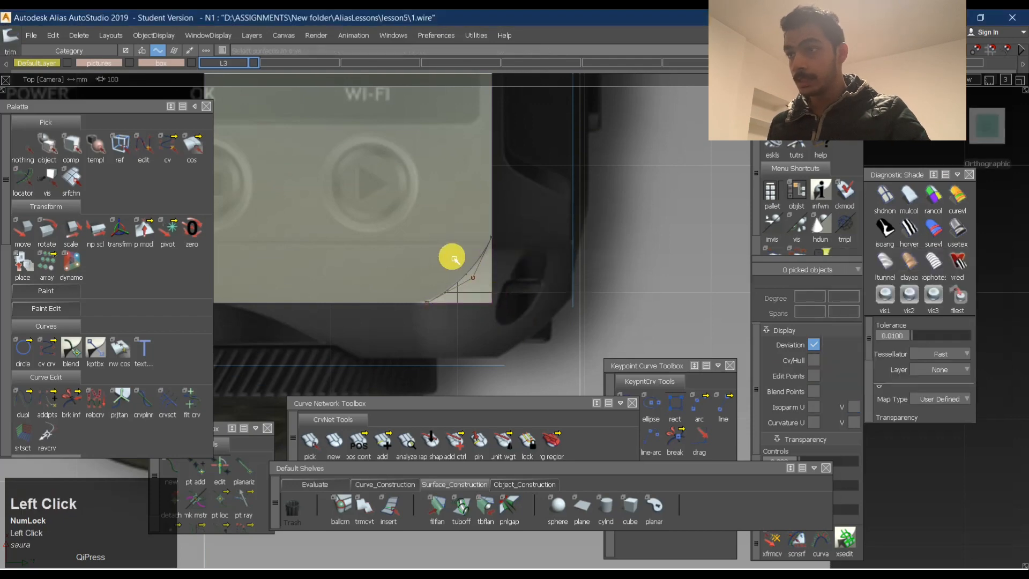
pyautogui.keyDown('alt'); pyautogui.keyDown('shift'); pyautogui.moveTo(486, 311); pyautogui.dragTo(485, 242); pyautogui.keyUp('shift'); pyautogui.keyUp('alt')
pyautogui.keyDown('alt'); pyautogui.keyDown('shift'); pyautogui.moveTo(476, 287); pyautogui.dragTo(477, 189, button='middle'); pyautogui.keyUp('shift'); pyautogui.keyUp('alt')
pyautogui.keyDown('alt'); pyautogui.keyDown('shift'); pyautogui.moveTo(436, 321); pyautogui.dragTo(500, 330); pyautogui.keyUp('shift'); pyautogui.keyUp('alt')
pyautogui.keyDown('alt'); pyautogui.keyDown('shift'); pyautogui.moveTo(499, 330); pyautogui.dragTo(485, 252, button='middle'); pyautogui.keyUp('shift'); pyautogui.keyUp('alt')
pyautogui.click(476, 285)
pyautogui.press('space')
# Draw a degree-2 edit-point curve in the front view, snapped across the upper outer corner of the front plane.
pyautogui.keyDown('alt'); pyautogui.keyDown('shift'); pyautogui.moveTo(382, 295); pyautogui.dragTo(616, 233); pyautogui.keyUp('shift'); pyautogui.keyUp('alt')
pyautogui.keyDown('alt'); pyautogui.keyDown('shift'); pyautogui.moveTo(615, 233); pyautogui.dragTo(515, 240, button='right'); pyautogui.keyUp('shift'); pyautogui.keyUp('alt')
pyautogui.keyDown('ctrl'); pyautogui.keyDown('shift'); pyautogui.moveTo(499, 243); pyautogui.dragTo(240, 235); pyautogui.keyUp('shift'); pyautogui.keyUp('ctrl')
pyautogui.keyDown('ctrl'); pyautogui.keyDown('shift'); pyautogui.moveTo(291, 232); pyautogui.dragTo(478, 225); pyautogui.keyUp('shift'); pyautogui.keyUp('ctrl')
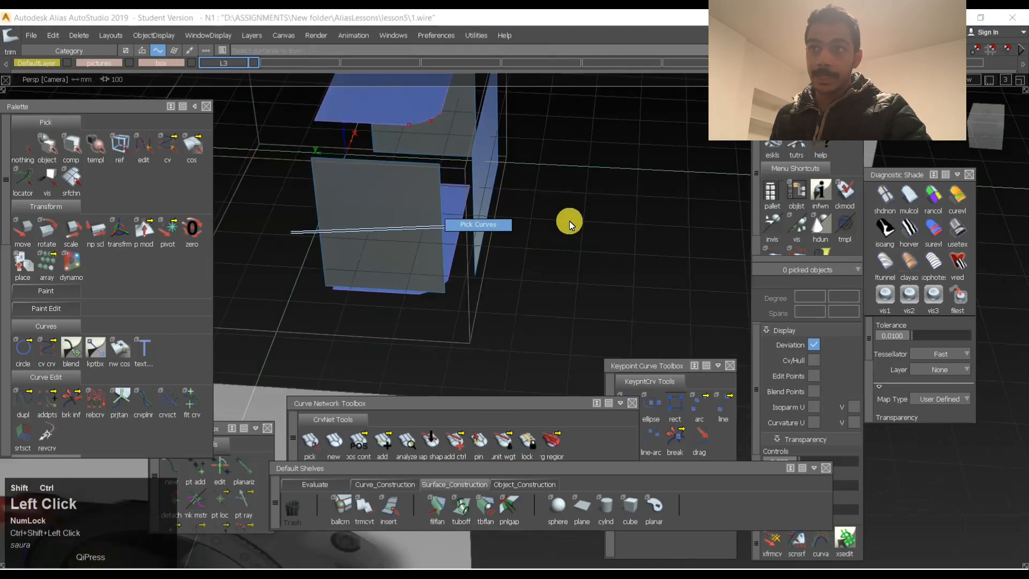
pyautogui.keyDown('ctrl'); pyautogui.keyDown('shift'); pyautogui.moveTo(569, 224); pyautogui.dragTo(569, 224); pyautogui.keyUp('shift'); pyautogui.keyUp('ctrl')
pyautogui.click(998, 133)
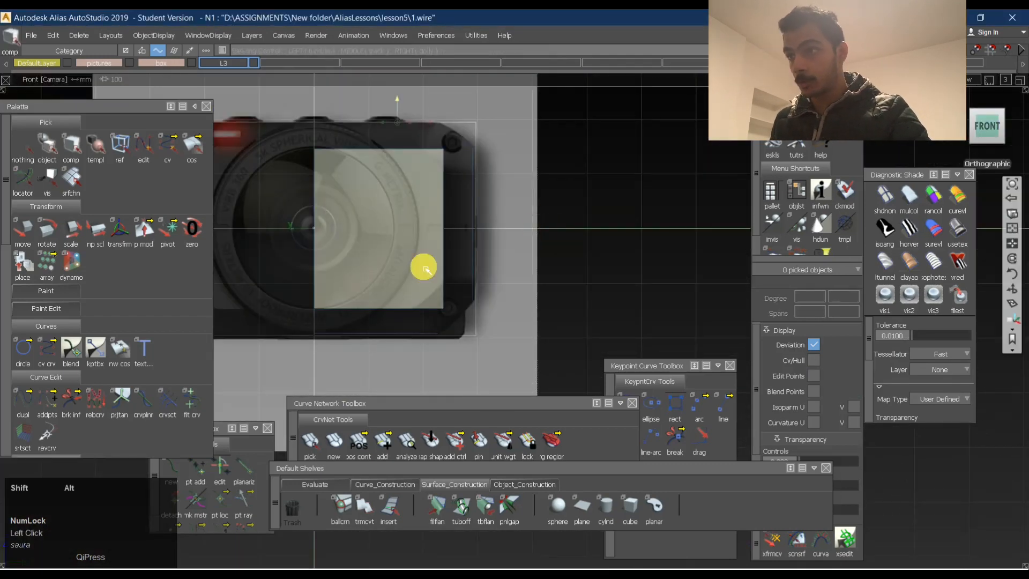
pyautogui.keyDown('alt'); pyautogui.keyDown('shift'); pyautogui.moveTo(480, 328); pyautogui.dragTo(544, 324, button='right'); pyautogui.keyUp('shift'); pyautogui.keyUp('alt')
pyautogui.keyDown('alt'); pyautogui.keyDown('shift'); pyautogui.moveTo(545, 324); pyautogui.dragTo(479, 159, button='middle'); pyautogui.keyUp('shift'); pyautogui.keyUp('alt')
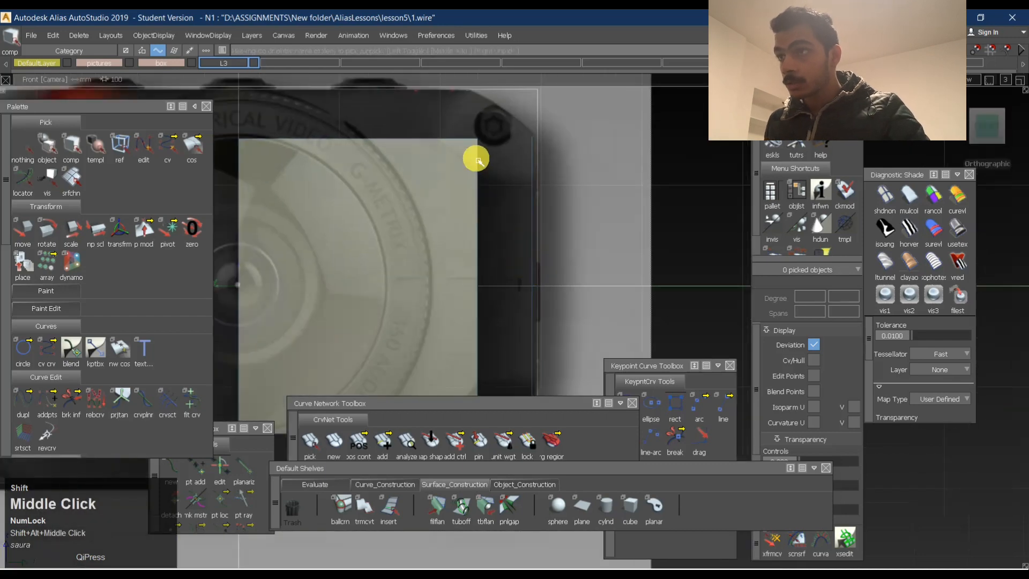
pyautogui.keyDown('ctrl'); pyautogui.keyDown('shift'); pyautogui.moveTo(455, 174); pyautogui.dragTo(448, 212); pyautogui.keyUp('shift'); pyautogui.keyUp('ctrl')
pyautogui.keyDown('alt'); pyautogui.keyDown('shift'); pyautogui.moveTo(441, 159); pyautogui.dragTo(515, 155, button='right'); pyautogui.keyUp('shift'); pyautogui.keyUp('alt')
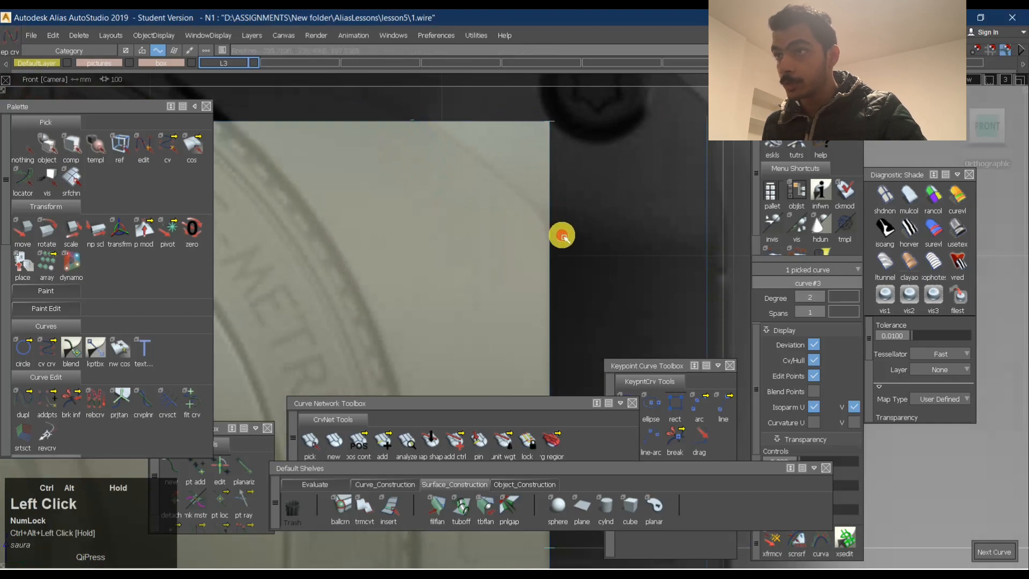
# Shift the front plane slightly along the body's depth in the top view.
pyautogui.keyDown('ctrl'); pyautogui.keyDown('shift'); pyautogui.moveTo(503, 270); pyautogui.dragTo(502, 202); pyautogui.keyUp('shift'); pyautogui.keyUp('ctrl')
pyautogui.keyDown('shift'); pyautogui.moveTo(492, 145); pyautogui.dragTo(504, 252); pyautogui.keyUp('shift')
pyautogui.keyDown('alt'); pyautogui.keyDown('shift'); pyautogui.moveTo(504, 251); pyautogui.dragTo(490, 249, button='right'); pyautogui.keyUp('shift'); pyautogui.keyUp('alt')
pyautogui.keyDown('alt'); pyautogui.keyDown('shift'); pyautogui.moveTo(492, 250); pyautogui.dragTo(1025, 97); pyautogui.keyUp('shift'); pyautogui.keyUp('alt')
pyautogui.click(983, 110)
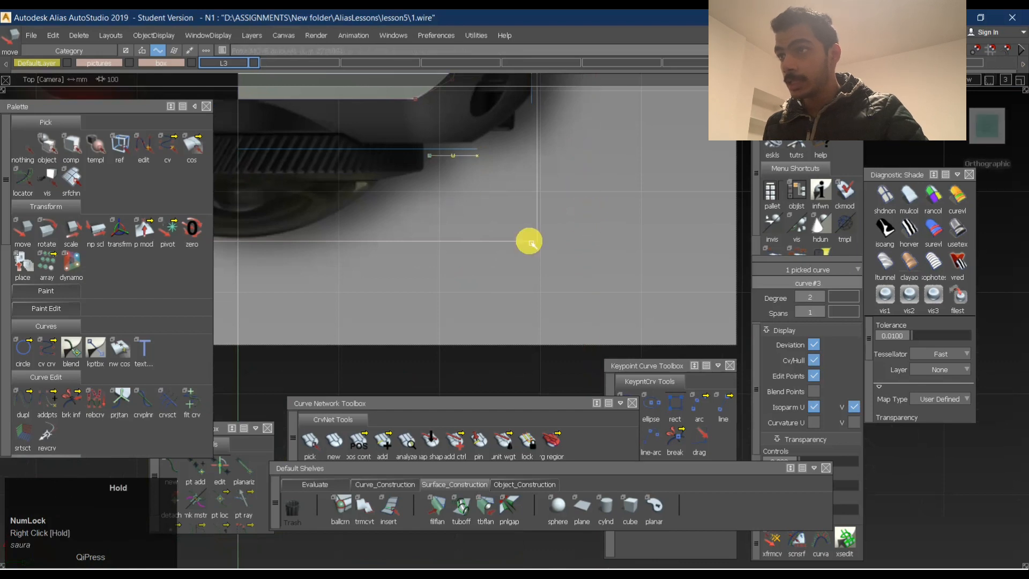
pyautogui.keyDown('ctrl'); pyautogui.keyDown('shift'); pyautogui.moveTo(529, 239); pyautogui.dragTo(410, 156); pyautogui.keyUp('shift'); pyautogui.keyUp('ctrl')
pyautogui.click(379, 154)
pyautogui.keyDown('ctrl'); pyautogui.keyDown('shift'); pyautogui.moveTo(403, 257); pyautogui.dragTo(444, 227, button='right'); pyautogui.keyUp('shift'); pyautogui.keyUp('ctrl')
pyautogui.moveTo(444, 227); pyautogui.dragTo(443, 224, button='right')
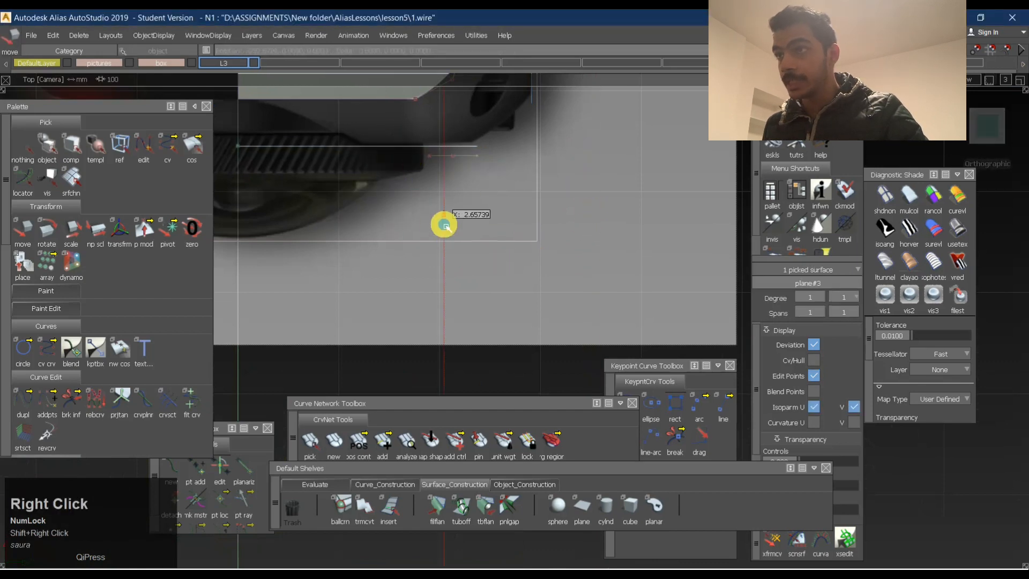
pyautogui.click(436, 143)
# Move the corner curve's middle CV outward in the front view to round the corner.
pyautogui.keyDown('alt'); pyautogui.keyDown('shift'); pyautogui.moveTo(455, 161); pyautogui.dragTo(994, 130); pyautogui.keyUp('shift'); pyautogui.keyUp('alt')
pyautogui.click(994, 131)
pyautogui.keyDown('ctrl'); pyautogui.keyDown('alt'); pyautogui.keyDown('shift'); pyautogui.moveTo(414, 167); pyautogui.dragTo(544, 172, button='right'); pyautogui.keyUp('shift'); pyautogui.keyUp('alt'); pyautogui.keyUp('ctrl')
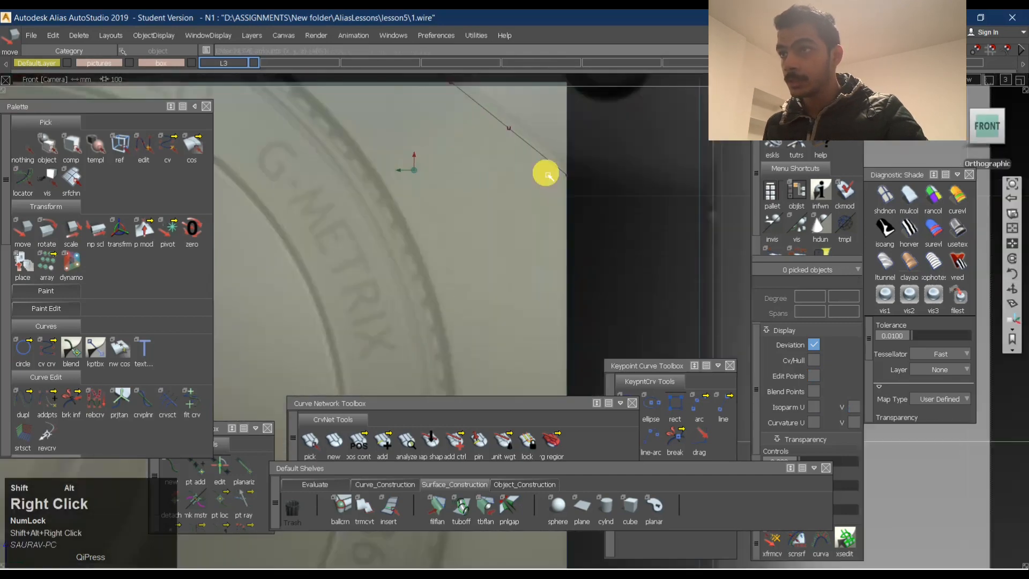
pyautogui.keyDown('alt'); pyautogui.keyDown('shift'); pyautogui.moveTo(503, 150); pyautogui.dragTo(466, 202, button='middle'); pyautogui.keyUp('shift'); pyautogui.keyUp('alt')
pyautogui.keyDown('ctrl'); pyautogui.keyDown('shift'); pyautogui.moveTo(466, 200); pyautogui.dragTo(504, 183); pyautogui.keyUp('shift'); pyautogui.keyUp('ctrl')
pyautogui.keyDown('shift'); pyautogui.moveTo(453, 163); pyautogui.dragTo(495, 193); pyautogui.keyUp('shift')
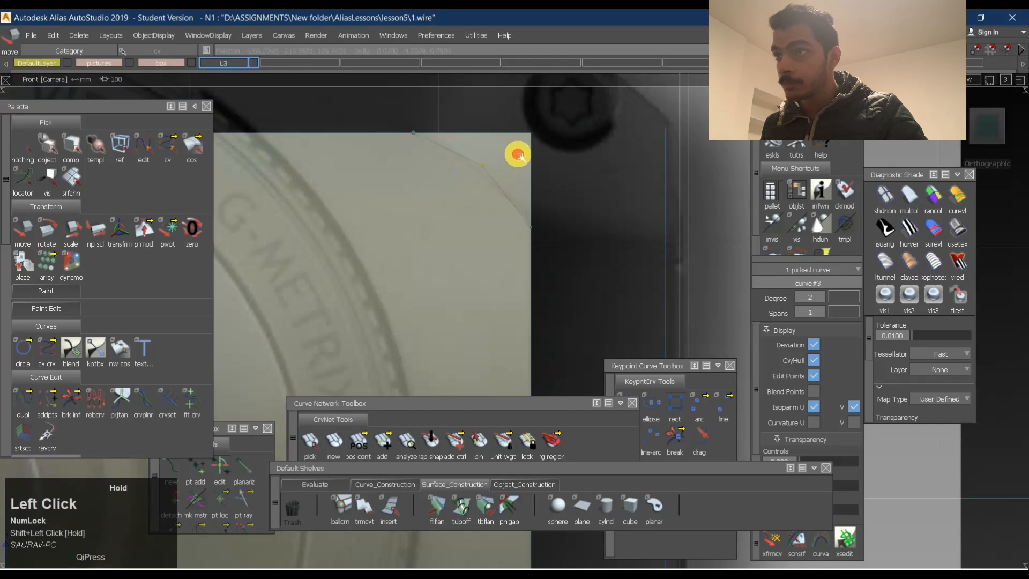
# Project the corner curve onto the front and back planes along the front view and trim away their upper outer corners.
pyautogui.moveTo(509, 188)
pyautogui.keyDown('alt'); pyautogui.keyDown('shift'); pyautogui.mouseDown(button='right')
pyautogui.moveTo(488, 222)
pyautogui.moveTo(488, 106)
pyautogui.moveTo(525, 204)
pyautogui.mouseUp(button='right'); pyautogui.keyUp('shift'); pyautogui.keyUp('alt')
pyautogui.press('space')
pyautogui.press('space')
pyautogui.keyDown('ctrl'); pyautogui.keyDown('shift'); pyautogui.moveTo(509, 120); pyautogui.dragTo(478, 190, button='right'); pyautogui.keyUp('shift'); pyautogui.keyUp('ctrl')
pyautogui.click(470, 186)
pyautogui.press('space')
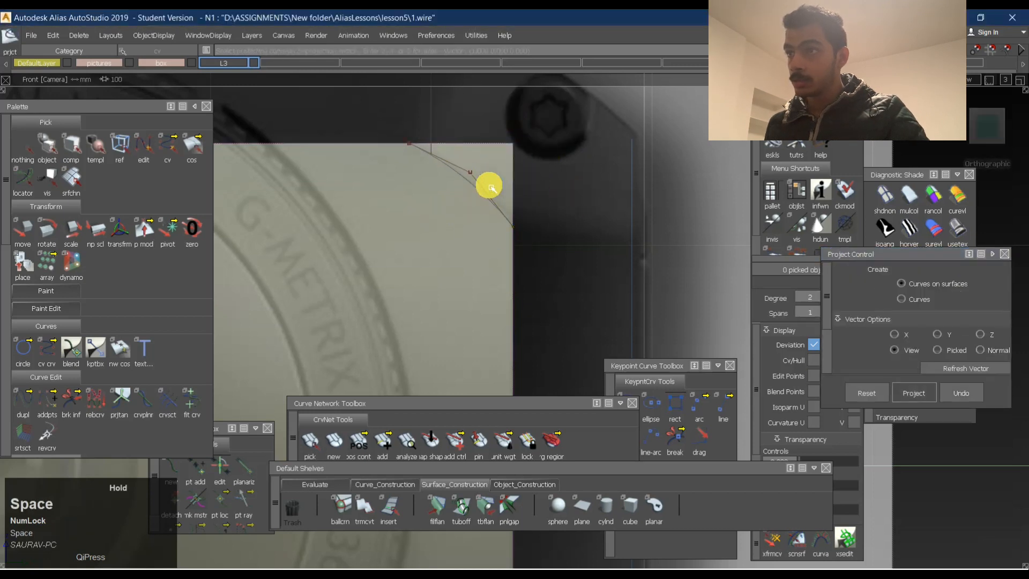
pyautogui.keyDown('ctrl'); pyautogui.keyDown('shift'); pyautogui.moveTo(502, 137); pyautogui.dragTo(500, 214, button='right'); pyautogui.keyUp('shift'); pyautogui.keyUp('ctrl')
pyautogui.keyDown('alt'); pyautogui.keyDown('shift'); pyautogui.moveTo(500, 213); pyautogui.dragTo(568, 195); pyautogui.keyUp('shift'); pyautogui.keyUp('alt')
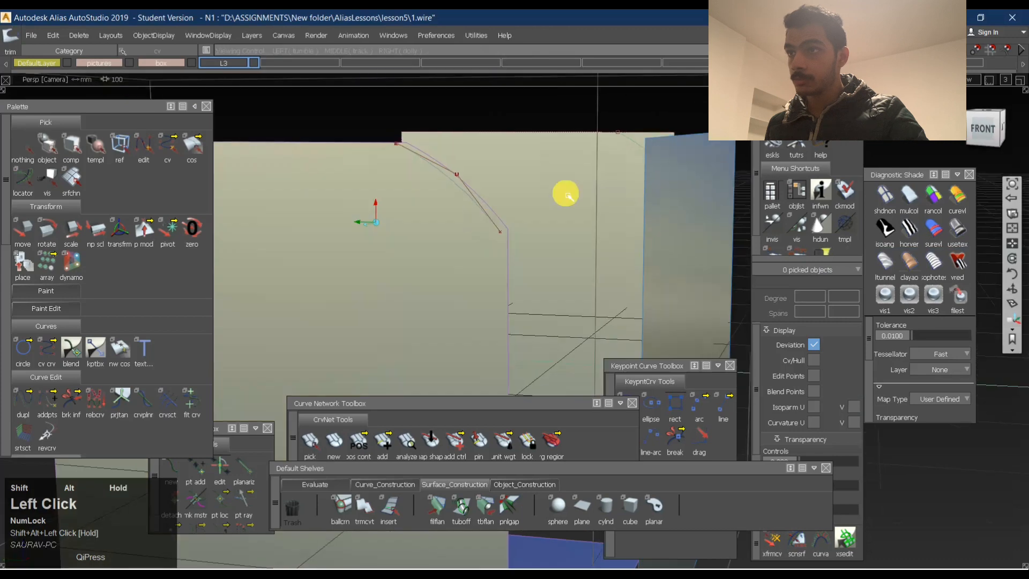
pyautogui.press('space')
# Move the front plane slightly forward in the left view, away from the side plane.
pyautogui.keyDown('alt'); pyautogui.keyDown('shift'); pyautogui.moveTo(586, 194); pyautogui.dragTo(580, 216, button='right'); pyautogui.keyUp('shift'); pyautogui.keyUp('alt')
pyautogui.keyDown('alt'); pyautogui.keyDown('shift'); pyautogui.moveTo(579, 217); pyautogui.dragTo(536, 245); pyautogui.keyUp('shift'); pyautogui.keyUp('alt')
pyautogui.keyDown('alt'); pyautogui.keyDown('shift'); pyautogui.moveTo(535, 245); pyautogui.dragTo(540, 236, button='right'); pyautogui.keyUp('shift'); pyautogui.keyUp('alt')
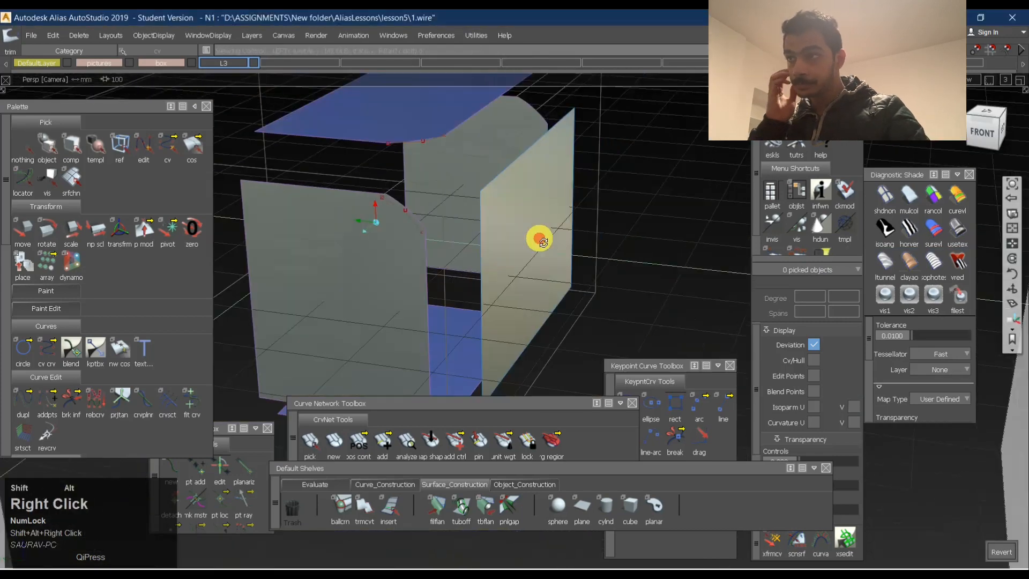
pyautogui.keyDown('alt'); pyautogui.keyDown('shift'); pyautogui.moveTo(540, 236); pyautogui.dragTo(502, 222); pyautogui.keyUp('shift'); pyautogui.keyUp('alt')
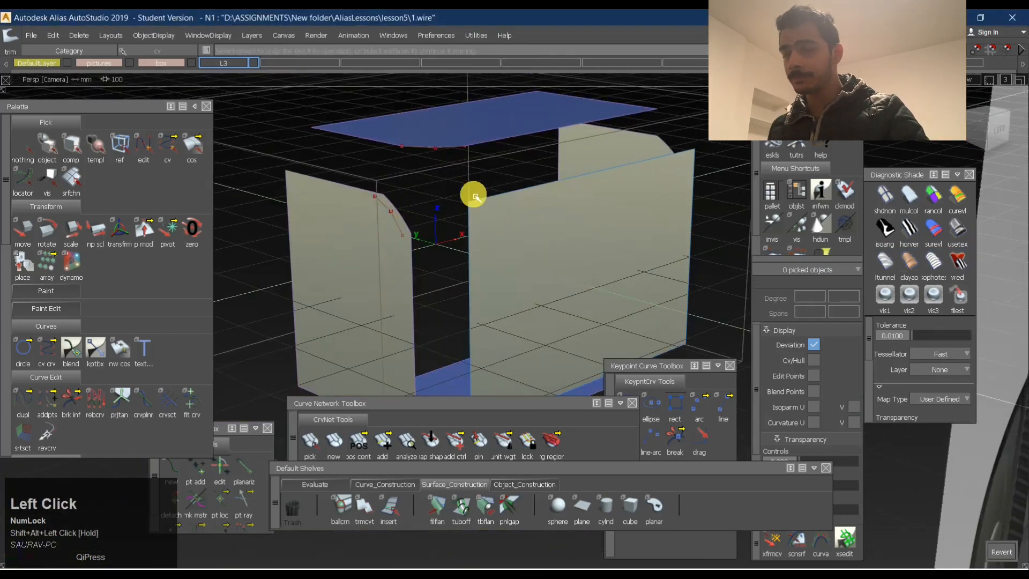
pyautogui.keyDown('alt'); pyautogui.keyDown('shift'); pyautogui.moveTo(512, 225); pyautogui.dragTo(359, 236, button='right'); pyautogui.keyUp('shift'); pyautogui.keyUp('alt')
pyautogui.keyDown('alt'); pyautogui.keyDown('shift'); pyautogui.moveTo(359, 236); pyautogui.dragTo(412, 252); pyautogui.keyUp('shift'); pyautogui.keyUp('alt')
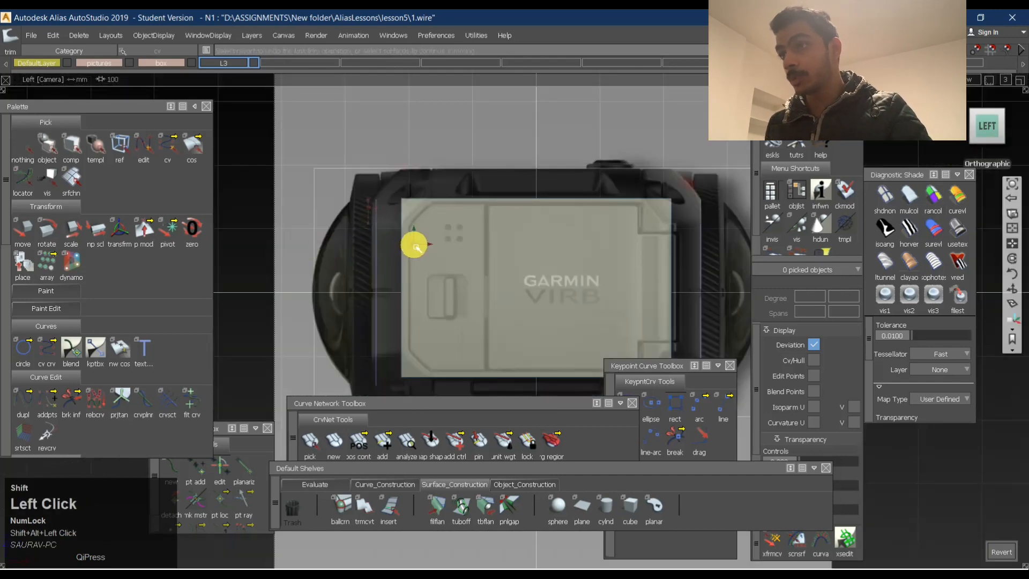
pyautogui.keyDown('alt'); pyautogui.keyDown('shift'); pyautogui.moveTo(415, 247); pyautogui.dragTo(510, 234, button='right'); pyautogui.keyUp('shift'); pyautogui.keyUp('alt')
pyautogui.keyDown('alt'); pyautogui.keyDown('shift'); pyautogui.moveTo(510, 234); pyautogui.dragTo(416, 200, button='middle'); pyautogui.keyUp('shift'); pyautogui.keyUp('alt')
pyautogui.keyDown('ctrl'); pyautogui.keyDown('shift'); pyautogui.click(388, 154); pyautogui.keyUp('shift'); pyautogui.keyUp('ctrl')
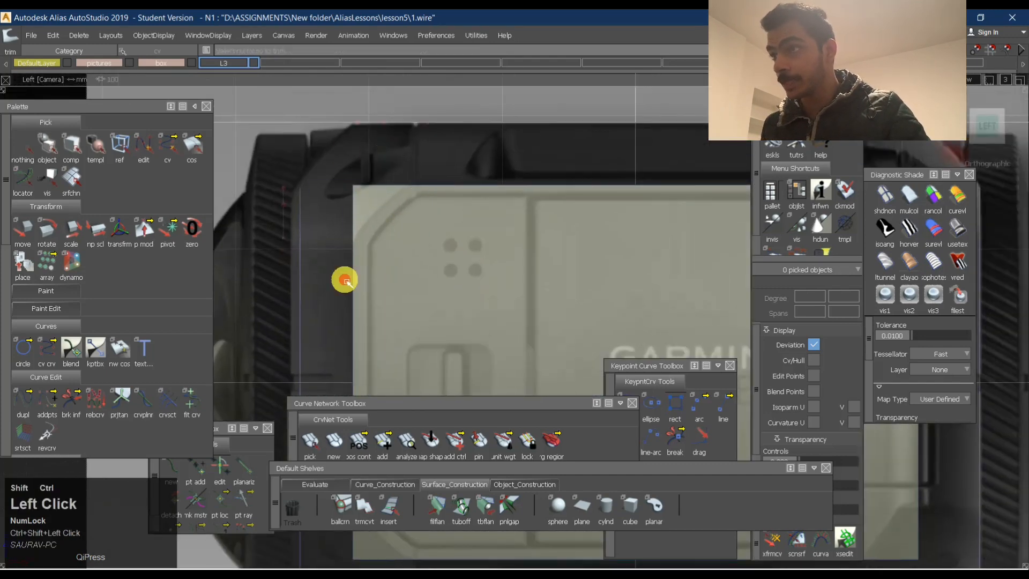
pyautogui.click(299, 224)
pyautogui.keyDown('shift'); pyautogui.moveTo(338, 184); pyautogui.dragTo(332, 188, button='middle'); pyautogui.keyUp('shift')
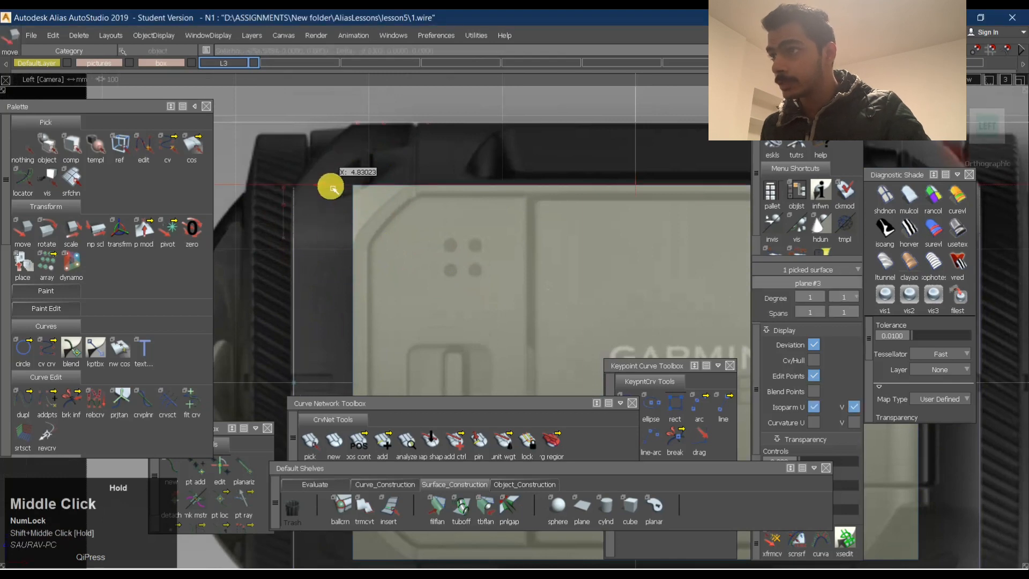
# Examine how the planes line up with the reference images in the perspective, top and left views.
pyautogui.keyDown('alt'); pyautogui.keyDown('shift'); pyautogui.moveTo(363, 168); pyautogui.dragTo(675, 294); pyautogui.keyUp('shift'); pyautogui.keyUp('alt')
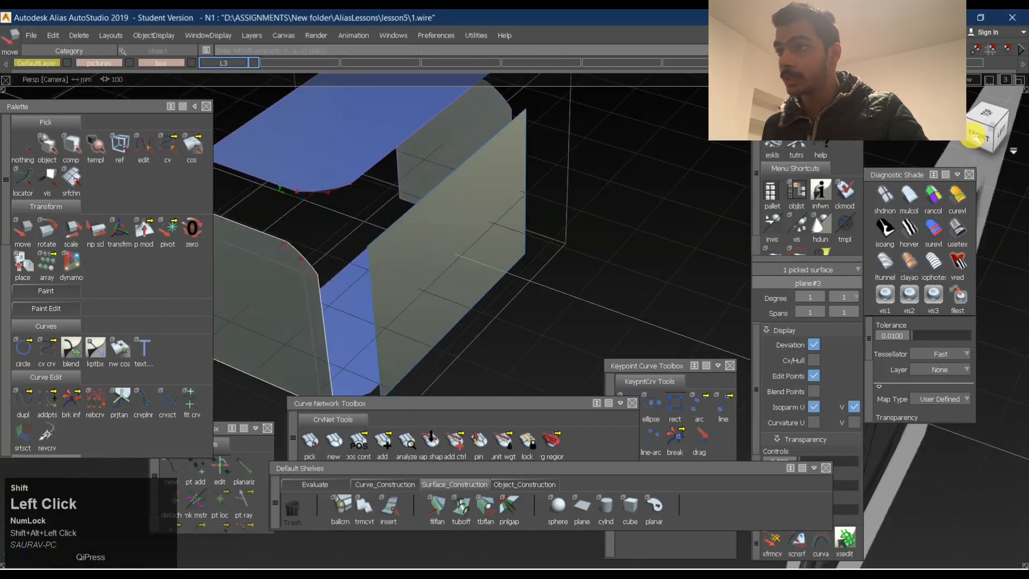
pyautogui.click(984, 115)
pyautogui.keyDown('alt'); pyautogui.keyDown('shift'); pyautogui.moveTo(363, 301); pyautogui.dragTo(511, 379, button='middle'); pyautogui.keyUp('shift'); pyautogui.keyUp('alt')
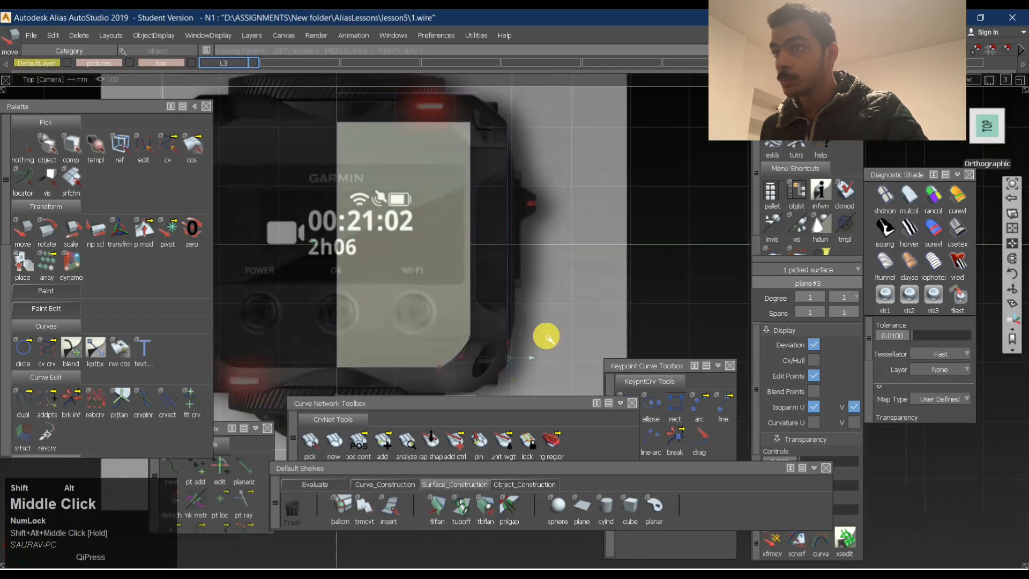
pyautogui.keyDown('alt'); pyautogui.keyDown('shift'); pyautogui.moveTo(546, 337); pyautogui.dragTo(466, 315); pyautogui.keyUp('shift'); pyautogui.keyUp('alt')
pyautogui.keyDown('alt'); pyautogui.keyDown('shift'); pyautogui.moveTo(467, 315); pyautogui.dragTo(521, 299, button='right'); pyautogui.keyUp('shift'); pyautogui.keyUp('alt')
pyautogui.keyDown('alt'); pyautogui.keyDown('shift'); pyautogui.moveTo(521, 298); pyautogui.dragTo(750, 214); pyautogui.keyUp('shift'); pyautogui.keyUp('alt')
pyautogui.click(988, 131)
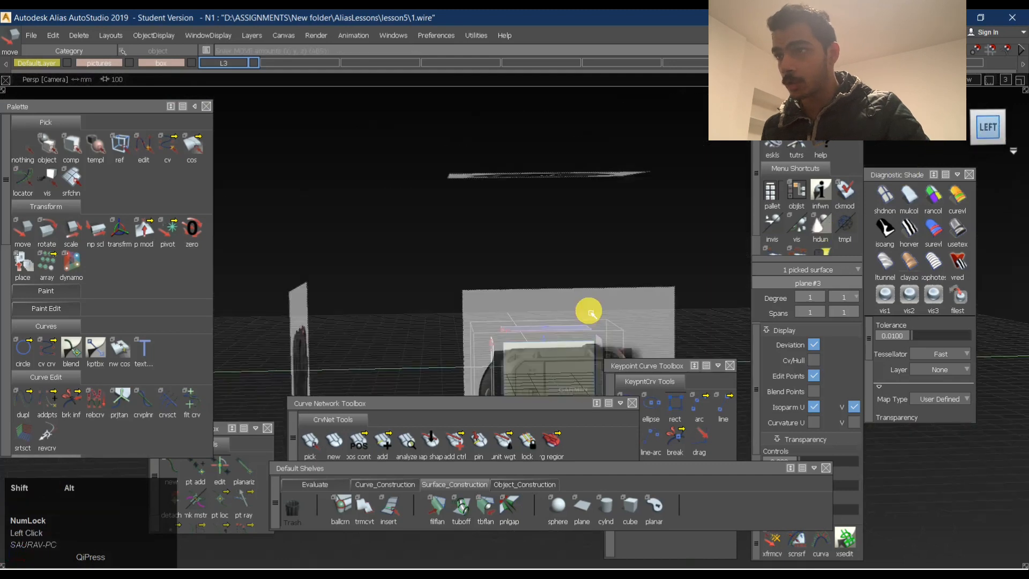
pyautogui.keyDown('alt'); pyautogui.keyDown('shift'); pyautogui.moveTo(591, 314); pyautogui.dragTo(444, 360, button='middle'); pyautogui.keyUp('shift'); pyautogui.keyUp('alt')
pyautogui.keyDown('alt'); pyautogui.keyDown('shift'); pyautogui.moveTo(523, 320); pyautogui.dragTo(643, 298, button='right'); pyautogui.keyUp('shift'); pyautogui.keyUp('alt')
pyautogui.keyDown('alt'); pyautogui.keyDown('shift'); pyautogui.moveTo(643, 299); pyautogui.dragTo(517, 314); pyautogui.keyUp('shift'); pyautogui.keyUp('alt')
pyautogui.keyDown('alt'); pyautogui.keyDown('shift'); pyautogui.moveTo(516, 314); pyautogui.dragTo(570, 321, button='right'); pyautogui.keyUp('shift'); pyautogui.keyUp('alt')
pyautogui.keyDown('alt'); pyautogui.keyDown('shift'); pyautogui.moveTo(569, 321); pyautogui.dragTo(536, 279); pyautogui.keyUp('shift'); pyautogui.keyUp('alt')
pyautogui.keyDown('alt'); pyautogui.keyDown('shift'); pyautogui.moveTo(536, 278); pyautogui.dragTo(596, 256, button='right'); pyautogui.keyUp('shift'); pyautogui.keyUp('alt')
pyautogui.keyDown('alt'); pyautogui.keyDown('shift'); pyautogui.moveTo(596, 256); pyautogui.dragTo(459, 290); pyautogui.keyUp('shift'); pyautogui.keyUp('alt')
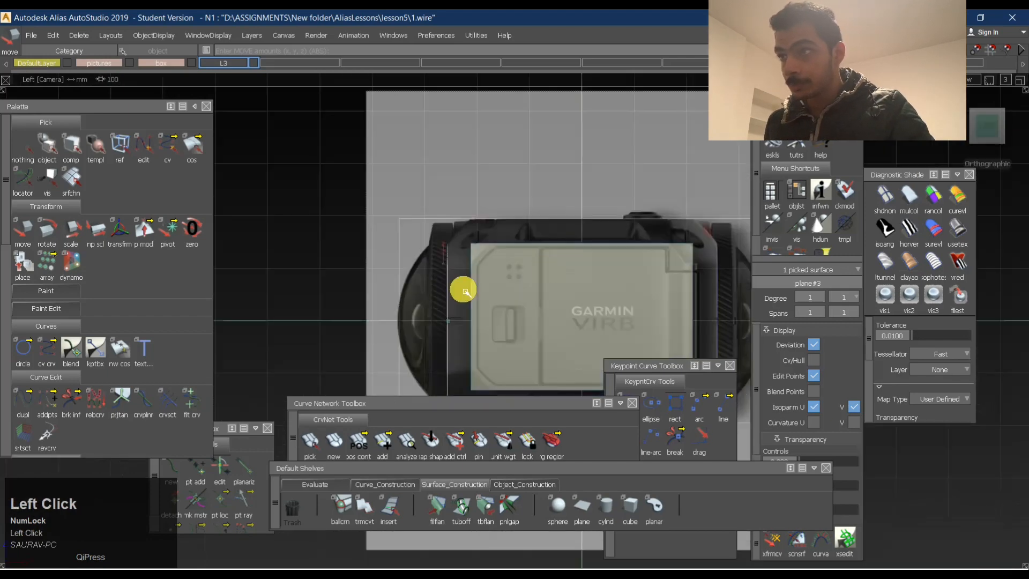
pyautogui.keyDown('alt'); pyautogui.keyDown('shift'); pyautogui.moveTo(498, 295); pyautogui.dragTo(491, 224, button='middle'); pyautogui.keyUp('shift'); pyautogui.keyUp('alt')
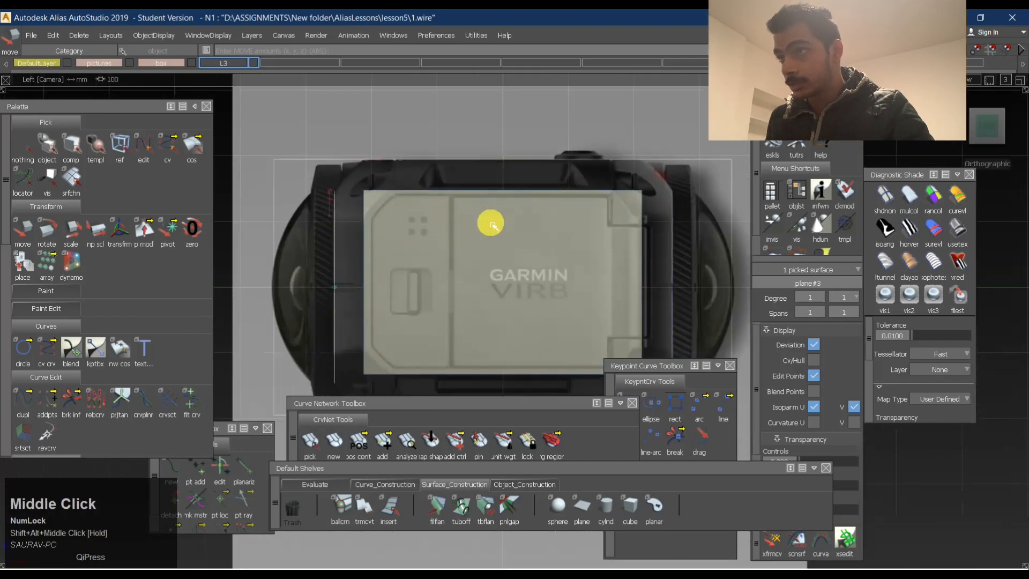
pyautogui.keyDown('alt'); pyautogui.keyDown('shift'); pyautogui.moveTo(347, 236); pyautogui.dragTo(301, 241); pyautogui.keyUp('shift'); pyautogui.keyUp('alt')
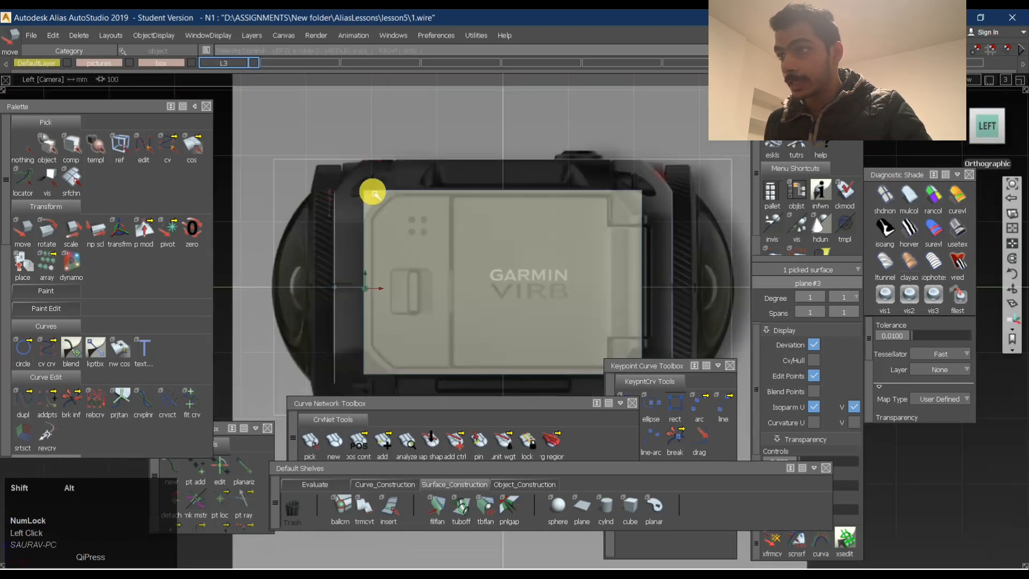
pyautogui.keyDown('alt'); pyautogui.keyDown('shift'); pyautogui.moveTo(372, 193); pyautogui.dragTo(482, 193, button='right'); pyautogui.keyUp('shift'); pyautogui.keyUp('alt')
pyautogui.keyDown('ctrl'); pyautogui.keyDown('alt'); pyautogui.keyDown('shift'); pyautogui.moveTo(358, 170); pyautogui.dragTo(355, 243); pyautogui.keyUp('shift'); pyautogui.keyUp('alt'); pyautogui.keyUp('ctrl')
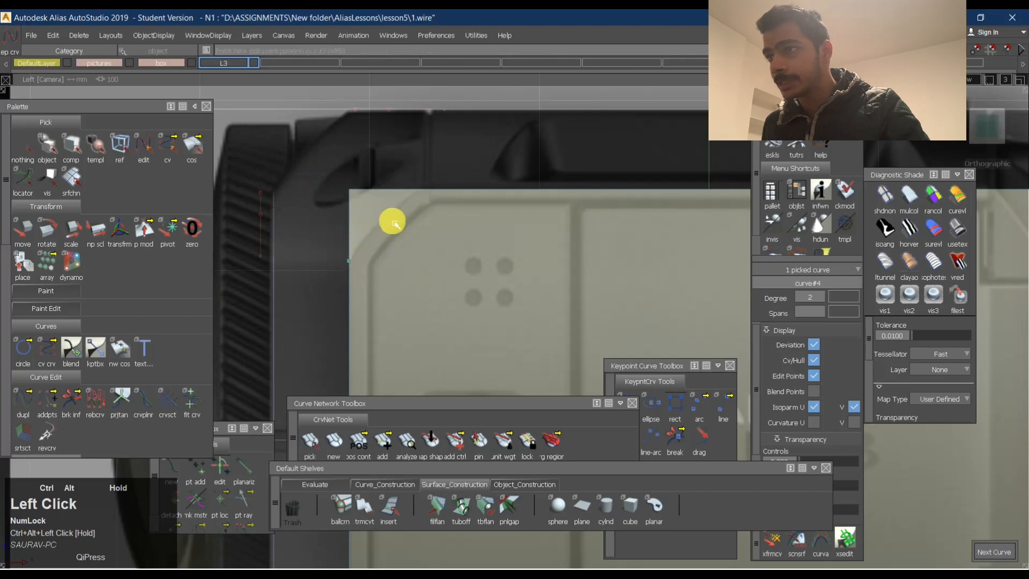
pyautogui.hotkey('ctrl', 'z')
pyautogui.hotkey('ctrl', 'z')
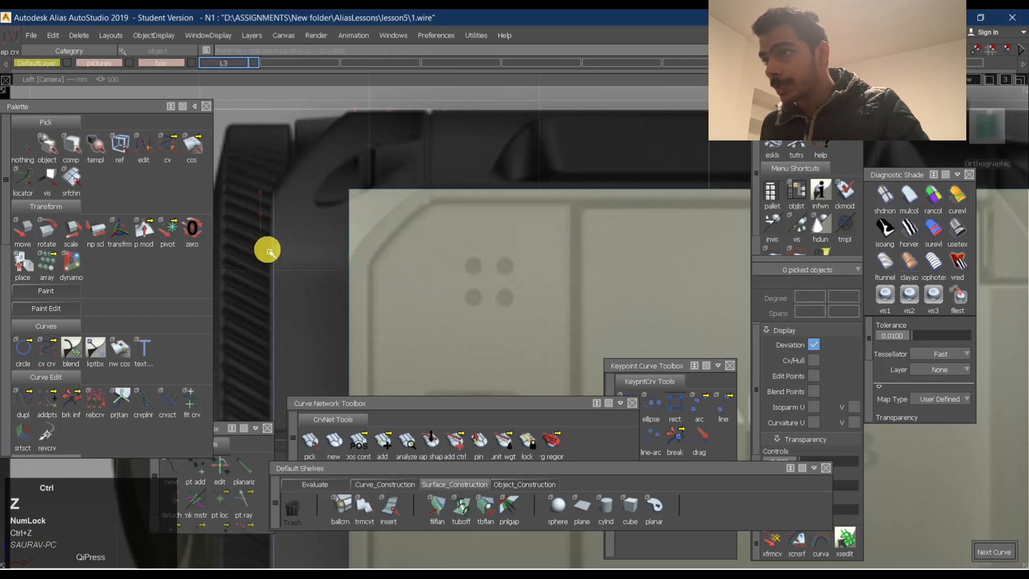
pyautogui.keyDown('ctrl'); pyautogui.keyDown('alt'); pyautogui.moveTo(273, 246); pyautogui.dragTo(279, 265); pyautogui.keyUp('alt'); pyautogui.keyUp('ctrl')
pyautogui.keyDown('ctrl'); pyautogui.keyDown('alt'); pyautogui.click(273, 267); pyautogui.keyUp('alt'); pyautogui.keyUp('ctrl')
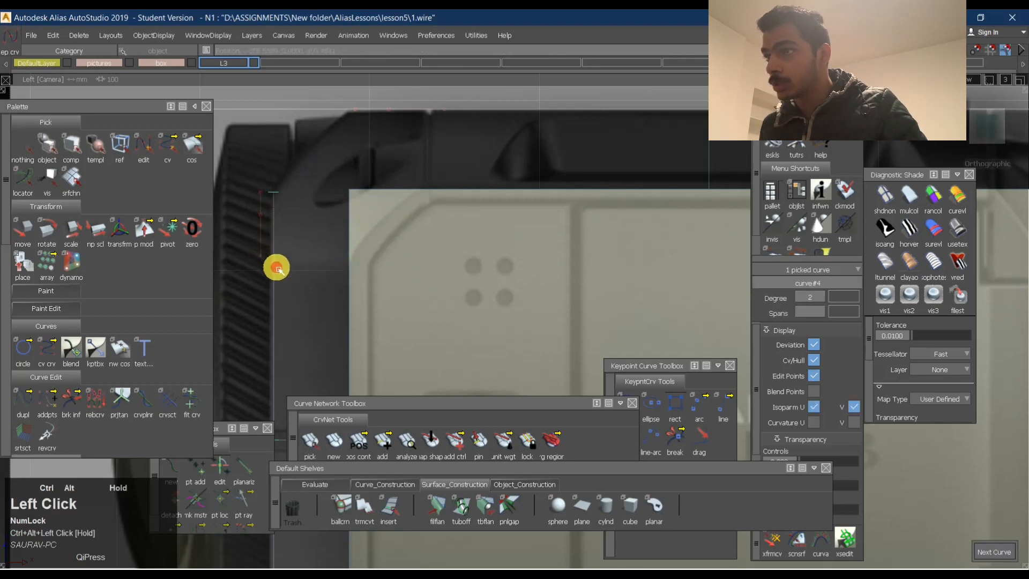
pyautogui.keyDown('alt'); pyautogui.moveTo(336, 287); pyautogui.dragTo(423, 301); pyautogui.keyUp('alt')
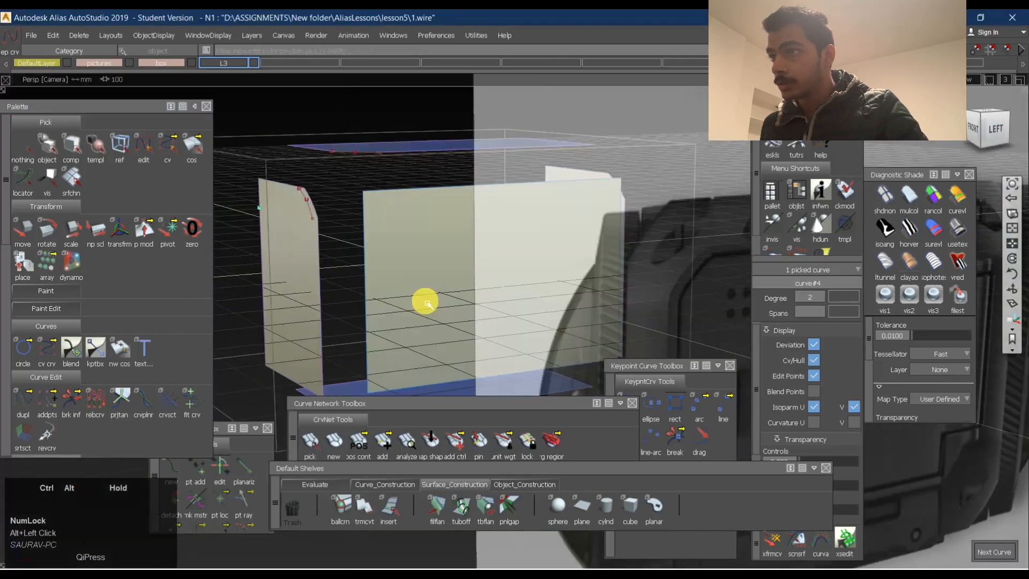
pyautogui.hotkey('ctrl', 'z')
# Draw a horizontal degree-2 guide curve in the left view from the lower end of the front plane's trimmed corner across the side plane.
pyautogui.keyDown('ctrl'); pyautogui.keyDown('alt'); pyautogui.click(322, 229); pyautogui.keyUp('alt'); pyautogui.keyUp('ctrl')
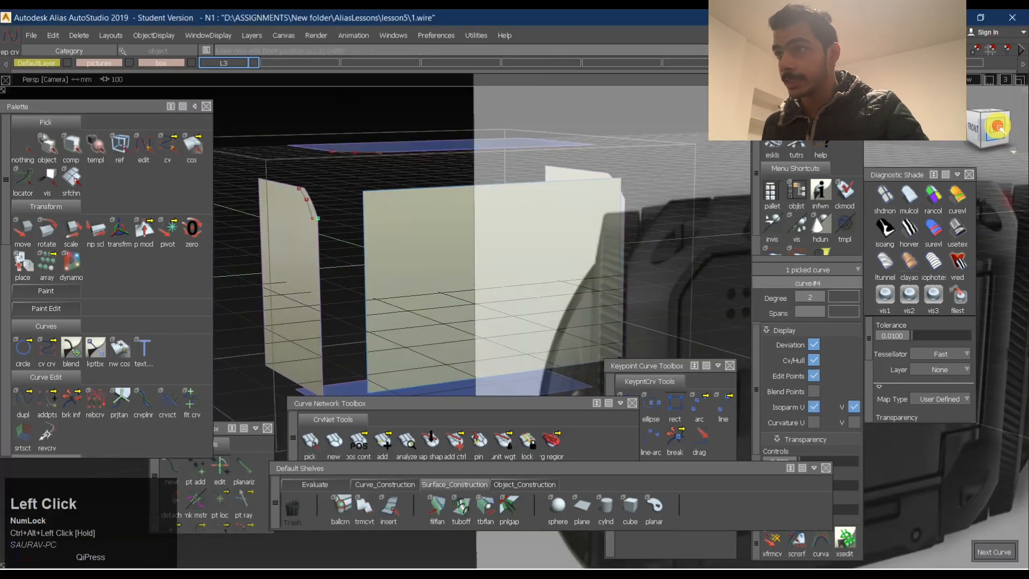
pyautogui.click(998, 127)
pyautogui.keyDown('alt'); pyautogui.keyDown('shift'); pyautogui.click(414, 239); pyautogui.keyUp('shift'); pyautogui.keyUp('alt')
pyautogui.keyDown('alt'); pyautogui.keyDown('shift'); pyautogui.moveTo(414, 239); pyautogui.dragTo(374, 232, button='right'); pyautogui.keyUp('shift'); pyautogui.keyUp('alt')
pyautogui.moveTo(375, 232); pyautogui.dragTo(391, 233, button='middle')
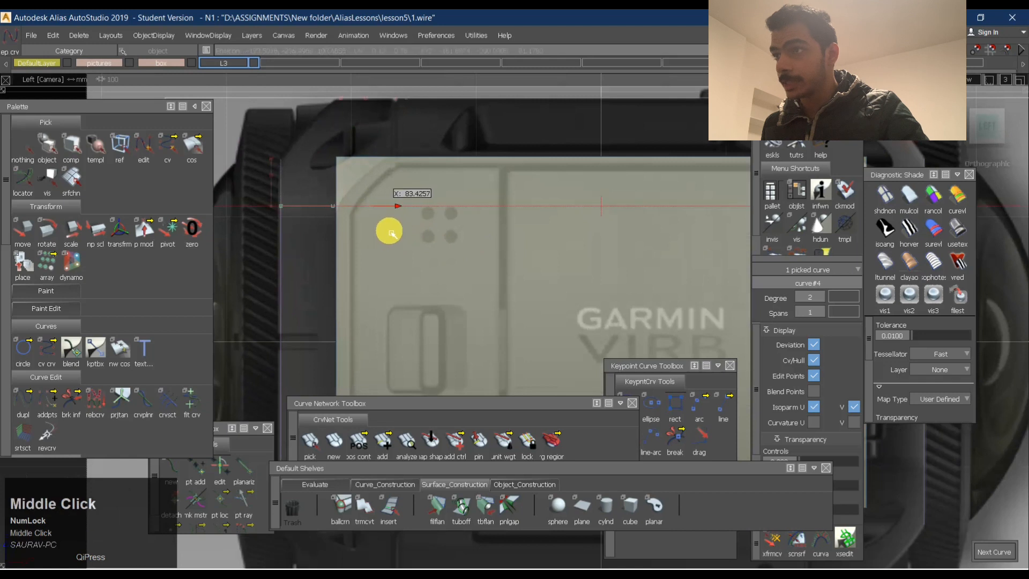
# Project the horizontal guide curve onto the side plane along the left view and delete the original curve.
pyautogui.keyDown('ctrl'); pyautogui.keyDown('shift'); pyautogui.moveTo(405, 231); pyautogui.dragTo(335, 222); pyautogui.keyUp('shift'); pyautogui.keyUp('ctrl')
pyautogui.keyDown('ctrl'); pyautogui.keyDown('shift'); pyautogui.moveTo(356, 188); pyautogui.dragTo(354, 282, button='right'); pyautogui.keyUp('shift'); pyautogui.keyUp('ctrl')
pyautogui.press('space')
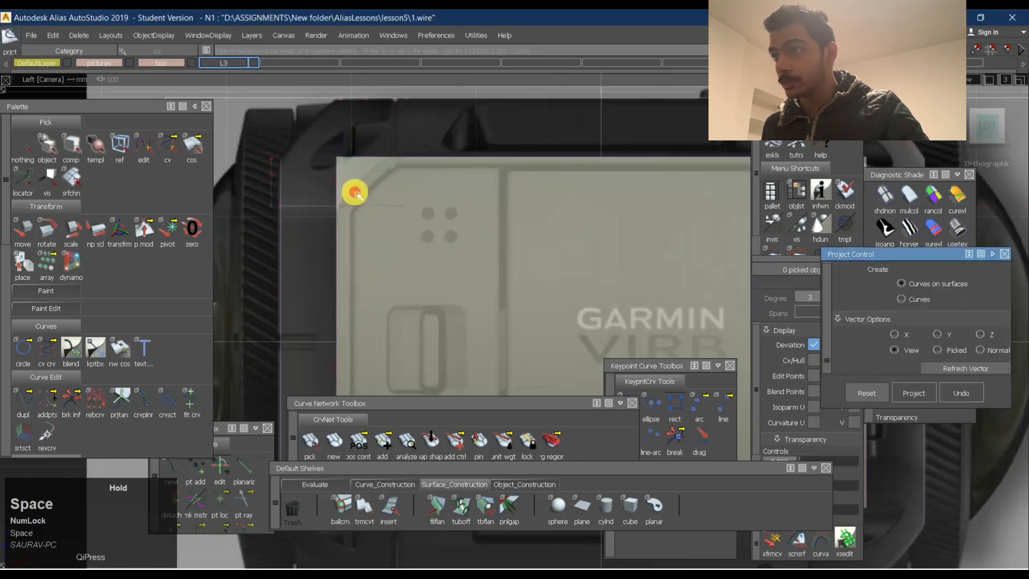
pyautogui.click(375, 227)
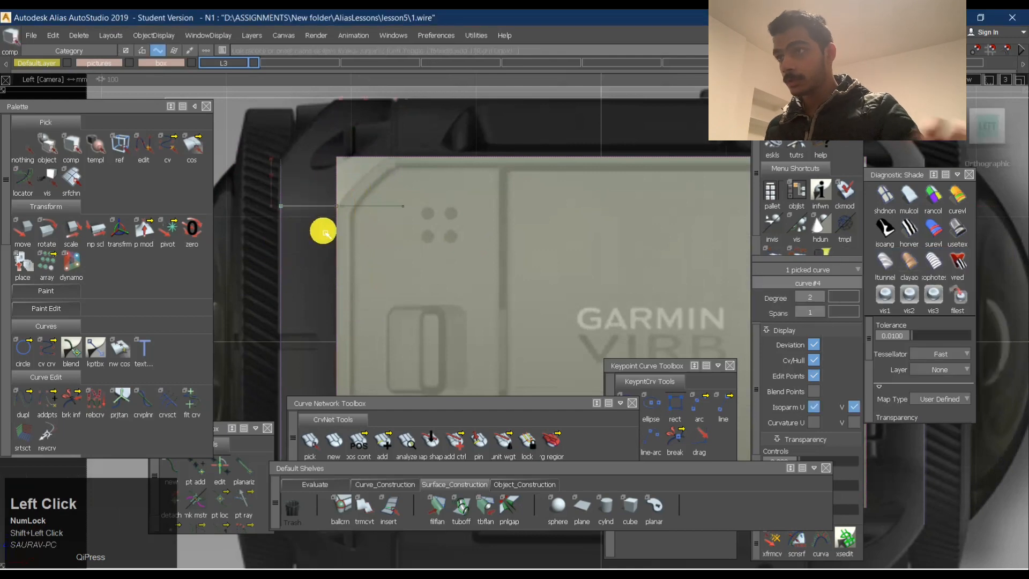
pyautogui.press('Return')
# Draw a vertical degree-2 guide curve in the left view from the upper plane's trimmed corner down across the side plane's upper edge.
pyautogui.keyDown('ctrl'); pyautogui.keyDown('shift'); pyautogui.moveTo(368, 158); pyautogui.dragTo(363, 224); pyautogui.keyUp('shift'); pyautogui.keyUp('ctrl')
pyautogui.keyDown('alt'); pyautogui.keyDown('shift'); pyautogui.moveTo(384, 134); pyautogui.dragTo(375, 143, button='right'); pyautogui.keyUp('shift'); pyautogui.keyUp('alt')
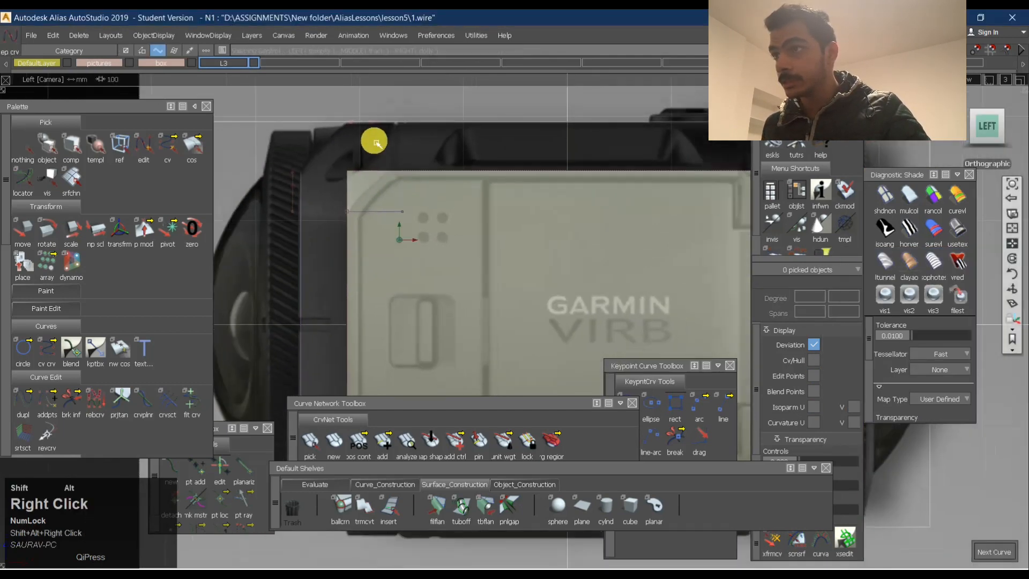
pyautogui.keyDown('alt'); pyautogui.keyDown('shift'); pyautogui.moveTo(374, 143); pyautogui.dragTo(392, 190, button='middle'); pyautogui.keyUp('shift'); pyautogui.keyUp('alt')
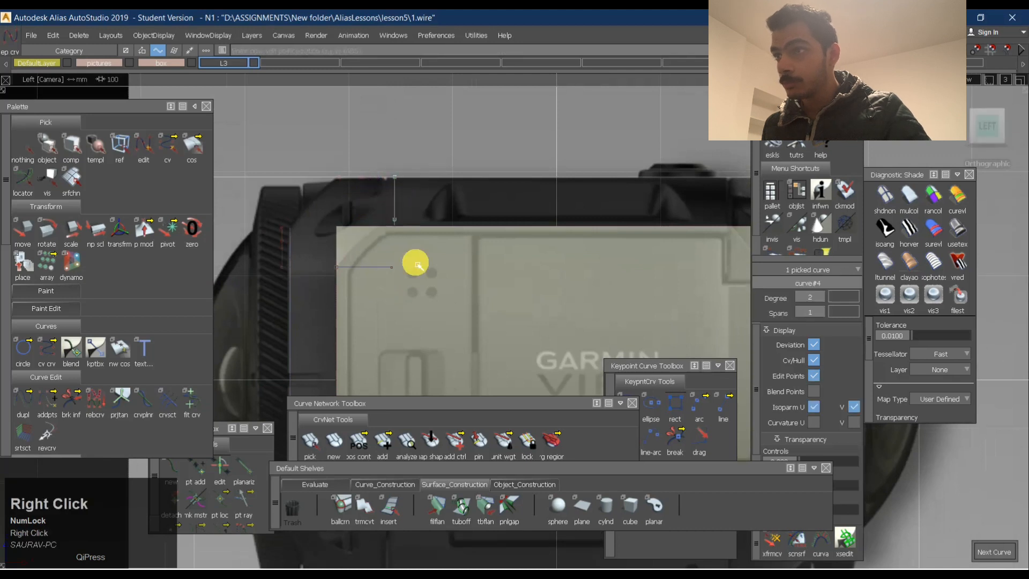
# Project the vertical guide curve onto the side plane along the left view and delete the original curve.
pyautogui.keyDown('ctrl'); pyautogui.keyDown('shift'); pyautogui.moveTo(418, 265); pyautogui.dragTo(424, 175); pyautogui.keyUp('shift'); pyautogui.keyUp('ctrl')
pyautogui.keyDown('ctrl'); pyautogui.keyDown('shift'); pyautogui.moveTo(424, 179); pyautogui.dragTo(423, 232, button='right'); pyautogui.keyUp('shift'); pyautogui.keyUp('ctrl')
pyautogui.click(373, 245)
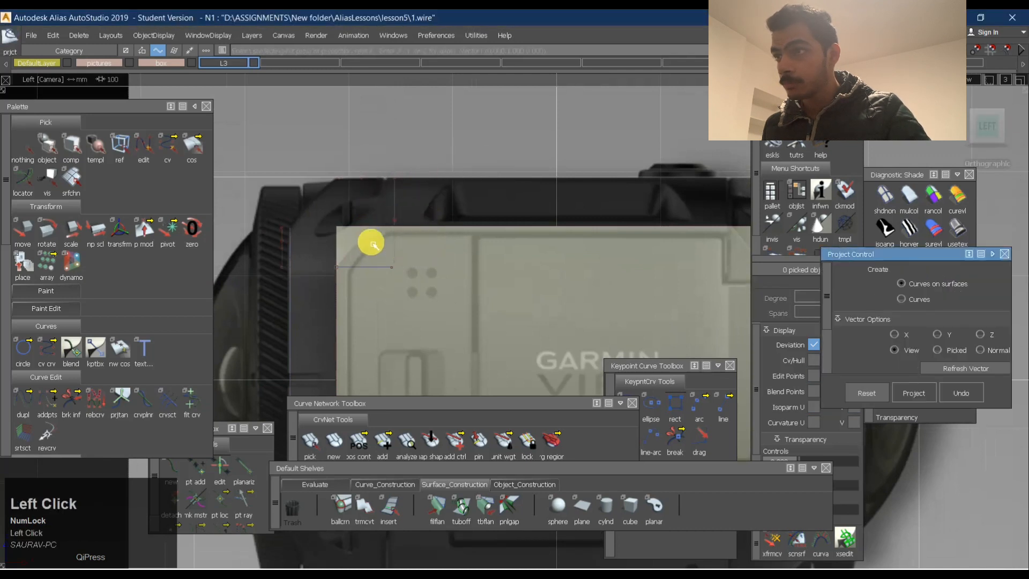
pyautogui.keyDown('ctrl'); pyautogui.keyDown('shift'); pyautogui.moveTo(456, 202); pyautogui.dragTo(469, 269); pyautogui.keyUp('shift'); pyautogui.keyUp('ctrl')
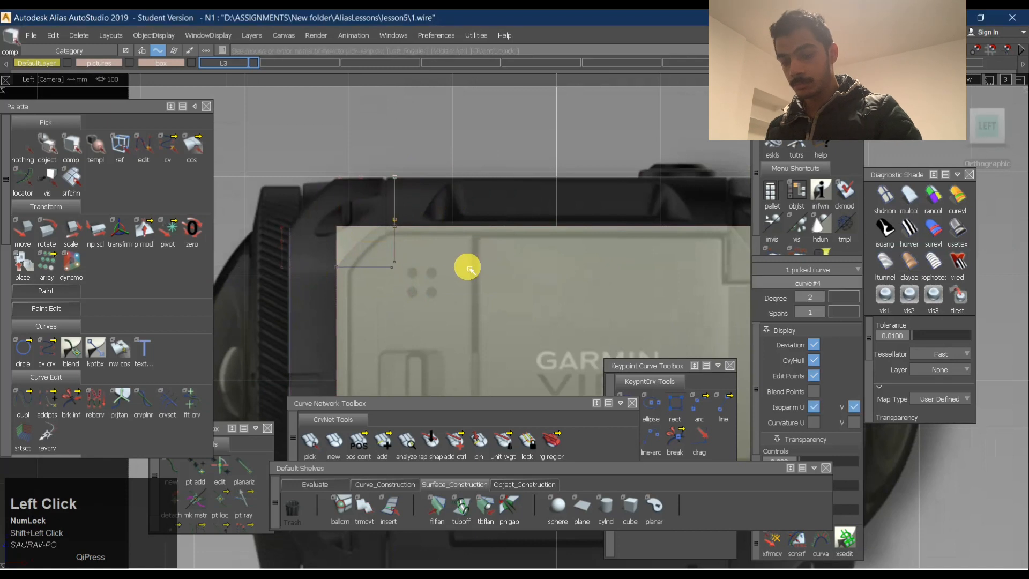
pyautogui.press('Return')
# Draw a degree-2 edit-point curve across the side plane's upper front corner, snapped to the edge ends of the two projected guides.
pyautogui.moveTo(378, 199)
pyautogui.keyDown('ctrl'); pyautogui.keyDown('shift'); pyautogui.mouseDown()
pyautogui.moveTo(373, 275)
pyautogui.moveTo(383, 209)
pyautogui.mouseUp(); pyautogui.keyUp('shift'); pyautogui.keyUp('ctrl')
pyautogui.keyDown('ctrl'); pyautogui.click(337, 267); pyautogui.keyUp('ctrl')
pyautogui.keyDown('ctrl'); pyautogui.keyDown('shift'); pyautogui.moveTo(363, 250); pyautogui.dragTo(396, 267); pyautogui.keyUp('shift'); pyautogui.keyUp('ctrl')
pyautogui.moveTo(396, 267); pyautogui.dragTo(364, 247)
# Move the side-plane corner curve's middle CV outward toward the corner so the curve bulges.
pyautogui.keyDown('alt'); pyautogui.keyDown('shift'); pyautogui.moveTo(364, 248); pyautogui.dragTo(528, 239, button='right'); pyautogui.keyUp('shift'); pyautogui.keyUp('alt')
pyautogui.keyDown('ctrl'); pyautogui.keyDown('shift'); pyautogui.moveTo(392, 283); pyautogui.dragTo(398, 194); pyautogui.keyUp('shift'); pyautogui.keyUp('ctrl')
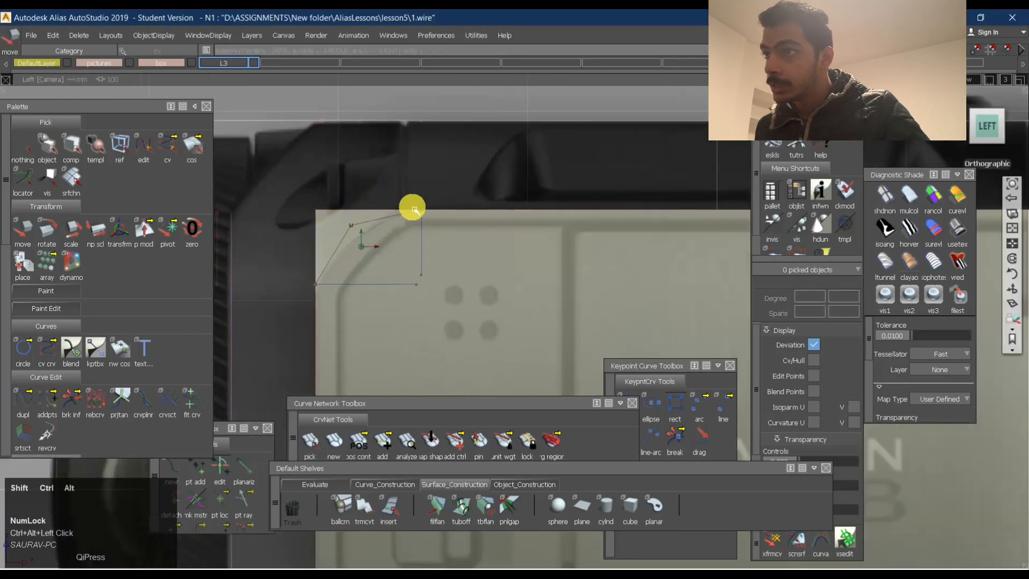
pyautogui.moveTo(383, 239)
pyautogui.keyDown('ctrl'); pyautogui.keyDown('shift'); pyautogui.mouseDown()
pyautogui.moveTo(358, 257)
pyautogui.moveTo(382, 245)
pyautogui.mouseUp(); pyautogui.keyUp('shift'); pyautogui.keyUp('ctrl')
pyautogui.keyDown('shift'); pyautogui.moveTo(316, 207); pyautogui.dragTo(372, 241); pyautogui.keyUp('shift')
pyautogui.keyDown('ctrl'); pyautogui.keyDown('shift'); pyautogui.moveTo(372, 230); pyautogui.dragTo(380, 233, button='middle'); pyautogui.keyUp('shift'); pyautogui.keyUp('ctrl')
# Stretch the side-plane corner curve's upper end along the plane's upper edge toward the front corner.
pyautogui.keyDown('shift'); pyautogui.moveTo(378, 233); pyautogui.dragTo(405, 203); pyautogui.keyUp('shift')
pyautogui.keyDown('shift'); pyautogui.moveTo(404, 202); pyautogui.dragTo(432, 216); pyautogui.keyUp('shift')
pyautogui.keyDown('ctrl'); pyautogui.keyDown('shift'); pyautogui.moveTo(434, 238); pyautogui.dragTo(434, 188, button='middle'); pyautogui.keyUp('shift'); pyautogui.keyUp('ctrl')
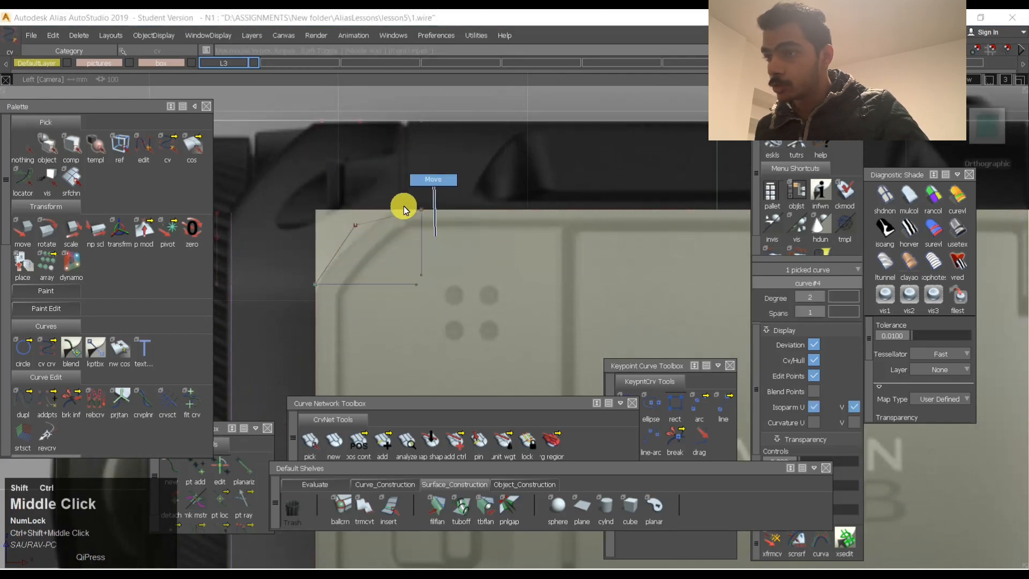
pyautogui.keyDown('ctrl'); pyautogui.keyDown('shift'); pyautogui.moveTo(411, 246); pyautogui.dragTo(424, 156); pyautogui.keyUp('shift'); pyautogui.keyUp('ctrl')
pyautogui.click(379, 484)
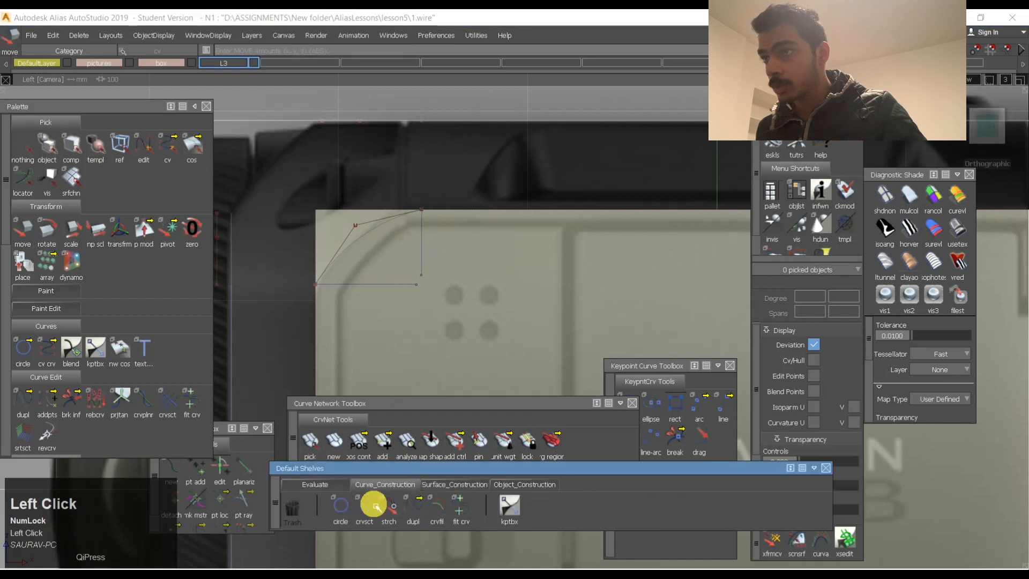
pyautogui.click(424, 212)
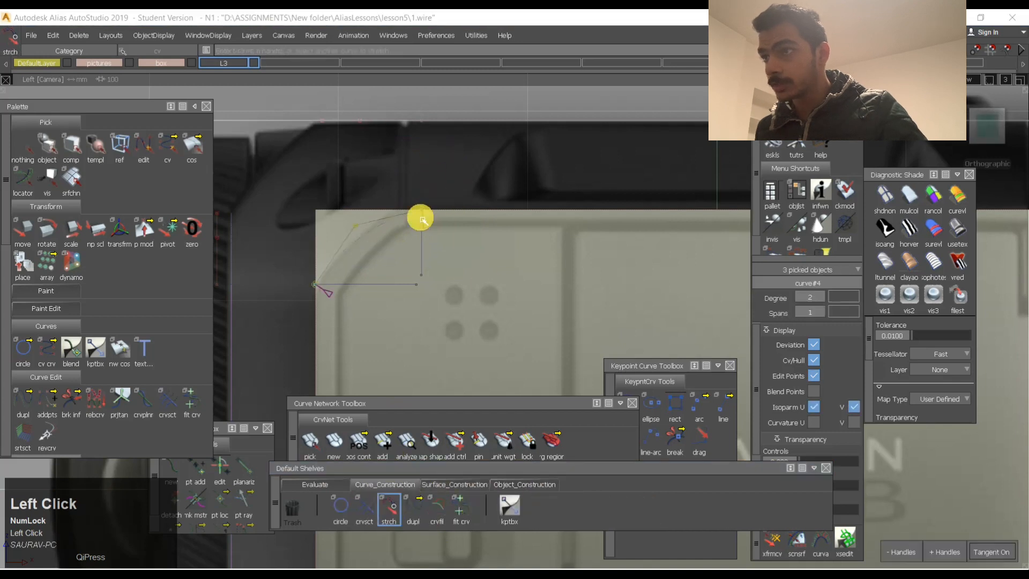
pyautogui.keyDown('ctrl'); pyautogui.keyDown('alt'); pyautogui.moveTo(406, 211); pyautogui.dragTo(413, 210); pyautogui.keyUp('alt'); pyautogui.keyUp('ctrl')
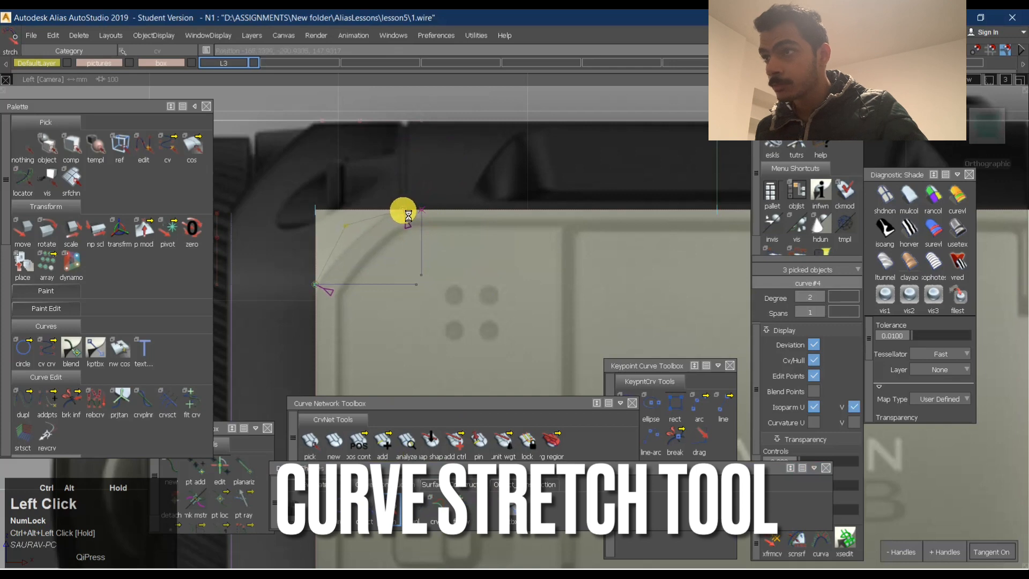
# Reposition the side-plane corner curve's middle CV so the curve follows the reference's rounded corner.
pyautogui.keyDown('ctrl'); pyautogui.keyDown('shift'); pyautogui.rightClick(349, 273); pyautogui.keyUp('shift'); pyautogui.keyUp('ctrl')
pyautogui.keyDown('ctrl'); pyautogui.keyDown('shift'); pyautogui.click(359, 264); pyautogui.keyUp('shift'); pyautogui.keyUp('ctrl')
pyautogui.keyDown('ctrl'); pyautogui.keyDown('shift'); pyautogui.moveTo(370, 257); pyautogui.dragTo(375, 252); pyautogui.keyUp('shift'); pyautogui.keyUp('ctrl')
pyautogui.keyDown('shift'); pyautogui.click(347, 226); pyautogui.keyUp('shift')
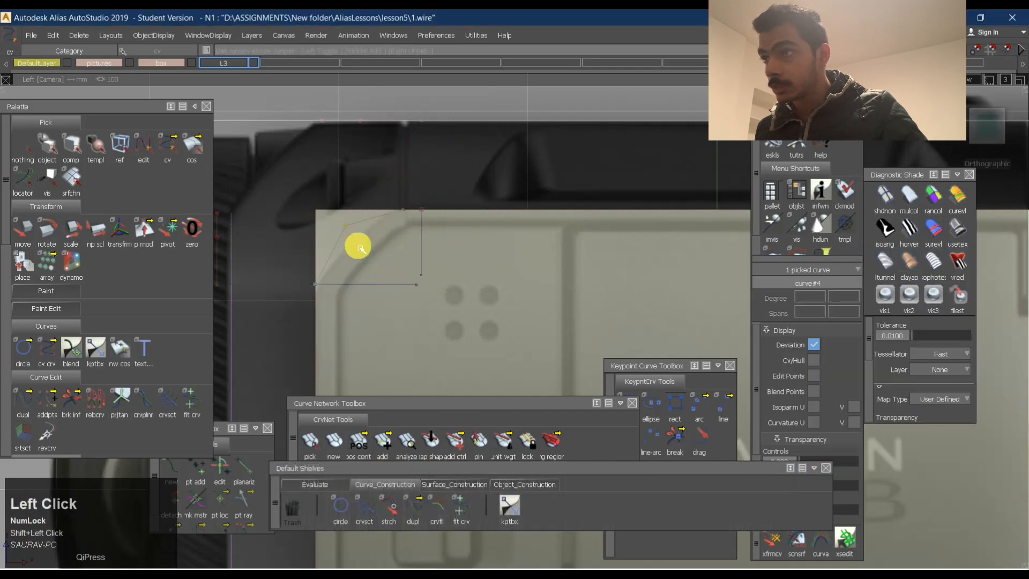
pyautogui.click(368, 241)
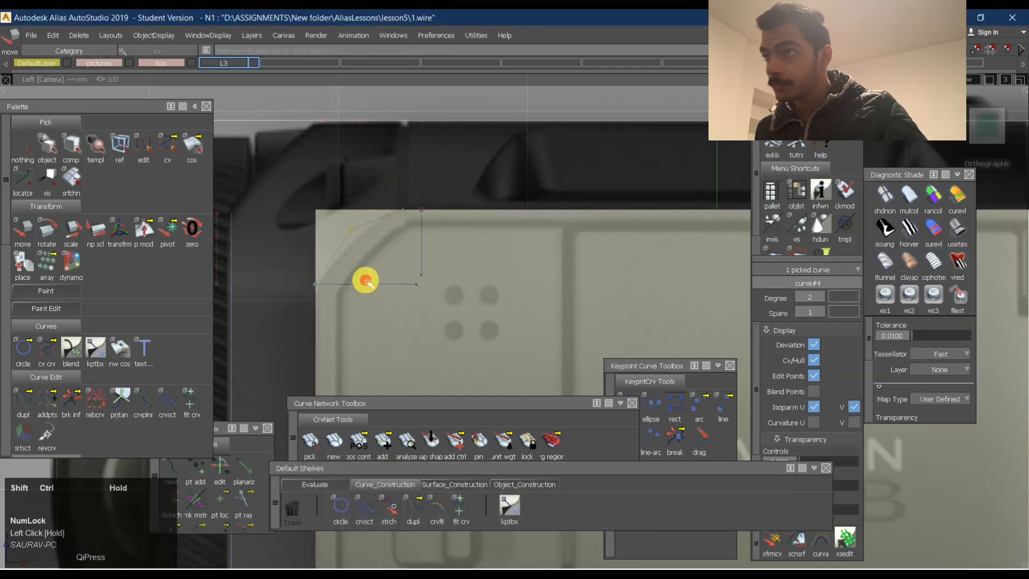
pyautogui.click(409, 169)
# Refine the corner curve's middle CV and project the curve onto the side plane along the left view.
pyautogui.keyDown('ctrl'); pyautogui.keyDown('shift'); pyautogui.moveTo(404, 184); pyautogui.dragTo(401, 244, button='right'); pyautogui.keyUp('shift'); pyautogui.keyUp('ctrl')
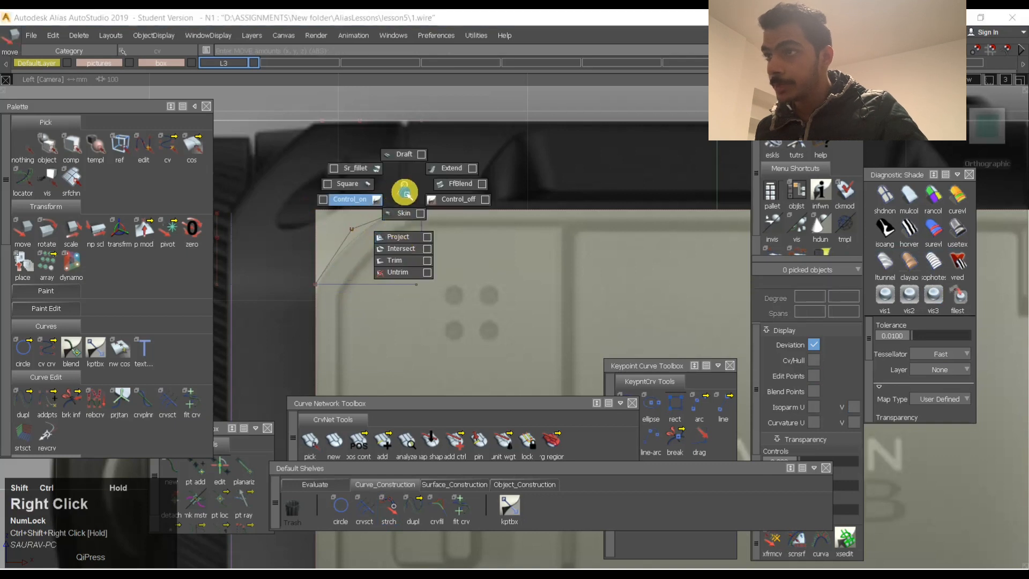
pyautogui.keyDown('ctrl'); pyautogui.keyDown('shift'); pyautogui.moveTo(404, 193); pyautogui.dragTo(409, 188, button='right'); pyautogui.keyUp('shift'); pyautogui.keyUp('ctrl')
pyautogui.keyDown('ctrl'); pyautogui.keyDown('shift'); pyautogui.moveTo(409, 188); pyautogui.dragTo(422, 184); pyautogui.keyUp('shift'); pyautogui.keyUp('ctrl')
pyautogui.keyDown('ctrl'); pyautogui.keyDown('shift'); pyautogui.middleClick(366, 238); pyautogui.keyUp('shift'); pyautogui.keyUp('ctrl')
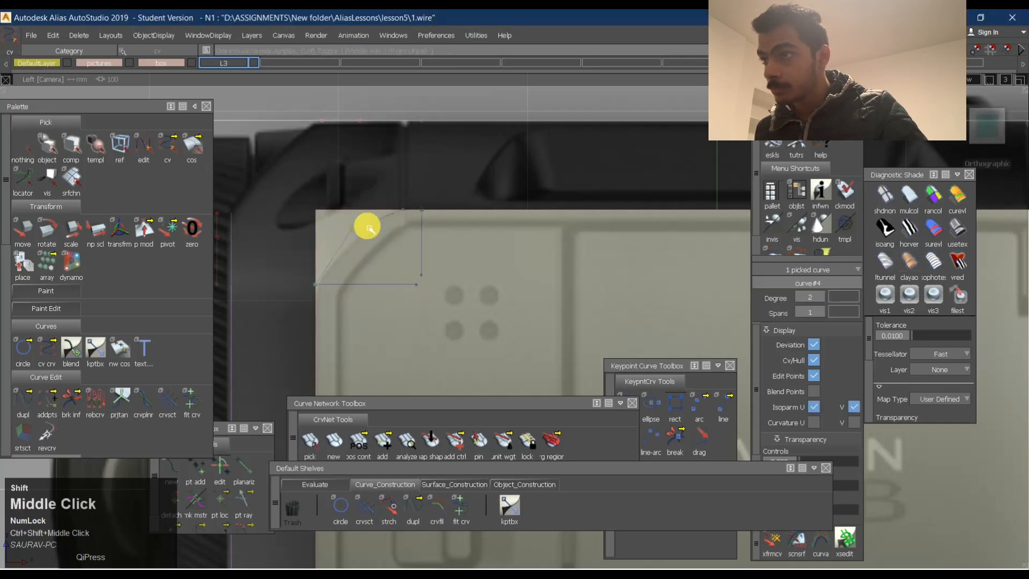
pyautogui.keyDown('ctrl'); pyautogui.keyDown('shift'); pyautogui.moveTo(331, 277); pyautogui.dragTo(354, 222); pyautogui.keyUp('shift'); pyautogui.keyUp('ctrl')
pyautogui.keyDown('ctrl'); pyautogui.keyDown('shift'); pyautogui.moveTo(324, 281); pyautogui.dragTo(375, 258); pyautogui.keyUp('shift'); pyautogui.keyUp('ctrl')
pyautogui.keyDown('alt'); pyautogui.keyDown('shift'); pyautogui.moveTo(411, 228); pyautogui.dragTo(410, 228); pyautogui.keyUp('shift'); pyautogui.keyUp('alt')
pyautogui.keyDown('alt'); pyautogui.keyDown('shift'); pyautogui.moveTo(411, 228); pyautogui.dragTo(445, 212, button='right'); pyautogui.keyUp('shift'); pyautogui.keyUp('alt')
# Delete the two straight guide curves projected on the side plane, keeping the projected corner curve.
pyautogui.keyDown('ctrl'); pyautogui.keyDown('shift'); pyautogui.moveTo(409, 168); pyautogui.dragTo(395, 278, button='right'); pyautogui.keyUp('shift'); pyautogui.keyUp('ctrl')
pyautogui.scroll(-3, 406, 308)
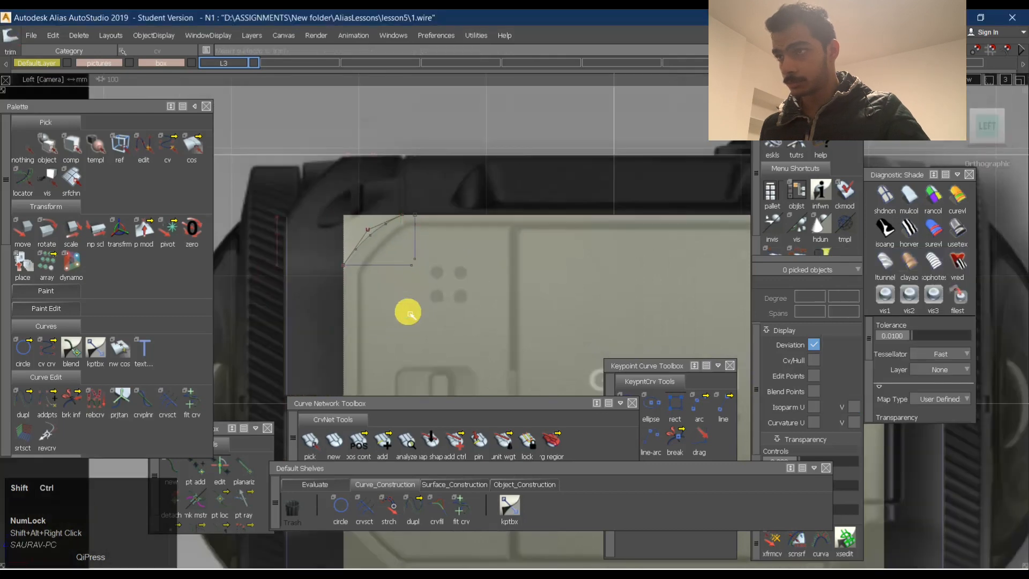
pyautogui.keyDown('ctrl'); pyautogui.keyDown('shift'); pyautogui.click(424, 266); pyautogui.keyUp('shift'); pyautogui.keyUp('ctrl')
pyautogui.keyDown('ctrl'); pyautogui.keyDown('shift'); pyautogui.moveTo(424, 266); pyautogui.dragTo(405, 271); pyautogui.keyUp('shift'); pyautogui.keyUp('ctrl')
pyautogui.press('Return')
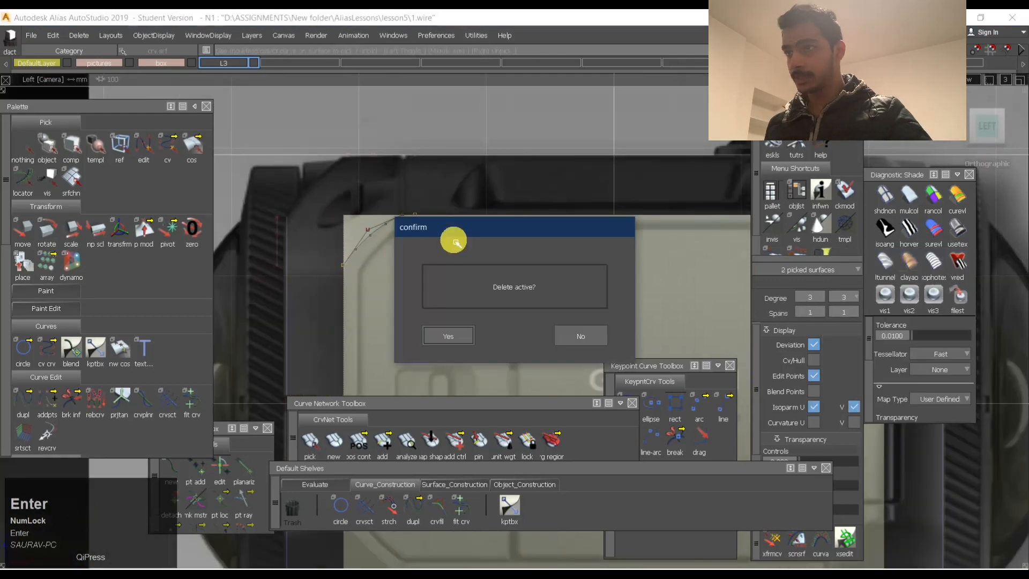
pyautogui.press('Return')
# Shorten the upper plane with the Extend tool so its rear edge sits on the body's centre line.
pyautogui.keyDown('alt'); pyautogui.keyDown('shift'); pyautogui.moveTo(461, 230); pyautogui.dragTo(538, 258, button='right'); pyautogui.keyUp('shift'); pyautogui.keyUp('alt')
pyautogui.keyDown('alt'); pyautogui.keyDown('shift'); pyautogui.moveTo(538, 258); pyautogui.dragTo(471, 234, button='middle'); pyautogui.keyUp('shift'); pyautogui.keyUp('alt')
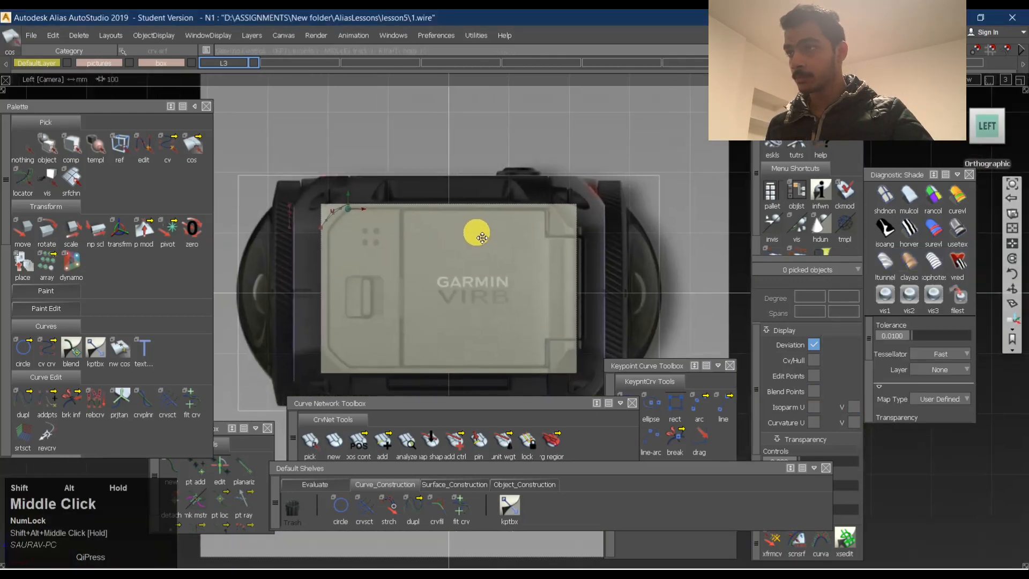
pyautogui.keyDown('ctrl'); pyautogui.keyDown('shift'); pyautogui.moveTo(450, 165); pyautogui.dragTo(440, 247, button='right'); pyautogui.keyUp('shift'); pyautogui.keyUp('ctrl')
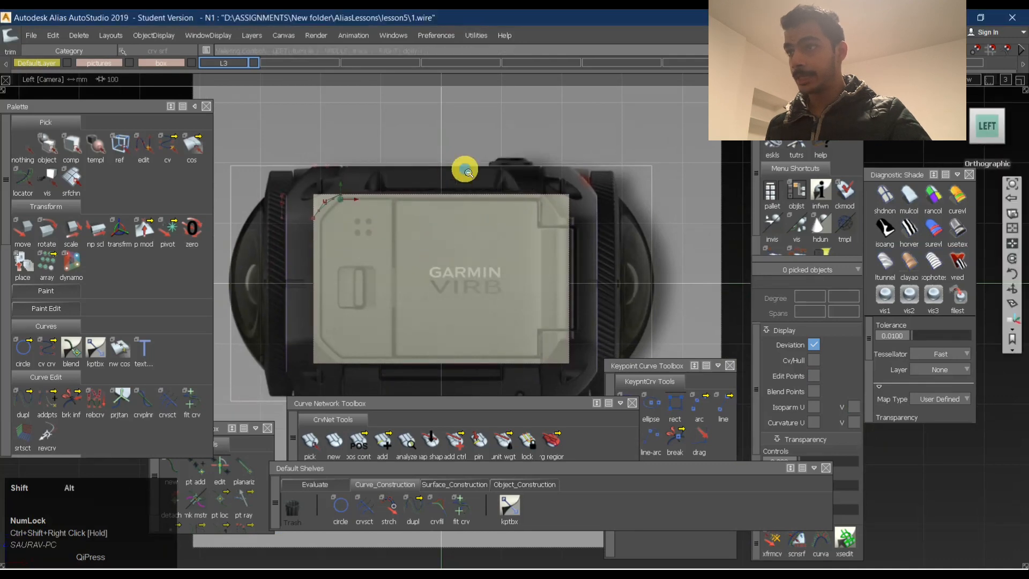
pyautogui.keyDown('alt'); pyautogui.keyDown('shift'); pyautogui.moveTo(467, 168); pyautogui.dragTo(384, 170); pyautogui.keyUp('shift'); pyautogui.keyUp('alt')
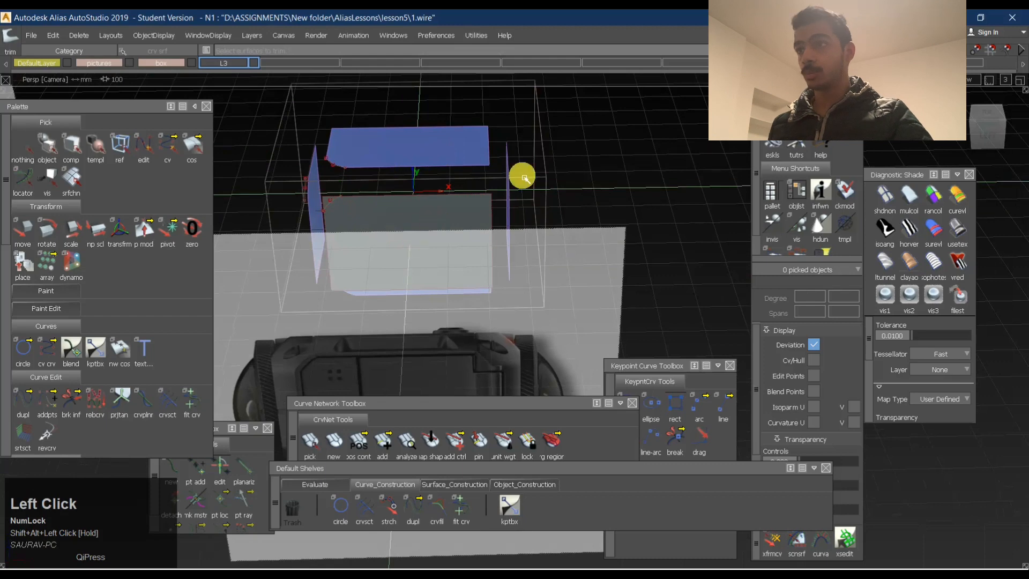
pyautogui.keyDown('ctrl'); pyautogui.keyDown('shift'); pyautogui.moveTo(482, 161); pyautogui.dragTo(488, 161, button='right'); pyautogui.keyUp('shift'); pyautogui.keyUp('ctrl')
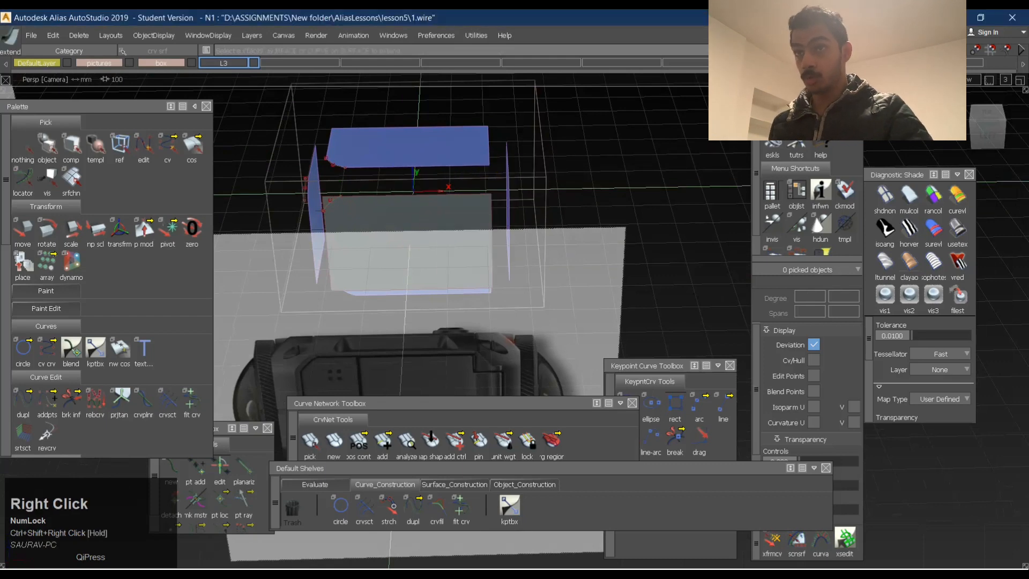
pyautogui.click(988, 133)
pyautogui.keyDown('alt'); pyautogui.keyDown('shift'); pyautogui.moveTo(506, 179); pyautogui.dragTo(465, 182); pyautogui.keyUp('shift'); pyautogui.keyUp('alt')
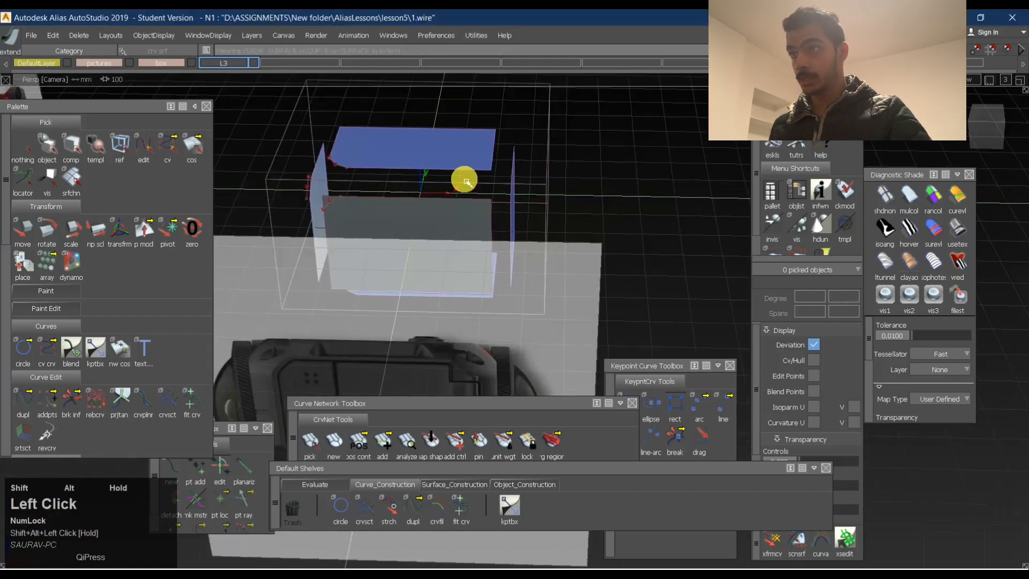
pyautogui.moveTo(494, 150); pyautogui.dragTo(414, 147)
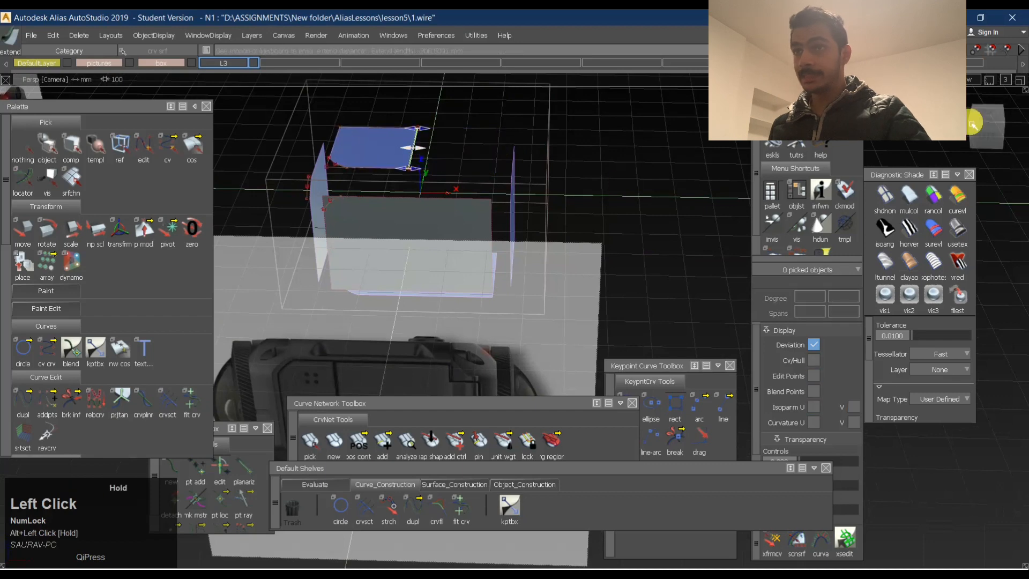
pyautogui.click(993, 136)
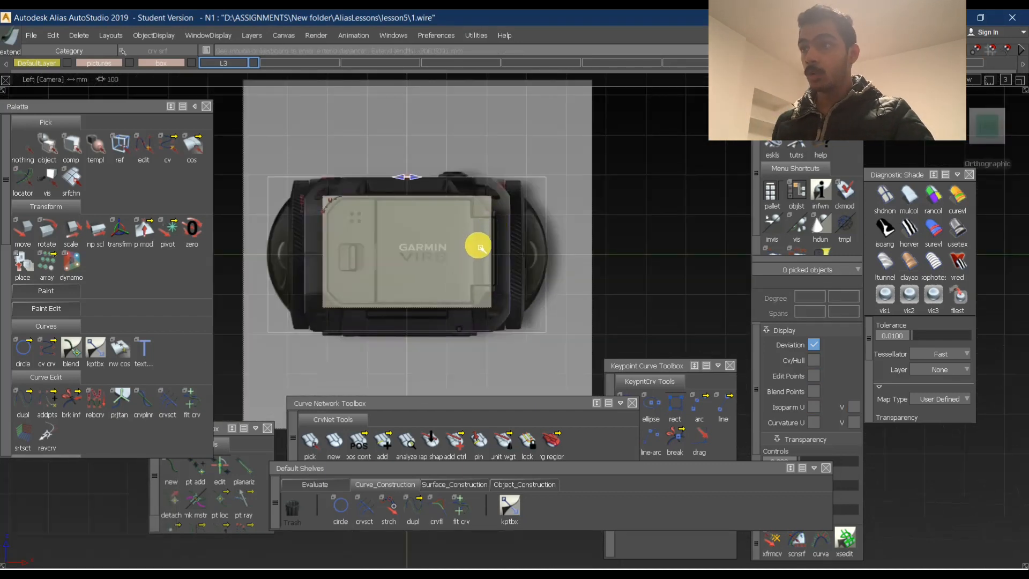
# Shorten the side plane with the Extend tool, snapping its rear edge to the body's centre line.
pyautogui.keyDown('ctrl'); pyautogui.keyDown('shift'); pyautogui.moveTo(458, 287); pyautogui.dragTo(477, 144); pyautogui.keyUp('shift'); pyautogui.keyUp('ctrl')
pyautogui.keyDown('alt'); pyautogui.keyDown('shift'); pyautogui.moveTo(482, 177); pyautogui.dragTo(504, 281); pyautogui.keyUp('shift'); pyautogui.keyUp('alt')
pyautogui.keyDown('ctrl'); pyautogui.keyDown('shift'); pyautogui.moveTo(501, 284); pyautogui.dragTo(497, 180); pyautogui.keyUp('shift'); pyautogui.keyUp('ctrl')
pyautogui.click(493, 216)
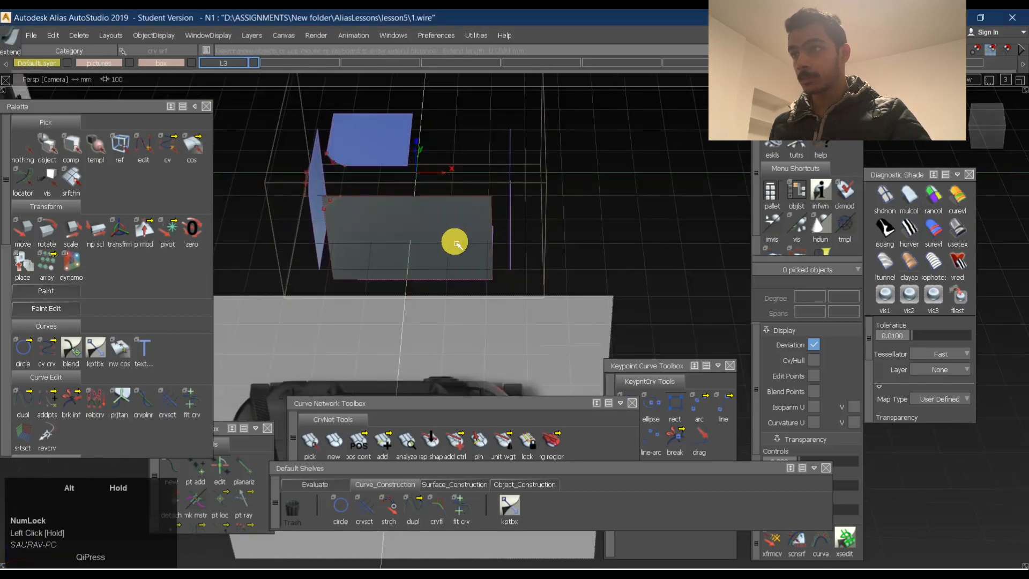
pyautogui.keyDown('alt'); pyautogui.moveTo(494, 238); pyautogui.dragTo(410, 237); pyautogui.keyUp('alt')
# Shorten the lower plane with the Extend tool so its rear edge sits on the body's centre line.
pyautogui.keyDown('ctrl'); pyautogui.keyDown('shift'); pyautogui.moveTo(468, 271); pyautogui.dragTo(489, 182); pyautogui.keyUp('shift'); pyautogui.keyUp('ctrl')
pyautogui.click(494, 248)
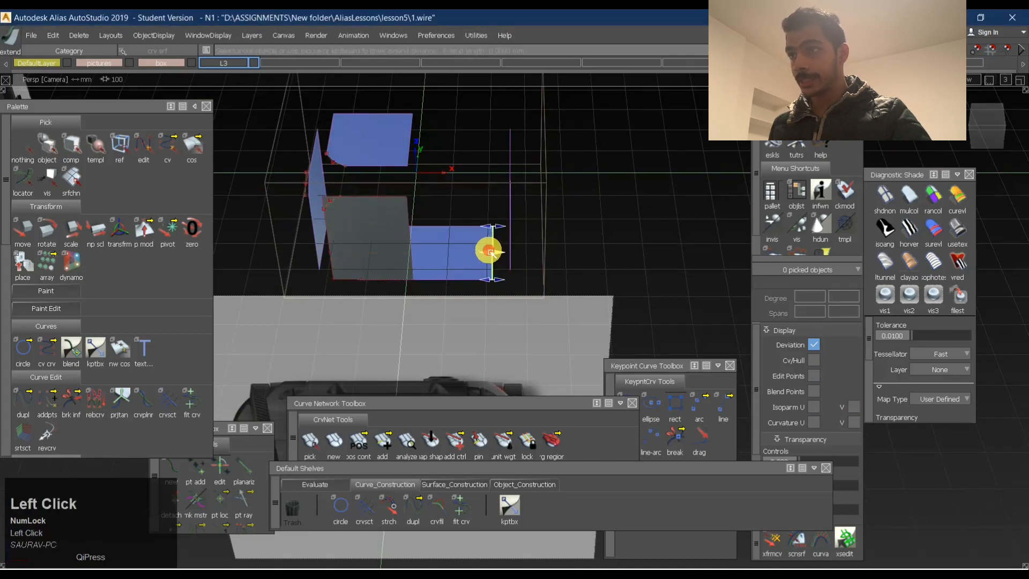
pyautogui.moveTo(491, 252); pyautogui.dragTo(418, 252)
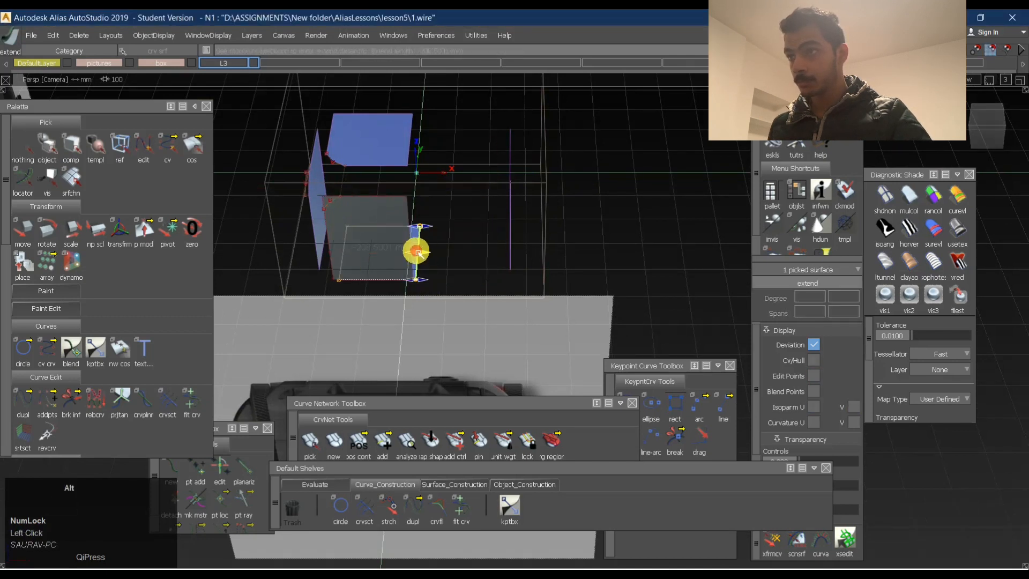
pyautogui.click(648, 195)
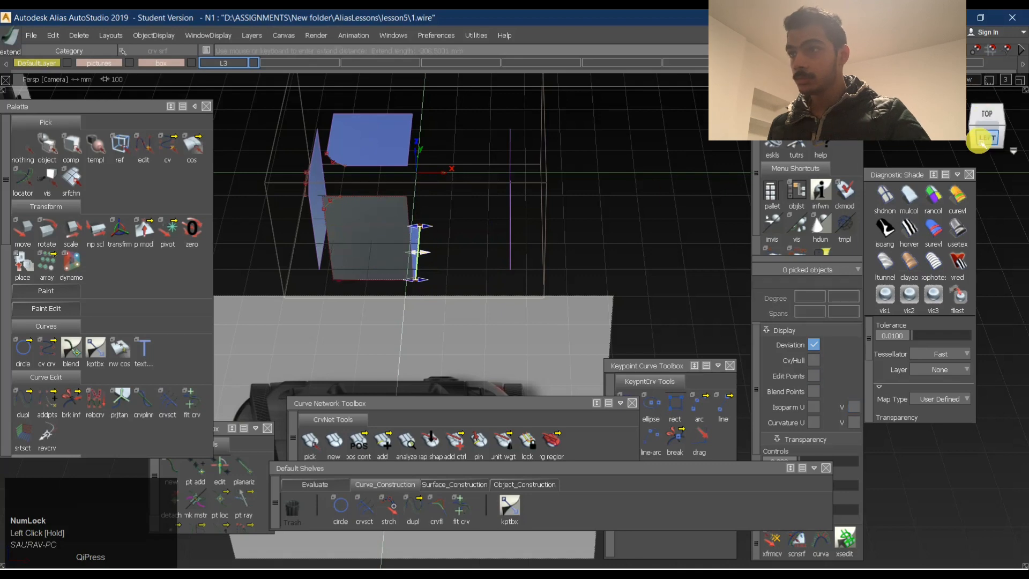
pyautogui.click(979, 140)
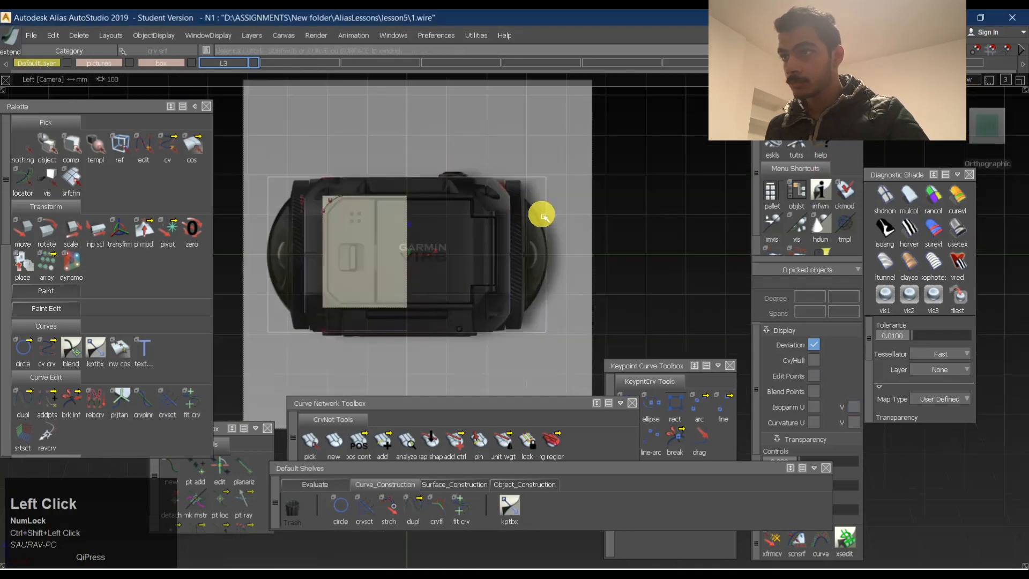
# Delete the rear vertical plane at the far end of the body.
pyautogui.keyDown('ctrl'); pyautogui.keyDown('shift'); pyautogui.moveTo(506, 256); pyautogui.dragTo(522, 188); pyautogui.keyUp('shift'); pyautogui.keyUp('ctrl')
pyautogui.keyDown('shift'); pyautogui.click(510, 233); pyautogui.keyUp('shift')
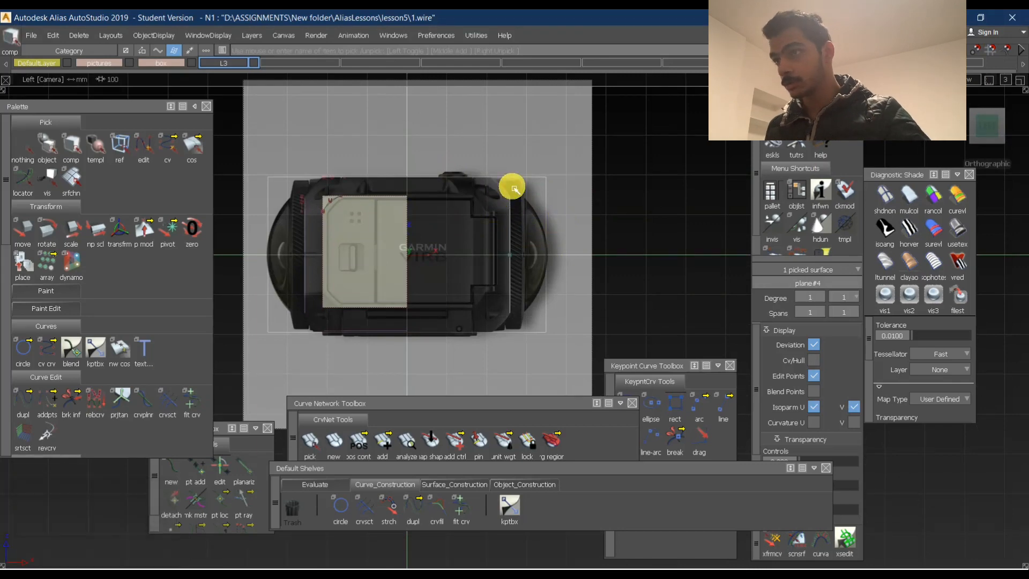
pyautogui.press('Return')
# Trim the side plane's upper front corner along the projected corner curve.
pyautogui.keyDown('alt'); pyautogui.keyDown('shift'); pyautogui.moveTo(359, 266); pyautogui.dragTo(460, 248, button='right'); pyautogui.keyUp('shift'); pyautogui.keyUp('alt')
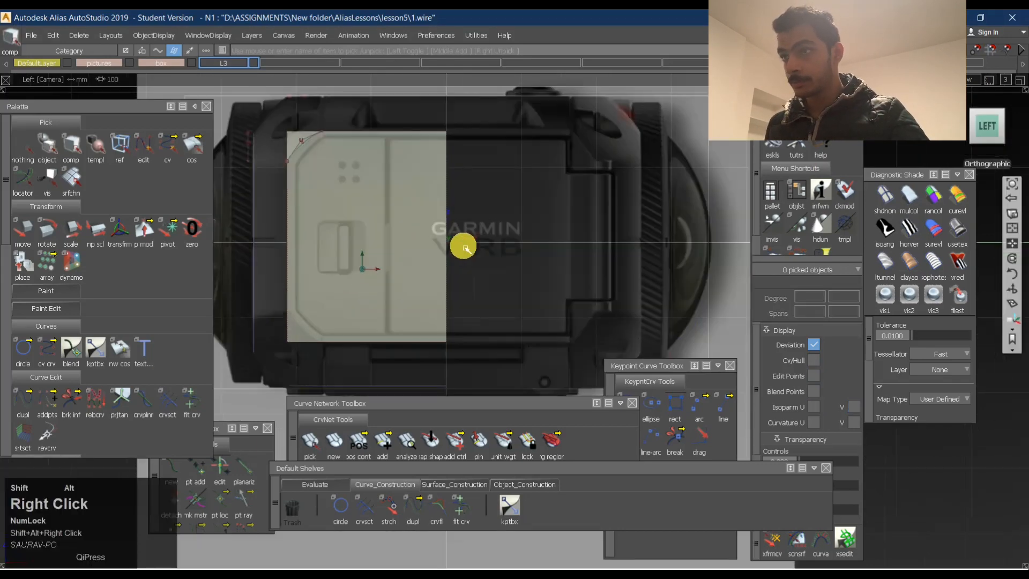
pyautogui.keyDown('alt'); pyautogui.keyDown('shift'); pyautogui.moveTo(459, 248); pyautogui.dragTo(487, 248, button='middle'); pyautogui.keyUp('shift'); pyautogui.keyUp('alt')
pyautogui.keyDown('alt'); pyautogui.keyDown('shift'); pyautogui.moveTo(487, 248); pyautogui.dragTo(470, 258, button='right'); pyautogui.keyUp('shift'); pyautogui.keyUp('alt')
pyautogui.keyDown('alt'); pyautogui.keyDown('shift'); pyautogui.moveTo(472, 257); pyautogui.dragTo(632, 343); pyautogui.keyUp('shift'); pyautogui.keyUp('alt')
pyautogui.click(977, 138)
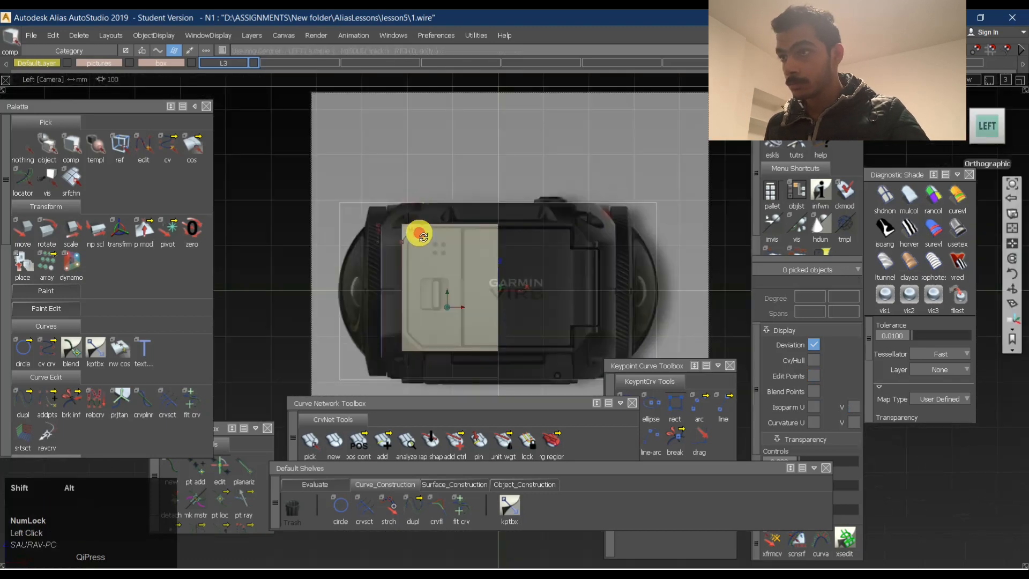
pyautogui.keyDown('ctrl'); pyautogui.keyDown('shift'); pyautogui.moveTo(443, 178); pyautogui.dragTo(439, 256, button='right'); pyautogui.keyUp('shift'); pyautogui.keyUp('ctrl')
pyautogui.click(436, 253)
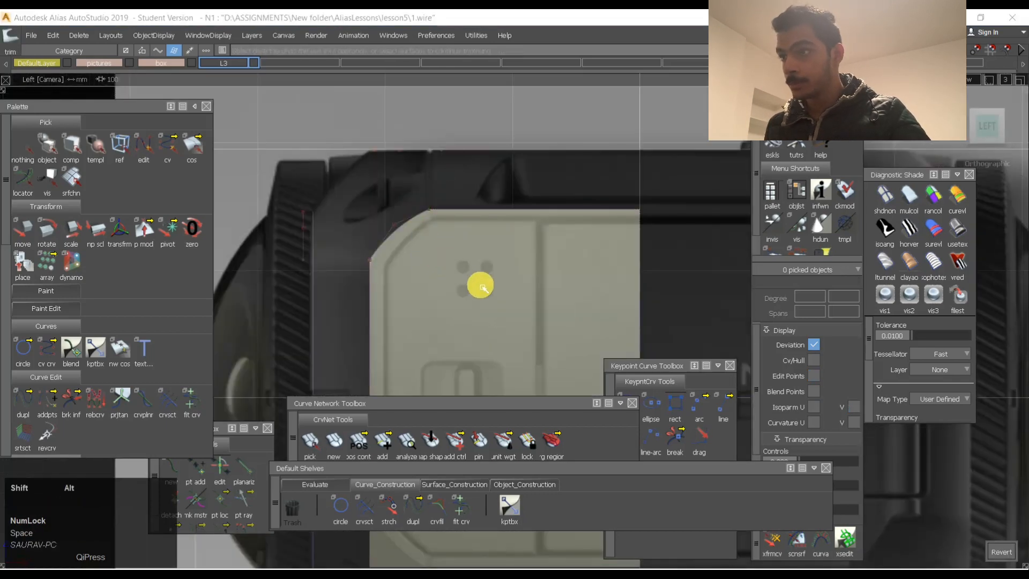
# Draw a degree-2 edit-point curve across the side plane's lower front corner, snapped to its front and lower edges.
pyautogui.keyDown('alt'); pyautogui.keyDown('shift'); pyautogui.moveTo(477, 285); pyautogui.dragTo(427, 120, button='middle'); pyautogui.keyUp('shift'); pyautogui.keyUp('alt')
pyautogui.keyDown('alt'); pyautogui.keyDown('shift'); pyautogui.moveTo(342, 263); pyautogui.dragTo(395, 248, button='right'); pyautogui.keyUp('shift'); pyautogui.keyUp('alt')
pyautogui.keyDown('ctrl'); pyautogui.keyDown('shift'); pyautogui.moveTo(338, 252); pyautogui.dragTo(335, 232); pyautogui.keyUp('shift'); pyautogui.keyUp('ctrl')
pyautogui.click(315, 217)
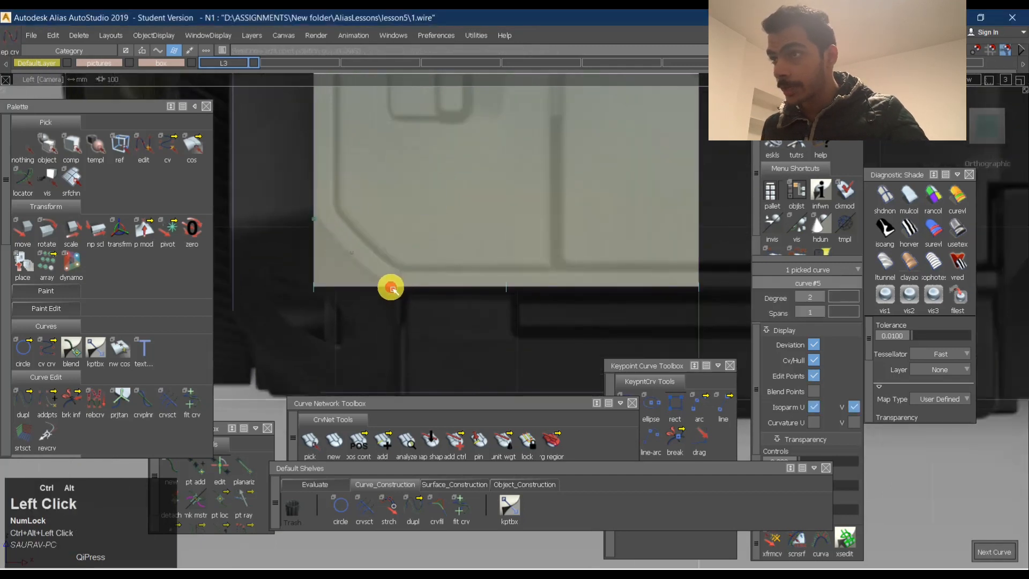
# Move the lower corner curve's middle CV outward and project the curve onto the side plane along the left view.
pyautogui.keyDown('ctrl'); pyautogui.keyDown('shift'); pyautogui.moveTo(373, 268); pyautogui.dragTo(333, 234); pyautogui.keyUp('shift'); pyautogui.keyUp('ctrl')
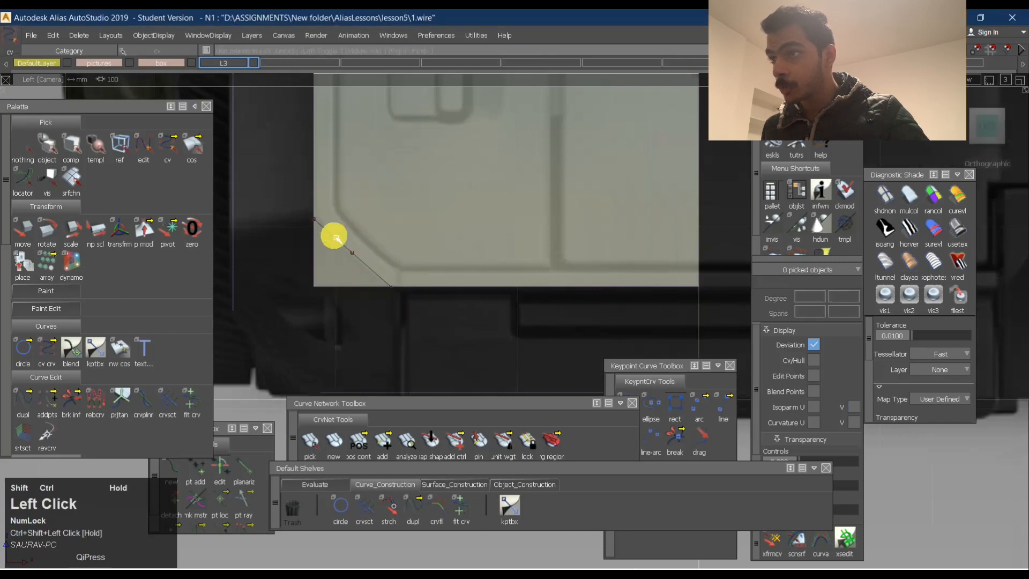
pyautogui.keyDown('shift'); pyautogui.click(356, 255); pyautogui.keyUp('shift')
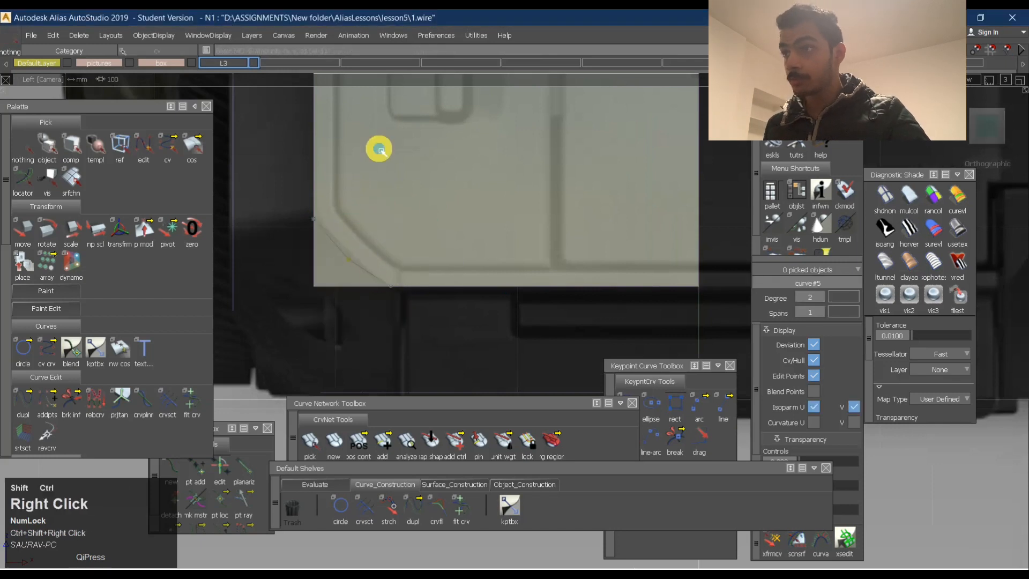
pyautogui.keyDown('ctrl'); pyautogui.keyDown('shift'); pyautogui.moveTo(379, 149); pyautogui.dragTo(376, 201, button='right'); pyautogui.keyUp('shift'); pyautogui.keyUp('ctrl')
pyautogui.click(346, 257)
pyautogui.press('space')
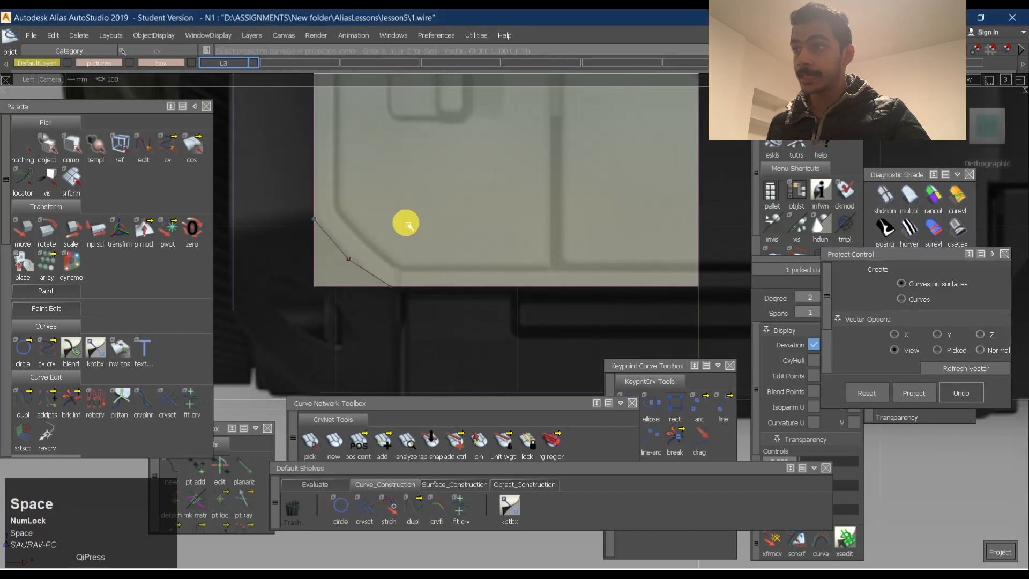
# Trim the side plane's lower front corner along the projected curve and delete the original curve.
pyautogui.keyDown('ctrl'); pyautogui.keyDown('shift'); pyautogui.moveTo(443, 180); pyautogui.dragTo(443, 256, button='right'); pyautogui.keyUp('shift'); pyautogui.keyUp('ctrl')
pyautogui.keyDown('ctrl'); pyautogui.keyDown('shift'); pyautogui.moveTo(439, 218); pyautogui.dragTo(300, 258); pyautogui.keyUp('shift'); pyautogui.keyUp('ctrl')
pyautogui.keyDown('shift'); pyautogui.click(335, 263); pyautogui.keyUp('shift')
pyautogui.press('Delete')
pyautogui.press('Return')
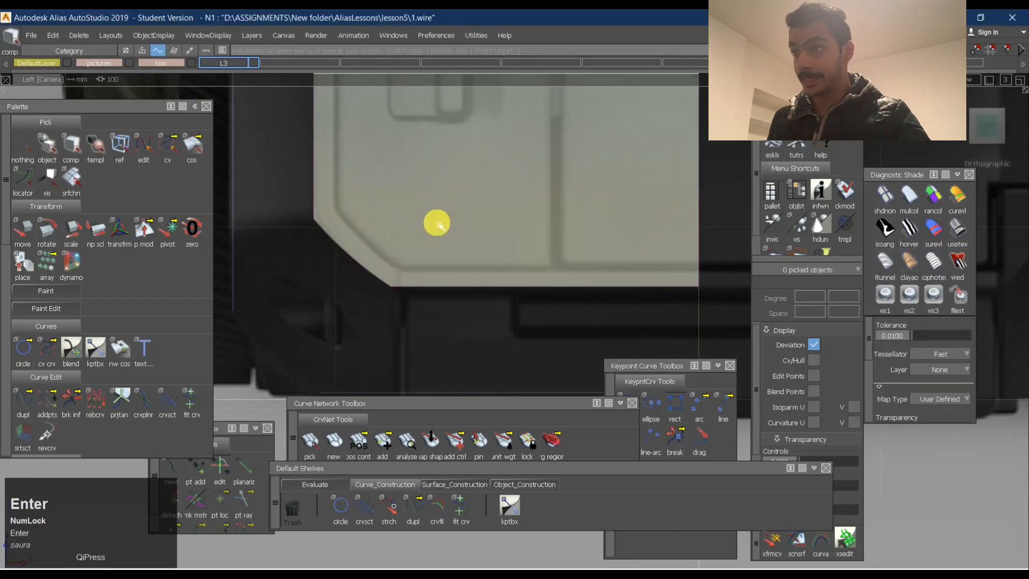
# Draw a degree-2 edit-point curve across the front plane's lower outer corner, snapped to its side and lower edges.
pyautogui.keyDown('alt'); pyautogui.keyDown('shift'); pyautogui.moveTo(550, 103); pyautogui.dragTo(439, 182, button='right'); pyautogui.keyUp('shift'); pyautogui.keyUp('alt')
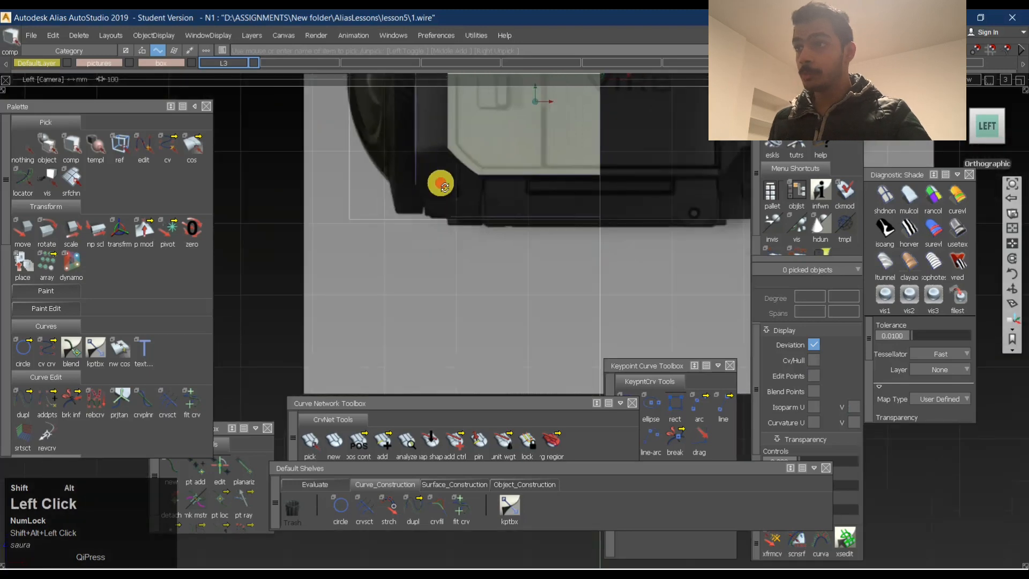
pyautogui.keyDown('alt'); pyautogui.keyDown('shift'); pyautogui.moveTo(439, 181); pyautogui.dragTo(565, 175); pyautogui.keyUp('shift'); pyautogui.keyUp('alt')
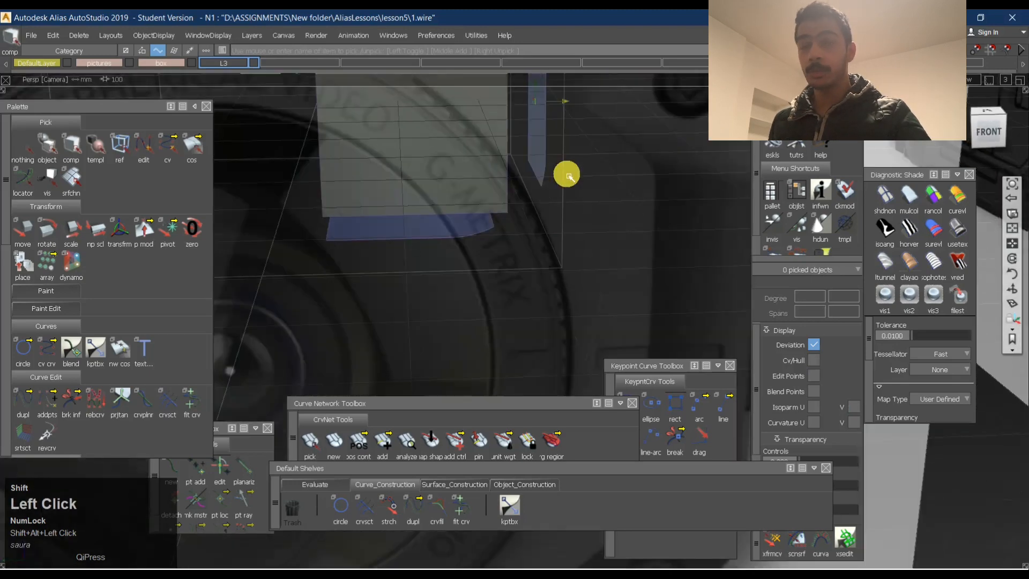
pyautogui.click(988, 129)
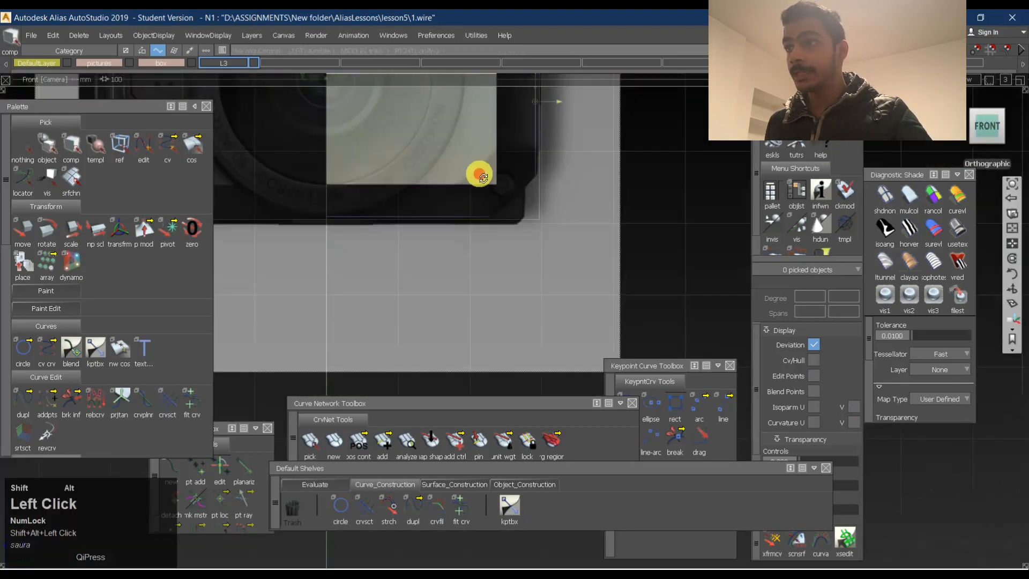
pyautogui.keyDown('alt'); pyautogui.keyDown('shift'); pyautogui.moveTo(477, 172); pyautogui.dragTo(608, 166, button='right'); pyautogui.keyUp('shift'); pyautogui.keyUp('alt')
pyautogui.keyDown('alt'); pyautogui.keyDown('shift'); pyautogui.moveTo(609, 165); pyautogui.dragTo(525, 197, button='middle'); pyautogui.keyUp('shift'); pyautogui.keyUp('alt')
pyautogui.keyDown('ctrl'); pyautogui.moveTo(524, 196); pyautogui.dragTo(503, 194); pyautogui.keyUp('ctrl')
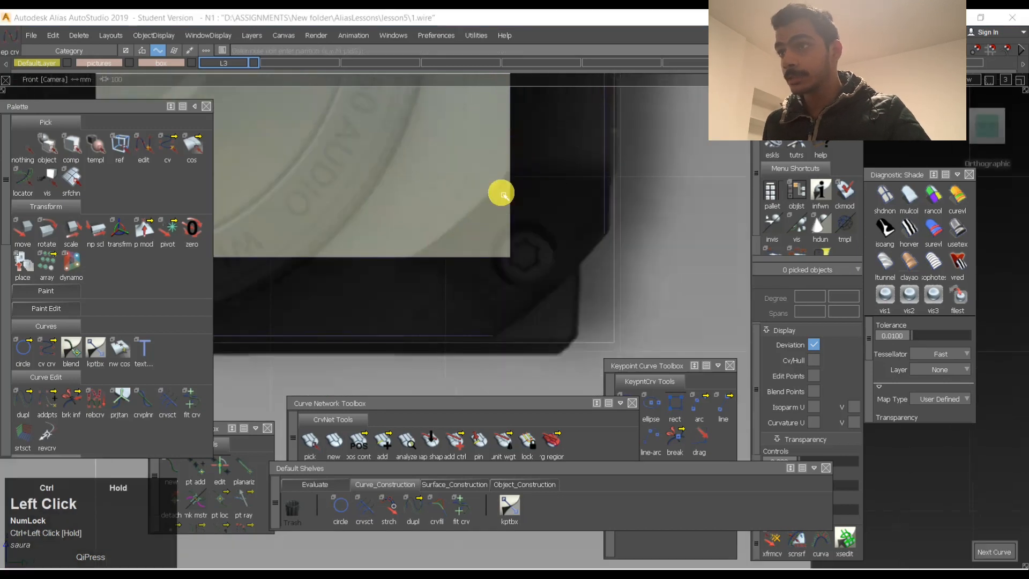
pyautogui.click(515, 183)
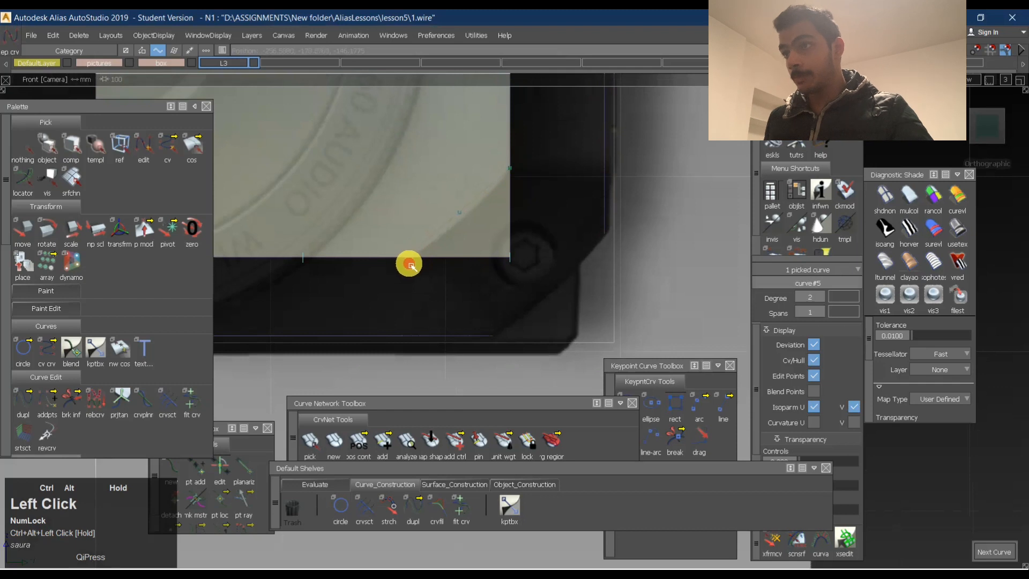
# Move the corner curve's middle CV outward and project the curve onto the front plane along the front view.
pyautogui.keyDown('ctrl'); pyautogui.keyDown('shift'); pyautogui.moveTo(448, 271); pyautogui.dragTo(441, 217); pyautogui.keyUp('shift'); pyautogui.keyUp('ctrl')
pyautogui.keyDown('ctrl'); pyautogui.keyDown('shift'); pyautogui.moveTo(443, 219); pyautogui.dragTo(467, 218); pyautogui.keyUp('shift'); pyautogui.keyUp('ctrl')
pyautogui.keyDown('shift'); pyautogui.click(460, 213); pyautogui.keyUp('shift')
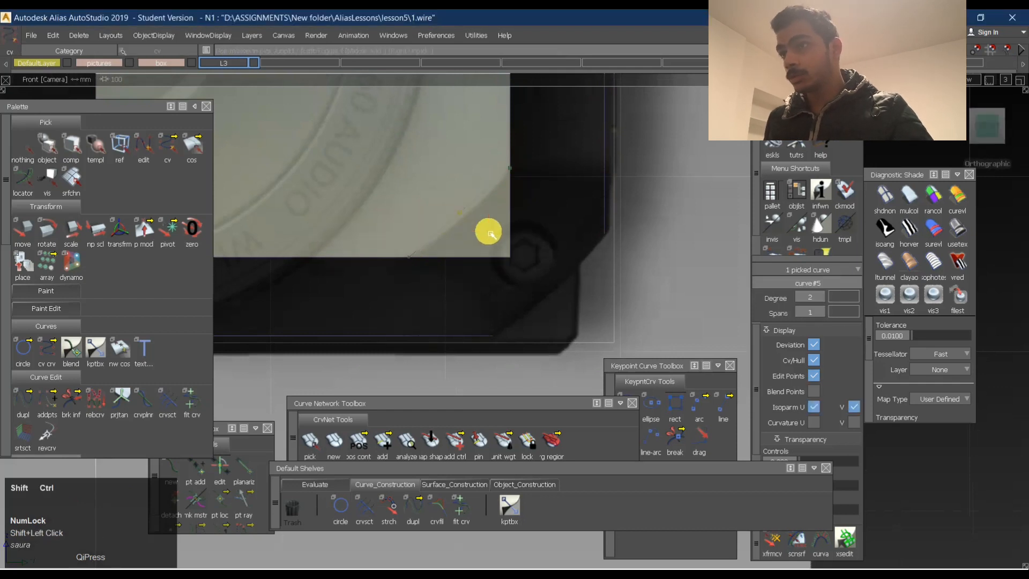
pyautogui.keyDown('ctrl'); pyautogui.keyDown('shift'); pyautogui.moveTo(487, 232); pyautogui.dragTo(486, 191, button='middle'); pyautogui.keyUp('shift'); pyautogui.keyUp('ctrl')
pyautogui.moveTo(499, 212); pyautogui.dragTo(501, 215)
pyautogui.keyDown('ctrl'); pyautogui.keyDown('shift'); pyautogui.moveTo(510, 183); pyautogui.dragTo(430, 191, button='right'); pyautogui.keyUp('shift'); pyautogui.keyUp('ctrl')
pyautogui.click(451, 194)
pyautogui.press('space')
# Trim the front plane's lower outer corner along the projected curve.
pyautogui.keyDown('ctrl'); pyautogui.keyDown('shift'); pyautogui.moveTo(540, 161); pyautogui.dragTo(533, 239, button='right'); pyautogui.keyUp('shift'); pyautogui.keyUp('ctrl')
pyautogui.keyDown('shift'); pyautogui.click(435, 198); pyautogui.keyUp('shift')
pyautogui.press('space')
pyautogui.moveTo(576, 184)
pyautogui.keyDown('alt'); pyautogui.keyDown('shift'); pyautogui.mouseDown()
pyautogui.moveTo(499, 211)
pyautogui.moveTo(491, 252)
pyautogui.mouseUp(); pyautogui.keyUp('shift'); pyautogui.keyUp('alt')
# Delete the remaining original corner curves on the top, front and side planes.
pyautogui.keyDown('ctrl'); pyautogui.keyDown('shift'); pyautogui.moveTo(492, 251); pyautogui.dragTo(492, 175); pyautogui.keyUp('shift'); pyautogui.keyUp('ctrl')
pyautogui.keyDown('shift'); pyautogui.moveTo(435, 211); pyautogui.dragTo(526, 234); pyautogui.keyUp('shift')
pyautogui.keyDown('alt'); pyautogui.keyDown('shift'); pyautogui.moveTo(547, 221); pyautogui.dragTo(539, 262, button='middle'); pyautogui.keyUp('shift'); pyautogui.keyUp('alt')
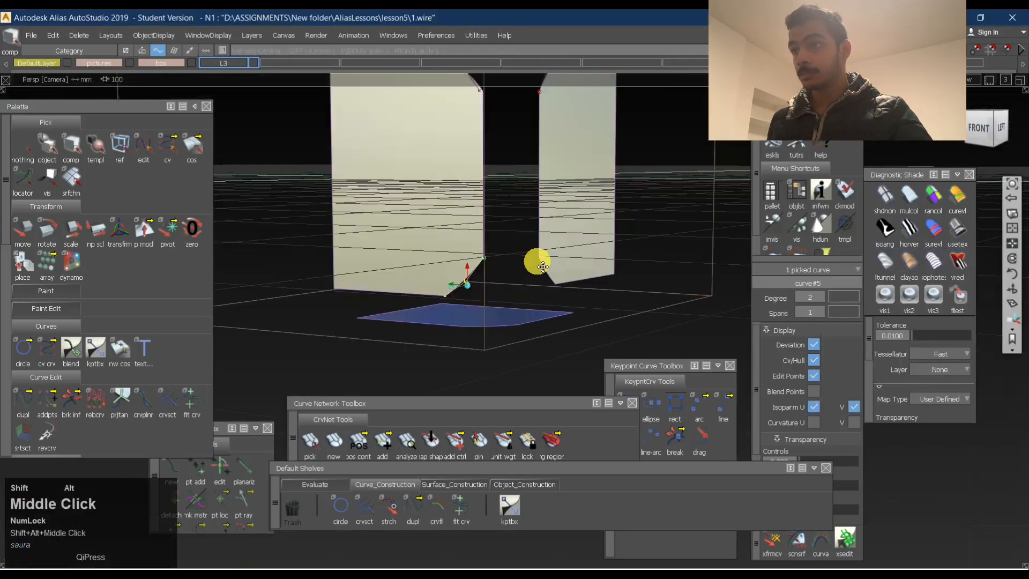
pyautogui.keyDown('alt'); pyautogui.keyDown('shift'); pyautogui.moveTo(540, 261); pyautogui.dragTo(550, 248, button='right'); pyautogui.keyUp('shift'); pyautogui.keyUp('alt')
pyautogui.keyDown('alt'); pyautogui.keyDown('shift'); pyautogui.moveTo(550, 249); pyautogui.dragTo(606, 265); pyautogui.keyUp('shift'); pyautogui.keyUp('alt')
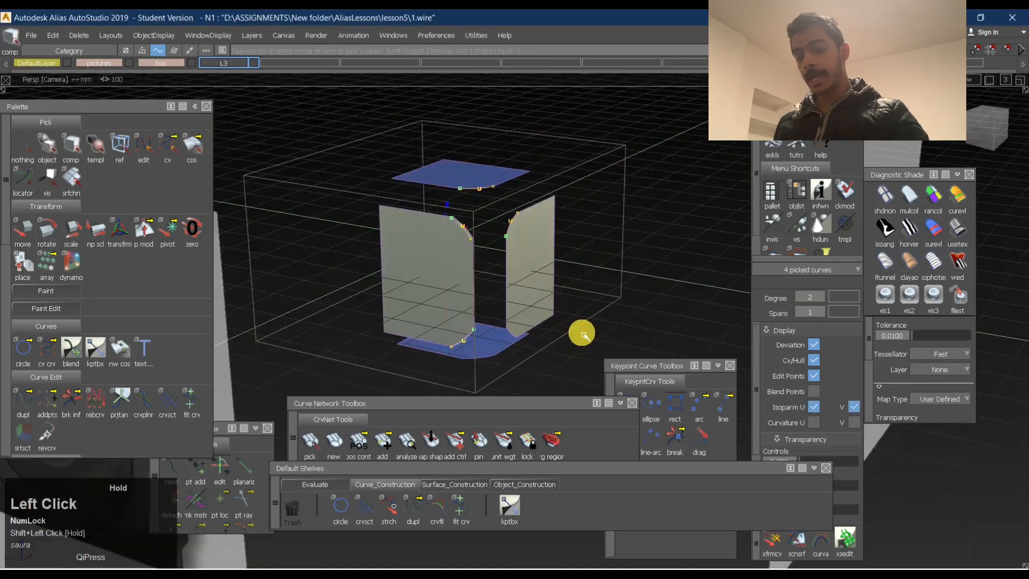
pyautogui.press('Return')
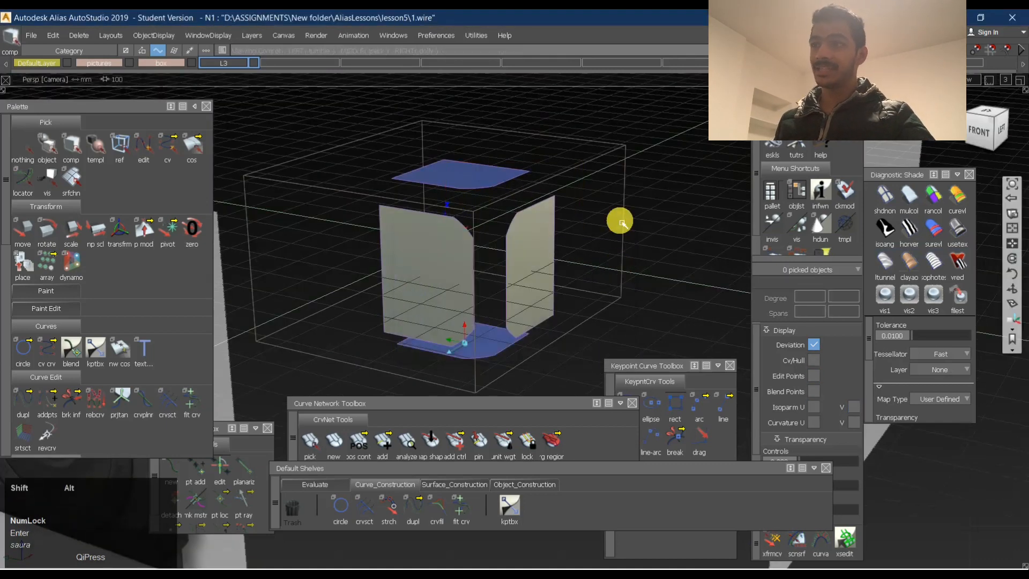
# Examine the trimmed planes against the top reference and in perspective to judge the gaps between them.
pyautogui.keyDown('alt'); pyautogui.keyDown('shift'); pyautogui.moveTo(619, 218); pyautogui.dragTo(929, 159); pyautogui.keyUp('shift'); pyautogui.keyUp('alt')
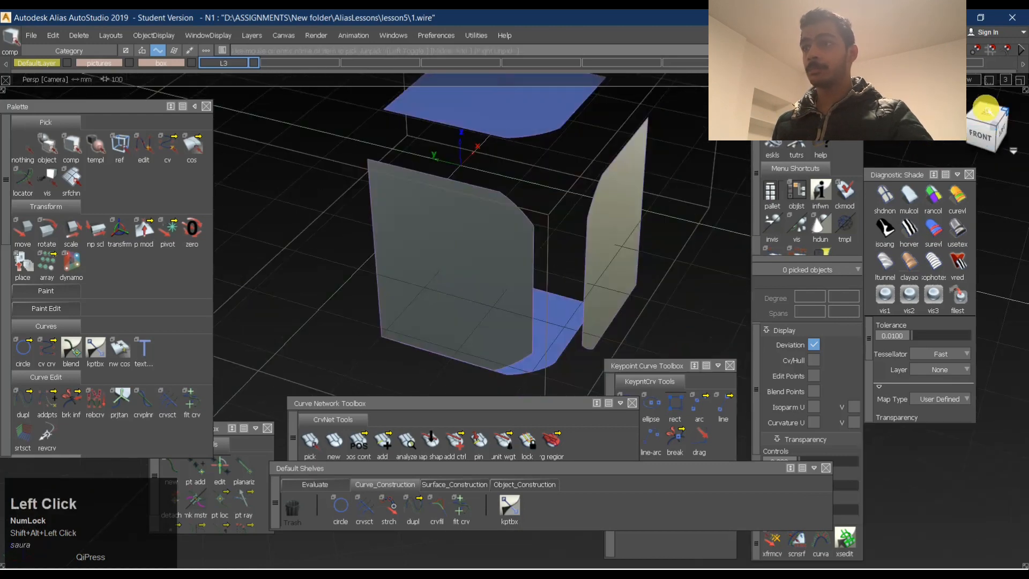
pyautogui.click(986, 110)
pyautogui.keyDown('alt'); pyautogui.keyDown('shift'); pyautogui.moveTo(684, 181); pyautogui.dragTo(606, 205, button='middle'); pyautogui.keyUp('shift'); pyautogui.keyUp('alt')
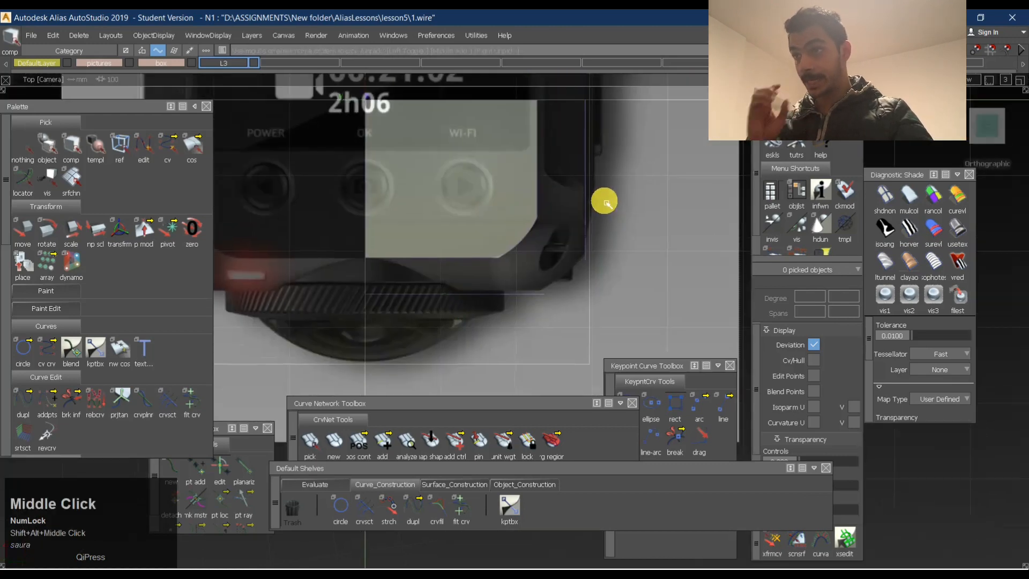
pyautogui.keyDown('alt'); pyautogui.keyDown('shift'); pyautogui.moveTo(585, 288); pyautogui.dragTo(492, 225); pyautogui.keyUp('shift'); pyautogui.keyUp('alt')
pyautogui.keyDown('ctrl'); pyautogui.keyDown('shift'); pyautogui.moveTo(492, 225); pyautogui.dragTo(539, 224, button='right'); pyautogui.keyUp('shift'); pyautogui.keyUp('ctrl')
pyautogui.keyDown('alt'); pyautogui.keyDown('shift'); pyautogui.moveTo(539, 224); pyautogui.dragTo(572, 207); pyautogui.keyUp('shift'); pyautogui.keyUp('alt')
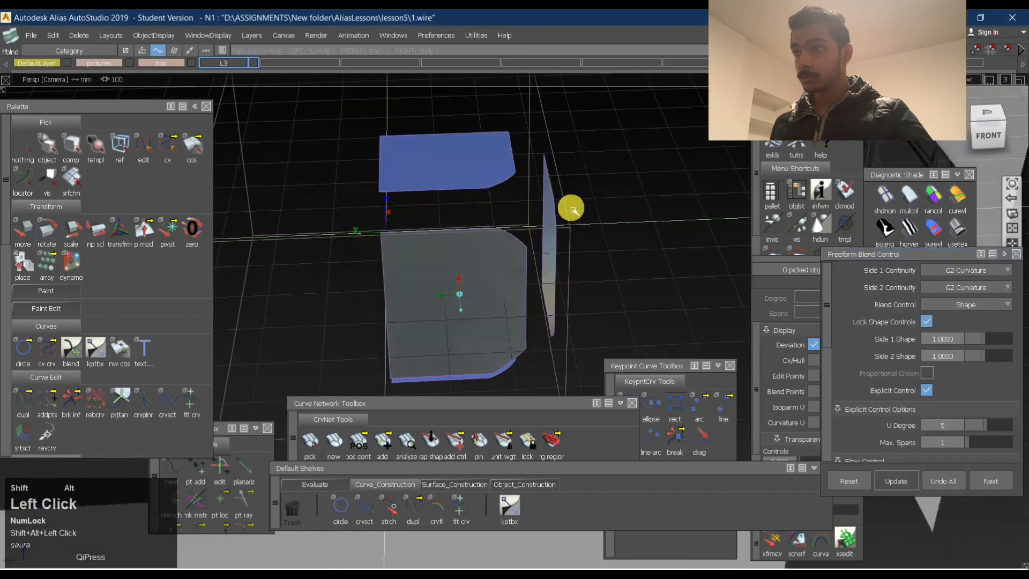
pyautogui.keyDown('ctrl'); pyautogui.keyDown('shift'); pyautogui.moveTo(459, 234); pyautogui.dragTo(470, 147); pyautogui.keyUp('shift'); pyautogui.keyUp('ctrl')
pyautogui.keyDown('alt'); pyautogui.keyDown('shift'); pyautogui.moveTo(470, 148); pyautogui.dragTo(402, 179); pyautogui.keyUp('shift'); pyautogui.keyUp('alt')
pyautogui.keyDown('alt'); pyautogui.keyDown('shift'); pyautogui.moveTo(402, 179); pyautogui.dragTo(535, 232, button='middle'); pyautogui.keyUp('shift'); pyautogui.keyUp('alt')
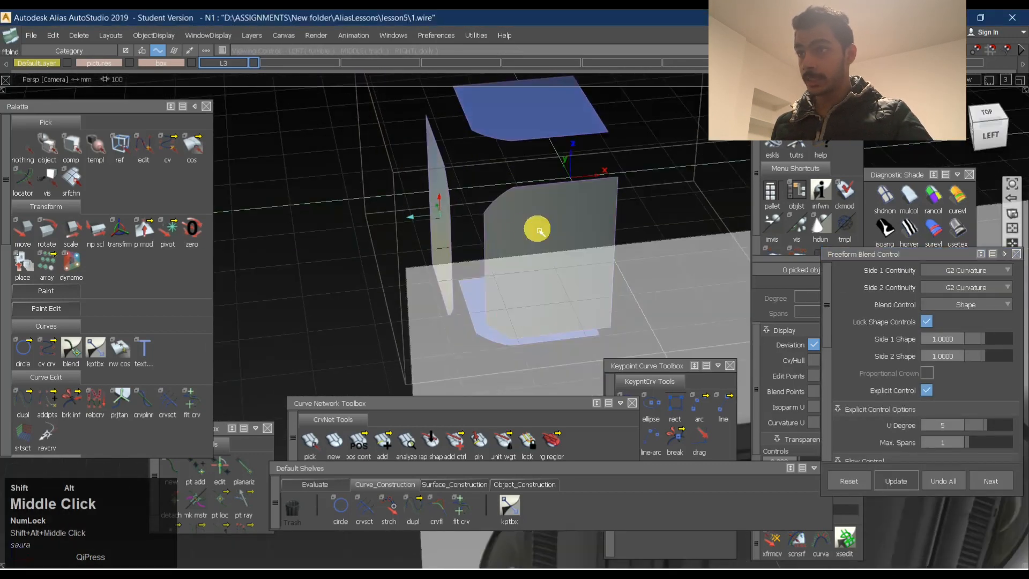
pyautogui.keyDown('alt'); pyautogui.keyDown('shift'); pyautogui.moveTo(535, 232); pyautogui.dragTo(520, 223, button='right'); pyautogui.keyUp('shift'); pyautogui.keyUp('alt')
pyautogui.keyDown('alt'); pyautogui.keyDown('shift'); pyautogui.moveTo(519, 223); pyautogui.dragTo(561, 257); pyautogui.keyUp('shift'); pyautogui.keyUp('alt')
# Compare the plane layout with the Garmin camera reference photo to study the transitions between the top, front and side faces.
pyautogui.keyDown('alt'); pyautogui.keyDown('shift'); pyautogui.moveTo(560, 257); pyautogui.dragTo(403, 560, button='right'); pyautogui.keyUp('shift'); pyautogui.keyUp('alt')
pyautogui.click(648, 568)
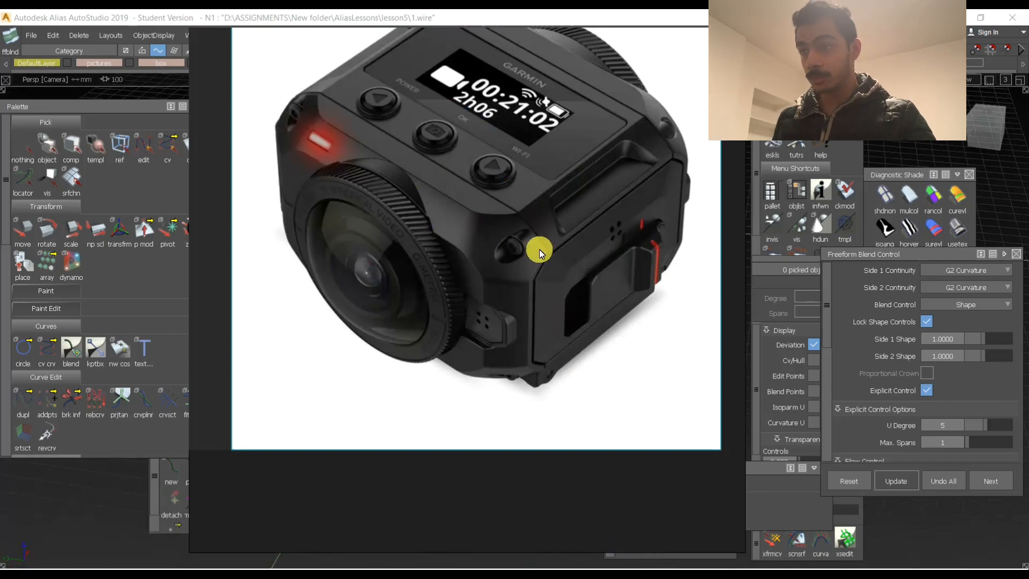
pyautogui.click(663, 568)
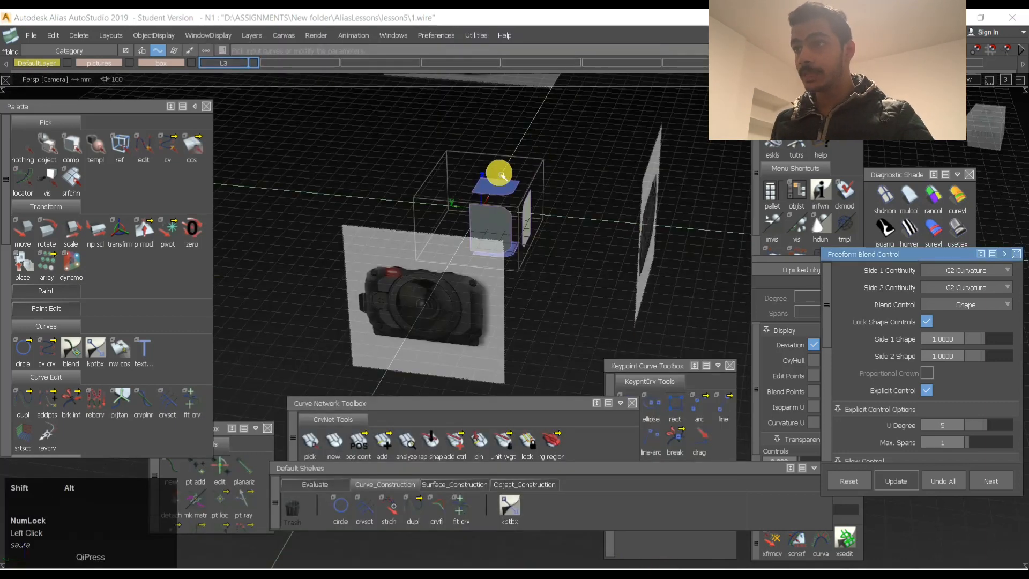
pyautogui.keyDown('alt'); pyautogui.keyDown('shift'); pyautogui.moveTo(503, 175); pyautogui.dragTo(530, 165, button='right'); pyautogui.keyUp('shift'); pyautogui.keyUp('alt')
pyautogui.keyDown('alt'); pyautogui.keyDown('shift'); pyautogui.moveTo(531, 165); pyautogui.dragTo(470, 220); pyautogui.keyUp('shift'); pyautogui.keyUp('alt')
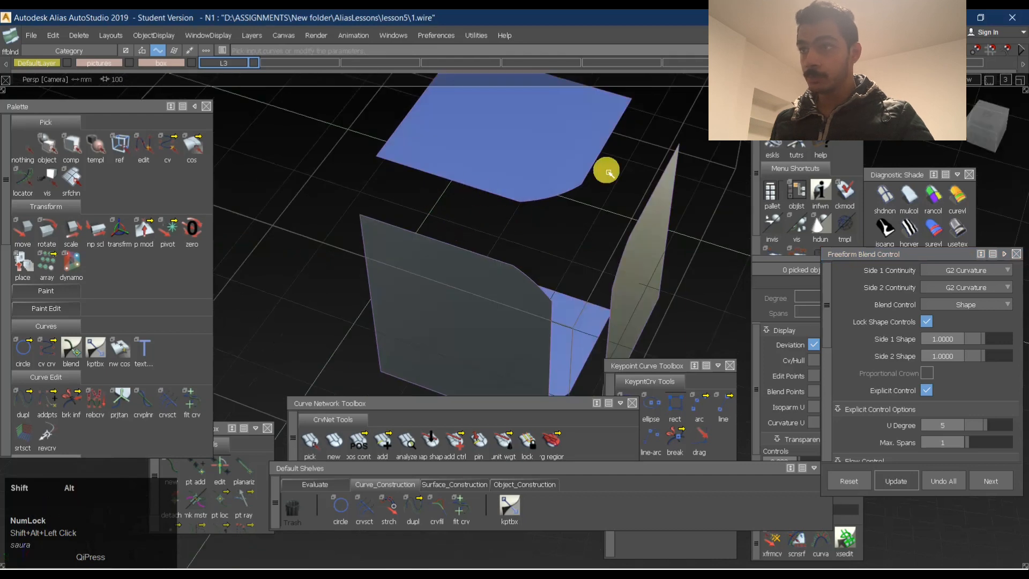
pyautogui.keyDown('alt'); pyautogui.keyDown('shift'); pyautogui.moveTo(634, 198); pyautogui.dragTo(620, 234, button='middle'); pyautogui.keyUp('shift'); pyautogui.keyUp('alt')
pyautogui.keyDown('alt'); pyautogui.keyDown('shift'); pyautogui.moveTo(621, 235); pyautogui.dragTo(588, 150); pyautogui.keyUp('shift'); pyautogui.keyUp('alt')
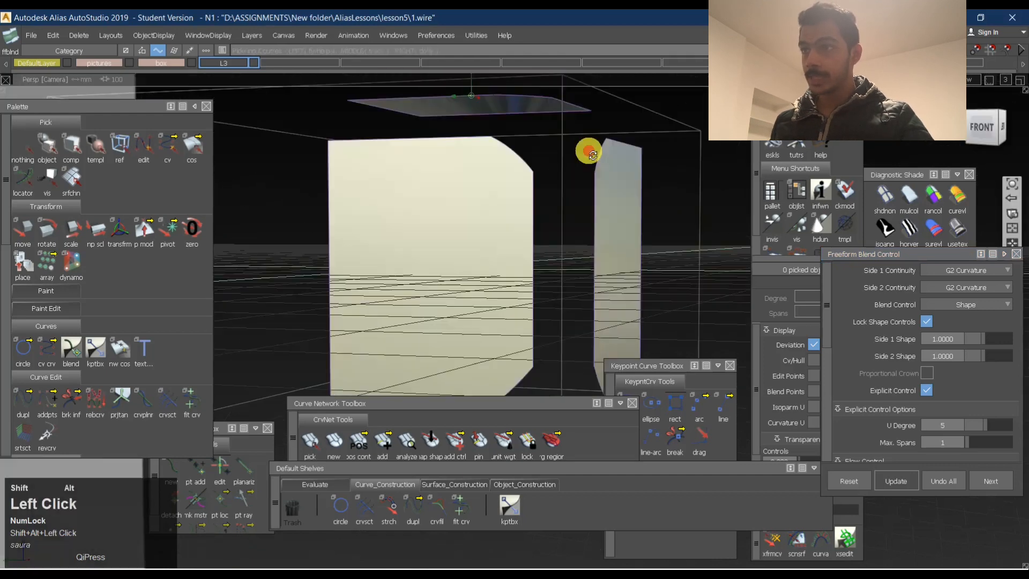
pyautogui.keyDown('alt'); pyautogui.keyDown('shift'); pyautogui.moveTo(588, 150); pyautogui.dragTo(585, 160, button='right'); pyautogui.keyUp('shift'); pyautogui.keyUp('alt')
pyautogui.keyDown('alt'); pyautogui.keyDown('shift'); pyautogui.moveTo(588, 162); pyautogui.dragTo(547, 274); pyautogui.keyUp('shift'); pyautogui.keyUp('alt')
pyautogui.keyDown('alt'); pyautogui.keyDown('shift'); pyautogui.moveTo(552, 214); pyautogui.dragTo(538, 252); pyautogui.keyUp('shift'); pyautogui.keyUp('alt')
pyautogui.keyDown('alt'); pyautogui.keyDown('shift'); pyautogui.moveTo(538, 252); pyautogui.dragTo(531, 212, button='middle'); pyautogui.keyUp('shift'); pyautogui.keyUp('alt')
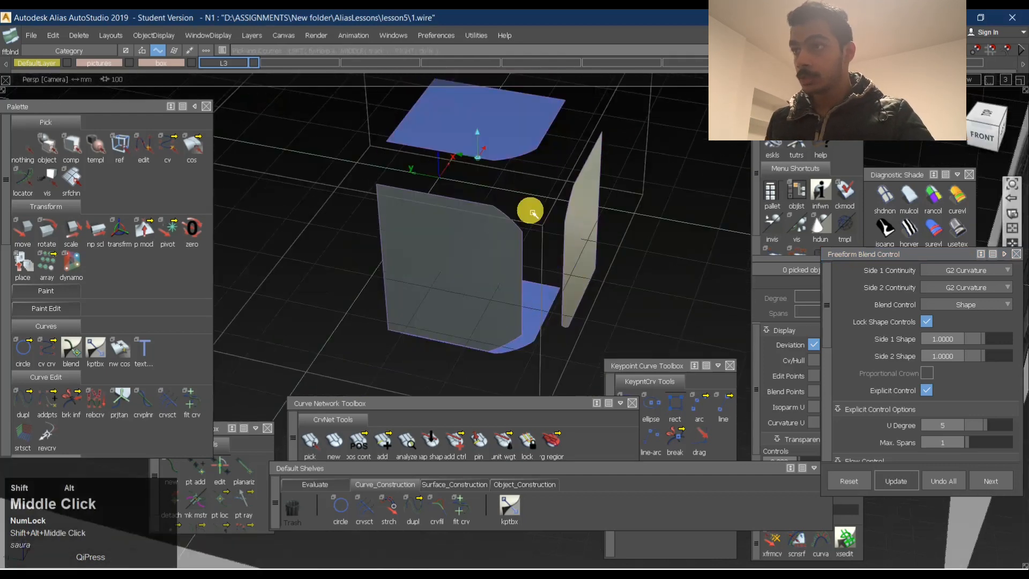
# Create a skin surface between the top plane's front edge and the front plane's upper edge.
pyautogui.keyDown('ctrl'); pyautogui.keyDown('shift'); pyautogui.moveTo(441, 188); pyautogui.dragTo(448, 218, button='right'); pyautogui.keyUp('shift'); pyautogui.keyUp('ctrl')
pyautogui.keyDown('alt'); pyautogui.keyDown('shift'); pyautogui.moveTo(477, 179); pyautogui.dragTo(454, 166); pyautogui.keyUp('shift'); pyautogui.keyUp('alt')
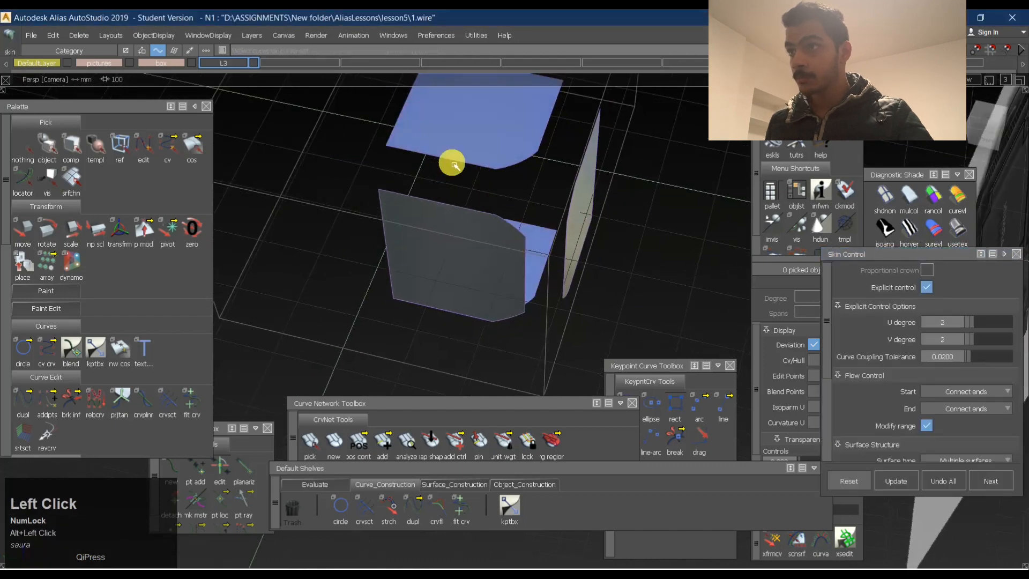
pyautogui.click(455, 207)
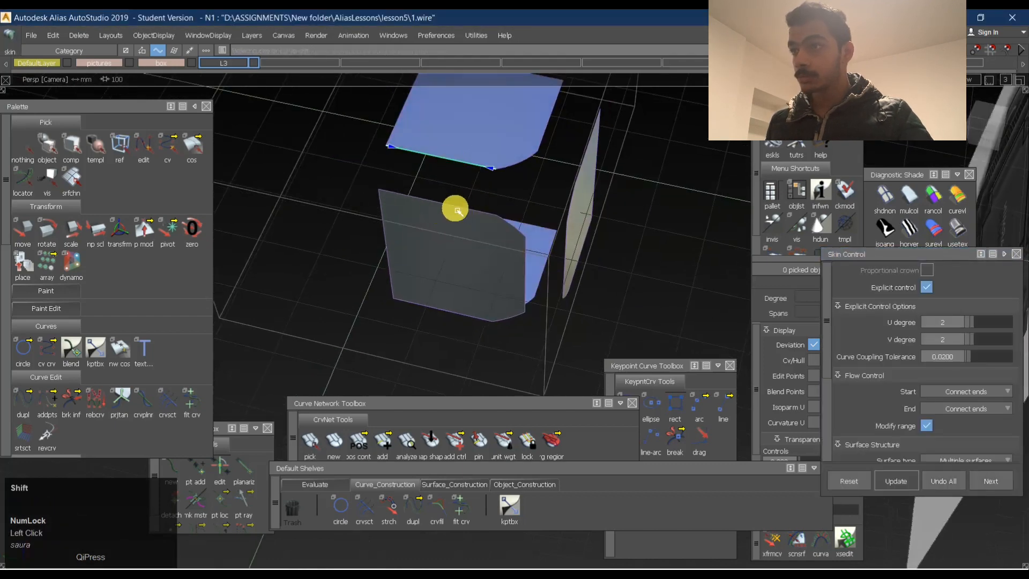
pyautogui.click(451, 208)
pyautogui.keyDown('alt'); pyautogui.keyDown('shift'); pyautogui.moveTo(555, 214); pyautogui.dragTo(499, 190); pyautogui.keyUp('shift'); pyautogui.keyUp('alt')
pyautogui.click(457, 172)
pyautogui.keyDown('alt'); pyautogui.keyDown('shift'); pyautogui.moveTo(499, 190); pyautogui.dragTo(473, 221, button='middle'); pyautogui.keyUp('shift'); pyautogui.keyUp('alt')
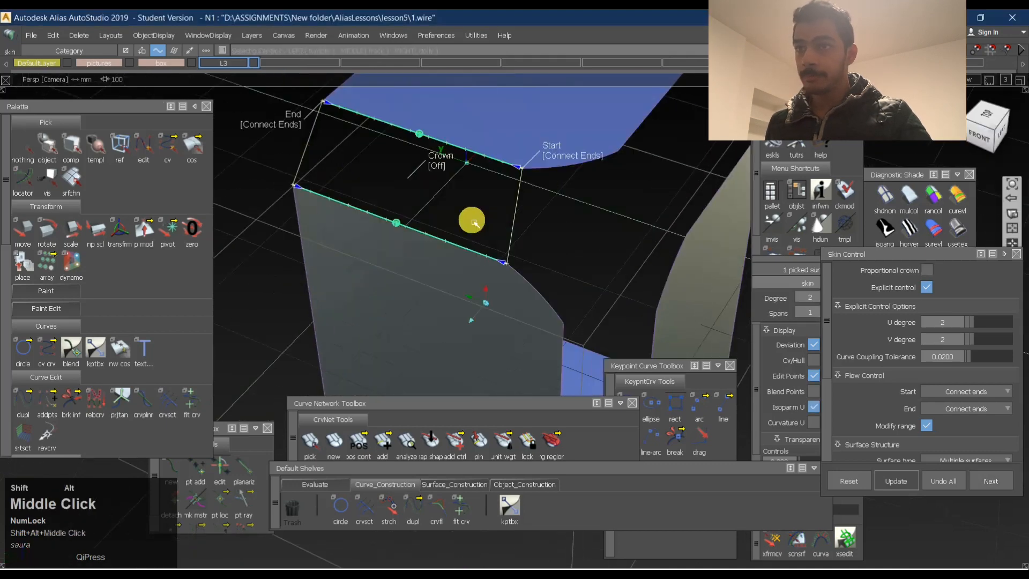
pyautogui.keyDown('alt'); pyautogui.keyDown('shift'); pyautogui.moveTo(473, 220); pyautogui.dragTo(509, 236); pyautogui.keyUp('shift'); pyautogui.keyUp('alt')
# Turn on the skin's proportional crown and bow it outward to 0.05, matched to the reference in the left view.
pyautogui.moveTo(975, 321); pyautogui.dragTo(971, 322)
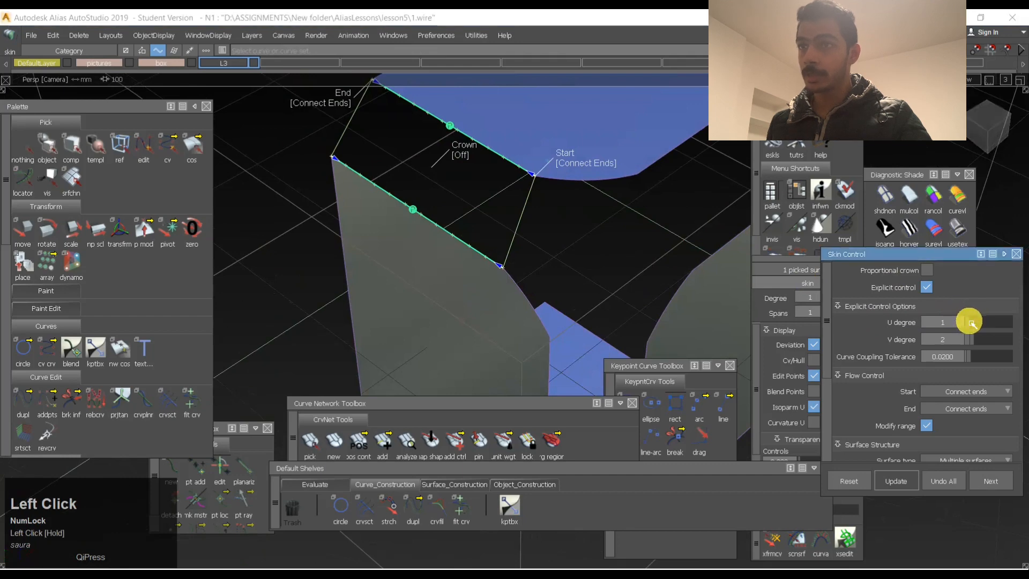
pyautogui.keyDown('alt'); pyautogui.keyDown('shift'); pyautogui.moveTo(542, 190); pyautogui.dragTo(463, 124); pyautogui.keyUp('shift'); pyautogui.keyUp('alt')
pyautogui.click(506, 158)
pyautogui.click(989, 130)
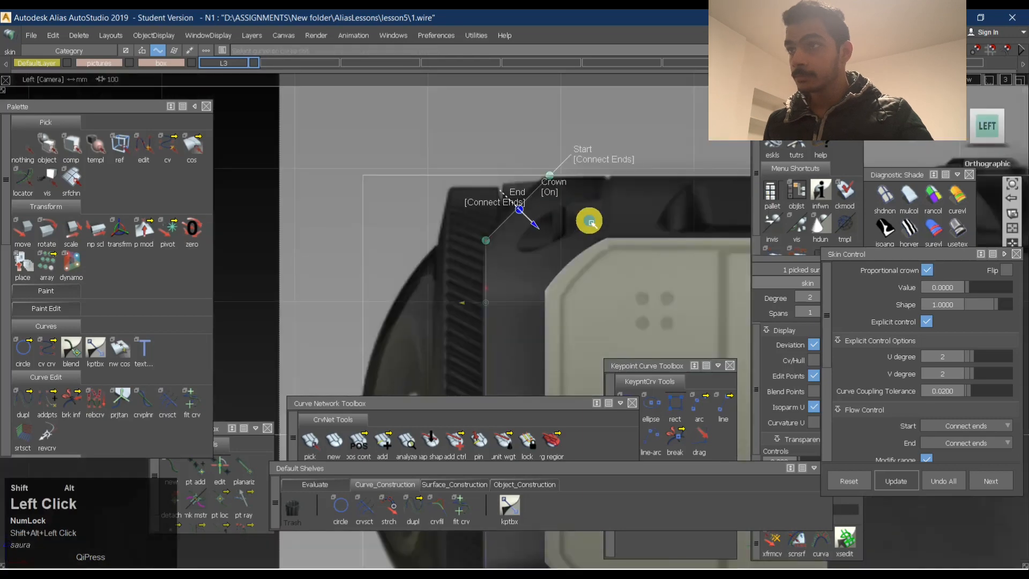
pyautogui.keyDown('alt'); pyautogui.keyDown('shift'); pyautogui.moveTo(590, 220); pyautogui.dragTo(634, 196, button='right'); pyautogui.keyUp('shift'); pyautogui.keyUp('alt')
pyautogui.keyDown('alt'); pyautogui.keyDown('shift'); pyautogui.moveTo(562, 81); pyautogui.dragTo(495, 284, button='middle'); pyautogui.keyUp('shift'); pyautogui.keyUp('alt')
pyautogui.moveTo(540, 214); pyautogui.dragTo(523, 196)
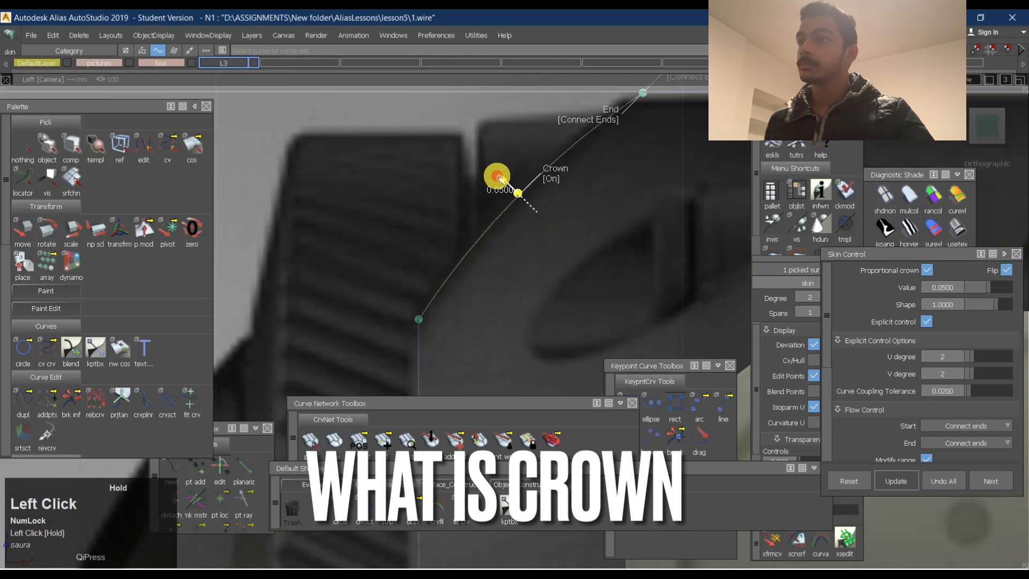
# Inspect the crowned skin surface from several angles with surface evaluation shading.
pyautogui.keyDown('ctrl'); pyautogui.keyDown('shift'); pyautogui.moveTo(536, 256); pyautogui.dragTo(542, 107); pyautogui.keyUp('shift'); pyautogui.keyUp('ctrl')
pyautogui.keyDown('alt'); pyautogui.keyDown('shift'); pyautogui.moveTo(592, 105); pyautogui.dragTo(487, 205, button='right'); pyautogui.keyUp('shift'); pyautogui.keyUp('alt')
pyautogui.keyDown('alt'); pyautogui.keyDown('shift'); pyautogui.moveTo(487, 205); pyautogui.dragTo(528, 251); pyautogui.keyUp('shift'); pyautogui.keyUp('alt')
pyautogui.keyDown('alt'); pyautogui.keyDown('shift'); pyautogui.moveTo(528, 252); pyautogui.dragTo(485, 258, button='right'); pyautogui.keyUp('shift'); pyautogui.keyUp('alt')
pyautogui.keyDown('shift'); pyautogui.click(884, 226); pyautogui.keyUp('shift')
pyautogui.click(963, 232)
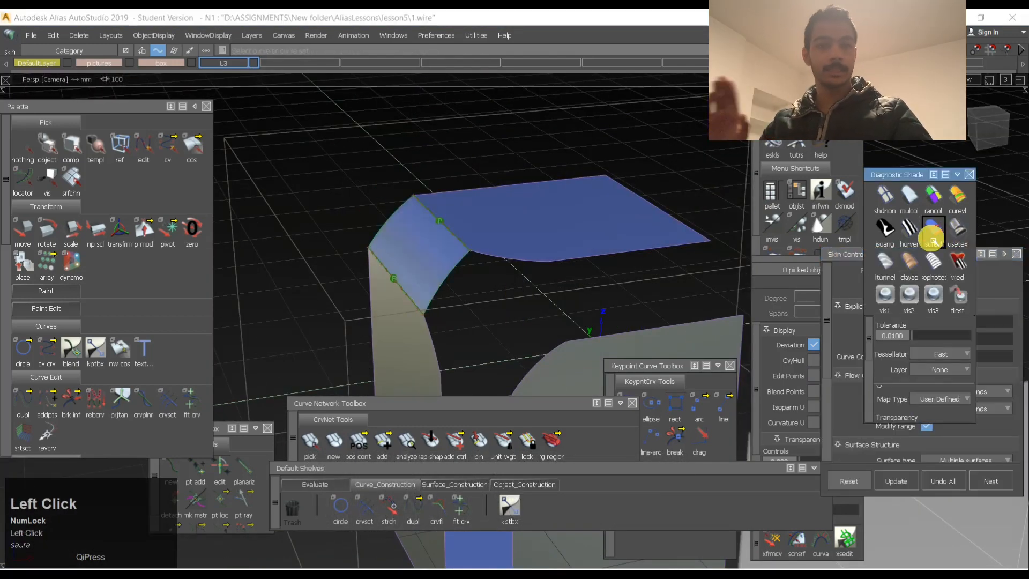
pyautogui.keyDown('ctrl'); pyautogui.keyDown('shift'); pyautogui.moveTo(478, 252); pyautogui.dragTo(597, 331); pyautogui.keyUp('shift'); pyautogui.keyUp('ctrl')
pyautogui.keyDown('shift'); pyautogui.click(393, 252); pyautogui.keyUp('shift')
pyautogui.keyDown('alt'); pyautogui.keyDown('shift'); pyautogui.moveTo(429, 294); pyautogui.dragTo(521, 321); pyautogui.keyUp('shift'); pyautogui.keyUp('alt')
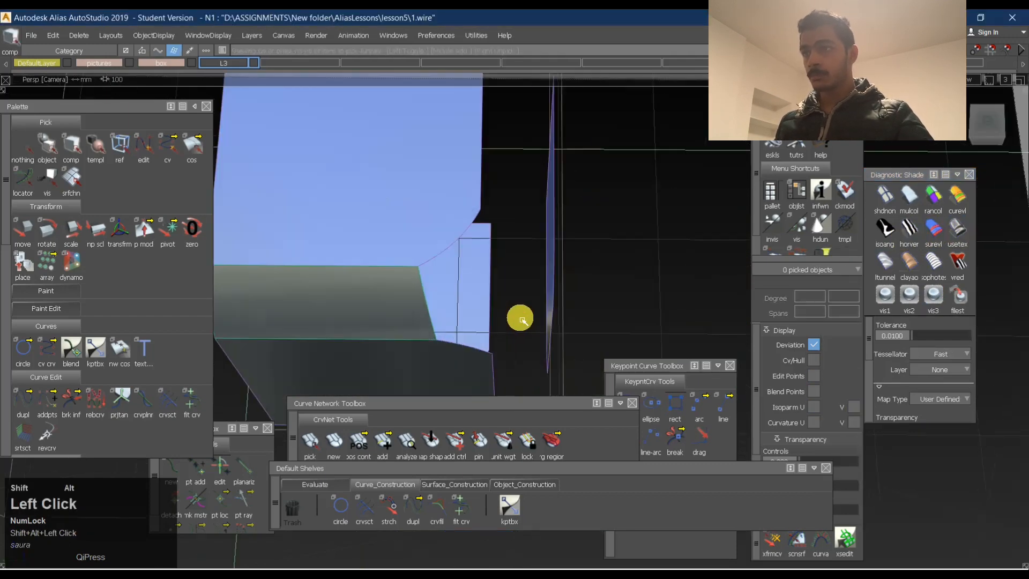
pyautogui.keyDown('alt'); pyautogui.keyDown('shift'); pyautogui.moveTo(572, 248); pyautogui.dragTo(496, 252); pyautogui.keyUp('shift'); pyautogui.keyUp('alt')
pyautogui.keyDown('alt'); pyautogui.keyDown('shift'); pyautogui.moveTo(495, 252); pyautogui.dragTo(482, 257, button='right'); pyautogui.keyUp('shift'); pyautogui.keyUp('alt')
pyautogui.keyDown('alt'); pyautogui.keyDown('shift'); pyautogui.moveTo(506, 280); pyautogui.dragTo(387, 236); pyautogui.keyUp('shift'); pyautogui.keyUp('alt')
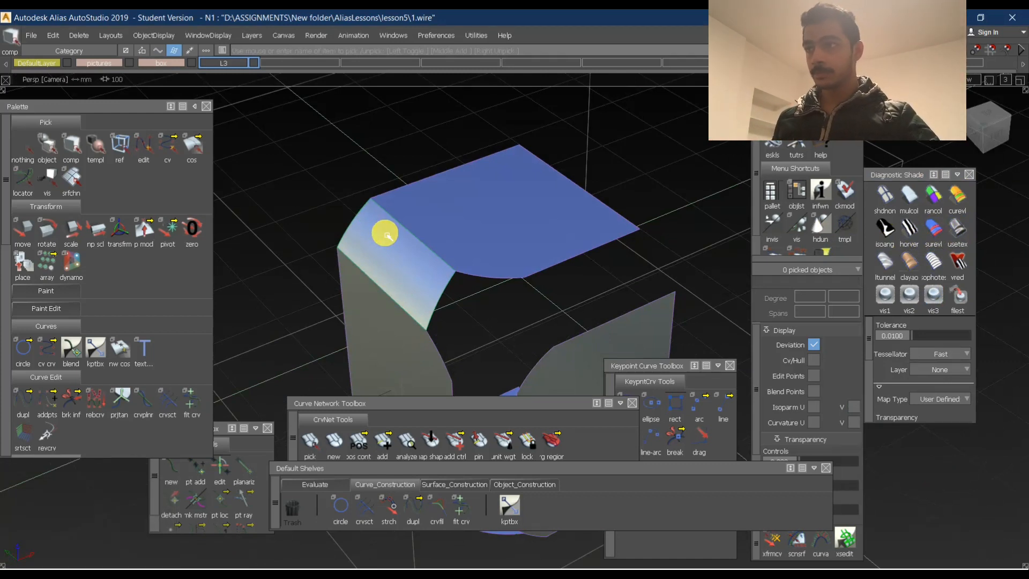
# Check the skin's flow into the top and front planes with horizontal stripe shading, and restore the surface evaluation shading.
pyautogui.click(910, 228)
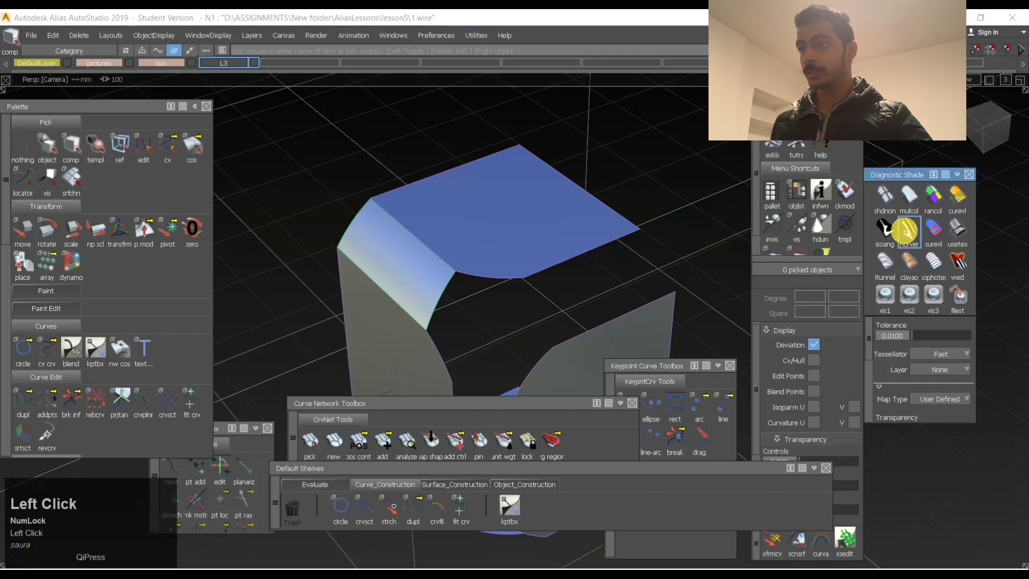
pyautogui.moveTo(622, 252)
pyautogui.keyDown('alt'); pyautogui.keyDown('shift'); pyautogui.mouseDown()
pyautogui.moveTo(601, 267)
pyautogui.moveTo(751, 258)
pyautogui.moveTo(558, 294)
pyautogui.moveTo(346, 237)
pyautogui.moveTo(465, 211)
pyautogui.mouseUp(); pyautogui.keyUp('shift'); pyautogui.keyUp('alt')
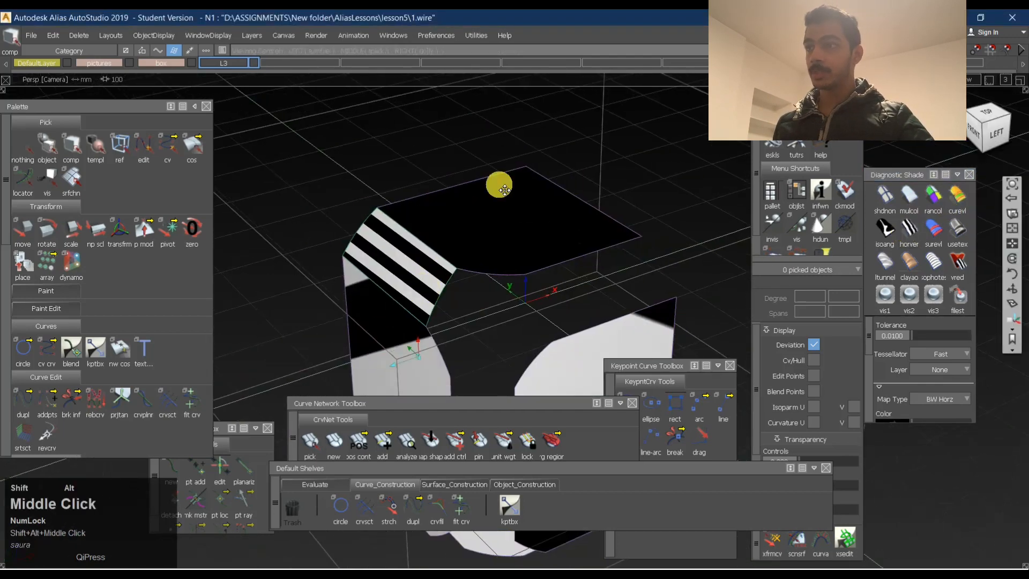
pyautogui.keyDown('alt'); pyautogui.keyDown('shift'); pyautogui.moveTo(496, 179); pyautogui.dragTo(439, 274, button='middle'); pyautogui.keyUp('shift'); pyautogui.keyUp('alt')
pyautogui.moveTo(439, 273)
pyautogui.keyDown('alt'); pyautogui.keyDown('shift'); pyautogui.mouseDown()
pyautogui.moveTo(682, 248)
pyautogui.moveTo(478, 177)
pyautogui.mouseUp(); pyautogui.keyUp('shift'); pyautogui.keyUp('alt')
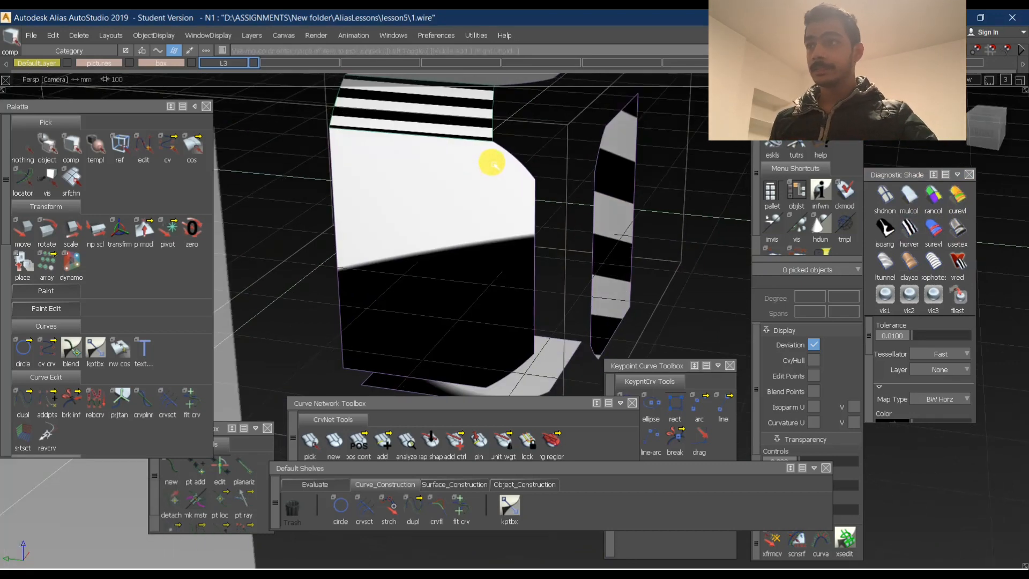
pyautogui.keyDown('alt'); pyautogui.keyDown('shift'); pyautogui.moveTo(473, 87); pyautogui.dragTo(472, 130, button='right'); pyautogui.keyUp('shift'); pyautogui.keyUp('alt')
pyautogui.keyDown('alt'); pyautogui.keyDown('shift'); pyautogui.moveTo(471, 131); pyautogui.dragTo(374, 126); pyautogui.keyUp('shift'); pyautogui.keyUp('alt')
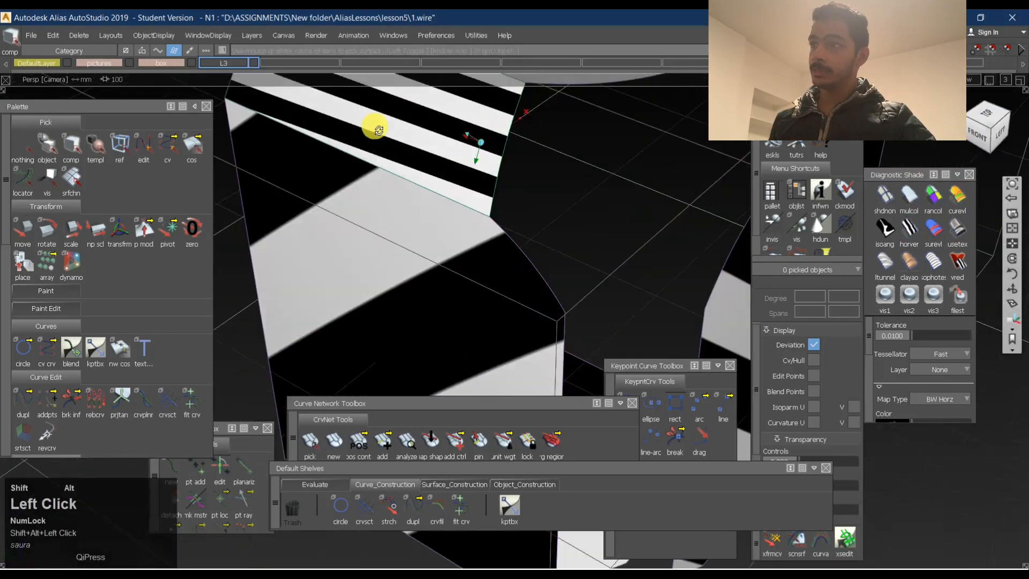
pyautogui.keyDown('alt'); pyautogui.keyDown('shift'); pyautogui.moveTo(374, 127); pyautogui.dragTo(402, 154, button='middle'); pyautogui.keyUp('shift'); pyautogui.keyUp('alt')
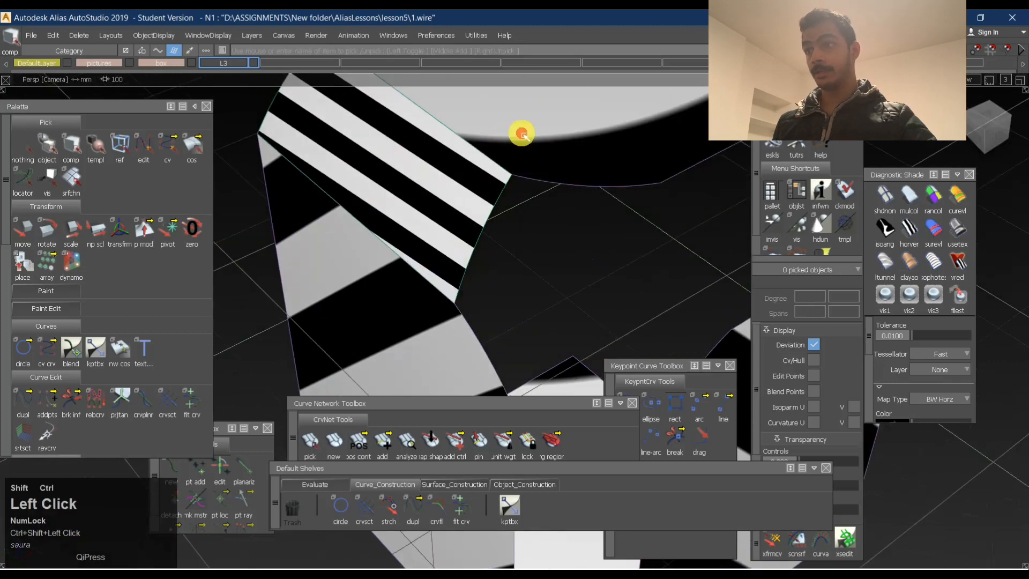
pyautogui.keyDown('alt'); pyautogui.keyDown('shift'); pyautogui.moveTo(634, 188); pyautogui.dragTo(564, 201, button='middle'); pyautogui.keyUp('shift'); pyautogui.keyUp('alt')
pyautogui.click(953, 232)
pyautogui.keyDown('alt'); pyautogui.keyDown('shift'); pyautogui.moveTo(660, 228); pyautogui.dragTo(637, 228, button='right'); pyautogui.keyUp('shift'); pyautogui.keyUp('alt')
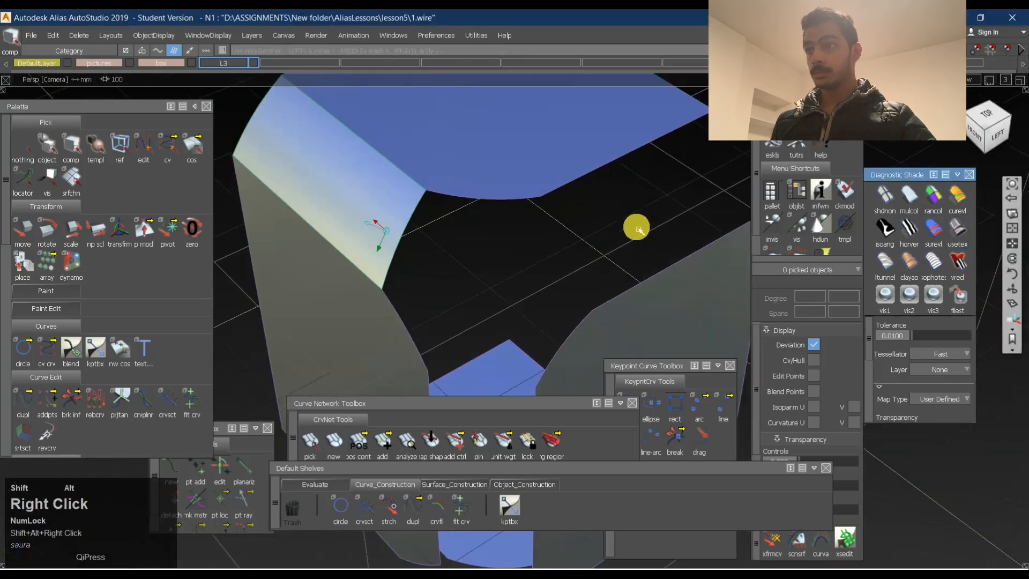
# Skin between the top plane's side edge and the side plane's upper edge with a 0.05 proportional crown, toggling its flip to bow outward.
pyautogui.keyDown('alt'); pyautogui.keyDown('shift'); pyautogui.moveTo(637, 227); pyautogui.dragTo(515, 225); pyautogui.keyUp('shift'); pyautogui.keyUp('alt')
pyautogui.keyDown('alt'); pyautogui.keyDown('shift'); pyautogui.moveTo(568, 220); pyautogui.dragTo(501, 179, button='middle'); pyautogui.keyUp('shift'); pyautogui.keyUp('alt')
pyautogui.keyDown('ctrl'); pyautogui.keyDown('shift'); pyautogui.moveTo(501, 179); pyautogui.dragTo(502, 209, button='right'); pyautogui.keyUp('shift'); pyautogui.keyUp('ctrl')
pyautogui.click(528, 202)
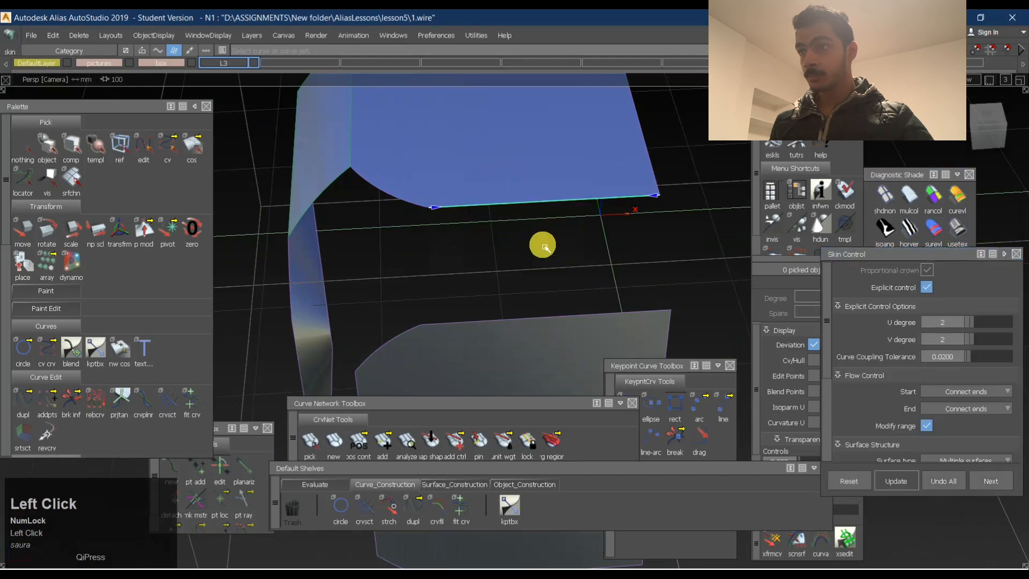
pyautogui.click(530, 318)
pyautogui.keyDown('alt'); pyautogui.keyDown('shift'); pyautogui.moveTo(453, 322); pyautogui.dragTo(662, 214); pyautogui.keyUp('shift'); pyautogui.keyUp('alt')
pyautogui.click(1007, 270)
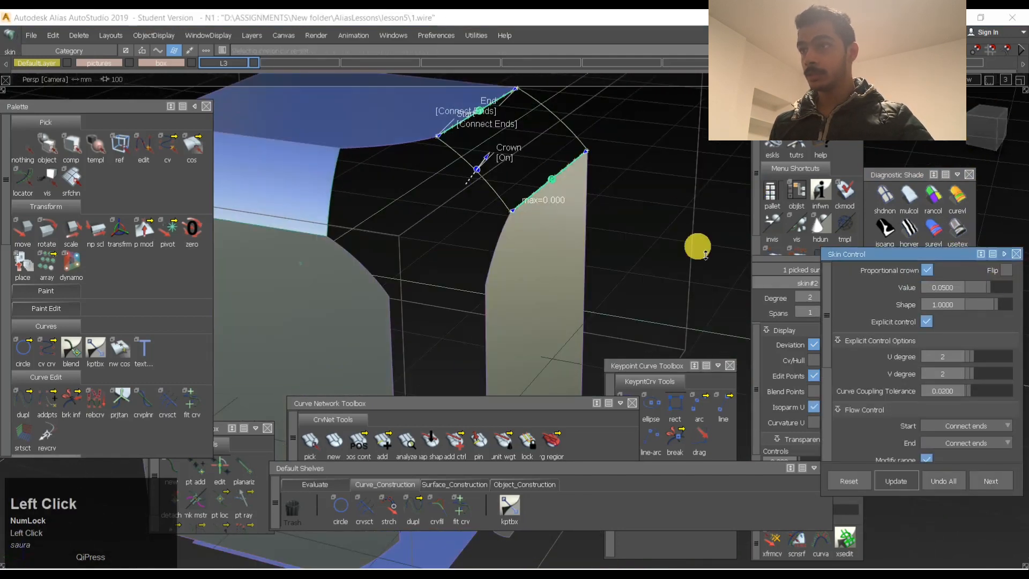
# Skin between the front plane's vertical edge and the side plane's facing edge, and reapply the diagnostic shading across the model.
pyautogui.keyDown('ctrl'); pyautogui.keyDown('shift'); pyautogui.moveTo(546, 122); pyautogui.dragTo(546, 122); pyautogui.keyUp('shift'); pyautogui.keyUp('ctrl')
pyautogui.keyDown('alt'); pyautogui.keyDown('shift'); pyautogui.moveTo(590, 203); pyautogui.dragTo(536, 216); pyautogui.keyUp('shift'); pyautogui.keyUp('alt')
pyautogui.keyDown('ctrl'); pyautogui.keyDown('shift'); pyautogui.moveTo(572, 237); pyautogui.dragTo(402, 128, button='middle'); pyautogui.keyUp('shift'); pyautogui.keyUp('ctrl')
pyautogui.keyDown('ctrl'); pyautogui.keyDown('shift'); pyautogui.moveTo(436, 252); pyautogui.dragTo(450, 156); pyautogui.keyUp('shift'); pyautogui.keyUp('ctrl')
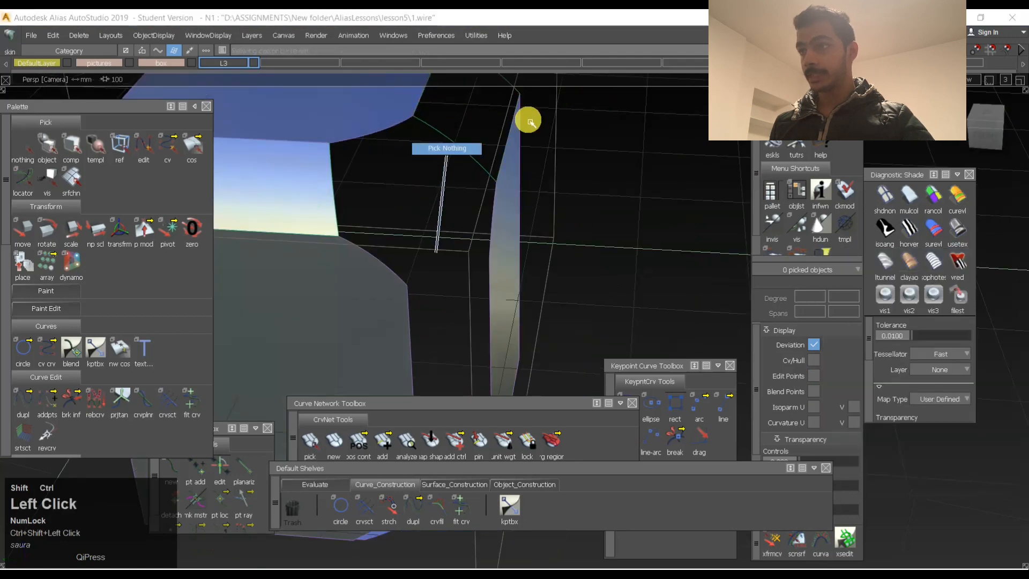
pyautogui.keyDown('alt'); pyautogui.keyDown('shift'); pyautogui.moveTo(530, 122); pyautogui.dragTo(361, 282, button='right'); pyautogui.keyUp('shift'); pyautogui.keyUp('alt')
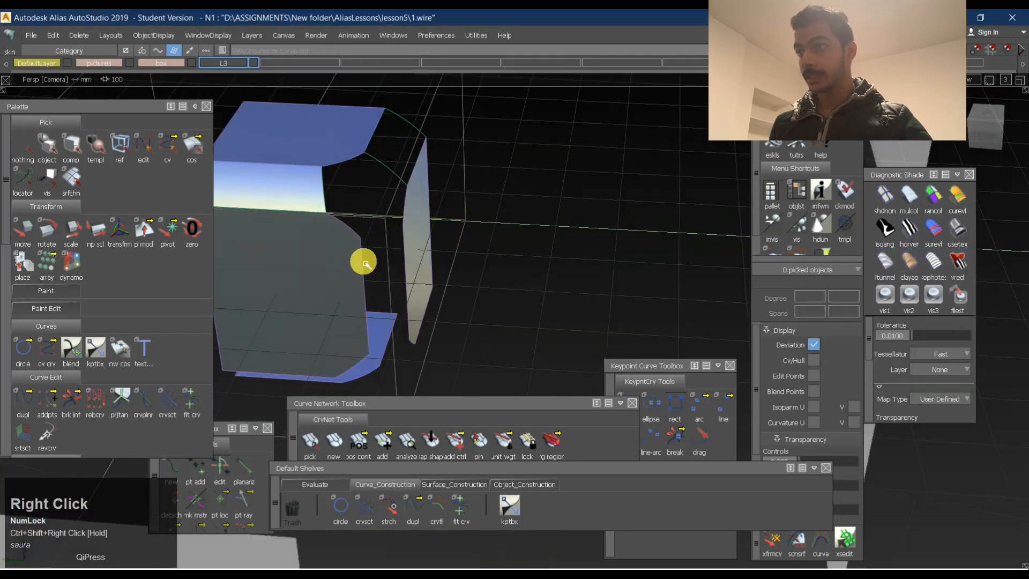
pyautogui.keyDown('shift'); pyautogui.click(407, 246); pyautogui.keyUp('shift')
pyautogui.moveTo(434, 243)
pyautogui.keyDown('alt'); pyautogui.keyDown('shift'); pyautogui.mouseDown()
pyautogui.moveTo(464, 248)
pyautogui.moveTo(418, 352)
pyautogui.moveTo(424, 227)
pyautogui.mouseUp(); pyautogui.keyUp('shift'); pyautogui.keyUp('alt')
pyautogui.click(951, 231)
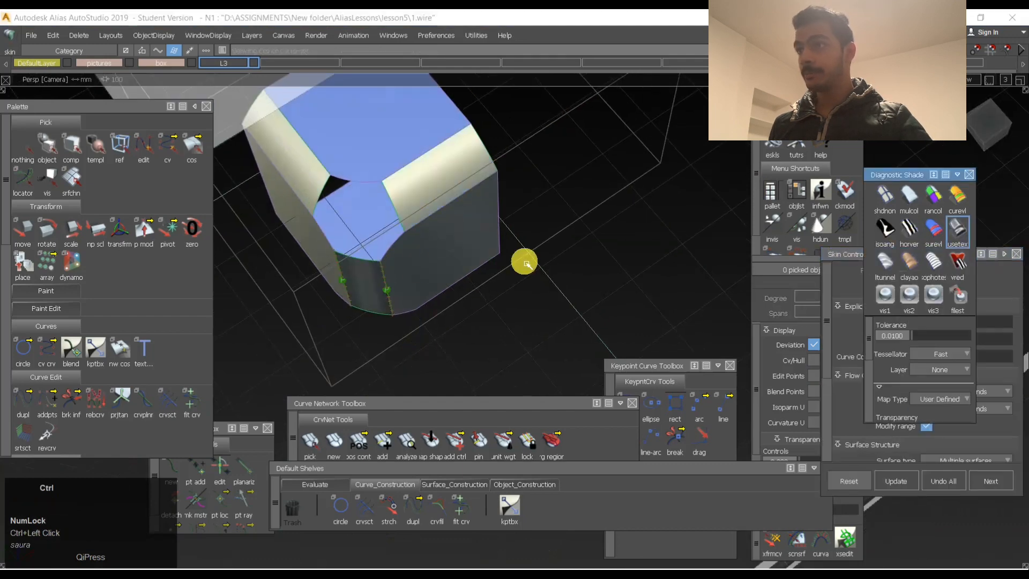
pyautogui.moveTo(528, 264)
pyautogui.keyDown('alt'); pyautogui.keyDown('shift'); pyautogui.mouseDown()
pyautogui.moveTo(463, 177)
pyautogui.moveTo(506, 237)
pyautogui.mouseUp(); pyautogui.keyUp('shift'); pyautogui.keyUp('alt')
pyautogui.moveTo(443, 287)
pyautogui.keyDown('ctrl'); pyautogui.keyDown('shift'); pyautogui.mouseDown()
pyautogui.moveTo(429, 225)
pyautogui.moveTo(456, 142)
pyautogui.mouseUp(); pyautogui.keyUp('shift'); pyautogui.keyUp('ctrl')
# Inspect the three skinned edges of the half body from several angles.
pyautogui.keyDown('alt'); pyautogui.keyDown('shift'); pyautogui.moveTo(457, 141); pyautogui.dragTo(386, 203, button='right'); pyautogui.keyUp('shift'); pyautogui.keyUp('alt')
pyautogui.keyDown('alt'); pyautogui.keyDown('shift'); pyautogui.moveTo(605, 140); pyautogui.dragTo(414, 246); pyautogui.keyUp('shift'); pyautogui.keyUp('alt')
pyautogui.keyDown('alt'); pyautogui.keyDown('shift'); pyautogui.moveTo(332, 233); pyautogui.dragTo(409, 154); pyautogui.keyUp('shift'); pyautogui.keyUp('alt')
pyautogui.keyDown('alt'); pyautogui.keyDown('shift'); pyautogui.moveTo(457, 174); pyautogui.dragTo(273, 185, button='right'); pyautogui.keyUp('shift'); pyautogui.keyUp('alt')
pyautogui.keyDown('alt'); pyautogui.keyDown('shift'); pyautogui.moveTo(274, 185); pyautogui.dragTo(343, 193); pyautogui.keyUp('shift'); pyautogui.keyUp('alt')
pyautogui.keyDown('alt'); pyautogui.keyDown('shift'); pyautogui.moveTo(465, 193); pyautogui.dragTo(471, 209, button='middle'); pyautogui.keyUp('shift'); pyautogui.keyUp('alt')
pyautogui.keyDown('alt'); pyautogui.keyDown('shift'); pyautogui.moveTo(471, 208); pyautogui.dragTo(420, 166); pyautogui.keyUp('shift'); pyautogui.keyUp('alt')
pyautogui.keyDown('alt'); pyautogui.keyDown('shift'); pyautogui.moveTo(421, 165); pyautogui.dragTo(546, 190, button='middle'); pyautogui.keyUp('shift'); pyautogui.keyUp('alt')
pyautogui.keyDown('alt'); pyautogui.keyDown('shift'); pyautogui.moveTo(547, 191); pyautogui.dragTo(526, 340); pyautogui.keyUp('shift'); pyautogui.keyUp('alt')
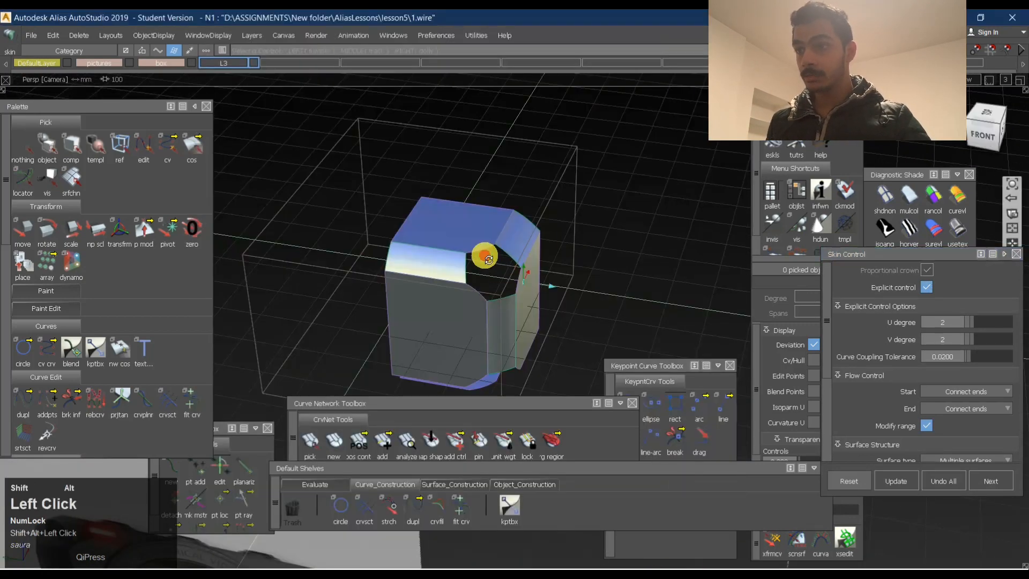
# Examine the open corner between the top, front and side planes and their skins from close up.
pyautogui.click(641, 574)
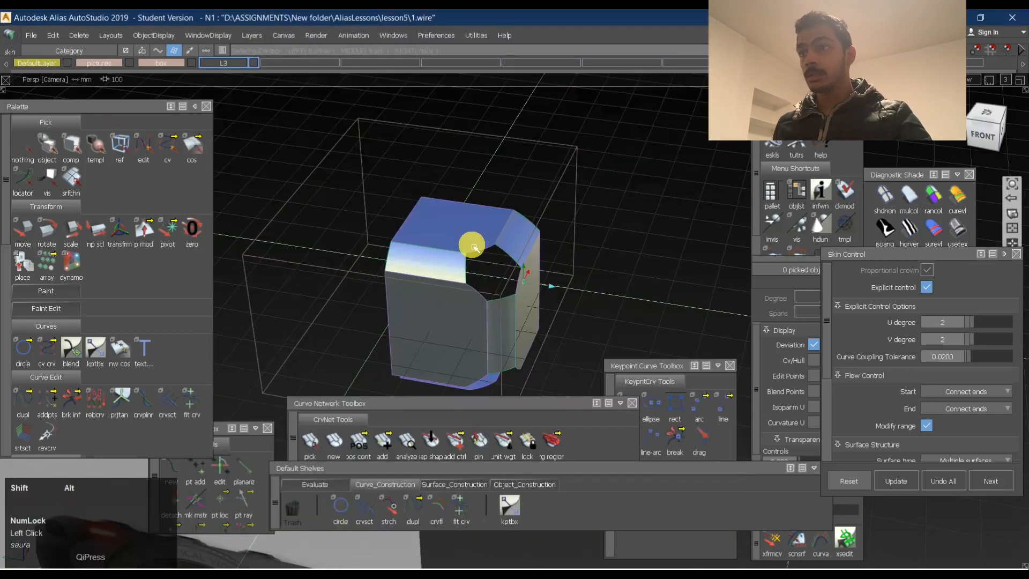
pyautogui.keyDown('alt'); pyautogui.keyDown('shift'); pyautogui.moveTo(472, 242); pyautogui.dragTo(489, 247); pyautogui.keyUp('shift'); pyautogui.keyUp('alt')
pyautogui.keyDown('alt'); pyautogui.keyDown('shift'); pyautogui.moveTo(489, 247); pyautogui.dragTo(481, 223, button='right'); pyautogui.keyUp('shift'); pyautogui.keyUp('alt')
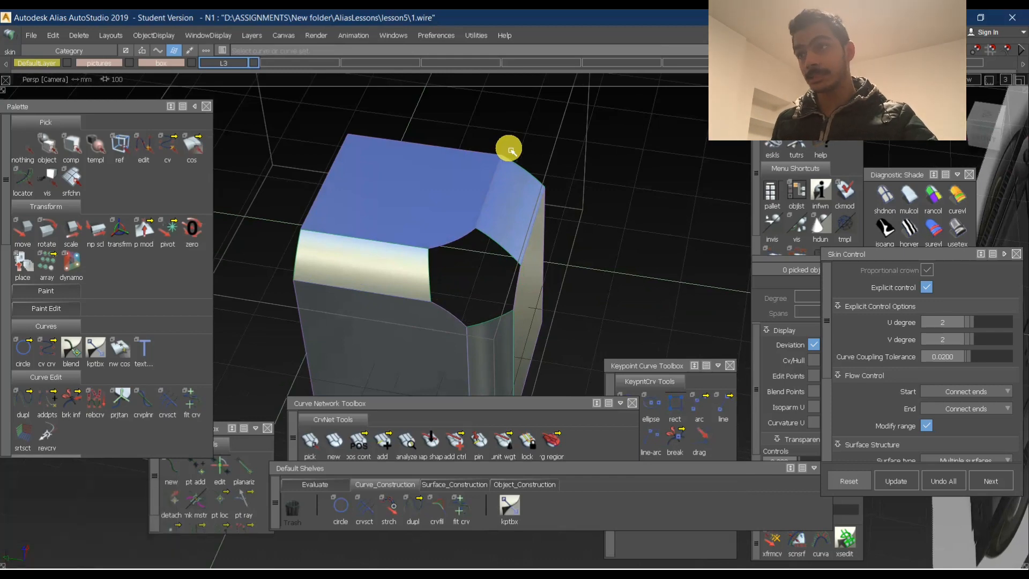
pyautogui.keyDown('alt'); pyautogui.keyDown('shift'); pyautogui.moveTo(463, 225); pyautogui.dragTo(609, 193); pyautogui.keyUp('shift'); pyautogui.keyUp('alt')
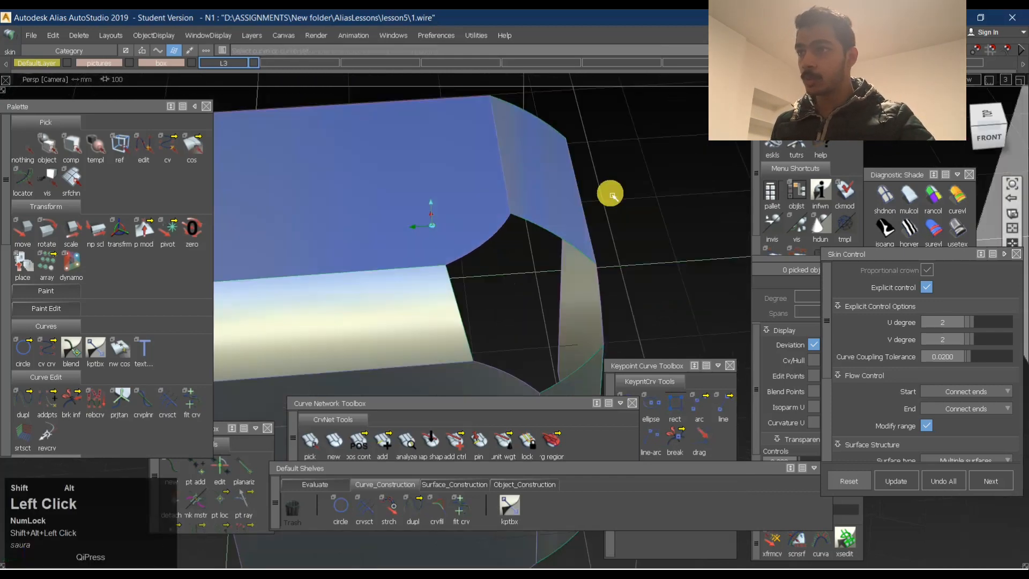
pyautogui.keyDown('alt'); pyautogui.keyDown('shift'); pyautogui.moveTo(609, 193); pyautogui.dragTo(573, 188, button='middle'); pyautogui.keyUp('shift'); pyautogui.keyUp('alt')
pyautogui.keyDown('alt'); pyautogui.keyDown('shift'); pyautogui.moveTo(574, 188); pyautogui.dragTo(444, 172); pyautogui.keyUp('shift'); pyautogui.keyUp('alt')
pyautogui.keyDown('alt'); pyautogui.keyDown('shift'); pyautogui.moveTo(443, 172); pyautogui.dragTo(515, 143, button='middle'); pyautogui.keyUp('shift'); pyautogui.keyUp('alt')
pyautogui.keyDown('alt'); pyautogui.keyDown('shift'); pyautogui.moveTo(515, 142); pyautogui.dragTo(361, 136); pyautogui.keyUp('shift'); pyautogui.keyUp('alt')
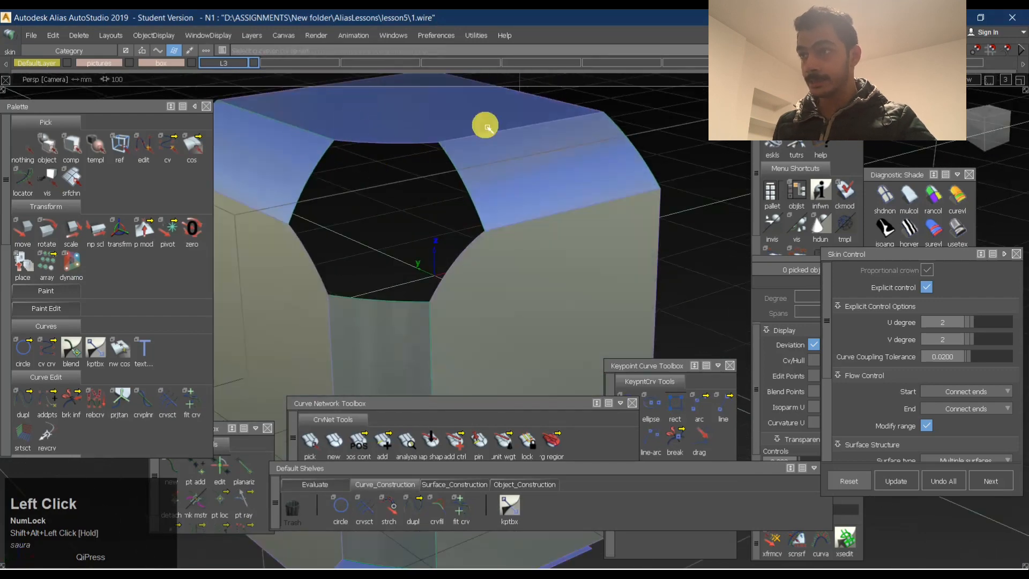
pyautogui.keyDown('alt'); pyautogui.keyDown('shift'); pyautogui.moveTo(443, 220); pyautogui.dragTo(379, 126); pyautogui.keyUp('shift'); pyautogui.keyUp('alt')
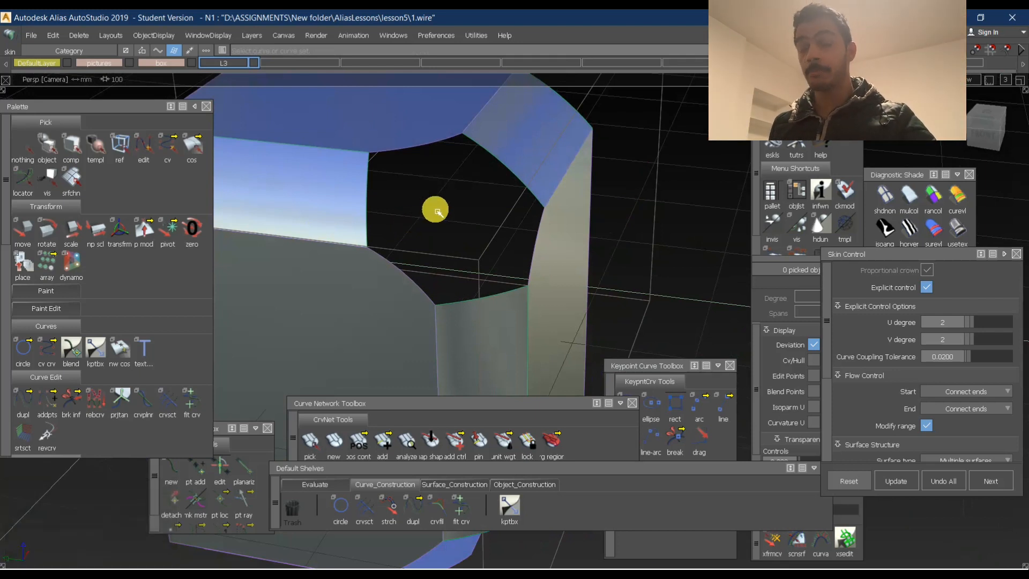
# Try to skin directly from the top plane's trimmed corner edge to the upper edge of the vertical skin.
pyautogui.keyDown('alt'); pyautogui.keyDown('shift'); pyautogui.moveTo(640, 212); pyautogui.dragTo(468, 178); pyautogui.keyUp('shift'); pyautogui.keyUp('alt')
pyautogui.keyDown('ctrl'); pyautogui.keyDown('shift'); pyautogui.moveTo(469, 177); pyautogui.dragTo(466, 218, button='right'); pyautogui.keyUp('shift'); pyautogui.keyUp('ctrl')
pyautogui.click(400, 157)
pyautogui.click(450, 316)
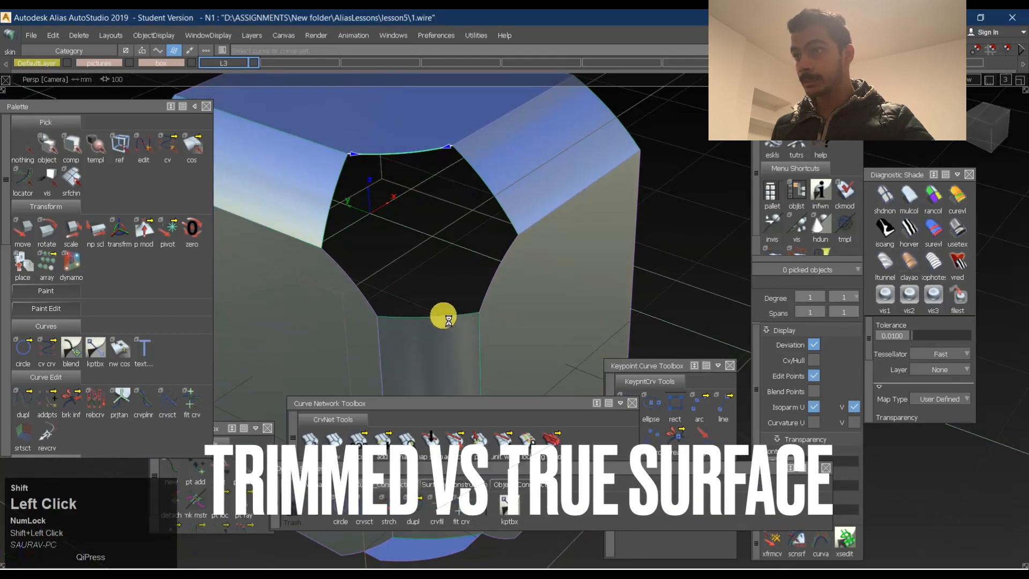
pyautogui.moveTo(443, 317)
pyautogui.keyDown('alt'); pyautogui.keyDown('shift'); pyautogui.mouseDown()
pyautogui.moveTo(775, 242)
pyautogui.moveTo(636, 282)
pyautogui.mouseUp(); pyautogui.keyUp('shift'); pyautogui.keyUp('alt')
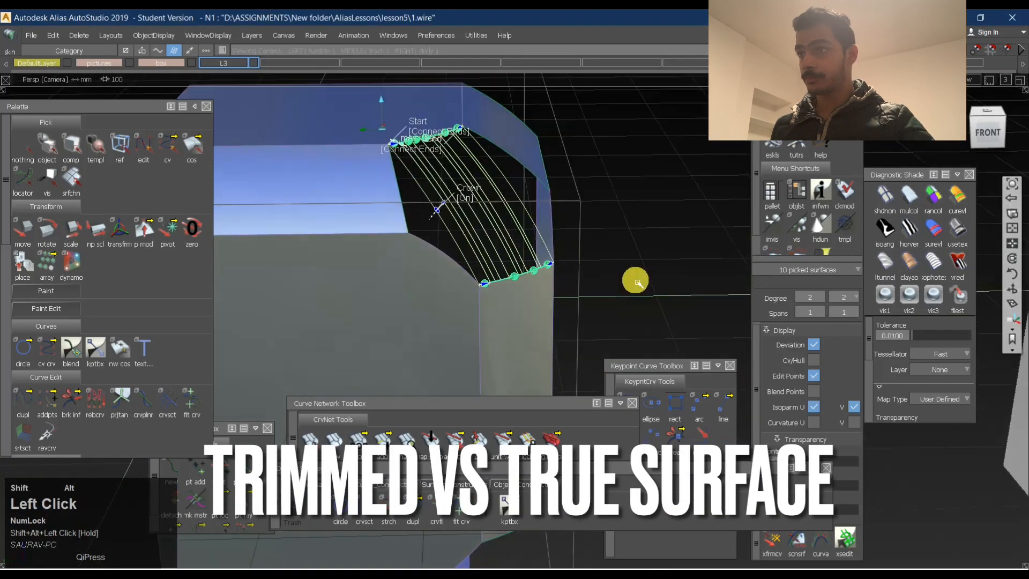
pyautogui.moveTo(727, 250)
pyautogui.keyDown('ctrl'); pyautogui.keyDown('shift'); pyautogui.mouseDown(button='middle')
pyautogui.moveTo(632, 252)
pyautogui.moveTo(556, 202)
pyautogui.mouseUp(button='middle'); pyautogui.keyUp('shift'); pyautogui.keyUp('ctrl')
pyautogui.keyDown('alt'); pyautogui.keyDown('shift'); pyautogui.moveTo(555, 202); pyautogui.dragTo(856, 315); pyautogui.keyUp('shift'); pyautogui.keyUp('alt')
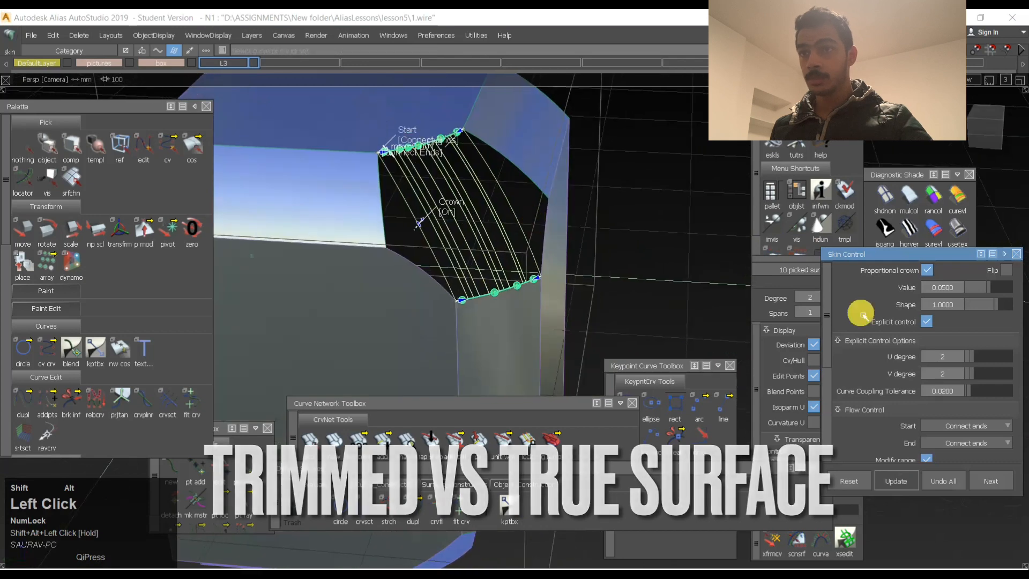
pyautogui.moveTo(978, 363)
pyautogui.mouseDown()
pyautogui.moveTo(995, 356)
pyautogui.moveTo(972, 358)
pyautogui.mouseUp()
# Pick and delete the skin surfaces spanning the open corner.
pyautogui.keyDown('ctrl'); pyautogui.keyDown('shift'); pyautogui.moveTo(518, 270); pyautogui.dragTo(547, 184); pyautogui.keyUp('shift'); pyautogui.keyUp('ctrl')
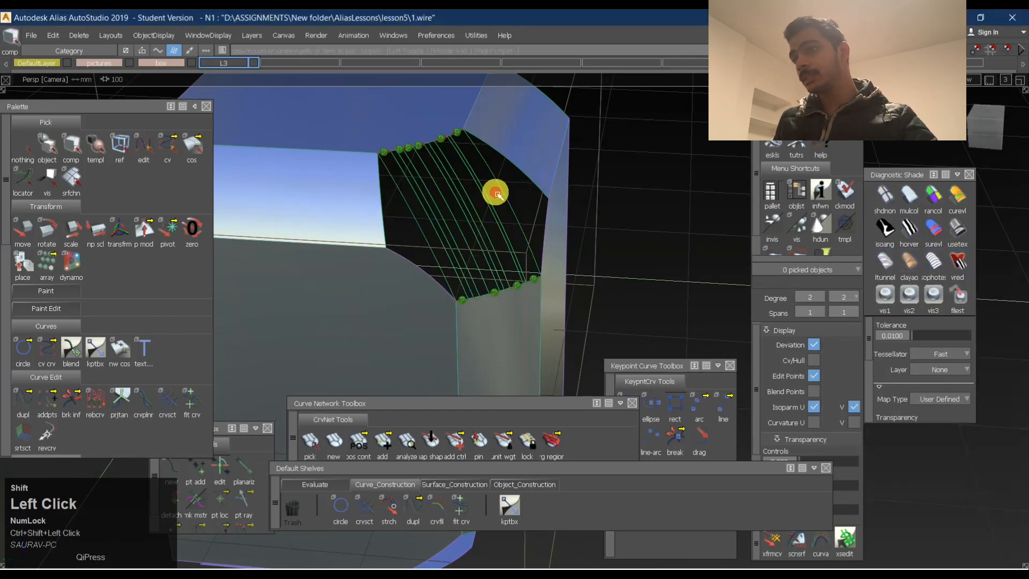
pyautogui.click(496, 192)
pyautogui.keyDown('ctrl'); pyautogui.keyDown('shift'); pyautogui.moveTo(453, 169); pyautogui.dragTo(454, 248); pyautogui.keyUp('shift'); pyautogui.keyUp('ctrl')
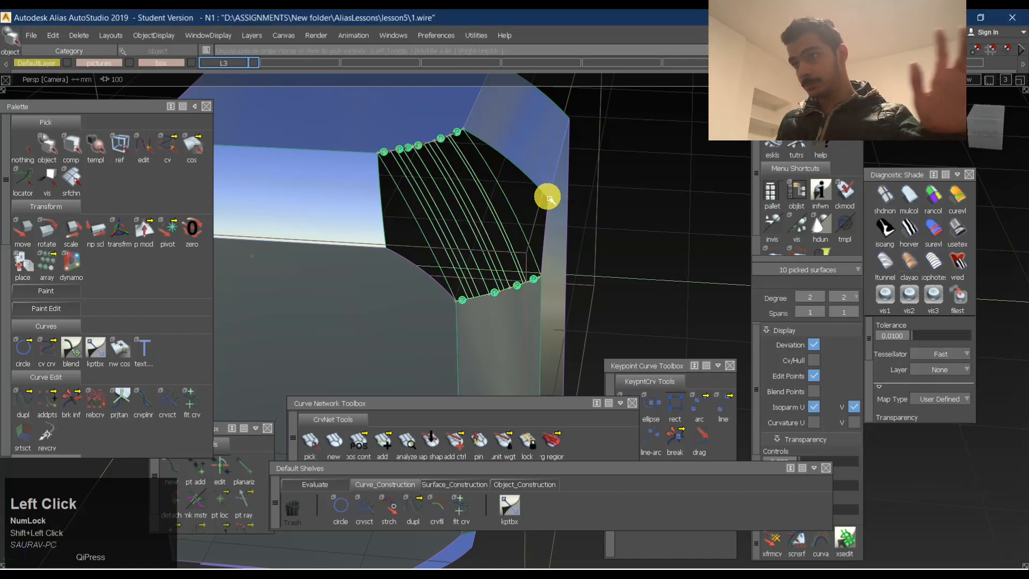
pyautogui.press('Return')
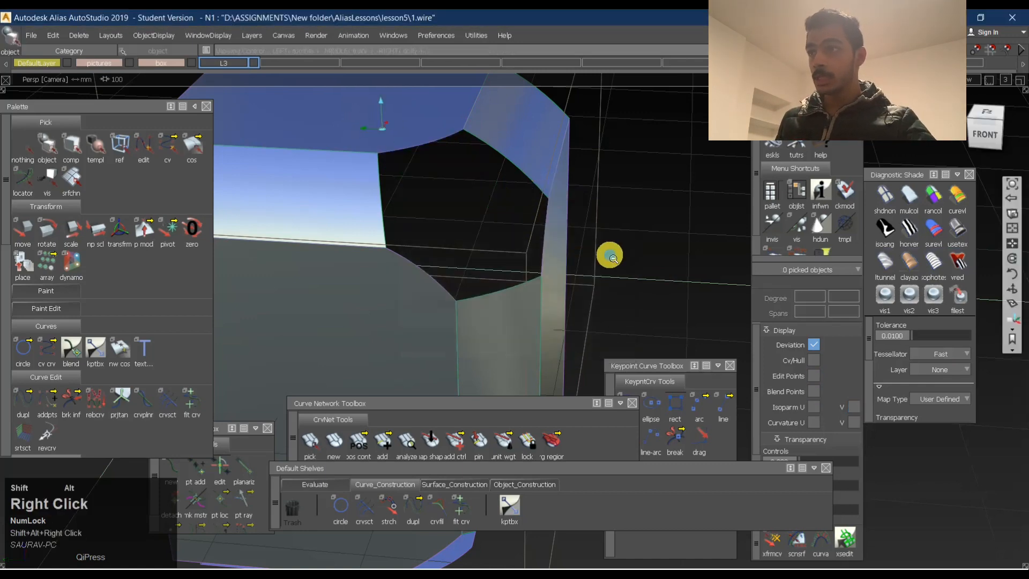
pyautogui.keyDown('alt'); pyautogui.keyDown('shift'); pyautogui.moveTo(608, 253); pyautogui.dragTo(466, 211); pyautogui.keyUp('shift'); pyautogui.keyUp('alt')
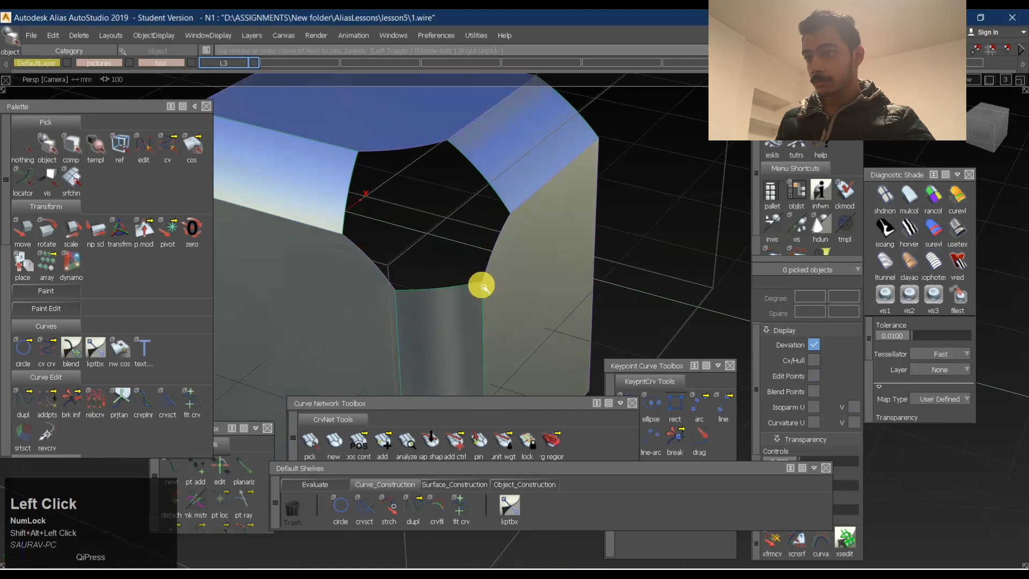
pyautogui.click(437, 508)
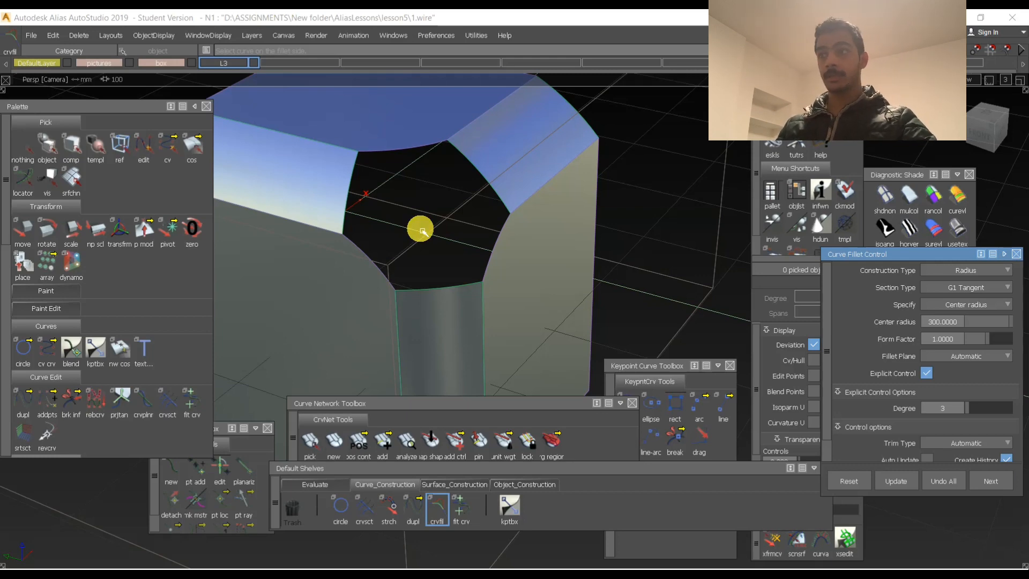
pyautogui.moveTo(436, 156)
pyautogui.keyDown('ctrl'); pyautogui.keyDown('shift'); pyautogui.mouseDown()
pyautogui.moveTo(448, 211)
pyautogui.moveTo(441, 162)
pyautogui.mouseUp(); pyautogui.keyUp('shift'); pyautogui.keyUp('ctrl')
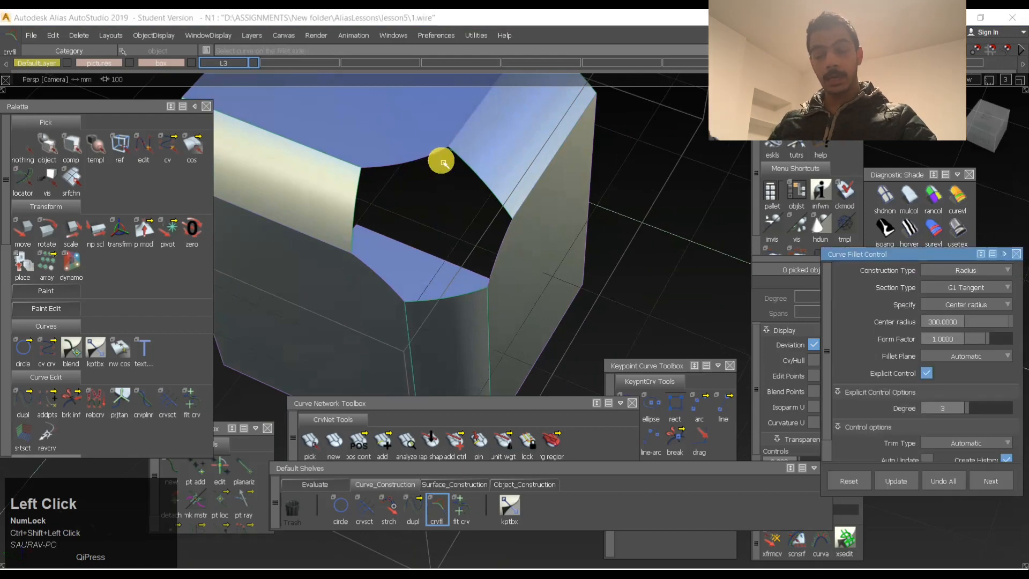
pyautogui.keyDown('alt'); pyautogui.keyDown('shift'); pyautogui.moveTo(420, 179); pyautogui.dragTo(425, 152, button='right'); pyautogui.keyUp('shift'); pyautogui.keyUp('alt')
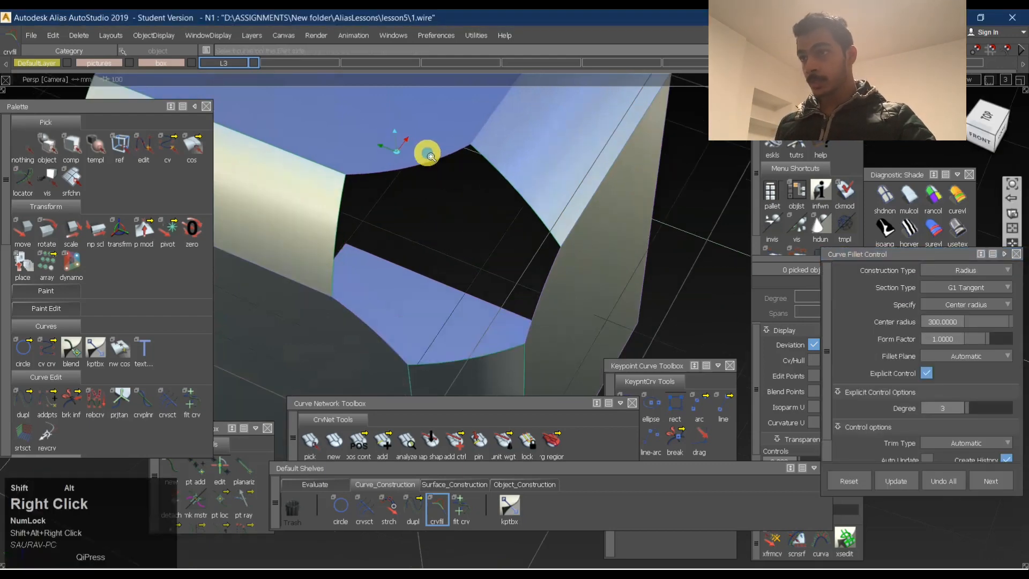
pyautogui.keyDown('alt'); pyautogui.keyDown('shift'); pyautogui.moveTo(425, 152); pyautogui.dragTo(464, 281); pyautogui.keyUp('shift'); pyautogui.keyUp('alt')
pyautogui.keyDown('ctrl'); pyautogui.keyDown('shift'); pyautogui.moveTo(464, 282); pyautogui.dragTo(478, 539); pyautogui.keyUp('shift'); pyautogui.keyUp('ctrl')
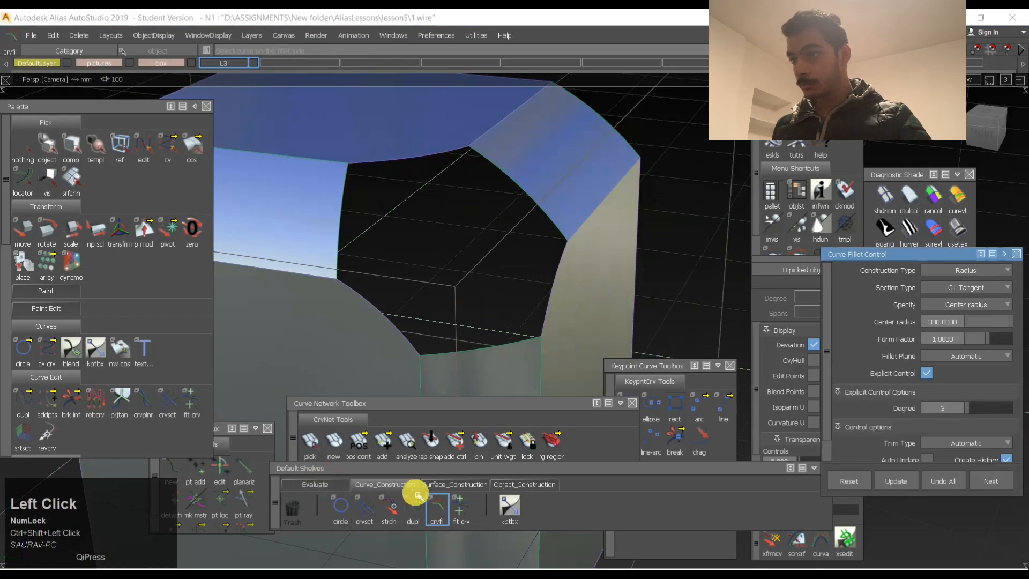
pyautogui.click(390, 487)
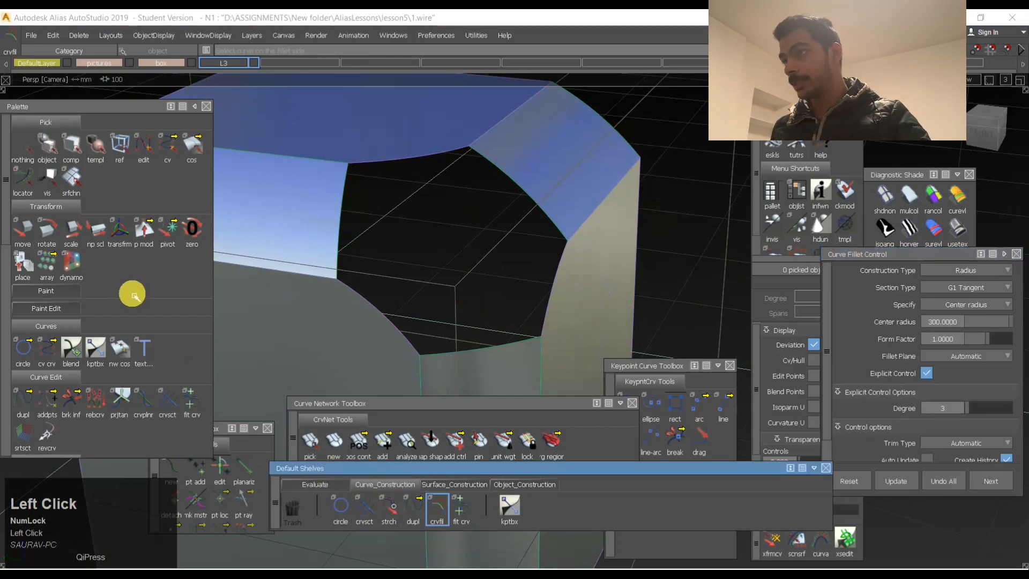
# Duplicate the top plane's trimmed corner edge as a curve with no rebuild.
pyautogui.scroll(-6, 101, 293)
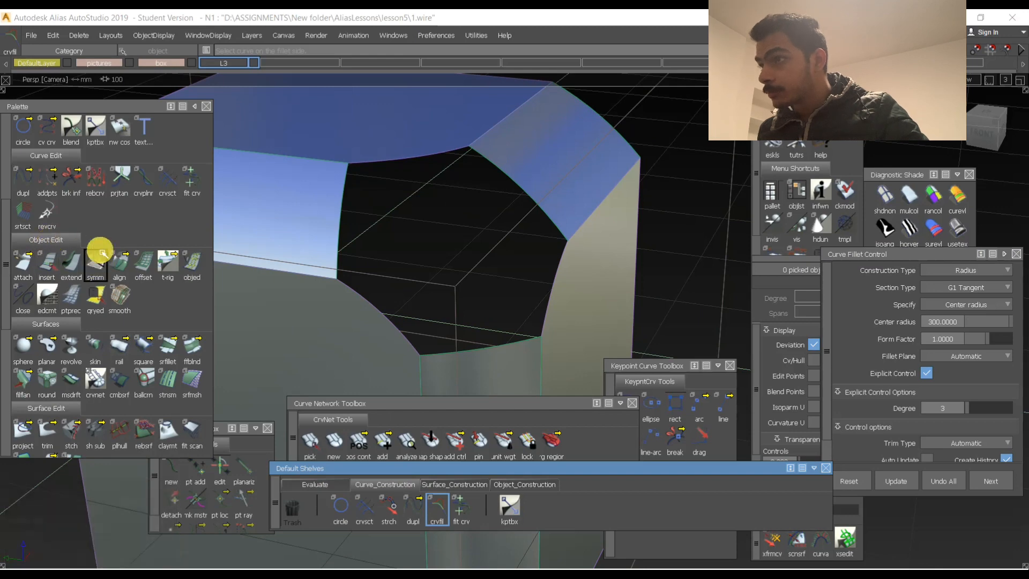
pyautogui.scroll(-1, 122, 297)
pyautogui.scroll(-1, 129, 319)
pyautogui.scroll(2, 132, 284)
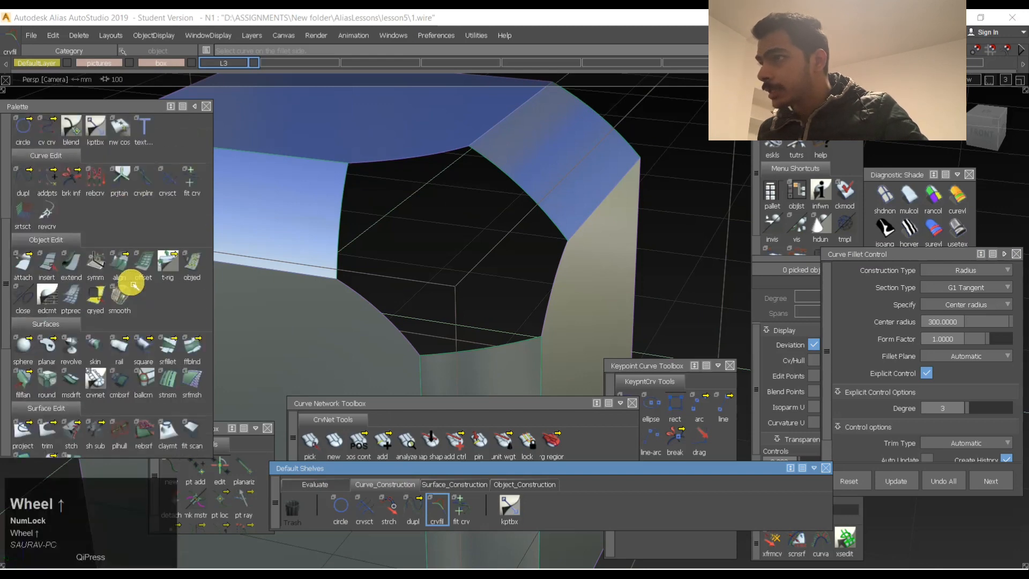
pyautogui.scroll(5, 132, 283)
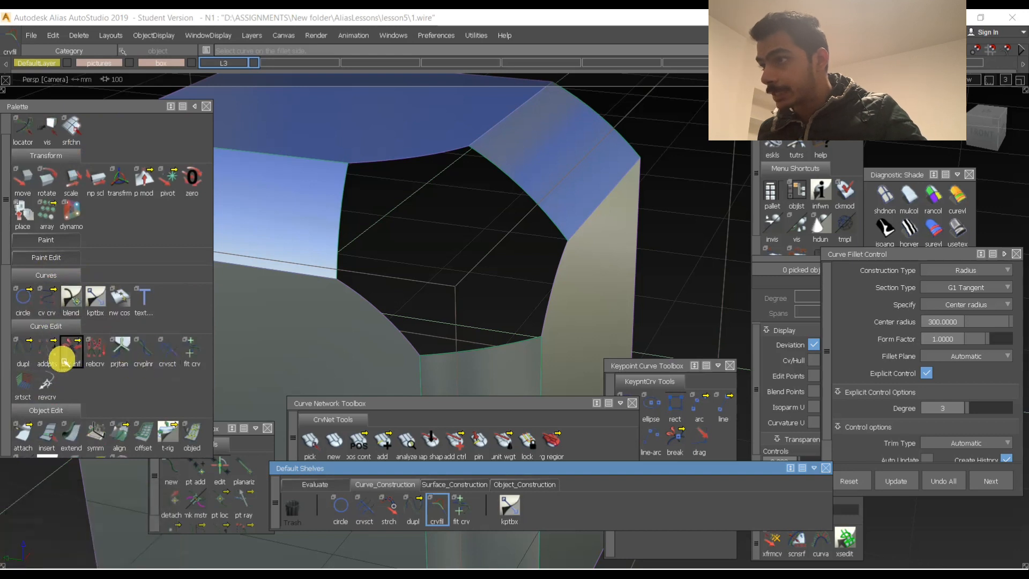
pyautogui.scroll(-1, 203, 391)
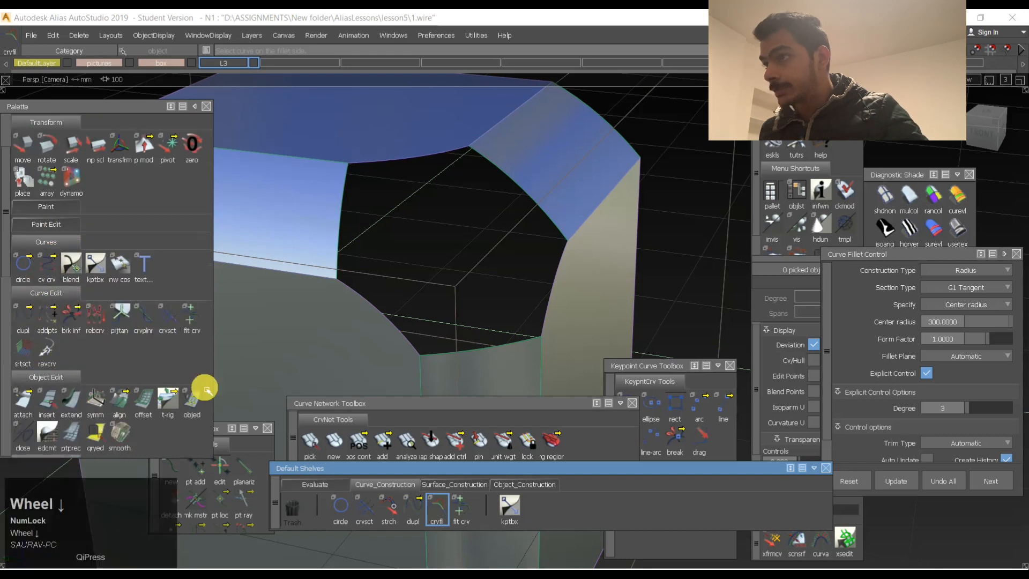
pyautogui.doubleClick(24, 322)
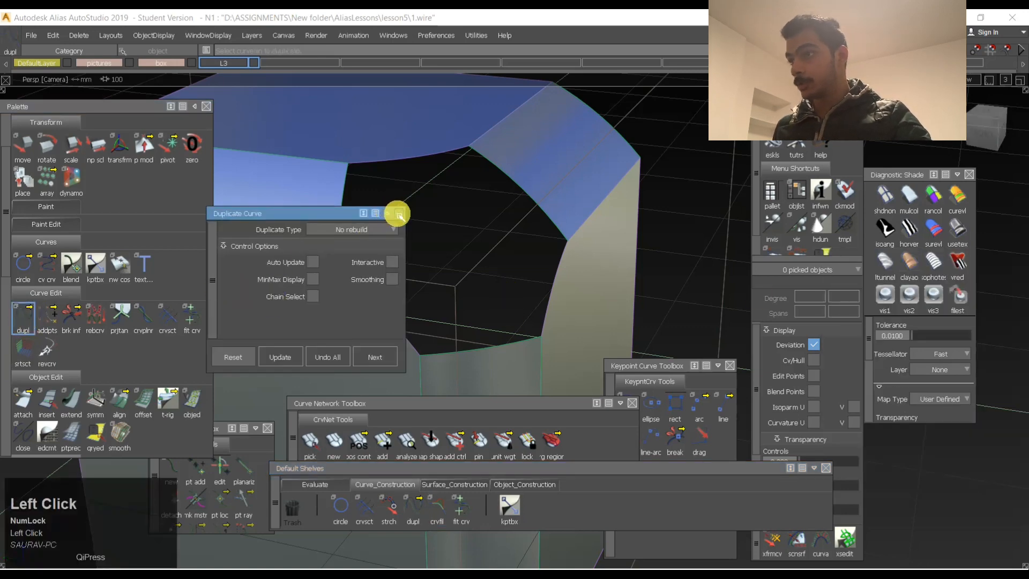
pyautogui.click(400, 214)
pyautogui.click(397, 159)
# Duplicate the upper edge of the vertical skin as a second curve at the open corner.
pyautogui.keyDown('alt'); pyautogui.keyDown('shift'); pyautogui.moveTo(456, 170); pyautogui.dragTo(430, 195); pyautogui.keyUp('shift'); pyautogui.keyUp('alt')
pyautogui.keyDown('alt'); pyautogui.keyDown('shift'); pyautogui.moveTo(429, 195); pyautogui.dragTo(538, 255, button='middle'); pyautogui.keyUp('shift'); pyautogui.keyUp('alt')
pyautogui.keyDown('alt'); pyautogui.keyDown('shift'); pyautogui.moveTo(482, 220); pyautogui.dragTo(414, 205); pyautogui.keyUp('shift'); pyautogui.keyUp('alt')
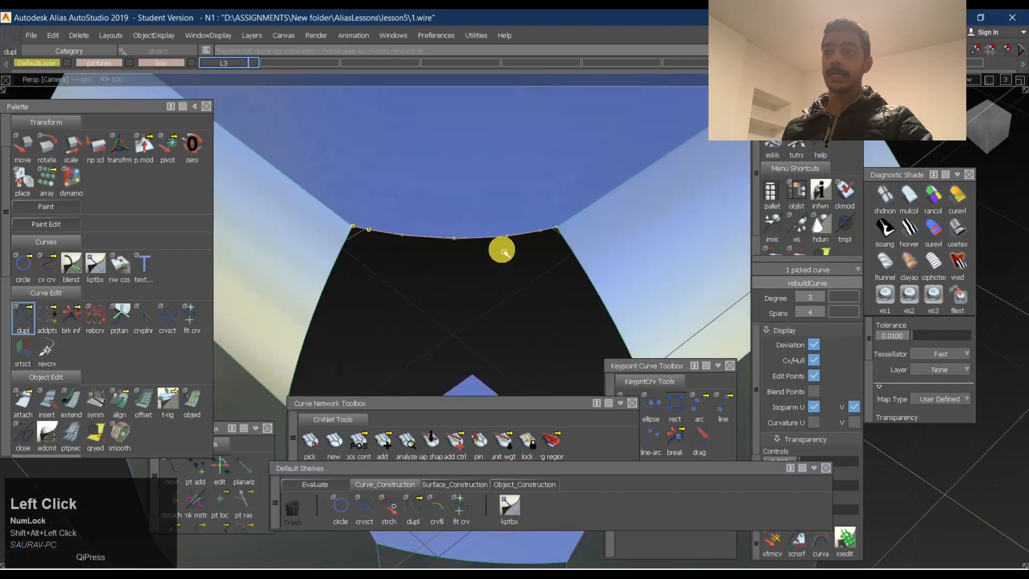
pyautogui.keyDown('alt'); pyautogui.keyDown('shift'); pyautogui.moveTo(521, 242); pyautogui.dragTo(505, 257, button='right'); pyautogui.keyUp('shift'); pyautogui.keyUp('alt')
pyautogui.keyDown('alt'); pyautogui.keyDown('shift'); pyautogui.moveTo(472, 380); pyautogui.dragTo(474, 323, button='middle'); pyautogui.keyUp('shift'); pyautogui.keyUp('alt')
pyautogui.keyDown('alt'); pyautogui.keyDown('shift'); pyautogui.moveTo(473, 324); pyautogui.dragTo(521, 360); pyautogui.keyUp('shift'); pyautogui.keyUp('alt')
pyautogui.click(518, 345)
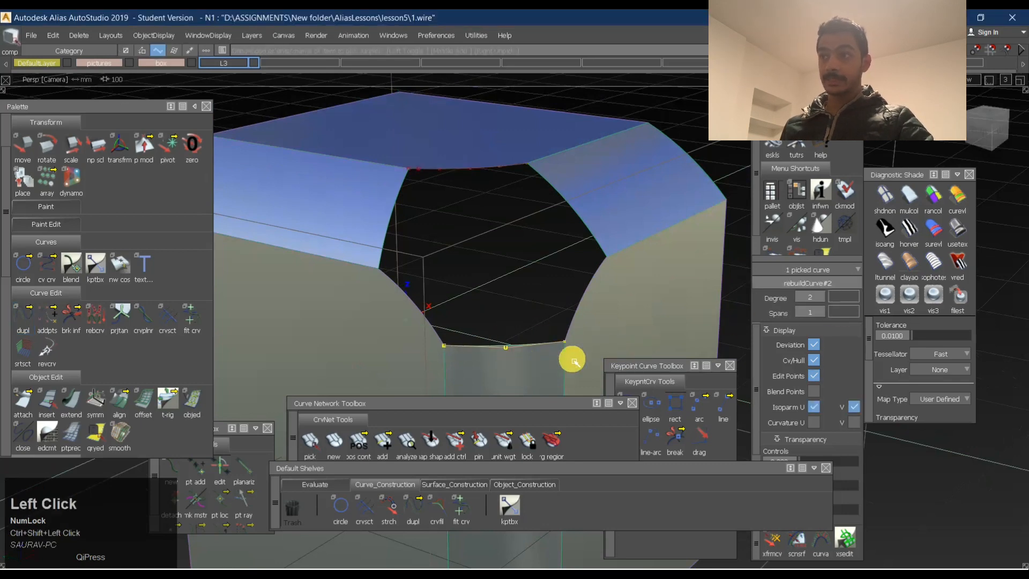
pyautogui.keyDown('alt'); pyautogui.keyDown('shift'); pyautogui.moveTo(570, 356); pyautogui.dragTo(563, 308, button='middle'); pyautogui.keyUp('shift'); pyautogui.keyUp('alt')
# Pick the vertical skin below the open corner and check its degree and spans against the duplicated curves.
pyautogui.keyDown('shift'); pyautogui.moveTo(547, 252); pyautogui.dragTo(503, 306, button='right'); pyautogui.keyUp('shift')
pyautogui.keyDown('alt'); pyautogui.keyDown('shift'); pyautogui.moveTo(536, 294); pyautogui.dragTo(484, 300); pyautogui.keyUp('shift'); pyautogui.keyUp('alt')
pyautogui.keyDown('ctrl'); pyautogui.keyDown('shift'); pyautogui.moveTo(598, 279); pyautogui.dragTo(431, 295); pyautogui.keyUp('shift'); pyautogui.keyUp('ctrl')
pyautogui.keyDown('ctrl'); pyautogui.keyDown('shift'); pyautogui.moveTo(478, 242); pyautogui.dragTo(509, 271, button='right'); pyautogui.keyUp('shift'); pyautogui.keyUp('ctrl')
pyautogui.keyDown('ctrl'); pyautogui.keyDown('shift'); pyautogui.moveTo(599, 283); pyautogui.dragTo(440, 289); pyautogui.keyUp('shift'); pyautogui.keyUp('ctrl')
pyautogui.click(440, 289)
pyautogui.keyDown('ctrl'); pyautogui.moveTo(410, 222); pyautogui.dragTo(488, 294, button='right'); pyautogui.keyUp('ctrl')
pyautogui.keyDown('alt'); pyautogui.keyDown('shift'); pyautogui.moveTo(461, 214); pyautogui.dragTo(460, 300, button='middle'); pyautogui.keyUp('shift'); pyautogui.keyUp('alt')
pyautogui.keyDown('alt'); pyautogui.keyDown('shift'); pyautogui.moveTo(428, 245); pyautogui.dragTo(469, 234, button='right'); pyautogui.keyUp('shift'); pyautogui.keyUp('alt')
pyautogui.keyDown('alt'); pyautogui.keyDown('shift'); pyautogui.moveTo(468, 235); pyautogui.dragTo(391, 299); pyautogui.keyUp('shift'); pyautogui.keyUp('alt')
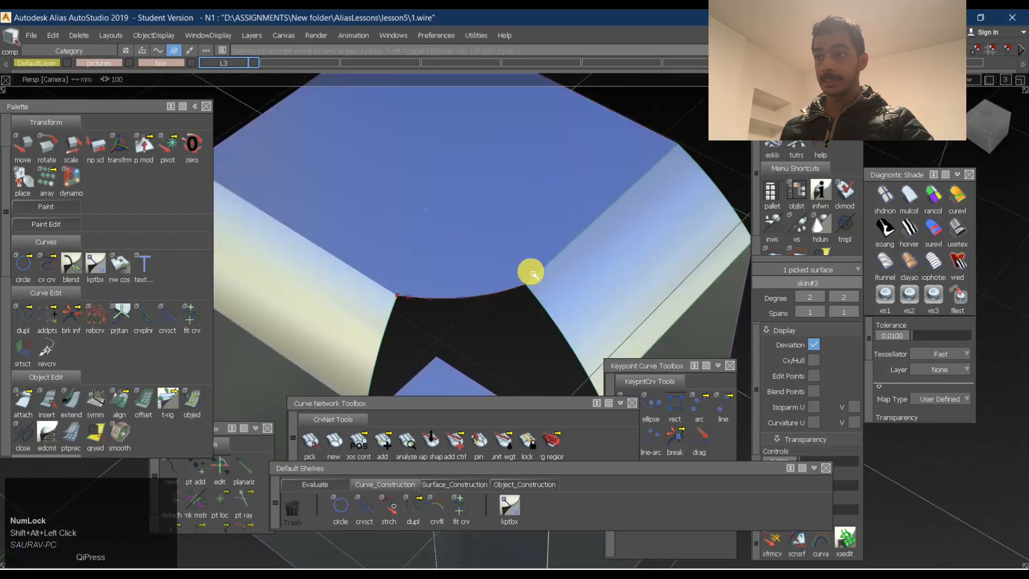
pyautogui.keyDown('alt'); pyautogui.keyDown('shift'); pyautogui.moveTo(531, 271); pyautogui.dragTo(487, 242, button='middle'); pyautogui.keyUp('shift'); pyautogui.keyUp('alt')
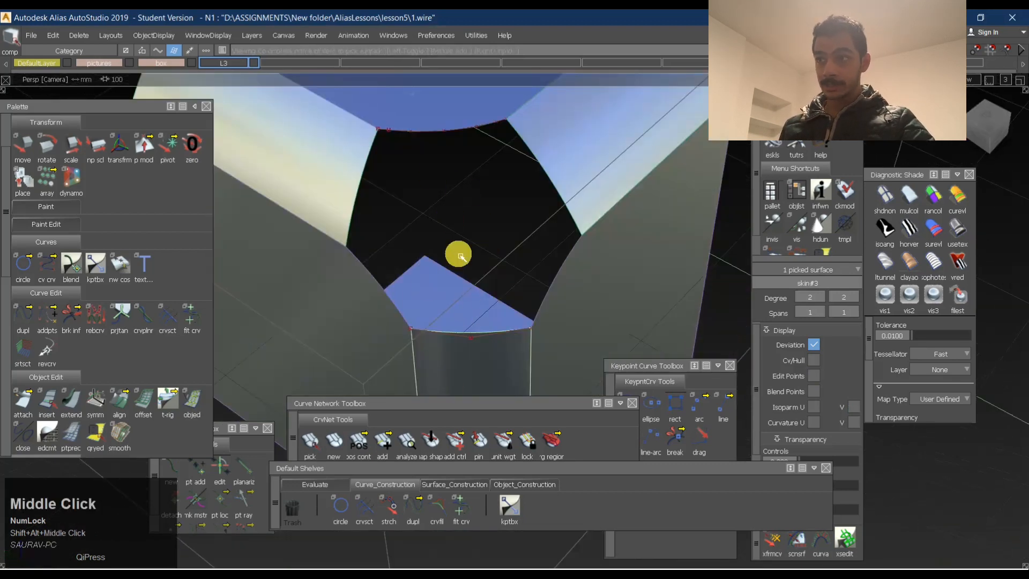
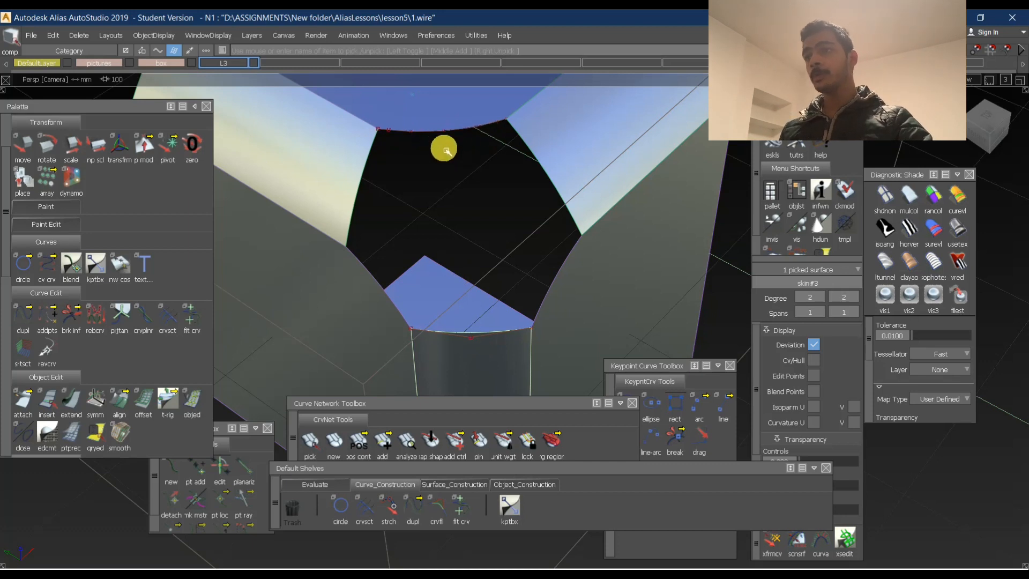
# Reduce the duplicated curve along the top plane's corner to 1 span, and clear the selection.
pyautogui.keyDown('alt'); pyautogui.keyDown('shift'); pyautogui.moveTo(448, 148); pyautogui.dragTo(476, 194, button='middle'); pyautogui.keyUp('shift'); pyautogui.keyUp('alt')
pyautogui.keyDown('alt'); pyautogui.keyDown('shift'); pyautogui.click(476, 200); pyautogui.keyUp('shift'); pyautogui.keyUp('alt')
pyautogui.keyDown('alt'); pyautogui.keyDown('shift'); pyautogui.moveTo(477, 200); pyautogui.dragTo(500, 189, button='right'); pyautogui.keyUp('shift'); pyautogui.keyUp('alt')
pyautogui.moveTo(412, 259)
pyautogui.keyDown('ctrl'); pyautogui.keyDown('shift'); pyautogui.mouseDown()
pyautogui.moveTo(559, 269)
pyautogui.moveTo(513, 306)
pyautogui.moveTo(465, 199)
pyautogui.moveTo(241, 168)
pyautogui.moveTo(80, 166)
pyautogui.moveTo(489, 234)
pyautogui.moveTo(500, 210)
pyautogui.moveTo(509, 218)
pyautogui.mouseUp(); pyautogui.keyUp('shift'); pyautogui.keyUp('ctrl')
pyautogui.click(523, 269)
pyautogui.moveTo(820, 312); pyautogui.dragTo(824, 361)
pyautogui.press('space')
pyautogui.keyDown('ctrl'); pyautogui.keyDown('shift'); pyautogui.moveTo(512, 312); pyautogui.dragTo(513, 218); pyautogui.keyUp('shift'); pyautogui.keyUp('ctrl')
# Pick the one-span curve along the top plane's corner and turn on its U curvature display.
pyautogui.keyDown('ctrl'); pyautogui.keyDown('shift'); pyautogui.moveTo(405, 234); pyautogui.dragTo(563, 235); pyautogui.keyUp('shift'); pyautogui.keyUp('ctrl')
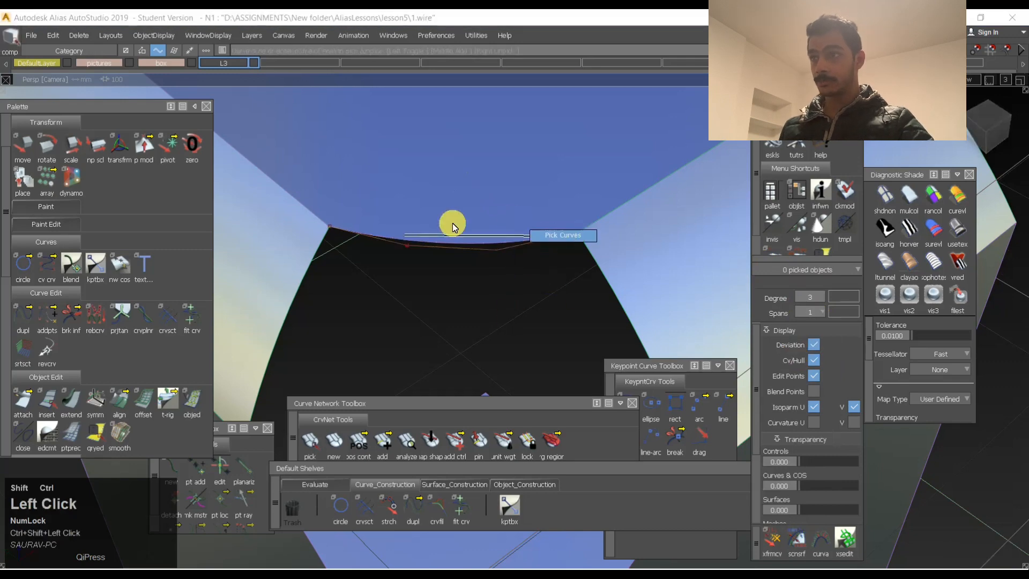
pyautogui.keyDown('ctrl'); pyautogui.keyDown('shift'); pyautogui.moveTo(453, 227); pyautogui.dragTo(478, 257); pyautogui.keyUp('shift'); pyautogui.keyUp('ctrl')
pyautogui.keyDown('alt'); pyautogui.keyDown('shift'); pyautogui.moveTo(420, 273); pyautogui.dragTo(524, 236); pyautogui.keyUp('shift'); pyautogui.keyUp('alt')
pyautogui.click(525, 242)
pyautogui.keyDown('alt'); pyautogui.keyDown('shift'); pyautogui.moveTo(554, 296); pyautogui.dragTo(477, 567); pyautogui.keyUp('shift'); pyautogui.keyUp('alt')
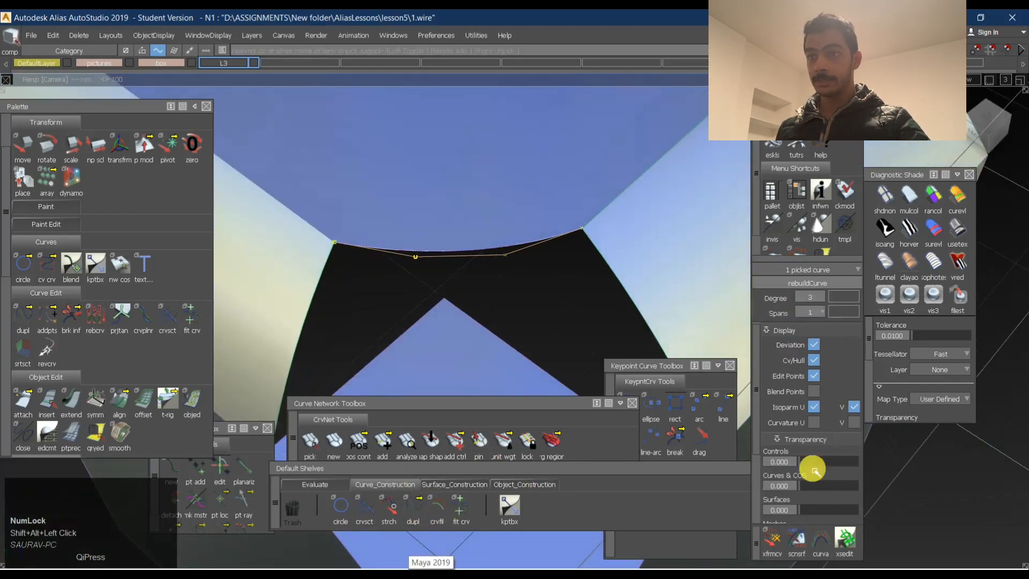
pyautogui.scroll(-1, 798, 470)
pyautogui.click(816, 397)
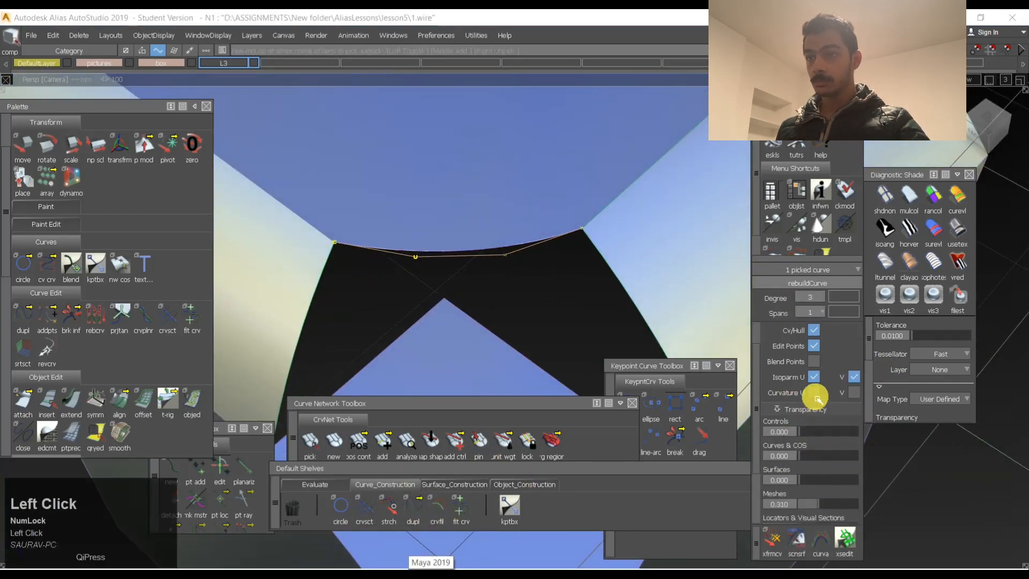
pyautogui.scroll(-2, 815, 456)
pyautogui.scroll(3, 813, 465)
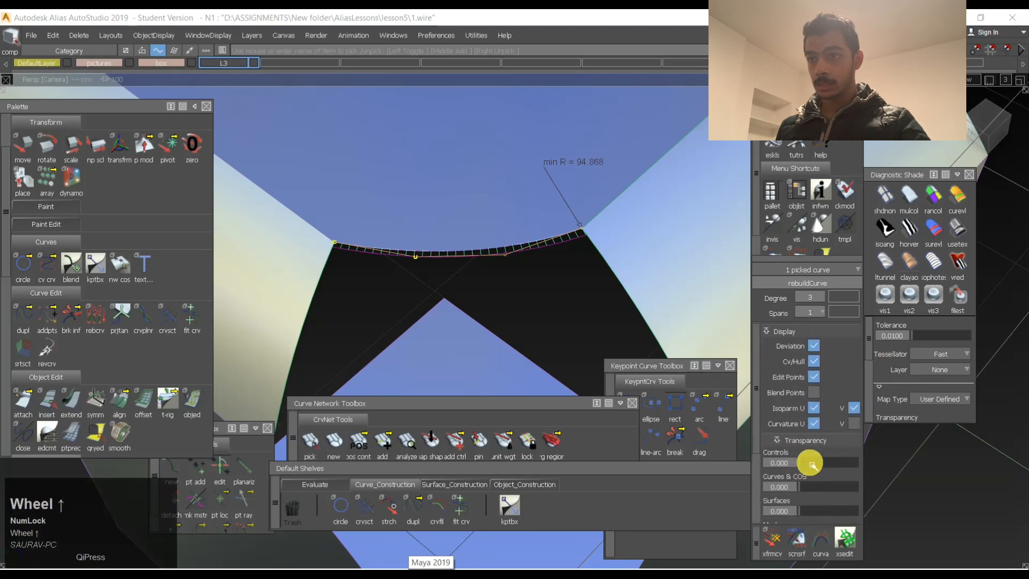
# Raise the curvature comb scale to 5.278 and examine the comb of the curve along the top plane's corner from several angles.
pyautogui.scroll(-1, 820, 468)
pyautogui.click(826, 472)
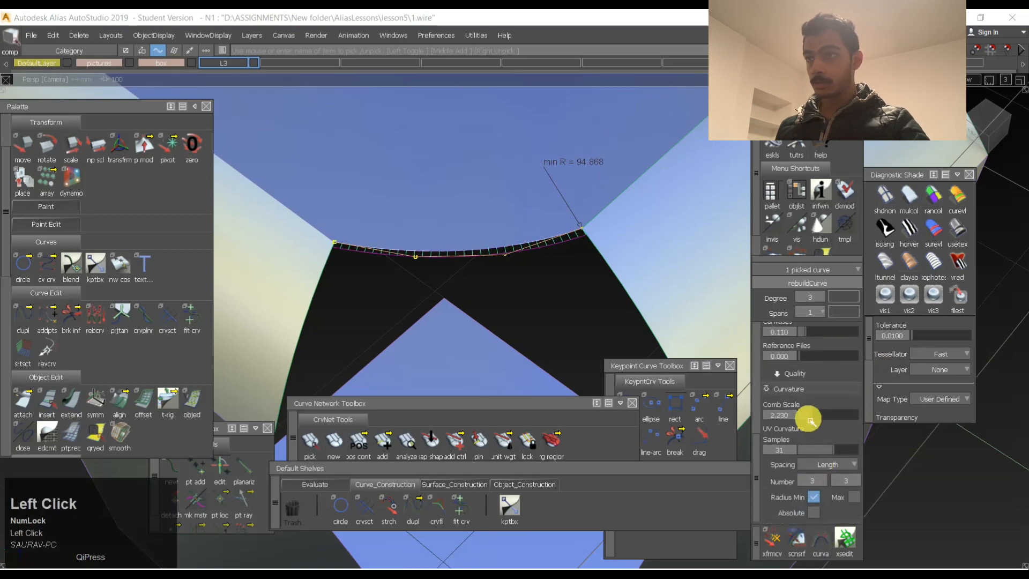
pyautogui.keyDown('alt'); pyautogui.keyDown('shift'); pyautogui.moveTo(617, 322); pyautogui.dragTo(526, 327, button='right'); pyautogui.keyUp('shift'); pyautogui.keyUp('alt')
pyautogui.moveTo(526, 327)
pyautogui.keyDown('alt'); pyautogui.keyDown('shift'); pyautogui.mouseDown()
pyautogui.moveTo(496, 416)
pyautogui.moveTo(494, 402)
pyautogui.mouseUp(); pyautogui.keyUp('shift'); pyautogui.keyUp('alt')
pyautogui.keyDown('alt'); pyautogui.keyDown('shift'); pyautogui.click(481, 259); pyautogui.keyUp('shift'); pyautogui.keyUp('alt')
pyautogui.keyDown('alt'); pyautogui.keyDown('shift'); pyautogui.moveTo(481, 259); pyautogui.dragTo(493, 230, button='right'); pyautogui.keyUp('shift'); pyautogui.keyUp('alt')
pyautogui.keyDown('alt'); pyautogui.keyDown('shift'); pyautogui.moveTo(494, 230); pyautogui.dragTo(490, 142); pyautogui.keyUp('shift'); pyautogui.keyUp('alt')
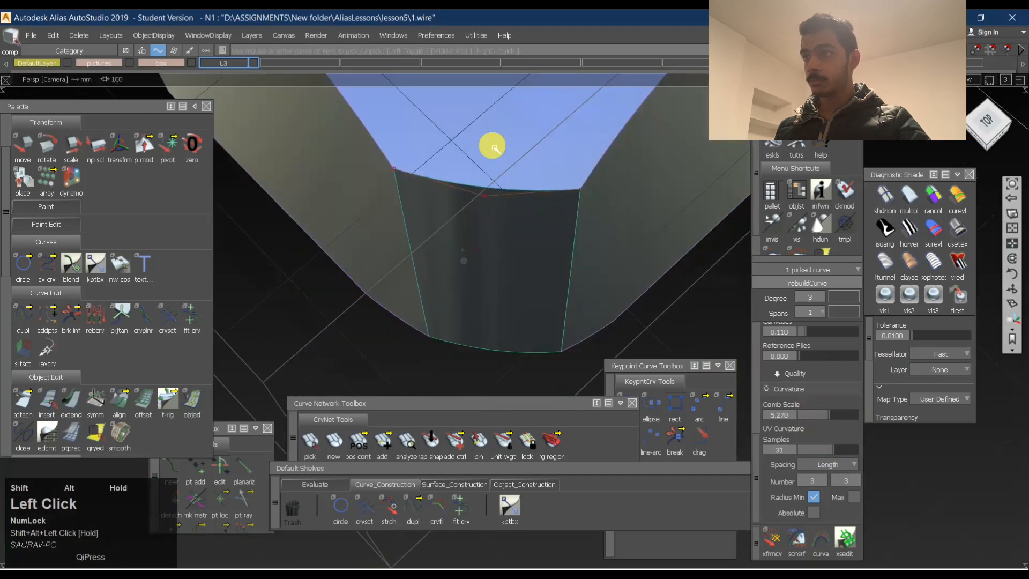
pyautogui.keyDown('alt'); pyautogui.keyDown('shift'); pyautogui.moveTo(489, 142); pyautogui.dragTo(476, 202, button='middle'); pyautogui.keyUp('shift'); pyautogui.keyUp('alt')
pyautogui.keyDown('alt'); pyautogui.keyDown('shift'); pyautogui.moveTo(475, 202); pyautogui.dragTo(485, 200, button='right'); pyautogui.keyUp('shift'); pyautogui.keyUp('alt')
pyautogui.keyDown('alt'); pyautogui.keyDown('shift'); pyautogui.moveTo(485, 200); pyautogui.dragTo(488, 211); pyautogui.keyUp('shift'); pyautogui.keyUp('alt')
pyautogui.keyDown('alt'); pyautogui.keyDown('shift'); pyautogui.moveTo(487, 211); pyautogui.dragTo(487, 202, button='middle'); pyautogui.keyUp('shift'); pyautogui.keyUp('alt')
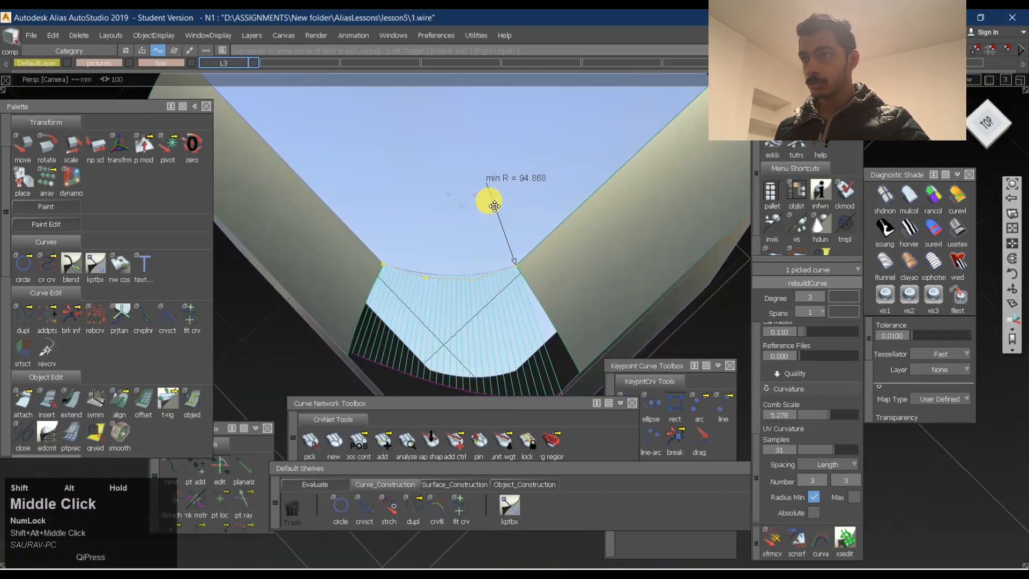
pyautogui.keyDown('alt'); pyautogui.keyDown('shift'); pyautogui.moveTo(487, 203); pyautogui.dragTo(901, 136); pyautogui.keyUp('shift'); pyautogui.keyUp('alt')
# In the top view, pick the corner curve's inner CV and slide it along the hull with the Transform CV tool.
pyautogui.keyDown('ctrl'); pyautogui.keyDown('alt'); pyautogui.keyDown('shift'); pyautogui.click(437, 235); pyautogui.keyUp('shift'); pyautogui.keyUp('alt'); pyautogui.keyUp('ctrl')
pyautogui.click(994, 125)
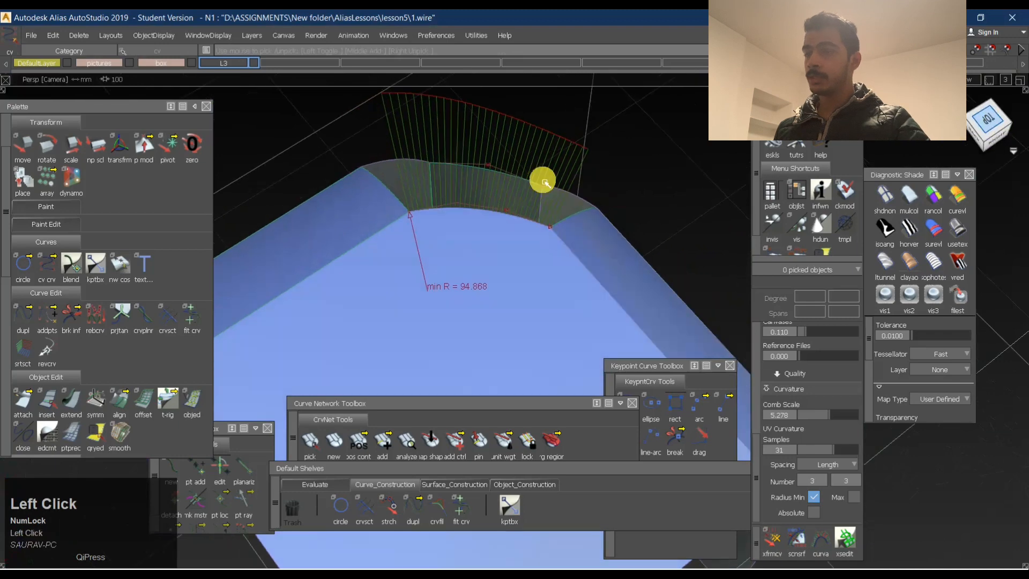
pyautogui.keyDown('ctrl'); pyautogui.keyDown('shift'); pyautogui.moveTo(453, 303); pyautogui.dragTo(595, 267); pyautogui.keyUp('shift'); pyautogui.keyUp('ctrl')
pyautogui.click(402, 289)
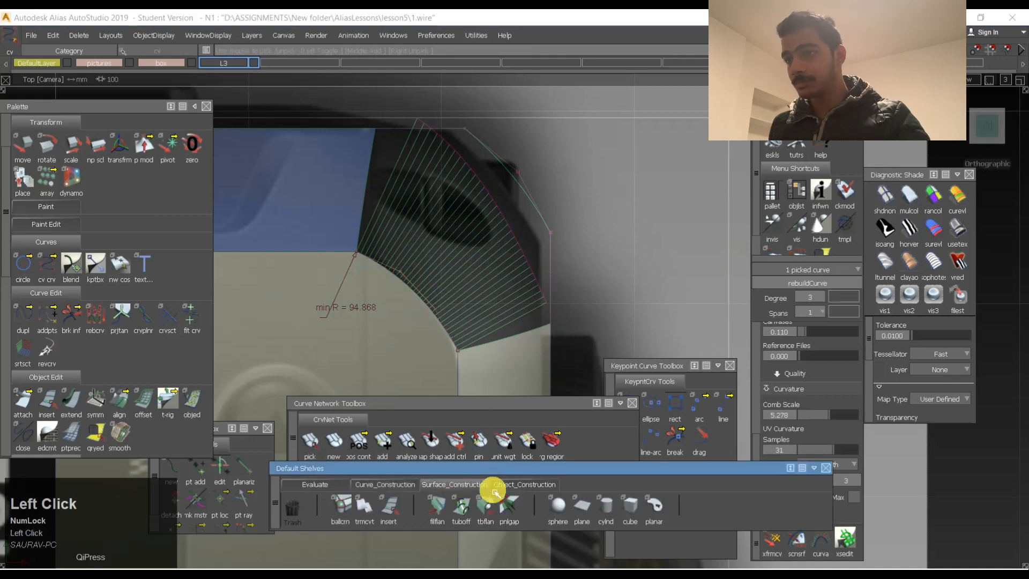
pyautogui.click(550, 486)
pyautogui.click(654, 511)
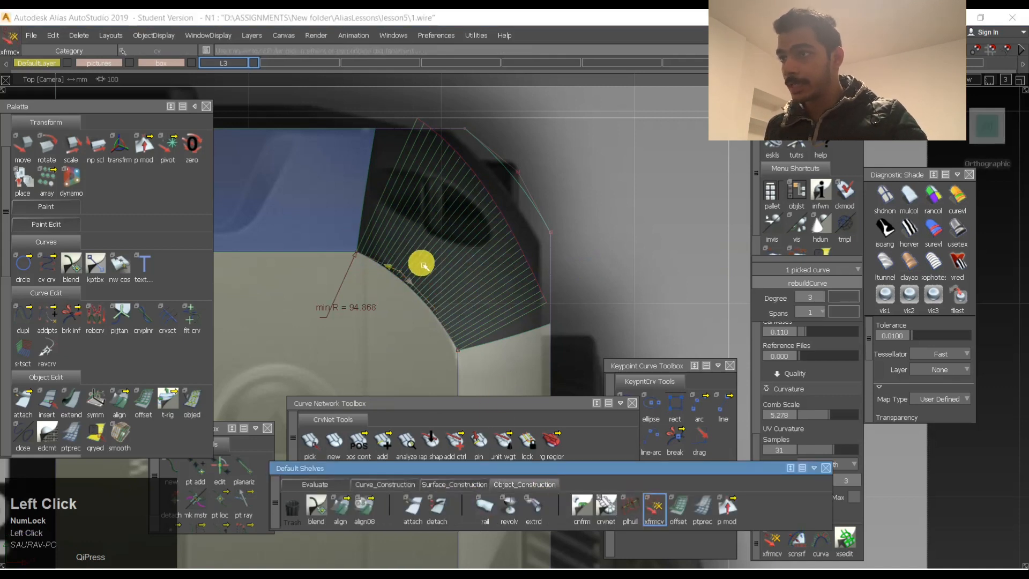
pyautogui.click(394, 273)
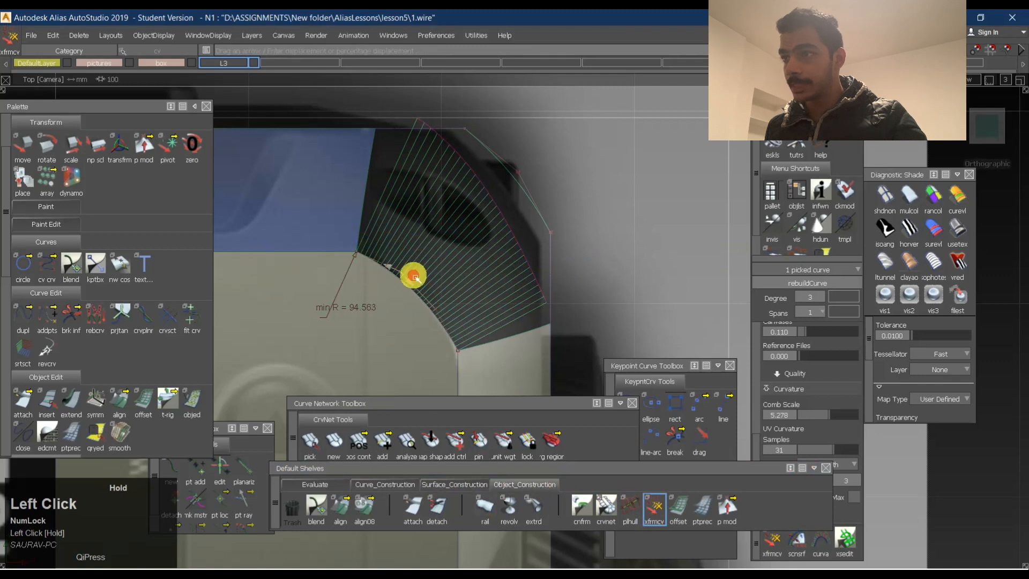
pyautogui.moveTo(413, 277); pyautogui.dragTo(480, 246)
# Change the Transform CV mouse sensitivity and fine-tune both inner CVs of the corner curve to smooth its comb.
pyautogui.press('space')
pyautogui.click(530, 357)
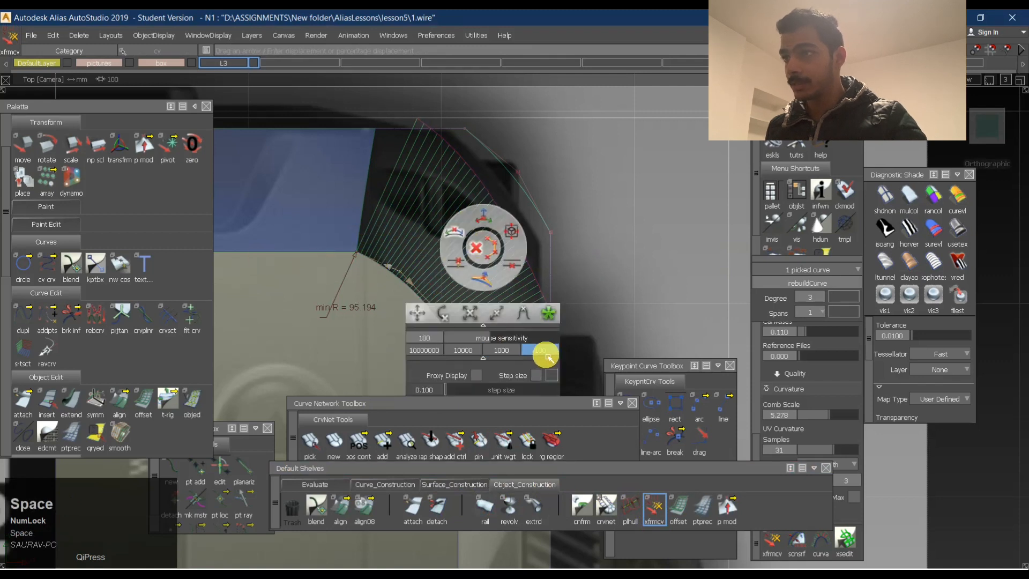
pyautogui.click(380, 278)
pyautogui.moveTo(201, 250); pyautogui.dragTo(524, 279)
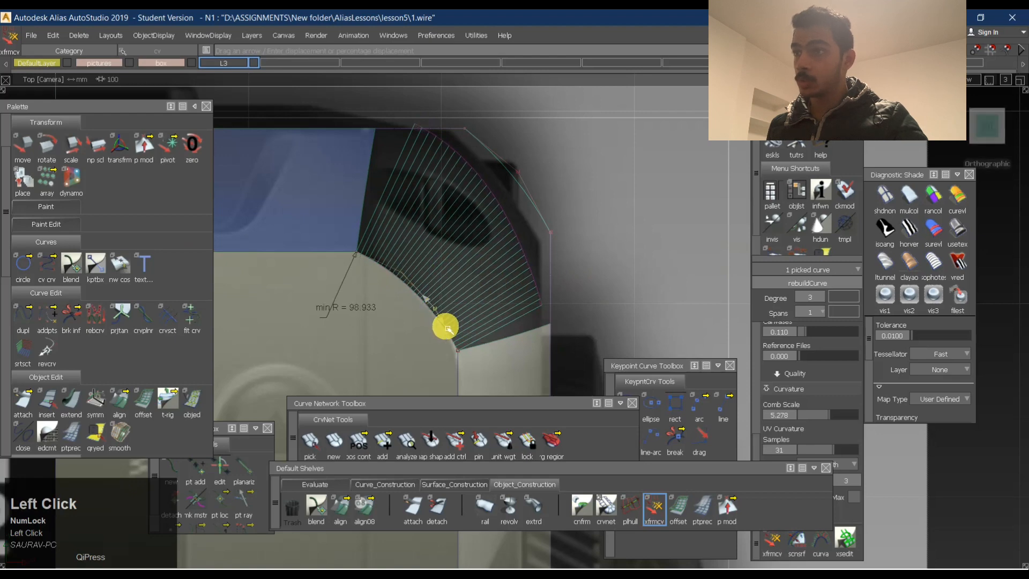
pyautogui.moveTo(427, 336); pyautogui.dragTo(141, 115)
# Examine the adjusted corner curve against the top plane and the neighbouring skins at the open corner.
pyautogui.keyDown('ctrl'); pyautogui.keyDown('shift'); pyautogui.middleClick(398, 298); pyautogui.keyUp('shift'); pyautogui.keyUp('ctrl')
pyautogui.keyDown('ctrl'); pyautogui.keyDown('shift'); pyautogui.moveTo(397, 299); pyautogui.dragTo(386, 351); pyautogui.keyUp('shift'); pyautogui.keyUp('ctrl')
pyautogui.keyDown('ctrl'); pyautogui.keyDown('shift'); pyautogui.moveTo(386, 351); pyautogui.dragTo(417, 269); pyautogui.keyUp('shift'); pyautogui.keyUp('ctrl')
pyautogui.keyDown('alt'); pyautogui.keyDown('shift'); pyautogui.click(410, 283); pyautogui.keyUp('shift'); pyautogui.keyUp('alt')
pyautogui.keyDown('alt'); pyautogui.keyDown('shift'); pyautogui.moveTo(417, 269); pyautogui.dragTo(437, 258, button='right'); pyautogui.keyUp('shift'); pyautogui.keyUp('alt')
pyautogui.moveTo(436, 257)
pyautogui.keyDown('alt'); pyautogui.keyDown('shift'); pyautogui.mouseDown()
pyautogui.moveTo(476, 321)
pyautogui.moveTo(480, 236)
pyautogui.moveTo(428, 220)
pyautogui.moveTo(433, 268)
pyautogui.mouseUp(); pyautogui.keyUp('shift'); pyautogui.keyUp('alt')
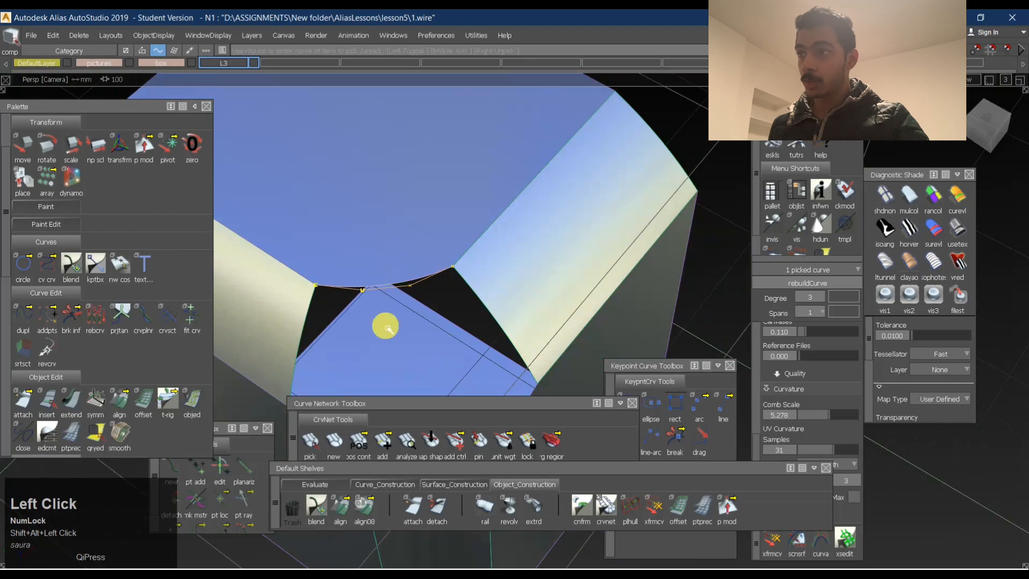
pyautogui.keyDown('alt'); pyautogui.keyDown('shift'); pyautogui.moveTo(379, 212); pyautogui.dragTo(1021, 148); pyautogui.keyUp('shift'); pyautogui.keyUp('alt')
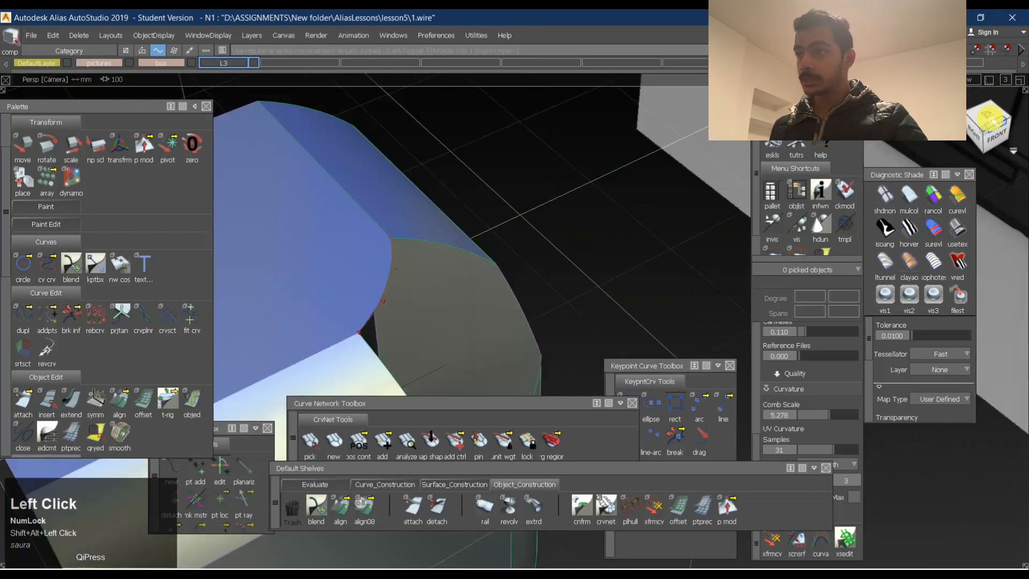
# Pick the corner curve in the top view, turn its U curvature display back on, and check the comb from different angles.
pyautogui.click(991, 119)
pyautogui.keyDown('ctrl'); pyautogui.keyDown('shift'); pyautogui.click(361, 236); pyautogui.keyUp('shift'); pyautogui.keyUp('ctrl')
pyautogui.moveTo(362, 261); pyautogui.dragTo(418, 302)
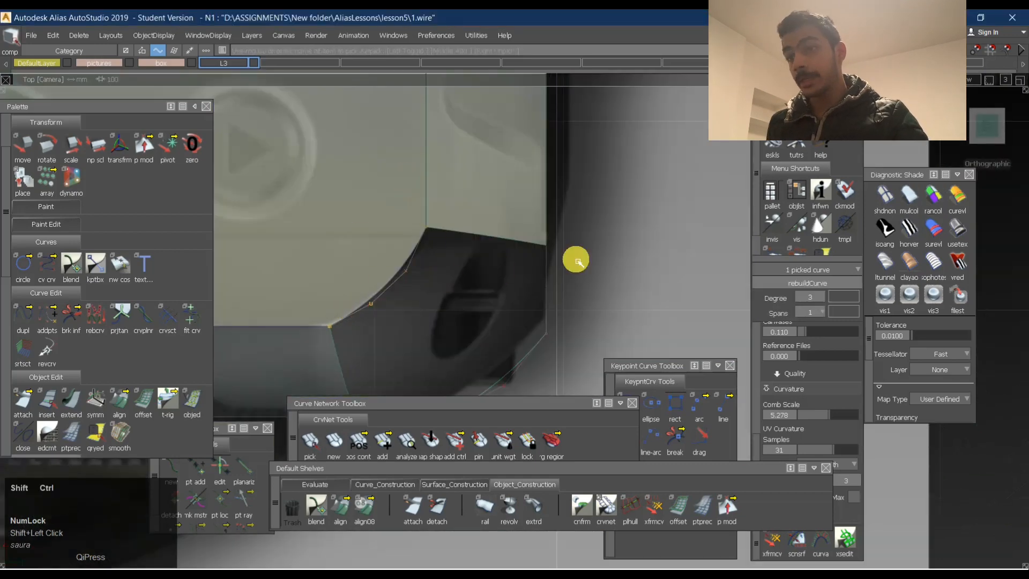
pyautogui.click(828, 548)
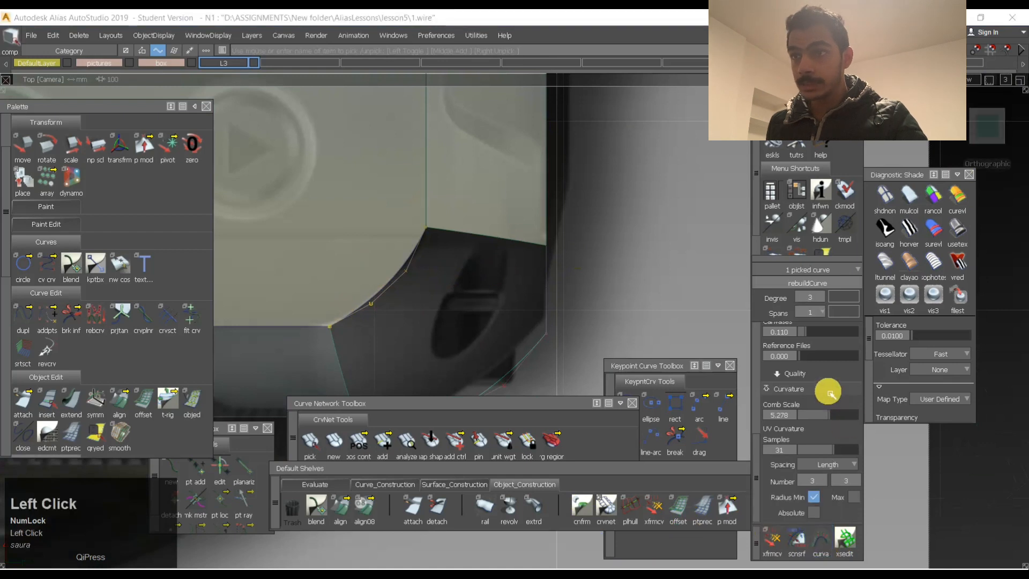
pyautogui.scroll(1, 829, 394)
pyautogui.scroll(-1, 822, 397)
pyautogui.scroll(5, 815, 413)
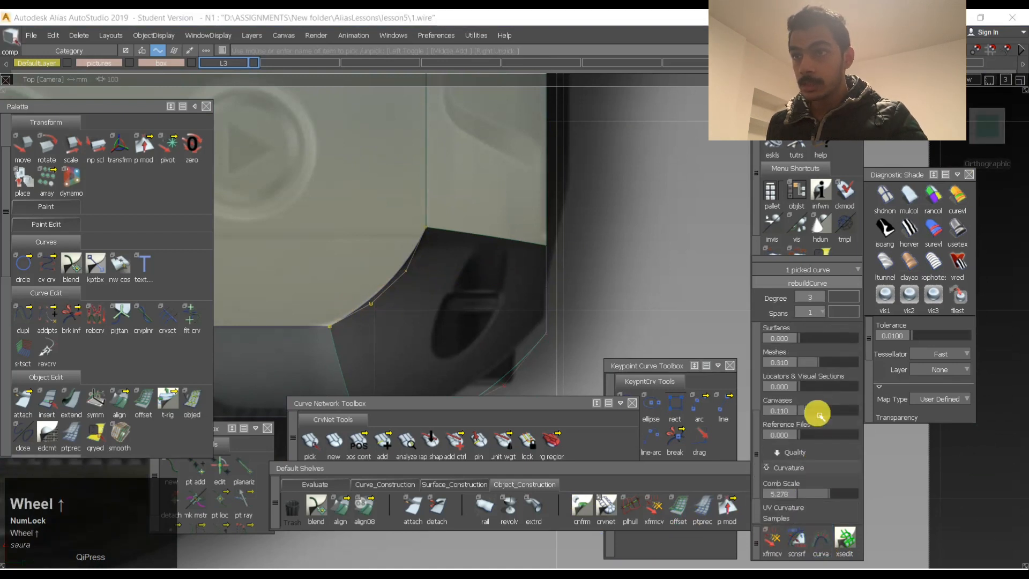
pyautogui.click(814, 423)
pyautogui.click(300, 213)
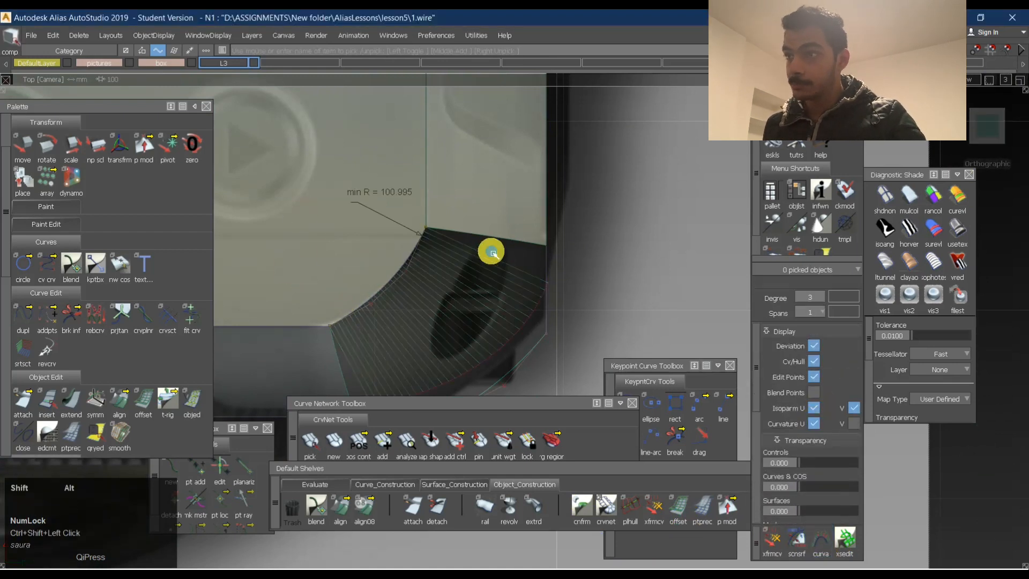
pyautogui.keyDown('alt'); pyautogui.keyDown('shift'); pyautogui.moveTo(492, 250); pyautogui.dragTo(211, 271); pyautogui.keyUp('shift'); pyautogui.keyUp('alt')
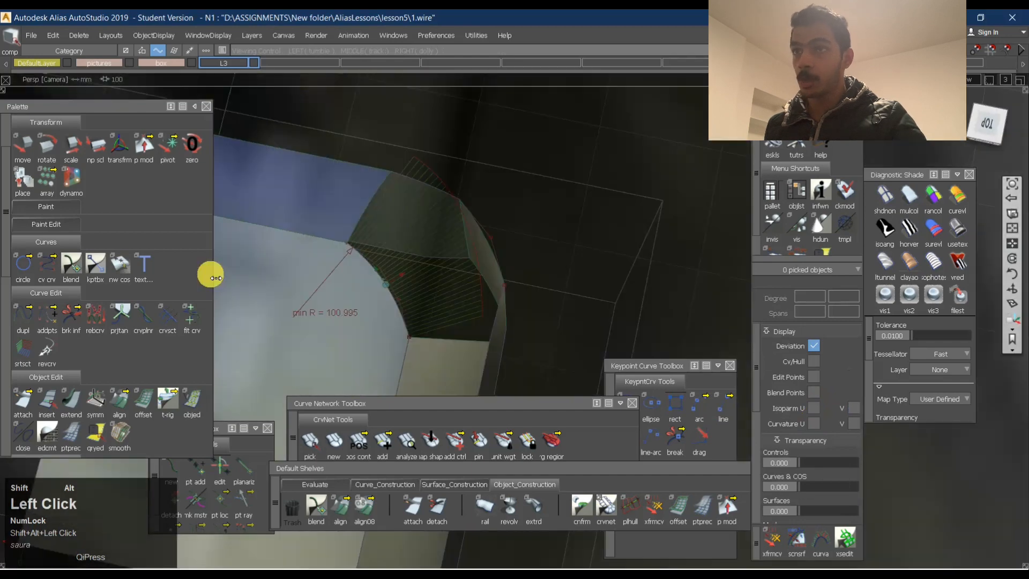
pyautogui.keyDown('alt'); pyautogui.keyDown('shift'); pyautogui.moveTo(414, 260); pyautogui.dragTo(494, 275, button='right'); pyautogui.keyUp('shift'); pyautogui.keyUp('alt')
pyautogui.keyDown('alt'); pyautogui.keyDown('shift'); pyautogui.moveTo(493, 275); pyautogui.dragTo(1021, 150); pyautogui.keyUp('shift'); pyautogui.keyUp('alt')
pyautogui.click(986, 121)
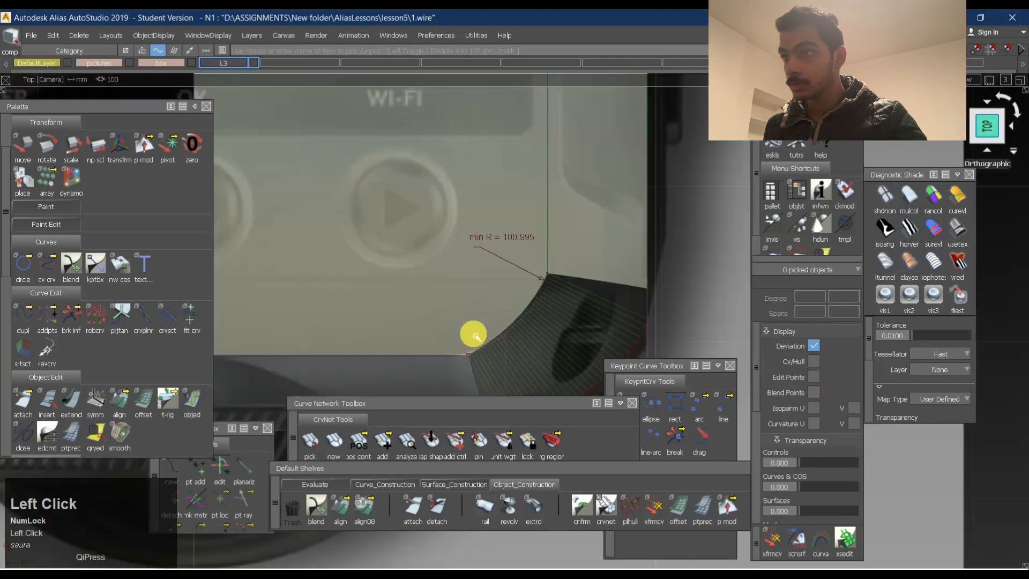
# Reposition the corner curve's two inner CVs along the hull with Transform CV to even out the curvature comb.
pyautogui.keyDown('alt'); pyautogui.keyDown('shift'); pyautogui.moveTo(527, 330); pyautogui.dragTo(443, 248, button='middle'); pyautogui.keyUp('shift'); pyautogui.keyUp('alt')
pyautogui.keyDown('shift'); pyautogui.click(402, 281); pyautogui.keyUp('shift')
pyautogui.keyDown('ctrl'); pyautogui.keyDown('shift'); pyautogui.moveTo(402, 282); pyautogui.dragTo(412, 267); pyautogui.keyUp('shift'); pyautogui.keyUp('ctrl')
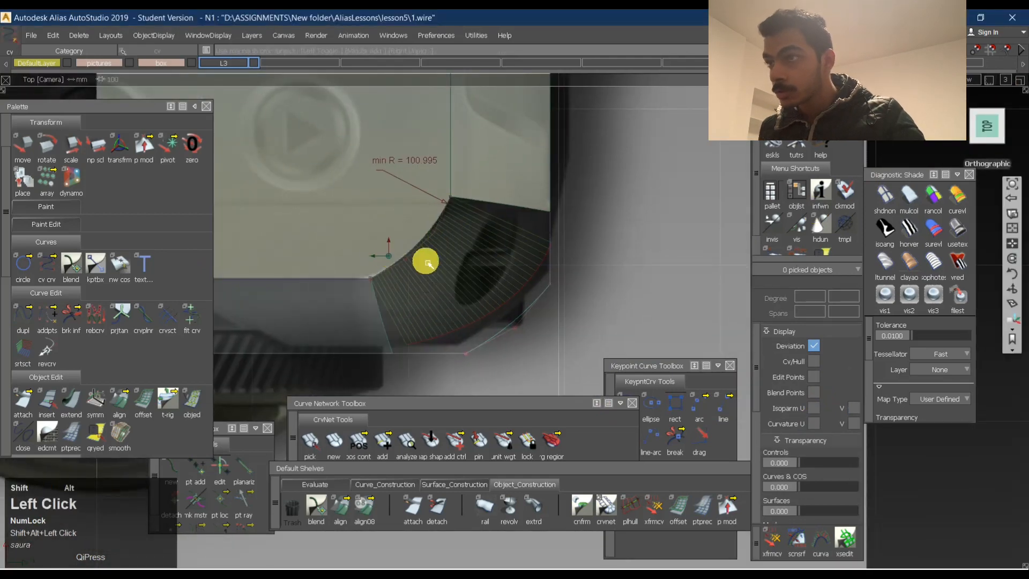
pyautogui.keyDown('alt'); pyautogui.keyDown('shift'); pyautogui.moveTo(425, 262); pyautogui.dragTo(446, 294, button='right'); pyautogui.keyUp('shift'); pyautogui.keyUp('alt')
pyautogui.keyDown('ctrl'); pyautogui.keyDown('shift'); pyautogui.moveTo(446, 294); pyautogui.dragTo(448, 216); pyautogui.keyUp('shift'); pyautogui.keyUp('ctrl')
pyautogui.keyDown('ctrl'); pyautogui.keyDown('shift'); pyautogui.moveTo(415, 274); pyautogui.dragTo(440, 258); pyautogui.keyUp('shift'); pyautogui.keyUp('ctrl')
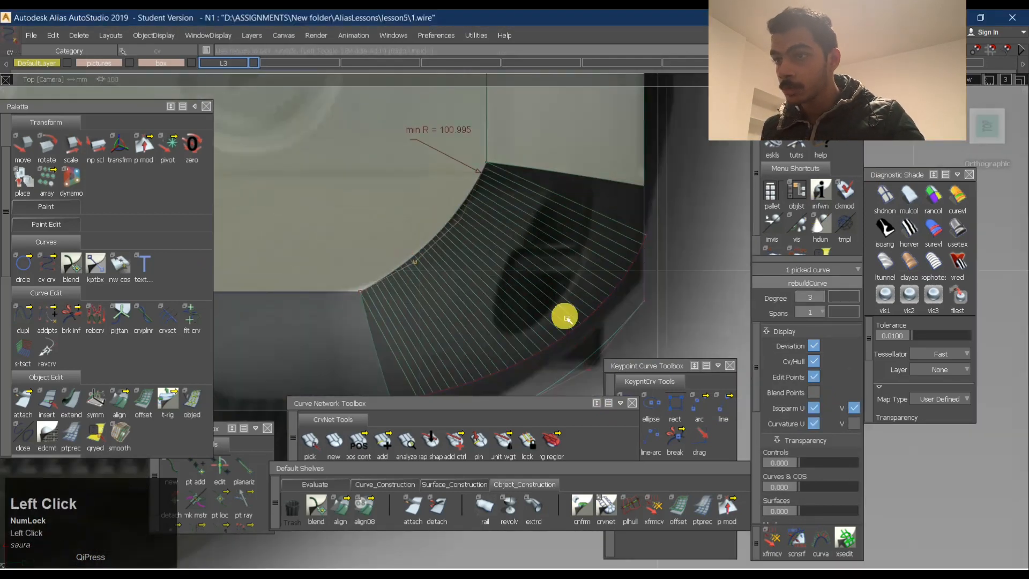
pyautogui.click(647, 508)
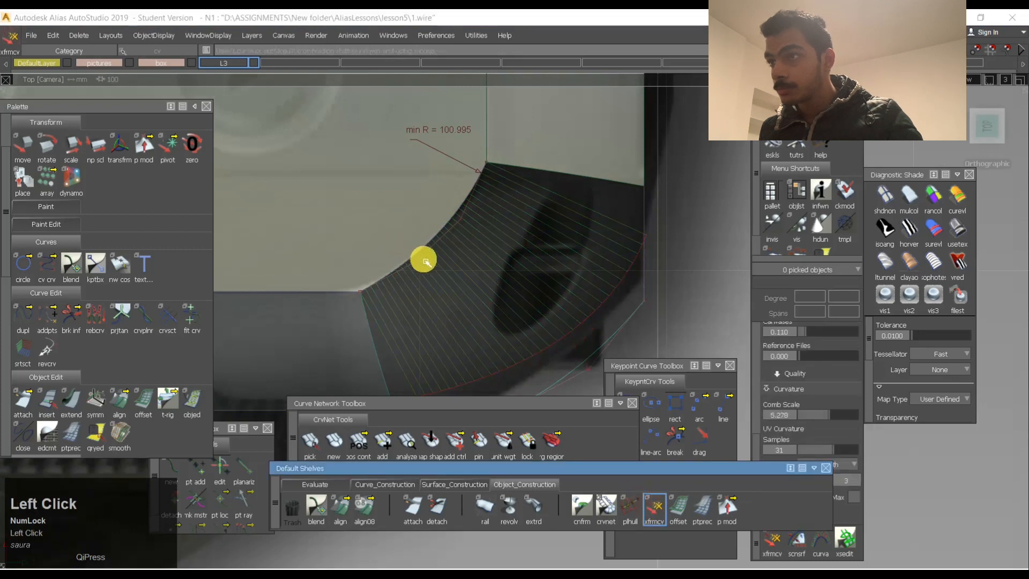
pyautogui.keyDown('alt'); pyautogui.keyDown('shift'); pyautogui.moveTo(485, 239); pyautogui.dragTo(448, 259, button='right'); pyautogui.keyUp('shift'); pyautogui.keyUp('alt')
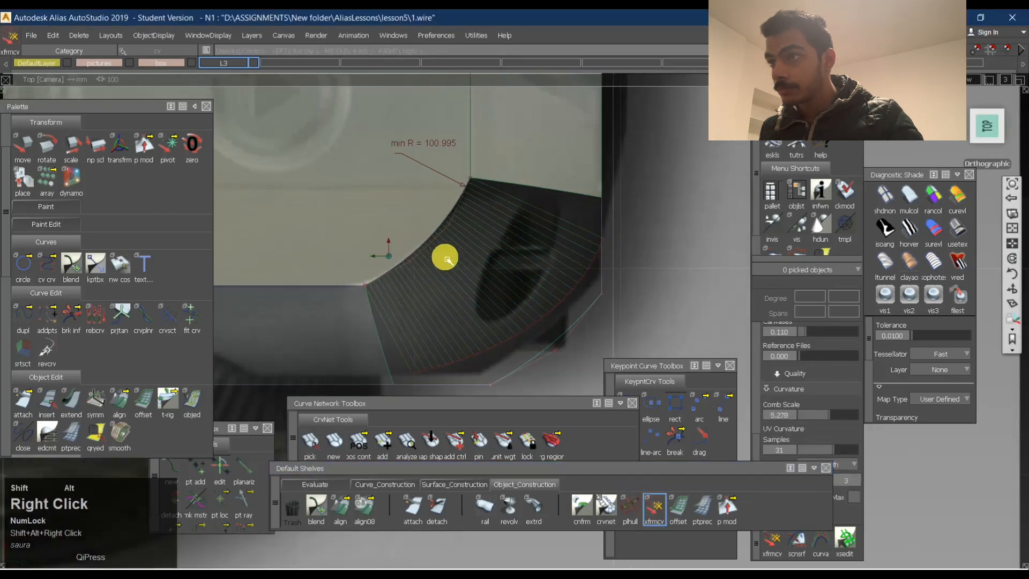
pyautogui.click(412, 265)
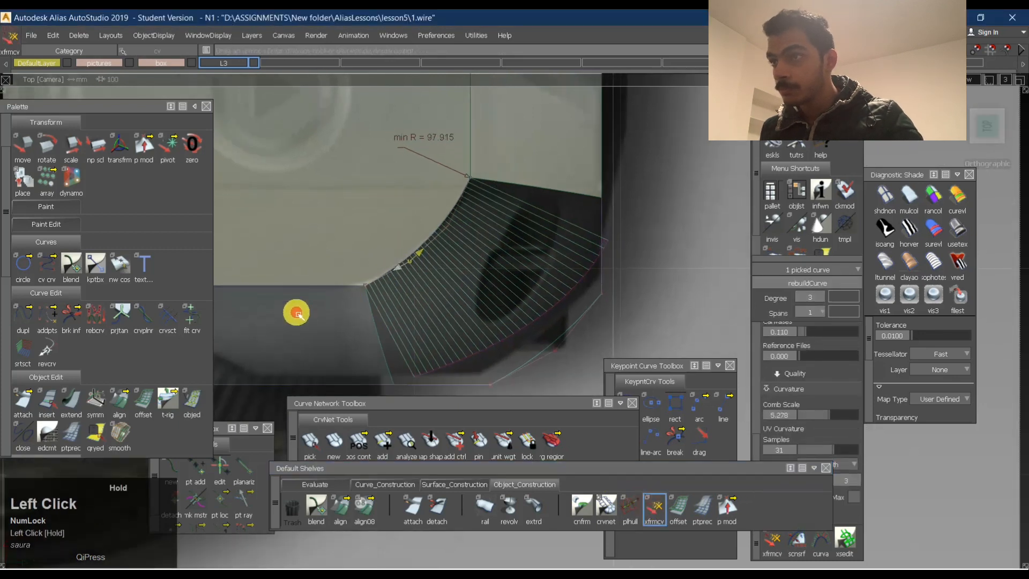
pyautogui.moveTo(297, 313); pyautogui.dragTo(544, 188)
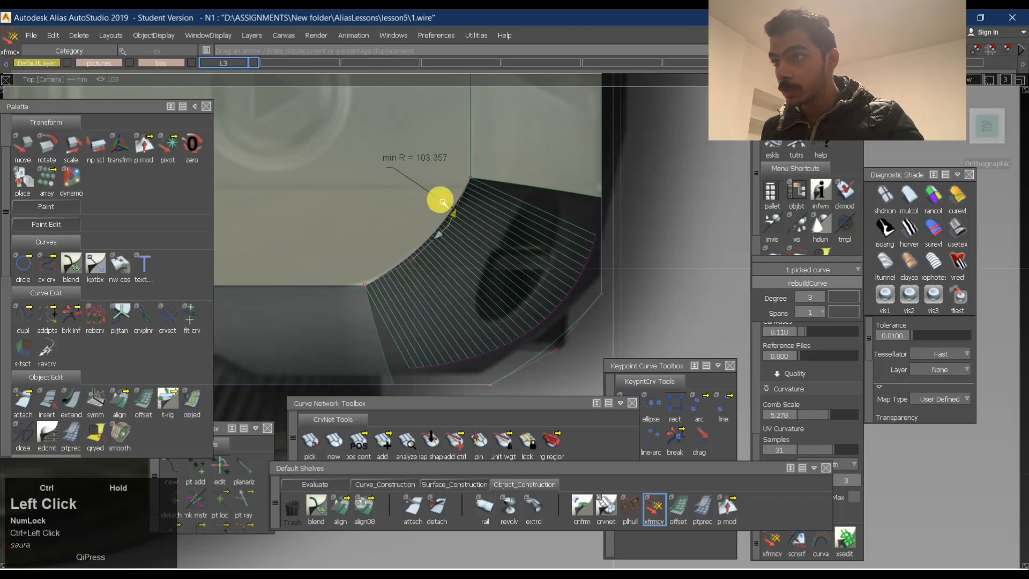
# Untrim the top plane at the open corner.
pyautogui.keyDown('alt'); pyautogui.keyDown('shift'); pyautogui.moveTo(476, 236); pyautogui.dragTo(453, 271); pyautogui.keyUp('shift'); pyautogui.keyUp('alt')
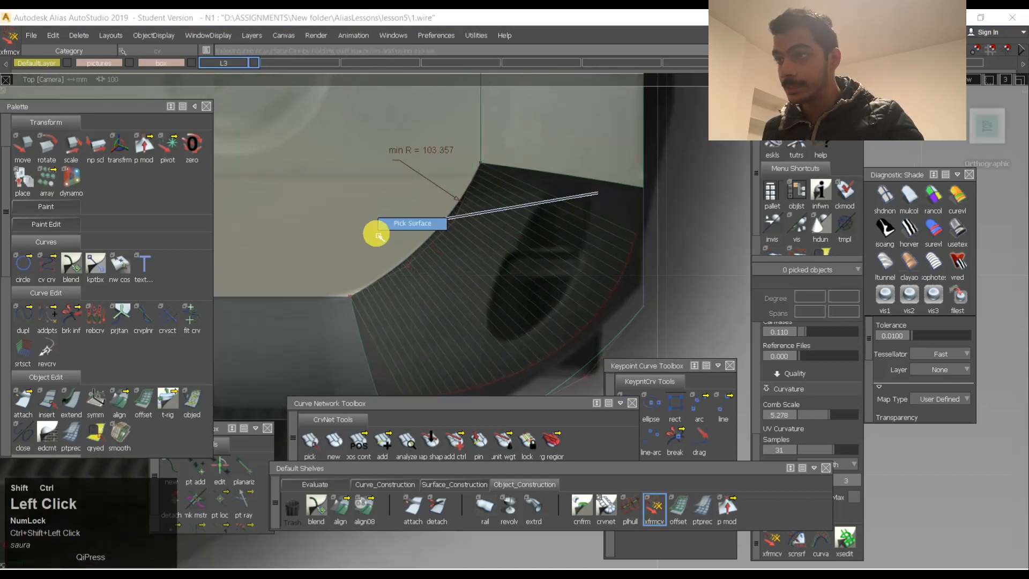
pyautogui.keyDown('ctrl'); pyautogui.keyDown('shift'); pyautogui.moveTo(368, 276); pyautogui.dragTo(384, 188); pyautogui.keyUp('shift'); pyautogui.keyUp('ctrl')
pyautogui.moveTo(396, 226); pyautogui.dragTo(480, 253)
pyautogui.keyDown('ctrl'); pyautogui.keyDown('shift'); pyautogui.moveTo(351, 164); pyautogui.dragTo(455, 214, button='right'); pyautogui.keyUp('shift'); pyautogui.keyUp('ctrl')
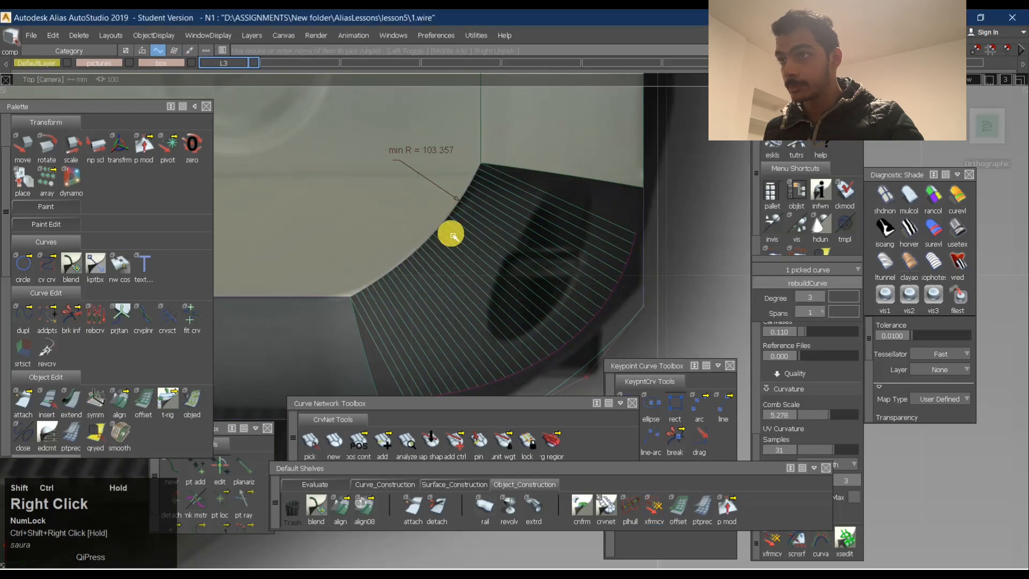
pyautogui.keyDown('ctrl'); pyautogui.keyDown('shift'); pyautogui.moveTo(453, 236); pyautogui.dragTo(531, 216); pyautogui.keyUp('shift'); pyautogui.keyUp('ctrl')
pyautogui.keyDown('ctrl'); pyautogui.keyDown('shift'); pyautogui.moveTo(530, 216); pyautogui.dragTo(453, 300, button='right'); pyautogui.keyUp('shift'); pyautogui.keyUp('ctrl')
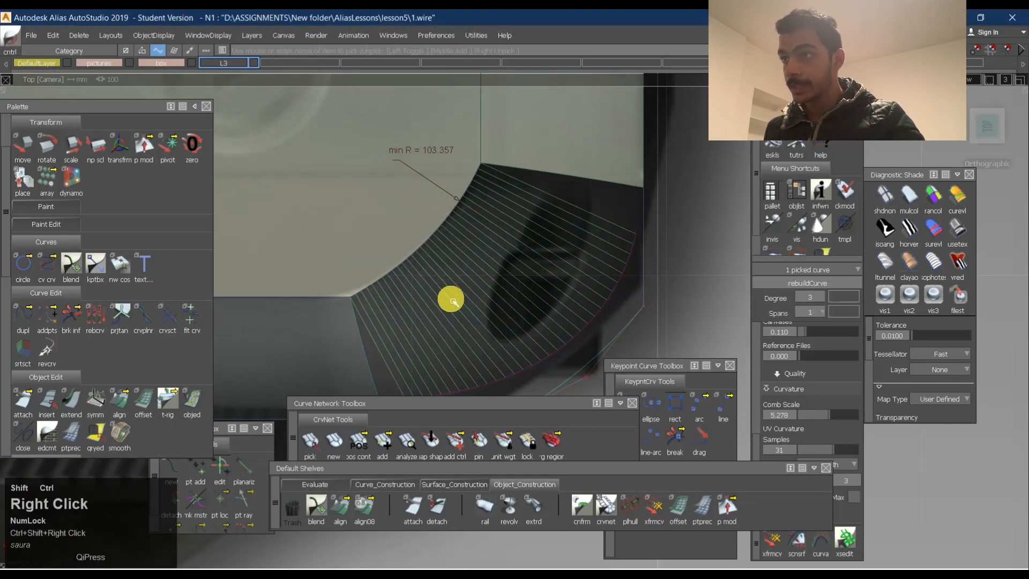
pyautogui.keyDown('ctrl'); pyautogui.keyDown('shift'); pyautogui.moveTo(452, 300); pyautogui.dragTo(524, 193); pyautogui.keyUp('shift'); pyautogui.keyUp('ctrl')
pyautogui.keyDown('ctrl'); pyautogui.keyDown('shift'); pyautogui.moveTo(434, 156); pyautogui.dragTo(432, 241, button='right'); pyautogui.keyUp('shift'); pyautogui.keyUp('ctrl')
pyautogui.keyDown('ctrl'); pyautogui.keyDown('shift'); pyautogui.click(497, 239); pyautogui.keyUp('shift'); pyautogui.keyUp('ctrl')
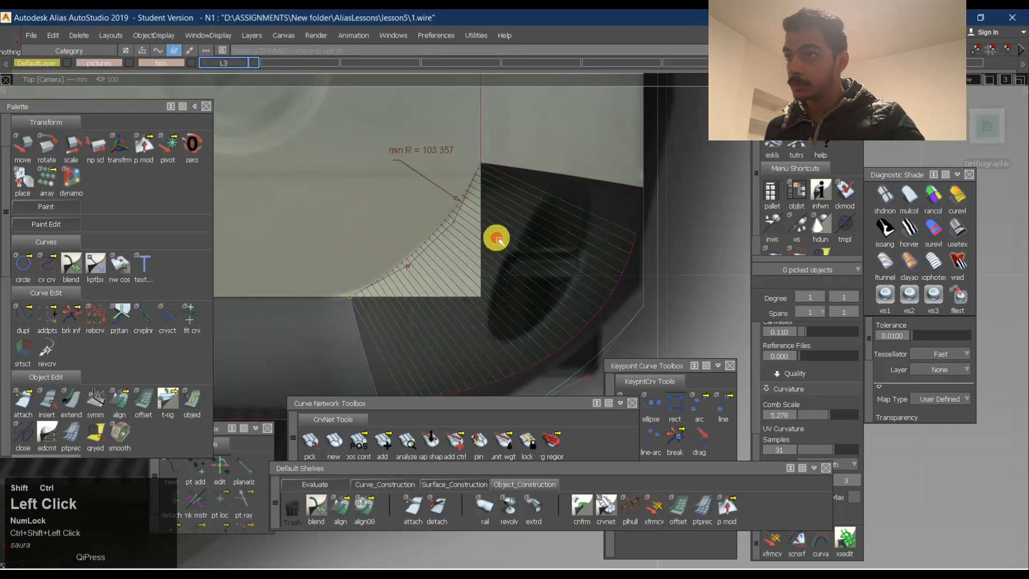
pyautogui.click(470, 251)
pyautogui.press('Return')
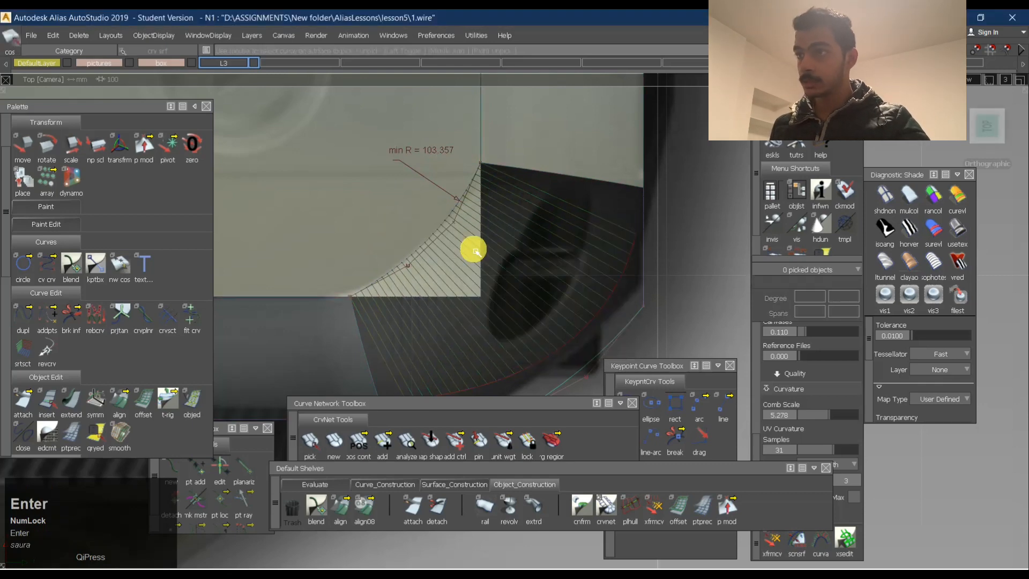
# Project the adjusted corner curve onto the top plane along the view direction and trim the plane to it.
pyautogui.keyDown('ctrl'); pyautogui.keyDown('shift'); pyautogui.moveTo(459, 105); pyautogui.dragTo(429, 224, button='right'); pyautogui.keyUp('shift'); pyautogui.keyUp('ctrl')
pyautogui.click(468, 260)
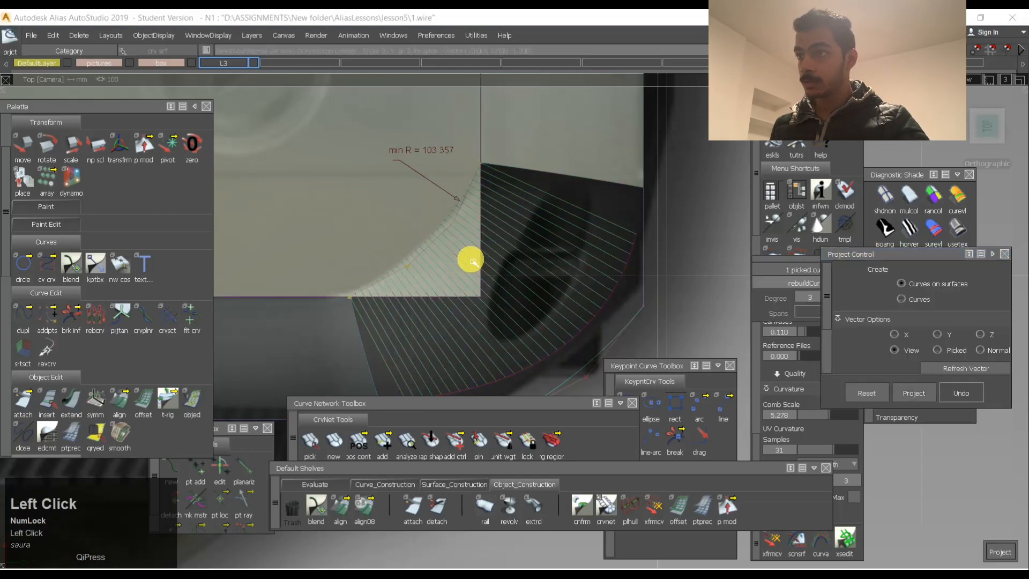
pyautogui.keyDown('ctrl'); pyautogui.keyDown('shift'); pyautogui.moveTo(469, 260); pyautogui.dragTo(409, 214, button='right'); pyautogui.keyUp('shift'); pyautogui.keyUp('ctrl')
pyautogui.press('space')
pyautogui.keyDown('ctrl'); pyautogui.keyDown('shift'); pyautogui.moveTo(450, 228); pyautogui.dragTo(451, 204); pyautogui.keyUp('shift'); pyautogui.keyUp('ctrl')
pyautogui.keyDown('ctrl'); pyautogui.keyDown('shift'); pyautogui.moveTo(432, 280); pyautogui.dragTo(416, 223, button='middle'); pyautogui.keyUp('shift'); pyautogui.keyUp('ctrl')
pyautogui.keyDown('alt'); pyautogui.keyDown('shift'); pyautogui.moveTo(416, 222); pyautogui.dragTo(378, 227); pyautogui.keyUp('shift'); pyautogui.keyUp('alt')
pyautogui.click(378, 228)
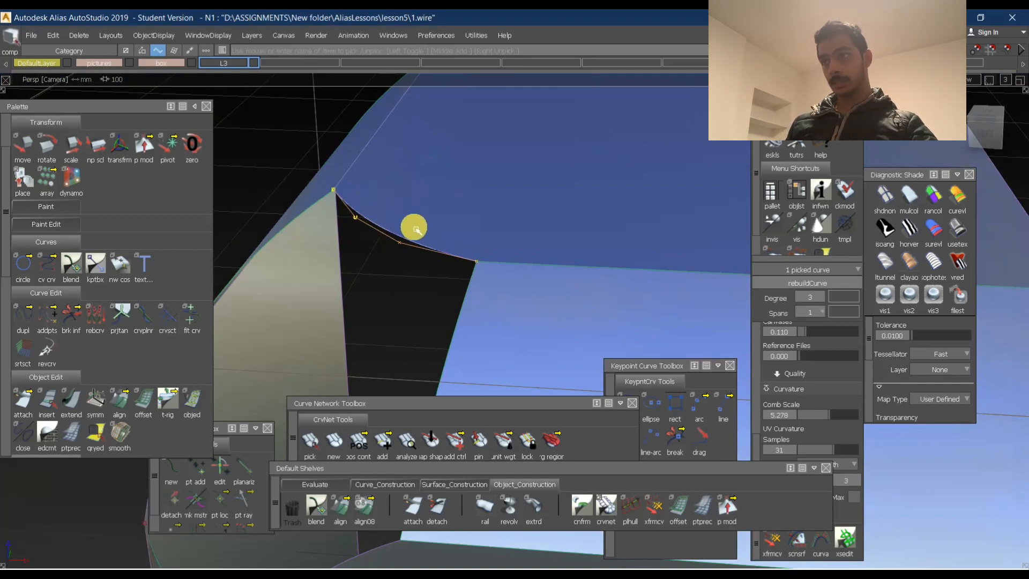
# Measure the curve-to-curve deviation between the adjusted corner curve and the trimmed edge of the top plane.
pyautogui.click(386, 202)
pyautogui.moveTo(385, 202)
pyautogui.keyDown('alt'); pyautogui.keyDown('shift'); pyautogui.mouseDown()
pyautogui.moveTo(464, 249)
pyautogui.moveTo(404, 211)
pyautogui.moveTo(395, 216)
pyautogui.mouseUp(); pyautogui.keyUp('shift'); pyautogui.keyUp('alt')
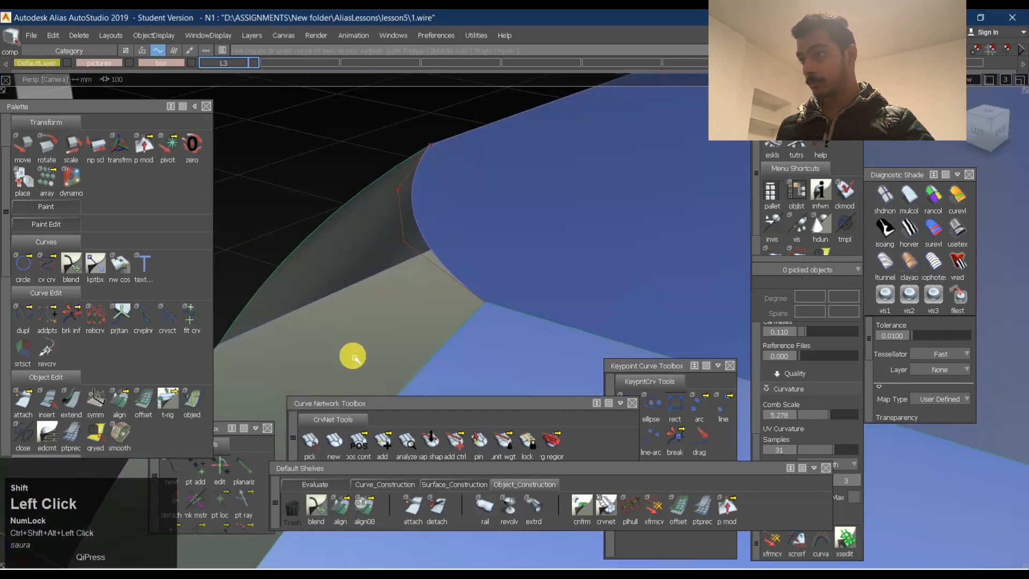
pyautogui.scroll(-4, 168, 374)
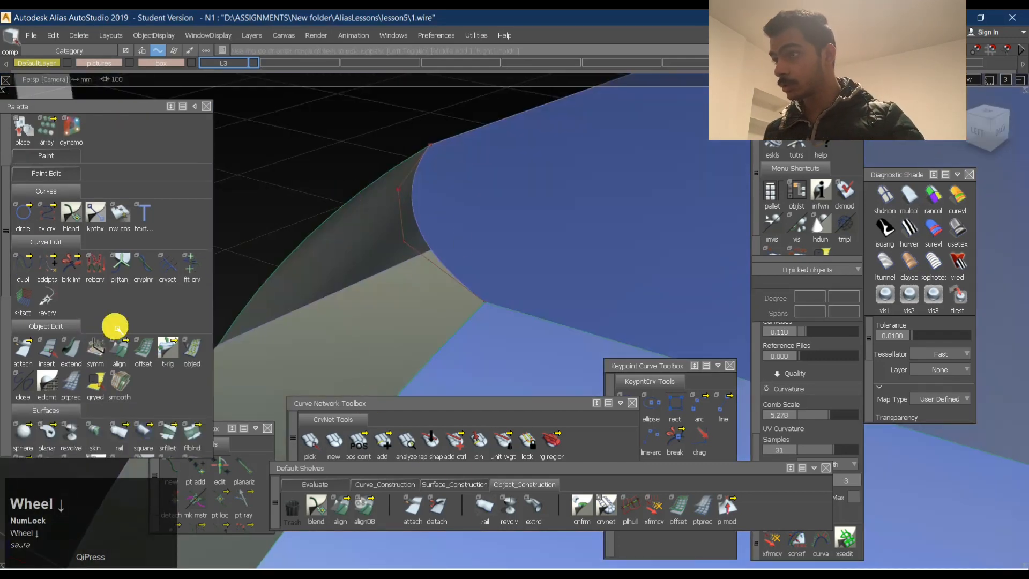
pyautogui.scroll(-9, 153, 379)
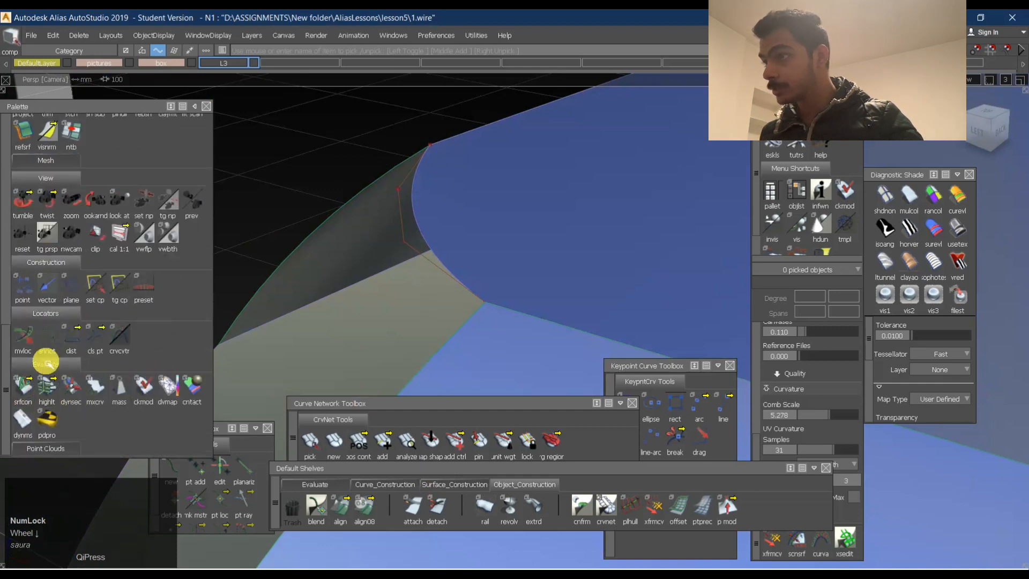
pyautogui.click(75, 344)
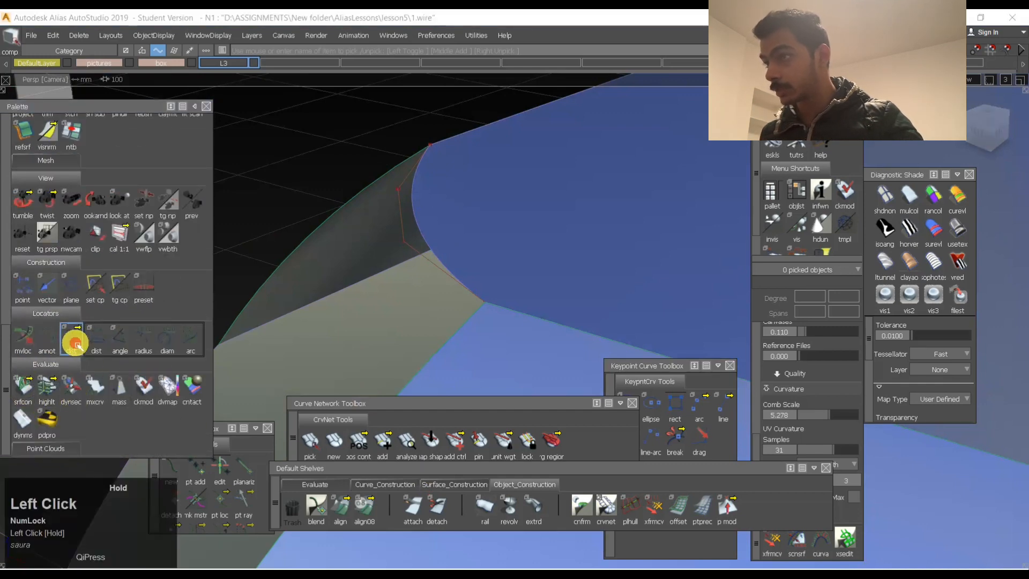
pyautogui.click(95, 339)
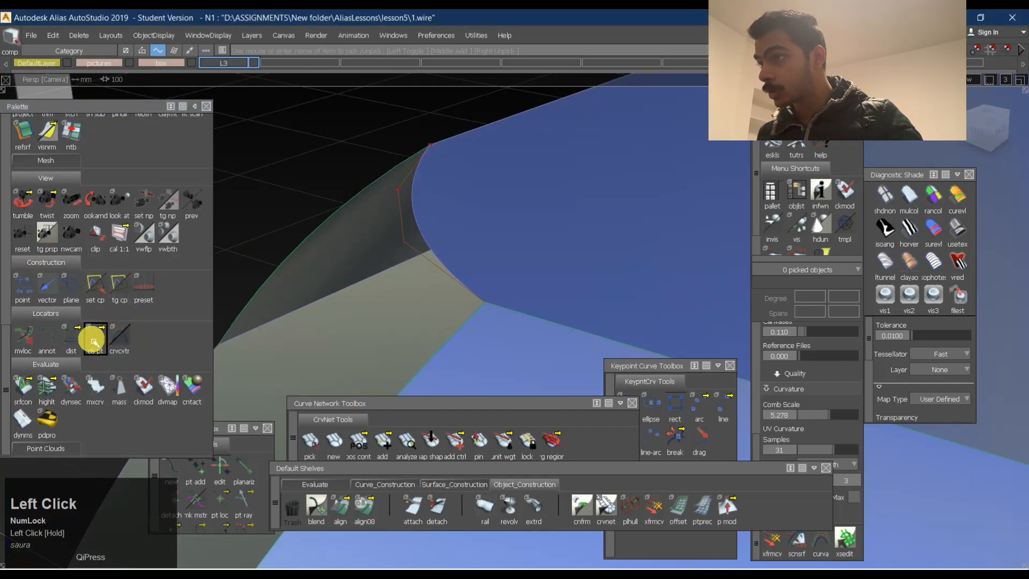
pyautogui.click(102, 342)
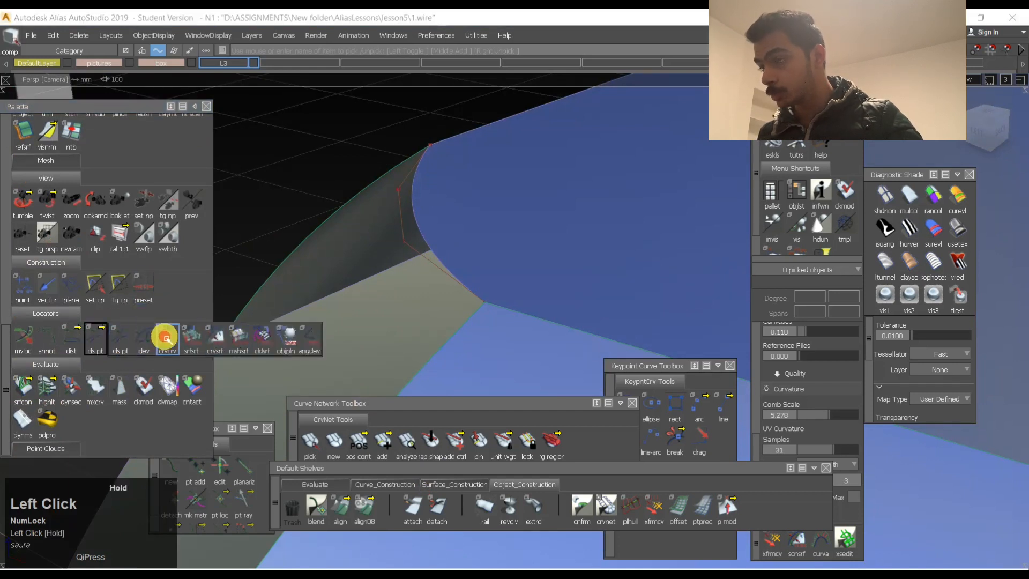
pyautogui.click(63, 321)
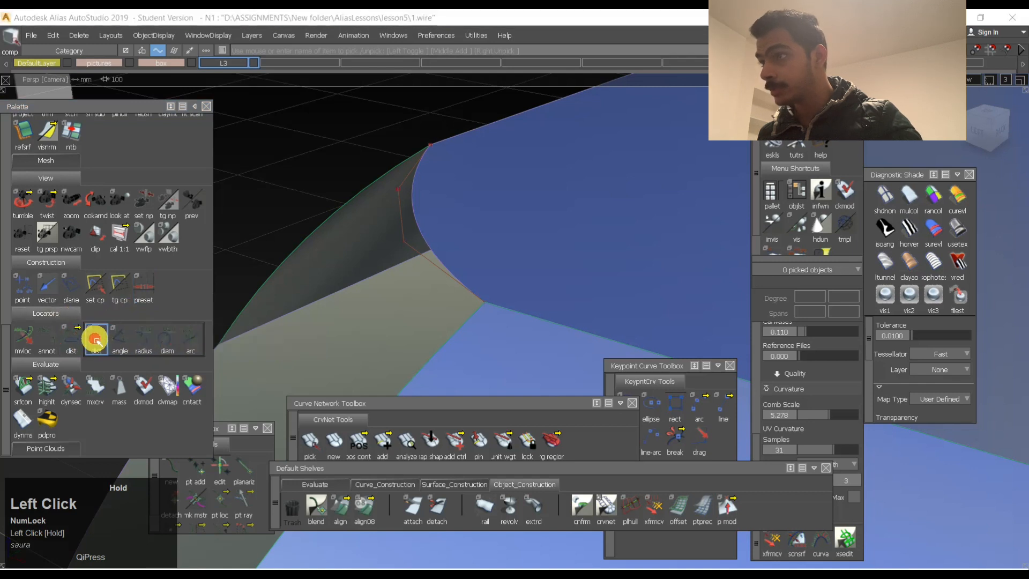
pyautogui.moveTo(93, 338); pyautogui.dragTo(189, 338)
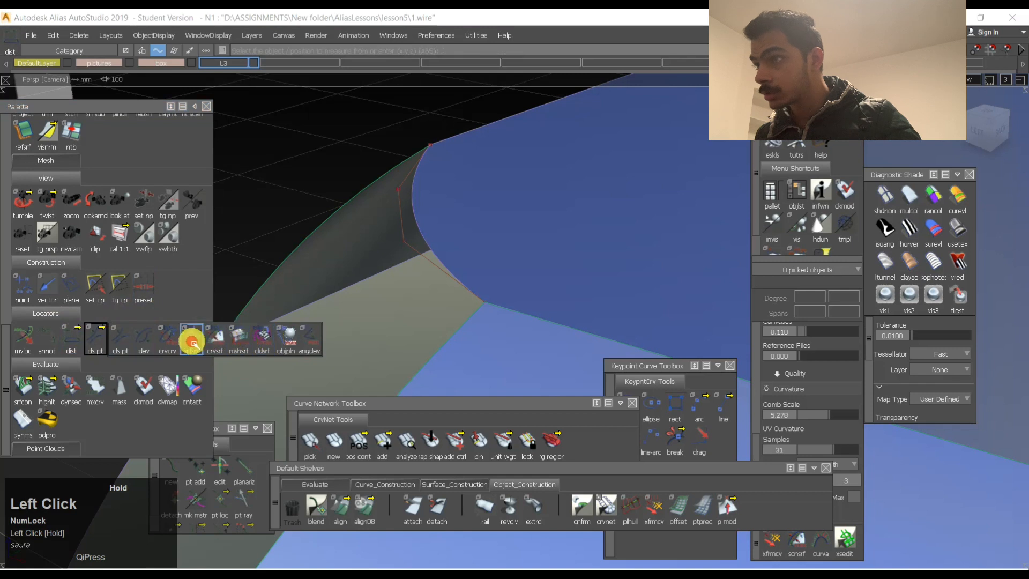
pyautogui.moveTo(168, 341); pyautogui.dragTo(167, 340)
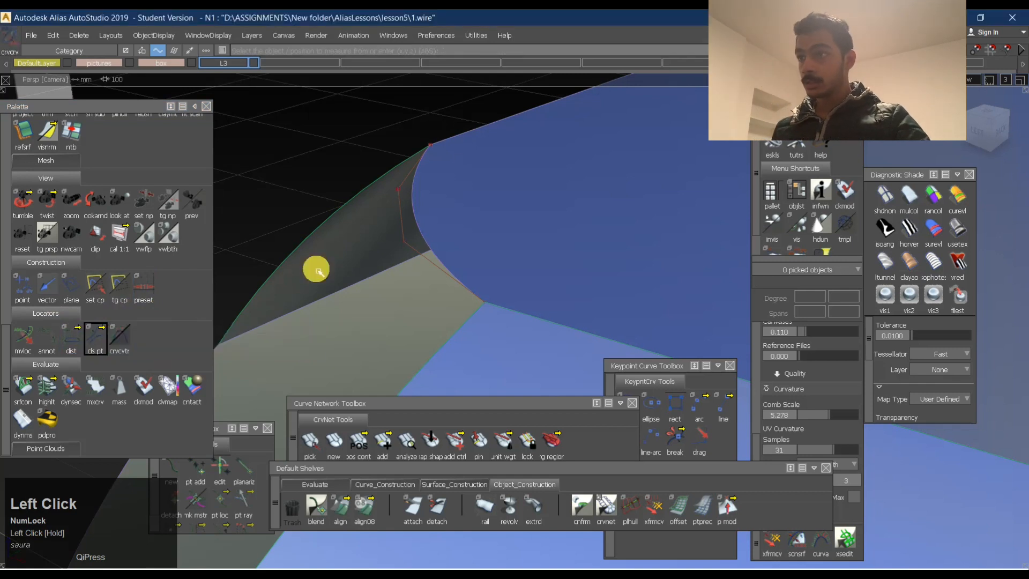
pyautogui.moveTo(412, 204); pyautogui.dragTo(427, 215, button='right')
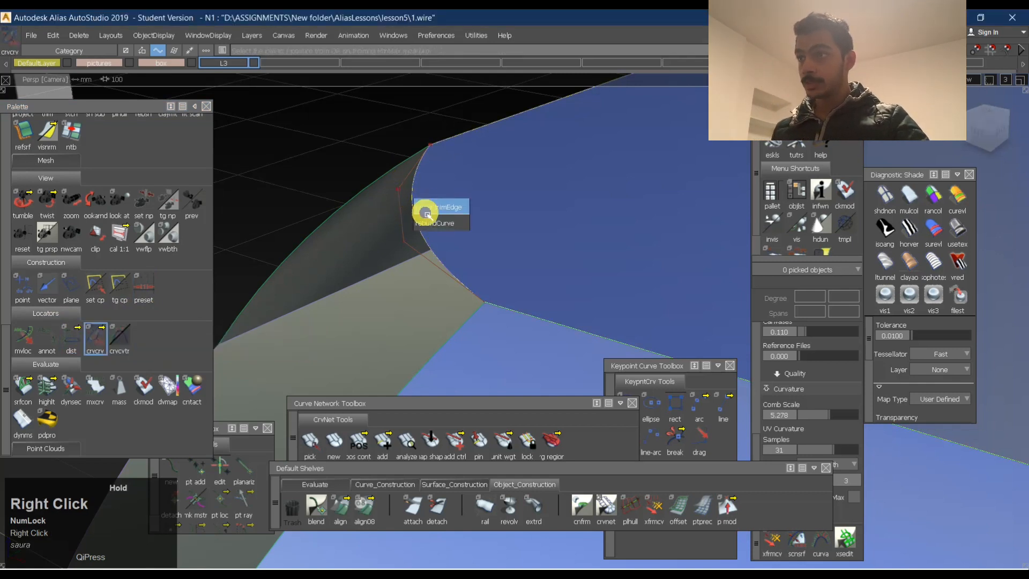
pyautogui.moveTo(413, 207); pyautogui.dragTo(418, 299)
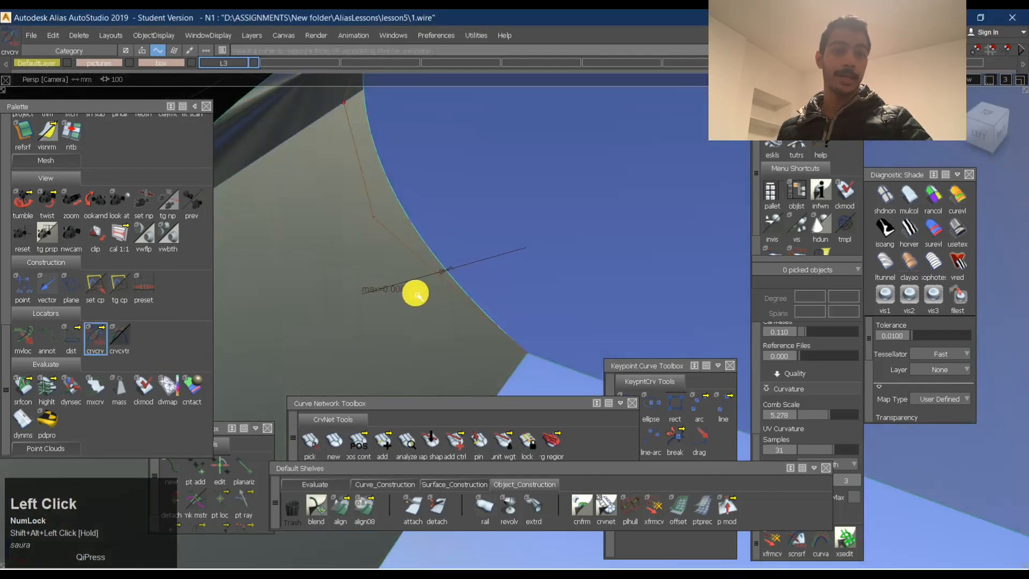
pyautogui.keyDown('alt'); pyautogui.keyDown('shift'); pyautogui.moveTo(457, 258); pyautogui.dragTo(429, 261, button='right'); pyautogui.keyUp('shift'); pyautogui.keyUp('alt')
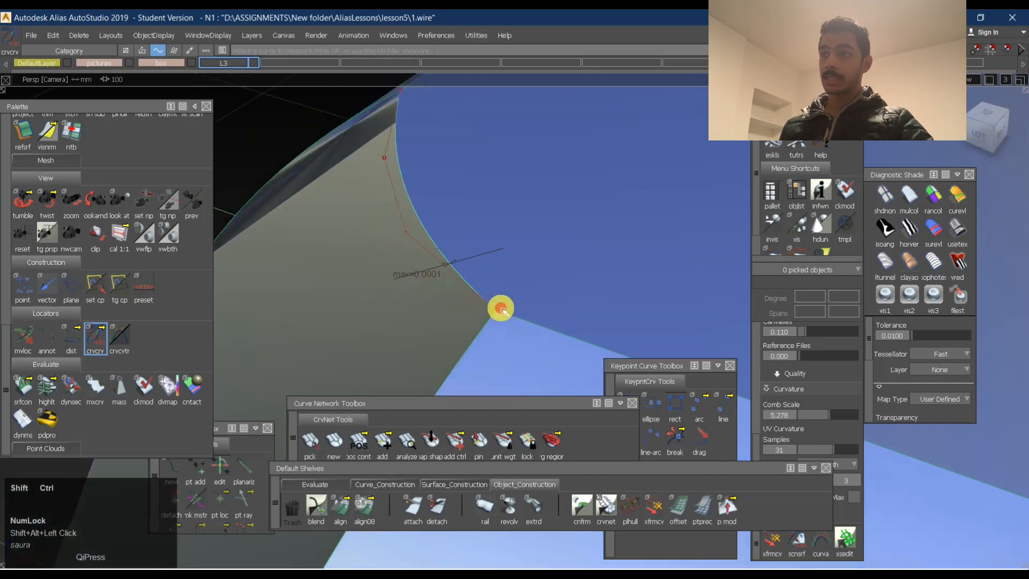
pyautogui.keyDown('ctrl'); pyautogui.keyDown('shift'); pyautogui.moveTo(610, 274); pyautogui.dragTo(493, 222, button='middle'); pyautogui.keyUp('shift'); pyautogui.keyUp('ctrl')
pyautogui.keyDown('ctrl'); pyautogui.keyDown('shift'); pyautogui.click(558, 181); pyautogui.keyUp('shift'); pyautogui.keyUp('ctrl')
# Try to skin a surface across the open corner between the curves at the top plane and the rounded vertical edge.
pyautogui.keyDown('alt'); pyautogui.keyDown('shift'); pyautogui.moveTo(602, 245); pyautogui.dragTo(794, 232); pyautogui.keyUp('shift'); pyautogui.keyUp('alt')
pyautogui.keyDown('alt'); pyautogui.keyDown('shift'); pyautogui.moveTo(466, 244); pyautogui.dragTo(588, 260); pyautogui.keyUp('shift'); pyautogui.keyUp('alt')
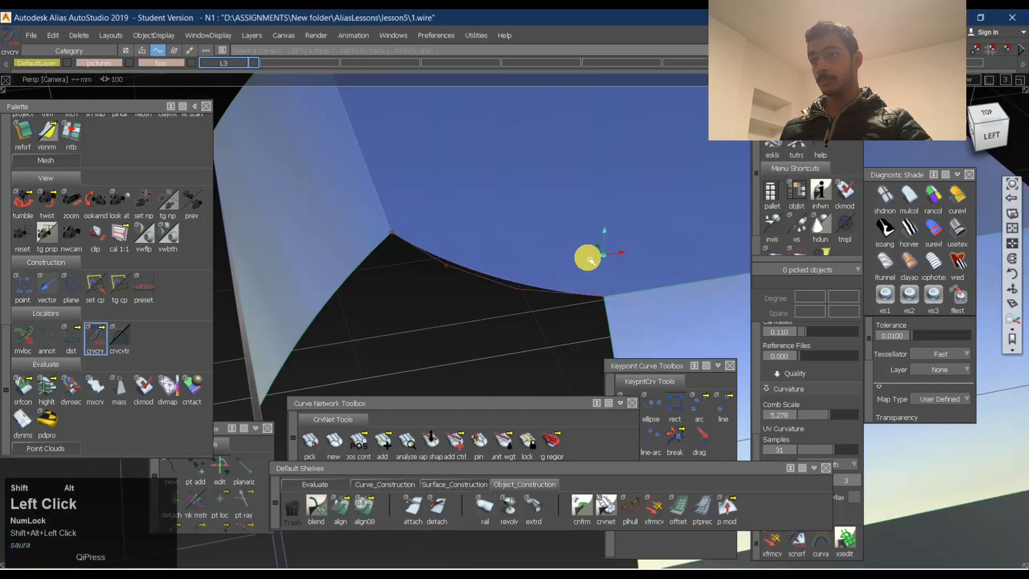
pyautogui.keyDown('alt'); pyautogui.keyDown('shift'); pyautogui.moveTo(555, 286); pyautogui.dragTo(502, 186, button='middle'); pyautogui.keyUp('shift'); pyautogui.keyUp('alt')
pyautogui.keyDown('alt'); pyautogui.keyDown('shift'); pyautogui.moveTo(522, 170); pyautogui.dragTo(493, 205, button='right'); pyautogui.keyUp('shift'); pyautogui.keyUp('alt')
pyautogui.keyDown('alt'); pyautogui.keyDown('shift'); pyautogui.moveTo(492, 204); pyautogui.dragTo(598, 223); pyautogui.keyUp('shift'); pyautogui.keyUp('alt')
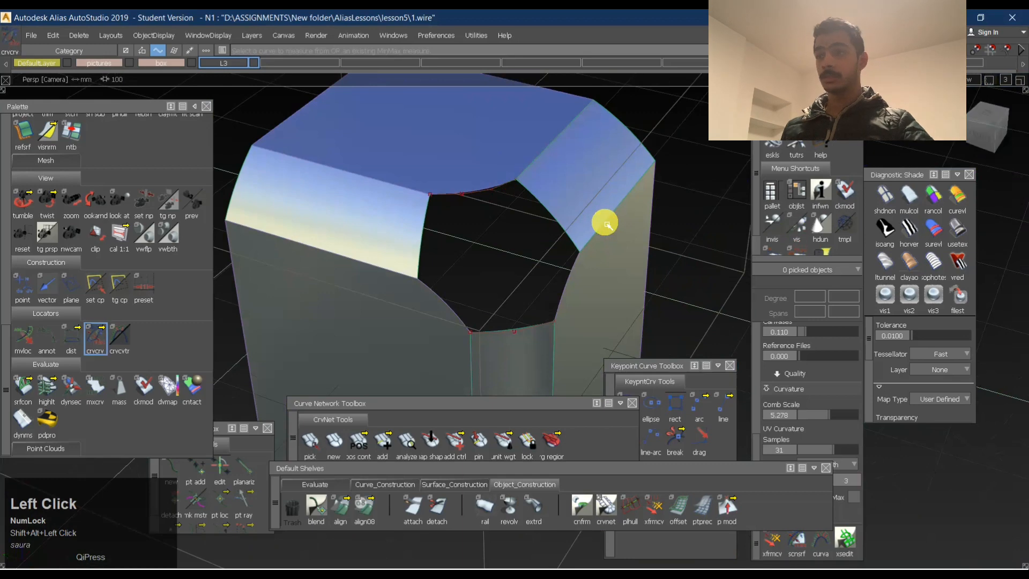
pyautogui.moveTo(461, 190)
pyautogui.keyDown('alt'); pyautogui.keyDown('shift'); pyautogui.mouseDown()
pyautogui.moveTo(455, 230)
pyautogui.moveTo(467, 202)
pyautogui.mouseUp(); pyautogui.keyUp('shift'); pyautogui.keyUp('alt')
pyautogui.keyDown('ctrl'); pyautogui.keyDown('shift'); pyautogui.moveTo(471, 204); pyautogui.dragTo(484, 230, button='right'); pyautogui.keyUp('shift'); pyautogui.keyUp('ctrl')
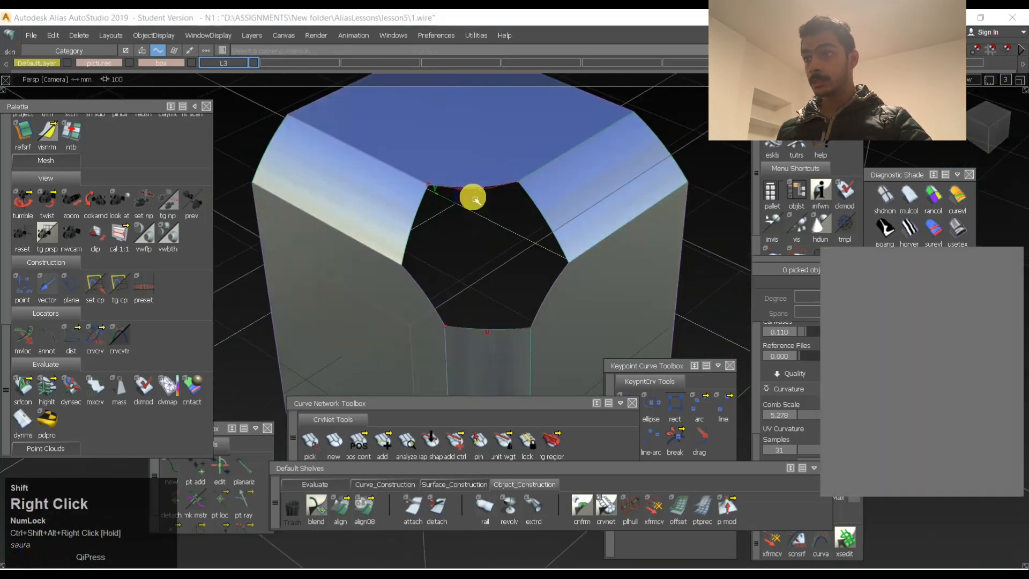
pyautogui.click(484, 191)
pyautogui.click(494, 196)
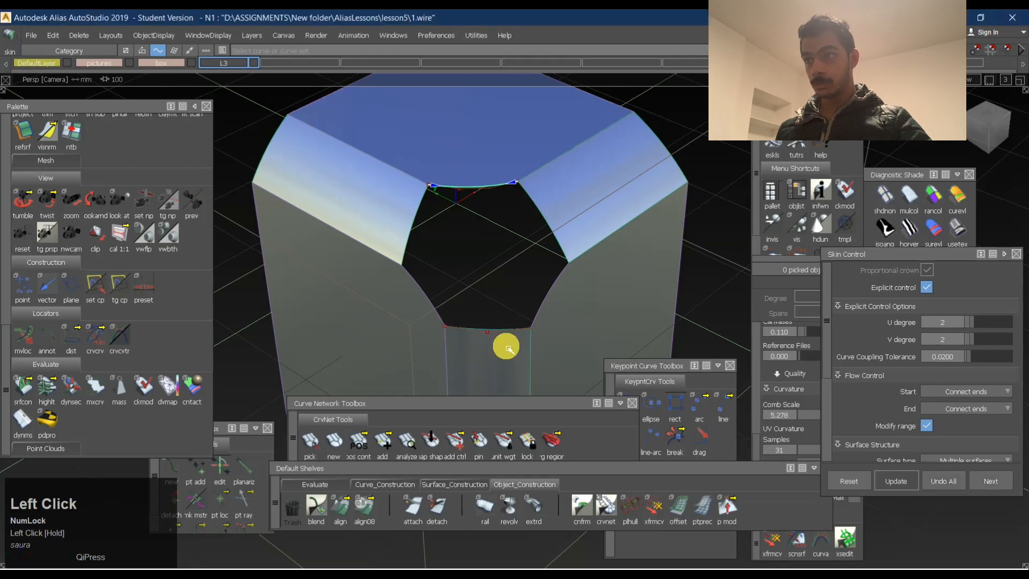
pyautogui.click(489, 331)
pyautogui.click(505, 354)
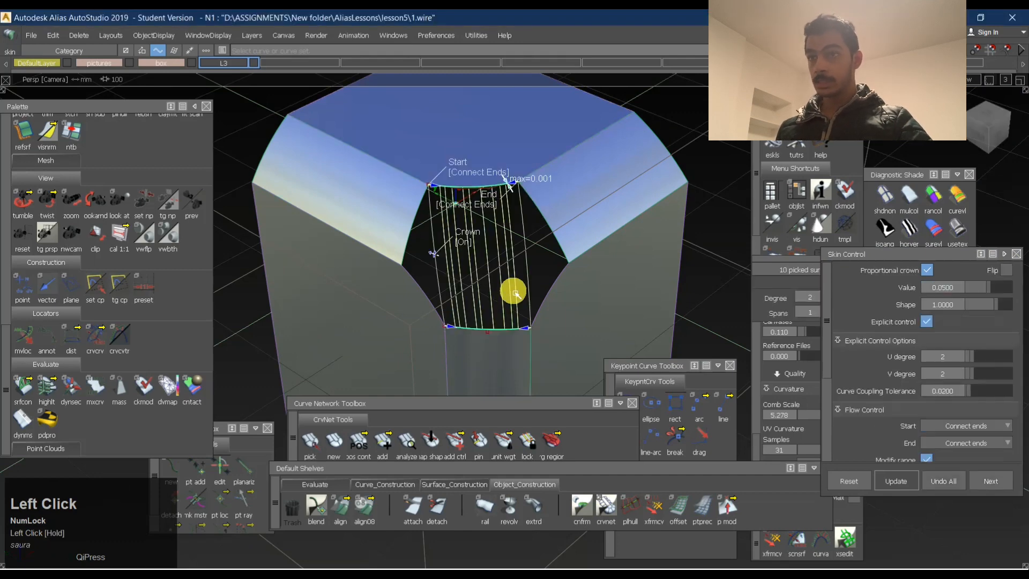
# Set the corner skin's U degree to 3 and inspect the surface from several angles.
pyautogui.keyDown('alt'); pyautogui.keyDown('shift'); pyautogui.moveTo(448, 302); pyautogui.dragTo(941, 332); pyautogui.keyUp('shift'); pyautogui.keyUp('alt')
pyautogui.click(981, 357)
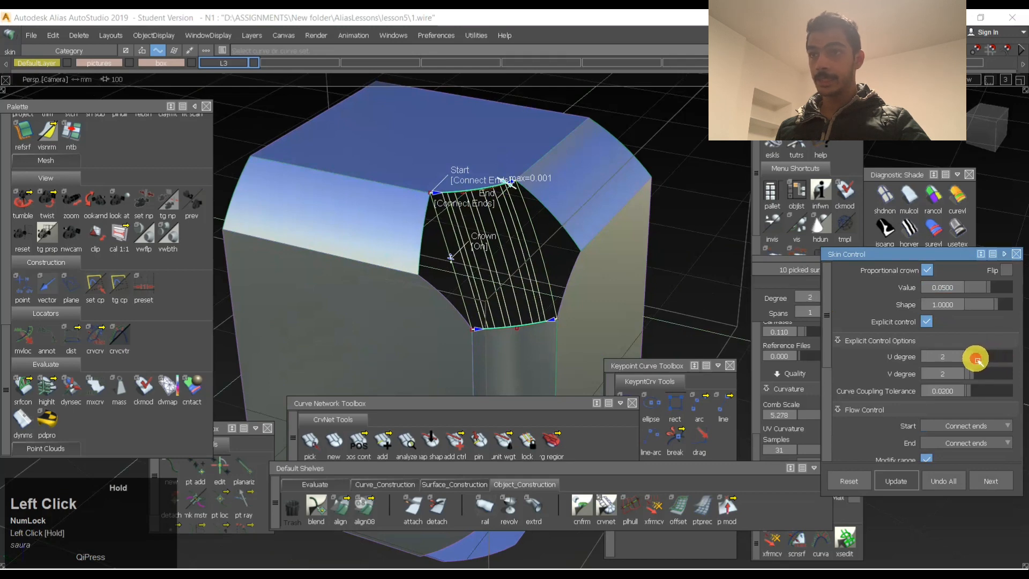
pyautogui.click(982, 360)
pyautogui.keyDown('alt'); pyautogui.keyDown('shift'); pyautogui.moveTo(704, 337); pyautogui.dragTo(701, 253); pyautogui.keyUp('shift'); pyautogui.keyUp('alt')
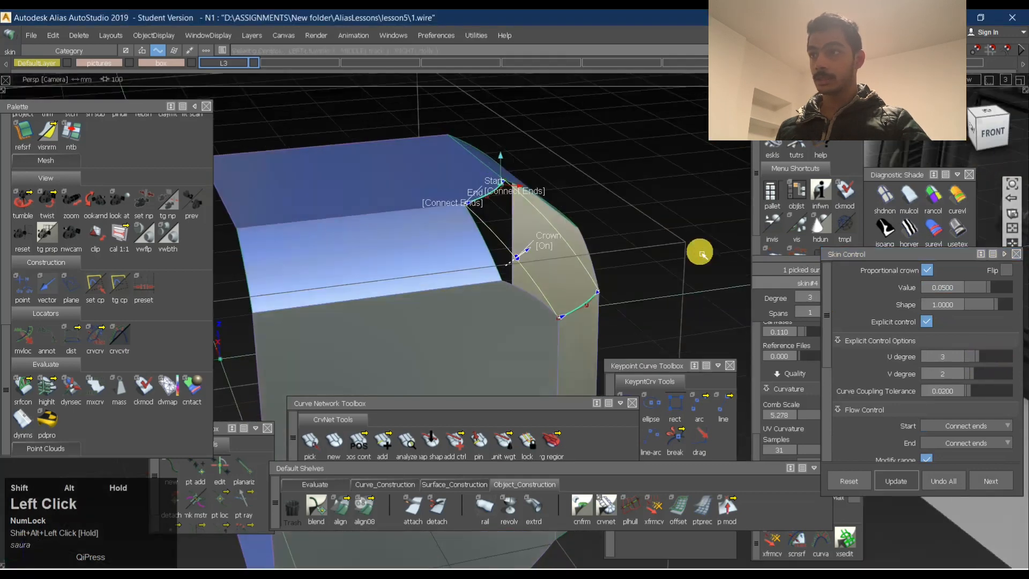
pyautogui.keyDown('alt'); pyautogui.keyDown('shift'); pyautogui.moveTo(700, 253); pyautogui.dragTo(455, 257, button='middle'); pyautogui.keyUp('shift'); pyautogui.keyUp('alt')
pyautogui.keyDown('alt'); pyautogui.keyDown('shift'); pyautogui.moveTo(454, 257); pyautogui.dragTo(396, 211); pyautogui.keyUp('shift'); pyautogui.keyUp('alt')
pyautogui.keyDown('alt'); pyautogui.keyDown('shift'); pyautogui.moveTo(395, 211); pyautogui.dragTo(486, 225, button='middle'); pyautogui.keyUp('shift'); pyautogui.keyUp('alt')
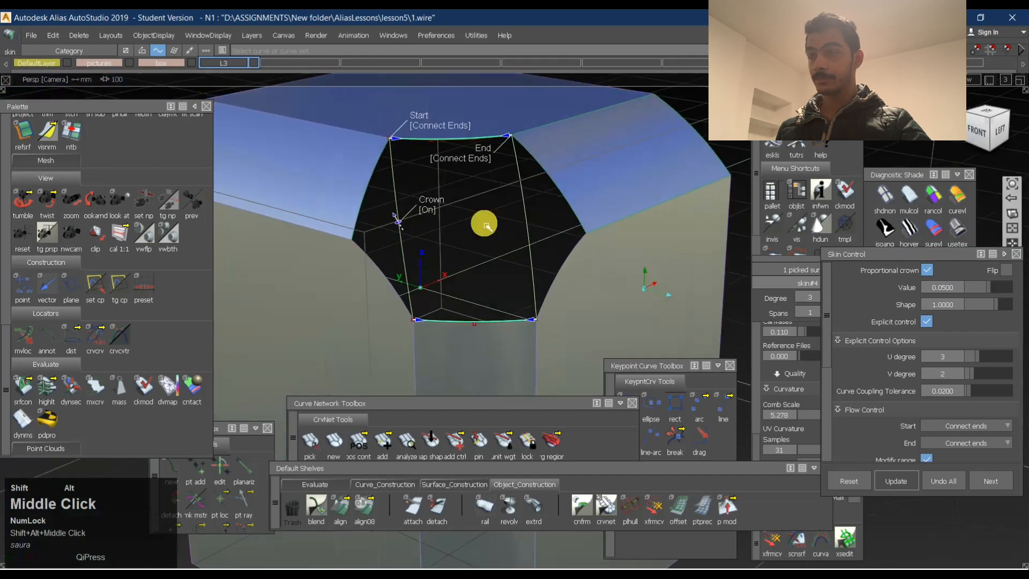
pyautogui.moveTo(420, 221)
pyautogui.keyDown('alt'); pyautogui.keyDown('shift'); pyautogui.mouseDown()
pyautogui.moveTo(280, 177)
pyautogui.moveTo(661, 236)
pyautogui.moveTo(562, 273)
pyautogui.mouseUp(); pyautogui.keyUp('shift'); pyautogui.keyUp('alt')
# Display the corner skin's CVs to check its structure, and delete the surface.
pyautogui.keyDown('ctrl'); pyautogui.keyDown('shift'); pyautogui.moveTo(543, 242); pyautogui.dragTo(536, 175); pyautogui.keyUp('shift'); pyautogui.keyUp('ctrl')
pyautogui.keyDown('alt'); pyautogui.keyDown('shift'); pyautogui.moveTo(407, 226); pyautogui.dragTo(432, 196); pyautogui.keyUp('shift'); pyautogui.keyUp('alt')
pyautogui.keyDown('ctrl'); pyautogui.keyDown('shift'); pyautogui.moveTo(592, 182); pyautogui.dragTo(472, 188, button='middle'); pyautogui.keyUp('shift'); pyautogui.keyUp('ctrl')
pyautogui.click(467, 198)
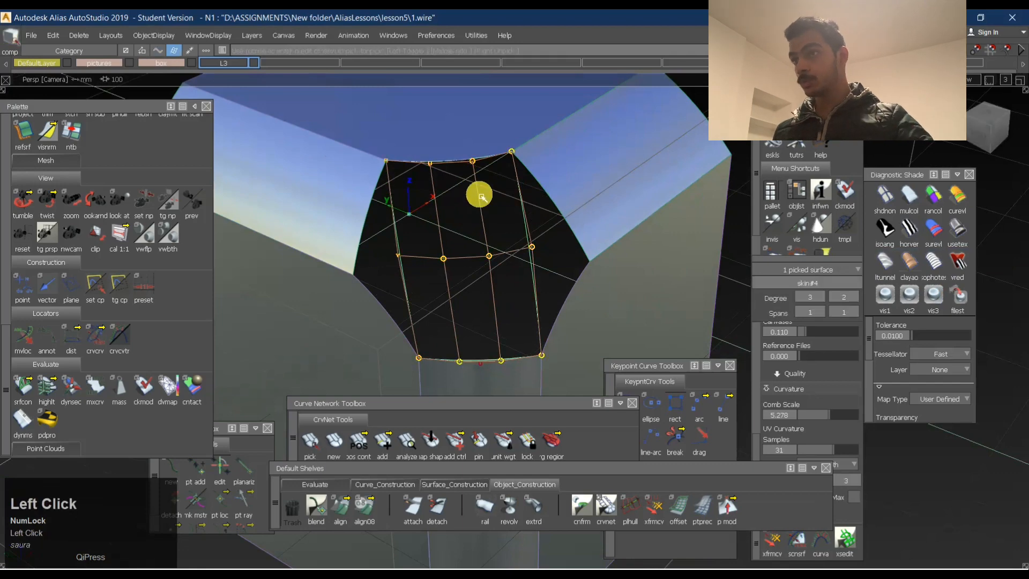
pyautogui.press('Return')
# Try skinning the corner down to the rounded vertical surface's own edge with U degree 4, and delete the resulting surfaces.
pyautogui.moveTo(445, 145)
pyautogui.keyDown('ctrl'); pyautogui.keyDown('shift'); pyautogui.mouseDown(button='right')
pyautogui.moveTo(441, 193)
pyautogui.moveTo(440, 176)
pyautogui.mouseUp(button='right'); pyautogui.keyUp('shift'); pyautogui.keyUp('ctrl')
pyautogui.click(455, 161)
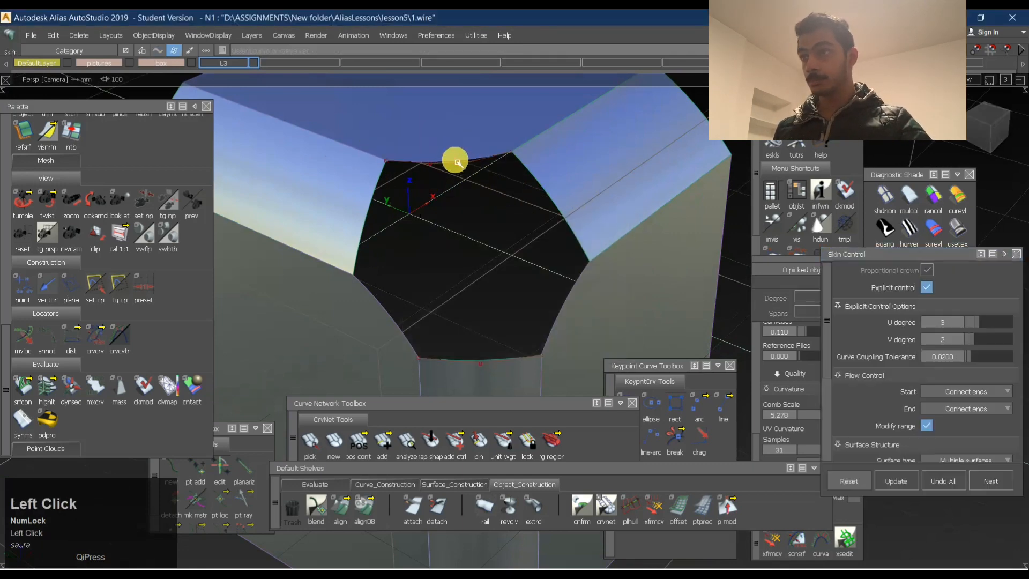
pyautogui.click(475, 360)
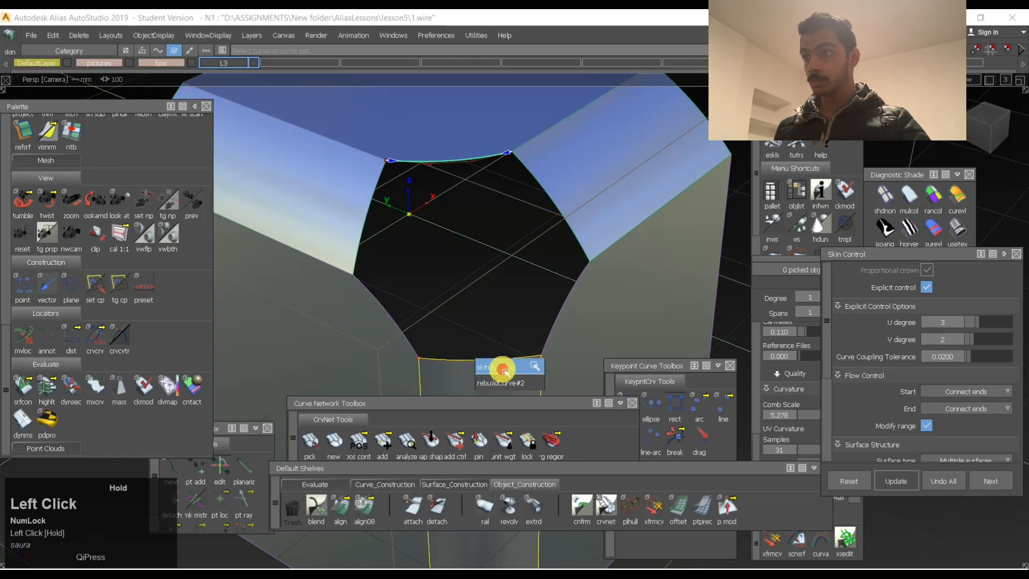
pyautogui.click(504, 369)
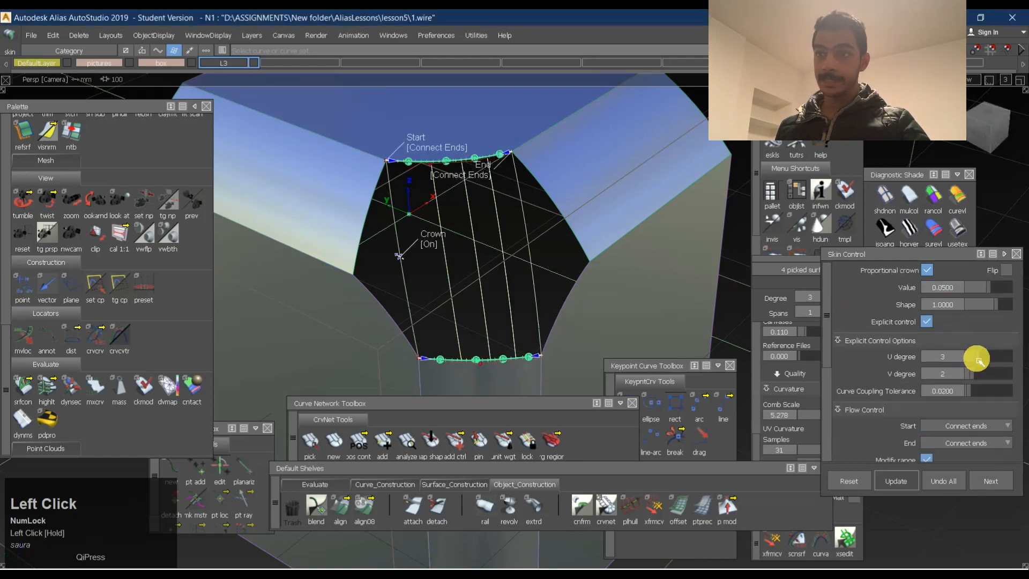
pyautogui.moveTo(979, 360); pyautogui.dragTo(979, 362)
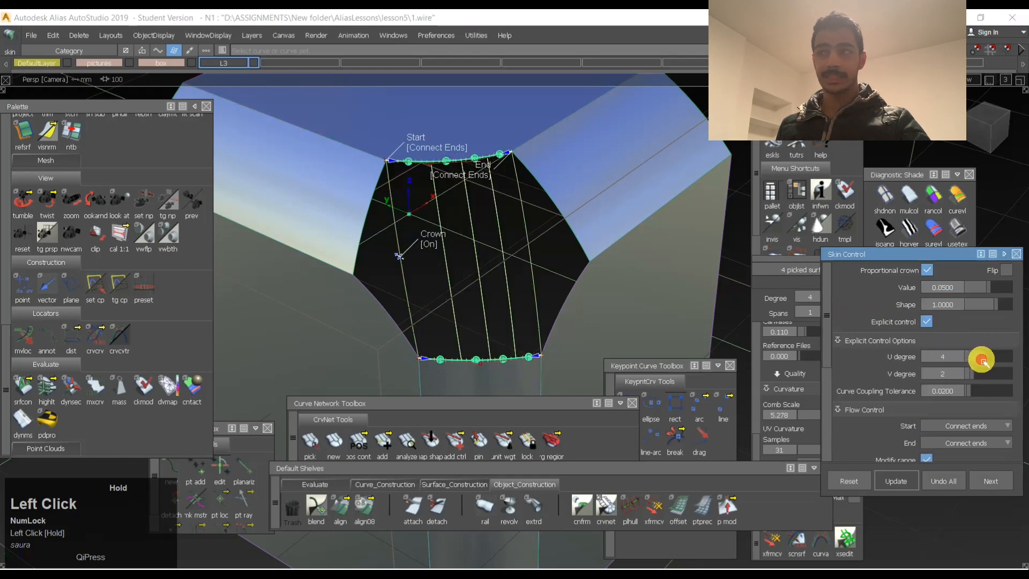
pyautogui.keyDown('shift'); pyautogui.click(509, 257); pyautogui.keyUp('shift')
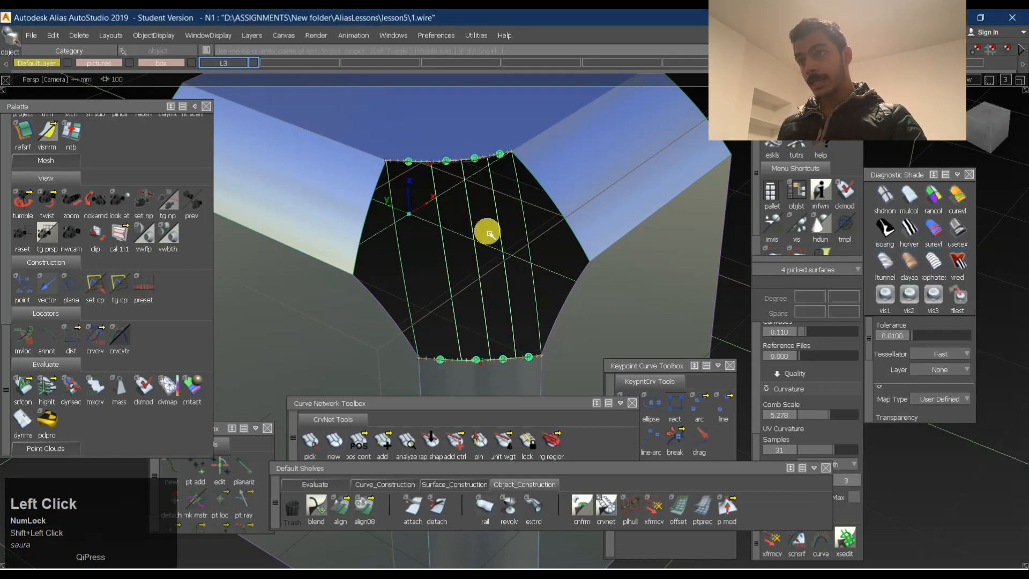
pyautogui.press('Delete')
# Skin the open corner between the top corner curve and the lower rebuilt curve, using a U degree of 3.
pyautogui.keyDown('ctrl'); pyautogui.keyDown('shift'); pyautogui.moveTo(478, 131); pyautogui.dragTo(473, 164, button='right'); pyautogui.keyUp('shift'); pyautogui.keyUp('ctrl')
pyautogui.click(473, 166)
pyautogui.click(471, 163)
pyautogui.click(492, 174)
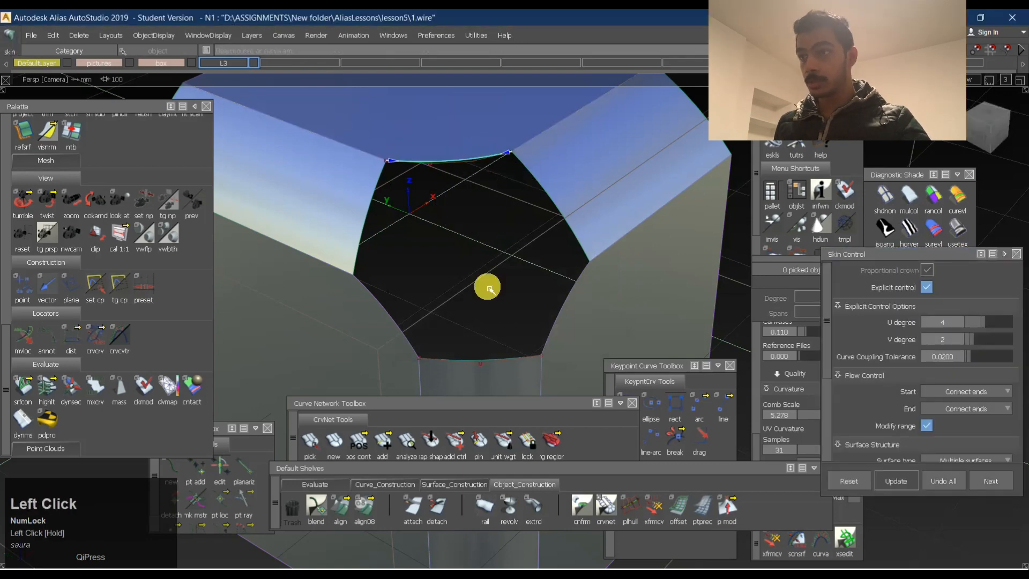
pyautogui.click(485, 363)
pyautogui.click(501, 384)
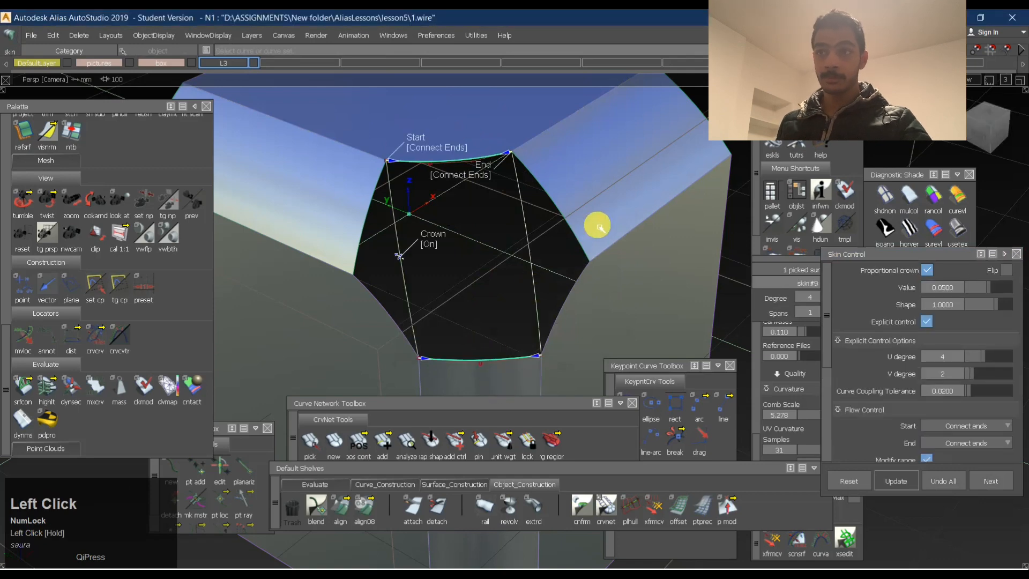
pyautogui.moveTo(993, 365); pyautogui.dragTo(981, 360)
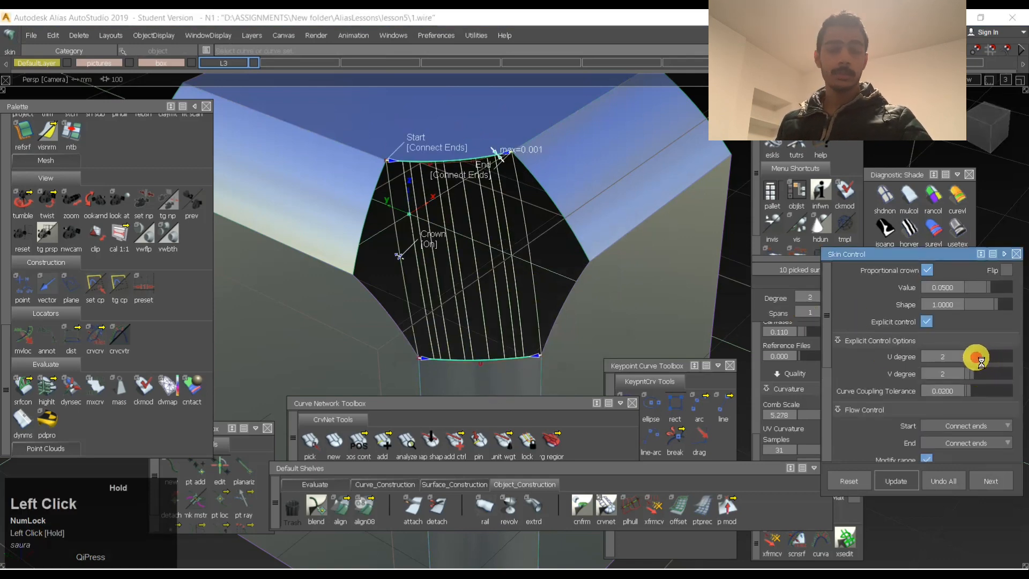
pyautogui.click(509, 187)
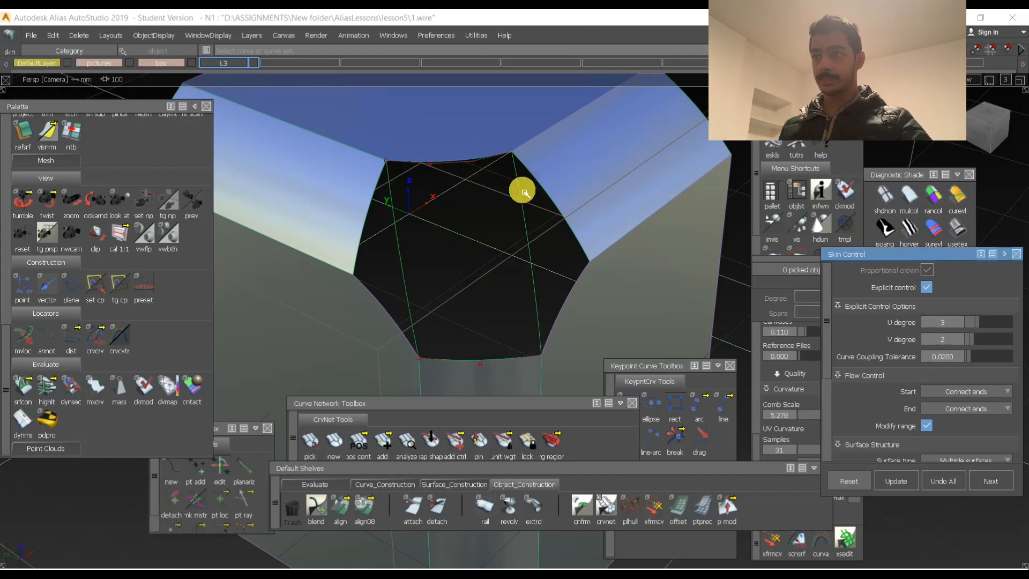
# Edit the corner skin from a side view and raise its proportional crown to about 0.065.
pyautogui.keyDown('alt'); pyautogui.keyDown('shift'); pyautogui.moveTo(593, 232); pyautogui.dragTo(445, 170); pyautogui.keyUp('shift'); pyautogui.keyUp('alt')
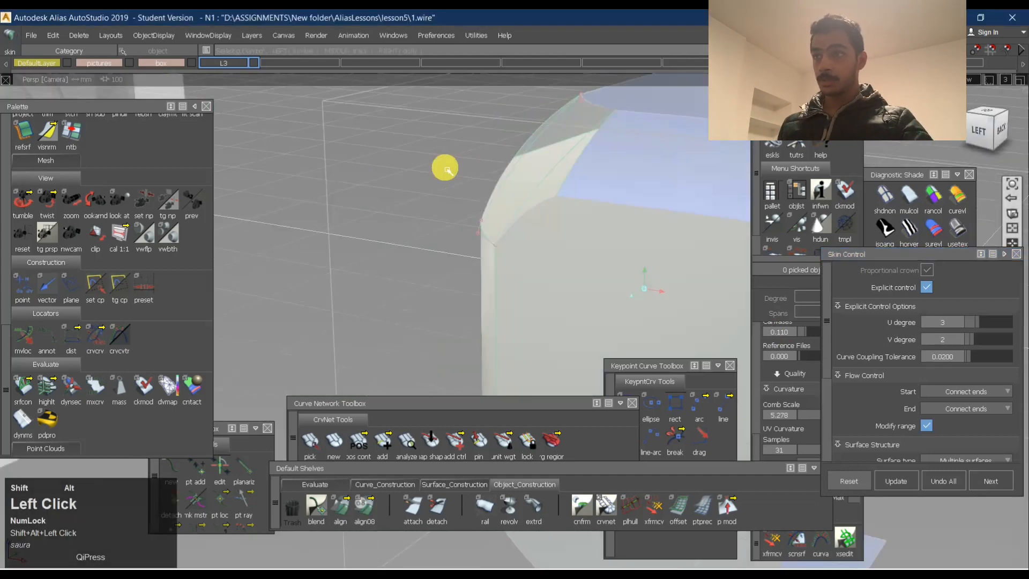
pyautogui.keyDown('alt'); pyautogui.keyDown('shift'); pyautogui.moveTo(597, 174); pyautogui.dragTo(618, 150, button='right'); pyautogui.keyUp('shift'); pyautogui.keyUp('alt')
pyautogui.keyDown('alt'); pyautogui.keyDown('shift'); pyautogui.moveTo(618, 149); pyautogui.dragTo(593, 262, button='middle'); pyautogui.keyUp('shift'); pyautogui.keyUp('alt')
pyautogui.keyDown('alt'); pyautogui.keyDown('shift'); pyautogui.moveTo(593, 262); pyautogui.dragTo(655, 230); pyautogui.keyUp('shift'); pyautogui.keyUp('alt')
pyautogui.keyDown('ctrl'); pyautogui.keyDown('shift'); pyautogui.middleClick(535, 255); pyautogui.keyUp('shift'); pyautogui.keyUp('ctrl')
pyautogui.click(535, 254)
pyautogui.keyDown('ctrl'); pyautogui.keyDown('shift'); pyautogui.moveTo(655, 230); pyautogui.dragTo(546, 243, button='middle'); pyautogui.keyUp('shift'); pyautogui.keyUp('ctrl')
pyautogui.click(555, 250)
pyautogui.moveTo(554, 249); pyautogui.dragTo(558, 271)
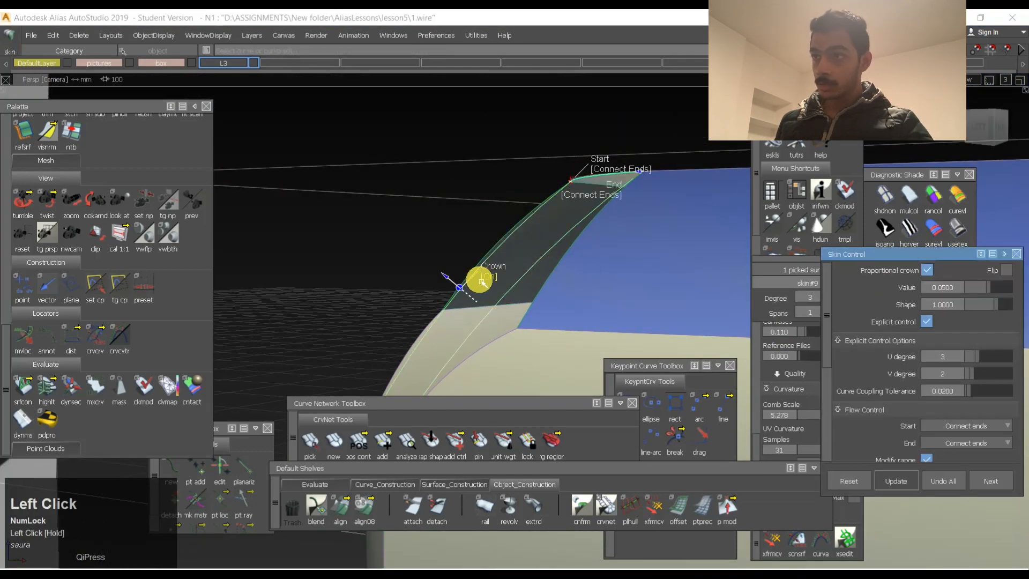
pyautogui.moveTo(455, 281); pyautogui.dragTo(492, 285)
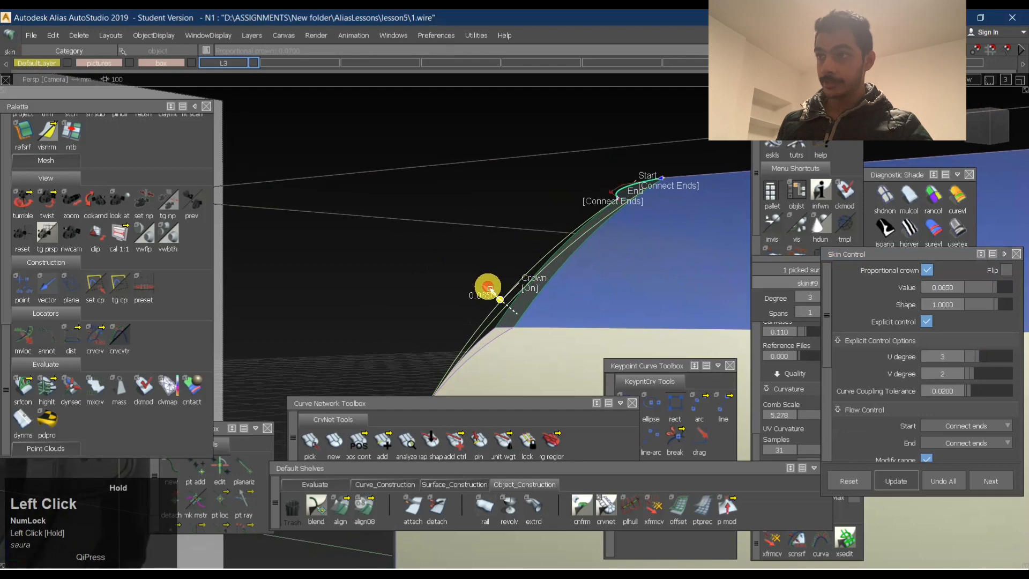
# Check the crowned corner skin and its neighbouring surfaces with black-and-white horizontal stripe diagnostic shading.
pyautogui.keyDown('alt'); pyautogui.keyDown('shift'); pyautogui.moveTo(429, 223); pyautogui.dragTo(788, 232); pyautogui.keyUp('shift'); pyautogui.keyUp('alt')
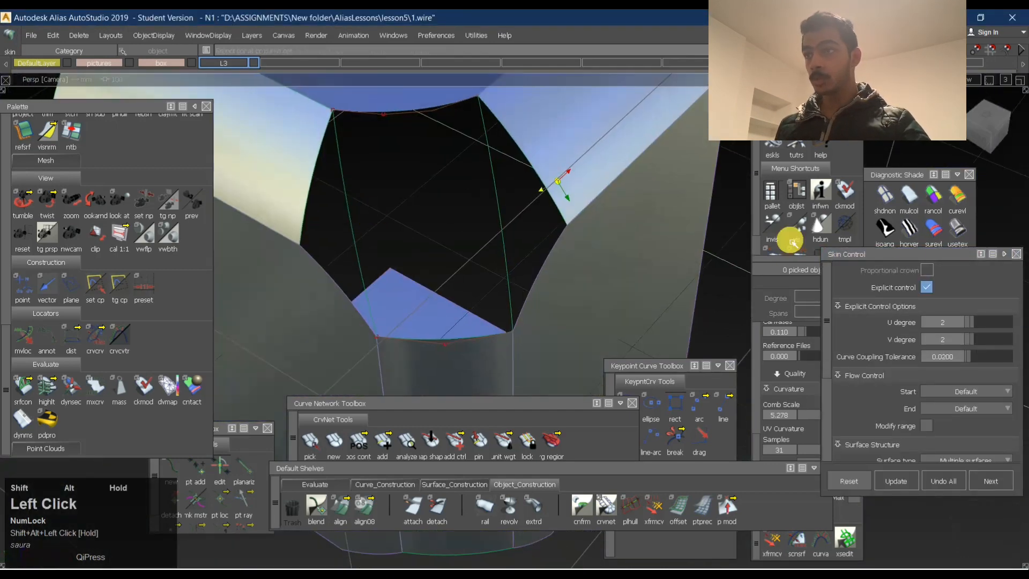
pyautogui.click(958, 231)
pyautogui.moveTo(490, 207)
pyautogui.keyDown('alt'); pyautogui.keyDown('shift'); pyautogui.mouseDown()
pyautogui.moveTo(405, 244)
pyautogui.moveTo(425, 198)
pyautogui.moveTo(506, 210)
pyautogui.moveTo(471, 259)
pyautogui.moveTo(477, 202)
pyautogui.moveTo(518, 183)
pyautogui.mouseUp(); pyautogui.keyUp('shift'); pyautogui.keyUp('alt')
pyautogui.click(909, 231)
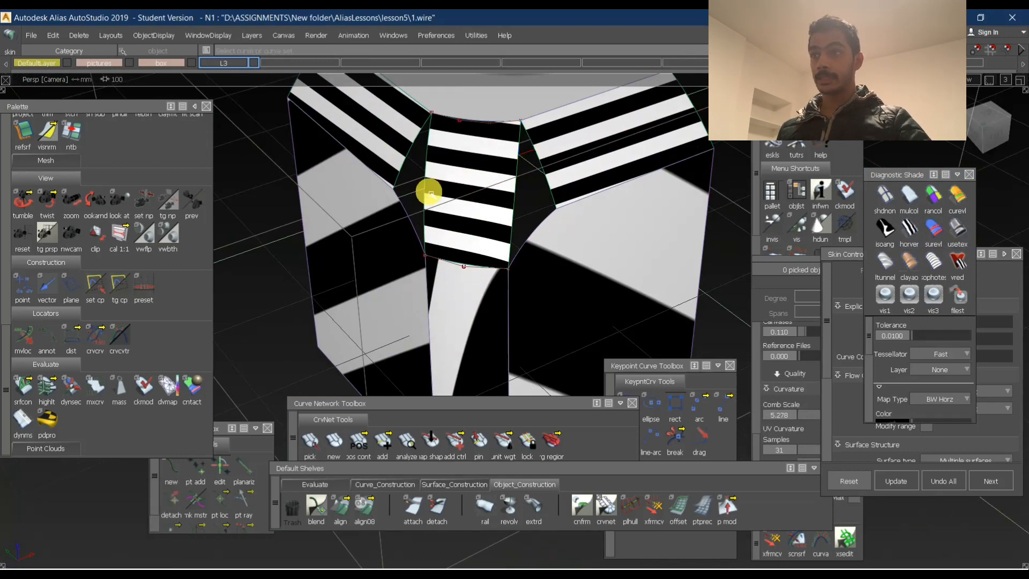
# Edit the corner skin from a side view and raise its proportional crown to 0.08.
pyautogui.keyDown('alt'); pyautogui.keyDown('shift'); pyautogui.moveTo(431, 192); pyautogui.dragTo(485, 195); pyautogui.keyUp('shift'); pyautogui.keyUp('alt')
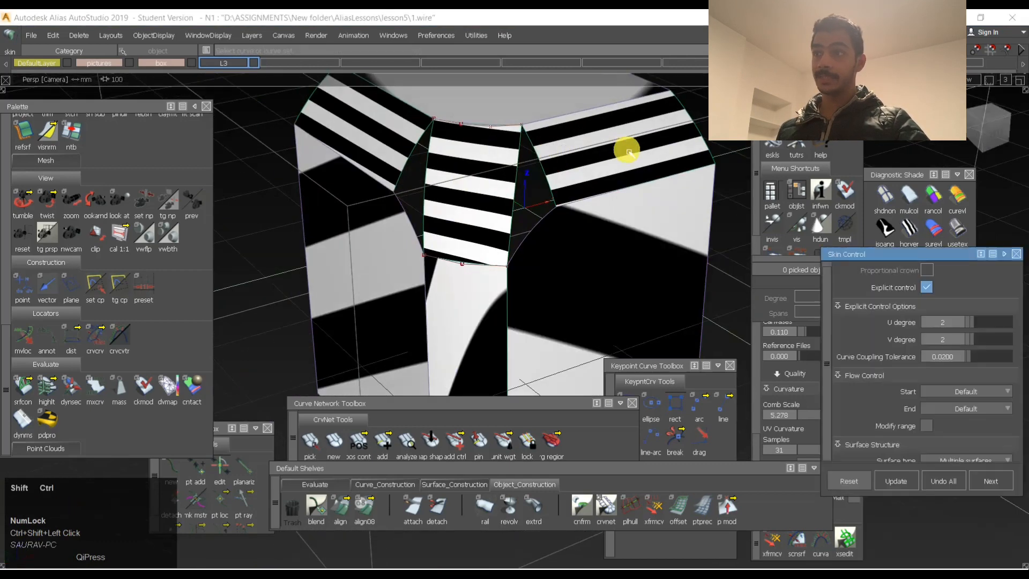
pyautogui.keyDown('ctrl'); pyautogui.keyDown('shift'); pyautogui.moveTo(629, 152); pyautogui.dragTo(568, 161, button='middle'); pyautogui.keyUp('shift'); pyautogui.keyUp('ctrl')
pyautogui.click(480, 197)
pyautogui.keyDown('alt'); pyautogui.keyDown('shift'); pyautogui.moveTo(481, 198); pyautogui.dragTo(381, 163); pyautogui.keyUp('shift'); pyautogui.keyUp('alt')
pyautogui.keyDown('alt'); pyautogui.keyDown('shift'); pyautogui.moveTo(381, 163); pyautogui.dragTo(523, 140, button='right'); pyautogui.keyUp('shift'); pyautogui.keyUp('alt')
pyautogui.keyDown('alt'); pyautogui.keyDown('shift'); pyautogui.moveTo(524, 140); pyautogui.dragTo(413, 122); pyautogui.keyUp('shift'); pyautogui.keyUp('alt')
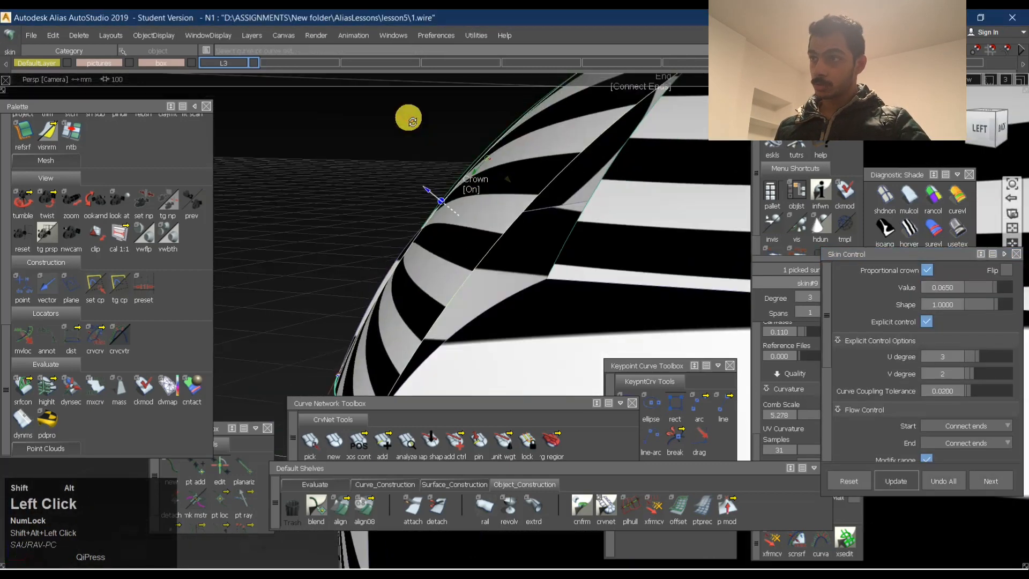
pyautogui.keyDown('alt'); pyautogui.keyDown('shift'); pyautogui.moveTo(429, 191); pyautogui.dragTo(592, 205); pyautogui.keyUp('shift'); pyautogui.keyUp('alt')
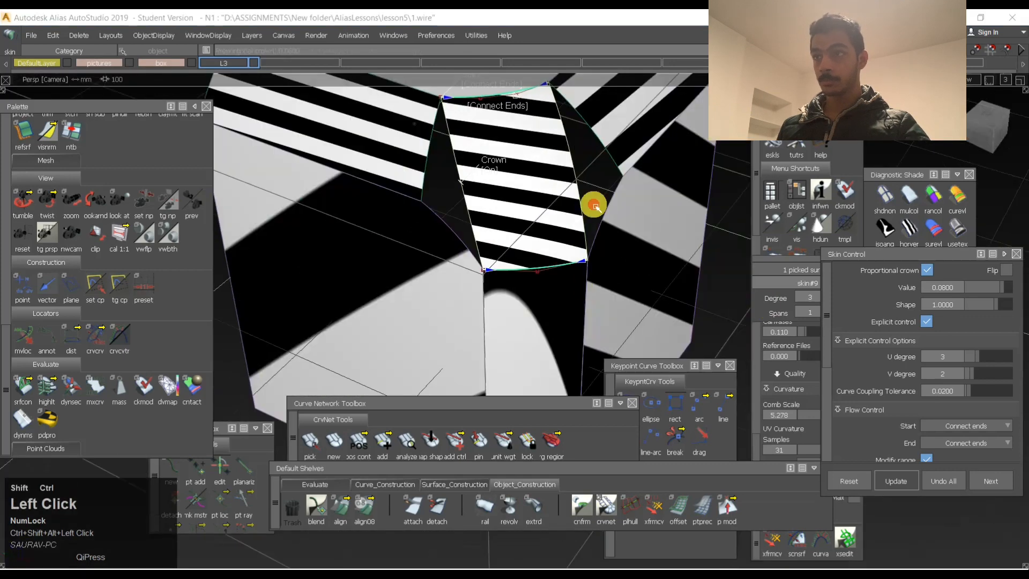
# Switch the diagnostic shading to the user-defined texture and examine the crowned corner skin from several angles.
pyautogui.keyDown('ctrl'); pyautogui.keyDown('alt'); pyautogui.keyDown('shift'); pyautogui.click(965, 238); pyautogui.keyUp('shift'); pyautogui.keyUp('alt'); pyautogui.keyUp('ctrl')
pyautogui.moveTo(471, 195)
pyautogui.keyDown('alt'); pyautogui.keyDown('shift'); pyautogui.mouseDown()
pyautogui.moveTo(276, 223)
pyautogui.moveTo(333, 114)
pyautogui.moveTo(565, 218)
pyautogui.mouseUp(); pyautogui.keyUp('shift'); pyautogui.keyUp('alt')
pyautogui.keyDown('alt'); pyautogui.moveTo(566, 218); pyautogui.dragTo(529, 192, button='middle'); pyautogui.keyUp('alt')
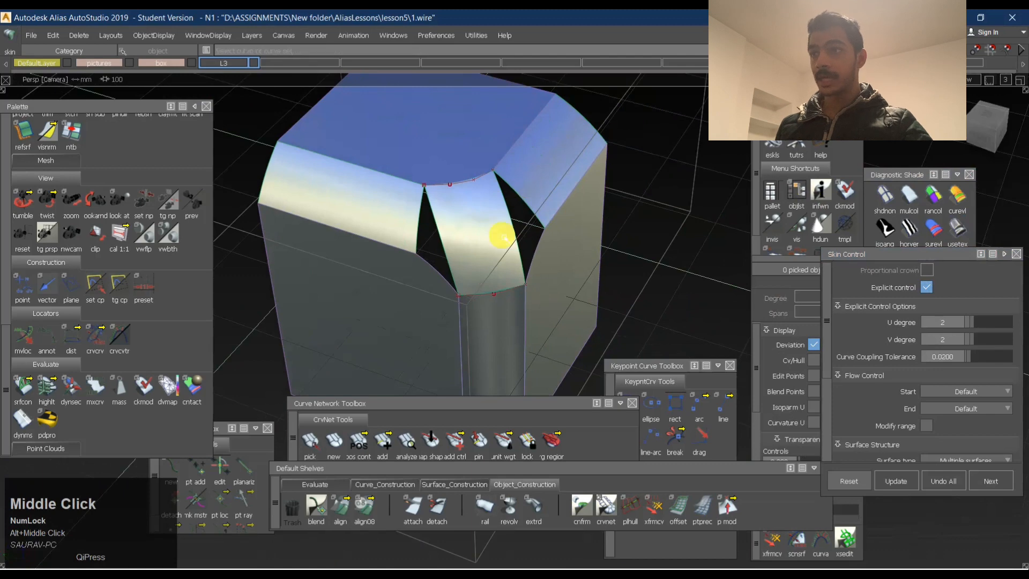
pyautogui.keyDown('alt'); pyautogui.keyDown('shift'); pyautogui.moveTo(511, 195); pyautogui.dragTo(476, 243); pyautogui.keyUp('shift'); pyautogui.keyUp('alt')
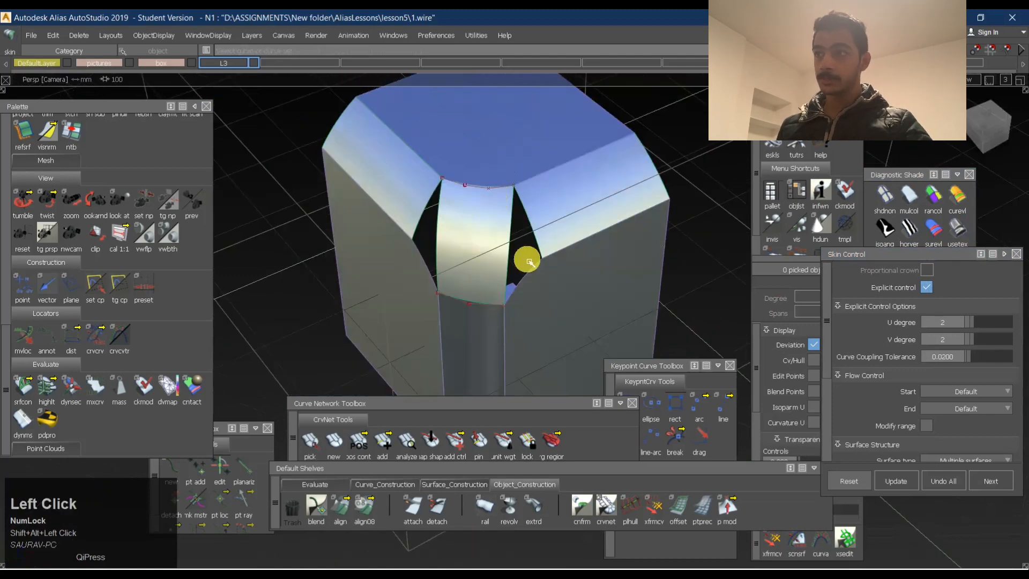
# Extend one side edge of the corner skin across the gap so it overlaps the adjacent rounded edge surface.
pyautogui.keyDown('ctrl'); pyautogui.keyDown('shift'); pyautogui.moveTo(497, 230); pyautogui.dragTo(494, 212, button='right'); pyautogui.keyUp('shift'); pyautogui.keyUp('ctrl')
pyautogui.click(512, 236)
pyautogui.click(453, 339)
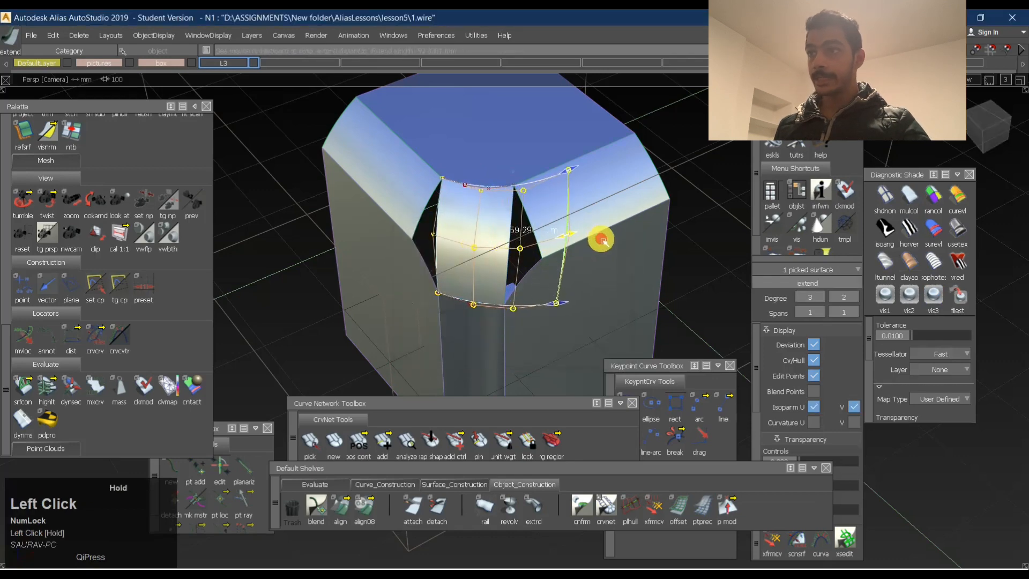
pyautogui.moveTo(605, 237); pyautogui.dragTo(554, 234)
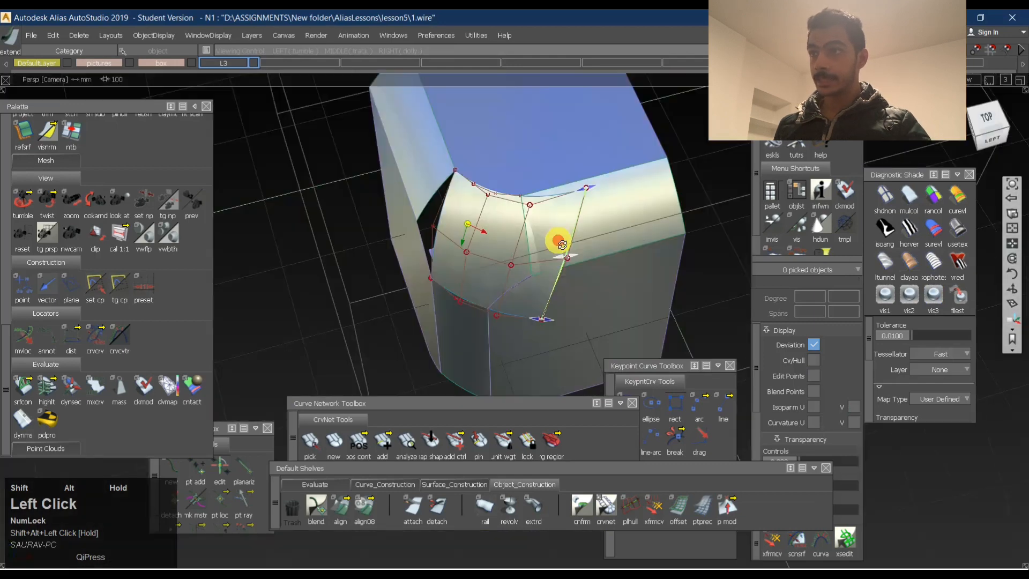
pyautogui.keyDown('alt'); pyautogui.keyDown('shift'); pyautogui.moveTo(554, 234); pyautogui.dragTo(561, 245, button='right'); pyautogui.keyUp('shift'); pyautogui.keyUp('alt')
pyautogui.keyDown('alt'); pyautogui.keyDown('shift'); pyautogui.moveTo(561, 245); pyautogui.dragTo(581, 254); pyautogui.keyUp('shift'); pyautogui.keyUp('alt')
pyautogui.click(581, 254)
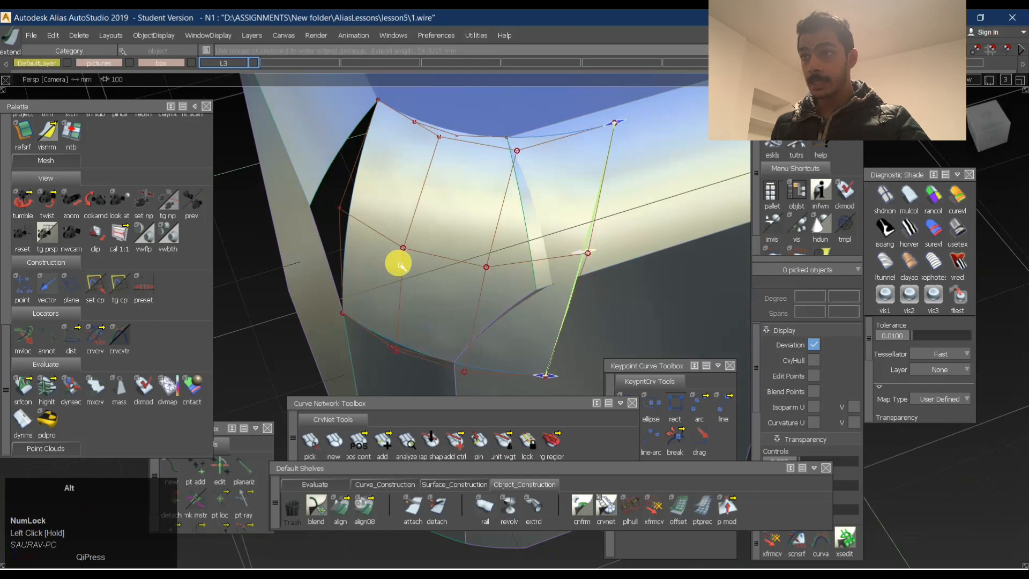
# Extend the opposite side edge of the corner skin over the other rounded edge surface.
pyautogui.keyDown('alt'); pyautogui.keyDown('shift'); pyautogui.moveTo(400, 263); pyautogui.dragTo(329, 295); pyautogui.keyUp('shift'); pyautogui.keyUp('alt')
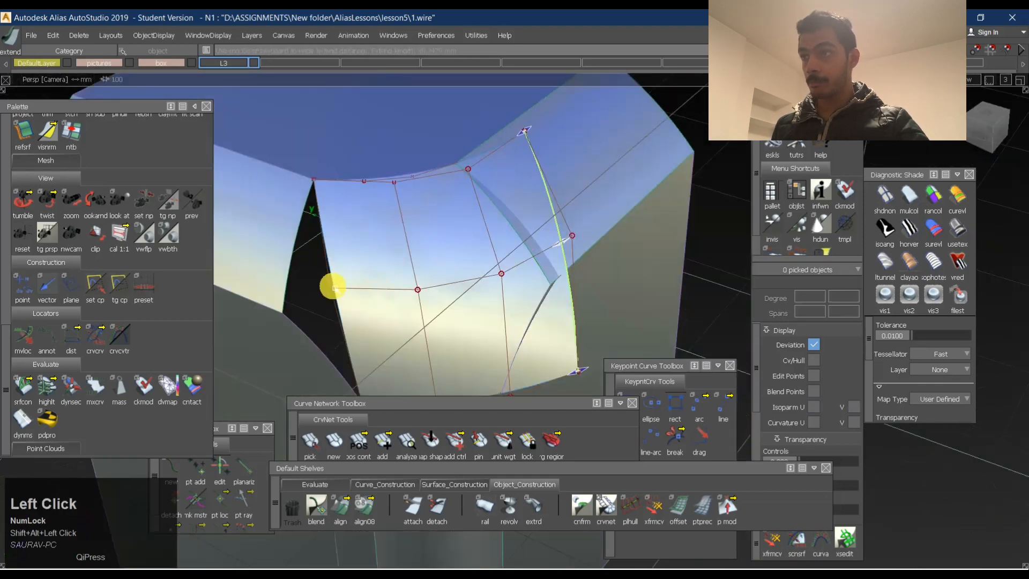
pyautogui.keyDown('alt'); pyautogui.keyDown('shift'); pyautogui.moveTo(333, 288); pyautogui.dragTo(449, 210, button='middle'); pyautogui.keyUp('shift'); pyautogui.keyUp('alt')
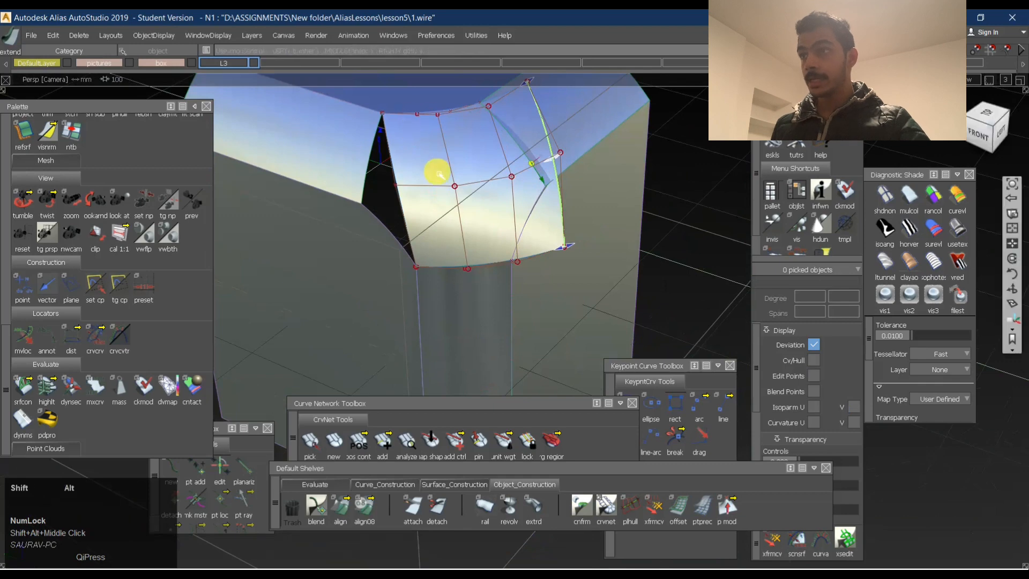
pyautogui.keyDown('alt'); pyautogui.keyDown('shift'); pyautogui.moveTo(437, 168); pyautogui.dragTo(395, 214, button='middle'); pyautogui.keyUp('shift'); pyautogui.keyUp('alt')
pyautogui.moveTo(395, 214); pyautogui.dragTo(289, 216)
pyautogui.keyDown('ctrl'); pyautogui.keyDown('shift'); pyautogui.moveTo(357, 184); pyautogui.dragTo(510, 249); pyautogui.keyUp('shift'); pyautogui.keyUp('ctrl')
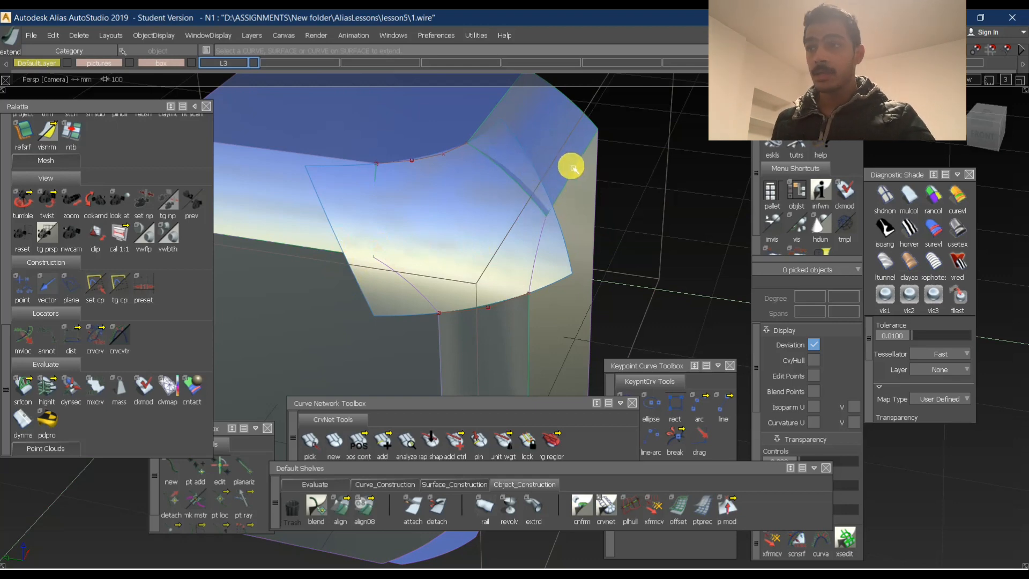
# Check the extended corner skin against its neighbours with BW Horz stripe shading, and return to the user-defined texture.
pyautogui.keyDown('alt'); pyautogui.keyDown('shift'); pyautogui.moveTo(651, 181); pyautogui.dragTo(600, 195); pyautogui.keyUp('shift'); pyautogui.keyUp('alt')
pyautogui.click(911, 233)
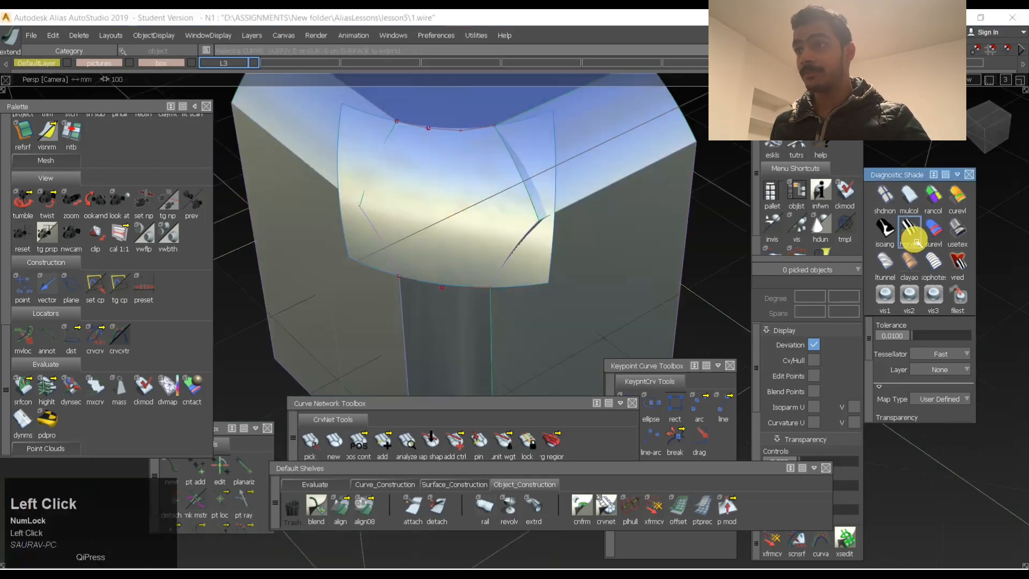
pyautogui.moveTo(535, 235)
pyautogui.keyDown('alt'); pyautogui.keyDown('shift'); pyautogui.mouseDown()
pyautogui.moveTo(509, 236)
pyautogui.moveTo(536, 276)
pyautogui.moveTo(453, 186)
pyautogui.moveTo(569, 184)
pyautogui.moveTo(480, 193)
pyautogui.mouseUp(); pyautogui.keyUp('shift'); pyautogui.keyUp('alt')
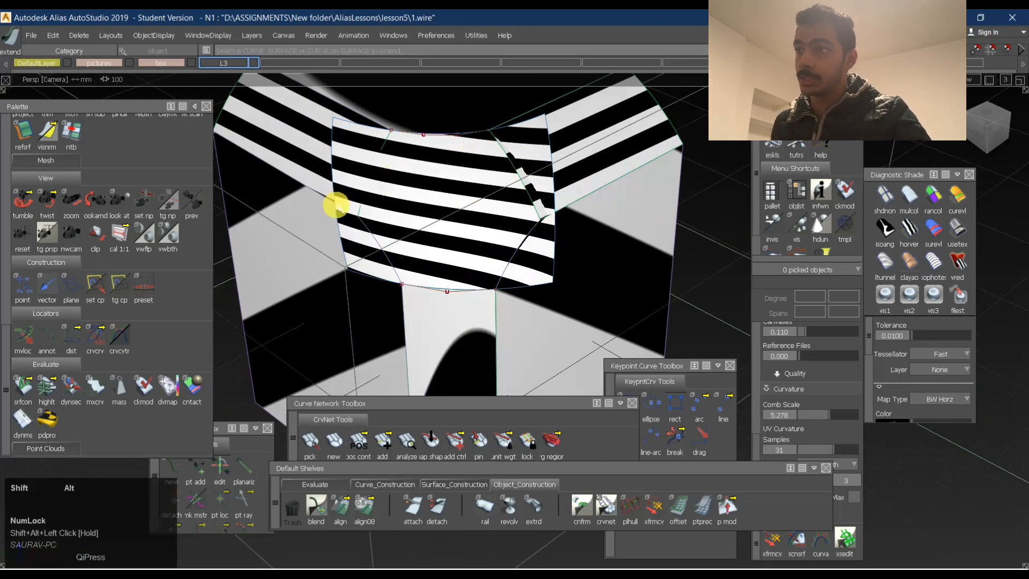
pyautogui.keyDown('alt'); pyautogui.keyDown('shift'); pyautogui.moveTo(336, 205); pyautogui.dragTo(548, 179); pyautogui.keyUp('shift'); pyautogui.keyUp('alt')
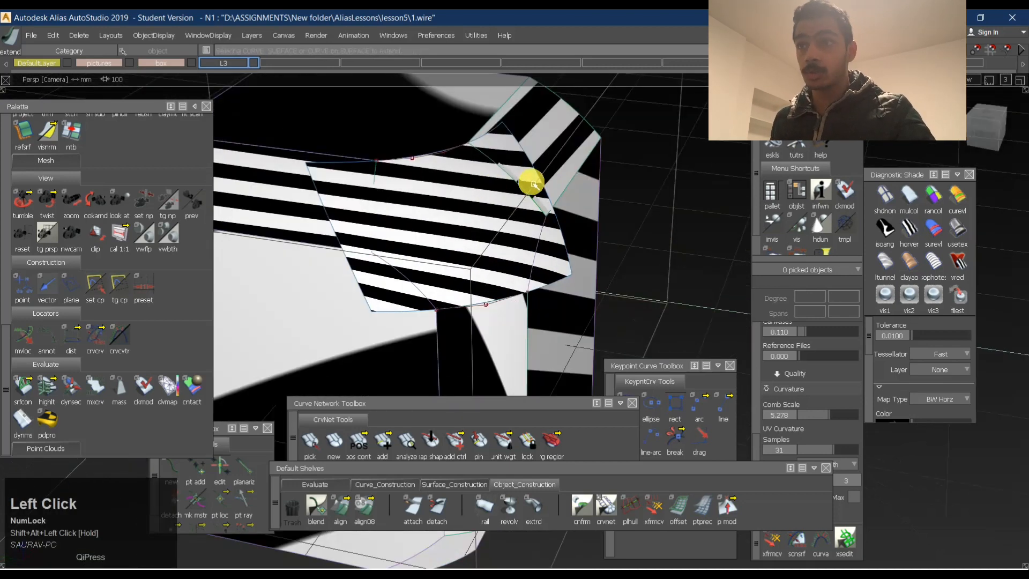
pyautogui.click(951, 230)
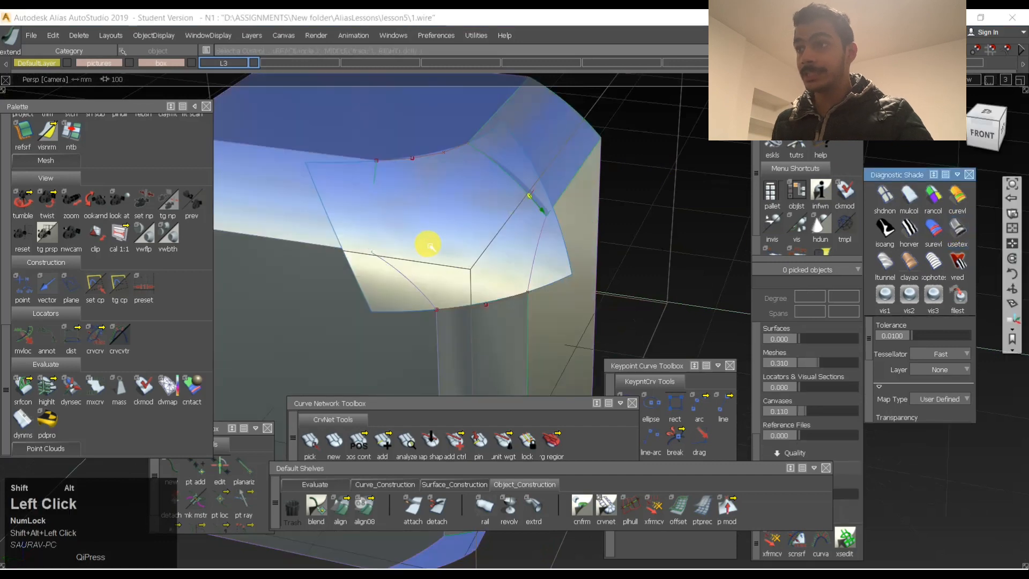
# Display the control points and hulls of the extended corner skin.
pyautogui.keyDown('alt'); pyautogui.keyDown('shift'); pyautogui.moveTo(427, 239); pyautogui.dragTo(397, 202); pyautogui.keyUp('shift'); pyautogui.keyUp('alt')
pyautogui.click(398, 202)
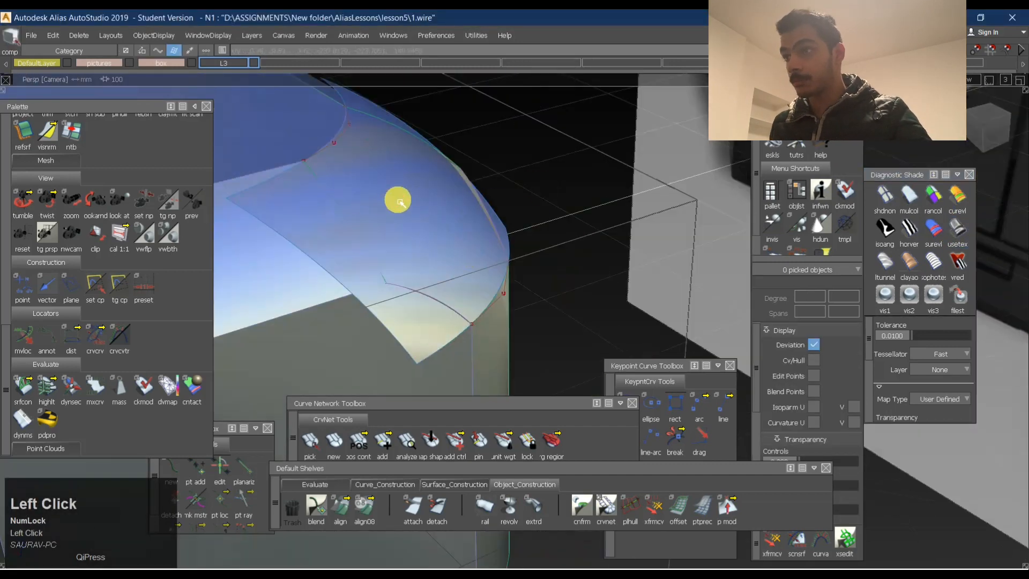
pyautogui.keyDown('ctrl'); pyautogui.keyDown('shift'); pyautogui.moveTo(397, 202); pyautogui.dragTo(352, 236, button='right'); pyautogui.keyUp('shift'); pyautogui.keyUp('ctrl')
pyautogui.keyDown('alt'); pyautogui.keyDown('shift'); pyautogui.moveTo(352, 235); pyautogui.dragTo(431, 273); pyautogui.keyUp('shift'); pyautogui.keyUp('alt')
pyautogui.keyDown('alt'); pyautogui.keyDown('shift'); pyautogui.moveTo(431, 273); pyautogui.dragTo(474, 236, button='middle'); pyautogui.keyUp('shift'); pyautogui.keyUp('alt')
pyautogui.keyDown('ctrl'); pyautogui.keyDown('shift'); pyautogui.moveTo(474, 236); pyautogui.dragTo(402, 338); pyautogui.keyUp('shift'); pyautogui.keyUp('ctrl')
pyautogui.keyDown('ctrl'); pyautogui.keyDown('shift'); pyautogui.moveTo(630, 205); pyautogui.dragTo(446, 232); pyautogui.keyUp('shift'); pyautogui.keyUp('ctrl')
pyautogui.keyDown('alt'); pyautogui.keyDown('shift'); pyautogui.moveTo(446, 231); pyautogui.dragTo(558, 198); pyautogui.keyUp('shift'); pyautogui.keyUp('alt')
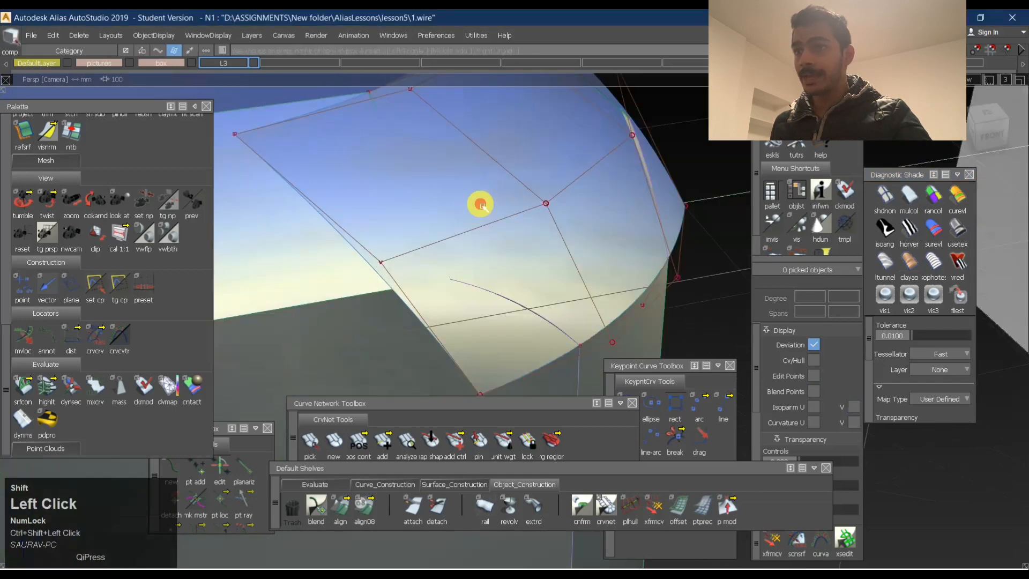
# Change the extended corner skin's V degree to 3.
pyautogui.click(477, 202)
pyautogui.keyDown('alt'); pyautogui.keyDown('shift'); pyautogui.moveTo(478, 202); pyautogui.dragTo(429, 213); pyautogui.keyUp('shift'); pyautogui.keyUp('alt')
pyautogui.click(852, 297)
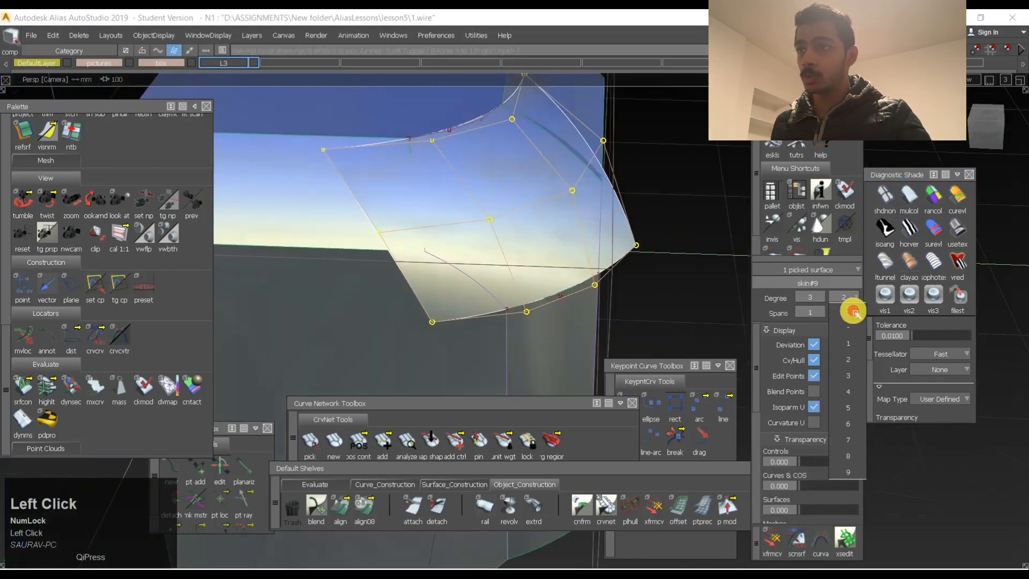
pyautogui.click(844, 373)
pyautogui.press('space')
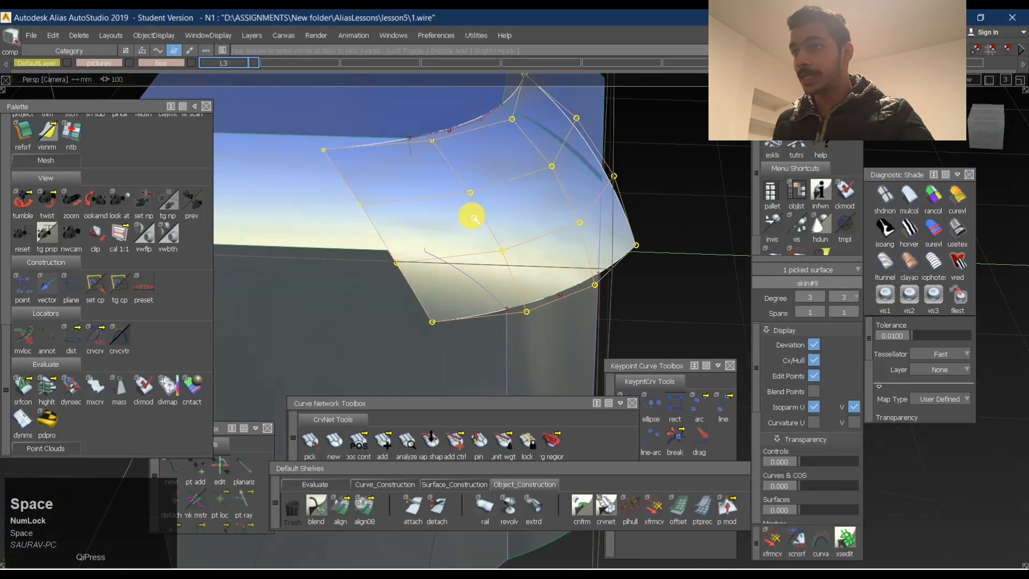
# Move the two middle CVs of the corner skin's extended edge on the front side with Transform CV.
pyautogui.keyDown('ctrl'); pyautogui.keyDown('shift'); pyautogui.moveTo(457, 265); pyautogui.dragTo(458, 168); pyautogui.keyUp('shift'); pyautogui.keyUp('ctrl')
pyautogui.keyDown('ctrl'); pyautogui.keyDown('shift'); pyautogui.moveTo(419, 245); pyautogui.dragTo(466, 233); pyautogui.keyUp('shift'); pyautogui.keyUp('ctrl')
pyautogui.keyDown('alt'); pyautogui.keyDown('shift'); pyautogui.moveTo(384, 233); pyautogui.dragTo(396, 231); pyautogui.keyUp('shift'); pyautogui.keyUp('alt')
pyautogui.keyDown('ctrl'); pyautogui.keyDown('shift'); pyautogui.moveTo(395, 231); pyautogui.dragTo(404, 180); pyautogui.keyUp('shift'); pyautogui.keyUp('ctrl')
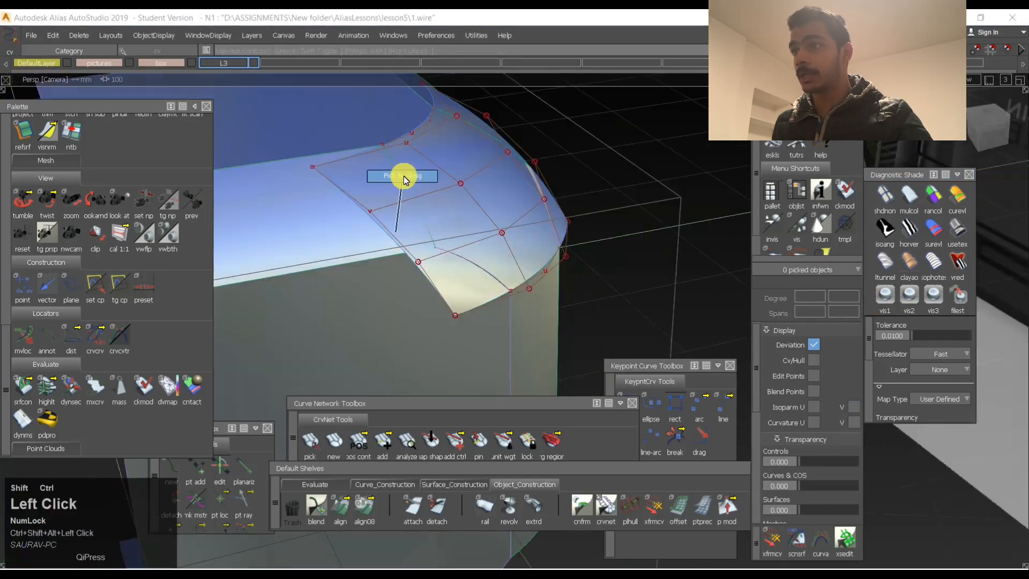
pyautogui.keyDown('ctrl'); pyautogui.keyDown('shift'); pyautogui.moveTo(363, 232); pyautogui.dragTo(376, 217); pyautogui.keyUp('shift'); pyautogui.keyUp('ctrl')
pyautogui.click(372, 213)
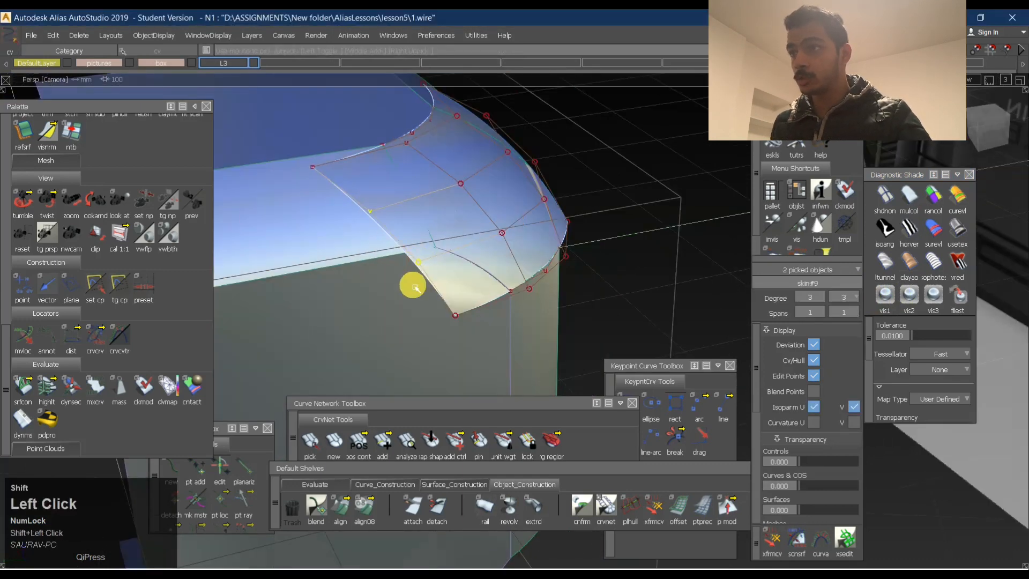
pyautogui.keyDown('alt'); pyautogui.keyDown('shift'); pyautogui.moveTo(441, 235); pyautogui.dragTo(467, 209, button='right'); pyautogui.keyUp('shift'); pyautogui.keyUp('alt')
pyautogui.keyDown('alt'); pyautogui.keyDown('shift'); pyautogui.moveTo(467, 209); pyautogui.dragTo(444, 205); pyautogui.keyUp('shift'); pyautogui.keyUp('alt')
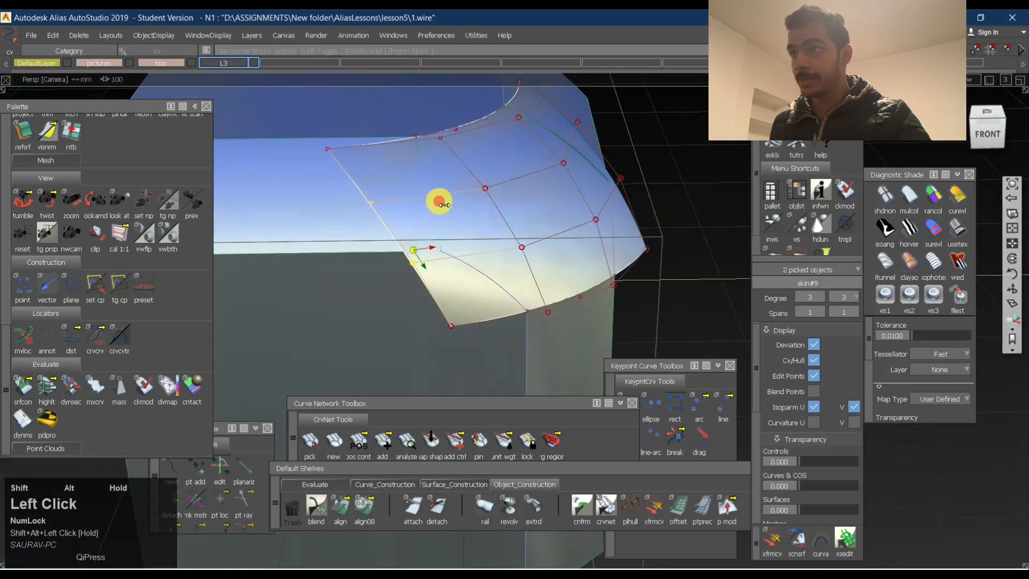
pyautogui.keyDown('alt'); pyautogui.keyDown('shift'); pyautogui.moveTo(444, 205); pyautogui.dragTo(482, 204, button='right'); pyautogui.keyUp('shift'); pyautogui.keyUp('alt')
pyautogui.keyDown('alt'); pyautogui.keyDown('shift'); pyautogui.moveTo(482, 204); pyautogui.dragTo(494, 232); pyautogui.keyUp('shift'); pyautogui.keyUp('alt')
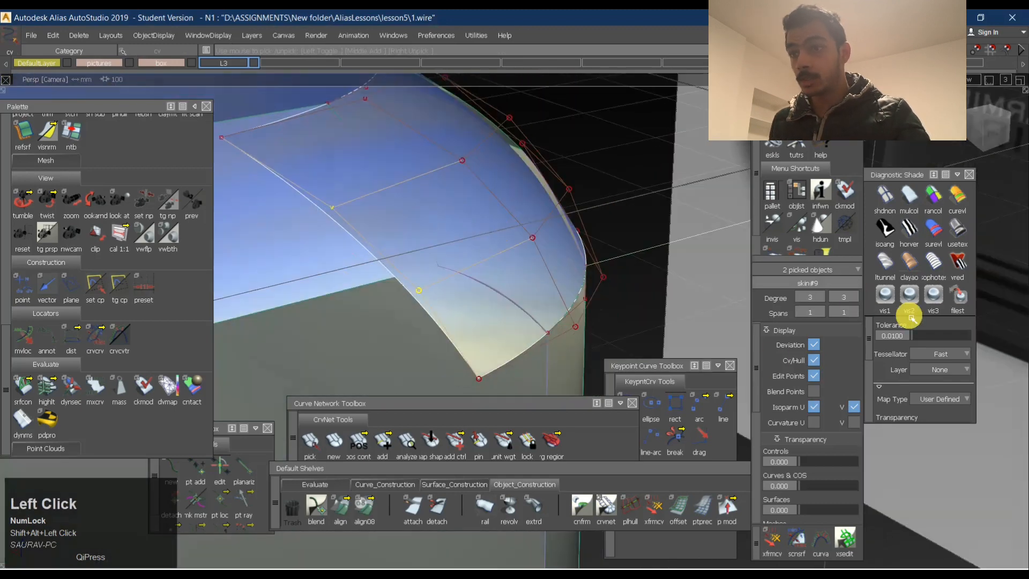
pyautogui.click(767, 546)
pyautogui.press('space')
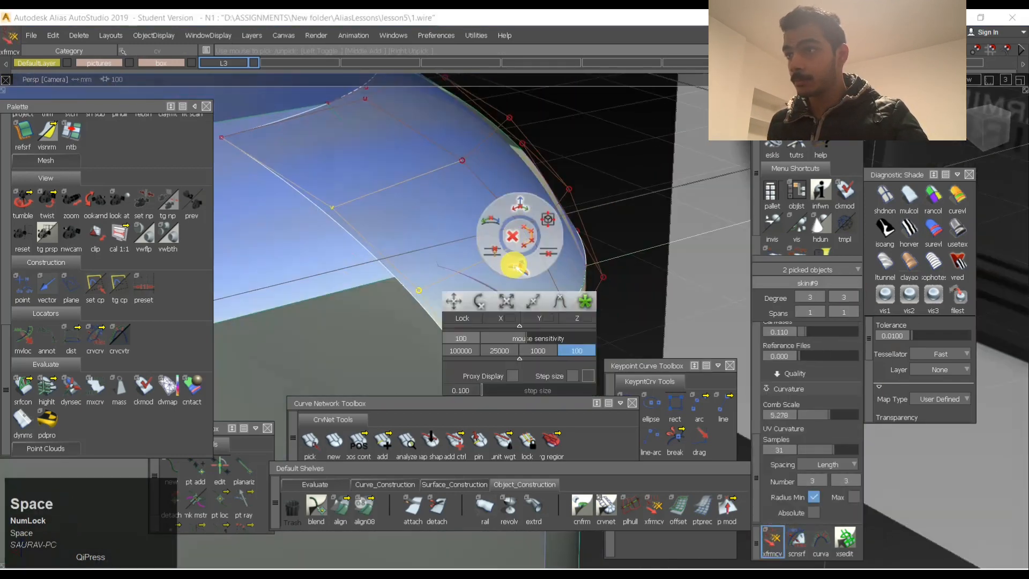
pyautogui.keyDown('alt'); pyautogui.keyDown('shift'); pyautogui.moveTo(482, 295); pyautogui.dragTo(458, 259); pyautogui.keyUp('shift'); pyautogui.keyUp('alt')
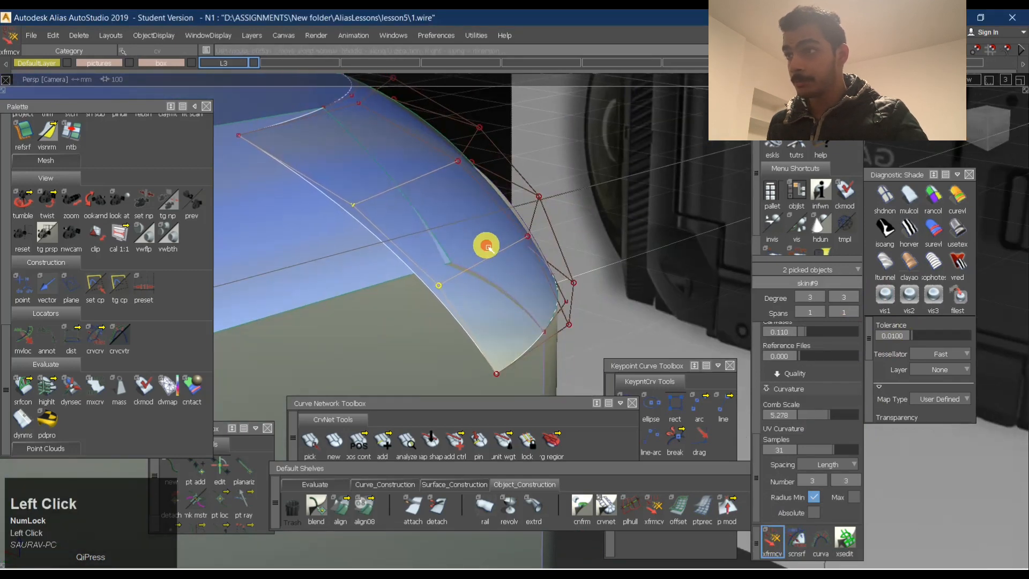
pyautogui.keyDown('alt'); pyautogui.keyDown('shift'); pyautogui.moveTo(427, 246); pyautogui.dragTo(278, 166, button='middle'); pyautogui.keyUp('shift'); pyautogui.keyUp('alt')
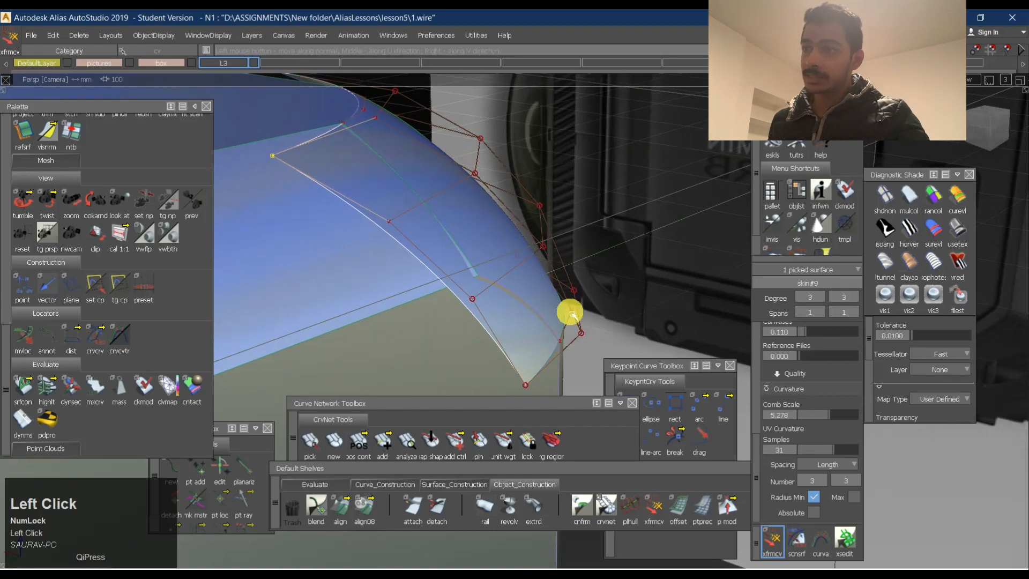
# Move the two middle CVs of the corner skin's opposite extended edge, on the left side, with Transform CV.
pyautogui.keyDown('alt'); pyautogui.keyDown('shift'); pyautogui.moveTo(578, 346); pyautogui.dragTo(432, 304); pyautogui.keyUp('shift'); pyautogui.keyUp('alt')
pyautogui.keyDown('alt'); pyautogui.keyDown('shift'); pyautogui.moveTo(492, 298); pyautogui.dragTo(485, 303, button='right'); pyautogui.keyUp('shift'); pyautogui.keyUp('alt')
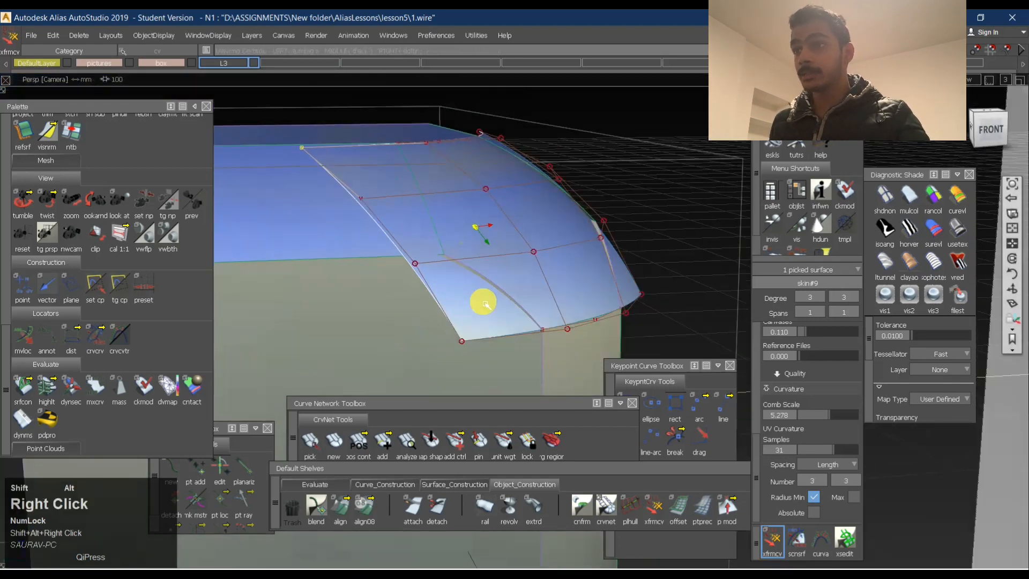
pyautogui.keyDown('alt'); pyautogui.keyDown('shift'); pyautogui.moveTo(485, 304); pyautogui.dragTo(536, 199); pyautogui.keyUp('shift'); pyautogui.keyUp('alt')
pyautogui.keyDown('alt'); pyautogui.keyDown('shift'); pyautogui.moveTo(536, 200); pyautogui.dragTo(572, 199, button='right'); pyautogui.keyUp('shift'); pyautogui.keyUp('alt')
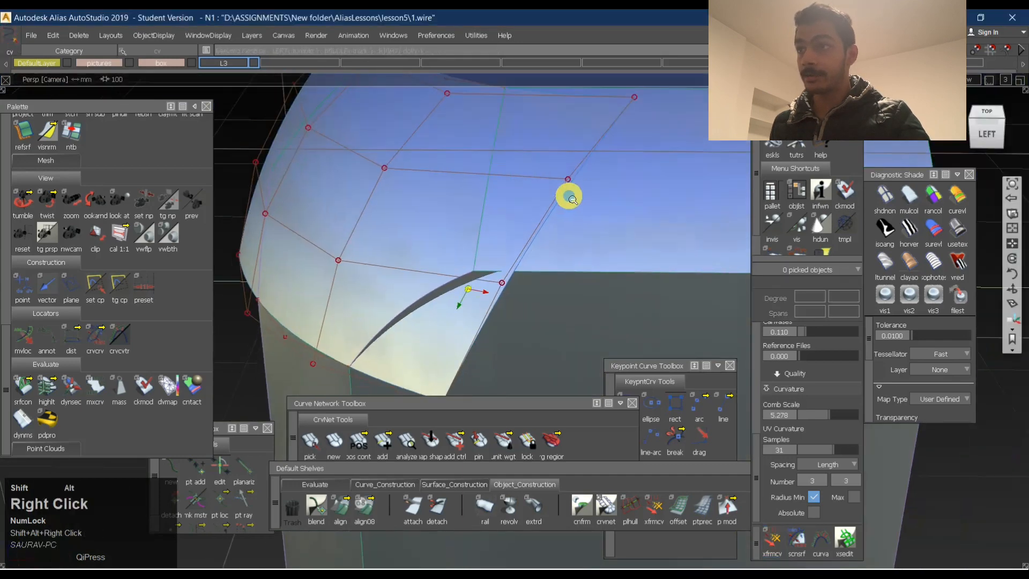
pyautogui.keyDown('alt'); pyautogui.keyDown('shift'); pyautogui.moveTo(571, 199); pyautogui.dragTo(545, 216); pyautogui.keyUp('shift'); pyautogui.keyUp('alt')
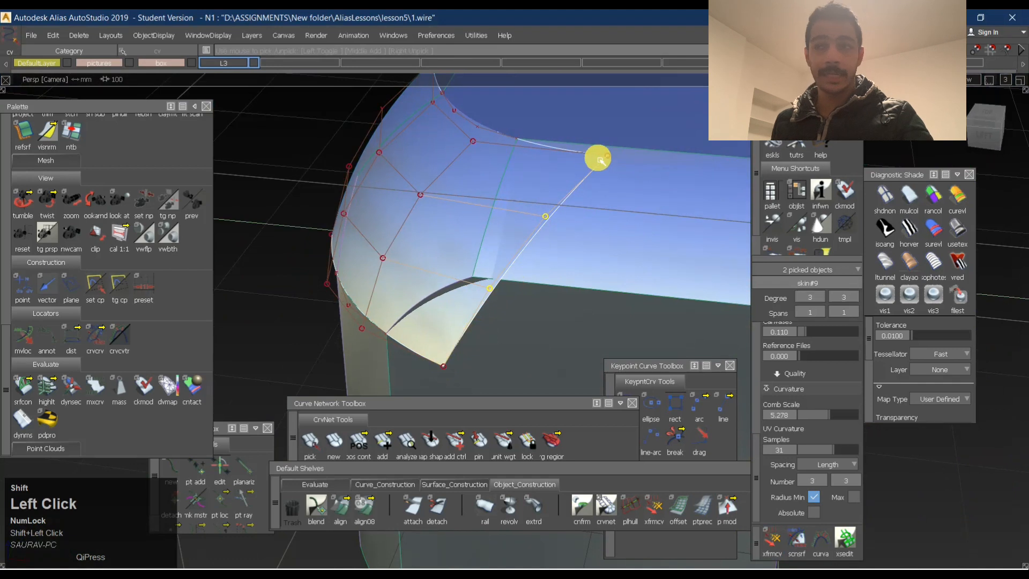
pyautogui.click(772, 541)
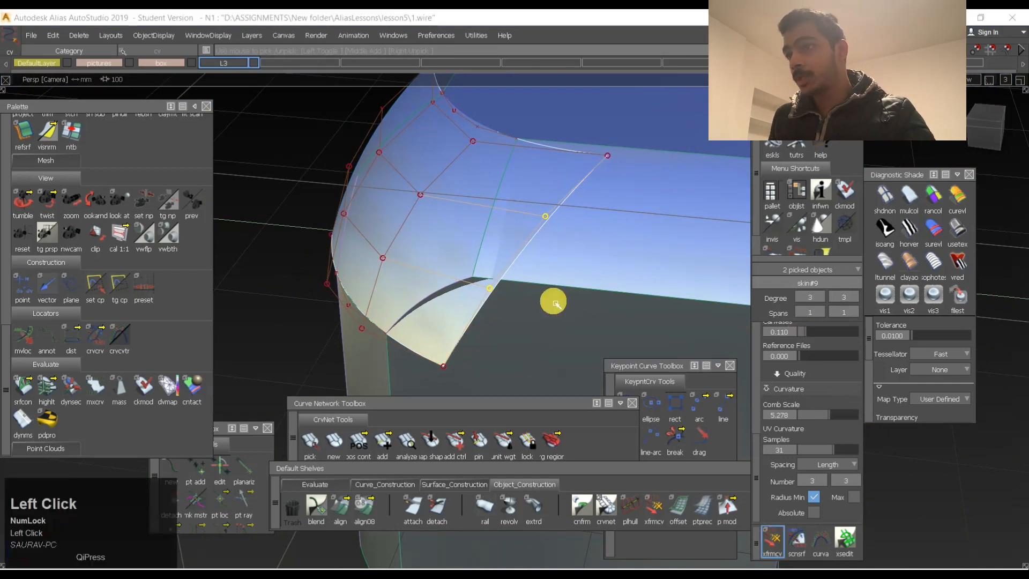
pyautogui.press('space')
pyautogui.click(517, 256)
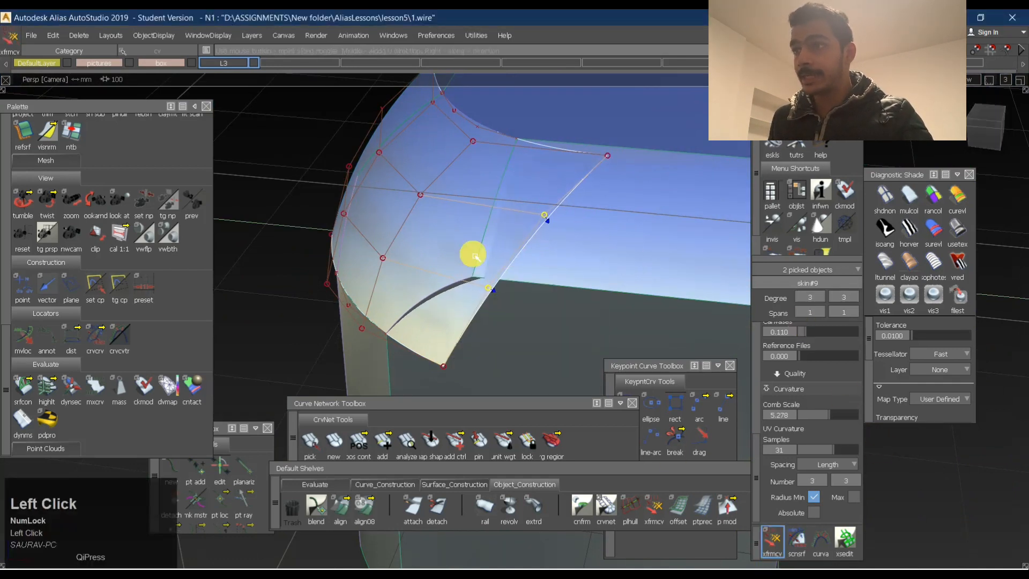
# Fine-tune the lower middle CV on the front-side extended edge and compare the skin with the surfaces around it.
pyautogui.keyDown('alt'); pyautogui.keyDown('shift'); pyautogui.moveTo(527, 265); pyautogui.dragTo(450, 277); pyautogui.keyUp('shift'); pyautogui.keyUp('alt')
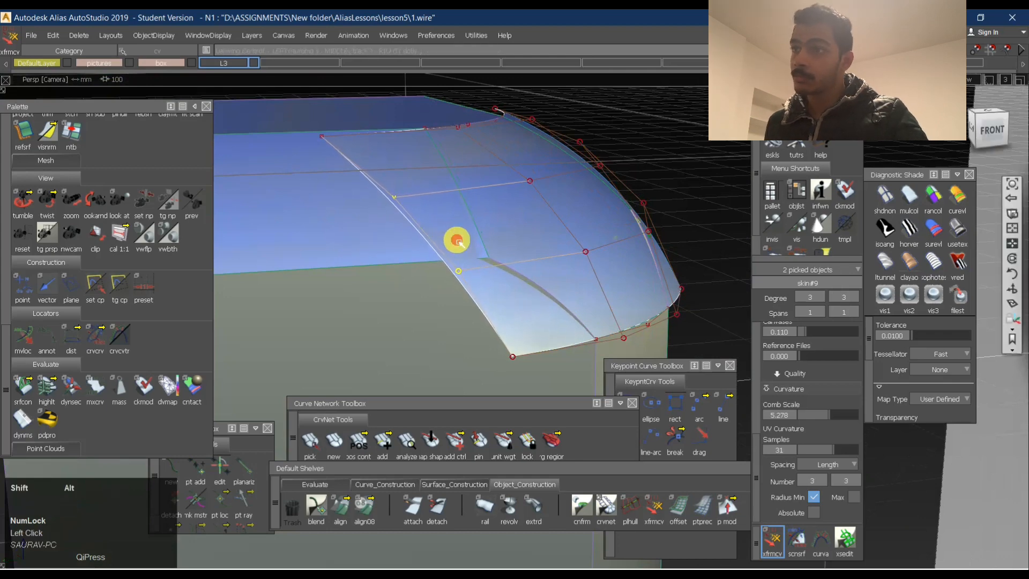
pyautogui.keyDown('alt'); pyautogui.keyDown('shift'); pyautogui.moveTo(457, 240); pyautogui.dragTo(455, 248); pyautogui.keyUp('shift'); pyautogui.keyUp('alt')
pyautogui.keyDown('alt'); pyautogui.keyDown('shift'); pyautogui.moveTo(455, 248); pyautogui.dragTo(423, 228, button='middle'); pyautogui.keyUp('shift'); pyautogui.keyUp('alt')
pyautogui.keyDown('ctrl'); pyautogui.keyDown('shift'); pyautogui.moveTo(485, 305); pyautogui.dragTo(476, 280); pyautogui.keyUp('shift'); pyautogui.keyUp('ctrl')
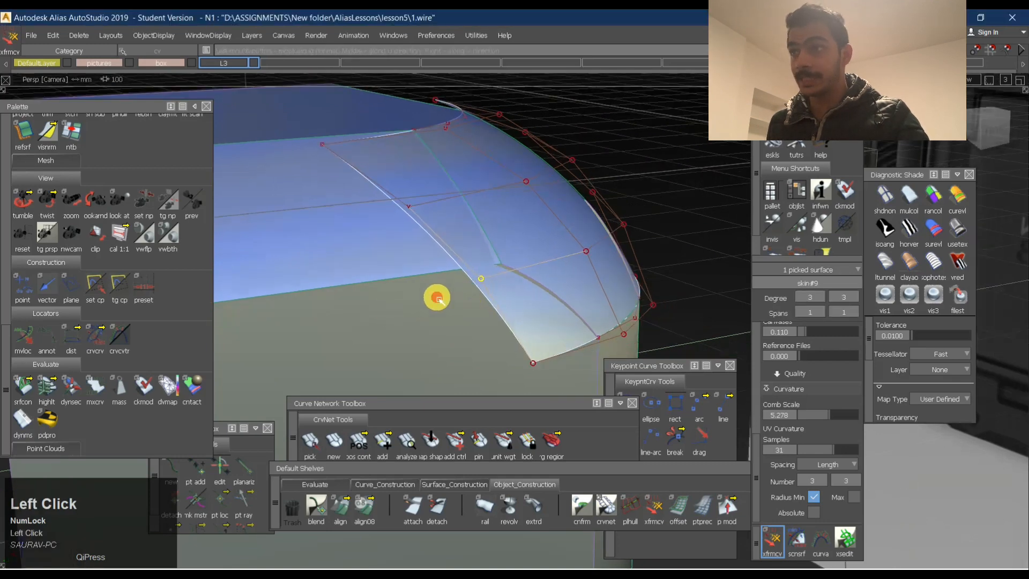
pyautogui.keyDown('alt'); pyautogui.keyDown('shift'); pyautogui.moveTo(565, 231); pyautogui.dragTo(391, 259); pyautogui.keyUp('shift'); pyautogui.keyUp('alt')
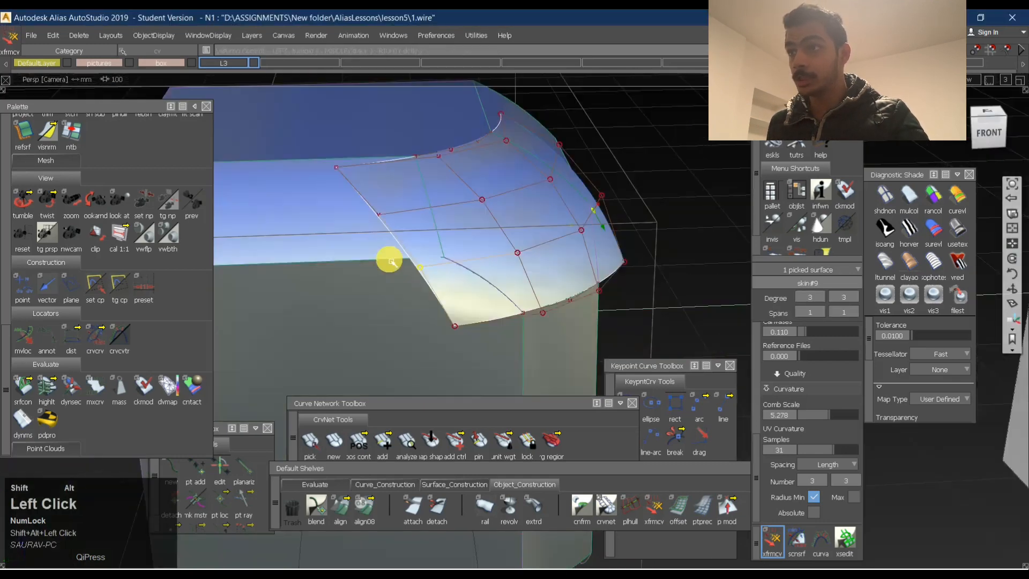
pyautogui.keyDown('alt'); pyautogui.keyDown('shift'); pyautogui.moveTo(390, 259); pyautogui.dragTo(519, 241, button='right'); pyautogui.keyUp('shift'); pyautogui.keyUp('alt')
pyautogui.keyDown('alt'); pyautogui.keyDown('shift'); pyautogui.moveTo(519, 241); pyautogui.dragTo(473, 227); pyautogui.keyUp('shift'); pyautogui.keyUp('alt')
pyautogui.keyDown('alt'); pyautogui.keyDown('shift'); pyautogui.moveTo(473, 227); pyautogui.dragTo(529, 200, button='right'); pyautogui.keyUp('shift'); pyautogui.keyUp('alt')
pyautogui.keyDown('alt'); pyautogui.keyDown('shift'); pyautogui.moveTo(531, 199); pyautogui.dragTo(501, 209); pyautogui.keyUp('shift'); pyautogui.keyUp('alt')
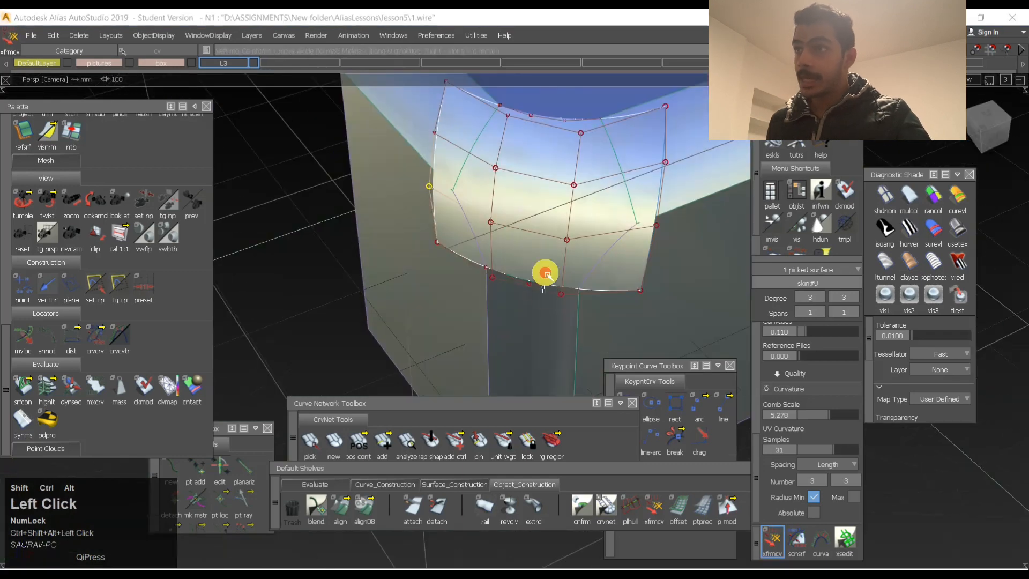
# Hide the corner skin's control points and inspect how its overlapping edges meet the adjacent surfaces.
pyautogui.keyDown('ctrl'); pyautogui.keyDown('shift'); pyautogui.moveTo(545, 273); pyautogui.dragTo(519, 202); pyautogui.keyUp('shift'); pyautogui.keyUp('ctrl')
pyautogui.click(516, 187)
pyautogui.keyDown('ctrl'); pyautogui.keyDown('shift'); pyautogui.moveTo(510, 170); pyautogui.dragTo(577, 234, button='right'); pyautogui.keyUp('shift'); pyautogui.keyUp('ctrl')
pyautogui.keyDown('ctrl'); pyautogui.keyDown('shift'); pyautogui.moveTo(575, 214); pyautogui.dragTo(458, 224); pyautogui.keyUp('shift'); pyautogui.keyUp('ctrl')
pyautogui.keyDown('alt'); pyautogui.keyDown('shift'); pyautogui.moveTo(484, 148); pyautogui.dragTo(452, 144); pyautogui.keyUp('shift'); pyautogui.keyUp('alt')
pyautogui.keyDown('alt'); pyautogui.keyDown('shift'); pyautogui.moveTo(453, 144); pyautogui.dragTo(510, 209, button='right'); pyautogui.keyUp('shift'); pyautogui.keyUp('alt')
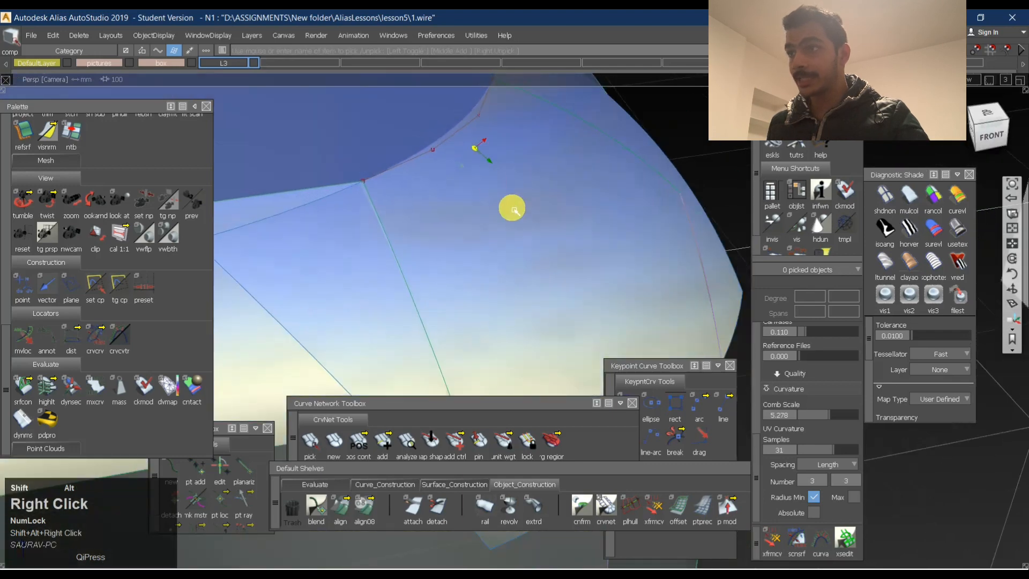
pyautogui.keyDown('alt'); pyautogui.keyDown('shift'); pyautogui.moveTo(510, 209); pyautogui.dragTo(379, 156); pyautogui.keyUp('shift'); pyautogui.keyUp('alt')
# Start intersecting the extended corner skin with the adjacent rounded edge surface.
pyautogui.keyDown('ctrl'); pyautogui.keyDown('shift'); pyautogui.moveTo(544, 149); pyautogui.dragTo(546, 162, button='right'); pyautogui.keyUp('shift'); pyautogui.keyUp('ctrl')
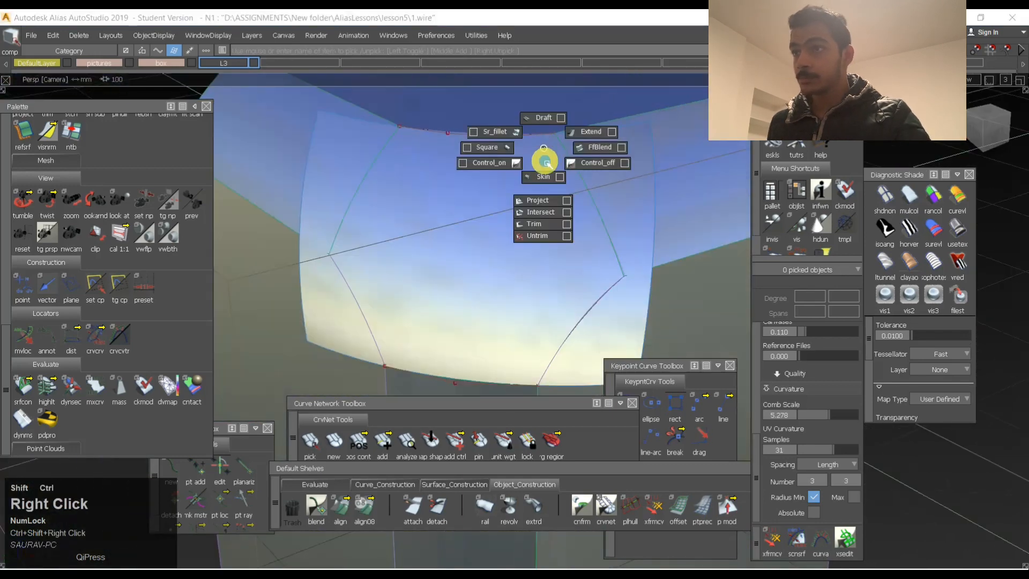
pyautogui.keyDown('ctrl'); pyautogui.keyDown('shift'); pyautogui.moveTo(538, 232); pyautogui.dragTo(539, 227, button='right'); pyautogui.keyUp('shift'); pyautogui.keyUp('ctrl')
pyautogui.keyDown('alt'); pyautogui.keyDown('shift'); pyautogui.moveTo(652, 212); pyautogui.dragTo(436, 179); pyautogui.keyUp('shift'); pyautogui.keyUp('alt')
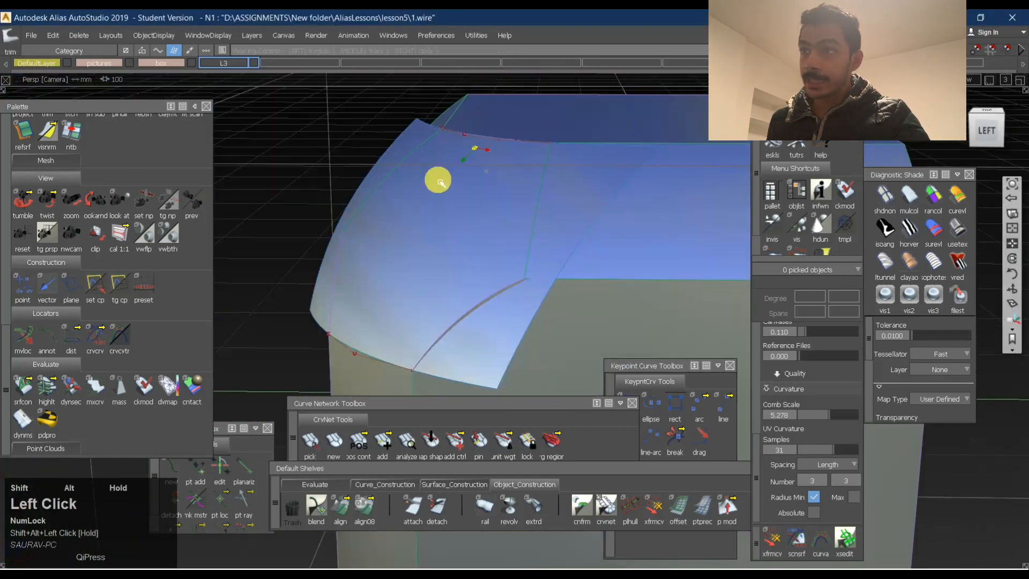
pyautogui.keyDown('ctrl'); pyautogui.keyDown('shift'); pyautogui.moveTo(556, 173); pyautogui.dragTo(547, 236); pyautogui.keyUp('shift'); pyautogui.keyUp('ctrl')
pyautogui.keyDown('shift'); pyautogui.click(591, 157); pyautogui.keyUp('shift')
pyautogui.keyDown('ctrl'); pyautogui.keyDown('shift'); pyautogui.moveTo(593, 158); pyautogui.dragTo(496, 213, button='right'); pyautogui.keyUp('shift'); pyautogui.keyUp('ctrl')
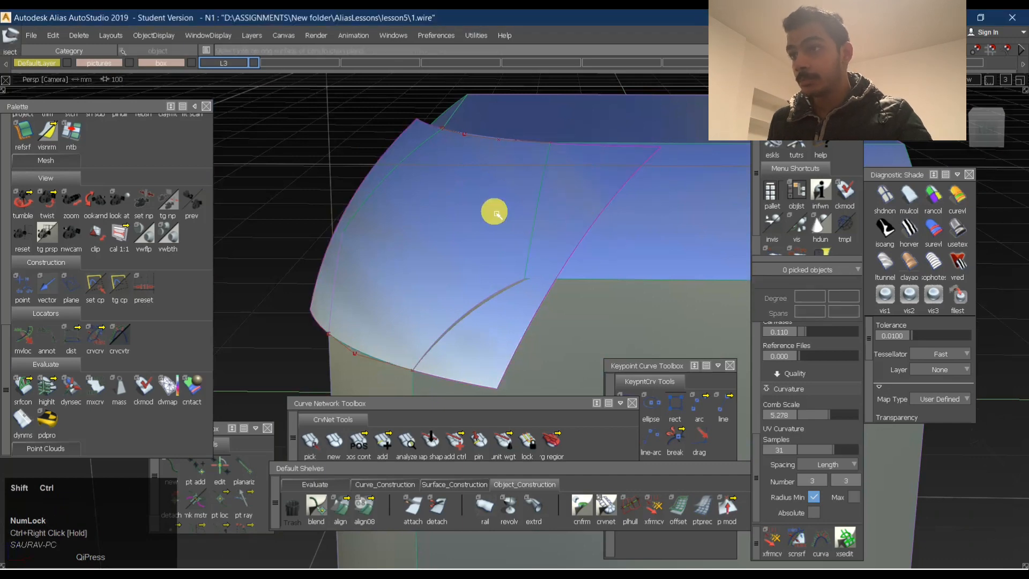
pyautogui.keyDown('alt'); pyautogui.keyDown('shift'); pyautogui.moveTo(390, 261); pyautogui.dragTo(551, 127); pyautogui.keyUp('shift'); pyautogui.keyUp('alt')
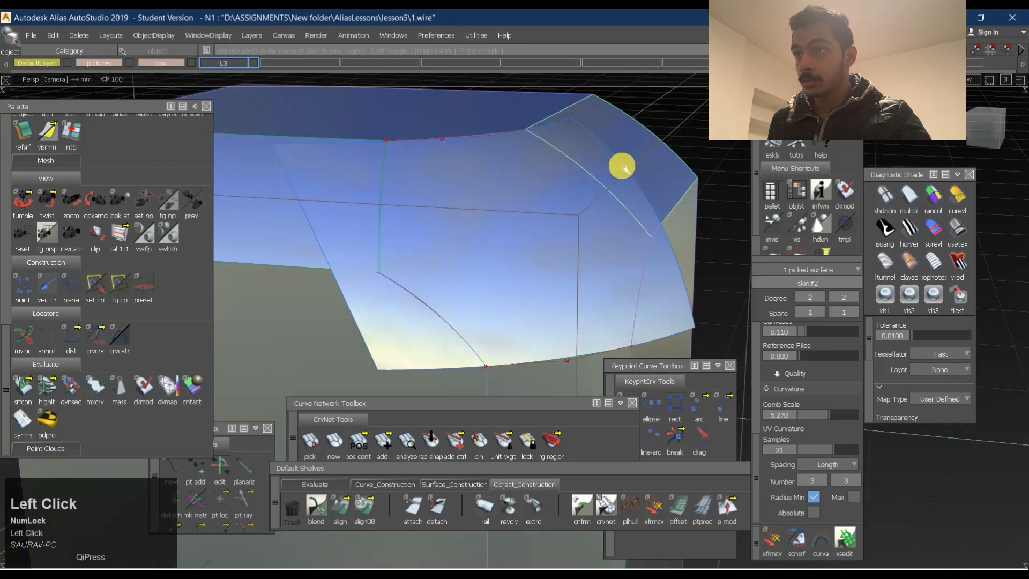
# Intersect the corner patch with the edge blend and side surfaces around it to create curves on surface.
pyautogui.keyDown('ctrl'); pyautogui.keyDown('shift'); pyautogui.moveTo(620, 165); pyautogui.dragTo(456, 230); pyautogui.keyUp('shift'); pyautogui.keyUp('ctrl')
pyautogui.click(674, 211)
pyautogui.click(637, 322)
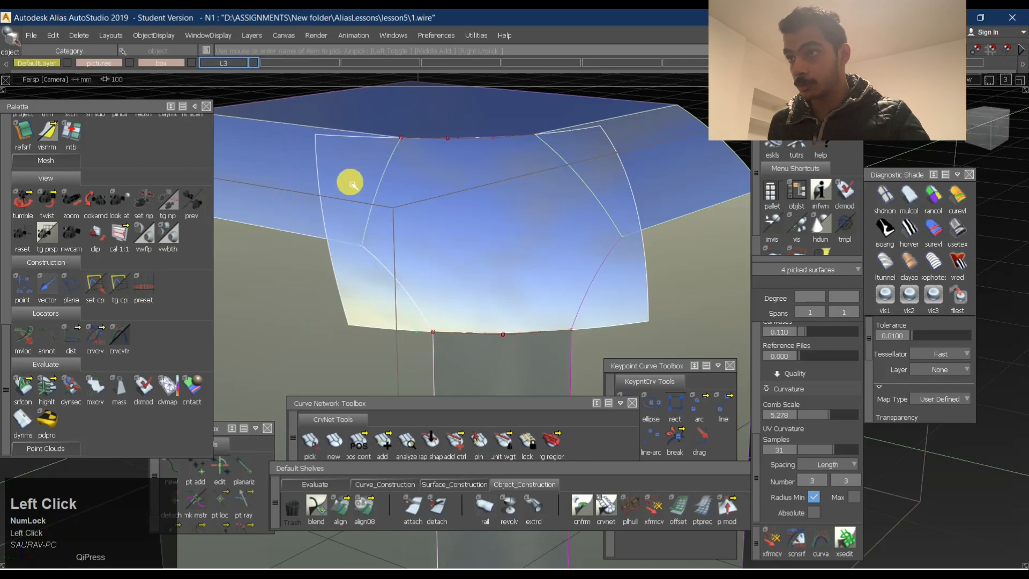
pyautogui.keyDown('ctrl'); pyautogui.keyDown('shift'); pyautogui.moveTo(478, 169); pyautogui.dragTo(479, 205, button='right'); pyautogui.keyUp('shift'); pyautogui.keyUp('ctrl')
pyautogui.keyDown('ctrl'); pyautogui.keyDown('shift'); pyautogui.moveTo(480, 170); pyautogui.dragTo(481, 237, button='right'); pyautogui.keyUp('shift'); pyautogui.keyUp('ctrl')
pyautogui.keyDown('ctrl'); pyautogui.keyDown('shift'); pyautogui.moveTo(555, 172); pyautogui.dragTo(557, 236, button='right'); pyautogui.keyUp('shift'); pyautogui.keyUp('ctrl')
pyautogui.click(534, 228)
pyautogui.click(551, 217)
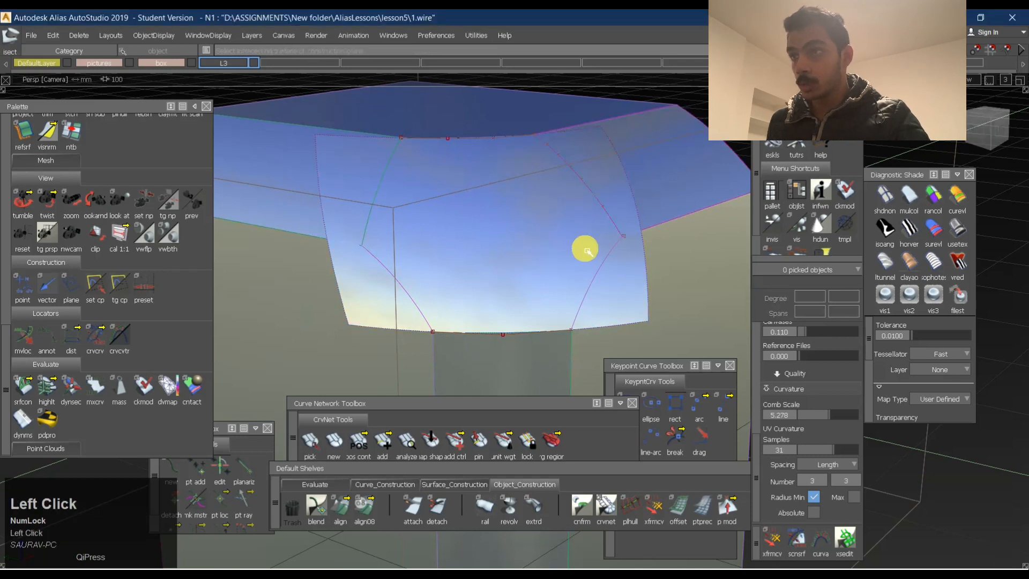
pyautogui.moveTo(608, 239)
pyautogui.keyDown('ctrl'); pyautogui.keyDown('shift'); pyautogui.mouseDown()
pyautogui.moveTo(620, 149)
pyautogui.moveTo(618, 244)
pyautogui.mouseUp(); pyautogui.keyUp('shift'); pyautogui.keyUp('ctrl')
pyautogui.keyDown('ctrl'); pyautogui.keyDown('shift'); pyautogui.rightClick(621, 150); pyautogui.keyUp('shift'); pyautogui.keyUp('ctrl')
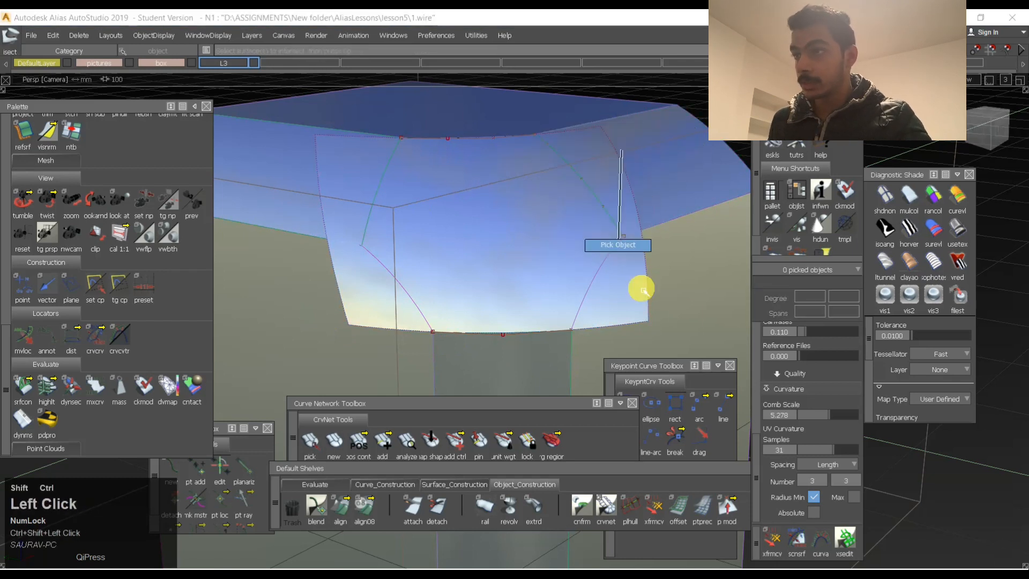
pyautogui.click(374, 352)
pyautogui.moveTo(482, 142)
pyautogui.keyDown('ctrl'); pyautogui.keyDown('shift'); pyautogui.mouseDown(button='right')
pyautogui.moveTo(477, 202)
pyautogui.moveTo(505, 201)
pyautogui.mouseUp(button='right'); pyautogui.keyUp('shift'); pyautogui.keyUp('ctrl')
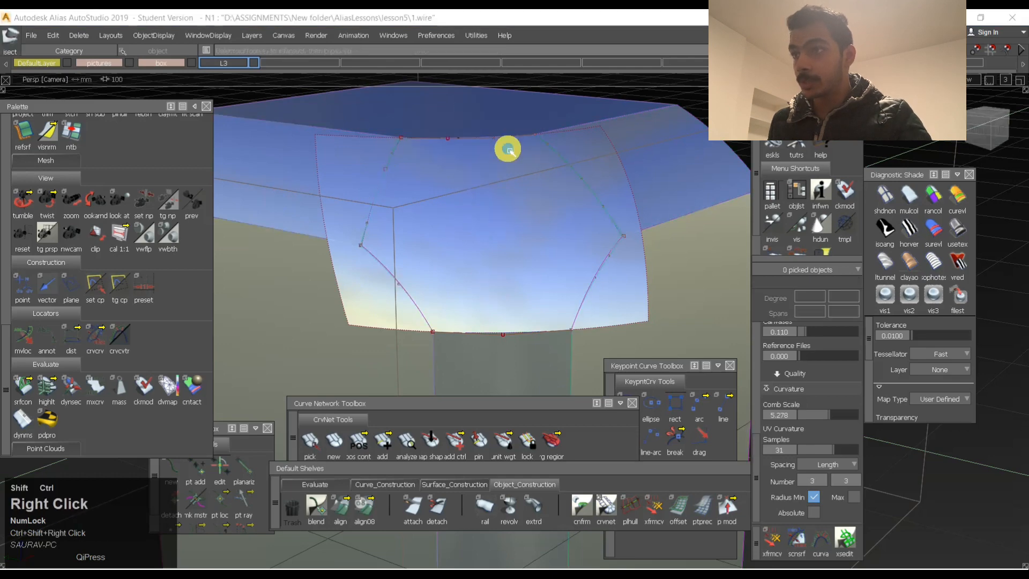
# Try to trim the corner patch along its intersection curves.
pyautogui.keyDown('ctrl'); pyautogui.keyDown('shift'); pyautogui.moveTo(506, 150); pyautogui.dragTo(497, 223, button='right'); pyautogui.keyUp('shift'); pyautogui.keyUp('ctrl')
pyautogui.click(501, 221)
pyautogui.keyDown('alt'); pyautogui.keyDown('shift'); pyautogui.moveTo(504, 216); pyautogui.dragTo(375, 207); pyautogui.keyUp('shift'); pyautogui.keyUp('alt')
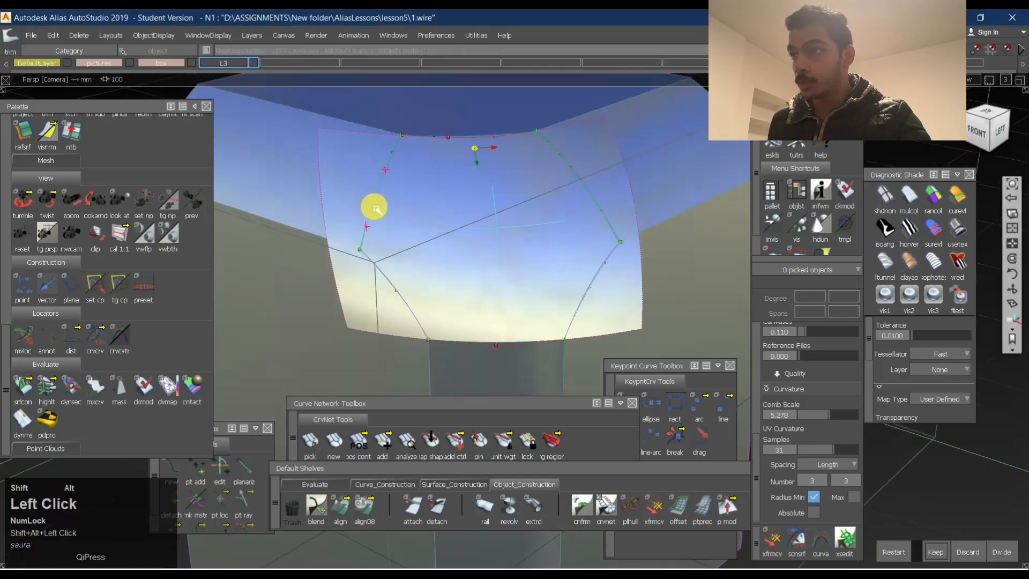
pyautogui.keyDown('alt'); pyautogui.keyDown('shift'); pyautogui.moveTo(374, 203); pyautogui.dragTo(411, 177, button='right'); pyautogui.keyUp('shift'); pyautogui.keyUp('alt')
pyautogui.keyDown('alt'); pyautogui.keyDown('shift'); pyautogui.moveTo(411, 176); pyautogui.dragTo(609, 170); pyautogui.keyUp('shift'); pyautogui.keyUp('alt')
pyautogui.keyDown('alt'); pyautogui.keyDown('shift'); pyautogui.moveTo(609, 169); pyautogui.dragTo(612, 169, button='right'); pyautogui.keyUp('shift'); pyautogui.keyUp('alt')
pyautogui.keyDown('alt'); pyautogui.keyDown('shift'); pyautogui.moveTo(613, 169); pyautogui.dragTo(650, 188); pyautogui.keyUp('shift'); pyautogui.keyUp('alt')
# Box-select the curves on surface lying on the corner patch and delete them.
pyautogui.keyDown('ctrl'); pyautogui.keyDown('shift'); pyautogui.click(355, 200); pyautogui.keyUp('shift'); pyautogui.keyUp('ctrl')
pyautogui.keyDown('alt'); pyautogui.keyDown('shift'); pyautogui.moveTo(397, 220); pyautogui.dragTo(407, 234); pyautogui.keyUp('shift'); pyautogui.keyUp('alt')
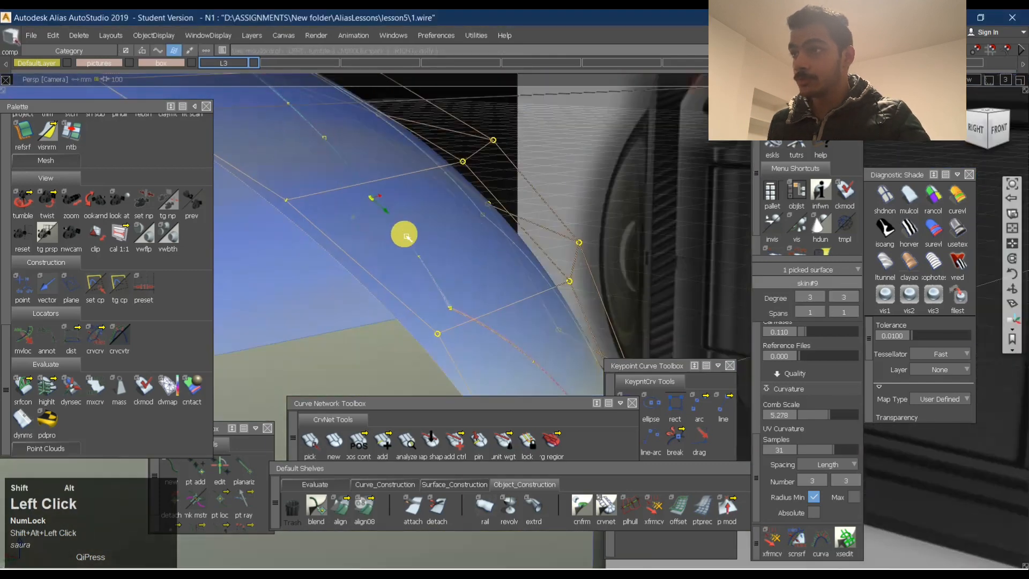
pyautogui.keyDown('alt'); pyautogui.keyDown('shift'); pyautogui.moveTo(409, 234); pyautogui.dragTo(434, 232, button='middle'); pyautogui.keyUp('shift'); pyautogui.keyUp('alt')
pyautogui.keyDown('ctrl'); pyautogui.keyDown('shift'); pyautogui.moveTo(390, 223); pyautogui.dragTo(352, 211); pyautogui.keyUp('shift'); pyautogui.keyUp('ctrl')
pyautogui.keyDown('alt'); pyautogui.keyDown('shift'); pyautogui.moveTo(518, 220); pyautogui.dragTo(482, 234, button='right'); pyautogui.keyUp('shift'); pyautogui.keyUp('alt')
pyautogui.keyDown('ctrl'); pyautogui.keyDown('shift'); pyautogui.moveTo(532, 226); pyautogui.dragTo(483, 212); pyautogui.keyUp('shift'); pyautogui.keyUp('ctrl')
pyautogui.keyDown('alt'); pyautogui.keyDown('shift'); pyautogui.moveTo(472, 213); pyautogui.dragTo(424, 210); pyautogui.keyUp('shift'); pyautogui.keyUp('alt')
pyautogui.moveTo(362, 116); pyautogui.dragTo(627, 323)
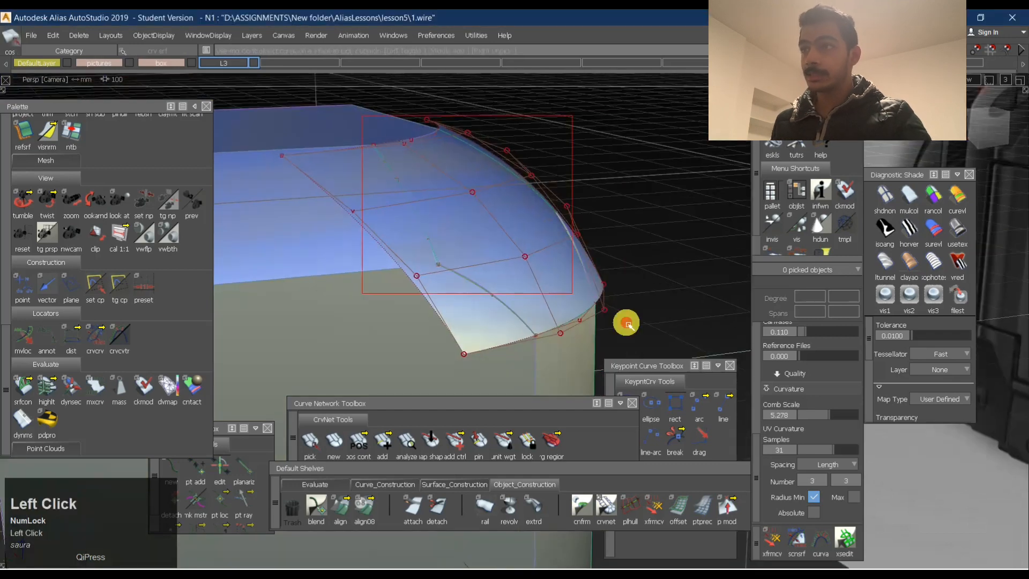
pyautogui.press('Return')
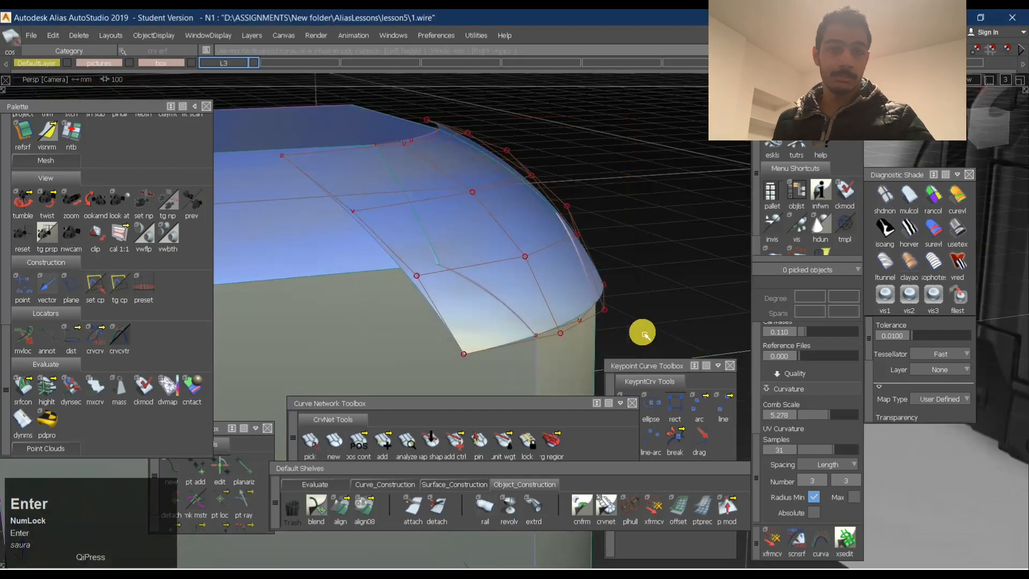
# Project the adjoining surface edges onto the corner patch as curves on surface, with the vector option set to Normal.
pyautogui.click(499, 207)
pyautogui.keyDown('ctrl'); pyautogui.keyDown('shift'); pyautogui.moveTo(452, 204); pyautogui.dragTo(491, 174); pyautogui.keyUp('shift'); pyautogui.keyUp('ctrl')
pyautogui.keyDown('ctrl'); pyautogui.keyDown('shift'); pyautogui.moveTo(506, 195); pyautogui.dragTo(620, 189, button='right'); pyautogui.keyUp('shift'); pyautogui.keyUp('ctrl')
pyautogui.keyDown('alt'); pyautogui.keyDown('shift'); pyautogui.moveTo(620, 189); pyautogui.dragTo(515, 262); pyautogui.keyUp('shift'); pyautogui.keyUp('alt')
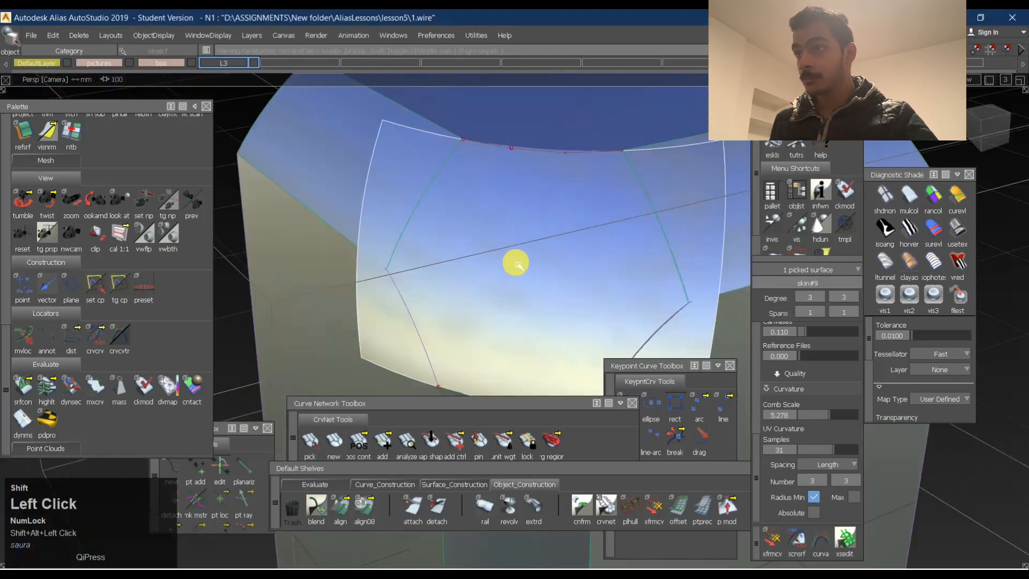
pyautogui.keyDown('ctrl'); pyautogui.keyDown('shift'); pyautogui.moveTo(515, 262); pyautogui.dragTo(528, 219, button='right'); pyautogui.keyUp('shift'); pyautogui.keyUp('ctrl')
pyautogui.click(528, 221)
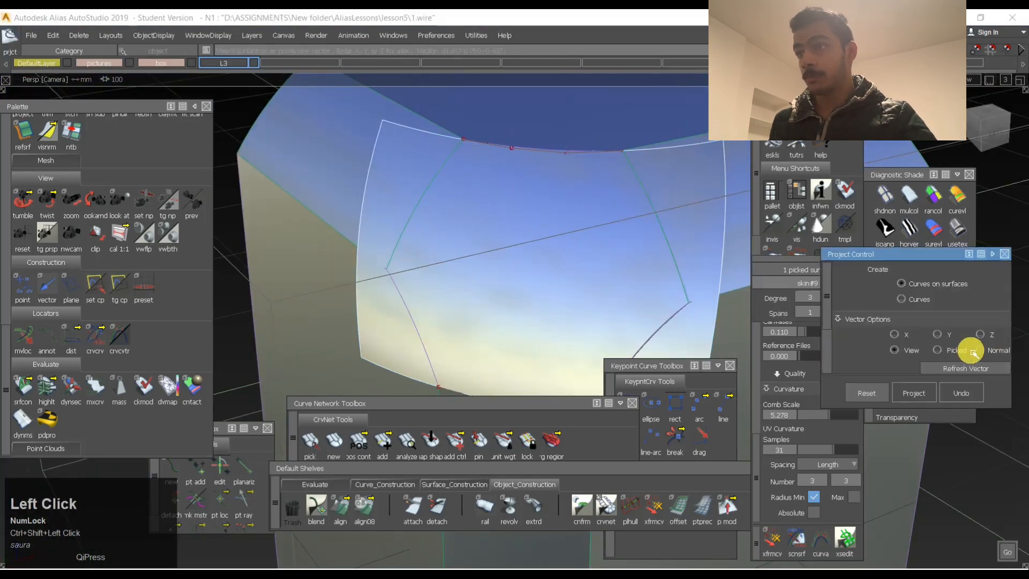
pyautogui.press('space')
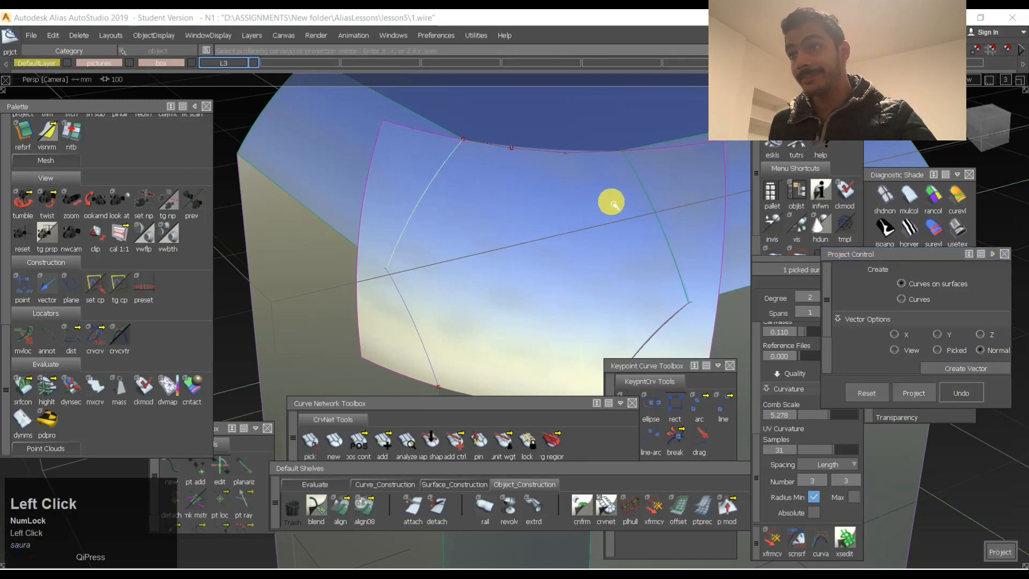
pyautogui.click(646, 196)
pyautogui.keyDown('alt'); pyautogui.keyDown('shift'); pyautogui.moveTo(648, 195); pyautogui.dragTo(646, 241); pyautogui.keyUp('shift'); pyautogui.keyUp('alt')
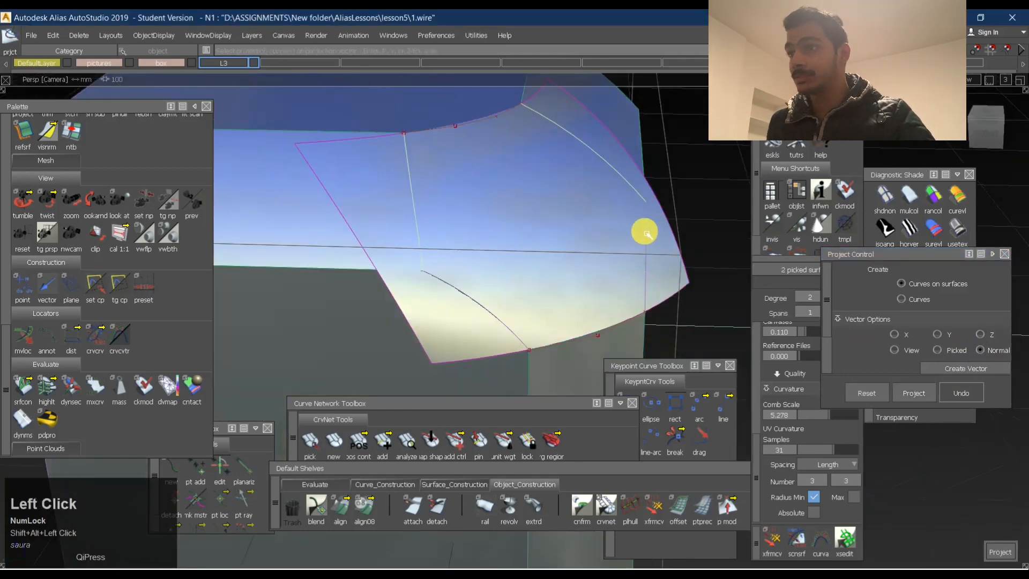
pyautogui.keyDown('alt'); pyautogui.keyDown('shift'); pyautogui.moveTo(599, 287); pyautogui.dragTo(537, 210); pyautogui.keyUp('shift'); pyautogui.keyUp('alt')
pyautogui.press('space')
# Trim the corner patch along the projected curves, keeping the inner region.
pyautogui.keyDown('alt'); pyautogui.keyDown('shift'); pyautogui.moveTo(582, 208); pyautogui.dragTo(600, 210, button='right'); pyautogui.keyUp('shift'); pyautogui.keyUp('alt')
pyautogui.keyDown('alt'); pyautogui.keyDown('shift'); pyautogui.moveTo(600, 210); pyautogui.dragTo(536, 195); pyautogui.keyUp('shift'); pyautogui.keyUp('alt')
pyautogui.keyDown('ctrl'); pyautogui.moveTo(537, 196); pyautogui.dragTo(533, 274, button='right'); pyautogui.keyUp('ctrl')
pyautogui.click(459, 251)
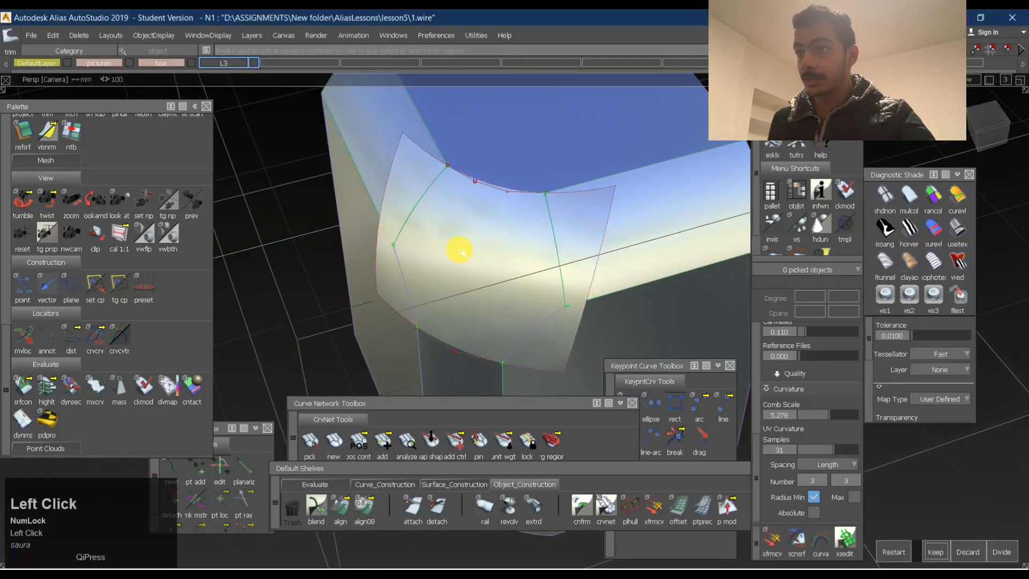
pyautogui.press('space')
# Check the positional (G0) continuity along the edge where the trimmed corner patch meets the top surface.
pyautogui.keyDown('alt'); pyautogui.keyDown('shift'); pyautogui.moveTo(362, 253); pyautogui.dragTo(533, 253); pyautogui.keyUp('shift'); pyautogui.keyUp('alt')
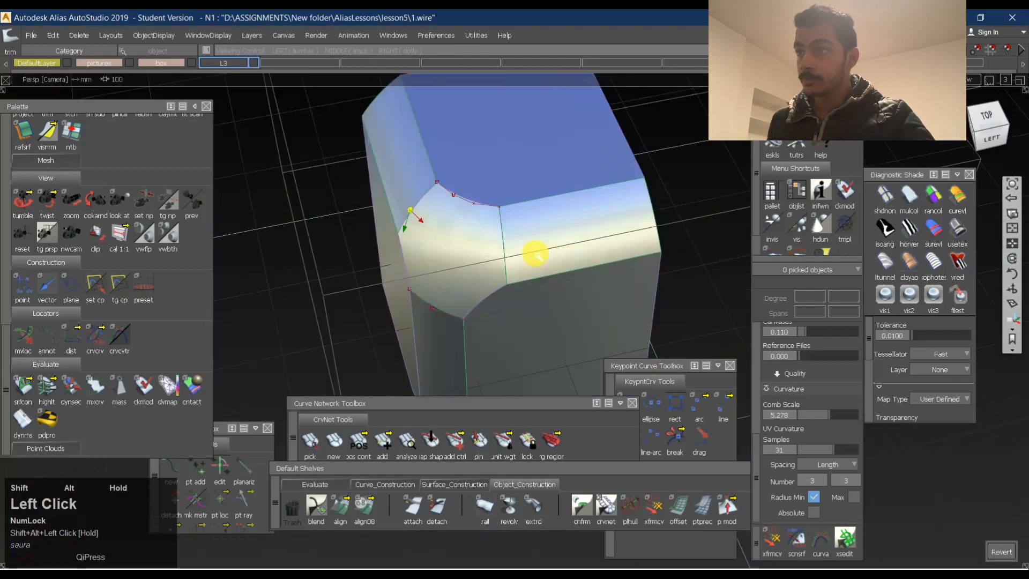
pyautogui.keyDown('alt'); pyautogui.keyDown('shift'); pyautogui.moveTo(532, 252); pyautogui.dragTo(528, 170, button='right'); pyautogui.keyUp('shift'); pyautogui.keyUp('alt')
pyautogui.keyDown('alt'); pyautogui.keyDown('shift'); pyautogui.moveTo(529, 170); pyautogui.dragTo(363, 248); pyautogui.keyUp('shift'); pyautogui.keyUp('alt')
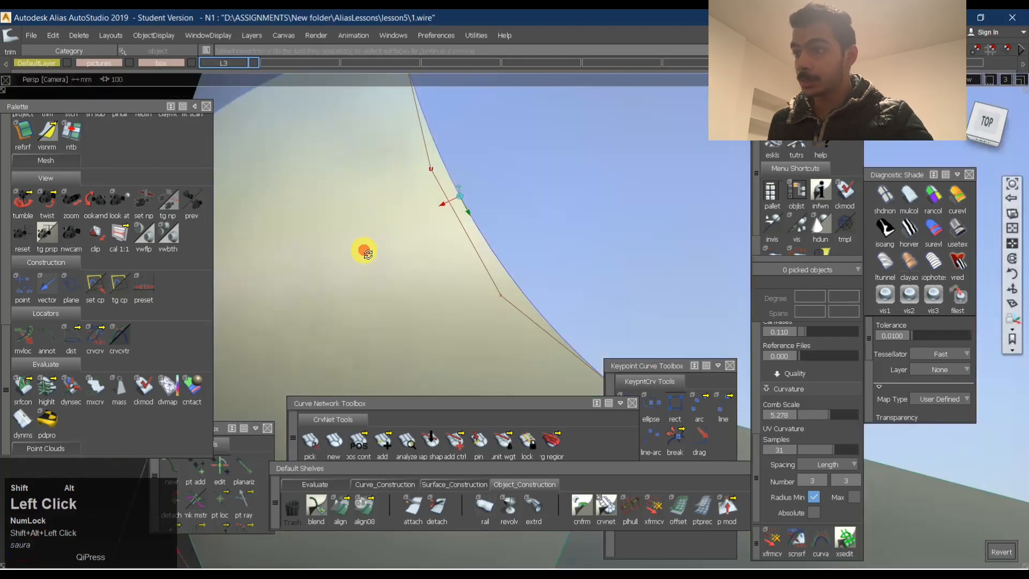
pyautogui.click(321, 487)
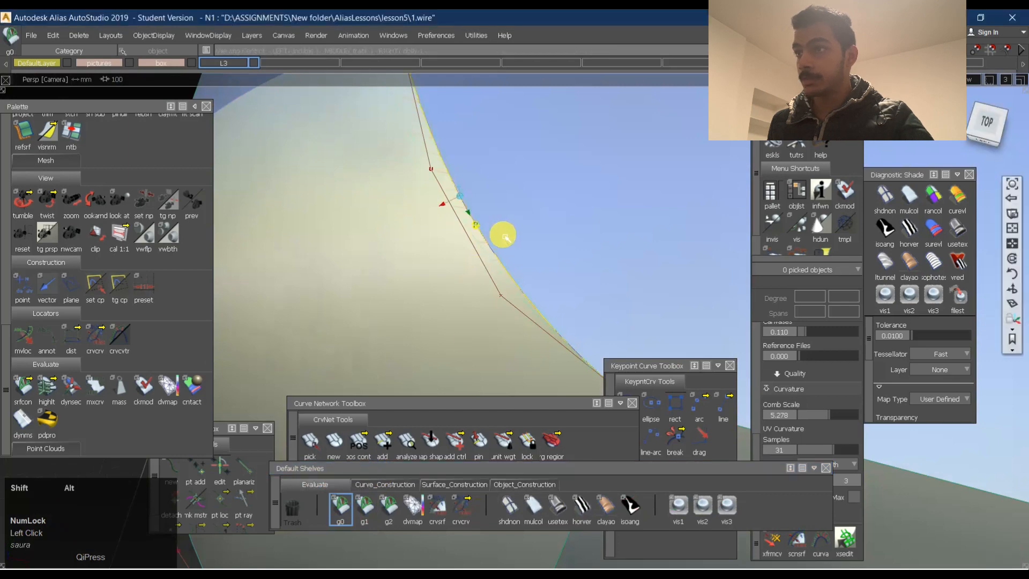
pyautogui.keyDown('alt'); pyautogui.keyDown('shift'); pyautogui.moveTo(500, 230); pyautogui.dragTo(324, 234); pyautogui.keyUp('shift'); pyautogui.keyUp('alt')
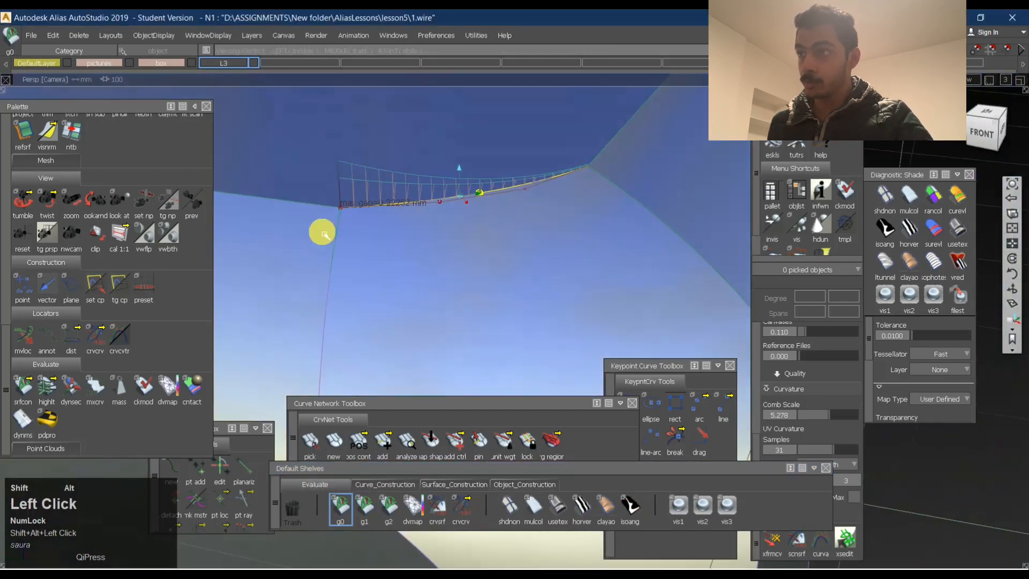
pyautogui.keyDown('alt'); pyautogui.keyDown('shift'); pyautogui.moveTo(304, 244); pyautogui.dragTo(348, 250, button='right'); pyautogui.keyUp('shift'); pyautogui.keyUp('alt')
pyautogui.keyDown('alt'); pyautogui.keyDown('shift'); pyautogui.moveTo(349, 250); pyautogui.dragTo(432, 298); pyautogui.keyUp('shift'); pyautogui.keyUp('alt')
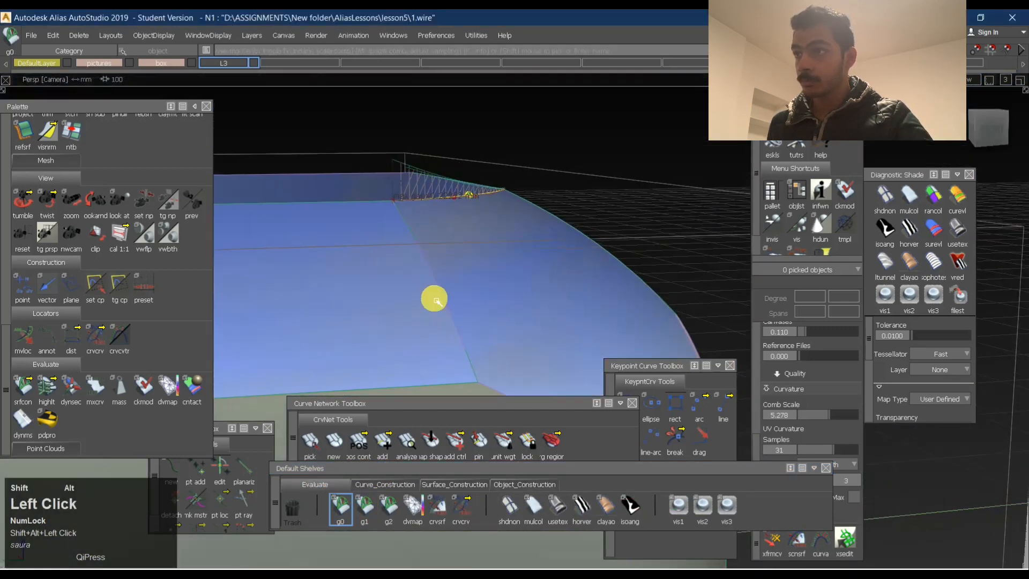
# Display the corner patch's CVs and move the ones near the top edge along the surface normal to close the gap.
pyautogui.keyDown('ctrl'); pyautogui.keyDown('shift'); pyautogui.click(449, 248); pyautogui.keyUp('shift'); pyautogui.keyUp('ctrl')
pyautogui.keyDown('ctrl'); pyautogui.keyDown('shift'); pyautogui.rightClick(459, 265); pyautogui.keyUp('shift'); pyautogui.keyUp('ctrl')
pyautogui.keyDown('alt'); pyautogui.keyDown('shift'); pyautogui.moveTo(459, 266); pyautogui.dragTo(502, 287); pyautogui.keyUp('shift'); pyautogui.keyUp('alt')
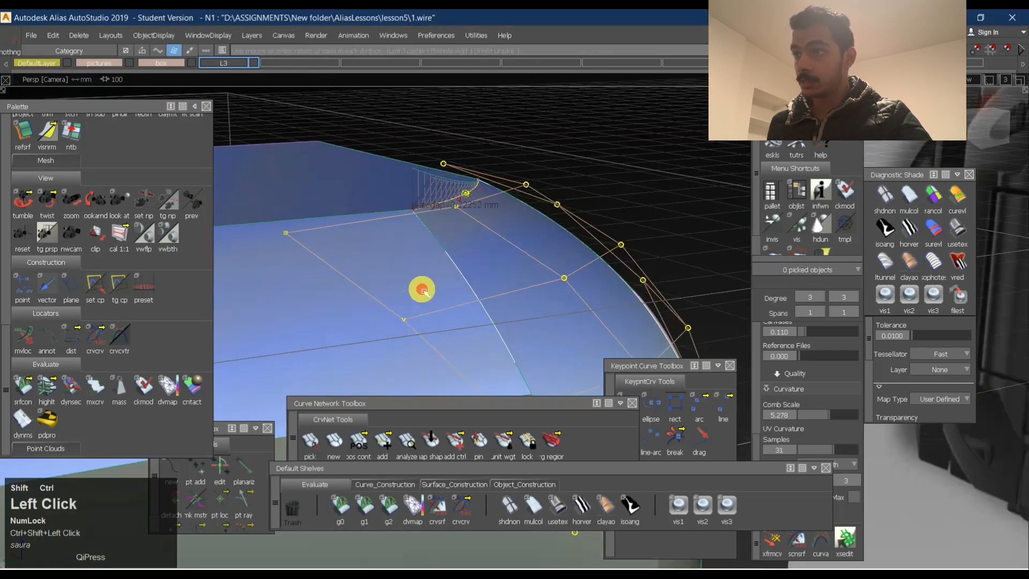
pyautogui.keyDown('ctrl'); pyautogui.keyDown('shift'); pyautogui.moveTo(422, 290); pyautogui.dragTo(427, 288); pyautogui.keyUp('shift'); pyautogui.keyUp('ctrl')
pyautogui.click(388, 309)
pyautogui.keyDown('alt'); pyautogui.keyDown('shift'); pyautogui.moveTo(391, 321); pyautogui.dragTo(425, 327); pyautogui.keyUp('shift'); pyautogui.keyUp('alt')
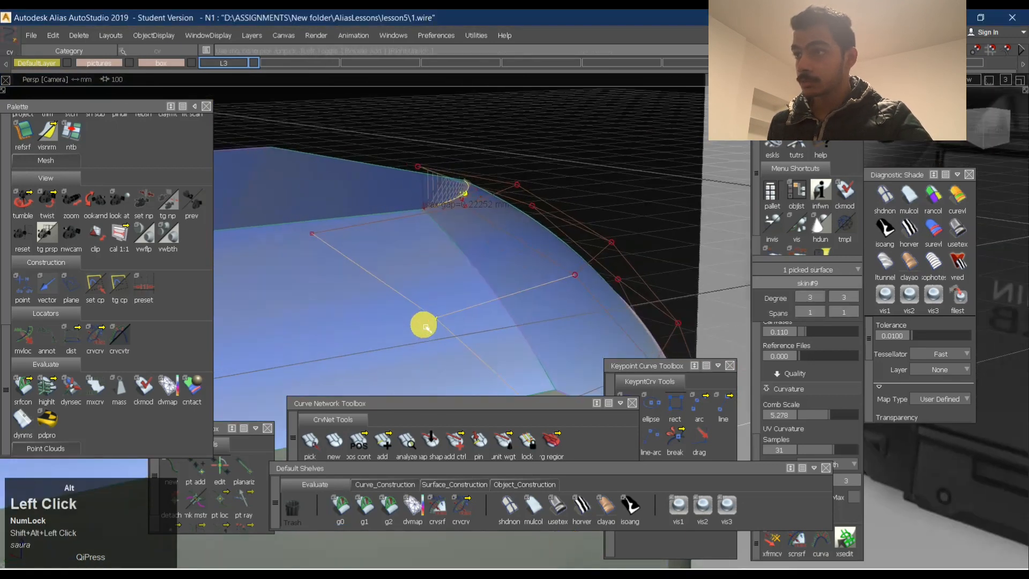
pyautogui.click(772, 542)
pyautogui.press('space')
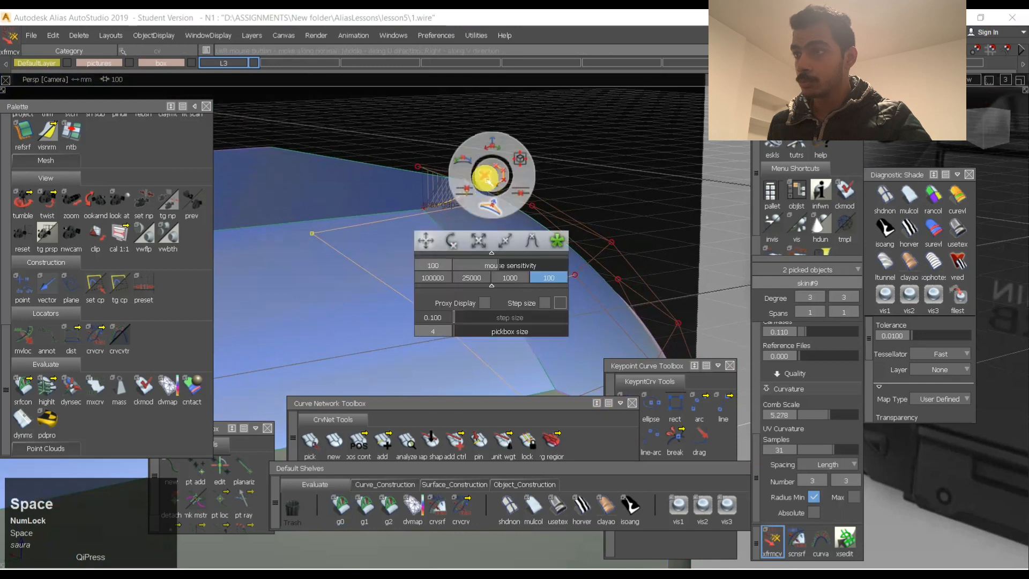
pyautogui.click(493, 212)
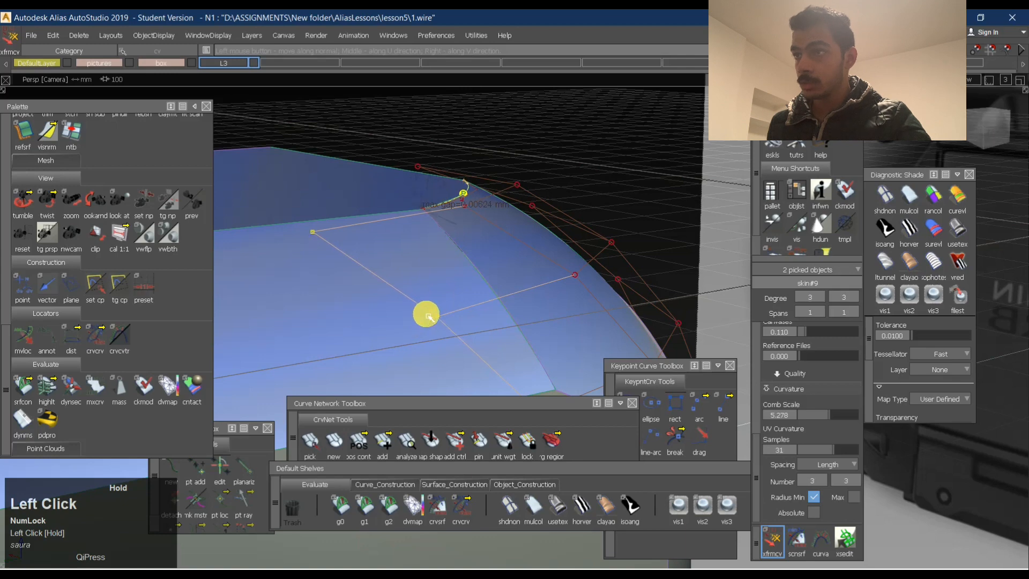
pyautogui.keyDown('alt'); pyautogui.keyDown('shift'); pyautogui.moveTo(428, 317); pyautogui.dragTo(420, 271); pyautogui.keyUp('shift'); pyautogui.keyUp('alt')
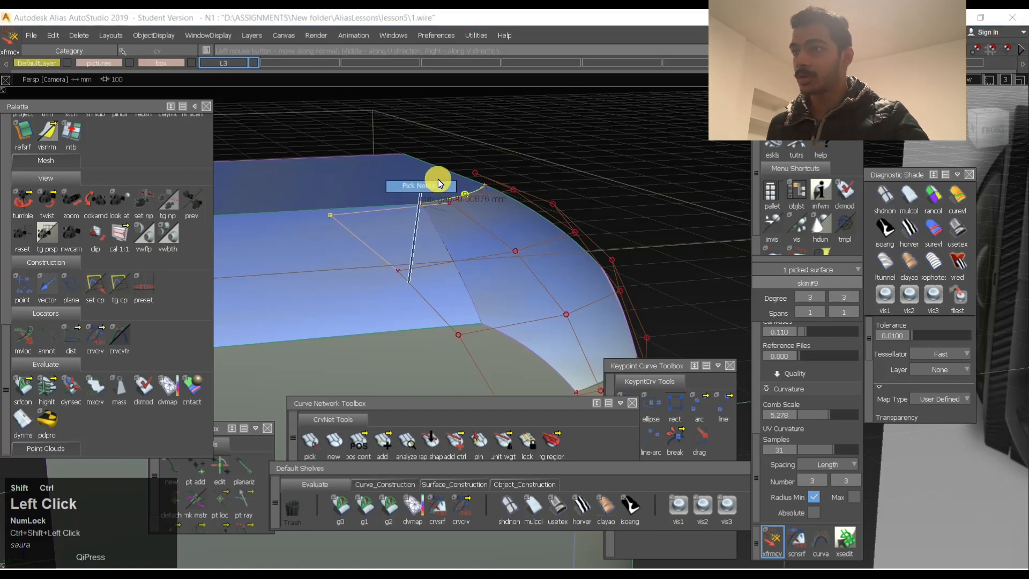
# Clear the CV selection, remove the continuity check, and hide the corner patch's control points.
pyautogui.keyDown('ctrl'); pyautogui.keyDown('shift'); pyautogui.click(543, 224); pyautogui.keyUp('shift'); pyautogui.keyUp('ctrl')
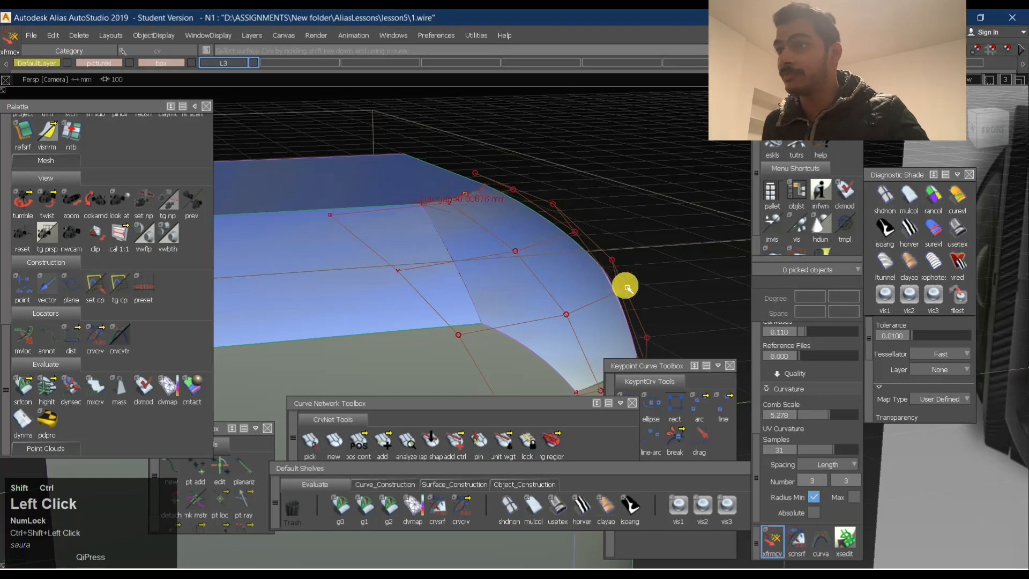
pyautogui.keyDown('ctrl'); pyautogui.keyDown('shift'); pyautogui.moveTo(628, 288); pyautogui.dragTo(595, 257, button='middle'); pyautogui.keyUp('shift'); pyautogui.keyUp('ctrl')
pyautogui.keyDown('ctrl'); pyautogui.keyDown('shift'); pyautogui.moveTo(611, 186); pyautogui.dragTo(468, 253); pyautogui.keyUp('shift'); pyautogui.keyUp('ctrl')
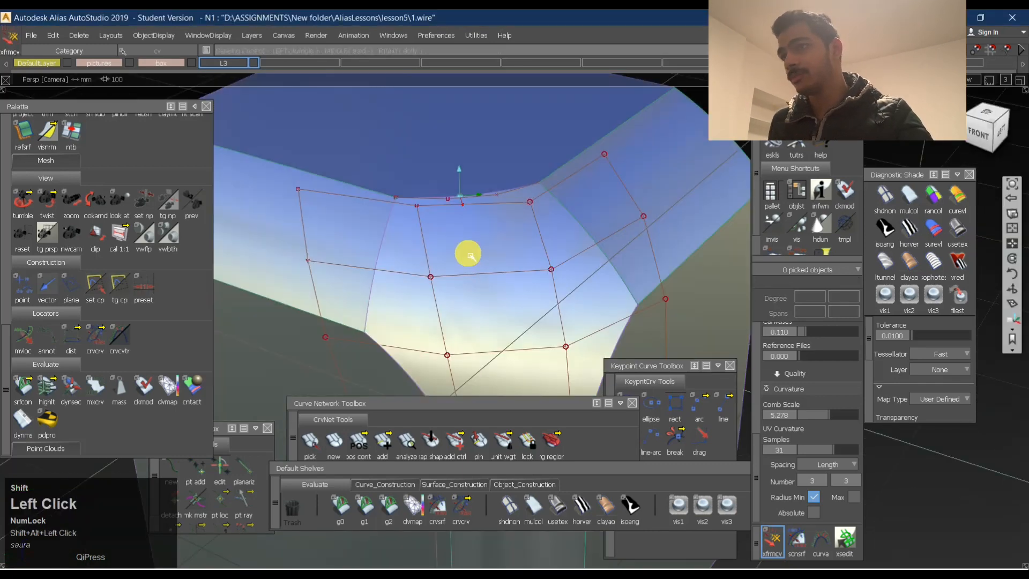
pyautogui.click(380, 252)
# Apply horizontal zebra shading and examine the stripe flow from the corner patch into the adjoining edge blends.
pyautogui.moveTo(557, 177)
pyautogui.keyDown('alt'); pyautogui.keyDown('shift'); pyautogui.mouseDown()
pyautogui.moveTo(441, 295)
pyautogui.moveTo(547, 198)
pyautogui.mouseUp(); pyautogui.keyUp('shift'); pyautogui.keyUp('alt')
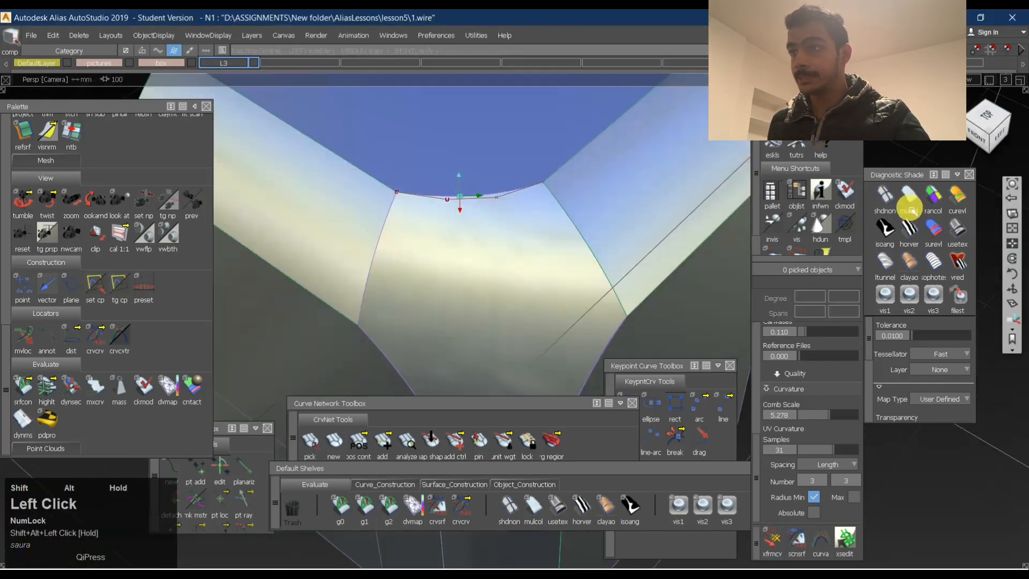
pyautogui.click(909, 232)
pyautogui.keyDown('alt'); pyautogui.keyDown('shift'); pyautogui.moveTo(557, 277); pyautogui.dragTo(485, 287, button='right'); pyautogui.keyUp('shift'); pyautogui.keyUp('alt')
pyautogui.keyDown('alt'); pyautogui.keyDown('shift'); pyautogui.moveTo(484, 287); pyautogui.dragTo(459, 260); pyautogui.keyUp('shift'); pyautogui.keyUp('alt')
pyautogui.keyDown('alt'); pyautogui.keyDown('shift'); pyautogui.moveTo(459, 259); pyautogui.dragTo(471, 257, button='right'); pyautogui.keyUp('shift'); pyautogui.keyUp('alt')
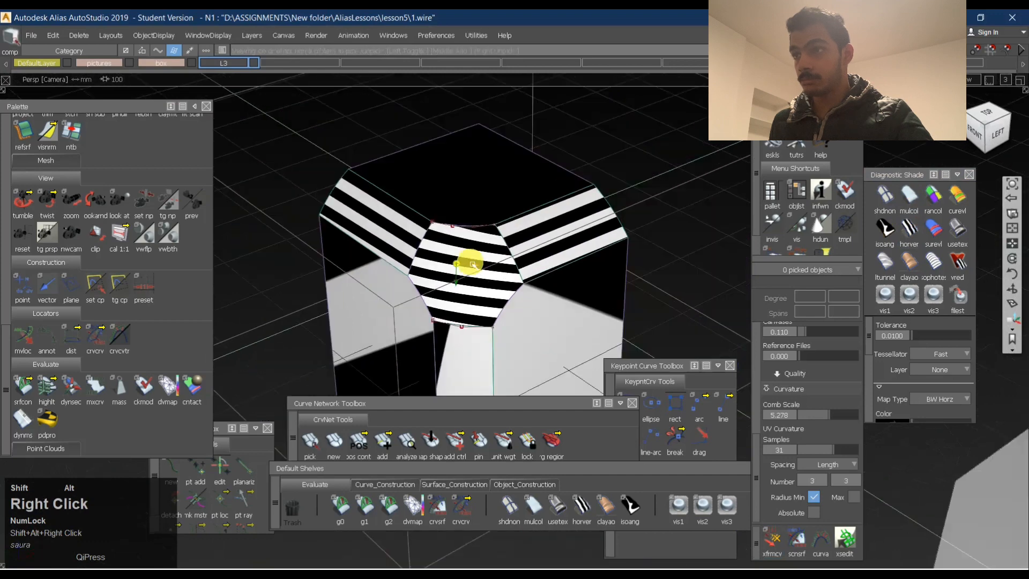
pyautogui.keyDown('alt'); pyautogui.keyDown('shift'); pyautogui.moveTo(471, 257); pyautogui.dragTo(468, 284); pyautogui.keyUp('shift'); pyautogui.keyUp('alt')
pyautogui.keyDown('alt'); pyautogui.keyDown('shift'); pyautogui.moveTo(468, 284); pyautogui.dragTo(500, 275, button='right'); pyautogui.keyUp('shift'); pyautogui.keyUp('alt')
pyautogui.keyDown('alt'); pyautogui.keyDown('shift'); pyautogui.moveTo(501, 276); pyautogui.dragTo(546, 351); pyautogui.keyUp('shift'); pyautogui.keyUp('alt')
# Select the corner patch to compare its CV layout with the zebra stripes from several angles, then deselect it and hide its CVs.
pyautogui.click(448, 226)
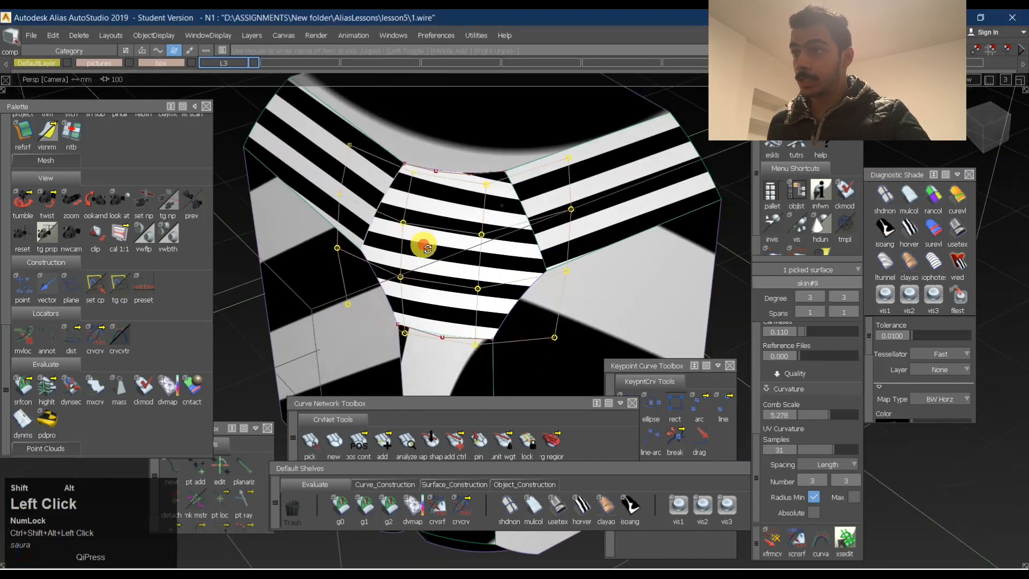
pyautogui.moveTo(420, 239)
pyautogui.keyDown('alt'); pyautogui.keyDown('shift'); pyautogui.mouseDown()
pyautogui.moveTo(547, 202)
pyautogui.moveTo(671, 236)
pyautogui.moveTo(476, 271)
pyautogui.moveTo(584, 274)
pyautogui.moveTo(613, 262)
pyautogui.moveTo(491, 276)
pyautogui.moveTo(526, 271)
pyautogui.moveTo(436, 236)
pyautogui.moveTo(422, 263)
pyautogui.moveTo(340, 239)
pyautogui.moveTo(535, 289)
pyautogui.moveTo(420, 291)
pyautogui.moveTo(435, 320)
pyautogui.mouseUp(); pyautogui.keyUp('shift'); pyautogui.keyUp('alt')
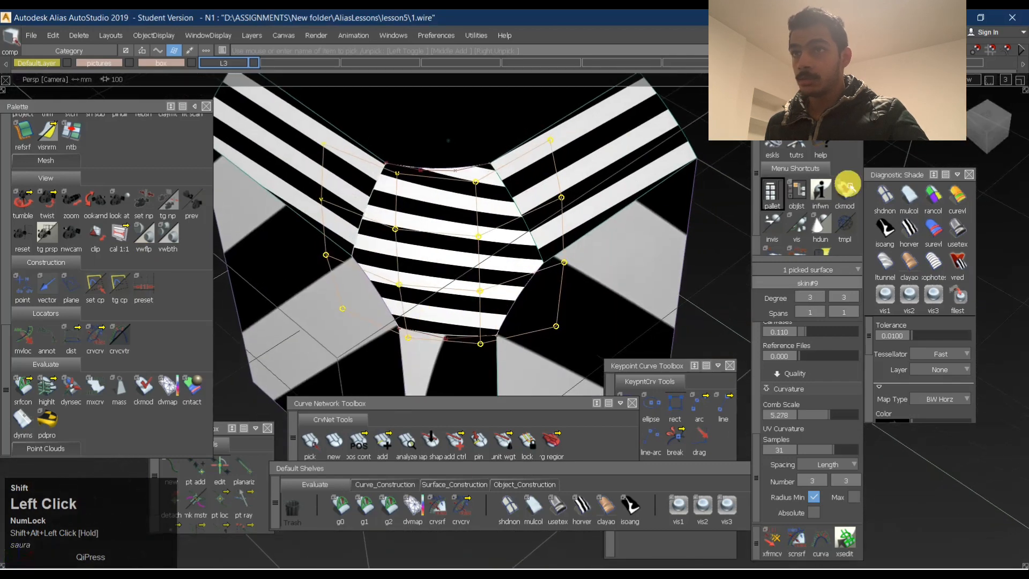
pyautogui.click(984, 131)
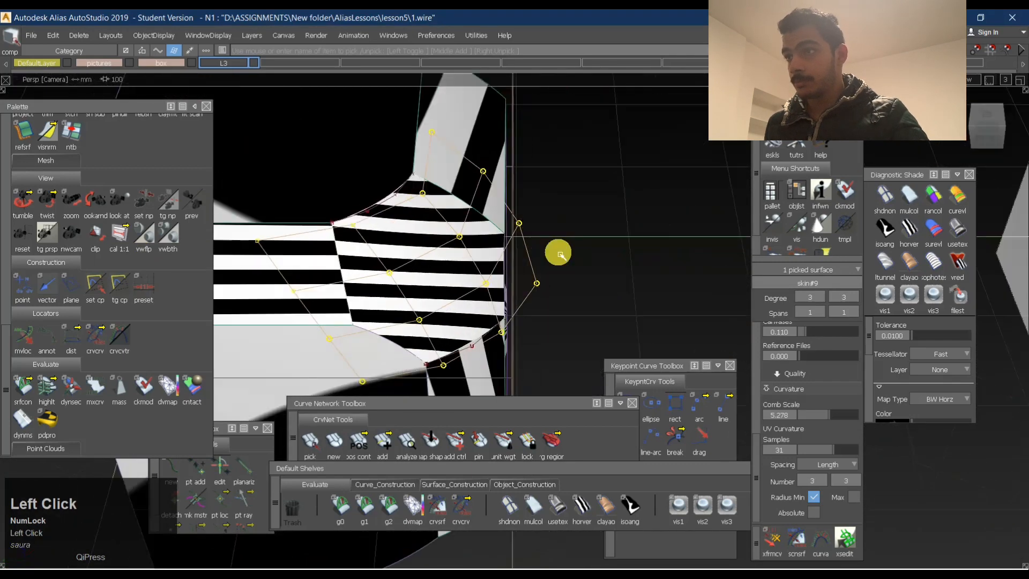
pyautogui.keyDown('alt'); pyautogui.keyDown('shift'); pyautogui.moveTo(558, 253); pyautogui.dragTo(333, 202); pyautogui.keyUp('shift'); pyautogui.keyUp('alt')
pyautogui.keyDown('shift'); pyautogui.click(439, 238); pyautogui.keyUp('shift')
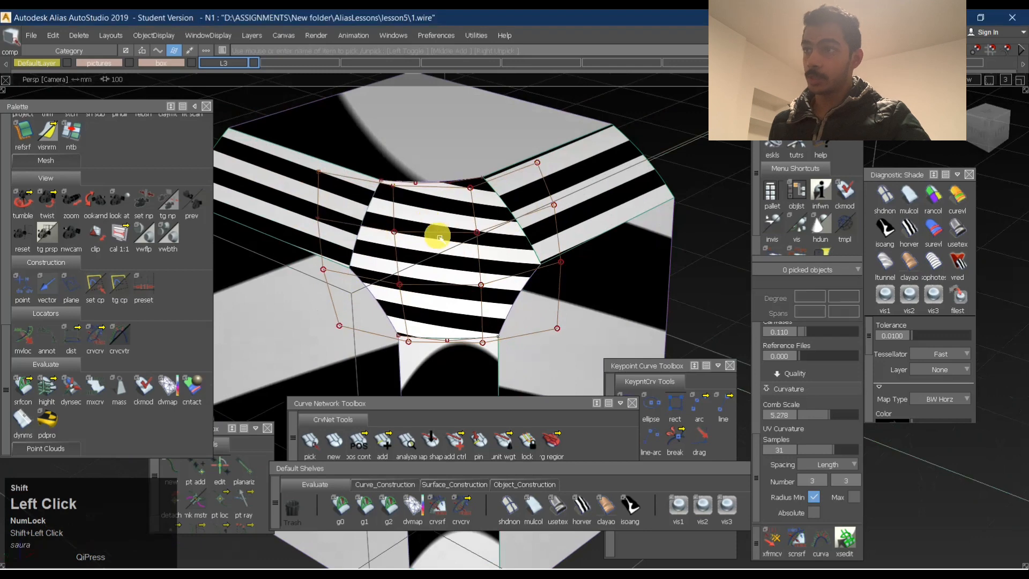
pyautogui.keyDown('ctrl'); pyautogui.keyDown('shift'); pyautogui.moveTo(515, 268); pyautogui.dragTo(552, 156); pyautogui.keyUp('shift'); pyautogui.keyUp('ctrl')
pyautogui.keyDown('alt'); pyautogui.keyDown('shift'); pyautogui.moveTo(653, 174); pyautogui.dragTo(423, 209); pyautogui.keyUp('shift'); pyautogui.keyUp('alt')
# Replace the zebra stripes with user-defined texture shading and inspect the blended corner from several angles.
pyautogui.click(962, 233)
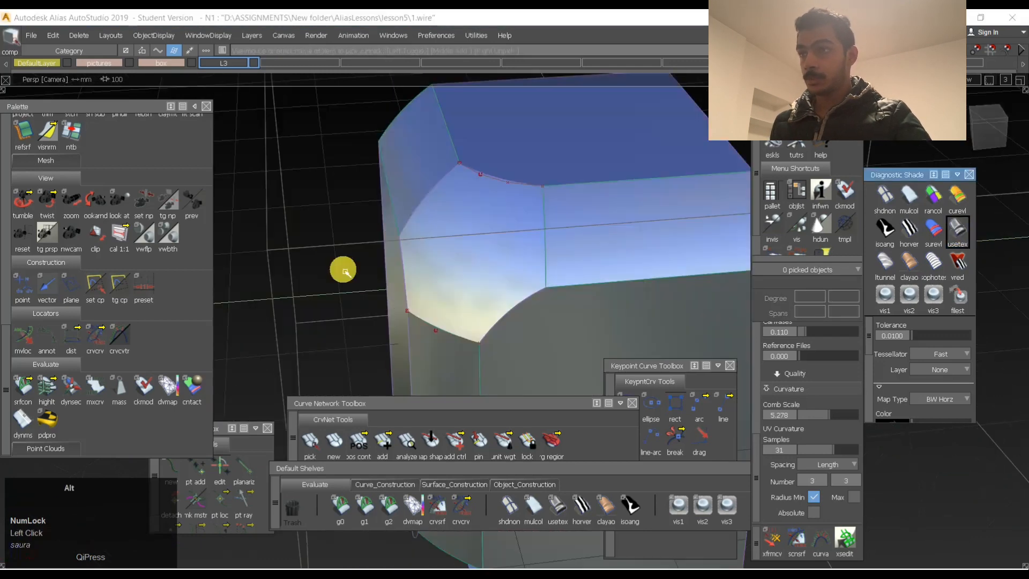
pyautogui.moveTo(344, 271)
pyautogui.keyDown('alt'); pyautogui.mouseDown()
pyautogui.moveTo(580, 243)
pyautogui.moveTo(526, 278)
pyautogui.mouseUp(); pyautogui.keyUp('alt')
pyautogui.keyDown('alt'); pyautogui.keyDown('shift'); pyautogui.moveTo(526, 278); pyautogui.dragTo(558, 263, button='right'); pyautogui.keyUp('shift'); pyautogui.keyUp('alt')
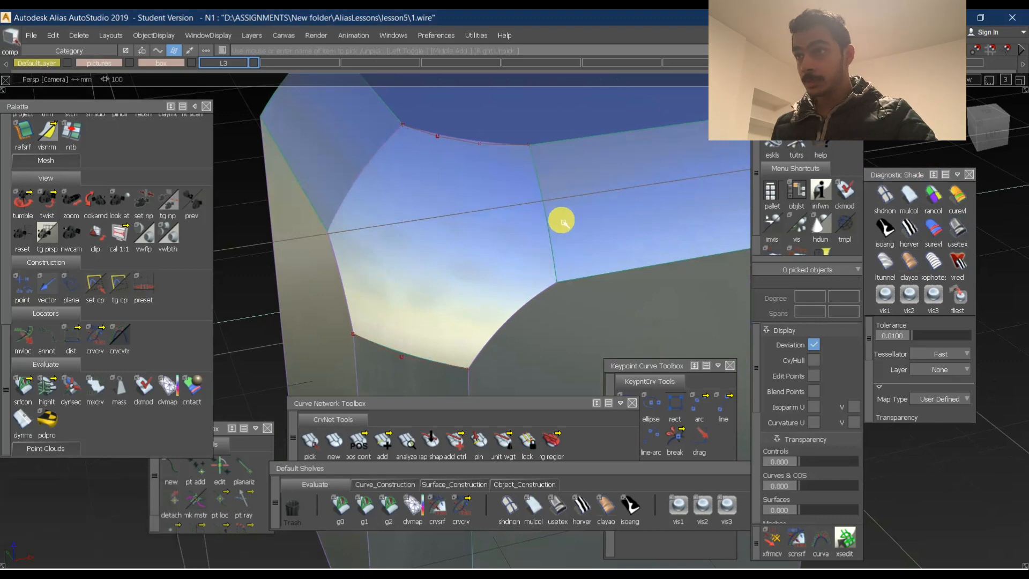
pyautogui.keyDown('alt'); pyautogui.keyDown('shift'); pyautogui.moveTo(574, 230); pyautogui.dragTo(485, 240); pyautogui.keyUp('shift'); pyautogui.keyUp('alt')
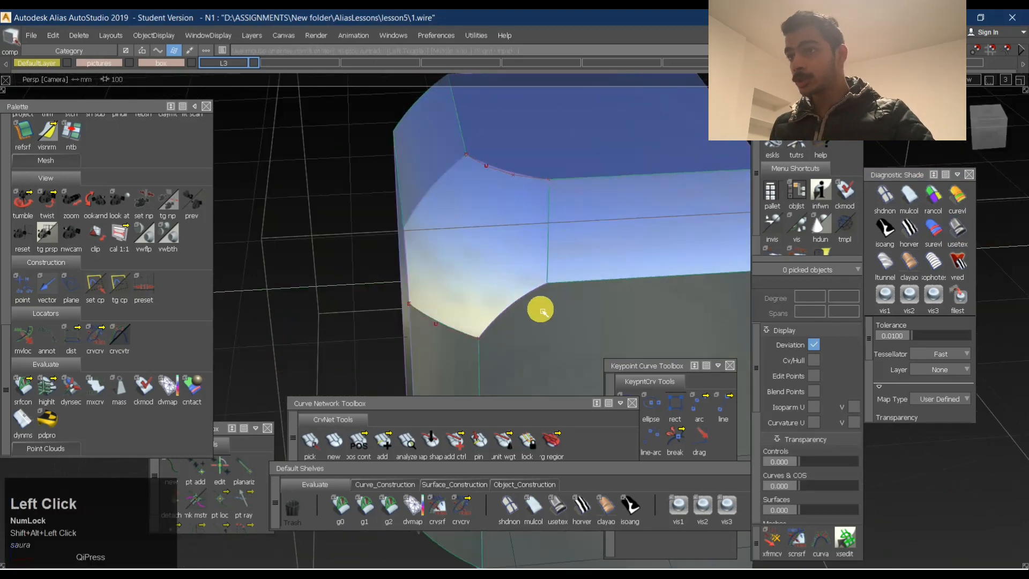
pyautogui.keyDown('alt'); pyautogui.keyDown('shift'); pyautogui.moveTo(481, 340); pyautogui.dragTo(563, 294, button='right'); pyautogui.keyUp('shift'); pyautogui.keyUp('alt')
pyautogui.keyDown('alt'); pyautogui.keyDown('shift'); pyautogui.moveTo(562, 295); pyautogui.dragTo(592, 230, button='middle'); pyautogui.keyUp('shift'); pyautogui.keyUp('alt')
pyautogui.keyDown('alt'); pyautogui.keyDown('shift'); pyautogui.moveTo(593, 230); pyautogui.dragTo(641, 268); pyautogui.keyUp('shift'); pyautogui.keyUp('alt')
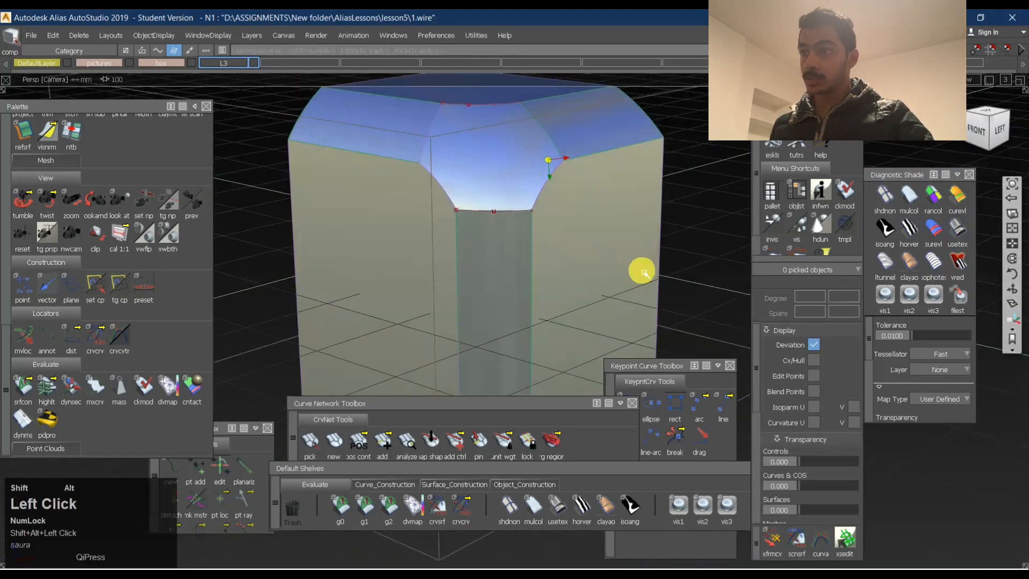
# Examine the box's blended edges and lower sides from several low and distant angles.
pyautogui.keyDown('alt'); pyautogui.keyDown('shift'); pyautogui.moveTo(641, 269); pyautogui.dragTo(594, 213, button='middle'); pyautogui.keyUp('shift'); pyautogui.keyUp('alt')
pyautogui.keyDown('alt'); pyautogui.keyDown('shift'); pyautogui.moveTo(528, 340); pyautogui.dragTo(558, 271, button='right'); pyautogui.keyUp('shift'); pyautogui.keyUp('alt')
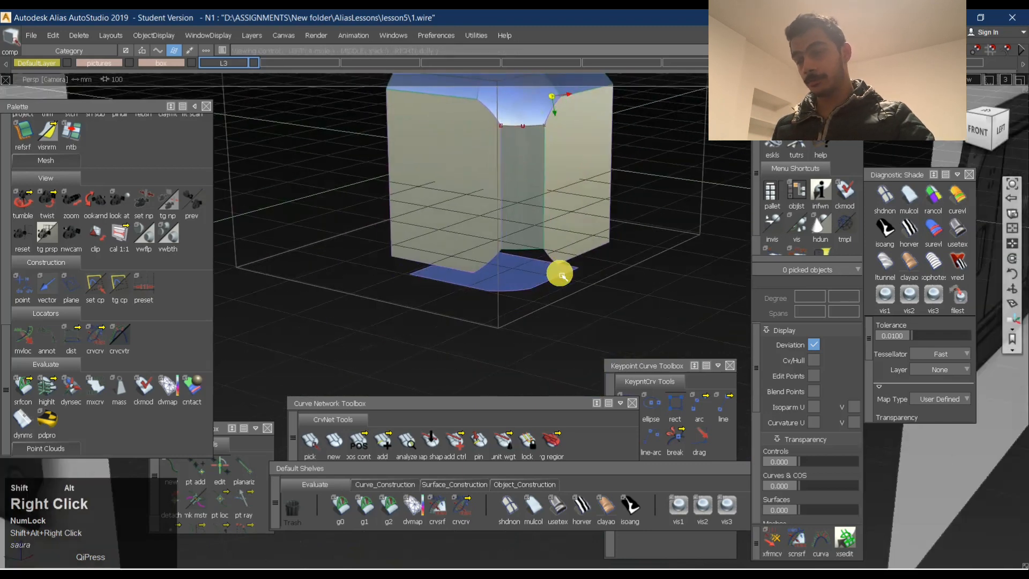
pyautogui.keyDown('alt'); pyautogui.keyDown('shift'); pyautogui.moveTo(558, 271); pyautogui.dragTo(474, 290); pyautogui.keyUp('shift'); pyautogui.keyUp('alt')
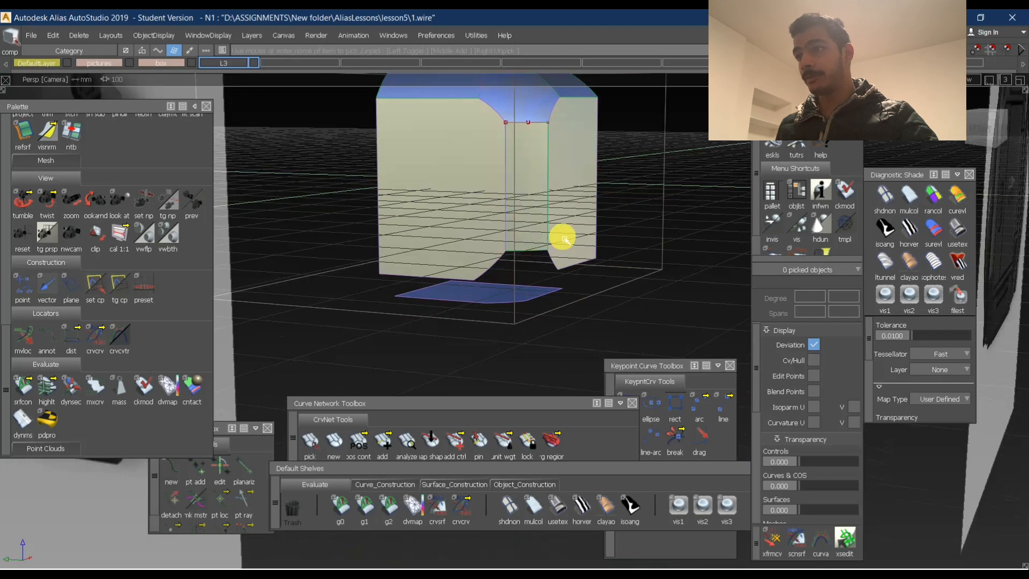
pyautogui.keyDown('alt'); pyautogui.keyDown('shift'); pyautogui.moveTo(563, 237); pyautogui.dragTo(584, 227); pyautogui.keyUp('shift'); pyautogui.keyUp('alt')
pyautogui.keyDown('alt'); pyautogui.keyDown('shift'); pyautogui.moveTo(583, 227); pyautogui.dragTo(570, 239, button='right'); pyautogui.keyUp('shift'); pyautogui.keyUp('alt')
pyautogui.keyDown('alt'); pyautogui.keyDown('shift'); pyautogui.moveTo(570, 239); pyautogui.dragTo(541, 228, button='middle'); pyautogui.keyUp('shift'); pyautogui.keyUp('alt')
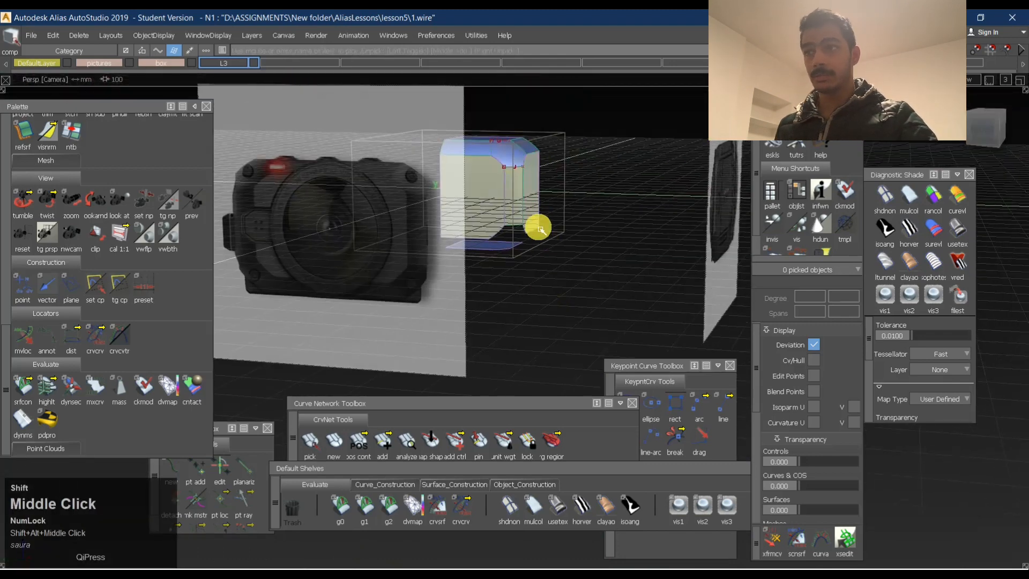
pyautogui.keyDown('alt'); pyautogui.keyDown('shift'); pyautogui.moveTo(540, 228); pyautogui.dragTo(568, 204, button='right'); pyautogui.keyUp('shift'); pyautogui.keyUp('alt')
pyautogui.keyDown('alt'); pyautogui.keyDown('shift'); pyautogui.moveTo(568, 204); pyautogui.dragTo(492, 214); pyautogui.keyUp('shift'); pyautogui.keyUp('alt')
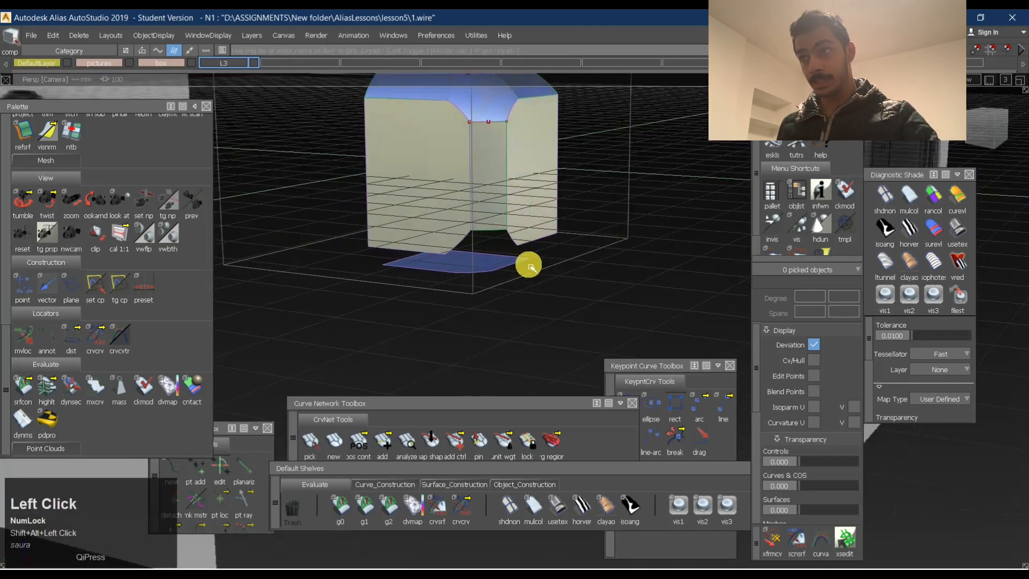
pyautogui.keyDown('alt'); pyautogui.keyDown('shift'); pyautogui.moveTo(593, 223); pyautogui.dragTo(423, 281); pyautogui.keyUp('shift'); pyautogui.keyUp('alt')
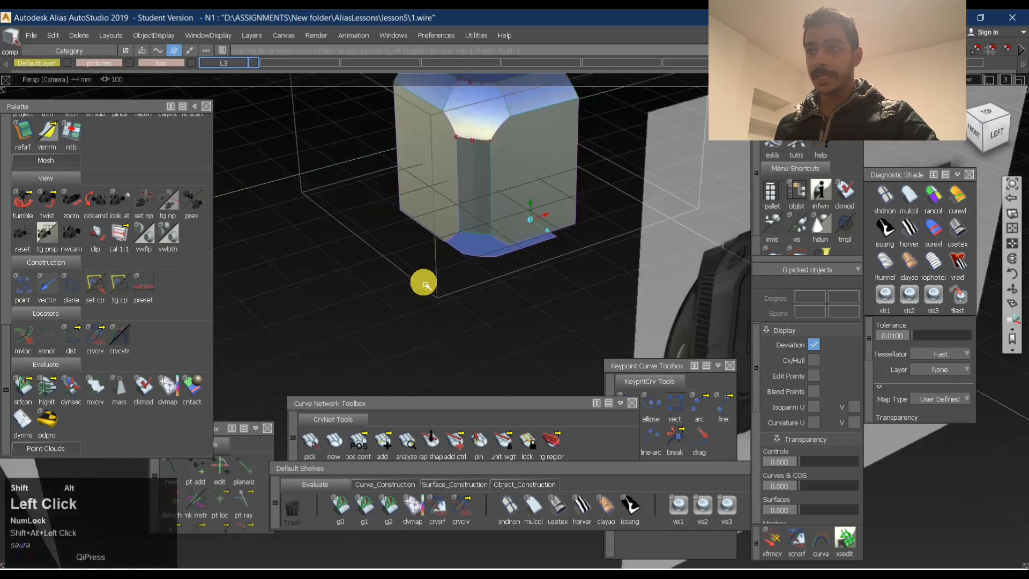
# Inspect the corner patch and its transitions into the adjoining edge blends up close from several angles.
pyautogui.keyDown('alt'); pyautogui.keyDown('shift'); pyautogui.moveTo(423, 280); pyautogui.dragTo(468, 291, button='middle'); pyautogui.keyUp('shift'); pyautogui.keyUp('alt')
pyautogui.keyDown('alt'); pyautogui.keyDown('shift'); pyautogui.moveTo(468, 291); pyautogui.dragTo(510, 245, button='right'); pyautogui.keyUp('shift'); pyautogui.keyUp('alt')
pyautogui.keyDown('alt'); pyautogui.keyDown('shift'); pyautogui.moveTo(509, 244); pyautogui.dragTo(441, 248); pyautogui.keyUp('shift'); pyautogui.keyUp('alt')
pyautogui.keyDown('alt'); pyautogui.keyDown('shift'); pyautogui.moveTo(441, 248); pyautogui.dragTo(501, 230, button='right'); pyautogui.keyUp('shift'); pyautogui.keyUp('alt')
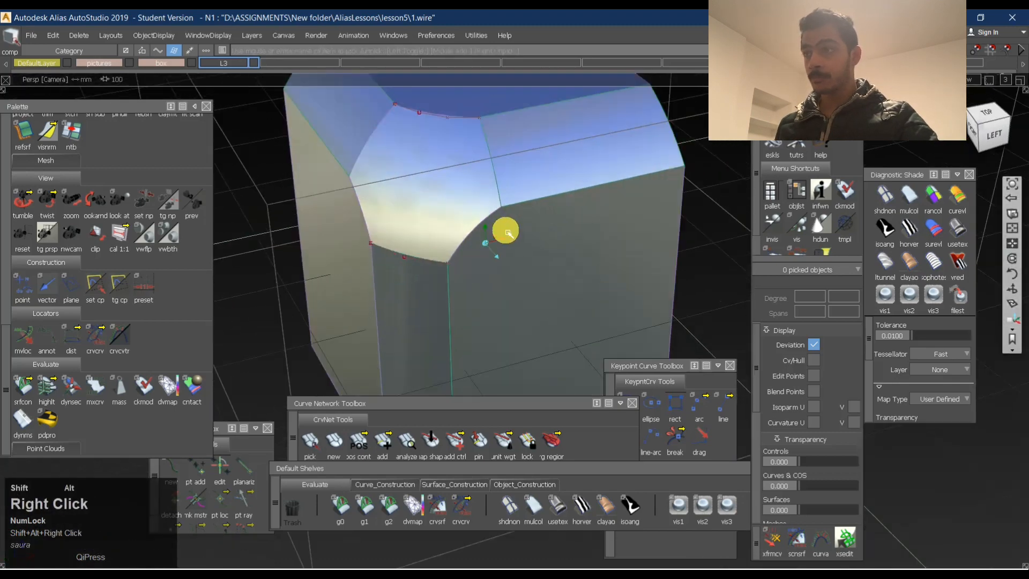
pyautogui.keyDown('alt'); pyautogui.keyDown('shift'); pyautogui.moveTo(500, 230); pyautogui.dragTo(473, 274); pyautogui.keyUp('shift'); pyautogui.keyUp('alt')
pyautogui.keyDown('alt'); pyautogui.keyDown('shift'); pyautogui.moveTo(473, 274); pyautogui.dragTo(503, 273, button='right'); pyautogui.keyUp('shift'); pyautogui.keyUp('alt')
pyautogui.moveTo(504, 273)
pyautogui.keyDown('alt'); pyautogui.keyDown('shift'); pyautogui.mouseDown()
pyautogui.moveTo(471, 280)
pyautogui.moveTo(488, 266)
pyautogui.mouseUp(); pyautogui.keyUp('shift'); pyautogui.keyUp('alt')
pyautogui.keyDown('alt'); pyautogui.keyDown('shift'); pyautogui.moveTo(488, 266); pyautogui.dragTo(515, 246, button='right'); pyautogui.keyUp('shift'); pyautogui.keyUp('alt')
pyautogui.keyDown('alt'); pyautogui.keyDown('shift'); pyautogui.moveTo(514, 246); pyautogui.dragTo(501, 248); pyautogui.keyUp('shift'); pyautogui.keyUp('alt')
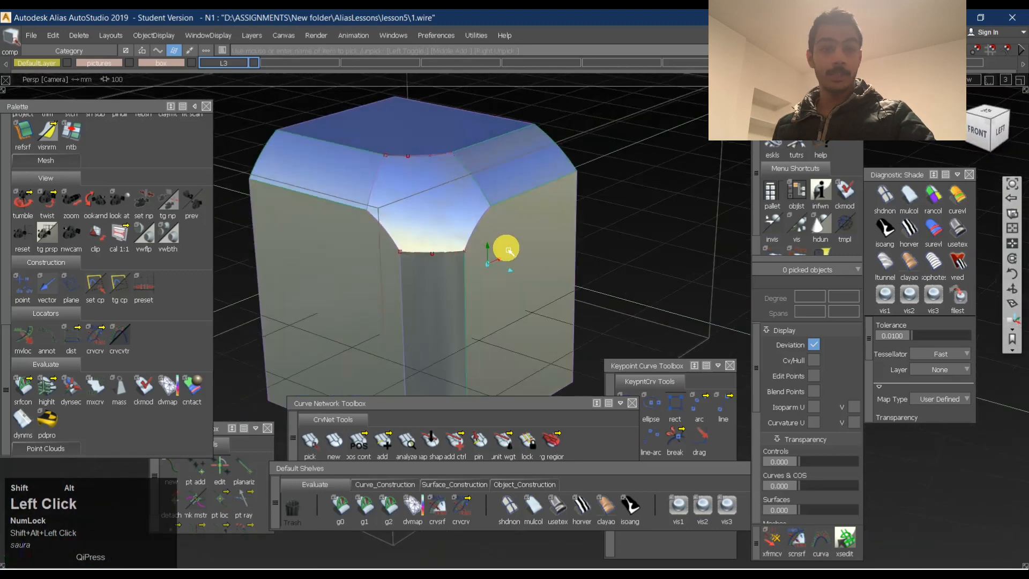
pyautogui.keyDown('alt'); pyautogui.keyDown('shift'); pyautogui.moveTo(500, 248); pyautogui.dragTo(507, 226, button='right'); pyautogui.keyUp('shift'); pyautogui.keyUp('alt')
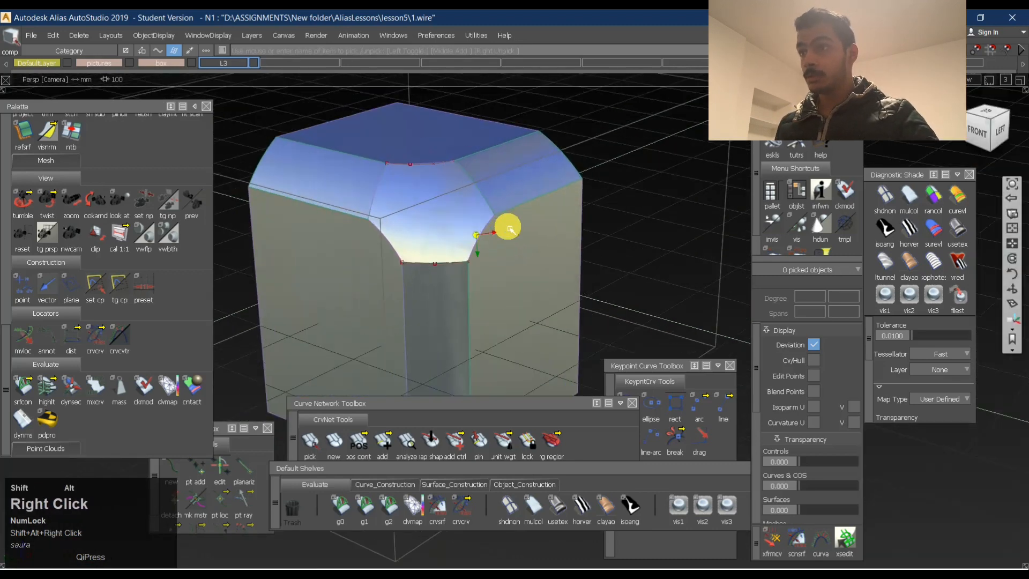
pyautogui.keyDown('alt'); pyautogui.keyDown('shift'); pyautogui.moveTo(508, 225); pyautogui.dragTo(496, 230); pyautogui.keyUp('shift'); pyautogui.keyUp('alt')
pyautogui.keyDown('alt'); pyautogui.keyDown('shift'); pyautogui.moveTo(497, 230); pyautogui.dragTo(469, 261, button='middle'); pyautogui.keyUp('shift'); pyautogui.keyUp('alt')
# Try a G2 chordal surface fillet of length 16 between the corner patch and adjoining edge blend, with both ends set to Edge Align.
pyautogui.keyDown('ctrl'); pyautogui.keyDown('shift'); pyautogui.moveTo(552, 262); pyautogui.dragTo(497, 244, button='right'); pyautogui.keyUp('shift'); pyautogui.keyUp('ctrl')
pyautogui.click(518, 239)
pyautogui.click(559, 240)
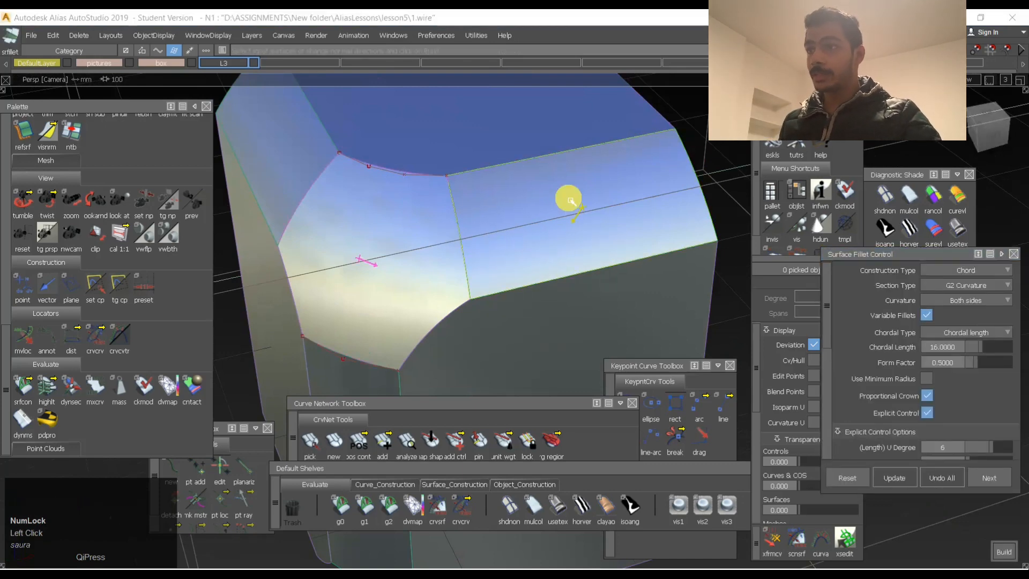
pyautogui.keyDown('alt'); pyautogui.keyDown('shift'); pyautogui.moveTo(496, 257); pyautogui.dragTo(457, 276); pyautogui.keyUp('shift'); pyautogui.keyUp('alt')
pyautogui.click(981, 124)
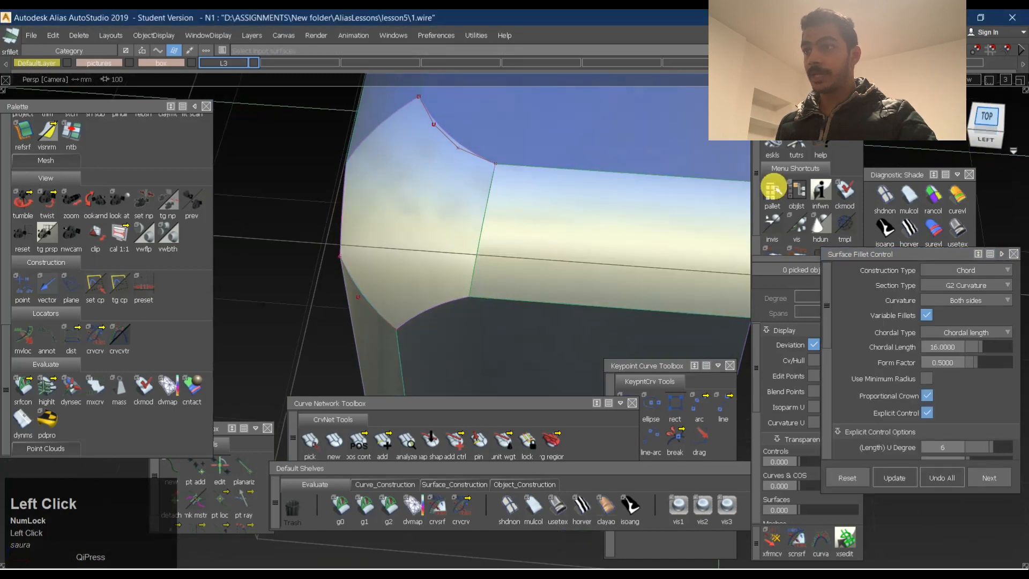
pyautogui.keyDown('ctrl'); pyautogui.keyDown('shift'); pyautogui.moveTo(549, 305); pyautogui.dragTo(521, 262, button='right'); pyautogui.keyUp('shift'); pyautogui.keyUp('ctrl')
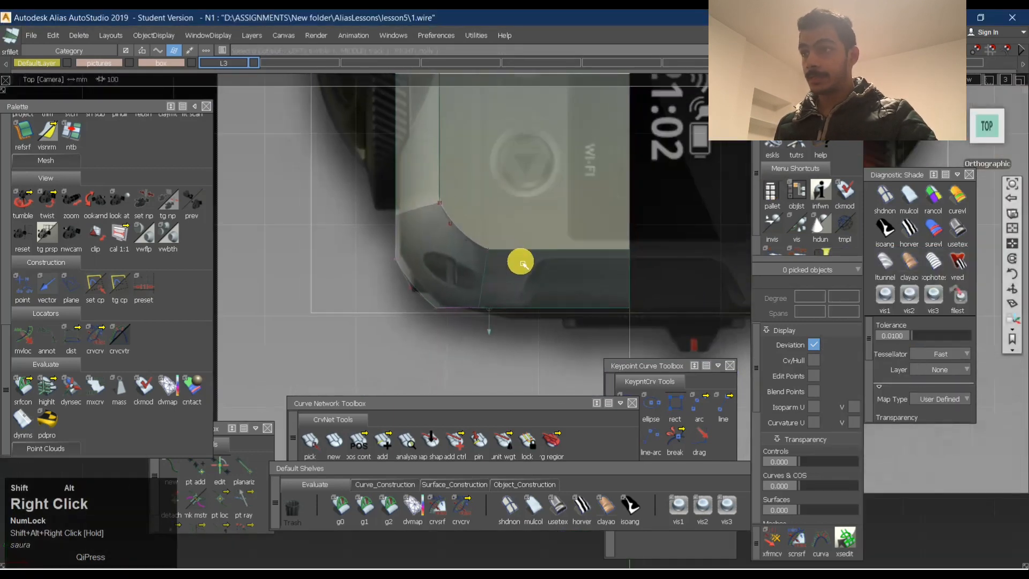
pyautogui.keyDown('alt'); pyautogui.keyDown('shift'); pyautogui.moveTo(522, 262); pyautogui.dragTo(504, 217); pyautogui.keyUp('shift'); pyautogui.keyUp('alt')
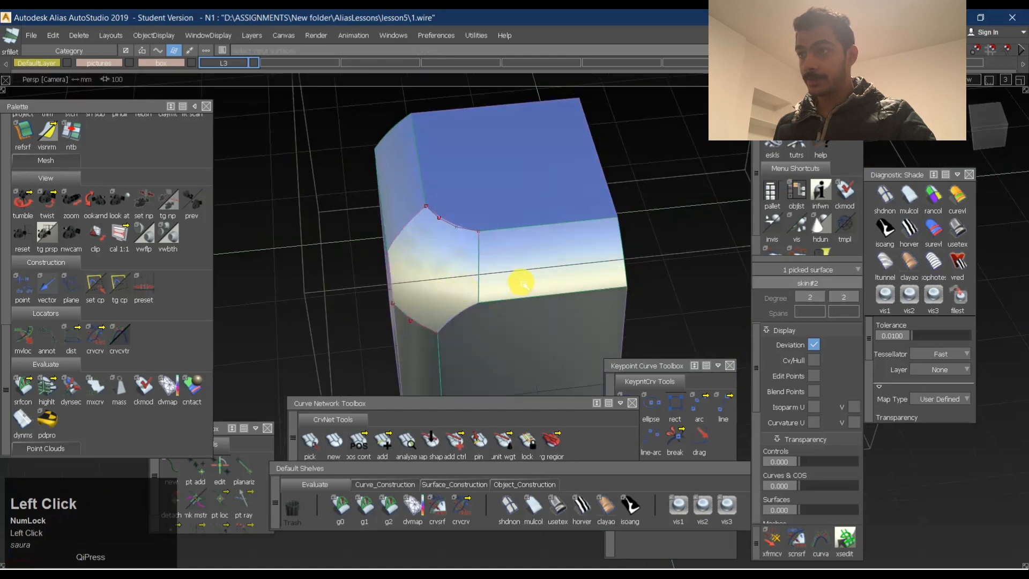
pyautogui.keyDown('alt'); pyautogui.keyDown('shift'); pyautogui.moveTo(494, 289); pyautogui.dragTo(552, 270, button='right'); pyautogui.keyUp('shift'); pyautogui.keyUp('alt')
pyautogui.keyDown('alt'); pyautogui.keyDown('shift'); pyautogui.moveTo(552, 271); pyautogui.dragTo(480, 308); pyautogui.keyUp('shift'); pyautogui.keyUp('alt')
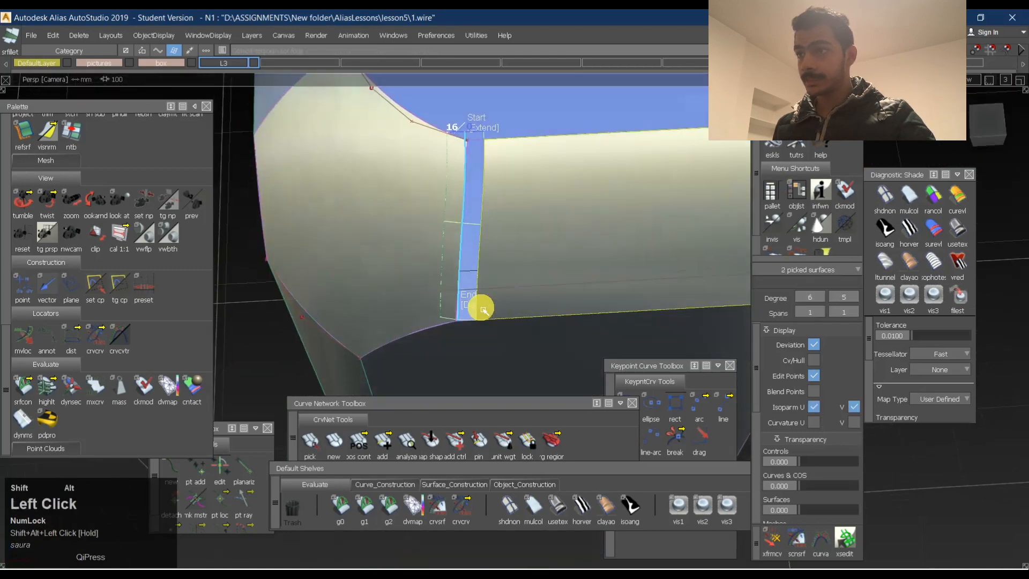
pyautogui.click(482, 310)
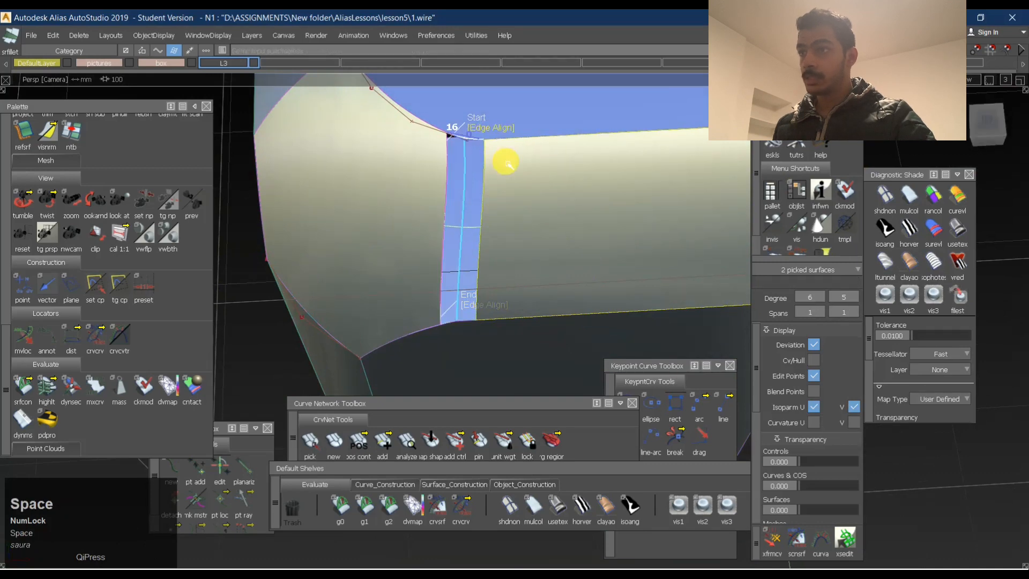
# Show the fillet's CVs and hull and examine their layout, especially where its ends meet the neighbouring edges.
pyautogui.keyDown('alt'); pyautogui.keyDown('shift'); pyautogui.moveTo(506, 161); pyautogui.dragTo(482, 260, button='right'); pyautogui.keyUp('shift'); pyautogui.keyUp('alt')
pyautogui.keyDown('alt'); pyautogui.keyDown('shift'); pyautogui.moveTo(483, 259); pyautogui.dragTo(558, 294); pyautogui.keyUp('shift'); pyautogui.keyUp('alt')
pyautogui.keyDown('alt'); pyautogui.keyDown('shift'); pyautogui.moveTo(558, 295); pyautogui.dragTo(507, 264, button='right'); pyautogui.keyUp('shift'); pyautogui.keyUp('alt')
pyautogui.keyDown('alt'); pyautogui.keyDown('shift'); pyautogui.moveTo(507, 264); pyautogui.dragTo(459, 276); pyautogui.keyUp('shift'); pyautogui.keyUp('alt')
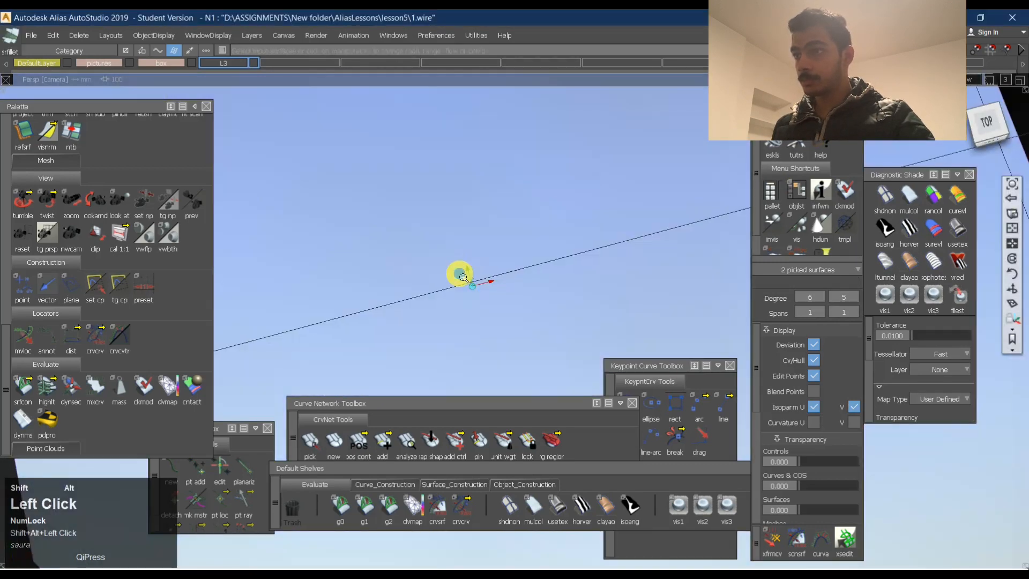
pyautogui.keyDown('alt'); pyautogui.keyDown('shift'); pyautogui.moveTo(459, 276); pyautogui.dragTo(437, 289, button='right'); pyautogui.keyUp('shift'); pyautogui.keyUp('alt')
pyautogui.keyDown('alt'); pyautogui.keyDown('shift'); pyautogui.moveTo(437, 289); pyautogui.dragTo(363, 236); pyautogui.keyUp('shift'); pyautogui.keyUp('alt')
pyautogui.keyDown('alt'); pyautogui.keyDown('shift'); pyautogui.moveTo(363, 236); pyautogui.dragTo(391, 306, button='middle'); pyautogui.keyUp('shift'); pyautogui.keyUp('alt')
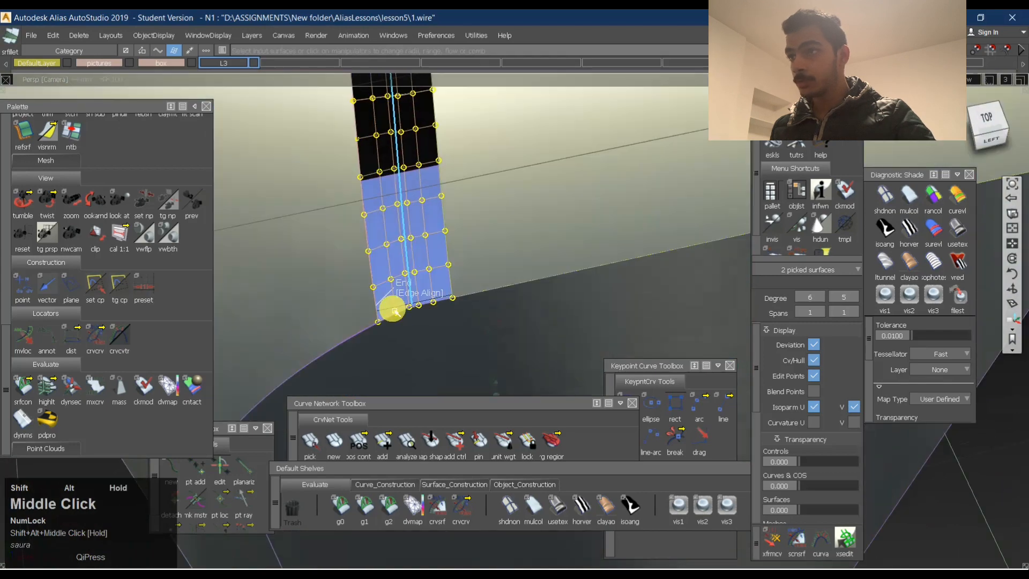
pyautogui.keyDown('alt'); pyautogui.keyDown('shift'); pyautogui.moveTo(390, 305); pyautogui.dragTo(411, 252, button='right'); pyautogui.keyUp('shift'); pyautogui.keyUp('alt')
pyautogui.keyDown('alt'); pyautogui.keyDown('shift'); pyautogui.moveTo(412, 252); pyautogui.dragTo(384, 195); pyautogui.keyUp('shift'); pyautogui.keyUp('alt')
pyautogui.keyDown('alt'); pyautogui.keyDown('shift'); pyautogui.moveTo(383, 195); pyautogui.dragTo(373, 228, button='right'); pyautogui.keyUp('shift'); pyautogui.keyUp('alt')
pyautogui.keyDown('alt'); pyautogui.keyDown('shift'); pyautogui.moveTo(374, 228); pyautogui.dragTo(406, 212); pyautogui.keyUp('shift'); pyautogui.keyUp('alt')
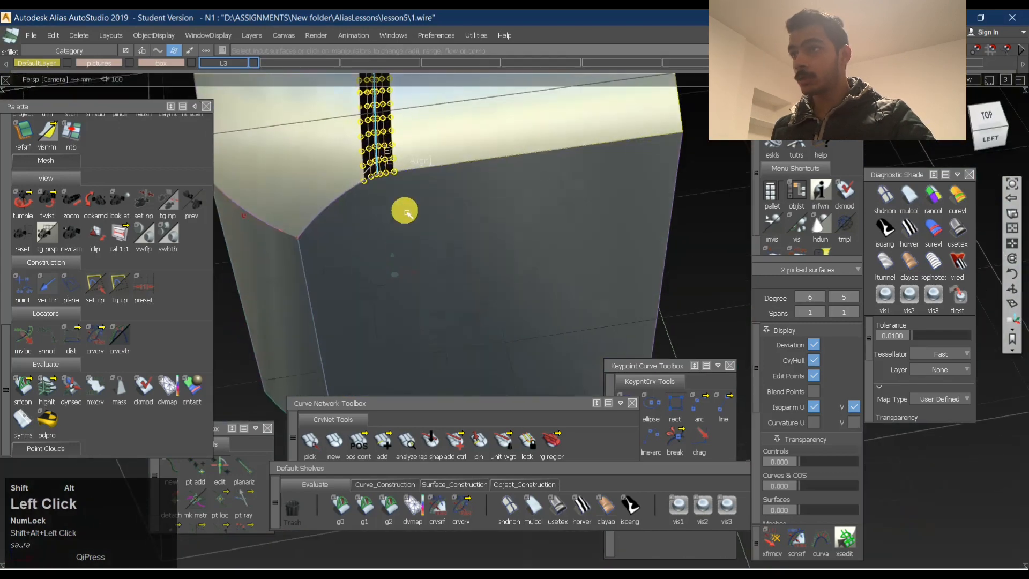
pyautogui.keyDown('alt'); pyautogui.keyDown('shift'); pyautogui.moveTo(402, 156); pyautogui.dragTo(429, 144, button='right'); pyautogui.keyUp('shift'); pyautogui.keyUp('alt')
pyautogui.keyDown('alt'); pyautogui.keyDown('shift'); pyautogui.moveTo(430, 145); pyautogui.dragTo(443, 140); pyautogui.keyUp('shift'); pyautogui.keyUp('alt')
pyautogui.keyDown('alt'); pyautogui.keyDown('shift'); pyautogui.moveTo(443, 140); pyautogui.dragTo(466, 246, button='middle'); pyautogui.keyUp('shift'); pyautogui.keyUp('alt')
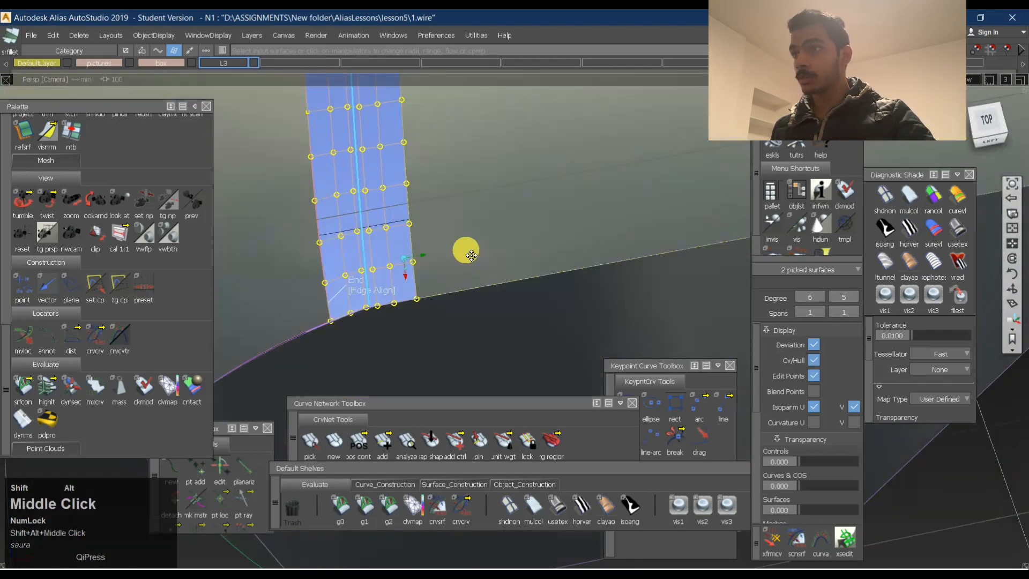
pyautogui.keyDown('alt'); pyautogui.keyDown('shift'); pyautogui.moveTo(466, 246); pyautogui.dragTo(373, 185); pyautogui.keyUp('shift'); pyautogui.keyUp('alt')
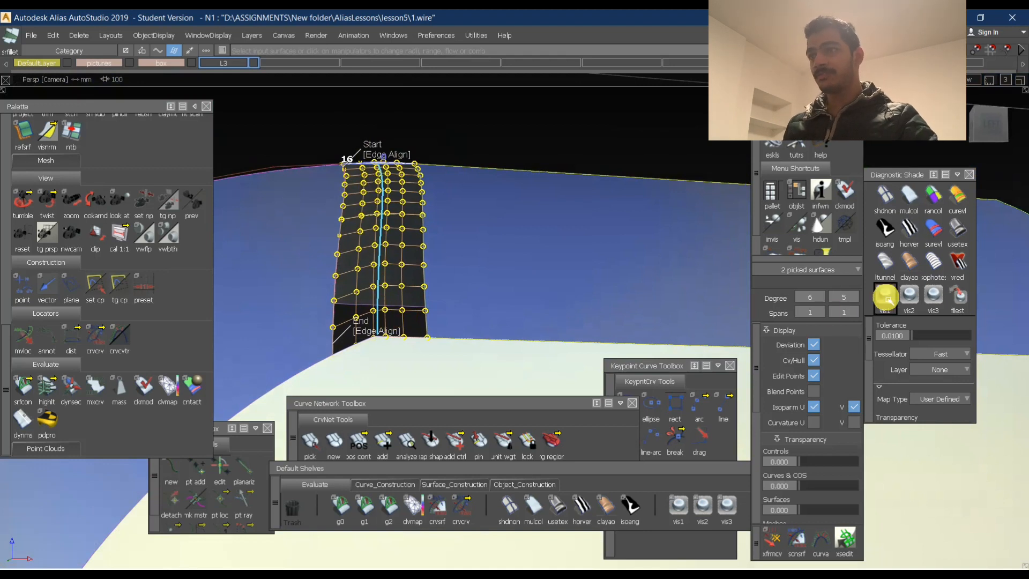
# Reopen the fillet between the corner patch and edge blend with Query Edit and undo it completely.
pyautogui.keyDown('ctrl'); pyautogui.keyDown('shift'); pyautogui.moveTo(505, 193); pyautogui.dragTo(572, 242, button='right'); pyautogui.keyUp('shift'); pyautogui.keyUp('ctrl')
pyautogui.keyDown('ctrl'); pyautogui.keyDown('shift'); pyautogui.moveTo(609, 184); pyautogui.dragTo(402, 205); pyautogui.keyUp('shift'); pyautogui.keyUp('ctrl')
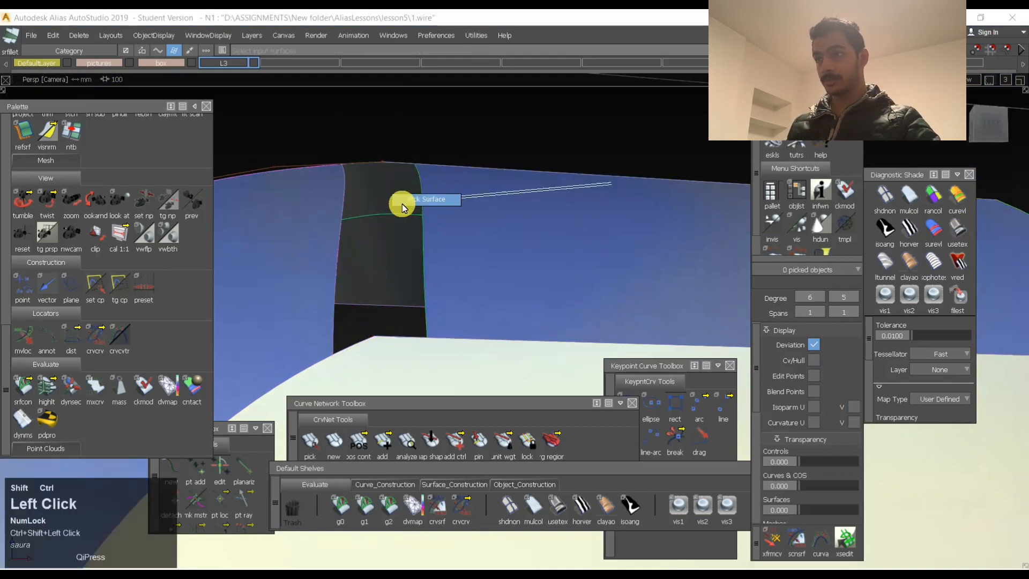
pyautogui.keyDown('ctrl'); pyautogui.keyDown('shift'); pyautogui.middleClick(582, 225); pyautogui.keyUp('shift'); pyautogui.keyUp('ctrl')
pyautogui.keyDown('ctrl'); pyautogui.keyDown('shift'); pyautogui.moveTo(582, 225); pyautogui.dragTo(352, 218, button='middle'); pyautogui.keyUp('shift'); pyautogui.keyUp('ctrl')
pyautogui.click(377, 214)
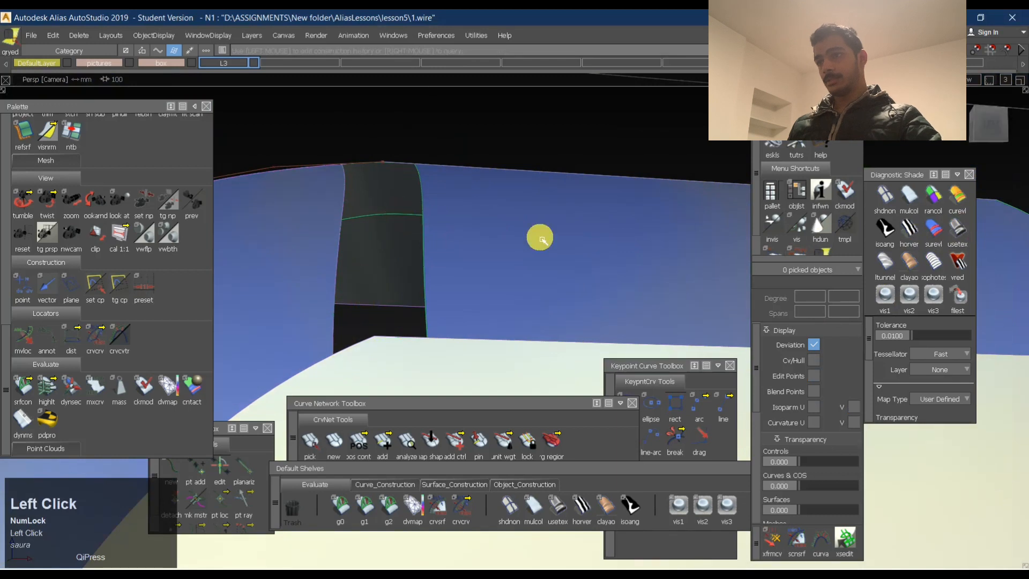
pyautogui.click(391, 220)
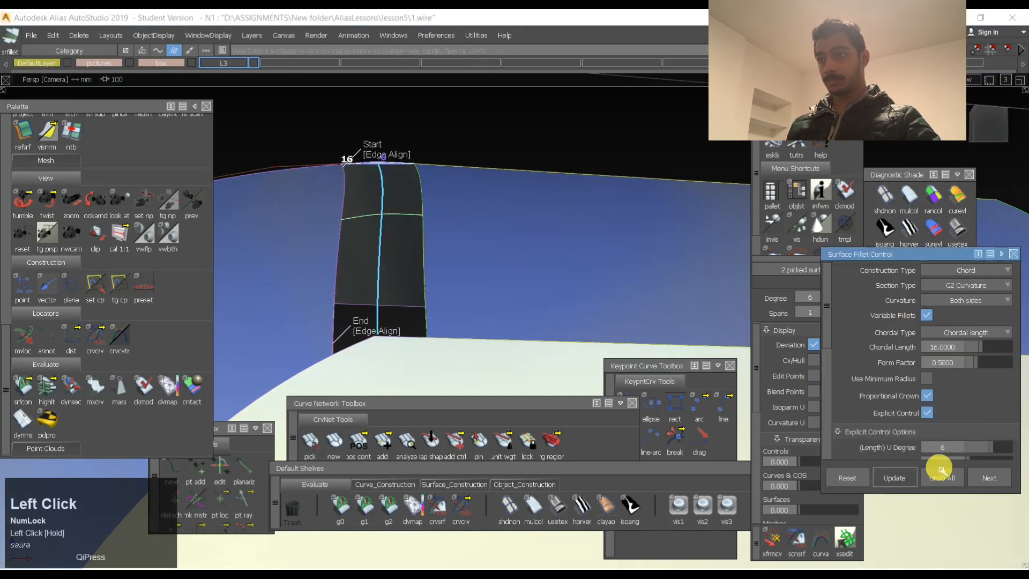
# Isolate the corner patch and adjoining edge blend and view them from the left side.
pyautogui.keyDown('ctrl'); pyautogui.keyDown('shift'); pyautogui.moveTo(482, 241); pyautogui.dragTo(308, 244); pyautogui.keyUp('shift'); pyautogui.keyUp('ctrl')
pyautogui.click(299, 243)
pyautogui.click(599, 236)
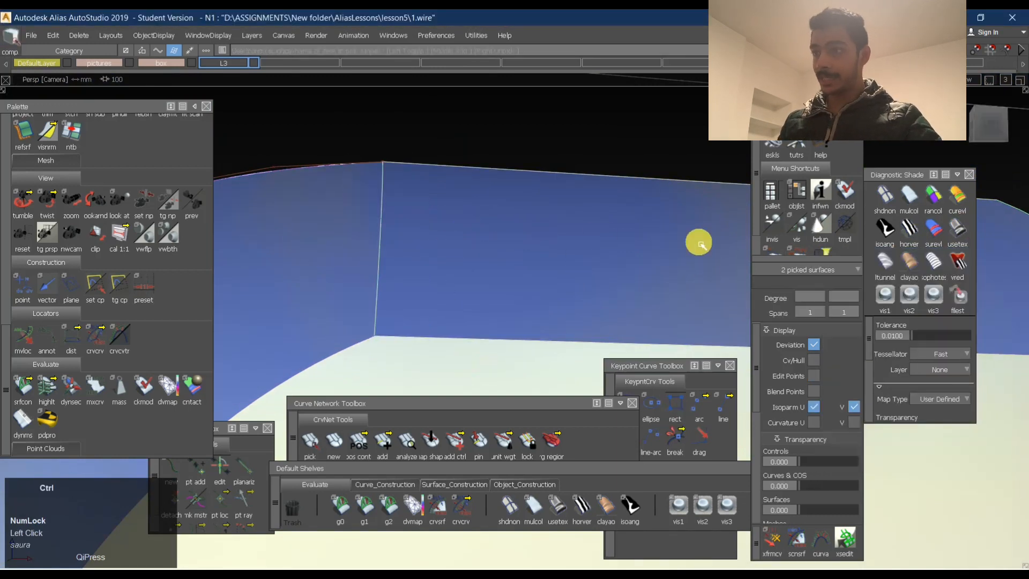
pyautogui.keyDown('ctrl'); pyautogui.keyDown('shift'); pyautogui.moveTo(538, 332); pyautogui.dragTo(528, 251); pyautogui.keyUp('shift'); pyautogui.keyUp('ctrl')
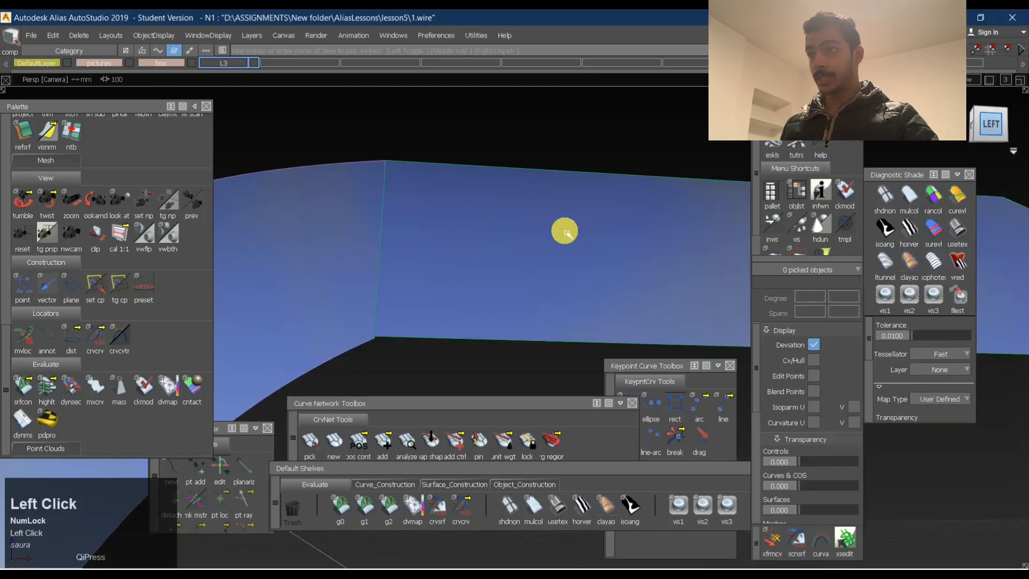
pyautogui.keyDown('alt'); pyautogui.keyDown('shift'); pyautogui.moveTo(473, 218); pyautogui.dragTo(450, 246, button='right'); pyautogui.keyUp('shift'); pyautogui.keyUp('alt')
pyautogui.keyDown('ctrl'); pyautogui.keyDown('shift'); pyautogui.moveTo(491, 272); pyautogui.dragTo(515, 179); pyautogui.keyUp('shift'); pyautogui.keyUp('ctrl')
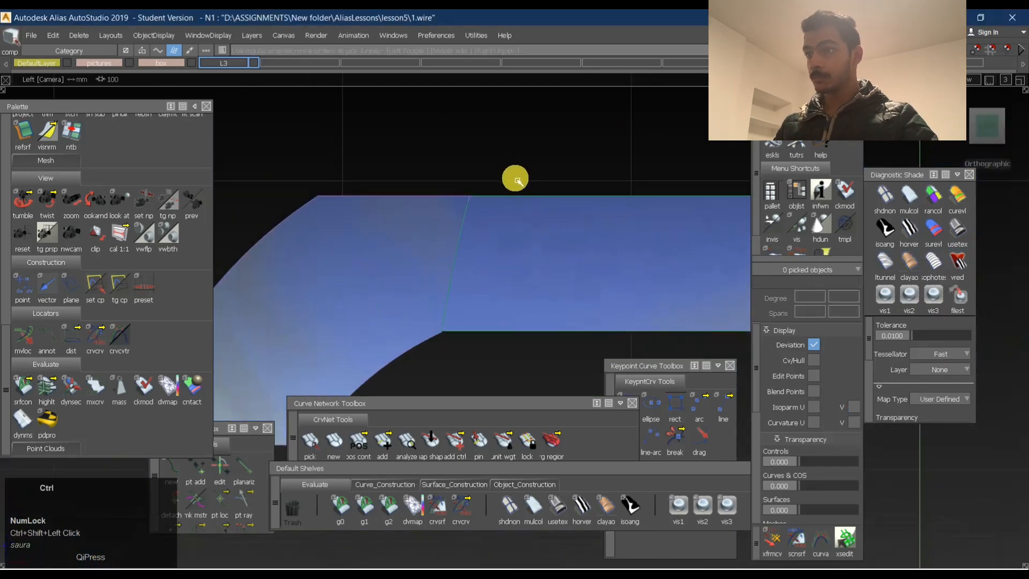
# Show all hidden geometry again and compare the corner patch boundary with the reference image in the Left view.
pyautogui.hotkey('ctrl', 'j')
pyautogui.keyDown('ctrl'); pyautogui.keyDown('shift'); pyautogui.moveTo(492, 285); pyautogui.dragTo(499, 228); pyautogui.keyUp('shift'); pyautogui.keyUp('ctrl')
pyautogui.keyDown('alt'); pyautogui.keyDown('shift'); pyautogui.moveTo(565, 215); pyautogui.dragTo(538, 236, button='right'); pyautogui.keyUp('shift'); pyautogui.keyUp('alt')
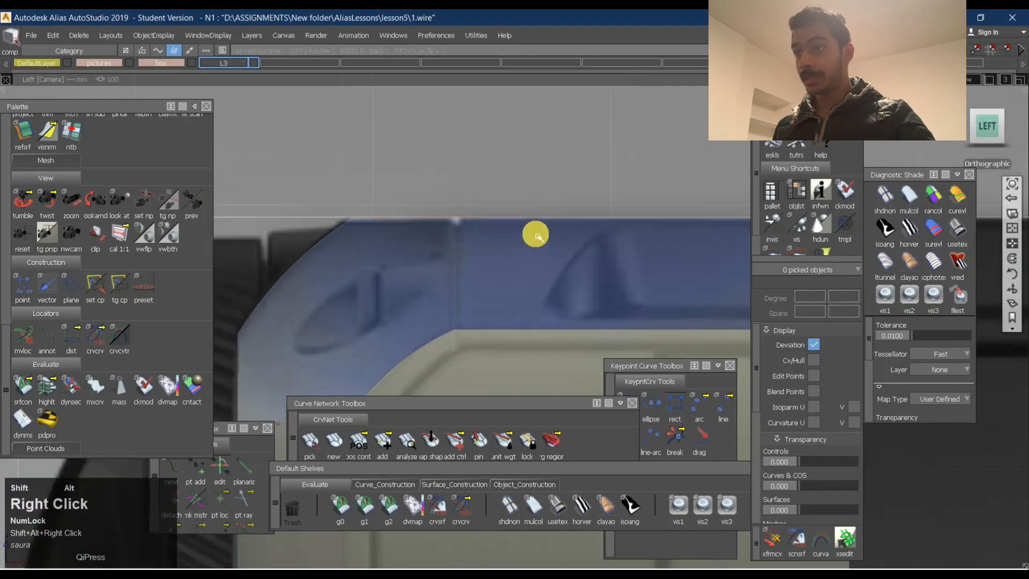
pyautogui.keyDown('alt'); pyautogui.keyDown('shift'); pyautogui.moveTo(536, 236); pyautogui.dragTo(560, 244); pyautogui.keyUp('shift'); pyautogui.keyUp('alt')
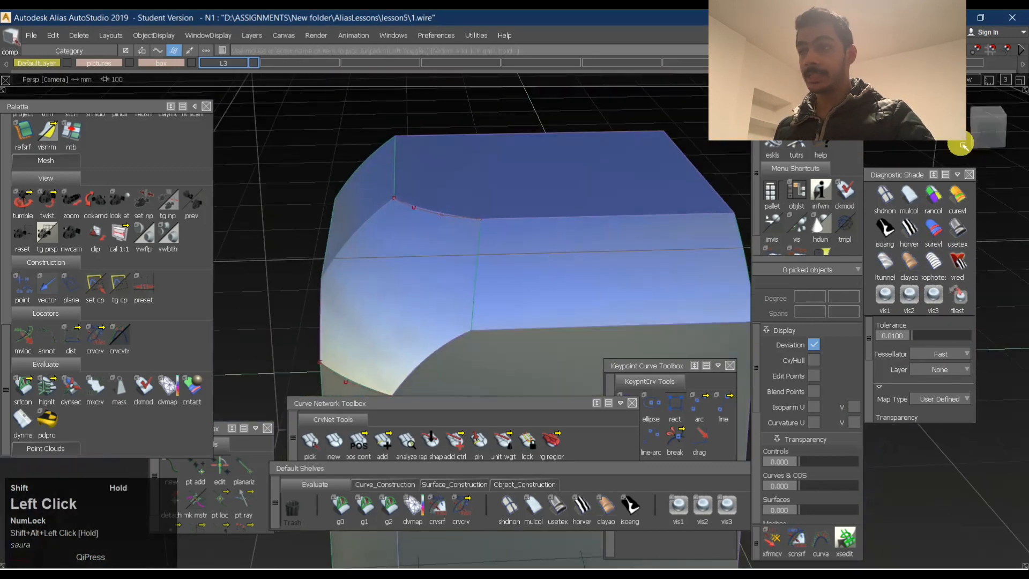
pyautogui.click(988, 130)
pyautogui.keyDown('alt'); pyautogui.keyDown('shift'); pyautogui.moveTo(505, 273); pyautogui.dragTo(631, 276, button='right'); pyautogui.keyUp('shift'); pyautogui.keyUp('alt')
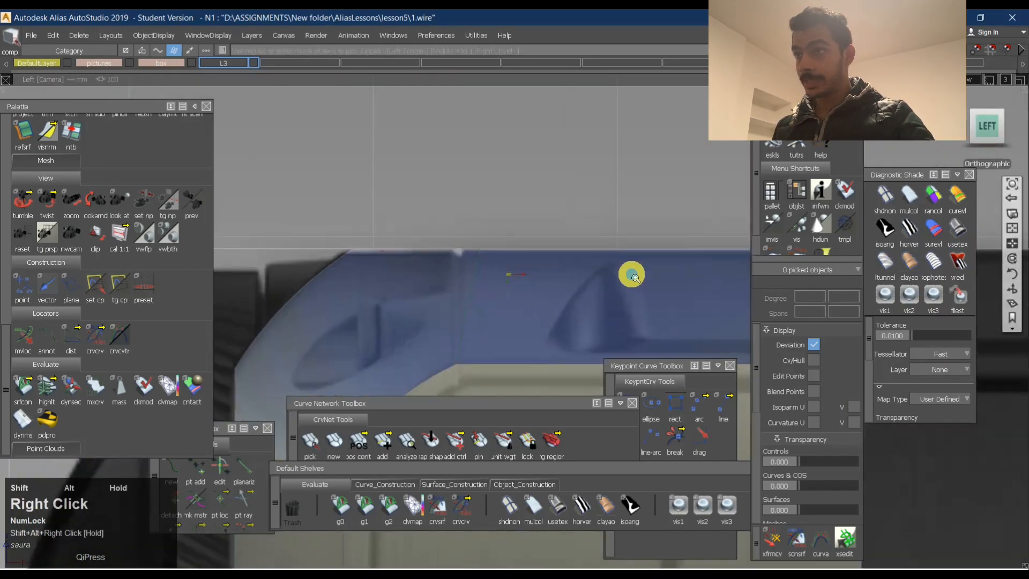
pyautogui.keyDown('alt'); pyautogui.keyDown('shift'); pyautogui.moveTo(476, 258); pyautogui.dragTo(462, 252, button='right'); pyautogui.keyUp('shift'); pyautogui.keyUp('alt')
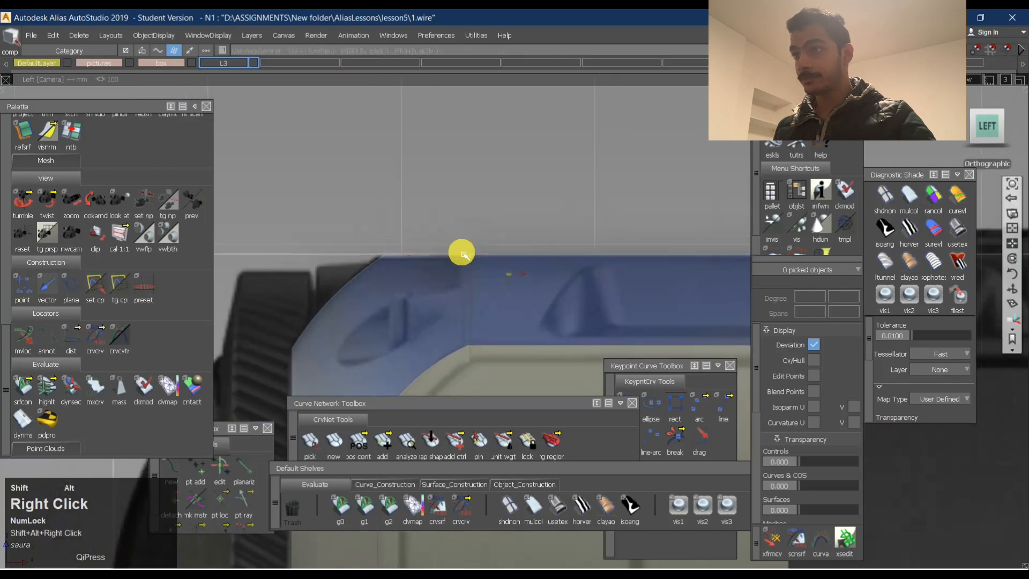
pyautogui.keyDown('alt'); pyautogui.keyDown('shift'); pyautogui.moveTo(462, 252); pyautogui.dragTo(459, 212, button='middle'); pyautogui.keyUp('shift'); pyautogui.keyUp('alt')
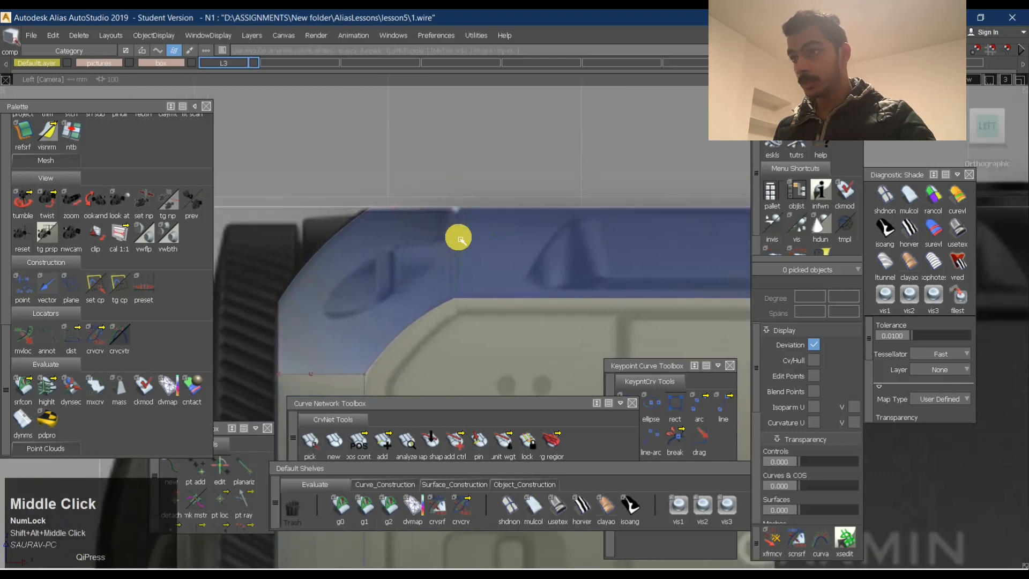
pyautogui.keyDown('alt'); pyautogui.keyDown('shift'); pyautogui.moveTo(459, 207); pyautogui.dragTo(444, 255); pyautogui.keyUp('shift'); pyautogui.keyUp('alt')
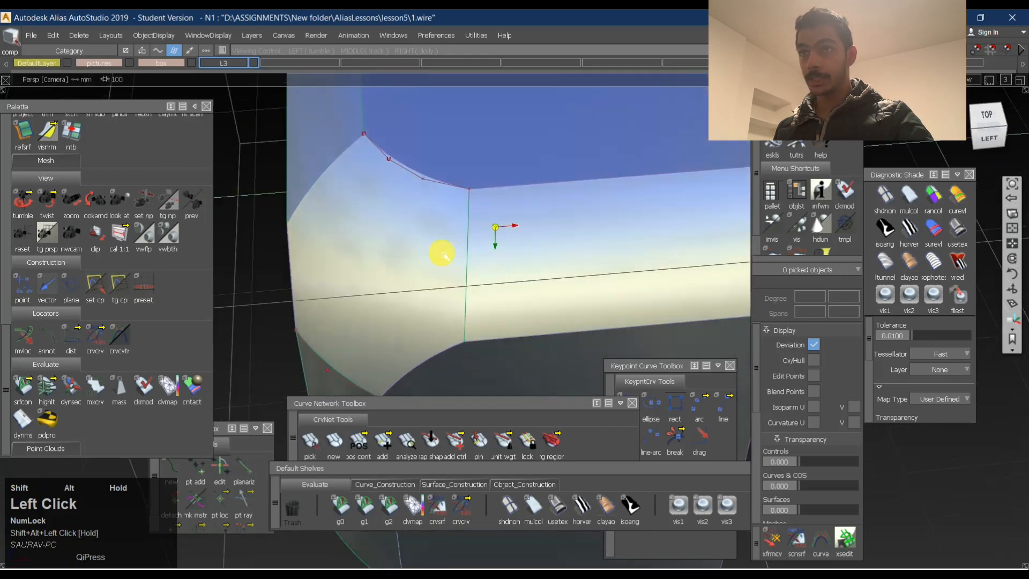
pyautogui.click(991, 138)
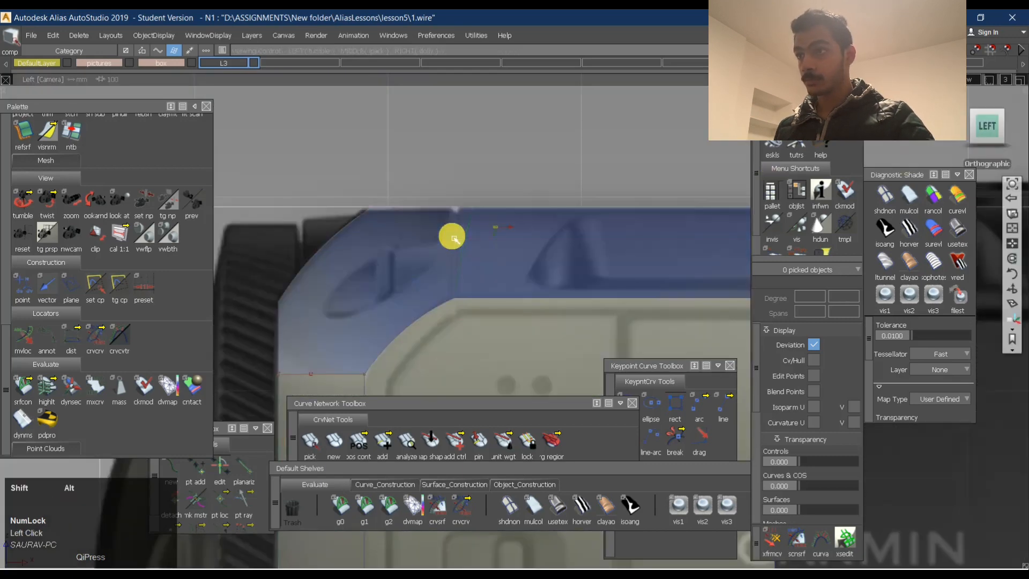
# Untrim the corner patch to restore its full untrimmed extent.
pyautogui.moveTo(450, 234)
pyautogui.keyDown('alt'); pyautogui.keyDown('shift'); pyautogui.mouseDown(button='right')
pyautogui.moveTo(523, 239)
pyautogui.moveTo(449, 248)
pyautogui.mouseUp(button='right'); pyautogui.keyUp('shift'); pyautogui.keyUp('alt')
pyautogui.keyDown('alt'); pyautogui.keyDown('shift'); pyautogui.moveTo(450, 231); pyautogui.dragTo(485, 344); pyautogui.keyUp('shift'); pyautogui.keyUp('alt')
pyautogui.keyDown('ctrl'); pyautogui.keyDown('shift'); pyautogui.moveTo(574, 220); pyautogui.dragTo(352, 236); pyautogui.keyUp('shift'); pyautogui.keyUp('ctrl')
pyautogui.click(408, 209)
pyautogui.keyDown('ctrl'); pyautogui.keyDown('shift'); pyautogui.moveTo(418, 198); pyautogui.dragTo(418, 345, button='right'); pyautogui.keyUp('shift'); pyautogui.keyUp('ctrl')
pyautogui.click(453, 220)
# Try to extend the end edge of the edge blend beside the corner patch in the Top view.
pyautogui.keyDown('ctrl'); pyautogui.keyDown('shift'); pyautogui.moveTo(453, 220); pyautogui.dragTo(452, 188, button='right'); pyautogui.keyUp('shift'); pyautogui.keyUp('ctrl')
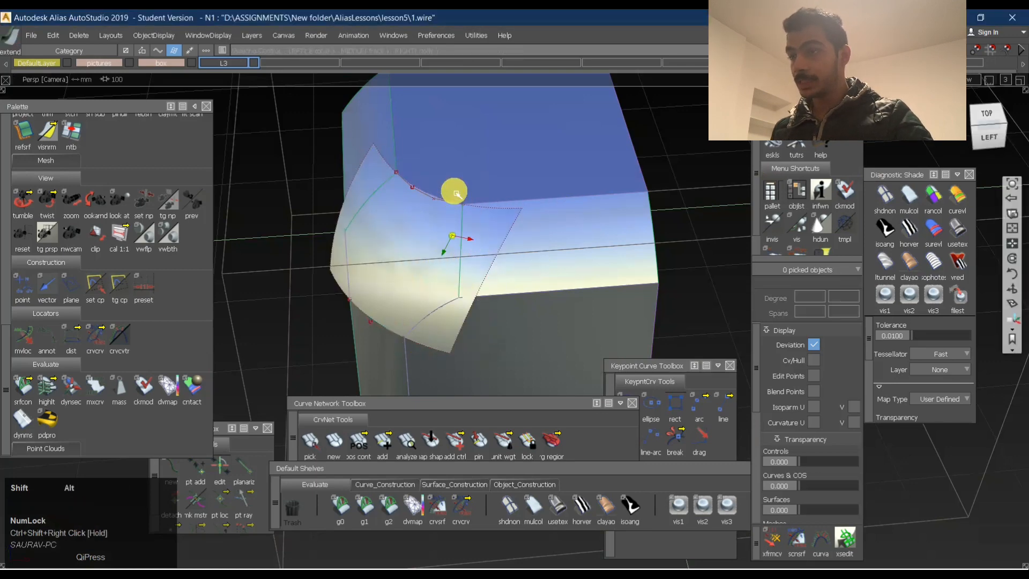
pyautogui.keyDown('alt'); pyautogui.keyDown('shift'); pyautogui.moveTo(452, 188); pyautogui.dragTo(445, 234); pyautogui.keyUp('shift'); pyautogui.keyUp('alt')
pyautogui.keyDown('ctrl'); pyautogui.keyDown('shift'); pyautogui.moveTo(446, 234); pyautogui.dragTo(457, 219, button='right'); pyautogui.keyUp('shift'); pyautogui.keyUp('ctrl')
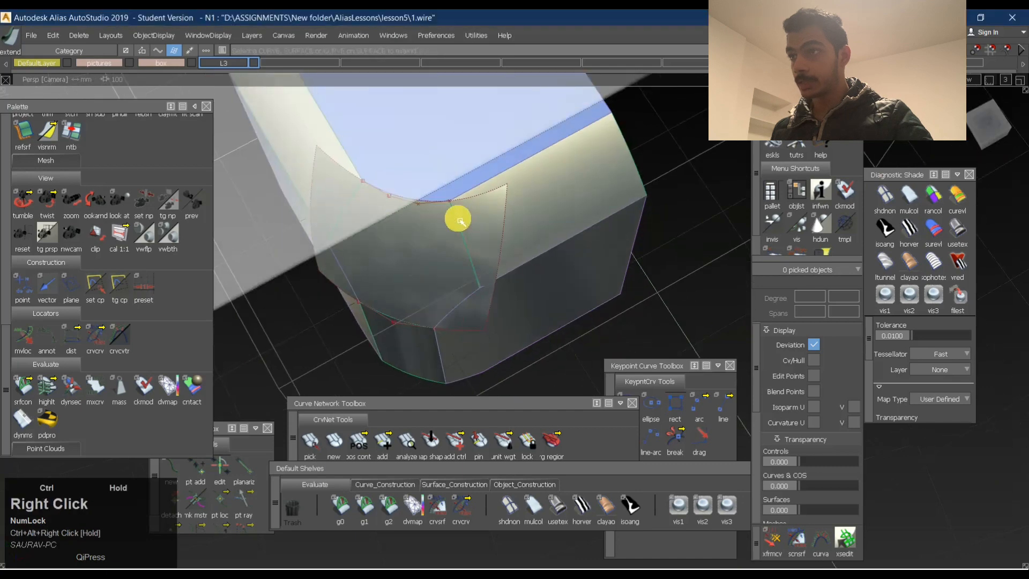
pyautogui.click(455, 215)
pyautogui.click(461, 235)
pyautogui.click(420, 335)
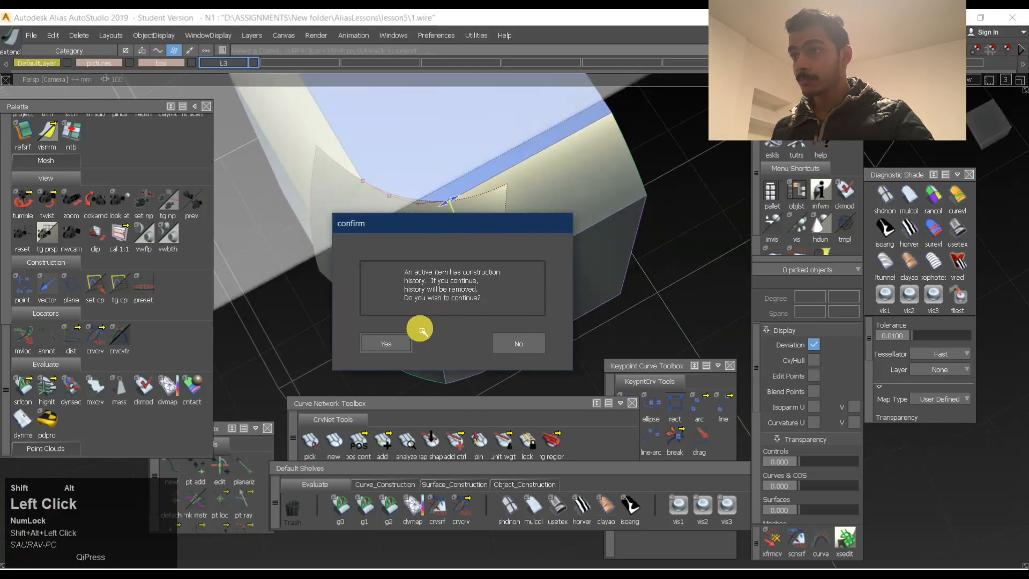
pyautogui.keyDown('alt'); pyautogui.keyDown('shift'); pyautogui.moveTo(471, 232); pyautogui.dragTo(492, 215, button='right'); pyautogui.keyUp('shift'); pyautogui.keyUp('alt')
pyautogui.keyDown('alt'); pyautogui.keyDown('shift'); pyautogui.moveTo(492, 214); pyautogui.dragTo(498, 211); pyautogui.keyUp('shift'); pyautogui.keyUp('alt')
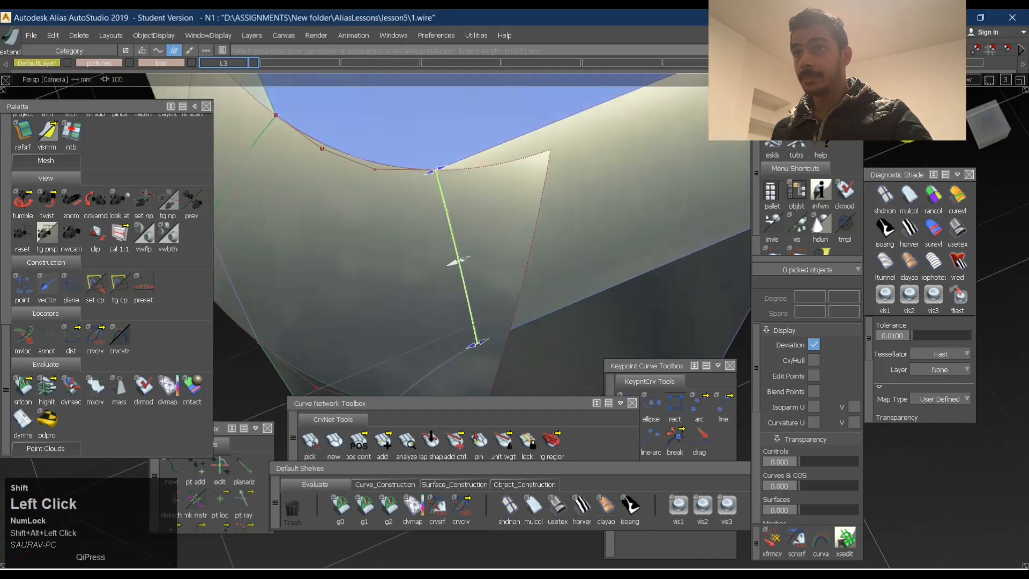
pyautogui.click(982, 119)
pyautogui.moveTo(459, 174); pyautogui.dragTo(440, 172)
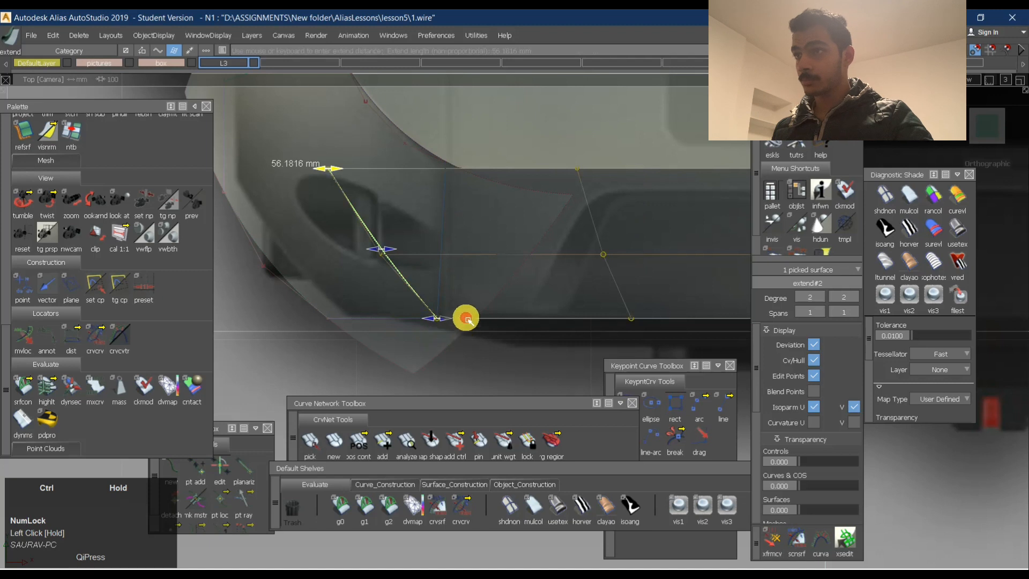
pyautogui.hotkey('ctrl', 'z')
pyautogui.keyDown('ctrl'); pyautogui.keyDown('shift'); pyautogui.moveTo(443, 282); pyautogui.dragTo(459, 184); pyautogui.keyUp('shift'); pyautogui.keyUp('ctrl')
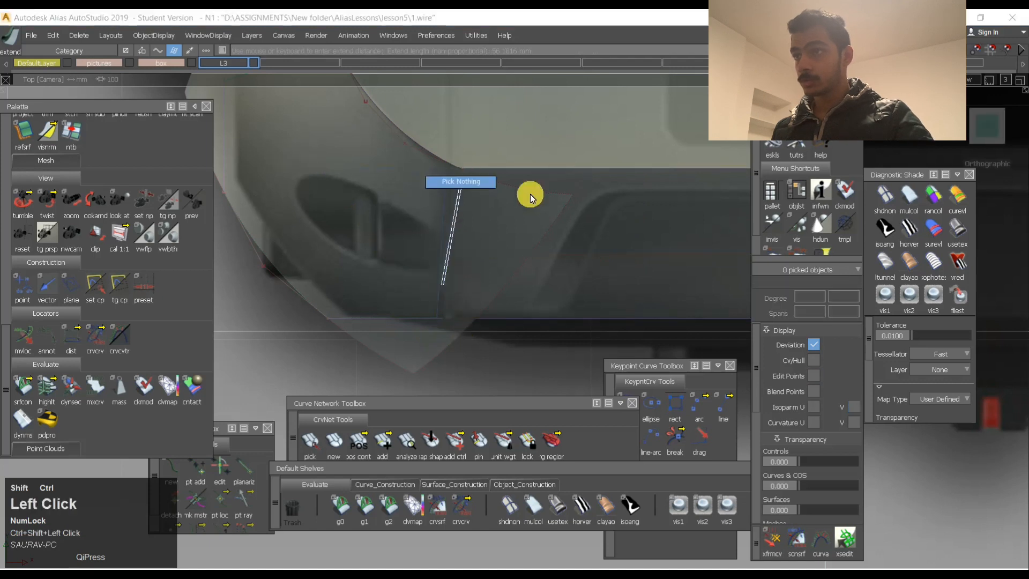
# Move the end control vertices of that edge blend surface (skin#2) in Top view so its end edge is straight.
pyautogui.moveTo(481, 229); pyautogui.dragTo(446, 197)
pyautogui.click(452, 201)
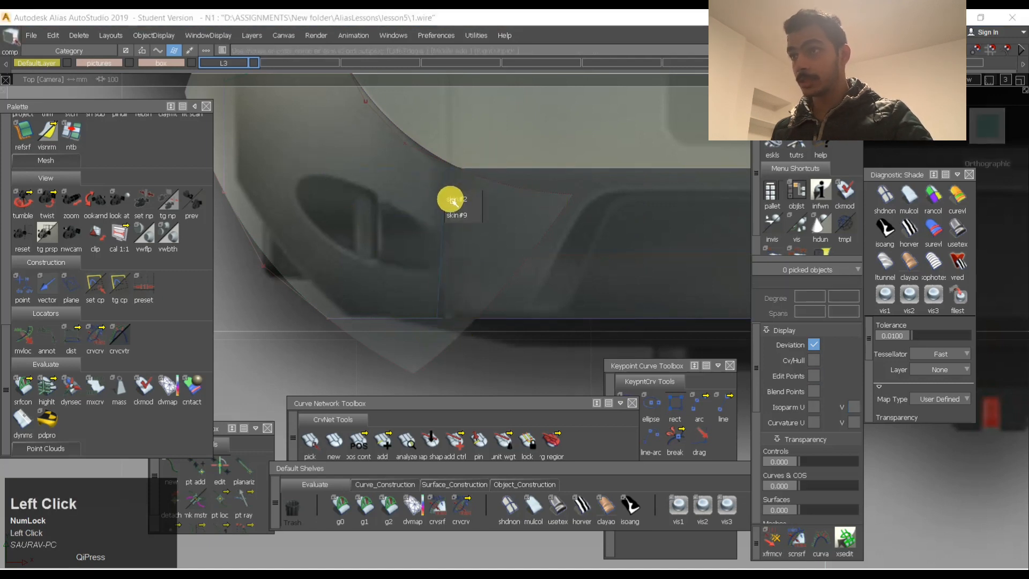
pyautogui.click(450, 217)
pyautogui.keyDown('ctrl'); pyautogui.keyDown('shift'); pyautogui.moveTo(539, 167); pyautogui.dragTo(436, 274, button='right'); pyautogui.keyUp('shift'); pyautogui.keyUp('ctrl')
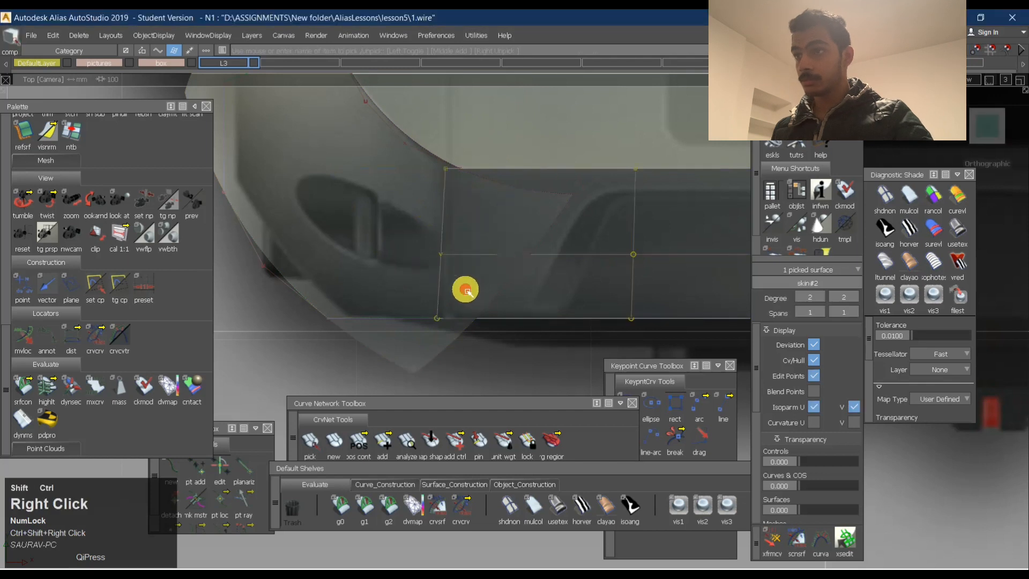
pyautogui.keyDown('ctrl'); pyautogui.keyDown('shift'); pyautogui.moveTo(448, 275); pyautogui.dragTo(473, 257); pyautogui.keyUp('shift'); pyautogui.keyUp('ctrl')
pyautogui.click(436, 162)
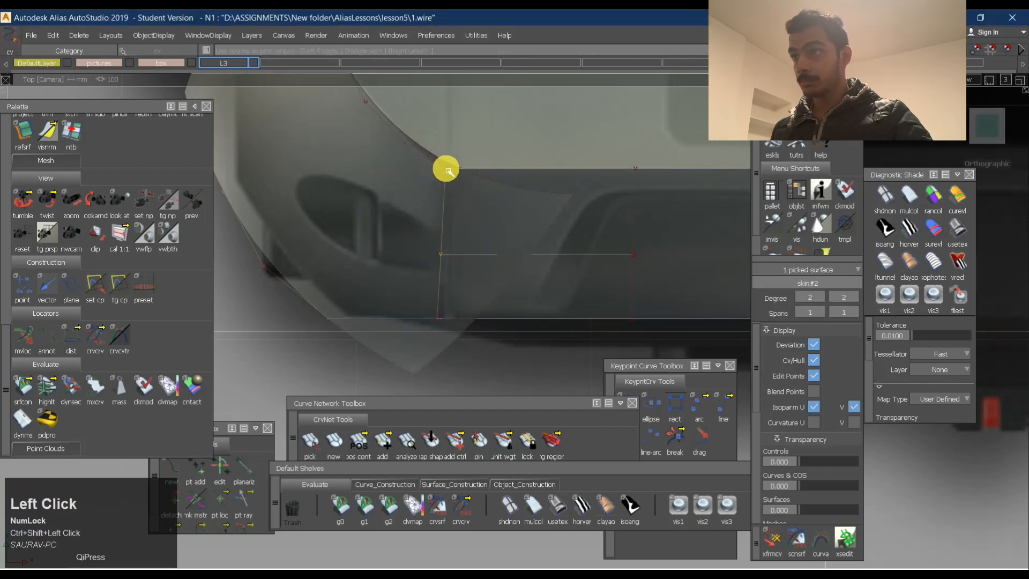
pyautogui.keyDown('ctrl'); pyautogui.keyDown('shift'); pyautogui.moveTo(436, 248); pyautogui.dragTo(436, 173, button='middle'); pyautogui.keyUp('shift'); pyautogui.keyUp('ctrl')
pyautogui.keyDown('ctrl'); pyautogui.keyDown('shift'); pyautogui.moveTo(428, 341); pyautogui.dragTo(429, 301); pyautogui.keyUp('shift'); pyautogui.keyUp('ctrl')
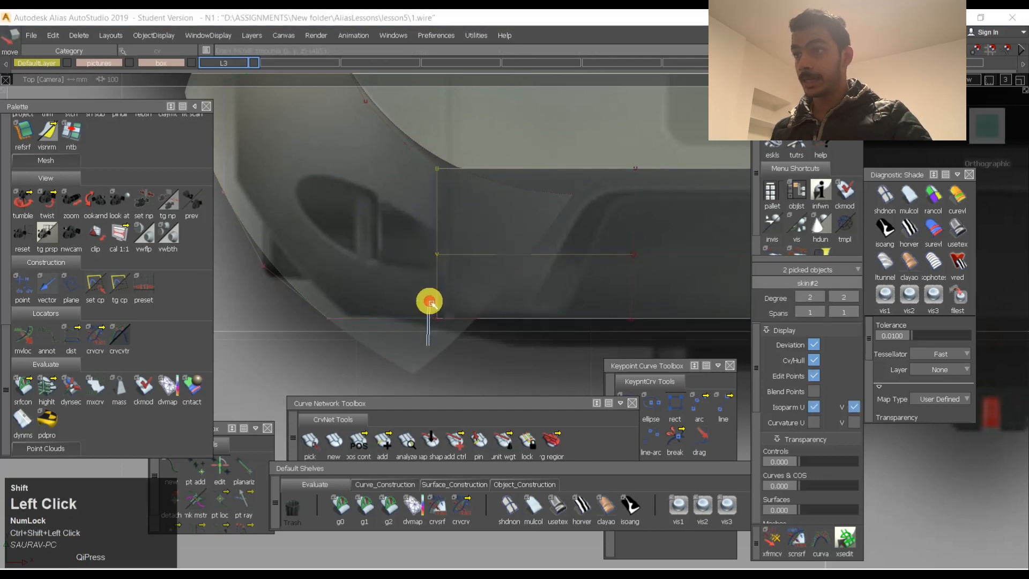
# Hide the control vertices of the straightened edge blend and deselect it.
pyautogui.keyDown('alt'); pyautogui.keyDown('shift'); pyautogui.moveTo(396, 266); pyautogui.dragTo(504, 156); pyautogui.keyUp('shift'); pyautogui.keyUp('alt')
pyautogui.keyDown('alt'); pyautogui.keyDown('shift'); pyautogui.moveTo(503, 155); pyautogui.dragTo(509, 296, button='right'); pyautogui.keyUp('shift'); pyautogui.keyUp('alt')
pyautogui.keyDown('ctrl'); pyautogui.keyDown('shift'); pyautogui.moveTo(526, 209); pyautogui.dragTo(521, 256); pyautogui.keyUp('shift'); pyautogui.keyUp('ctrl')
pyautogui.click(585, 280)
pyautogui.keyDown('ctrl'); pyautogui.keyDown('shift'); pyautogui.moveTo(585, 281); pyautogui.dragTo(617, 225, button='right'); pyautogui.keyUp('shift'); pyautogui.keyUp('ctrl')
pyautogui.keyDown('ctrl'); pyautogui.keyDown('shift'); pyautogui.moveTo(626, 204); pyautogui.dragTo(480, 218); pyautogui.keyUp('shift'); pyautogui.keyUp('ctrl')
# Delete the corner patch between the edge blends.
pyautogui.keyDown('alt'); pyautogui.moveTo(480, 218); pyautogui.dragTo(533, 221, button='right'); pyautogui.keyUp('alt')
pyautogui.moveTo(532, 220)
pyautogui.keyDown('alt'); pyautogui.mouseDown()
pyautogui.moveTo(464, 311)
pyautogui.moveTo(502, 281)
pyautogui.moveTo(461, 223)
pyautogui.moveTo(402, 259)
pyautogui.moveTo(404, 310)
pyautogui.mouseUp(); pyautogui.keyUp('alt')
pyautogui.keyDown('ctrl'); pyautogui.keyDown('shift'); pyautogui.moveTo(404, 310); pyautogui.dragTo(414, 213); pyautogui.keyUp('shift'); pyautogui.keyUp('ctrl')
pyautogui.keyDown('ctrl'); pyautogui.keyDown('shift'); pyautogui.moveTo(382, 240); pyautogui.dragTo(407, 223, button='right'); pyautogui.keyUp('shift'); pyautogui.keyUp('ctrl')
pyautogui.keyDown('alt'); pyautogui.moveTo(407, 223); pyautogui.dragTo(363, 223); pyautogui.keyUp('alt')
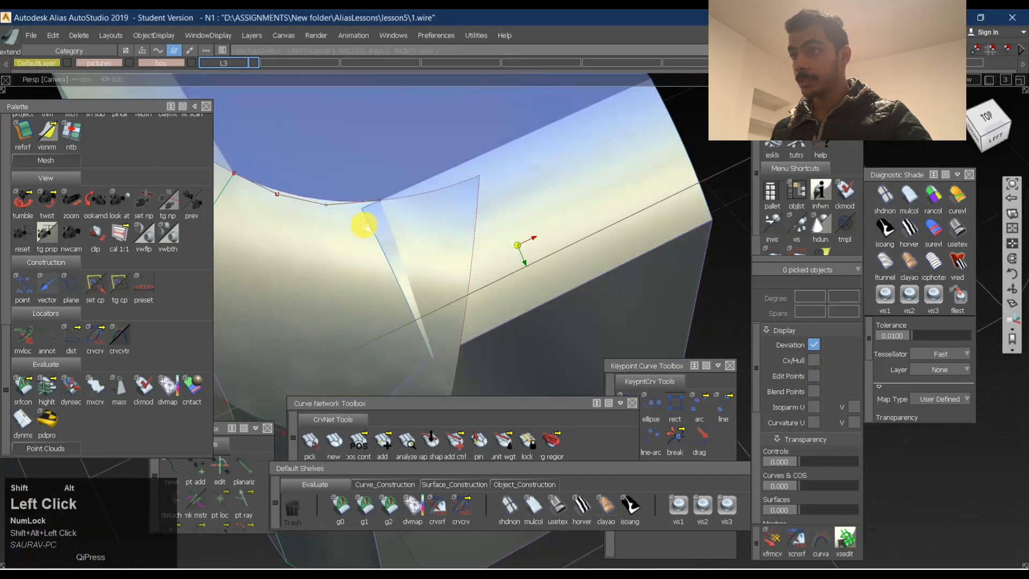
pyautogui.keyDown('alt'); pyautogui.moveTo(464, 227); pyautogui.dragTo(611, 246, button='middle'); pyautogui.keyUp('alt')
pyautogui.moveTo(564, 270)
pyautogui.keyDown('ctrl'); pyautogui.keyDown('shift'); pyautogui.mouseDown()
pyautogui.moveTo(473, 267)
pyautogui.moveTo(418, 283)
pyautogui.mouseUp(); pyautogui.keyUp('shift'); pyautogui.keyUp('ctrl')
pyautogui.click(668, 230)
pyautogui.press('Delete')
pyautogui.press('Return')
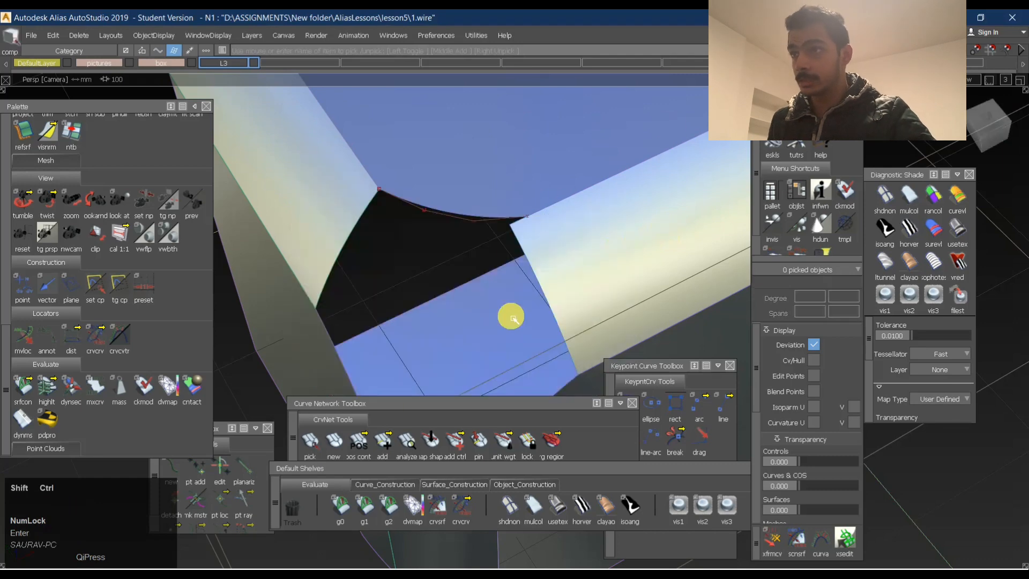
# Untrim the top plane at the corner and delete the old rebuilt corner curve.
pyautogui.keyDown('ctrl'); pyautogui.keyDown('shift'); pyautogui.moveTo(495, 180); pyautogui.dragTo(482, 276, button='right'); pyautogui.keyUp('shift'); pyautogui.keyUp('ctrl')
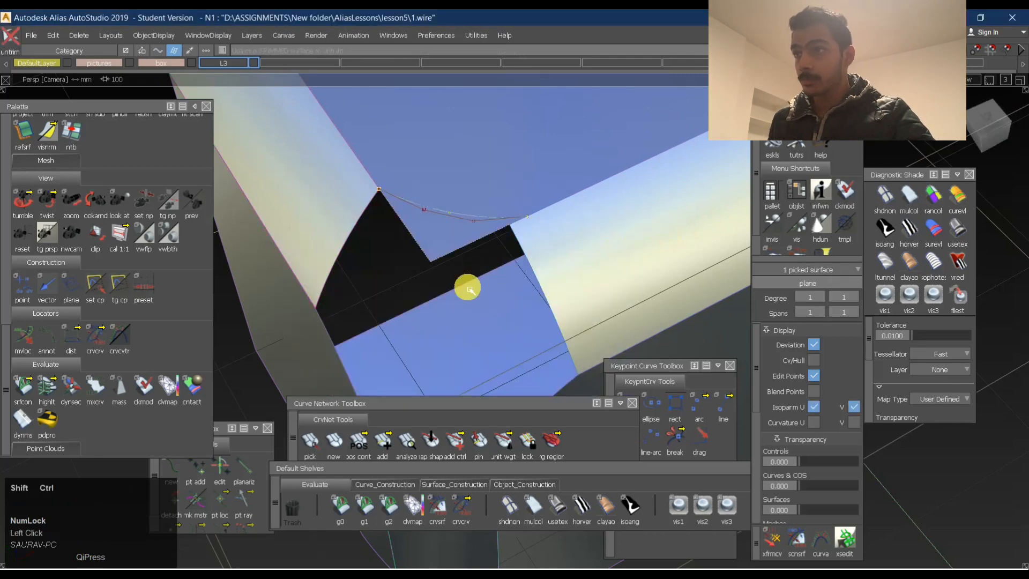
pyautogui.click(536, 226)
pyautogui.press('Return')
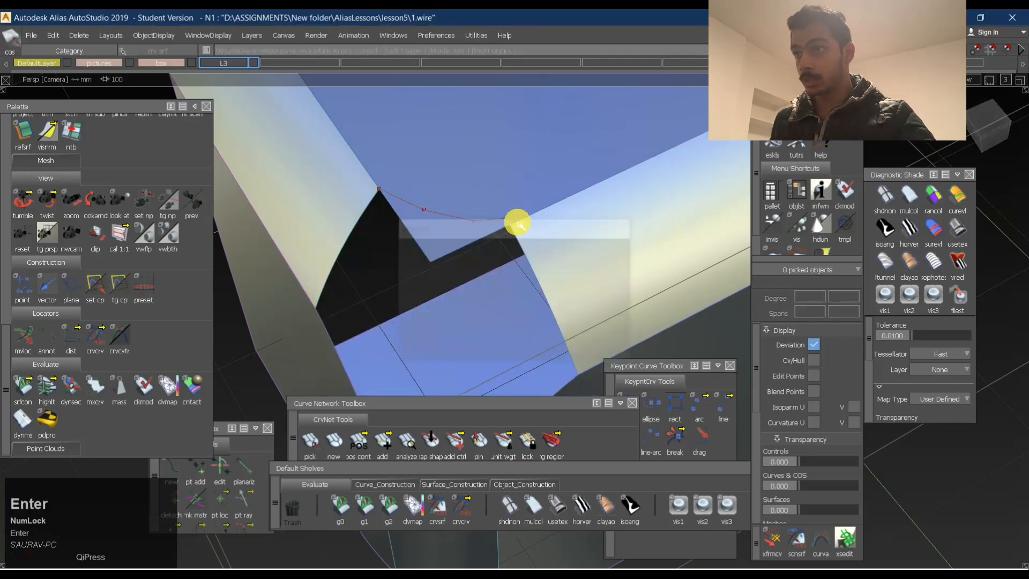
pyautogui.keyDown('ctrl'); pyautogui.keyDown('shift'); pyautogui.moveTo(471, 213); pyautogui.dragTo(462, 203); pyautogui.keyUp('shift'); pyautogui.keyUp('ctrl')
pyautogui.click(475, 220)
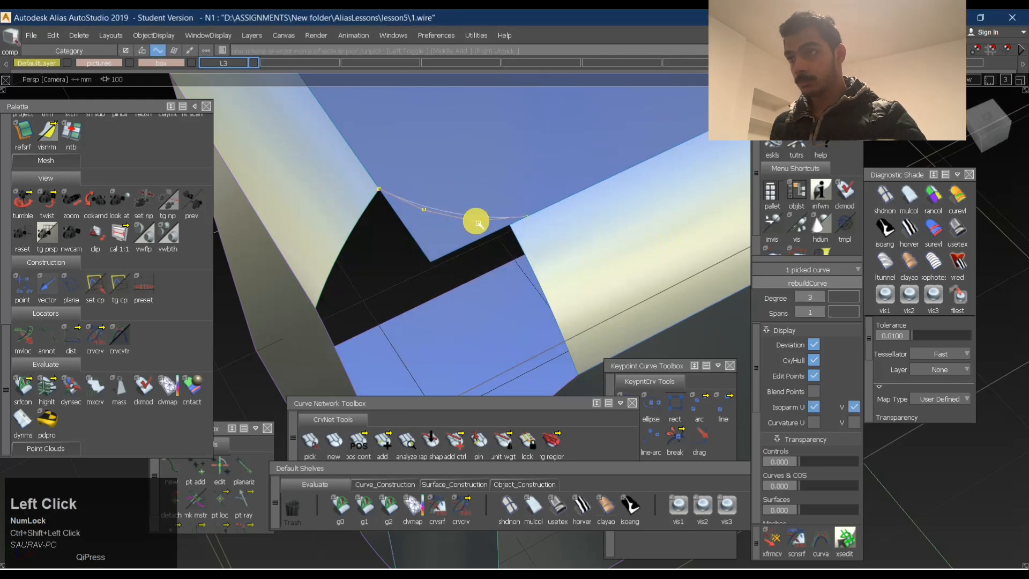
pyautogui.press('Return')
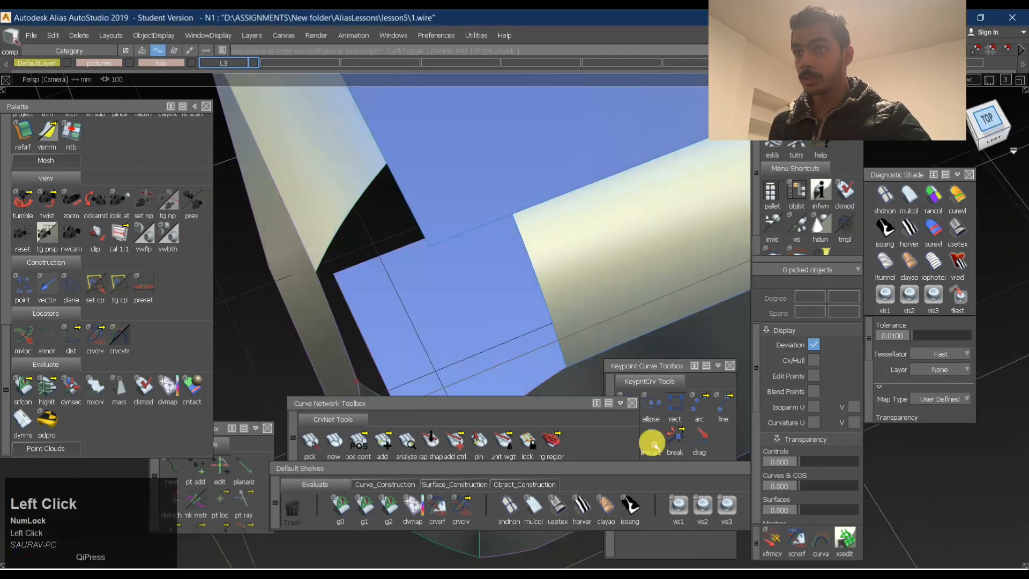
# Adjust the end of the edge blend slightly with Extend in Top view to line it up with the reference corner.
pyautogui.click(890, 248)
pyautogui.keyDown('alt'); pyautogui.keyDown('shift'); pyautogui.moveTo(515, 238); pyautogui.dragTo(474, 330, button='middle'); pyautogui.keyUp('shift'); pyautogui.keyUp('alt')
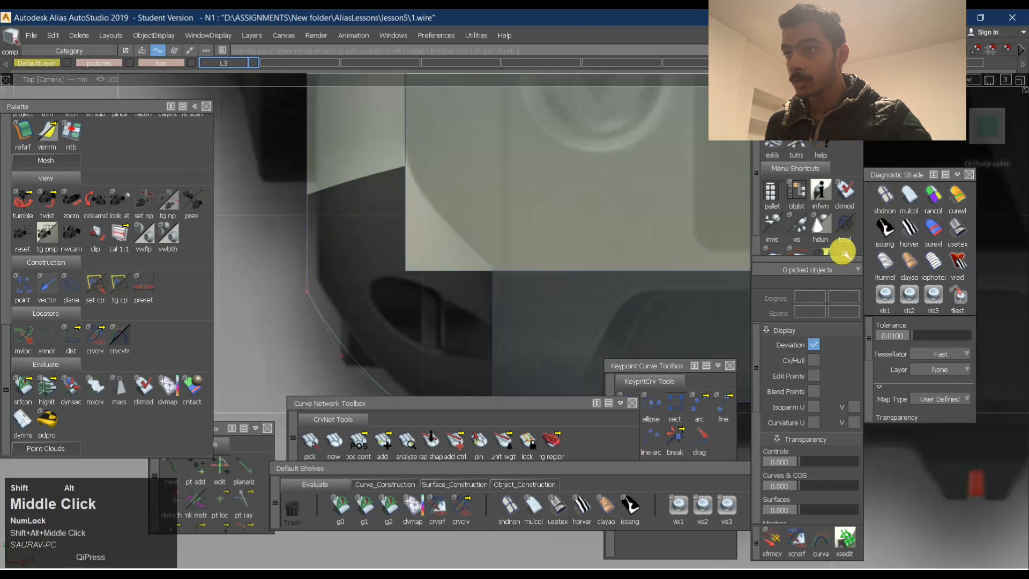
pyautogui.keyDown('alt'); pyautogui.keyDown('shift'); pyautogui.moveTo(576, 256); pyautogui.dragTo(474, 299, button='middle'); pyautogui.keyUp('shift'); pyautogui.keyUp('alt')
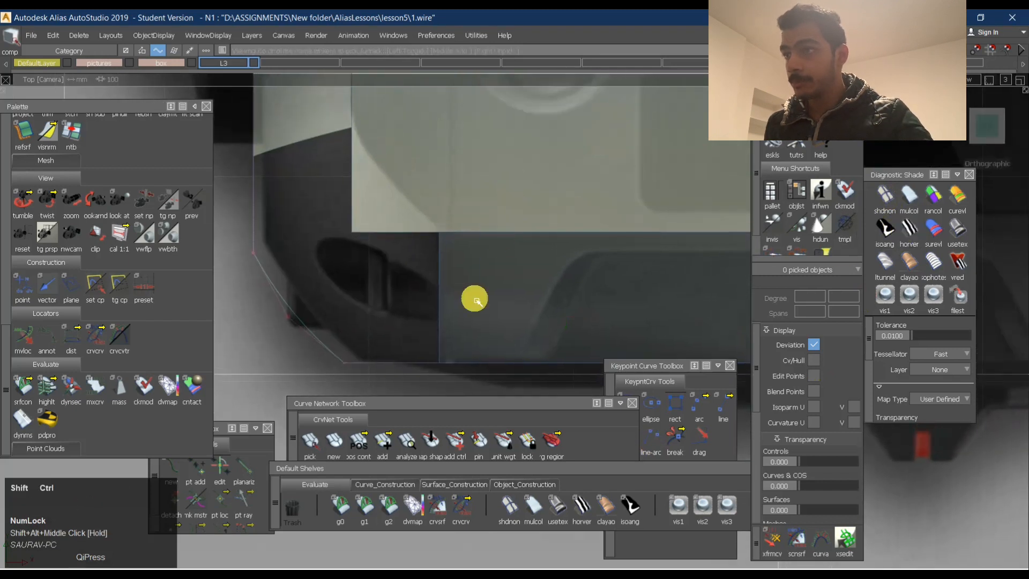
pyautogui.keyDown('ctrl'); pyautogui.keyDown('shift'); pyautogui.moveTo(474, 298); pyautogui.dragTo(434, 286, button='right'); pyautogui.keyUp('shift'); pyautogui.keyUp('ctrl')
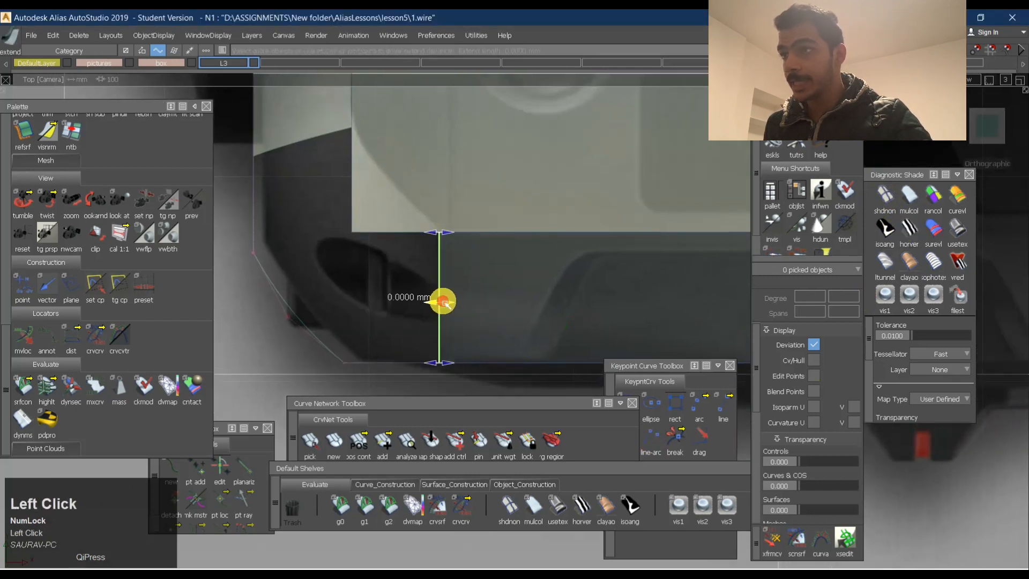
pyautogui.moveTo(445, 303); pyautogui.dragTo(452, 303)
pyautogui.keyDown('ctrl'); pyautogui.keyDown('shift'); pyautogui.moveTo(465, 282); pyautogui.dragTo(480, 196); pyautogui.keyUp('shift'); pyautogui.keyUp('ctrl')
pyautogui.keyDown('alt'); pyautogui.keyDown('shift'); pyautogui.moveTo(507, 201); pyautogui.dragTo(455, 281, button='right'); pyautogui.keyUp('shift'); pyautogui.keyUp('alt')
pyautogui.keyDown('ctrl'); pyautogui.keyDown('shift'); pyautogui.moveTo(454, 281); pyautogui.dragTo(457, 169); pyautogui.keyUp('shift'); pyautogui.keyUp('ctrl')
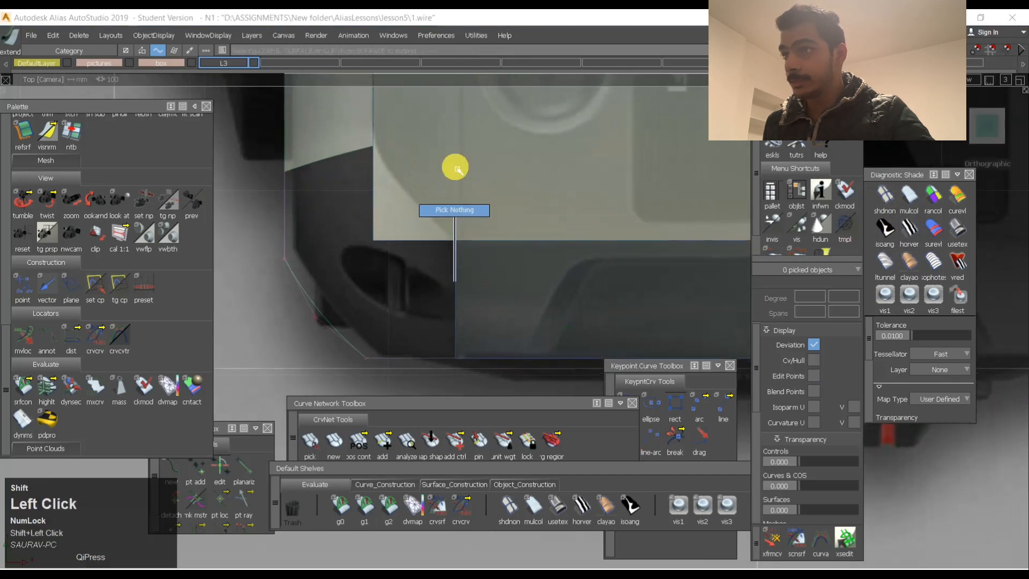
# Draw a degree 2 curve across the top corner between the edge blend ends and shape its middle point to the reference outline.
pyautogui.keyDown('ctrl'); pyautogui.keyDown('shift'); pyautogui.moveTo(450, 228); pyautogui.dragTo(373, 146, button='right'); pyautogui.keyUp('shift'); pyautogui.keyUp('ctrl')
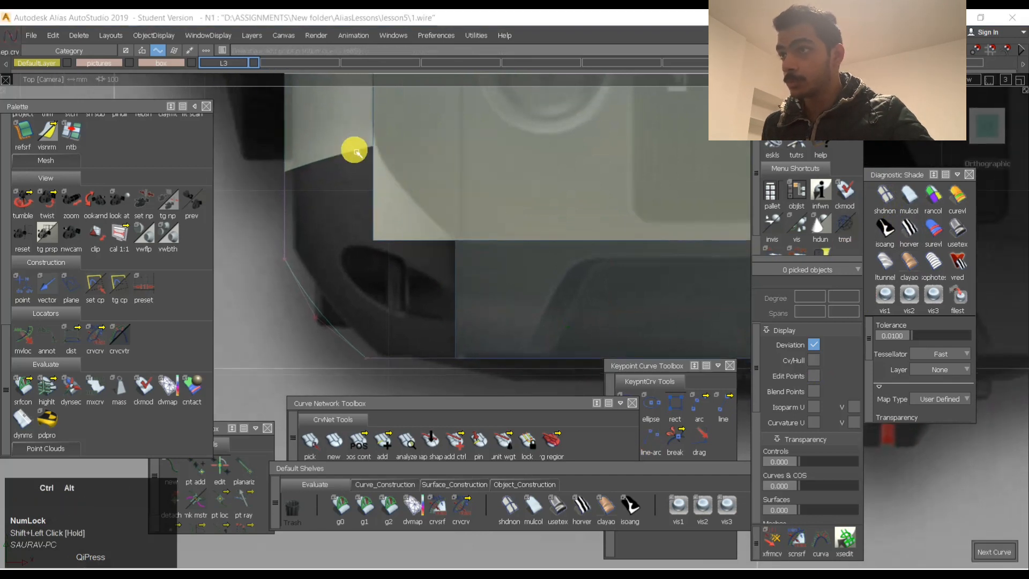
pyautogui.click(372, 144)
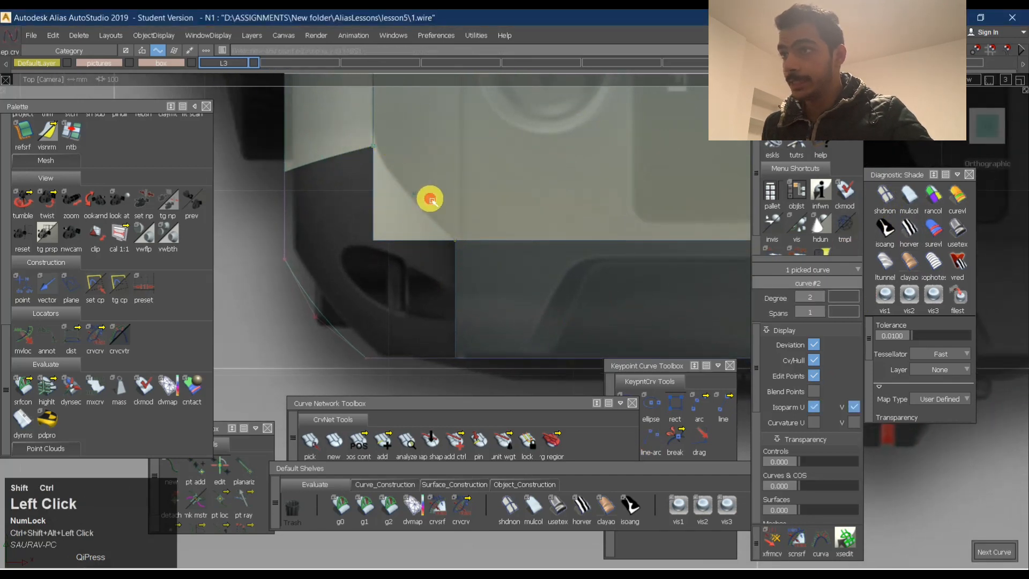
pyautogui.moveTo(430, 199)
pyautogui.keyDown('ctrl'); pyautogui.keyDown('shift'); pyautogui.mouseDown()
pyautogui.moveTo(413, 202)
pyautogui.moveTo(430, 218)
pyautogui.mouseUp(); pyautogui.keyUp('shift'); pyautogui.keyUp('ctrl')
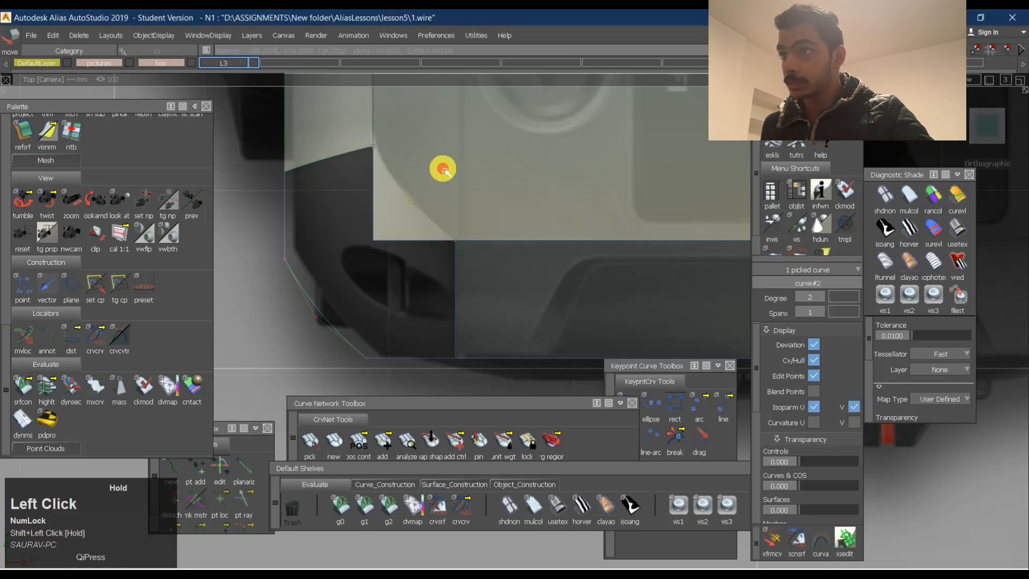
# Project the new curve onto the top plane with the Normal vector option and trim off the corner.
pyautogui.keyDown('ctrl'); pyautogui.keyDown('shift'); pyautogui.rightClick(437, 142); pyautogui.keyUp('shift'); pyautogui.keyUp('ctrl')
pyautogui.keyDown('ctrl'); pyautogui.keyDown('shift'); pyautogui.moveTo(440, 194); pyautogui.dragTo(439, 172, button='right'); pyautogui.keyUp('shift'); pyautogui.keyUp('ctrl')
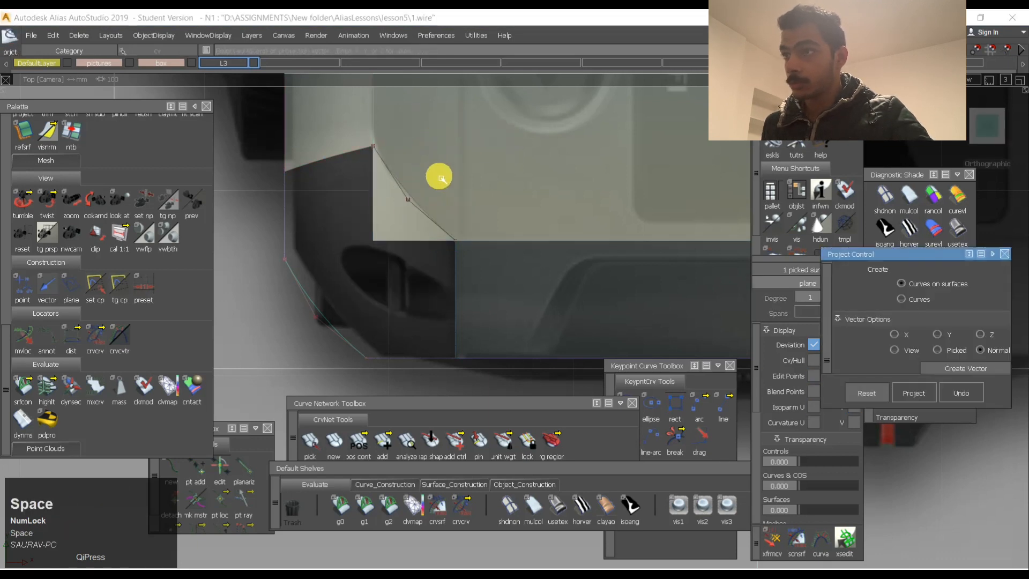
pyautogui.keyDown('ctrl'); pyautogui.keyDown('shift'); pyautogui.moveTo(483, 147); pyautogui.dragTo(482, 198, button='right'); pyautogui.keyUp('shift'); pyautogui.keyUp('ctrl')
pyautogui.keyDown('alt'); pyautogui.keyDown('shift'); pyautogui.moveTo(481, 198); pyautogui.dragTo(432, 200); pyautogui.keyUp('shift'); pyautogui.keyUp('alt')
# Create a Skin surface of U degree 3 and V degree 2 between the new top curve and the lower corner curve.
pyautogui.keyDown('ctrl'); pyautogui.keyDown('shift'); pyautogui.moveTo(432, 200); pyautogui.dragTo(409, 184, button='right'); pyautogui.keyUp('shift'); pyautogui.keyUp('ctrl')
pyautogui.click(429, 175)
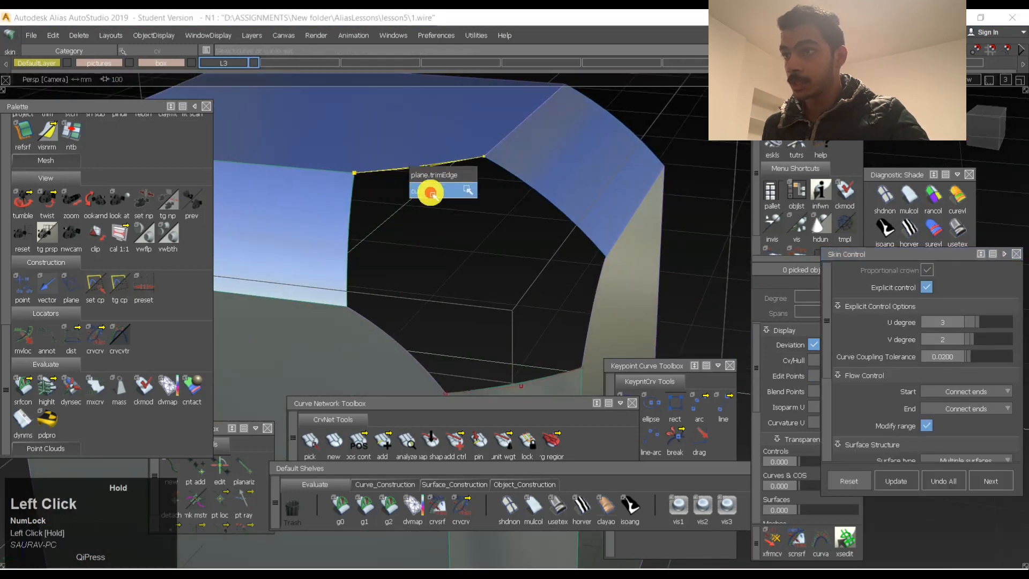
pyautogui.click(431, 192)
pyautogui.click(524, 382)
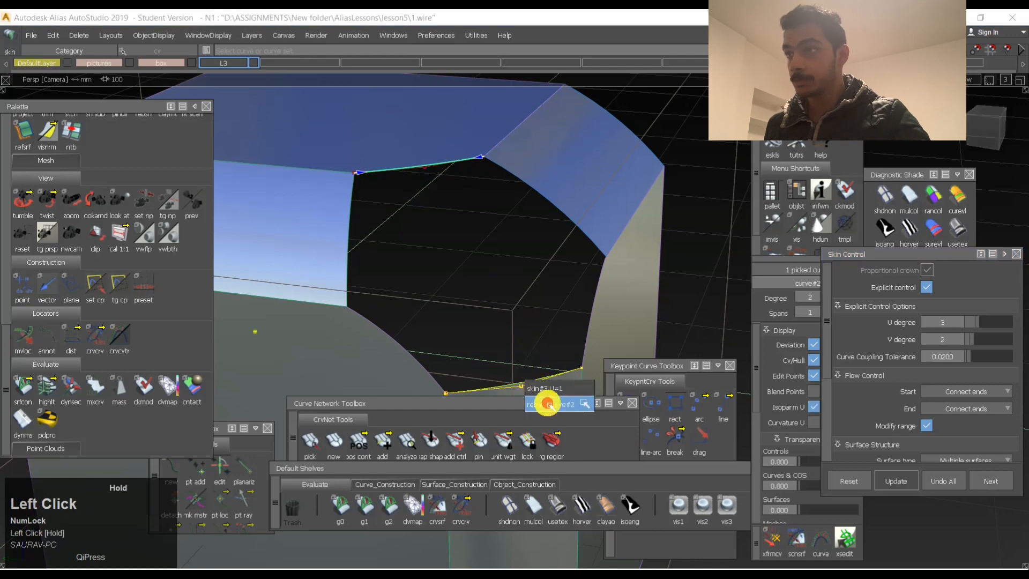
pyautogui.click(548, 404)
pyautogui.click(528, 195)
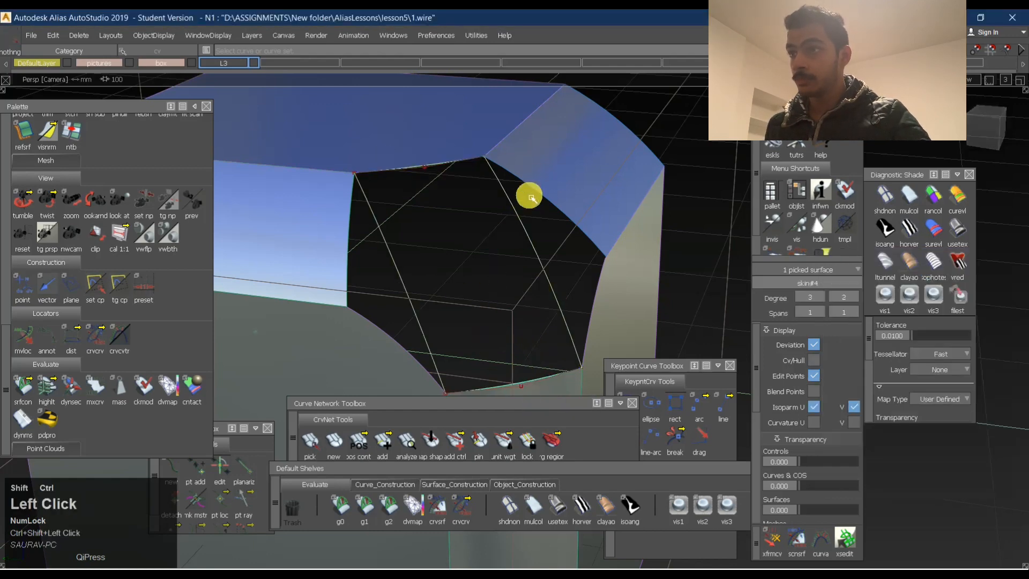
# Reopen the corner skin for editing and set its proportional crown value to about 0.08.
pyautogui.rightClick(522, 207)
pyautogui.keyDown('alt'); pyautogui.keyDown('shift'); pyautogui.moveTo(521, 207); pyautogui.dragTo(377, 191); pyautogui.keyUp('shift'); pyautogui.keyUp('alt')
pyautogui.click(434, 211)
pyautogui.keyDown('alt'); pyautogui.keyDown('shift'); pyautogui.moveTo(453, 156); pyautogui.dragTo(501, 224, button='middle'); pyautogui.keyUp('shift'); pyautogui.keyUp('alt')
pyautogui.keyDown('alt'); pyautogui.keyDown('shift'); pyautogui.moveTo(467, 215); pyautogui.dragTo(435, 212); pyautogui.keyUp('shift'); pyautogui.keyUp('alt')
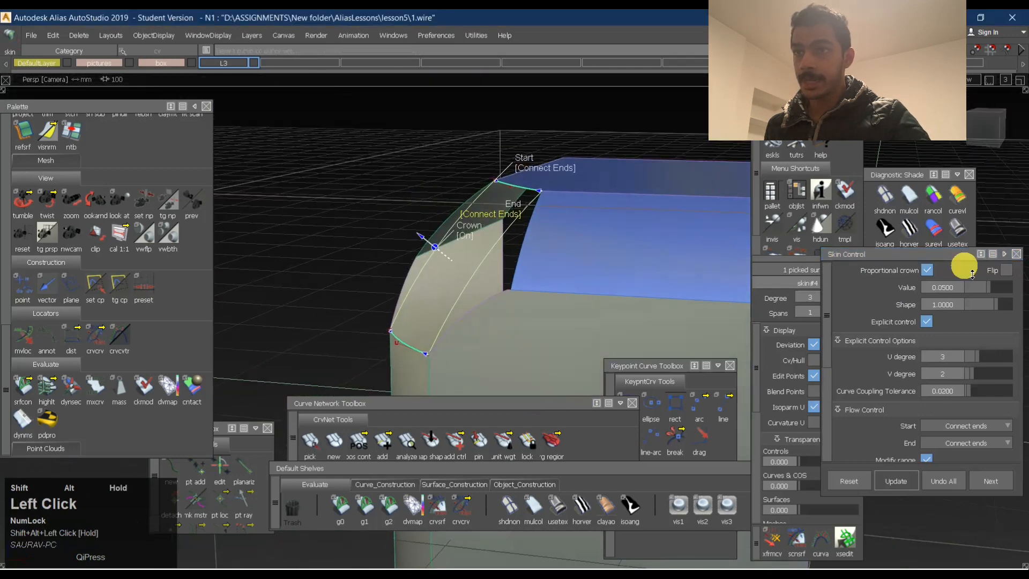
pyautogui.moveTo(1001, 288); pyautogui.dragTo(997, 286)
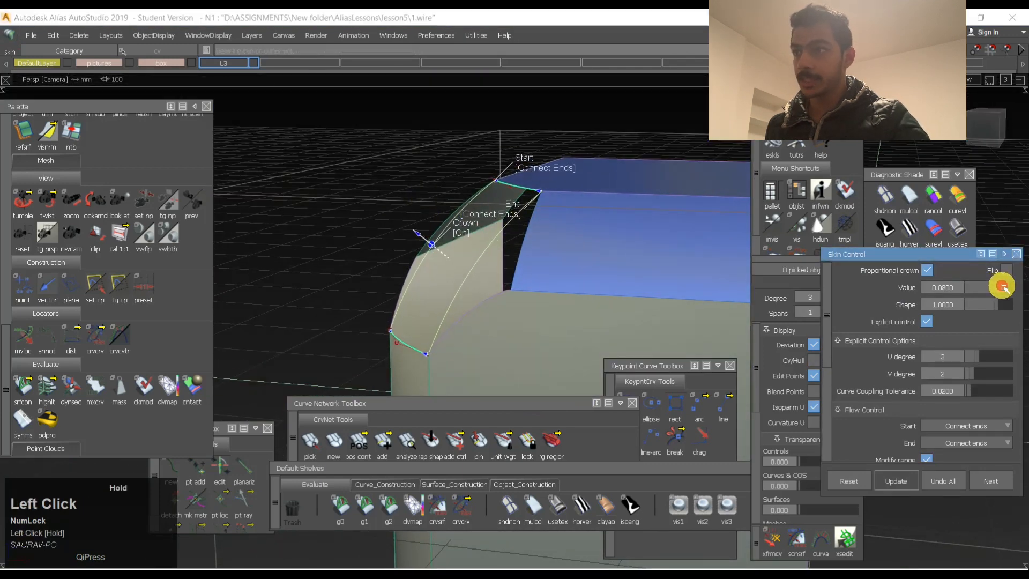
pyautogui.click(523, 263)
# Extend both side edges of the corner skin outward past the adjoining edge blends.
pyautogui.keyDown('ctrl'); pyautogui.keyDown('shift'); pyautogui.moveTo(503, 262); pyautogui.dragTo(494, 250, button='right'); pyautogui.keyUp('shift'); pyautogui.keyUp('ctrl')
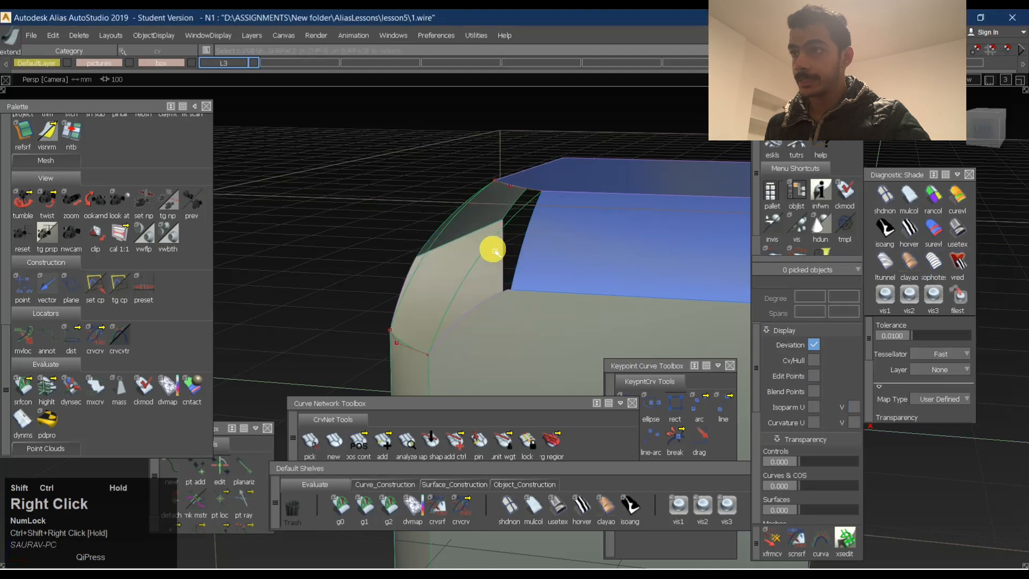
pyautogui.click(482, 257)
pyautogui.click(461, 348)
pyautogui.keyDown('alt'); pyautogui.keyDown('shift'); pyautogui.moveTo(463, 351); pyautogui.dragTo(593, 287); pyautogui.keyUp('shift'); pyautogui.keyUp('alt')
pyautogui.keyDown('ctrl'); pyautogui.keyDown('shift'); pyautogui.moveTo(465, 292); pyautogui.dragTo(441, 264, button='right'); pyautogui.keyUp('shift'); pyautogui.keyUp('ctrl')
pyautogui.keyDown('alt'); pyautogui.keyDown('shift'); pyautogui.moveTo(568, 263); pyautogui.dragTo(385, 282); pyautogui.keyUp('shift'); pyautogui.keyUp('alt')
pyautogui.keyDown('alt'); pyautogui.keyDown('shift'); pyautogui.moveTo(390, 316); pyautogui.dragTo(378, 236, button='middle'); pyautogui.keyUp('shift'); pyautogui.keyUp('alt')
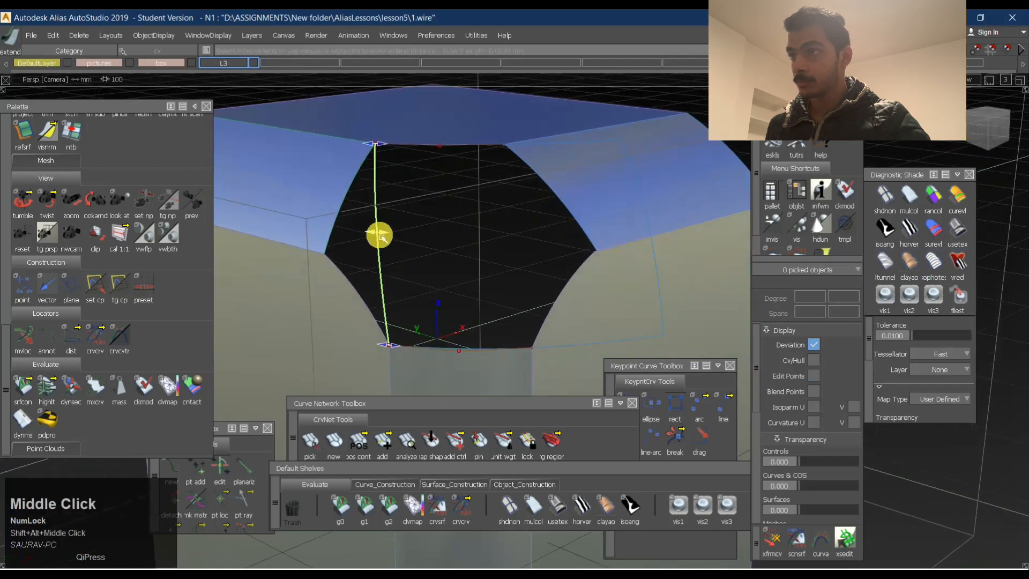
pyautogui.moveTo(377, 235); pyautogui.dragTo(220, 246)
pyautogui.keyDown('alt'); pyautogui.keyDown('shift'); pyautogui.moveTo(396, 287); pyautogui.dragTo(504, 195, button='right'); pyautogui.keyUp('shift'); pyautogui.keyUp('alt')
pyautogui.keyDown('alt'); pyautogui.keyDown('shift'); pyautogui.moveTo(503, 195); pyautogui.dragTo(504, 234); pyautogui.keyUp('shift'); pyautogui.keyUp('alt')
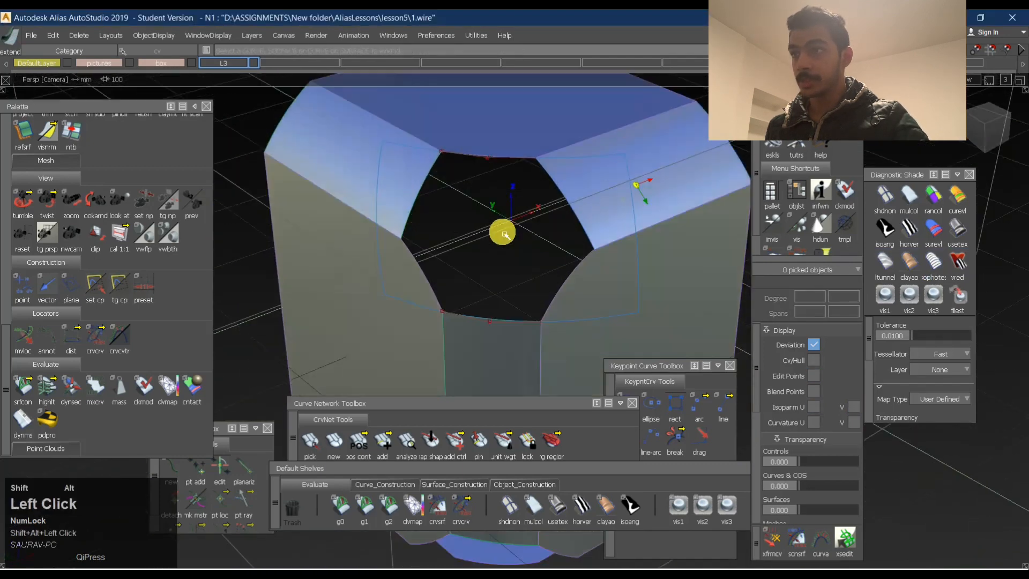
# Display the control vertices of the extended corner skin.
pyautogui.moveTo(746, 253)
pyautogui.keyDown('alt'); pyautogui.keyDown('shift'); pyautogui.mouseDown()
pyautogui.moveTo(772, 214)
pyautogui.moveTo(618, 204)
pyautogui.moveTo(601, 219)
pyautogui.mouseUp(); pyautogui.keyUp('shift'); pyautogui.keyUp('alt')
pyautogui.keyDown('ctrl'); pyautogui.keyDown('shift'); pyautogui.moveTo(571, 273); pyautogui.dragTo(573, 221); pyautogui.keyUp('shift'); pyautogui.keyUp('ctrl')
pyautogui.click(574, 216)
pyautogui.keyDown('ctrl'); pyautogui.keyDown('shift'); pyautogui.moveTo(600, 211); pyautogui.dragTo(547, 250, button='right'); pyautogui.keyUp('shift'); pyautogui.keyUp('ctrl')
pyautogui.keyDown('alt'); pyautogui.keyDown('shift'); pyautogui.moveTo(547, 250); pyautogui.dragTo(655, 264); pyautogui.keyUp('shift'); pyautogui.keyUp('alt')
pyautogui.keyDown('ctrl'); pyautogui.keyDown('shift'); pyautogui.moveTo(567, 266); pyautogui.dragTo(595, 229); pyautogui.keyUp('shift'); pyautogui.keyUp('ctrl')
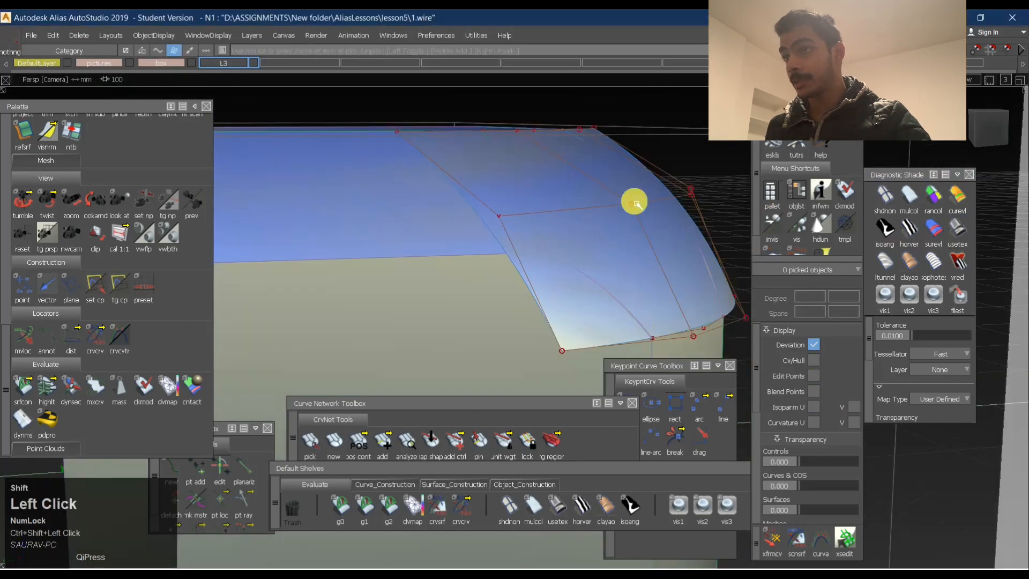
# Try to move the middle control vertex on the side edge of the corner skin.
pyautogui.keyDown('ctrl'); pyautogui.keyDown('shift'); pyautogui.moveTo(461, 253); pyautogui.dragTo(497, 236); pyautogui.keyUp('shift'); pyautogui.keyUp('ctrl')
pyautogui.moveTo(489, 200); pyautogui.dragTo(496, 252)
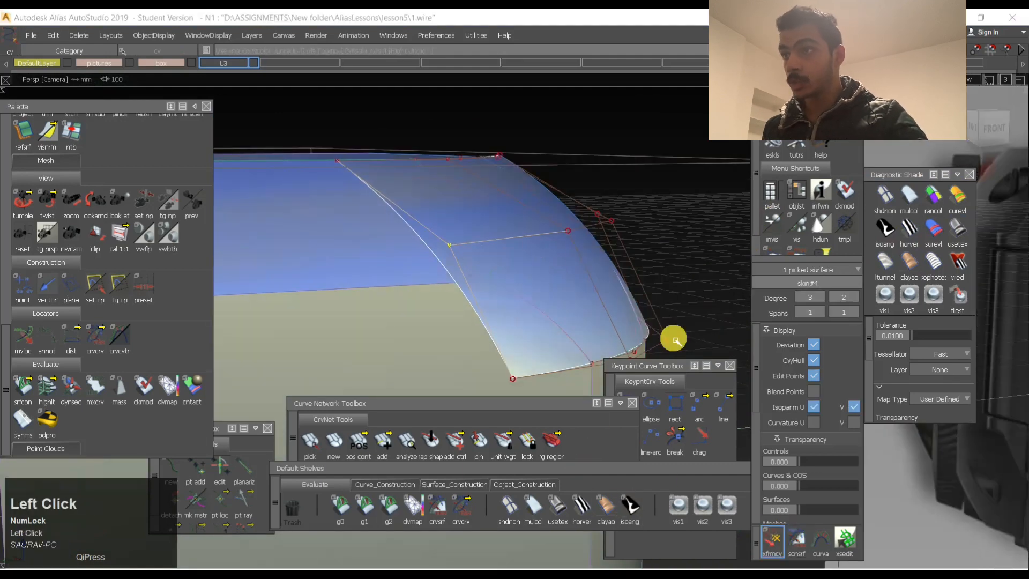
pyautogui.press('space')
pyautogui.click(535, 208)
pyautogui.moveTo(496, 268); pyautogui.dragTo(496, 268)
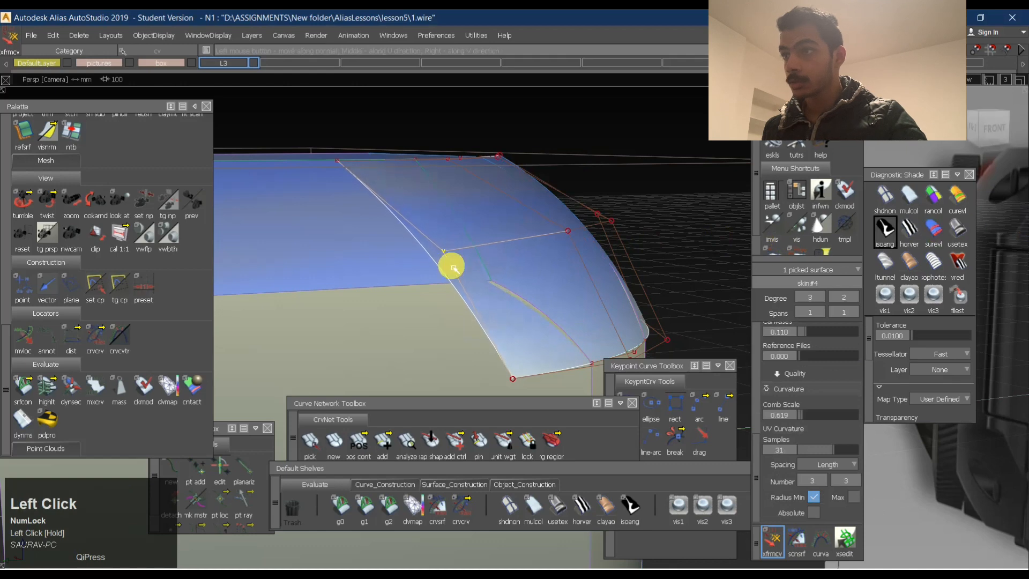
pyautogui.keyDown('alt'); pyautogui.keyDown('shift'); pyautogui.moveTo(453, 268); pyautogui.dragTo(501, 247); pyautogui.keyUp('shift'); pyautogui.keyUp('alt')
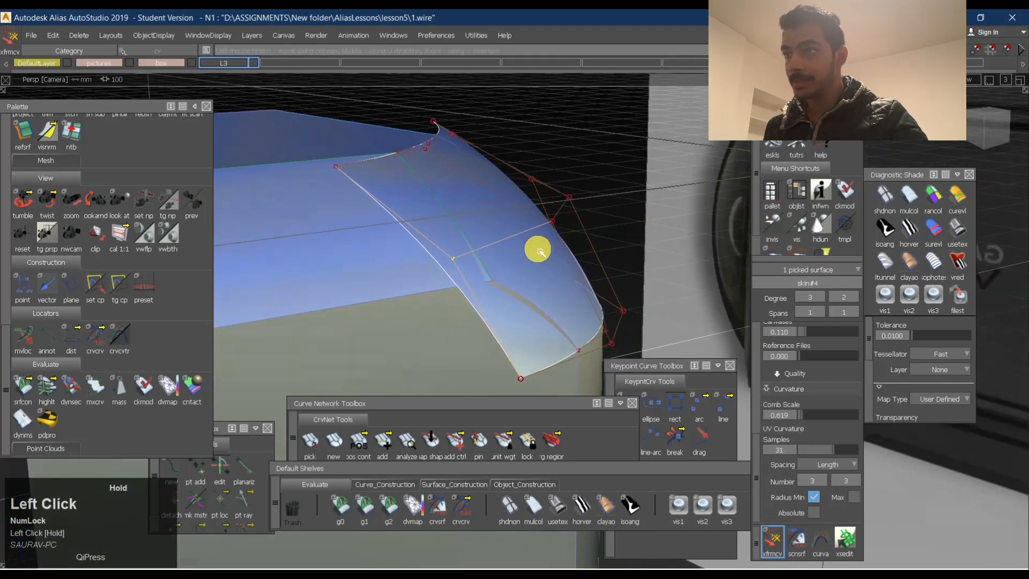
# Raise the V degree of the corner skin to 3.
pyautogui.click(858, 300)
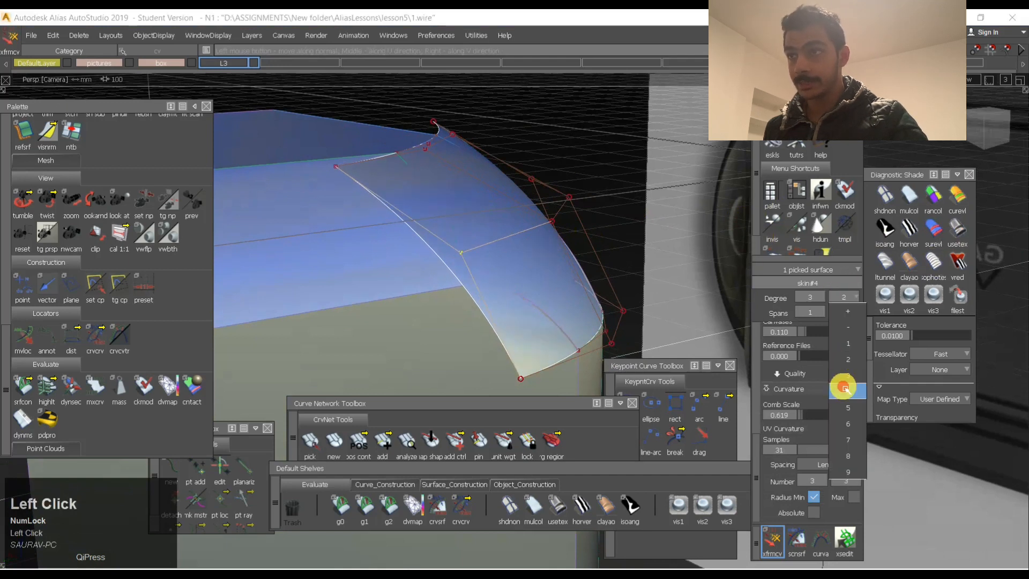
pyautogui.click(848, 384)
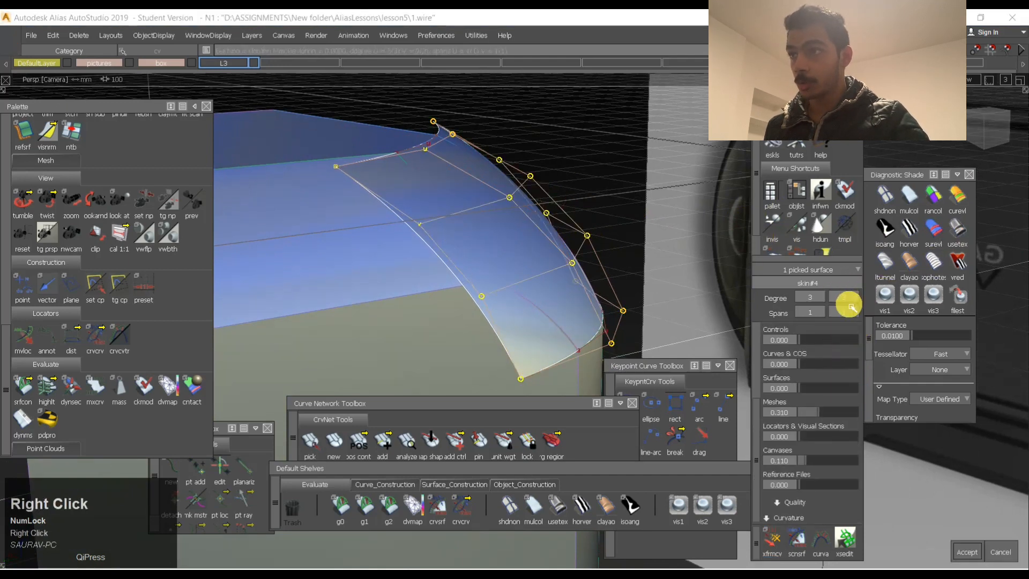
pyautogui.keyDown('ctrl'); pyautogui.keyDown('shift'); pyautogui.moveTo(512, 200); pyautogui.dragTo(510, 197); pyautogui.keyUp('shift'); pyautogui.keyUp('ctrl')
pyautogui.moveTo(653, 279)
pyautogui.keyDown('ctrl'); pyautogui.keyDown('shift'); pyautogui.mouseDown()
pyautogui.moveTo(429, 280)
pyautogui.moveTo(424, 257)
pyautogui.mouseUp(); pyautogui.keyUp('shift'); pyautogui.keyUp('ctrl')
pyautogui.click(476, 296)
pyautogui.click(864, 301)
pyautogui.click(852, 374)
# Move the two middle control vertices on the skin's side edge slightly outward.
pyautogui.press('space')
pyautogui.click(515, 311)
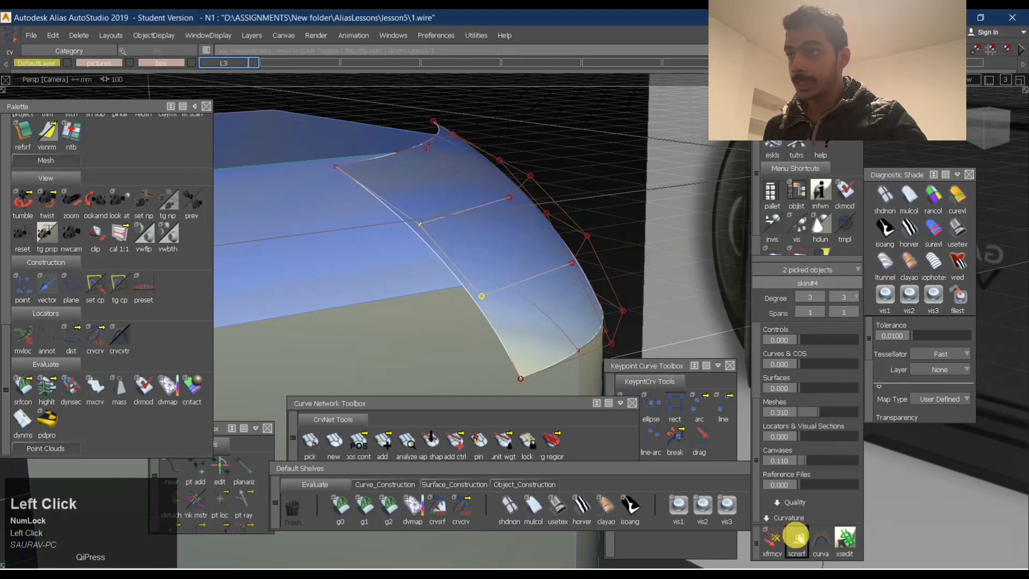
pyautogui.click(773, 540)
pyautogui.press('space')
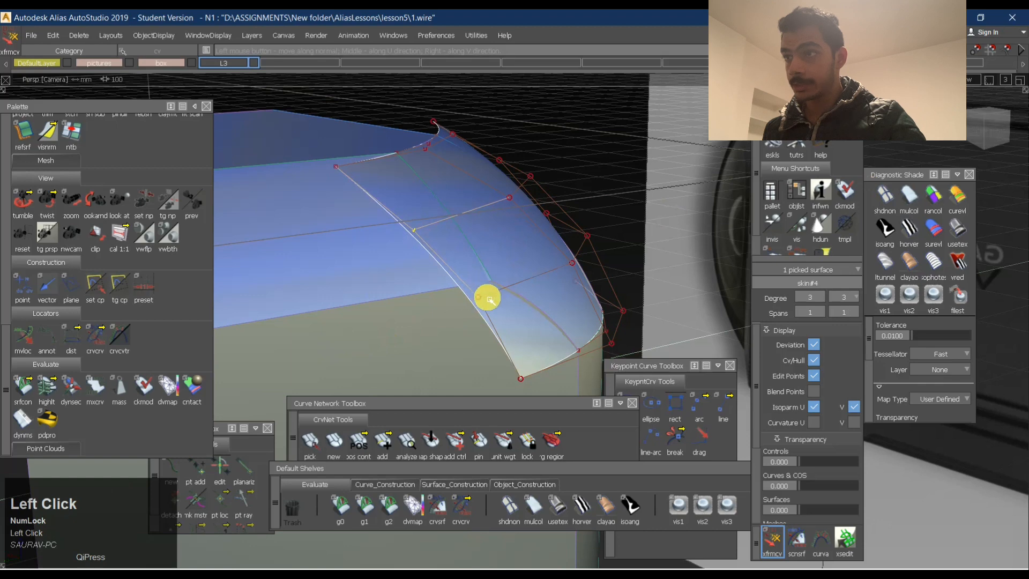
# Move the two middle control vertices on the opposite side edge of the skin slightly outward.
pyautogui.moveTo(579, 254)
pyautogui.keyDown('alt'); pyautogui.keyDown('shift'); pyautogui.mouseDown()
pyautogui.moveTo(489, 239)
pyautogui.moveTo(579, 234)
pyautogui.mouseUp(); pyautogui.keyUp('shift'); pyautogui.keyUp('alt')
pyautogui.keyDown('alt'); pyautogui.keyDown('shift'); pyautogui.moveTo(579, 234); pyautogui.dragTo(411, 286, button='middle'); pyautogui.keyUp('shift'); pyautogui.keyUp('alt')
pyautogui.keyDown('alt'); pyautogui.keyDown('shift'); pyautogui.moveTo(411, 287); pyautogui.dragTo(362, 270); pyautogui.keyUp('shift'); pyautogui.keyUp('alt')
pyautogui.keyDown('alt'); pyautogui.keyDown('shift'); pyautogui.moveTo(361, 270); pyautogui.dragTo(396, 207, button='middle'); pyautogui.keyUp('shift'); pyautogui.keyUp('alt')
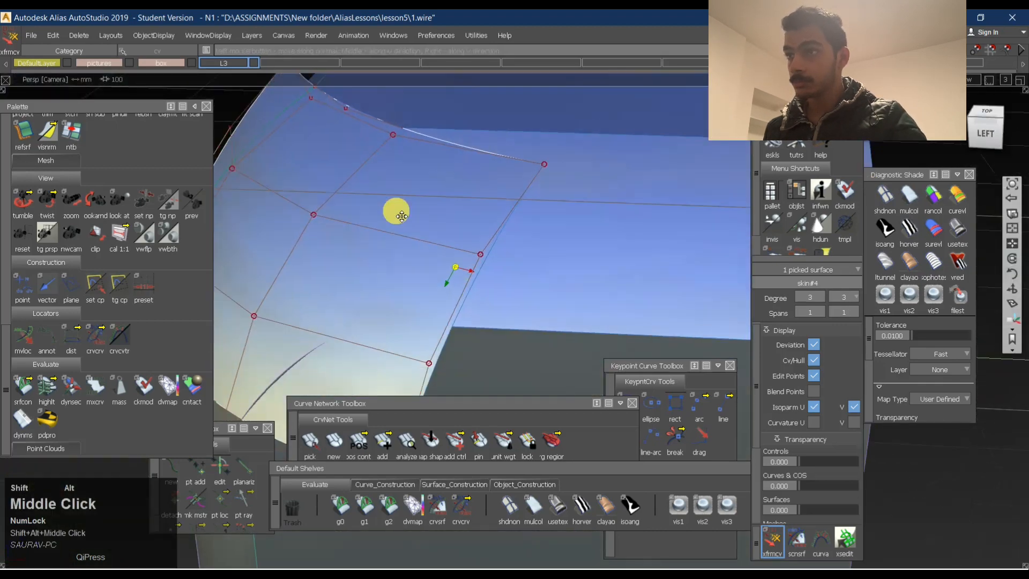
pyautogui.keyDown('alt'); pyautogui.keyDown('shift'); pyautogui.moveTo(395, 206); pyautogui.dragTo(490, 202); pyautogui.keyUp('shift'); pyautogui.keyUp('alt')
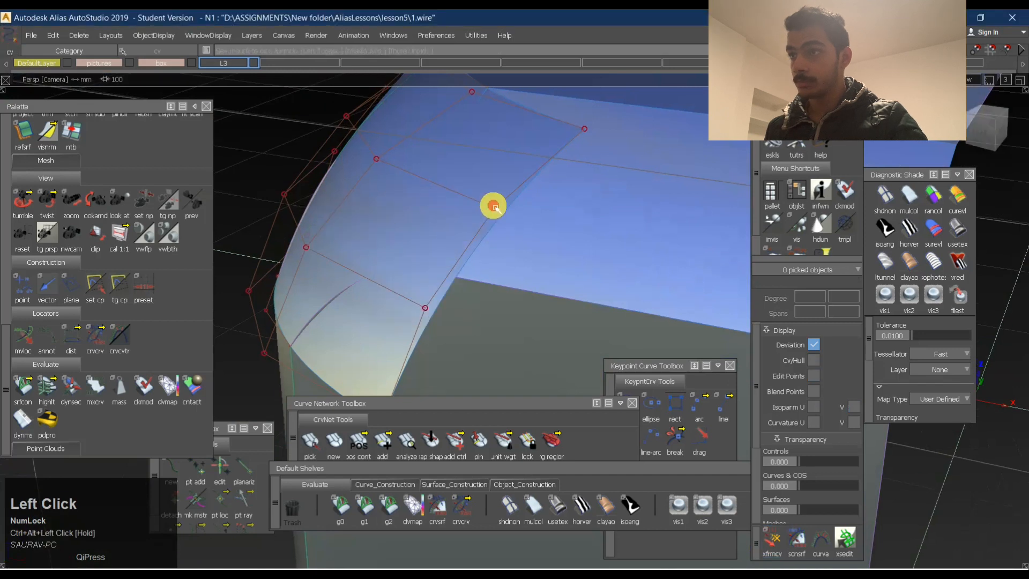
pyautogui.click(391, 285)
pyautogui.click(777, 544)
pyautogui.press('space')
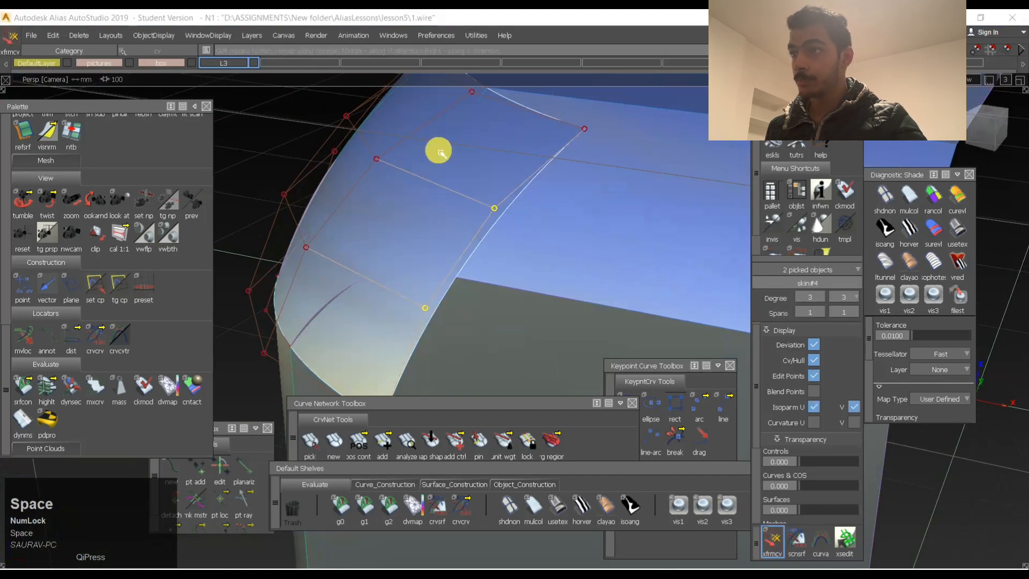
pyautogui.click(571, 223)
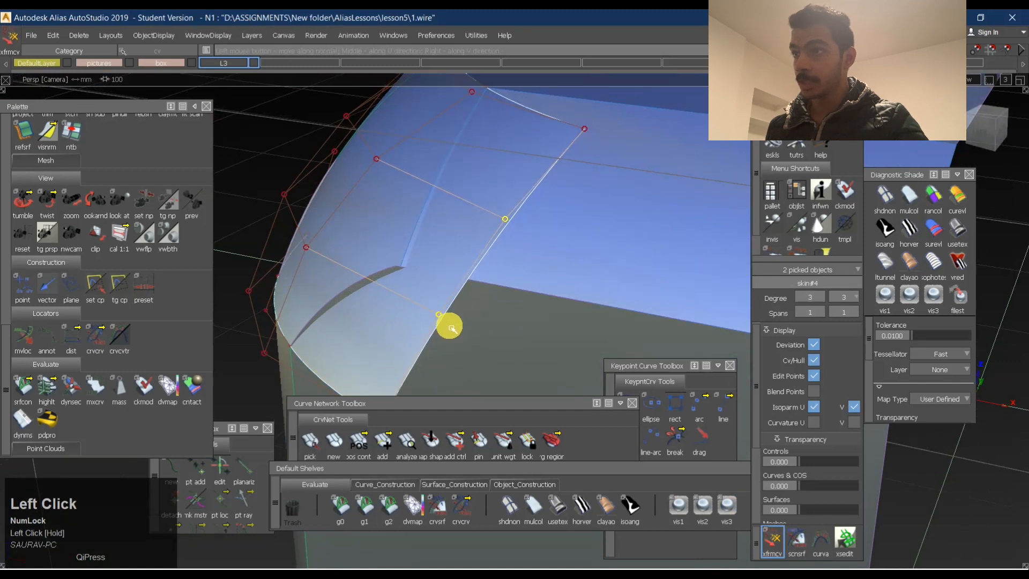
# Shift only the lower of the two middle control vertices on that edge slightly back inward.
pyautogui.keyDown('ctrl'); pyautogui.keyDown('shift'); pyautogui.moveTo(470, 328); pyautogui.dragTo(432, 319); pyautogui.keyUp('shift'); pyautogui.keyUp('ctrl')
pyautogui.click(439, 315)
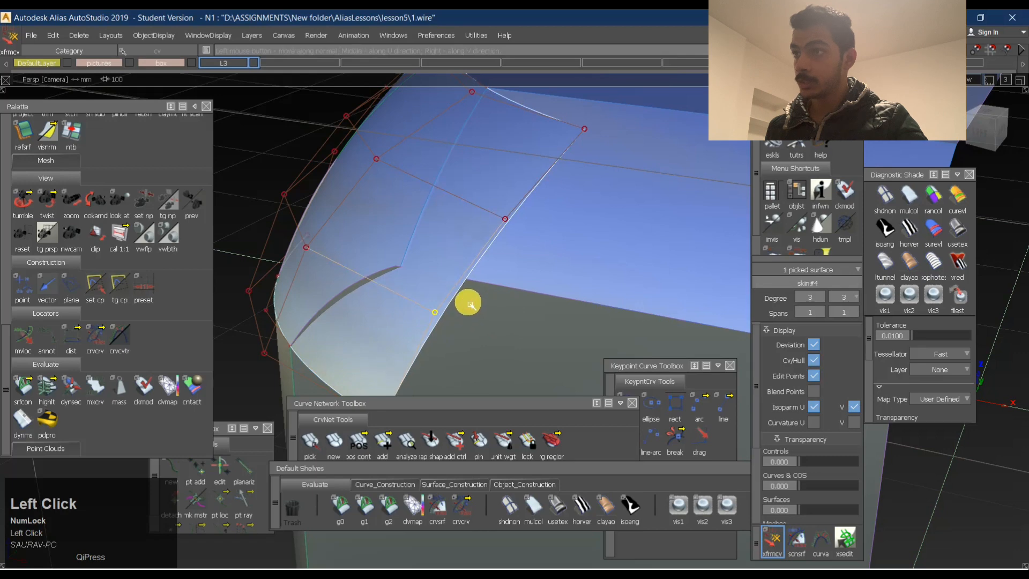
pyautogui.keyDown('alt'); pyautogui.keyDown('shift'); pyautogui.moveTo(434, 240); pyautogui.dragTo(510, 287); pyautogui.keyUp('shift'); pyautogui.keyUp('alt')
pyautogui.keyDown('alt'); pyautogui.keyDown('shift'); pyautogui.moveTo(509, 287); pyautogui.dragTo(526, 294, button='right'); pyautogui.keyUp('shift'); pyautogui.keyUp('alt')
pyautogui.keyDown('alt'); pyautogui.keyDown('shift'); pyautogui.moveTo(526, 294); pyautogui.dragTo(387, 241); pyautogui.keyUp('shift'); pyautogui.keyUp('alt')
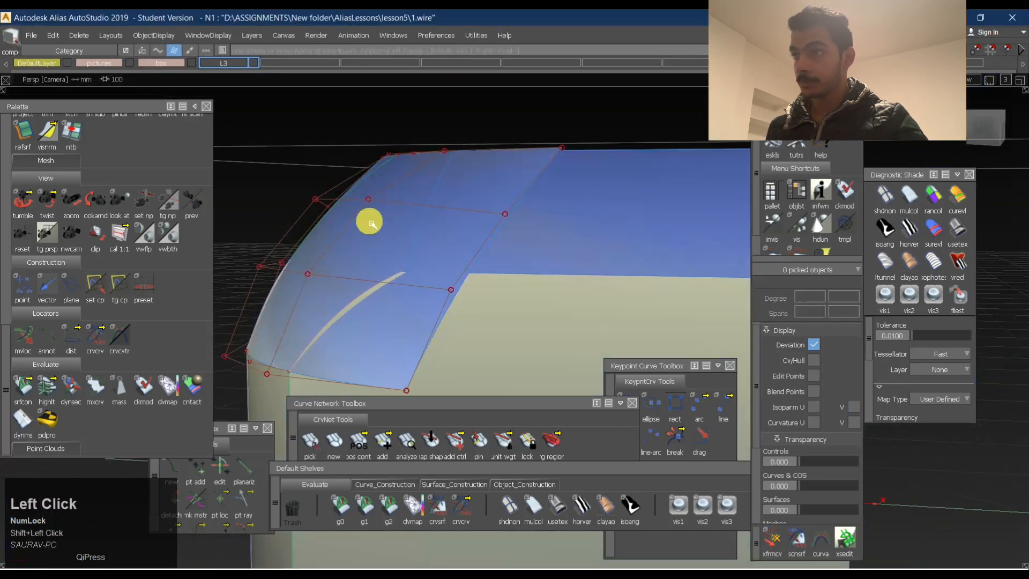
# Hide the control vertices of the corner skin.
pyautogui.click(370, 222)
pyautogui.keyDown('alt'); pyautogui.keyDown('shift'); pyautogui.moveTo(422, 191); pyautogui.dragTo(420, 191, button='right'); pyautogui.keyUp('shift'); pyautogui.keyUp('alt')
pyautogui.keyDown('alt'); pyautogui.keyDown('shift'); pyautogui.moveTo(420, 191); pyautogui.dragTo(476, 324); pyautogui.keyUp('shift'); pyautogui.keyUp('alt')
pyautogui.keyDown('alt'); pyautogui.keyDown('shift'); pyautogui.moveTo(475, 324); pyautogui.dragTo(501, 278, button='right'); pyautogui.keyUp('shift'); pyautogui.keyUp('alt')
pyautogui.keyDown('alt'); pyautogui.keyDown('shift'); pyautogui.moveTo(500, 278); pyautogui.dragTo(486, 168); pyautogui.keyUp('shift'); pyautogui.keyUp('alt')
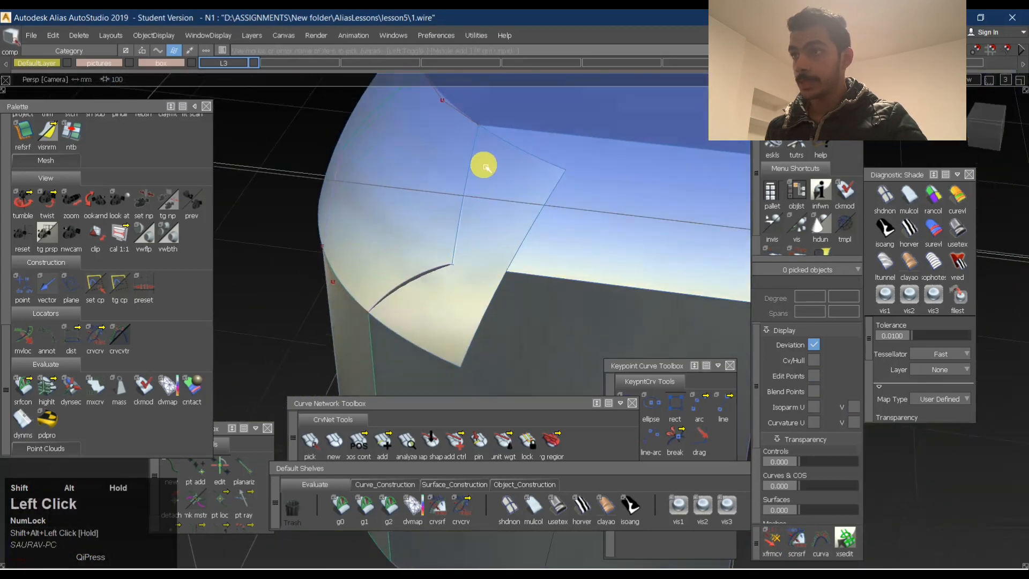
pyautogui.keyDown('alt'); pyautogui.keyDown('shift'); pyautogui.moveTo(479, 251); pyautogui.dragTo(499, 274); pyautogui.keyUp('shift'); pyautogui.keyUp('alt')
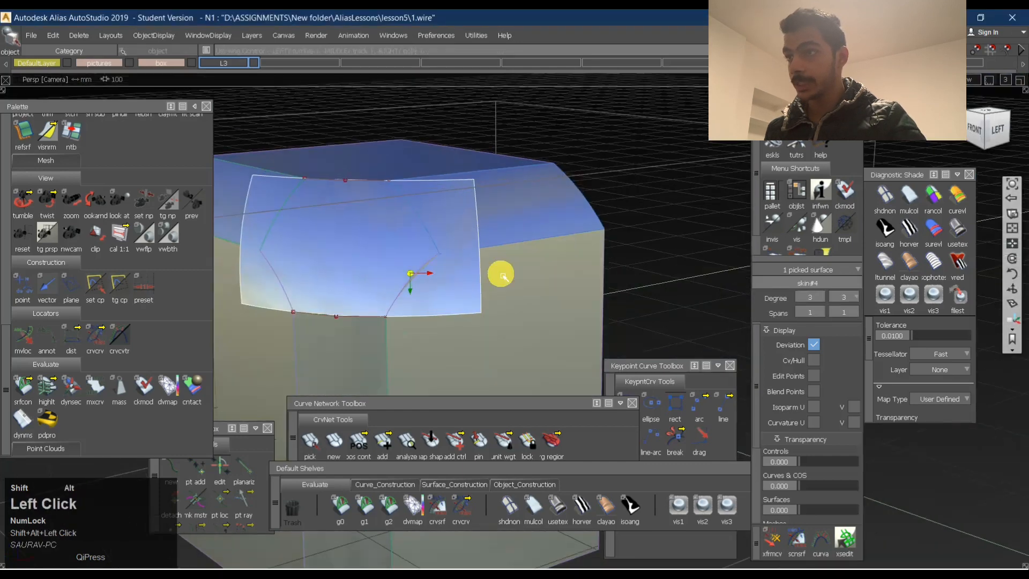
# Project the adjoining blend and side edges onto the corner skin as curves on surface, using the normal direction.
pyautogui.keyDown('ctrl'); pyautogui.keyDown('shift'); pyautogui.moveTo(435, 192); pyautogui.dragTo(432, 248, button='right'); pyautogui.keyUp('shift'); pyautogui.keyUp('ctrl')
pyautogui.press('space')
pyautogui.click(429, 253)
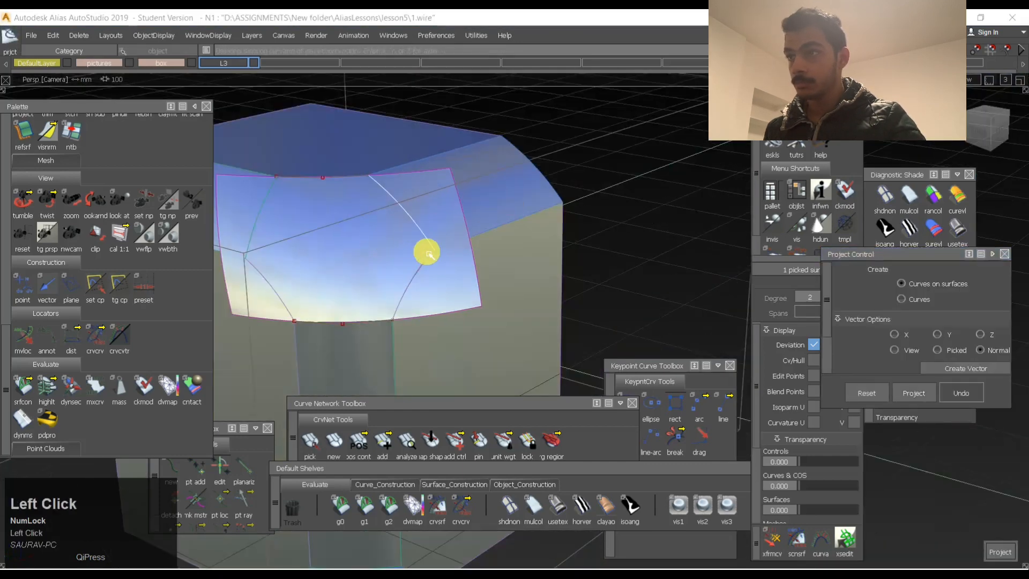
pyautogui.click(278, 292)
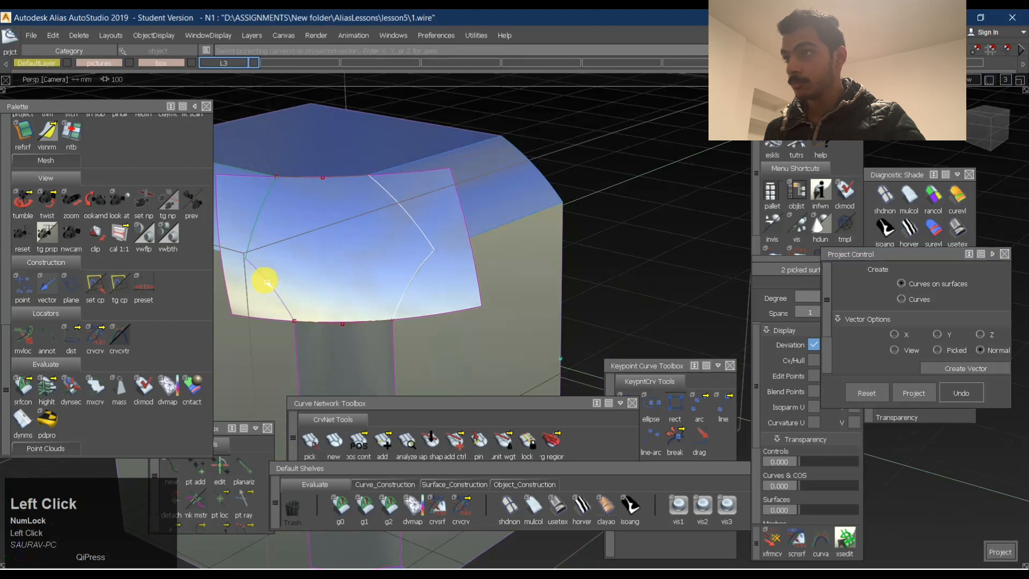
# Try to trim the corner skin along the projected curves, keeping its central region.
pyautogui.keyDown('ctrl'); pyautogui.keyDown('shift'); pyautogui.rightClick(326, 173); pyautogui.keyUp('shift'); pyautogui.keyUp('ctrl')
pyautogui.click(327, 230)
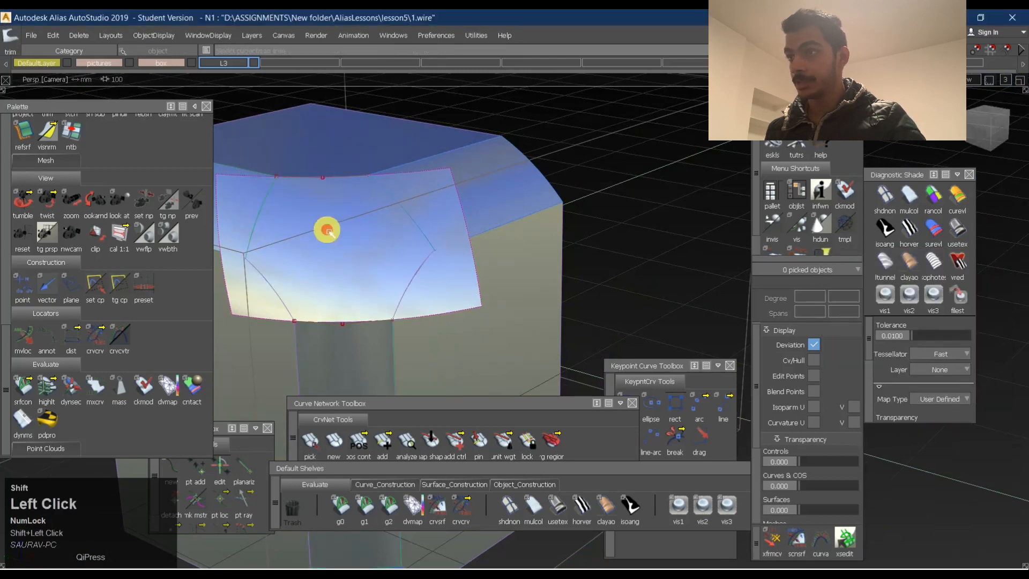
pyautogui.press('space')
pyautogui.keyDown('alt'); pyautogui.keyDown('shift'); pyautogui.moveTo(368, 279); pyautogui.dragTo(410, 273); pyautogui.keyUp('shift'); pyautogui.keyUp('alt')
pyautogui.keyDown('alt'); pyautogui.keyDown('shift'); pyautogui.moveTo(409, 272); pyautogui.dragTo(453, 260, button='right'); pyautogui.keyUp('shift'); pyautogui.keyUp('alt')
pyautogui.keyDown('alt'); pyautogui.keyDown('shift'); pyautogui.moveTo(453, 259); pyautogui.dragTo(361, 223); pyautogui.keyUp('shift'); pyautogui.keyUp('alt')
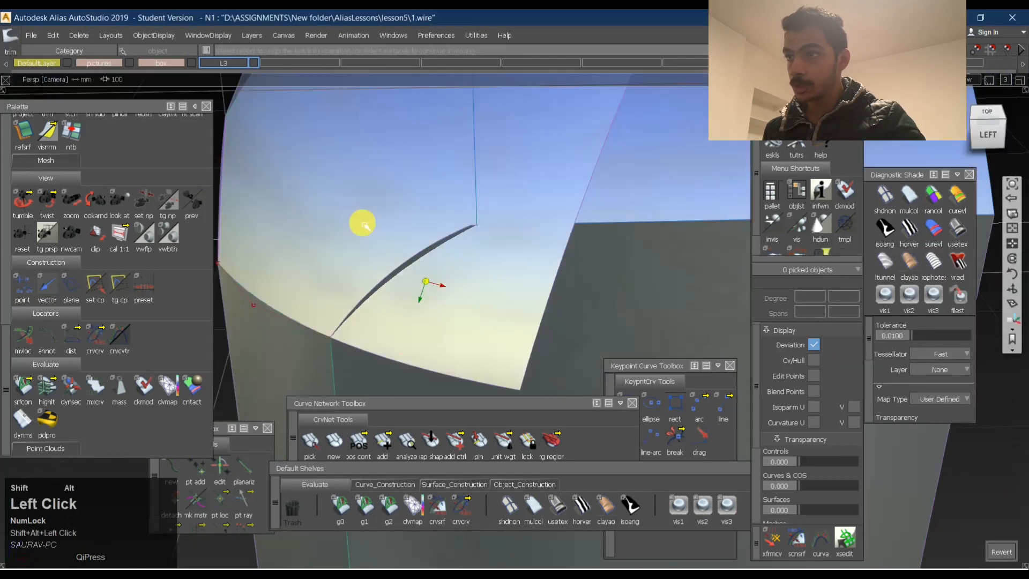
# Isolate the corner skin by hiding all other geometry.
pyautogui.keyDown('alt'); pyautogui.keyDown('shift'); pyautogui.moveTo(469, 204); pyautogui.dragTo(402, 225); pyautogui.keyUp('shift'); pyautogui.keyUp('alt')
pyautogui.keyDown('ctrl'); pyautogui.keyDown('shift'); pyautogui.moveTo(631, 231); pyautogui.dragTo(633, 156); pyautogui.keyUp('shift'); pyautogui.keyUp('ctrl')
pyautogui.click(414, 207)
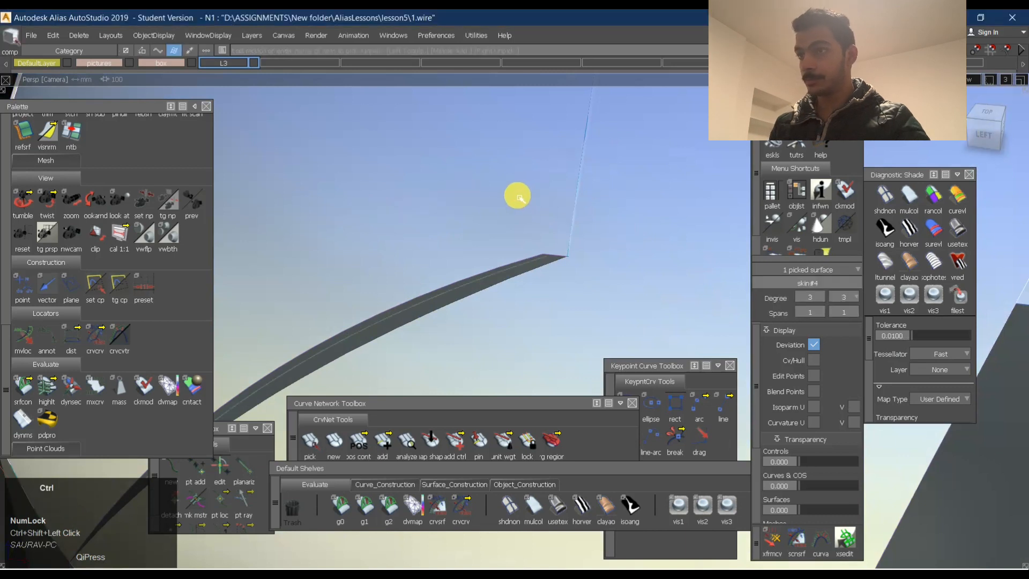
pyautogui.hotkey('ctrl', 'h')
# Extend the lower projected curve on the skin past the upper one so that the two cross.
pyautogui.keyDown('ctrl'); pyautogui.keyDown('shift'); pyautogui.moveTo(516, 302); pyautogui.dragTo(540, 217); pyautogui.keyUp('shift'); pyautogui.keyUp('ctrl')
pyautogui.keyDown('ctrl'); pyautogui.keyDown('shift'); pyautogui.moveTo(525, 268); pyautogui.dragTo(543, 257, button='right'); pyautogui.keyUp('shift'); pyautogui.keyUp('ctrl')
pyautogui.click(543, 258)
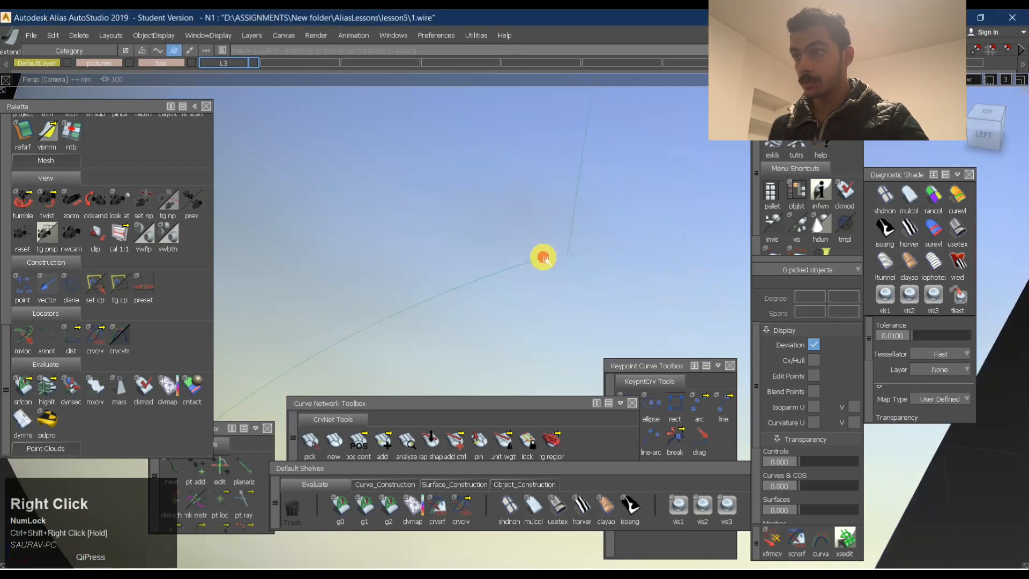
pyautogui.click(466, 342)
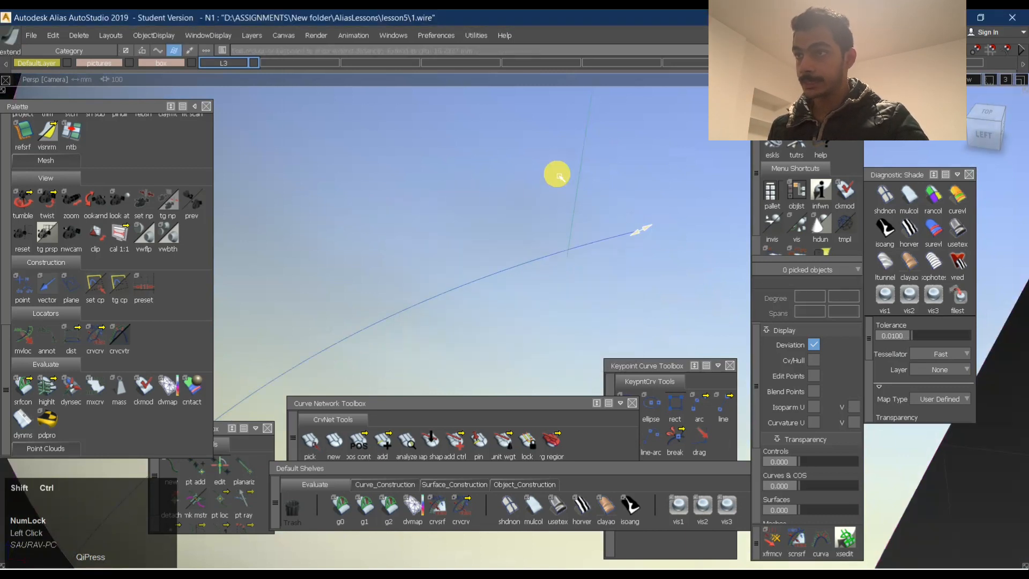
# Trim the corner skin along its curves on surface, keeping the central region.
pyautogui.keyDown('ctrl'); pyautogui.keyDown('shift'); pyautogui.moveTo(566, 181); pyautogui.dragTo(567, 212, button='right'); pyautogui.keyUp('shift'); pyautogui.keyUp('ctrl')
pyautogui.keyDown('ctrl'); pyautogui.keyDown('shift'); pyautogui.moveTo(549, 269); pyautogui.dragTo(548, 268, button='right'); pyautogui.keyUp('shift'); pyautogui.keyUp('ctrl')
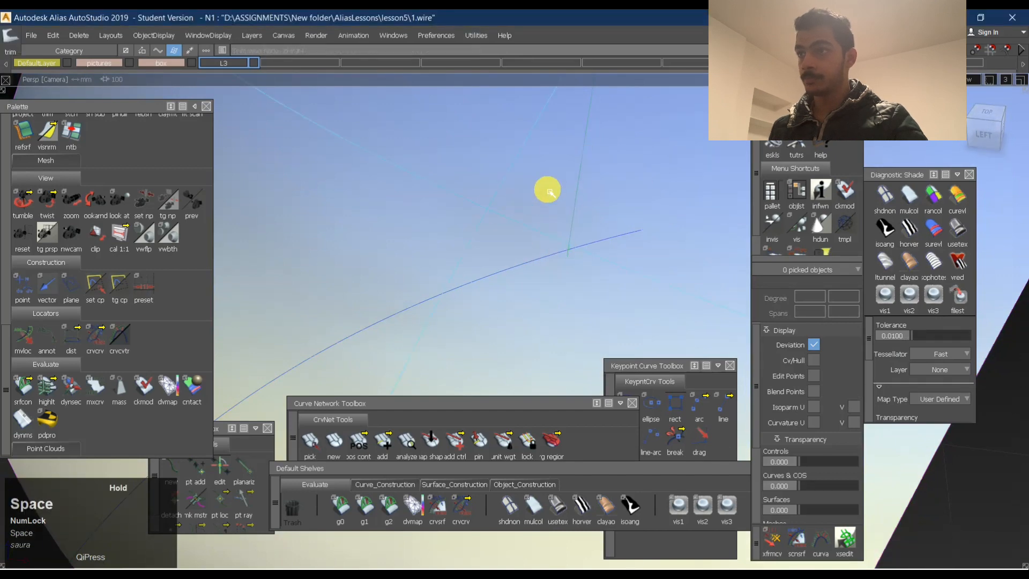
pyautogui.keyDown('alt'); pyautogui.keyDown('shift'); pyautogui.moveTo(547, 188); pyautogui.dragTo(452, 260); pyautogui.keyUp('shift'); pyautogui.keyUp('alt')
pyautogui.keyDown('alt'); pyautogui.keyDown('shift'); pyautogui.moveTo(453, 260); pyautogui.dragTo(544, 268, button='middle'); pyautogui.keyUp('shift'); pyautogui.keyUp('alt')
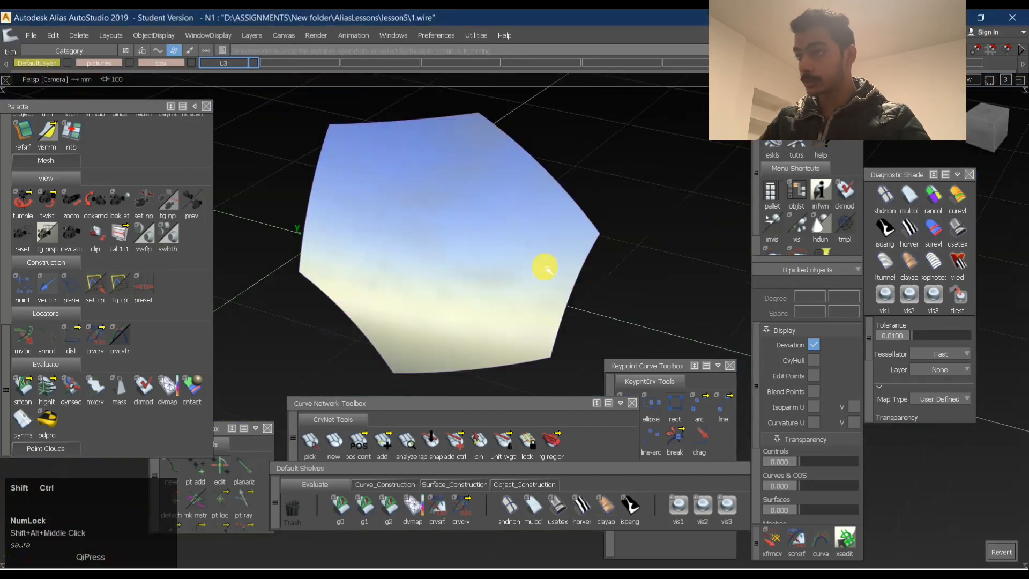
# Redisplay the geometry surrounding the trimmed corner skin.
pyautogui.hotkey('ctrl', 'z')
pyautogui.keyDown('alt'); pyautogui.keyDown('shift'); pyautogui.moveTo(486, 236); pyautogui.dragTo(552, 241, button='right'); pyautogui.keyUp('shift'); pyautogui.keyUp('alt')
pyautogui.keyDown('alt'); pyautogui.keyDown('shift'); pyautogui.moveTo(552, 242); pyautogui.dragTo(436, 218); pyautogui.keyUp('shift'); pyautogui.keyUp('alt')
pyautogui.keyDown('alt'); pyautogui.keyDown('shift'); pyautogui.moveTo(437, 218); pyautogui.dragTo(622, 234, button='right'); pyautogui.keyUp('shift'); pyautogui.keyUp('alt')
pyautogui.keyDown('alt'); pyautogui.keyDown('shift'); pyautogui.moveTo(622, 234); pyautogui.dragTo(490, 230); pyautogui.keyUp('shift'); pyautogui.keyUp('alt')
pyautogui.keyDown('alt'); pyautogui.keyDown('shift'); pyautogui.moveTo(489, 230); pyautogui.dragTo(595, 216, button='right'); pyautogui.keyUp('shift'); pyautogui.keyUp('alt')
pyautogui.moveTo(595, 216)
pyautogui.keyDown('alt'); pyautogui.keyDown('shift'); pyautogui.mouseDown()
pyautogui.moveTo(602, 248)
pyautogui.moveTo(364, 161)
pyautogui.mouseUp(); pyautogui.keyUp('shift'); pyautogui.keyUp('alt')
# In the left view, draw an edit-point curve between the end corners of the skin's lower side edge and set its degree to 2.
pyautogui.click(985, 140)
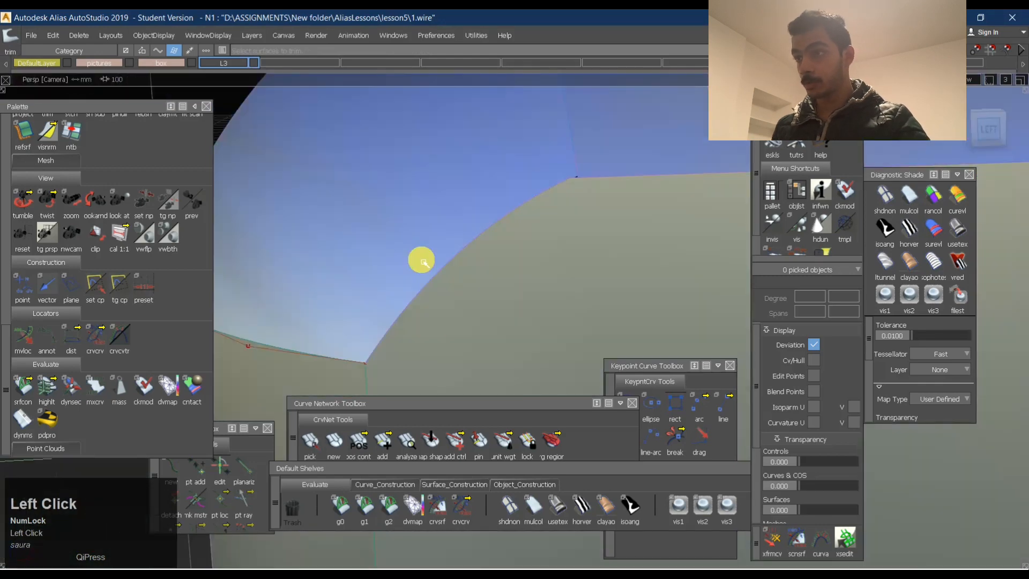
pyautogui.keyDown('shift'); pyautogui.moveTo(430, 236); pyautogui.dragTo(434, 292); pyautogui.keyUp('shift')
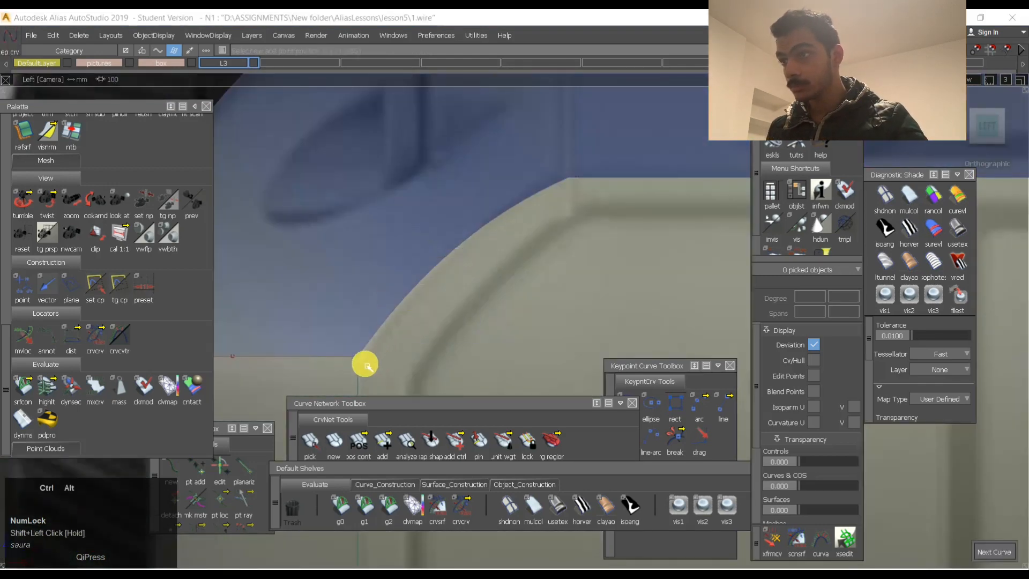
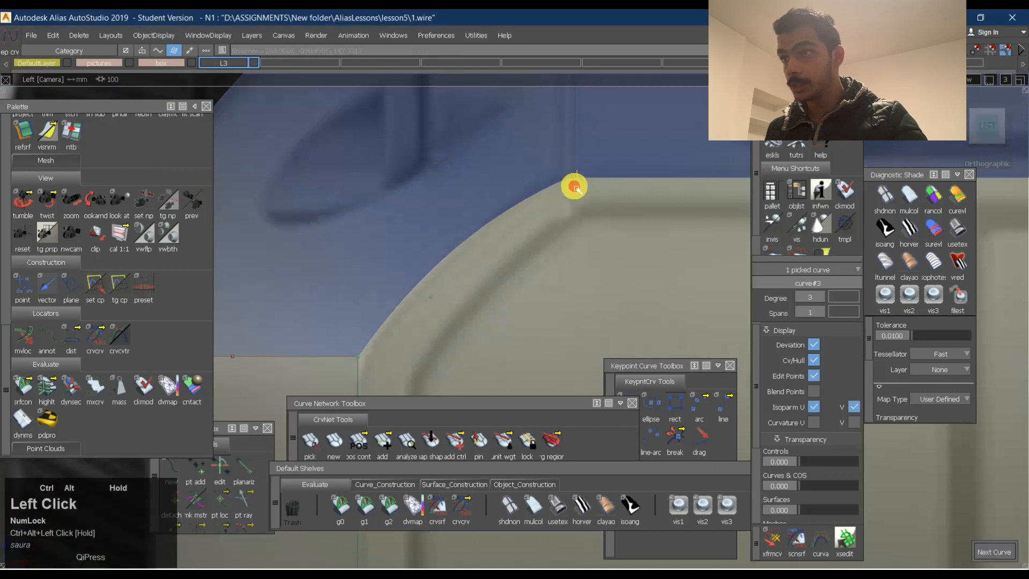
pyautogui.keyDown('ctrl'); pyautogui.keyDown('shift'); pyautogui.moveTo(521, 287); pyautogui.dragTo(519, 200); pyautogui.keyUp('shift'); pyautogui.keyUp('ctrl')
pyautogui.moveTo(429, 331)
pyautogui.keyDown('ctrl'); pyautogui.keyDown('shift'); pyautogui.mouseDown()
pyautogui.moveTo(449, 306)
pyautogui.moveTo(433, 303)
pyautogui.moveTo(472, 310)
pyautogui.moveTo(460, 278)
pyautogui.moveTo(470, 284)
pyautogui.mouseUp(); pyautogui.keyUp('shift'); pyautogui.keyUp('ctrl')
pyautogui.keyDown('shift'); pyautogui.click(467, 273); pyautogui.keyUp('shift')
pyautogui.click(815, 345)
pyautogui.press('space')
# Move the new curve's middle control vertex upward to bow the curve along the skin's trimmed edge.
pyautogui.keyDown('shift'); pyautogui.moveTo(451, 250); pyautogui.dragTo(492, 317); pyautogui.keyUp('shift')
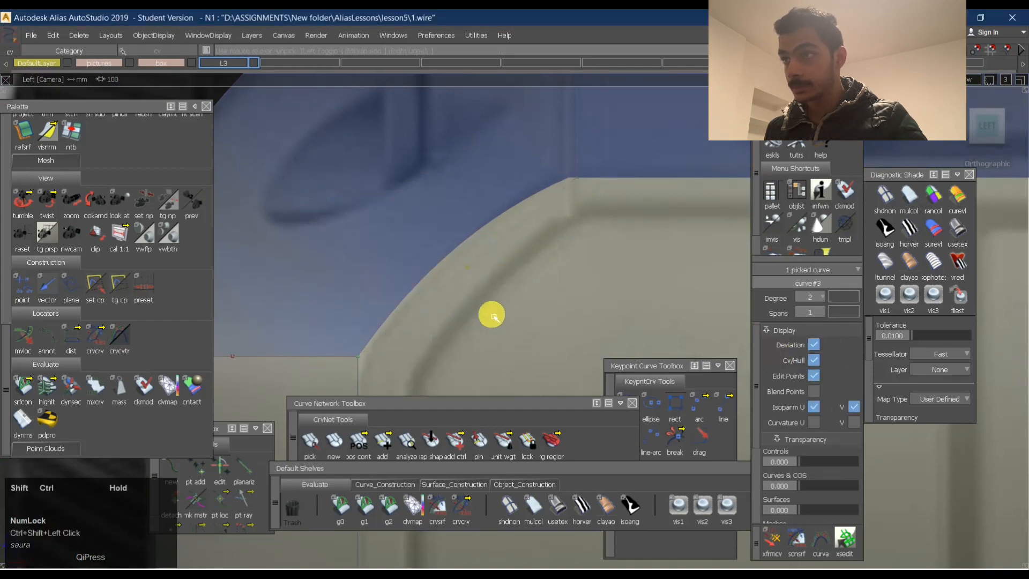
pyautogui.keyDown('ctrl'); pyautogui.keyDown('shift'); pyautogui.moveTo(492, 317); pyautogui.dragTo(493, 295, button='middle'); pyautogui.keyUp('shift'); pyautogui.keyUp('ctrl')
pyautogui.moveTo(492, 295); pyautogui.dragTo(485, 191)
pyautogui.keyDown('ctrl'); pyautogui.keyDown('shift'); pyautogui.moveTo(453, 266); pyautogui.dragTo(443, 234); pyautogui.keyUp('shift'); pyautogui.keyUp('ctrl')
pyautogui.keyDown('ctrl'); pyautogui.click(479, 315); pyautogui.keyUp('ctrl')
pyautogui.keyDown('ctrl'); pyautogui.keyDown('shift'); pyautogui.moveTo(471, 272); pyautogui.dragTo(487, 257); pyautogui.keyUp('shift'); pyautogui.keyUp('ctrl')
pyautogui.moveTo(451, 234); pyautogui.dragTo(484, 281)
pyautogui.keyDown('ctrl'); pyautogui.keyDown('shift'); pyautogui.moveTo(485, 281); pyautogui.dragTo(485, 255, button='middle'); pyautogui.keyUp('shift'); pyautogui.keyUp('ctrl')
pyautogui.keyDown('ctrl'); pyautogui.keyDown('shift'); pyautogui.moveTo(482, 254); pyautogui.dragTo(477, 239); pyautogui.keyUp('shift'); pyautogui.keyUp('ctrl')
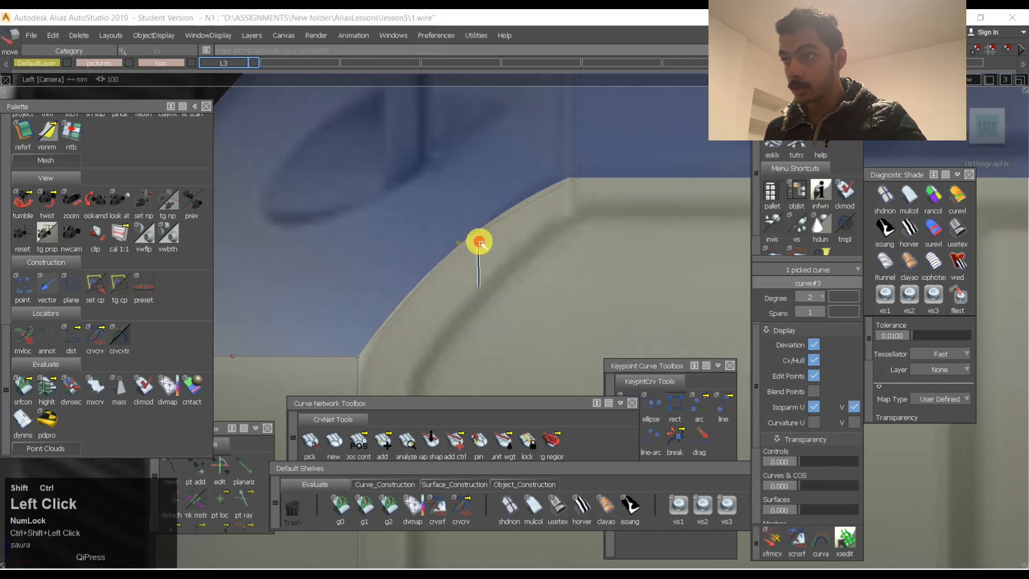
# Try to project the bowed curve onto the already trimmed skin and trim the skin with it.
pyautogui.keyDown('ctrl'); pyautogui.keyDown('shift'); pyautogui.moveTo(487, 225); pyautogui.dragTo(490, 255, button='right'); pyautogui.keyUp('shift'); pyautogui.keyUp('ctrl')
pyautogui.press('space')
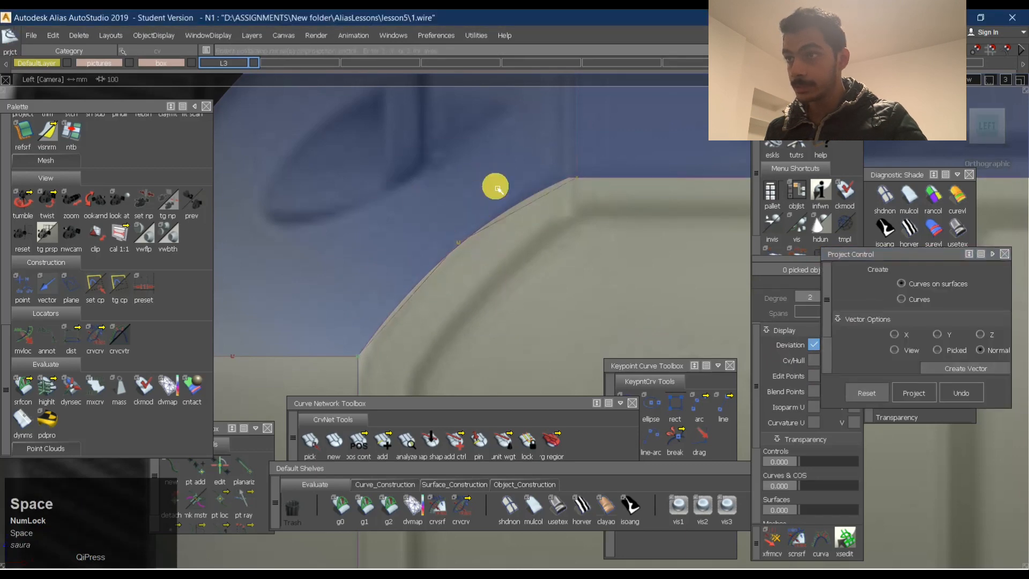
pyautogui.keyDown('ctrl'); pyautogui.keyDown('shift'); pyautogui.moveTo(494, 183); pyautogui.dragTo(490, 250, button='right'); pyautogui.keyUp('shift'); pyautogui.keyUp('ctrl')
pyautogui.keyDown('ctrl'); pyautogui.keyDown('shift'); pyautogui.moveTo(483, 309); pyautogui.dragTo(505, 158); pyautogui.keyUp('shift'); pyautogui.keyUp('ctrl')
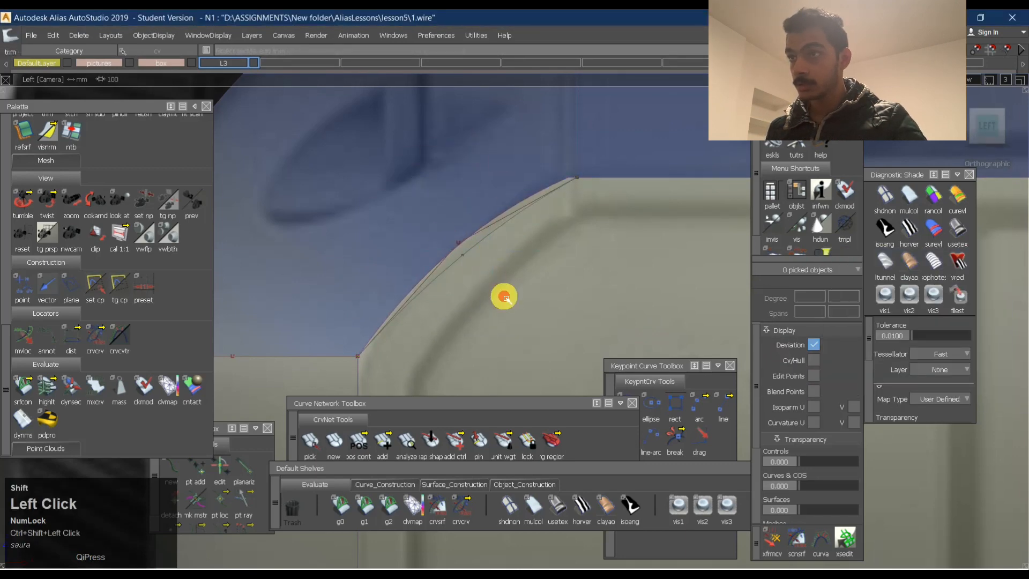
pyautogui.press('space')
pyautogui.keyDown('alt'); pyautogui.keyDown('shift'); pyautogui.moveTo(466, 295); pyautogui.dragTo(512, 330); pyautogui.keyUp('shift'); pyautogui.keyUp('alt')
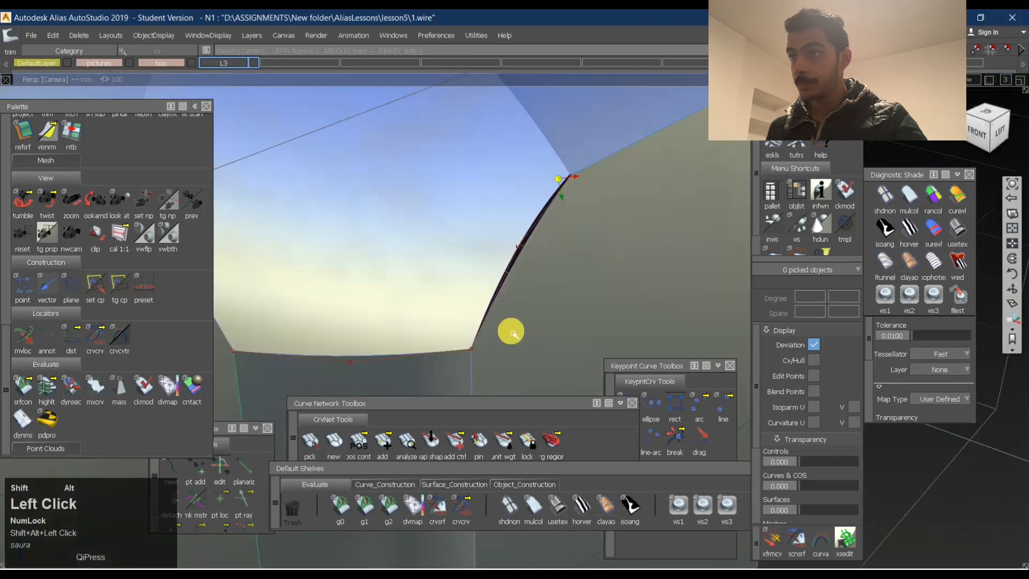
# Untrim the corner skin and delete the old lower curve on surface from it.
pyautogui.keyDown('ctrl'); pyautogui.keyDown('shift'); pyautogui.moveTo(503, 158); pyautogui.dragTo(496, 255, button='right'); pyautogui.keyUp('shift'); pyautogui.keyUp('ctrl')
pyautogui.keyDown('shift'); pyautogui.click(496, 255); pyautogui.keyUp('shift')
pyautogui.keyDown('ctrl'); pyautogui.keyDown('shift'); pyautogui.moveTo(585, 247); pyautogui.dragTo(611, 238); pyautogui.keyUp('shift'); pyautogui.keyUp('ctrl')
pyautogui.press('Delete')
pyautogui.press('Return')
# Project the bowed side curve onto the untrimmed corner skin along the surface normal.
pyautogui.keyDown('ctrl'); pyautogui.keyDown('shift'); pyautogui.moveTo(407, 177); pyautogui.dragTo(407, 176, button='right'); pyautogui.keyUp('shift'); pyautogui.keyUp('ctrl')
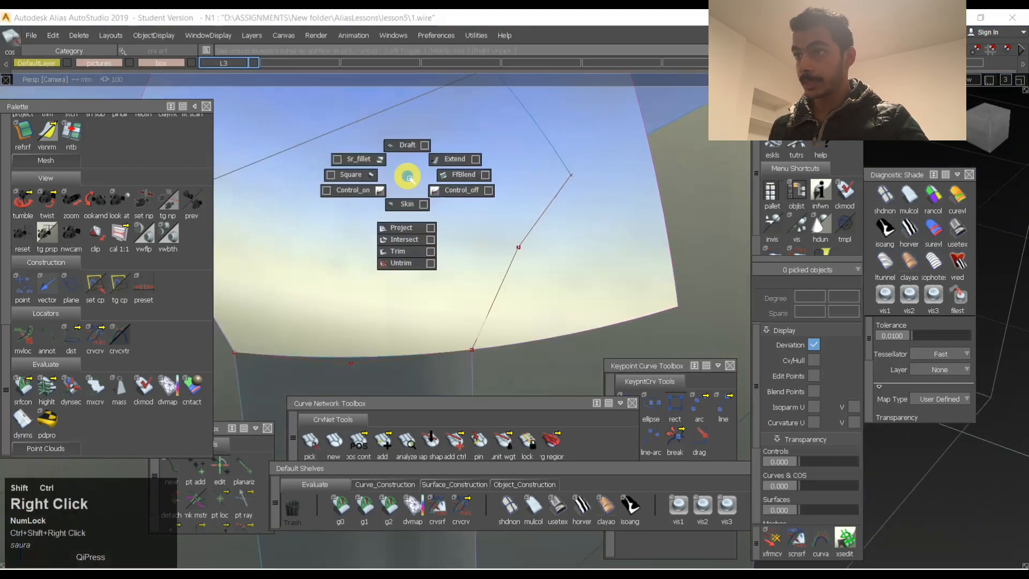
pyautogui.keyDown('ctrl'); pyautogui.keyDown('shift'); pyautogui.moveTo(412, 225); pyautogui.dragTo(412, 226, button='right'); pyautogui.keyUp('shift'); pyautogui.keyUp('ctrl')
pyautogui.keyDown('alt'); pyautogui.keyDown('shift'); pyautogui.moveTo(487, 220); pyautogui.dragTo(526, 230); pyautogui.keyUp('shift'); pyautogui.keyUp('alt')
pyautogui.click(562, 193)
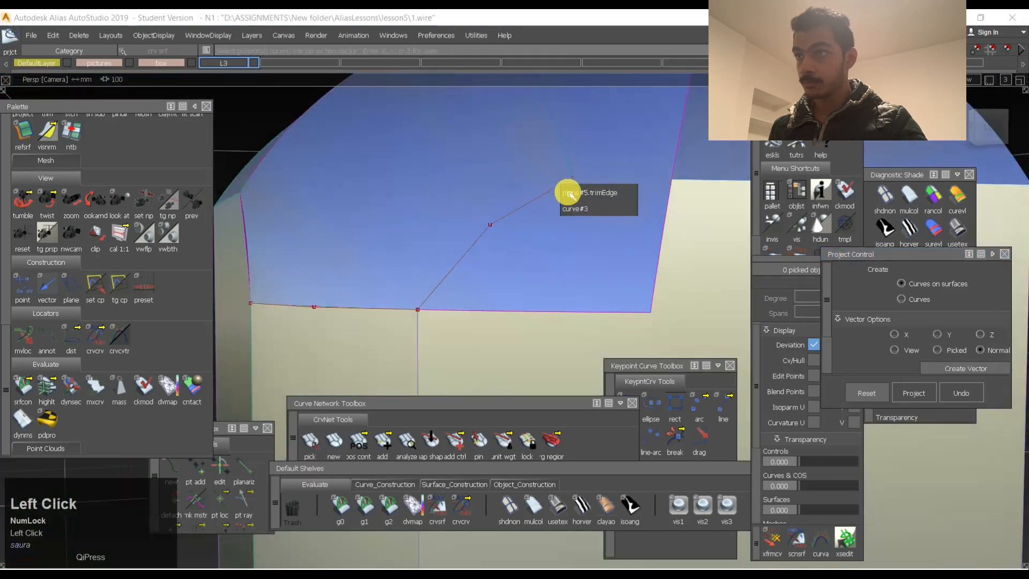
pyautogui.click(575, 195)
pyautogui.press('space')
# Trim the corner skin to the updated curves on surface, keeping the central corner region.
pyautogui.keyDown('alt'); pyautogui.keyDown('shift'); pyautogui.moveTo(538, 182); pyautogui.dragTo(521, 316); pyautogui.keyUp('shift'); pyautogui.keyUp('alt')
pyautogui.keyDown('ctrl'); pyautogui.keyDown('shift'); pyautogui.rightClick(521, 253); pyautogui.keyUp('shift'); pyautogui.keyUp('ctrl')
pyautogui.keyDown('alt'); pyautogui.keyDown('shift'); pyautogui.moveTo(407, 177); pyautogui.dragTo(562, 233); pyautogui.keyUp('shift'); pyautogui.keyUp('alt')
pyautogui.keyDown('alt'); pyautogui.keyDown('shift'); pyautogui.moveTo(676, 192); pyautogui.dragTo(583, 220, button='right'); pyautogui.keyUp('shift'); pyautogui.keyUp('alt')
pyautogui.keyDown('alt'); pyautogui.keyDown('shift'); pyautogui.moveTo(586, 223); pyautogui.dragTo(650, 202); pyautogui.keyUp('shift'); pyautogui.keyUp('alt')
pyautogui.keyDown('alt'); pyautogui.keyDown('shift'); pyautogui.moveTo(650, 202); pyautogui.dragTo(560, 234, button='middle'); pyautogui.keyUp('shift'); pyautogui.keyUp('alt')
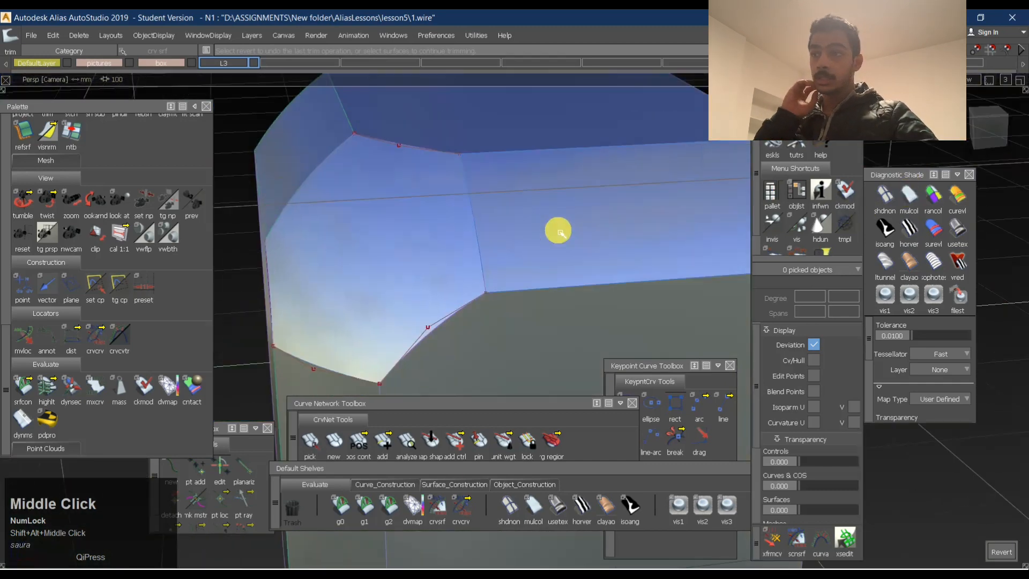
# Create a G2 surface fillet with a 16 mm chordal length between the corner skin and the blend along the left face's upper edge.
pyautogui.click(995, 129)
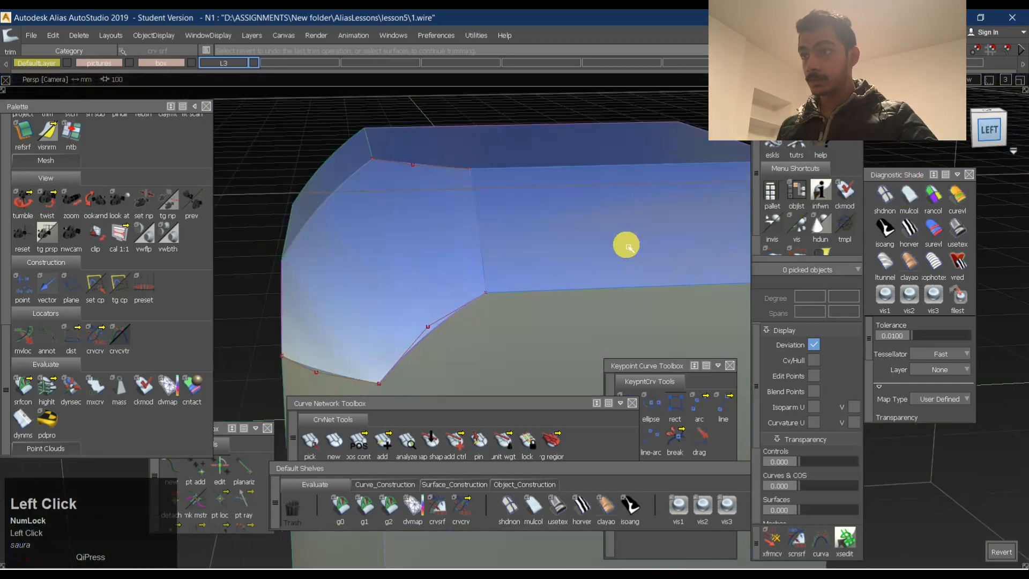
pyautogui.keyDown('alt'); pyautogui.keyDown('shift'); pyautogui.moveTo(484, 267); pyautogui.dragTo(533, 227, button='right'); pyautogui.keyUp('shift'); pyautogui.keyUp('alt')
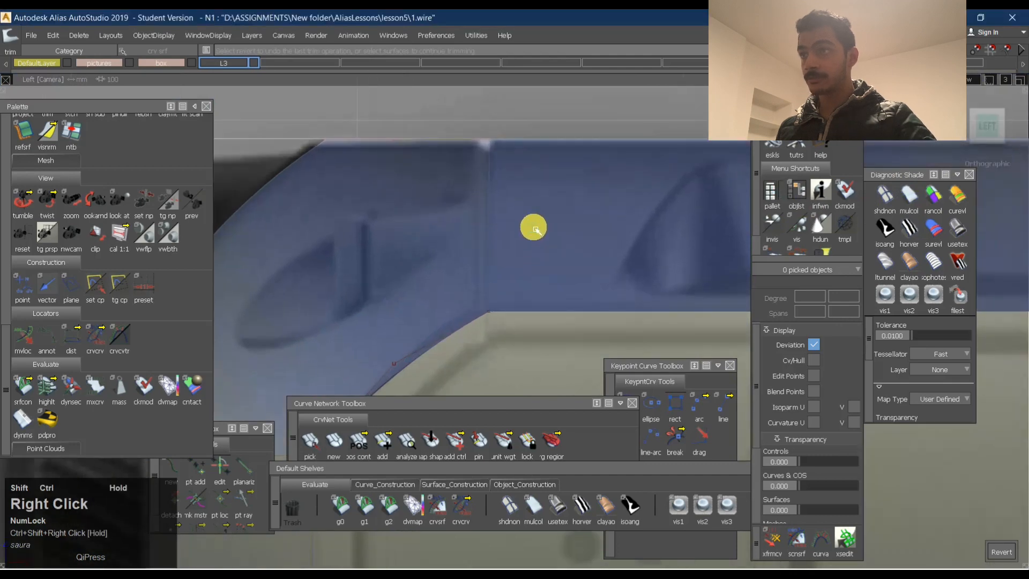
pyautogui.keyDown('alt'); pyautogui.keyDown('shift'); pyautogui.moveTo(533, 228); pyautogui.dragTo(445, 197); pyautogui.keyUp('shift'); pyautogui.keyUp('alt')
pyautogui.click(445, 196)
pyautogui.click(533, 164)
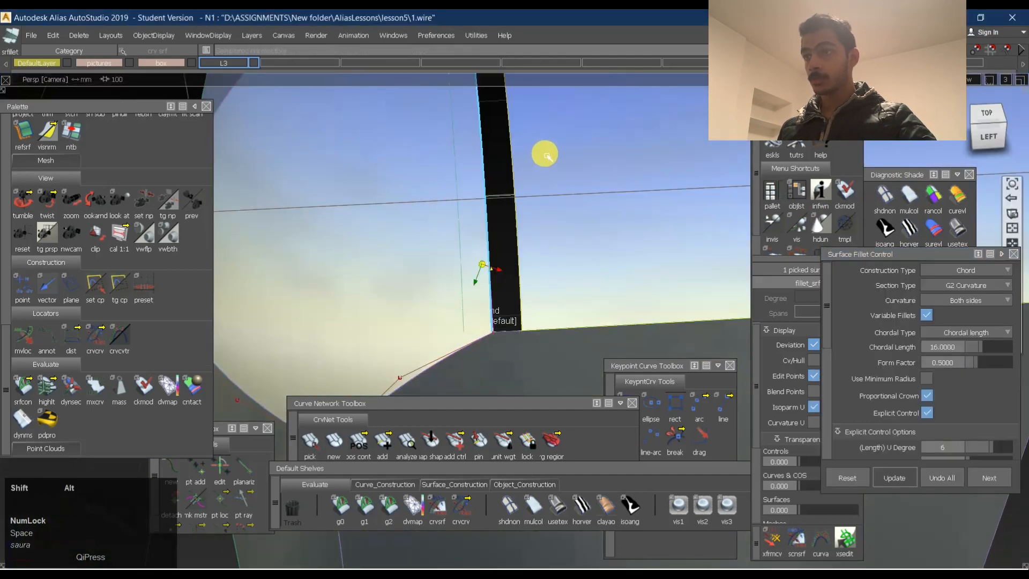
pyautogui.keyDown('alt'); pyautogui.keyDown('shift'); pyautogui.moveTo(545, 151); pyautogui.dragTo(540, 184, button='right'); pyautogui.keyUp('shift'); pyautogui.keyUp('alt')
pyautogui.keyDown('alt'); pyautogui.keyDown('shift'); pyautogui.moveTo(540, 184); pyautogui.dragTo(514, 273); pyautogui.keyUp('shift'); pyautogui.keyUp('alt')
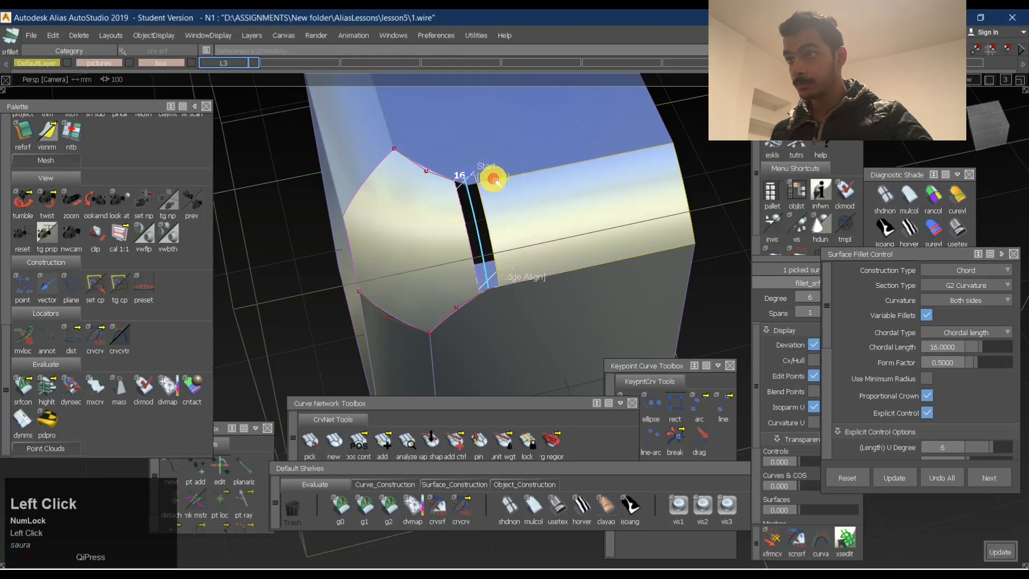
pyautogui.press('space')
pyautogui.keyDown('alt'); pyautogui.keyDown('shift'); pyautogui.moveTo(487, 209); pyautogui.dragTo(513, 200, button='right'); pyautogui.keyUp('shift'); pyautogui.keyUp('alt')
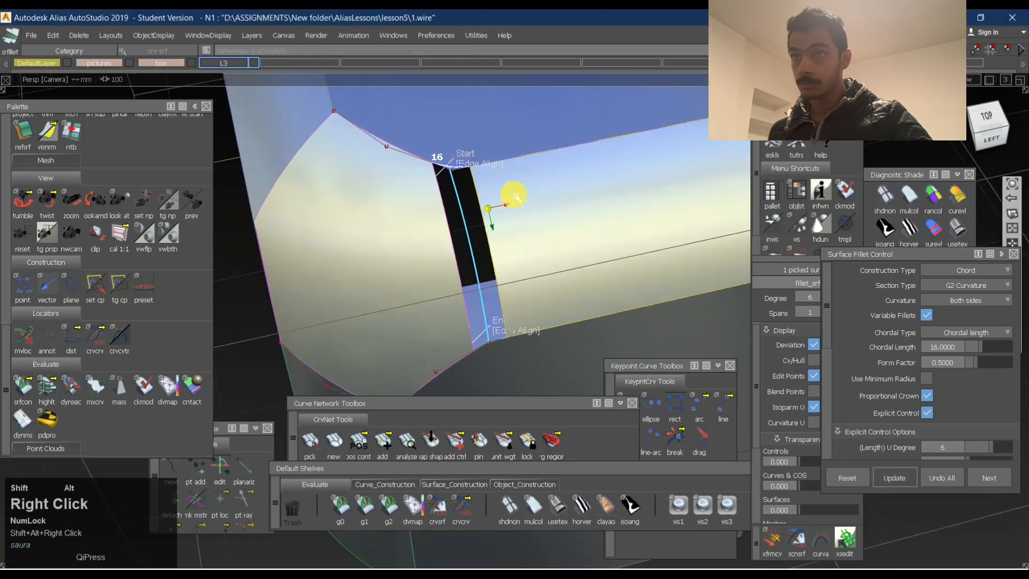
pyautogui.keyDown('ctrl'); pyautogui.keyDown('alt'); pyautogui.keyDown('shift'); pyautogui.moveTo(512, 200); pyautogui.dragTo(955, 276); pyautogui.keyUp('shift'); pyautogui.keyUp('alt'); pyautogui.keyUp('ctrl')
# Examine the new fillet's highlight flow with black-and-white stripe shading, and restore the user-defined texture shading.
pyautogui.click(953, 227)
pyautogui.keyDown('alt'); pyautogui.keyDown('shift'); pyautogui.moveTo(501, 253); pyautogui.dragTo(558, 230, button='right'); pyautogui.keyUp('shift'); pyautogui.keyUp('alt')
pyautogui.moveTo(496, 268)
pyautogui.keyDown('alt'); pyautogui.keyDown('shift'); pyautogui.mouseDown()
pyautogui.moveTo(412, 273)
pyautogui.moveTo(415, 300)
pyautogui.mouseUp(); pyautogui.keyUp('shift'); pyautogui.keyUp('alt')
pyautogui.click(941, 262)
pyautogui.click(922, 231)
pyautogui.keyDown('alt'); pyautogui.keyDown('shift'); pyautogui.moveTo(474, 254); pyautogui.dragTo(381, 284); pyautogui.keyUp('shift'); pyautogui.keyUp('alt')
pyautogui.click(1002, 127)
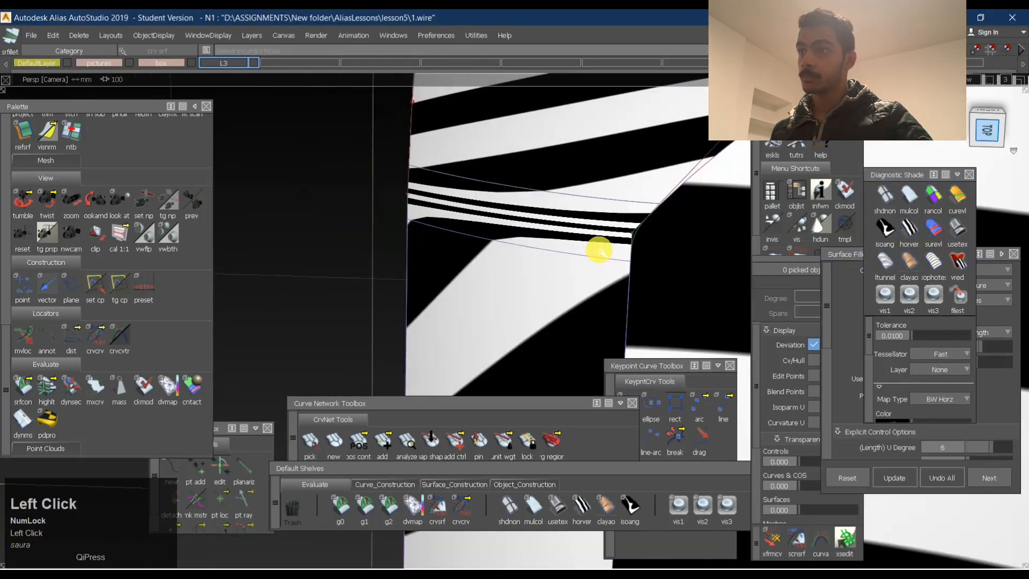
pyautogui.keyDown('alt'); pyautogui.keyDown('shift'); pyautogui.moveTo(643, 209); pyautogui.dragTo(740, 214); pyautogui.keyUp('shift'); pyautogui.keyUp('alt')
pyautogui.click(970, 233)
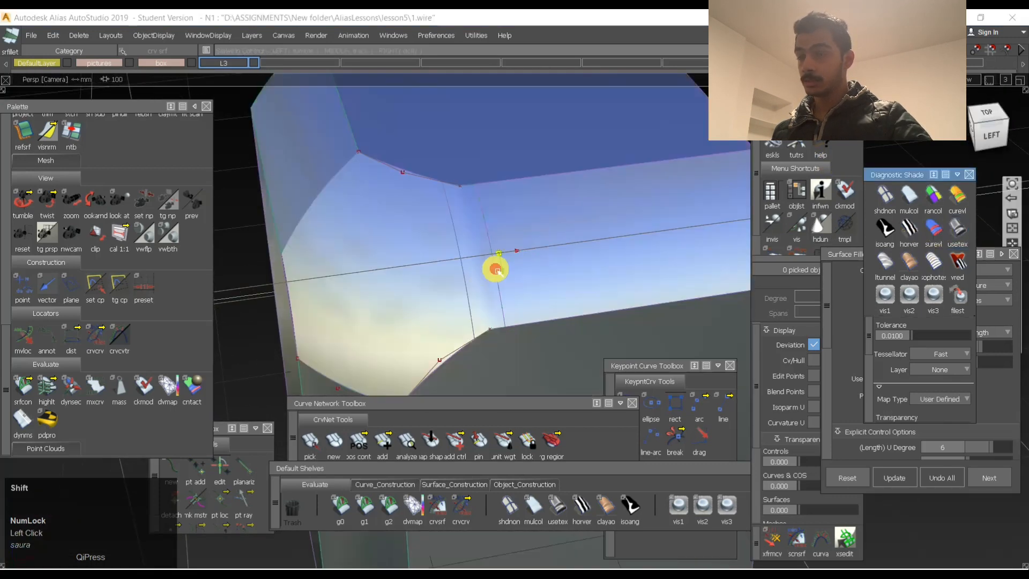
# Reopen the fillet on the left face's upper-edge blend for editing and change its chordal length.
pyautogui.keyDown('alt'); pyautogui.keyDown('shift'); pyautogui.moveTo(494, 269); pyautogui.dragTo(652, 268, button='right'); pyautogui.keyUp('shift'); pyautogui.keyUp('alt')
pyautogui.keyDown('alt'); pyautogui.keyDown('shift'); pyautogui.moveTo(652, 269); pyautogui.dragTo(482, 273); pyautogui.keyUp('shift'); pyautogui.keyUp('alt')
pyautogui.keyDown('alt'); pyautogui.keyDown('shift'); pyautogui.moveTo(482, 274); pyautogui.dragTo(472, 268, button='right'); pyautogui.keyUp('shift'); pyautogui.keyUp('alt')
pyautogui.keyDown('alt'); pyautogui.keyDown('shift'); pyautogui.moveTo(473, 268); pyautogui.dragTo(677, 239); pyautogui.keyUp('shift'); pyautogui.keyUp('alt')
pyautogui.click(510, 223)
pyautogui.keyDown('alt'); pyautogui.keyDown('shift'); pyautogui.moveTo(457, 282); pyautogui.dragTo(738, 281); pyautogui.keyUp('shift'); pyautogui.keyUp('alt')
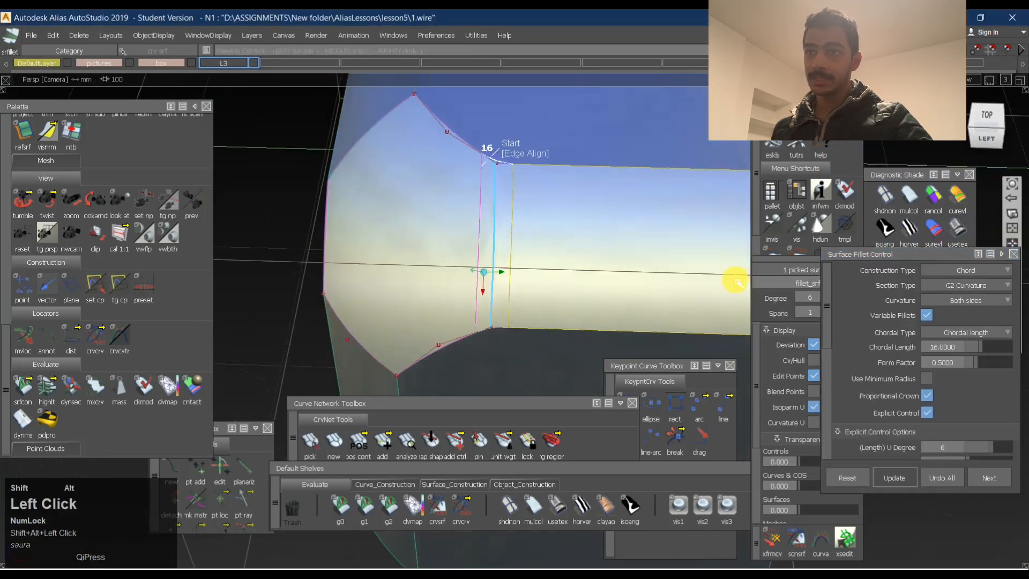
pyautogui.click(964, 346)
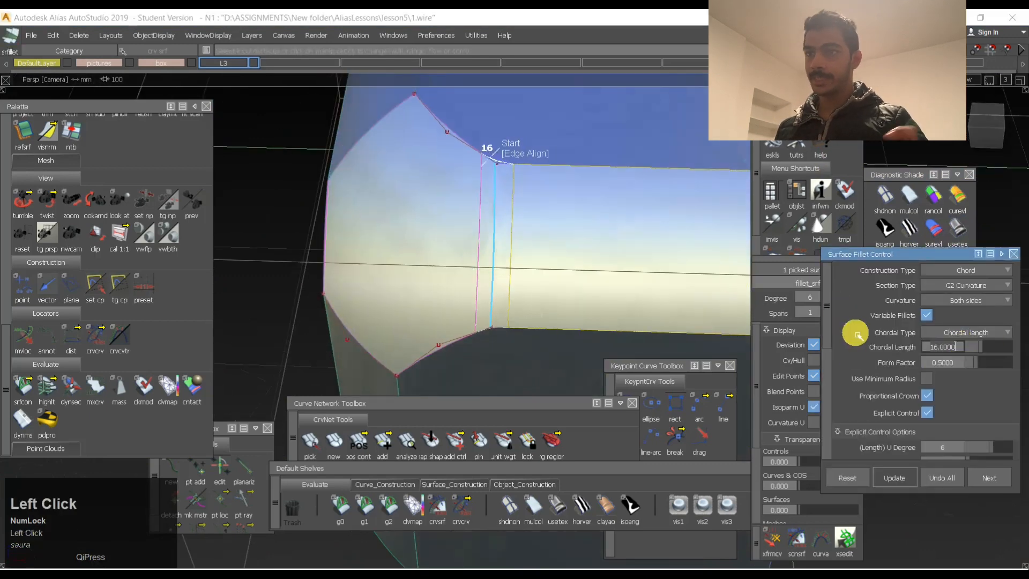
pyautogui.press('space')
# Create a G2 surface fillet with a 16 mm chordal length between the corner skin and the blend along the front face's upper edge.
pyautogui.keyDown('alt'); pyautogui.keyDown('shift'); pyautogui.moveTo(480, 272); pyautogui.dragTo(500, 241); pyautogui.keyUp('shift'); pyautogui.keyUp('alt')
pyautogui.keyDown('alt'); pyautogui.keyDown('shift'); pyautogui.moveTo(501, 241); pyautogui.dragTo(429, 231, button='right'); pyautogui.keyUp('shift'); pyautogui.keyUp('alt')
pyautogui.keyDown('alt'); pyautogui.keyDown('shift'); pyautogui.moveTo(375, 220); pyautogui.dragTo(457, 260); pyautogui.keyUp('shift'); pyautogui.keyUp('alt')
pyautogui.keyDown('ctrl'); pyautogui.keyDown('shift'); pyautogui.moveTo(457, 260); pyautogui.dragTo(448, 244, button='right'); pyautogui.keyUp('shift'); pyautogui.keyUp('ctrl')
pyautogui.press('space')
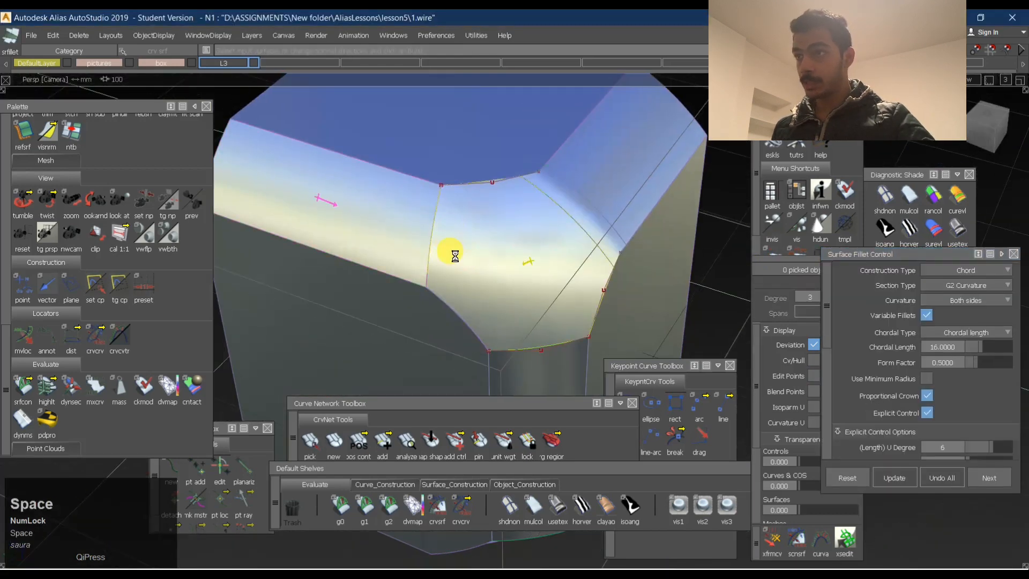
pyautogui.click(469, 172)
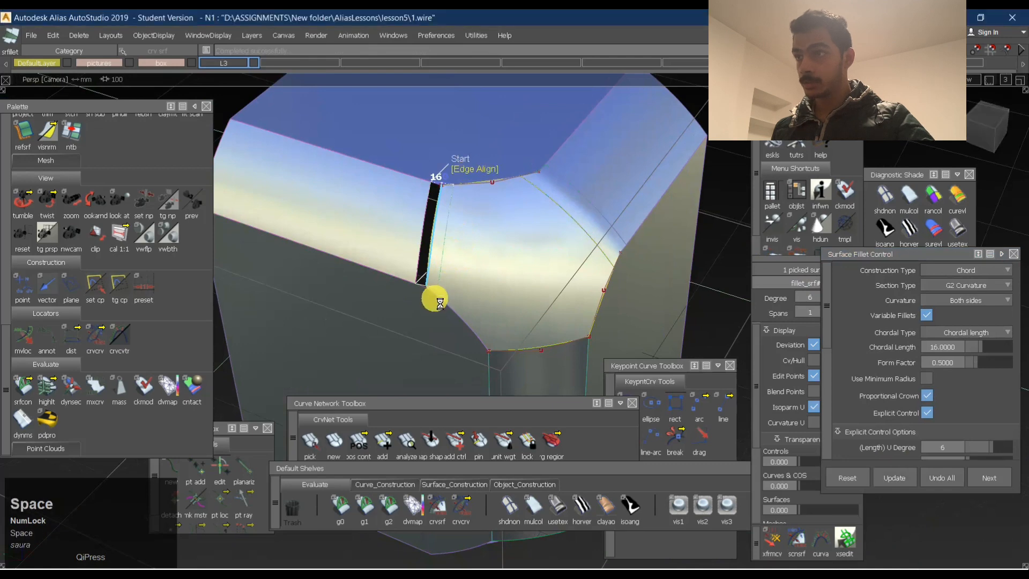
pyautogui.keyDown('alt'); pyautogui.keyDown('shift'); pyautogui.moveTo(438, 294); pyautogui.dragTo(483, 252); pyautogui.keyUp('shift'); pyautogui.keyUp('alt')
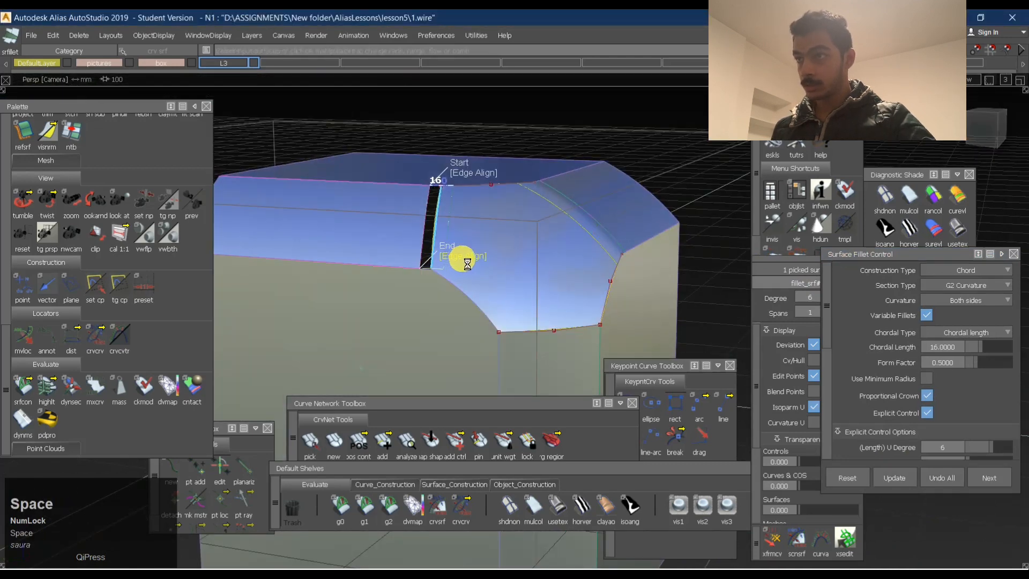
pyautogui.keyDown('alt'); pyautogui.keyDown('shift'); pyautogui.moveTo(448, 314); pyautogui.dragTo(571, 257); pyautogui.keyUp('shift'); pyautogui.keyUp('alt')
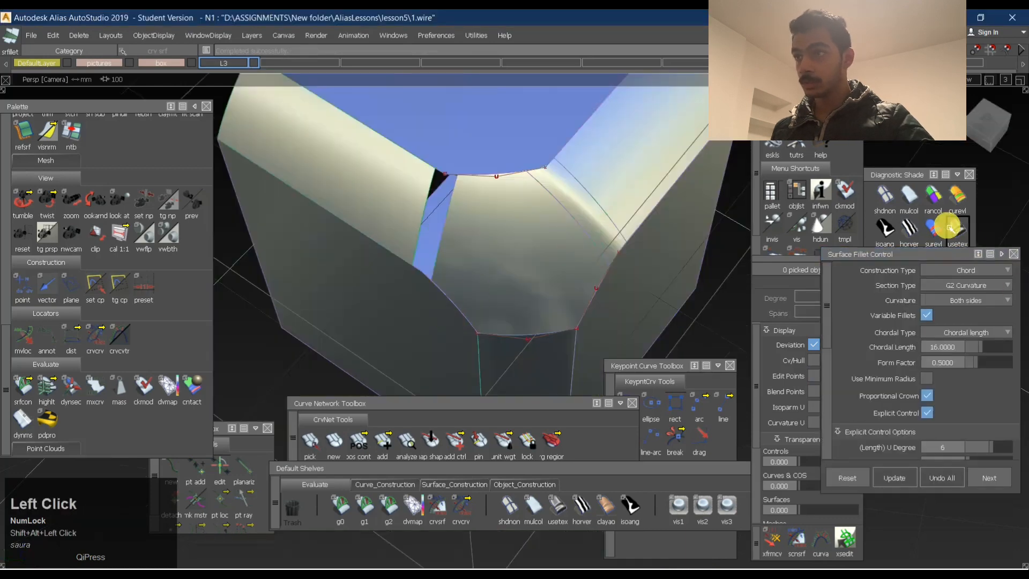
# Check the front upper-edge fillet with stripe shading, and change the fillet's chordal length.
pyautogui.click(950, 229)
pyautogui.moveTo(621, 267)
pyautogui.keyDown('alt'); pyautogui.keyDown('shift'); pyautogui.mouseDown(button='middle')
pyautogui.moveTo(327, 307)
pyautogui.moveTo(436, 227)
pyautogui.moveTo(518, 255)
pyautogui.mouseUp(button='middle'); pyautogui.keyUp('shift'); pyautogui.keyUp('alt')
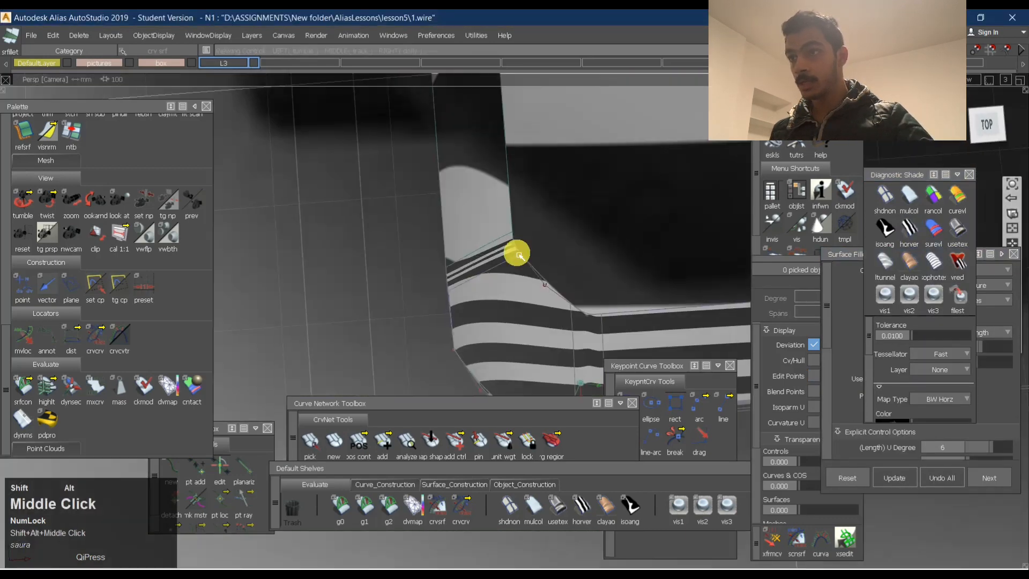
pyautogui.keyDown('alt'); pyautogui.keyDown('shift'); pyautogui.moveTo(518, 255); pyautogui.dragTo(437, 279); pyautogui.keyUp('shift'); pyautogui.keyUp('alt')
pyautogui.click(965, 247)
pyautogui.keyDown('alt'); pyautogui.keyDown('shift'); pyautogui.moveTo(519, 274); pyautogui.dragTo(549, 246, button='right'); pyautogui.keyUp('shift'); pyautogui.keyUp('alt')
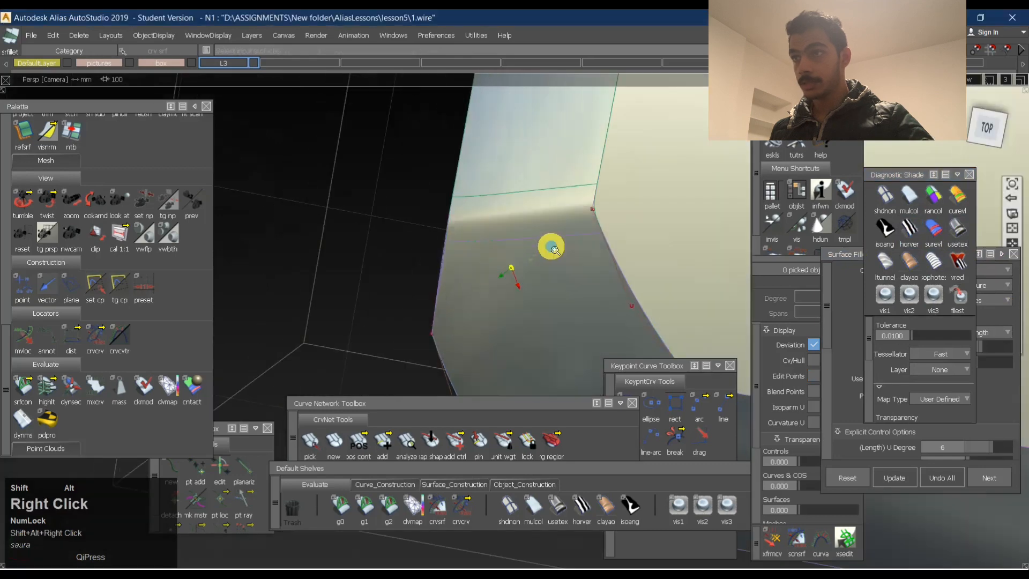
pyautogui.moveTo(549, 246)
pyautogui.keyDown('alt'); pyautogui.keyDown('shift'); pyautogui.mouseDown()
pyautogui.moveTo(413, 203)
pyautogui.moveTo(660, 202)
pyautogui.mouseUp(); pyautogui.keyUp('shift'); pyautogui.keyUp('alt')
pyautogui.keyDown('ctrl'); pyautogui.keyDown('shift'); pyautogui.moveTo(660, 202); pyautogui.dragTo(582, 222, button='middle'); pyautogui.keyUp('shift'); pyautogui.keyUp('ctrl')
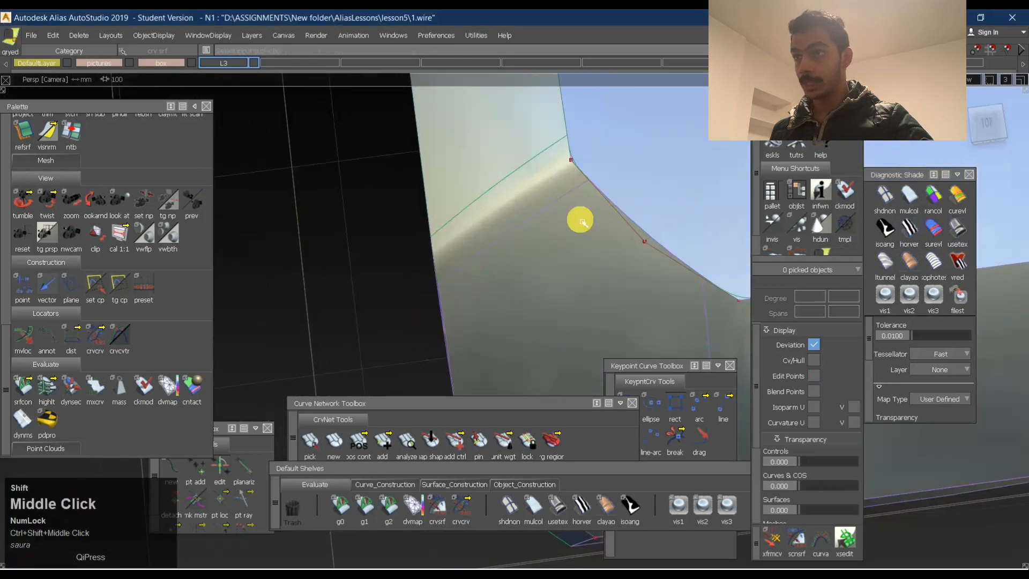
pyautogui.click(555, 205)
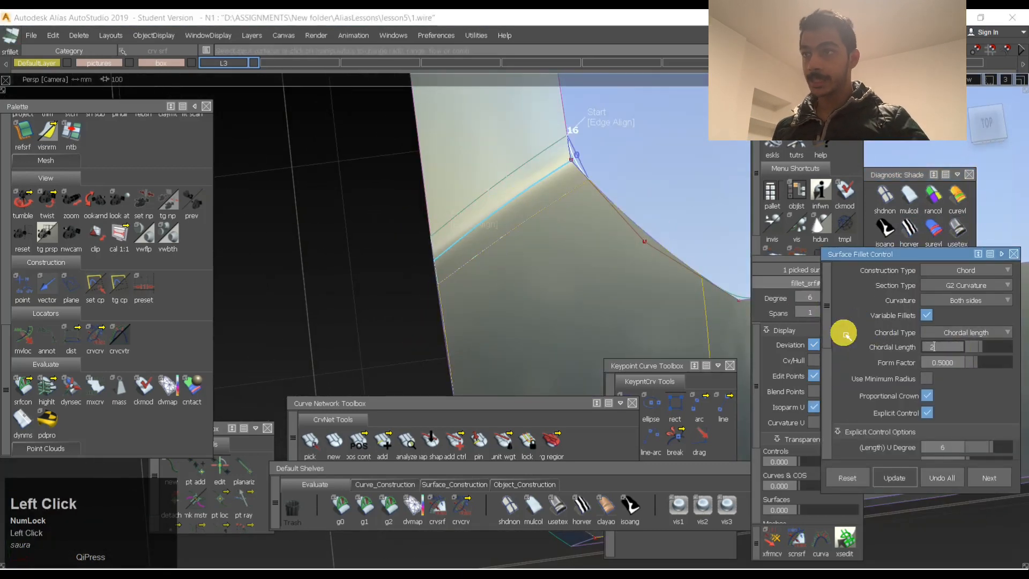
pyautogui.press('space')
# Create a G2 surface fillet between the corner skin and the vertical corner surface below it, with a chordal length of 20 mm.
pyautogui.keyDown('alt'); pyautogui.keyDown('shift'); pyautogui.moveTo(470, 285); pyautogui.dragTo(625, 248); pyautogui.keyUp('shift'); pyautogui.keyUp('alt')
pyautogui.keyDown('ctrl'); pyautogui.keyDown('shift'); pyautogui.moveTo(625, 247); pyautogui.dragTo(592, 246, button='right'); pyautogui.keyUp('shift'); pyautogui.keyUp('ctrl')
pyautogui.click(591, 319)
pyautogui.press('space')
pyautogui.keyDown('alt'); pyautogui.keyDown('shift'); pyautogui.moveTo(568, 309); pyautogui.dragTo(625, 251); pyautogui.keyUp('shift'); pyautogui.keyUp('alt')
pyautogui.press('space')
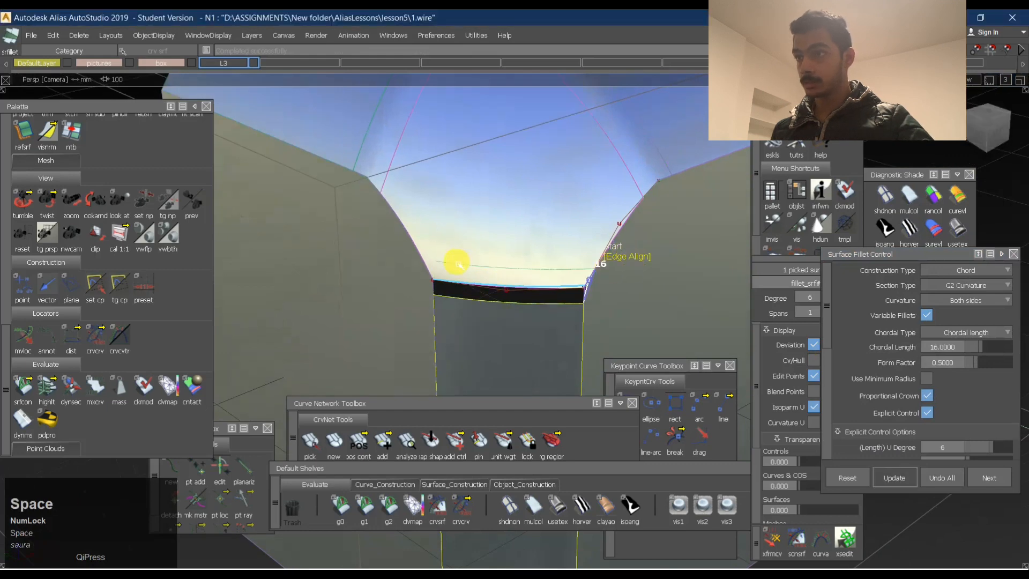
pyautogui.moveTo(459, 263)
pyautogui.keyDown('alt'); pyautogui.keyDown('shift'); pyautogui.mouseDown()
pyautogui.moveTo(524, 239)
pyautogui.moveTo(461, 250)
pyautogui.mouseUp(); pyautogui.keyUp('shift'); pyautogui.keyUp('alt')
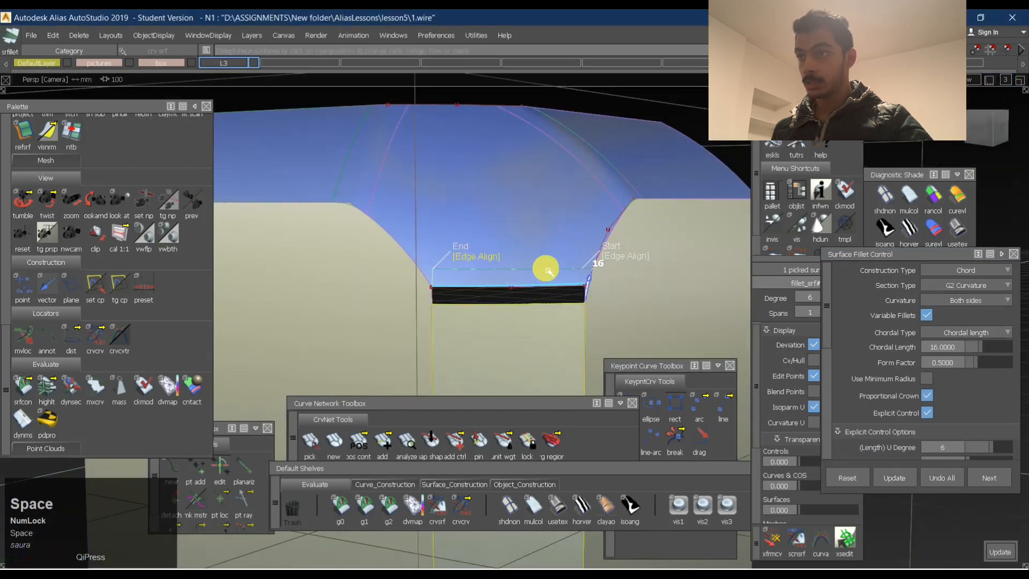
pyautogui.click(953, 348)
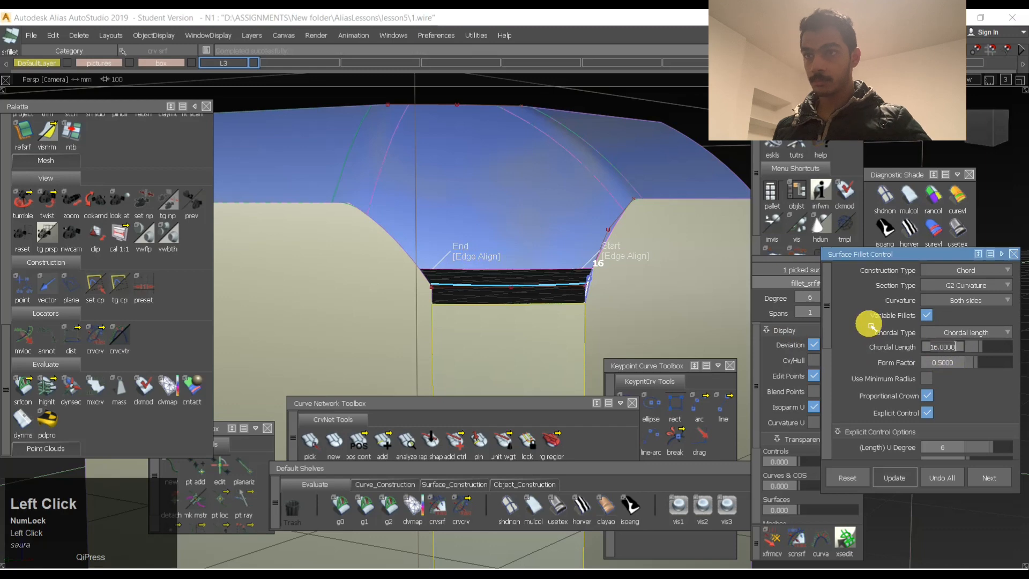
pyautogui.press('Return')
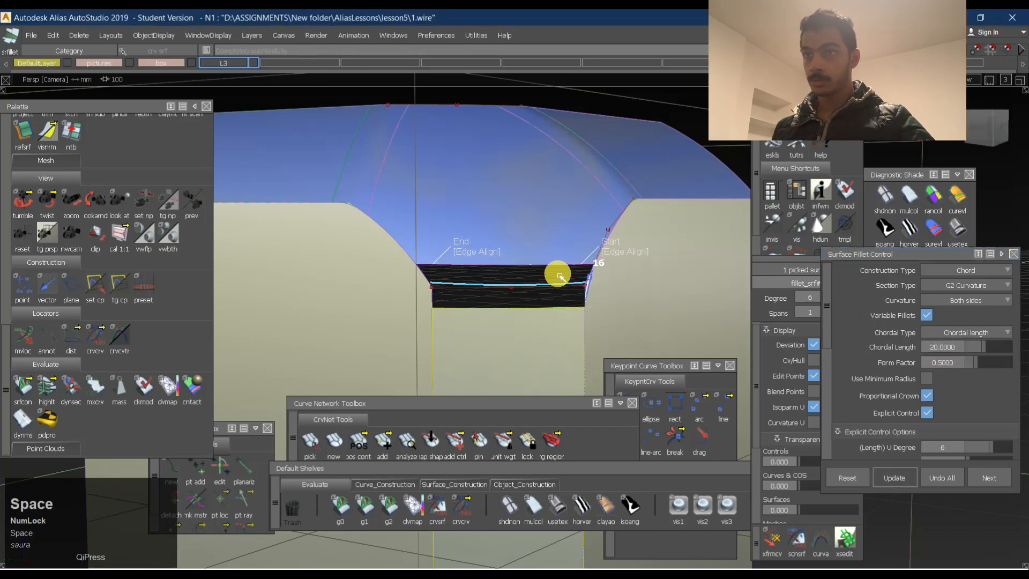
# Evaluate the corner's fillet transitions with diagnostic stripe shading, and return to the user-defined texture shading.
pyautogui.click(959, 228)
pyautogui.moveTo(533, 253)
pyautogui.keyDown('alt'); pyautogui.keyDown('shift'); pyautogui.mouseDown()
pyautogui.moveTo(417, 325)
pyautogui.moveTo(407, 248)
pyautogui.moveTo(589, 242)
pyautogui.mouseUp(); pyautogui.keyUp('shift'); pyautogui.keyUp('alt')
pyautogui.click(912, 229)
pyautogui.moveTo(651, 214)
pyautogui.keyDown('alt'); pyautogui.keyDown('shift'); pyautogui.mouseDown()
pyautogui.moveTo(423, 232)
pyautogui.moveTo(358, 296)
pyautogui.moveTo(400, 274)
pyautogui.moveTo(448, 307)
pyautogui.moveTo(701, 334)
pyautogui.moveTo(747, 218)
pyautogui.moveTo(547, 211)
pyautogui.moveTo(588, 175)
pyautogui.moveTo(861, 215)
pyautogui.mouseUp(); pyautogui.keyUp('shift'); pyautogui.keyUp('alt')
pyautogui.click(960, 228)
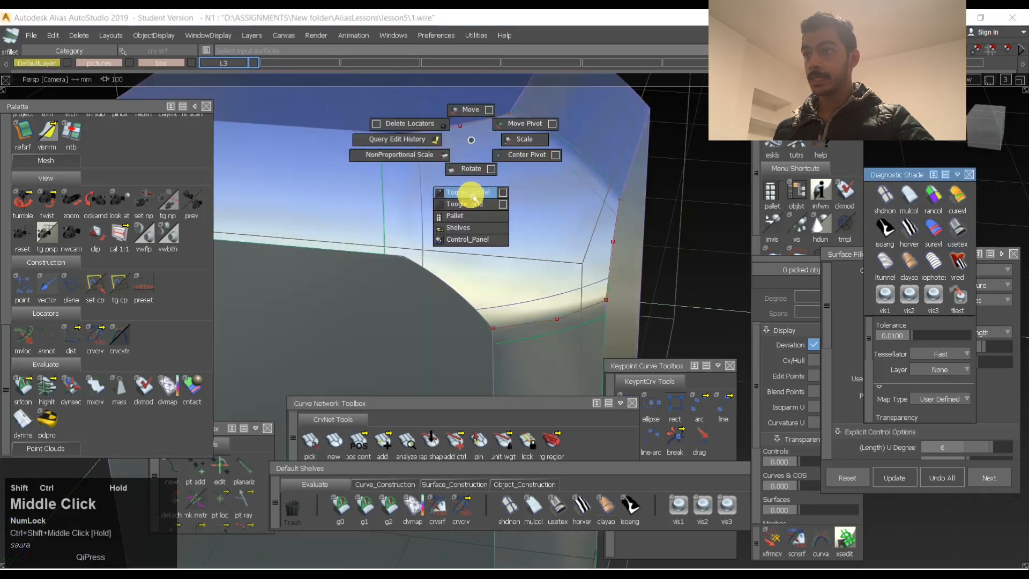
# Hide the model wires, examine the shaded corner and the box's lower end from several sides, and show the wires again.
pyautogui.keyDown('ctrl'); pyautogui.keyDown('shift'); pyautogui.moveTo(473, 197); pyautogui.dragTo(472, 198, button='middle'); pyautogui.keyUp('shift'); pyautogui.keyUp('ctrl')
pyautogui.keyDown('alt'); pyautogui.keyDown('shift'); pyautogui.moveTo(473, 197); pyautogui.dragTo(602, 198, button='right'); pyautogui.keyUp('shift'); pyautogui.keyUp('alt')
pyautogui.keyDown('alt'); pyautogui.keyDown('shift'); pyautogui.moveTo(602, 198); pyautogui.dragTo(324, 227); pyautogui.keyUp('shift'); pyautogui.keyUp('alt')
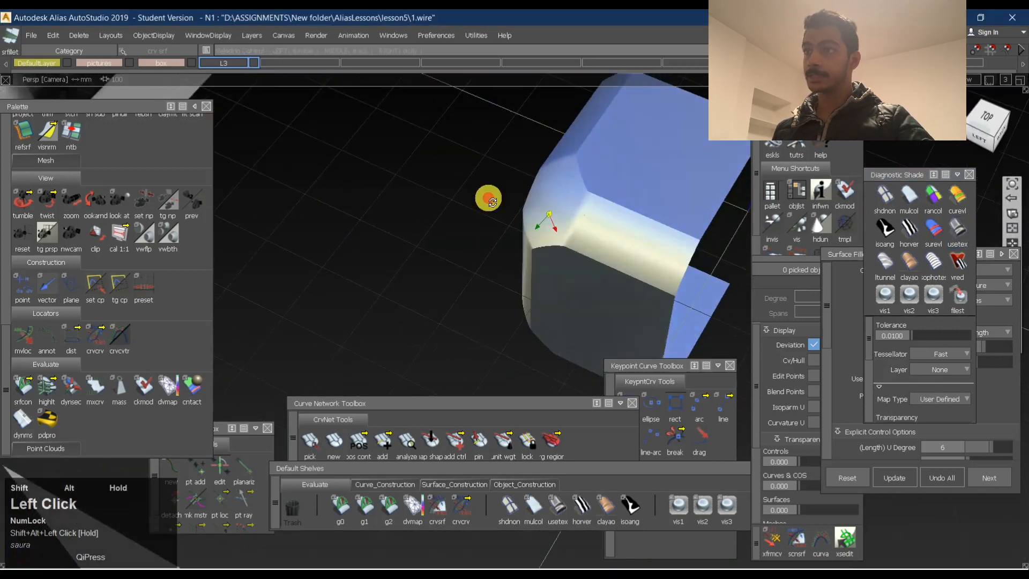
pyautogui.keyDown('alt'); pyautogui.keyDown('shift'); pyautogui.moveTo(489, 198); pyautogui.dragTo(600, 214); pyautogui.keyUp('shift'); pyautogui.keyUp('alt')
pyautogui.keyDown('alt'); pyautogui.keyDown('shift'); pyautogui.moveTo(459, 212); pyautogui.dragTo(624, 232); pyautogui.keyUp('shift'); pyautogui.keyUp('alt')
pyautogui.keyDown('alt'); pyautogui.keyDown('shift'); pyautogui.moveTo(625, 232); pyautogui.dragTo(565, 186, button='right'); pyautogui.keyUp('shift'); pyautogui.keyUp('alt')
pyautogui.keyDown('alt'); pyautogui.keyDown('shift'); pyautogui.moveTo(450, 206); pyautogui.dragTo(520, 243); pyautogui.keyUp('shift'); pyautogui.keyUp('alt')
pyautogui.keyDown('alt'); pyautogui.keyDown('shift'); pyautogui.moveTo(520, 244); pyautogui.dragTo(572, 209, button='middle'); pyautogui.keyUp('shift'); pyautogui.keyUp('alt')
pyautogui.keyDown('alt'); pyautogui.keyDown('shift'); pyautogui.moveTo(572, 209); pyautogui.dragTo(526, 246, button='right'); pyautogui.keyUp('shift'); pyautogui.keyUp('alt')
pyautogui.keyDown('alt'); pyautogui.keyDown('shift'); pyautogui.moveTo(526, 246); pyautogui.dragTo(899, 137); pyautogui.keyUp('shift'); pyautogui.keyUp('alt')
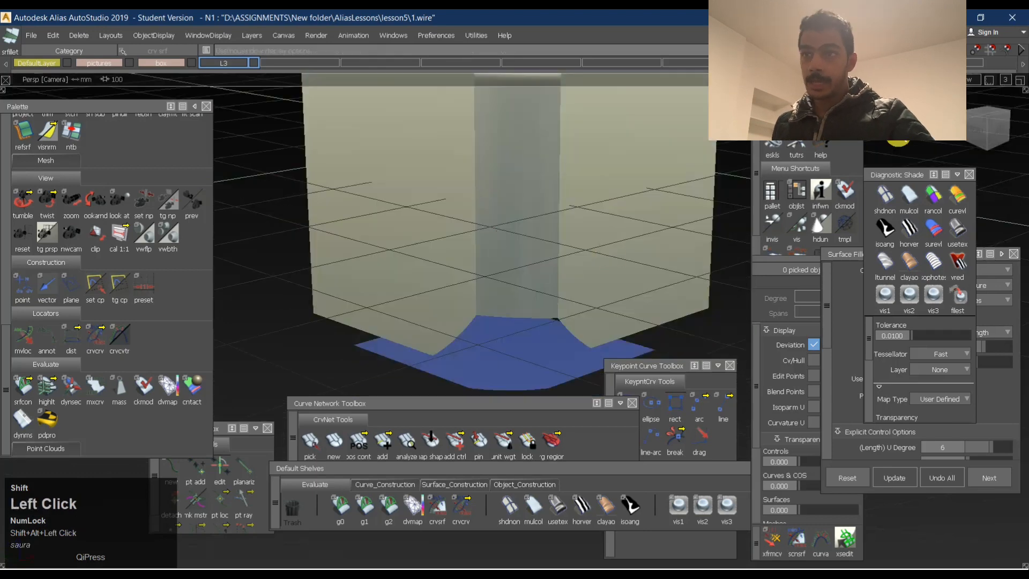
pyautogui.keyDown('ctrl'); pyautogui.keyDown('shift'); pyautogui.middleClick(541, 163); pyautogui.keyUp('shift'); pyautogui.keyUp('ctrl')
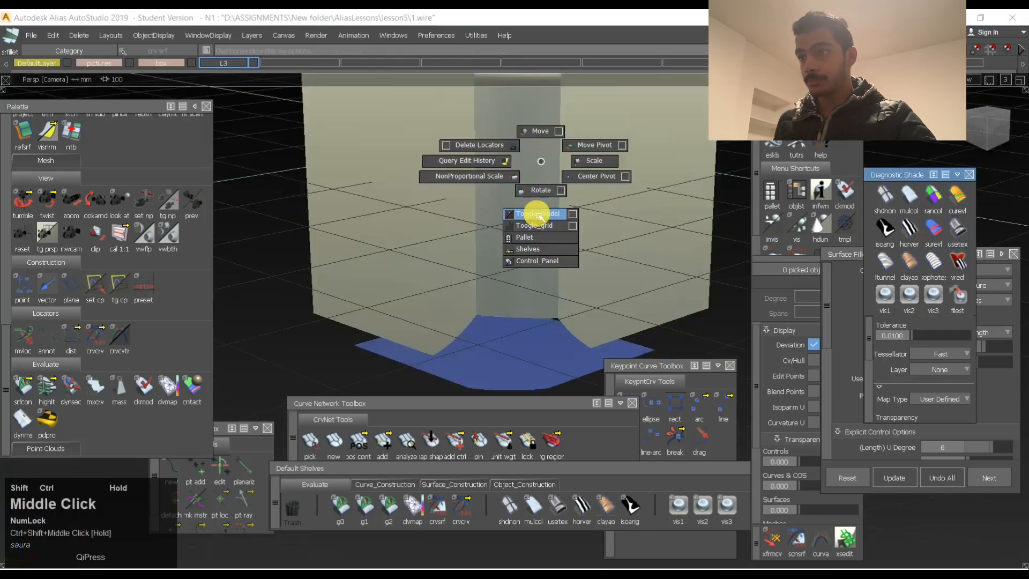
# In the left view, draw a degree 2 curve across the left face's lower corner, snapping its ends to the existing edges.
pyautogui.keyDown('alt'); pyautogui.keyDown('shift'); pyautogui.moveTo(538, 214); pyautogui.dragTo(544, 271); pyautogui.keyUp('shift'); pyautogui.keyUp('alt')
pyautogui.keyDown('alt'); pyautogui.keyDown('shift'); pyautogui.moveTo(545, 271); pyautogui.dragTo(552, 264, button='right'); pyautogui.keyUp('shift'); pyautogui.keyUp('alt')
pyautogui.keyDown('alt'); pyautogui.keyDown('shift'); pyautogui.moveTo(552, 264); pyautogui.dragTo(519, 263, button='middle'); pyautogui.keyUp('shift'); pyautogui.keyUp('alt')
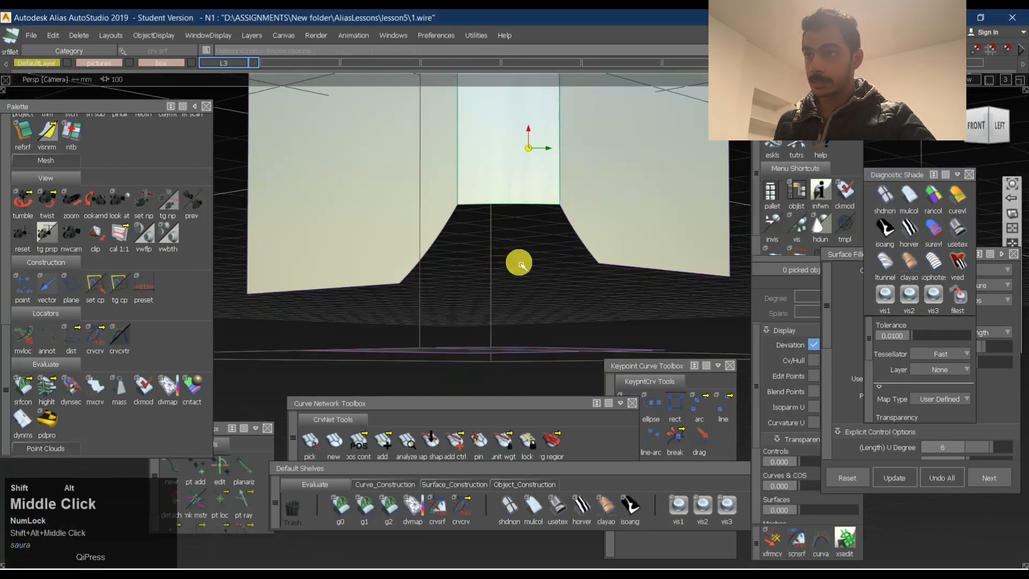
pyautogui.moveTo(518, 263)
pyautogui.keyDown('alt'); pyautogui.keyDown('shift'); pyautogui.mouseDown()
pyautogui.moveTo(429, 260)
pyautogui.moveTo(600, 246)
pyautogui.moveTo(554, 232)
pyautogui.moveTo(530, 199)
pyautogui.moveTo(549, 186)
pyautogui.moveTo(955, 159)
pyautogui.mouseUp(); pyautogui.keyUp('shift'); pyautogui.keyUp('alt')
pyautogui.click(995, 124)
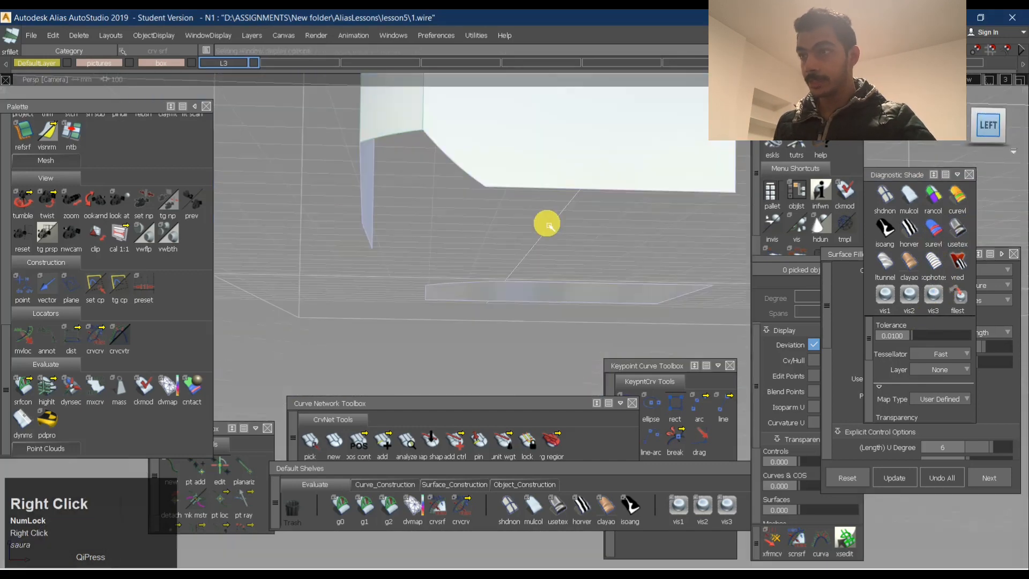
pyautogui.keyDown('alt'); pyautogui.keyDown('shift'); pyautogui.moveTo(647, 238); pyautogui.dragTo(567, 236, button='right'); pyautogui.keyUp('shift'); pyautogui.keyUp('alt')
pyautogui.keyDown('alt'); pyautogui.keyDown('shift'); pyautogui.moveTo(568, 236); pyautogui.dragTo(487, 234, button='middle'); pyautogui.keyUp('shift'); pyautogui.keyUp('alt')
pyautogui.keyDown('ctrl'); pyautogui.keyDown('shift'); pyautogui.moveTo(419, 184); pyautogui.dragTo(419, 248); pyautogui.keyUp('shift'); pyautogui.keyUp('ctrl')
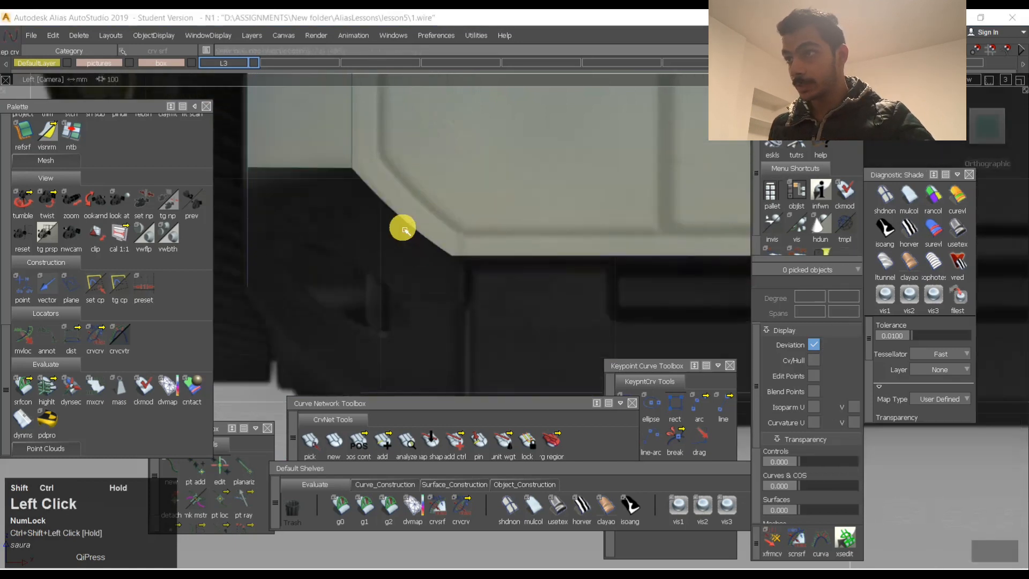
pyautogui.keyDown('ctrl'); pyautogui.keyDown('alt'); pyautogui.click(340, 172); pyautogui.keyUp('alt'); pyautogui.keyUp('ctrl')
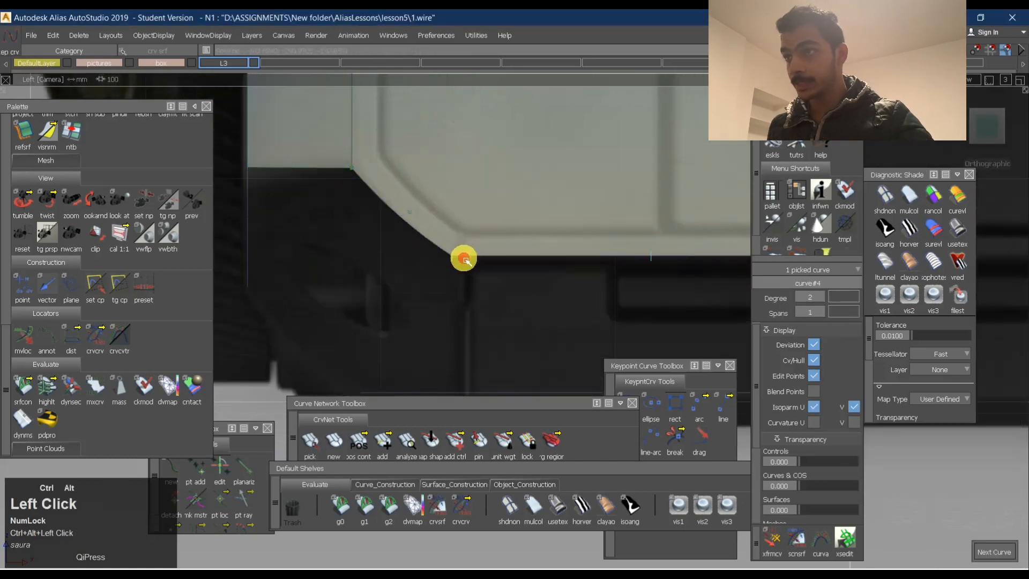
# Select the new curve's middle control vertex and shift it slightly outward to bow the curve along the lower corner.
pyautogui.keyDown('ctrl'); pyautogui.keyDown('shift'); pyautogui.moveTo(439, 200); pyautogui.dragTo(401, 203); pyautogui.keyUp('shift'); pyautogui.keyUp('ctrl')
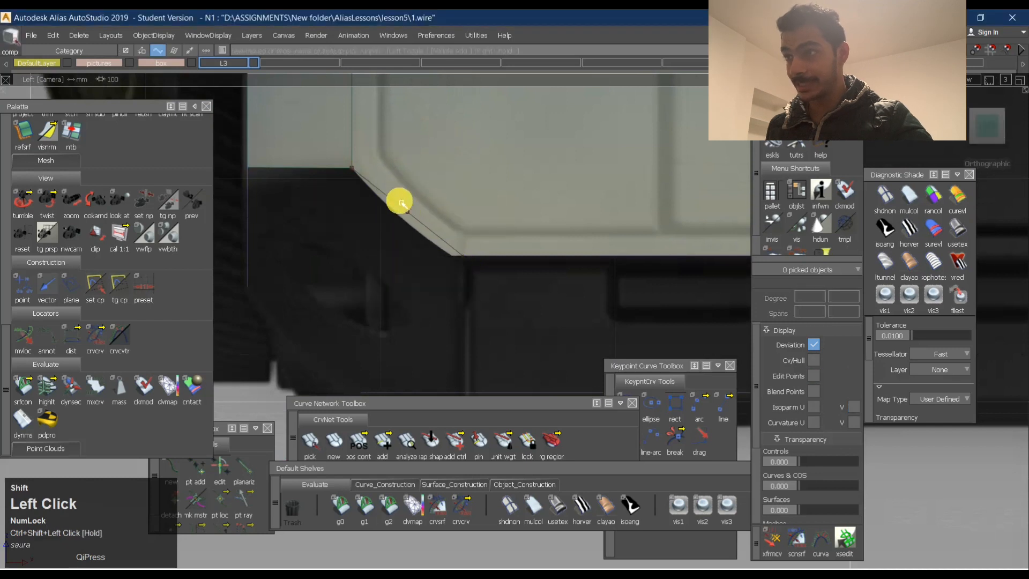
pyautogui.keyDown('alt'); pyautogui.keyDown('shift'); pyautogui.moveTo(431, 213); pyautogui.dragTo(436, 248, button='right'); pyautogui.keyUp('shift'); pyautogui.keyUp('alt')
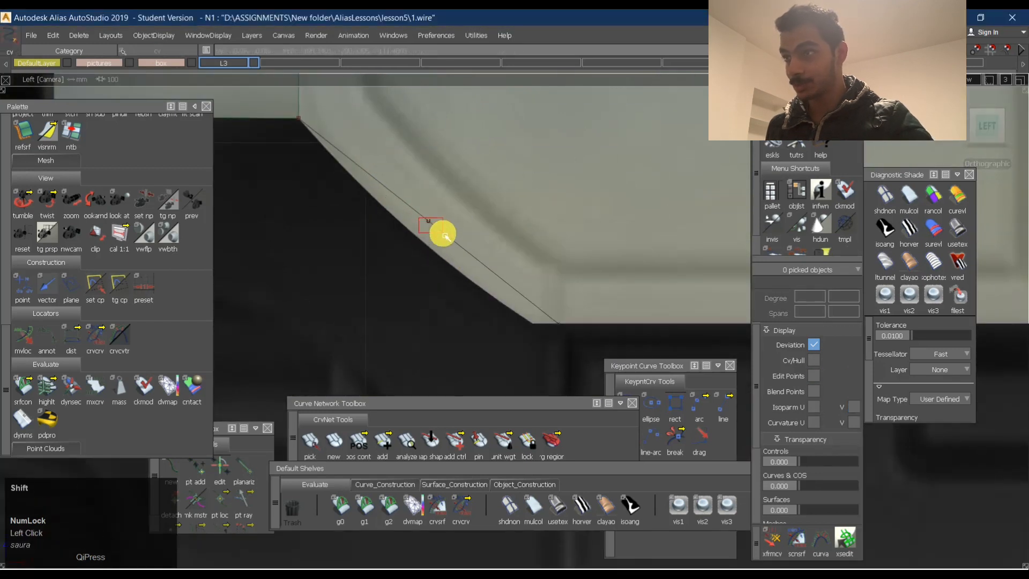
pyautogui.moveTo(444, 235); pyautogui.dragTo(447, 237)
pyautogui.keyDown('ctrl'); pyautogui.keyDown('shift'); pyautogui.moveTo(447, 237); pyautogui.dragTo(473, 179); pyautogui.keyUp('shift'); pyautogui.keyUp('ctrl')
# Project the bowed curve onto the left face along the surface normal and trim the face with it.
pyautogui.keyDown('ctrl'); pyautogui.keyDown('shift'); pyautogui.moveTo(482, 133); pyautogui.dragTo(539, 183, button='right'); pyautogui.keyUp('shift'); pyautogui.keyUp('ctrl')
pyautogui.press('space')
pyautogui.click(477, 278)
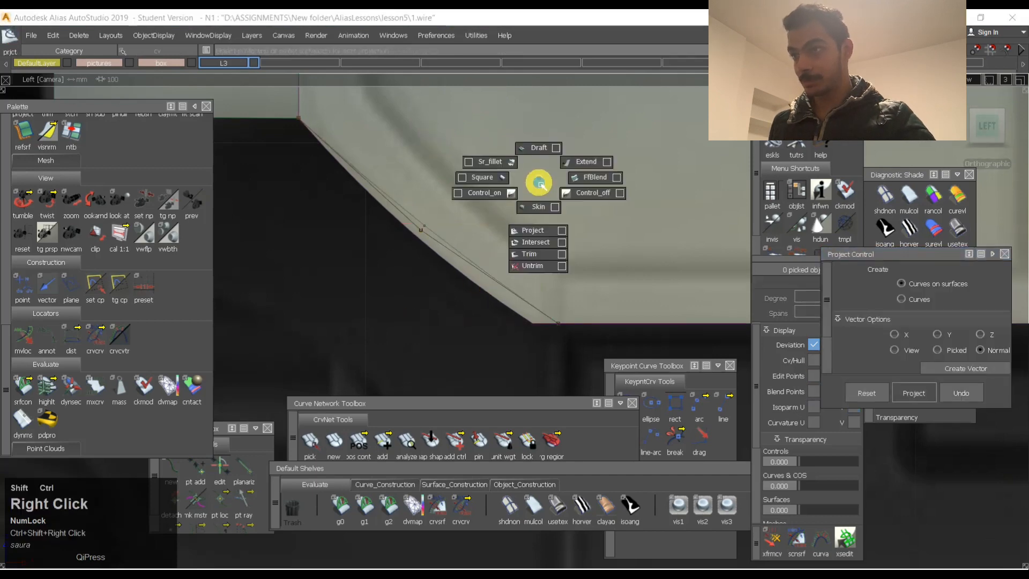
pyautogui.keyDown('ctrl'); pyautogui.keyDown('shift'); pyautogui.moveTo(523, 261); pyautogui.dragTo(525, 257, button='right'); pyautogui.keyUp('shift'); pyautogui.keyUp('ctrl')
pyautogui.keyDown('shift'); pyautogui.click(537, 244); pyautogui.keyUp('shift')
# Draw a straight degree 1 curve downward from the lower end of the bowed corner curve.
pyautogui.keyDown('alt'); pyautogui.keyDown('shift'); pyautogui.moveTo(651, 213); pyautogui.dragTo(600, 212, button='right'); pyautogui.keyUp('shift'); pyautogui.keyUp('alt')
pyautogui.keyDown('alt'); pyautogui.keyDown('shift'); pyautogui.moveTo(485, 351); pyautogui.dragTo(492, 258, button='middle'); pyautogui.keyUp('shift'); pyautogui.keyUp('alt')
pyautogui.keyDown('ctrl'); pyautogui.keyDown('shift'); pyautogui.moveTo(526, 203); pyautogui.dragTo(524, 256); pyautogui.keyUp('shift'); pyautogui.keyUp('ctrl')
pyautogui.keyDown('ctrl'); pyautogui.click(541, 191); pyautogui.keyUp('ctrl')
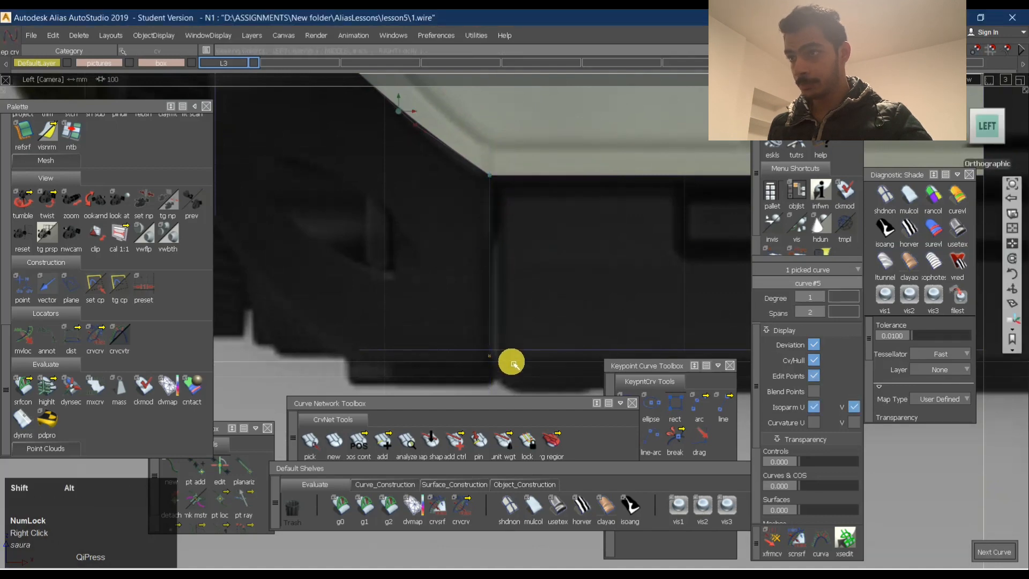
pyautogui.hotkey('ctrl', 'z')
pyautogui.click(531, 211)
pyautogui.keyDown('alt'); pyautogui.keyDown('shift'); pyautogui.moveTo(530, 211); pyautogui.dragTo(509, 248, button='right'); pyautogui.keyUp('shift'); pyautogui.keyUp('alt')
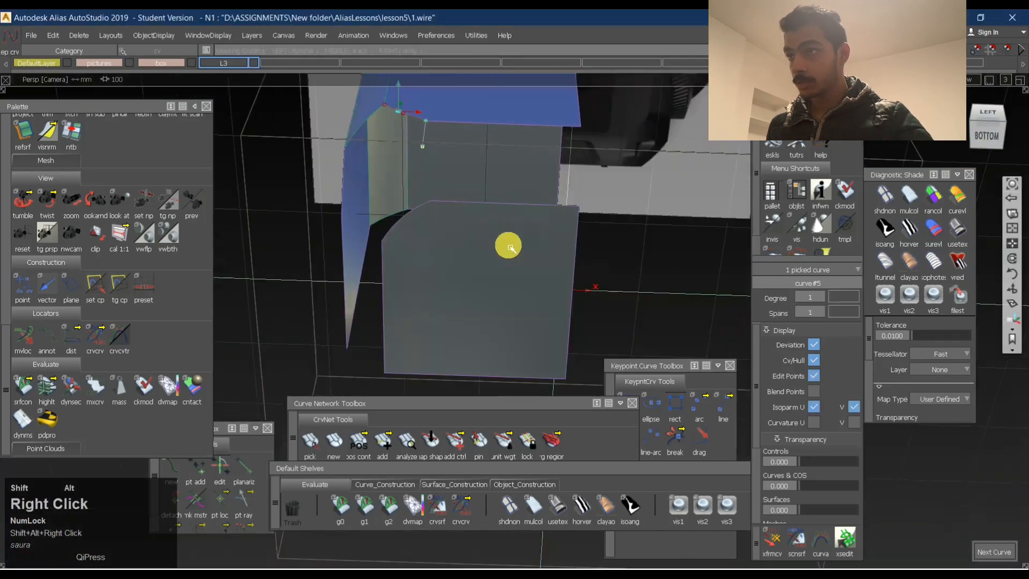
pyautogui.keyDown('ctrl'); pyautogui.keyDown('shift'); pyautogui.moveTo(475, 242); pyautogui.dragTo(481, 163); pyautogui.keyUp('shift'); pyautogui.keyUp('ctrl')
pyautogui.keyDown('ctrl'); pyautogui.keyDown('shift'); pyautogui.moveTo(480, 162); pyautogui.dragTo(475, 217, button='right'); pyautogui.keyUp('shift'); pyautogui.keyUp('ctrl')
pyautogui.keyDown('shift'); pyautogui.click(486, 208); pyautogui.keyUp('shift')
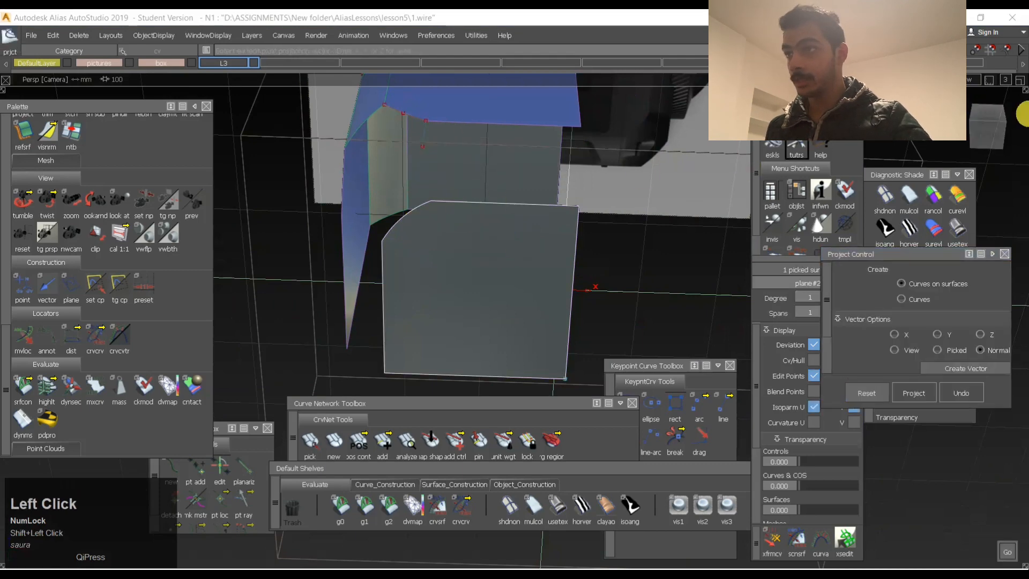
pyautogui.click(1006, 120)
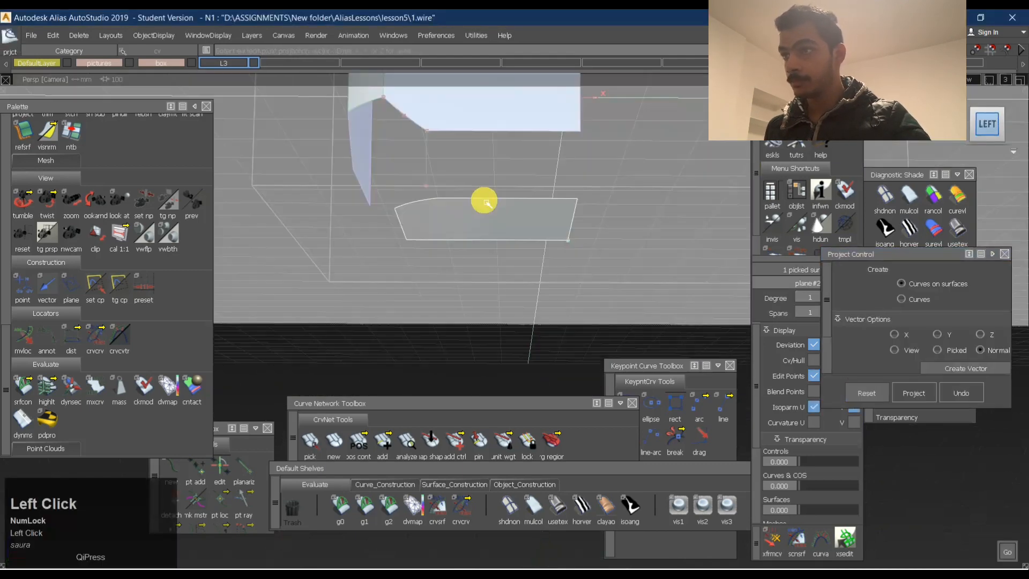
# Untrim the bottom plane to remove its old corner cut.
pyautogui.keyDown('alt'); pyautogui.keyDown('shift'); pyautogui.moveTo(427, 202); pyautogui.dragTo(613, 194, button='right'); pyautogui.keyUp('shift'); pyautogui.keyUp('alt')
pyautogui.keyDown('alt'); pyautogui.keyDown('shift'); pyautogui.moveTo(613, 193); pyautogui.dragTo(536, 92, button='middle'); pyautogui.keyUp('shift'); pyautogui.keyUp('alt')
pyautogui.keyDown('ctrl'); pyautogui.keyDown('shift'); pyautogui.moveTo(488, 179); pyautogui.dragTo(479, 276, button='right'); pyautogui.keyUp('shift'); pyautogui.keyUp('ctrl')
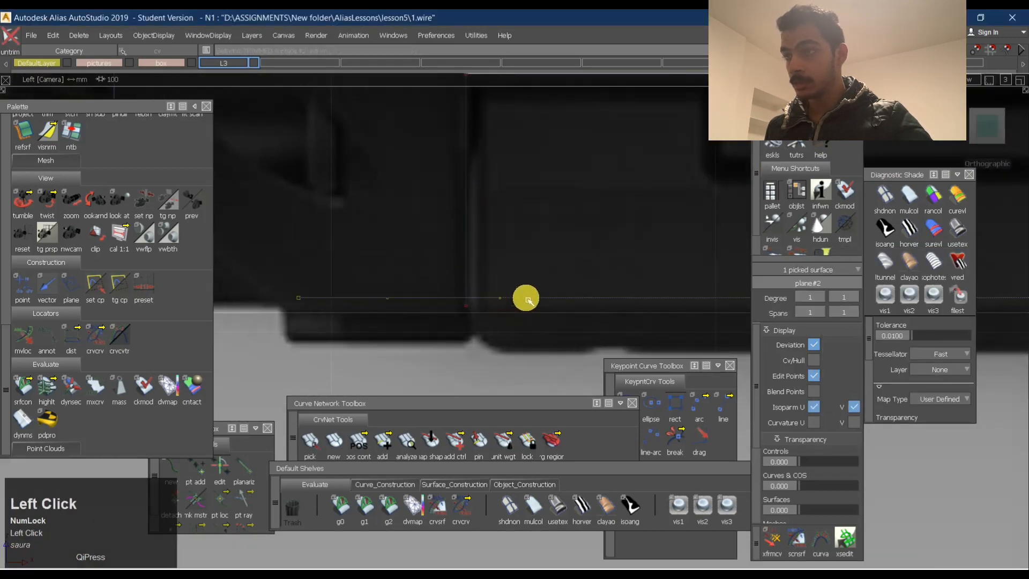
pyautogui.click(510, 306)
pyautogui.keyDown('alt'); pyautogui.keyDown('shift'); pyautogui.moveTo(552, 299); pyautogui.dragTo(536, 334); pyautogui.keyUp('shift'); pyautogui.keyUp('alt')
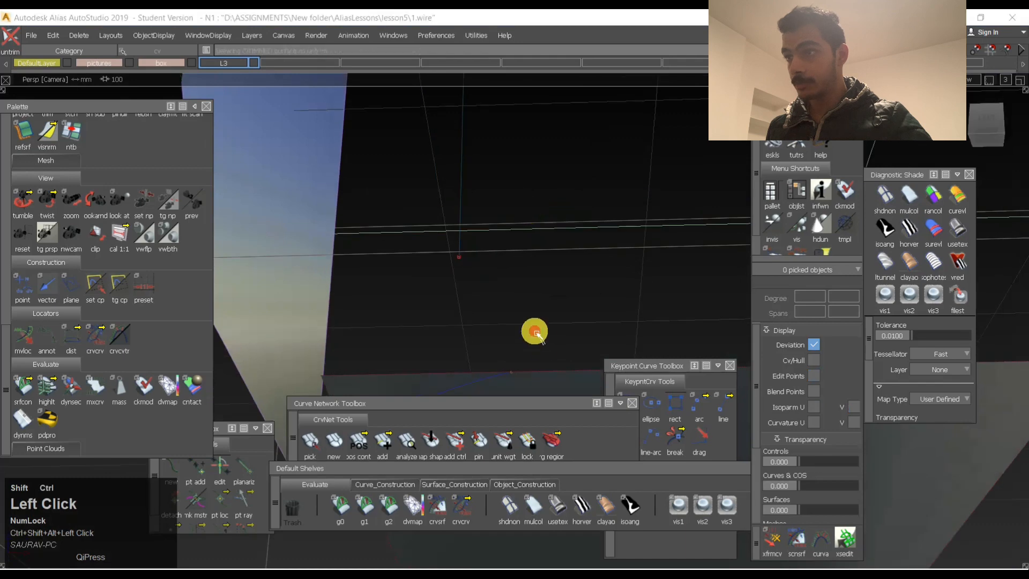
pyautogui.keyDown('ctrl'); pyautogui.keyDown('alt'); pyautogui.keyDown('shift'); pyautogui.moveTo(536, 333); pyautogui.dragTo(535, 177, button='middle'); pyautogui.keyUp('shift'); pyautogui.keyUp('alt'); pyautogui.keyUp('ctrl')
pyautogui.click(410, 286)
pyautogui.press('Return')
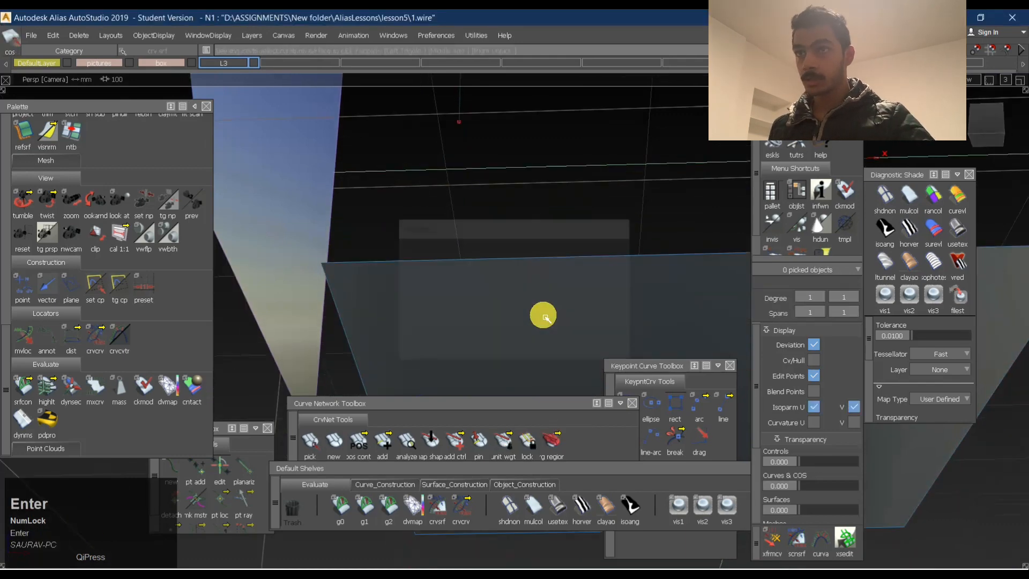
# In the left view, project the straight downward curve onto the bottom plane along the view direction.
pyautogui.click(978, 121)
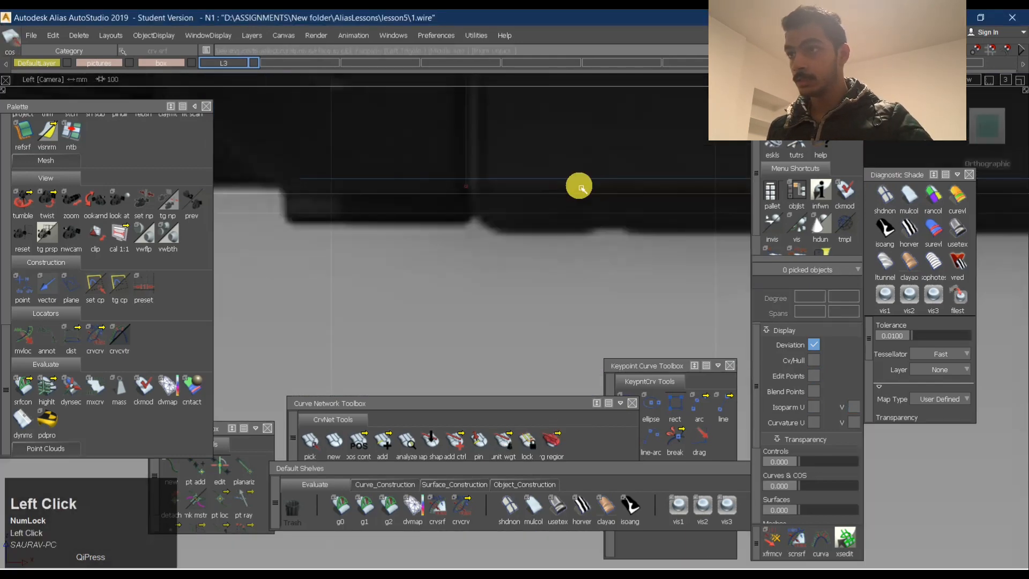
pyautogui.keyDown('ctrl'); pyautogui.keyDown('shift'); pyautogui.moveTo(539, 153); pyautogui.dragTo(543, 206, button='right'); pyautogui.keyUp('shift'); pyautogui.keyUp('ctrl')
pyautogui.click(512, 177)
pyautogui.press('space')
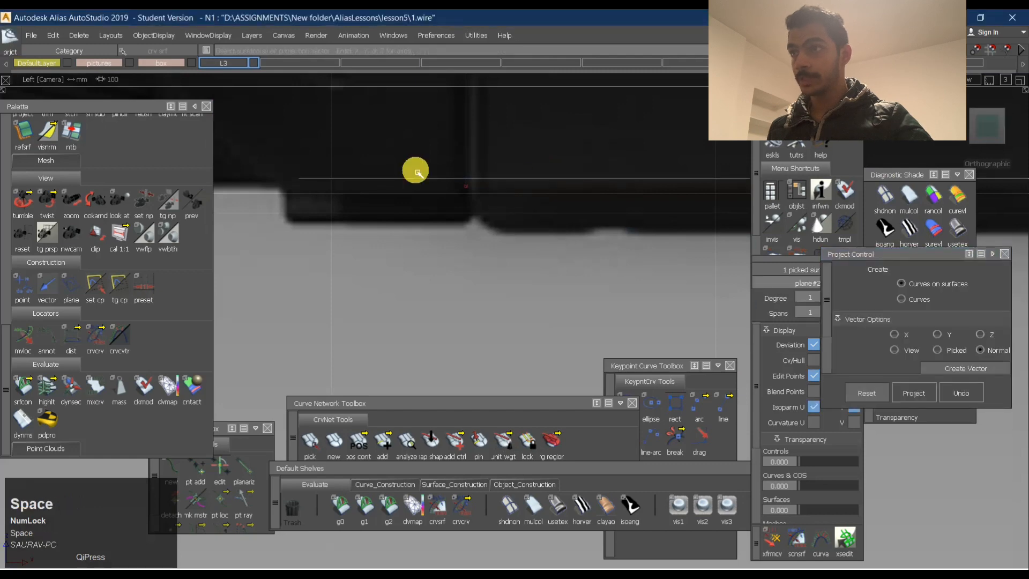
pyautogui.click(537, 157)
pyautogui.press('space')
pyautogui.click(894, 350)
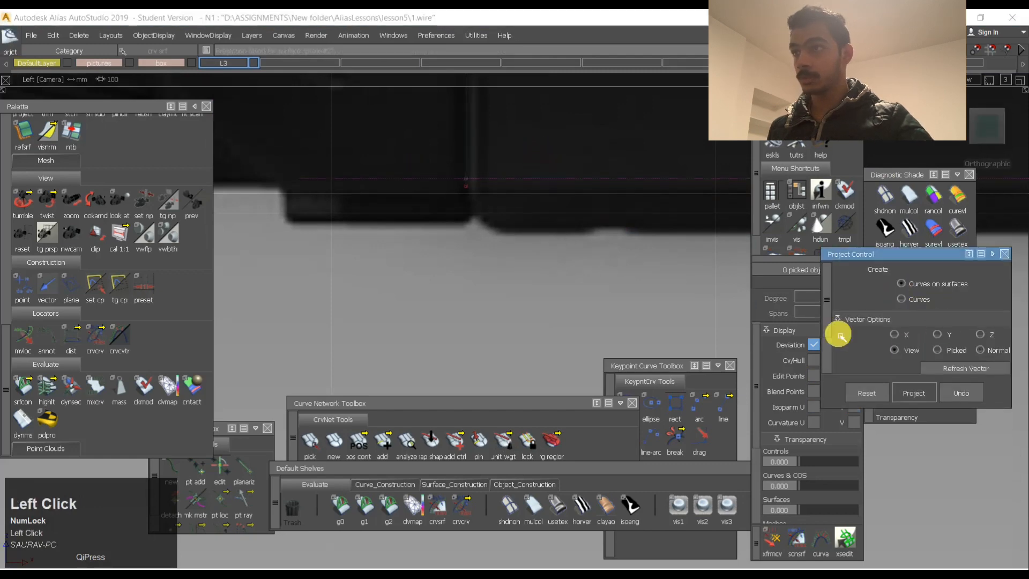
pyautogui.keyDown('alt'); pyautogui.keyDown('shift'); pyautogui.moveTo(590, 241); pyautogui.dragTo(514, 145); pyautogui.keyUp('shift'); pyautogui.keyUp('alt')
pyautogui.keyDown('alt'); pyautogui.keyDown('shift'); pyautogui.moveTo(514, 145); pyautogui.dragTo(473, 271, button='right'); pyautogui.keyUp('shift'); pyautogui.keyUp('alt')
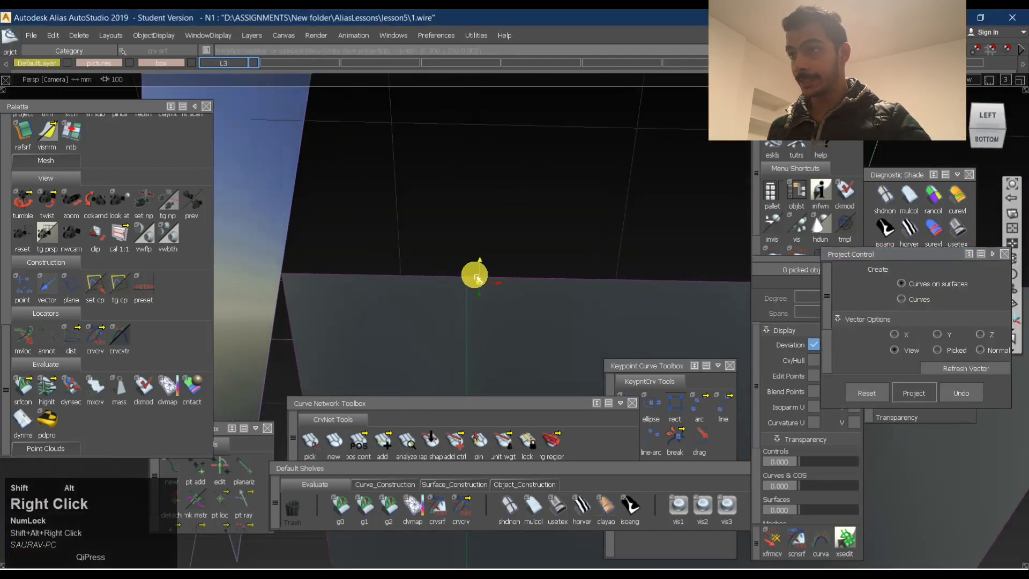
# In the front view, draw a degree 1 curve diagonally from the front face's lower corner point down to the bottom edge.
pyautogui.keyDown('alt'); pyautogui.keyDown('shift'); pyautogui.moveTo(474, 271); pyautogui.dragTo(414, 287); pyautogui.keyUp('shift'); pyautogui.keyUp('alt')
pyautogui.keyDown('alt'); pyautogui.keyDown('shift'); pyautogui.moveTo(414, 288); pyautogui.dragTo(542, 314, button='right'); pyautogui.keyUp('shift'); pyautogui.keyUp('alt')
pyautogui.keyDown('alt'); pyautogui.keyDown('shift'); pyautogui.moveTo(542, 314); pyautogui.dragTo(635, 305); pyautogui.keyUp('shift'); pyautogui.keyUp('alt')
pyautogui.click(979, 119)
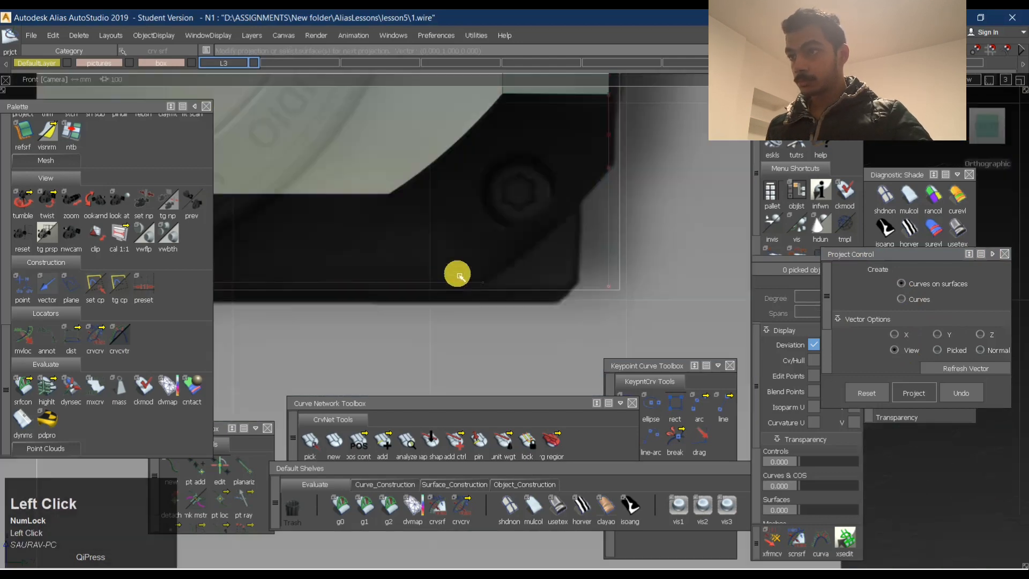
pyautogui.keyDown('alt'); pyautogui.keyDown('shift'); pyautogui.moveTo(441, 293); pyautogui.dragTo(434, 279); pyautogui.keyUp('shift'); pyautogui.keyUp('alt')
pyautogui.moveTo(435, 278)
pyautogui.keyDown('alt'); pyautogui.keyDown('shift'); pyautogui.mouseDown(button='right')
pyautogui.moveTo(483, 292)
pyautogui.moveTo(439, 281)
pyautogui.mouseUp(button='right'); pyautogui.keyUp('shift'); pyautogui.keyUp('alt')
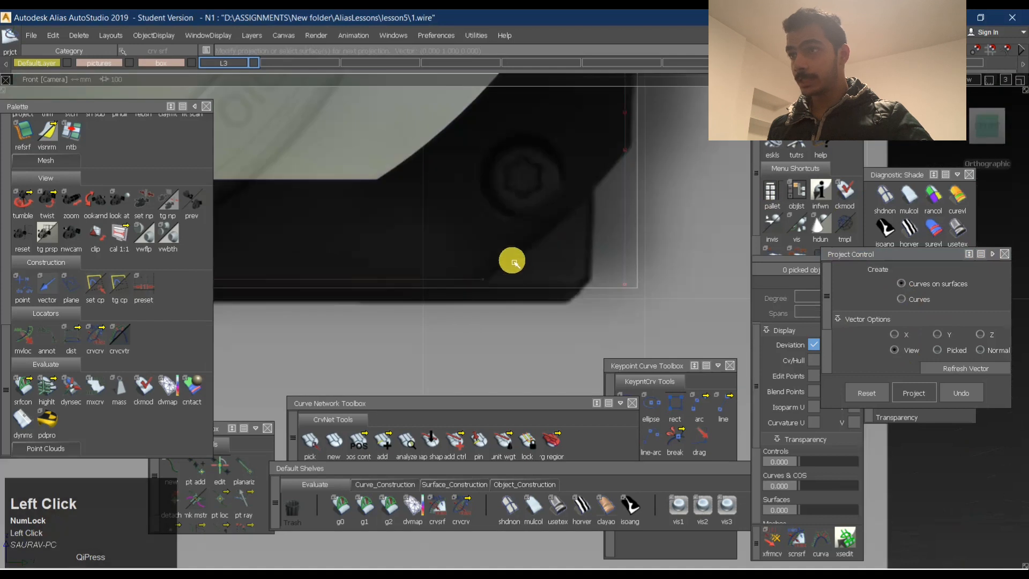
pyautogui.keyDown('ctrl'); pyautogui.keyDown('shift'); pyautogui.moveTo(475, 206); pyautogui.dragTo(469, 236); pyautogui.keyUp('shift'); pyautogui.keyUp('ctrl')
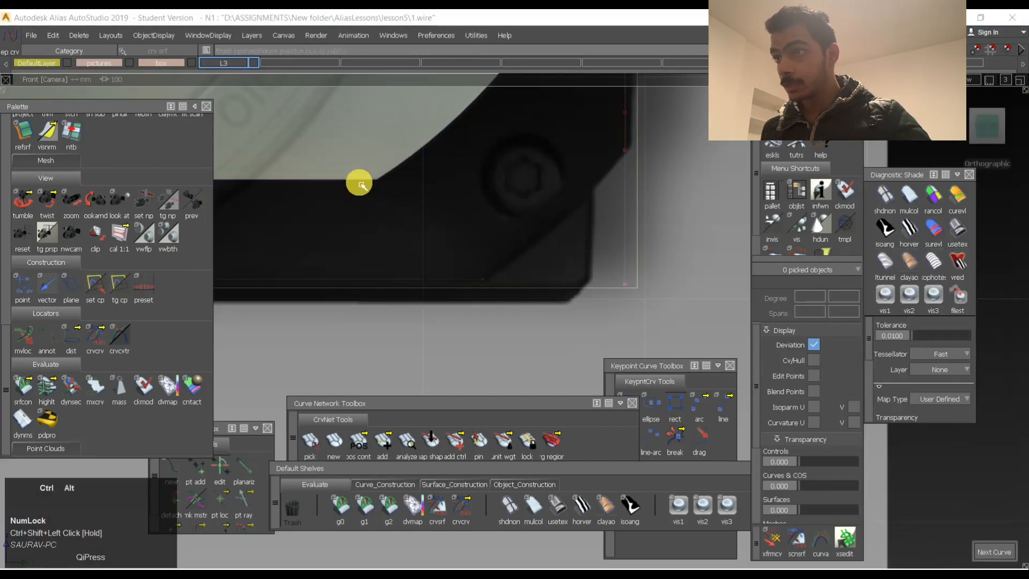
pyautogui.keyDown('ctrl'); pyautogui.keyDown('alt'); pyautogui.click(377, 179); pyautogui.keyUp('alt'); pyautogui.keyUp('ctrl')
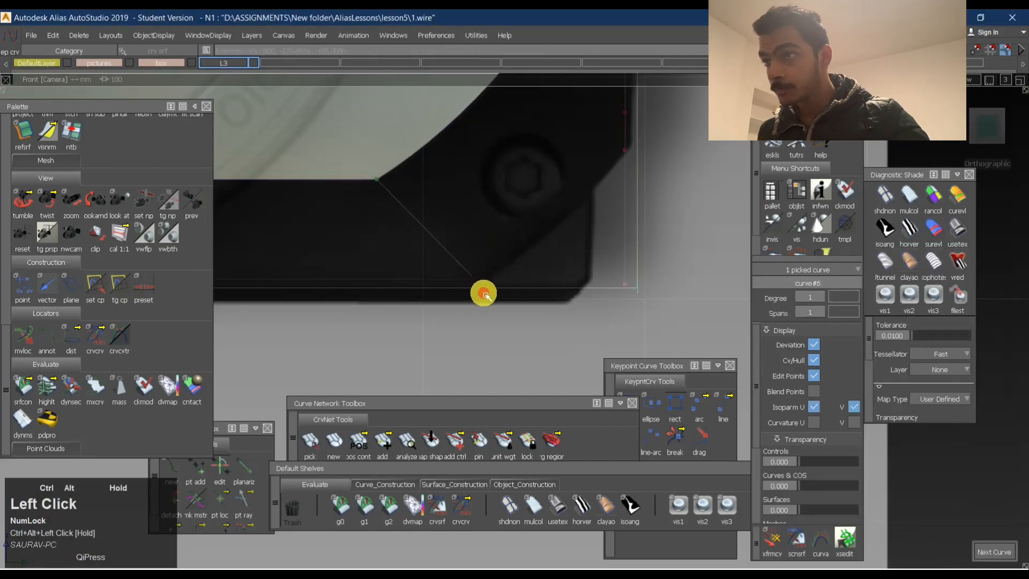
# Select the diagonal curve's lower end control vertex and move it outward past the front face in the top view.
pyautogui.keyDown('alt'); pyautogui.keyDown('shift'); pyautogui.moveTo(474, 300); pyautogui.dragTo(558, 249); pyautogui.keyUp('shift'); pyautogui.keyUp('alt')
pyautogui.keyDown('alt'); pyautogui.keyDown('shift'); pyautogui.moveTo(558, 249); pyautogui.dragTo(535, 260, button='right'); pyautogui.keyUp('shift'); pyautogui.keyUp('alt')
pyautogui.keyDown('alt'); pyautogui.keyDown('shift'); pyautogui.moveTo(535, 260); pyautogui.dragTo(534, 365); pyautogui.keyUp('shift'); pyautogui.keyUp('alt')
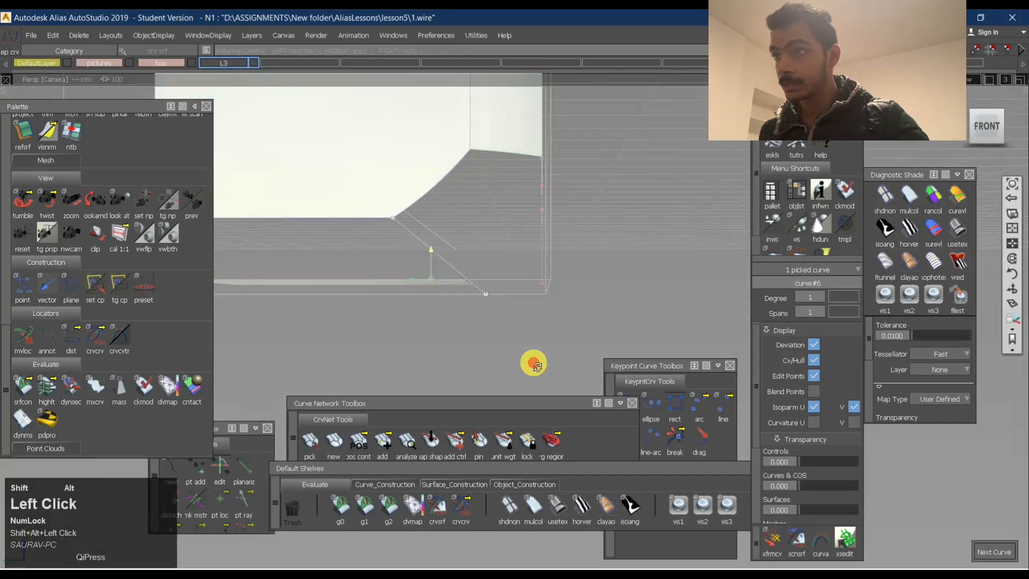
pyautogui.keyDown('ctrl'); pyautogui.keyDown('shift'); pyautogui.moveTo(479, 308); pyautogui.dragTo(481, 285); pyautogui.keyUp('shift'); pyautogui.keyUp('ctrl')
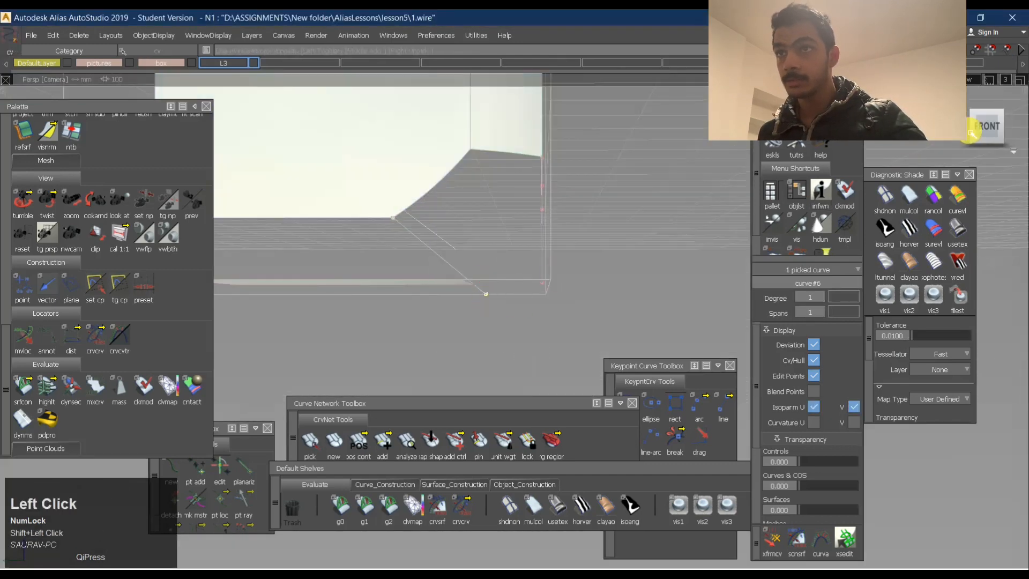
pyautogui.click(989, 114)
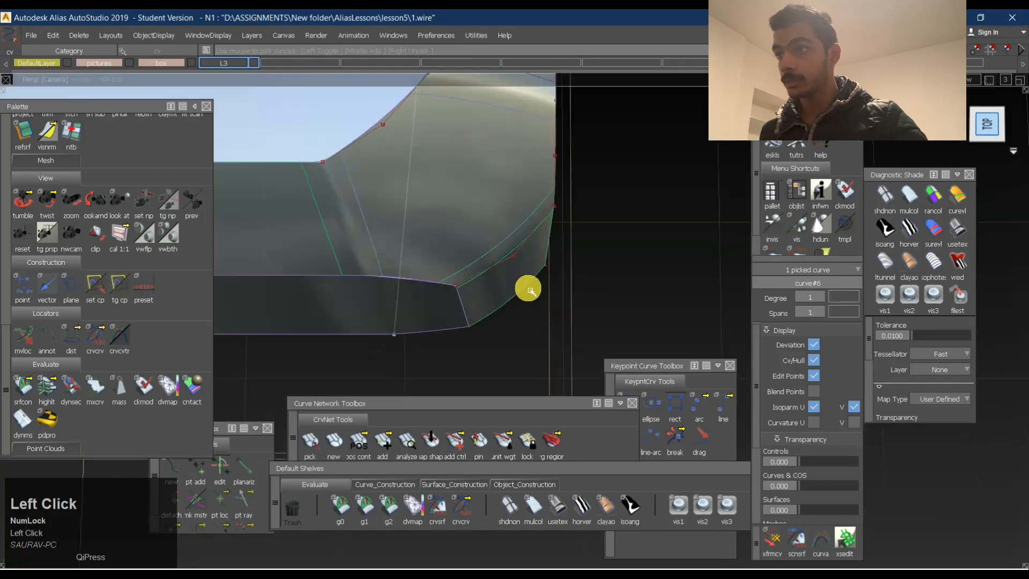
pyautogui.keyDown('ctrl'); pyautogui.keyDown('shift'); pyautogui.middleClick(467, 300); pyautogui.keyUp('shift'); pyautogui.keyUp('ctrl')
pyautogui.moveTo(647, 250); pyautogui.dragTo(621, 332, button='right')
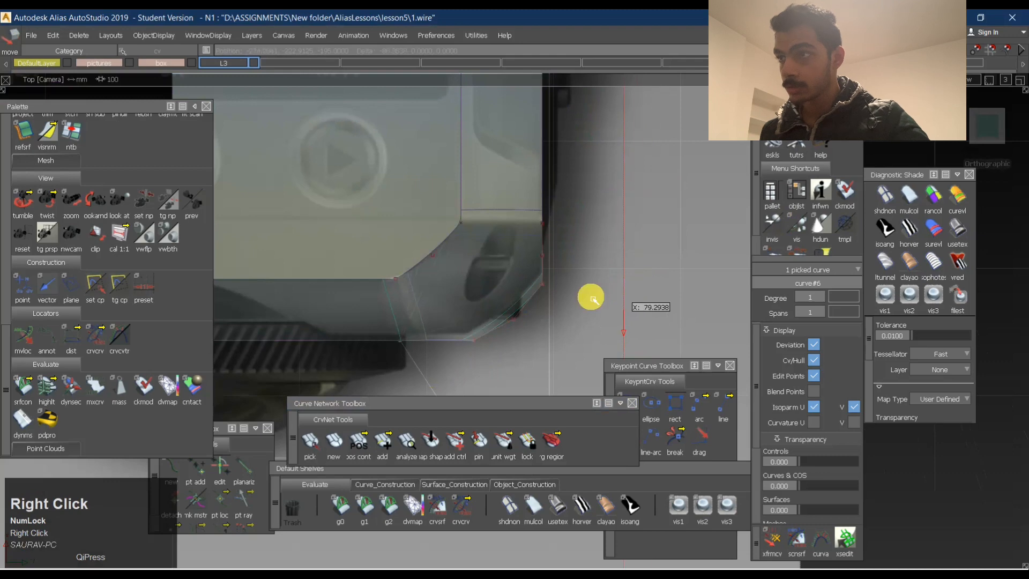
# In the front view, project the diagonal curve onto the bottom plane along the view direction.
pyautogui.keyDown('alt'); pyautogui.keyDown('shift'); pyautogui.moveTo(601, 216); pyautogui.dragTo(551, 200); pyautogui.keyUp('shift'); pyautogui.keyUp('alt')
pyautogui.keyDown('alt'); pyautogui.keyDown('shift'); pyautogui.moveTo(552, 200); pyautogui.dragTo(532, 225, button='right'); pyautogui.keyUp('shift'); pyautogui.keyUp('alt')
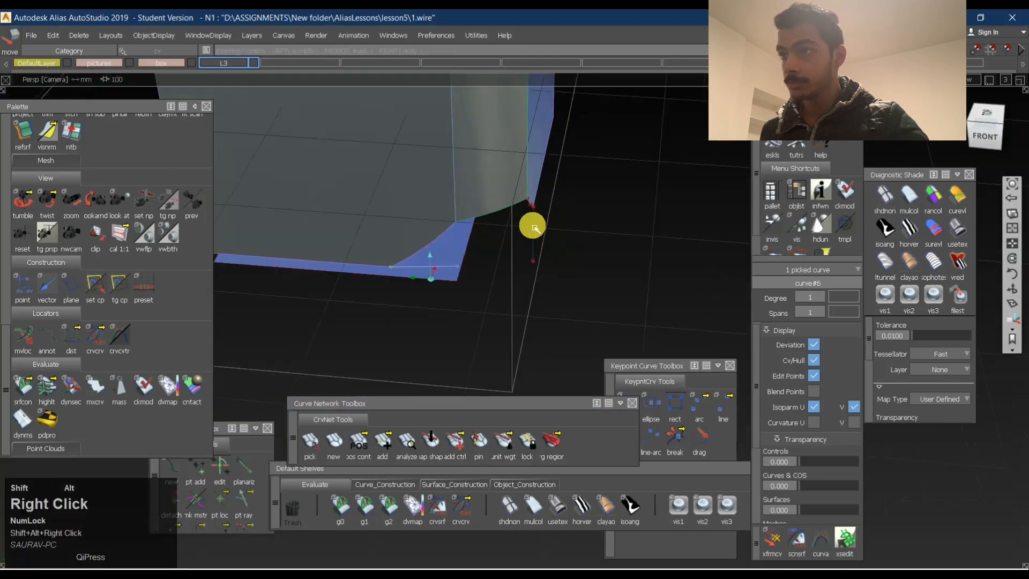
pyautogui.keyDown('alt'); pyautogui.keyDown('shift'); pyautogui.moveTo(533, 225); pyautogui.dragTo(445, 274); pyautogui.keyUp('shift'); pyautogui.keyUp('alt')
pyautogui.keyDown('alt'); pyautogui.keyDown('shift'); pyautogui.moveTo(462, 274); pyautogui.dragTo(933, 140, button='right'); pyautogui.keyUp('shift'); pyautogui.keyUp('alt')
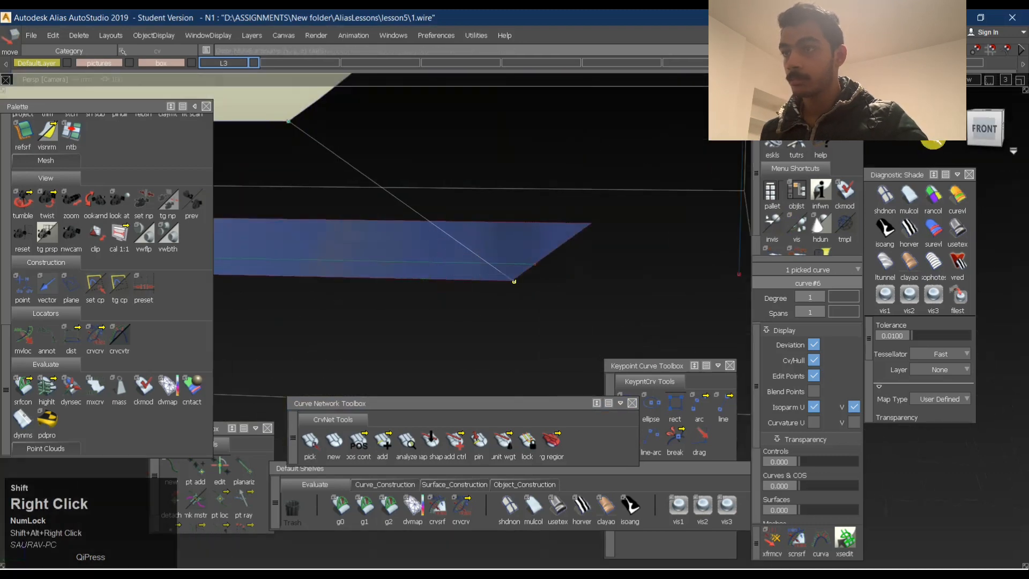
pyautogui.click(977, 137)
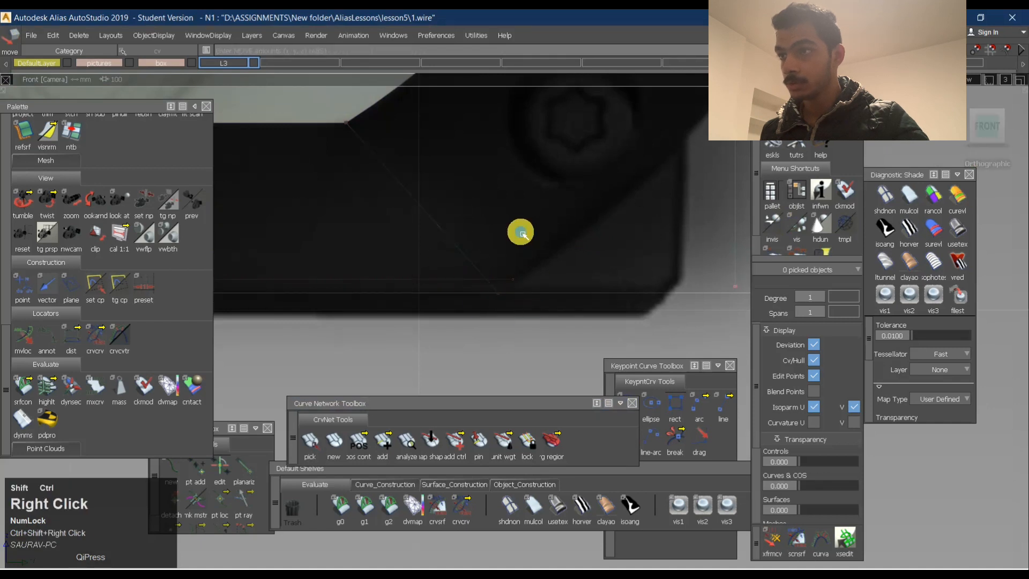
pyautogui.keyDown('ctrl'); pyautogui.keyDown('shift'); pyautogui.moveTo(521, 234); pyautogui.dragTo(476, 303, button='right'); pyautogui.keyUp('shift'); pyautogui.keyUp('ctrl')
pyautogui.click(479, 305)
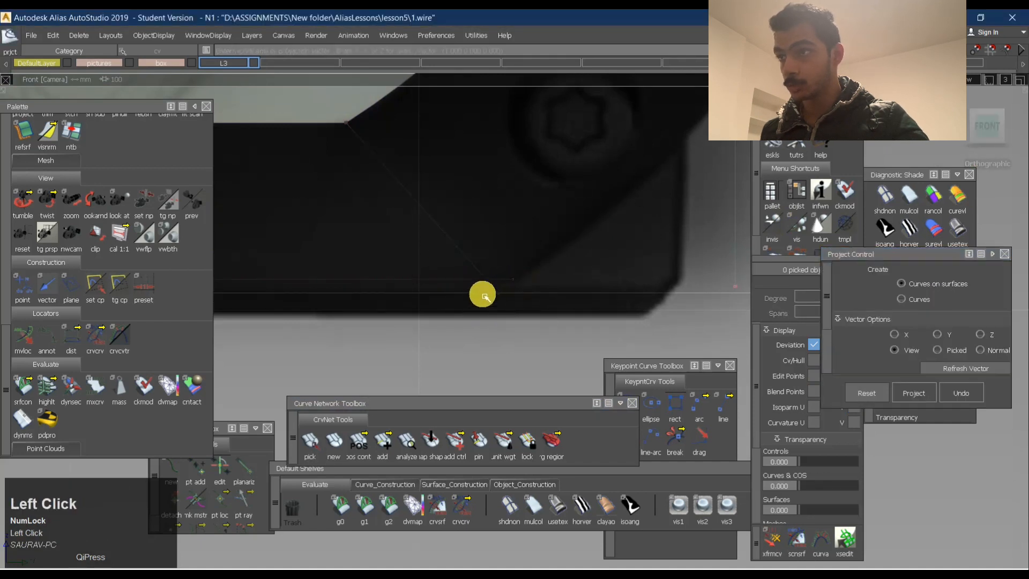
pyautogui.click(513, 278)
pyautogui.keyDown('alt'); pyautogui.keyDown('shift'); pyautogui.moveTo(513, 278); pyautogui.dragTo(489, 290); pyautogui.keyUp('shift'); pyautogui.keyUp('alt')
pyautogui.click(981, 135)
pyautogui.press('space')
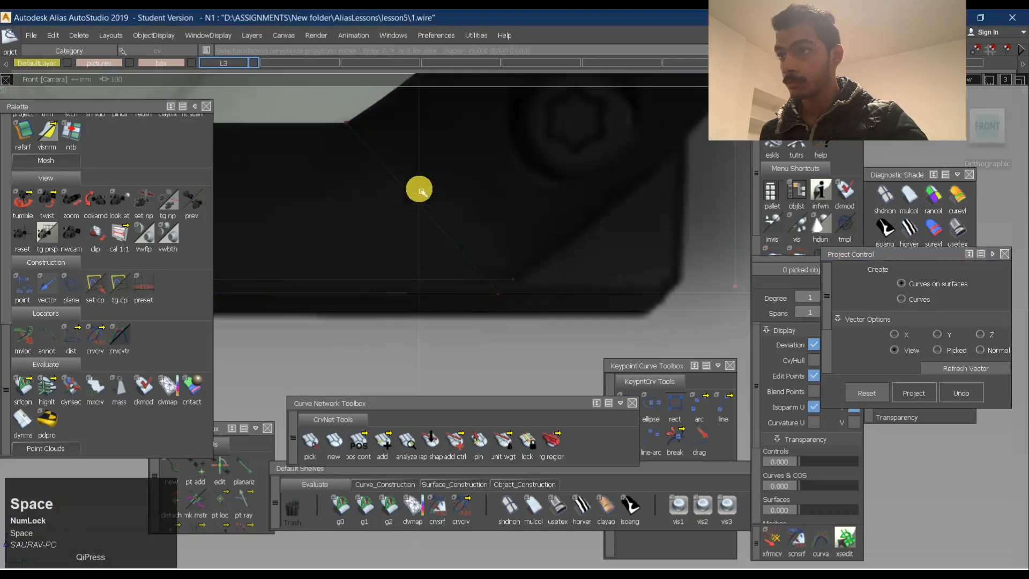
# Examine the lower corner, its curves and the bottom plane from several angles and against the front reference image.
pyautogui.keyDown('alt'); pyautogui.keyDown('shift'); pyautogui.moveTo(532, 198); pyautogui.dragTo(462, 272); pyautogui.keyUp('shift'); pyautogui.keyUp('alt')
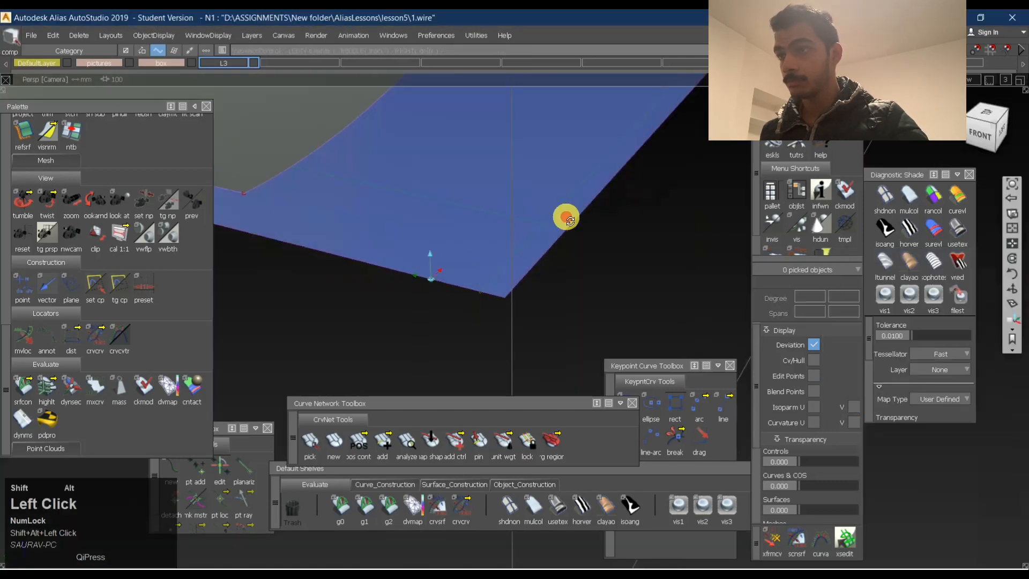
pyautogui.keyDown('alt'); pyautogui.keyDown('shift'); pyautogui.moveTo(565, 216); pyautogui.dragTo(423, 165); pyautogui.keyUp('shift'); pyautogui.keyUp('alt')
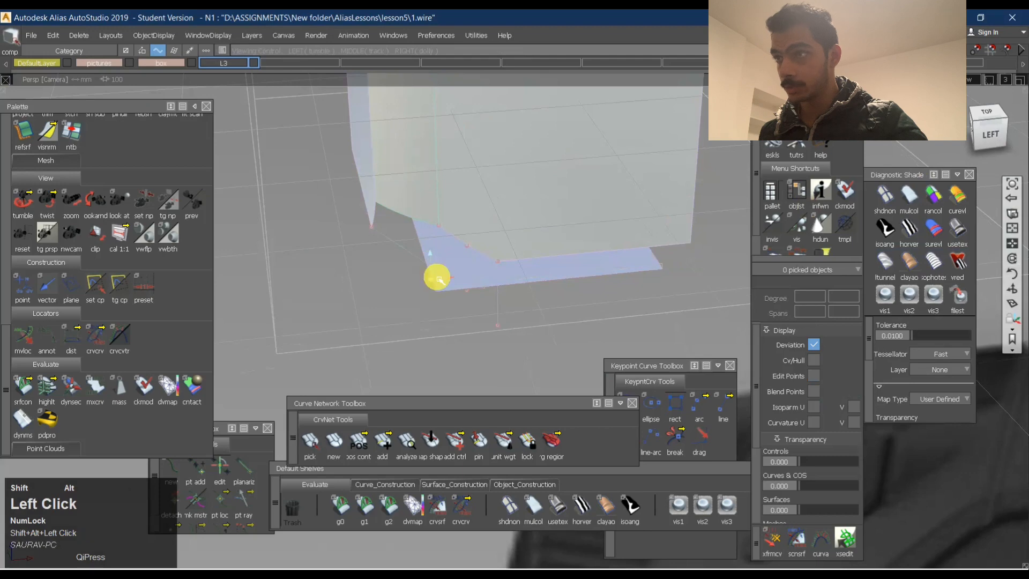
pyautogui.keyDown('alt'); pyautogui.keyDown('shift'); pyautogui.moveTo(438, 278); pyautogui.dragTo(843, 167); pyautogui.keyUp('shift'); pyautogui.keyUp('alt')
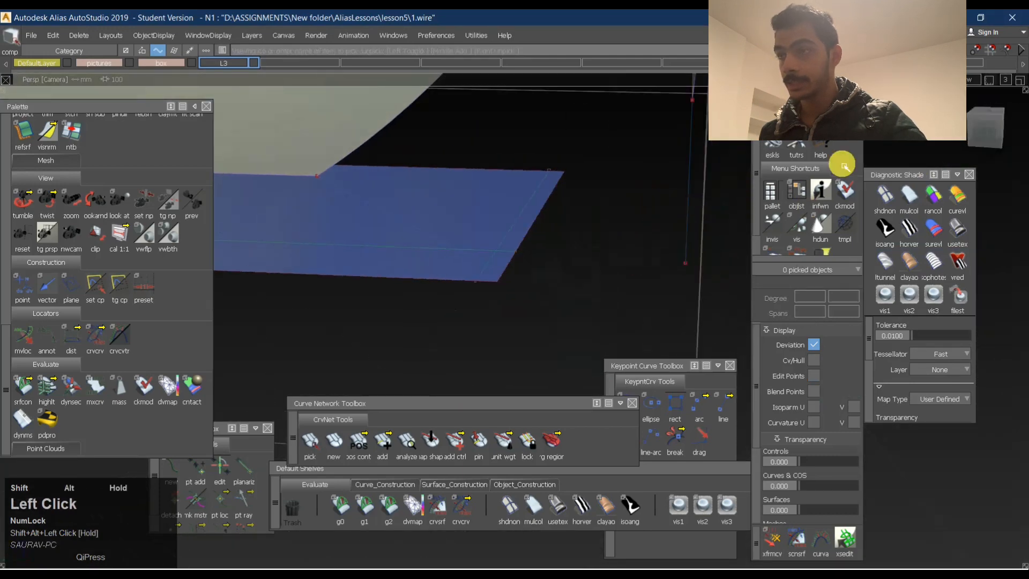
pyautogui.click(982, 137)
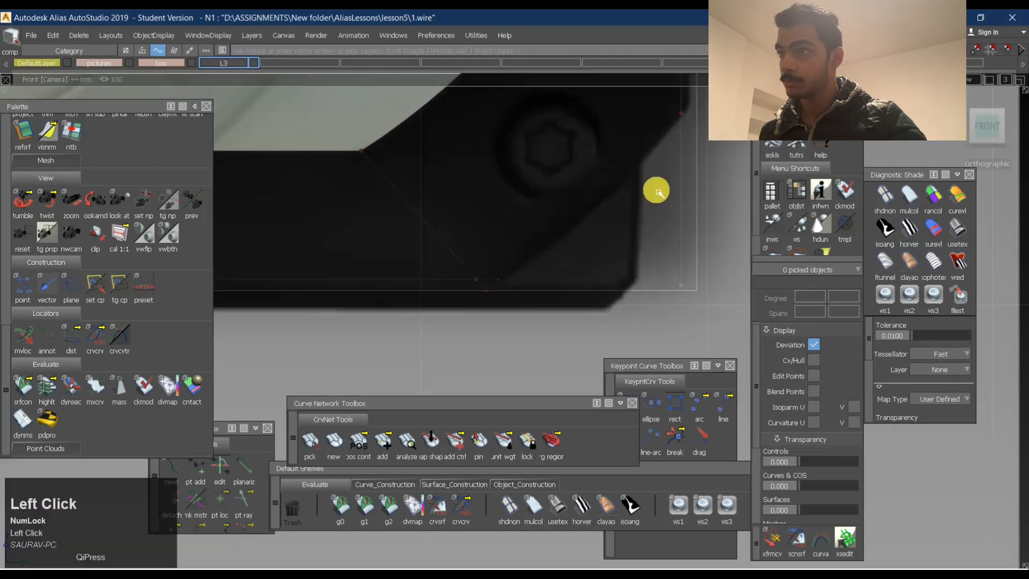
pyautogui.keyDown('alt'); pyautogui.keyDown('shift'); pyautogui.moveTo(659, 193); pyautogui.dragTo(608, 222, button='right'); pyautogui.keyUp('shift'); pyautogui.keyUp('alt')
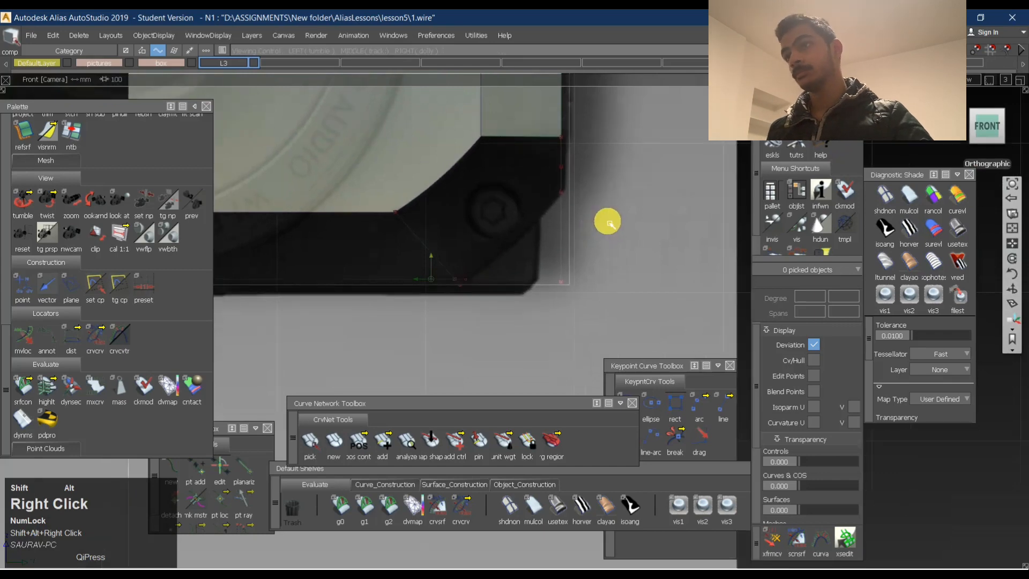
pyautogui.keyDown('alt'); pyautogui.keyDown('shift'); pyautogui.moveTo(560, 216); pyautogui.dragTo(540, 215); pyautogui.keyUp('shift'); pyautogui.keyUp('alt')
pyautogui.keyDown('alt'); pyautogui.keyDown('shift'); pyautogui.moveTo(539, 214); pyautogui.dragTo(504, 239, button='right'); pyautogui.keyUp('shift'); pyautogui.keyUp('alt')
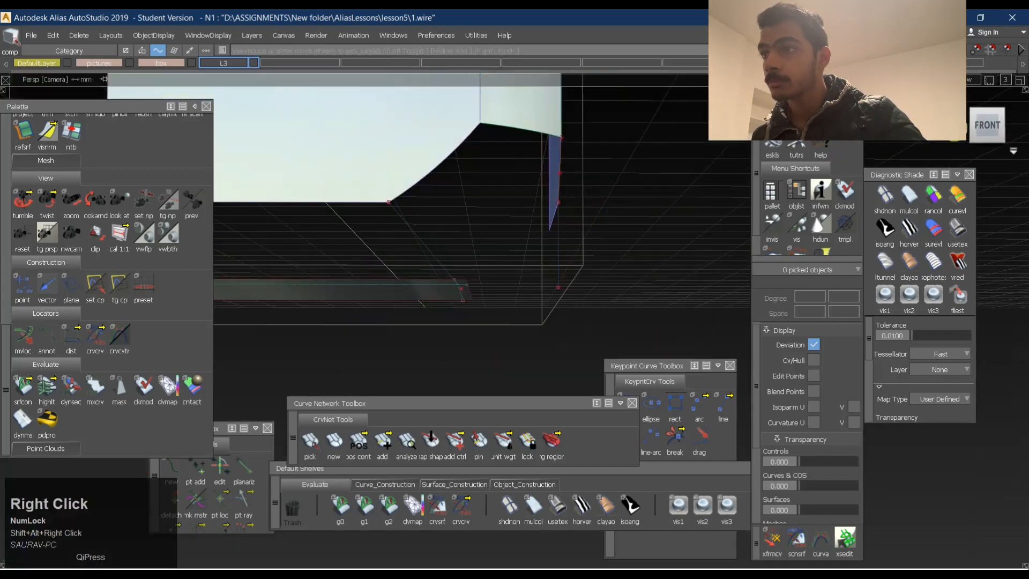
pyautogui.click(987, 126)
pyautogui.keyDown('alt'); pyautogui.keyDown('shift'); pyautogui.moveTo(577, 207); pyautogui.dragTo(515, 248, button='right'); pyautogui.keyUp('shift'); pyautogui.keyUp('alt')
pyautogui.moveTo(515, 248)
pyautogui.keyDown('alt'); pyautogui.keyDown('shift'); pyautogui.mouseDown()
pyautogui.moveTo(545, 284)
pyautogui.moveTo(524, 239)
pyautogui.mouseUp(); pyautogui.keyUp('shift'); pyautogui.keyUp('alt')
pyautogui.keyDown('alt'); pyautogui.keyDown('shift'); pyautogui.moveTo(523, 239); pyautogui.dragTo(487, 278, button='right'); pyautogui.keyUp('shift'); pyautogui.keyUp('alt')
pyautogui.keyDown('alt'); pyautogui.keyDown('shift'); pyautogui.moveTo(488, 278); pyautogui.dragTo(490, 271, button='middle'); pyautogui.keyUp('shift'); pyautogui.keyUp('alt')
pyautogui.keyDown('alt'); pyautogui.keyDown('shift'); pyautogui.moveTo(501, 295); pyautogui.dragTo(554, 312); pyautogui.keyUp('shift'); pyautogui.keyUp('alt')
pyautogui.keyDown('alt'); pyautogui.keyDown('shift'); pyautogui.moveTo(554, 313); pyautogui.dragTo(492, 289, button='middle'); pyautogui.keyUp('shift'); pyautogui.keyUp('alt')
pyautogui.keyDown('alt'); pyautogui.keyDown('shift'); pyautogui.moveTo(492, 290); pyautogui.dragTo(544, 268); pyautogui.keyUp('shift'); pyautogui.keyUp('alt')
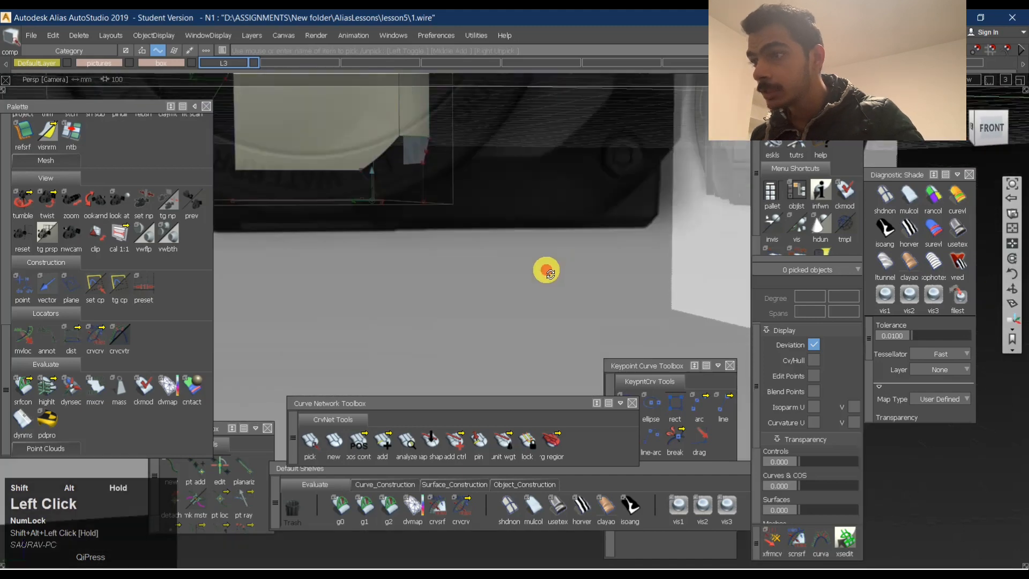
# Switch to the Garmin camera reference photo to study its lower corner, and return to the front of the Alias model.
pyautogui.click(652, 572)
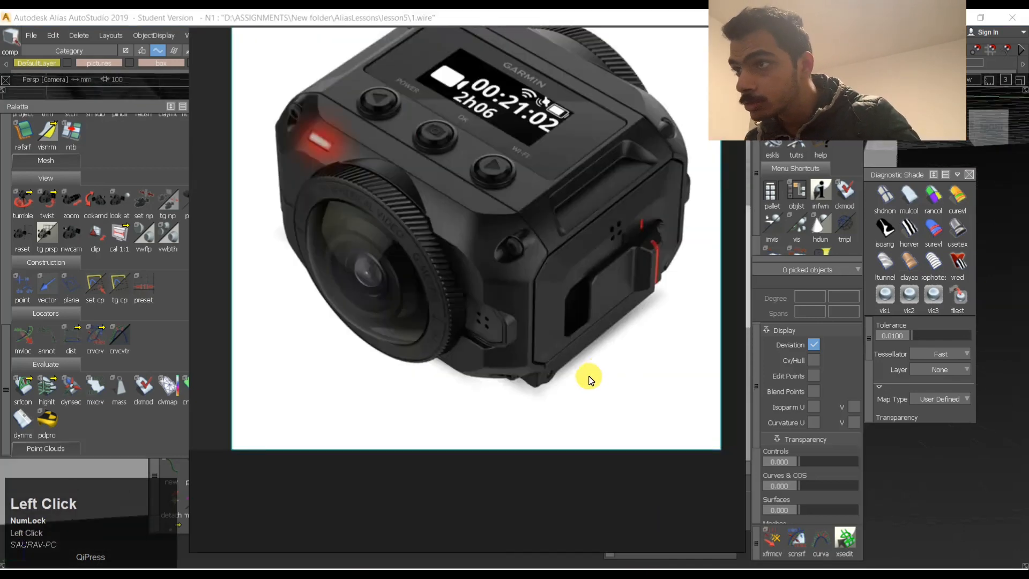
pyautogui.click(999, 132)
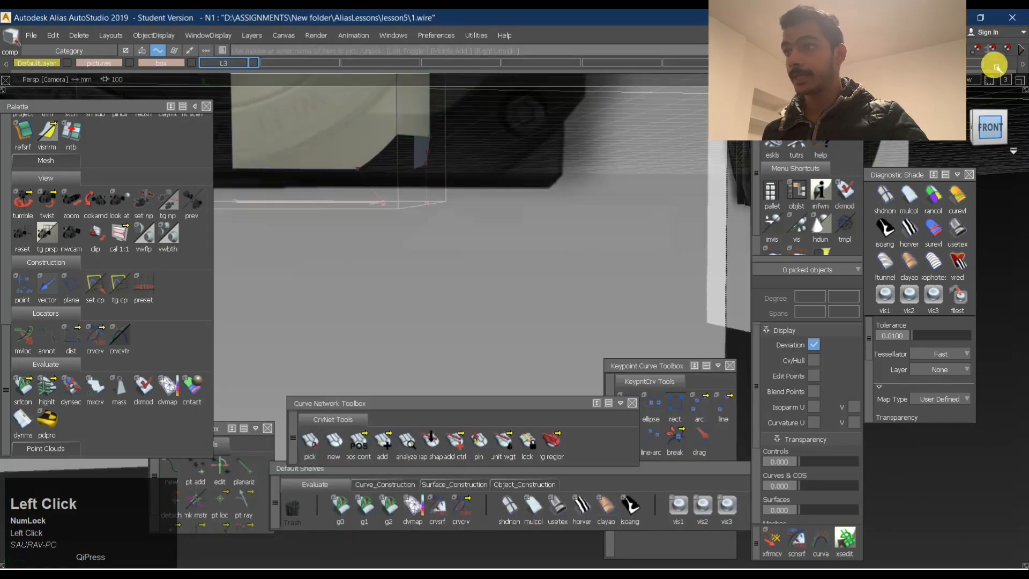
pyautogui.keyDown('alt'); pyautogui.keyDown('shift'); pyautogui.moveTo(471, 229); pyautogui.dragTo(358, 232); pyautogui.keyUp('shift'); pyautogui.keyUp('alt')
pyautogui.keyDown('alt'); pyautogui.keyDown('shift'); pyautogui.moveTo(358, 232); pyautogui.dragTo(423, 241, button='right'); pyautogui.keyUp('shift'); pyautogui.keyUp('alt')
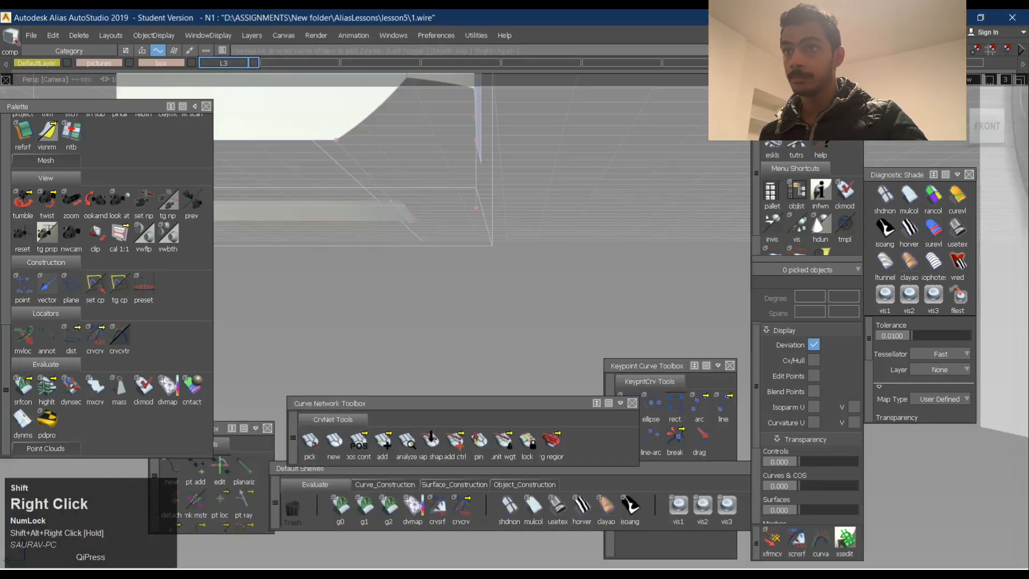
# Select the diagonal curve's lower end control vertex and adjust it against the front reference image.
pyautogui.keyDown('alt'); pyautogui.keyDown('shift'); pyautogui.moveTo(372, 218); pyautogui.dragTo(429, 239, button='right'); pyautogui.keyUp('shift'); pyautogui.keyUp('alt')
pyautogui.keyDown('ctrl'); pyautogui.keyDown('shift'); pyautogui.moveTo(420, 225); pyautogui.dragTo(435, 218); pyautogui.keyUp('shift'); pyautogui.keyUp('ctrl')
pyautogui.moveTo(420, 212); pyautogui.dragTo(440, 227)
pyautogui.keyDown('alt'); pyautogui.keyDown('shift'); pyautogui.scroll(-1, 442, 229); pyautogui.keyUp('shift'); pyautogui.keyUp('alt')
pyautogui.keyDown('alt'); pyautogui.keyDown('shift'); pyautogui.moveTo(450, 235); pyautogui.dragTo(595, 276, button='middle'); pyautogui.keyUp('shift'); pyautogui.keyUp('alt')
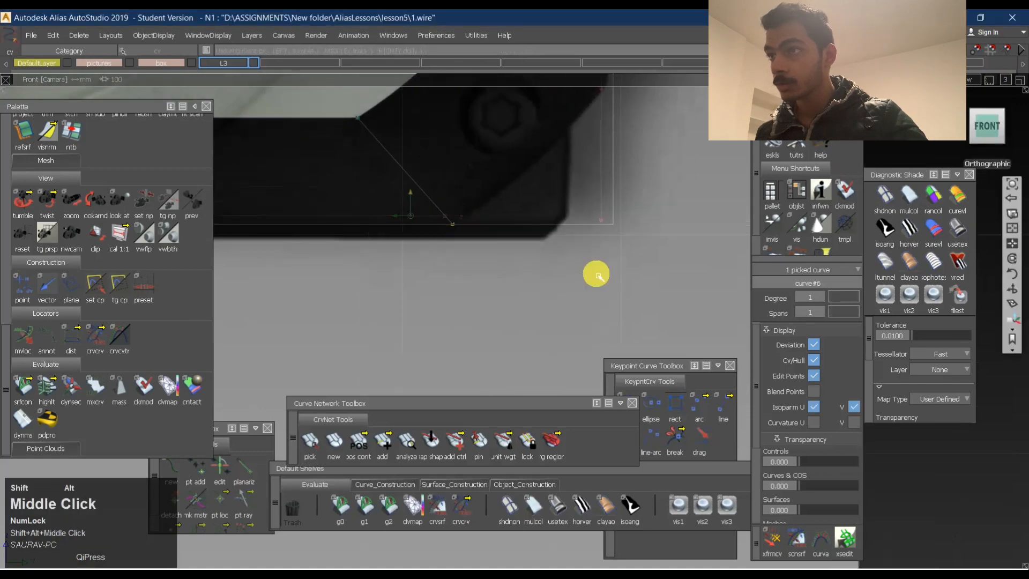
pyautogui.keyDown('ctrl'); pyautogui.keyDown('shift'); pyautogui.moveTo(495, 220); pyautogui.dragTo(474, 202, button='middle'); pyautogui.keyUp('shift'); pyautogui.keyUp('ctrl')
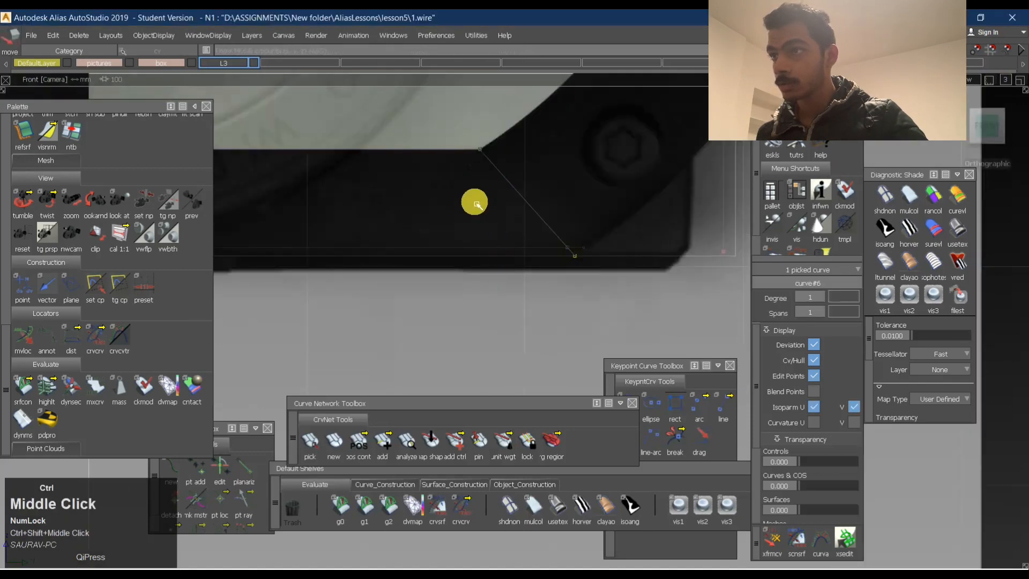
# Draw an edit-point curve across the bottom plane's corner, snapping it to the plane's edge.
pyautogui.keyDown('alt'); pyautogui.keyDown('shift'); pyautogui.moveTo(503, 188); pyautogui.dragTo(573, 222); pyautogui.keyUp('shift'); pyautogui.keyUp('alt')
pyautogui.keyDown('ctrl'); pyautogui.keyDown('shift'); pyautogui.moveTo(573, 222); pyautogui.dragTo(574, 225); pyautogui.keyUp('shift'); pyautogui.keyUp('ctrl')
pyautogui.keyDown('ctrl'); pyautogui.keyDown('shift'); pyautogui.moveTo(570, 286); pyautogui.dragTo(570, 286); pyautogui.keyUp('shift'); pyautogui.keyUp('ctrl')
pyautogui.keyDown('ctrl'); pyautogui.click(460, 222); pyautogui.keyUp('ctrl')
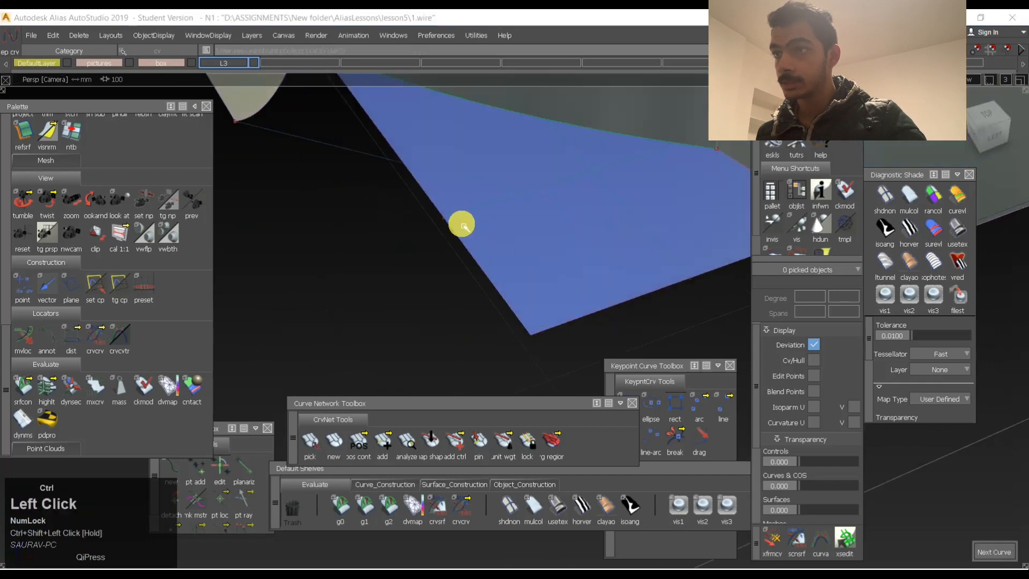
pyautogui.keyDown('ctrl'); pyautogui.keyDown('shift'); pyautogui.moveTo(536, 236); pyautogui.dragTo(793, 195); pyautogui.keyUp('shift'); pyautogui.keyUp('ctrl')
# Adjust the new degree 2 corner curve's control vertices in the top view to follow the camera's corner outline.
pyautogui.click(995, 110)
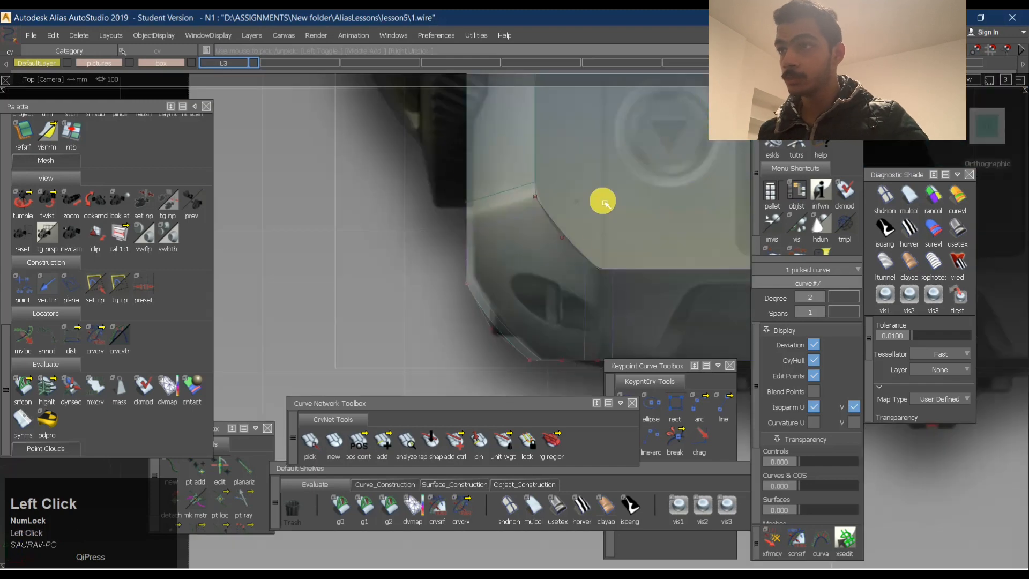
pyautogui.keyDown('alt'); pyautogui.keyDown('shift'); pyautogui.moveTo(607, 230); pyautogui.dragTo(527, 260, button='middle'); pyautogui.keyUp('shift'); pyautogui.keyUp('alt')
pyautogui.keyDown('alt'); pyautogui.keyDown('shift'); pyautogui.moveTo(527, 260); pyautogui.dragTo(597, 257, button='right'); pyautogui.keyUp('shift'); pyautogui.keyUp('alt')
pyautogui.keyDown('ctrl'); pyautogui.keyDown('alt'); pyautogui.keyDown('shift'); pyautogui.moveTo(597, 257); pyautogui.dragTo(573, 194, button='middle'); pyautogui.keyUp('shift'); pyautogui.keyUp('alt'); pyautogui.keyUp('ctrl')
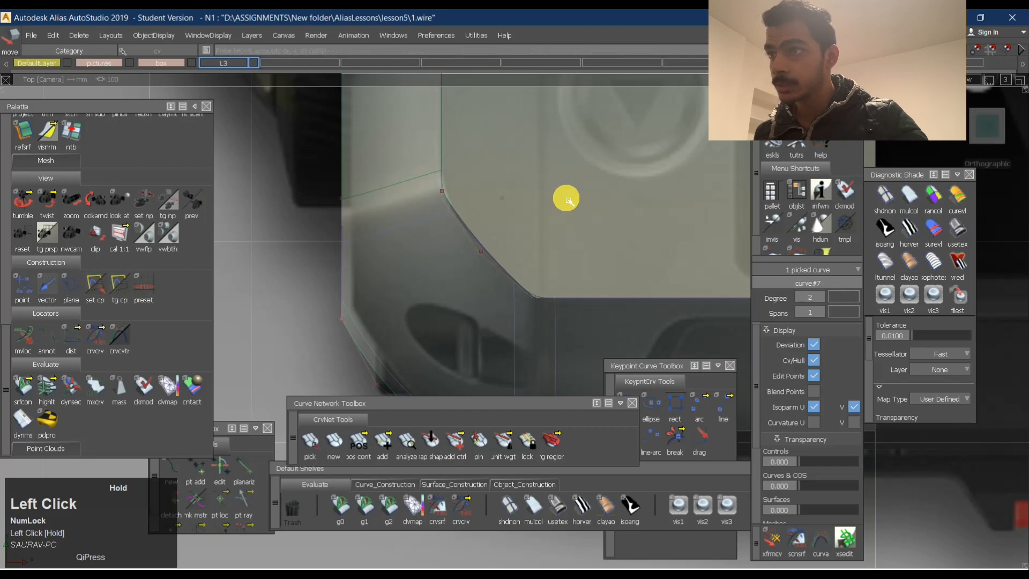
# Select and delete the old curves-on-surface at the bottom plane's corner.
pyautogui.keyDown('alt'); pyautogui.keyDown('shift'); pyautogui.moveTo(568, 200); pyautogui.dragTo(556, 150); pyautogui.keyUp('shift'); pyautogui.keyUp('alt')
pyautogui.keyDown('alt'); pyautogui.keyDown('shift'); pyautogui.moveTo(555, 150); pyautogui.dragTo(500, 276, button='middle'); pyautogui.keyUp('shift'); pyautogui.keyUp('alt')
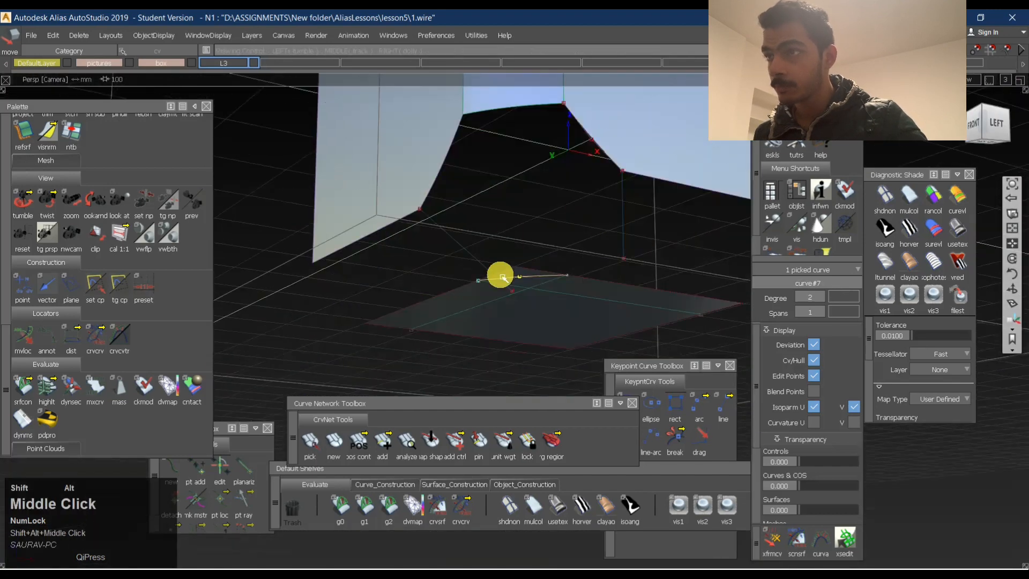
pyautogui.keyDown('alt'); pyautogui.keyDown('shift'); pyautogui.moveTo(500, 276); pyautogui.dragTo(533, 274, button='right'); pyautogui.keyUp('shift'); pyautogui.keyUp('alt')
pyautogui.moveTo(533, 274)
pyautogui.keyDown('alt'); pyautogui.keyDown('shift'); pyautogui.mouseDown()
pyautogui.moveTo(554, 212)
pyautogui.moveTo(536, 223)
pyautogui.moveTo(546, 299)
pyautogui.moveTo(589, 299)
pyautogui.moveTo(531, 294)
pyautogui.mouseUp(); pyautogui.keyUp('shift'); pyautogui.keyUp('alt')
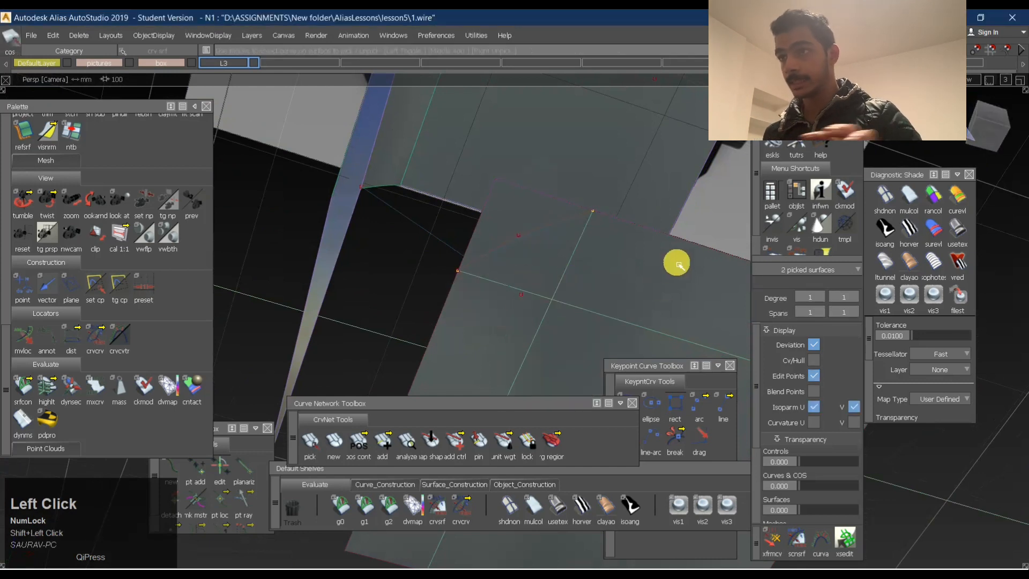
pyautogui.press('Return')
pyautogui.press('Return')
# Delete the leftover diagonal guide curve and the spare curve beside the left face's lower corner.
pyautogui.keyDown('ctrl'); pyautogui.keyDown('shift'); pyautogui.moveTo(428, 268); pyautogui.dragTo(414, 229); pyautogui.keyUp('shift'); pyautogui.keyUp('ctrl')
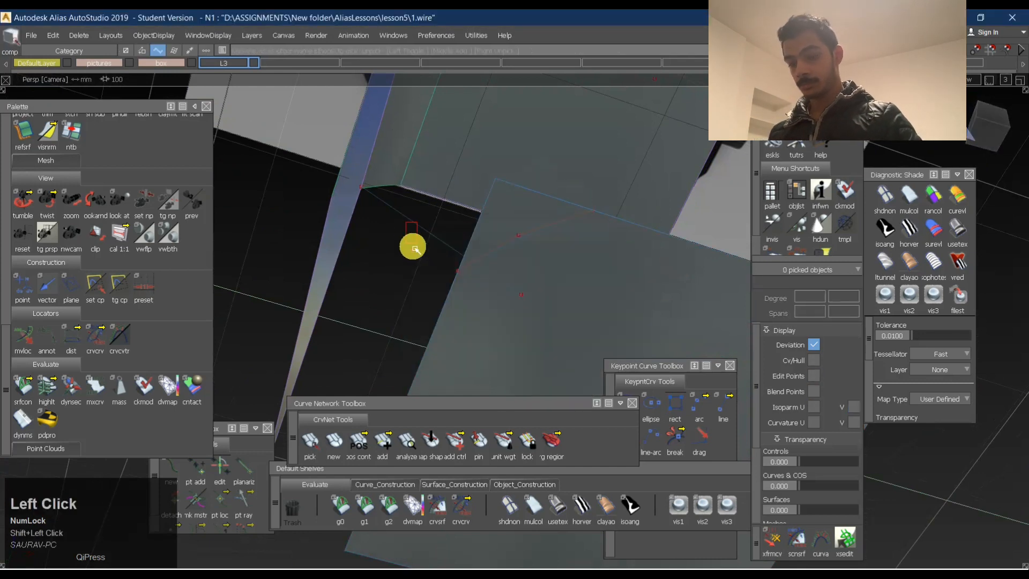
pyautogui.click(448, 236)
pyautogui.press('Return')
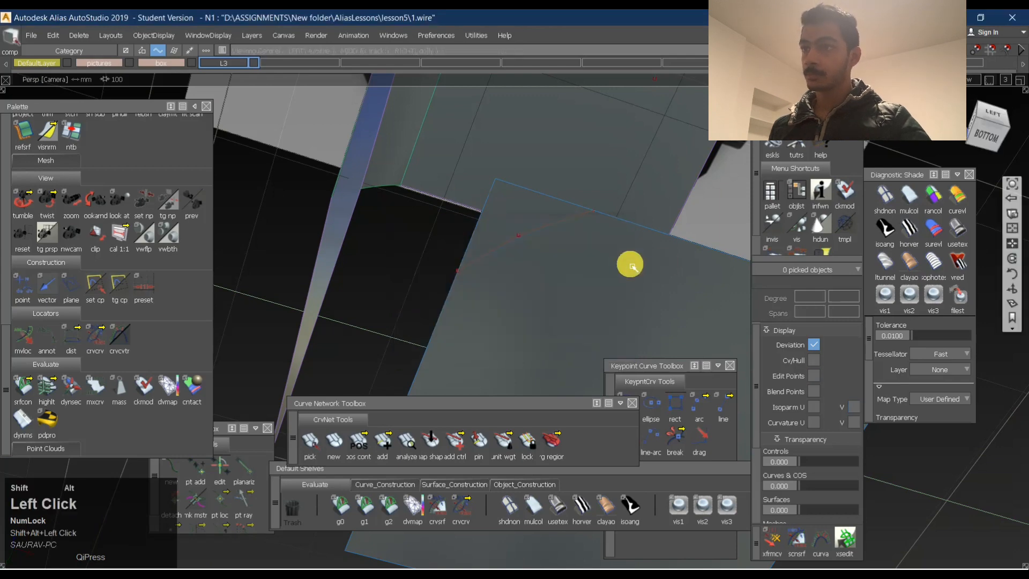
pyautogui.keyDown('alt'); pyautogui.keyDown('shift'); pyautogui.moveTo(627, 266); pyautogui.dragTo(715, 253); pyautogui.keyUp('shift'); pyautogui.keyUp('alt')
pyautogui.keyDown('alt'); pyautogui.keyDown('shift'); pyautogui.moveTo(589, 211); pyautogui.dragTo(583, 214); pyautogui.keyUp('shift'); pyautogui.keyUp('alt')
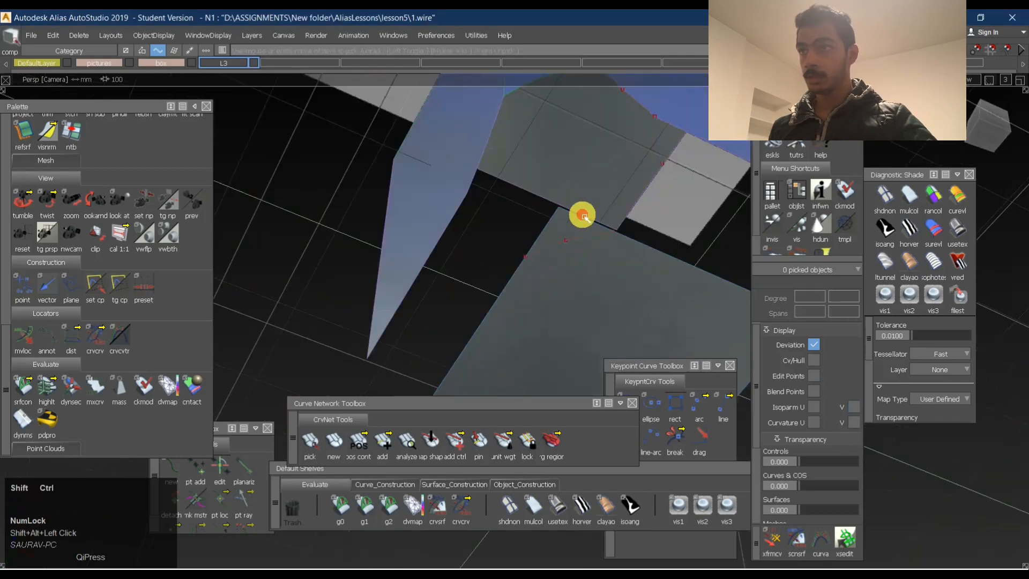
pyautogui.keyDown('shift'); pyautogui.click(655, 142); pyautogui.keyUp('shift')
pyautogui.press('Delete')
pyautogui.press('Return')
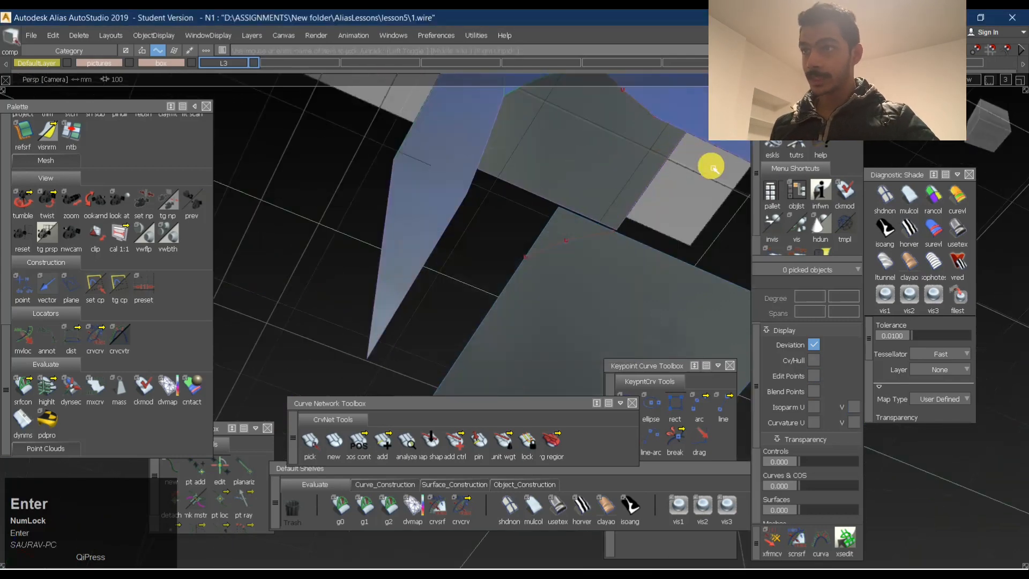
# Project the corner curve onto the bottom plane along the surface normal.
pyautogui.keyDown('ctrl'); pyautogui.keyDown('shift'); pyautogui.moveTo(641, 172); pyautogui.dragTo(636, 244, button='right'); pyautogui.keyUp('shift'); pyautogui.keyUp('ctrl')
pyautogui.keyDown('shift'); pyautogui.click(568, 271); pyautogui.keyUp('shift')
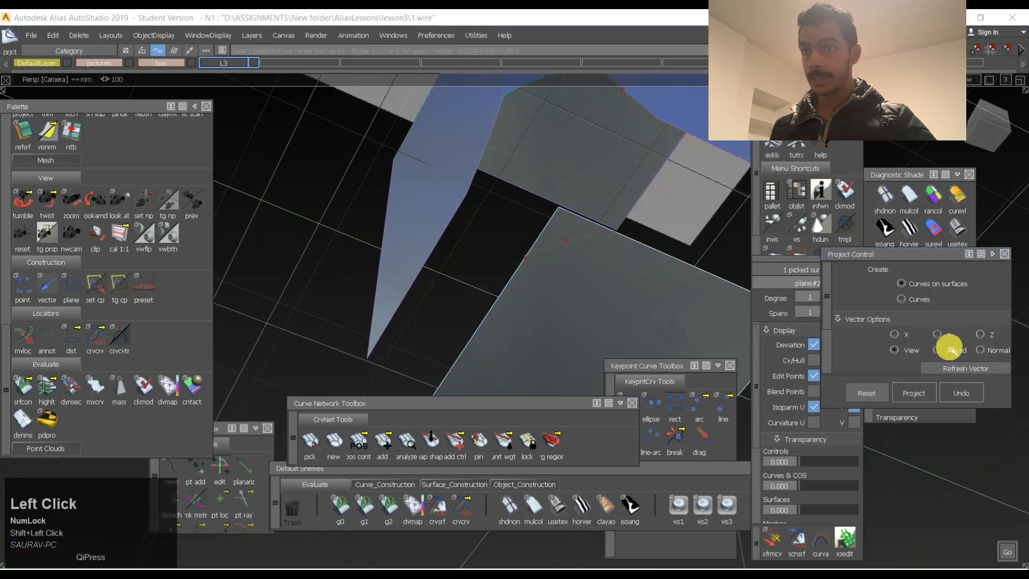
pyautogui.click(981, 350)
pyautogui.press('space')
# Trim the bottom plane along the projected curve, keeping the main region and removing the corner.
pyautogui.keyDown('ctrl'); pyautogui.keyDown('shift'); pyautogui.moveTo(633, 189); pyautogui.dragTo(626, 269, button='right'); pyautogui.keyUp('shift'); pyautogui.keyUp('ctrl')
pyautogui.keyDown('shift'); pyautogui.click(626, 269); pyautogui.keyUp('shift')
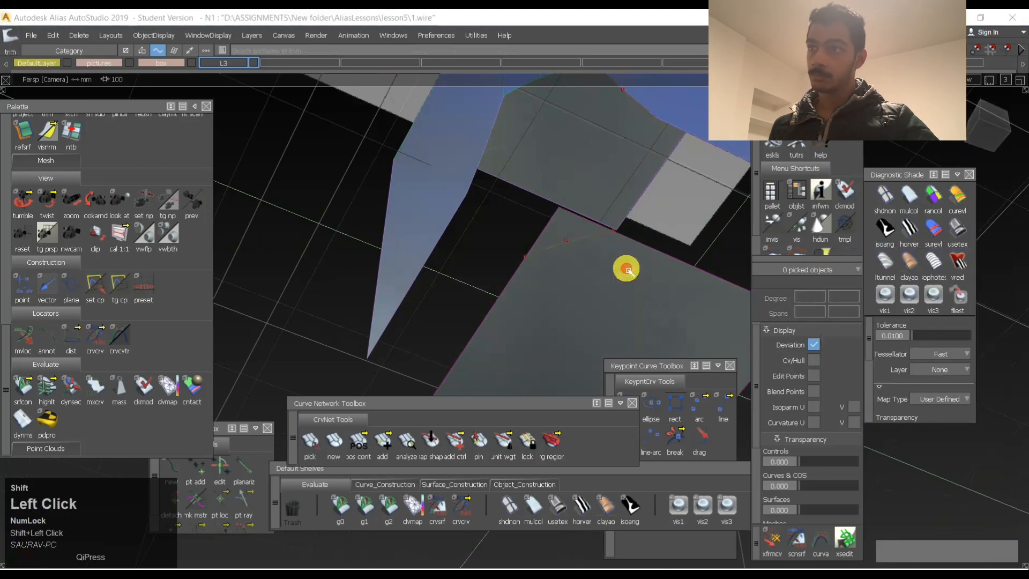
pyautogui.keyDown('alt'); pyautogui.keyDown('shift'); pyautogui.moveTo(579, 239); pyautogui.dragTo(555, 238); pyautogui.keyUp('shift'); pyautogui.keyUp('alt')
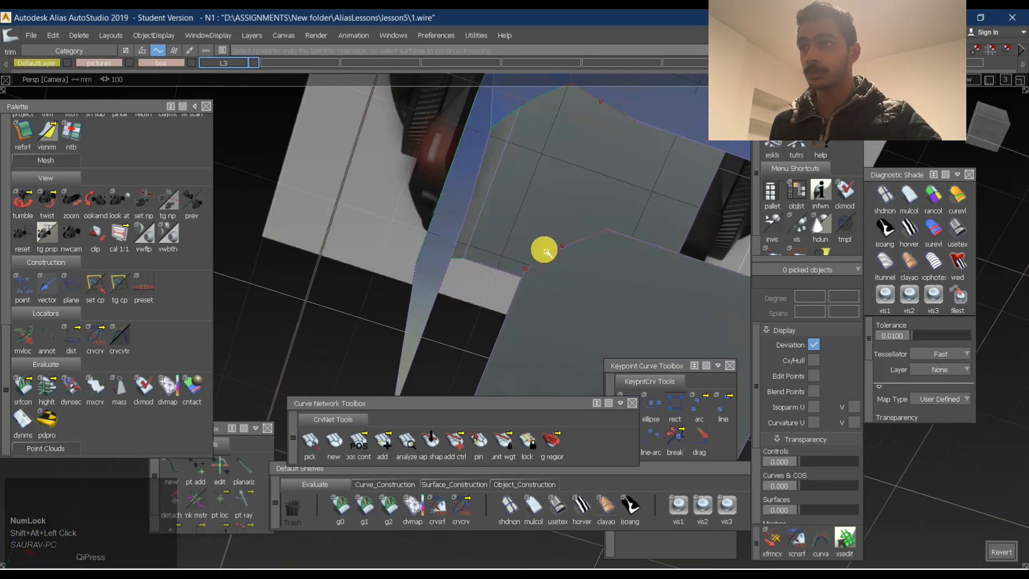
pyautogui.keyDown('alt'); pyautogui.keyDown('shift'); pyautogui.moveTo(643, 202); pyautogui.dragTo(636, 225, button='middle'); pyautogui.keyUp('shift'); pyautogui.keyUp('alt')
# Create a crowned Skin surface between the bottom plane's side edge and the left face's lower edge.
pyautogui.keyDown('ctrl'); pyautogui.keyDown('shift'); pyautogui.moveTo(636, 225); pyautogui.dragTo(635, 194, button='right'); pyautogui.keyUp('shift'); pyautogui.keyUp('ctrl')
pyautogui.keyDown('alt'); pyautogui.keyDown('shift'); pyautogui.moveTo(602, 262); pyautogui.dragTo(609, 234); pyautogui.keyUp('shift'); pyautogui.keyUp('alt')
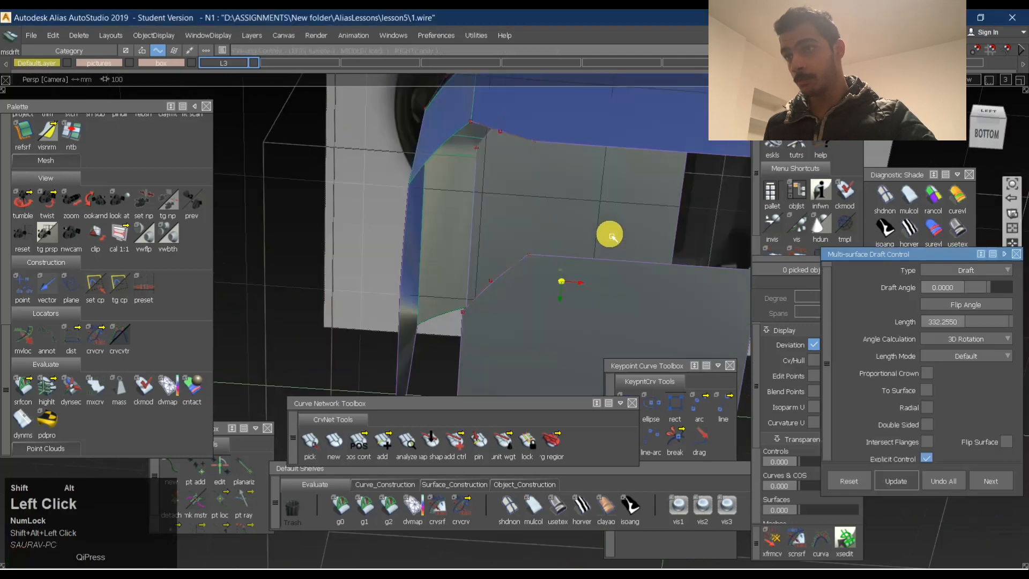
pyautogui.keyDown('ctrl'); pyautogui.keyDown('shift'); pyautogui.moveTo(615, 249); pyautogui.dragTo(639, 239, button='right'); pyautogui.keyUp('shift'); pyautogui.keyUp('ctrl')
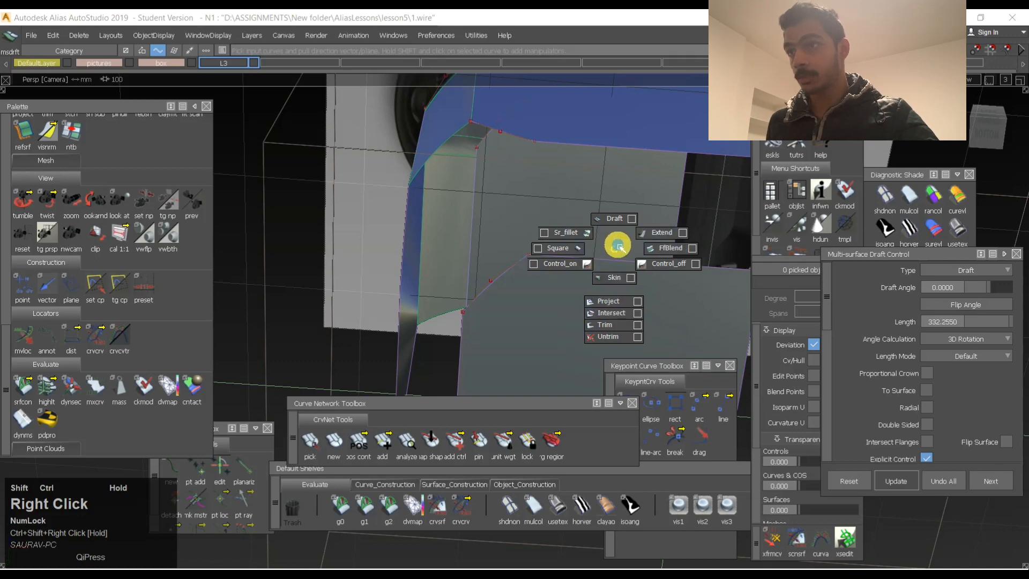
pyautogui.keyDown('ctrl'); pyautogui.keyDown('shift'); pyautogui.moveTo(615, 264); pyautogui.dragTo(615, 265, button='right'); pyautogui.keyUp('shift'); pyautogui.keyUp('ctrl')
pyautogui.click(594, 259)
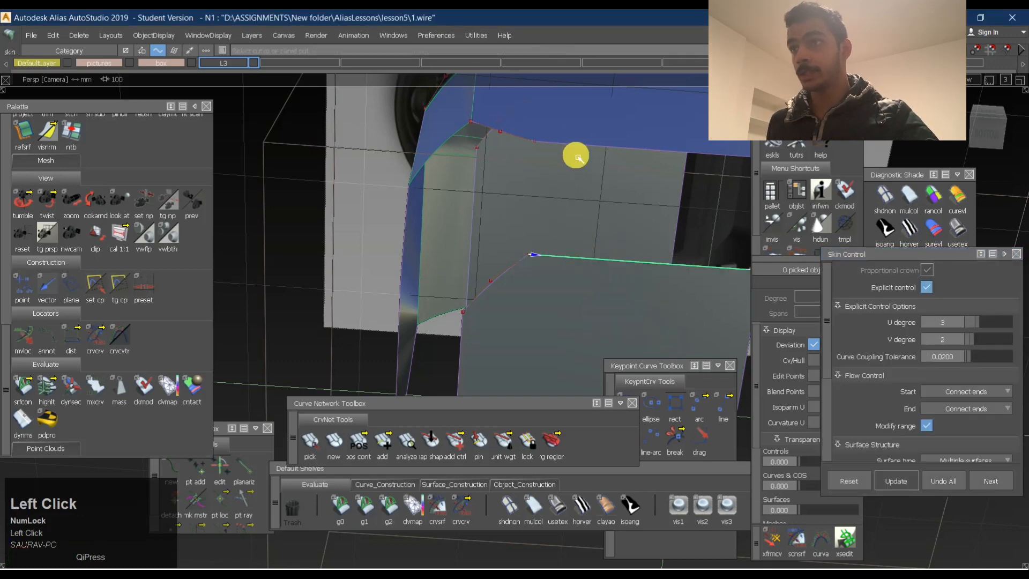
pyautogui.click(574, 147)
pyautogui.keyDown('alt'); pyautogui.keyDown('shift'); pyautogui.moveTo(466, 168); pyautogui.dragTo(629, 241); pyautogui.keyUp('shift'); pyautogui.keyUp('alt')
pyautogui.click(623, 240)
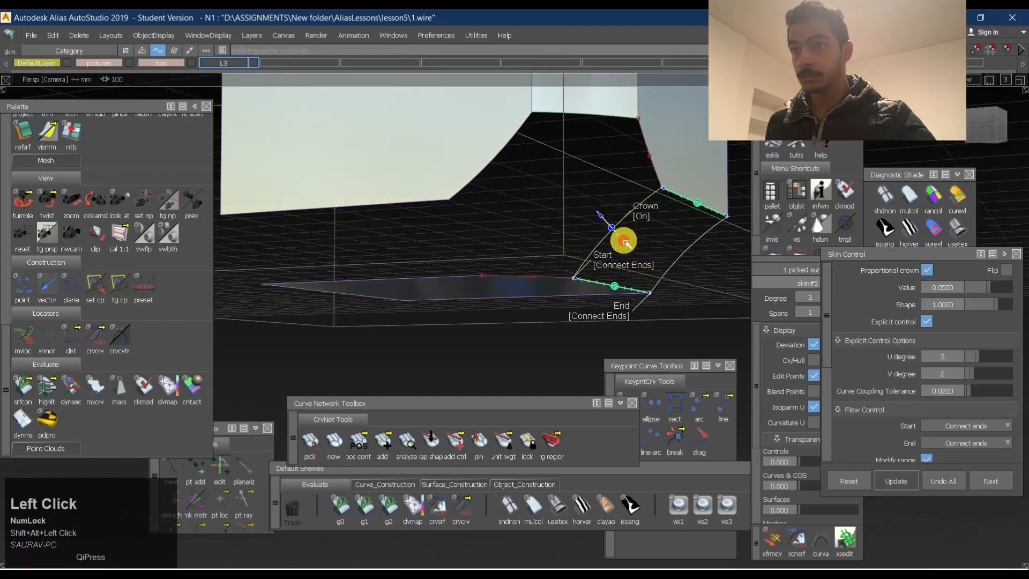
# Create a second crowned Skin surface between the front face's lower edge and the bottom plane's front edge.
pyautogui.keyDown('alt'); pyautogui.keyDown('shift'); pyautogui.moveTo(764, 282); pyautogui.dragTo(625, 275); pyautogui.keyUp('shift'); pyautogui.keyUp('alt')
pyautogui.keyDown('ctrl'); pyautogui.moveTo(462, 218); pyautogui.dragTo(429, 212, button='right'); pyautogui.keyUp('ctrl')
pyautogui.keyDown('alt'); pyautogui.keyDown('shift'); pyautogui.moveTo(429, 211); pyautogui.dragTo(428, 272); pyautogui.keyUp('shift'); pyautogui.keyUp('alt')
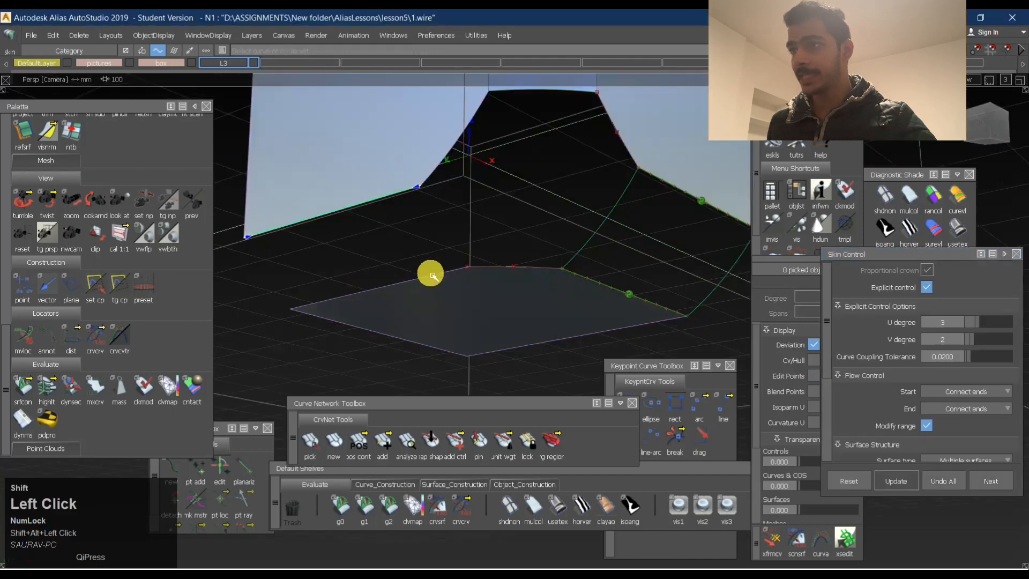
pyautogui.keyDown('shift'); pyautogui.click(533, 270); pyautogui.keyUp('shift')
pyautogui.keyDown('alt'); pyautogui.keyDown('shift'); pyautogui.moveTo(636, 156); pyautogui.dragTo(475, 186); pyautogui.keyUp('shift'); pyautogui.keyUp('alt')
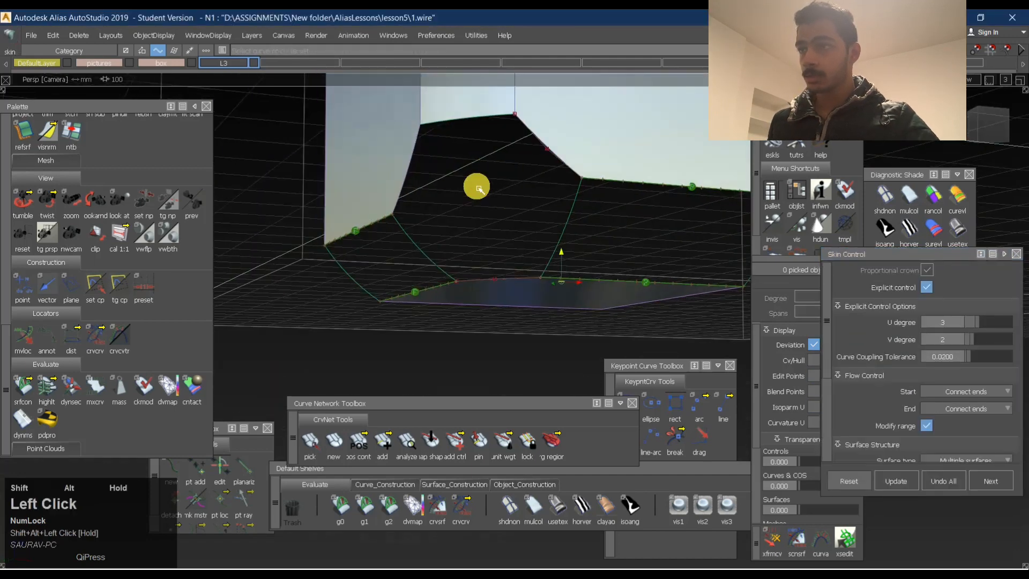
pyautogui.keyDown('ctrl'); pyautogui.keyDown('shift'); pyautogui.moveTo(597, 245); pyautogui.dragTo(492, 185, button='middle'); pyautogui.keyUp('shift'); pyautogui.keyUp('ctrl')
pyautogui.keyDown('alt'); pyautogui.keyDown('shift'); pyautogui.moveTo(492, 185); pyautogui.dragTo(515, 162); pyautogui.keyUp('shift'); pyautogui.keyUp('alt')
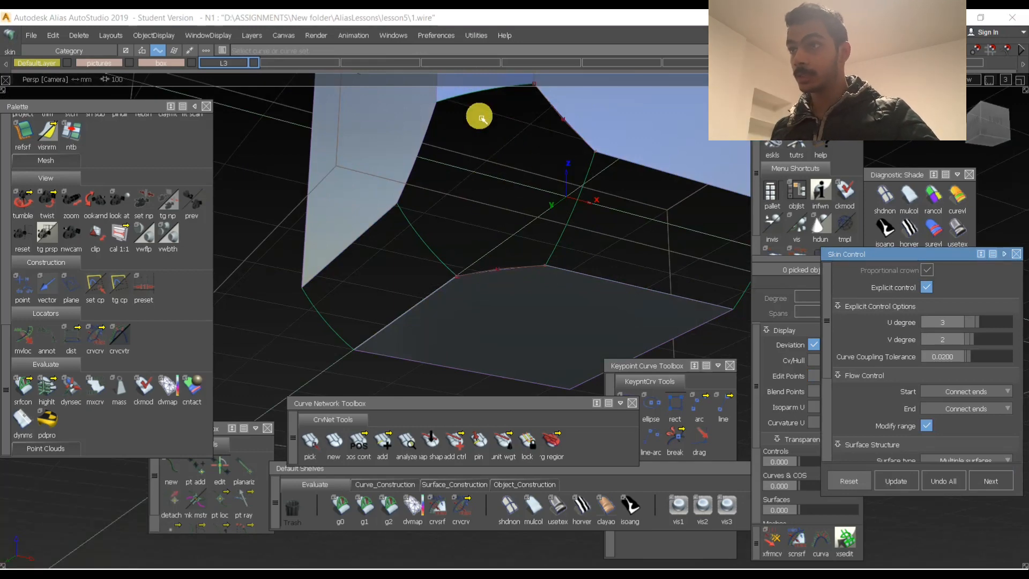
# Create a Skin surface between the vertical corner surface's lower edge and the bottom plane's trimmed corner edge.
pyautogui.moveTo(544, 172)
pyautogui.keyDown('alt'); pyautogui.keyDown('shift'); pyautogui.mouseDown()
pyautogui.moveTo(530, 237)
pyautogui.moveTo(547, 177)
pyautogui.mouseUp(); pyautogui.keyUp('shift'); pyautogui.keyUp('alt')
pyautogui.keyDown('ctrl'); pyautogui.keyDown('shift'); pyautogui.moveTo(547, 177); pyautogui.dragTo(545, 216, button='right'); pyautogui.keyUp('shift'); pyautogui.keyUp('ctrl')
pyautogui.click(495, 160)
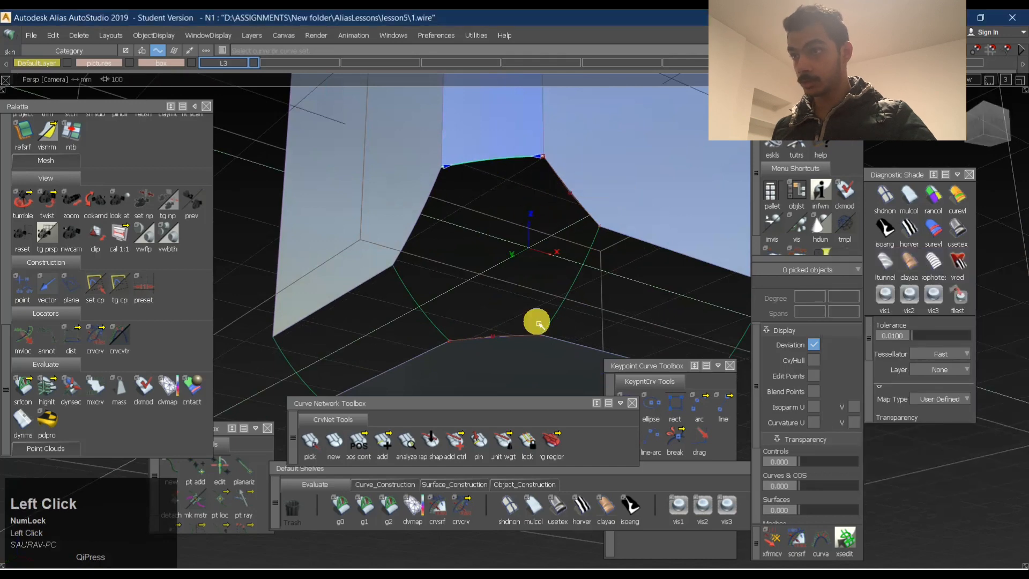
pyautogui.click(498, 337)
pyautogui.keyDown('alt'); pyautogui.keyDown('shift'); pyautogui.moveTo(554, 345); pyautogui.dragTo(431, 273); pyautogui.keyUp('shift'); pyautogui.keyUp('alt')
pyautogui.keyDown('alt'); pyautogui.keyDown('shift'); pyautogui.moveTo(431, 273); pyautogui.dragTo(505, 274); pyautogui.keyUp('shift'); pyautogui.keyUp('alt')
pyautogui.middleClick(461, 256)
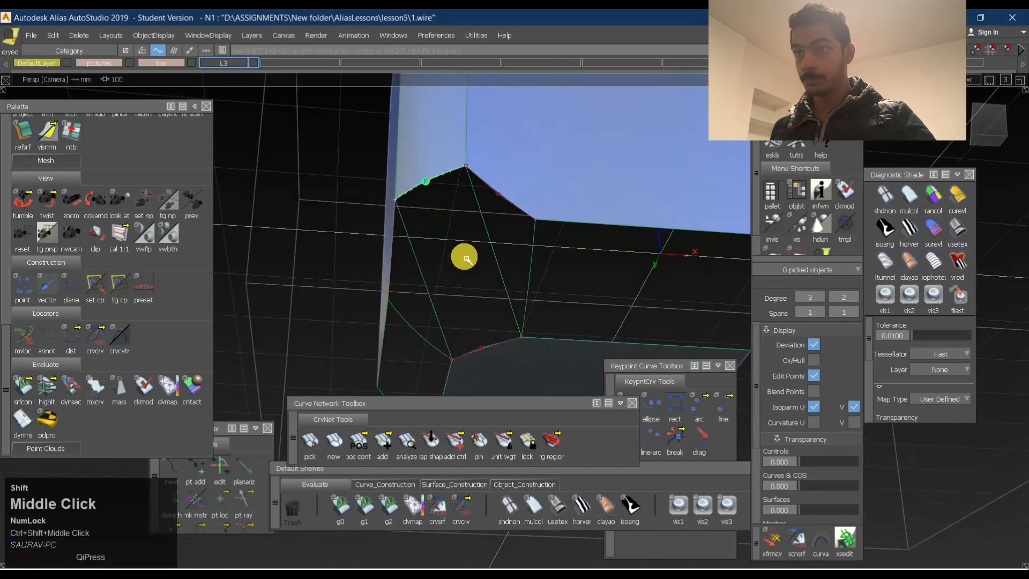
# Flip the corner skin's crown direction and set its crown value to about 0.0800.
pyautogui.click(725, 298)
pyautogui.click(459, 272)
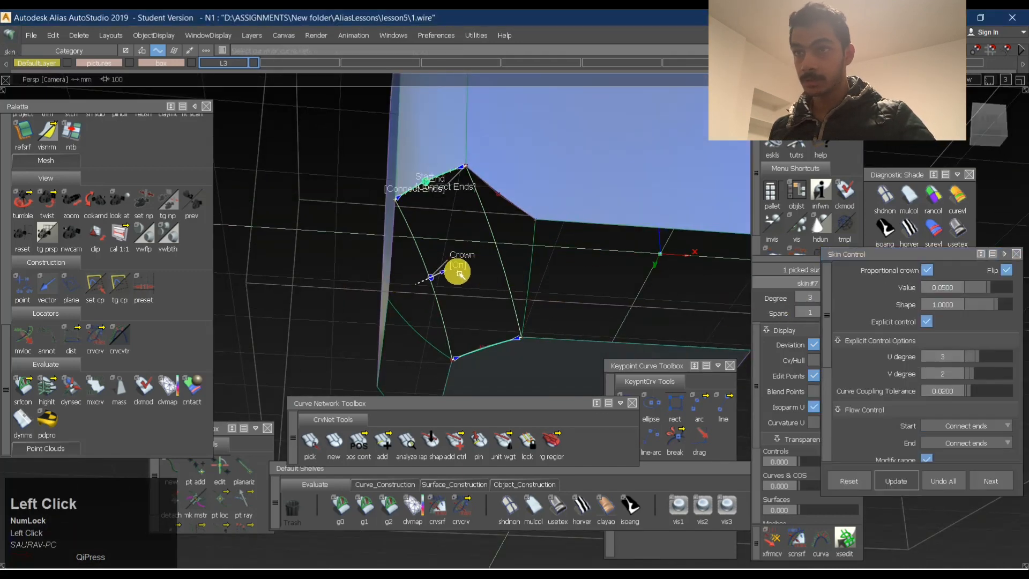
pyautogui.click(1006, 270)
pyautogui.keyDown('alt'); pyautogui.keyDown('shift'); pyautogui.moveTo(531, 272); pyautogui.dragTo(976, 326); pyautogui.keyUp('shift'); pyautogui.keyUp('alt')
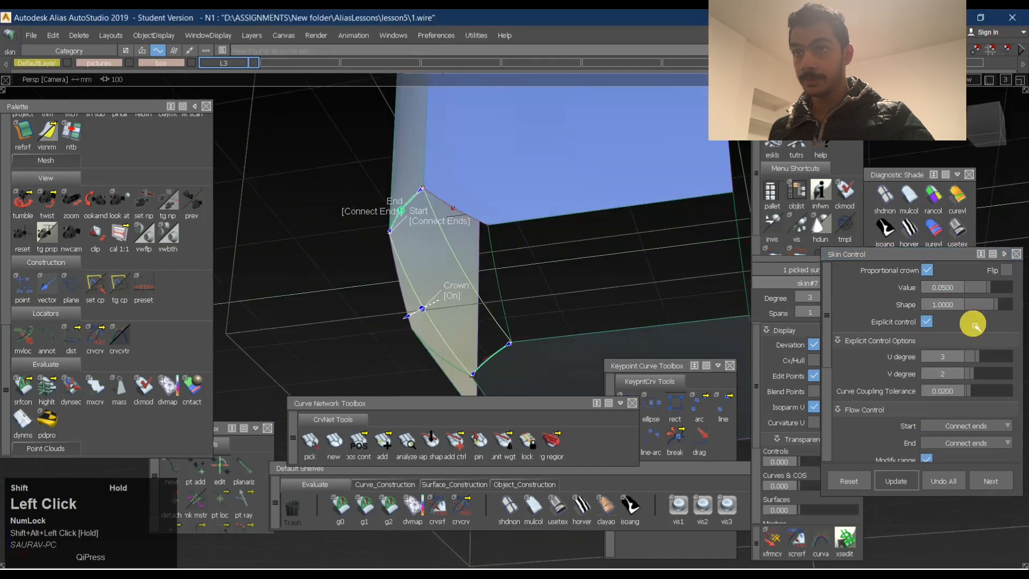
pyautogui.moveTo(988, 290); pyautogui.dragTo(995, 290)
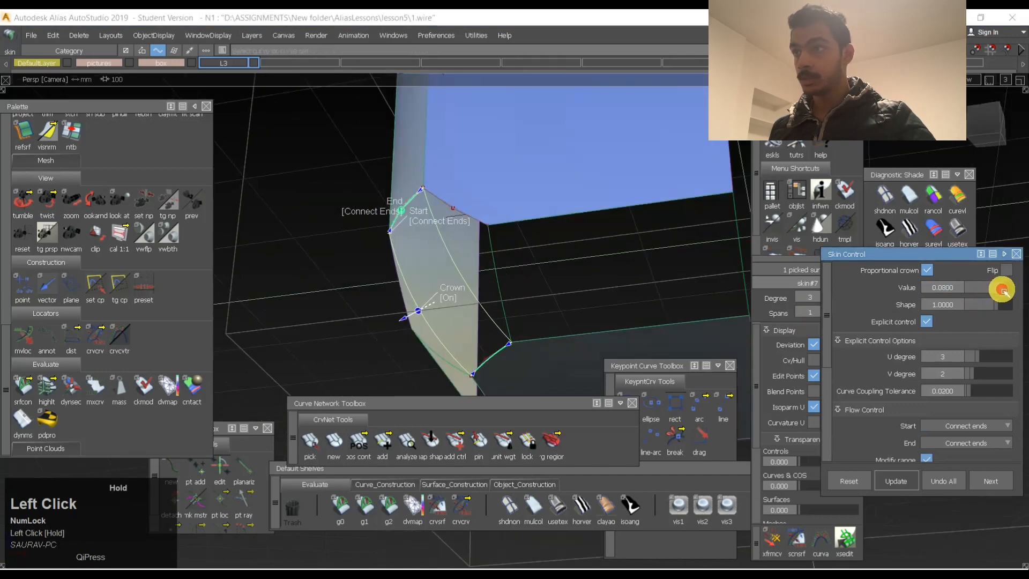
# Apply the usetex diagnostic shading to the new skin surfaces and check the lower corner from outside.
pyautogui.moveTo(230, 291)
pyautogui.keyDown('ctrl'); pyautogui.keyDown('shift'); pyautogui.mouseDown()
pyautogui.moveTo(490, 343)
pyautogui.moveTo(542, 290)
pyautogui.moveTo(547, 316)
pyautogui.mouseUp(); pyautogui.keyUp('shift'); pyautogui.keyUp('ctrl')
pyautogui.keyDown('alt'); pyautogui.keyDown('shift'); pyautogui.moveTo(547, 316); pyautogui.dragTo(670, 321); pyautogui.keyUp('shift'); pyautogui.keyUp('alt')
pyautogui.keyDown('alt'); pyautogui.keyDown('shift'); pyautogui.moveTo(670, 321); pyautogui.dragTo(546, 294, button='middle'); pyautogui.keyUp('shift'); pyautogui.keyUp('alt')
pyautogui.click(952, 236)
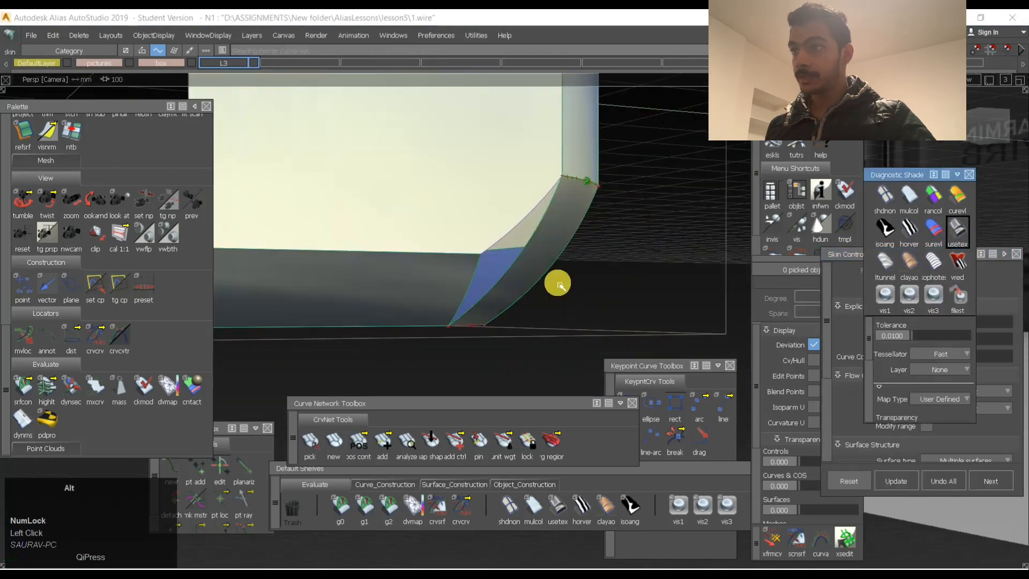
pyautogui.keyDown('alt'); pyautogui.keyDown('shift'); pyautogui.moveTo(558, 284); pyautogui.dragTo(457, 246); pyautogui.keyUp('shift'); pyautogui.keyUp('alt')
# Extend both side edges of the corner skin surface past the adjoining front and left surfaces.
pyautogui.keyDown('ctrl'); pyautogui.keyDown('shift'); pyautogui.moveTo(457, 246); pyautogui.dragTo(474, 239, button='right'); pyautogui.keyUp('shift'); pyautogui.keyUp('ctrl')
pyautogui.keyDown('alt'); pyautogui.keyDown('shift'); pyautogui.moveTo(474, 239); pyautogui.dragTo(471, 284); pyautogui.keyUp('shift'); pyautogui.keyUp('alt')
pyautogui.click(398, 246)
pyautogui.click(442, 340)
pyautogui.keyDown('alt'); pyautogui.keyDown('shift'); pyautogui.moveTo(528, 268); pyautogui.dragTo(476, 230); pyautogui.keyUp('shift'); pyautogui.keyUp('alt')
pyautogui.keyDown('ctrl'); pyautogui.keyDown('shift'); pyautogui.moveTo(351, 271); pyautogui.dragTo(334, 244, button='right'); pyautogui.keyUp('shift'); pyautogui.keyUp('ctrl')
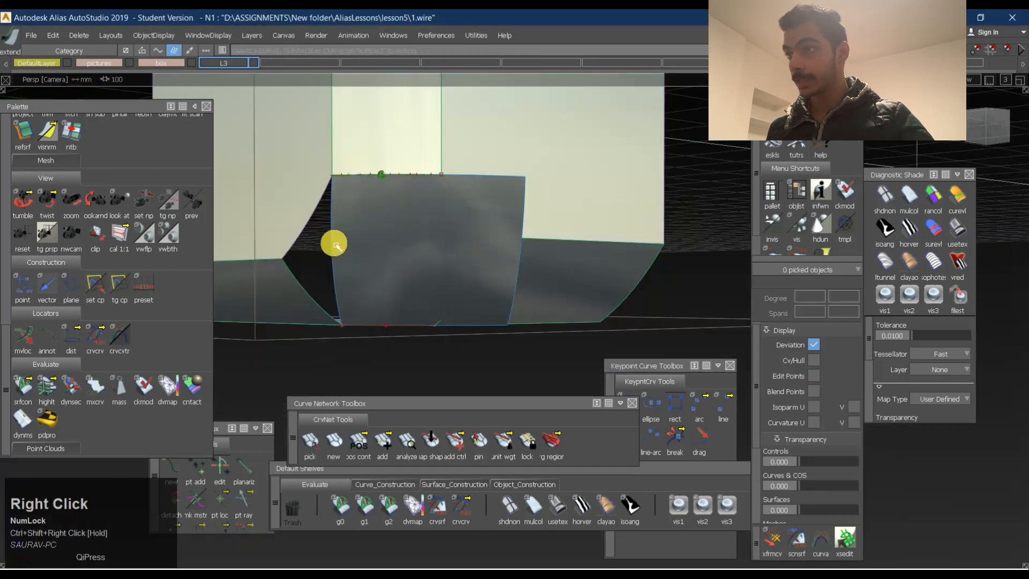
pyautogui.click(335, 245)
pyautogui.moveTo(335, 267); pyautogui.dragTo(196, 271)
pyautogui.keyDown('alt'); pyautogui.keyDown('shift'); pyautogui.moveTo(362, 249); pyautogui.dragTo(423, 321); pyautogui.keyUp('shift'); pyautogui.keyUp('alt')
# Select the extended corner skin and set its second degree to 3 so both directions are degree 3.
pyautogui.keyDown('ctrl'); pyautogui.keyDown('shift'); pyautogui.moveTo(528, 262); pyautogui.dragTo(399, 262); pyautogui.keyUp('shift'); pyautogui.keyUp('ctrl')
pyautogui.keyDown('shift'); pyautogui.click(568, 265); pyautogui.keyUp('shift')
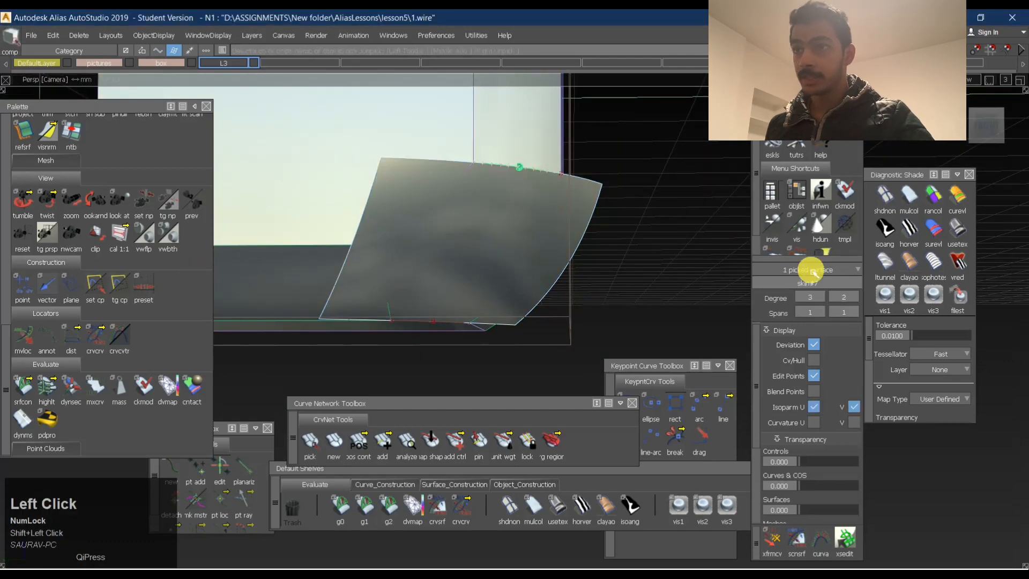
pyautogui.moveTo(848, 298); pyautogui.dragTo(845, 372)
pyautogui.press('space')
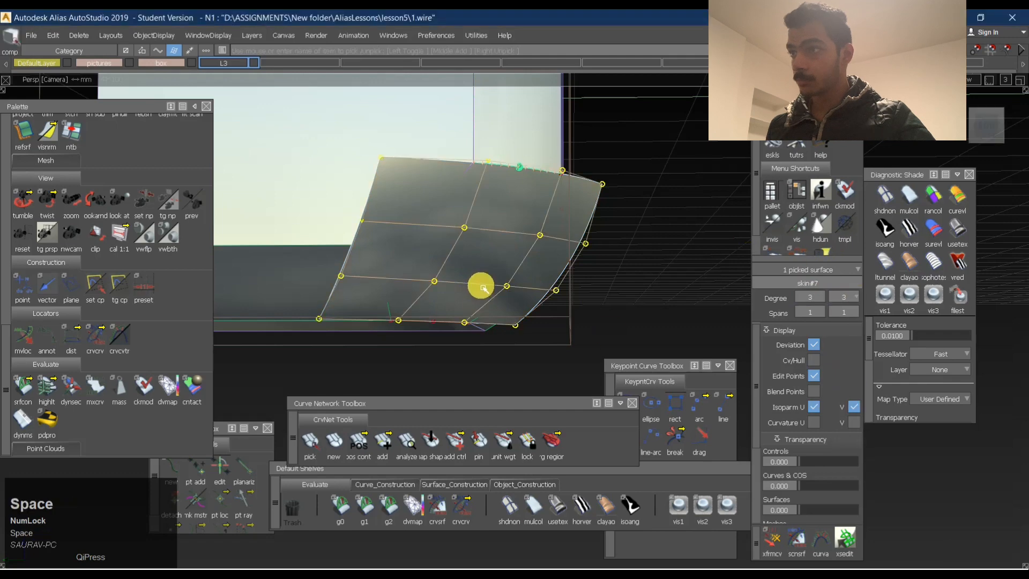
# Display the control vertices and hull of the extended corner skin for editing.
pyautogui.keyDown('ctrl'); pyautogui.keyDown('shift'); pyautogui.moveTo(400, 277); pyautogui.dragTo(402, 227); pyautogui.keyUp('shift'); pyautogui.keyUp('ctrl')
pyautogui.keyDown('alt'); pyautogui.keyDown('shift'); pyautogui.moveTo(413, 247); pyautogui.dragTo(439, 252); pyautogui.keyUp('shift'); pyautogui.keyUp('alt')
pyautogui.keyDown('alt'); pyautogui.keyDown('shift'); pyautogui.moveTo(436, 246); pyautogui.dragTo(464, 239, button='right'); pyautogui.keyUp('shift'); pyautogui.keyUp('alt')
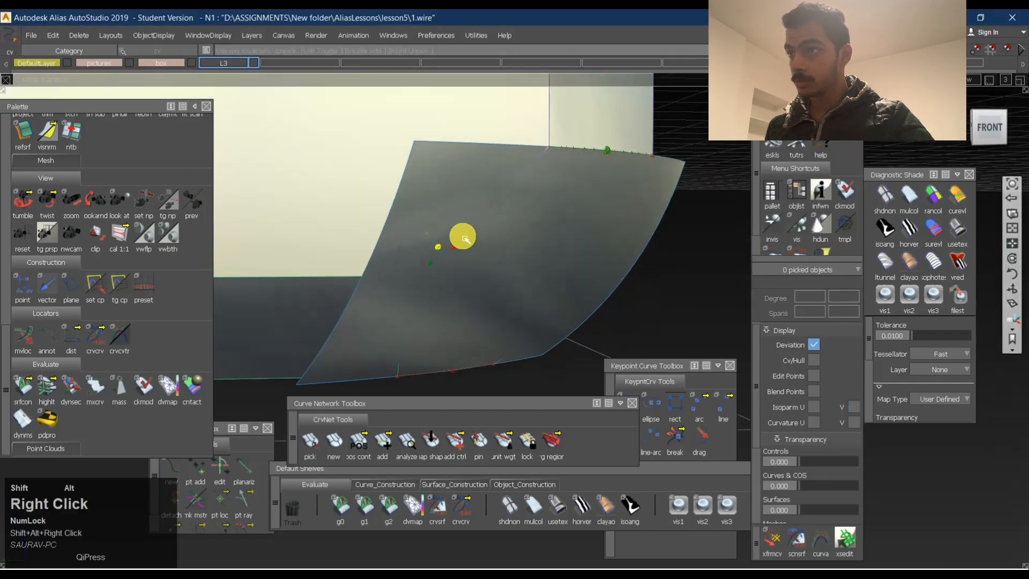
pyautogui.keyDown('alt'); pyautogui.keyDown('shift'); pyautogui.moveTo(464, 239); pyautogui.dragTo(477, 290); pyautogui.keyUp('shift'); pyautogui.keyUp('alt')
pyautogui.keyDown('ctrl'); pyautogui.keyDown('shift'); pyautogui.moveTo(481, 306); pyautogui.dragTo(490, 258); pyautogui.keyUp('shift'); pyautogui.keyUp('ctrl')
pyautogui.click(475, 236)
pyautogui.keyDown('ctrl'); pyautogui.keyDown('shift'); pyautogui.moveTo(414, 299); pyautogui.dragTo(427, 223); pyautogui.keyUp('shift'); pyautogui.keyUp('ctrl')
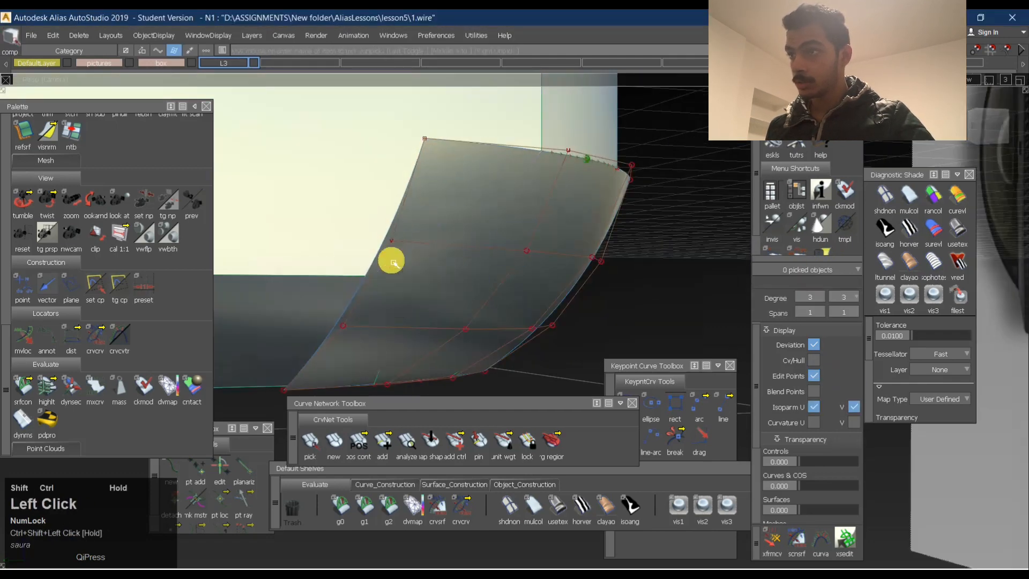
# Move the two middle control vertices on the corner skin's side edge along the surface normal, past the adjoining face.
pyautogui.click(392, 241)
pyautogui.click(343, 325)
pyautogui.click(772, 538)
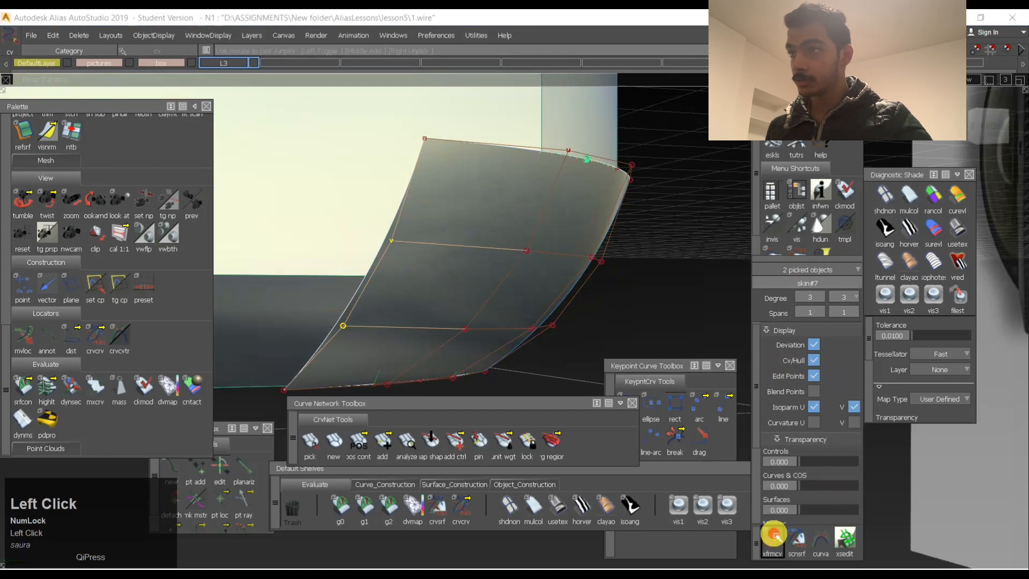
pyautogui.press('space')
pyautogui.keyDown('alt'); pyautogui.keyDown('shift'); pyautogui.moveTo(474, 218); pyautogui.dragTo(456, 292); pyautogui.keyUp('shift'); pyautogui.keyUp('alt')
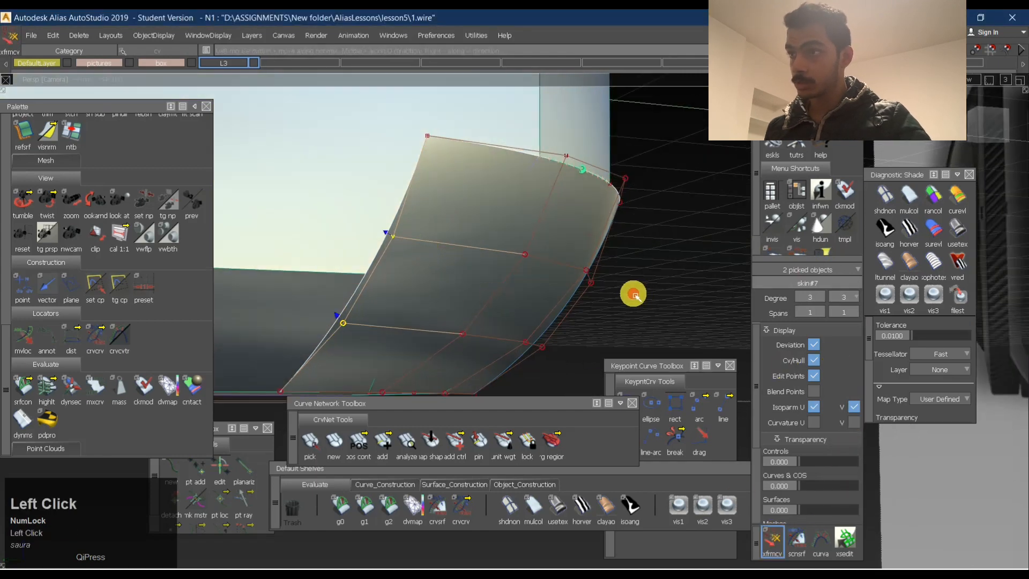
pyautogui.moveTo(632, 292); pyautogui.dragTo(710, 304)
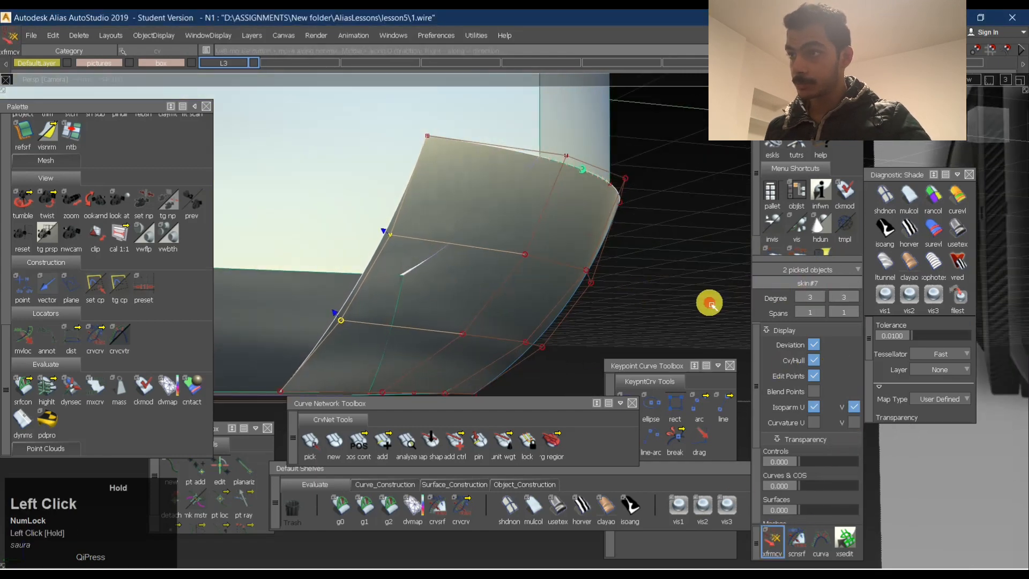
pyautogui.moveTo(784, 299); pyautogui.dragTo(786, 290)
pyautogui.keyDown('alt'); pyautogui.keyDown('shift'); pyautogui.moveTo(453, 258); pyautogui.dragTo(480, 258); pyautogui.keyUp('shift'); pyautogui.keyUp('alt')
# Move the upper corner control vertex of the same side edge along the normal and readjust that edge's middle vertices.
pyautogui.click(407, 151)
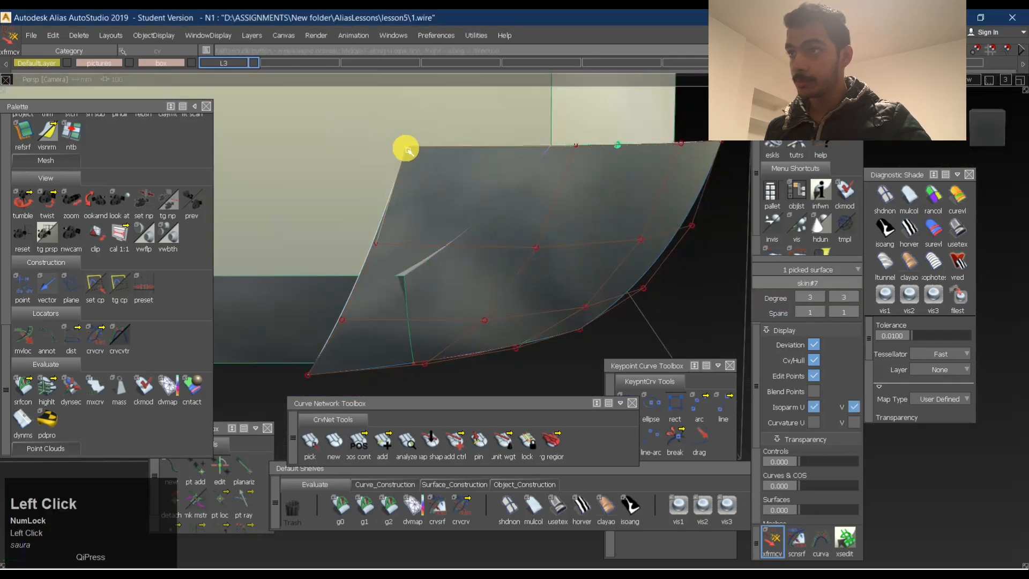
pyautogui.keyDown('alt'); pyautogui.keyDown('shift'); pyautogui.click(622, 219); pyautogui.keyUp('shift'); pyautogui.keyUp('alt')
pyautogui.keyDown('alt'); pyautogui.keyDown('shift'); pyautogui.moveTo(622, 219); pyautogui.dragTo(681, 268); pyautogui.keyUp('shift'); pyautogui.keyUp('alt')
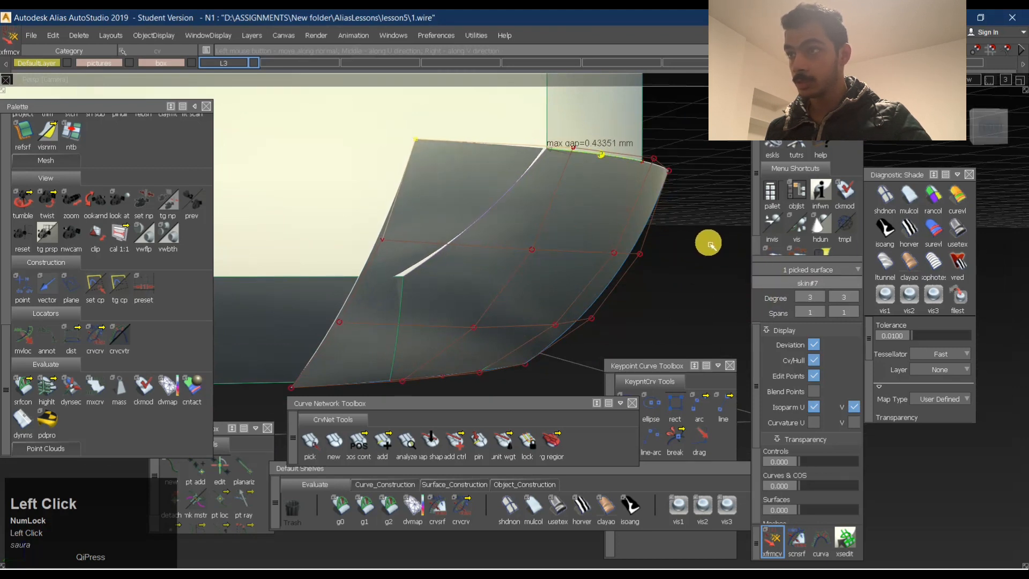
pyautogui.keyDown('alt'); pyautogui.keyDown('shift'); pyautogui.moveTo(716, 244); pyautogui.dragTo(549, 223, button='middle'); pyautogui.keyUp('shift'); pyautogui.keyUp('alt')
pyautogui.keyDown('alt'); pyautogui.keyDown('shift'); pyautogui.moveTo(549, 223); pyautogui.dragTo(390, 185); pyautogui.keyUp('shift'); pyautogui.keyUp('alt')
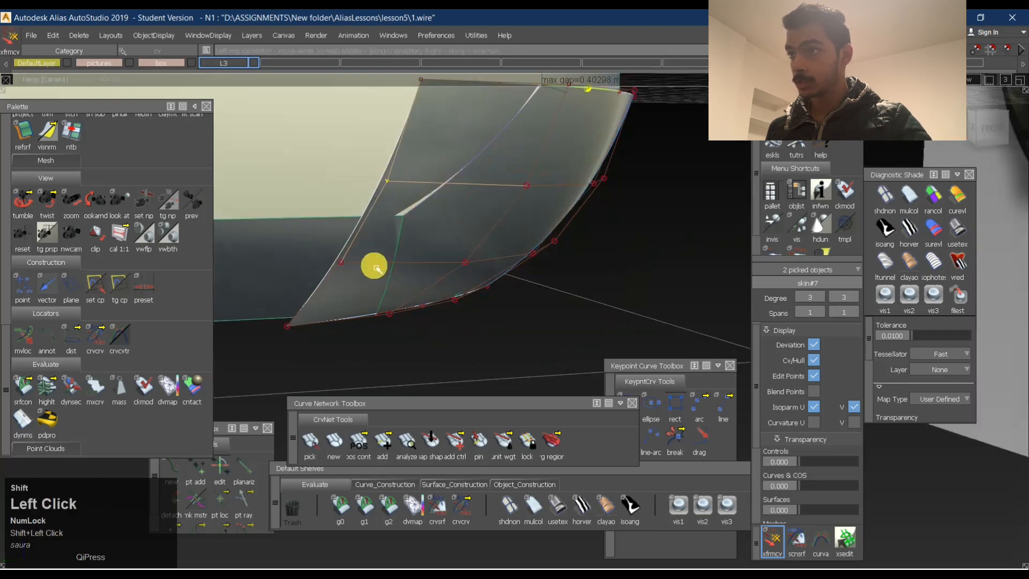
pyautogui.moveTo(637, 304); pyautogui.dragTo(602, 271)
# Select the two middle control vertices on the corner skin's opposite side edge and shift them along the normal.
pyautogui.keyDown('alt'); pyautogui.keyDown('shift'); pyautogui.moveTo(602, 271); pyautogui.dragTo(409, 276, button='middle'); pyautogui.keyUp('shift'); pyautogui.keyUp('alt')
pyautogui.keyDown('alt'); pyautogui.keyDown('shift'); pyautogui.moveTo(409, 275); pyautogui.dragTo(507, 200); pyautogui.keyUp('shift'); pyautogui.keyUp('alt')
pyautogui.click(519, 191)
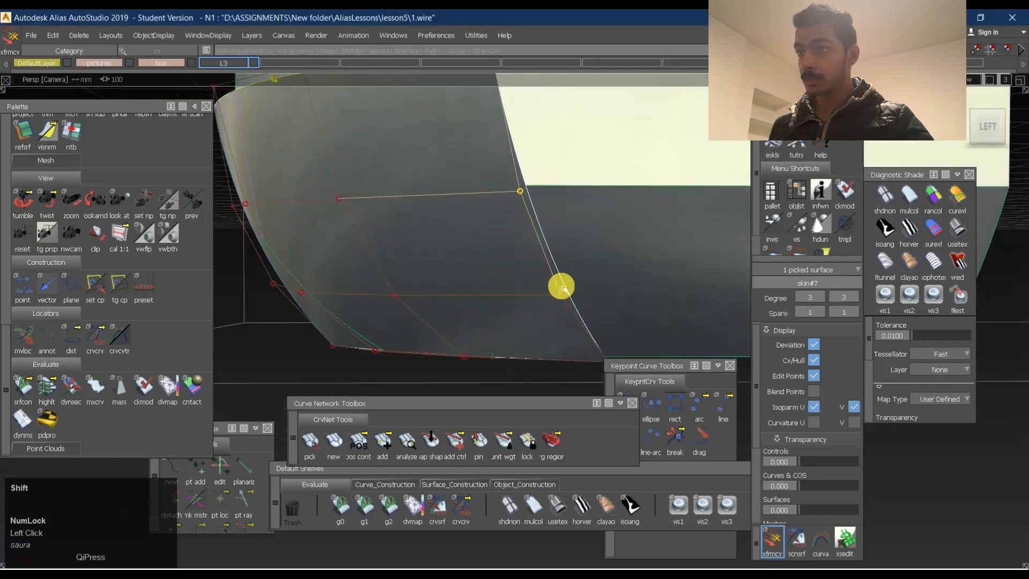
pyautogui.keyDown('shift'); pyautogui.click(561, 294); pyautogui.keyUp('shift')
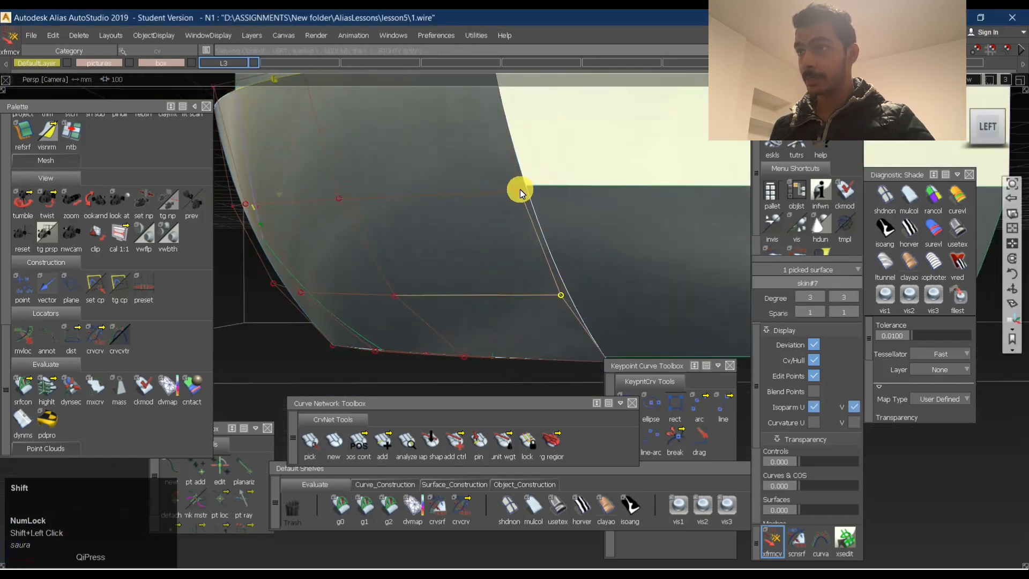
pyautogui.keyDown('alt'); pyautogui.keyDown('shift'); pyautogui.moveTo(552, 189); pyautogui.dragTo(516, 204); pyautogui.keyUp('shift'); pyautogui.keyUp('alt')
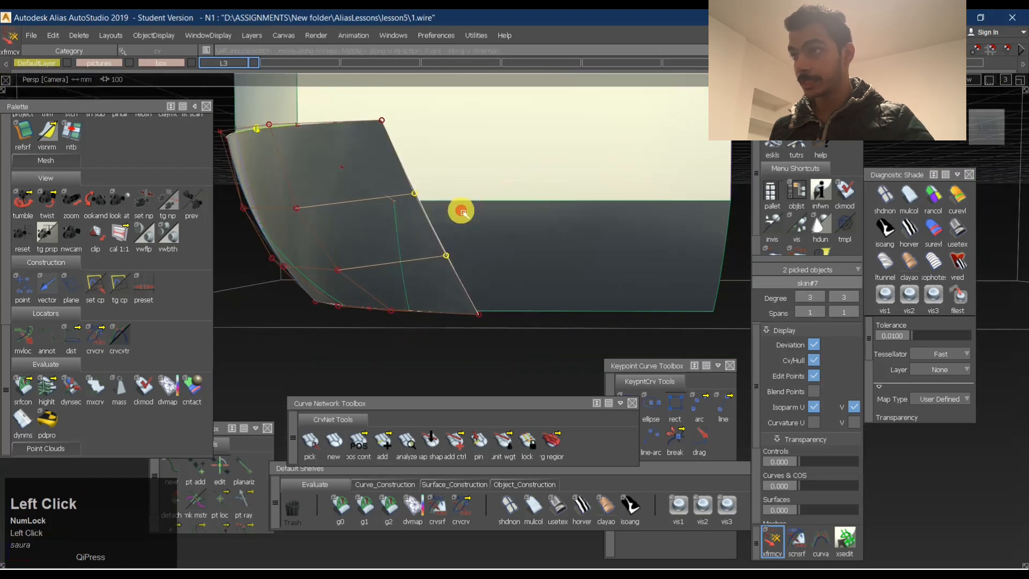
# Move the upper corner control vertex of the opposite side edge along the surface normal.
pyautogui.keyDown('alt'); pyautogui.keyDown('shift'); pyautogui.moveTo(479, 211); pyautogui.dragTo(493, 188, button='middle'); pyautogui.keyUp('shift'); pyautogui.keyUp('alt')
pyautogui.keyDown('alt'); pyautogui.keyDown('shift'); pyautogui.moveTo(494, 189); pyautogui.dragTo(343, 164); pyautogui.keyUp('shift'); pyautogui.keyUp('alt')
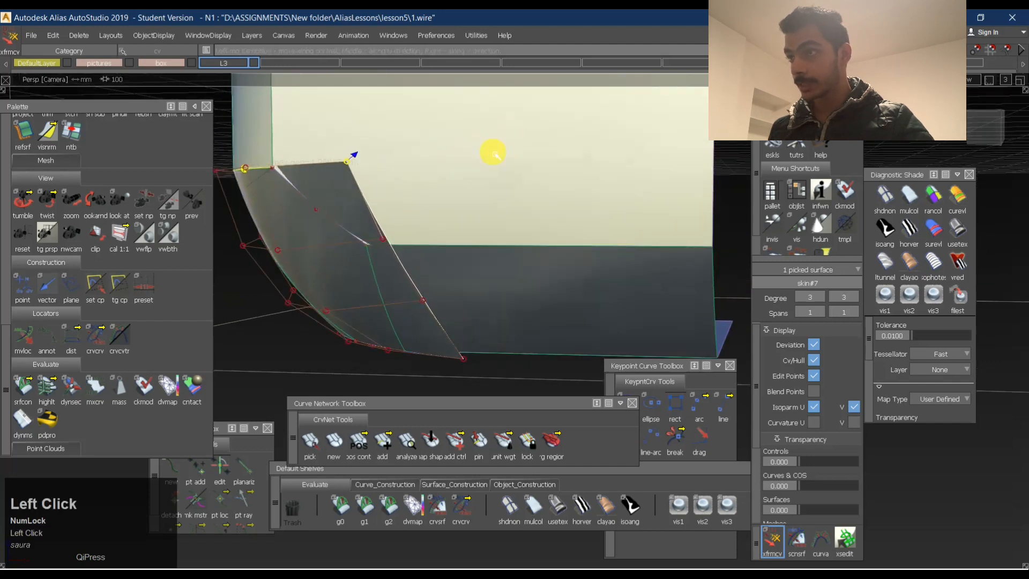
pyautogui.keyDown('alt'); pyautogui.keyDown('shift'); pyautogui.moveTo(411, 211); pyautogui.dragTo(409, 186); pyautogui.keyUp('shift'); pyautogui.keyUp('alt')
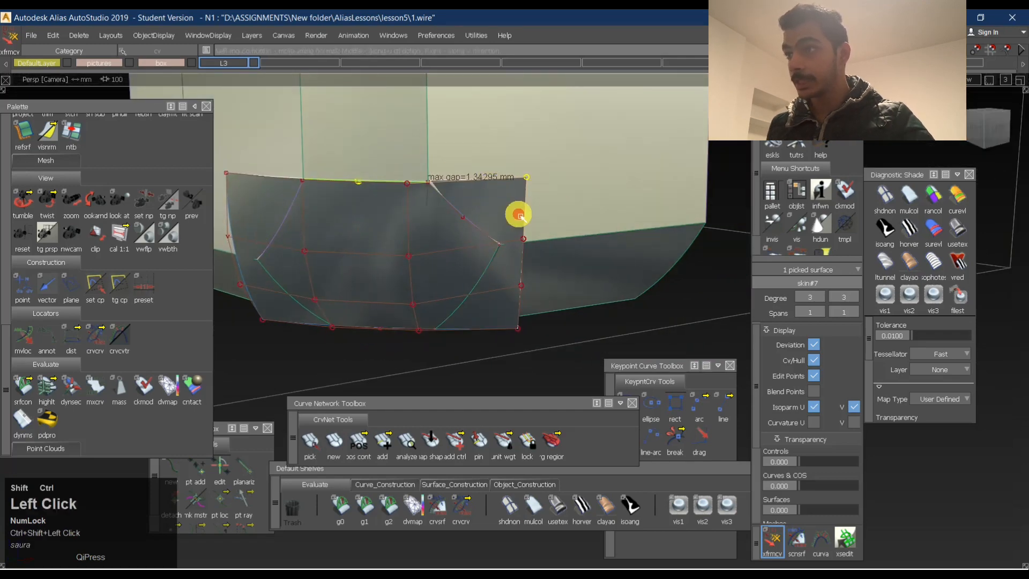
pyautogui.keyDown('alt'); pyautogui.keyDown('shift'); pyautogui.moveTo(518, 215); pyautogui.dragTo(436, 239); pyautogui.keyUp('shift'); pyautogui.keyUp('alt')
# Move the two middle control vertices of the corner skin's upper edge along the normal to meet the rounded vertical corner.
pyautogui.keyDown('alt'); pyautogui.keyDown('shift'); pyautogui.middleClick(437, 156); pyautogui.keyUp('shift'); pyautogui.keyUp('alt')
pyautogui.keyDown('alt'); pyautogui.keyDown('shift'); pyautogui.moveTo(515, 161); pyautogui.dragTo(306, 169); pyautogui.keyUp('shift'); pyautogui.keyUp('alt')
pyautogui.keyDown('alt'); pyautogui.keyDown('shift'); pyautogui.moveTo(306, 170); pyautogui.dragTo(448, 188, button='right'); pyautogui.keyUp('shift'); pyautogui.keyUp('alt')
pyautogui.keyDown('alt'); pyautogui.keyDown('shift'); pyautogui.moveTo(448, 188); pyautogui.dragTo(613, 196); pyautogui.keyUp('shift'); pyautogui.keyUp('alt')
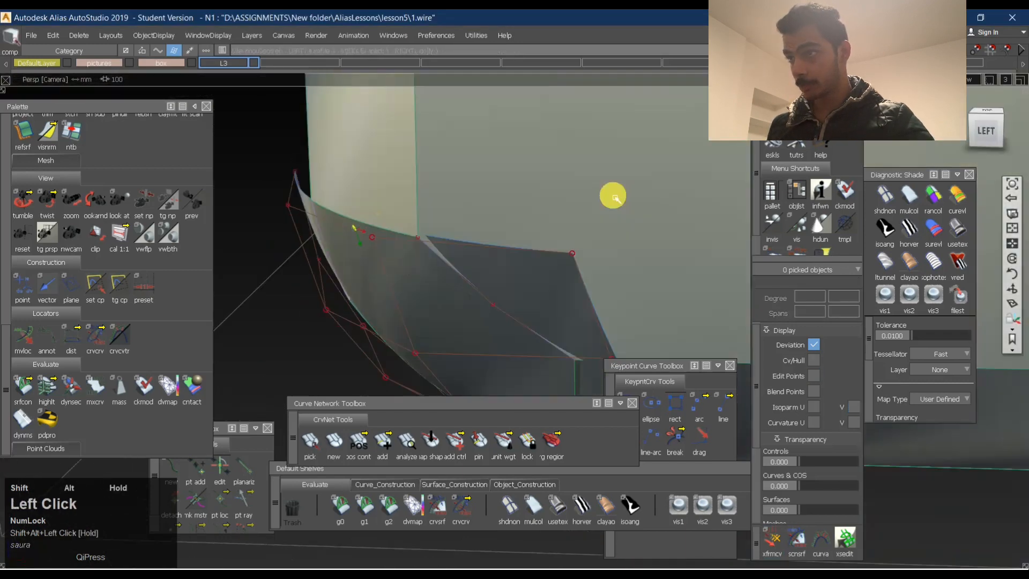
pyautogui.keyDown('ctrl'); pyautogui.keyDown('shift'); pyautogui.moveTo(358, 248); pyautogui.dragTo(308, 232); pyautogui.keyUp('shift'); pyautogui.keyUp('ctrl')
pyautogui.click(375, 238)
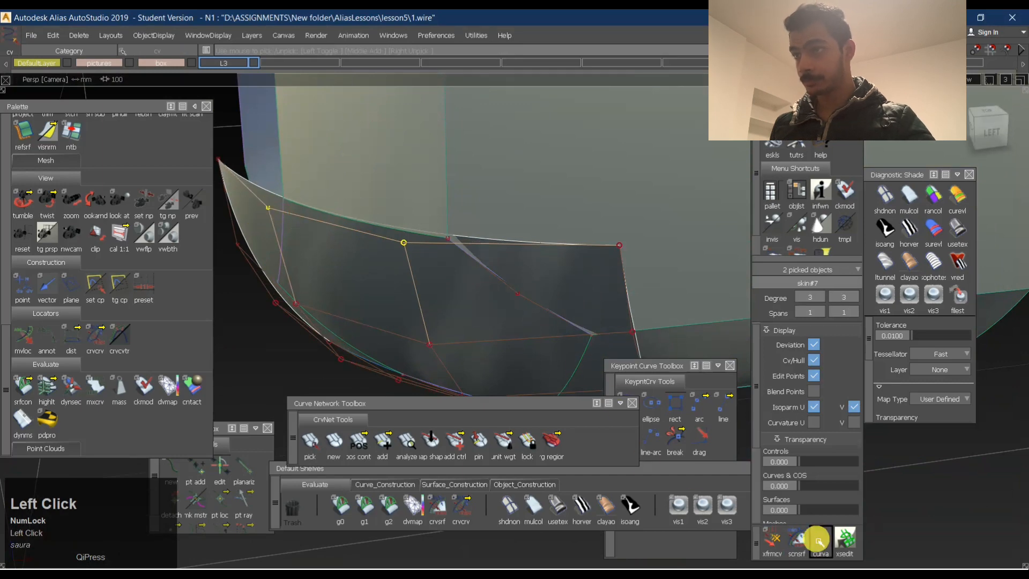
pyautogui.click(773, 542)
pyautogui.keyDown('alt'); pyautogui.keyDown('shift'); pyautogui.moveTo(404, 239); pyautogui.dragTo(436, 197); pyautogui.keyUp('shift'); pyautogui.keyUp('alt')
pyautogui.press('space')
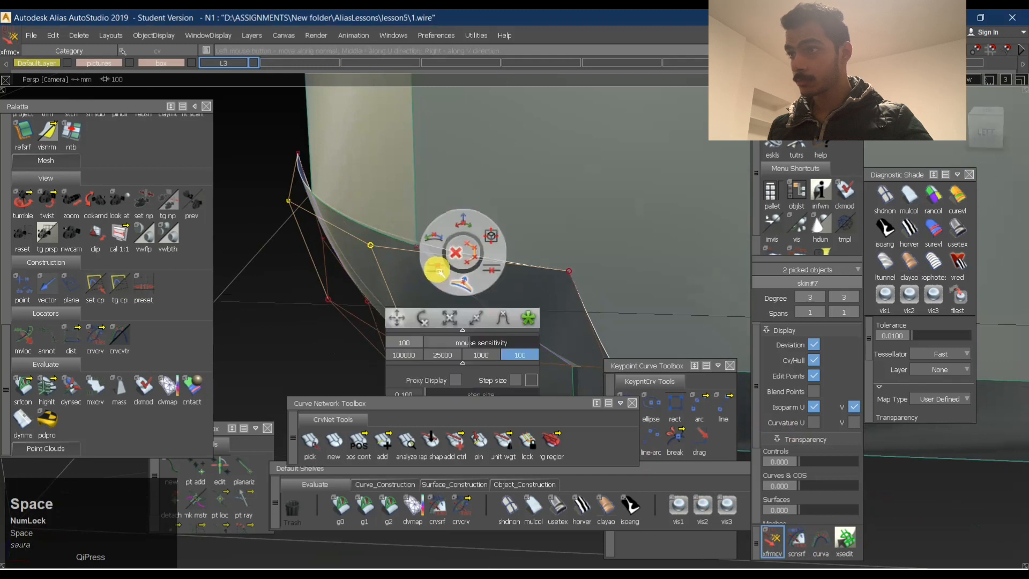
pyautogui.click(517, 231)
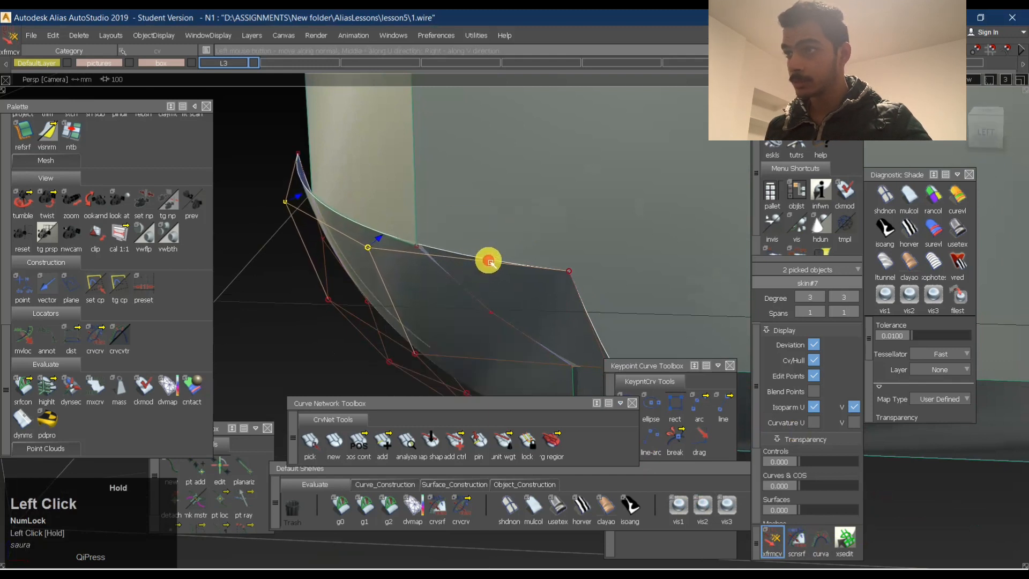
# Fine-tune the end control vertices of the corner skin's upper edge along the normal against the adjoining side surfaces.
pyautogui.click(572, 271)
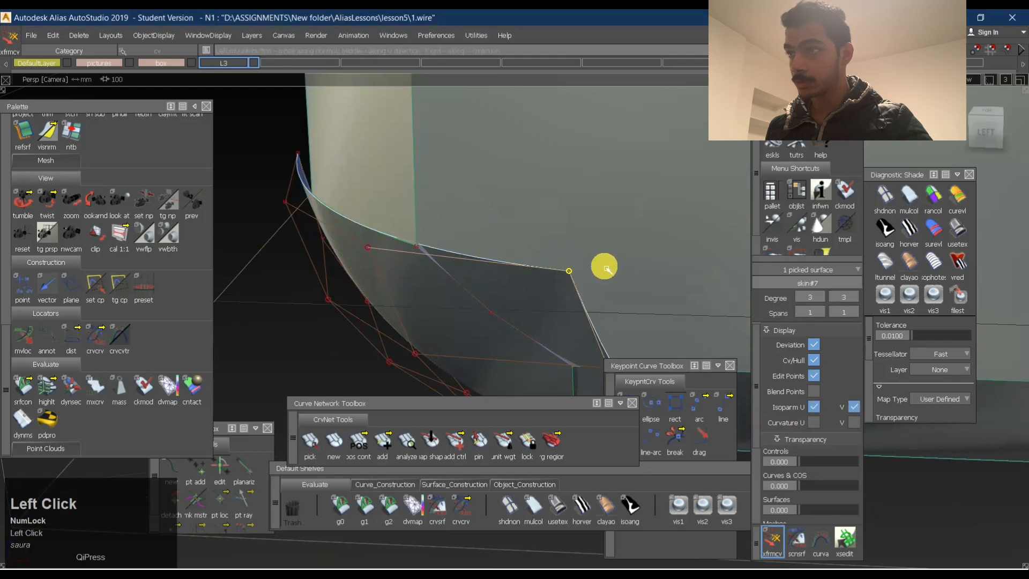
pyautogui.moveTo(617, 261); pyautogui.dragTo(618, 265)
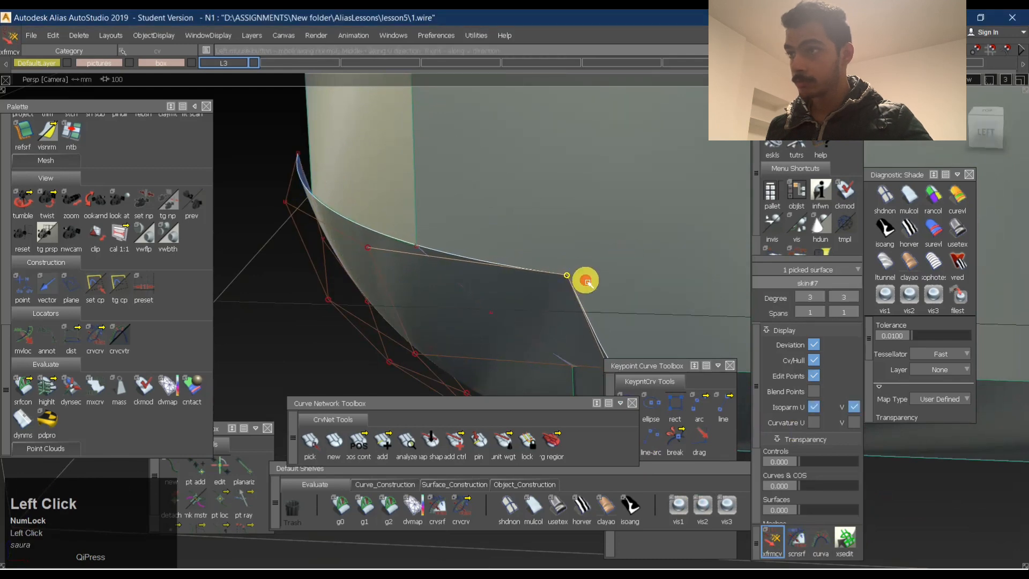
pyautogui.keyDown('alt'); pyautogui.keyDown('shift'); pyautogui.moveTo(450, 296); pyautogui.dragTo(386, 280); pyautogui.keyUp('shift'); pyautogui.keyUp('alt')
pyautogui.keyDown('alt'); pyautogui.keyDown('shift'); pyautogui.moveTo(386, 281); pyautogui.dragTo(302, 309, button='middle'); pyautogui.keyUp('shift'); pyautogui.keyUp('alt')
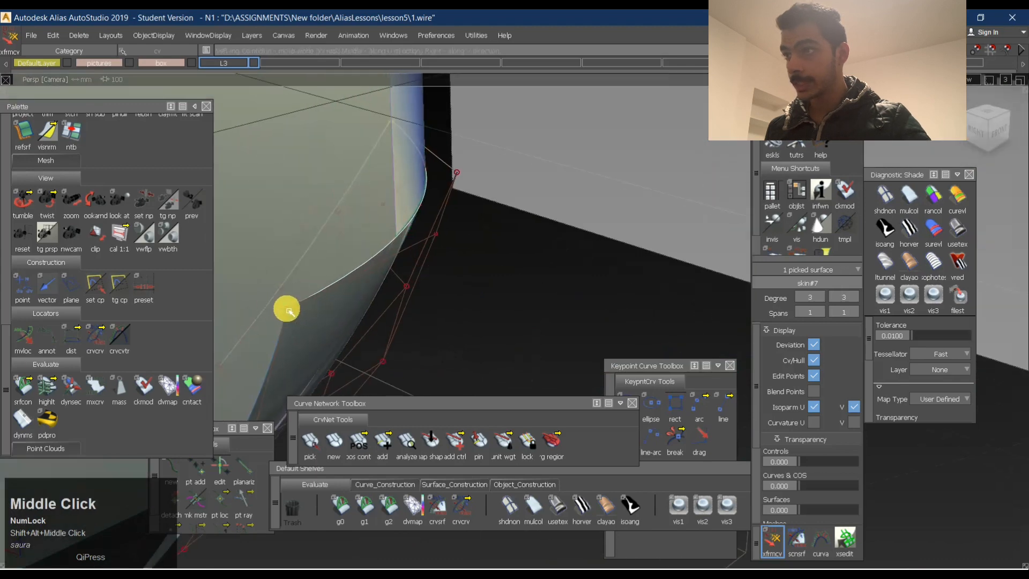
pyautogui.click(288, 309)
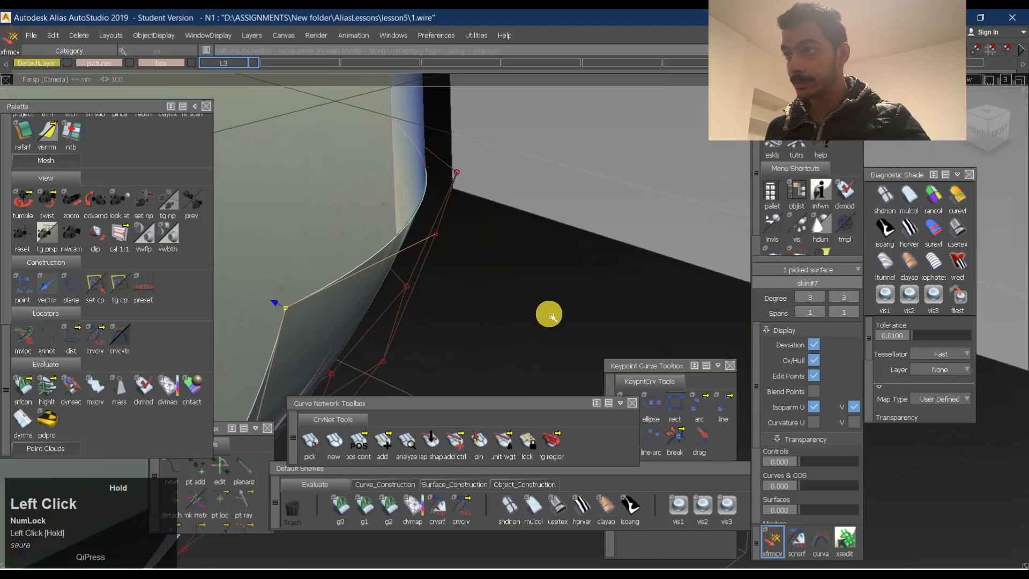
pyautogui.moveTo(561, 316)
pyautogui.keyDown('alt'); pyautogui.keyDown('shift'); pyautogui.mouseDown()
pyautogui.moveTo(333, 283)
pyautogui.moveTo(319, 271)
pyautogui.moveTo(374, 260)
pyautogui.mouseUp(); pyautogui.keyUp('shift'); pyautogui.keyUp('alt')
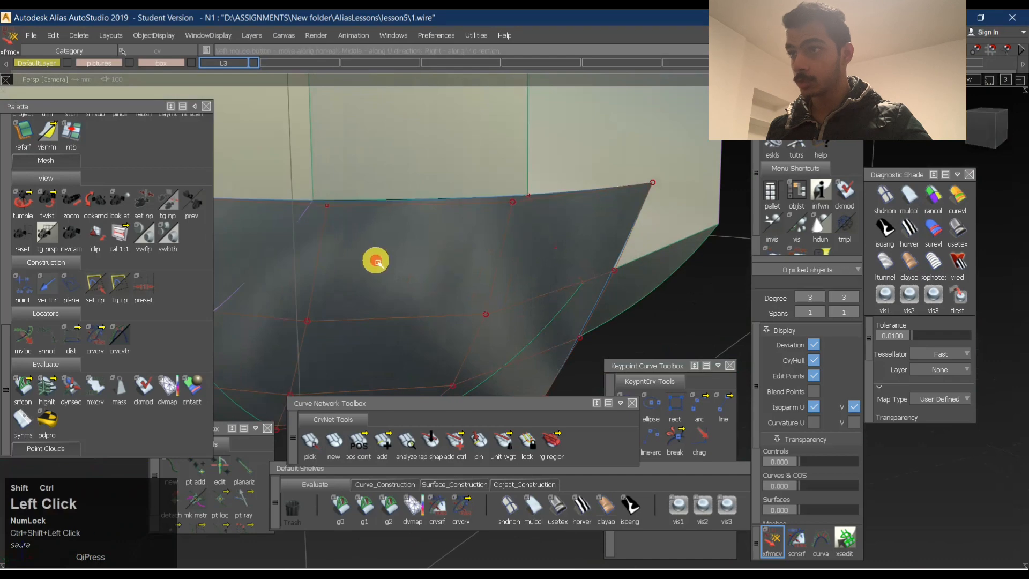
# Hide the corner skin's control vertices and project the adjoining face and lower skin edges onto it along the normal as curves on surface.
pyautogui.moveTo(353, 216)
pyautogui.keyDown('ctrl'); pyautogui.keyDown('shift'); pyautogui.mouseDown(button='right')
pyautogui.moveTo(445, 295)
pyautogui.moveTo(475, 298)
pyautogui.mouseUp(button='right'); pyautogui.keyUp('shift'); pyautogui.keyUp('ctrl')
pyautogui.moveTo(535, 214)
pyautogui.keyDown('alt'); pyautogui.keyDown('shift'); pyautogui.mouseDown()
pyautogui.moveTo(447, 212)
pyautogui.moveTo(477, 263)
pyautogui.mouseUp(); pyautogui.keyUp('shift'); pyautogui.keyUp('alt')
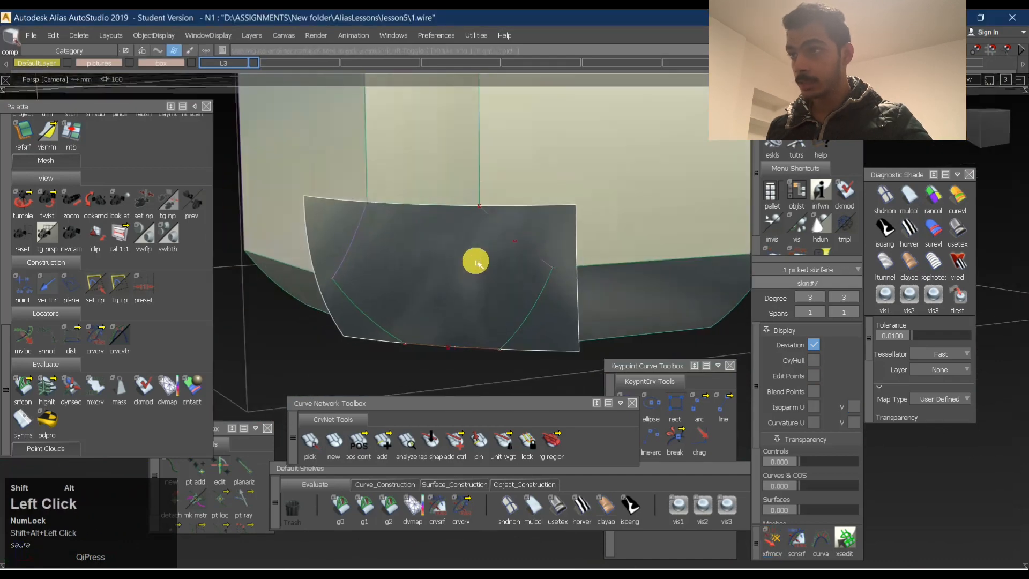
pyautogui.moveTo(476, 262)
pyautogui.keyDown('ctrl'); pyautogui.keyDown('shift'); pyautogui.mouseDown(button='right')
pyautogui.moveTo(461, 220)
pyautogui.moveTo(453, 275)
pyautogui.mouseUp(button='right'); pyautogui.keyUp('shift'); pyautogui.keyUp('ctrl')
pyautogui.click(356, 262)
pyautogui.press('space')
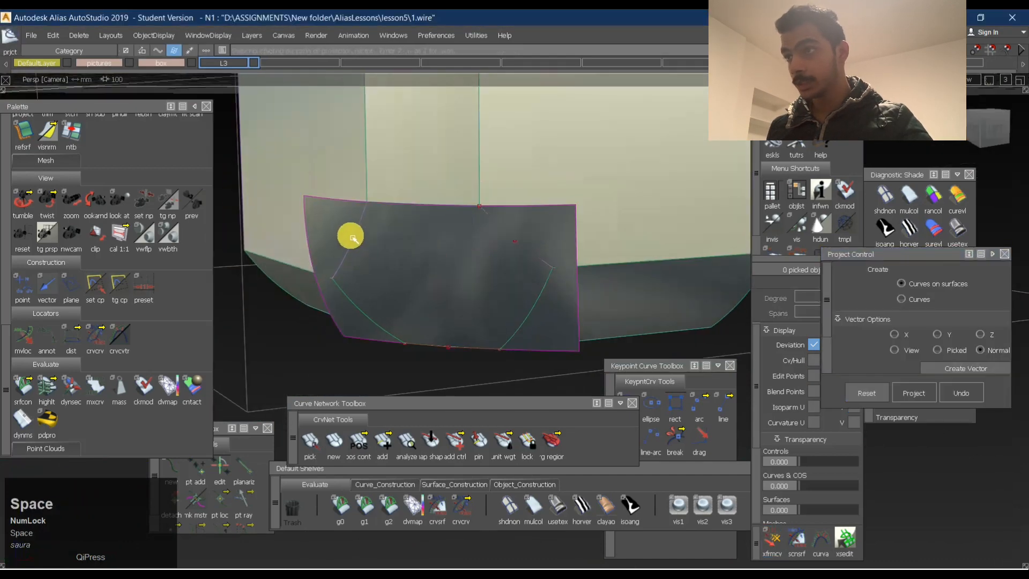
pyautogui.click(356, 248)
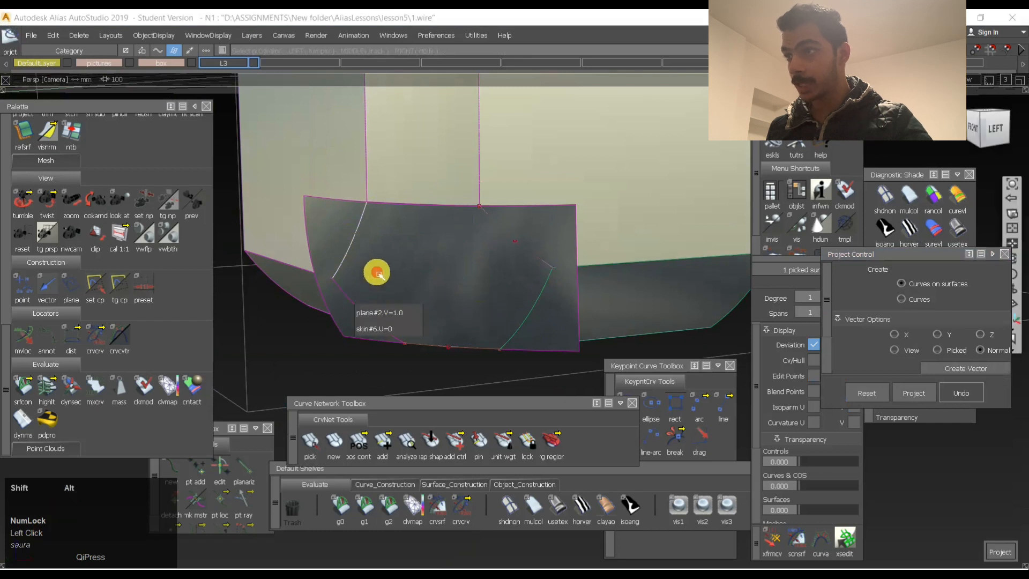
pyautogui.keyDown('alt'); pyautogui.keyDown('shift'); pyautogui.moveTo(375, 271); pyautogui.dragTo(353, 333); pyautogui.keyUp('shift'); pyautogui.keyUp('alt')
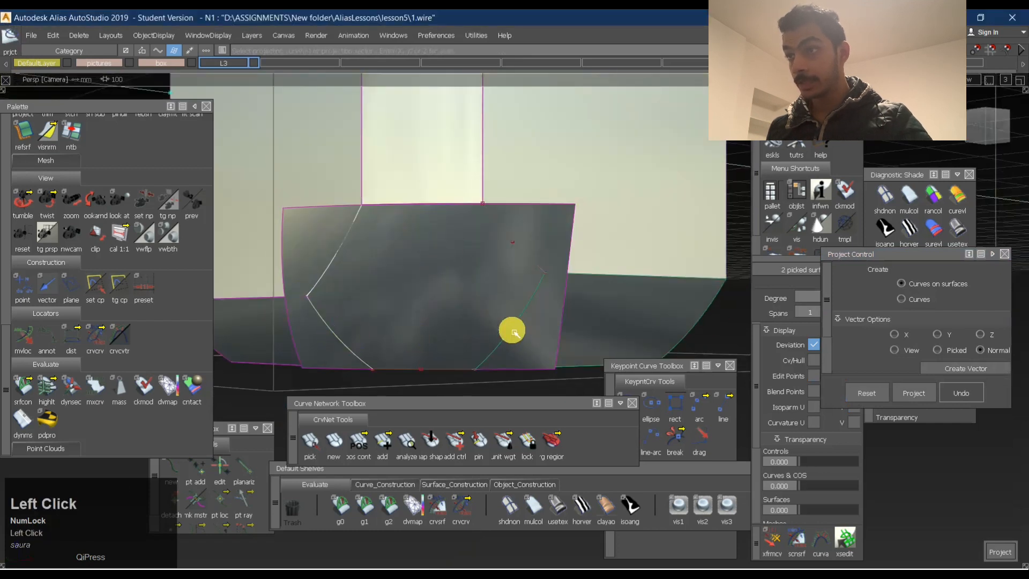
pyautogui.click(540, 268)
pyautogui.click(547, 272)
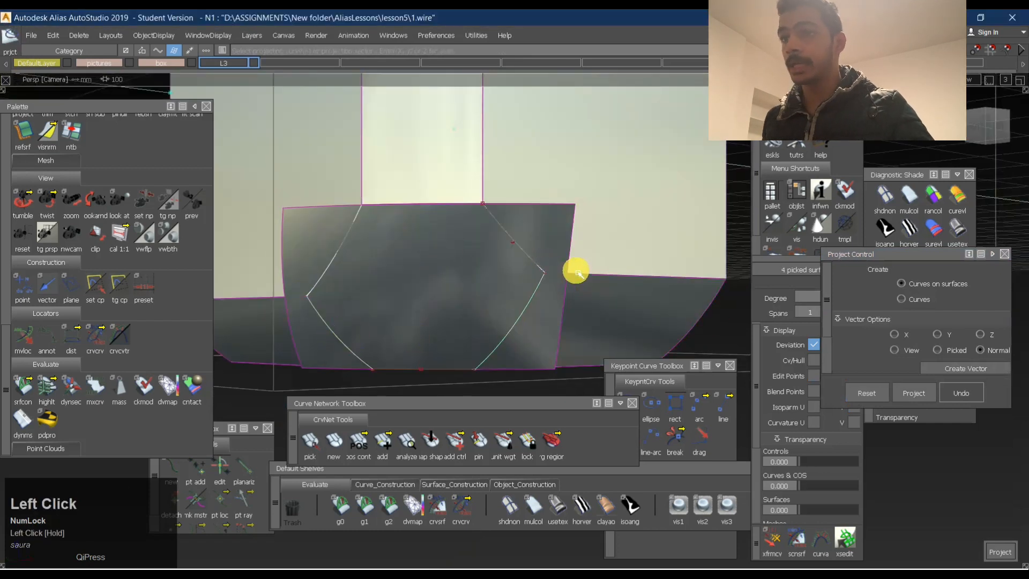
pyautogui.keyDown('alt'); pyautogui.keyDown('shift'); pyautogui.moveTo(574, 268); pyautogui.dragTo(533, 239); pyautogui.keyUp('shift'); pyautogui.keyUp('alt')
# Trim away the part of the corner skin outside the projected boundary next to the narrow side face.
pyautogui.keyDown('ctrl'); pyautogui.keyDown('shift'); pyautogui.rightClick(520, 233); pyautogui.keyUp('shift'); pyautogui.keyUp('ctrl')
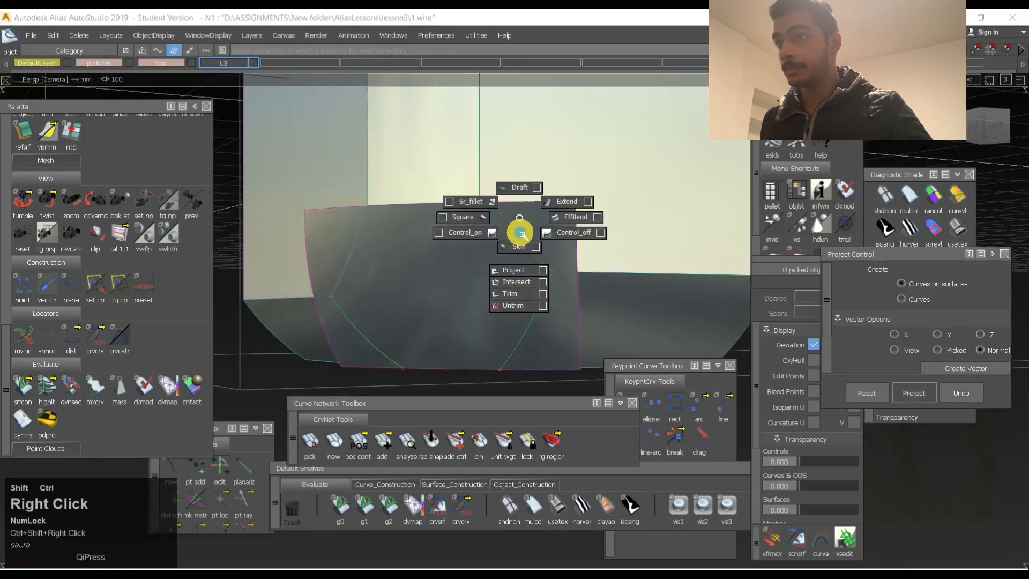
pyautogui.click(518, 294)
pyautogui.press('space')
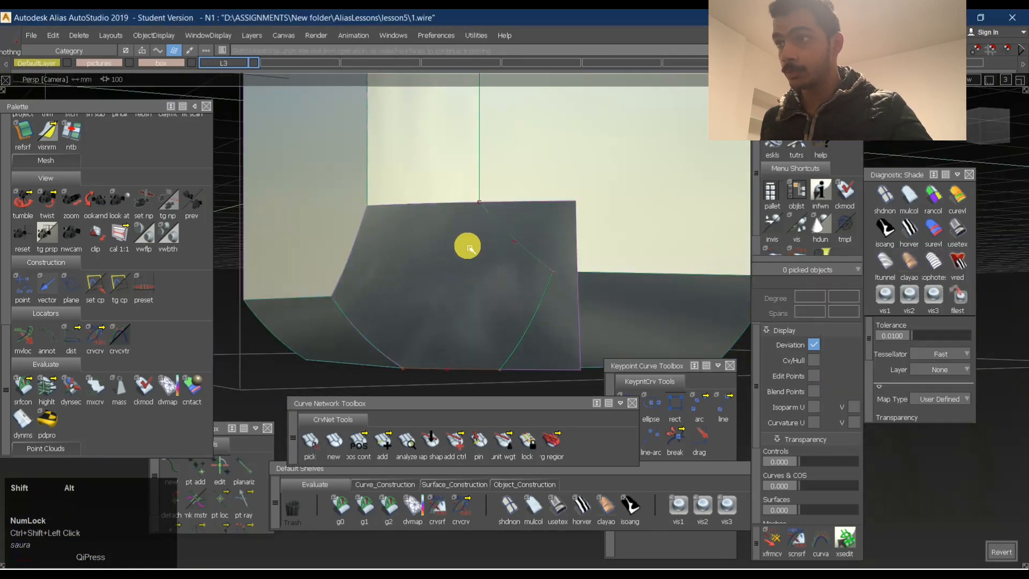
# Extend the projected curve skin#7.cos1 beyond the corner skin's upper edge so it fully crosses the surface.
pyautogui.keyDown('alt'); pyautogui.keyDown('shift'); pyautogui.moveTo(468, 241); pyautogui.dragTo(500, 213, button='right'); pyautogui.keyUp('shift'); pyautogui.keyUp('alt')
pyautogui.keyDown('alt'); pyautogui.keyDown('shift'); pyautogui.moveTo(502, 213); pyautogui.dragTo(495, 182); pyautogui.keyUp('shift'); pyautogui.keyUp('alt')
pyautogui.keyDown('alt'); pyautogui.keyDown('shift'); pyautogui.moveTo(494, 182); pyautogui.dragTo(528, 166, button='right'); pyautogui.keyUp('shift'); pyautogui.keyUp('alt')
pyautogui.keyDown('alt'); pyautogui.keyDown('shift'); pyautogui.moveTo(528, 166); pyautogui.dragTo(487, 182); pyautogui.keyUp('shift'); pyautogui.keyUp('alt')
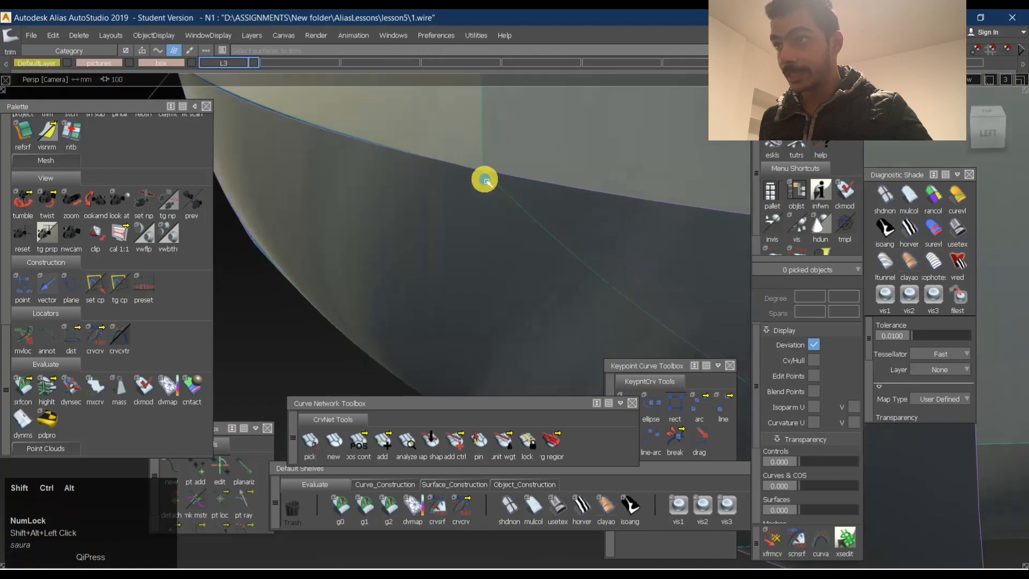
pyautogui.keyDown('ctrl'); pyautogui.keyDown('shift'); pyautogui.moveTo(487, 181); pyautogui.dragTo(494, 175, button='right'); pyautogui.keyUp('shift'); pyautogui.keyUp('ctrl')
pyautogui.click(490, 178)
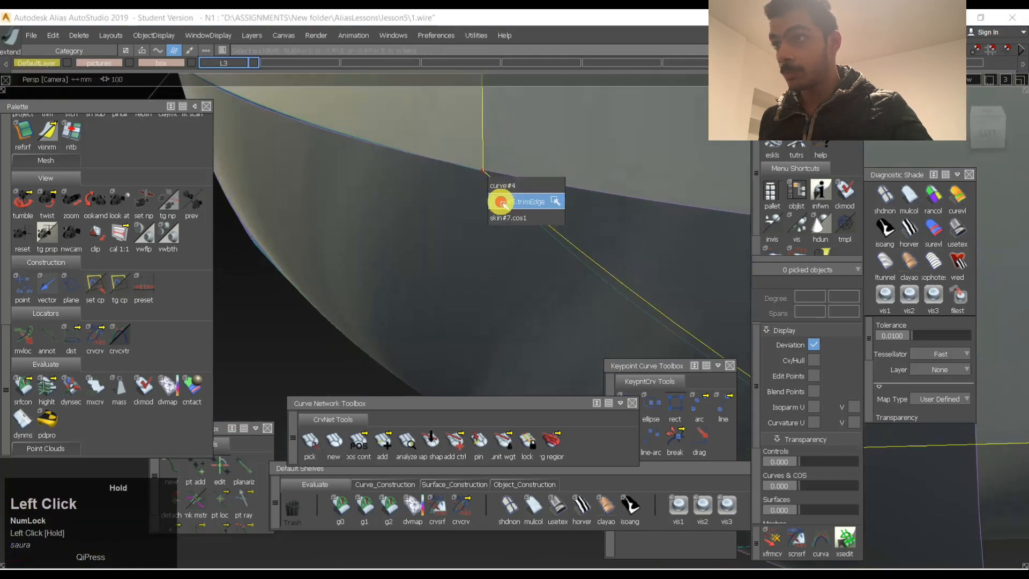
pyautogui.click(500, 219)
pyautogui.click(455, 343)
pyautogui.moveTo(489, 174)
pyautogui.mouseDown()
pyautogui.moveTo(447, 112)
pyautogui.moveTo(409, 92)
pyautogui.mouseUp()
pyautogui.keyDown('ctrl'); pyautogui.keyDown('shift'); pyautogui.moveTo(464, 190); pyautogui.dragTo(467, 141); pyautogui.keyUp('shift'); pyautogui.keyUp('ctrl')
# Trim the corner skin along the extended curve, keeping the central corner region.
pyautogui.keyDown('ctrl'); pyautogui.keyDown('shift'); pyautogui.moveTo(466, 216); pyautogui.dragTo(466, 215, button='right'); pyautogui.keyUp('shift'); pyautogui.keyUp('ctrl')
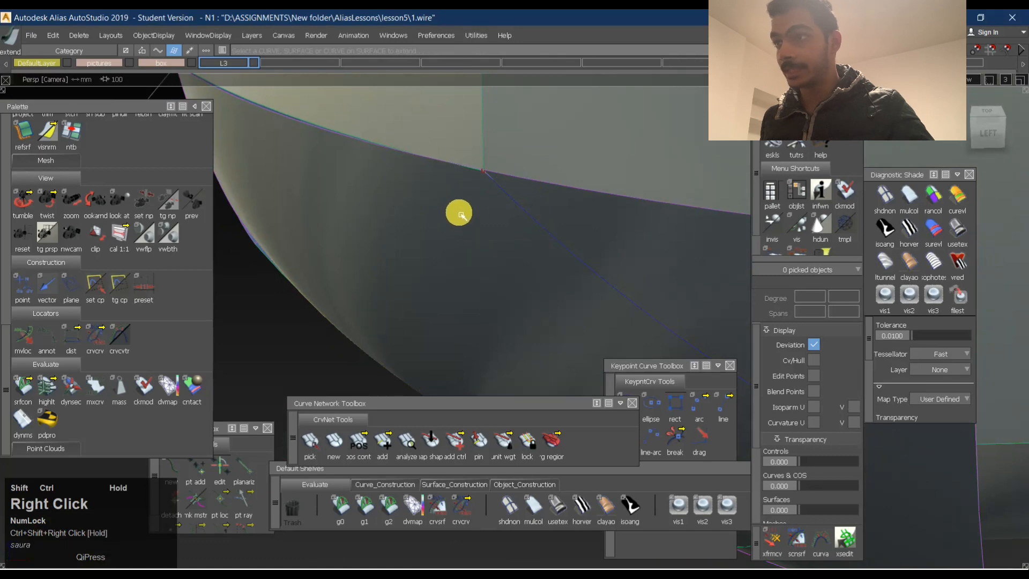
pyautogui.keyDown('ctrl'); pyautogui.keyDown('shift'); pyautogui.moveTo(472, 245); pyautogui.dragTo(473, 144); pyautogui.keyUp('shift'); pyautogui.keyUp('ctrl')
pyautogui.keyDown('ctrl'); pyautogui.keyDown('shift'); pyautogui.moveTo(467, 214); pyautogui.dragTo(466, 213, button='right'); pyautogui.keyUp('shift'); pyautogui.keyUp('ctrl')
pyautogui.click(425, 236)
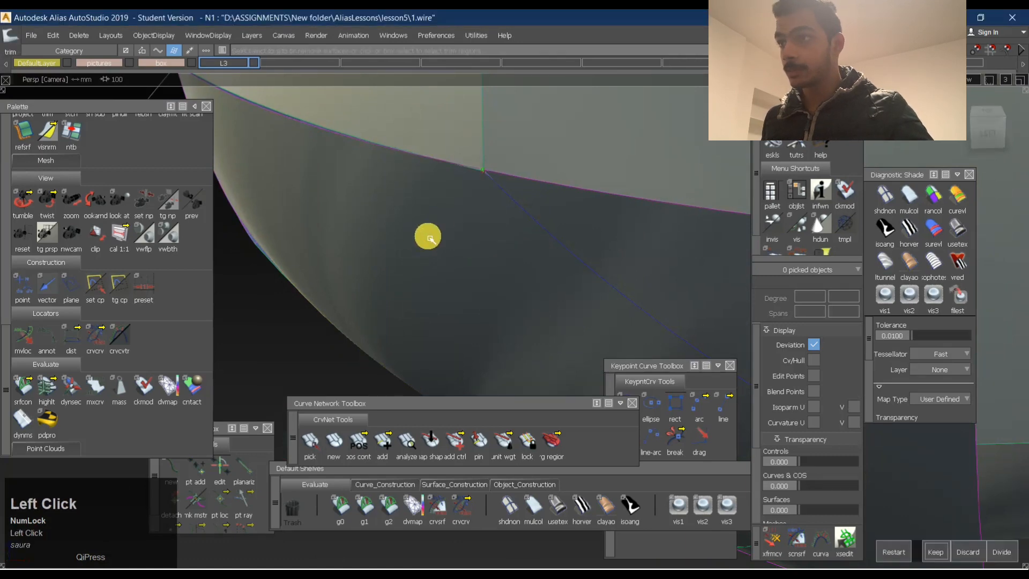
pyautogui.keyDown('alt'); pyautogui.keyDown('shift'); pyautogui.moveTo(425, 237); pyautogui.dragTo(468, 214); pyautogui.keyUp('shift'); pyautogui.keyUp('alt')
pyautogui.keyDown('alt'); pyautogui.keyDown('shift'); pyautogui.moveTo(468, 214); pyautogui.dragTo(554, 220, button='right'); pyautogui.keyUp('shift'); pyautogui.keyUp('alt')
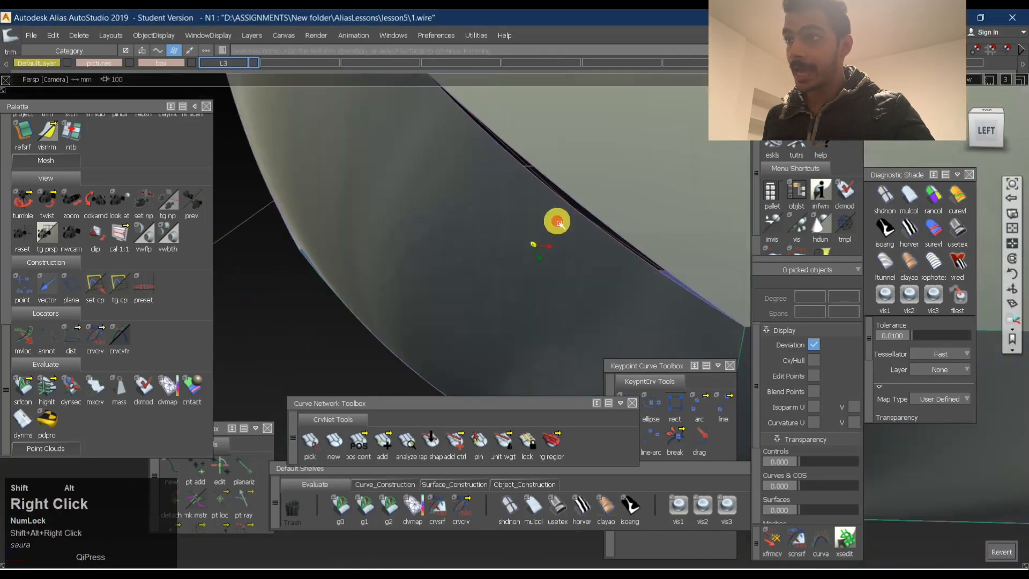
pyautogui.keyDown('alt'); pyautogui.keyDown('shift'); pyautogui.moveTo(554, 220); pyautogui.dragTo(542, 166); pyautogui.keyUp('shift'); pyautogui.keyUp('alt')
# Show the corner skin's control vertices and move its second outer vertex beside the side face along the normal to close the edge gap.
pyautogui.keyDown('ctrl'); pyautogui.keyDown('shift'); pyautogui.moveTo(614, 236); pyautogui.dragTo(653, 179); pyautogui.keyUp('shift'); pyautogui.keyUp('ctrl')
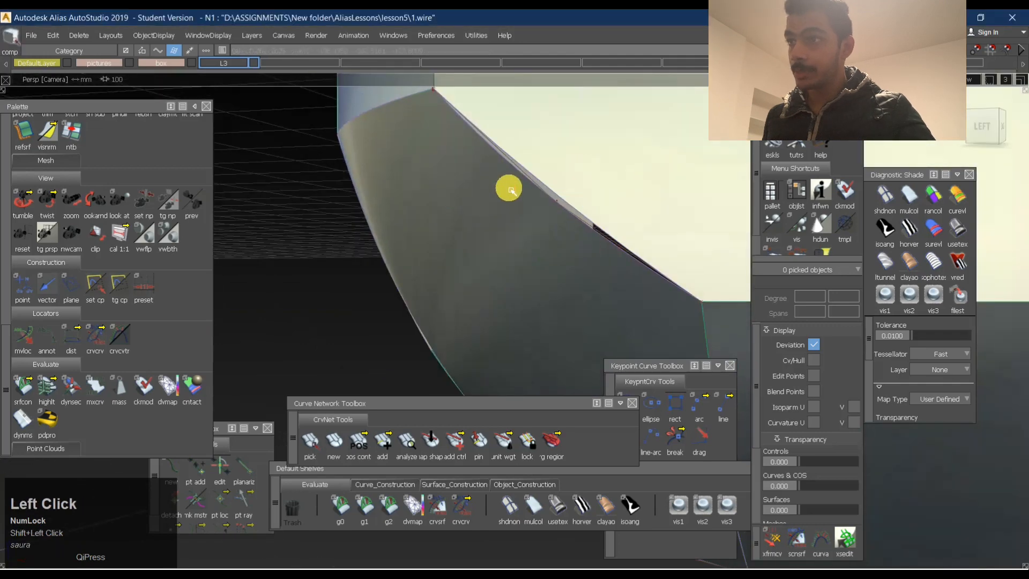
pyautogui.click(508, 188)
pyautogui.keyDown('alt'); pyautogui.keyDown('shift'); pyautogui.moveTo(574, 216); pyautogui.dragTo(608, 213); pyautogui.keyUp('shift'); pyautogui.keyUp('alt')
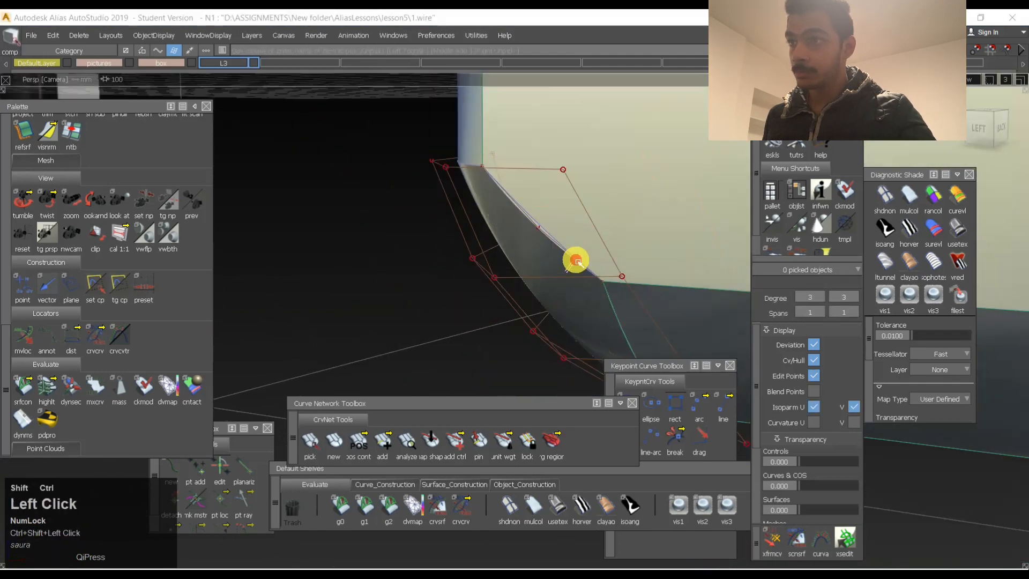
pyautogui.keyDown('ctrl'); pyautogui.keyDown('shift'); pyautogui.moveTo(575, 260); pyautogui.dragTo(619, 267); pyautogui.keyUp('shift'); pyautogui.keyUp('ctrl')
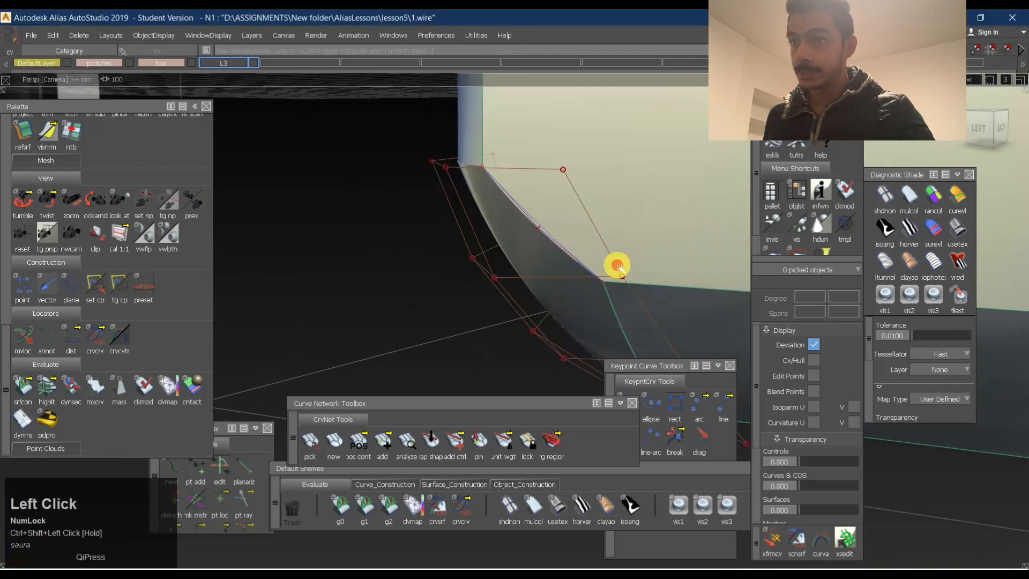
pyautogui.click(783, 541)
pyautogui.press('space')
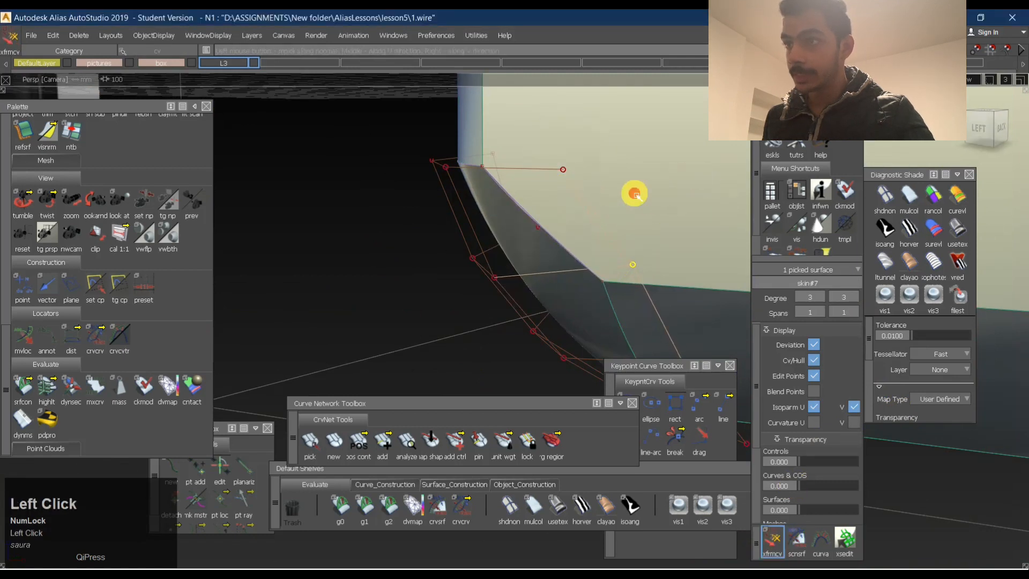
pyautogui.keyDown('alt'); pyautogui.keyDown('shift'); pyautogui.moveTo(680, 188); pyautogui.dragTo(671, 188); pyautogui.keyUp('shift'); pyautogui.keyUp('alt')
pyautogui.keyDown('alt'); pyautogui.keyDown('shift'); pyautogui.moveTo(670, 188); pyautogui.dragTo(620, 199, button='right'); pyautogui.keyUp('shift'); pyautogui.keyUp('alt')
pyautogui.keyDown('alt'); pyautogui.keyDown('shift'); pyautogui.moveTo(620, 200); pyautogui.dragTo(570, 286); pyautogui.keyUp('shift'); pyautogui.keyUp('alt')
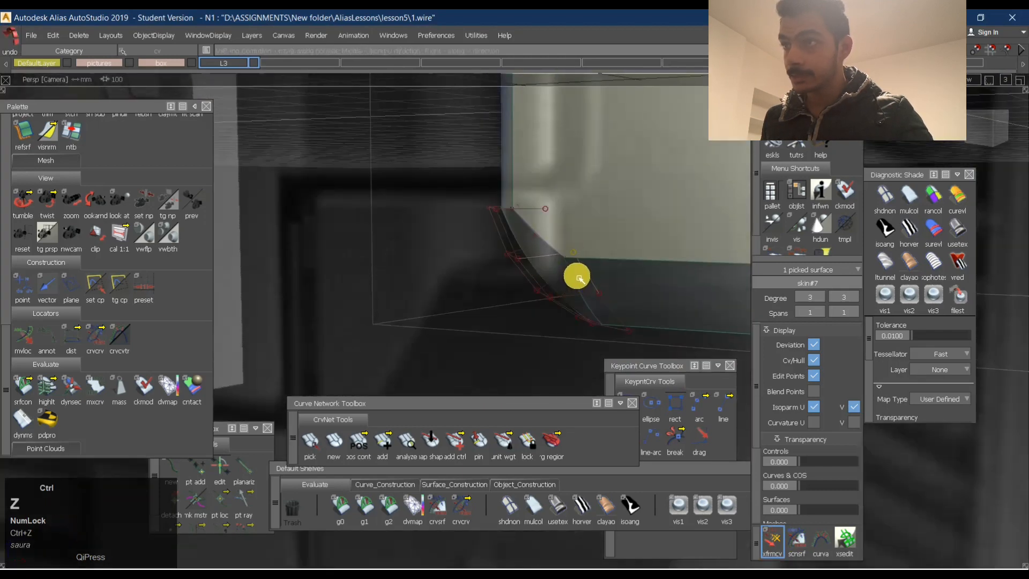
pyautogui.keyDown('alt'); pyautogui.keyDown('shift'); pyautogui.moveTo(574, 275); pyautogui.dragTo(586, 260, button='right'); pyautogui.keyUp('shift'); pyautogui.keyUp('alt')
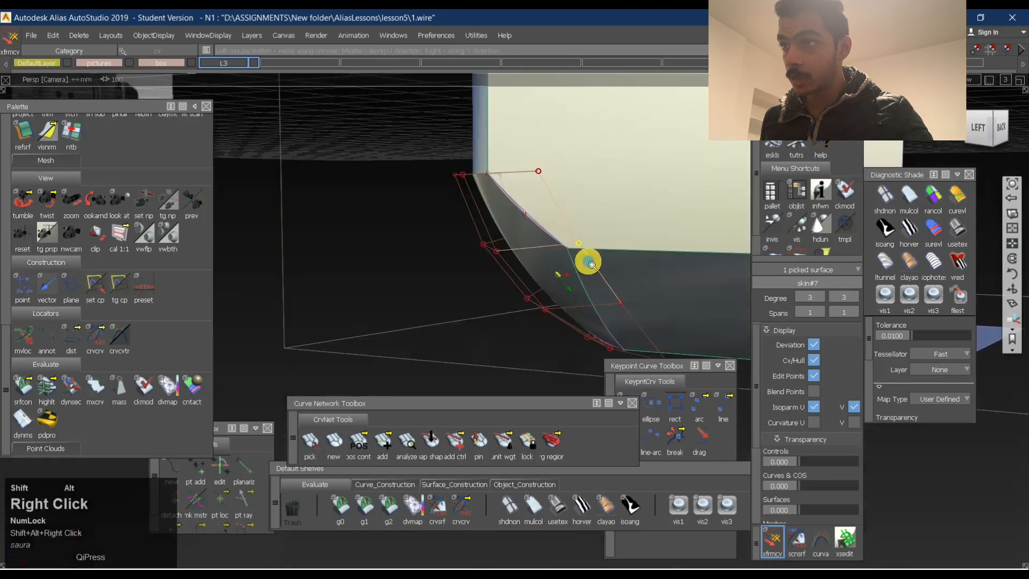
pyautogui.keyDown('alt'); pyautogui.keyDown('shift'); pyautogui.moveTo(586, 259); pyautogui.dragTo(470, 255); pyautogui.keyUp('shift'); pyautogui.keyUp('alt')
# Hide the corner skin's control vertices and examine the corner against the surrounding faces from several angles.
pyautogui.keyDown('ctrl'); pyautogui.keyDown('shift'); pyautogui.moveTo(454, 189); pyautogui.dragTo(572, 288, button='right'); pyautogui.keyUp('shift'); pyautogui.keyUp('ctrl')
pyautogui.keyDown('alt'); pyautogui.keyDown('shift'); pyautogui.moveTo(575, 186); pyautogui.dragTo(489, 214, button='right'); pyautogui.keyUp('shift'); pyautogui.keyUp('alt')
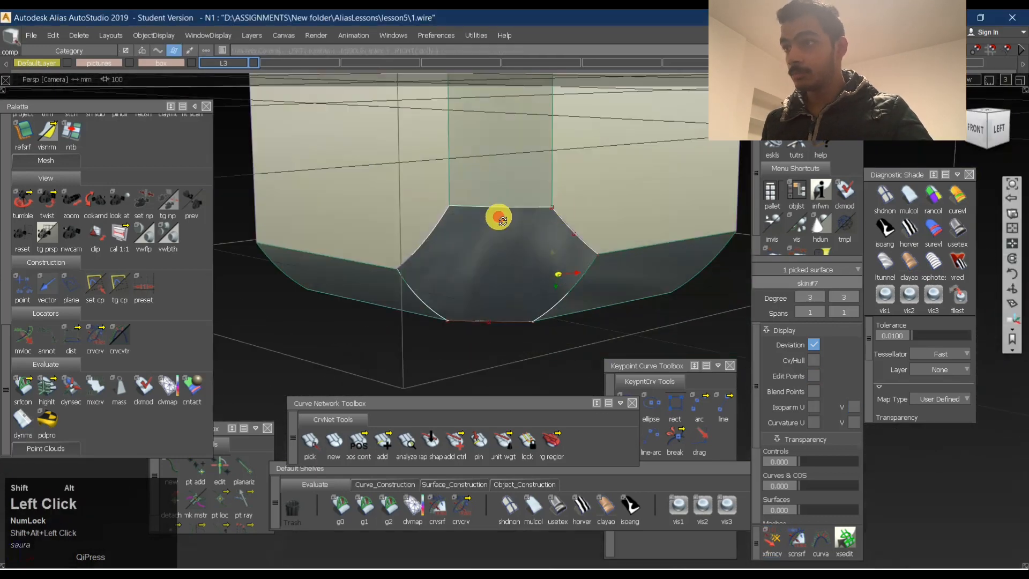
pyautogui.keyDown('alt'); pyautogui.keyDown('shift'); pyautogui.moveTo(489, 214); pyautogui.dragTo(517, 268); pyautogui.keyUp('shift'); pyautogui.keyUp('alt')
pyautogui.keyDown('alt'); pyautogui.keyDown('shift'); pyautogui.moveTo(517, 269); pyautogui.dragTo(577, 207, button='right'); pyautogui.keyUp('shift'); pyautogui.keyUp('alt')
pyautogui.keyDown('alt'); pyautogui.keyDown('shift'); pyautogui.moveTo(576, 207); pyautogui.dragTo(549, 228); pyautogui.keyUp('shift'); pyautogui.keyUp('alt')
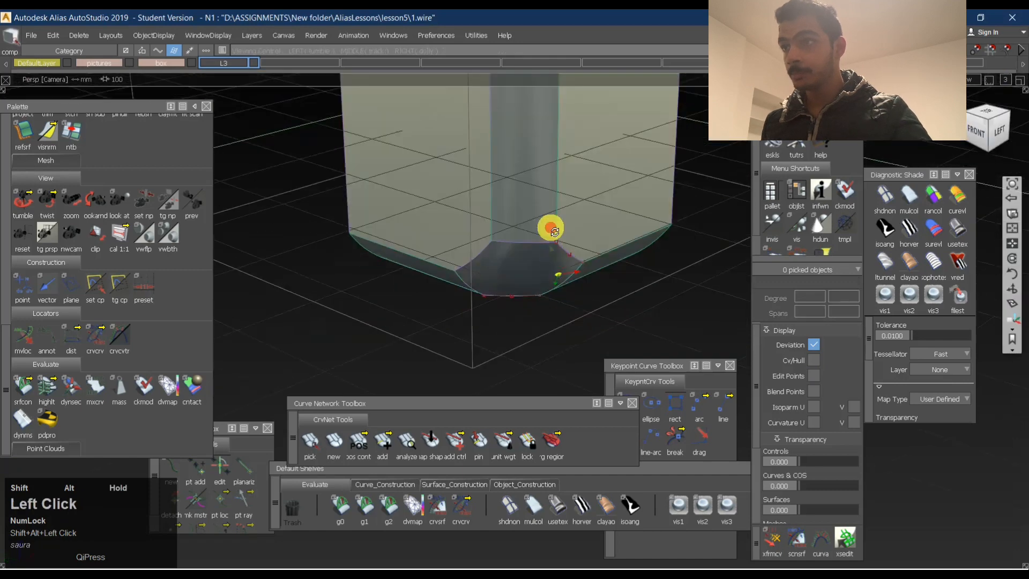
pyautogui.keyDown('alt'); pyautogui.keyDown('shift'); pyautogui.moveTo(549, 227); pyautogui.dragTo(523, 202, button='right'); pyautogui.keyUp('shift'); pyautogui.keyUp('alt')
pyautogui.keyDown('alt'); pyautogui.keyDown('shift'); pyautogui.moveTo(524, 203); pyautogui.dragTo(536, 249); pyautogui.keyUp('shift'); pyautogui.keyUp('alt')
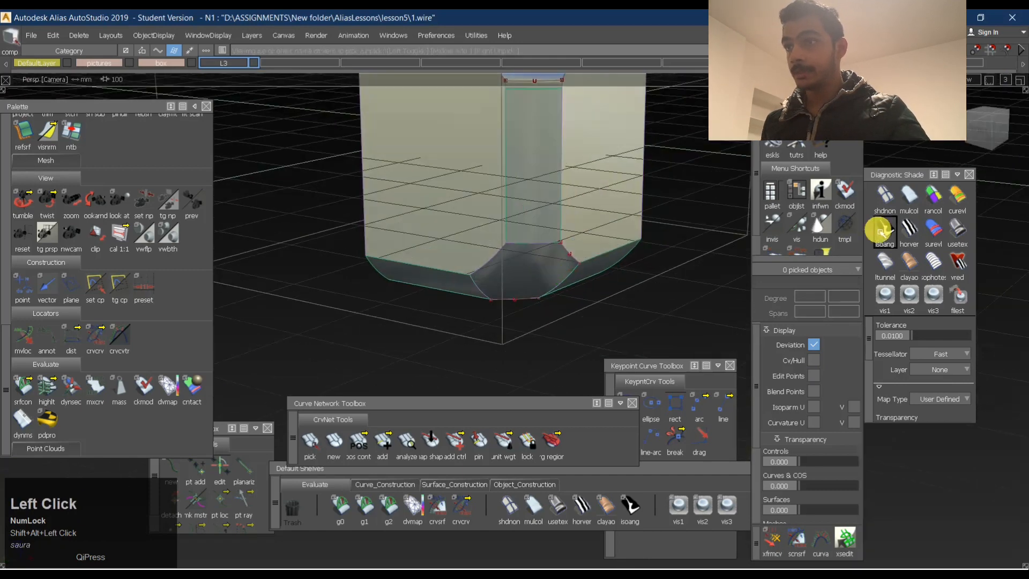
# Apply the BW Horz diagnostic shading to the body and check the stripe flow across the corner skin.
pyautogui.click(908, 232)
pyautogui.keyDown('alt'); pyautogui.keyDown('shift'); pyautogui.moveTo(595, 234); pyautogui.dragTo(542, 239, button='right'); pyautogui.keyUp('shift'); pyautogui.keyUp('alt')
pyautogui.keyDown('alt'); pyautogui.keyDown('shift'); pyautogui.moveTo(542, 239); pyautogui.dragTo(510, 179); pyautogui.keyUp('shift'); pyautogui.keyUp('alt')
pyautogui.keyDown('alt'); pyautogui.keyDown('shift'); pyautogui.moveTo(510, 179); pyautogui.dragTo(493, 225, button='right'); pyautogui.keyUp('shift'); pyautogui.keyUp('alt')
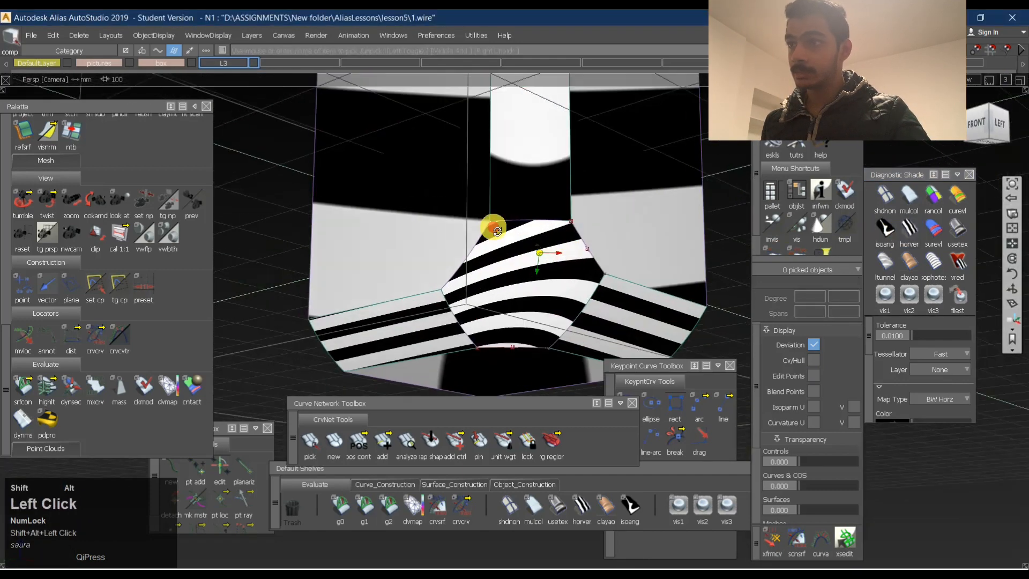
pyautogui.moveTo(493, 226)
pyautogui.keyDown('alt'); pyautogui.keyDown('shift'); pyautogui.mouseDown()
pyautogui.moveTo(420, 214)
pyautogui.moveTo(528, 202)
pyautogui.moveTo(481, 222)
pyautogui.moveTo(411, 200)
pyautogui.moveTo(499, 268)
pyautogui.moveTo(471, 255)
pyautogui.mouseUp(); pyautogui.keyUp('shift'); pyautogui.keyUp('alt')
# Select the corner skin and show its control vertices and hull over the stripe shading.
pyautogui.click(550, 285)
pyautogui.keyDown('ctrl'); pyautogui.keyDown('shift'); pyautogui.moveTo(550, 285); pyautogui.dragTo(594, 253, button='right'); pyautogui.keyUp('shift'); pyautogui.keyUp('ctrl')
pyautogui.keyDown('alt'); pyautogui.keyDown('shift'); pyautogui.moveTo(548, 284); pyautogui.dragTo(520, 298); pyautogui.keyUp('shift'); pyautogui.keyUp('alt')
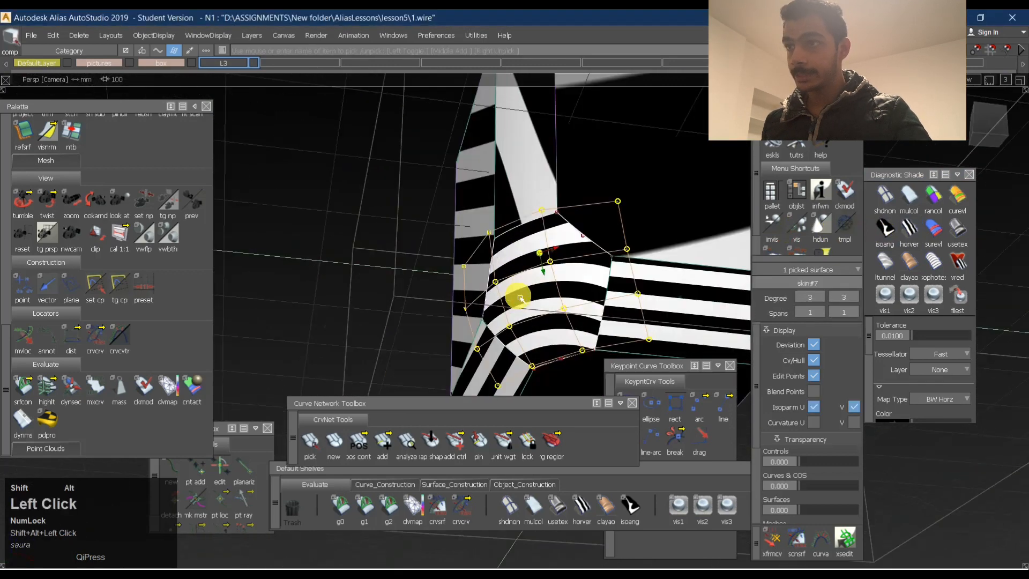
pyautogui.keyDown('alt'); pyautogui.keyDown('shift'); pyautogui.moveTo(609, 257); pyautogui.dragTo(592, 236); pyautogui.keyUp('shift'); pyautogui.keyUp('alt')
# Move the skin's third outer control vertex beside the side chamfer face along the normal to smooth the stripe flow.
pyautogui.keyDown('ctrl'); pyautogui.keyDown('shift'); pyautogui.moveTo(571, 310); pyautogui.dragTo(593, 296); pyautogui.keyUp('shift'); pyautogui.keyUp('ctrl')
pyautogui.click(651, 299)
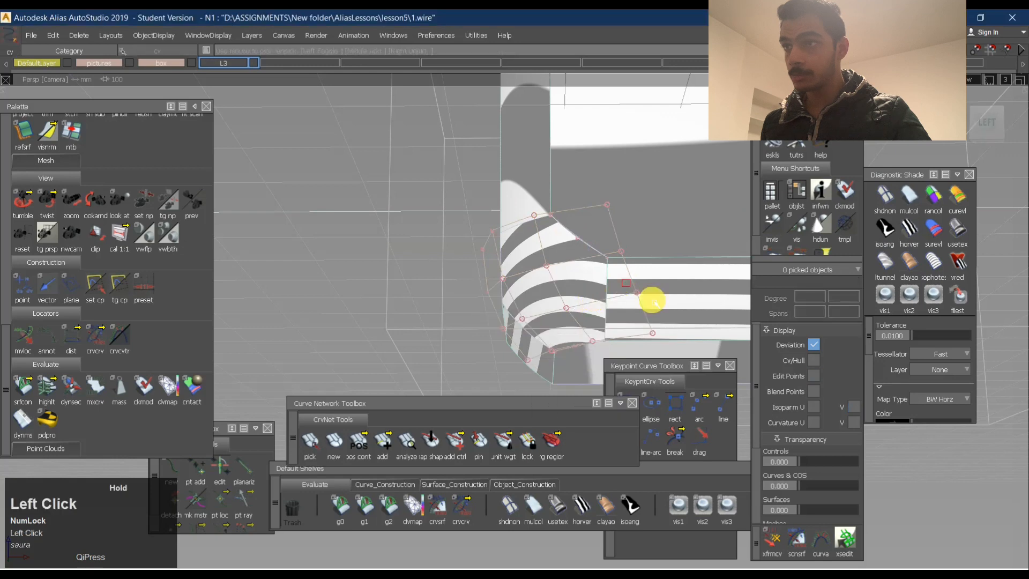
pyautogui.keyDown('alt'); pyautogui.keyDown('shift'); pyautogui.moveTo(681, 281); pyautogui.dragTo(630, 246); pyautogui.keyUp('shift'); pyautogui.keyUp('alt')
pyautogui.keyDown('alt'); pyautogui.keyDown('shift'); pyautogui.moveTo(620, 288); pyautogui.dragTo(630, 337); pyautogui.keyUp('shift'); pyautogui.keyUp('alt')
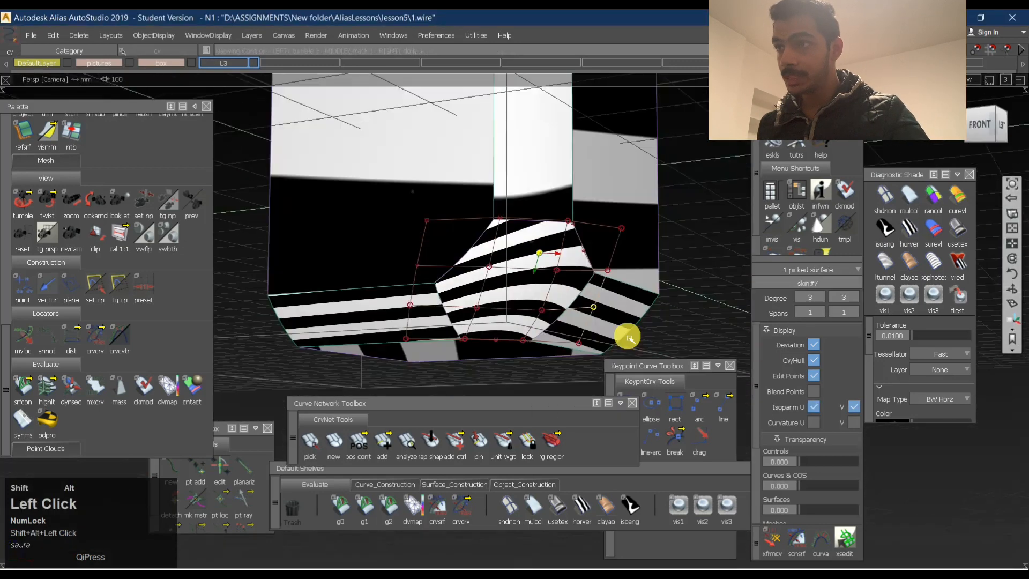
pyautogui.moveTo(601, 307)
pyautogui.keyDown('alt'); pyautogui.keyDown('shift'); pyautogui.mouseDown()
pyautogui.moveTo(660, 301)
pyautogui.moveTo(611, 292)
pyautogui.mouseUp(); pyautogui.keyUp('shift'); pyautogui.keyUp('alt')
pyautogui.click(621, 349)
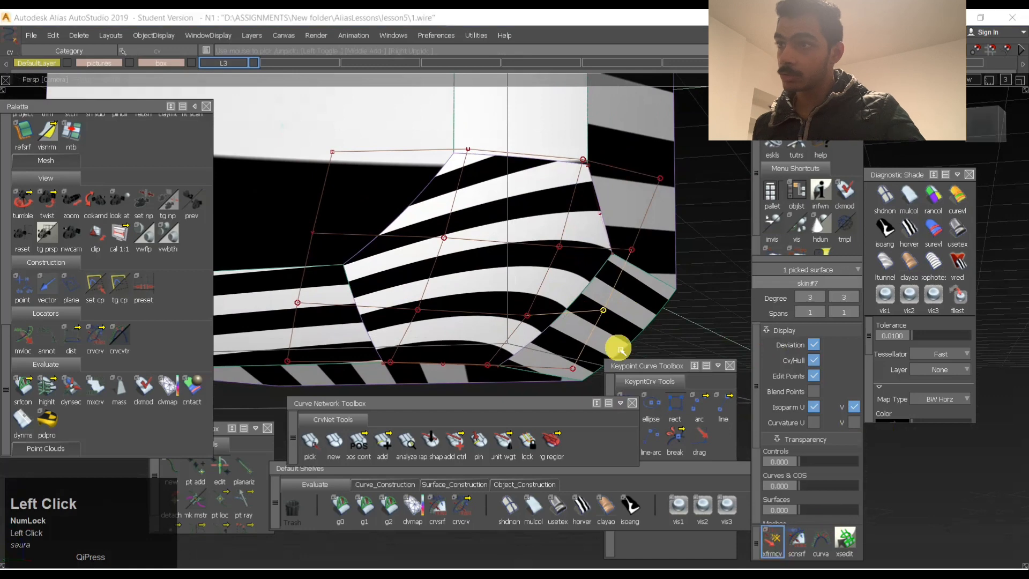
pyautogui.click(592, 318)
pyautogui.keyDown('alt'); pyautogui.keyDown('shift'); pyautogui.moveTo(590, 310); pyautogui.dragTo(676, 318); pyautogui.keyUp('shift'); pyautogui.keyUp('alt')
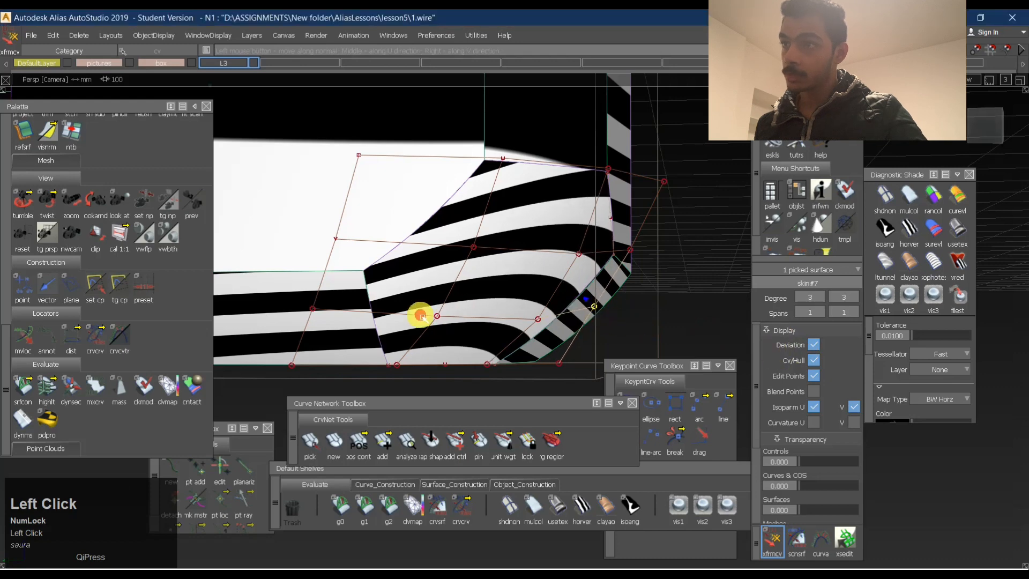
pyautogui.keyDown('alt'); pyautogui.keyDown('shift'); pyautogui.moveTo(523, 317); pyautogui.dragTo(548, 287); pyautogui.keyUp('shift'); pyautogui.keyUp('alt')
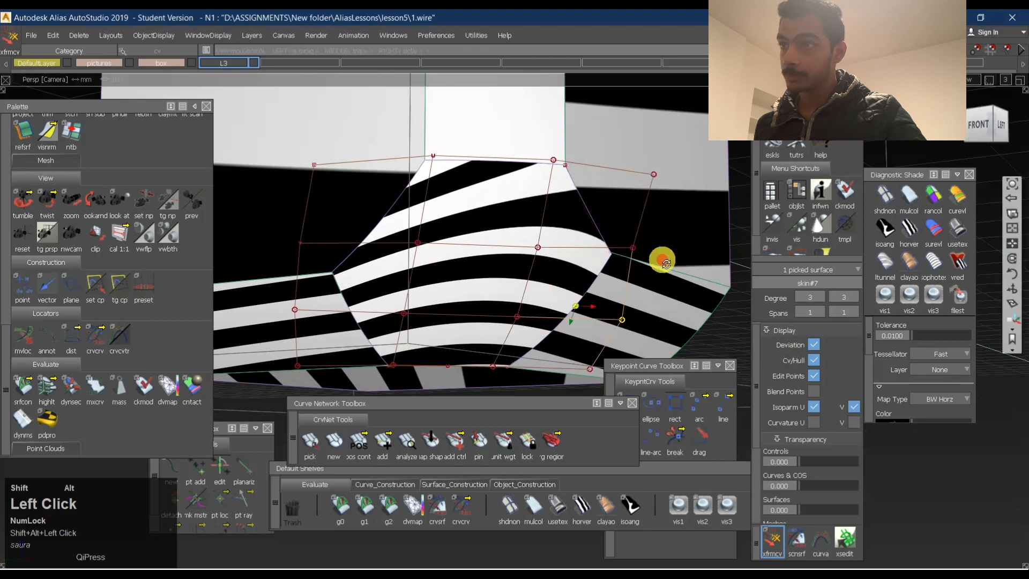
# Move the second outer control vertex of the corner skin's side edge to even out the stripes towards the side face.
pyautogui.keyDown('alt'); pyautogui.keyDown('shift'); pyautogui.moveTo(663, 262); pyautogui.dragTo(637, 251); pyautogui.keyUp('shift'); pyautogui.keyUp('alt')
pyautogui.keyDown('alt'); pyautogui.keyDown('shift'); pyautogui.moveTo(588, 277); pyautogui.dragTo(600, 282); pyautogui.keyUp('shift'); pyautogui.keyUp('alt')
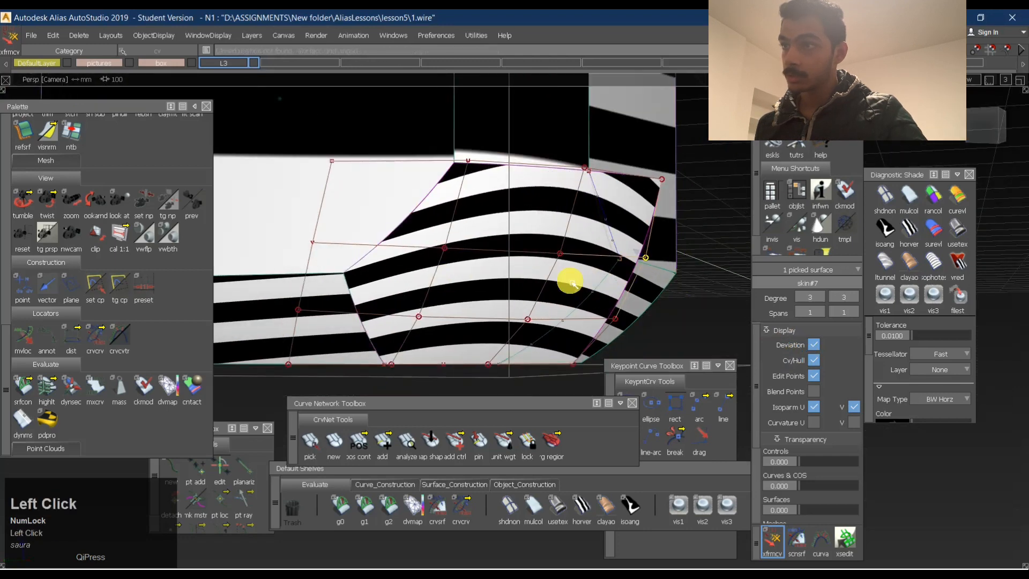
pyautogui.keyDown('alt'); pyautogui.keyDown('shift'); pyautogui.moveTo(636, 278); pyautogui.dragTo(569, 292); pyautogui.keyUp('shift'); pyautogui.keyUp('alt')
# Extend the projected boundary curve on the corner skin so it fully crosses the reshaped surface.
pyautogui.keyDown('ctrl'); pyautogui.keyDown('shift'); pyautogui.moveTo(569, 293); pyautogui.dragTo(572, 251, button='right'); pyautogui.keyUp('shift'); pyautogui.keyUp('ctrl')
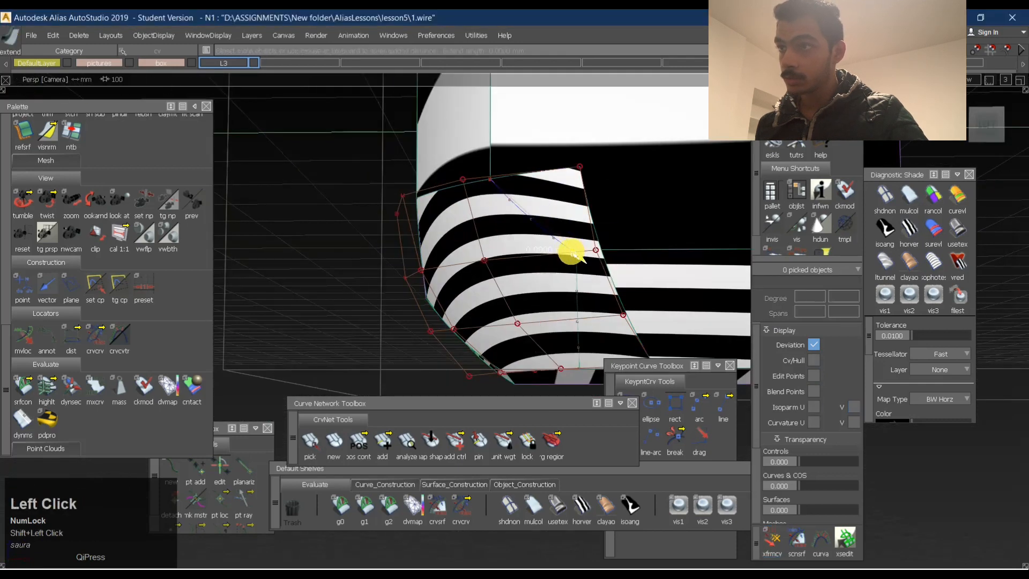
pyautogui.keyDown('ctrl'); pyautogui.keyDown('shift'); pyautogui.moveTo(585, 237); pyautogui.dragTo(600, 269); pyautogui.keyUp('shift'); pyautogui.keyUp('ctrl')
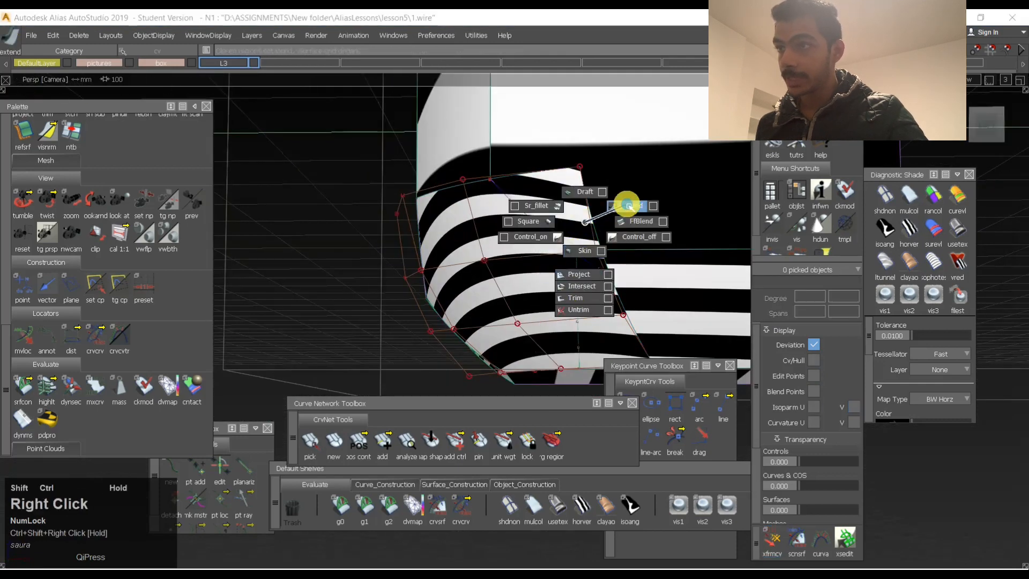
pyautogui.keyDown('ctrl'); pyautogui.keyDown('shift'); pyautogui.moveTo(628, 205); pyautogui.dragTo(628, 205, button='right'); pyautogui.keyUp('shift'); pyautogui.keyUp('ctrl')
pyautogui.click(577, 267)
pyautogui.click(444, 348)
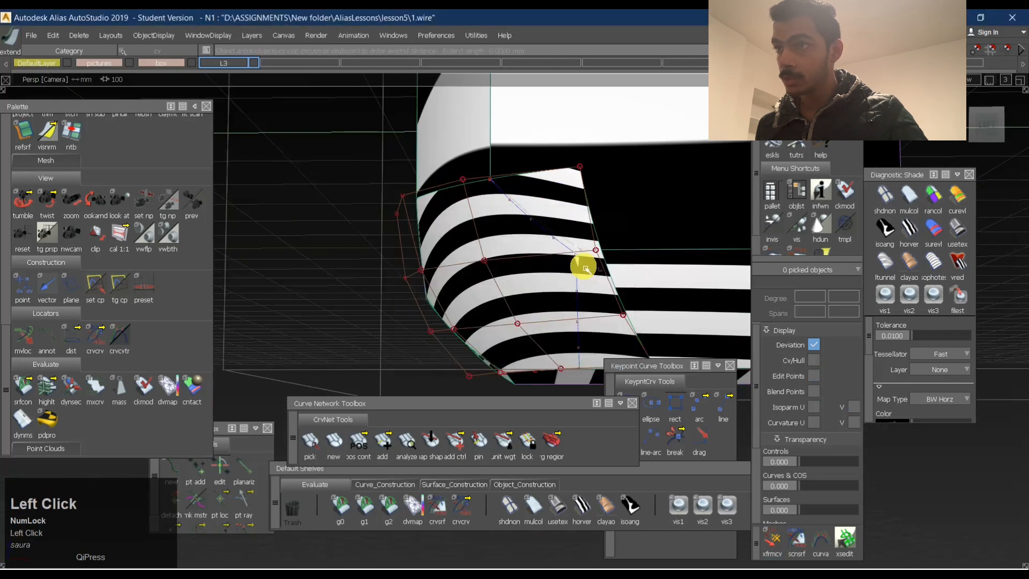
# Select the whole row of four outer control vertices beside the side face and move it along the normal.
pyautogui.keyDown('ctrl'); pyautogui.keyDown('alt'); pyautogui.keyDown('shift'); pyautogui.moveTo(637, 255); pyautogui.dragTo(594, 238); pyautogui.keyUp('shift'); pyautogui.keyUp('alt'); pyautogui.keyUp('ctrl')
pyautogui.keyDown('ctrl'); pyautogui.keyDown('shift'); pyautogui.moveTo(594, 238); pyautogui.dragTo(628, 283); pyautogui.keyUp('shift'); pyautogui.keyUp('ctrl')
pyautogui.keyDown('alt'); pyautogui.keyDown('shift'); pyautogui.moveTo(628, 283); pyautogui.dragTo(604, 253, button='middle'); pyautogui.keyUp('shift'); pyautogui.keyUp('alt')
pyautogui.keyDown('ctrl'); pyautogui.keyDown('shift'); pyautogui.moveTo(604, 253); pyautogui.dragTo(577, 163); pyautogui.keyUp('shift'); pyautogui.keyUp('ctrl')
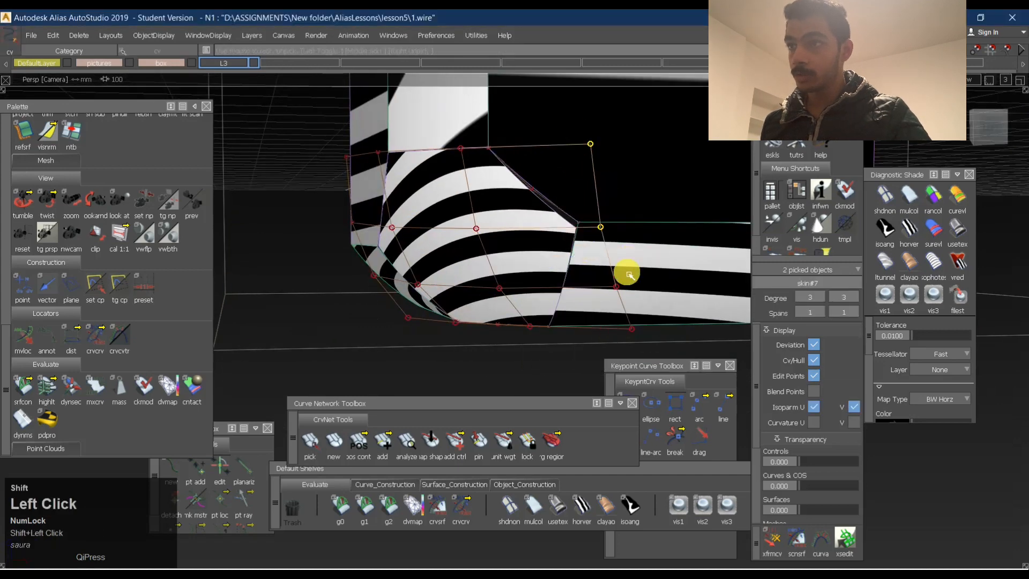
pyautogui.click(772, 550)
pyautogui.press('space')
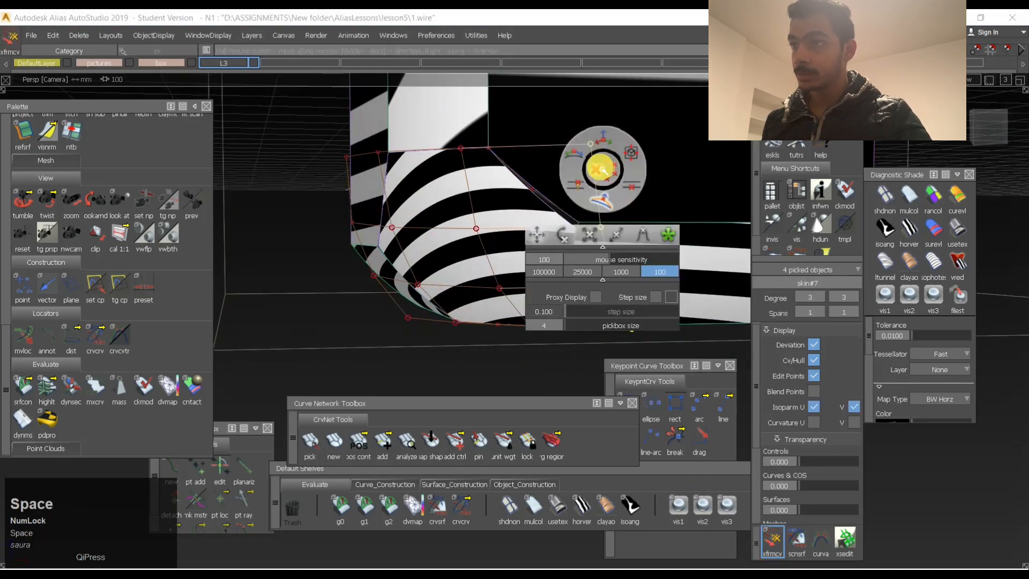
pyautogui.keyDown('alt'); pyautogui.keyDown('shift'); pyautogui.moveTo(607, 203); pyautogui.dragTo(395, 345); pyautogui.keyUp('shift'); pyautogui.keyUp('alt')
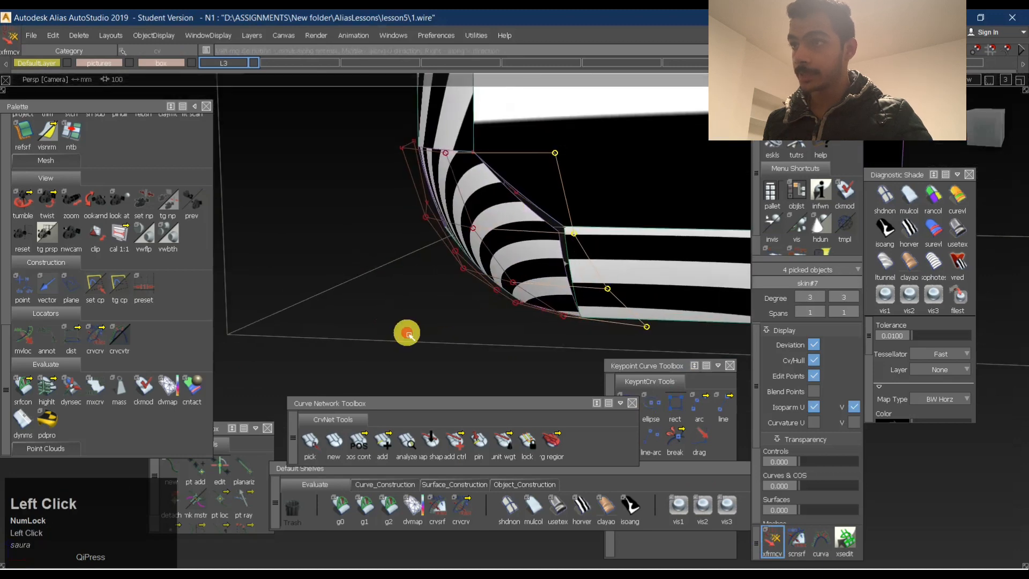
pyautogui.keyDown('alt'); pyautogui.keyDown('shift'); pyautogui.moveTo(579, 311); pyautogui.dragTo(466, 156); pyautogui.keyUp('shift'); pyautogui.keyUp('alt')
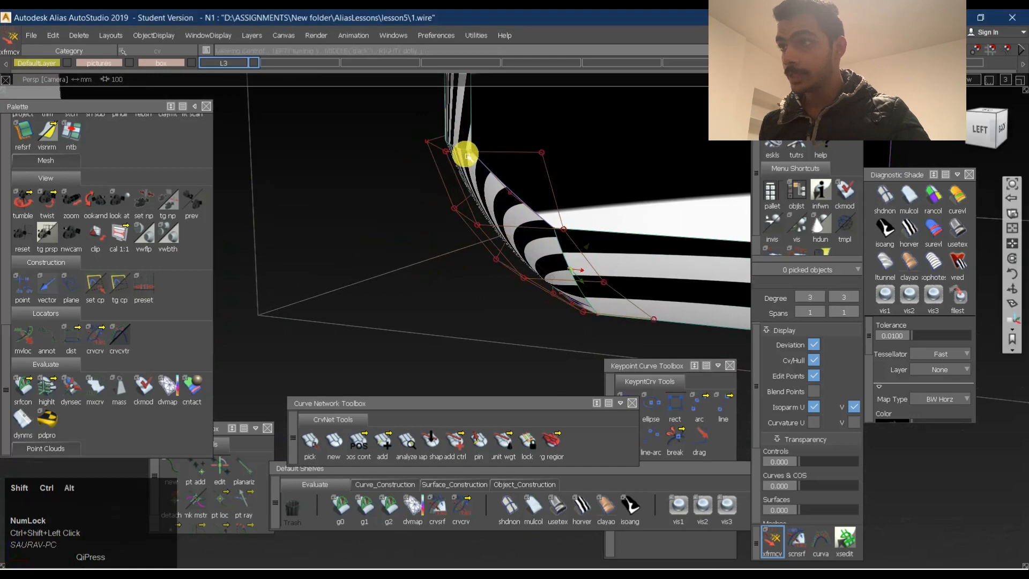
# Adjust only the uppermost outer control vertex of the corner skin beside the side face to refine the edge fit.
pyautogui.keyDown('alt'); pyautogui.keyDown('shift'); pyautogui.moveTo(466, 156); pyautogui.dragTo(526, 149, button='right'); pyautogui.keyUp('shift'); pyautogui.keyUp('alt')
pyautogui.keyDown('alt'); pyautogui.keyDown('shift'); pyautogui.moveTo(526, 149); pyautogui.dragTo(547, 168); pyautogui.keyUp('shift'); pyautogui.keyUp('alt')
pyautogui.keyDown('alt'); pyautogui.keyDown('shift'); pyautogui.moveTo(546, 167); pyautogui.dragTo(519, 156, button='right'); pyautogui.keyUp('shift'); pyautogui.keyUp('alt')
pyautogui.keyDown('alt'); pyautogui.keyDown('shift'); pyautogui.moveTo(519, 156); pyautogui.dragTo(553, 175); pyautogui.keyUp('shift'); pyautogui.keyUp('alt')
pyautogui.keyDown('alt'); pyautogui.keyDown('shift'); pyautogui.moveTo(551, 171); pyautogui.dragTo(554, 151, button='right'); pyautogui.keyUp('shift'); pyautogui.keyUp('alt')
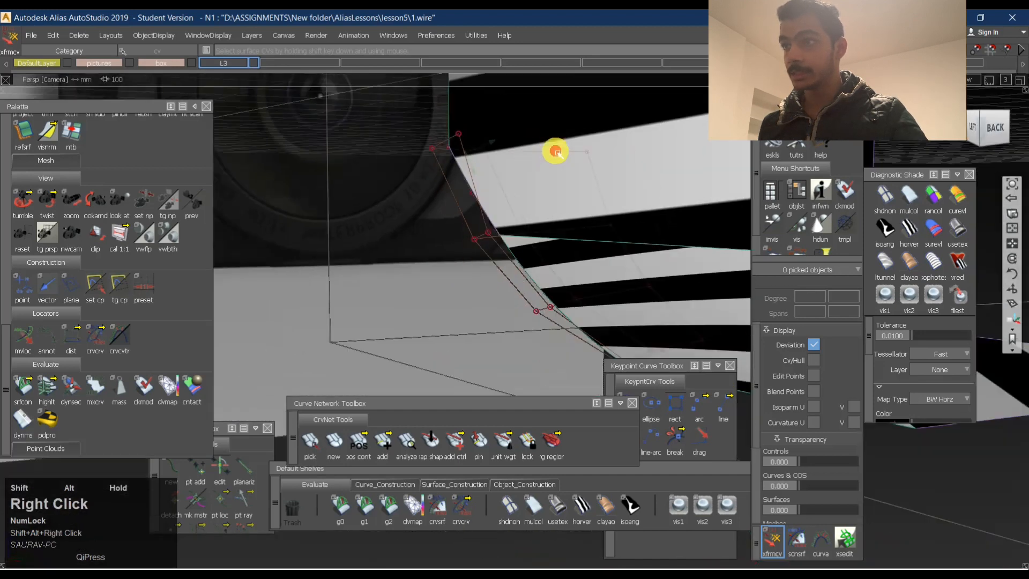
pyautogui.moveTo(553, 152)
pyautogui.keyDown('alt'); pyautogui.keyDown('shift'); pyautogui.mouseDown()
pyautogui.moveTo(498, 188)
pyautogui.moveTo(508, 146)
pyautogui.moveTo(524, 138)
pyautogui.moveTo(586, 201)
pyautogui.mouseUp(); pyautogui.keyUp('shift'); pyautogui.keyUp('alt')
pyautogui.click(767, 549)
pyautogui.press('space')
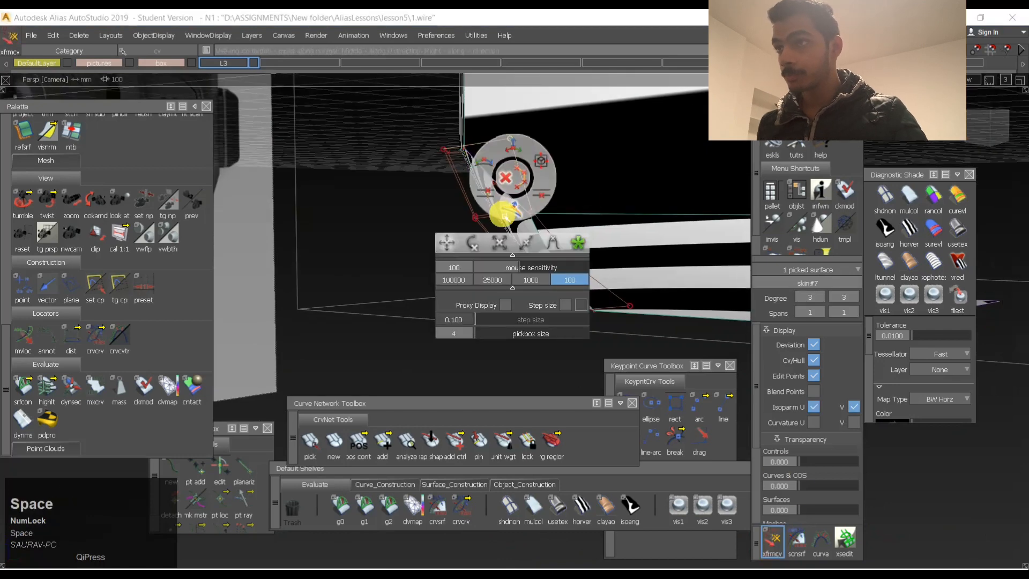
pyautogui.keyDown('alt'); pyautogui.keyDown('shift'); pyautogui.moveTo(352, 261); pyautogui.dragTo(484, 207); pyautogui.keyUp('shift'); pyautogui.keyUp('alt')
pyautogui.keyDown('alt'); pyautogui.keyDown('shift'); pyautogui.moveTo(484, 207); pyautogui.dragTo(521, 199, button='right'); pyautogui.keyUp('shift'); pyautogui.keyUp('alt')
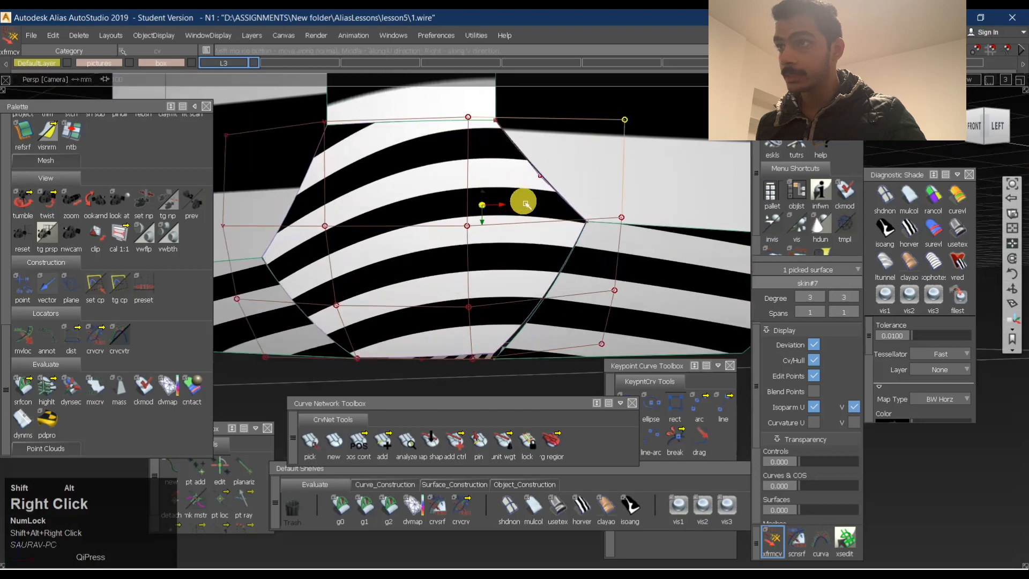
# Hide the corner skin's control vertices and check the stripe flow into the narrow and side faces.
pyautogui.keyDown('alt'); pyautogui.keyDown('shift'); pyautogui.moveTo(522, 200); pyautogui.dragTo(379, 212); pyautogui.keyUp('shift'); pyautogui.keyUp('alt')
pyautogui.keyDown('ctrl'); pyautogui.keyDown('shift'); pyautogui.moveTo(380, 168); pyautogui.dragTo(495, 258, button='right'); pyautogui.keyUp('shift'); pyautogui.keyUp('ctrl')
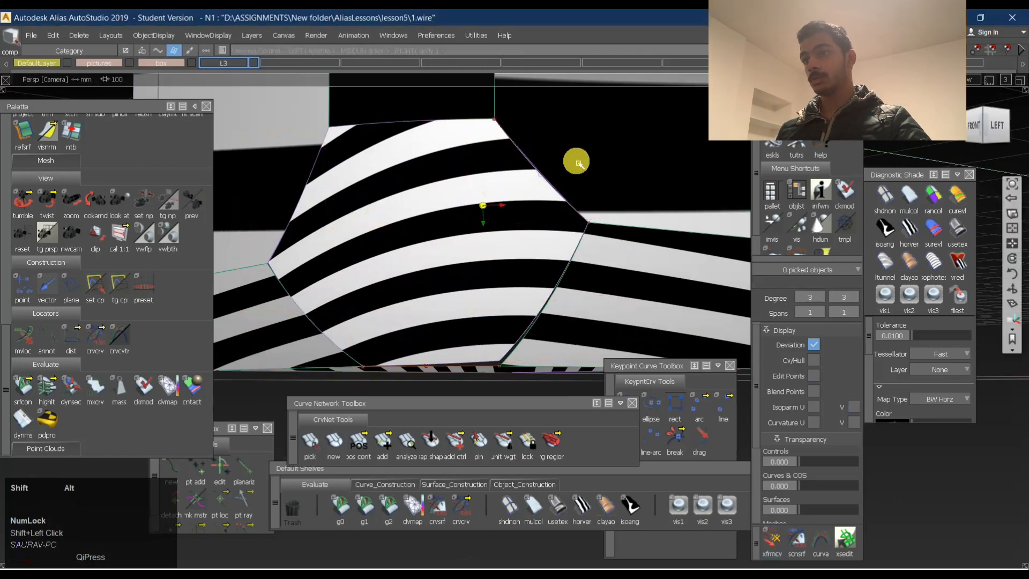
pyautogui.keyDown('alt'); pyautogui.keyDown('shift'); pyautogui.moveTo(574, 161); pyautogui.dragTo(383, 199); pyautogui.keyUp('shift'); pyautogui.keyUp('alt')
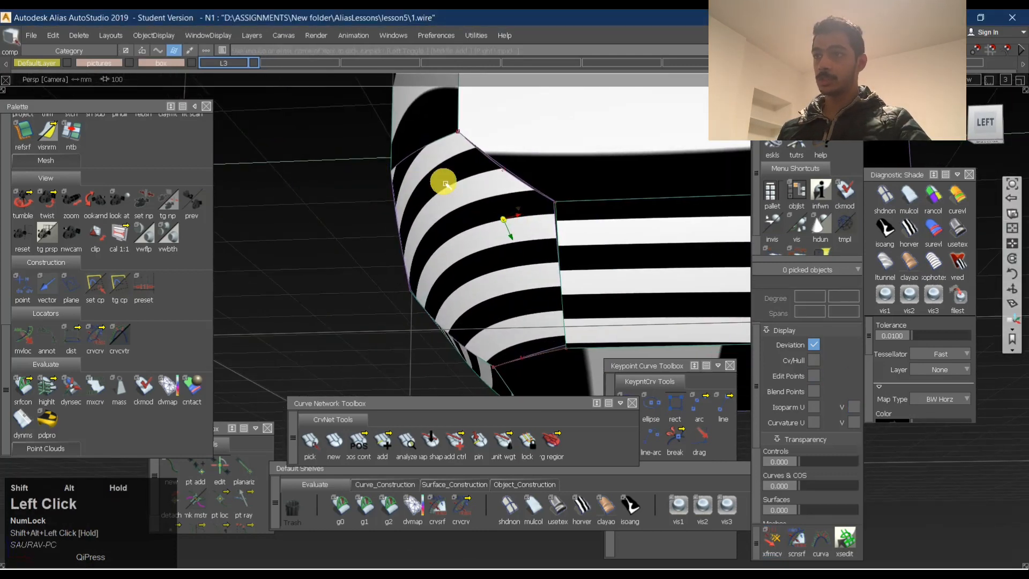
pyautogui.keyDown('alt'); pyautogui.keyDown('shift'); pyautogui.moveTo(445, 183); pyautogui.dragTo(471, 200); pyautogui.keyUp('shift'); pyautogui.keyUp('alt')
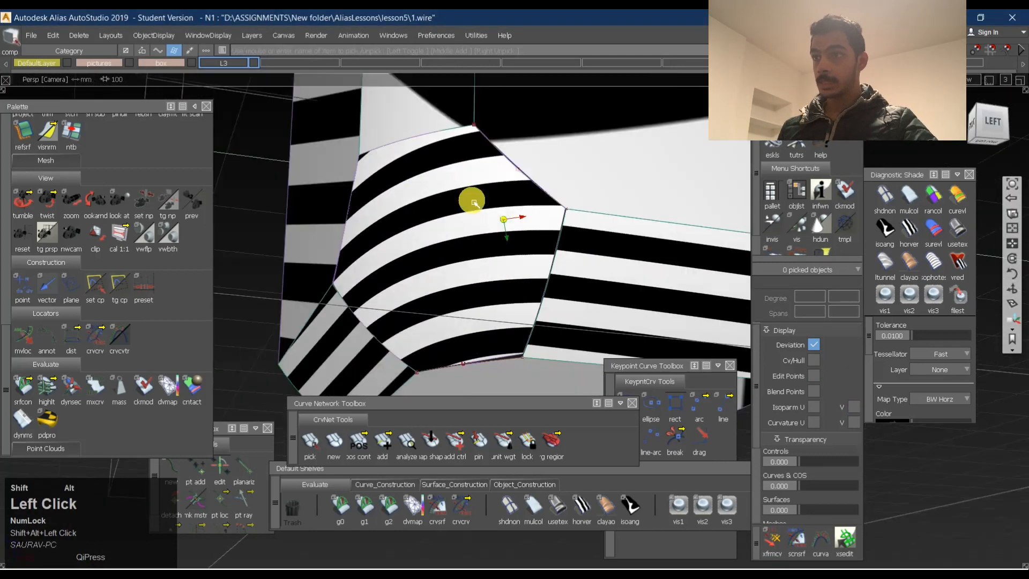
# Try a G2 Curvature surface fillet with chordal length 20 between the corner skin and the adjoining side chamfer face.
pyautogui.keyDown('ctrl'); pyautogui.keyDown('shift'); pyautogui.moveTo(595, 268); pyautogui.dragTo(586, 257, button='right'); pyautogui.keyUp('shift'); pyautogui.keyUp('ctrl')
pyautogui.click(585, 257)
pyautogui.click(543, 256)
pyautogui.press('space')
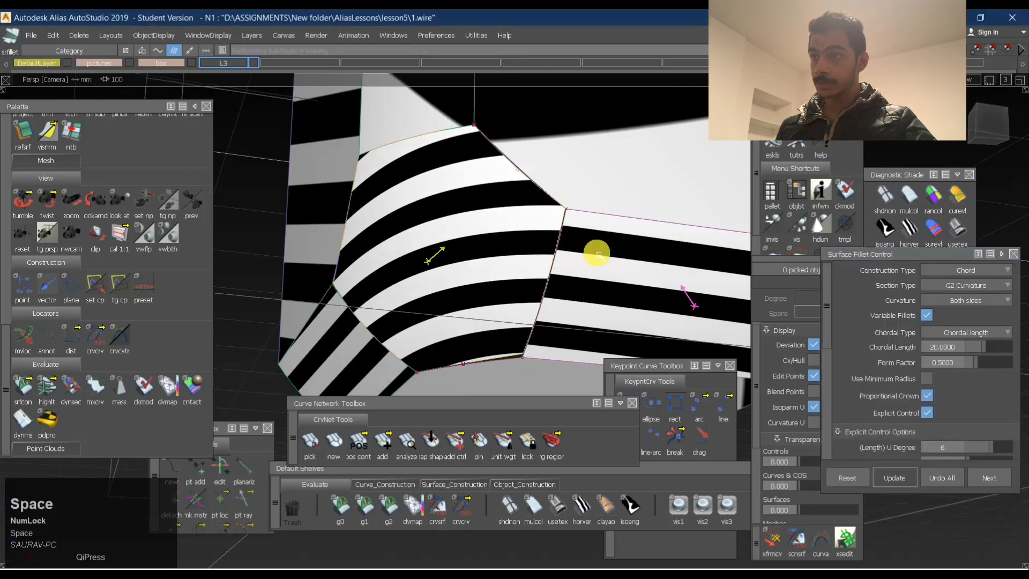
pyautogui.keyDown('alt'); pyautogui.keyDown('shift'); pyautogui.moveTo(583, 283); pyautogui.dragTo(492, 232); pyautogui.keyUp('shift'); pyautogui.keyUp('alt')
pyautogui.keyDown('alt'); pyautogui.keyDown('shift'); pyautogui.moveTo(560, 238); pyautogui.dragTo(526, 179, button='middle'); pyautogui.keyUp('shift'); pyautogui.keyUp('alt')
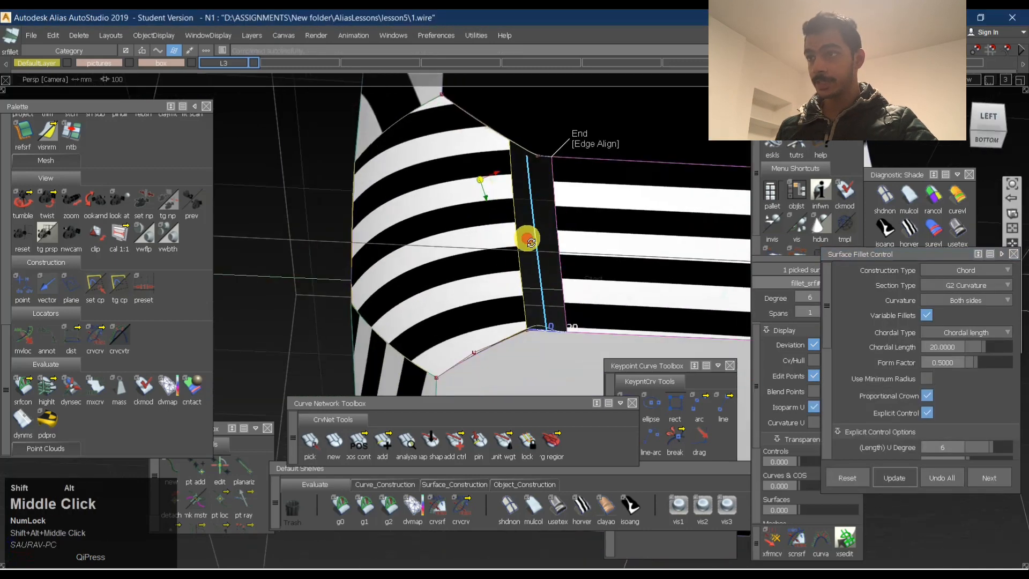
# Inspect the fillet strip's stripes along the corner skin's side edge and undo the fillet.
pyautogui.keyDown('alt'); pyautogui.keyDown('shift'); pyautogui.moveTo(526, 236); pyautogui.dragTo(541, 231); pyautogui.keyUp('shift'); pyautogui.keyUp('alt')
pyautogui.keyDown('ctrl'); pyautogui.keyDown('shift'); pyautogui.moveTo(618, 201); pyautogui.dragTo(584, 236, button='right'); pyautogui.keyUp('shift'); pyautogui.keyUp('ctrl')
pyautogui.keyDown('alt'); pyautogui.keyDown('shift'); pyautogui.moveTo(547, 252); pyautogui.dragTo(450, 289); pyautogui.keyUp('shift'); pyautogui.keyUp('alt')
pyautogui.keyDown('alt'); pyautogui.keyDown('shift'); pyautogui.moveTo(450, 290); pyautogui.dragTo(496, 260, button='right'); pyautogui.keyUp('shift'); pyautogui.keyUp('alt')
pyautogui.keyDown('alt'); pyautogui.keyDown('shift'); pyautogui.moveTo(497, 260); pyautogui.dragTo(825, 367); pyautogui.keyUp('shift'); pyautogui.keyUp('alt')
pyautogui.click(959, 479)
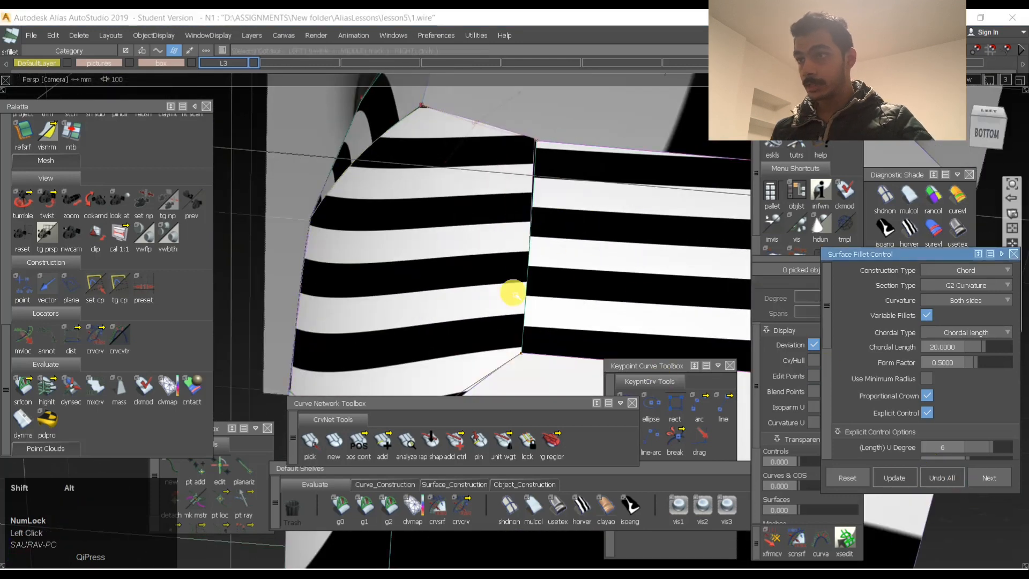
# Rebuild the surface fillet with chordal length 20, choosing the side chamfer face first and the corner skin second.
pyautogui.keyDown('alt'); pyautogui.keyDown('shift'); pyautogui.moveTo(512, 293); pyautogui.dragTo(547, 334); pyautogui.keyUp('shift'); pyautogui.keyUp('alt')
pyautogui.keyDown('ctrl'); pyautogui.keyDown('shift'); pyautogui.moveTo(544, 350); pyautogui.dragTo(496, 332, button='right'); pyautogui.keyUp('shift'); pyautogui.keyUp('ctrl')
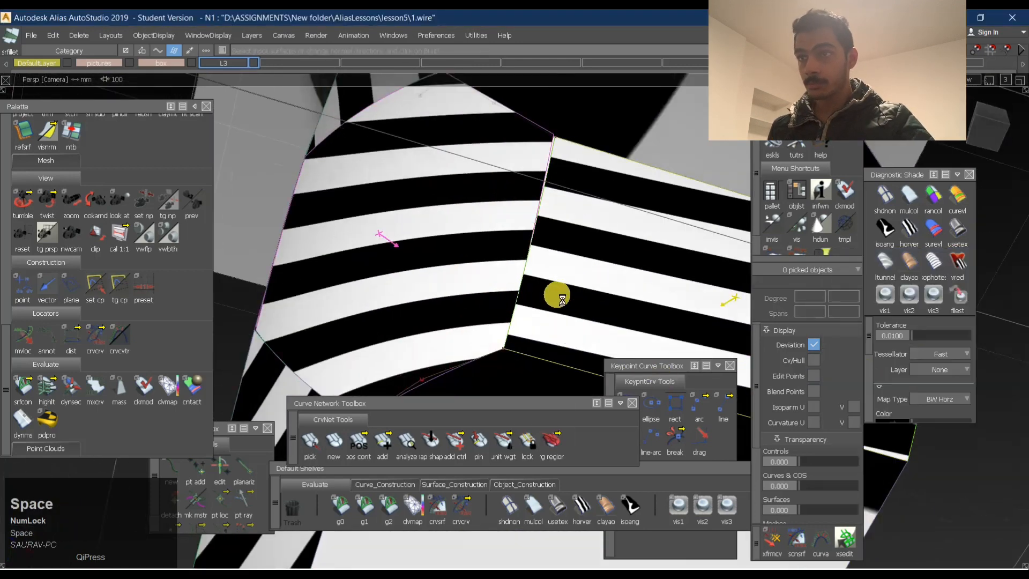
pyautogui.keyDown('ctrl'); pyautogui.keyDown('shift'); pyautogui.moveTo(633, 286); pyautogui.dragTo(653, 298, button='right'); pyautogui.keyUp('shift'); pyautogui.keyUp('ctrl')
pyautogui.keyDown('ctrl'); pyautogui.keyDown('shift'); pyautogui.moveTo(595, 276); pyautogui.dragTo(586, 284, button='right'); pyautogui.keyUp('shift'); pyautogui.keyUp('ctrl')
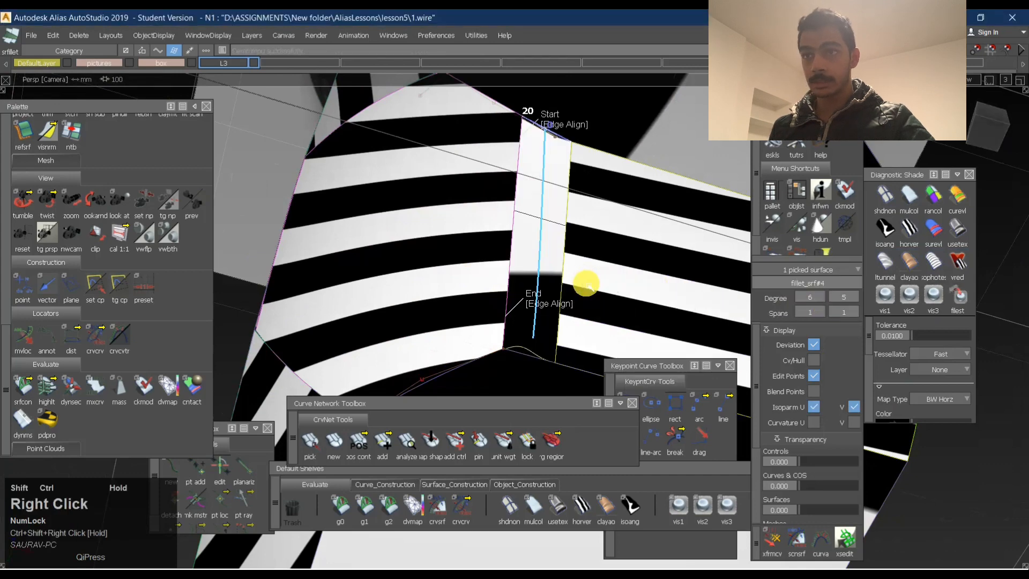
# Switch the model from stripes to texture shading, reopen the corner fillet for editing, and undo the fillet.
pyautogui.keyDown('ctrl'); pyautogui.keyDown('shift'); pyautogui.moveTo(658, 273); pyautogui.dragTo(856, 317, button='middle'); pyautogui.keyUp('shift'); pyautogui.keyUp('ctrl')
pyautogui.keyDown('ctrl'); pyautogui.keyDown('shift'); pyautogui.moveTo(644, 290); pyautogui.dragTo(919, 316, button='middle'); pyautogui.keyUp('shift'); pyautogui.keyUp('ctrl')
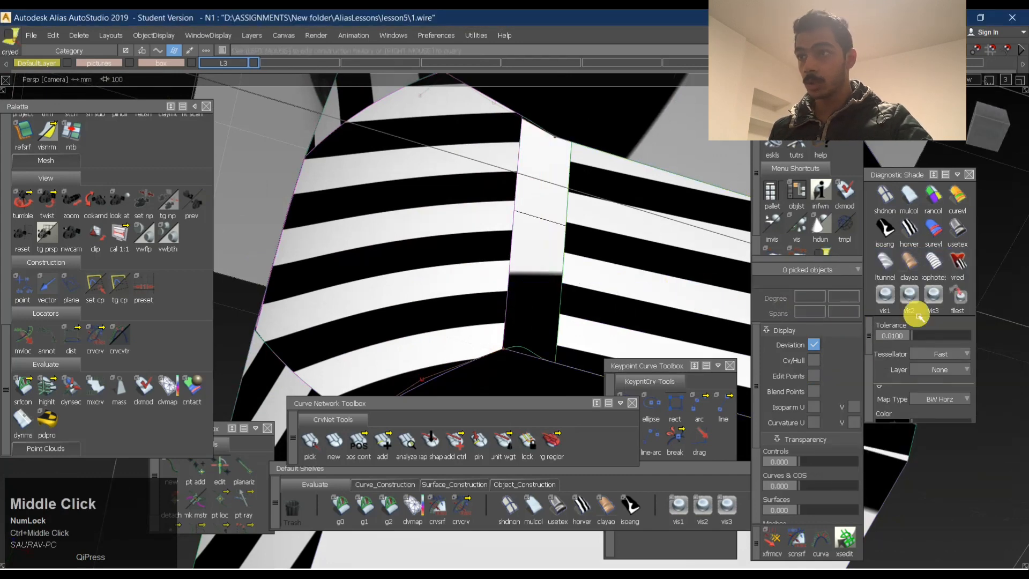
pyautogui.click(958, 238)
pyautogui.moveTo(530, 274)
pyautogui.keyDown('alt'); pyautogui.keyDown('shift'); pyautogui.mouseDown()
pyautogui.moveTo(514, 294)
pyautogui.moveTo(514, 391)
pyautogui.moveTo(510, 289)
pyautogui.moveTo(490, 316)
pyautogui.moveTo(513, 285)
pyautogui.mouseUp(); pyautogui.keyUp('shift'); pyautogui.keyUp('alt')
pyautogui.keyDown('ctrl'); pyautogui.keyDown('shift'); pyautogui.moveTo(574, 218); pyautogui.dragTo(519, 230); pyautogui.keyUp('shift'); pyautogui.keyUp('ctrl')
pyautogui.keyDown('ctrl'); pyautogui.keyDown('shift'); pyautogui.moveTo(587, 211); pyautogui.dragTo(519, 200, button='middle'); pyautogui.keyUp('shift'); pyautogui.keyUp('ctrl')
pyautogui.click(538, 209)
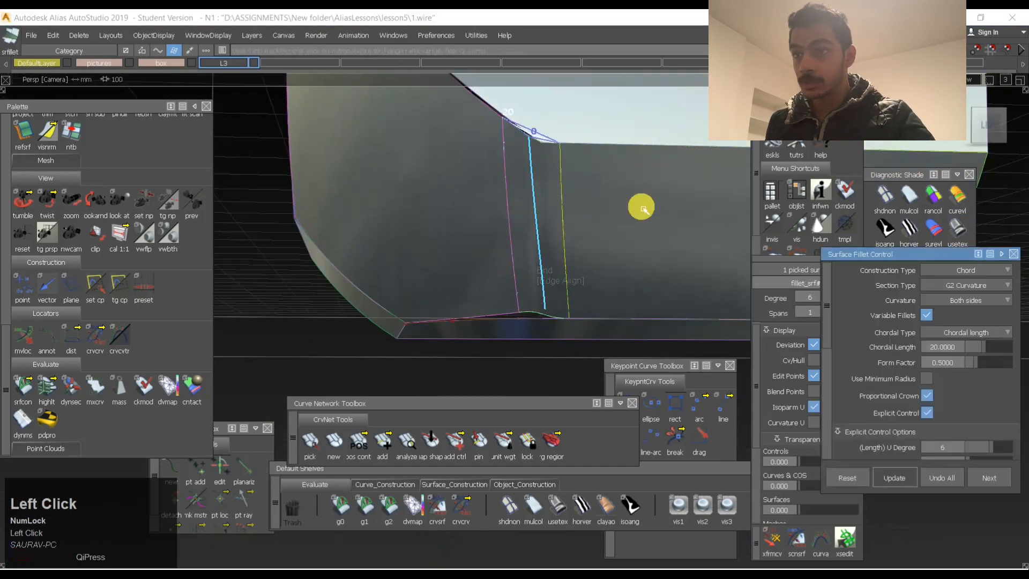
pyautogui.keyDown('alt'); pyautogui.keyDown('shift'); pyautogui.moveTo(547, 333); pyautogui.dragTo(481, 279); pyautogui.keyUp('shift'); pyautogui.keyUp('alt')
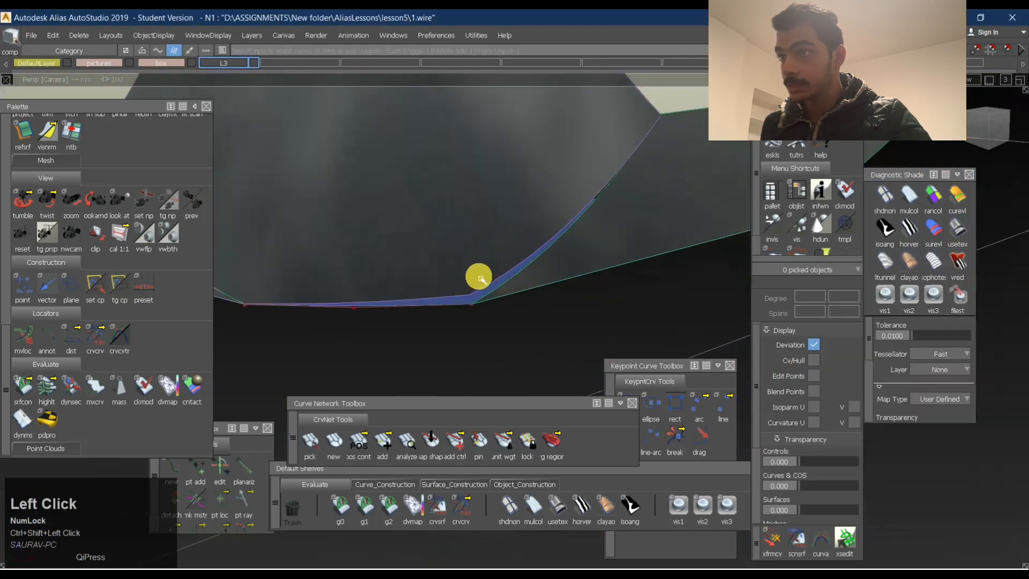
# Pick two control vertices along the corner skin's lower edge and move them outward along their normals to close the gap.
pyautogui.moveTo(498, 232)
pyautogui.keyDown('alt'); pyautogui.keyDown('shift'); pyautogui.mouseDown()
pyautogui.moveTo(552, 287)
pyautogui.moveTo(489, 242)
pyautogui.mouseUp(); pyautogui.keyUp('shift'); pyautogui.keyUp('alt')
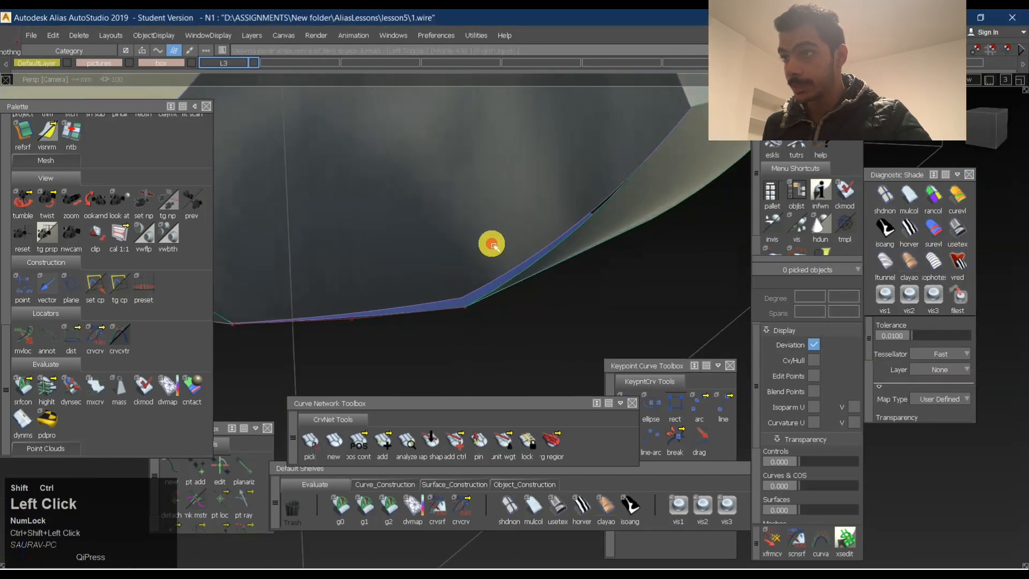
pyautogui.keyDown('ctrl'); pyautogui.keyDown('shift'); pyautogui.rightClick(492, 240); pyautogui.keyUp('shift'); pyautogui.keyUp('ctrl')
pyautogui.click(575, 198)
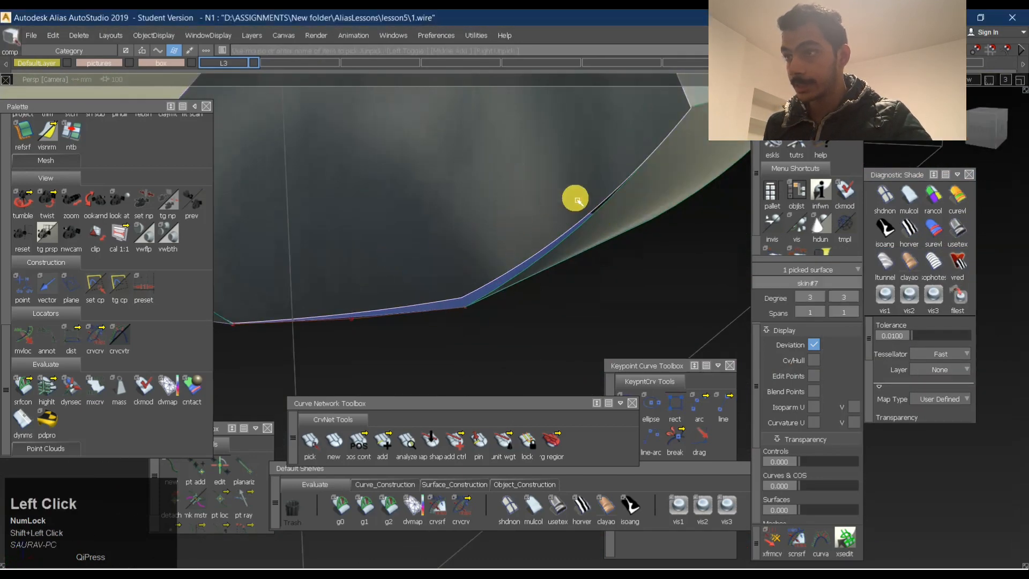
pyautogui.keyDown('ctrl'); pyautogui.keyDown('shift'); pyautogui.moveTo(451, 307); pyautogui.dragTo(446, 320); pyautogui.keyUp('shift'); pyautogui.keyUp('ctrl')
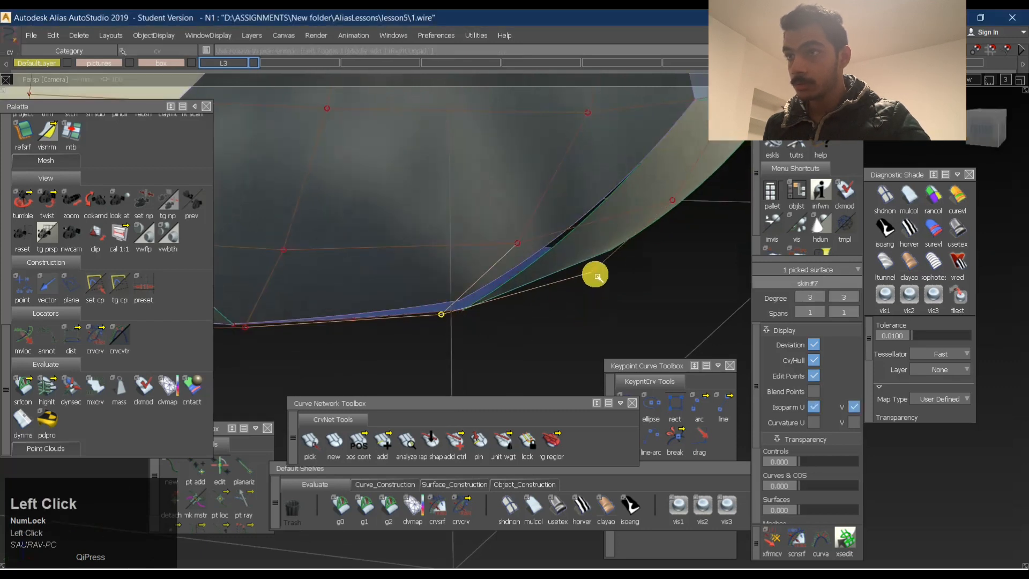
pyautogui.click(772, 541)
pyautogui.press('space')
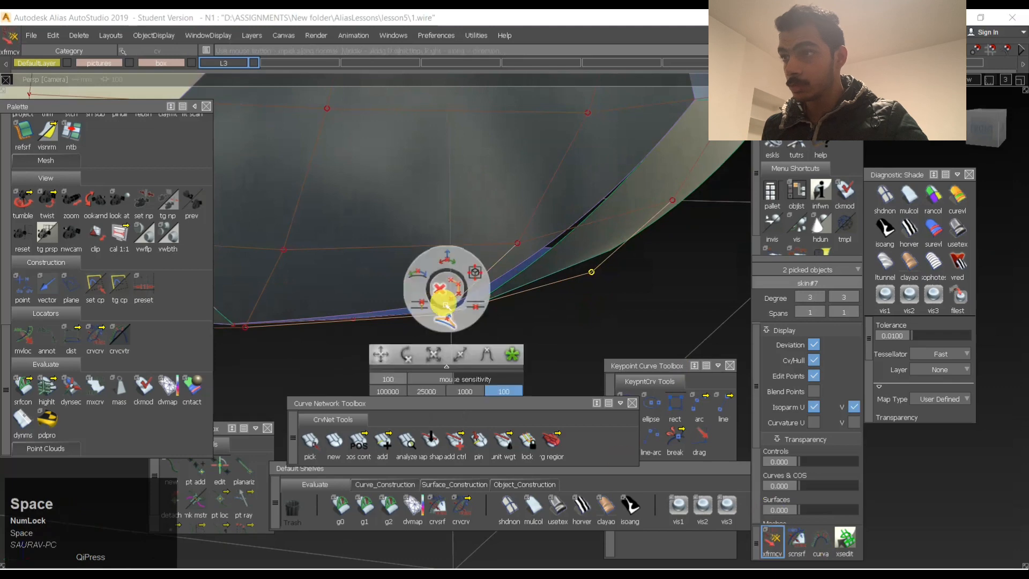
pyautogui.click(443, 377)
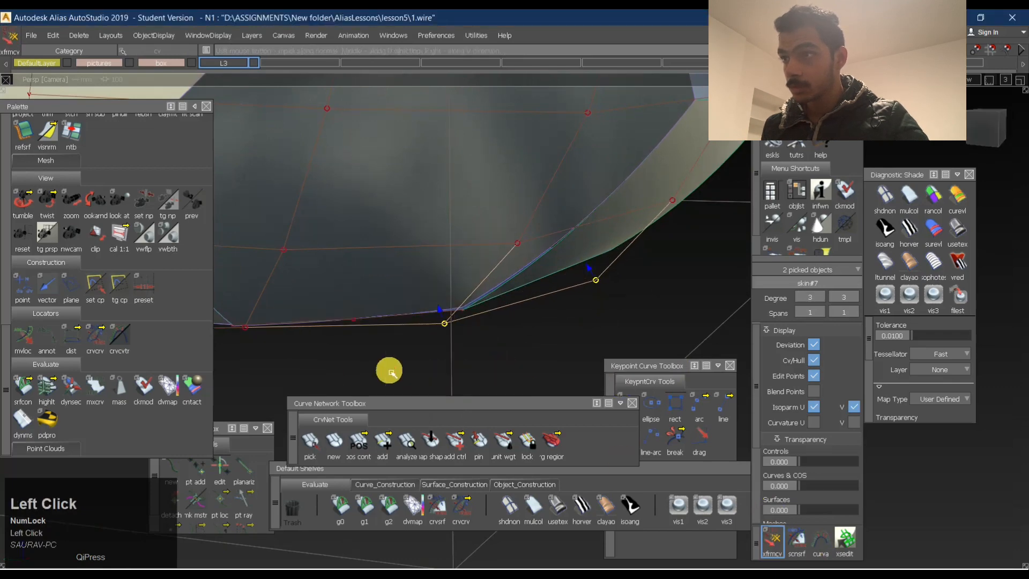
pyautogui.keyDown('alt'); pyautogui.keyDown('shift'); pyautogui.moveTo(330, 365); pyautogui.dragTo(416, 327); pyautogui.keyUp('shift'); pyautogui.keyUp('alt')
pyautogui.keyDown('alt'); pyautogui.keyDown('shift'); pyautogui.moveTo(416, 326); pyautogui.dragTo(478, 285, button='middle'); pyautogui.keyUp('shift'); pyautogui.keyUp('alt')
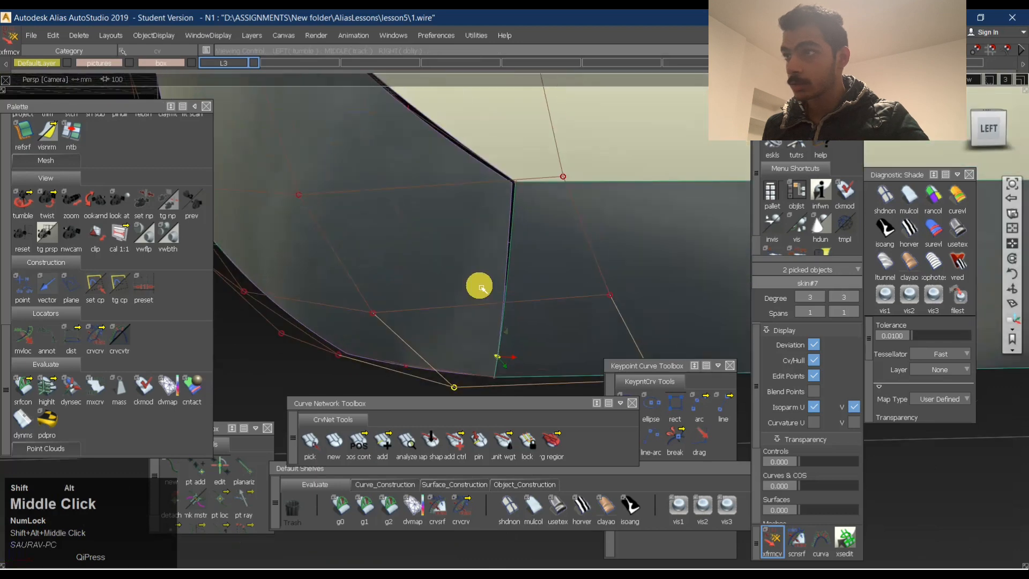
# Move the corner skin's control vertex beside the upper end of its side edge along its surface normal.
pyautogui.keyDown('alt'); pyautogui.keyDown('shift'); pyautogui.moveTo(478, 285); pyautogui.dragTo(420, 315); pyautogui.keyUp('shift'); pyautogui.keyUp('alt')
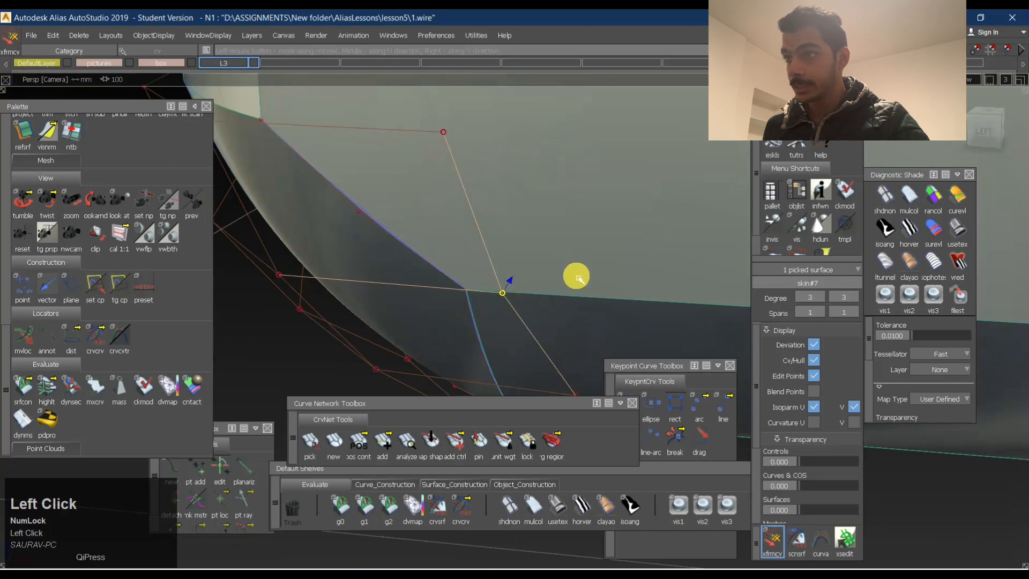
pyautogui.keyDown('alt'); pyautogui.keyDown('shift'); pyautogui.moveTo(577, 277); pyautogui.dragTo(602, 268, button='right'); pyautogui.keyUp('shift'); pyautogui.keyUp('alt')
pyautogui.keyDown('alt'); pyautogui.keyDown('shift'); pyautogui.moveTo(602, 269); pyautogui.dragTo(558, 266, button='middle'); pyautogui.keyUp('shift'); pyautogui.keyUp('alt')
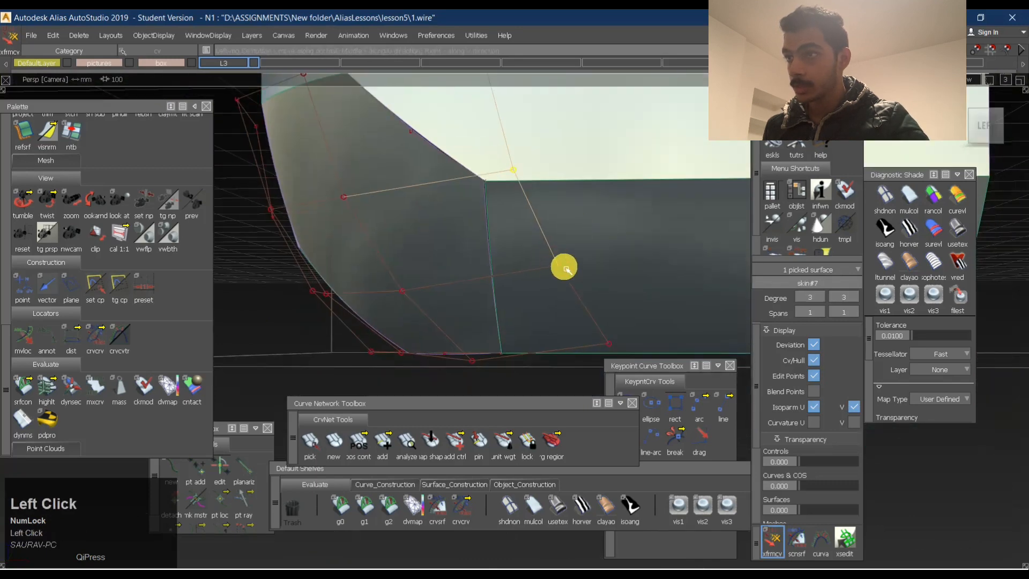
# Apply horizontal black-and-white stripe shading and inspect the flow from the corner skin into the side chamfer face.
pyautogui.keyDown('ctrl'); pyautogui.keyDown('shift'); pyautogui.moveTo(519, 299); pyautogui.dragTo(657, 297); pyautogui.keyUp('shift'); pyautogui.keyUp('ctrl')
pyautogui.click(579, 510)
pyautogui.moveTo(466, 295)
pyautogui.keyDown('alt'); pyautogui.keyDown('shift'); pyautogui.mouseDown()
pyautogui.moveTo(585, 278)
pyautogui.moveTo(568, 225)
pyautogui.mouseUp(); pyautogui.keyUp('shift'); pyautogui.keyUp('alt')
pyautogui.keyDown('alt'); pyautogui.keyDown('shift'); pyautogui.moveTo(568, 225); pyautogui.dragTo(471, 237, button='right'); pyautogui.keyUp('shift'); pyautogui.keyUp('alt')
pyautogui.moveTo(471, 238)
pyautogui.keyDown('alt'); pyautogui.keyDown('shift'); pyautogui.mouseDown()
pyautogui.moveTo(499, 268)
pyautogui.moveTo(602, 292)
pyautogui.moveTo(459, 269)
pyautogui.moveTo(440, 292)
pyautogui.mouseUp(); pyautogui.keyUp('shift'); pyautogui.keyUp('alt')
pyautogui.keyDown('alt'); pyautogui.keyDown('shift'); pyautogui.moveTo(443, 292); pyautogui.dragTo(558, 278, button='right'); pyautogui.keyUp('shift'); pyautogui.keyUp('alt')
pyautogui.moveTo(558, 278)
pyautogui.keyDown('alt'); pyautogui.keyDown('shift'); pyautogui.mouseDown()
pyautogui.moveTo(524, 298)
pyautogui.moveTo(564, 297)
pyautogui.mouseUp(); pyautogui.keyUp('shift'); pyautogui.keyUp('alt')
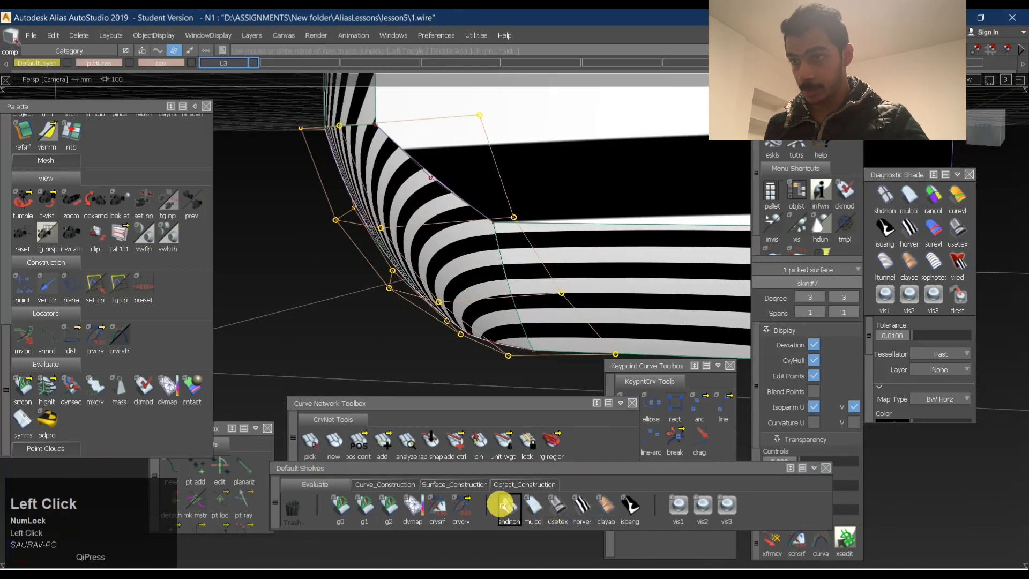
# Pick the corner skin's control vertex beside the middle of the side edge, check the stripes, and clear the selection.
pyautogui.click(769, 536)
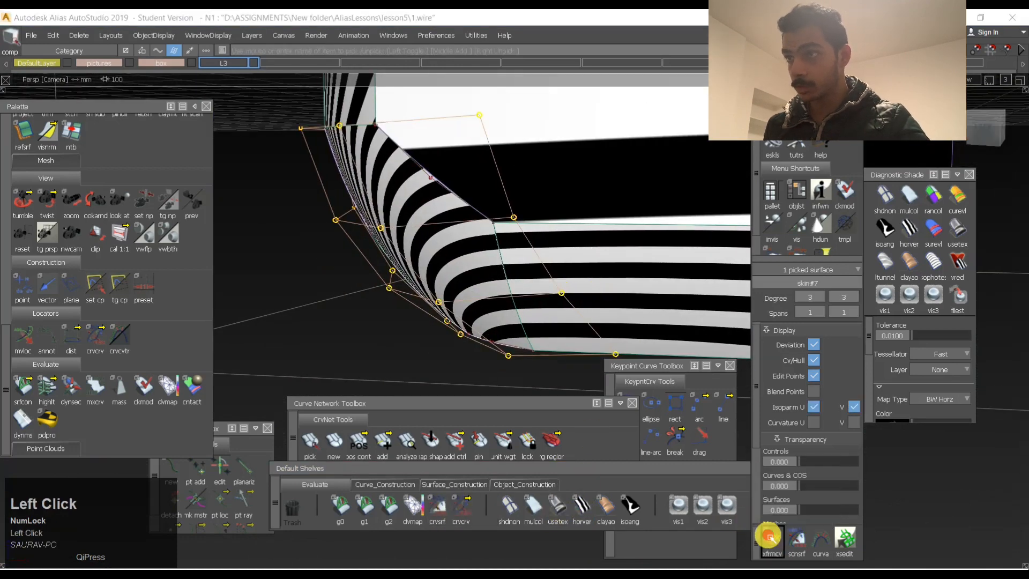
pyautogui.click(560, 297)
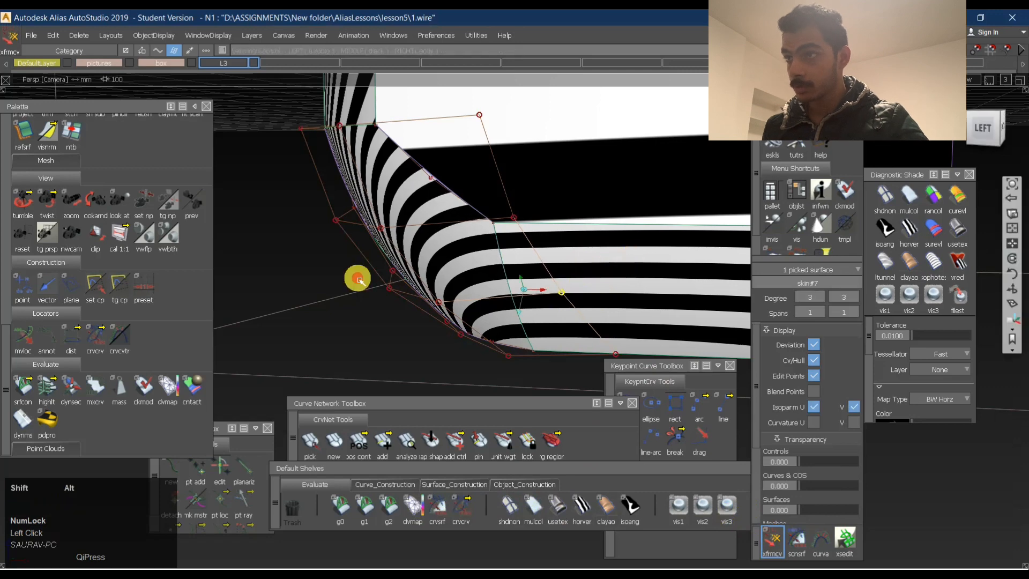
pyautogui.moveTo(359, 280)
pyautogui.keyDown('alt'); pyautogui.keyDown('shift'); pyautogui.mouseDown()
pyautogui.moveTo(593, 294)
pyautogui.moveTo(467, 285)
pyautogui.moveTo(478, 225)
pyautogui.moveTo(492, 221)
pyautogui.moveTo(402, 271)
pyautogui.moveTo(544, 250)
pyautogui.mouseUp(); pyautogui.keyUp('shift'); pyautogui.keyUp('alt')
pyautogui.keyDown('ctrl'); pyautogui.keyDown('shift'); pyautogui.click(545, 249); pyautogui.keyUp('shift'); pyautogui.keyUp('ctrl')
pyautogui.keyDown('ctrl'); pyautogui.keyDown('shift'); pyautogui.moveTo(498, 300); pyautogui.dragTo(635, 134); pyautogui.keyUp('shift'); pyautogui.keyUp('ctrl')
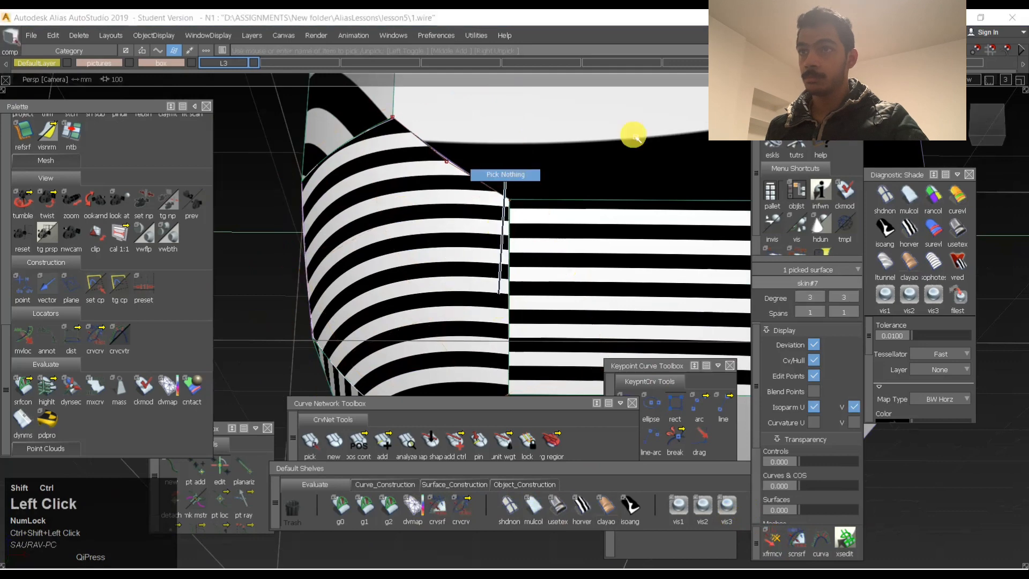
# Isolate the corner skin and the adjoining side chamfer face in the Left view by hiding everything else.
pyautogui.click(984, 125)
pyautogui.keyDown('alt'); pyautogui.keyDown('shift'); pyautogui.moveTo(498, 363); pyautogui.dragTo(472, 324, button='middle'); pyautogui.keyUp('shift'); pyautogui.keyUp('alt')
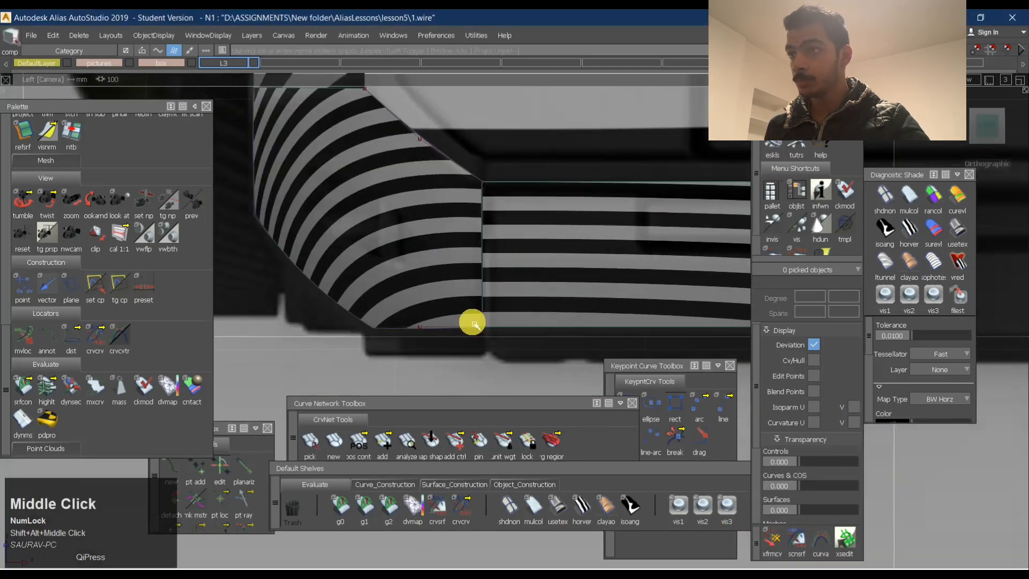
pyautogui.keyDown('ctrl'); pyautogui.keyDown('shift'); pyautogui.moveTo(471, 324); pyautogui.dragTo(550, 245); pyautogui.keyUp('shift'); pyautogui.keyUp('ctrl')
pyautogui.hotkey('ctrl', 'h')
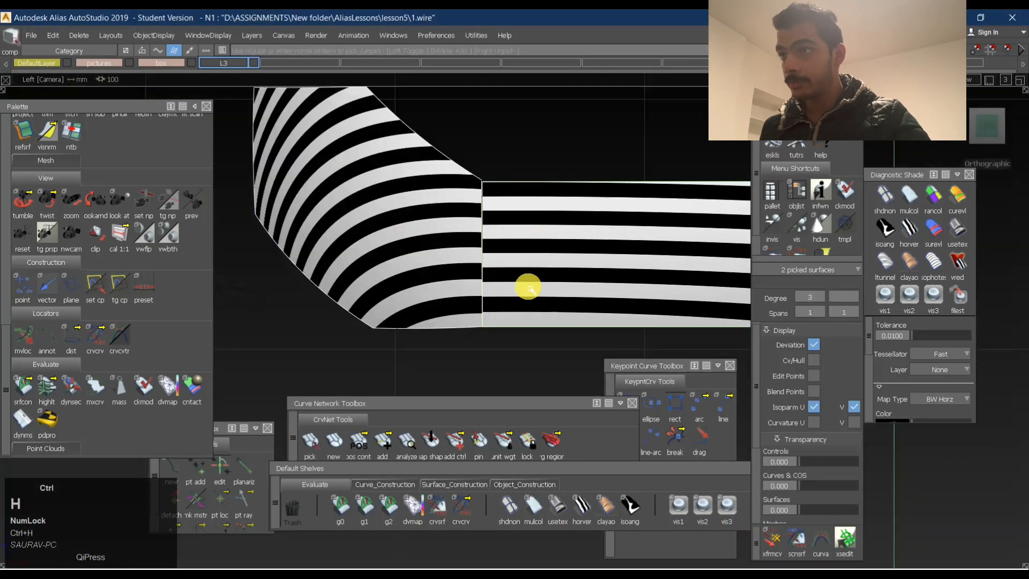
pyautogui.keyDown('ctrl'); pyautogui.keyDown('shift'); pyautogui.moveTo(529, 289); pyautogui.dragTo(552, 151); pyautogui.keyUp('shift'); pyautogui.keyUp('ctrl')
# Turn off diagnostic shading for the corner skin and the side chamfer face.
pyautogui.keyDown('alt'); pyautogui.keyDown('shift'); pyautogui.moveTo(502, 282); pyautogui.dragTo(563, 272, button='right'); pyautogui.keyUp('shift'); pyautogui.keyUp('alt')
pyautogui.moveTo(560, 183)
pyautogui.keyDown('ctrl'); pyautogui.keyDown('shift'); pyautogui.mouseDown()
pyautogui.moveTo(557, 234)
pyautogui.moveTo(566, 125)
pyautogui.moveTo(563, 174)
pyautogui.mouseUp(); pyautogui.keyUp('shift'); pyautogui.keyUp('ctrl')
pyautogui.click(883, 198)
# Delete the vertical curve that crosses the chamfer face just beside its seam with the corner skin.
pyautogui.moveTo(508, 156)
pyautogui.keyDown('ctrl'); pyautogui.keyDown('alt'); pyautogui.mouseDown()
pyautogui.moveTo(523, 159)
pyautogui.moveTo(506, 161)
pyautogui.mouseUp(); pyautogui.keyUp('alt'); pyautogui.keyUp('ctrl')
pyautogui.moveTo(555, 159)
pyautogui.keyDown('alt'); pyautogui.keyDown('shift'); pyautogui.mouseDown(button='right')
pyautogui.moveTo(519, 156)
pyautogui.moveTo(497, 339)
pyautogui.mouseUp(button='right'); pyautogui.keyUp('shift'); pyautogui.keyUp('alt')
pyautogui.keyDown('ctrl'); pyautogui.keyDown('shift'); pyautogui.moveTo(486, 326); pyautogui.dragTo(485, 196); pyautogui.keyUp('shift'); pyautogui.keyUp('ctrl')
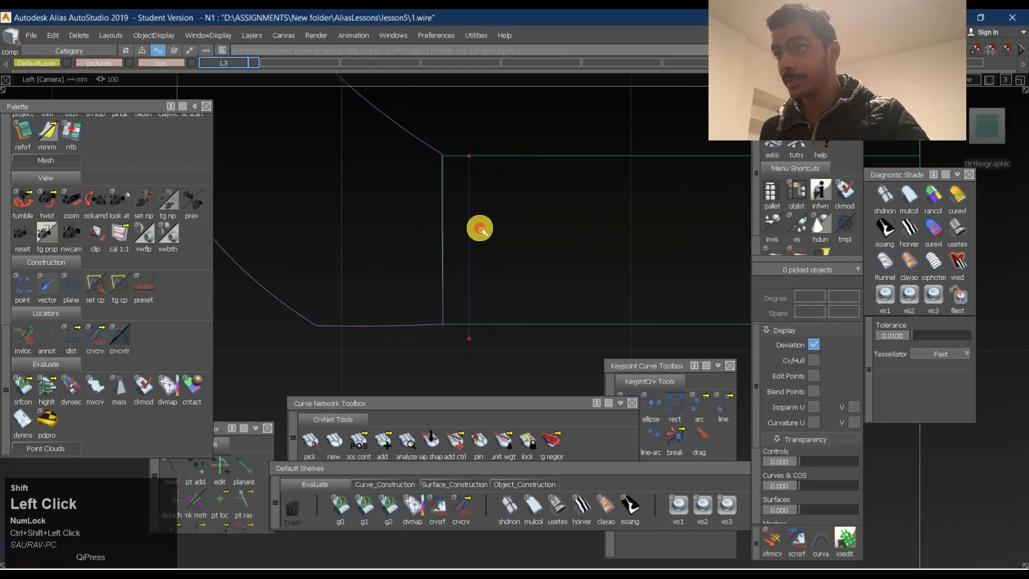
pyautogui.keyDown('ctrl'); pyautogui.keyDown('shift'); pyautogui.moveTo(391, 243); pyautogui.dragTo(572, 244); pyautogui.keyUp('shift'); pyautogui.keyUp('ctrl')
pyautogui.press('Delete')
pyautogui.press('Return')
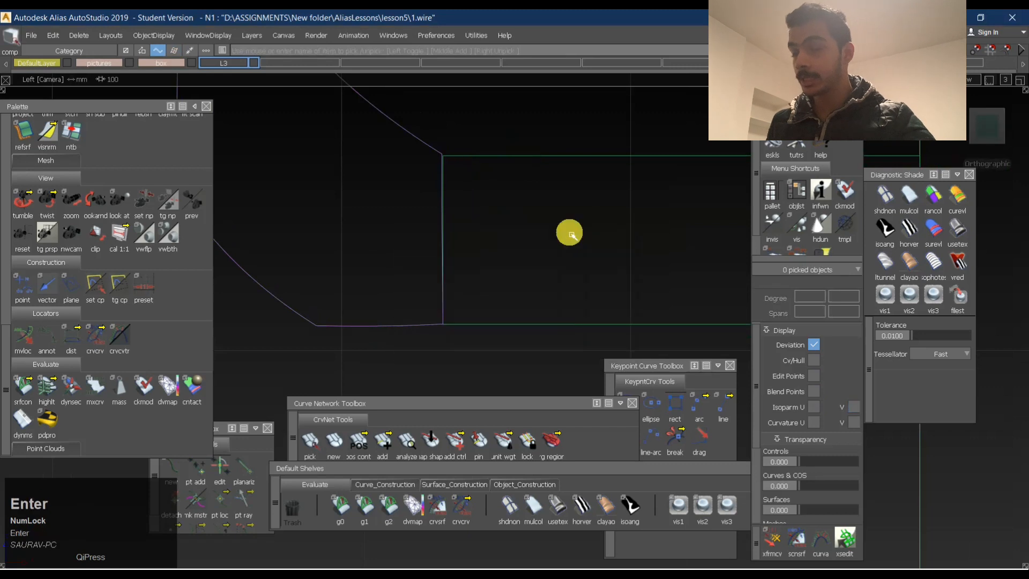
# Look through the available curve, object and surface construction tools for one suited to reworking the seam.
pyautogui.keyDown('ctrl'); pyautogui.keyDown('shift'); pyautogui.moveTo(462, 277); pyautogui.dragTo(466, 155); pyautogui.keyUp('shift'); pyautogui.keyUp('ctrl')
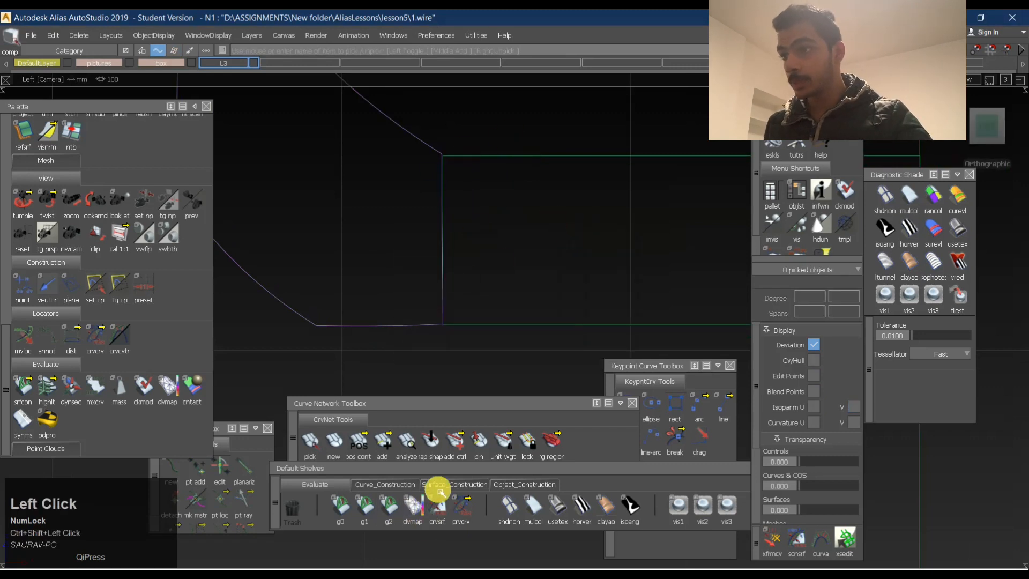
pyautogui.click(388, 484)
pyautogui.click(453, 484)
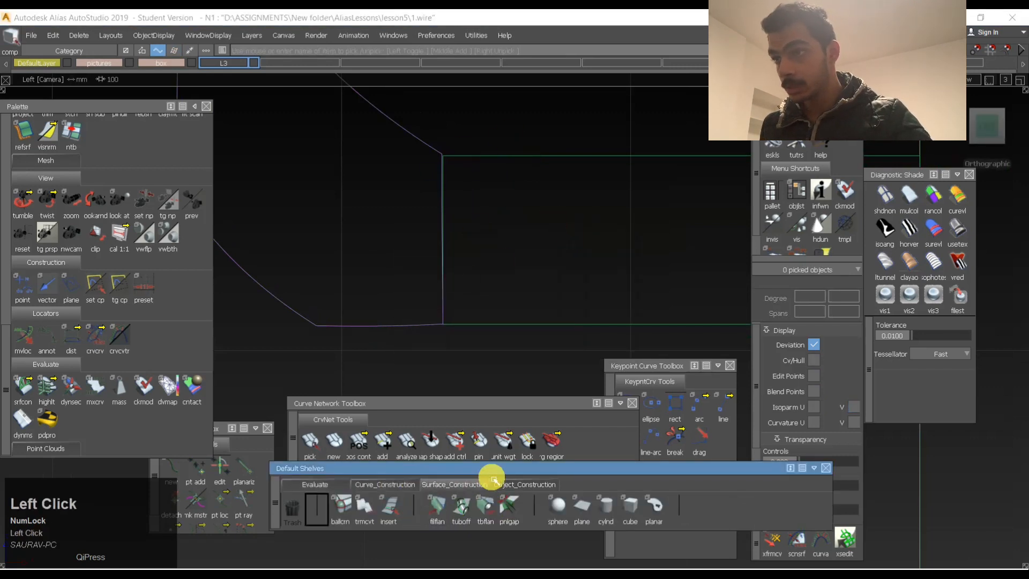
pyautogui.click(536, 484)
pyautogui.scroll(-2, 104, 283)
pyautogui.scroll(5, 106, 289)
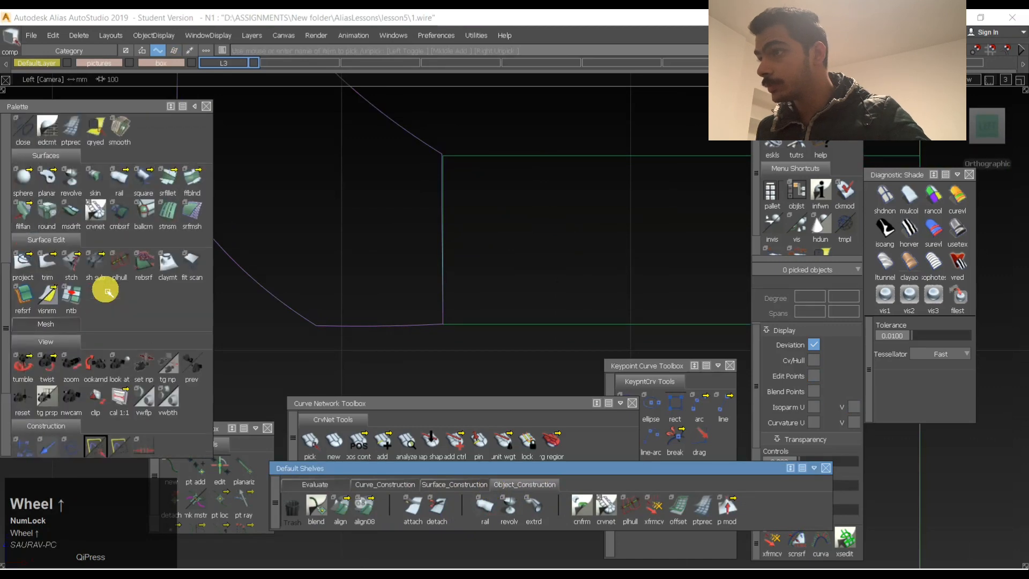
pyautogui.scroll(1, 80, 305)
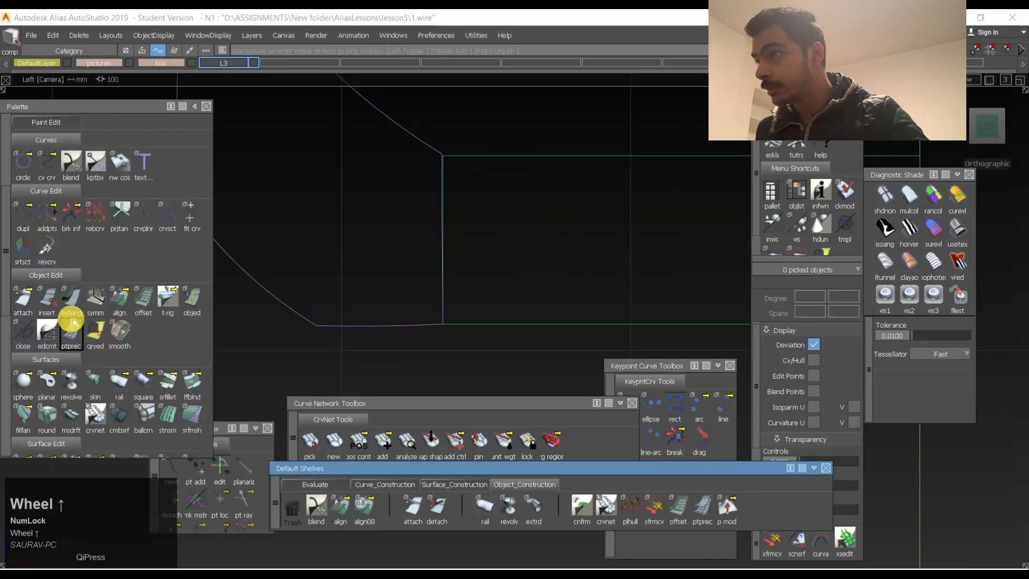
pyautogui.scroll(1, 82, 308)
pyautogui.scroll(2, 97, 271)
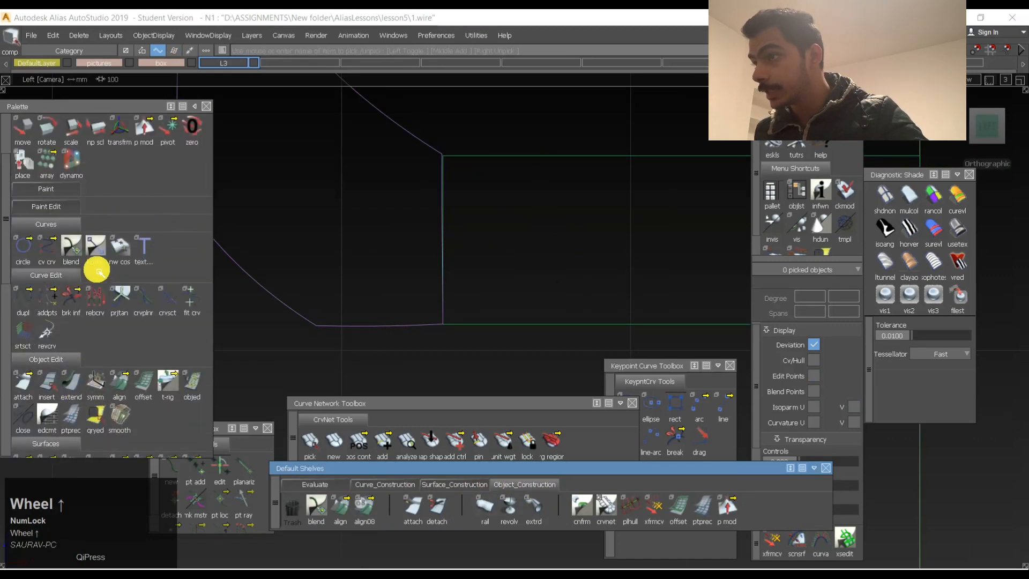
pyautogui.scroll(-5, 101, 272)
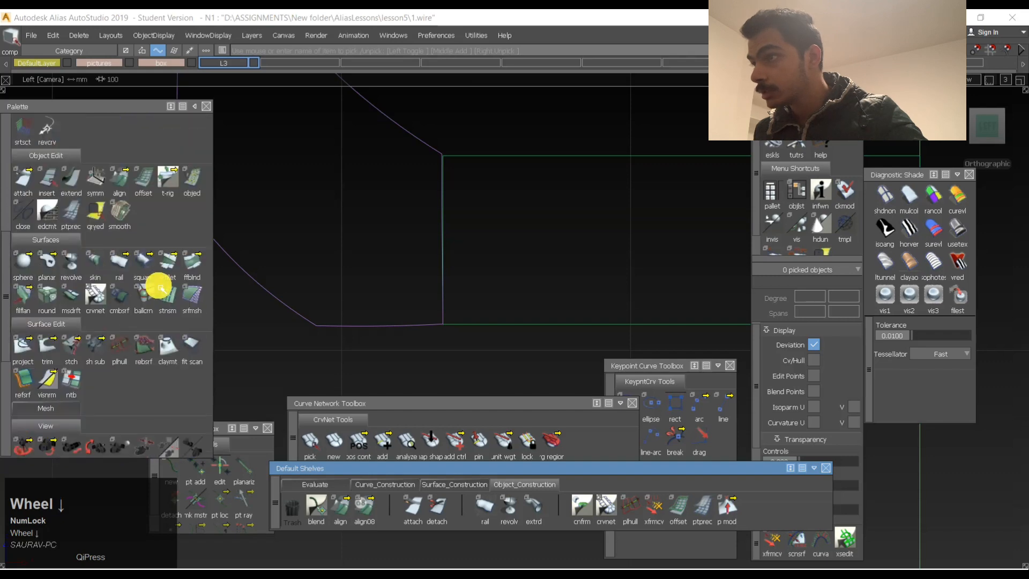
pyautogui.click(39, 356)
pyautogui.click(51, 356)
pyautogui.scroll(-4, 76, 340)
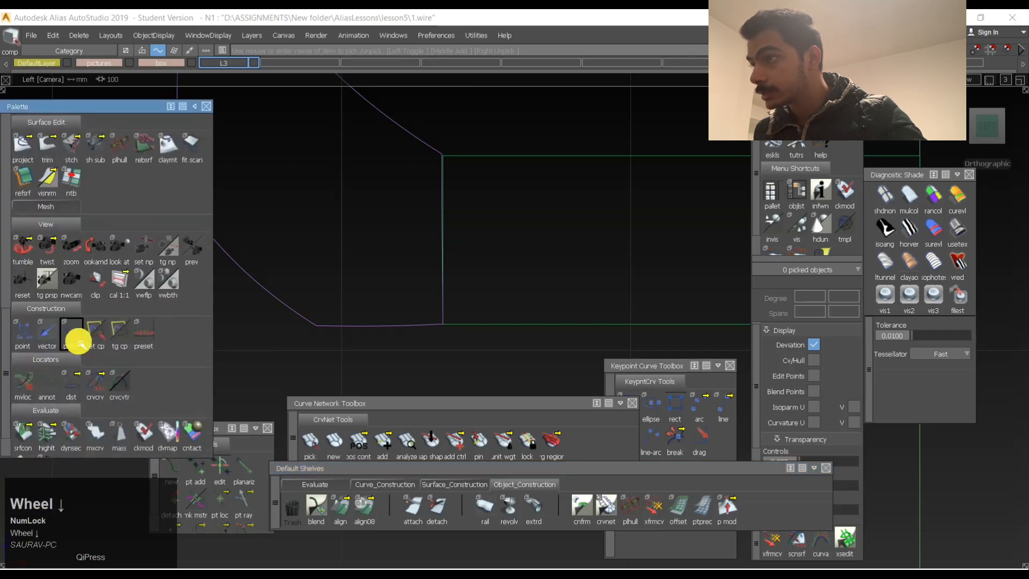
pyautogui.scroll(6, 59, 321)
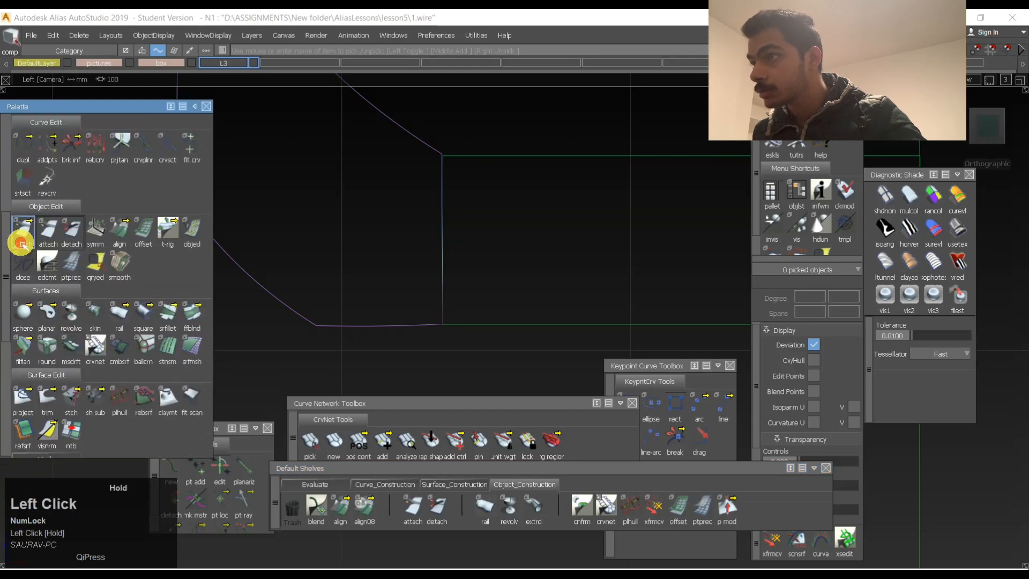
pyautogui.moveTo(126, 236); pyautogui.dragTo(168, 268)
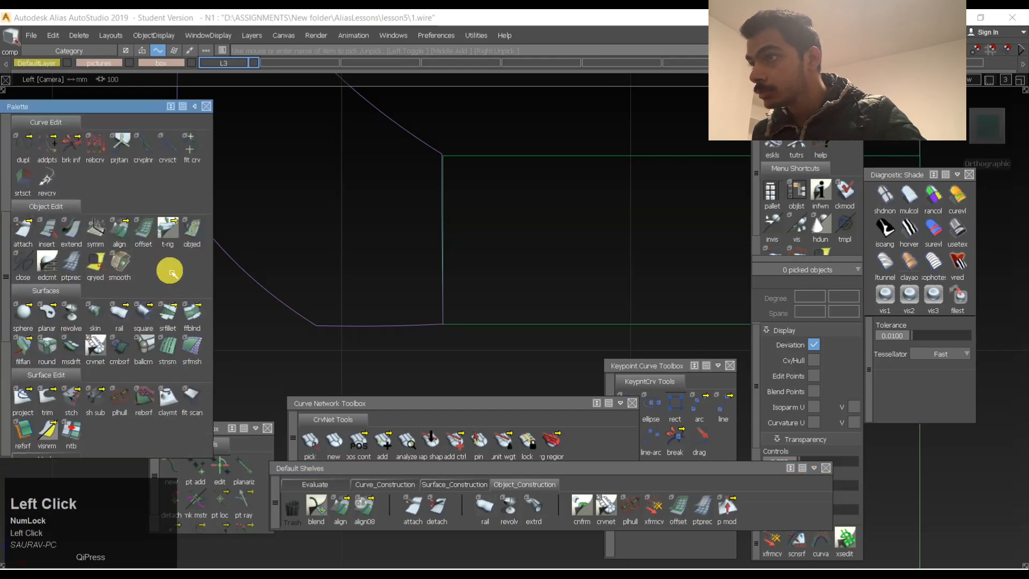
pyautogui.scroll(1, 170, 252)
pyautogui.scroll(1, 163, 270)
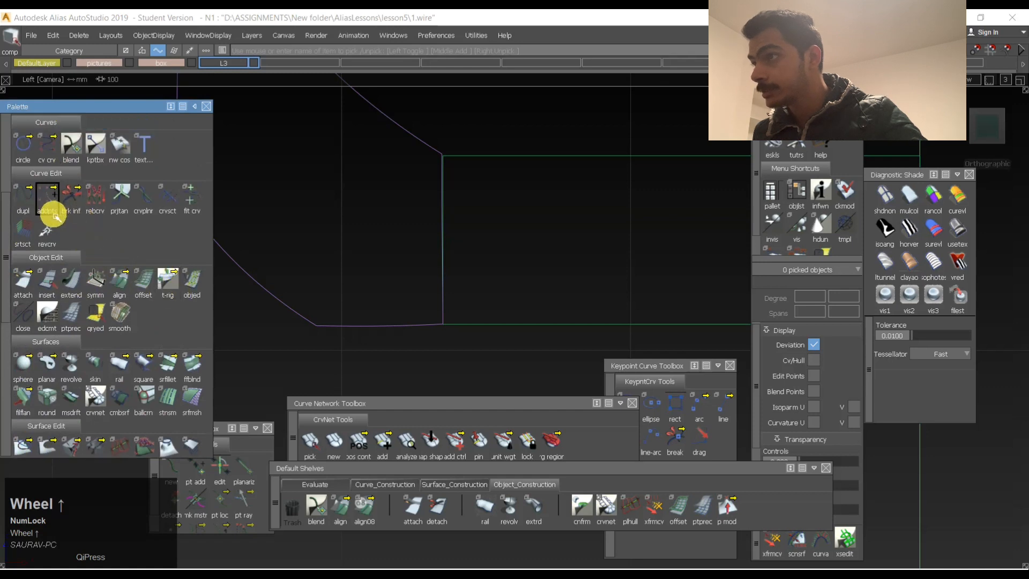
pyautogui.scroll(2, 52, 215)
pyautogui.scroll(-6, 138, 298)
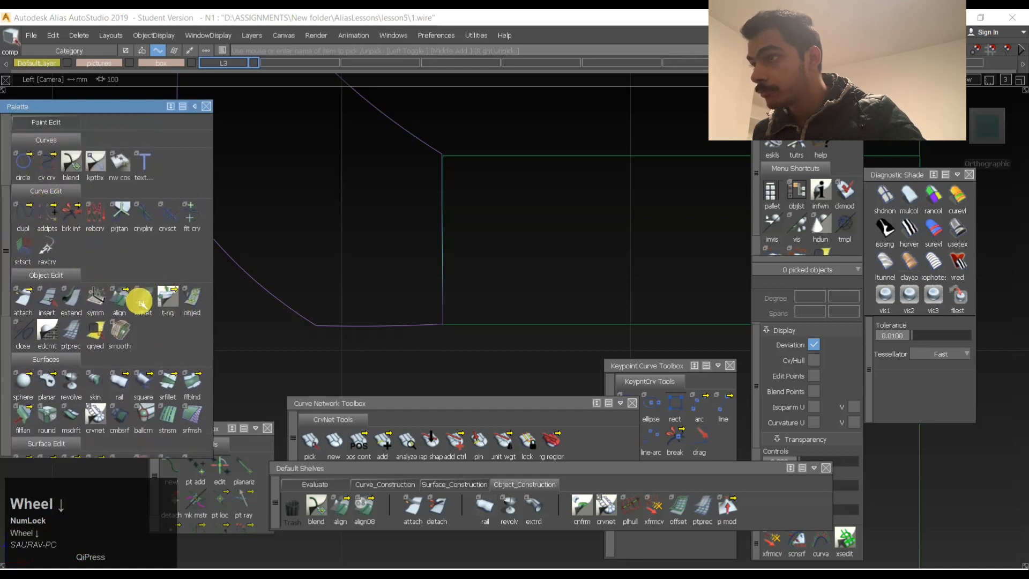
pyautogui.scroll(-2, 145, 322)
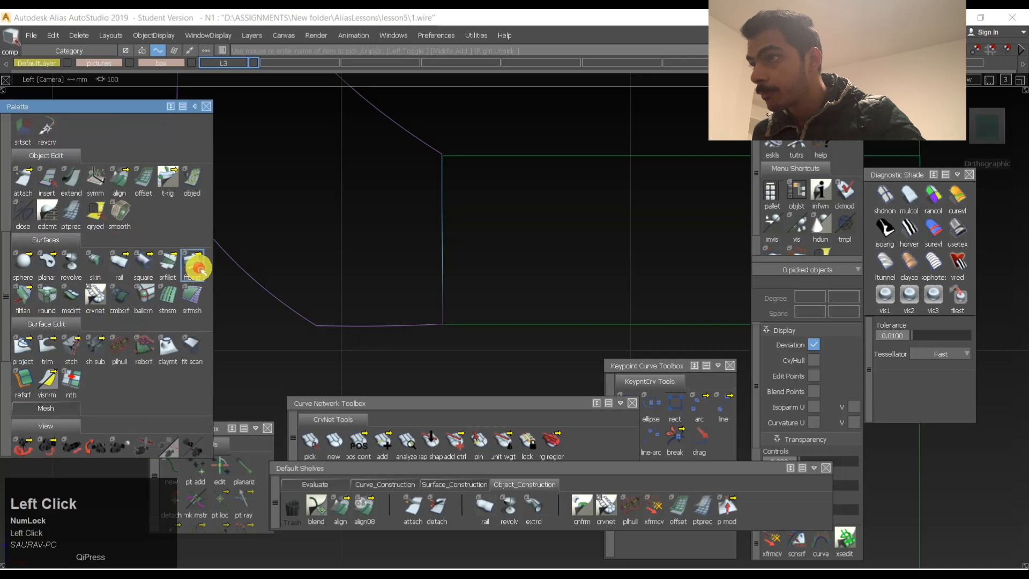
# Start the Skin tool, examine the projection, trimming and object construction tools, and dismiss the mail notification.
pyautogui.click(90, 266)
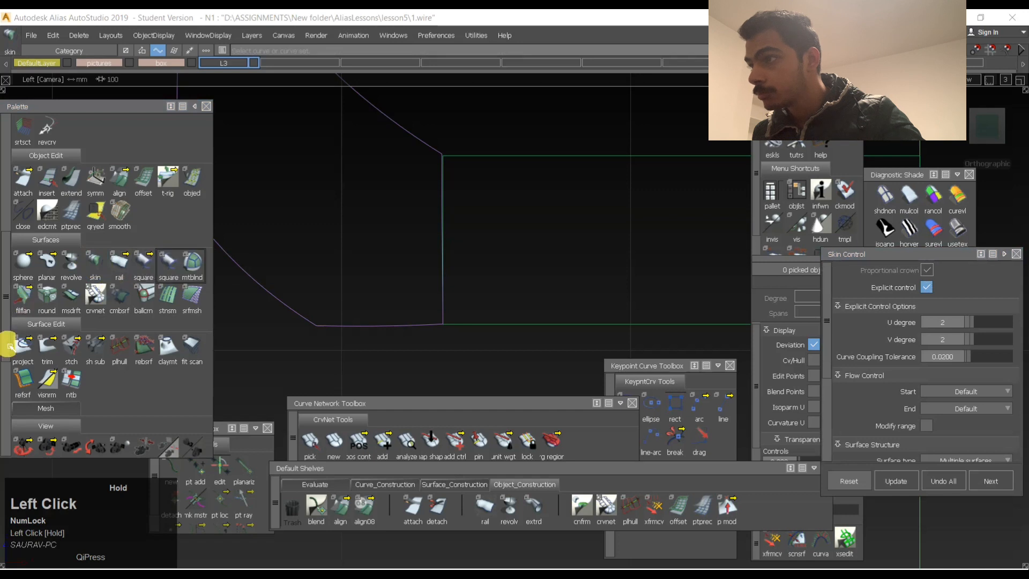
pyautogui.click(24, 350)
pyautogui.moveTo(38, 359); pyautogui.dragTo(71, 377)
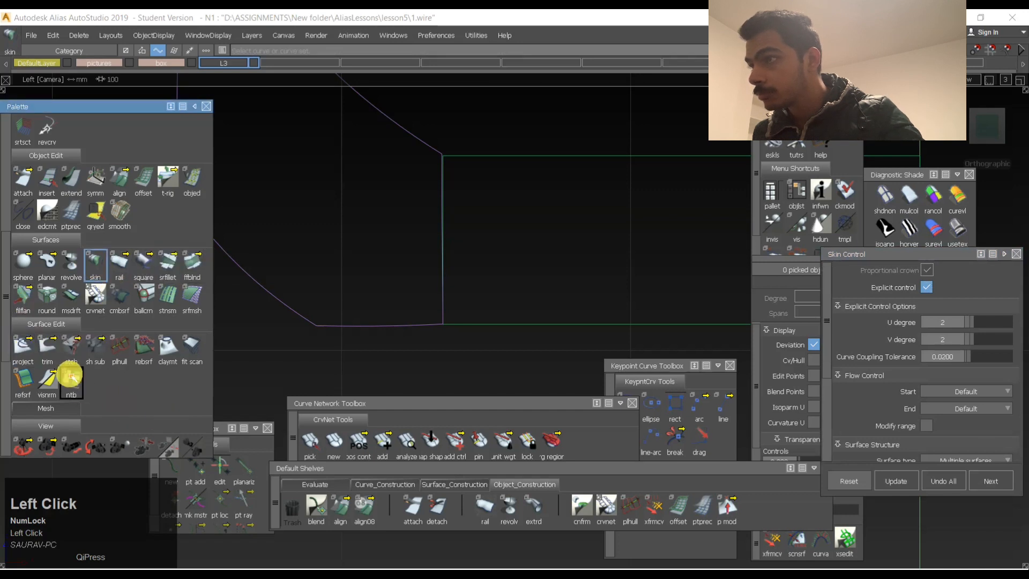
pyautogui.click(46, 355)
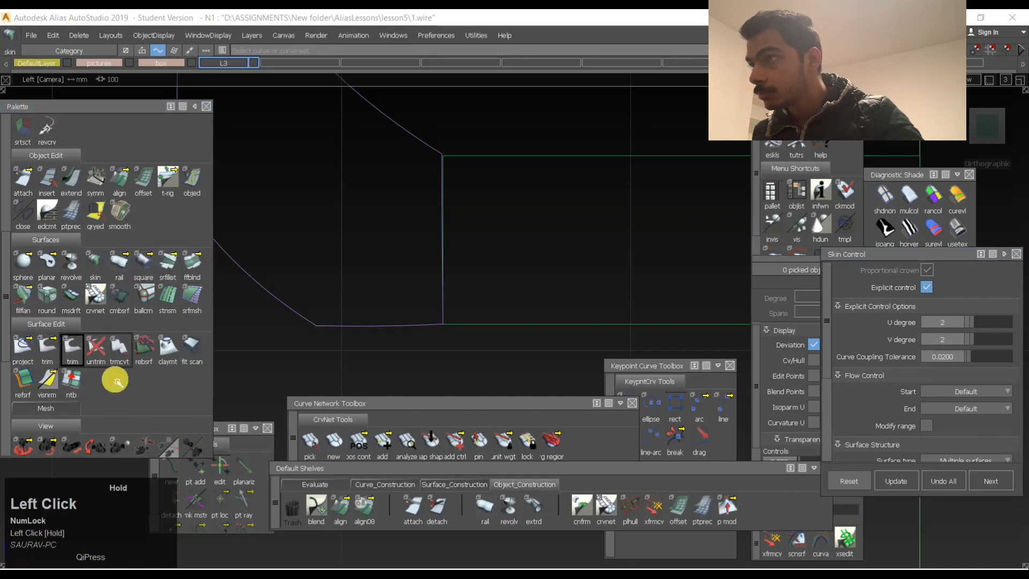
pyautogui.scroll(5, 115, 378)
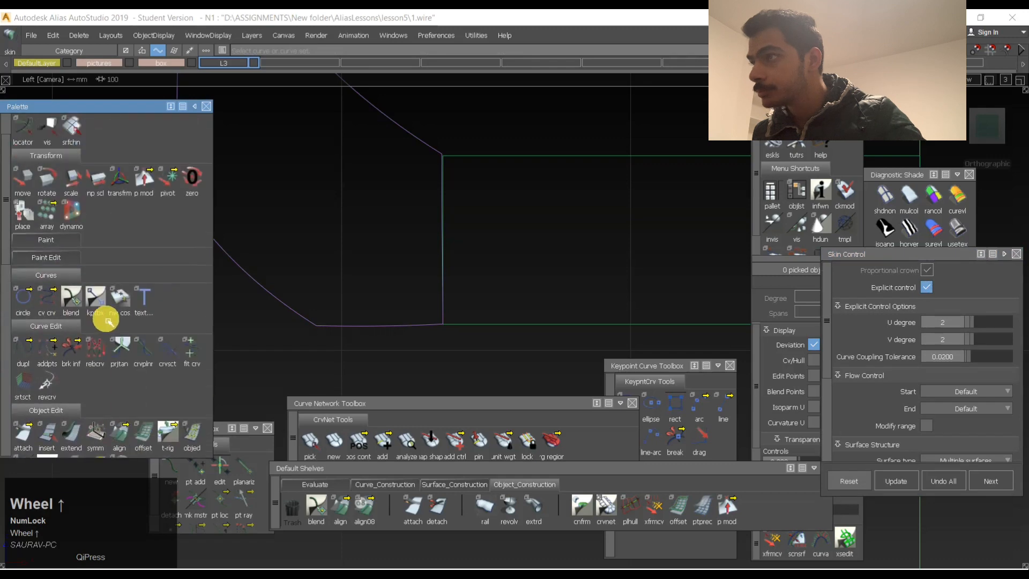
pyautogui.scroll(-5, 55, 290)
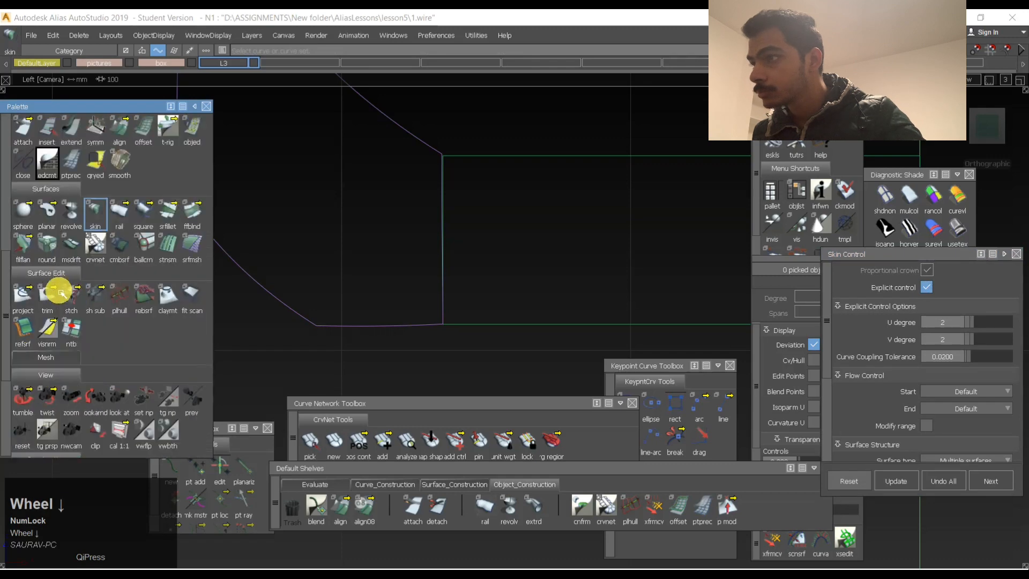
pyautogui.scroll(-4, 60, 292)
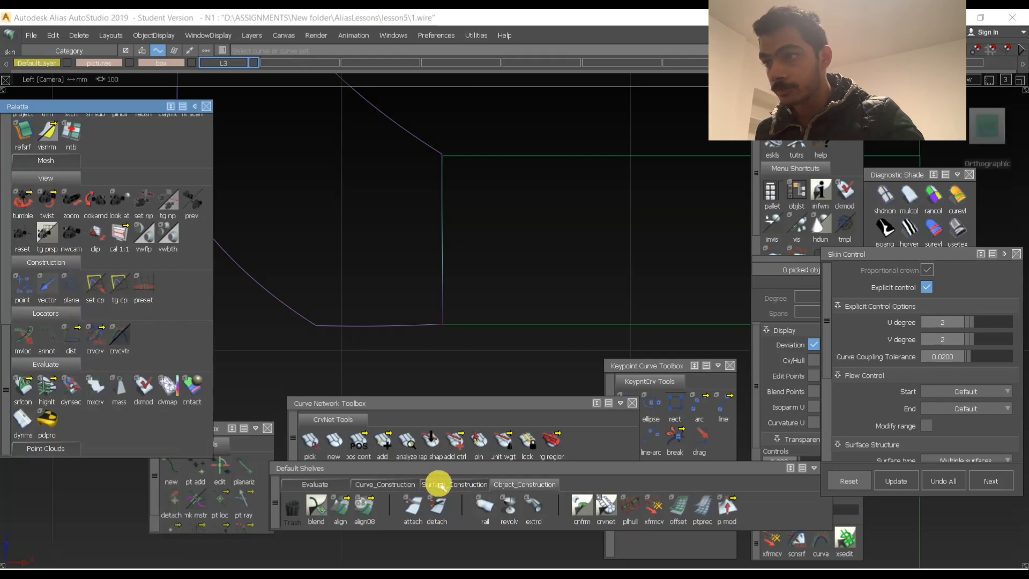
pyautogui.click(534, 489)
pyautogui.click(387, 484)
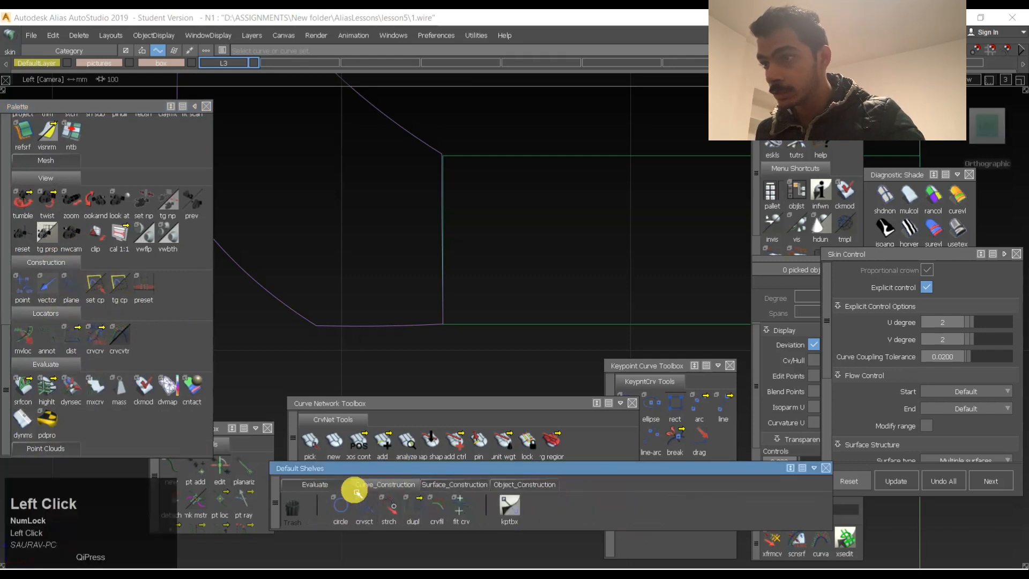
pyautogui.click(472, 484)
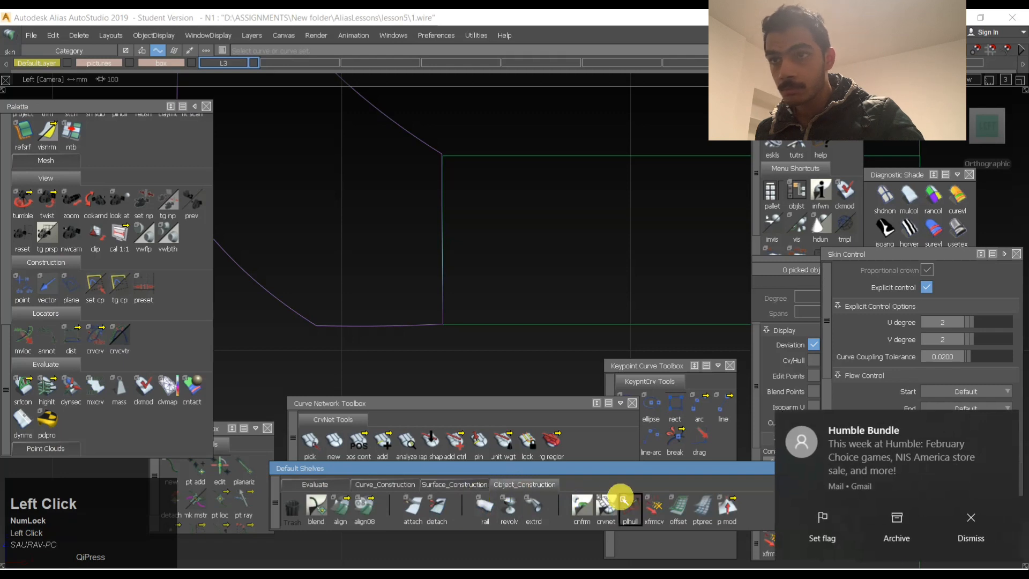
pyautogui.click(997, 426)
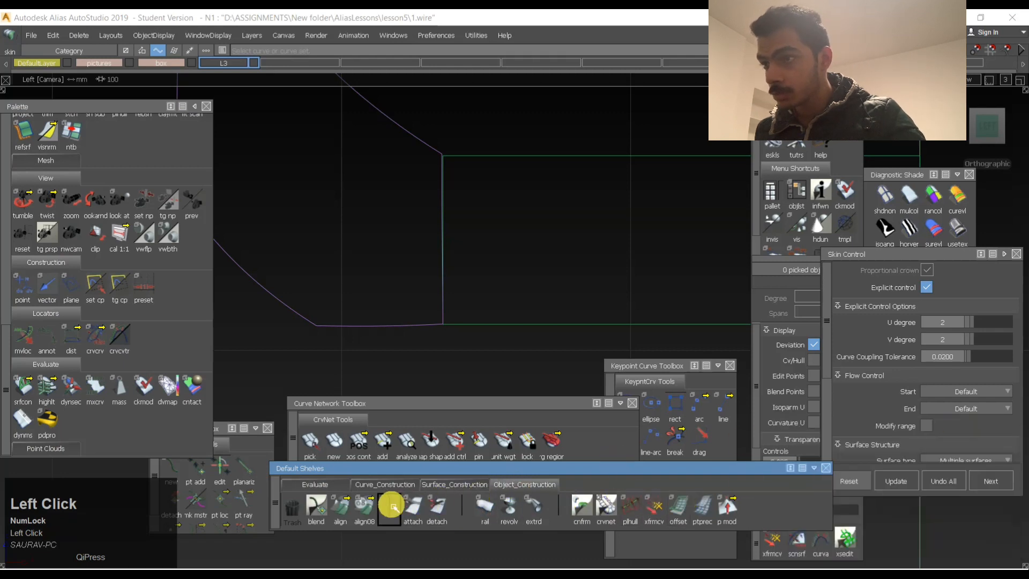
# Insert a span across the rectangular surface near the edge it shares with the polygonal surface, accepting removal of its construction history.
pyautogui.click(492, 486)
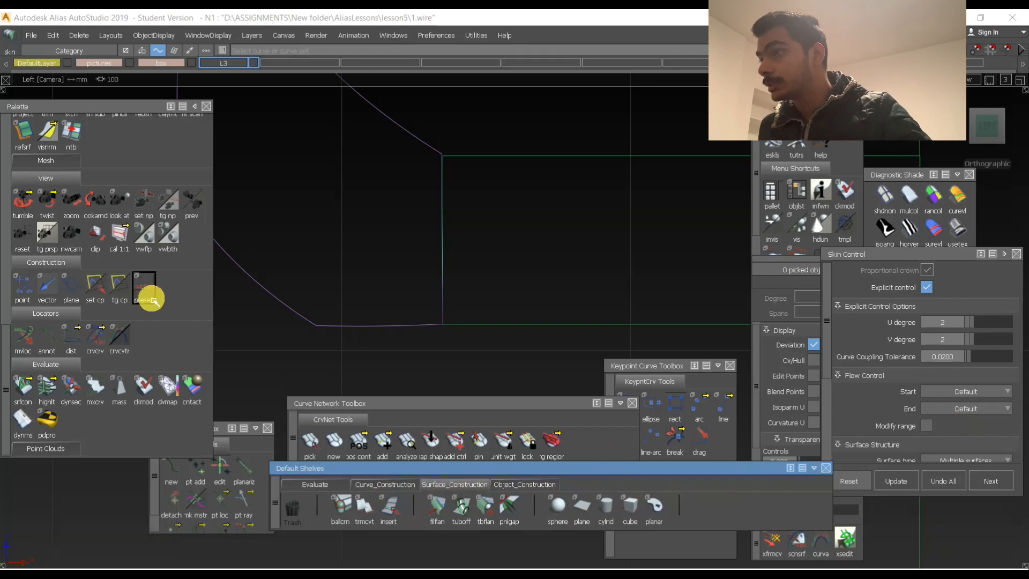
pyautogui.scroll(3, 91, 281)
pyautogui.scroll(4, 94, 284)
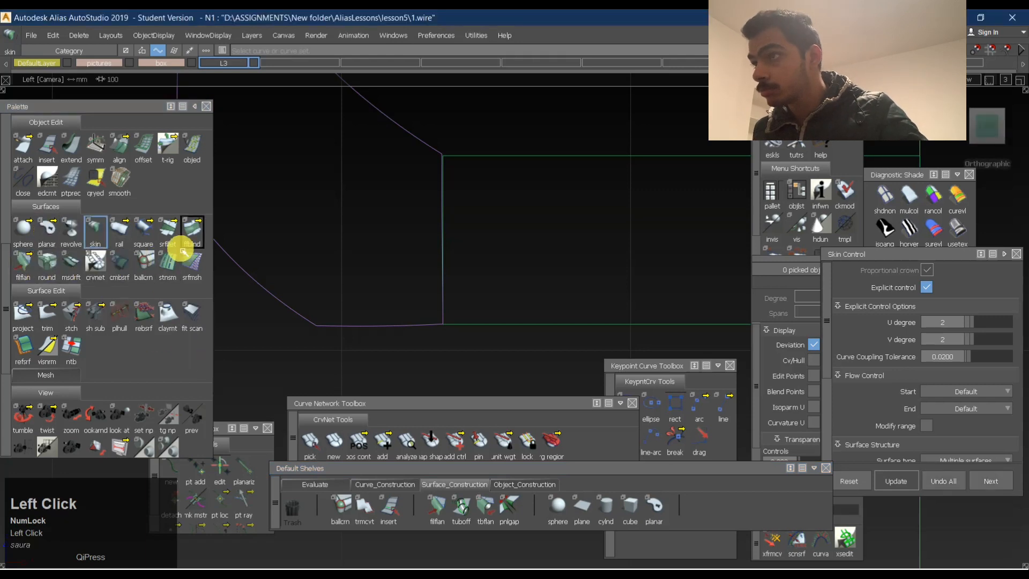
pyautogui.click(171, 241)
pyautogui.click(117, 234)
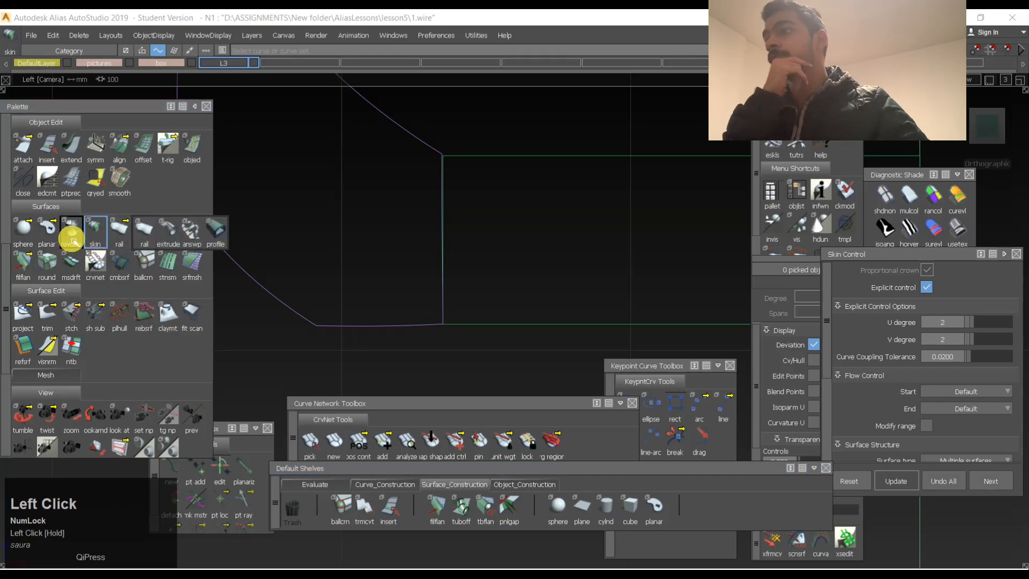
pyautogui.click(22, 153)
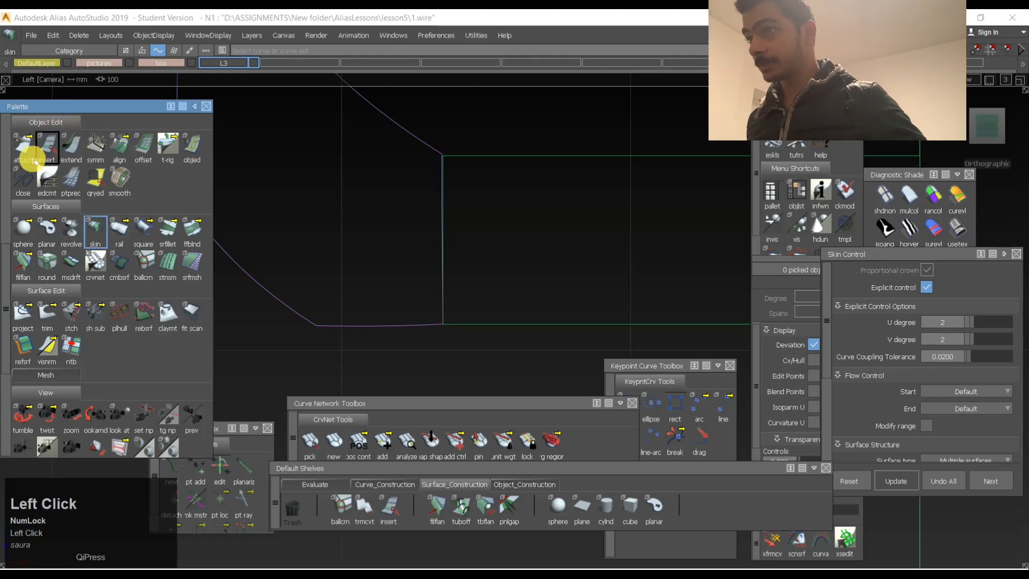
pyautogui.click(48, 144)
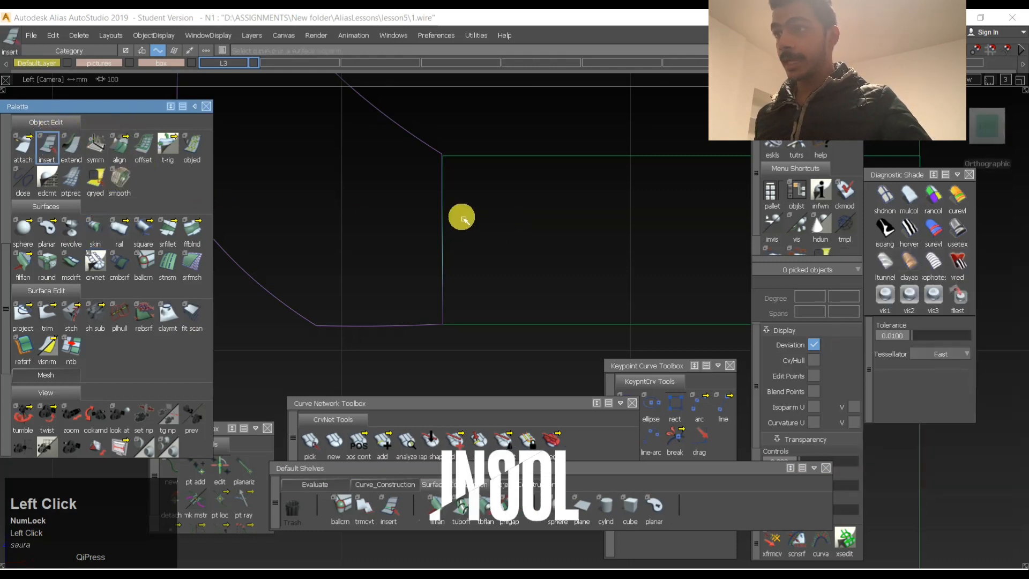
pyautogui.click(443, 208)
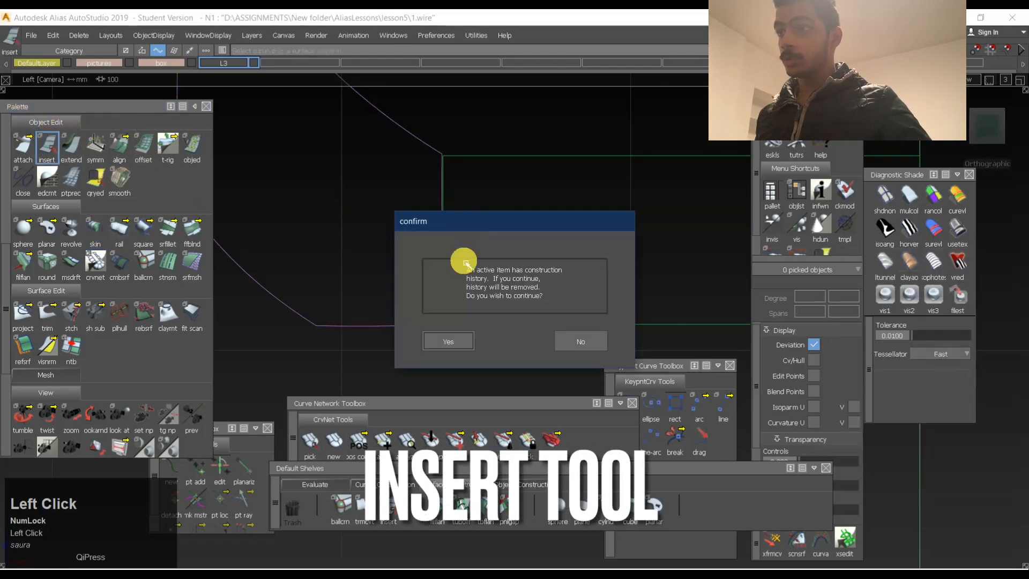
pyautogui.click(449, 342)
pyautogui.moveTo(501, 216)
pyautogui.mouseDown()
pyautogui.moveTo(466, 214)
pyautogui.moveTo(604, 210)
pyautogui.moveTo(512, 212)
pyautogui.moveTo(600, 211)
pyautogui.moveTo(565, 216)
pyautogui.moveTo(579, 223)
pyautogui.moveTo(462, 194)
pyautogui.moveTo(485, 195)
pyautogui.mouseUp()
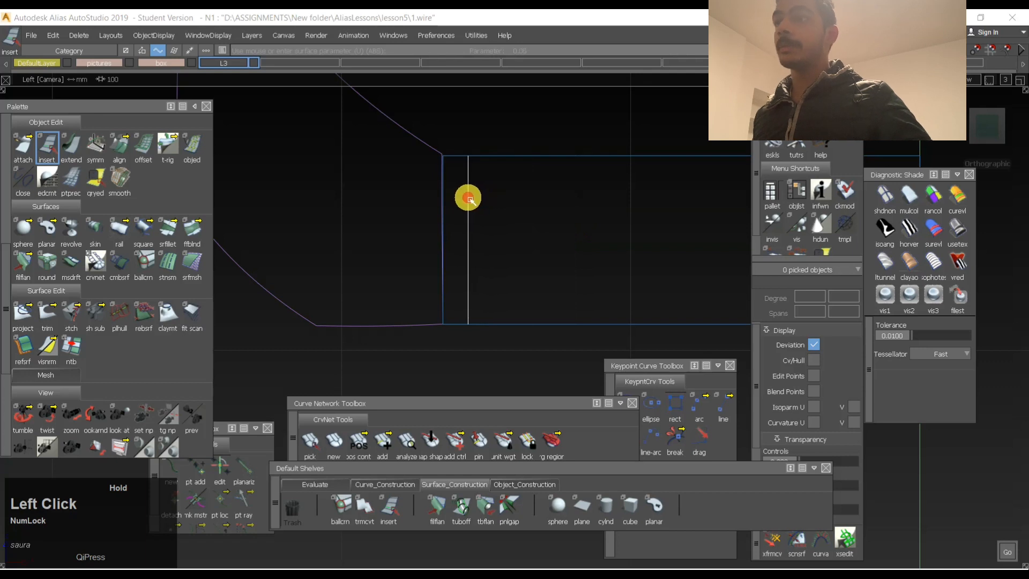
pyautogui.press('space')
# Try to trim the rectangular surface along the inserted span.
pyautogui.keyDown('ctrl'); pyautogui.keyDown('shift'); pyautogui.moveTo(504, 178); pyautogui.dragTo(513, 243, button='right'); pyautogui.keyUp('shift'); pyautogui.keyUp('ctrl')
pyautogui.click(524, 230)
pyautogui.keyDown('ctrl'); pyautogui.keyDown('shift'); pyautogui.moveTo(545, 195); pyautogui.dragTo(571, 220, button='right'); pyautogui.keyUp('shift'); pyautogui.keyUp('ctrl')
pyautogui.keyDown('alt'); pyautogui.keyDown('shift'); pyautogui.moveTo(572, 220); pyautogui.dragTo(477, 214, button='middle'); pyautogui.keyUp('shift'); pyautogui.keyUp('alt')
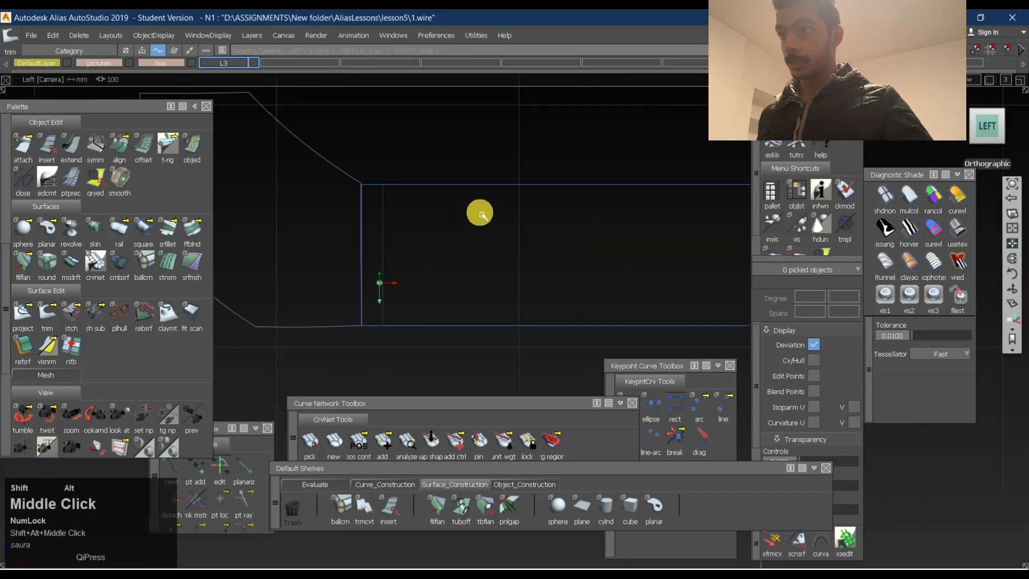
pyautogui.keyDown('ctrl'); pyautogui.keyDown('shift'); pyautogui.moveTo(485, 187); pyautogui.dragTo(488, 262, button='right'); pyautogui.keyUp('shift'); pyautogui.keyUp('ctrl')
pyautogui.click(445, 189)
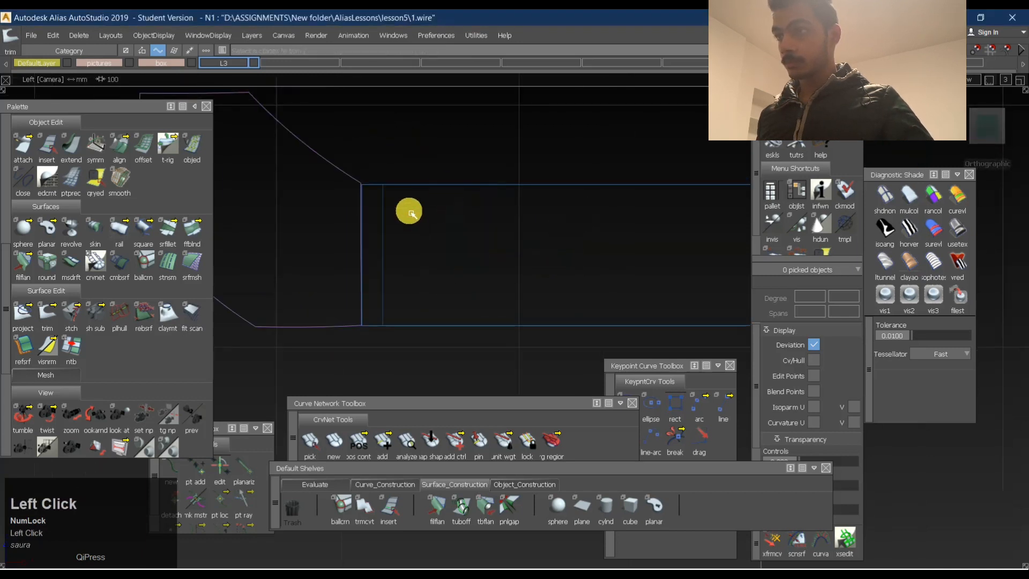
# Pick the rectangular surface and remove the inserted span from it.
pyautogui.keyDown('ctrl'); pyautogui.keyDown('shift'); pyautogui.moveTo(455, 227); pyautogui.dragTo(441, 218); pyautogui.keyUp('shift'); pyautogui.keyUp('ctrl')
pyautogui.keyDown('ctrl'); pyautogui.keyDown('shift'); pyautogui.moveTo(402, 255); pyautogui.dragTo(410, 195); pyautogui.keyUp('shift'); pyautogui.keyUp('ctrl')
pyautogui.keyDown('alt'); pyautogui.keyDown('shift'); pyautogui.moveTo(410, 214); pyautogui.dragTo(466, 260); pyautogui.keyUp('shift'); pyautogui.keyUp('alt')
pyautogui.keyDown('ctrl'); pyautogui.keyDown('shift'); pyautogui.moveTo(600, 244); pyautogui.dragTo(418, 261); pyautogui.keyUp('shift'); pyautogui.keyUp('ctrl')
pyautogui.click(460, 248)
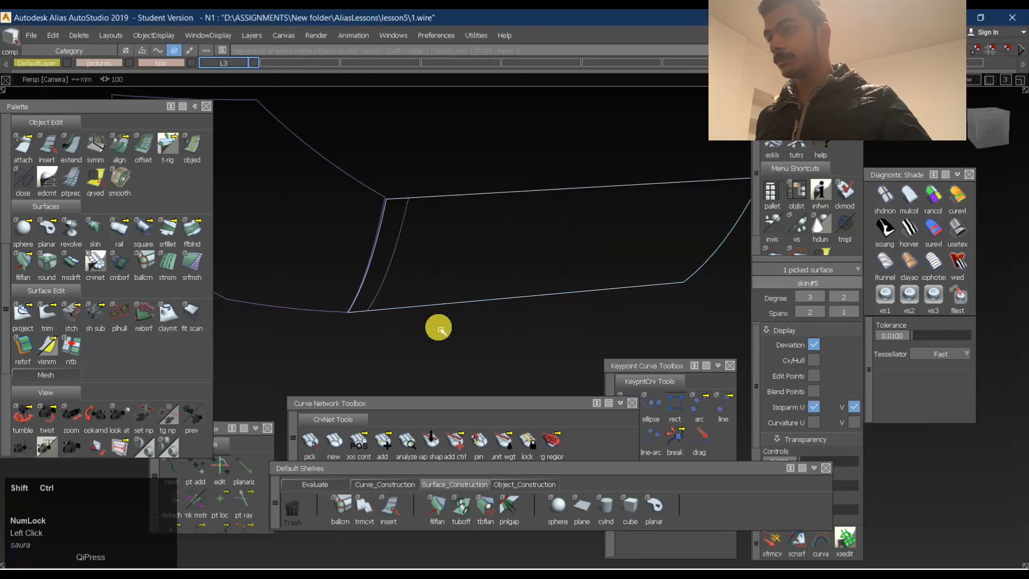
pyautogui.moveTo(811, 312); pyautogui.dragTo(822, 364)
pyautogui.press('space')
pyautogui.keyDown('ctrl'); pyautogui.keyDown('shift'); pyautogui.moveTo(553, 248); pyautogui.dragTo(382, 250); pyautogui.keyUp('shift'); pyautogui.keyUp('ctrl')
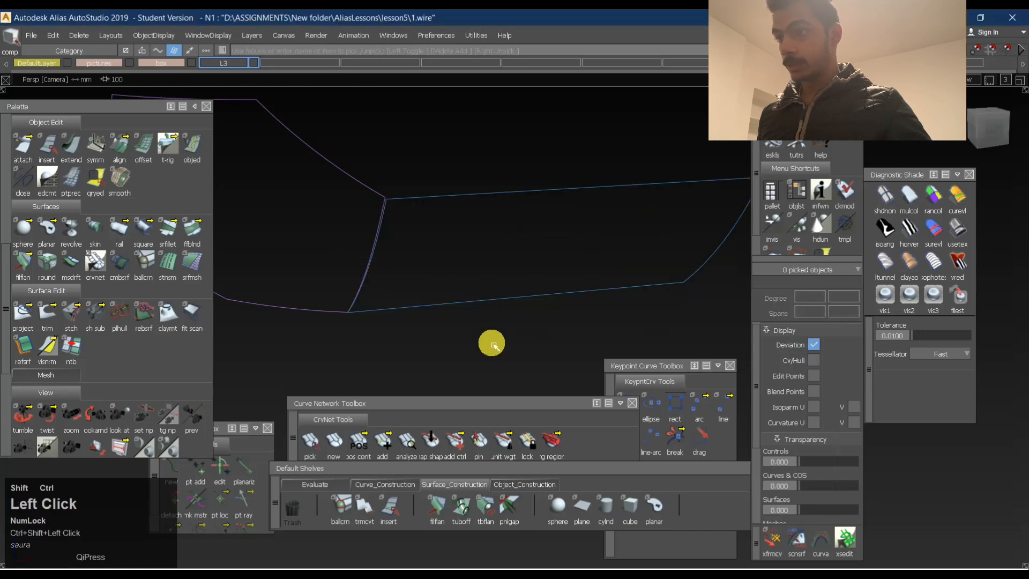
# Set the Insert type to Curve on Surface and insert a curve across the rectangular surface, close to its shared edge, in the Left view.
pyautogui.click(380, 505)
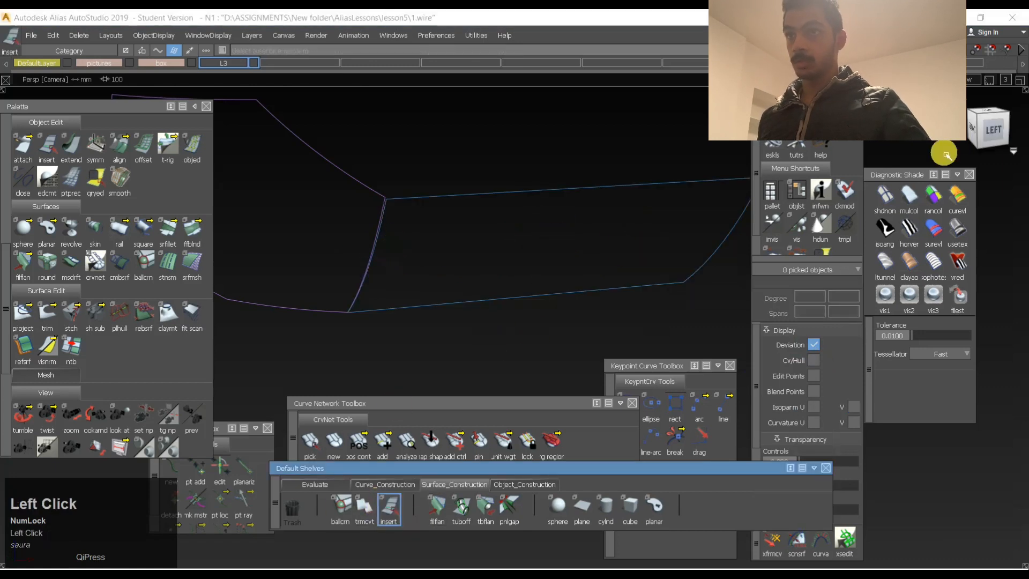
pyautogui.click(988, 135)
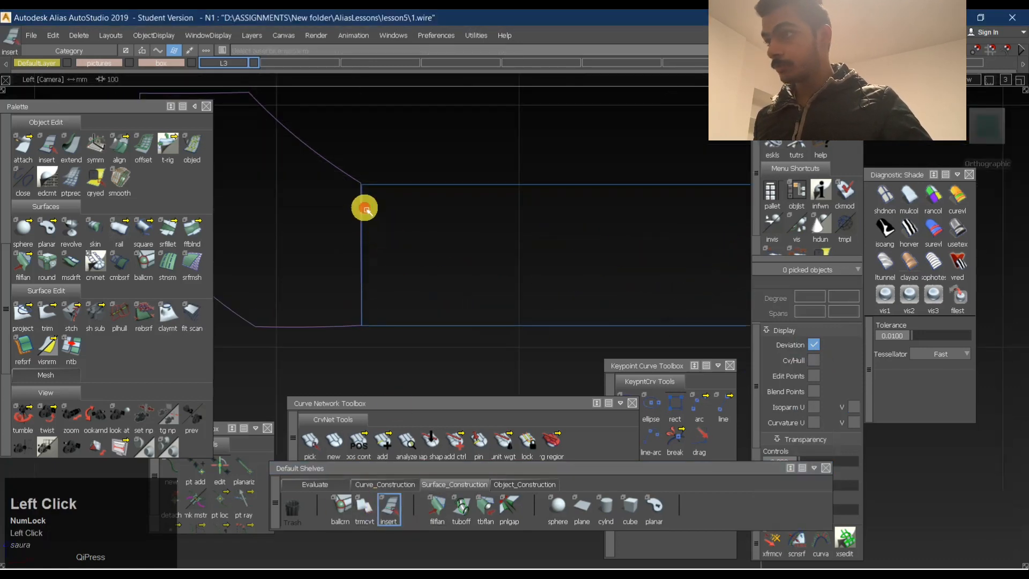
pyautogui.moveTo(366, 209); pyautogui.dragTo(343, 212)
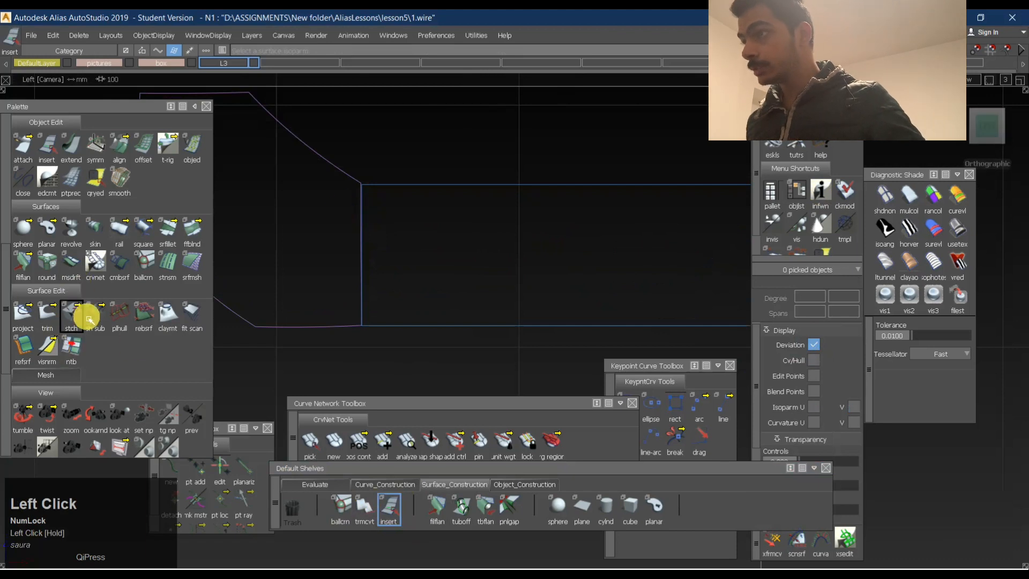
pyautogui.doubleClick(52, 155)
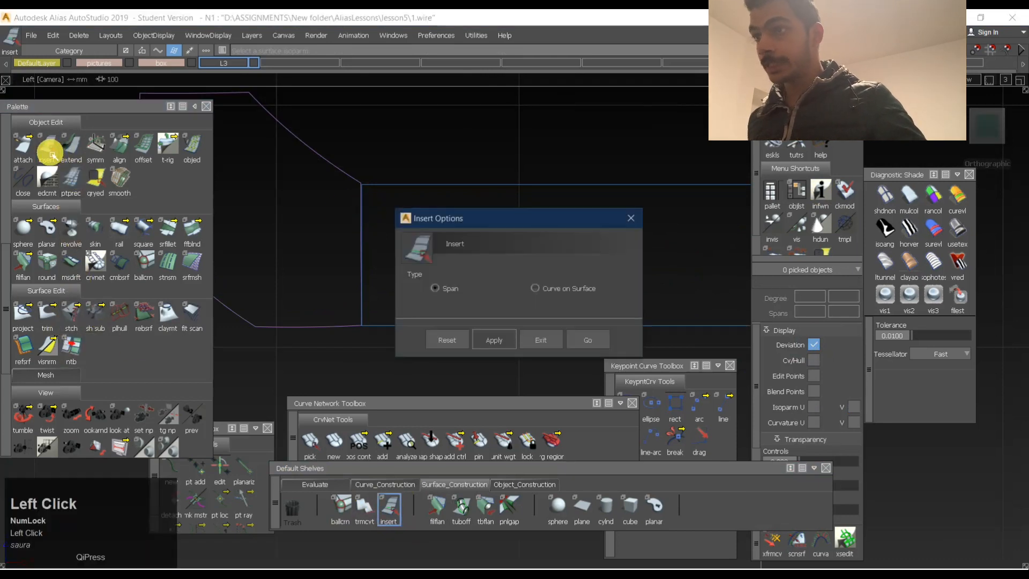
pyautogui.click(539, 289)
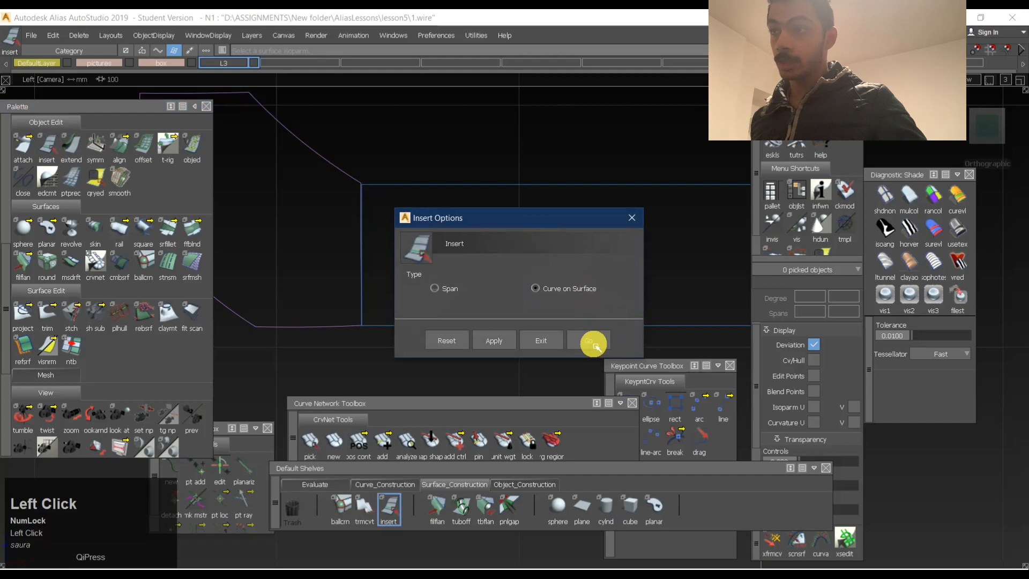
pyautogui.click(590, 340)
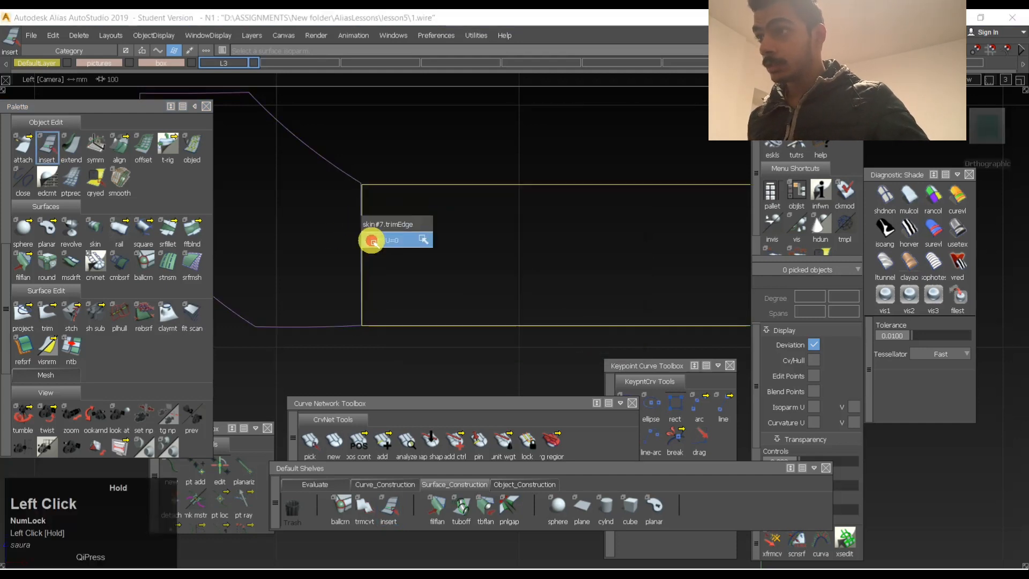
pyautogui.moveTo(370, 237)
pyautogui.mouseDown()
pyautogui.moveTo(395, 234)
pyautogui.moveTo(388, 244)
pyautogui.mouseUp()
pyautogui.press('space')
# Trim off the narrow strip between the inserted curve on surface and the rectangular surface's shared edge.
pyautogui.keyDown('ctrl'); pyautogui.keyDown('shift'); pyautogui.moveTo(432, 207); pyautogui.dragTo(427, 284, button='right'); pyautogui.keyUp('shift'); pyautogui.keyUp('ctrl')
pyautogui.click(439, 253)
pyautogui.keyDown('ctrl'); pyautogui.keyDown('shift'); pyautogui.moveTo(436, 324); pyautogui.dragTo(431, 300); pyautogui.keyUp('shift'); pyautogui.keyUp('ctrl')
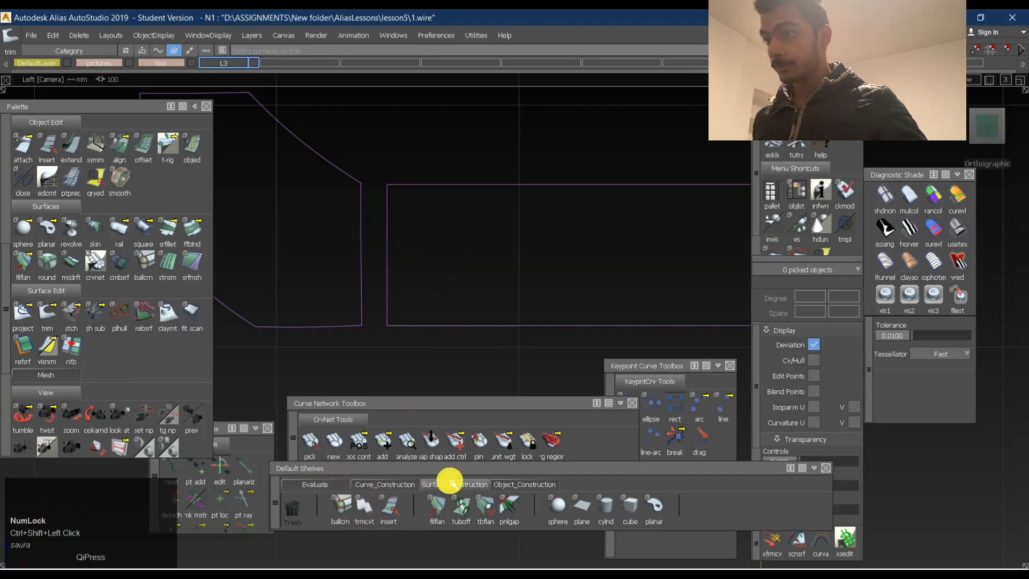
# Duplicate the rectangular surface's freshly trimmed edge as a curve.
pyautogui.click(449, 484)
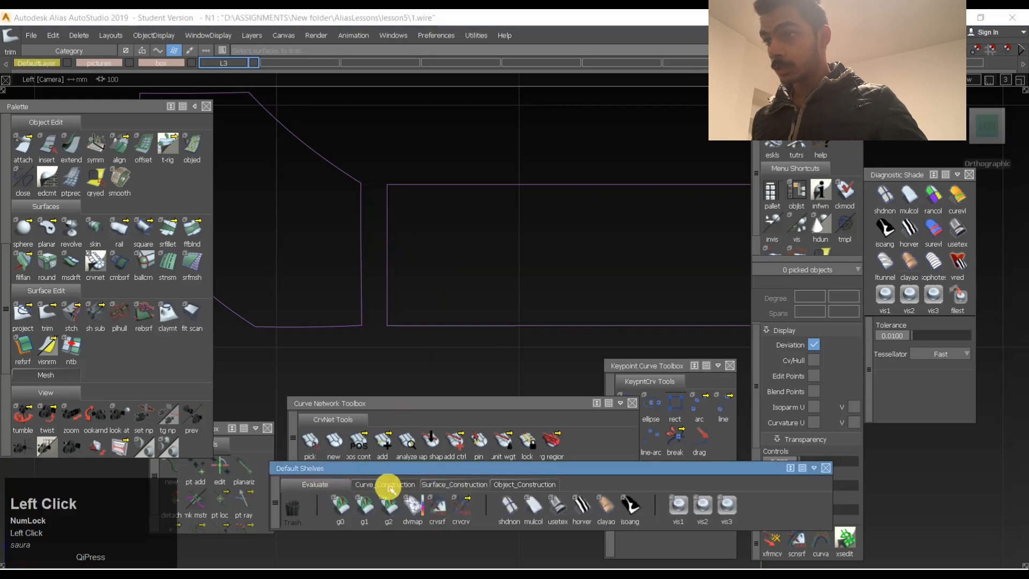
pyautogui.click(385, 484)
pyautogui.click(421, 512)
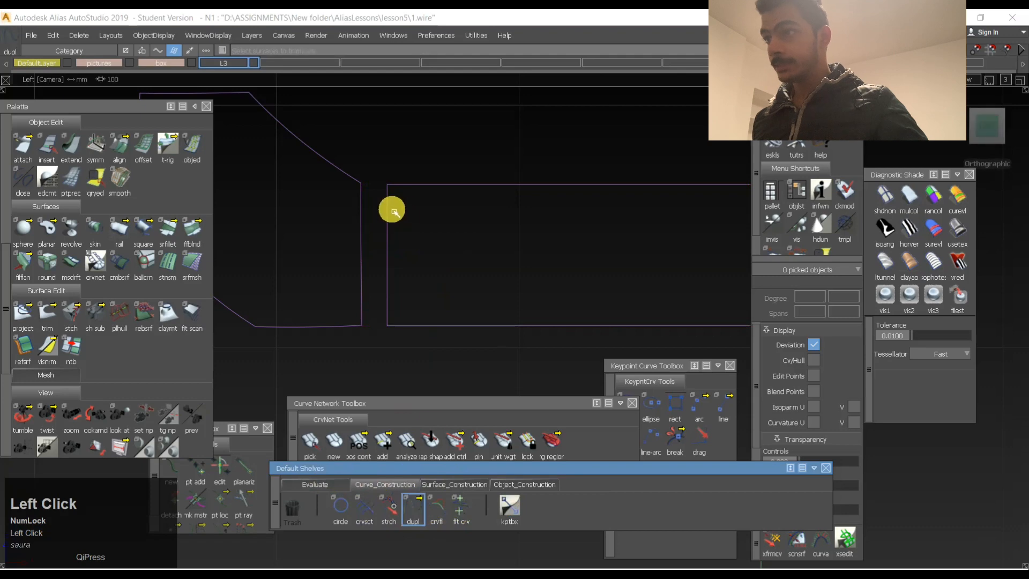
pyautogui.click(388, 218)
pyautogui.keyDown('alt'); pyautogui.keyDown('shift'); pyautogui.moveTo(416, 295); pyautogui.dragTo(581, 313); pyautogui.keyUp('shift'); pyautogui.keyUp('alt')
pyautogui.keyDown('ctrl'); pyautogui.keyDown('shift'); pyautogui.moveTo(483, 316); pyautogui.dragTo(477, 236); pyautogui.keyUp('shift'); pyautogui.keyUp('ctrl')
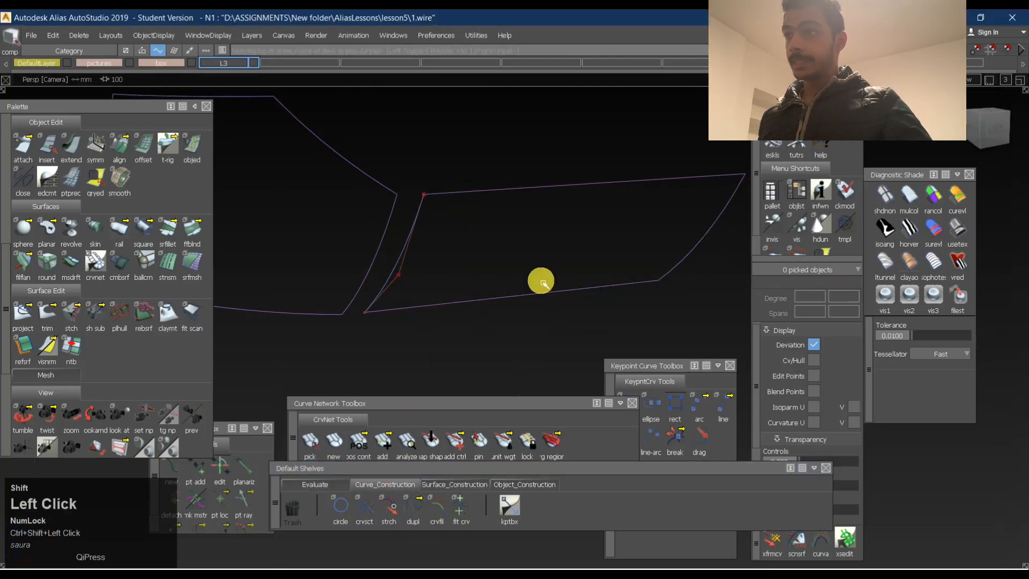
# Pick the duplicated edge curve and delete it.
pyautogui.keyDown('alt'); pyautogui.keyDown('shift'); pyautogui.moveTo(540, 281); pyautogui.dragTo(401, 243); pyautogui.keyUp('shift'); pyautogui.keyUp('alt')
pyautogui.keyDown('shift'); pyautogui.click(439, 290); pyautogui.keyUp('shift')
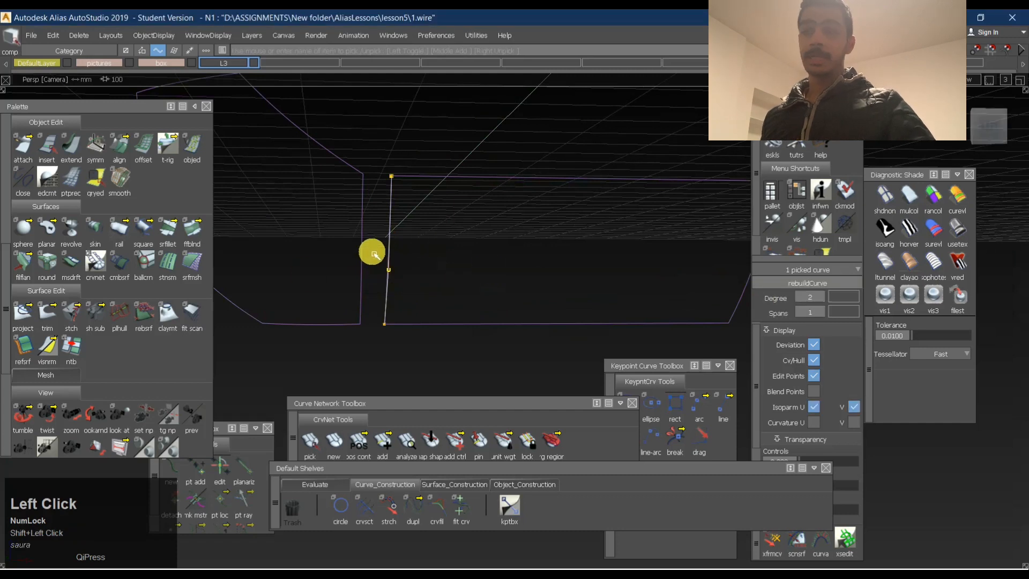
pyautogui.keyDown('ctrl'); pyautogui.keyDown('shift'); pyautogui.moveTo(433, 279); pyautogui.dragTo(532, 267); pyautogui.keyUp('shift'); pyautogui.keyUp('ctrl')
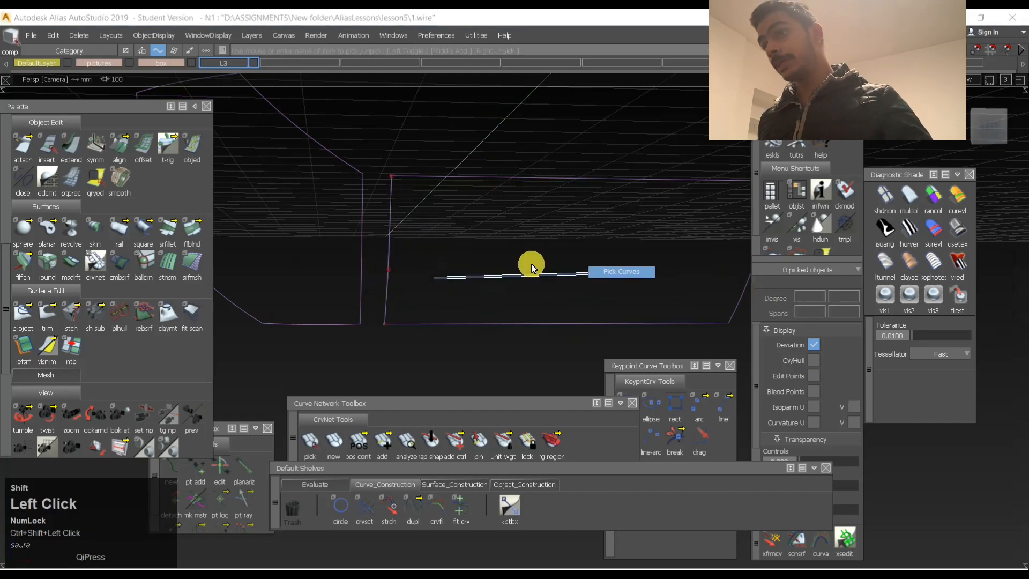
pyautogui.moveTo(372, 223); pyautogui.dragTo(472, 236)
pyautogui.press('Return')
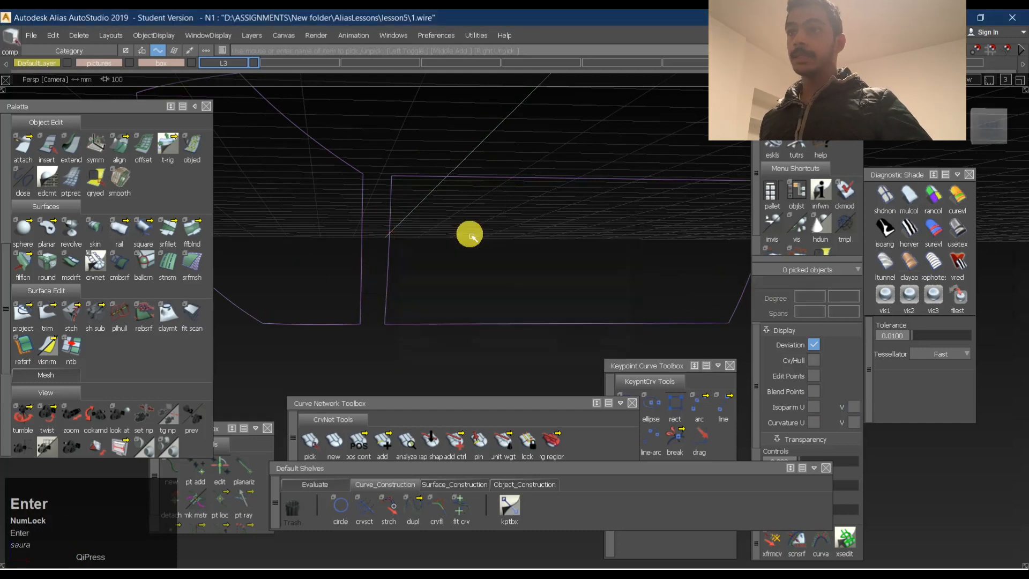
# Draw a vertical edit point line in the Left view, from the polygonal surface's upper sloped edge to below its lower edge.
pyautogui.click(1006, 128)
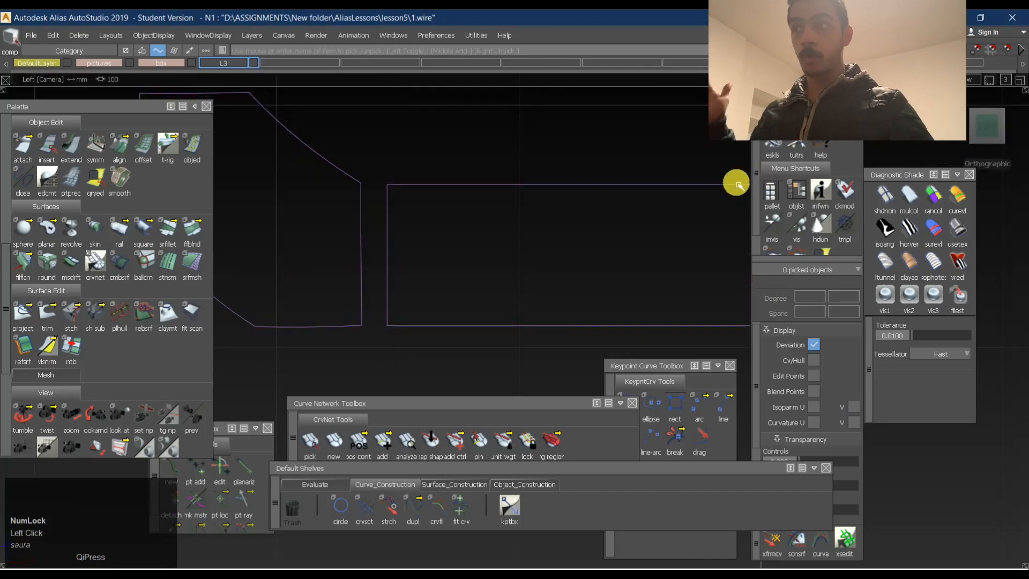
pyautogui.keyDown('ctrl'); pyautogui.keyDown('shift'); pyautogui.moveTo(419, 176); pyautogui.dragTo(347, 185); pyautogui.keyUp('shift'); pyautogui.keyUp('ctrl')
pyautogui.keyDown('ctrl'); pyautogui.keyDown('alt'); pyautogui.click(339, 176); pyautogui.keyUp('alt'); pyautogui.keyUp('ctrl')
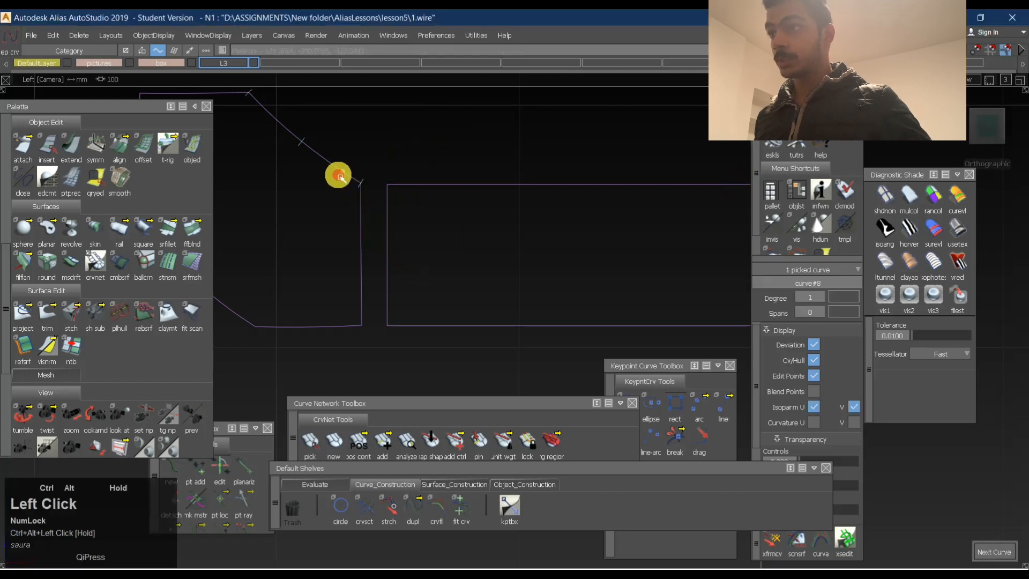
pyautogui.moveTo(337, 175); pyautogui.dragTo(361, 338, button='right')
pyautogui.keyDown('ctrl'); pyautogui.keyDown('shift'); pyautogui.moveTo(361, 337); pyautogui.dragTo(393, 170); pyautogui.keyUp('shift'); pyautogui.keyUp('ctrl')
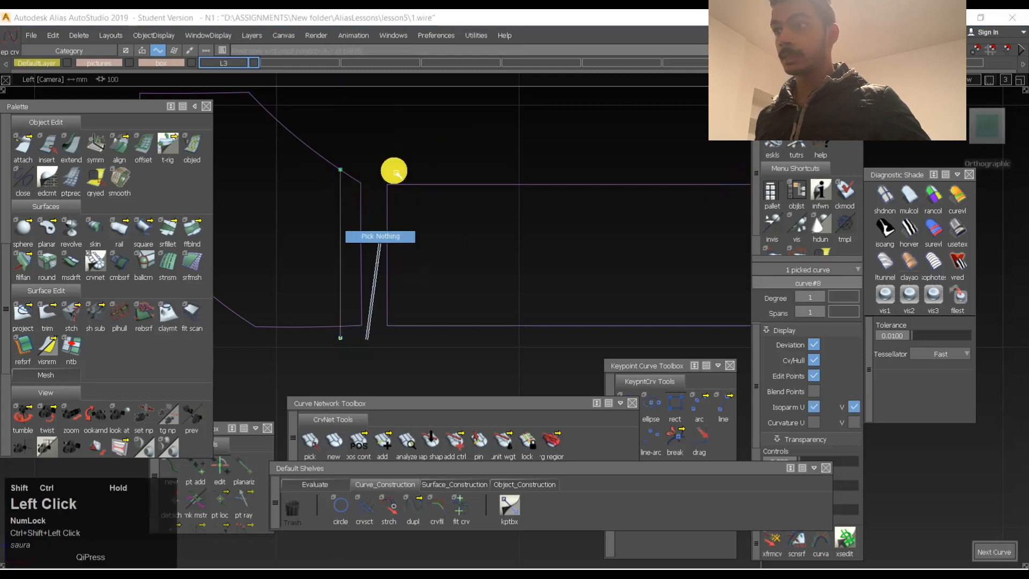
# Move the vertical line slightly away from the polygonal surface's vertical side and extend its upper end past the sloped edge.
pyautogui.keyDown('ctrl'); pyautogui.keyDown('shift'); pyautogui.moveTo(283, 264); pyautogui.dragTo(378, 262); pyautogui.keyUp('shift'); pyautogui.keyUp('ctrl')
pyautogui.moveTo(395, 156); pyautogui.dragTo(389, 157, button='middle')
pyautogui.keyDown('ctrl'); pyautogui.keyDown('shift'); pyautogui.moveTo(349, 237); pyautogui.dragTo(324, 250); pyautogui.keyUp('shift'); pyautogui.keyUp('ctrl')
pyautogui.keyDown('ctrl'); pyautogui.keyDown('shift'); pyautogui.moveTo(340, 231); pyautogui.dragTo(340, 206, button='right'); pyautogui.keyUp('shift'); pyautogui.keyUp('ctrl')
pyautogui.click(336, 168)
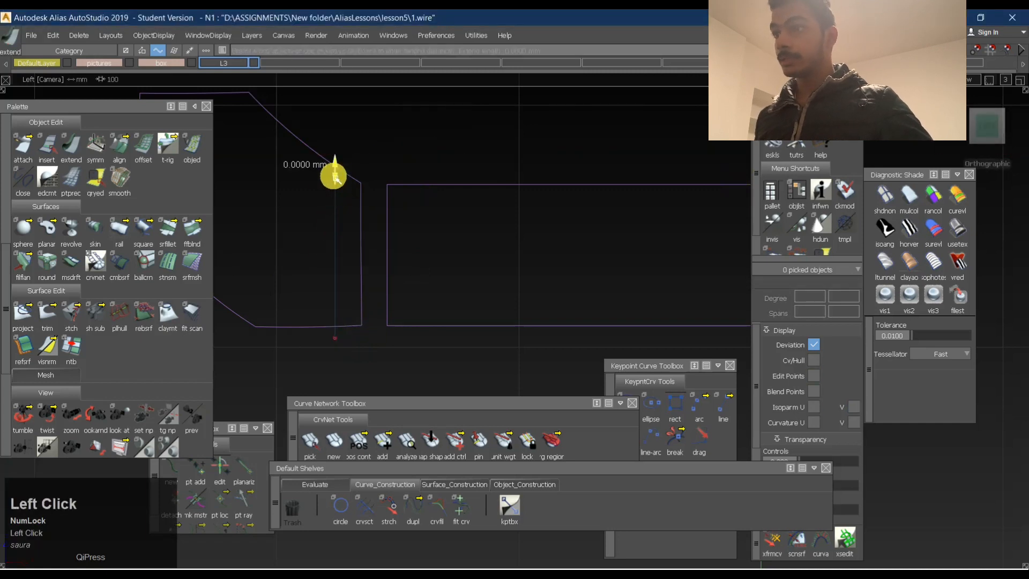
# Fine-tune the extended line's horizontal position near the polygonal surface's side facing the rectangle.
pyautogui.keyDown('ctrl'); pyautogui.keyDown('shift'); pyautogui.moveTo(305, 243); pyautogui.dragTo(363, 241); pyautogui.keyUp('shift'); pyautogui.keyUp('ctrl')
pyautogui.keyDown('ctrl'); pyautogui.keyDown('shift'); pyautogui.moveTo(363, 241); pyautogui.dragTo(381, 151, button='middle'); pyautogui.keyUp('shift'); pyautogui.keyUp('ctrl')
pyautogui.moveTo(382, 152); pyautogui.dragTo(387, 151, button='middle')
pyautogui.keyDown('alt'); pyautogui.keyDown('shift'); pyautogui.moveTo(386, 154); pyautogui.dragTo(395, 168, button='right'); pyautogui.keyUp('shift'); pyautogui.keyUp('alt')
pyautogui.keyDown('alt'); pyautogui.keyDown('shift'); pyautogui.moveTo(395, 168); pyautogui.dragTo(346, 174, button='middle'); pyautogui.keyUp('shift'); pyautogui.keyUp('alt')
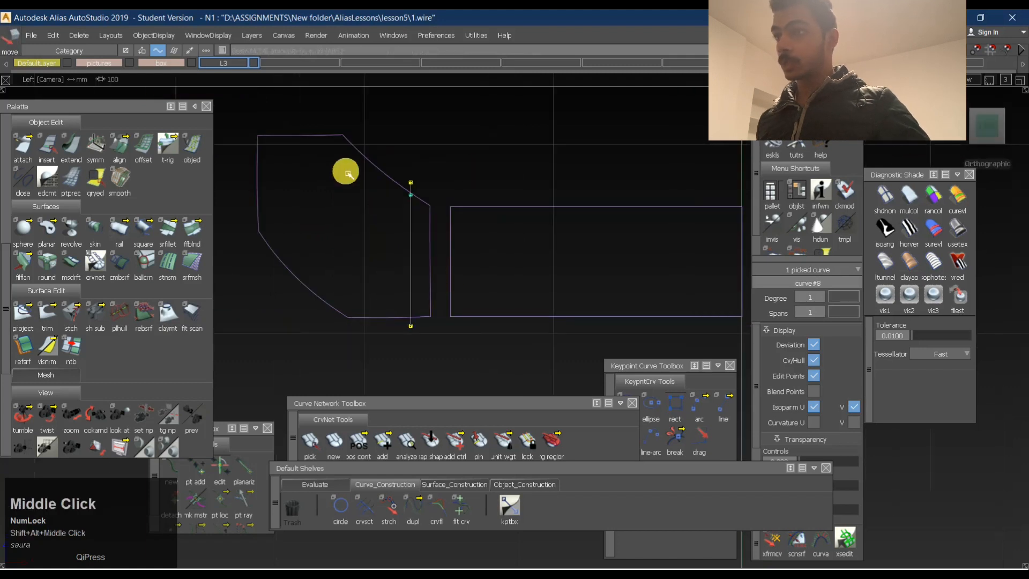
# Project the vertical line onto the polygonal surface.
pyautogui.keyDown('ctrl'); pyautogui.keyDown('shift'); pyautogui.moveTo(469, 313); pyautogui.dragTo(475, 160); pyautogui.keyUp('shift'); pyautogui.keyUp('ctrl')
pyautogui.keyDown('ctrl'); pyautogui.keyDown('shift'); pyautogui.moveTo(475, 159); pyautogui.dragTo(437, 252, button='right'); pyautogui.keyUp('shift'); pyautogui.keyUp('ctrl')
pyautogui.click(334, 215)
pyautogui.click(411, 235)
pyautogui.press('space')
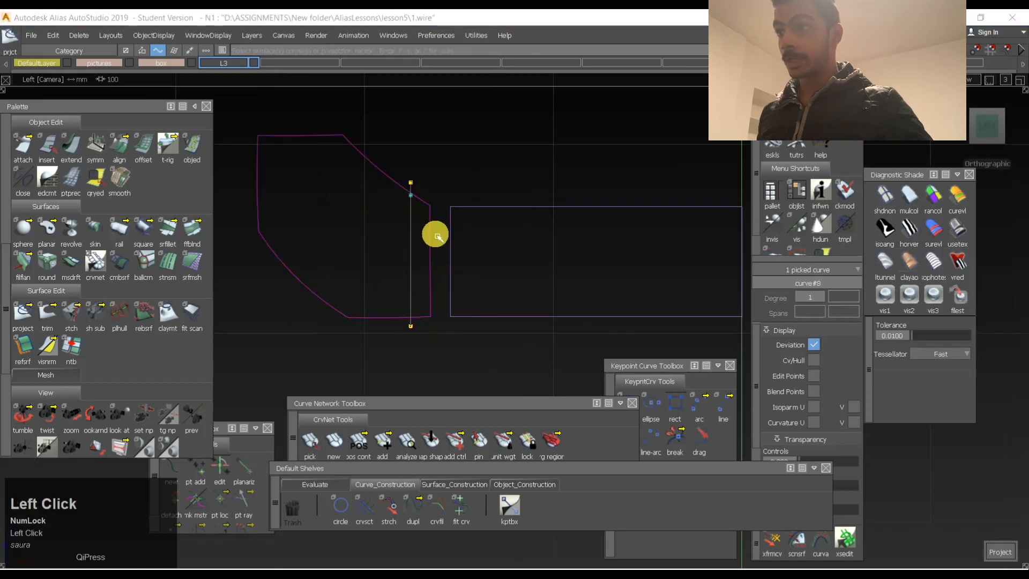
# Query-edit the projected curve on the polygonal surface and correct its projection setting.
pyautogui.keyDown('ctrl'); pyautogui.keyDown('shift'); pyautogui.moveTo(592, 206); pyautogui.dragTo(429, 223, button='middle'); pyautogui.keyUp('shift'); pyautogui.keyUp('ctrl')
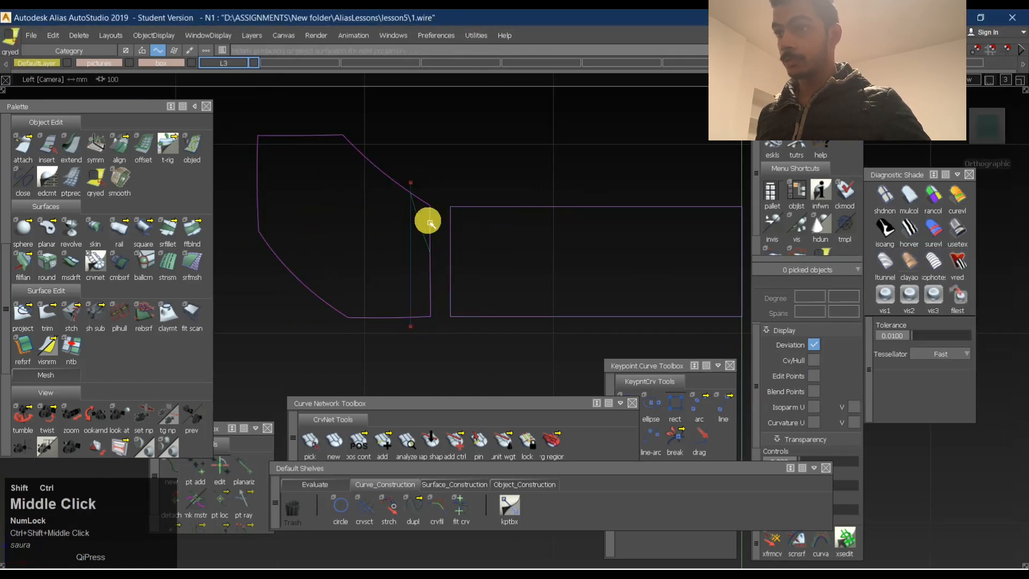
pyautogui.click(420, 219)
pyautogui.click(902, 350)
# Trim the polygonal surface at the projected line, keeping the larger region away from the rectangle.
pyautogui.keyDown('ctrl'); pyautogui.keyDown('shift'); pyautogui.moveTo(461, 173); pyautogui.dragTo(452, 251, button='right'); pyautogui.keyUp('shift'); pyautogui.keyUp('ctrl')
pyautogui.click(353, 240)
pyautogui.press('space')
# Pick the vertical construction line and delete it.
pyautogui.keyDown('ctrl'); pyautogui.keyDown('shift'); pyautogui.moveTo(368, 259); pyautogui.dragTo(485, 244); pyautogui.keyUp('shift'); pyautogui.keyUp('ctrl')
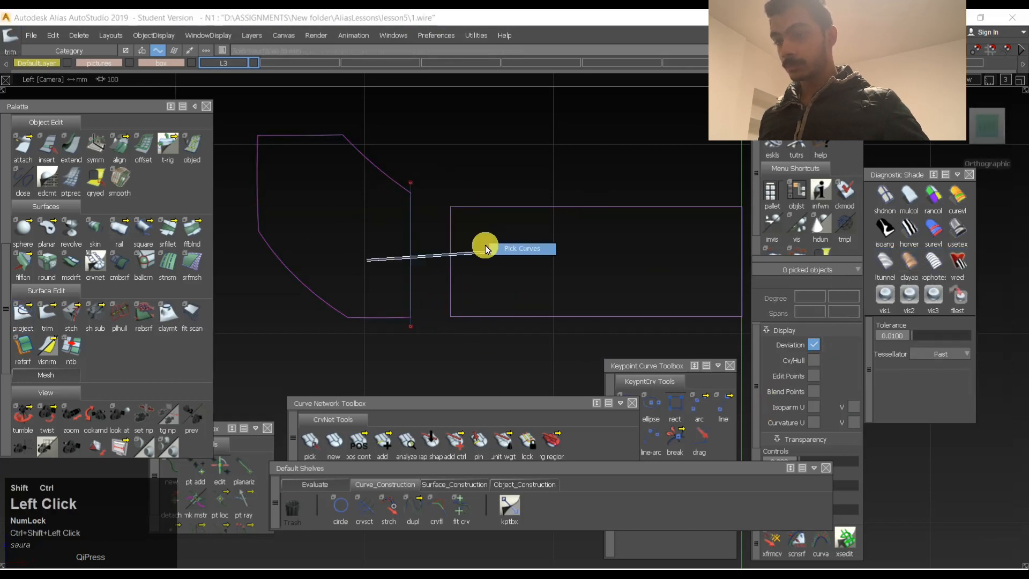
pyautogui.click(433, 246)
pyautogui.press('Return')
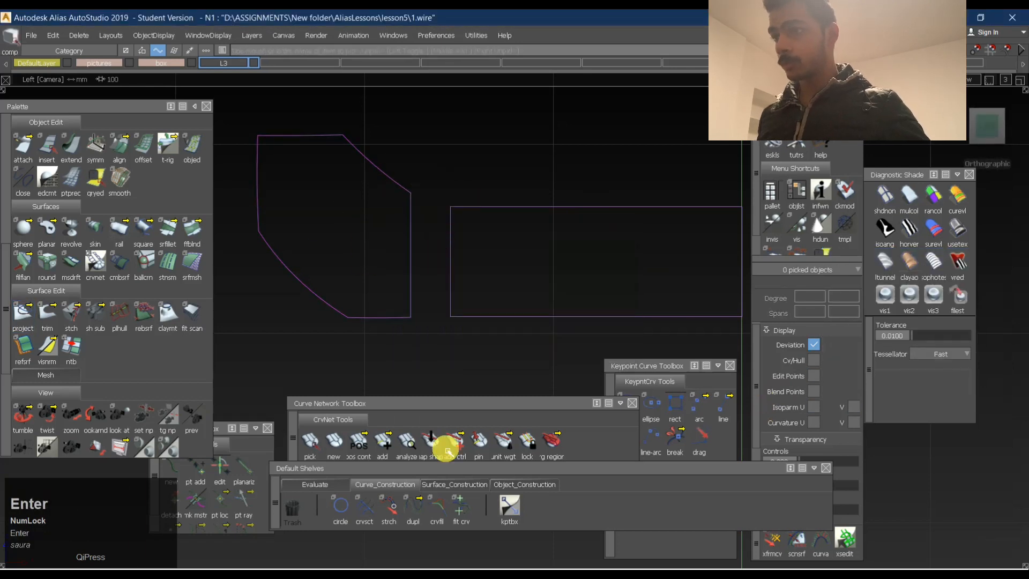
# Duplicate the polygonal surface's trimmed edge facing the rectangle as a separate curve.
pyautogui.click(396, 486)
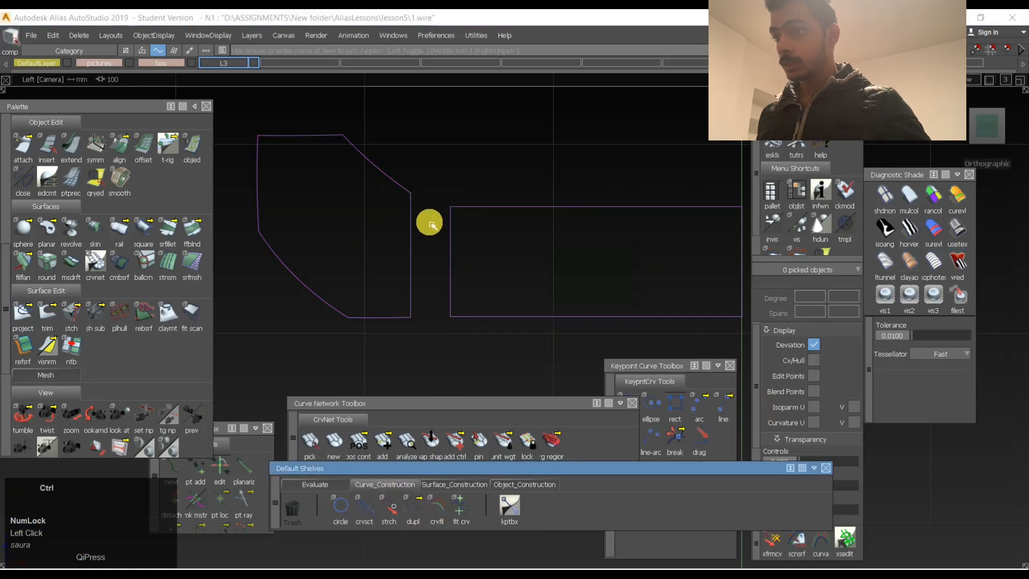
pyautogui.click(413, 507)
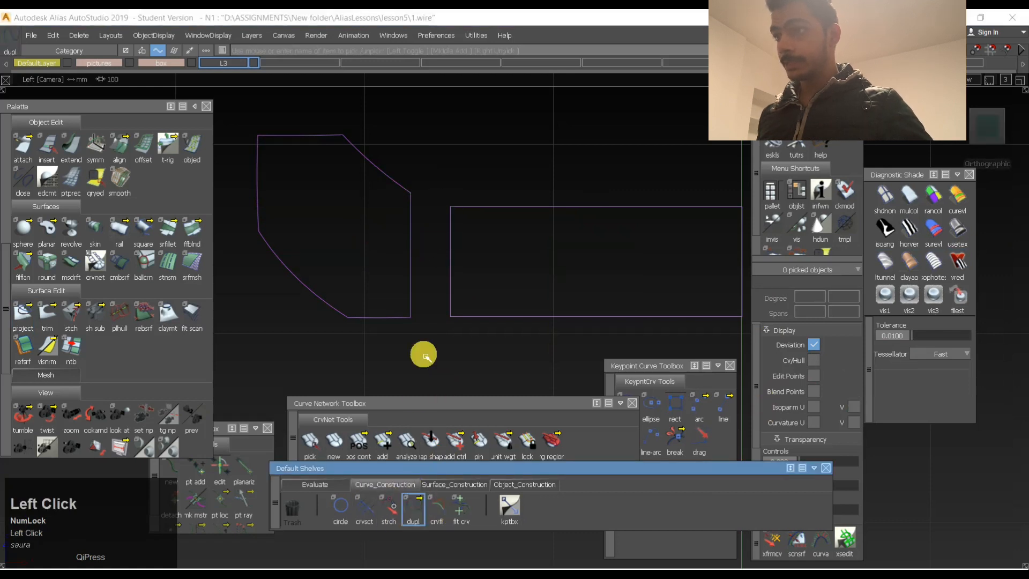
pyautogui.click(410, 233)
pyautogui.keyDown('alt'); pyautogui.keyDown('shift'); pyautogui.moveTo(510, 248); pyautogui.dragTo(381, 252); pyautogui.keyUp('shift'); pyautogui.keyUp('alt')
# Rebuild the duplicated edge curve with a single span, keeping it at degree 3.
pyautogui.click(820, 312)
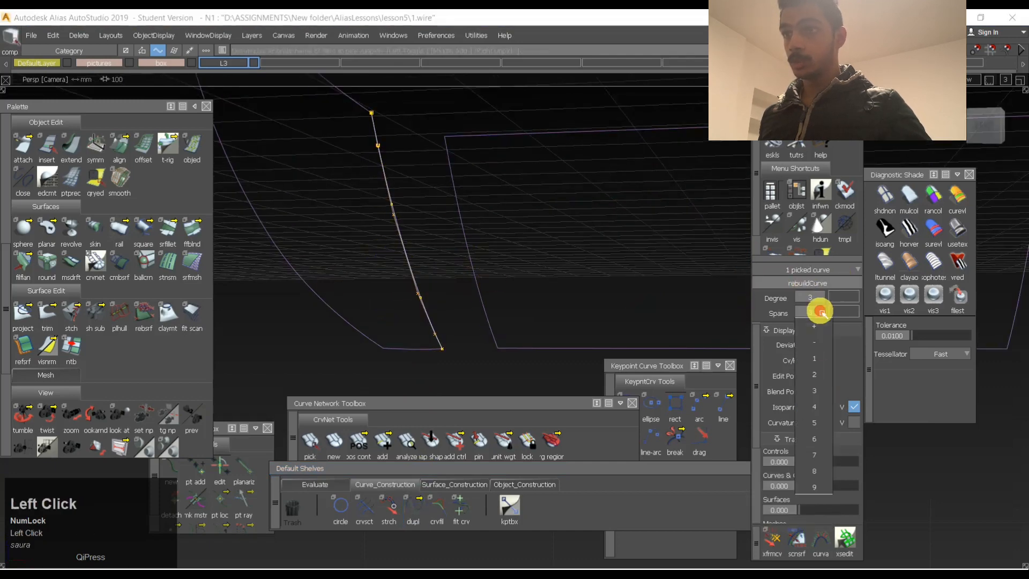
pyautogui.moveTo(821, 311); pyautogui.dragTo(823, 363)
pyautogui.press('space')
pyautogui.keyDown('alt'); pyautogui.keyDown('shift'); pyautogui.moveTo(418, 298); pyautogui.dragTo(481, 411); pyautogui.keyUp('shift'); pyautogui.keyUp('alt')
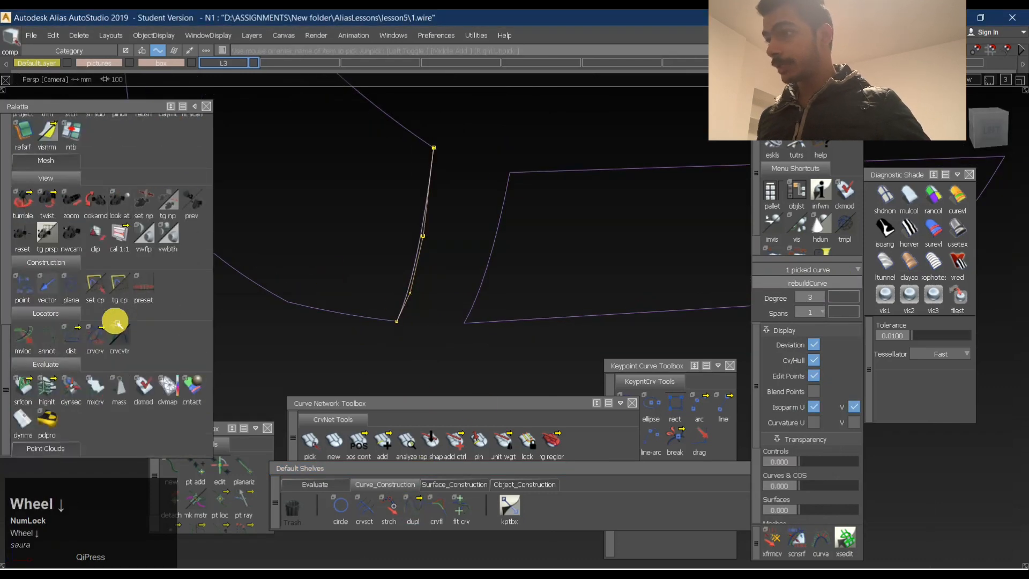
# Measure the curve-to-curve deviation between the rebuilt curve and the polygonal surface's trimmed edge.
pyautogui.click(102, 340)
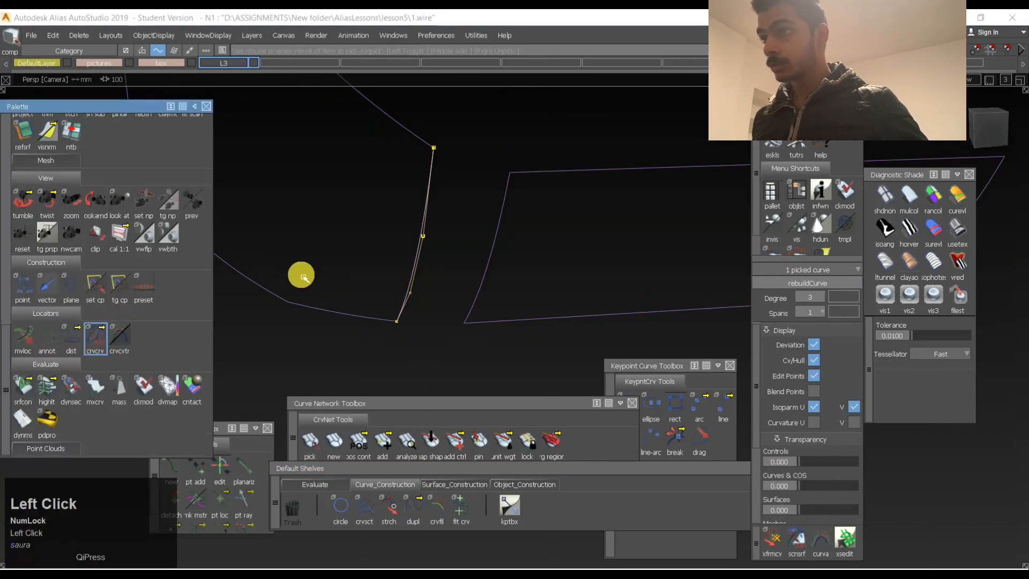
pyautogui.click(433, 225)
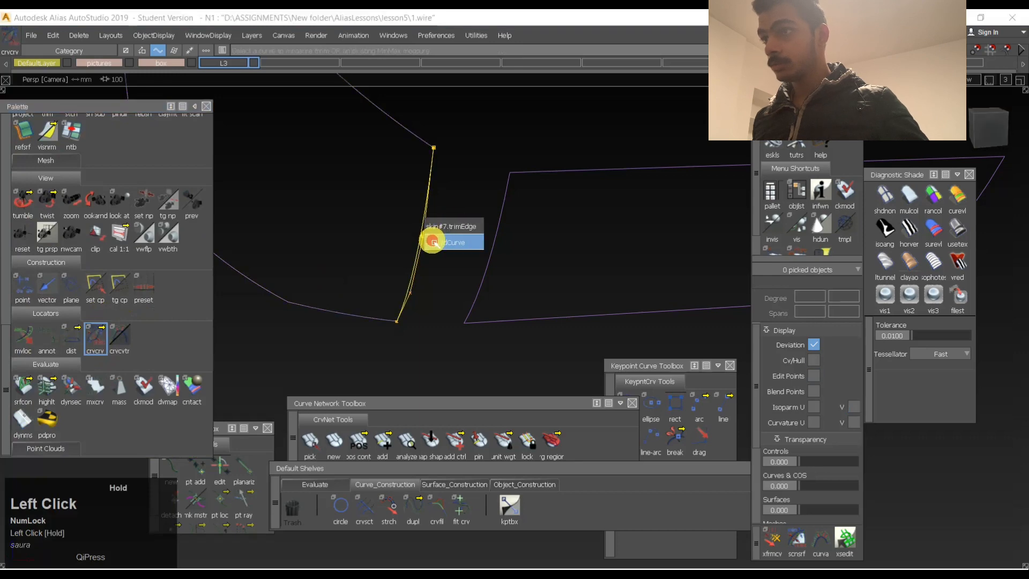
pyautogui.click(433, 242)
pyautogui.click(423, 225)
pyautogui.click(424, 242)
pyautogui.keyDown('alt'); pyautogui.keyDown('shift'); pyautogui.moveTo(416, 239); pyautogui.dragTo(480, 313); pyautogui.keyUp('shift'); pyautogui.keyUp('alt')
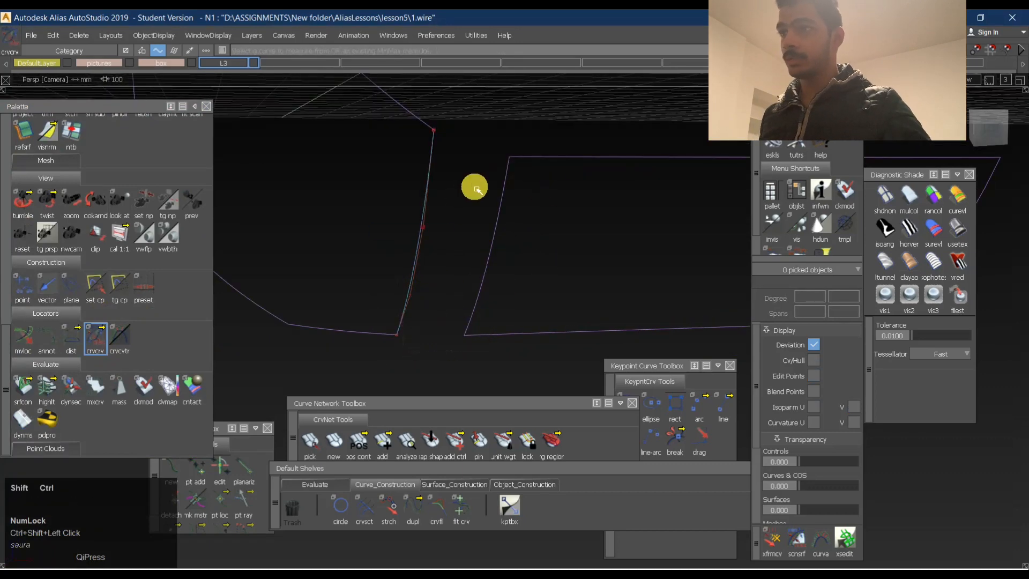
# Create a freeform blend from the rebuilt curve to the rectangle's facing edge, with G0 position on side 1 and G2 curvature on side 2.
pyautogui.keyDown('ctrl'); pyautogui.keyDown('shift'); pyautogui.moveTo(475, 187); pyautogui.dragTo(521, 192, button='right'); pyautogui.keyUp('shift'); pyautogui.keyUp('ctrl')
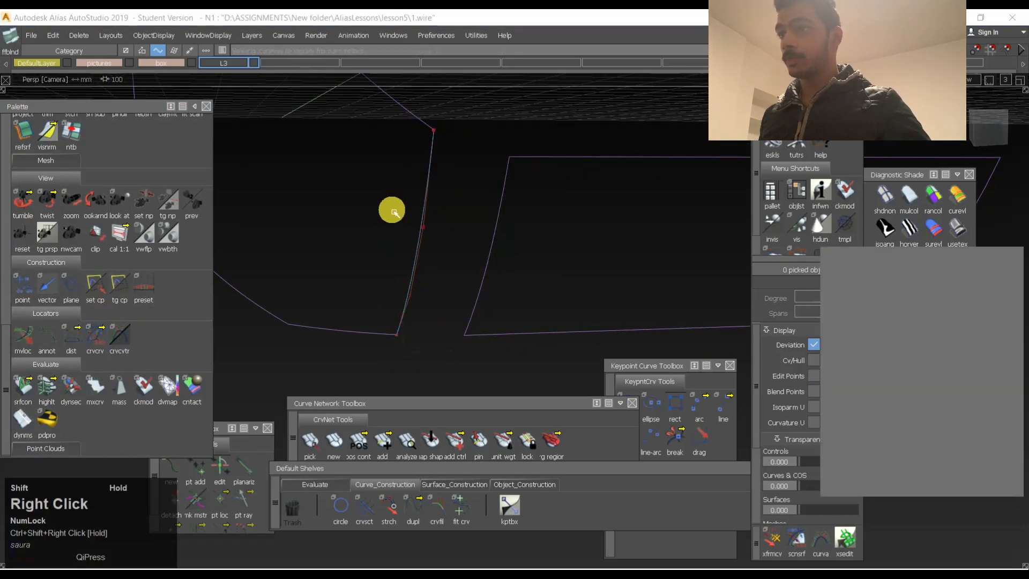
pyautogui.click(438, 218)
pyautogui.click(439, 233)
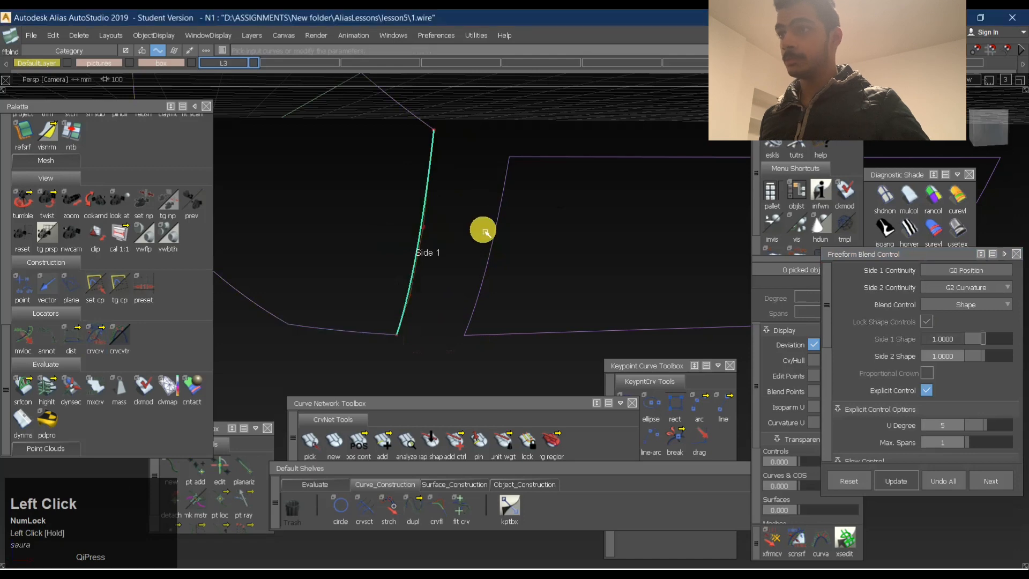
pyautogui.click(499, 217)
pyautogui.keyDown('alt'); pyautogui.keyDown('shift'); pyautogui.moveTo(542, 234); pyautogui.dragTo(497, 236); pyautogui.keyUp('shift'); pyautogui.keyUp('alt')
pyautogui.press('space')
pyautogui.middleClick(444, 242)
pyautogui.click(663, 263)
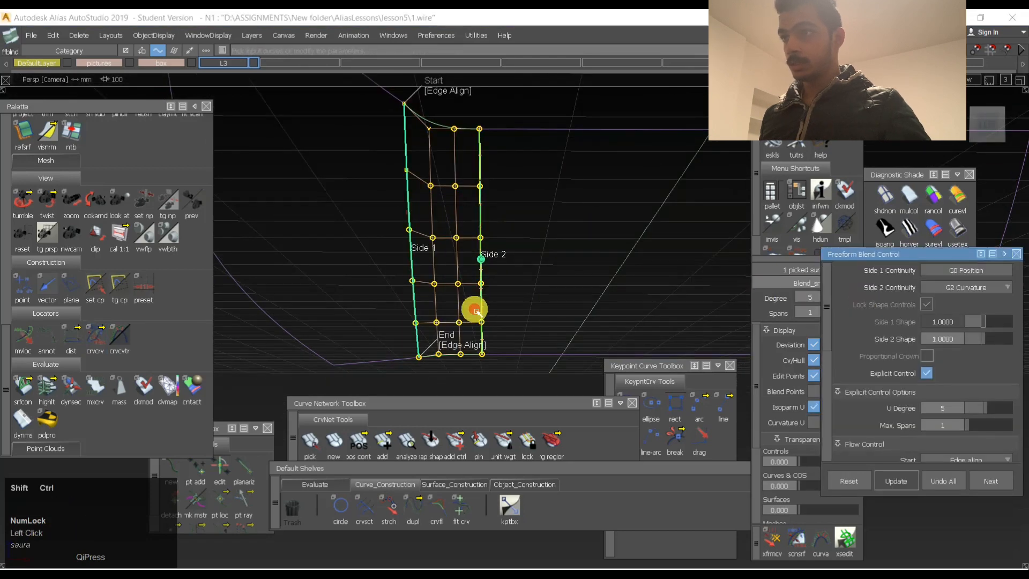
pyautogui.keyDown('ctrl'); pyautogui.keyDown('shift'); pyautogui.click(475, 311); pyautogui.keyUp('shift'); pyautogui.keyUp('ctrl')
pyautogui.click(613, 275)
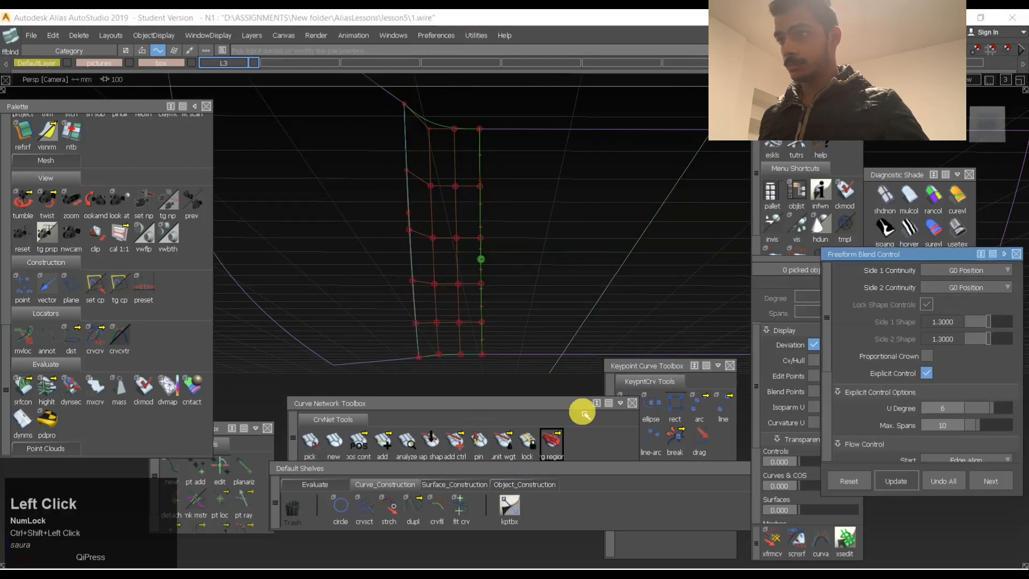
# Pick the blend surface and set its degree across the gap to 5.
pyautogui.click(419, 239)
pyautogui.keyDown('ctrl'); pyautogui.keyDown('shift'); pyautogui.click(421, 299); pyautogui.keyUp('shift'); pyautogui.keyUp('ctrl')
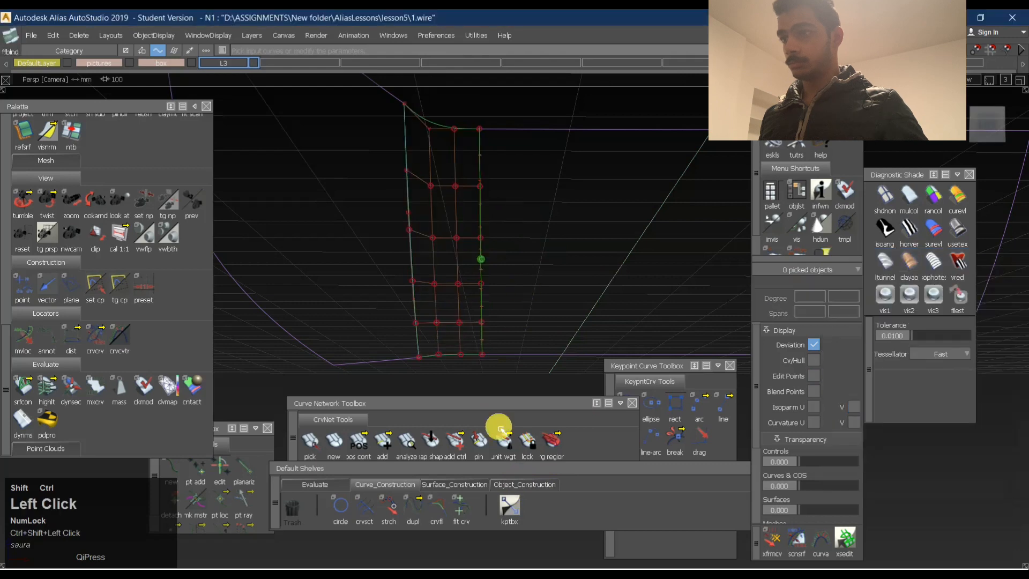
pyautogui.click(444, 220)
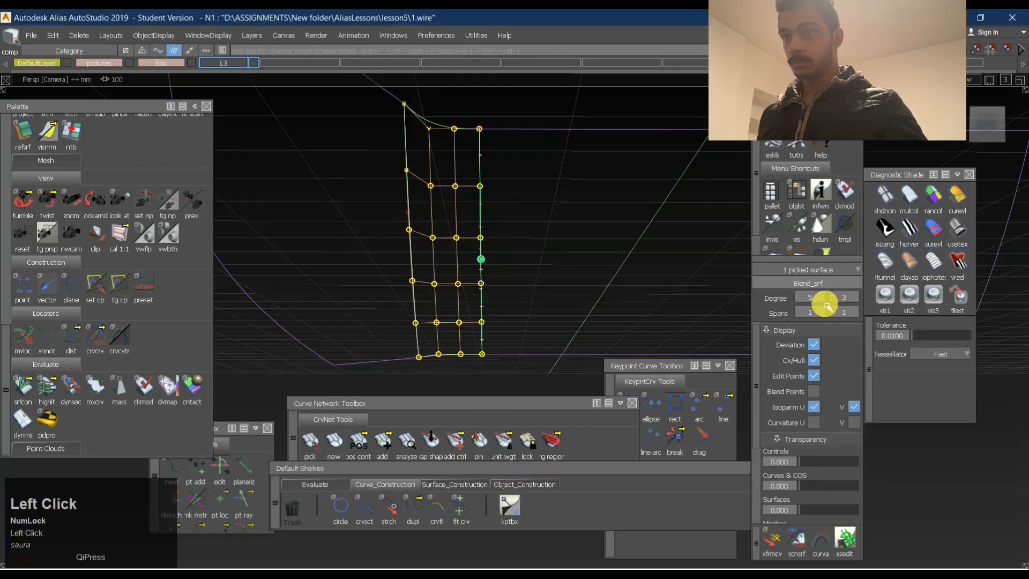
pyautogui.click(856, 299)
pyautogui.click(844, 393)
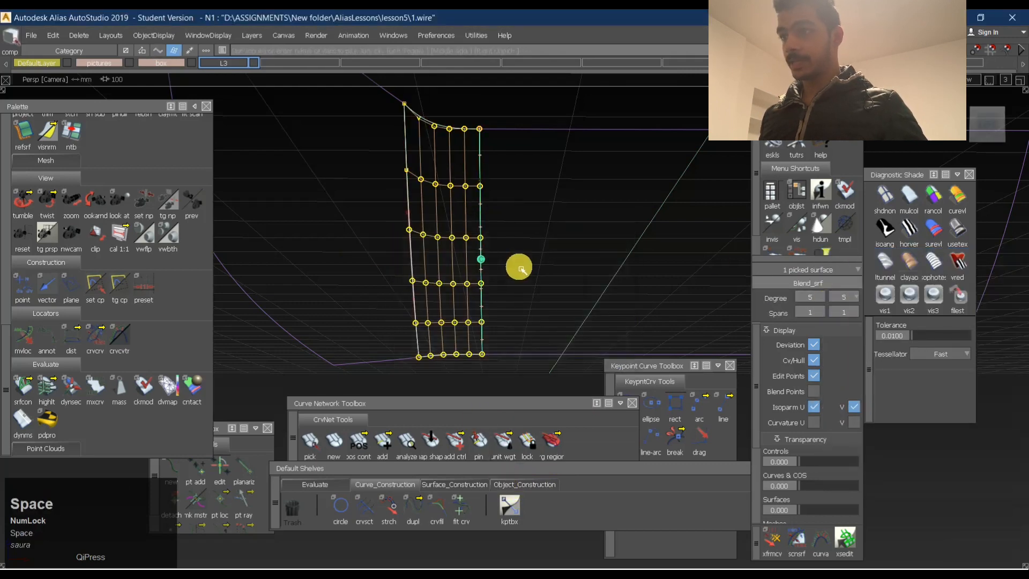
# Align the blend surface's edge to the polygonal surface's trimmed edge with G2 continuity and the Edge alignment type.
pyautogui.keyDown('ctrl'); pyautogui.keyDown('shift'); pyautogui.click(482, 242); pyautogui.keyUp('shift'); pyautogui.keyUp('ctrl')
pyautogui.click(525, 485)
pyautogui.click(355, 518)
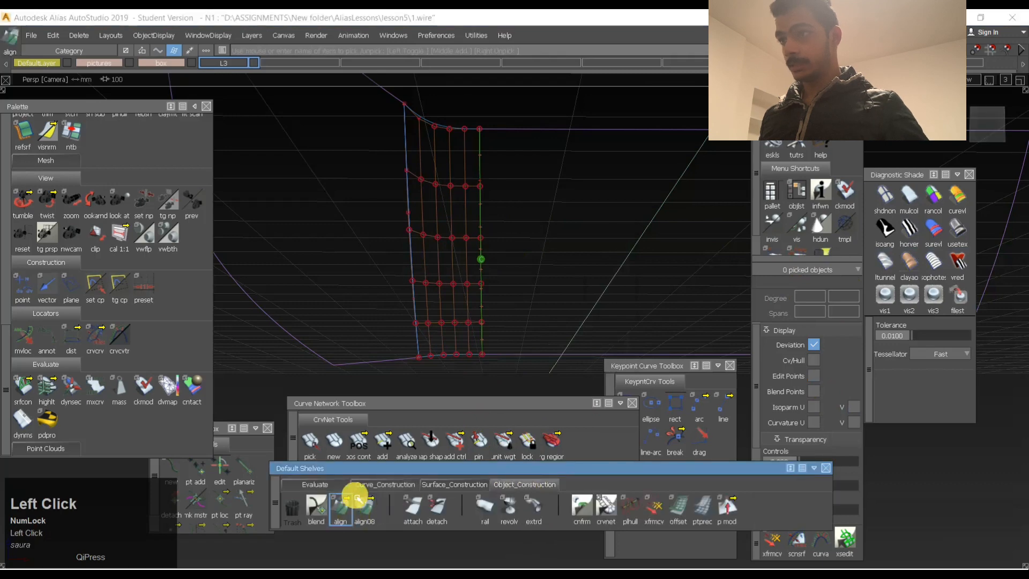
pyautogui.click(433, 229)
pyautogui.keyDown('alt'); pyautogui.keyDown('shift'); pyautogui.moveTo(448, 255); pyautogui.dragTo(440, 268); pyautogui.keyUp('shift'); pyautogui.keyUp('alt')
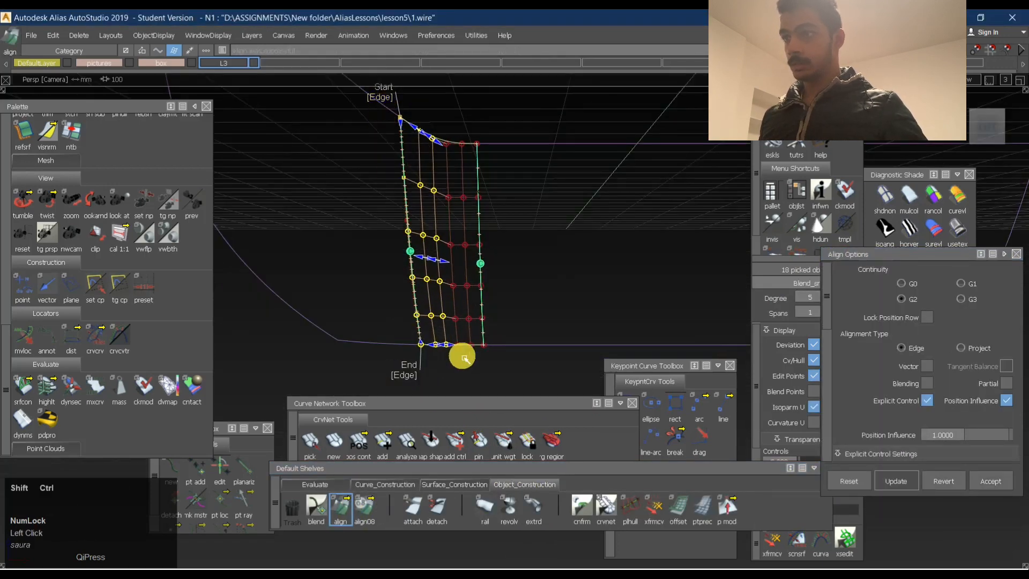
pyautogui.keyDown('ctrl'); pyautogui.keyDown('shift'); pyautogui.moveTo(464, 359); pyautogui.dragTo(472, 300); pyautogui.keyUp('shift'); pyautogui.keyUp('ctrl')
pyautogui.keyDown('alt'); pyautogui.keyDown('shift'); pyautogui.moveTo(481, 284); pyautogui.dragTo(489, 230); pyautogui.keyUp('shift'); pyautogui.keyUp('alt')
pyautogui.keyDown('ctrl'); pyautogui.keyDown('shift'); pyautogui.moveTo(489, 233); pyautogui.dragTo(547, 207, button='right'); pyautogui.keyUp('shift'); pyautogui.keyUp('ctrl')
pyautogui.click(498, 230)
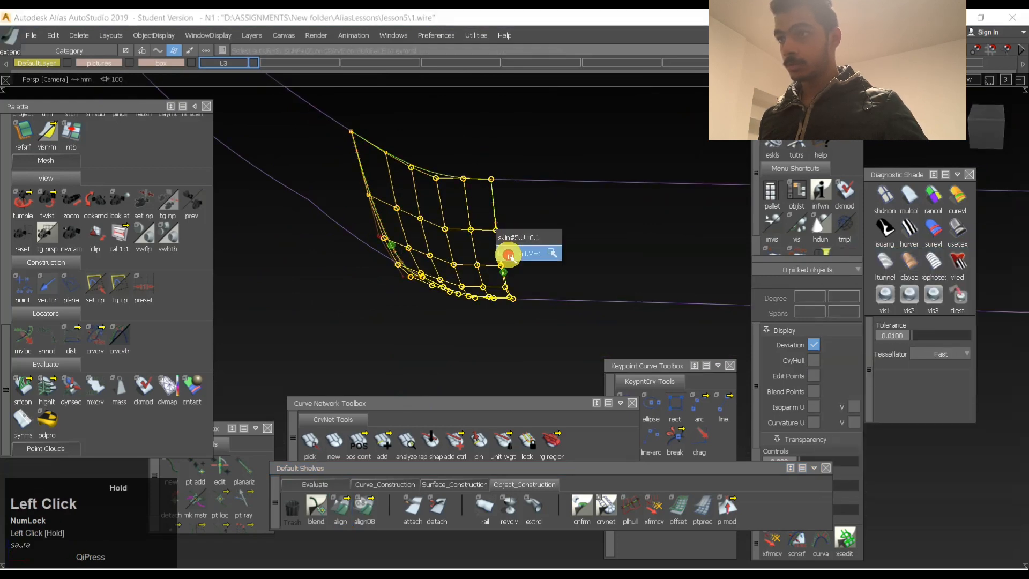
pyautogui.click(508, 254)
pyautogui.click(568, 345)
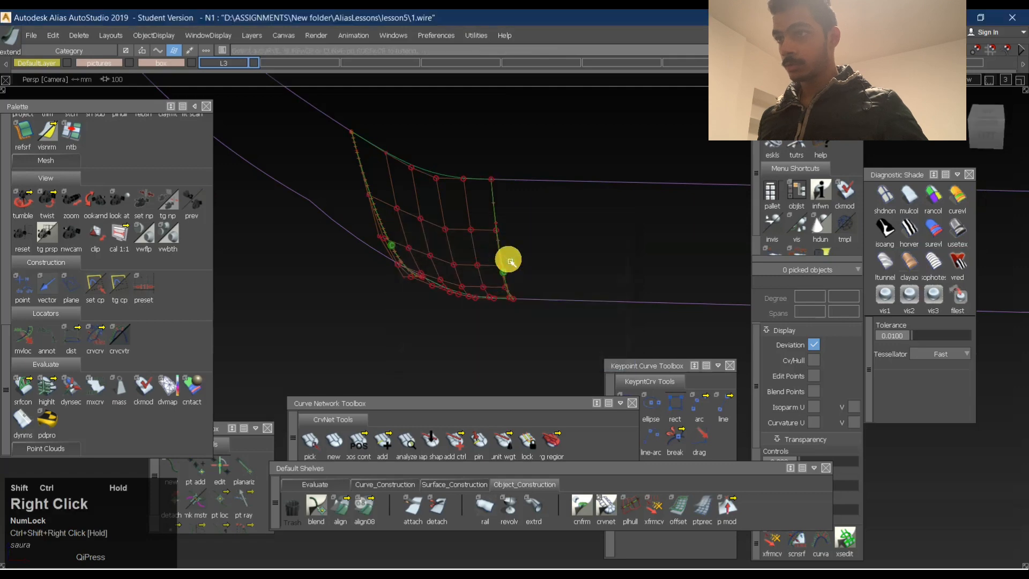
pyautogui.click(498, 242)
pyautogui.click(507, 248)
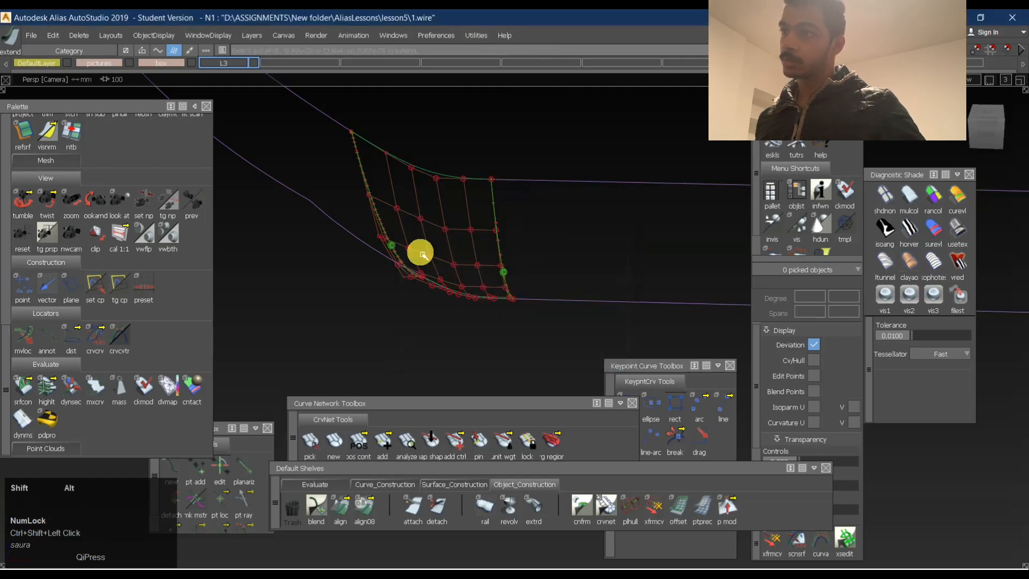
# Query-edit the blend surface's alignment and adjust its influence handle to reshape the control rows beside the polygonal surface.
pyautogui.keyDown('alt'); pyautogui.keyDown('shift'); pyautogui.moveTo(422, 253); pyautogui.dragTo(489, 229); pyautogui.keyUp('shift'); pyautogui.keyUp('alt')
pyautogui.keyDown('ctrl'); pyautogui.keyDown('shift'); pyautogui.moveTo(489, 229); pyautogui.dragTo(448, 259, button='middle'); pyautogui.keyUp('shift'); pyautogui.keyUp('ctrl')
pyautogui.click(449, 259)
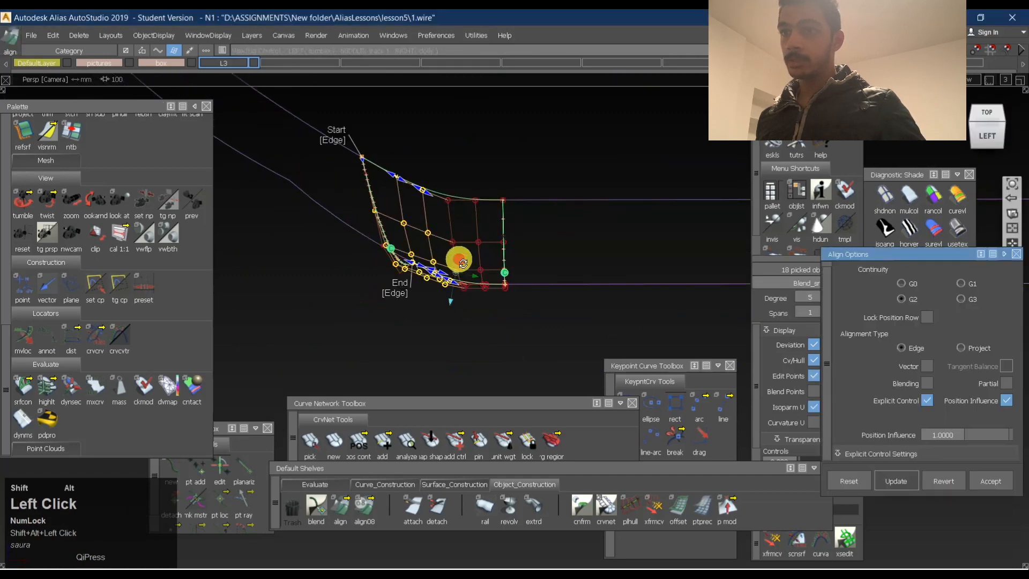
pyautogui.keyDown('alt'); pyautogui.keyDown('shift'); pyautogui.moveTo(457, 259); pyautogui.dragTo(501, 289); pyautogui.keyUp('shift'); pyautogui.keyUp('alt')
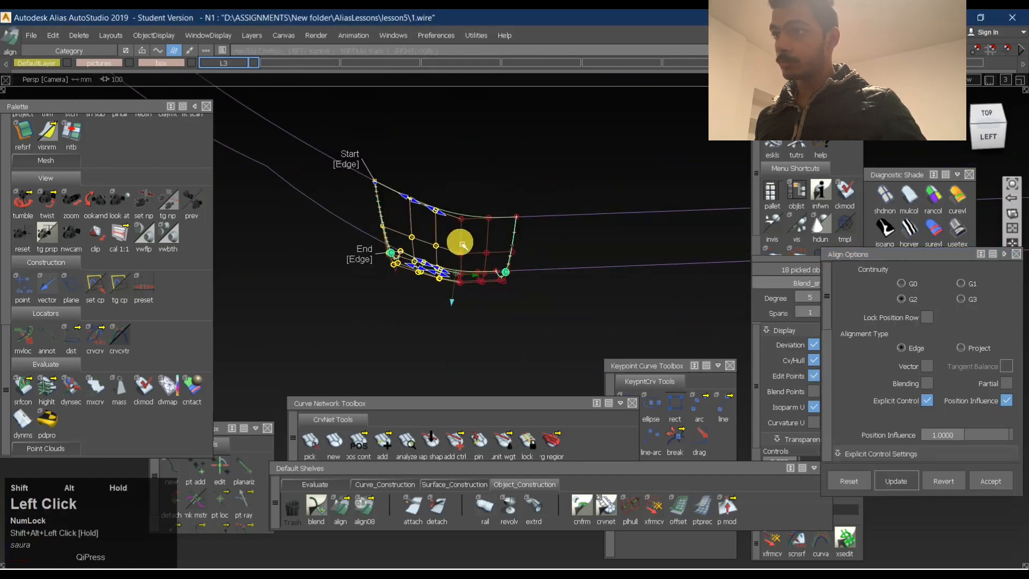
pyautogui.keyDown('alt'); pyautogui.keyDown('shift'); pyautogui.moveTo(463, 245); pyautogui.dragTo(437, 261); pyautogui.keyUp('shift'); pyautogui.keyUp('alt')
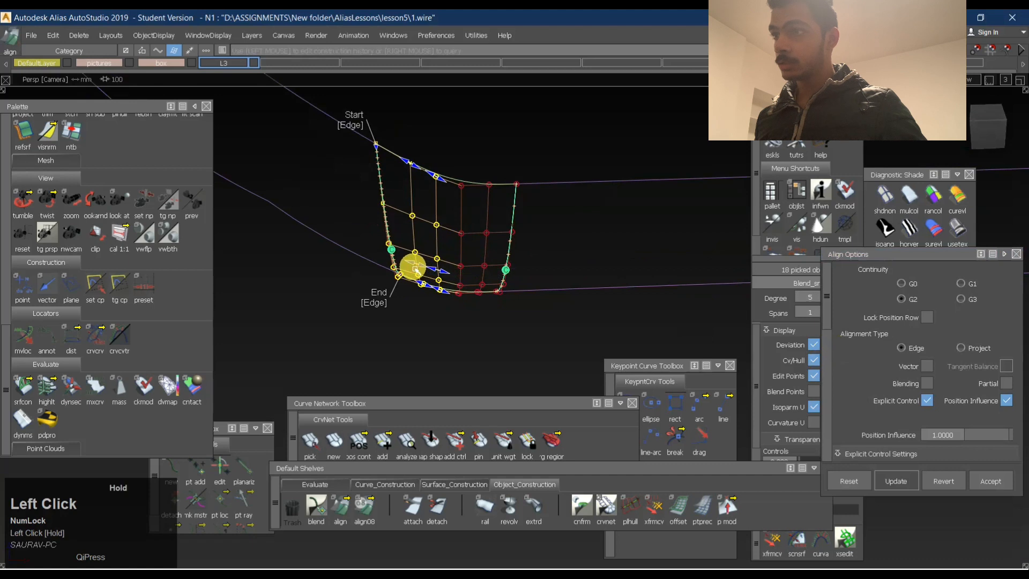
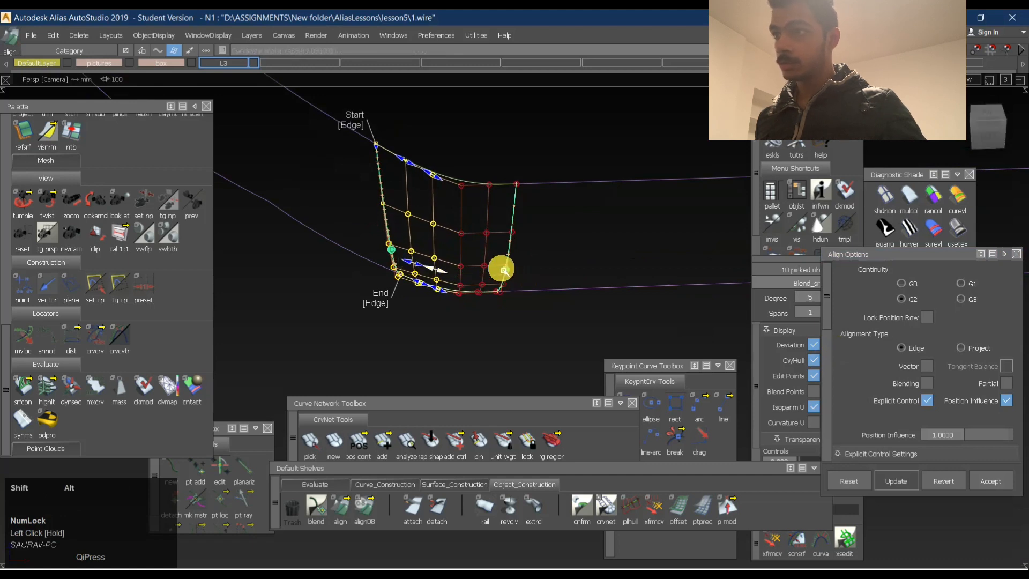
pyautogui.keyDown('alt'); pyautogui.keyDown('shift'); pyautogui.moveTo(501, 279); pyautogui.dragTo(472, 161); pyautogui.keyUp('shift'); pyautogui.keyUp('alt')
# Hide the blend surface's control vertices and delete the locators in the left view.
pyautogui.click(882, 174)
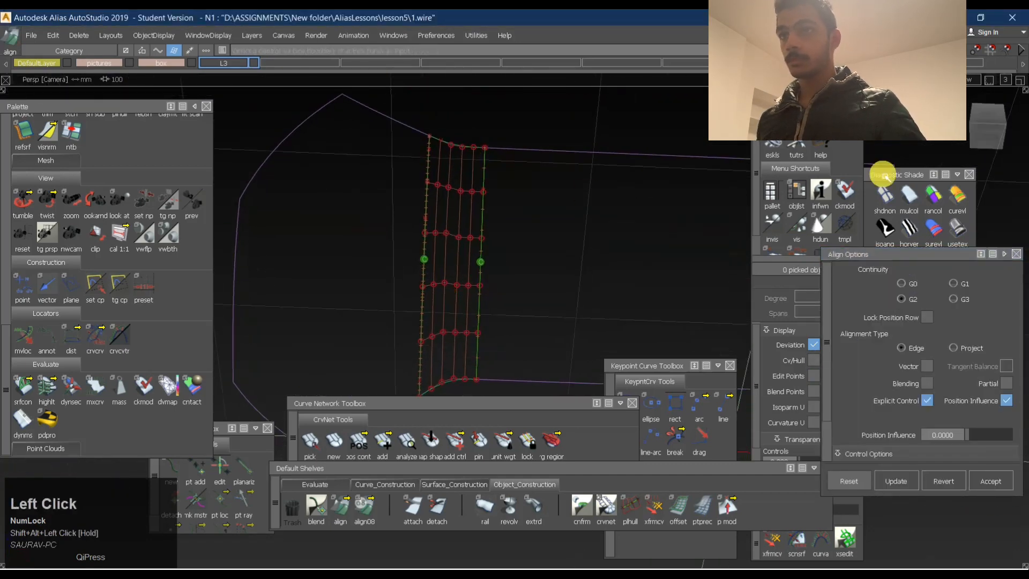
pyautogui.click(986, 115)
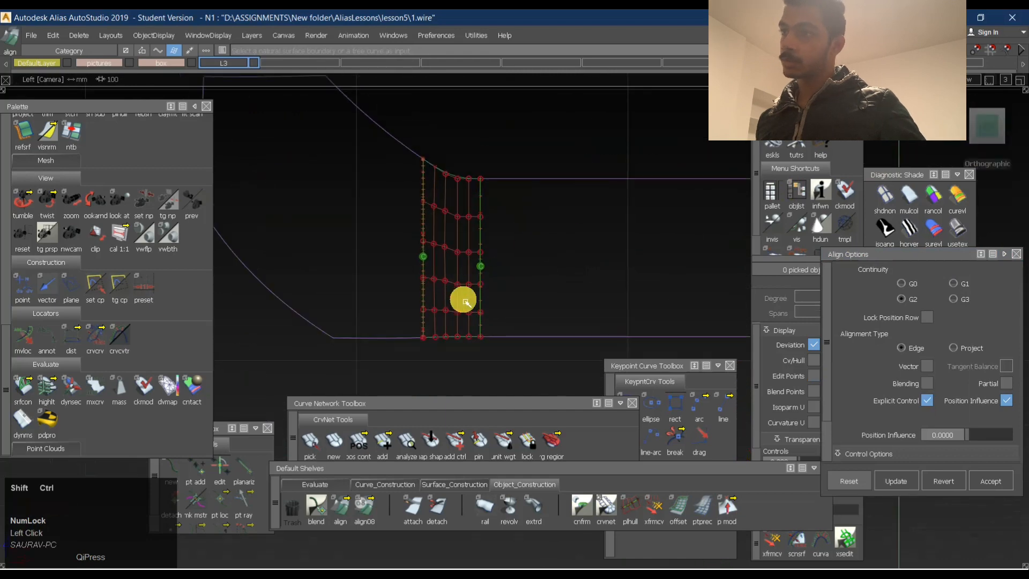
pyautogui.keyDown('ctrl'); pyautogui.keyDown('shift'); pyautogui.moveTo(463, 299); pyautogui.dragTo(556, 232); pyautogui.keyUp('shift'); pyautogui.keyUp('ctrl')
pyautogui.keyDown('ctrl'); pyautogui.keyDown('shift'); pyautogui.moveTo(499, 259); pyautogui.dragTo(505, 188); pyautogui.keyUp('shift'); pyautogui.keyUp('ctrl')
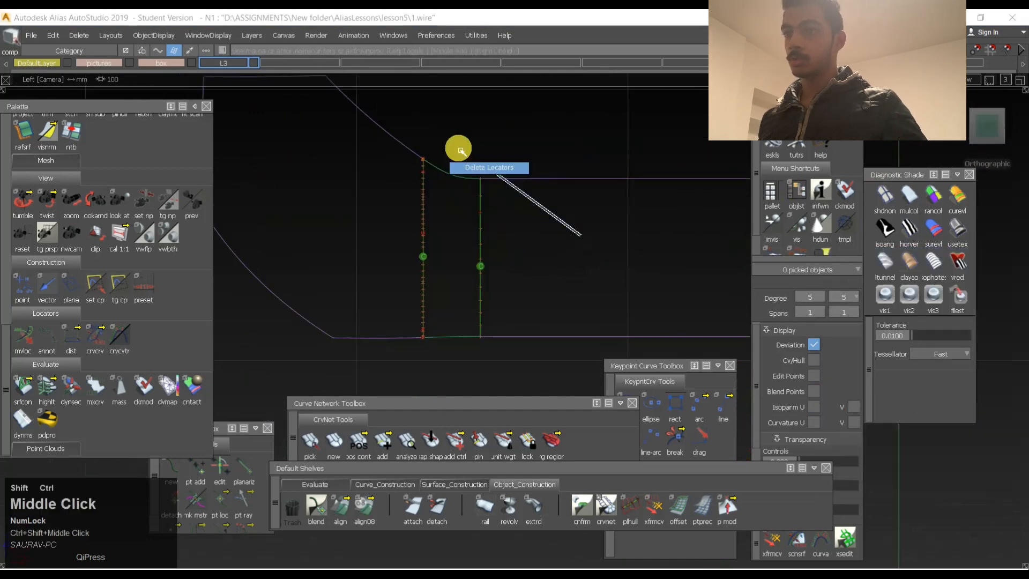
pyautogui.keyDown('ctrl'); pyautogui.keyDown('shift'); pyautogui.moveTo(479, 267); pyautogui.dragTo(497, 141); pyautogui.keyUp('shift'); pyautogui.keyUp('ctrl')
# Apply horizontal black-and-white zebra shading and examine the stripe flow across both joints of the blend surface.
pyautogui.click(908, 230)
pyautogui.moveTo(455, 272)
pyautogui.keyDown('alt'); pyautogui.keyDown('shift'); pyautogui.mouseDown()
pyautogui.moveTo(468, 196)
pyautogui.moveTo(361, 232)
pyautogui.moveTo(402, 195)
pyautogui.moveTo(477, 196)
pyautogui.mouseUp(); pyautogui.keyUp('shift'); pyautogui.keyUp('alt')
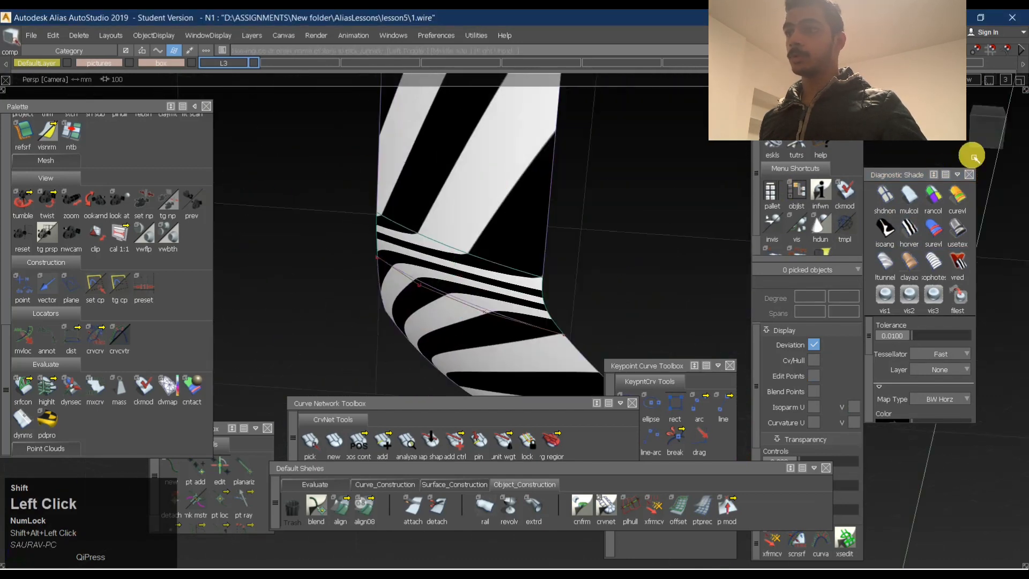
pyautogui.keyDown('ctrl'); pyautogui.keyDown('shift'); pyautogui.moveTo(444, 317); pyautogui.dragTo(505, 214); pyautogui.keyUp('shift'); pyautogui.keyUp('ctrl')
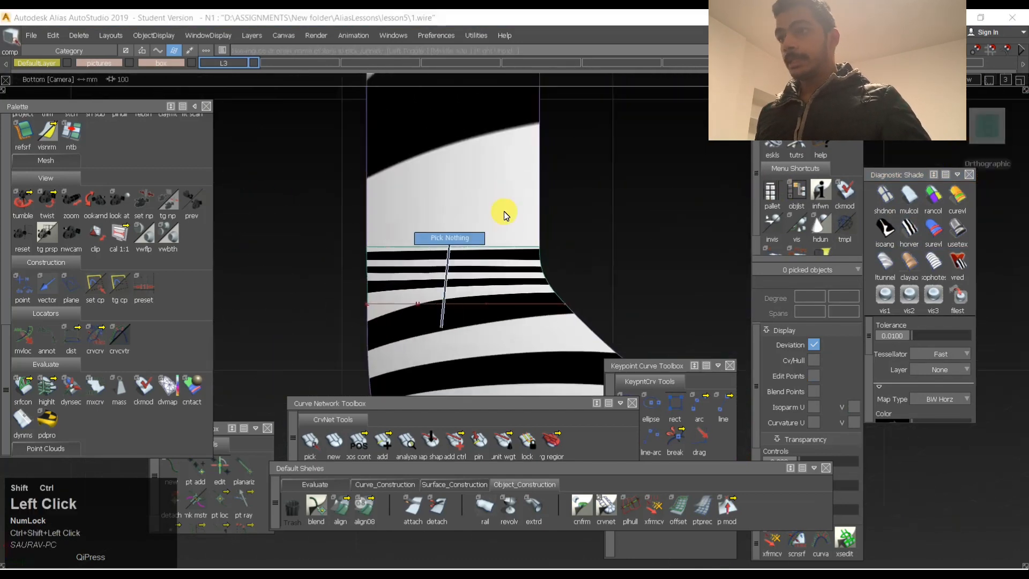
pyautogui.keyDown('alt'); pyautogui.keyDown('shift'); pyautogui.moveTo(452, 230); pyautogui.dragTo(452, 231, button='right'); pyautogui.keyUp('shift'); pyautogui.keyUp('alt')
pyautogui.moveTo(452, 230)
pyautogui.keyDown('alt'); pyautogui.keyDown('shift'); pyautogui.mouseDown()
pyautogui.moveTo(613, 243)
pyautogui.moveTo(487, 264)
pyautogui.mouseUp(); pyautogui.keyUp('shift'); pyautogui.keyUp('alt')
pyautogui.moveTo(486, 264)
pyautogui.keyDown('alt'); pyautogui.keyDown('shift'); pyautogui.mouseDown(button='right')
pyautogui.moveTo(505, 243)
pyautogui.moveTo(468, 252)
pyautogui.mouseUp(button='right'); pyautogui.keyUp('shift'); pyautogui.keyUp('alt')
pyautogui.moveTo(468, 252)
pyautogui.keyDown('alt'); pyautogui.keyDown('shift'); pyautogui.mouseDown()
pyautogui.moveTo(572, 230)
pyautogui.moveTo(471, 257)
pyautogui.mouseUp(); pyautogui.keyUp('shift'); pyautogui.keyUp('alt')
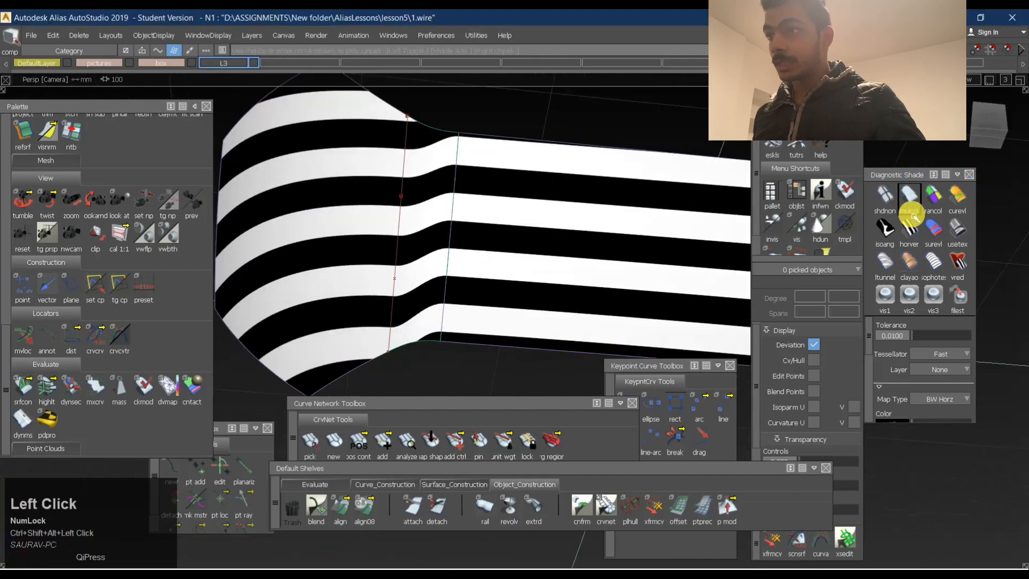
# Switch the diagnostic shading to the user-defined texture and show the blend surface's control vertices.
pyautogui.click(958, 233)
pyautogui.click(416, 227)
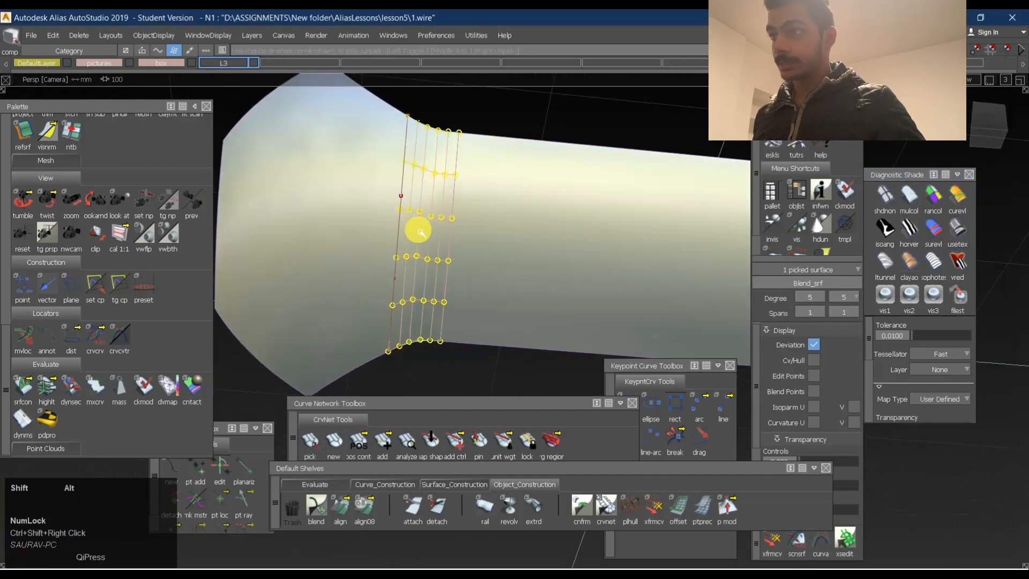
pyautogui.moveTo(416, 227)
pyautogui.keyDown('alt'); pyautogui.keyDown('shift'); pyautogui.mouseDown()
pyautogui.moveTo(429, 252)
pyautogui.moveTo(431, 218)
pyautogui.mouseUp(); pyautogui.keyUp('shift'); pyautogui.keyUp('alt')
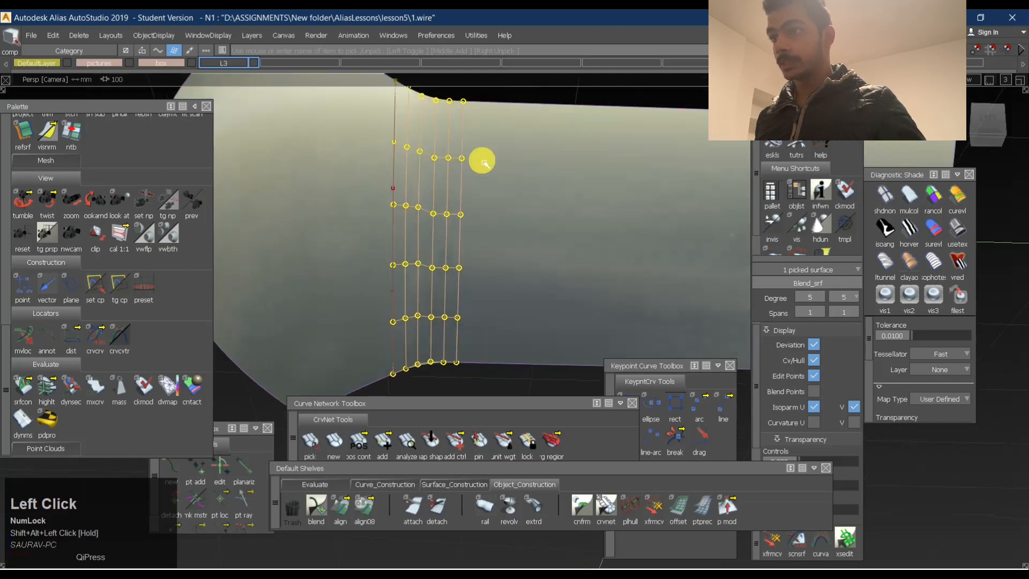
# Pick the blend surface between the two surfaces and delete it.
pyautogui.keyDown('ctrl'); pyautogui.keyDown('shift'); pyautogui.moveTo(533, 194); pyautogui.dragTo(429, 216); pyautogui.keyUp('shift'); pyautogui.keyUp('ctrl')
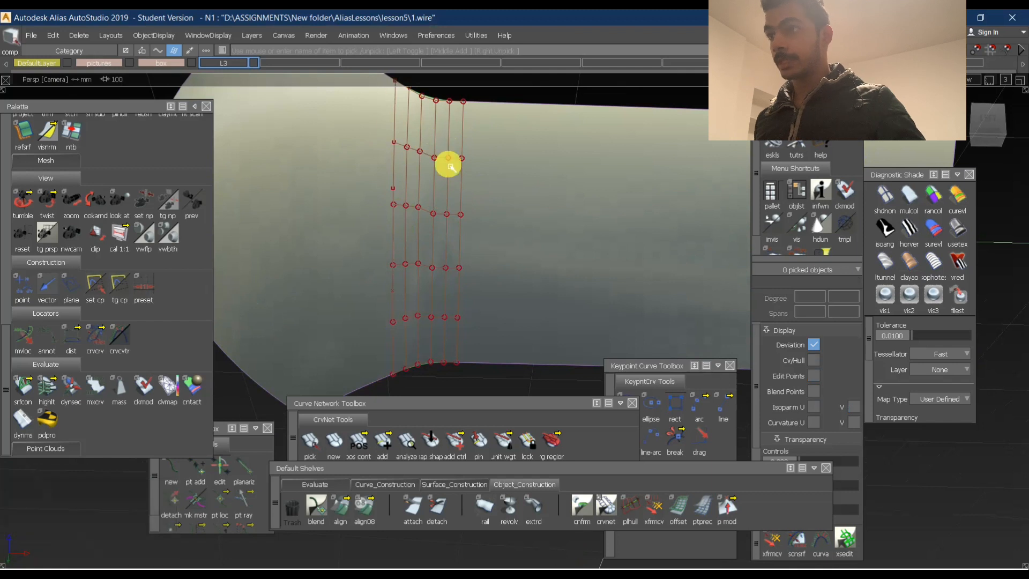
pyautogui.click(447, 205)
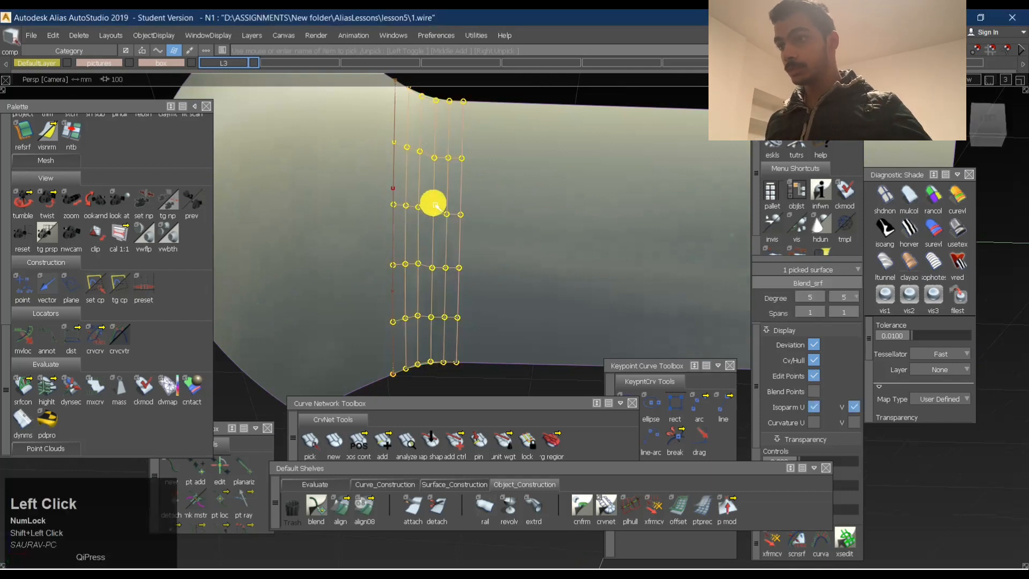
pyautogui.press('Delete')
# Draw a degree 5 edit-point curve across the gap between the lower corners of the two surfaces.
pyautogui.keyDown('ctrl'); pyautogui.keyDown('shift'); pyautogui.moveTo(442, 183); pyautogui.dragTo(432, 274); pyautogui.keyUp('shift'); pyautogui.keyUp('ctrl')
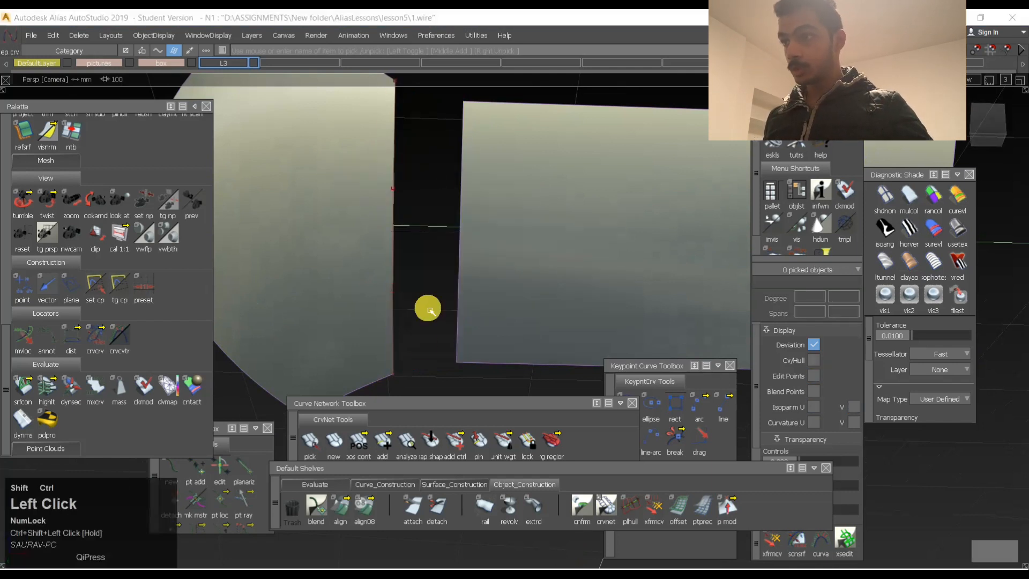
pyautogui.keyDown('ctrl'); pyautogui.click(397, 387); pyautogui.keyUp('ctrl')
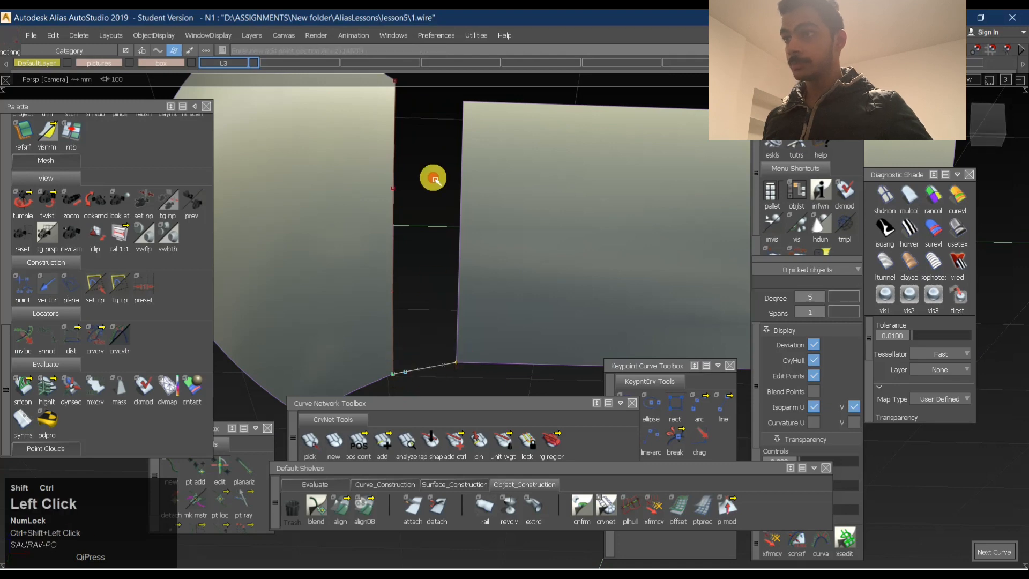
# Draw a degree 5 edit-point curve across the gap between the upper corners of the two surfaces.
pyautogui.keyDown('ctrl'); pyautogui.keyDown('shift'); pyautogui.moveTo(420, 252); pyautogui.dragTo(420, 260); pyautogui.keyUp('shift'); pyautogui.keyUp('ctrl')
pyautogui.keyDown('alt'); pyautogui.keyDown('shift'); pyautogui.moveTo(420, 260); pyautogui.dragTo(415, 182, button='middle'); pyautogui.keyUp('shift'); pyautogui.keyUp('alt')
pyautogui.keyDown('ctrl'); pyautogui.click(382, 175); pyautogui.keyUp('ctrl')
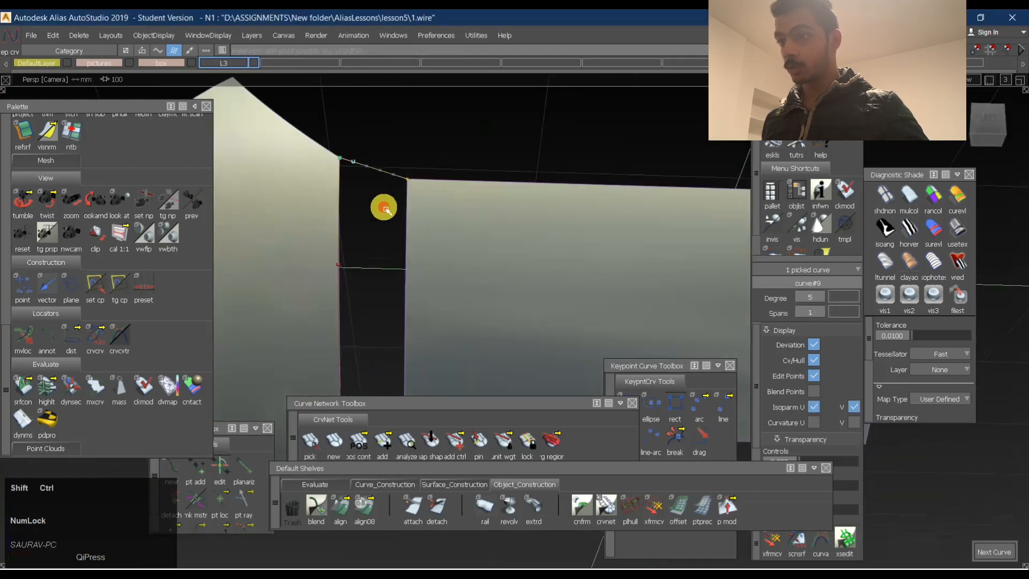
# Align both ends of the upper gap curve to the adjoining surface edges with G2 continuity.
pyautogui.click(492, 443)
pyautogui.click(320, 505)
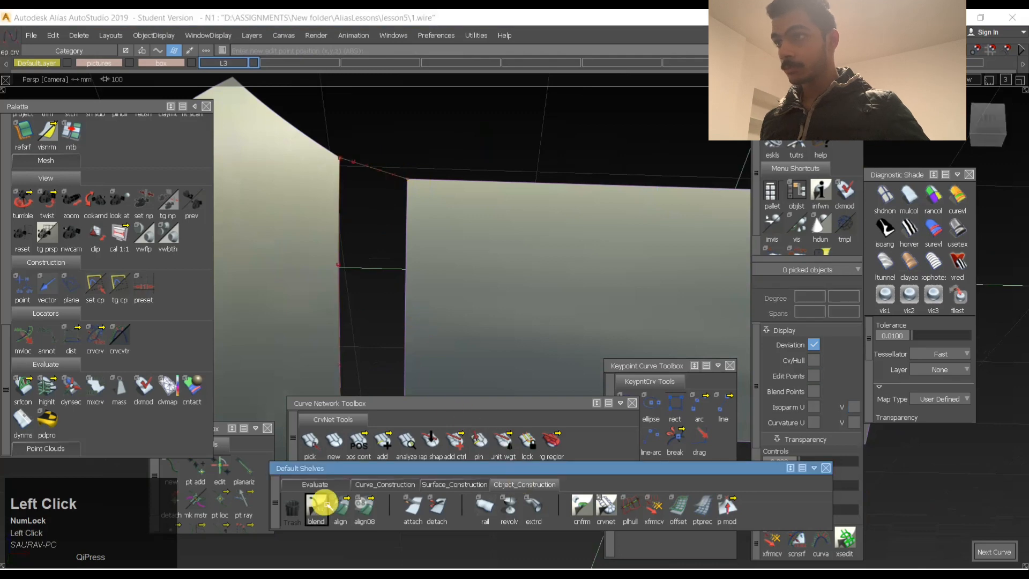
pyautogui.click(405, 179)
pyautogui.click(420, 180)
pyautogui.keyDown('ctrl'); pyautogui.keyDown('shift'); pyautogui.moveTo(413, 206); pyautogui.dragTo(371, 102); pyautogui.keyUp('shift'); pyautogui.keyUp('ctrl')
pyautogui.click(347, 163)
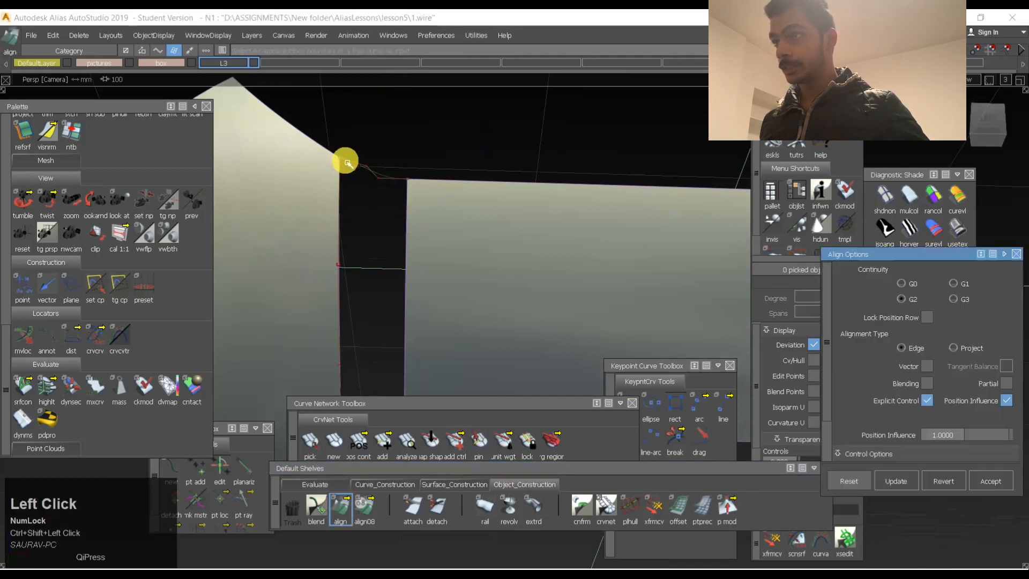
# Align both ends of the lower gap curve to the adjoining surface edges with G2 continuity.
pyautogui.keyDown('alt'); pyautogui.keyDown('shift'); pyautogui.moveTo(346, 229); pyautogui.dragTo(834, 177, button='middle'); pyautogui.keyUp('shift'); pyautogui.keyUp('alt')
pyautogui.keyDown('ctrl'); pyautogui.keyDown('shift'); pyautogui.moveTo(525, 278); pyautogui.dragTo(496, 248); pyautogui.keyUp('shift'); pyautogui.keyUp('ctrl')
pyautogui.click(517, 256)
pyautogui.click(542, 257)
pyautogui.click(474, 268)
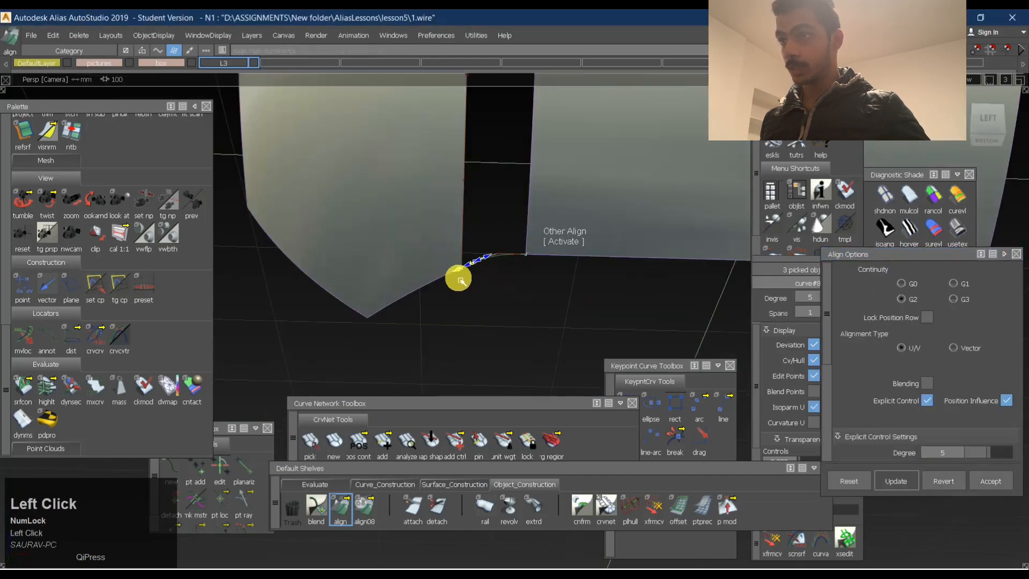
pyautogui.click(460, 278)
# Build a Square surface from the two gap curves and both surface edges, using G0 Position continuity and degree 5 in U and V.
pyautogui.keyDown('ctrl'); pyautogui.keyDown('shift'); pyautogui.moveTo(578, 257); pyautogui.dragTo(578, 232); pyautogui.keyUp('shift'); pyautogui.keyUp('ctrl')
pyautogui.keyDown('ctrl'); pyautogui.keyDown('shift'); pyautogui.moveTo(503, 258); pyautogui.dragTo(478, 283); pyautogui.keyUp('shift'); pyautogui.keyUp('ctrl')
pyautogui.moveTo(528, 197)
pyautogui.keyDown('alt'); pyautogui.keyDown('shift'); pyautogui.mouseDown(button='middle')
pyautogui.moveTo(519, 228)
pyautogui.moveTo(519, 210)
pyautogui.mouseUp(button='middle'); pyautogui.keyUp('shift'); pyautogui.keyUp('alt')
pyautogui.keyDown('alt'); pyautogui.keyDown('shift'); pyautogui.click(498, 262); pyautogui.keyUp('shift'); pyautogui.keyUp('alt')
pyautogui.keyDown('alt'); pyautogui.keyDown('shift'); pyautogui.moveTo(498, 263); pyautogui.dragTo(531, 217, button='middle'); pyautogui.keyUp('shift'); pyautogui.keyUp('alt')
pyautogui.keyDown('shift'); pyautogui.click(531, 218); pyautogui.keyUp('shift')
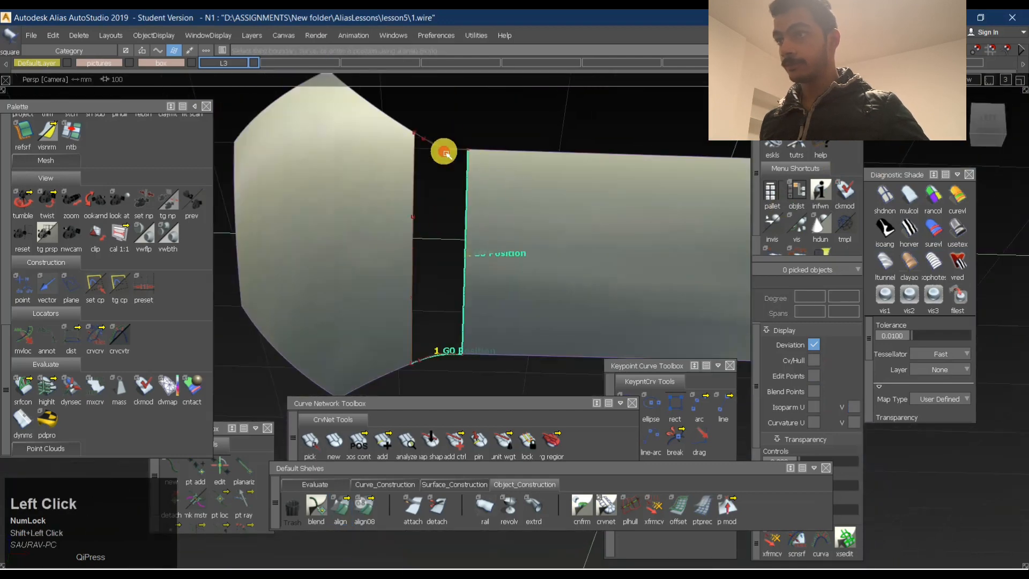
pyautogui.click(556, 158)
pyautogui.keyDown('ctrl'); pyautogui.keyDown('shift'); pyautogui.moveTo(566, 142); pyautogui.dragTo(478, 244, button='right'); pyautogui.keyUp('shift'); pyautogui.keyUp('ctrl')
pyautogui.keyDown('ctrl'); pyautogui.keyDown('shift'); pyautogui.moveTo(570, 224); pyautogui.dragTo(456, 234, button='middle'); pyautogui.keyUp('shift'); pyautogui.keyUp('ctrl')
pyautogui.click(455, 235)
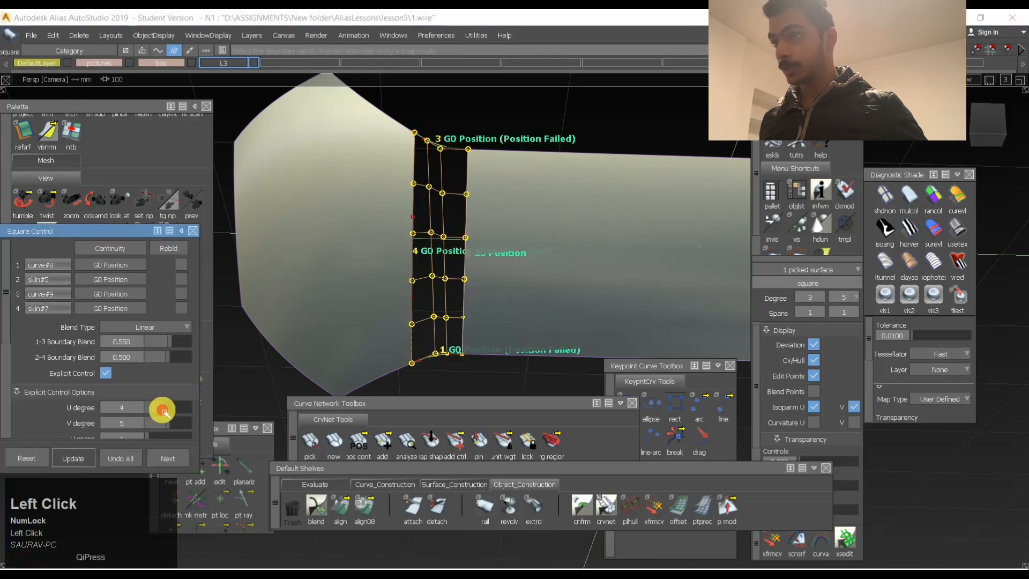
# Examine the Square surface's control vertices and its fit along the two neighbouring surfaces.
pyautogui.moveTo(448, 266)
pyautogui.keyDown('alt'); pyautogui.keyDown('shift'); pyautogui.mouseDown()
pyautogui.moveTo(461, 237)
pyautogui.moveTo(434, 191)
pyautogui.moveTo(440, 284)
pyautogui.moveTo(858, 169)
pyautogui.mouseUp(); pyautogui.keyUp('shift'); pyautogui.keyUp('alt')
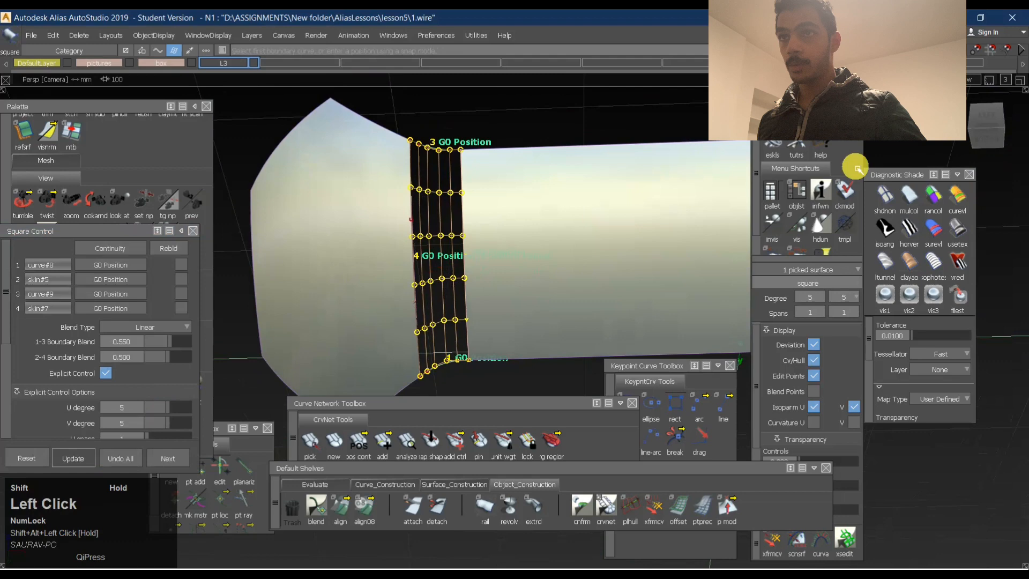
pyautogui.click(993, 130)
pyautogui.keyDown('alt'); pyautogui.keyDown('shift'); pyautogui.moveTo(466, 264); pyautogui.dragTo(498, 232, button='right'); pyautogui.keyUp('shift'); pyautogui.keyUp('alt')
pyautogui.keyDown('alt'); pyautogui.keyDown('shift'); pyautogui.moveTo(498, 232); pyautogui.dragTo(498, 172); pyautogui.keyUp('shift'); pyautogui.keyUp('alt')
pyautogui.keyDown('alt'); pyautogui.keyDown('shift'); pyautogui.moveTo(499, 172); pyautogui.dragTo(520, 177, button='middle'); pyautogui.keyUp('shift'); pyautogui.keyUp('alt')
pyautogui.keyDown('alt'); pyautogui.keyDown('shift'); pyautogui.moveTo(519, 176); pyautogui.dragTo(514, 182, button='right'); pyautogui.keyUp('shift'); pyautogui.keyUp('alt')
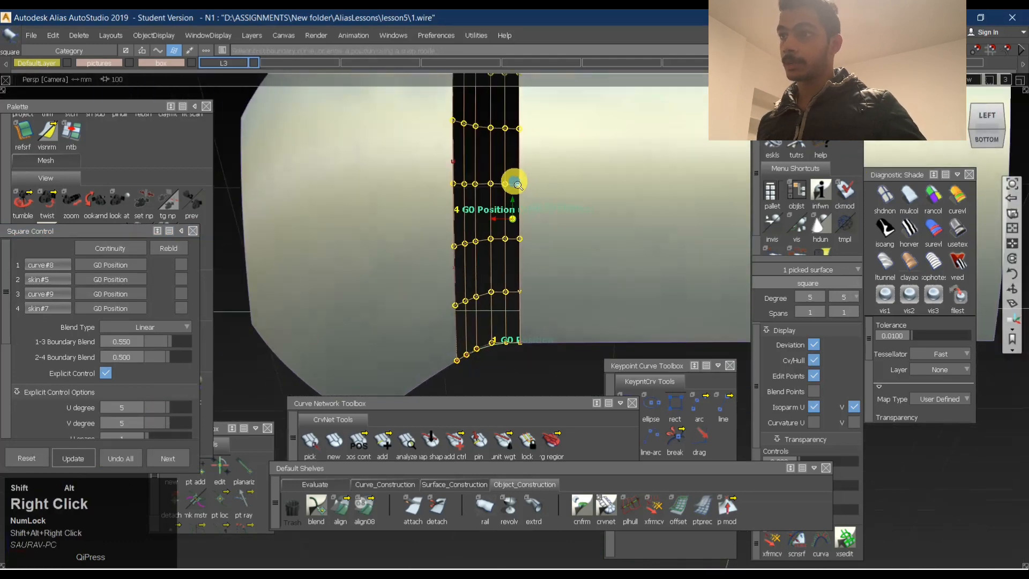
pyautogui.keyDown('alt'); pyautogui.keyDown('shift'); pyautogui.moveTo(518, 185); pyautogui.dragTo(487, 294, button='middle'); pyautogui.keyUp('shift'); pyautogui.keyUp('alt')
# Query the Square surface's construction history, check its boundary settings and curvature from several angles, and deselect it.
pyautogui.keyDown('ctrl'); pyautogui.keyDown('alt'); pyautogui.keyDown('shift'); pyautogui.click(456, 205); pyautogui.keyUp('shift'); pyautogui.keyUp('alt'); pyautogui.keyUp('ctrl')
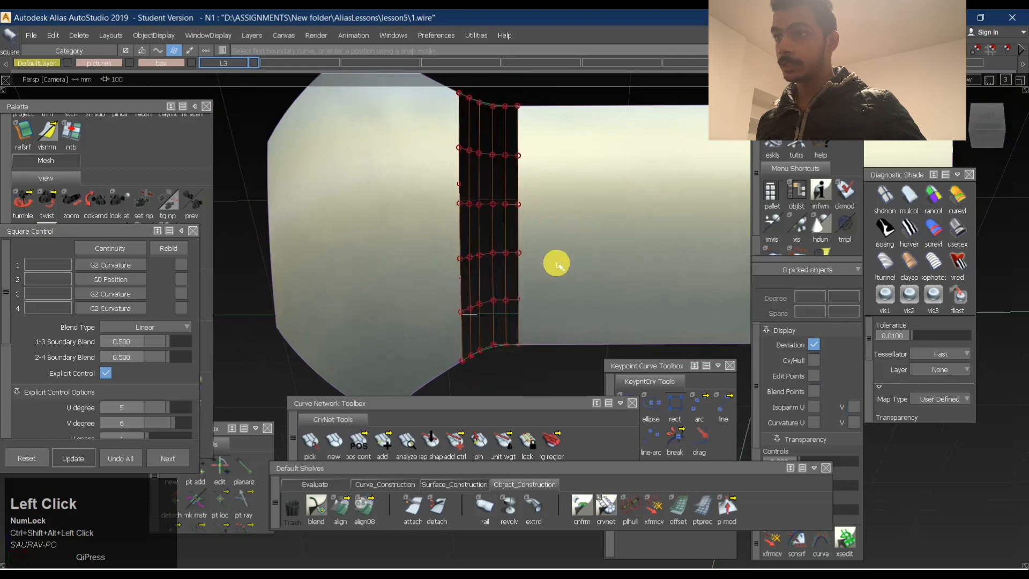
pyautogui.keyDown('ctrl'); pyautogui.keyDown('shift'); pyautogui.moveTo(568, 208); pyautogui.dragTo(485, 211, button='middle'); pyautogui.keyUp('shift'); pyautogui.keyUp('ctrl')
pyautogui.click(486, 215)
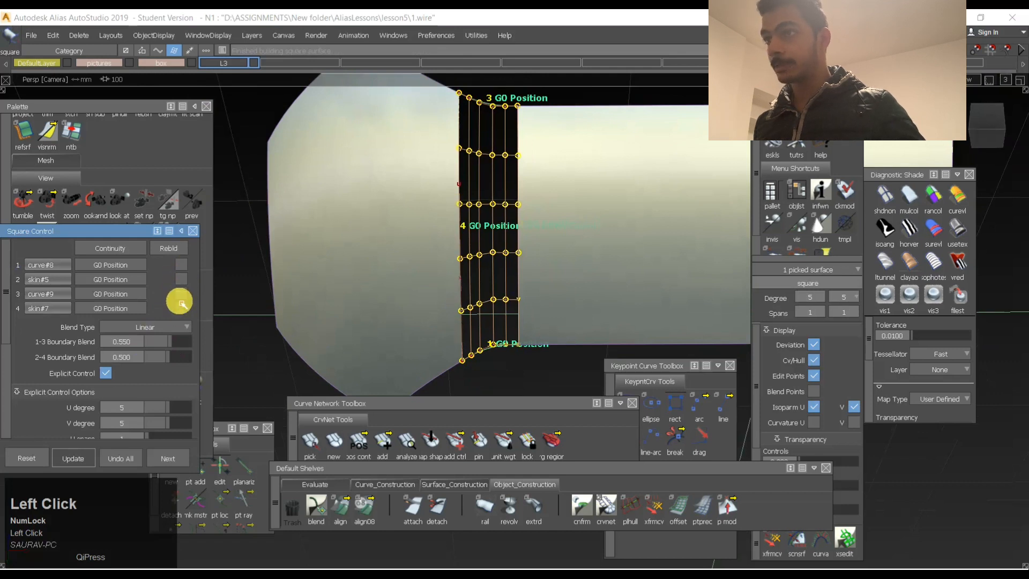
pyautogui.keyDown('alt'); pyautogui.keyDown('shift'); pyautogui.moveTo(509, 281); pyautogui.dragTo(482, 236); pyautogui.keyUp('shift'); pyautogui.keyUp('alt')
pyautogui.keyDown('ctrl'); pyautogui.keyDown('shift'); pyautogui.moveTo(486, 236); pyautogui.dragTo(487, 220, button='middle'); pyautogui.keyUp('shift'); pyautogui.keyUp('ctrl')
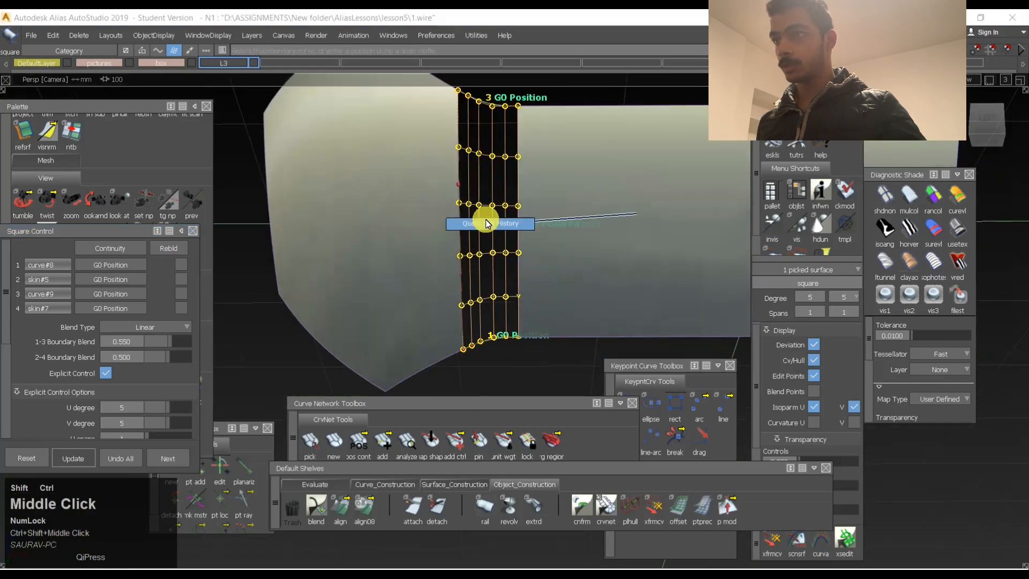
pyautogui.click(491, 202)
pyautogui.keyDown('alt'); pyautogui.keyDown('shift'); pyautogui.moveTo(491, 202); pyautogui.dragTo(498, 257); pyautogui.keyUp('shift'); pyautogui.keyUp('alt')
pyautogui.keyDown('ctrl'); pyautogui.keyDown('shift'); pyautogui.click(491, 235); pyautogui.keyUp('shift'); pyautogui.keyUp('ctrl')
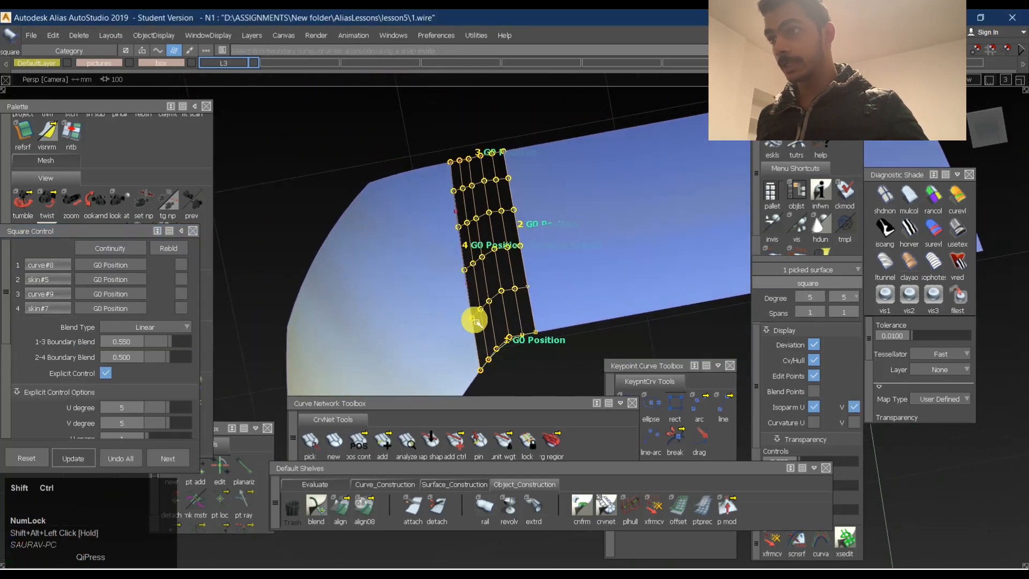
pyautogui.keyDown('ctrl'); pyautogui.keyDown('shift'); pyautogui.click(518, 242); pyautogui.keyUp('shift'); pyautogui.keyUp('ctrl')
# Align the Square surface's edge to the angular end surface with G2 continuity and a position influence of 0.
pyautogui.click(348, 524)
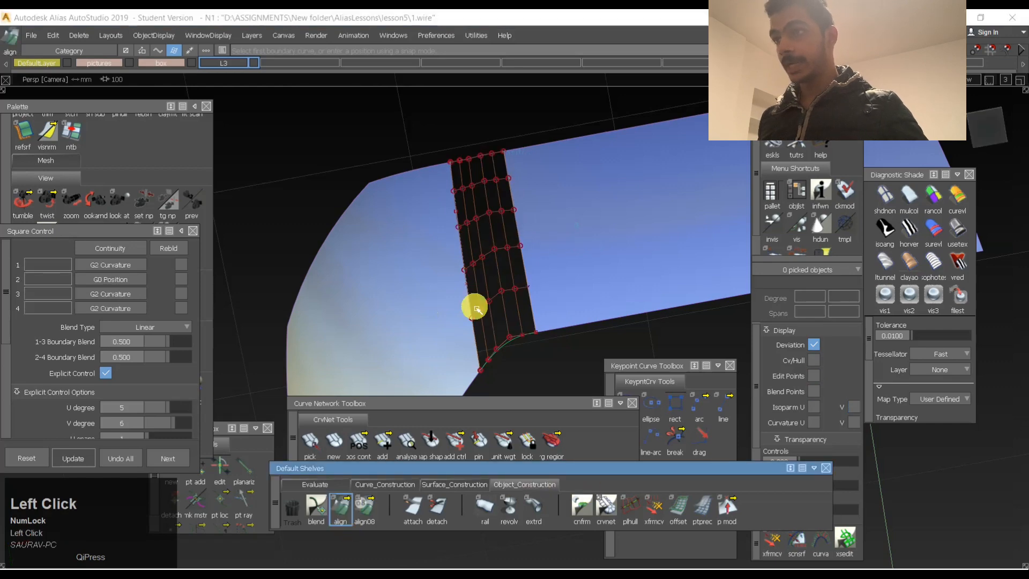
pyautogui.click(467, 257)
pyautogui.click(452, 338)
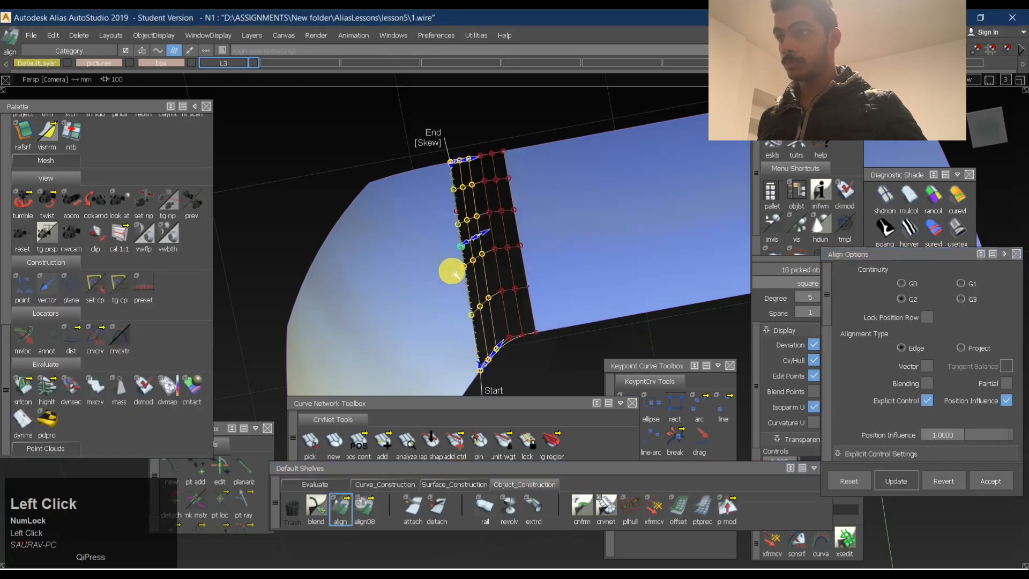
pyautogui.keyDown('alt'); pyautogui.keyDown('shift'); pyautogui.moveTo(454, 273); pyautogui.dragTo(507, 324); pyautogui.keyUp('shift'); pyautogui.keyUp('alt')
pyautogui.moveTo(989, 434); pyautogui.dragTo(822, 433)
pyautogui.keyDown('alt'); pyautogui.keyDown('shift'); pyautogui.moveTo(538, 306); pyautogui.dragTo(534, 348); pyautogui.keyUp('shift'); pyautogui.keyUp('alt')
# Align the opposite edge of the Square surface to the long adjoining surface with G2 continuity.
pyautogui.click(509, 223)
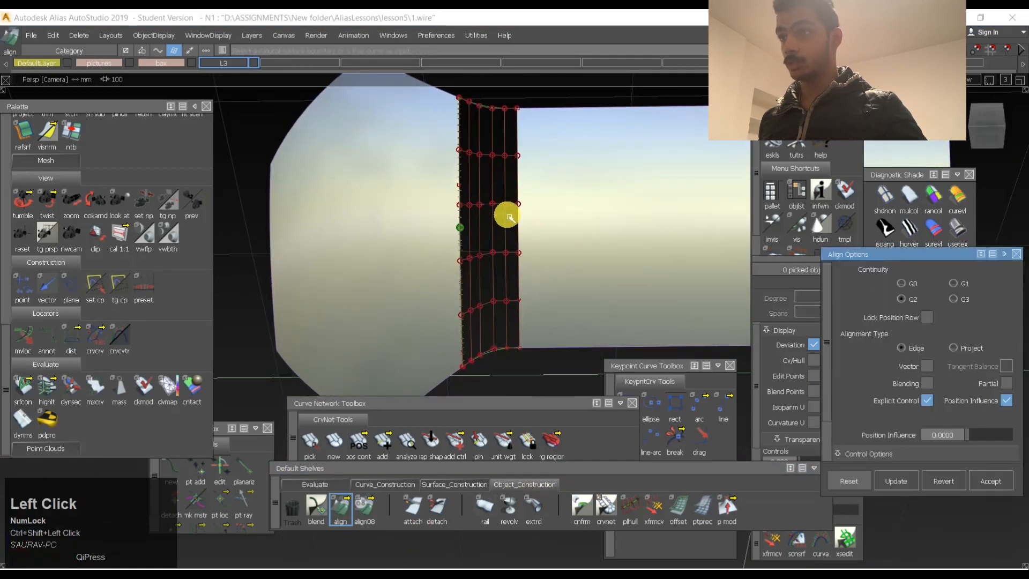
pyautogui.click(528, 211)
pyautogui.keyDown('alt'); pyautogui.keyDown('shift'); pyautogui.moveTo(536, 258); pyautogui.dragTo(538, 134); pyautogui.keyUp('shift'); pyautogui.keyUp('alt')
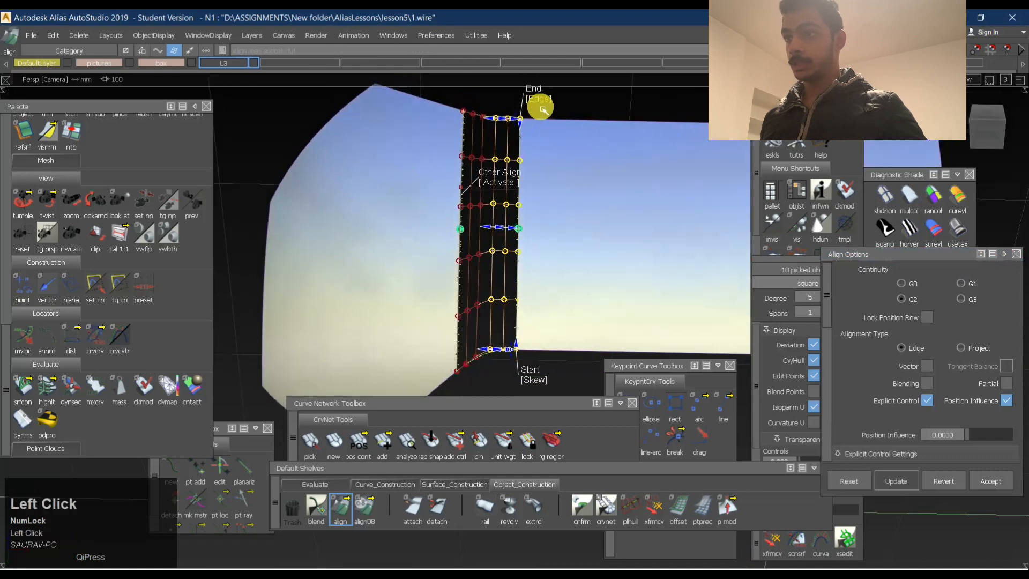
# Reactivate the alignment along the angular end surface, toggle its End condition, and deselect everything.
pyautogui.keyDown('ctrl'); pyautogui.keyDown('shift'); pyautogui.moveTo(465, 235); pyautogui.dragTo(461, 216, button='middle'); pyautogui.keyUp('shift'); pyautogui.keyUp('ctrl')
pyautogui.click(482, 165)
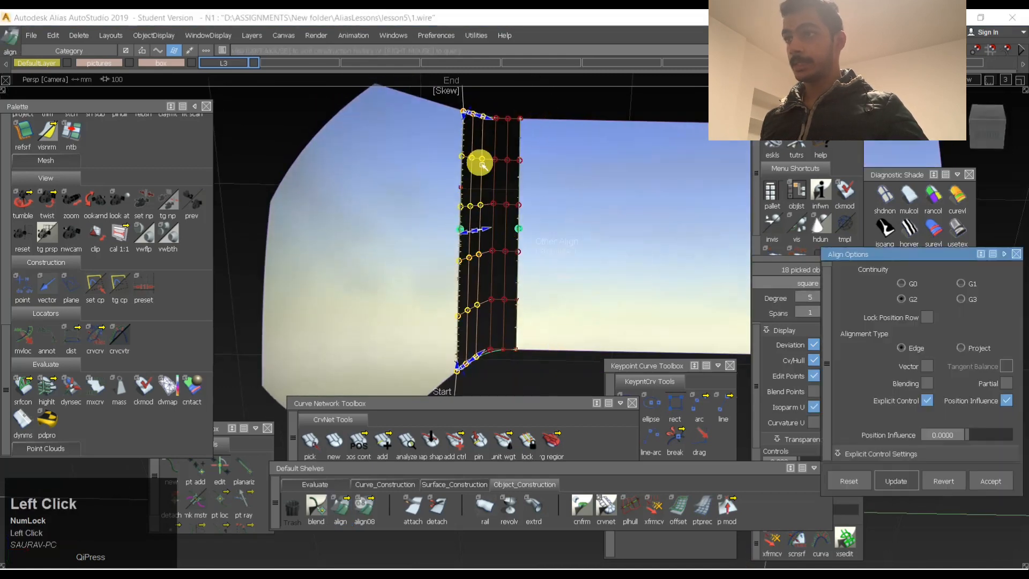
pyautogui.click(446, 91)
pyautogui.keyDown('alt'); pyautogui.keyDown('shift'); pyautogui.moveTo(444, 393); pyautogui.dragTo(471, 333, button='middle'); pyautogui.keyUp('shift'); pyautogui.keyUp('alt')
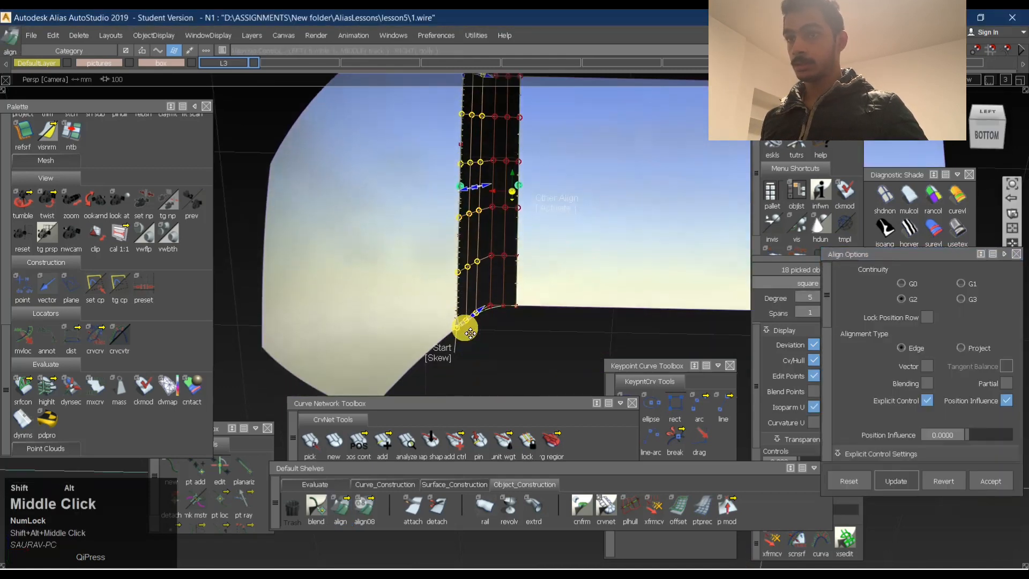
pyautogui.keyDown('ctrl'); pyautogui.keyDown('shift'); pyautogui.moveTo(526, 314); pyautogui.dragTo(550, 235); pyautogui.keyUp('shift'); pyautogui.keyUp('ctrl')
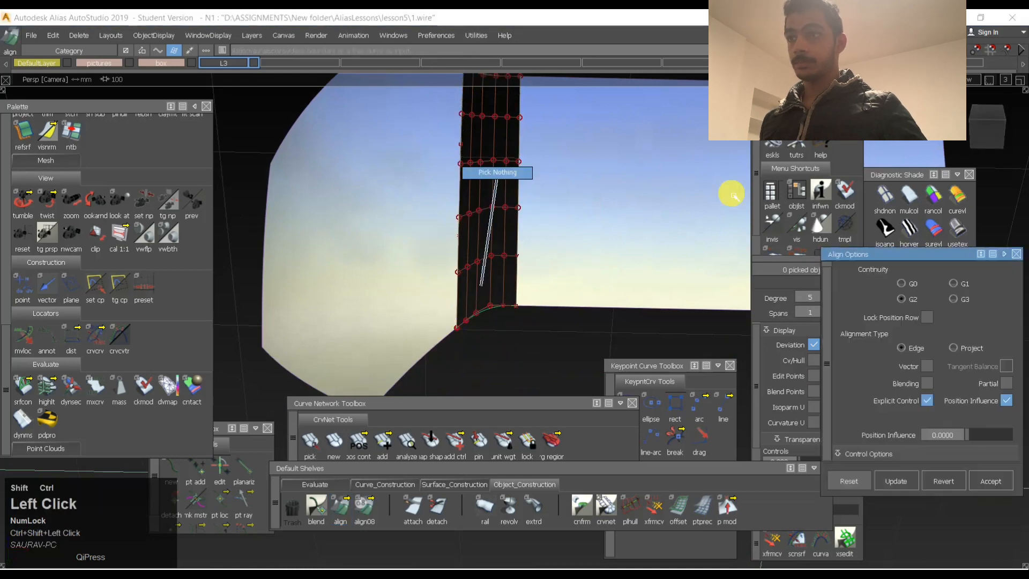
# Inspect the aligned joints with horizontal zebra shading and return to the user-defined texture shading.
pyautogui.click(908, 228)
pyautogui.moveTo(561, 179)
pyautogui.keyDown('alt'); pyautogui.keyDown('shift'); pyautogui.mouseDown()
pyautogui.moveTo(510, 287)
pyautogui.moveTo(307, 141)
pyautogui.moveTo(499, 147)
pyautogui.moveTo(501, 158)
pyautogui.mouseUp(); pyautogui.keyUp('shift'); pyautogui.keyUp('alt')
pyautogui.keyDown('ctrl'); pyautogui.keyDown('shift'); pyautogui.moveTo(501, 158); pyautogui.dragTo(500, 219); pyautogui.keyUp('shift'); pyautogui.keyUp('ctrl')
pyautogui.moveTo(445, 160)
pyautogui.keyDown('ctrl'); pyautogui.keyDown('shift'); pyautogui.mouseDown(button='right')
pyautogui.moveTo(498, 195)
pyautogui.moveTo(570, 190)
pyautogui.mouseUp(button='right'); pyautogui.keyUp('shift'); pyautogui.keyUp('ctrl')
pyautogui.keyDown('alt'); pyautogui.keyDown('shift'); pyautogui.moveTo(487, 221); pyautogui.dragTo(409, 159); pyautogui.keyUp('shift'); pyautogui.keyUp('alt')
pyautogui.click(953, 237)
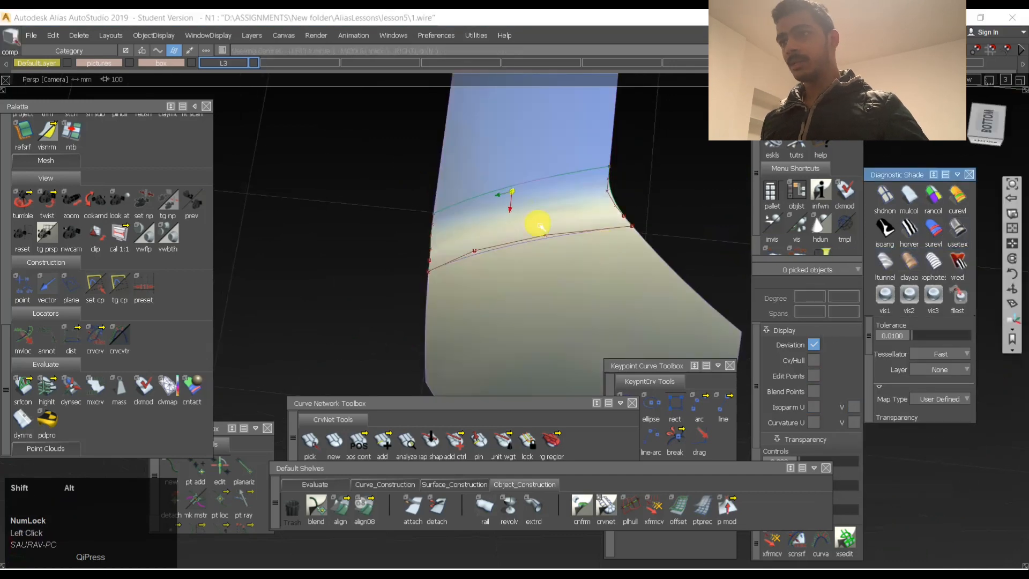
pyautogui.keyDown('alt'); pyautogui.keyDown('shift'); pyautogui.moveTo(539, 224); pyautogui.dragTo(561, 216); pyautogui.keyUp('shift'); pyautogui.keyUp('alt')
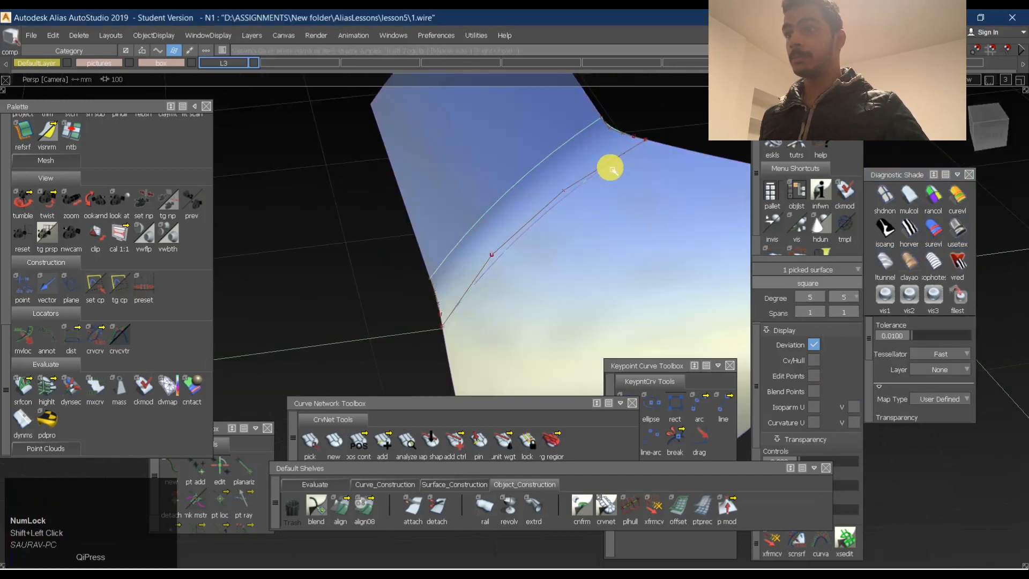
# Clear the selection of the Square surface and bring the hidden surfaces around the model back into view.
pyautogui.click(612, 169)
pyautogui.keyDown('alt'); pyautogui.keyDown('shift'); pyautogui.moveTo(519, 271); pyautogui.dragTo(475, 184); pyautogui.keyUp('shift'); pyautogui.keyUp('alt')
pyautogui.keyDown('ctrl'); pyautogui.keyDown('shift'); pyautogui.click(501, 193); pyautogui.keyUp('shift'); pyautogui.keyUp('ctrl')
pyautogui.keyDown('ctrl'); pyautogui.keyDown('shift'); pyautogui.moveTo(482, 134); pyautogui.dragTo(563, 194, button='right'); pyautogui.keyUp('shift'); pyautogui.keyUp('ctrl')
pyautogui.keyDown('ctrl'); pyautogui.keyDown('shift'); pyautogui.moveTo(561, 188); pyautogui.dragTo(611, 137); pyautogui.keyUp('shift'); pyautogui.keyUp('ctrl')
pyautogui.keyDown('alt'); pyautogui.keyDown('shift'); pyautogui.moveTo(664, 163); pyautogui.dragTo(608, 186, button='right'); pyautogui.keyUp('shift'); pyautogui.keyUp('alt')
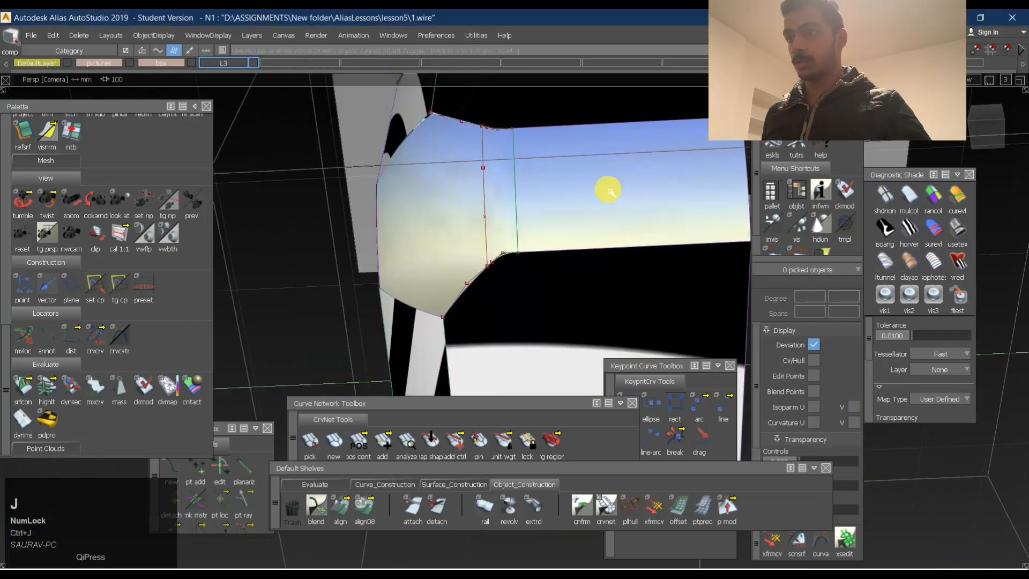
# Pick the angular end surface and the vertical surface below it, and hide all other geometry.
pyautogui.click(533, 196)
pyautogui.keyDown('alt'); pyautogui.keyDown('shift'); pyautogui.moveTo(533, 196); pyautogui.dragTo(557, 225); pyautogui.keyUp('shift'); pyautogui.keyUp('alt')
pyautogui.keyDown('alt'); pyautogui.keyDown('shift'); pyautogui.moveTo(559, 226); pyautogui.dragTo(472, 202, button='middle'); pyautogui.keyUp('shift'); pyautogui.keyUp('alt')
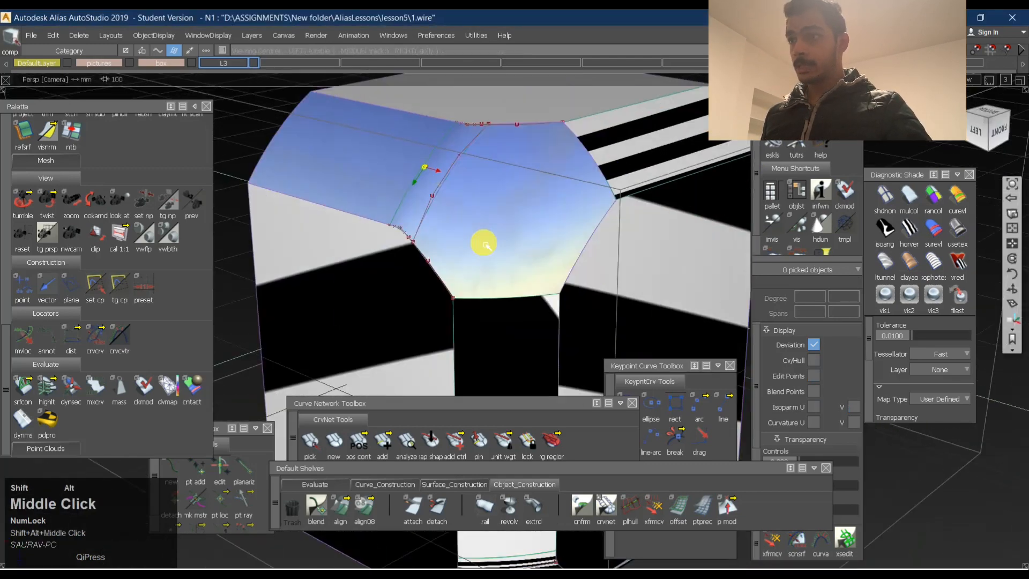
pyautogui.keyDown('ctrl'); pyautogui.keyDown('shift'); pyautogui.moveTo(646, 254); pyautogui.dragTo(499, 257); pyautogui.keyUp('shift'); pyautogui.keyUp('ctrl')
pyautogui.click(504, 259)
pyautogui.hotkey('ctrl', 'h')
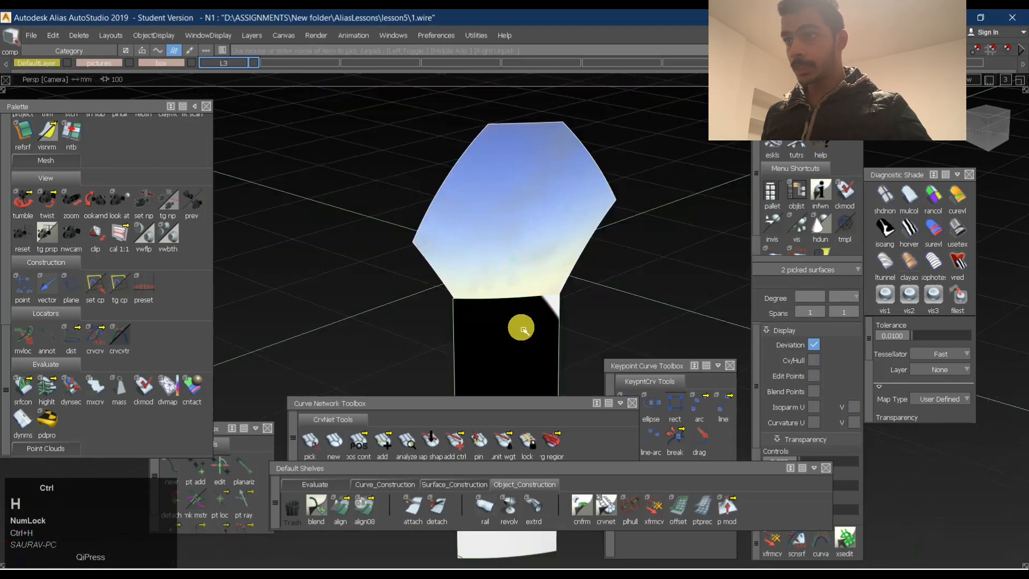
# Create a Chord surface fillet between the two surfaces with G2 Curvature section and a chordal length of 20.
pyautogui.keyDown('ctrl'); pyautogui.keyDown('shift'); pyautogui.moveTo(574, 260); pyautogui.dragTo(521, 264, button='right'); pyautogui.keyUp('shift'); pyautogui.keyUp('ctrl')
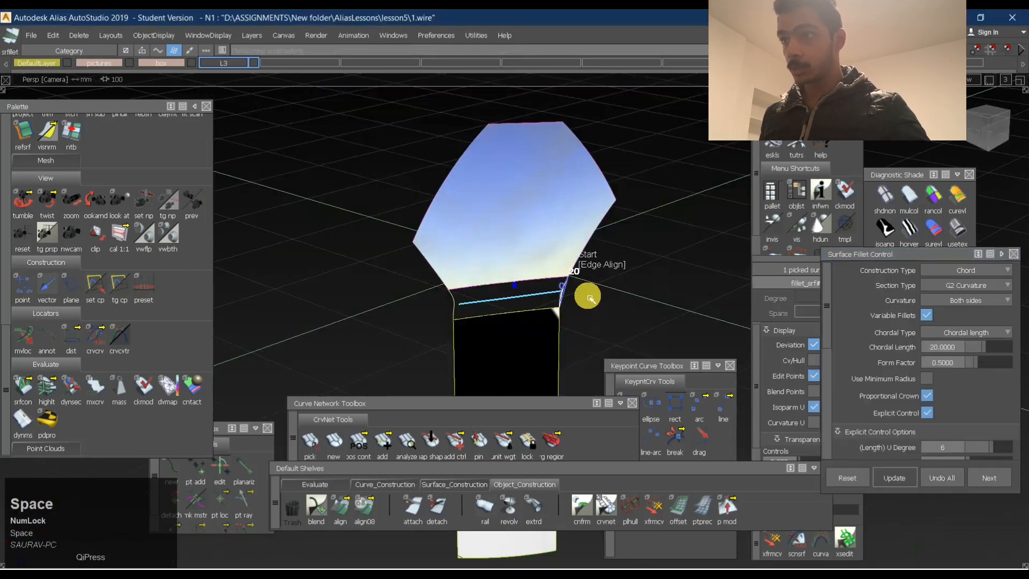
pyautogui.keyDown('alt'); pyautogui.keyDown('shift'); pyautogui.moveTo(544, 296); pyautogui.dragTo(544, 244); pyautogui.keyUp('shift'); pyautogui.keyUp('alt')
pyautogui.keyDown('ctrl'); pyautogui.keyDown('shift'); pyautogui.moveTo(545, 244); pyautogui.dragTo(498, 315, button='right'); pyautogui.keyUp('shift'); pyautogui.keyUp('ctrl')
pyautogui.moveTo(499, 314)
pyautogui.keyDown('alt'); pyautogui.keyDown('shift'); pyautogui.mouseDown()
pyautogui.moveTo(427, 280)
pyautogui.moveTo(397, 213)
pyautogui.moveTo(538, 216)
pyautogui.mouseUp(); pyautogui.keyUp('shift'); pyautogui.keyUp('alt')
# Pick the fillet surface between the two surfaces and delete it.
pyautogui.keyDown('ctrl'); pyautogui.keyDown('shift'); pyautogui.moveTo(641, 267); pyautogui.dragTo(507, 293); pyautogui.keyUp('shift'); pyautogui.keyUp('ctrl')
pyautogui.keyDown('shift'); pyautogui.click(545, 276); pyautogui.keyUp('shift')
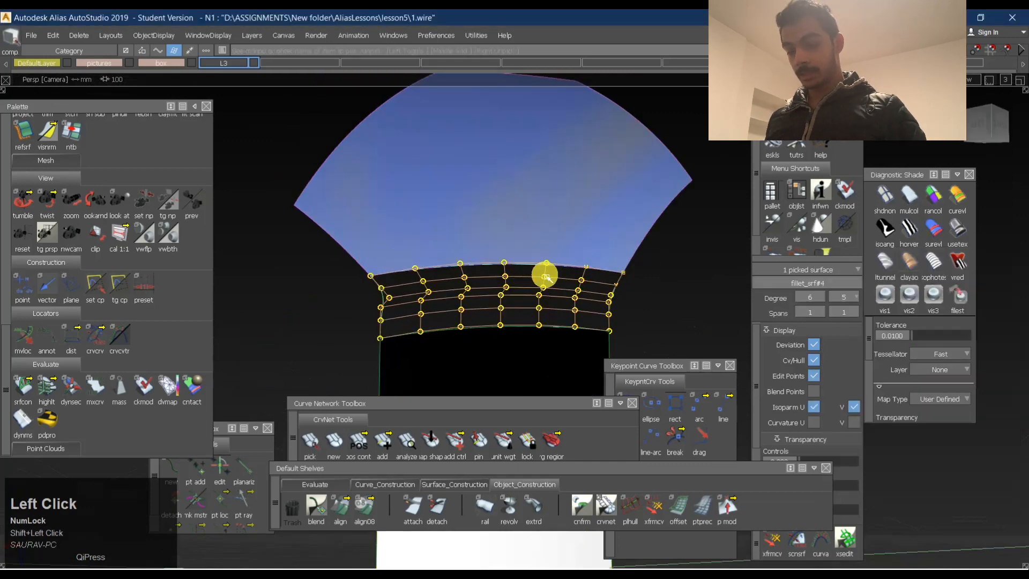
pyautogui.press('Return')
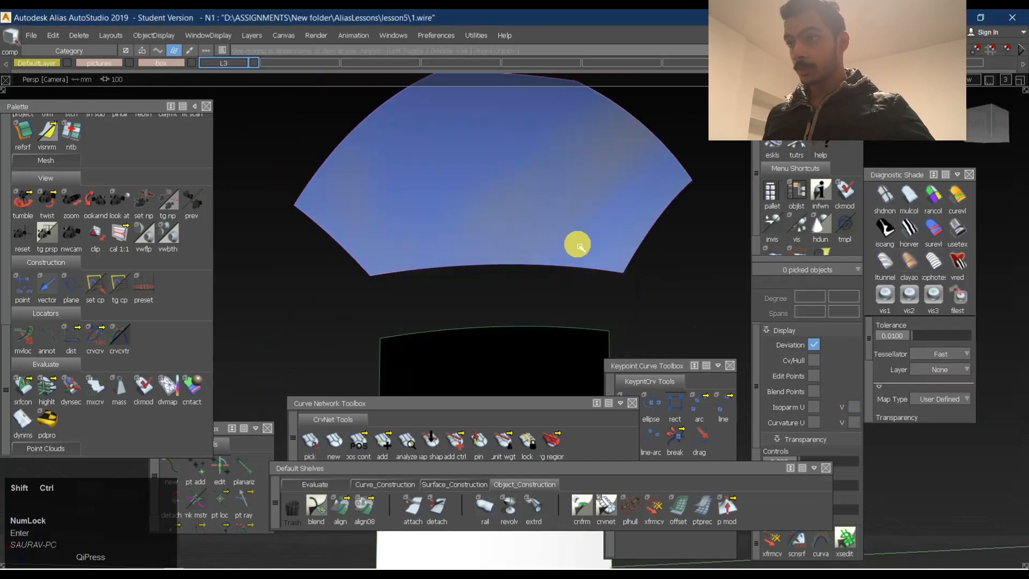
# Untrim the angular surface and the vertical surface to restore their full shared edge.
pyautogui.keyDown('ctrl'); pyautogui.keyDown('shift'); pyautogui.moveTo(618, 236); pyautogui.dragTo(619, 236); pyautogui.keyUp('shift'); pyautogui.keyUp('ctrl')
pyautogui.keyDown('ctrl'); pyautogui.keyDown('shift'); pyautogui.moveTo(545, 278); pyautogui.dragTo(535, 371, button='right'); pyautogui.keyUp('shift'); pyautogui.keyUp('ctrl')
pyautogui.keyDown('ctrl'); pyautogui.keyDown('shift'); pyautogui.moveTo(557, 306); pyautogui.dragTo(593, 237); pyautogui.keyUp('shift'); pyautogui.keyUp('ctrl')
pyautogui.keyDown('ctrl'); pyautogui.keyDown('shift'); pyautogui.moveTo(596, 231); pyautogui.dragTo(586, 326, button='right'); pyautogui.keyUp('shift'); pyautogui.keyUp('ctrl')
pyautogui.click(567, 264)
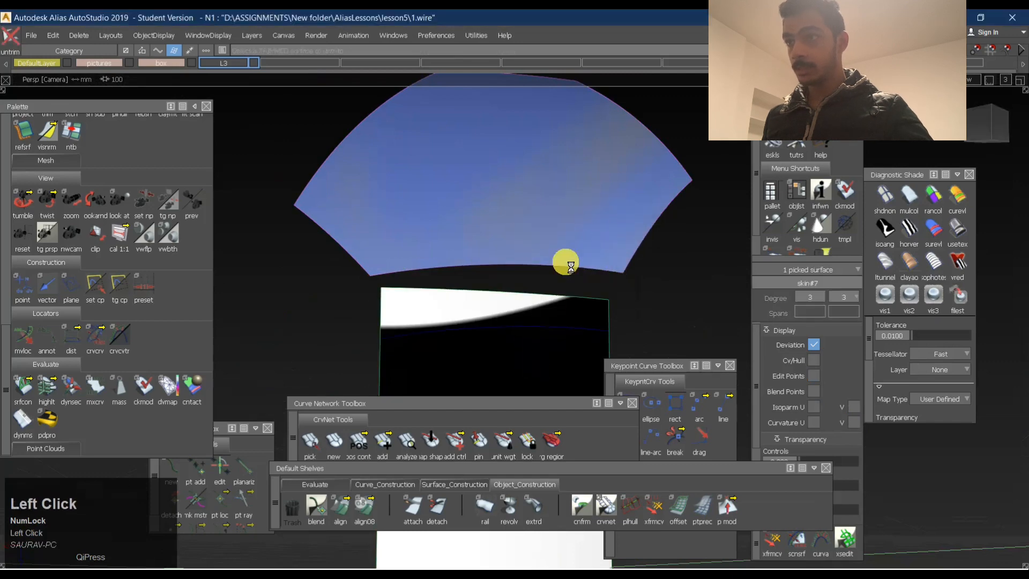
# Pick the leftover curves-on-surface on both untrimmed surfaces and delete them.
pyautogui.keyDown('alt'); pyautogui.keyDown('shift'); pyautogui.moveTo(567, 265); pyautogui.dragTo(547, 300); pyautogui.keyUp('shift'); pyautogui.keyUp('alt')
pyautogui.click(994, 131)
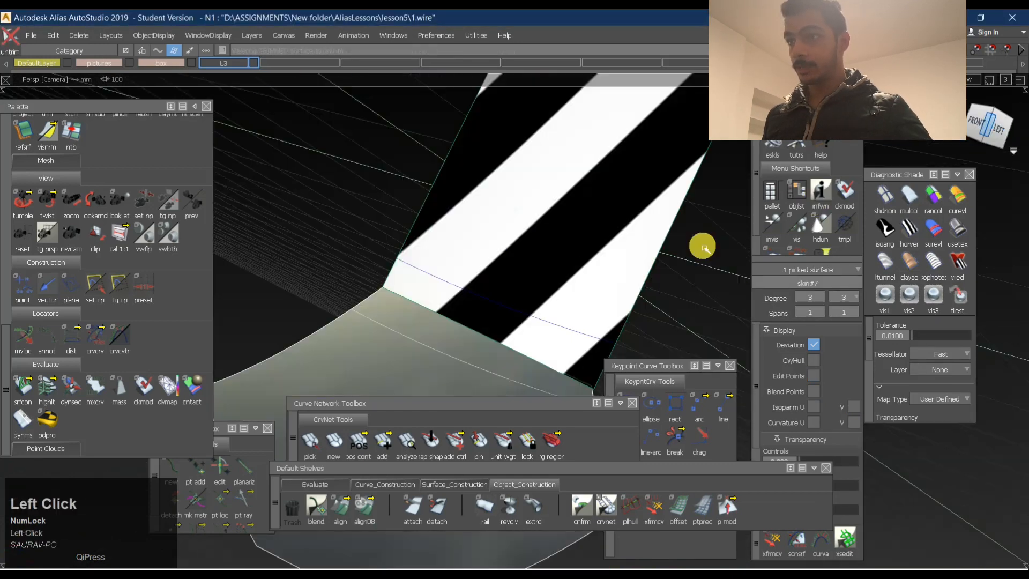
pyautogui.keyDown('alt'); pyautogui.keyDown('shift'); pyautogui.moveTo(535, 265); pyautogui.dragTo(534, 257, button='middle'); pyautogui.keyUp('shift'); pyautogui.keyUp('alt')
pyautogui.keyDown('alt'); pyautogui.keyDown('shift'); pyautogui.moveTo(539, 275); pyautogui.dragTo(547, 273, button='middle'); pyautogui.keyUp('shift'); pyautogui.keyUp('alt')
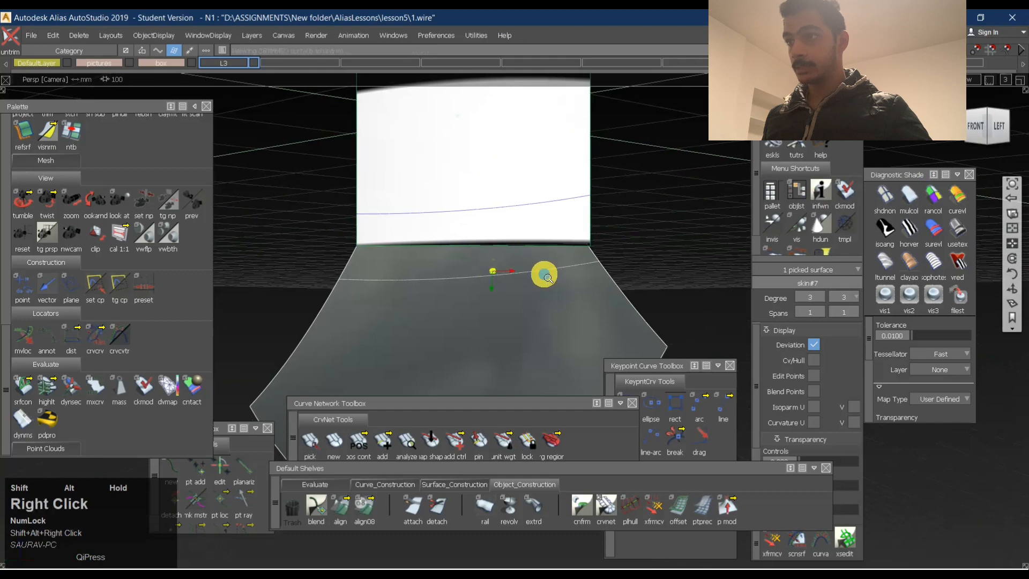
pyautogui.keyDown('alt'); pyautogui.keyDown('shift'); pyautogui.moveTo(545, 273); pyautogui.dragTo(565, 273, button='right'); pyautogui.keyUp('shift'); pyautogui.keyUp('alt')
pyautogui.keyDown('alt'); pyautogui.keyDown('shift'); pyautogui.moveTo(552, 272); pyautogui.dragTo(544, 285, button='middle'); pyautogui.keyUp('shift'); pyautogui.keyUp('alt')
pyautogui.keyDown('ctrl'); pyautogui.keyDown('shift'); pyautogui.moveTo(526, 308); pyautogui.dragTo(600, 360); pyautogui.keyUp('shift'); pyautogui.keyUp('ctrl')
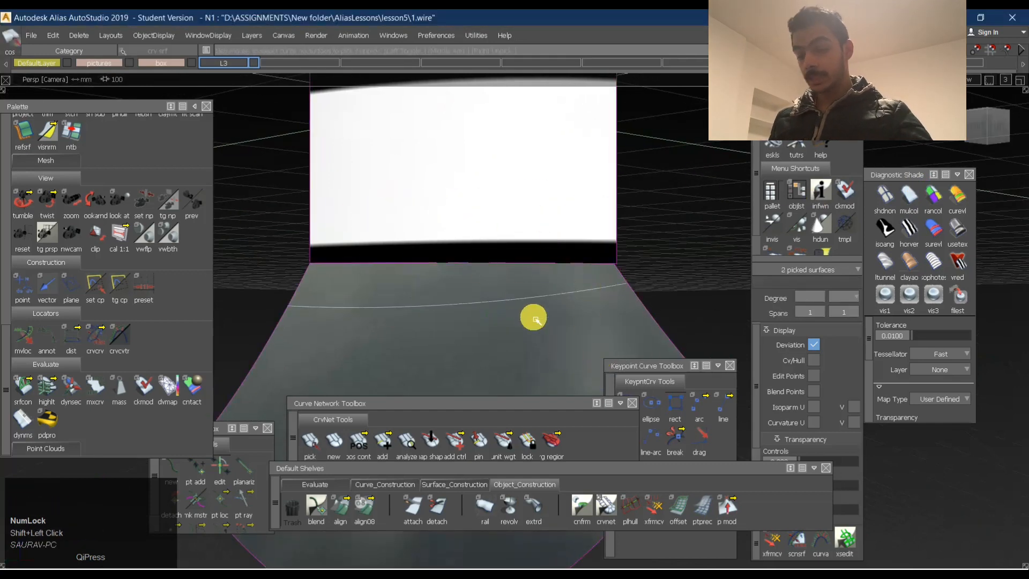
pyautogui.press('Return')
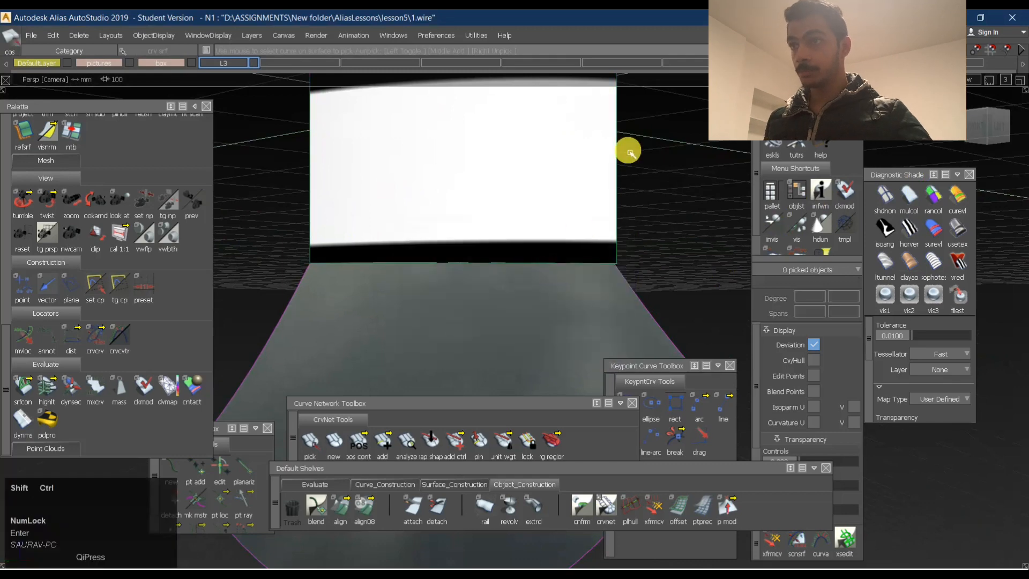
# Start an edit-point curve at the shared edge of the two surfaces and turn diagnostic shading off.
pyautogui.keyDown('ctrl'); pyautogui.keyDown('shift'); pyautogui.moveTo(630, 153); pyautogui.dragTo(623, 203); pyautogui.keyUp('shift'); pyautogui.keyUp('ctrl')
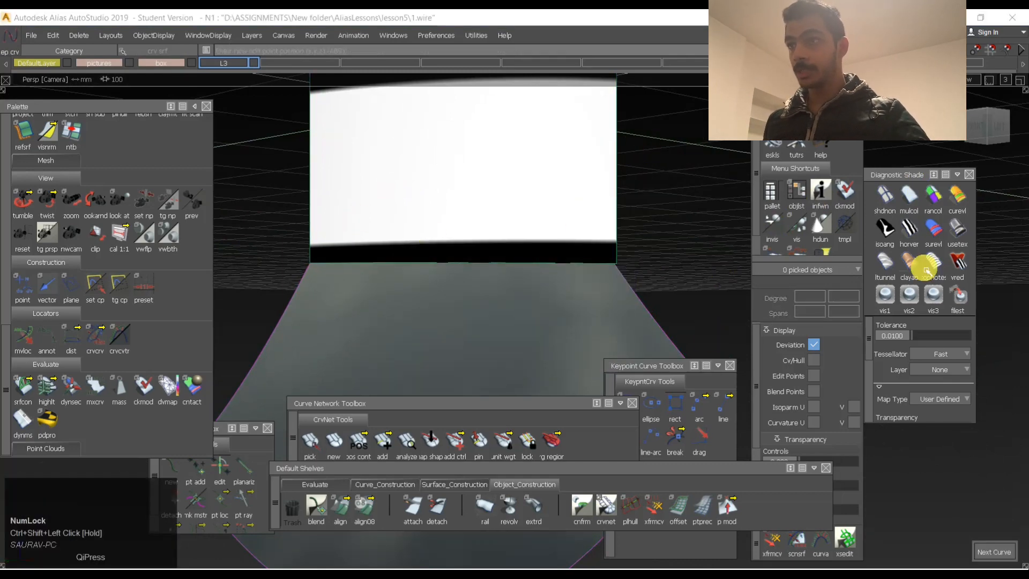
pyautogui.click(882, 204)
pyautogui.click(540, 185)
pyautogui.keyDown('ctrl'); pyautogui.keyDown('shift'); pyautogui.moveTo(538, 238); pyautogui.dragTo(536, 234); pyautogui.keyUp('shift'); pyautogui.keyUp('ctrl')
pyautogui.keyDown('ctrl'); pyautogui.keyDown('shift'); pyautogui.moveTo(404, 230); pyautogui.dragTo(403, 229); pyautogui.keyUp('shift'); pyautogui.keyUp('ctrl')
# Insert a curve-on-surface across the vertical surface, just above its shared edge with the angular surface.
pyautogui.click(364, 507)
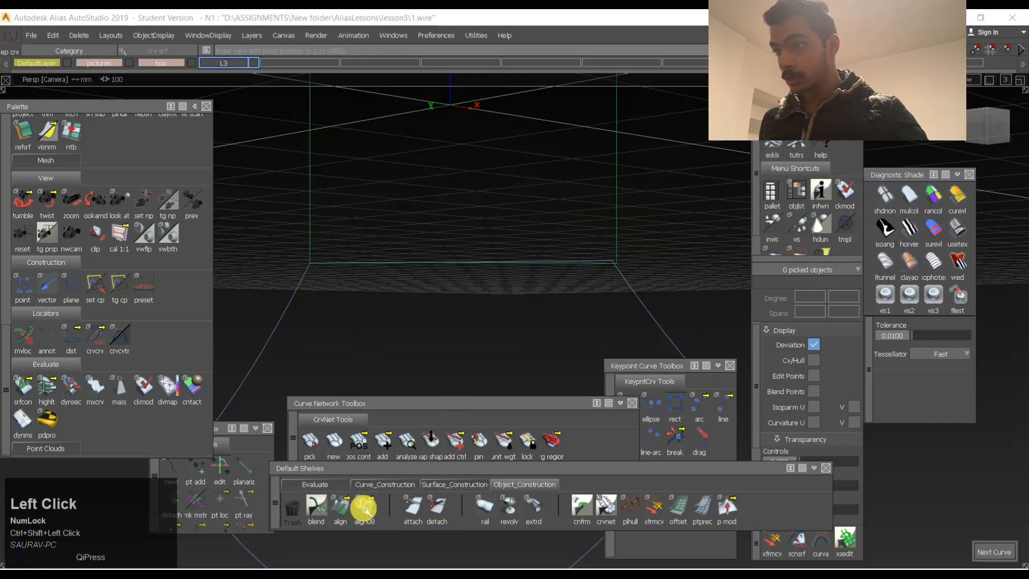
pyautogui.click(338, 486)
pyautogui.click(386, 485)
pyautogui.click(435, 515)
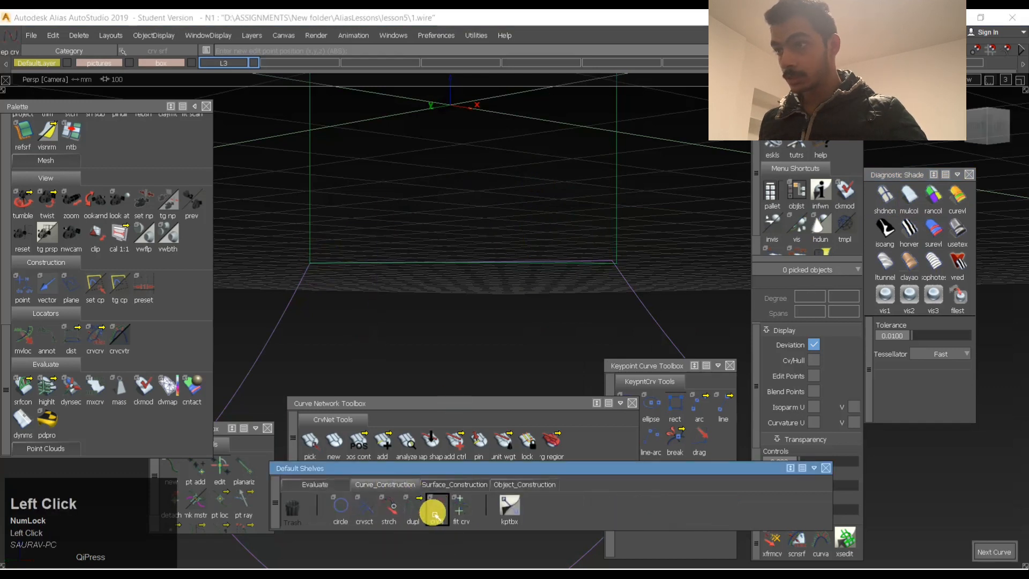
pyautogui.click(459, 482)
pyautogui.moveTo(423, 262); pyautogui.dragTo(436, 277)
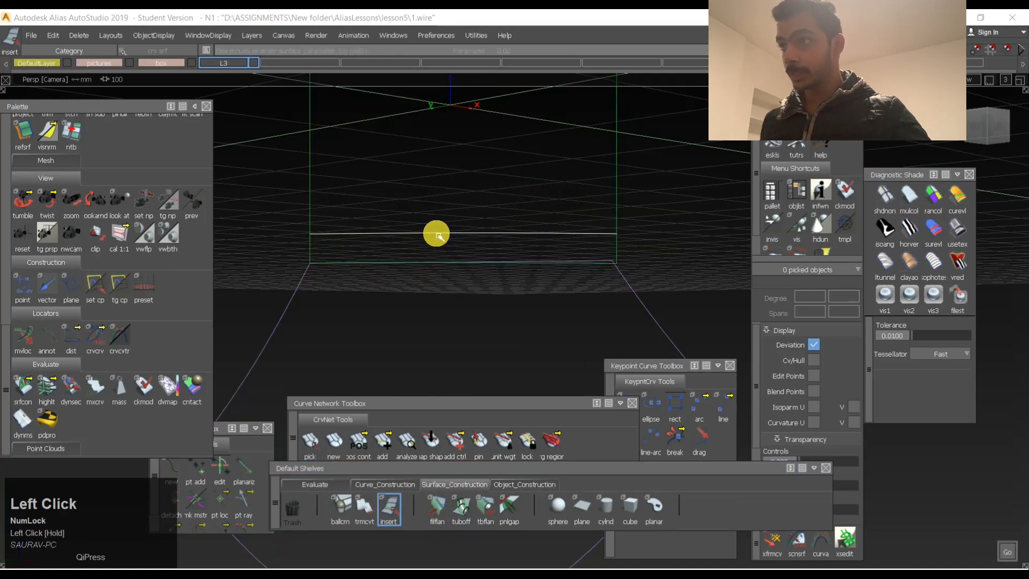
pyautogui.keyDown('ctrl'); pyautogui.keyDown('shift'); pyautogui.moveTo(431, 236); pyautogui.dragTo(308, 279); pyautogui.keyUp('shift'); pyautogui.keyUp('ctrl')
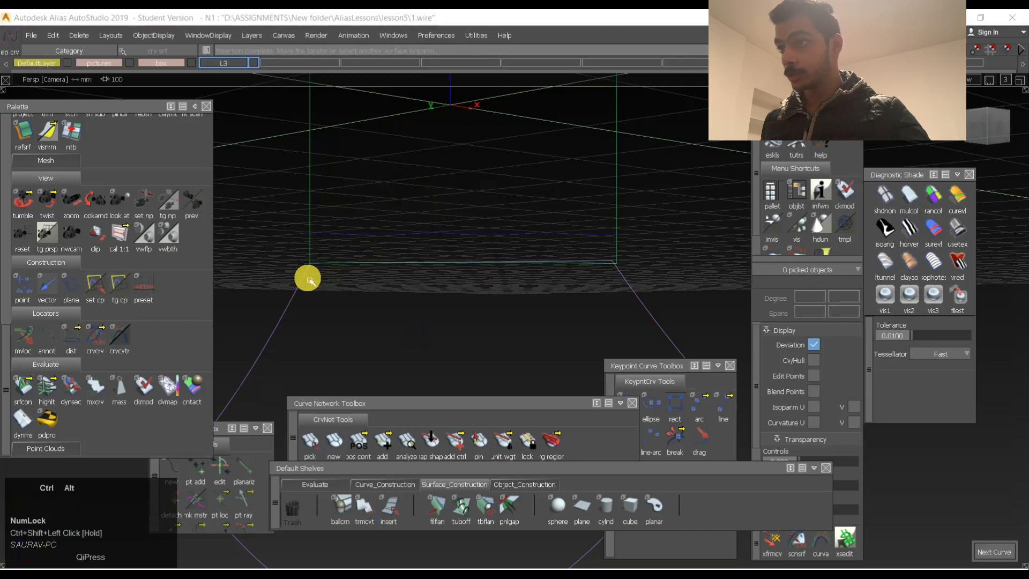
# Sketch a straight line across the angular surface just below the shared edge and stretch its far end beyond the side edge.
pyautogui.click(304, 287)
pyautogui.moveTo(304, 288); pyautogui.dragTo(593, 287, button='middle')
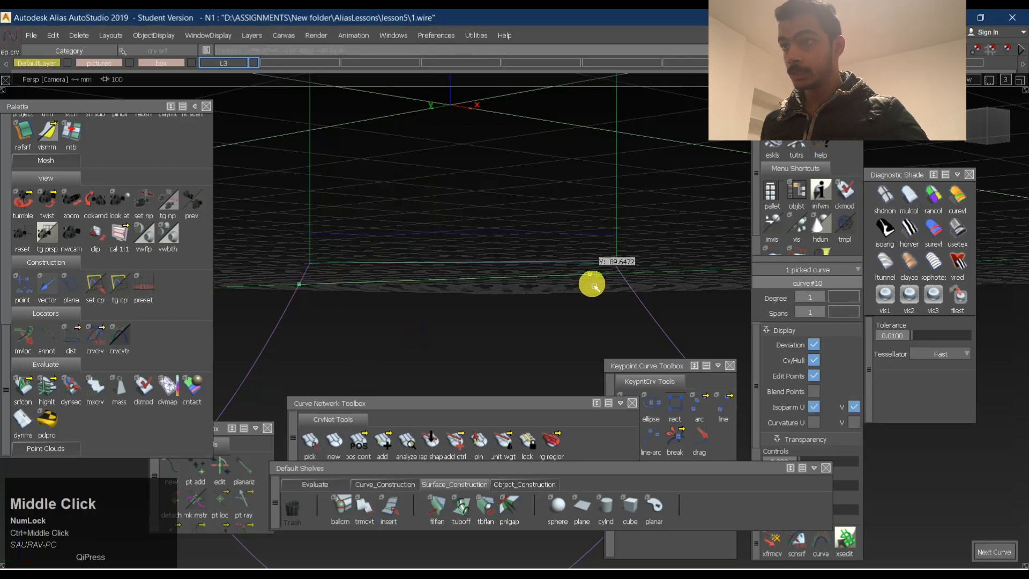
pyautogui.keyDown('ctrl'); pyautogui.keyDown('shift'); pyautogui.moveTo(621, 281); pyautogui.dragTo(691, 292); pyautogui.keyUp('shift'); pyautogui.keyUp('ctrl')
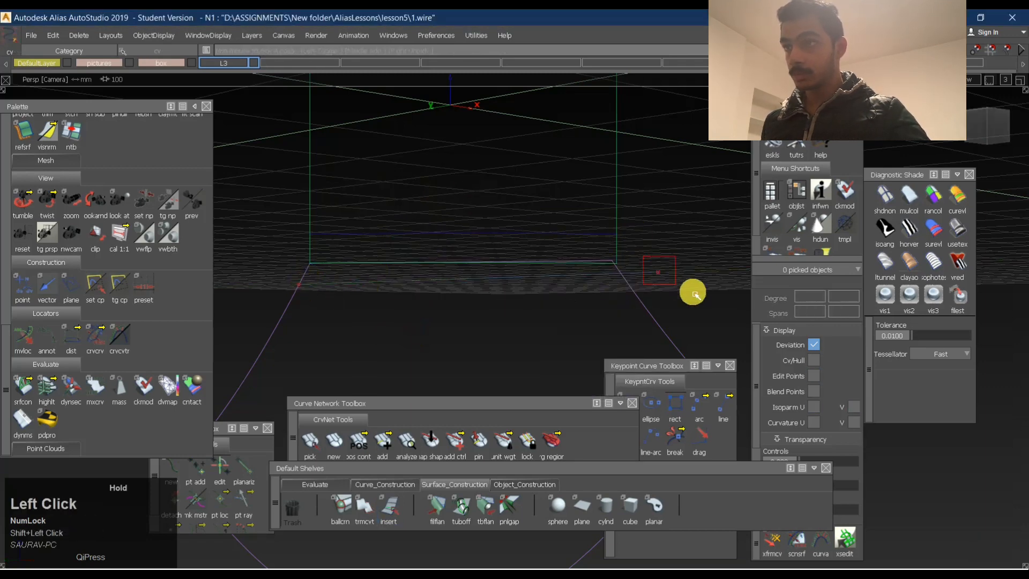
pyautogui.moveTo(691, 292); pyautogui.dragTo(714, 248, button='right')
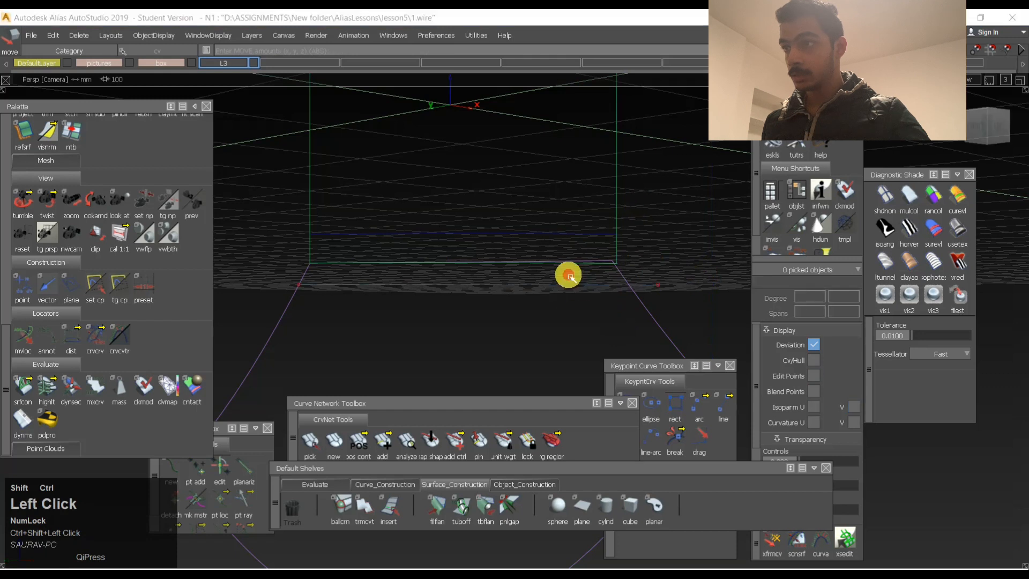
pyautogui.moveTo(443, 266); pyautogui.dragTo(602, 232, button='middle')
pyautogui.moveTo(602, 232); pyautogui.dragTo(643, 225, button='right')
# Lower the line slightly and move its near end CV outward past the angular surface's other side edge.
pyautogui.keyDown('ctrl'); pyautogui.keyDown('shift'); pyautogui.moveTo(602, 299); pyautogui.dragTo(609, 264); pyautogui.keyUp('shift'); pyautogui.keyUp('ctrl')
pyautogui.keyDown('ctrl'); pyautogui.keyDown('shift'); pyautogui.moveTo(352, 312); pyautogui.dragTo(378, 300); pyautogui.keyUp('shift'); pyautogui.keyUp('ctrl')
pyautogui.click(297, 289)
pyautogui.keyDown('ctrl'); pyautogui.keyDown('shift'); pyautogui.moveTo(348, 306); pyautogui.dragTo(357, 279, button='middle'); pyautogui.keyUp('shift'); pyautogui.keyUp('ctrl')
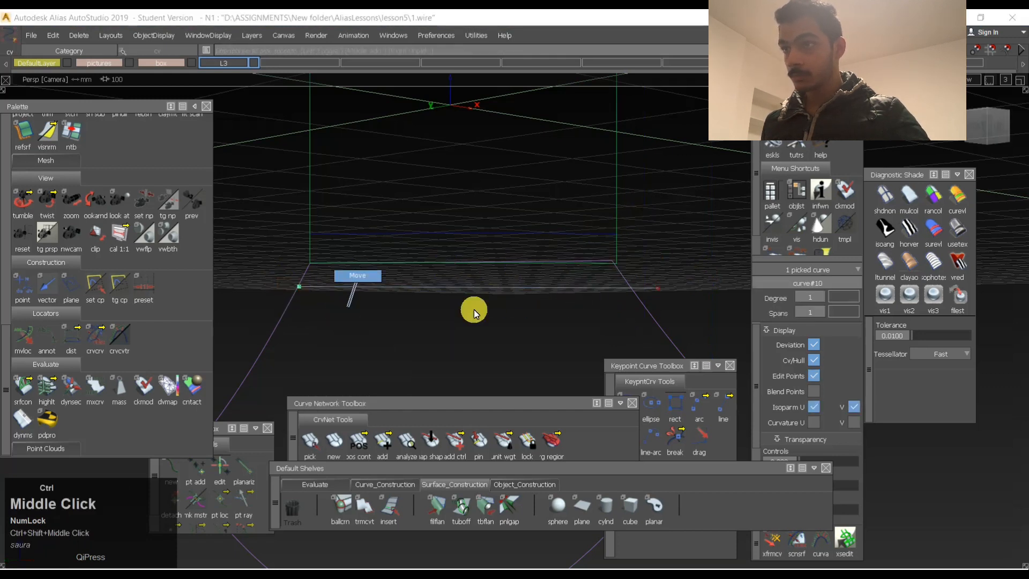
pyautogui.keyDown('ctrl'); pyautogui.moveTo(474, 313); pyautogui.dragTo(592, 298, button='right'); pyautogui.keyUp('ctrl')
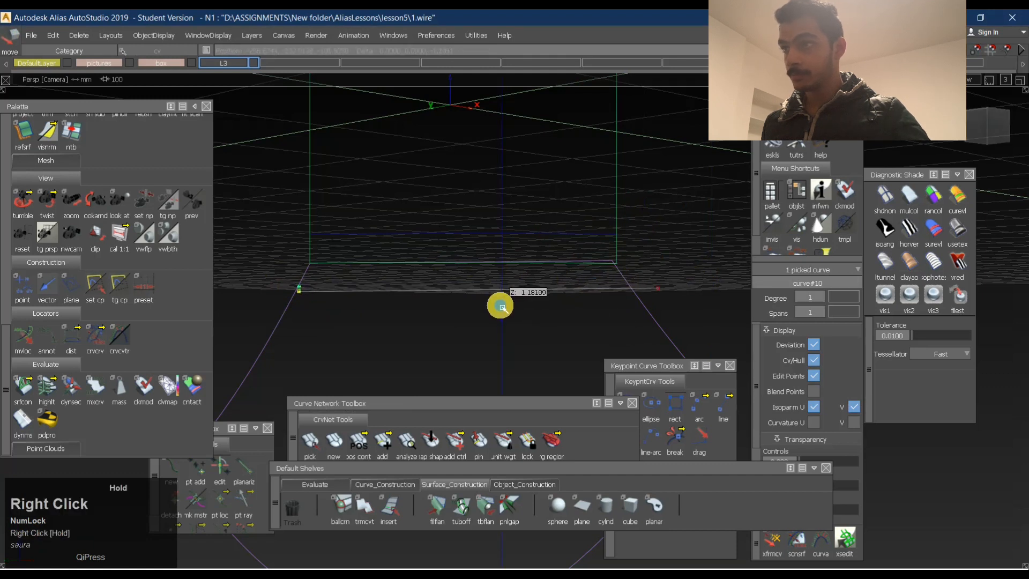
pyautogui.moveTo(502, 307); pyautogui.dragTo(502, 311, button='right')
pyautogui.keyDown('ctrl'); pyautogui.keyDown('shift'); pyautogui.moveTo(441, 330); pyautogui.dragTo(454, 253); pyautogui.keyUp('shift'); pyautogui.keyUp('ctrl')
pyautogui.keyDown('ctrl'); pyautogui.keyDown('shift'); pyautogui.moveTo(365, 307); pyautogui.dragTo(322, 294); pyautogui.keyUp('shift'); pyautogui.keyUp('ctrl')
pyautogui.keyDown('shift'); pyautogui.moveTo(253, 279); pyautogui.dragTo(332, 311); pyautogui.keyUp('shift')
pyautogui.keyDown('ctrl'); pyautogui.keyDown('shift'); pyautogui.moveTo(361, 321); pyautogui.dragTo(364, 281, button='middle'); pyautogui.keyUp('shift'); pyautogui.keyUp('ctrl')
pyautogui.keyDown('shift'); pyautogui.moveTo(407, 335); pyautogui.dragTo(378, 337, button='middle'); pyautogui.keyUp('shift')
# Project the line onto the angular surface as a curve-on-surface, using the View vector.
pyautogui.keyDown('ctrl'); pyautogui.keyDown('shift'); pyautogui.moveTo(465, 229); pyautogui.dragTo(462, 282, button='right'); pyautogui.keyUp('shift'); pyautogui.keyUp('ctrl')
pyautogui.keyDown('shift'); pyautogui.click(427, 324); pyautogui.keyUp('shift')
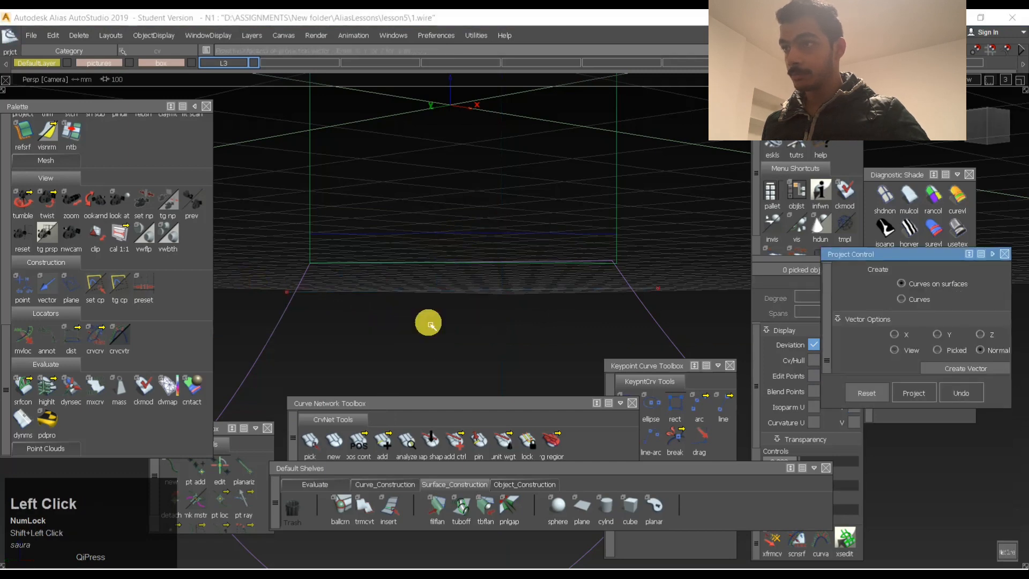
pyautogui.press('space')
pyautogui.keyDown('ctrl'); pyautogui.keyDown('shift'); pyautogui.moveTo(445, 345); pyautogui.dragTo(459, 230); pyautogui.keyUp('shift'); pyautogui.keyUp('ctrl')
pyautogui.keyDown('ctrl'); pyautogui.keyDown('shift'); pyautogui.moveTo(459, 230); pyautogui.dragTo(455, 284, button='right'); pyautogui.keyUp('shift'); pyautogui.keyUp('ctrl')
pyautogui.keyDown('shift'); pyautogui.click(454, 278); pyautogui.keyUp('shift')
pyautogui.click(453, 290)
pyautogui.click(912, 351)
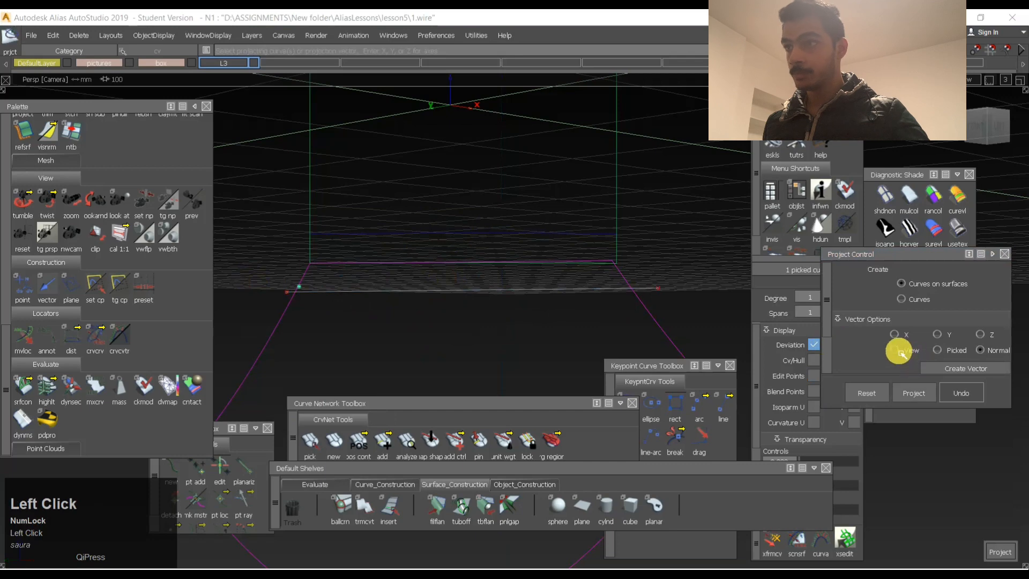
pyautogui.press('space')
# Extend the projected curve-on-surface so it reaches the angular surface's side edge.
pyautogui.moveTo(604, 317)
pyautogui.keyDown('alt'); pyautogui.keyDown('shift'); pyautogui.mouseDown()
pyautogui.moveTo(487, 266)
pyautogui.moveTo(384, 295)
pyautogui.moveTo(348, 327)
pyautogui.moveTo(257, 283)
pyautogui.moveTo(552, 278)
pyautogui.moveTo(526, 272)
pyautogui.moveTo(653, 290)
pyautogui.moveTo(600, 303)
pyautogui.mouseUp(); pyautogui.keyUp('shift'); pyautogui.keyUp('alt')
pyautogui.moveTo(557, 315)
pyautogui.keyDown('ctrl'); pyautogui.mouseDown(button='right')
pyautogui.moveTo(579, 304)
pyautogui.moveTo(570, 290)
pyautogui.mouseUp(button='right'); pyautogui.keyUp('ctrl')
pyautogui.click(580, 290)
pyautogui.click(601, 349)
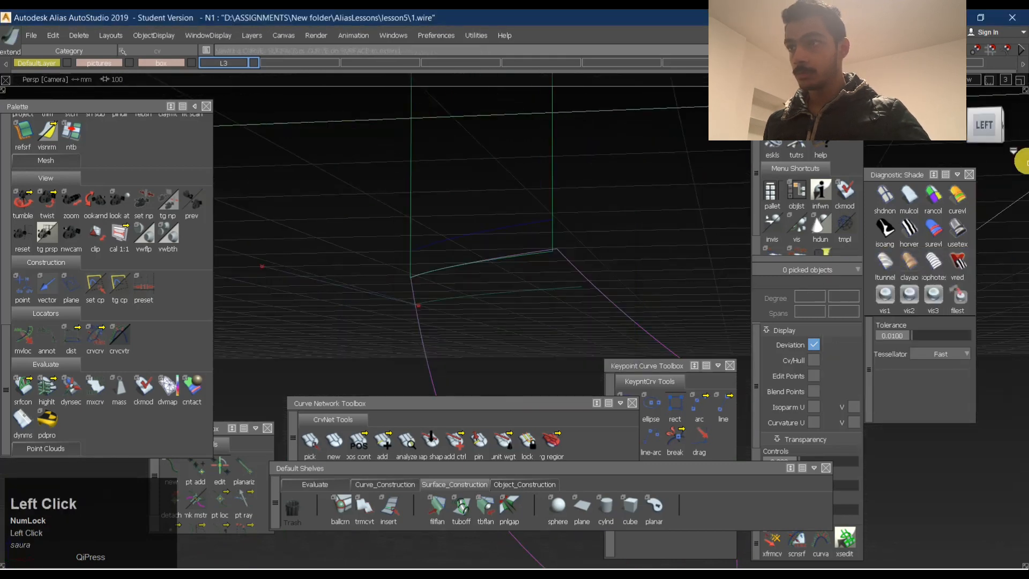
pyautogui.keyDown('ctrl'); pyautogui.keyDown('shift'); pyautogui.moveTo(593, 252); pyautogui.dragTo(598, 299, button='right'); pyautogui.keyUp('shift'); pyautogui.keyUp('ctrl')
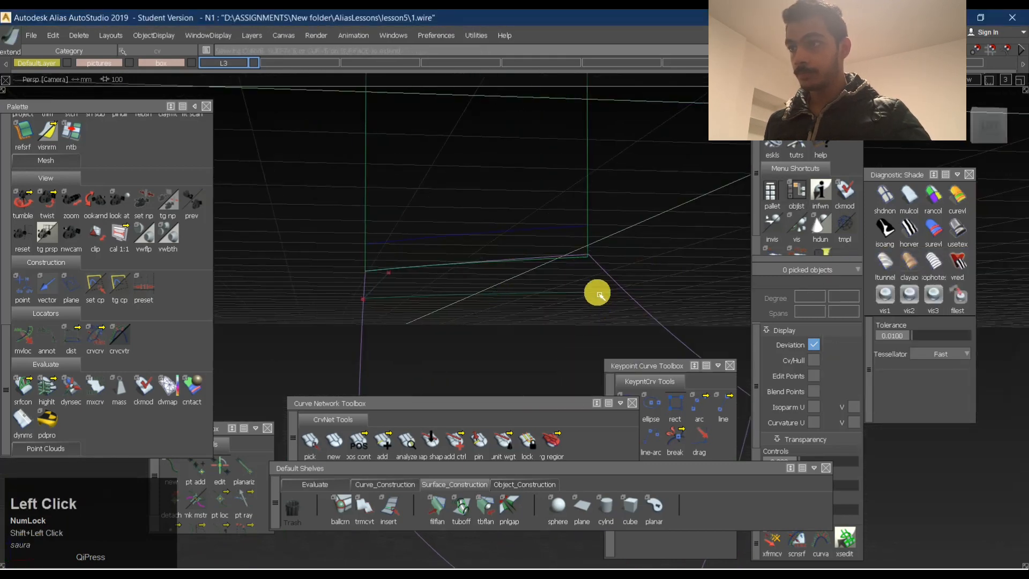
pyautogui.click(599, 295)
pyautogui.click(445, 340)
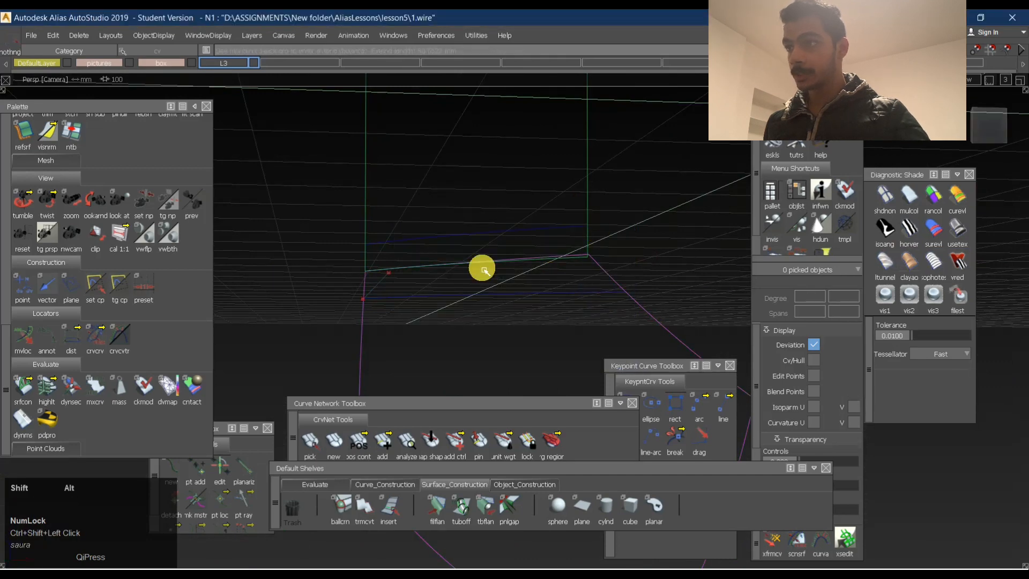
# Delete the line used for the projection and trim both surfaces along their curves-on-surface, keeping the parts away from the shared edge.
pyautogui.keyDown('alt'); pyautogui.keyDown('shift'); pyautogui.moveTo(484, 270); pyautogui.dragTo(620, 309); pyautogui.keyUp('shift'); pyautogui.keyUp('alt')
pyautogui.keyDown('ctrl'); pyautogui.keyDown('shift'); pyautogui.moveTo(339, 312); pyautogui.dragTo(505, 324); pyautogui.keyUp('shift'); pyautogui.keyUp('ctrl')
pyautogui.click(557, 361)
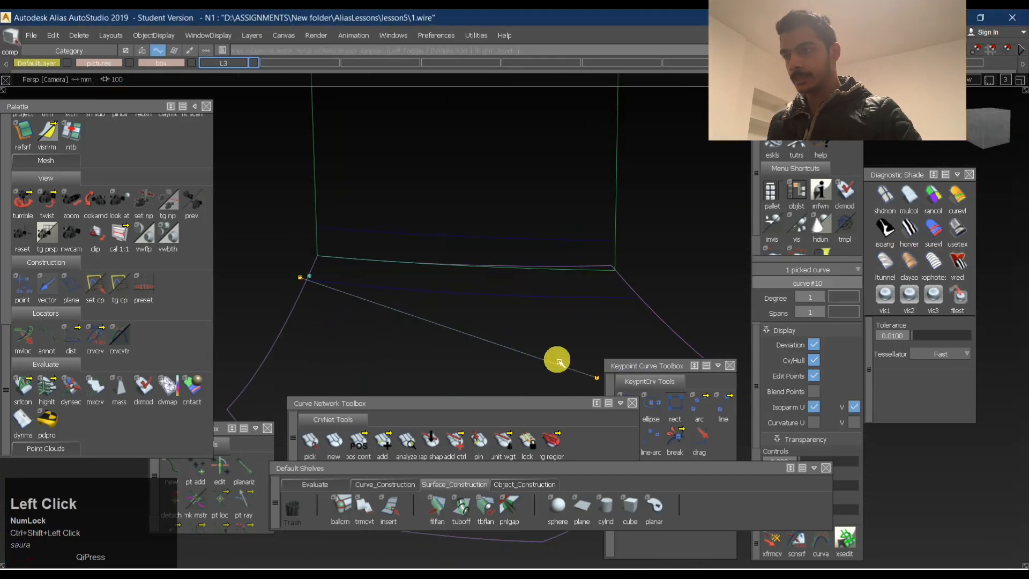
pyautogui.keyDown('ctrl'); pyautogui.keyDown('shift'); pyautogui.moveTo(323, 181); pyautogui.dragTo(311, 261, button='right'); pyautogui.keyUp('shift'); pyautogui.keyUp('ctrl')
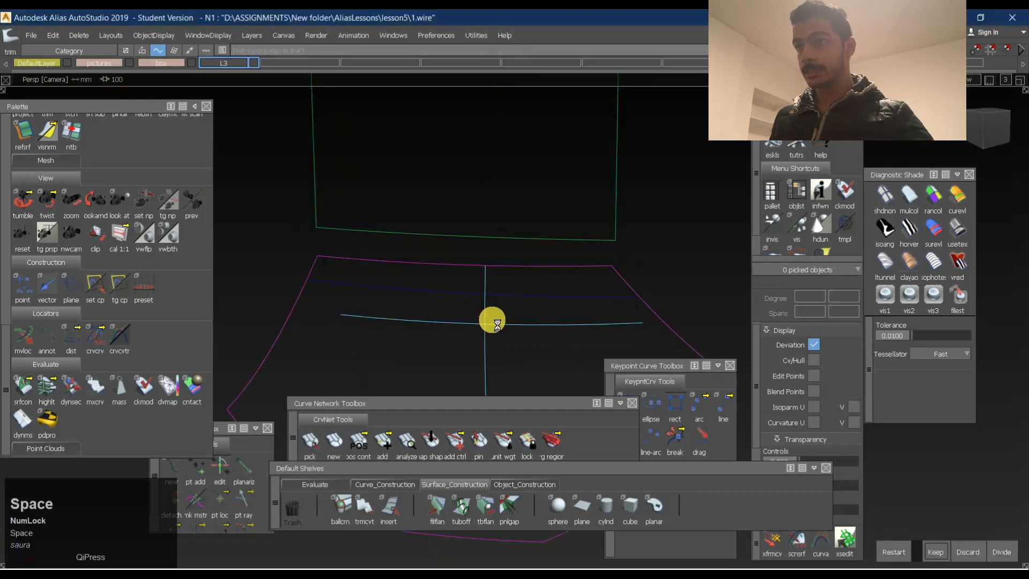
pyautogui.keyDown('alt'); pyautogui.keyDown('shift'); pyautogui.moveTo(625, 303); pyautogui.dragTo(558, 264); pyautogui.keyUp('shift'); pyautogui.keyUp('alt')
# Create a Freeform Blend with G2 Curvature on both sides between the trimmed edges of the vertical and angular surfaces.
pyautogui.keyDown('ctrl'); pyautogui.keyDown('shift'); pyautogui.moveTo(570, 260); pyautogui.dragTo(558, 251, button='right'); pyautogui.keyUp('shift'); pyautogui.keyUp('ctrl')
pyautogui.click(552, 245)
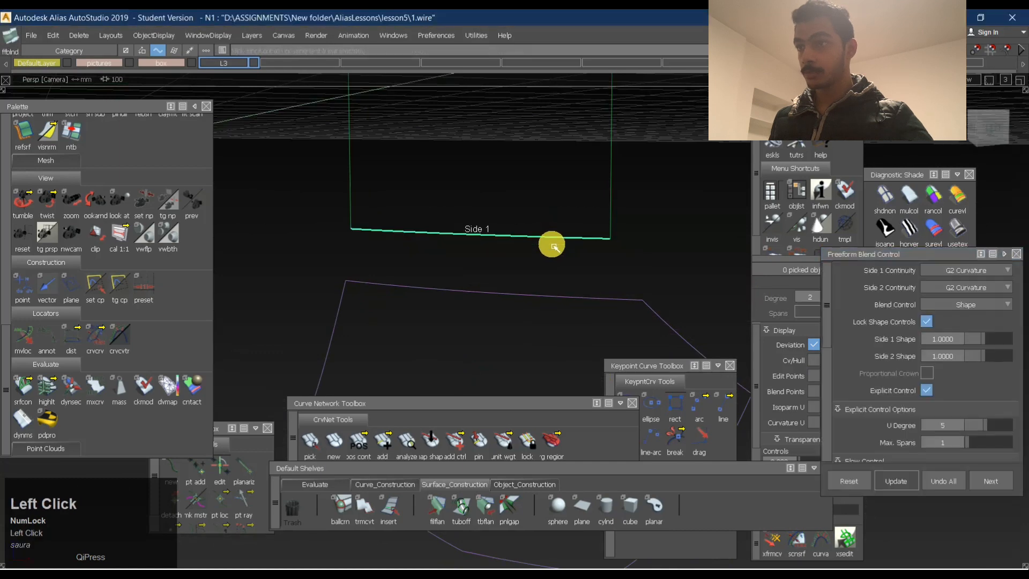
pyautogui.press('space')
pyautogui.keyDown('alt'); pyautogui.keyDown('shift'); pyautogui.moveTo(625, 295); pyautogui.dragTo(646, 257); pyautogui.keyUp('shift'); pyautogui.keyUp('alt')
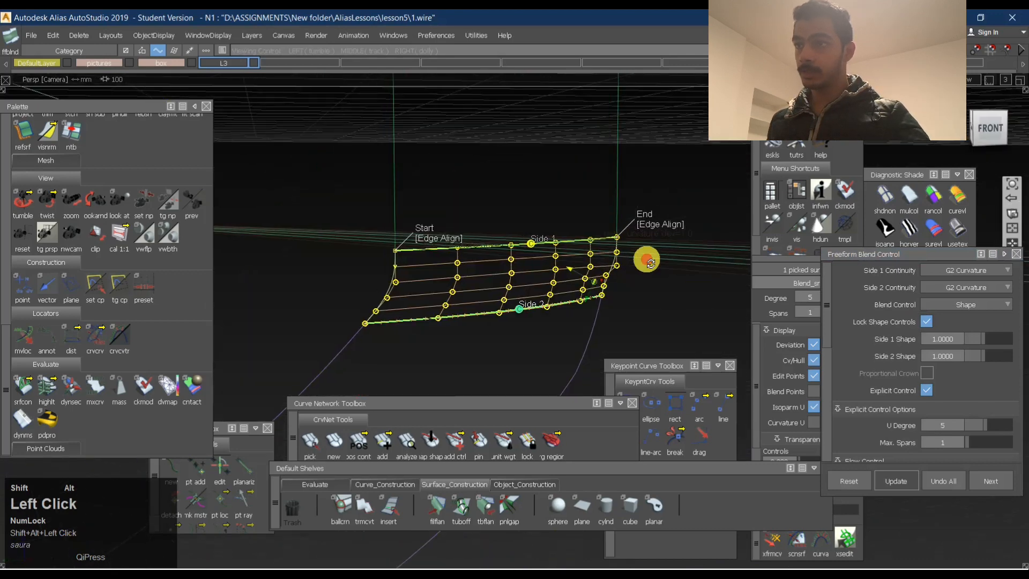
pyautogui.keyDown('alt'); pyautogui.keyDown('shift'); pyautogui.moveTo(645, 257); pyautogui.dragTo(565, 241, button='right'); pyautogui.keyUp('shift'); pyautogui.keyUp('alt')
pyautogui.keyDown('alt'); pyautogui.keyDown('shift'); pyautogui.moveTo(565, 242); pyautogui.dragTo(587, 264); pyautogui.keyUp('shift'); pyautogui.keyUp('alt')
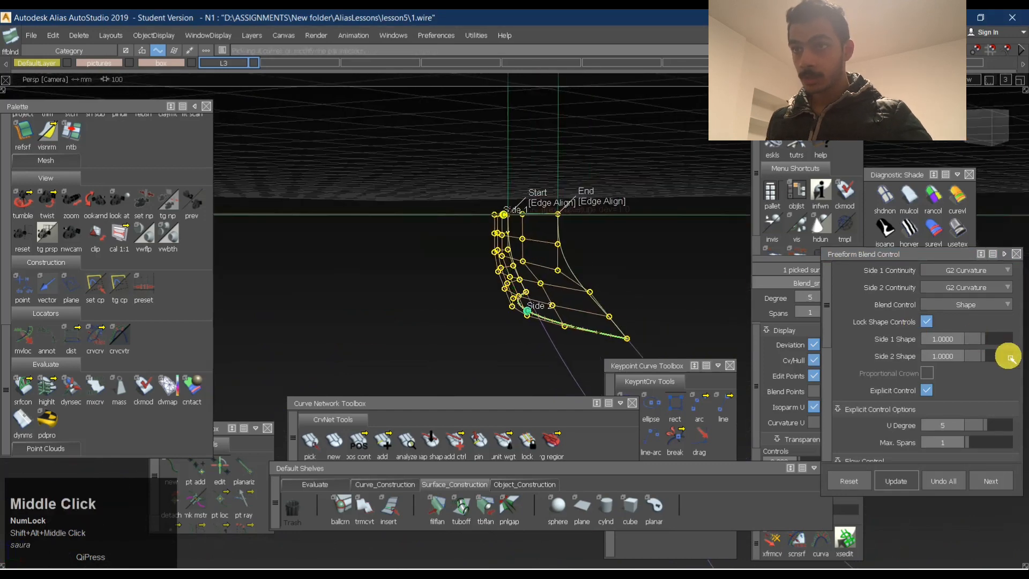
# Set the blend's Side 1 and Side 2 Shape values to 0.8.
pyautogui.click(988, 341)
pyautogui.press('space')
pyautogui.click(986, 341)
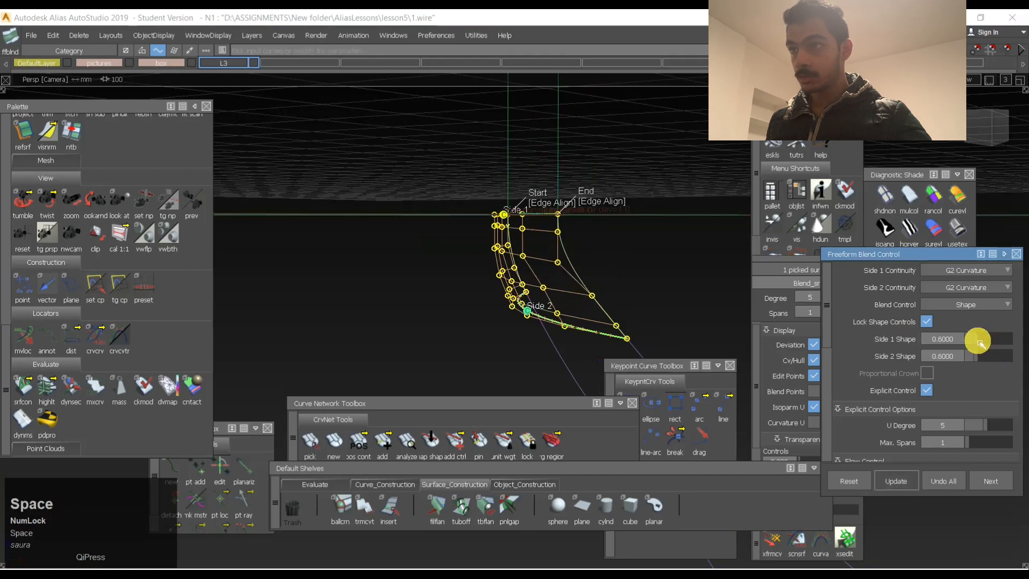
pyautogui.press('space')
pyautogui.keyDown('alt'); pyautogui.keyDown('shift'); pyautogui.moveTo(609, 287); pyautogui.dragTo(572, 228); pyautogui.keyUp('shift'); pyautogui.keyUp('alt')
# Apply horizontal zebra shading and examine the stripe flow across the blend and both adjoining surfaces.
pyautogui.click(908, 234)
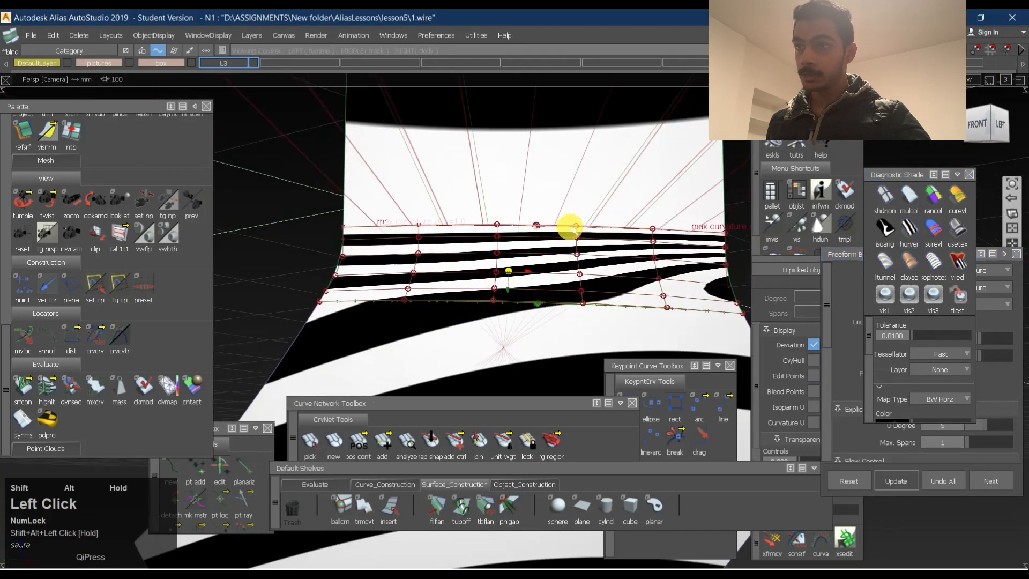
pyautogui.keyDown('alt'); pyautogui.keyDown('shift'); pyautogui.moveTo(732, 298); pyautogui.dragTo(655, 271); pyautogui.keyUp('shift'); pyautogui.keyUp('alt')
pyautogui.keyDown('alt'); pyautogui.keyDown('shift'); pyautogui.moveTo(655, 272); pyautogui.dragTo(673, 269, button='middle'); pyautogui.keyUp('shift'); pyautogui.keyUp('alt')
pyautogui.keyDown('alt'); pyautogui.keyDown('shift'); pyautogui.moveTo(673, 268); pyautogui.dragTo(628, 250); pyautogui.keyUp('shift'); pyautogui.keyUp('alt')
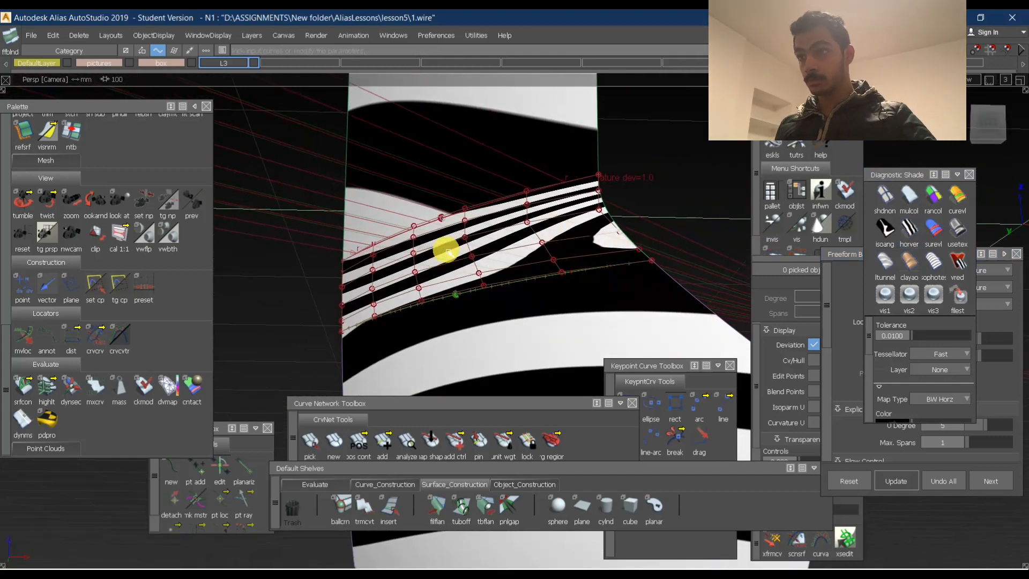
pyautogui.moveTo(475, 258)
pyautogui.keyDown('alt'); pyautogui.keyDown('shift'); pyautogui.mouseDown()
pyautogui.moveTo(573, 268)
pyautogui.moveTo(600, 260)
pyautogui.mouseUp(); pyautogui.keyUp('shift'); pyautogui.keyUp('alt')
pyautogui.keyDown('alt'); pyautogui.keyDown('shift'); pyautogui.moveTo(600, 260); pyautogui.dragTo(489, 257, button='middle'); pyautogui.keyUp('shift'); pyautogui.keyUp('alt')
# Pick the angular surface's outer corner CV nearest the blend and reposition it with the Transform CV tool.
pyautogui.keyDown('ctrl'); pyautogui.keyDown('shift'); pyautogui.moveTo(538, 312); pyautogui.dragTo(544, 247); pyautogui.keyUp('shift'); pyautogui.keyUp('ctrl')
pyautogui.click(566, 271)
pyautogui.keyDown('ctrl'); pyautogui.keyDown('shift'); pyautogui.moveTo(567, 271); pyautogui.dragTo(622, 257, button='right'); pyautogui.keyUp('shift'); pyautogui.keyUp('ctrl')
pyautogui.keyDown('alt'); pyautogui.keyDown('shift'); pyautogui.moveTo(622, 257); pyautogui.dragTo(531, 279); pyautogui.keyUp('shift'); pyautogui.keyUp('alt')
pyautogui.moveTo(530, 304)
pyautogui.keyDown('ctrl'); pyautogui.keyDown('shift'); pyautogui.mouseDown()
pyautogui.moveTo(544, 214)
pyautogui.moveTo(607, 210)
pyautogui.mouseUp(); pyautogui.keyUp('shift'); pyautogui.keyUp('ctrl')
pyautogui.keyDown('alt'); pyautogui.keyDown('shift'); pyautogui.moveTo(616, 213); pyautogui.dragTo(698, 232); pyautogui.keyUp('shift'); pyautogui.keyUp('alt')
pyautogui.keyDown('alt'); pyautogui.keyDown('shift'); pyautogui.moveTo(698, 232); pyautogui.dragTo(654, 257, button='right'); pyautogui.keyUp('shift'); pyautogui.keyUp('alt')
pyautogui.keyDown('alt'); pyautogui.keyDown('shift'); pyautogui.moveTo(477, 267); pyautogui.dragTo(487, 264); pyautogui.keyUp('shift'); pyautogui.keyUp('alt')
pyautogui.keyDown('alt'); pyautogui.keyDown('shift'); pyautogui.moveTo(465, 274); pyautogui.dragTo(481, 277, button='right'); pyautogui.keyUp('shift'); pyautogui.keyUp('alt')
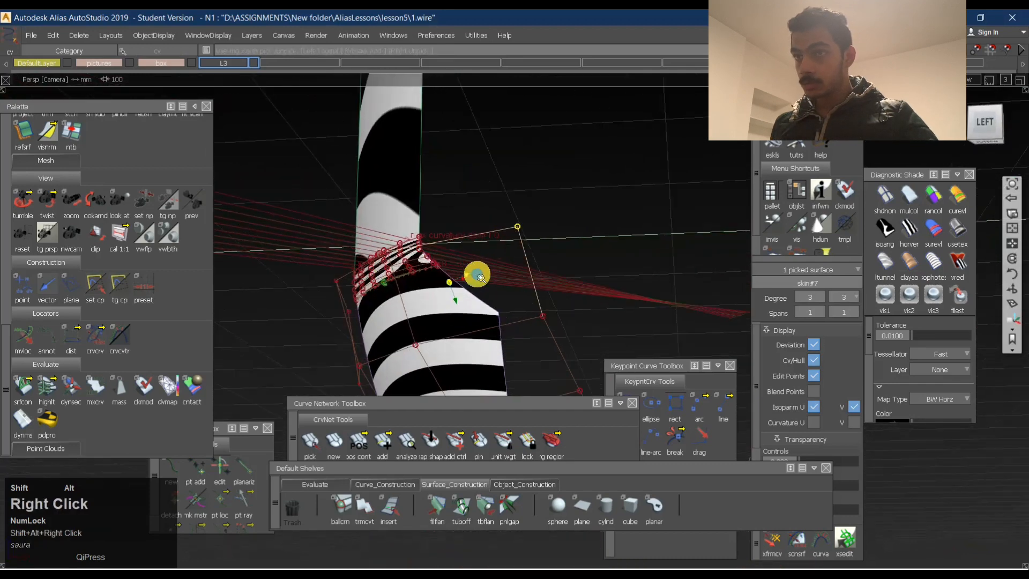
pyautogui.keyDown('alt'); pyautogui.keyDown('shift'); pyautogui.moveTo(481, 278); pyautogui.dragTo(750, 293); pyautogui.keyUp('shift'); pyautogui.keyUp('alt')
pyautogui.click(773, 547)
pyautogui.press('space')
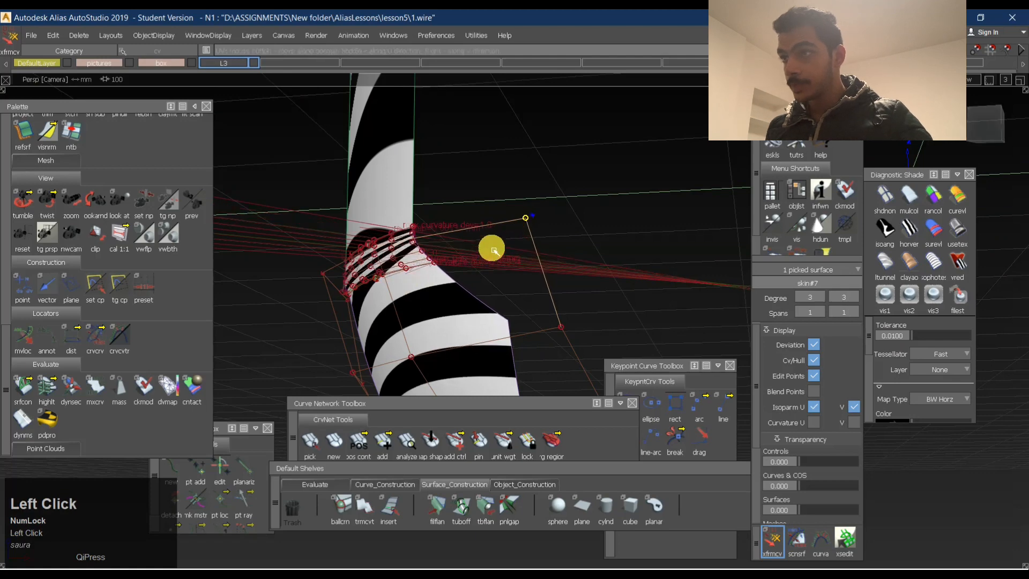
pyautogui.keyDown('alt'); pyautogui.keyDown('shift'); pyautogui.moveTo(501, 278); pyautogui.dragTo(569, 220); pyautogui.keyUp('shift'); pyautogui.keyUp('alt')
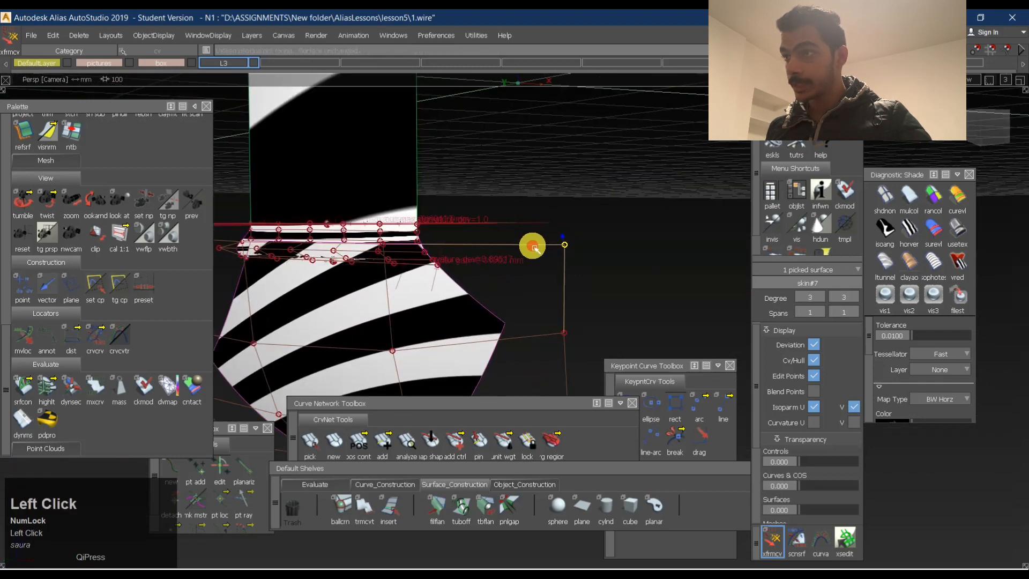
pyautogui.moveTo(429, 267)
pyautogui.keyDown('alt'); pyautogui.keyDown('shift'); pyautogui.mouseDown(button='right')
pyautogui.moveTo(465, 262)
pyautogui.moveTo(482, 276)
pyautogui.mouseUp(button='right'); pyautogui.keyUp('shift'); pyautogui.keyUp('alt')
# Pick the blend surface between the vertical and angular surfaces and delete it.
pyautogui.moveTo(483, 276)
pyautogui.keyDown('ctrl'); pyautogui.keyDown('shift'); pyautogui.mouseDown()
pyautogui.moveTo(510, 221)
pyautogui.moveTo(464, 262)
pyautogui.moveTo(448, 303)
pyautogui.mouseUp(); pyautogui.keyUp('shift'); pyautogui.keyUp('ctrl')
pyautogui.keyDown('ctrl'); pyautogui.keyDown('shift'); pyautogui.moveTo(447, 303); pyautogui.dragTo(462, 242); pyautogui.keyUp('shift'); pyautogui.keyUp('ctrl')
pyautogui.click(368, 234)
pyautogui.keyDown('ctrl'); pyautogui.keyDown('shift'); pyautogui.moveTo(471, 287); pyautogui.dragTo(477, 217); pyautogui.keyUp('shift'); pyautogui.keyUp('ctrl')
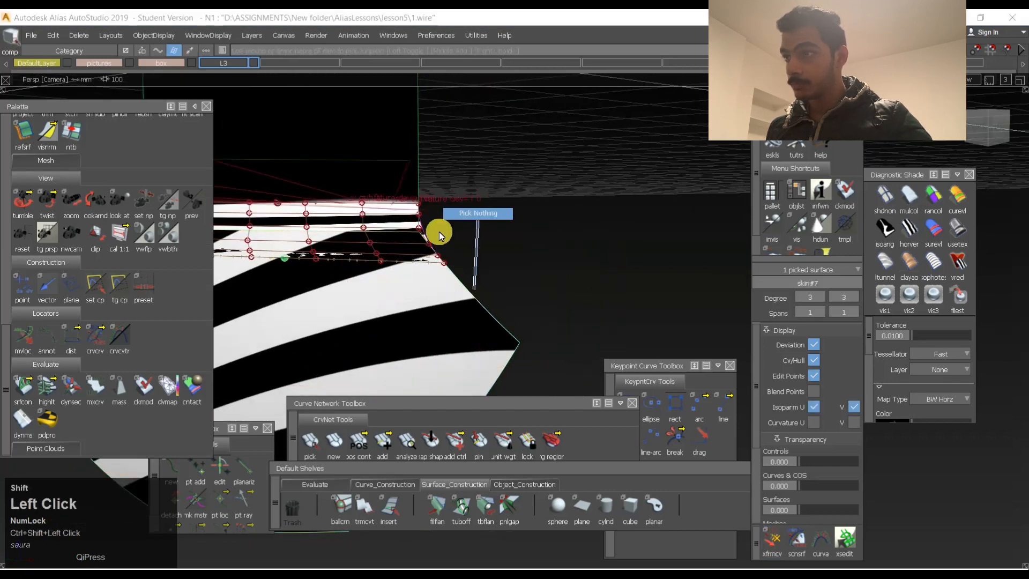
pyautogui.keyDown('ctrl'); pyautogui.keyDown('shift'); pyautogui.moveTo(450, 286); pyautogui.dragTo(435, 226); pyautogui.keyUp('shift'); pyautogui.keyUp('ctrl')
pyautogui.click(366, 236)
pyautogui.click(366, 236)
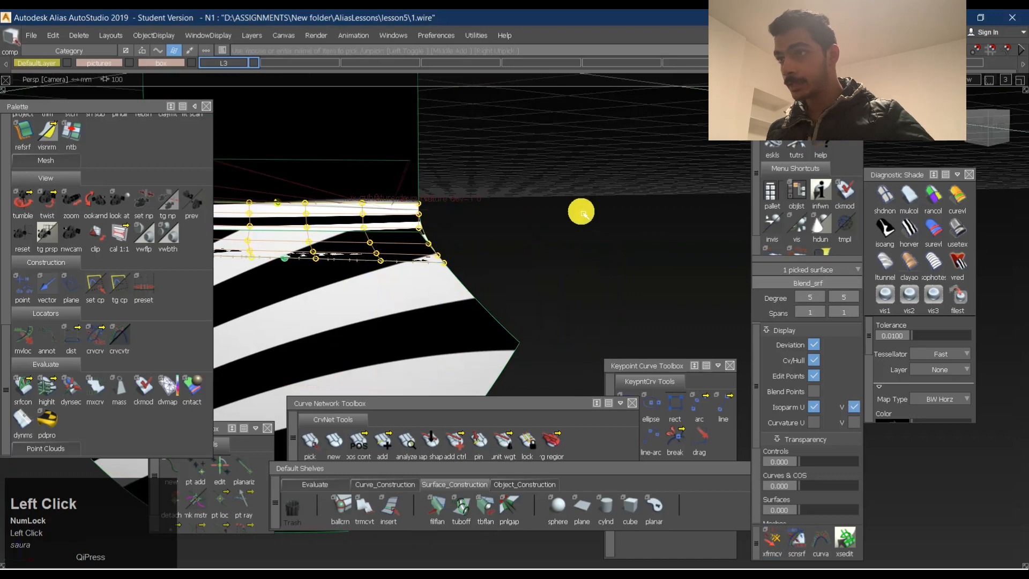
pyautogui.press('Return')
# Try to trim the reshaped angular surface along its existing curve-on-surface.
pyautogui.keyDown('ctrl'); pyautogui.keyDown('shift'); pyautogui.moveTo(539, 203); pyautogui.dragTo(528, 271, button='right'); pyautogui.keyUp('shift'); pyautogui.keyUp('ctrl')
pyautogui.click(375, 284)
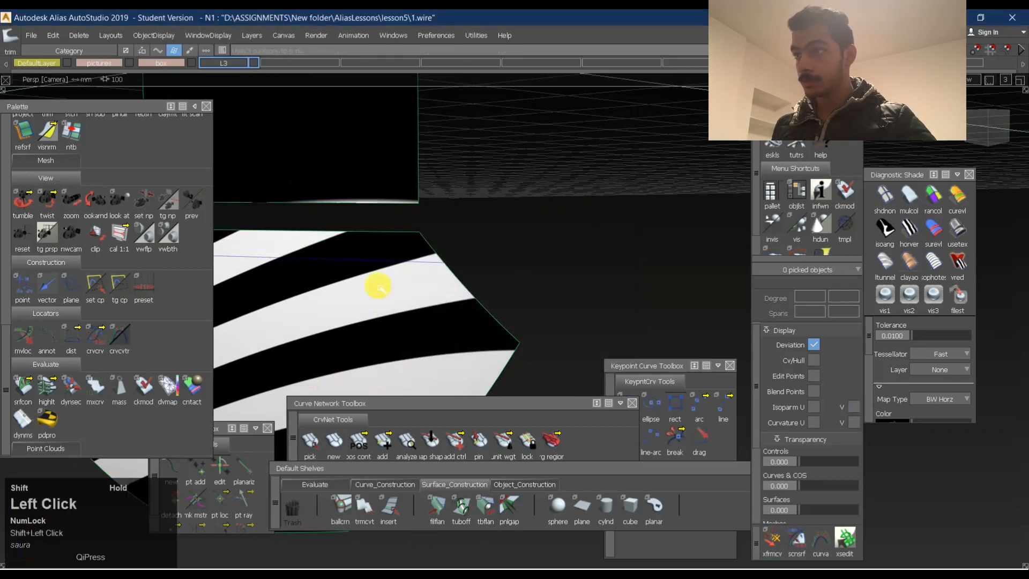
pyautogui.press('space')
# Extend the curve-on-surface to the angular surface's side edge and trim away the strip facing the vertical surface.
pyautogui.keyDown('alt'); pyautogui.keyDown('shift'); pyautogui.moveTo(434, 286); pyautogui.dragTo(443, 260, button='middle'); pyautogui.keyUp('shift'); pyautogui.keyUp('alt')
pyautogui.keyDown('ctrl'); pyautogui.keyDown('shift'); pyautogui.moveTo(351, 292); pyautogui.dragTo(338, 259); pyautogui.keyUp('shift'); pyautogui.keyUp('ctrl')
pyautogui.keyDown('ctrl'); pyautogui.keyDown('shift'); pyautogui.moveTo(333, 257); pyautogui.dragTo(280, 255, button='right'); pyautogui.keyUp('shift'); pyautogui.keyUp('ctrl')
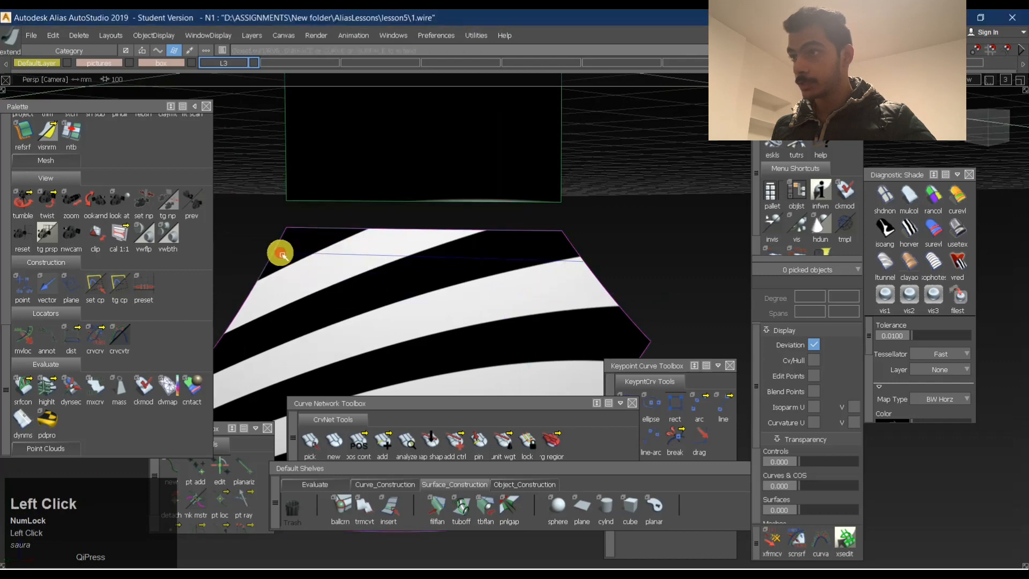
pyautogui.keyDown('ctrl'); pyautogui.keyDown('shift'); pyautogui.moveTo(355, 227); pyautogui.dragTo(349, 299, button='right'); pyautogui.keyUp('shift'); pyautogui.keyUp('ctrl')
pyautogui.click(355, 297)
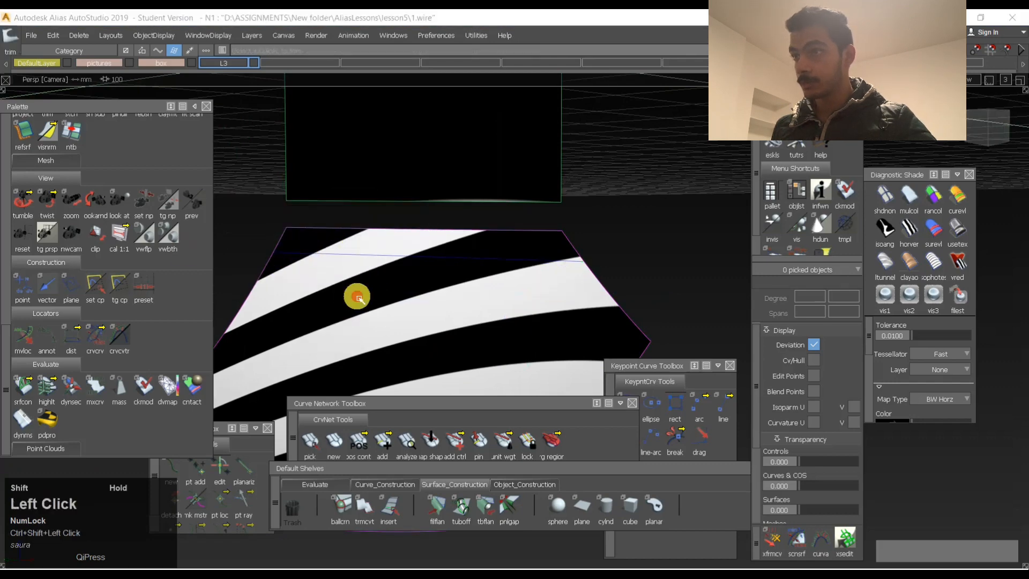
pyautogui.press('space')
# Rebuild the Freeform Blend between the two trimmed edges with G2 Curvature on both sides and 0.8 shape values.
pyautogui.keyDown('alt'); pyautogui.keyDown('shift'); pyautogui.moveTo(459, 300); pyautogui.dragTo(495, 249); pyautogui.keyUp('shift'); pyautogui.keyUp('alt')
pyautogui.keyDown('ctrl'); pyautogui.keyDown('shift'); pyautogui.moveTo(495, 248); pyautogui.dragTo(455, 223, button='right'); pyautogui.keyUp('shift'); pyautogui.keyUp('ctrl')
pyautogui.click(461, 235)
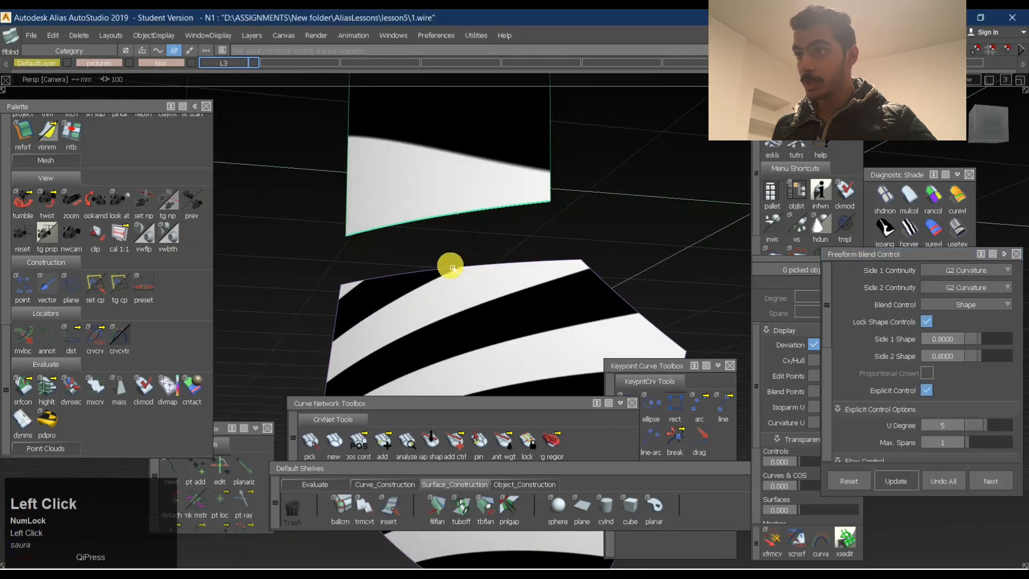
pyautogui.press('space')
pyautogui.keyDown('alt'); pyautogui.keyDown('shift'); pyautogui.moveTo(533, 266); pyautogui.dragTo(595, 236); pyautogui.keyUp('shift'); pyautogui.keyUp('alt')
pyautogui.keyDown('alt'); pyautogui.keyDown('shift'); pyautogui.moveTo(595, 236); pyautogui.dragTo(547, 246, button='right'); pyautogui.keyUp('shift'); pyautogui.keyUp('alt')
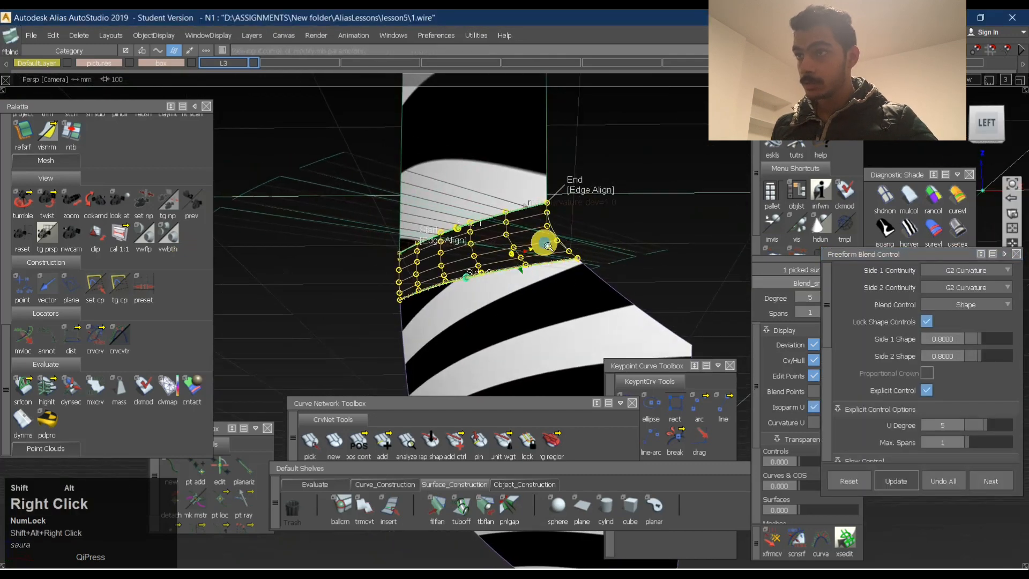
pyautogui.keyDown('alt'); pyautogui.keyDown('shift'); pyautogui.moveTo(547, 245); pyautogui.dragTo(525, 262); pyautogui.keyUp('shift'); pyautogui.keyUp('alt')
# Reopen the blend's construction history and examine its control points and both connected edges.
pyautogui.keyDown('alt'); pyautogui.keyDown('shift'); pyautogui.moveTo(526, 262); pyautogui.dragTo(645, 227, button='middle'); pyautogui.keyUp('shift'); pyautogui.keyUp('alt')
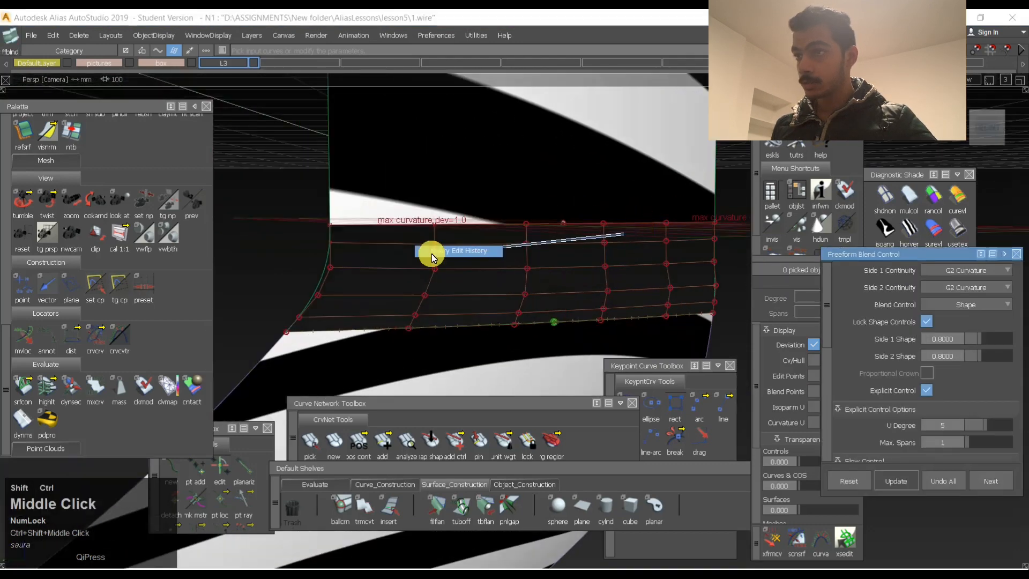
pyautogui.click(432, 252)
pyautogui.keyDown('alt'); pyautogui.keyDown('shift'); pyautogui.moveTo(493, 253); pyautogui.dragTo(450, 234); pyautogui.keyUp('shift'); pyautogui.keyUp('alt')
pyautogui.keyDown('alt'); pyautogui.keyDown('shift'); pyautogui.moveTo(450, 235); pyautogui.dragTo(466, 294, button='middle'); pyautogui.keyUp('shift'); pyautogui.keyUp('alt')
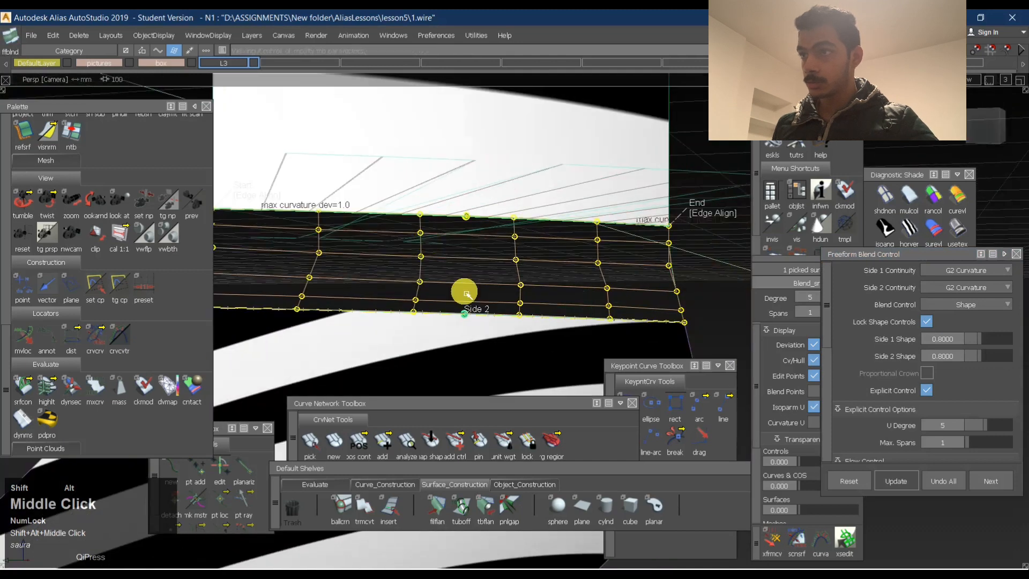
pyautogui.click(485, 210)
pyautogui.keyDown('alt'); pyautogui.keyDown('shift'); pyautogui.moveTo(484, 210); pyautogui.dragTo(448, 211); pyautogui.keyUp('shift'); pyautogui.keyUp('alt')
# Align the blend's upper edge to the vertical surface with G2 continuity and Position Influence 1.0, accepting removal of its construction history.
pyautogui.click(482, 487)
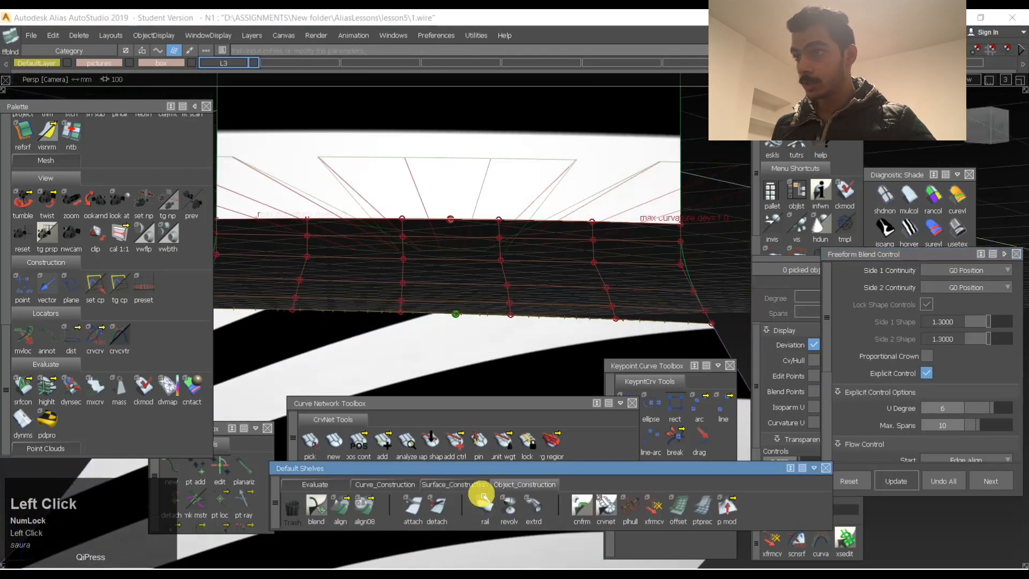
pyautogui.click(435, 234)
pyautogui.click(449, 340)
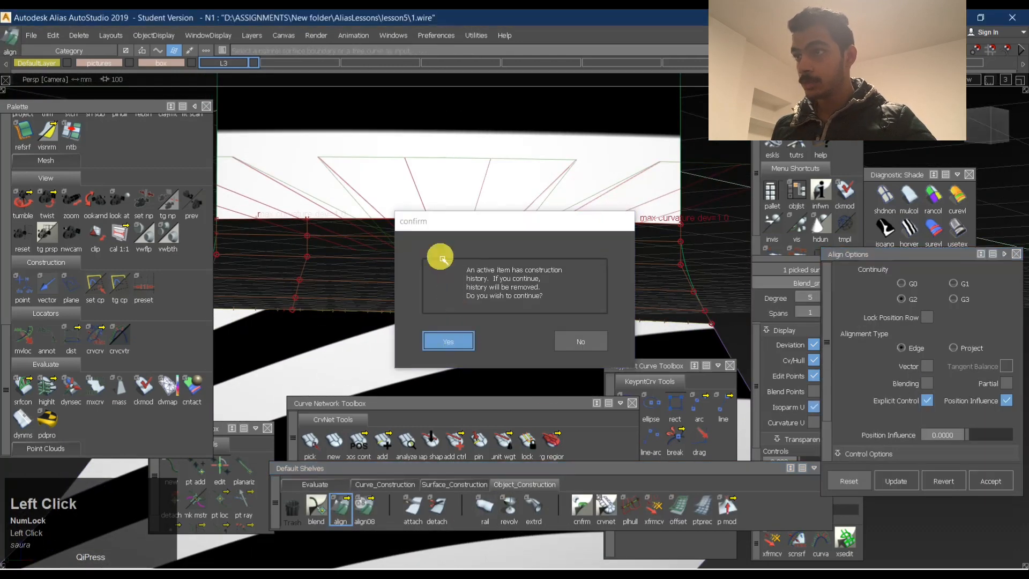
pyautogui.click(441, 201)
pyautogui.keyDown('alt'); pyautogui.keyDown('shift'); pyautogui.moveTo(441, 200); pyautogui.dragTo(313, 275); pyautogui.keyUp('shift'); pyautogui.keyUp('alt')
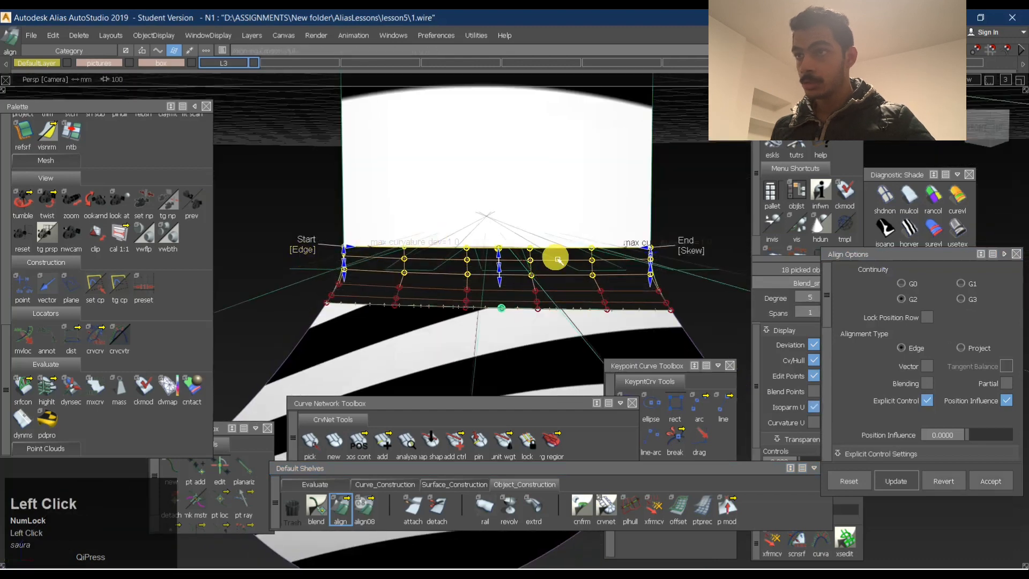
pyautogui.moveTo(594, 311)
pyautogui.keyDown('alt'); pyautogui.keyDown('shift'); pyautogui.mouseDown()
pyautogui.moveTo(590, 283)
pyautogui.moveTo(596, 300)
pyautogui.mouseUp(); pyautogui.keyUp('shift'); pyautogui.keyUp('alt')
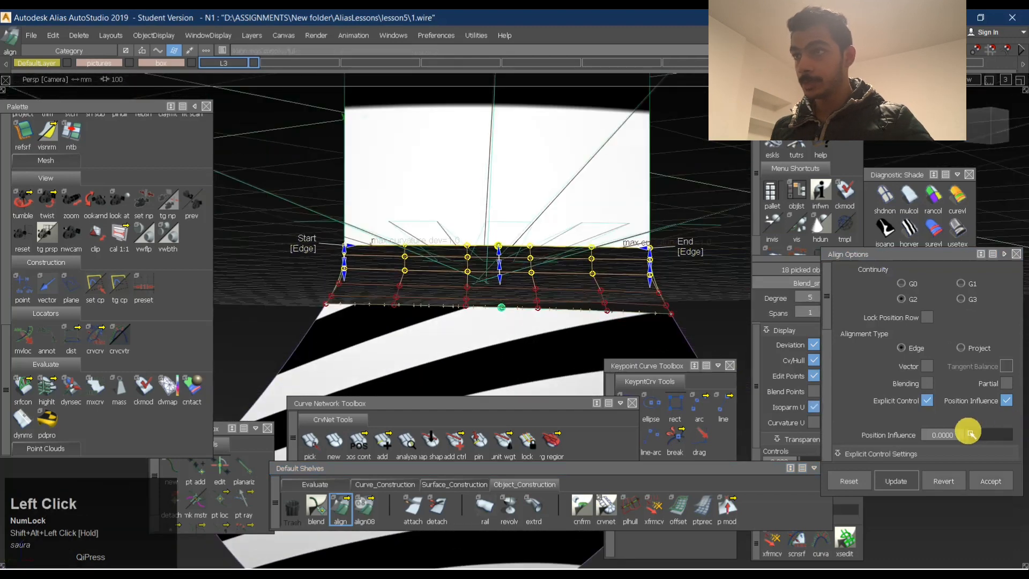
pyautogui.moveTo(968, 433); pyautogui.dragTo(1011, 434)
pyautogui.keyDown('alt'); pyautogui.keyDown('shift'); pyautogui.moveTo(512, 336); pyautogui.dragTo(758, 333); pyautogui.keyUp('shift'); pyautogui.keyUp('alt')
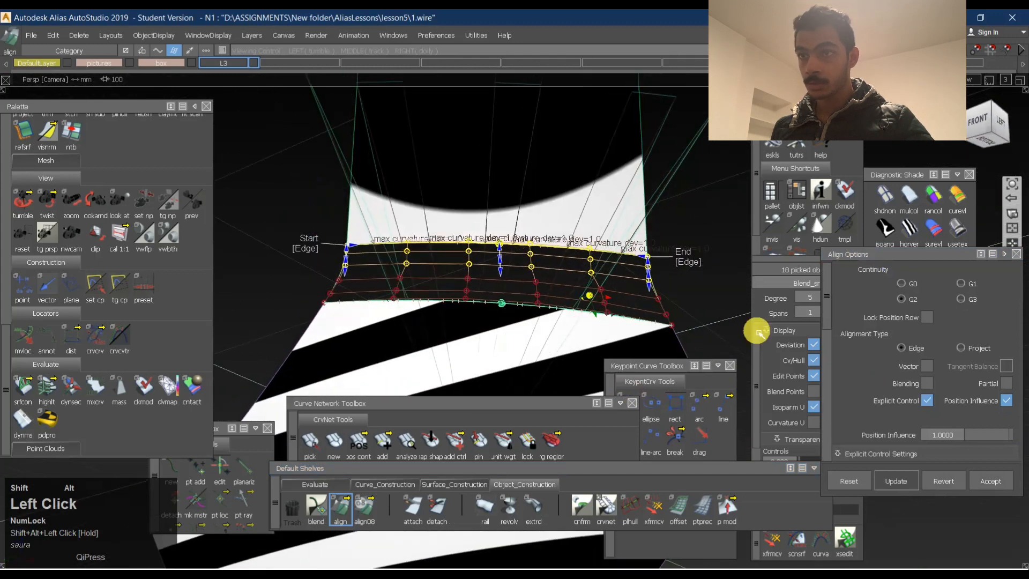
# Try raising the alignment's explicit U Degree to 8.
pyautogui.scroll(-3, 957, 433)
pyautogui.click(993, 358)
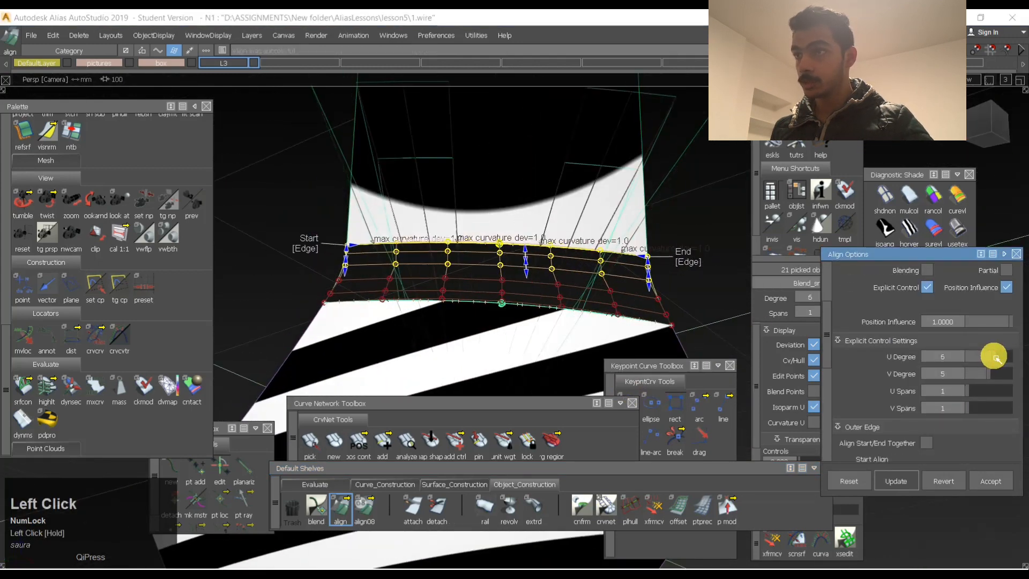
pyautogui.click(999, 359)
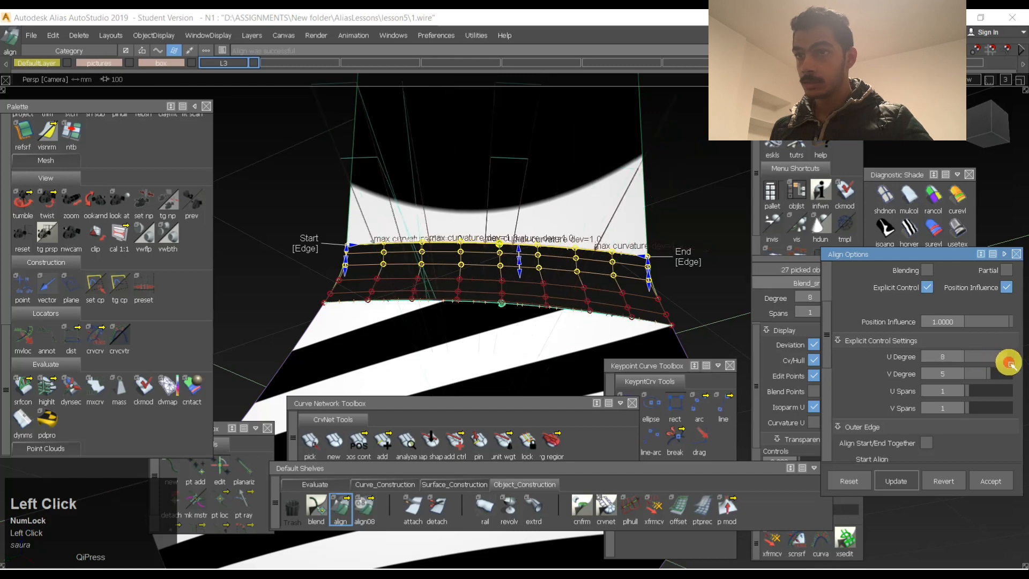
# Align the blend's lower edge to the angular surface with G2 continuity and Position Influence 1.0.
pyautogui.click(531, 190)
pyautogui.keyDown('alt'); pyautogui.keyDown('shift'); pyautogui.moveTo(501, 245); pyautogui.dragTo(533, 273); pyautogui.keyUp('shift'); pyautogui.keyUp('alt')
pyautogui.keyDown('alt'); pyautogui.keyDown('shift'); pyautogui.moveTo(652, 269); pyautogui.dragTo(531, 321); pyautogui.keyUp('shift'); pyautogui.keyUp('alt')
pyautogui.keyDown('alt'); pyautogui.keyDown('shift'); pyautogui.moveTo(504, 276); pyautogui.dragTo(545, 303); pyautogui.keyUp('shift'); pyautogui.keyUp('alt')
pyautogui.click(532, 303)
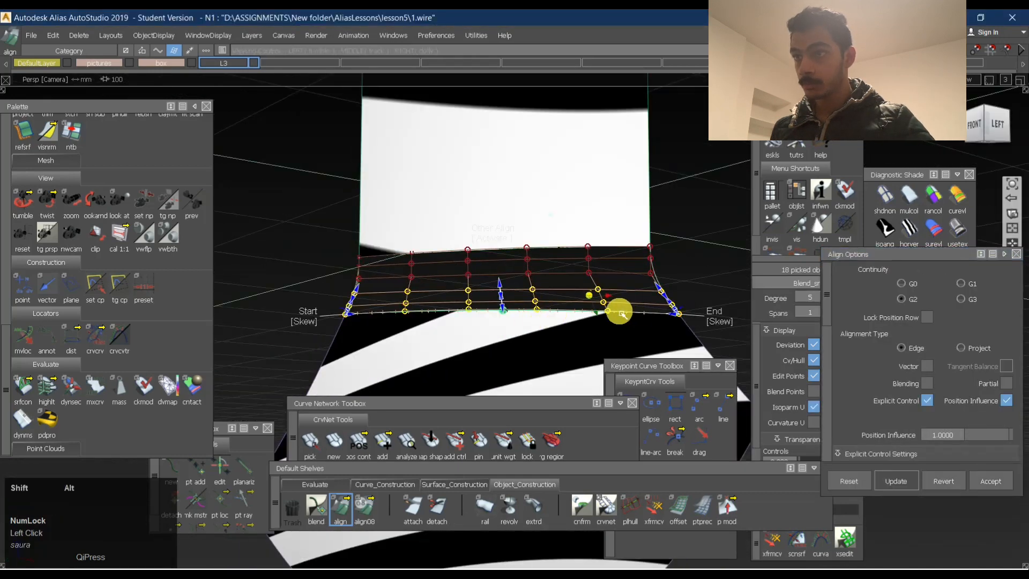
# Apply black-and-white horizontal zebra shading to the blend, hide its control points and inspect the stripes across the joins.
pyautogui.keyDown('alt'); pyautogui.keyDown('shift'); pyautogui.moveTo(621, 312); pyautogui.dragTo(727, 312); pyautogui.keyUp('shift'); pyautogui.keyUp('alt')
pyautogui.keyDown('alt'); pyautogui.keyDown('shift'); pyautogui.moveTo(498, 316); pyautogui.dragTo(530, 231); pyautogui.keyUp('shift'); pyautogui.keyUp('alt')
pyautogui.keyDown('alt'); pyautogui.keyDown('shift'); pyautogui.moveTo(523, 332); pyautogui.dragTo(635, 327); pyautogui.keyUp('shift'); pyautogui.keyUp('alt')
pyautogui.keyDown('ctrl'); pyautogui.keyDown('shift'); pyautogui.moveTo(637, 277); pyautogui.dragTo(531, 221, button='middle'); pyautogui.keyUp('shift'); pyautogui.keyUp('ctrl')
pyautogui.keyDown('alt'); pyautogui.keyDown('shift'); pyautogui.moveTo(490, 257); pyautogui.dragTo(713, 230); pyautogui.keyUp('shift'); pyautogui.keyUp('alt')
pyautogui.click(909, 228)
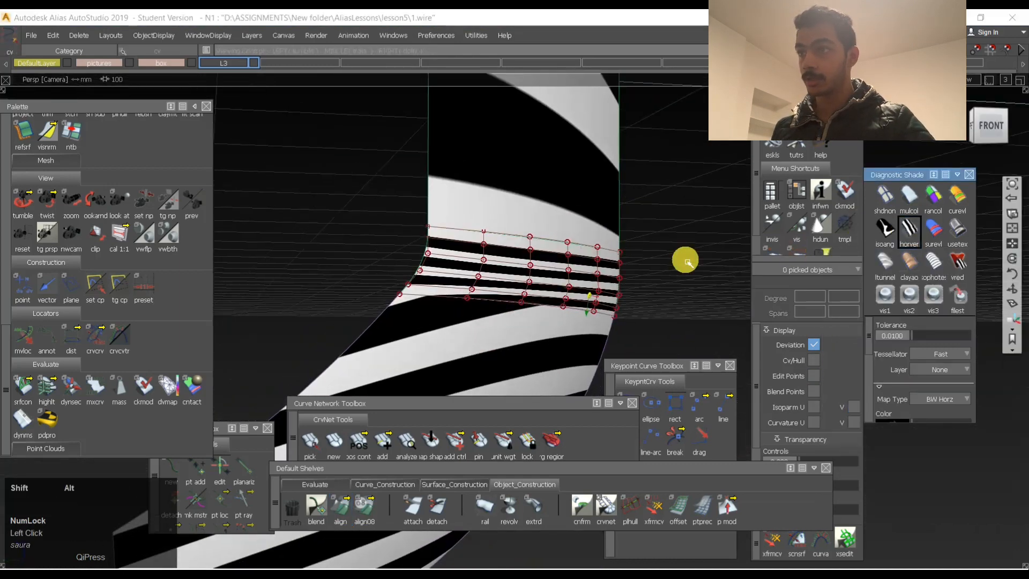
pyautogui.keyDown('alt'); pyautogui.keyDown('shift'); pyautogui.moveTo(688, 262); pyautogui.dragTo(395, 248); pyautogui.keyUp('shift'); pyautogui.keyUp('alt')
pyautogui.keyDown('ctrl'); pyautogui.keyDown('shift'); pyautogui.moveTo(470, 307); pyautogui.dragTo(488, 247); pyautogui.keyUp('shift'); pyautogui.keyUp('ctrl')
pyautogui.keyDown('shift'); pyautogui.click(629, 257); pyautogui.keyUp('shift')
pyautogui.keyDown('ctrl'); pyautogui.keyDown('shift'); pyautogui.moveTo(620, 271); pyautogui.dragTo(616, 196); pyautogui.keyUp('shift'); pyautogui.keyUp('ctrl')
pyautogui.keyDown('alt'); pyautogui.keyDown('shift'); pyautogui.moveTo(617, 195); pyautogui.dragTo(617, 438); pyautogui.keyUp('shift'); pyautogui.keyUp('alt')
# Detach the blend surface across its middle into two halves, accepting removal of the construction history.
pyautogui.click(528, 488)
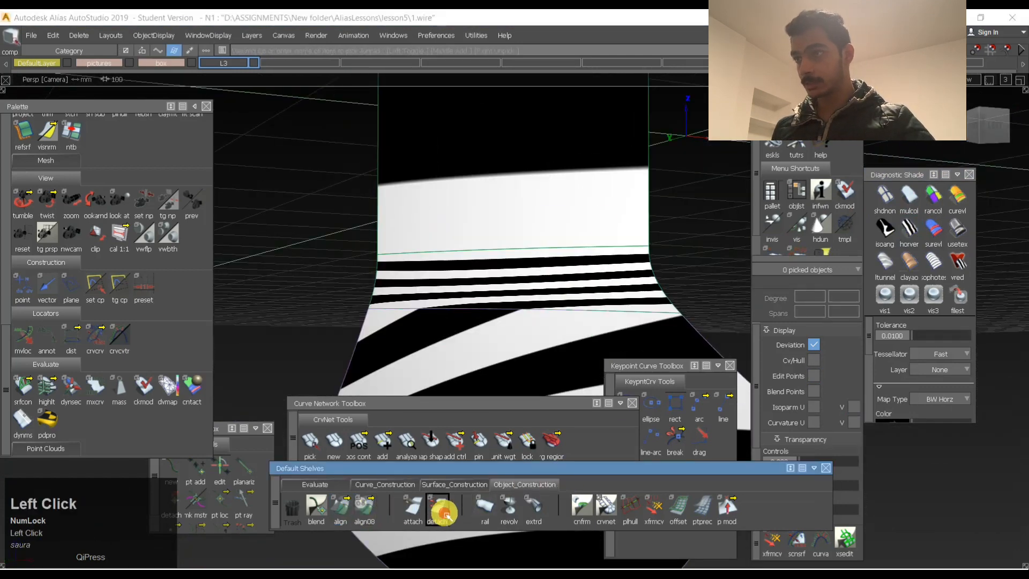
pyautogui.click(375, 284)
pyautogui.click(454, 336)
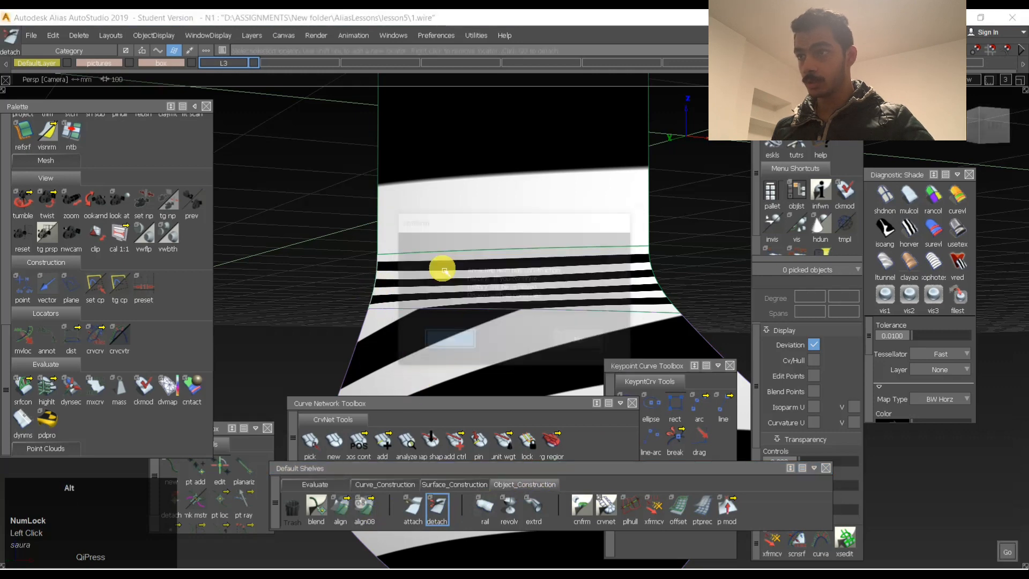
pyautogui.moveTo(539, 270)
pyautogui.keyDown('alt'); pyautogui.mouseDown()
pyautogui.moveTo(550, 271)
pyautogui.moveTo(529, 257)
pyautogui.mouseUp(); pyautogui.keyUp('alt')
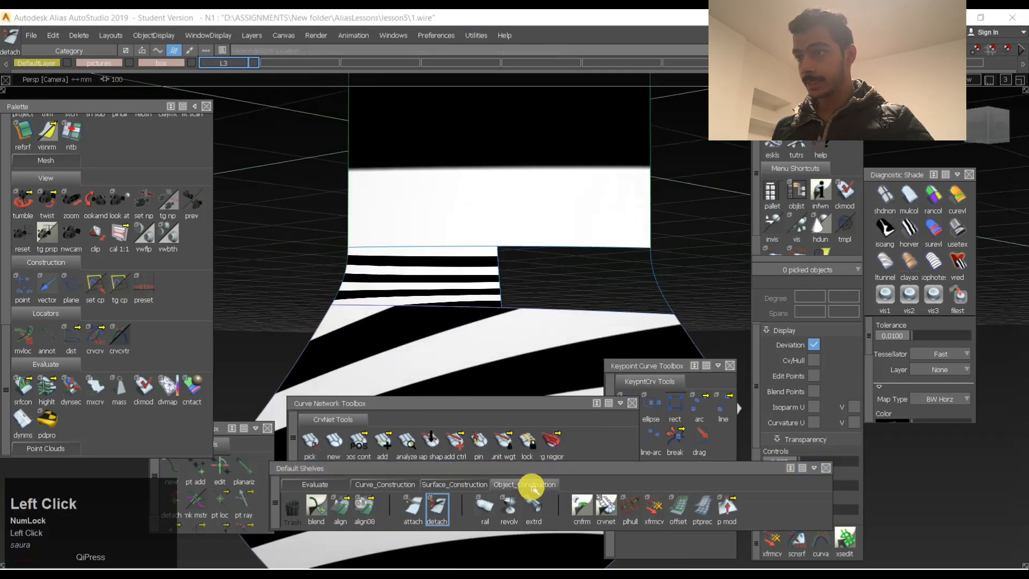
# Align the right half's upper edge to the vertical surface with G2 continuity and the Partial option enabled.
pyautogui.click(341, 512)
pyautogui.click(552, 253)
pyautogui.click(555, 241)
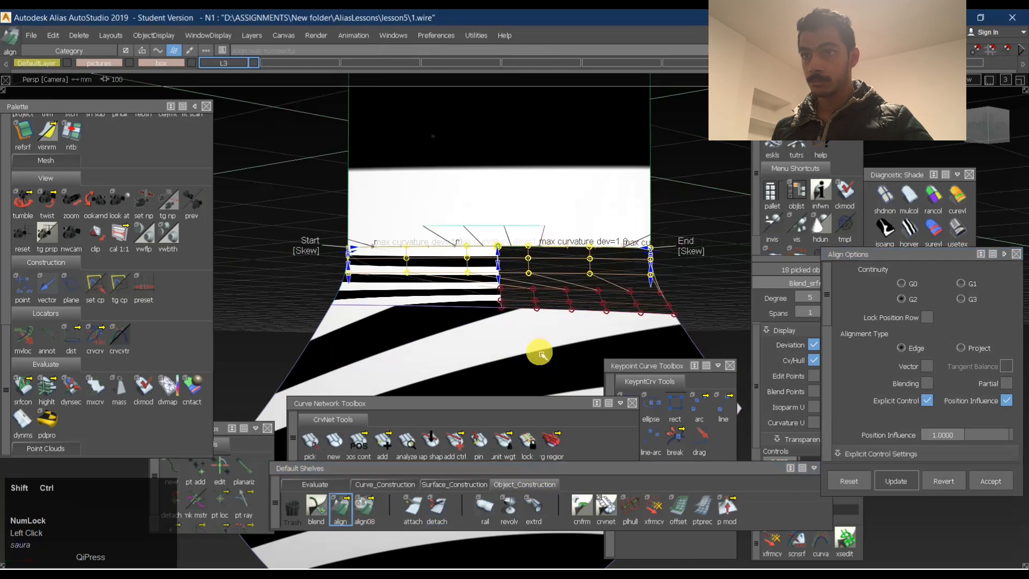
pyautogui.click(1004, 383)
pyautogui.keyDown('ctrl'); pyautogui.keyDown('shift'); pyautogui.moveTo(562, 322); pyautogui.dragTo(577, 237); pyautogui.keyUp('shift'); pyautogui.keyUp('ctrl')
pyautogui.keyDown('ctrl'); pyautogui.keyDown('shift'); pyautogui.middleClick(602, 266); pyautogui.keyUp('shift'); pyautogui.keyUp('ctrl')
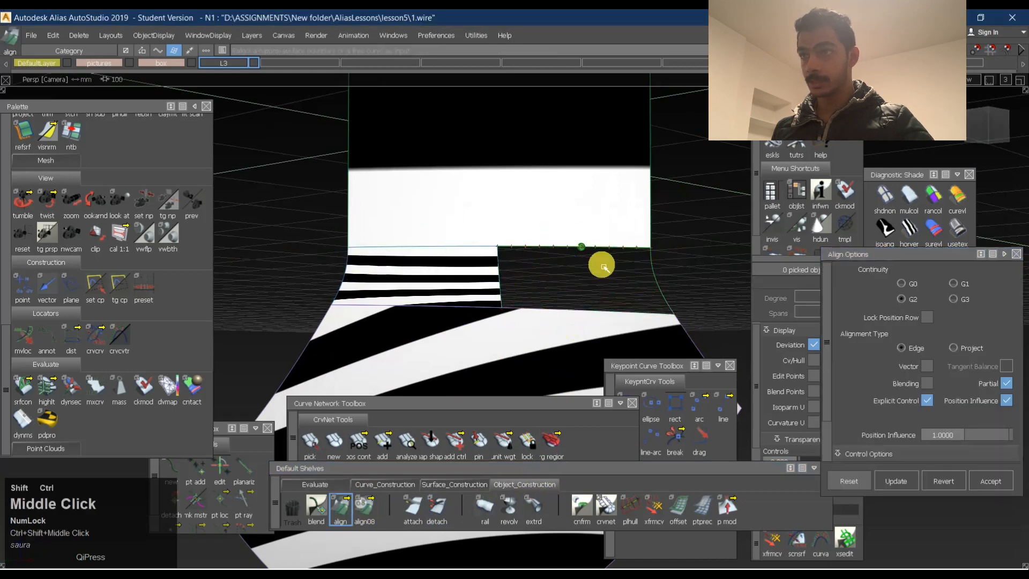
# Align the right half's lower edge to the angular surface with G2 continuity and Partial enabled.
pyautogui.keyDown('shift'); pyautogui.click(592, 266); pyautogui.keyUp('shift')
pyautogui.click(587, 327)
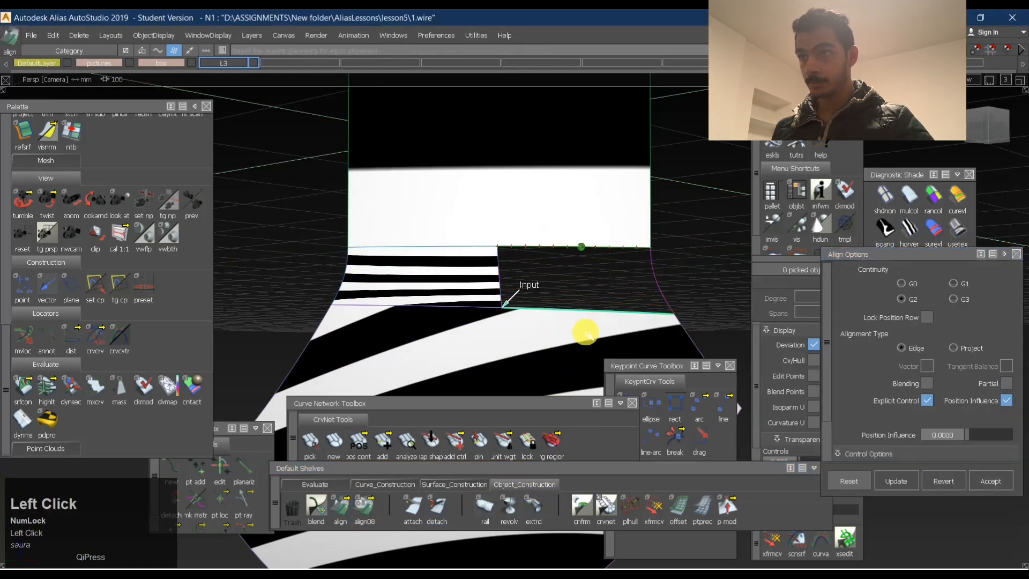
pyautogui.click(925, 400)
pyautogui.click(1005, 383)
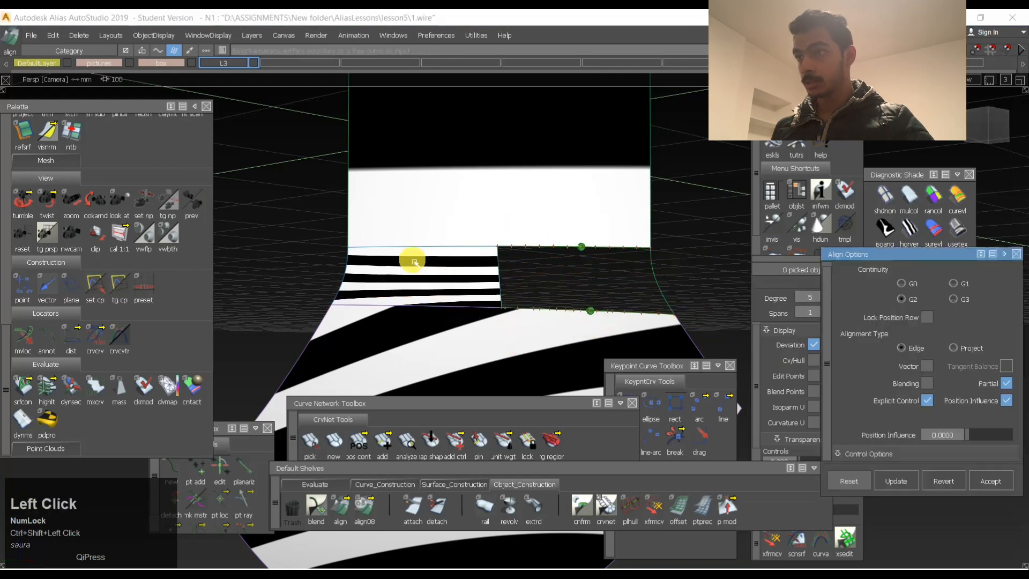
# Align the left half's upper edge to the vertical surface with a partial G2 alignment.
pyautogui.click(425, 241)
pyautogui.keyDown('shift'); pyautogui.click(379, 262); pyautogui.keyUp('shift')
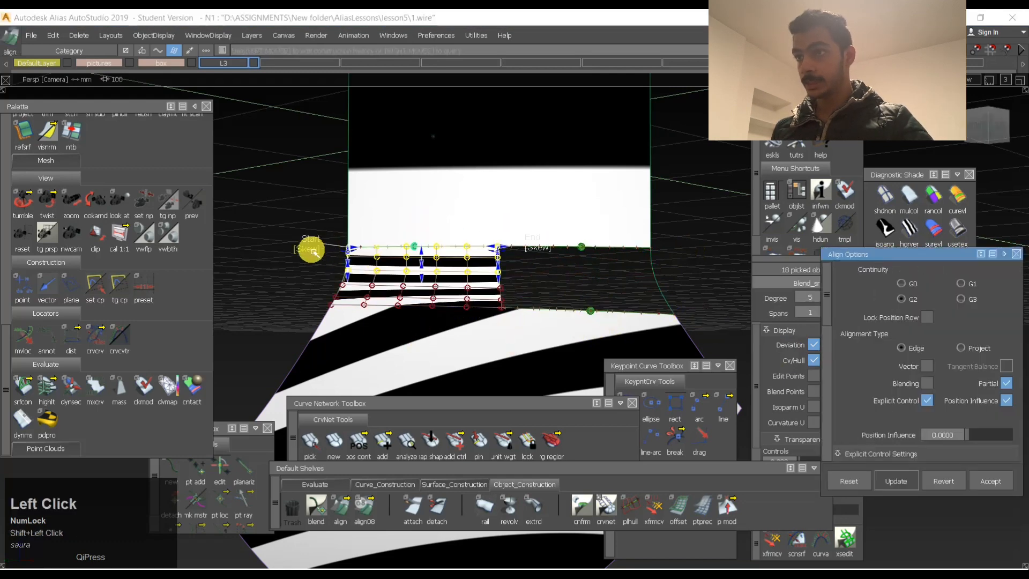
pyautogui.click(529, 250)
pyautogui.keyDown('ctrl'); pyautogui.keyDown('shift'); pyautogui.moveTo(495, 357); pyautogui.dragTo(434, 284); pyautogui.keyUp('shift'); pyautogui.keyUp('ctrl')
# Align the left half's lower edge to the angular surface with a partial G2 alignment, using Edge alignment at the start.
pyautogui.click(427, 305)
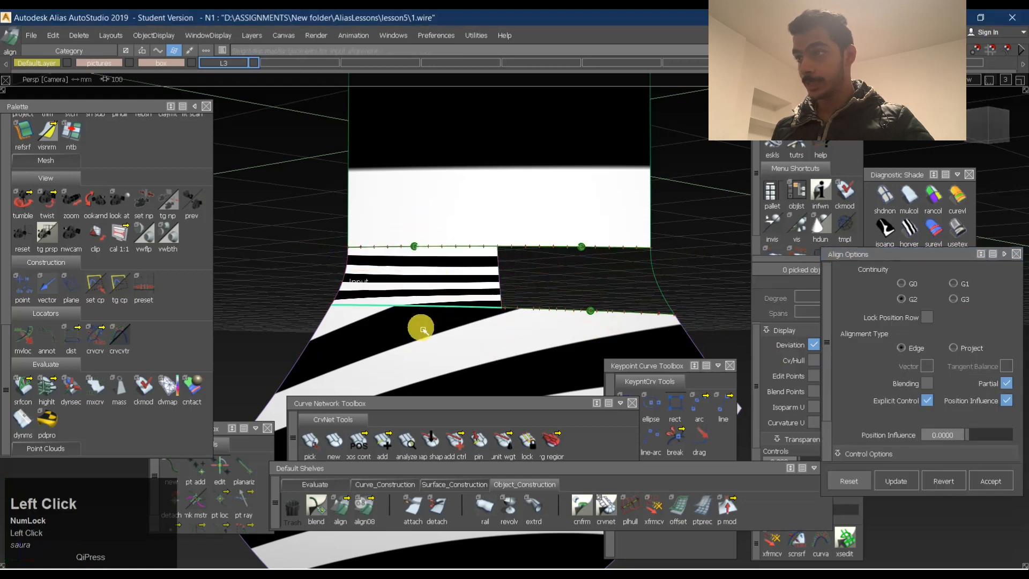
pyautogui.click(399, 338)
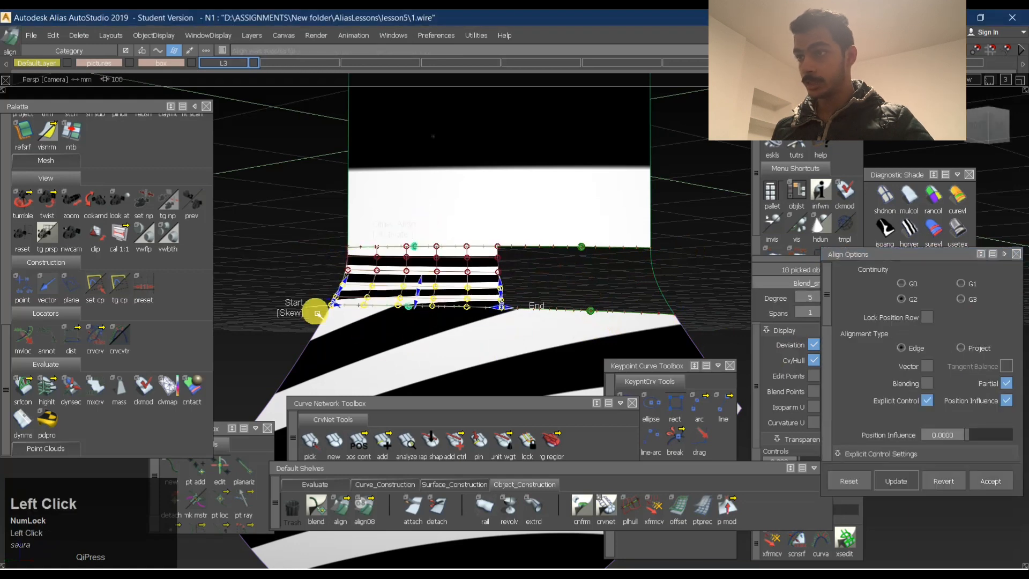
pyautogui.click(544, 317)
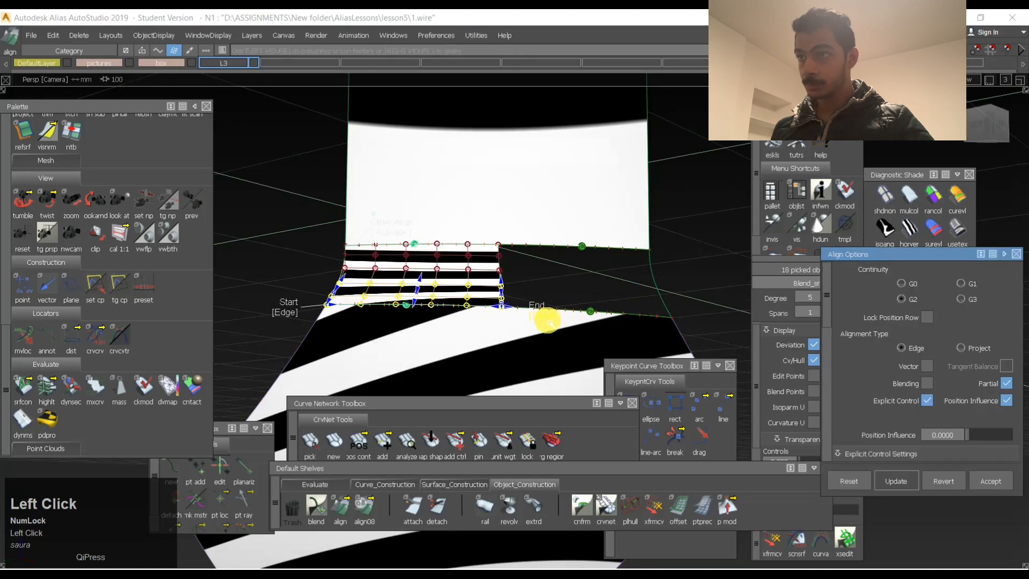
pyautogui.moveTo(470, 300)
pyautogui.keyDown('ctrl'); pyautogui.keyDown('shift'); pyautogui.mouseDown()
pyautogui.moveTo(540, 271)
pyautogui.moveTo(386, 308)
pyautogui.mouseUp(); pyautogui.keyUp('shift'); pyautogui.keyUp('ctrl')
# Shade the vertical, blend and angular surfaces with the User Defined texture map and inspect the highlight across the blend.
pyautogui.click(954, 230)
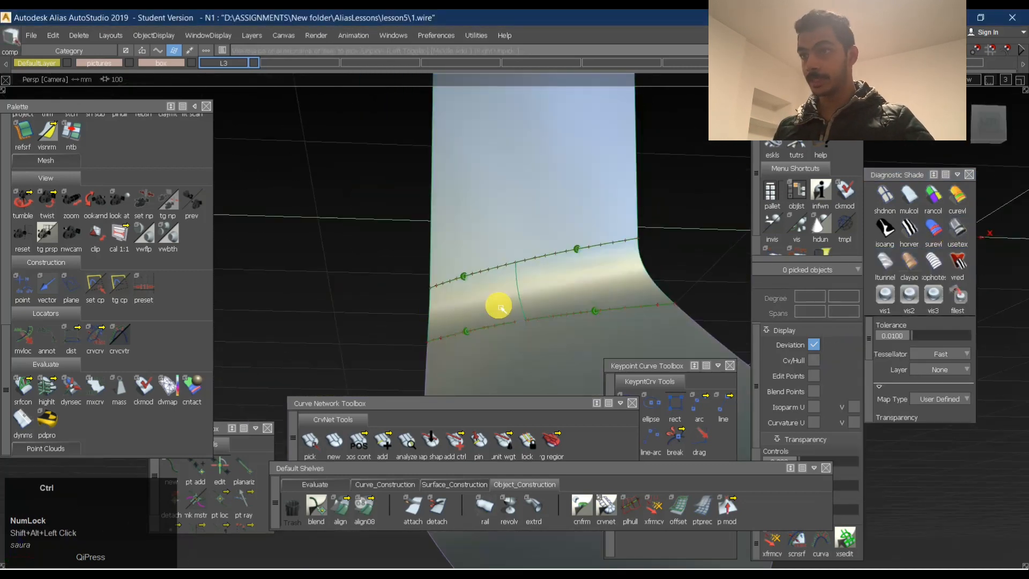
pyautogui.hotkey('ctrl', 'j')
pyautogui.keyDown('alt'); pyautogui.keyDown('shift'); pyautogui.moveTo(534, 315); pyautogui.dragTo(493, 276); pyautogui.keyUp('shift'); pyautogui.keyUp('alt')
pyautogui.keyDown('alt'); pyautogui.keyDown('shift'); pyautogui.moveTo(493, 275); pyautogui.dragTo(533, 248, button='middle'); pyautogui.keyUp('shift'); pyautogui.keyUp('alt')
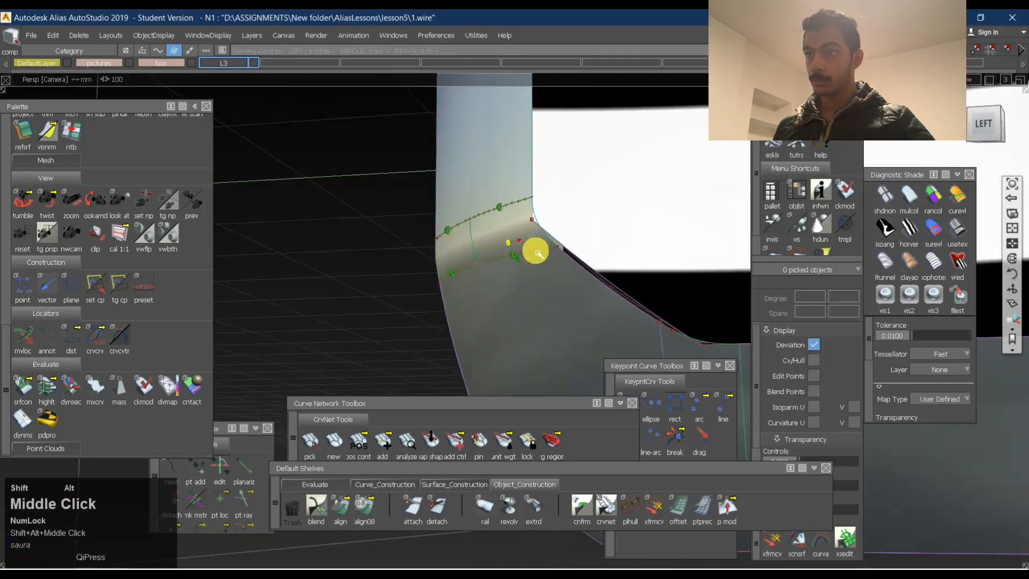
pyautogui.keyDown('alt'); pyautogui.keyDown('shift'); pyautogui.moveTo(533, 249); pyautogui.dragTo(543, 228); pyautogui.keyUp('shift'); pyautogui.keyUp('alt')
pyautogui.keyDown('alt'); pyautogui.keyDown('shift'); pyautogui.moveTo(543, 228); pyautogui.dragTo(533, 246, button='right'); pyautogui.keyUp('shift'); pyautogui.keyUp('alt')
pyautogui.keyDown('alt'); pyautogui.keyDown('shift'); pyautogui.moveTo(532, 246); pyautogui.dragTo(554, 236, button='middle'); pyautogui.keyUp('shift'); pyautogui.keyUp('alt')
pyautogui.keyDown('alt'); pyautogui.keyDown('shift'); pyautogui.moveTo(553, 237); pyautogui.dragTo(574, 287); pyautogui.keyUp('shift'); pyautogui.keyUp('alt')
pyautogui.keyDown('alt'); pyautogui.keyDown('shift'); pyautogui.moveTo(575, 287); pyautogui.dragTo(555, 253, button='right'); pyautogui.keyUp('shift'); pyautogui.keyUp('alt')
# Switch the surfaces back to black-and-white horizontal zebra shading and clear the selection.
pyautogui.click(928, 223)
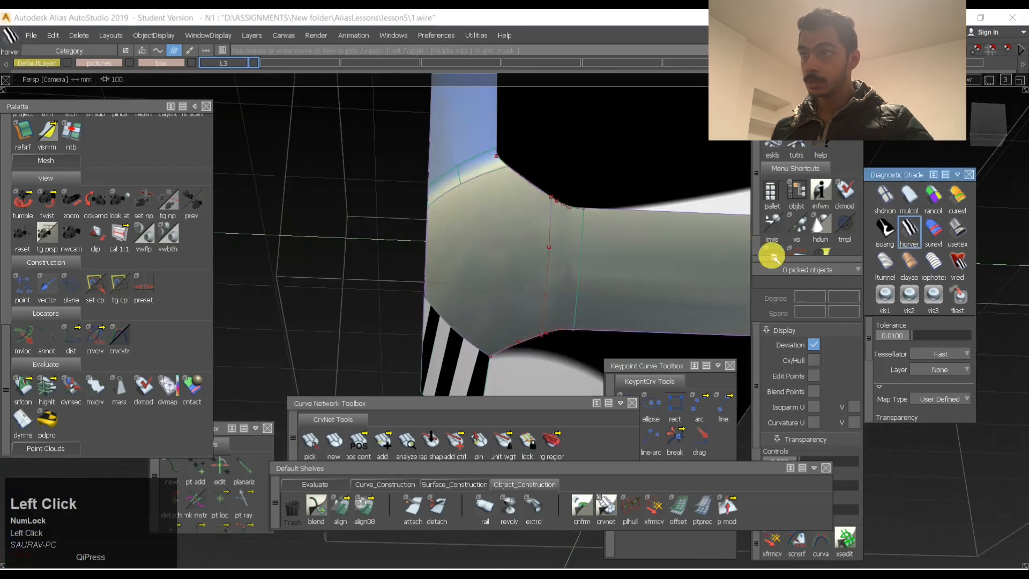
pyautogui.keyDown('alt'); pyautogui.keyDown('shift'); pyautogui.moveTo(697, 251); pyautogui.dragTo(613, 288); pyautogui.keyUp('shift'); pyautogui.keyUp('alt')
pyautogui.click(584, 273)
pyautogui.click(646, 152)
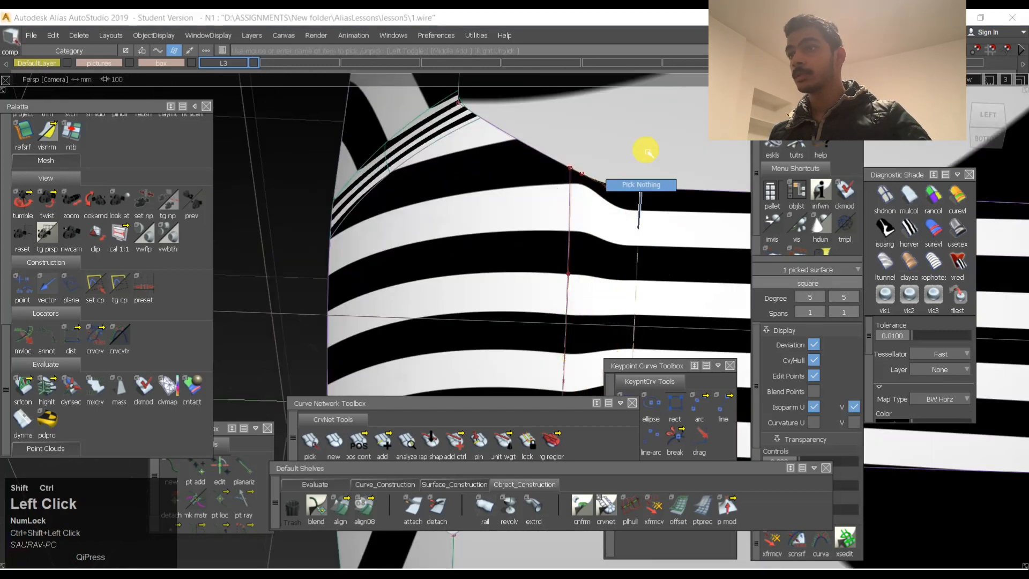
# Try a Chord surface fillet with G2 Curvature section, chordal length 20 and form factor 0.5 between the angular surface and its side neighbour.
pyautogui.keyDown('alt'); pyautogui.keyDown('shift'); pyautogui.moveTo(646, 152); pyautogui.dragTo(555, 292); pyautogui.keyUp('shift'); pyautogui.keyUp('alt')
pyautogui.keyDown('alt'); pyautogui.keyDown('shift'); pyautogui.moveTo(556, 291); pyautogui.dragTo(471, 255, button='middle'); pyautogui.keyUp('shift'); pyautogui.keyUp('alt')
pyautogui.keyDown('alt'); pyautogui.keyDown('shift'); pyautogui.moveTo(471, 256); pyautogui.dragTo(481, 234, button='right'); pyautogui.keyUp('shift'); pyautogui.keyUp('alt')
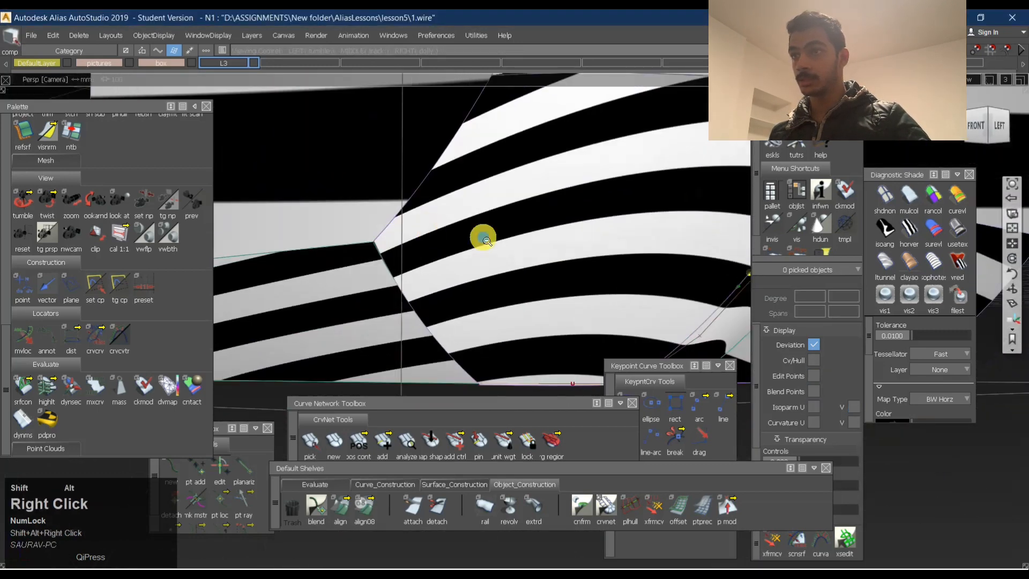
pyautogui.keyDown('alt'); pyautogui.keyDown('shift'); pyautogui.moveTo(480, 234); pyautogui.dragTo(421, 211); pyautogui.keyUp('shift'); pyautogui.keyUp('alt')
pyautogui.keyDown('alt'); pyautogui.keyDown('shift'); pyautogui.moveTo(421, 211); pyautogui.dragTo(481, 257, button='middle'); pyautogui.keyUp('shift'); pyautogui.keyUp('alt')
pyautogui.keyDown('alt'); pyautogui.keyDown('shift'); pyautogui.moveTo(480, 258); pyautogui.dragTo(541, 298); pyautogui.keyUp('shift'); pyautogui.keyUp('alt')
pyautogui.keyDown('ctrl'); pyautogui.keyDown('shift'); pyautogui.moveTo(541, 298); pyautogui.dragTo(475, 306, button='right'); pyautogui.keyUp('shift'); pyautogui.keyUp('ctrl')
pyautogui.click(476, 305)
pyautogui.click(549, 275)
pyautogui.press('space')
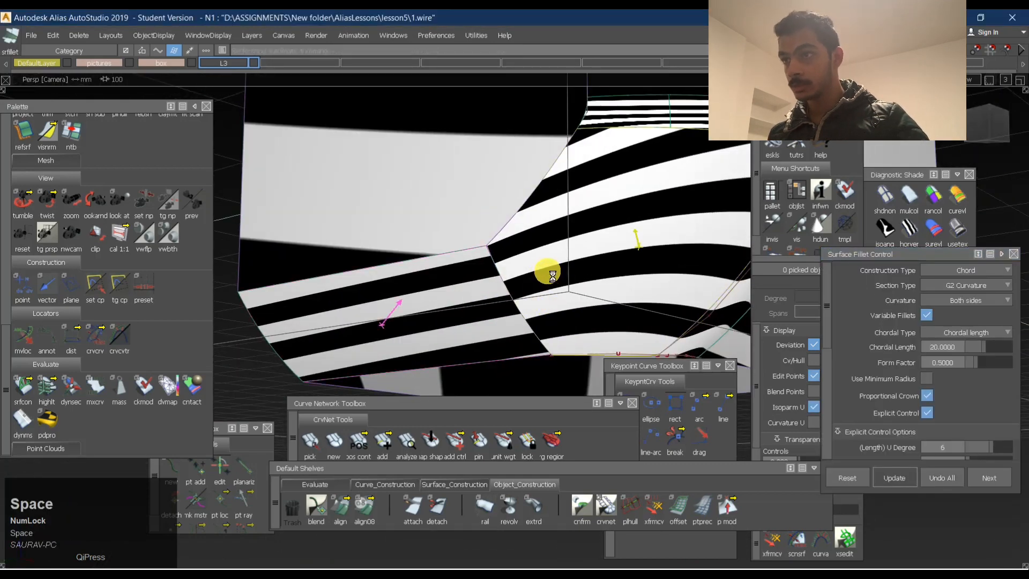
# Apply horizontal zebra shading to the fillet and examine the stripe flow into both neighbouring surfaces.
pyautogui.keyDown('alt'); pyautogui.keyDown('shift'); pyautogui.moveTo(552, 276); pyautogui.dragTo(492, 176); pyautogui.keyUp('shift'); pyautogui.keyUp('alt')
pyautogui.keyDown('ctrl'); pyautogui.keyDown('alt'); pyautogui.keyDown('shift'); pyautogui.moveTo(492, 175); pyautogui.dragTo(554, 265, button='right'); pyautogui.keyUp('shift'); pyautogui.keyUp('alt'); pyautogui.keyUp('ctrl')
pyautogui.keyDown('alt'); pyautogui.keyDown('shift'); pyautogui.moveTo(553, 264); pyautogui.dragTo(463, 207); pyautogui.keyUp('shift'); pyautogui.keyUp('alt')
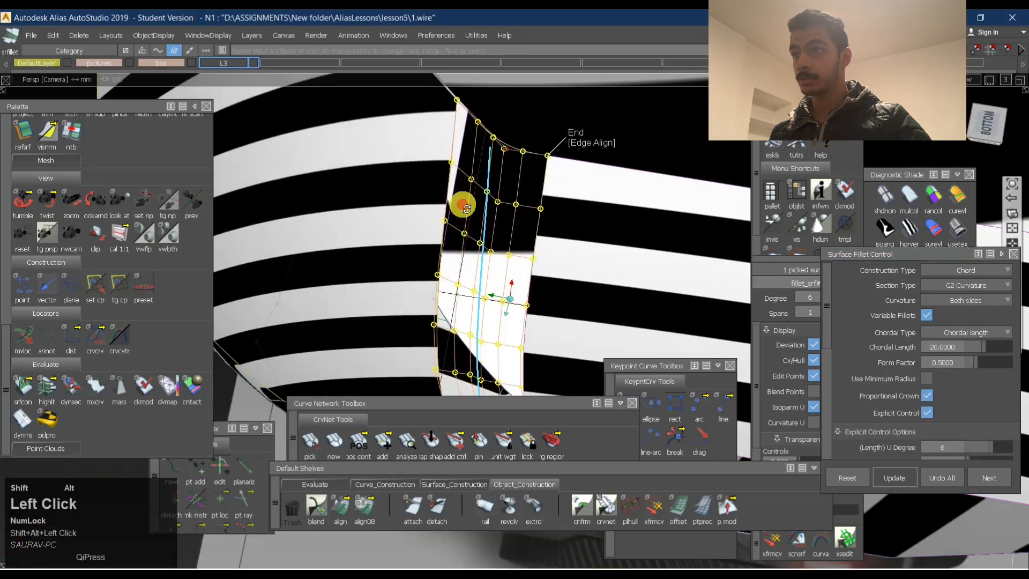
pyautogui.keyDown('alt'); pyautogui.keyDown('shift'); pyautogui.moveTo(466, 208); pyautogui.dragTo(457, 202, button='right'); pyautogui.keyUp('shift'); pyautogui.keyUp('alt')
pyautogui.keyDown('alt'); pyautogui.keyDown('shift'); pyautogui.moveTo(457, 202); pyautogui.dragTo(458, 243); pyautogui.keyUp('shift'); pyautogui.keyUp('alt')
pyautogui.keyDown('alt'); pyautogui.keyDown('shift'); pyautogui.moveTo(457, 243); pyautogui.dragTo(488, 244, button='middle'); pyautogui.keyUp('shift'); pyautogui.keyUp('alt')
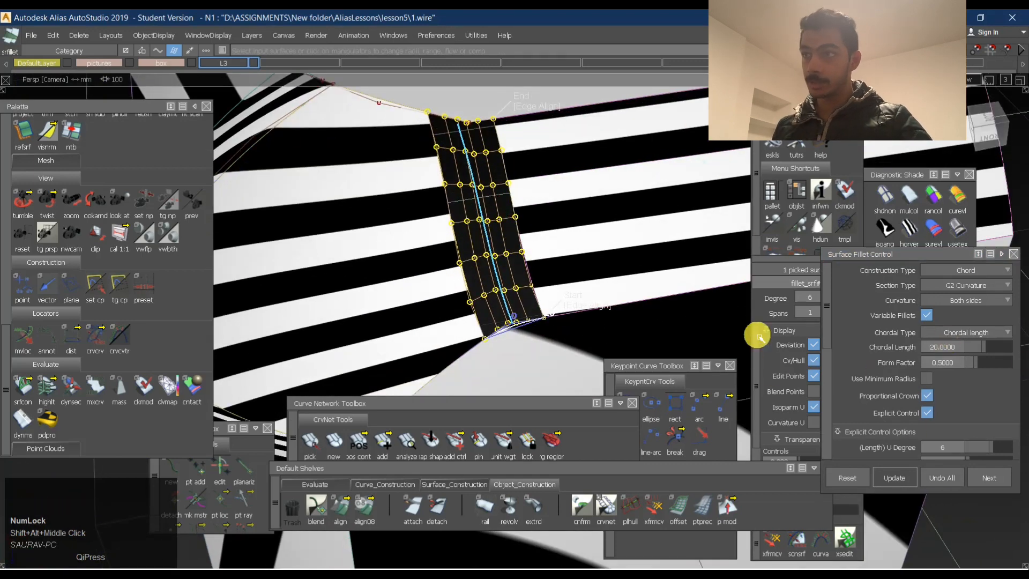
pyautogui.click(908, 230)
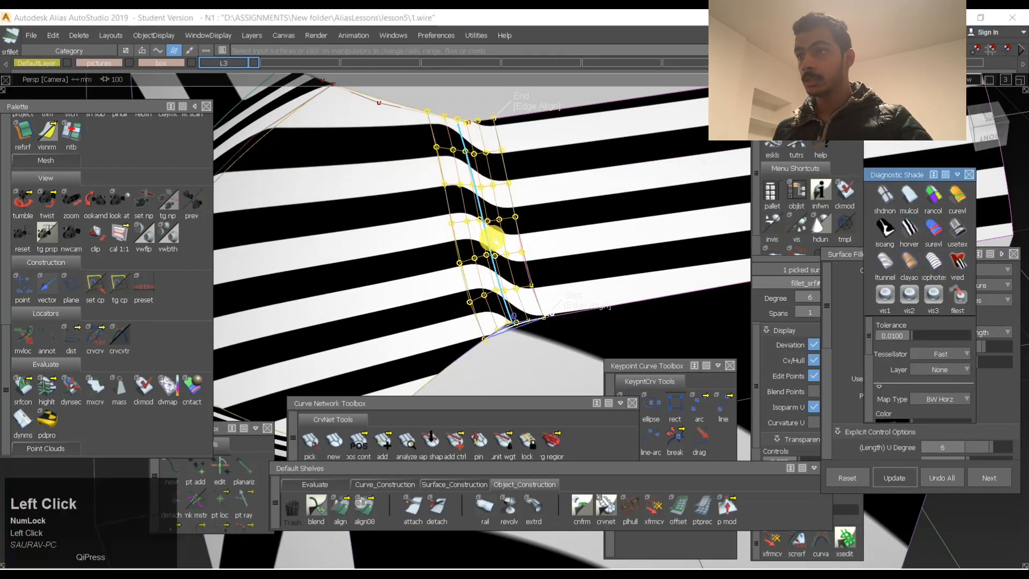
# Pick the surface fillet and delete it.
pyautogui.moveTo(490, 232)
pyautogui.keyDown('alt'); pyautogui.keyDown('shift'); pyautogui.mouseDown()
pyautogui.moveTo(483, 207)
pyautogui.moveTo(413, 239)
pyautogui.moveTo(503, 284)
pyautogui.moveTo(300, 359)
pyautogui.moveTo(402, 395)
pyautogui.moveTo(480, 353)
pyautogui.moveTo(519, 214)
pyautogui.moveTo(542, 254)
pyautogui.moveTo(653, 256)
pyautogui.moveTo(618, 262)
pyautogui.mouseUp(); pyautogui.keyUp('shift'); pyautogui.keyUp('alt')
pyautogui.keyDown('ctrl'); pyautogui.keyDown('shift'); pyautogui.click(503, 293); pyautogui.keyUp('shift'); pyautogui.keyUp('ctrl')
pyautogui.keyDown('ctrl'); pyautogui.keyDown('shift'); pyautogui.rightClick(552, 272); pyautogui.keyUp('shift'); pyautogui.keyUp('ctrl')
pyautogui.keyDown('ctrl'); pyautogui.keyDown('shift'); pyautogui.moveTo(588, 216); pyautogui.dragTo(448, 226); pyautogui.keyUp('shift'); pyautogui.keyUp('ctrl')
pyautogui.keyDown('ctrl'); pyautogui.keyDown('shift'); pyautogui.moveTo(449, 194); pyautogui.dragTo(530, 276, button='right'); pyautogui.keyUp('shift'); pyautogui.keyUp('ctrl')
pyautogui.moveTo(532, 278)
pyautogui.keyDown('ctrl'); pyautogui.keyDown('shift'); pyautogui.mouseDown()
pyautogui.moveTo(668, 209)
pyautogui.moveTo(505, 289)
pyautogui.mouseUp(); pyautogui.keyUp('shift'); pyautogui.keyUp('ctrl')
pyautogui.keyDown('ctrl'); pyautogui.keyDown('shift'); pyautogui.moveTo(590, 230); pyautogui.dragTo(496, 231); pyautogui.keyUp('shift'); pyautogui.keyUp('ctrl')
pyautogui.keyDown('ctrl'); pyautogui.click(498, 226); pyautogui.keyUp('ctrl')
pyautogui.press('Return')
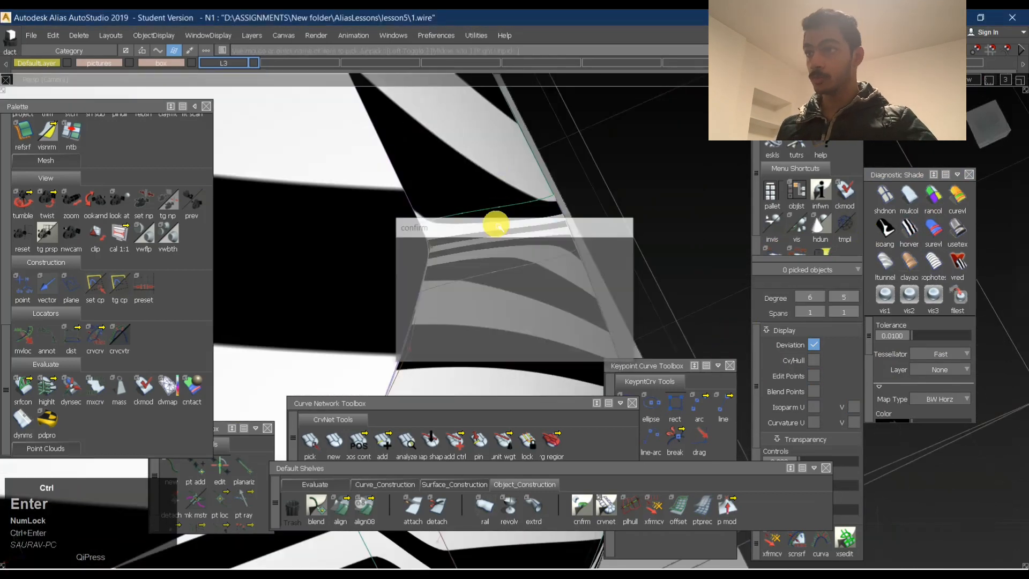
# Untrim the two surfaces cut by the fillet and delete their leftover curves-on-surface.
pyautogui.keyDown('ctrl'); pyautogui.keyDown('shift'); pyautogui.moveTo(467, 187); pyautogui.dragTo(470, 276, button='right'); pyautogui.keyUp('shift'); pyautogui.keyUp('ctrl')
pyautogui.click(476, 209)
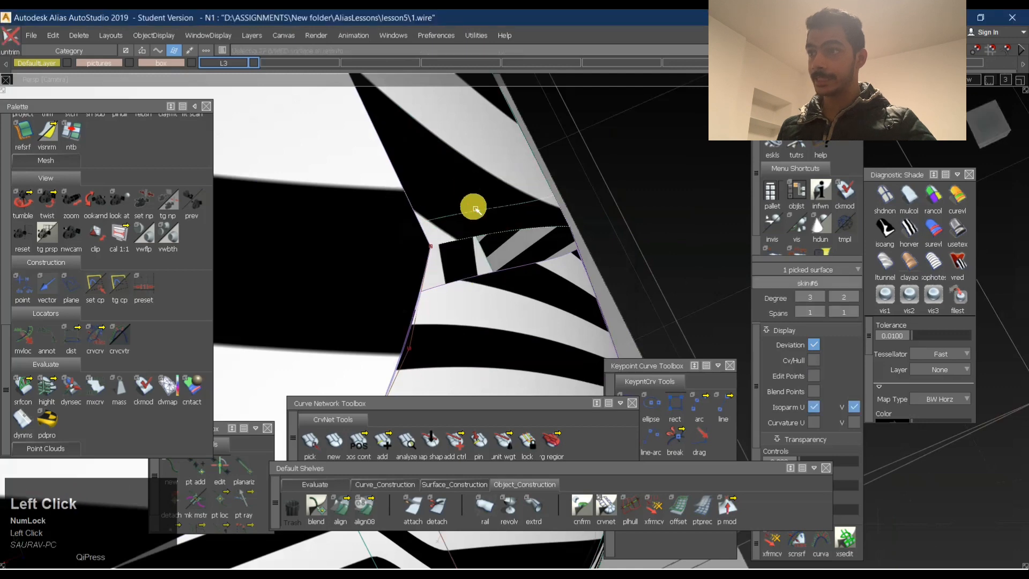
pyautogui.keyDown('ctrl'); pyautogui.keyDown('shift'); pyautogui.moveTo(495, 316); pyautogui.dragTo(495, 266); pyautogui.keyUp('shift'); pyautogui.keyUp('ctrl')
pyautogui.keyDown('ctrl'); pyautogui.keyDown('shift'); pyautogui.moveTo(552, 241); pyautogui.dragTo(517, 228); pyautogui.keyUp('shift'); pyautogui.keyUp('ctrl')
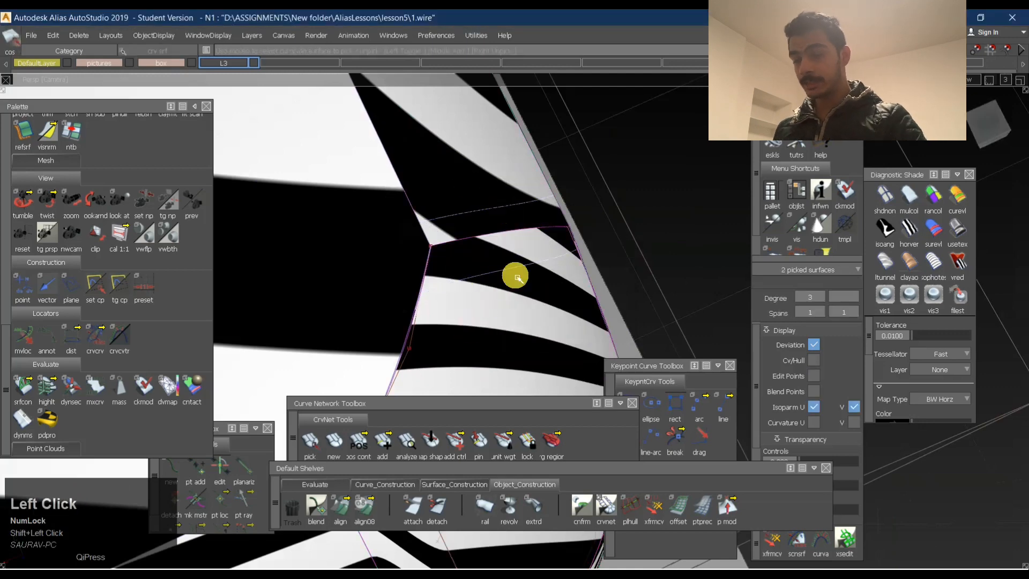
pyautogui.press('Return')
pyautogui.keyDown('alt'); pyautogui.keyDown('shift'); pyautogui.moveTo(515, 275); pyautogui.dragTo(560, 133); pyautogui.keyUp('shift'); pyautogui.keyUp('alt')
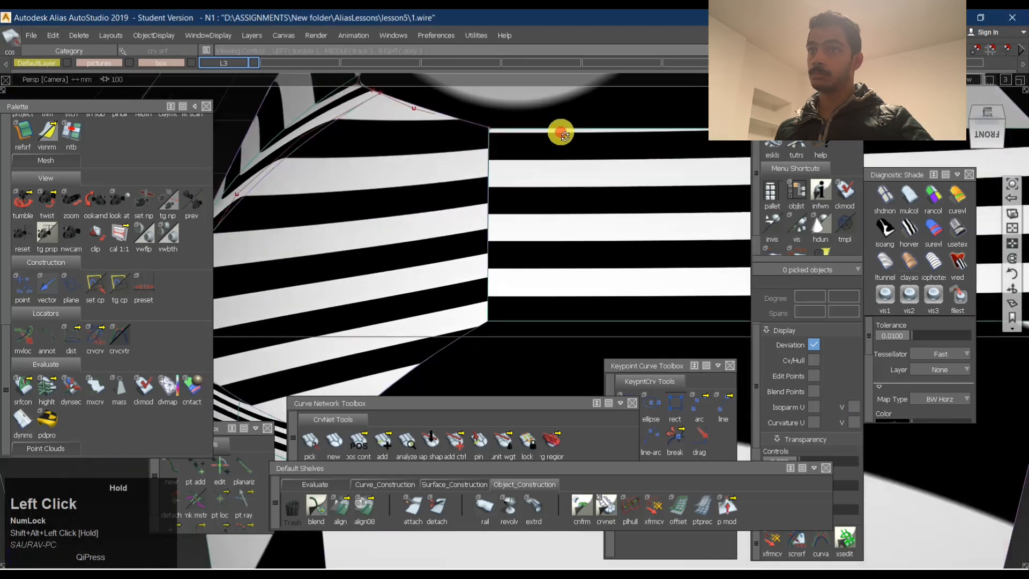
# Pick the two adjoining zebra-shaded surfaces, isolate them in the front view and clear the selection.
pyautogui.click(992, 130)
pyautogui.keyDown('alt'); pyautogui.keyDown('shift'); pyautogui.moveTo(529, 227); pyautogui.dragTo(595, 218, button='right'); pyautogui.keyUp('shift'); pyautogui.keyUp('alt')
pyautogui.keyDown('ctrl'); pyautogui.keyDown('shift'); pyautogui.moveTo(574, 135); pyautogui.dragTo(574, 199); pyautogui.keyUp('shift'); pyautogui.keyUp('ctrl')
pyautogui.click(554, 196)
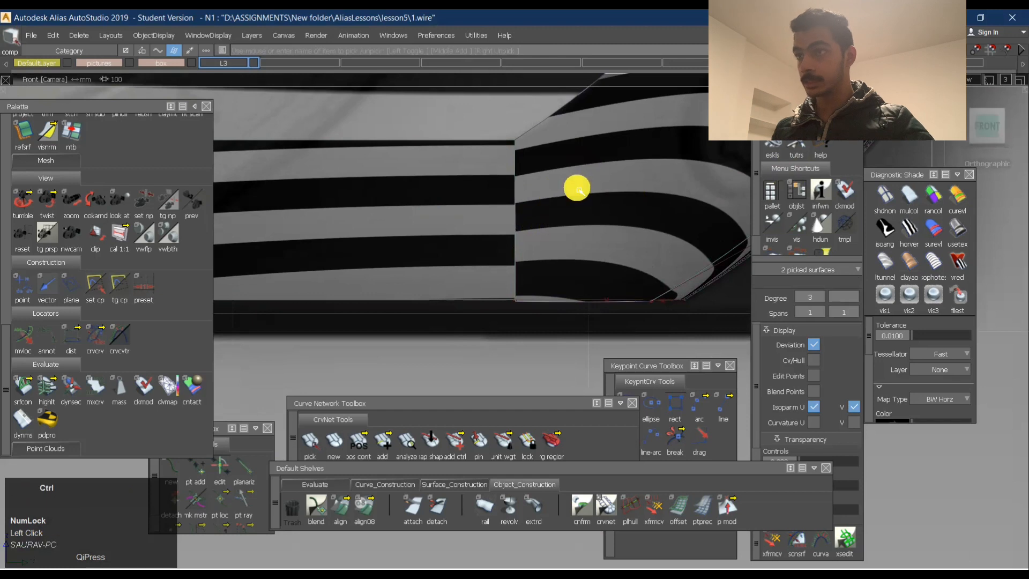
pyautogui.hotkey('ctrl', 'h')
pyautogui.keyDown('alt'); pyautogui.keyDown('shift'); pyautogui.moveTo(580, 148); pyautogui.dragTo(570, 163, button='middle'); pyautogui.keyUp('shift'); pyautogui.keyUp('alt')
pyautogui.keyDown('ctrl'); pyautogui.keyDown('shift'); pyautogui.moveTo(537, 231); pyautogui.dragTo(580, 188); pyautogui.keyUp('shift'); pyautogui.keyUp('ctrl')
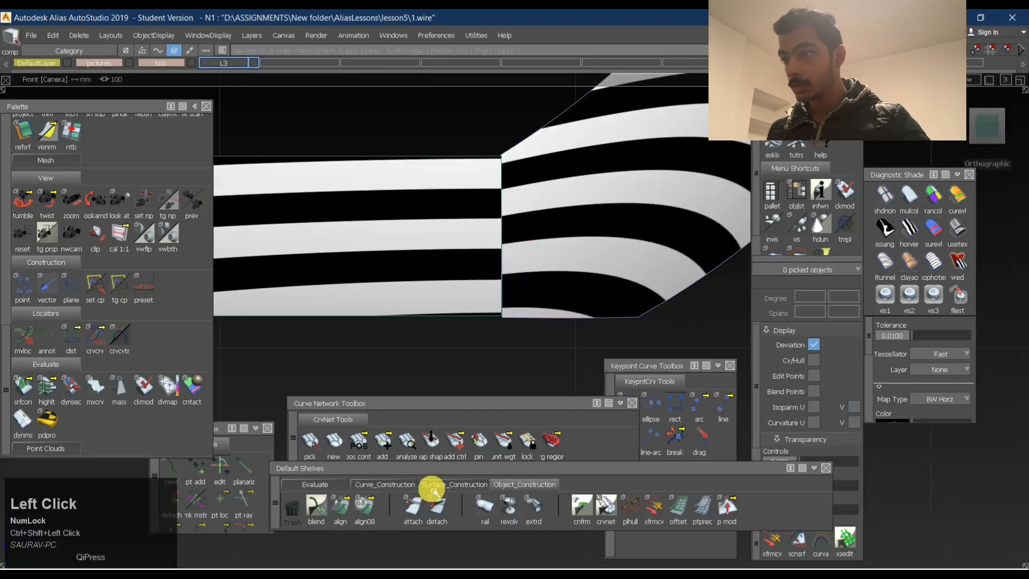
# Insert a vertical isoparametric line in the straight surface near the seam and draw a vertical degree 1 curve across the angular surface.
pyautogui.click(461, 485)
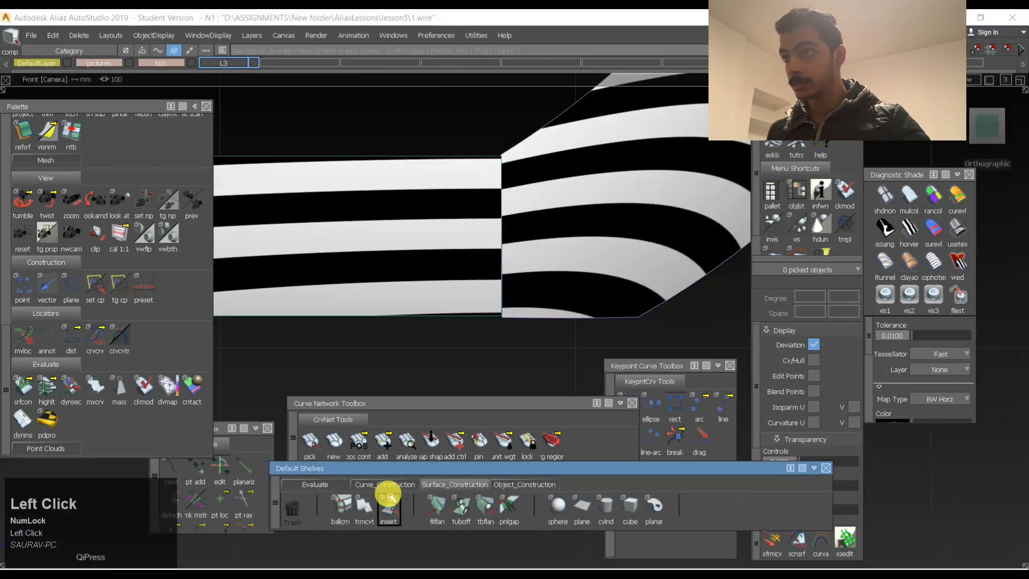
pyautogui.click(502, 204)
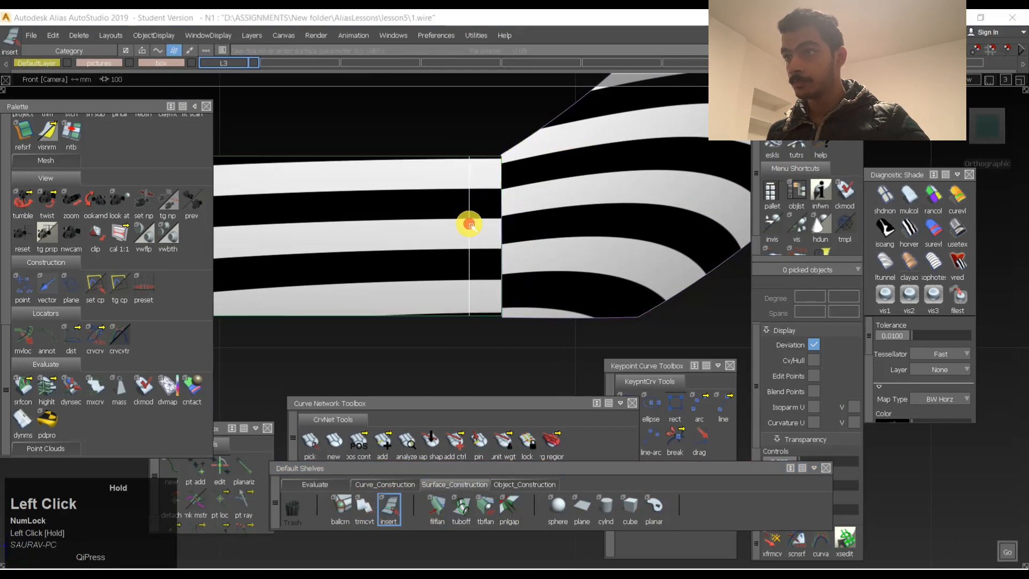
pyautogui.moveTo(538, 124)
pyautogui.keyDown('ctrl'); pyautogui.keyDown('shift'); pyautogui.mouseDown()
pyautogui.moveTo(535, 172)
pyautogui.moveTo(536, 133)
pyautogui.mouseUp(); pyautogui.keyUp('shift'); pyautogui.keyUp('ctrl')
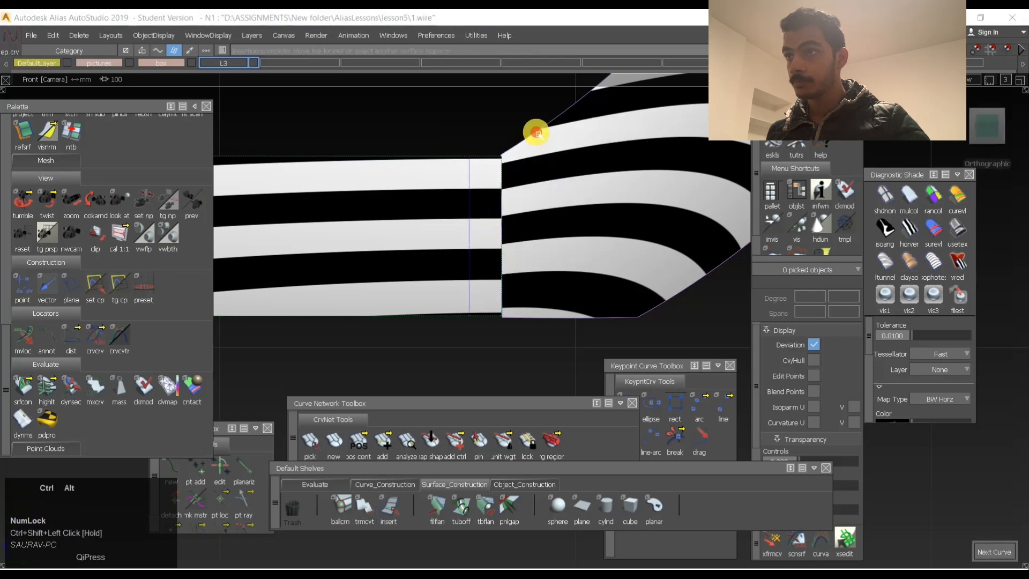
pyautogui.keyDown('ctrl'); pyautogui.keyDown('alt'); pyautogui.click(531, 140); pyautogui.keyUp('alt'); pyautogui.keyUp('ctrl')
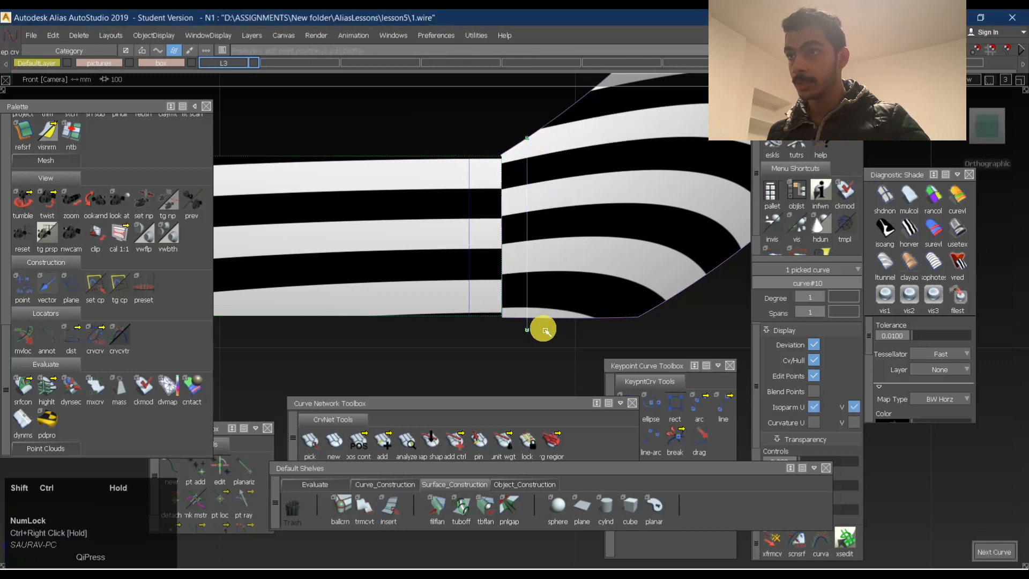
# Project the vertical curve onto the angular surface along the view direction as a curve-on-surface.
pyautogui.keyDown('ctrl'); pyautogui.keyDown('shift'); pyautogui.moveTo(568, 138); pyautogui.dragTo(558, 193, button='right'); pyautogui.keyUp('shift'); pyautogui.keyUp('ctrl')
pyautogui.click(509, 186)
pyautogui.press('space')
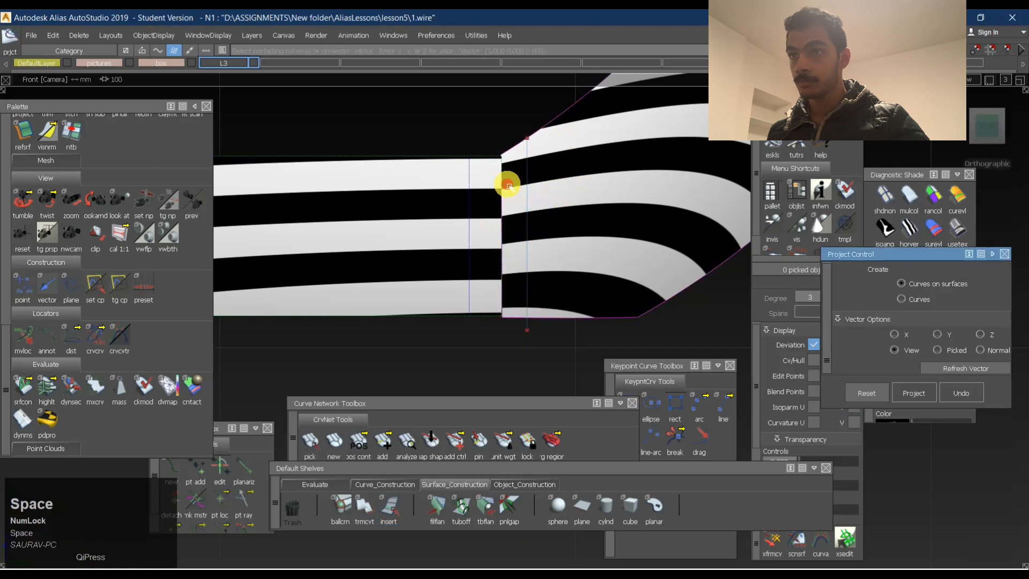
pyautogui.click(510, 186)
pyautogui.press('space')
# Trim away the strips of both surfaces beside the seam to open a gap, and delete the leftover construction curve.
pyautogui.keyDown('ctrl'); pyautogui.keyDown('shift'); pyautogui.moveTo(542, 141); pyautogui.dragTo(543, 220, button='right'); pyautogui.keyUp('shift'); pyautogui.keyUp('ctrl')
pyautogui.click(564, 202)
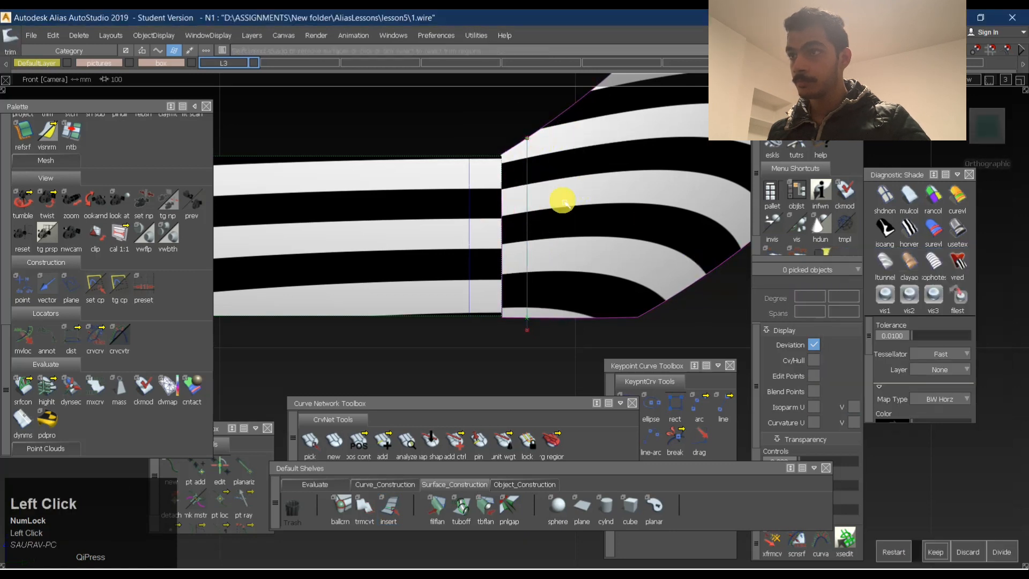
pyautogui.press('space')
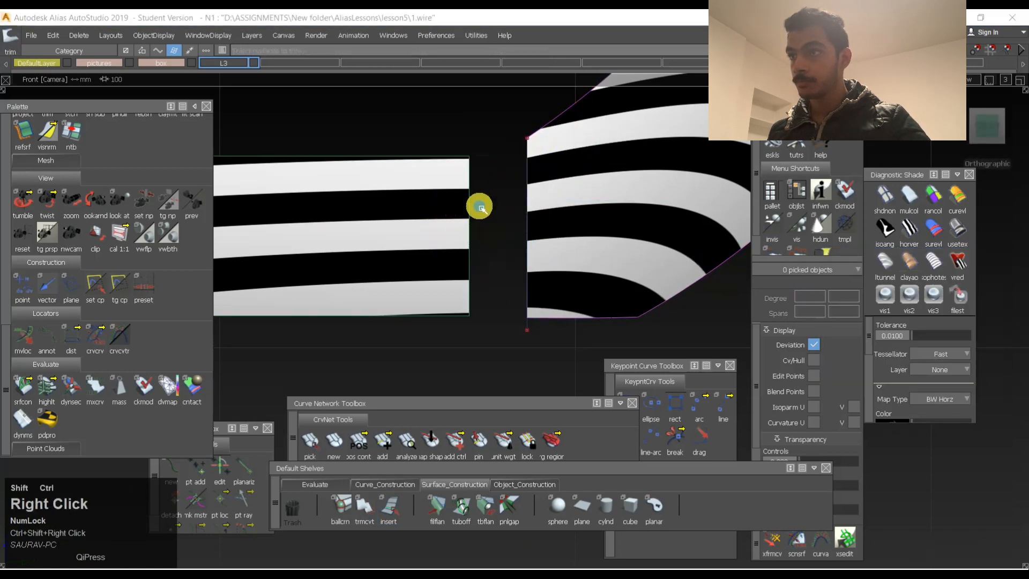
pyautogui.keyDown('ctrl'); pyautogui.keyDown('shift'); pyautogui.moveTo(479, 206); pyautogui.dragTo(483, 299); pyautogui.keyUp('shift'); pyautogui.keyUp('ctrl')
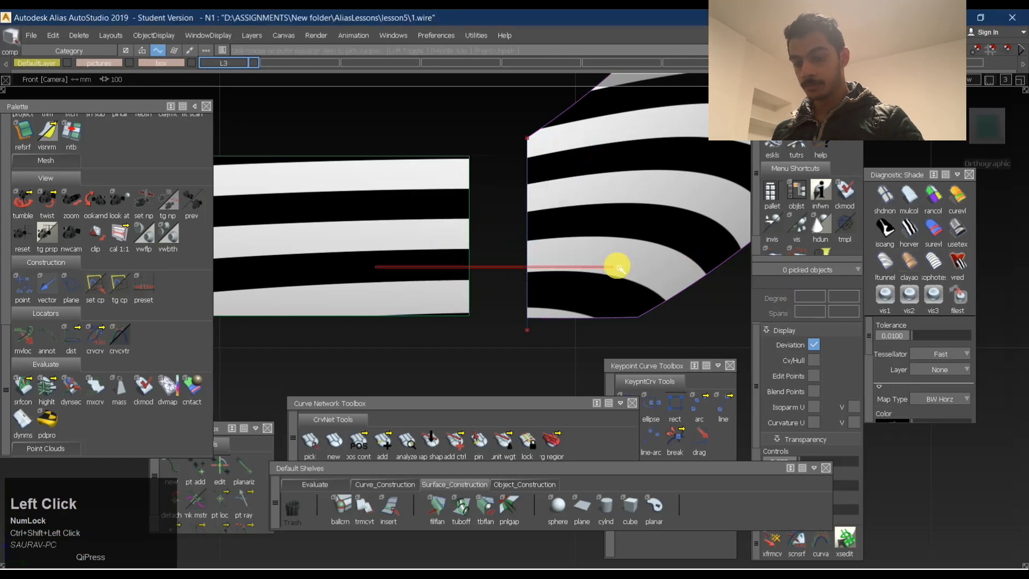
pyautogui.press('Return')
# Draw two degree 5 edit-point curves across the gap, snapped to the lower and upper corners of both surfaces.
pyautogui.keyDown('ctrl'); pyautogui.keyDown('shift'); pyautogui.moveTo(552, 156); pyautogui.dragTo(554, 157); pyautogui.keyUp('shift'); pyautogui.keyUp('ctrl')
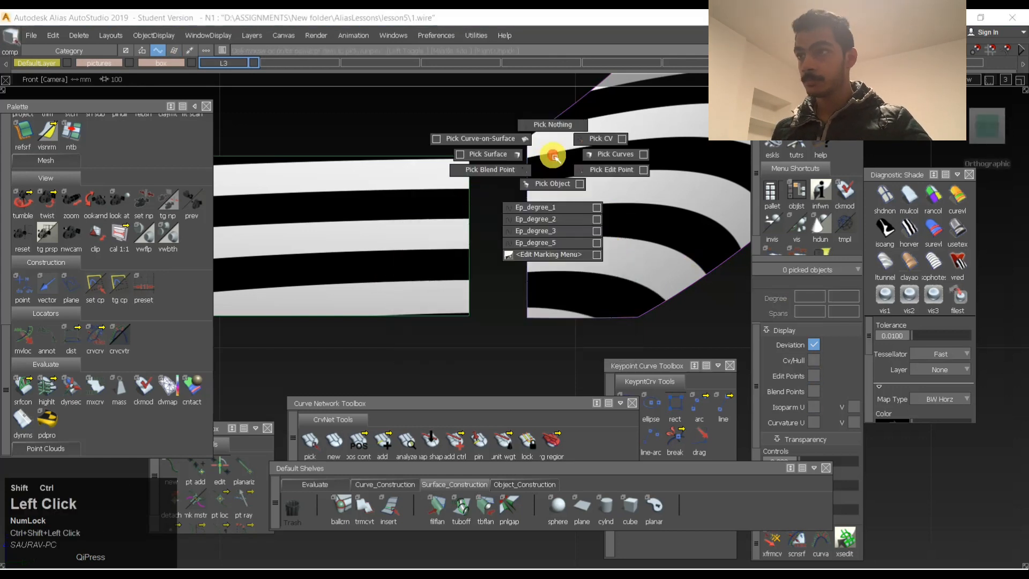
pyautogui.keyDown('ctrl'); pyautogui.keyDown('shift'); pyautogui.moveTo(545, 255); pyautogui.dragTo(543, 243); pyautogui.keyUp('shift'); pyautogui.keyUp('ctrl')
pyautogui.keyDown('ctrl'); pyautogui.keyDown('alt'); pyautogui.moveTo(470, 320); pyautogui.dragTo(499, 320); pyautogui.keyUp('alt'); pyautogui.keyUp('ctrl')
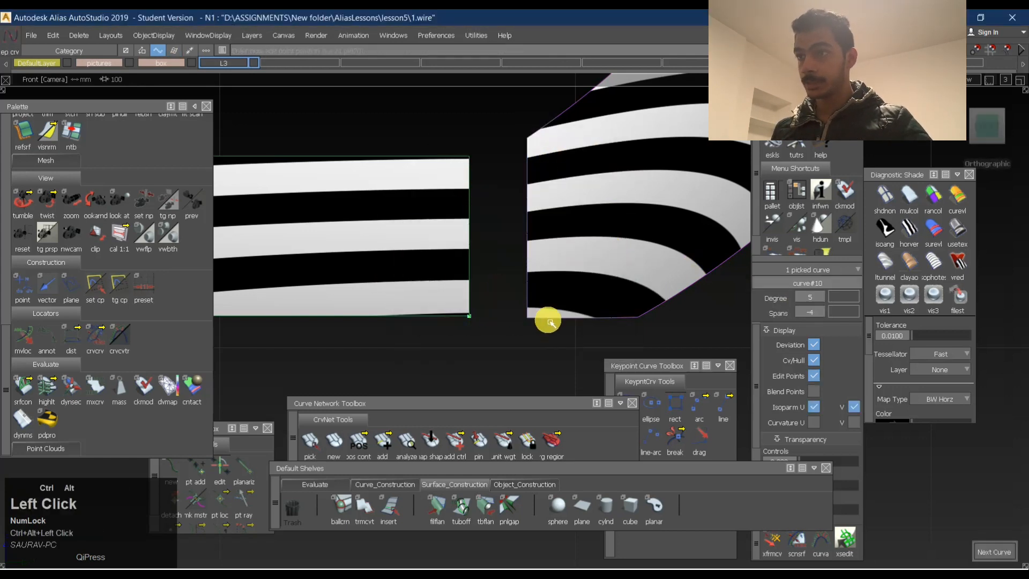
pyautogui.keyDown('alt'); pyautogui.keyDown('shift'); pyautogui.moveTo(551, 266); pyautogui.dragTo(504, 322); pyautogui.keyUp('shift'); pyautogui.keyUp('alt')
pyautogui.keyDown('ctrl'); pyautogui.keyDown('shift'); pyautogui.moveTo(502, 321); pyautogui.dragTo(510, 282); pyautogui.keyUp('shift'); pyautogui.keyUp('ctrl')
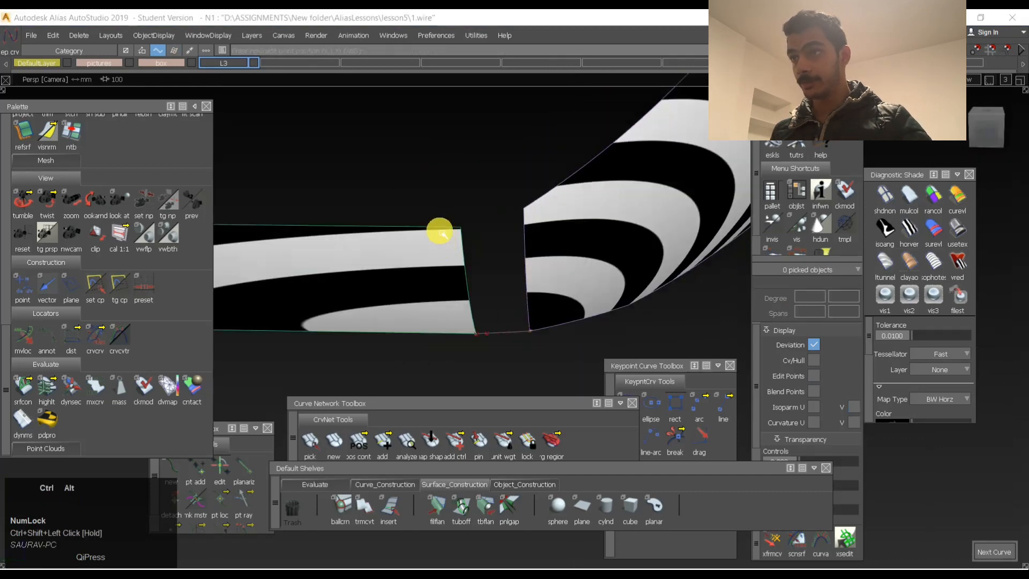
pyautogui.keyDown('ctrl'); pyautogui.keyDown('alt'); pyautogui.click(489, 225); pyautogui.keyUp('alt'); pyautogui.keyUp('ctrl')
pyautogui.hotkey('ctrl', 'z')
pyautogui.keyDown('ctrl'); pyautogui.keyDown('alt'); pyautogui.click(458, 235); pyautogui.keyUp('alt'); pyautogui.keyUp('ctrl')
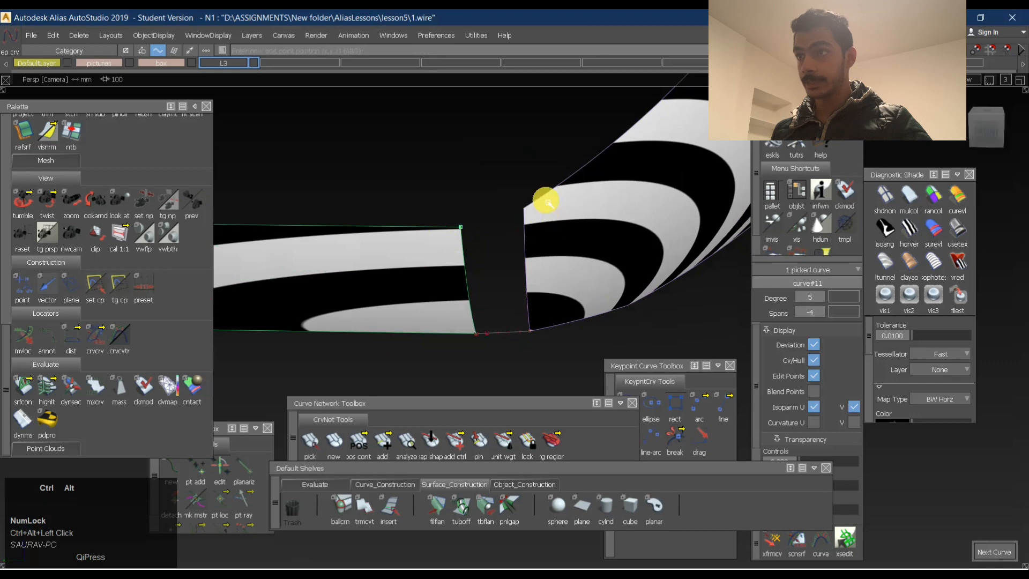
# Align both ends of the upper bridging curve to the adjoining surface edges with G2 continuity and explicit degree 5.
pyautogui.click(519, 471)
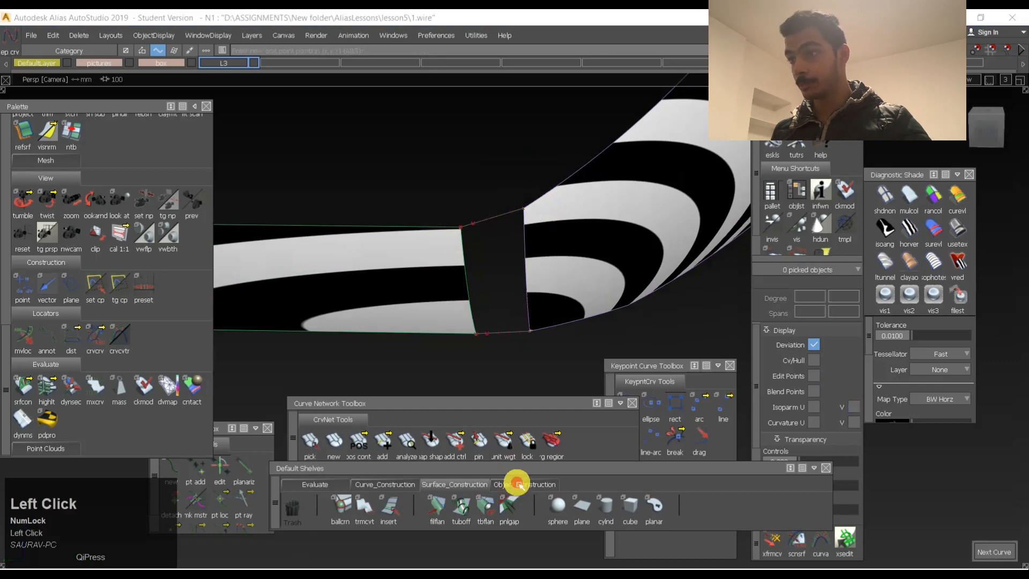
pyautogui.click(518, 484)
pyautogui.click(463, 227)
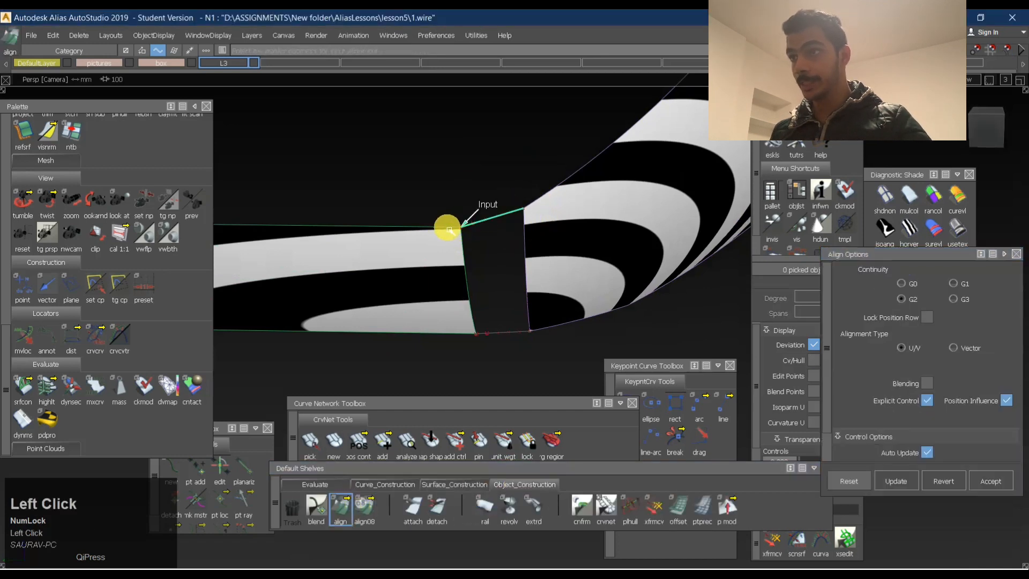
pyautogui.click(448, 227)
pyautogui.keyDown('ctrl'); pyautogui.keyDown('shift'); pyautogui.click(507, 216); pyautogui.keyUp('shift'); pyautogui.keyUp('ctrl')
pyautogui.click(520, 213)
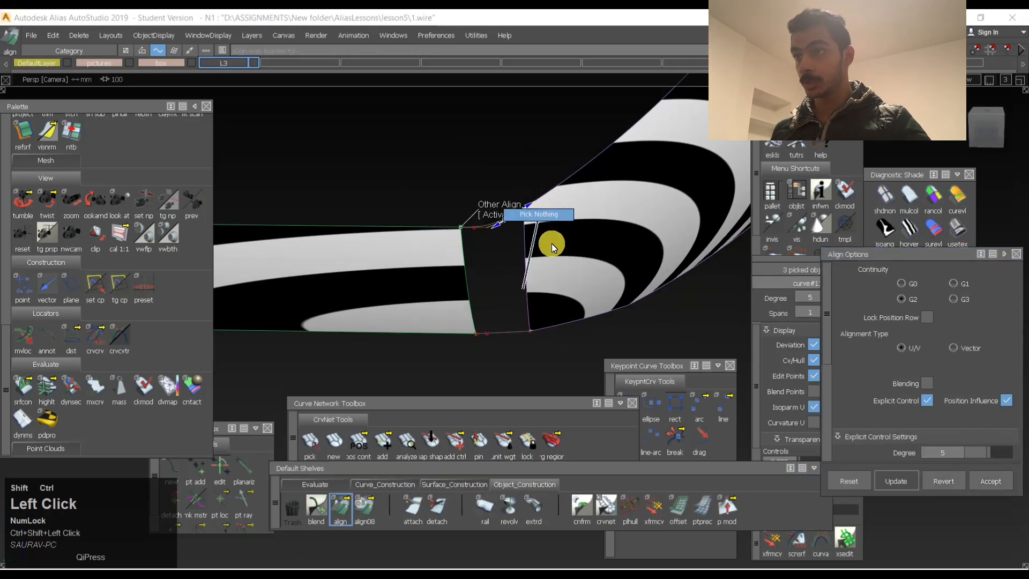
# Align both ends of the lower bridging curve to the adjoining surface edges with G2 continuity.
pyautogui.click(471, 339)
pyautogui.keyDown('ctrl'); pyautogui.keyDown('shift'); pyautogui.click(493, 322); pyautogui.keyUp('shift'); pyautogui.keyUp('ctrl')
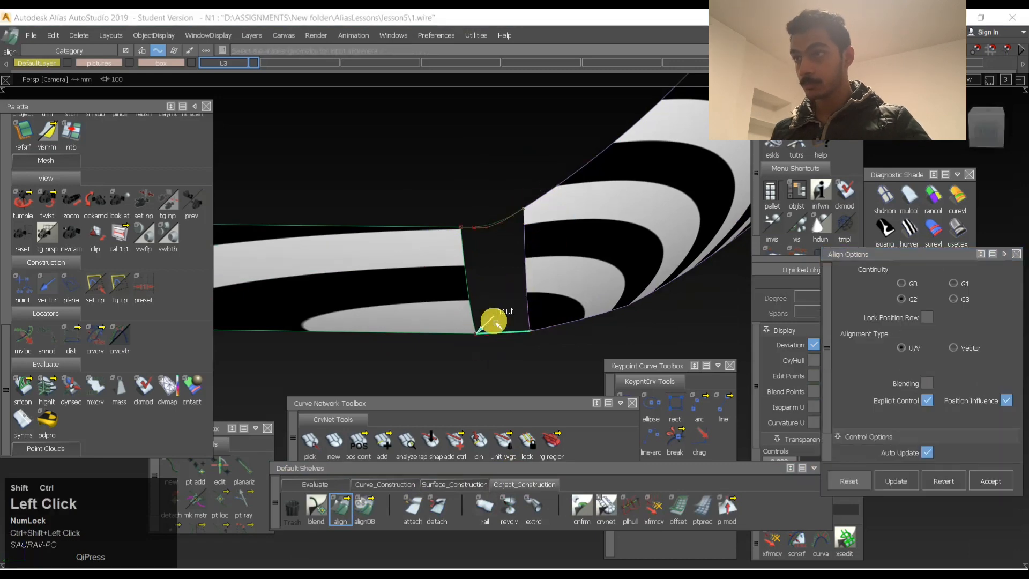
pyautogui.click(465, 339)
pyautogui.keyDown('ctrl'); pyautogui.keyDown('shift'); pyautogui.moveTo(494, 356); pyautogui.dragTo(528, 318); pyautogui.keyUp('shift'); pyautogui.keyUp('ctrl')
pyautogui.click(527, 332)
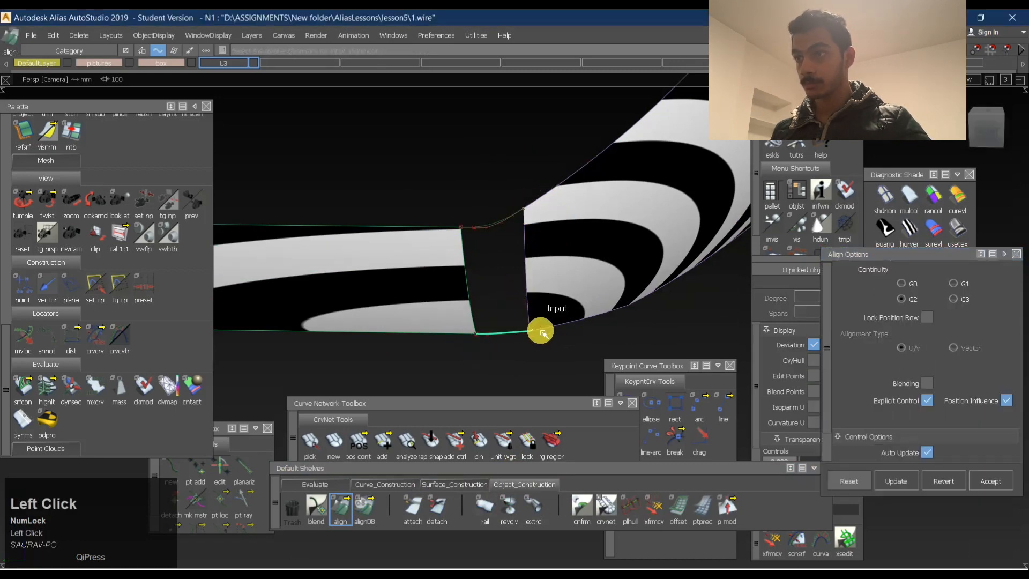
pyautogui.click(542, 333)
pyautogui.keyDown('ctrl'); pyautogui.keyDown('shift'); pyautogui.moveTo(523, 360); pyautogui.dragTo(565, 287); pyautogui.keyUp('shift'); pyautogui.keyUp('ctrl')
# Start the Square tool and examine the shape of the lower bridging curve where it meets both surfaces.
pyautogui.keyDown('ctrl'); pyautogui.keyDown('shift'); pyautogui.moveTo(512, 303); pyautogui.dragTo(500, 327, button='right'); pyautogui.keyUp('shift'); pyautogui.keyUp('ctrl')
pyautogui.keyDown('alt'); pyautogui.keyDown('shift'); pyautogui.moveTo(500, 327); pyautogui.dragTo(529, 299); pyautogui.keyUp('shift'); pyautogui.keyUp('alt')
pyautogui.moveTo(529, 299)
pyautogui.keyDown('alt'); pyautogui.keyDown('shift'); pyautogui.mouseDown(button='middle')
pyautogui.moveTo(524, 310)
pyautogui.moveTo(533, 310)
pyautogui.mouseUp(button='middle'); pyautogui.keyUp('shift'); pyautogui.keyUp('alt')
pyautogui.keyDown('alt'); pyautogui.keyDown('shift'); pyautogui.moveTo(569, 295); pyautogui.dragTo(489, 315); pyautogui.keyUp('shift'); pyautogui.keyUp('alt')
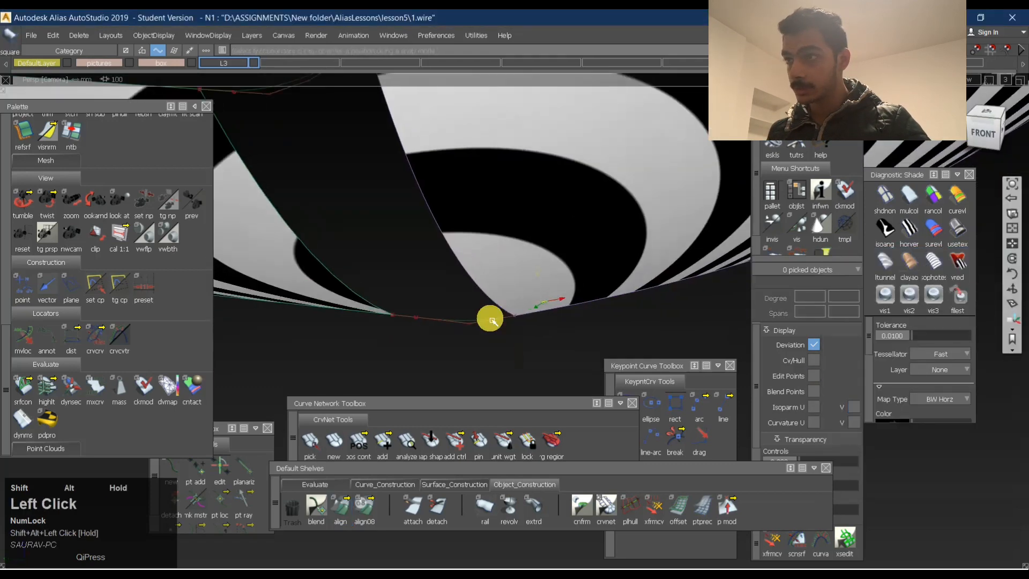
pyautogui.keyDown('alt'); pyautogui.keyDown('shift'); pyautogui.moveTo(489, 315); pyautogui.dragTo(522, 289, button='right'); pyautogui.keyUp('shift'); pyautogui.keyUp('alt')
pyautogui.keyDown('alt'); pyautogui.keyDown('shift'); pyautogui.moveTo(521, 289); pyautogui.dragTo(467, 282); pyautogui.keyUp('shift'); pyautogui.keyUp('alt')
pyautogui.keyDown('alt'); pyautogui.keyDown('shift'); pyautogui.moveTo(466, 283); pyautogui.dragTo(393, 317, button='middle'); pyautogui.keyUp('shift'); pyautogui.keyUp('alt')
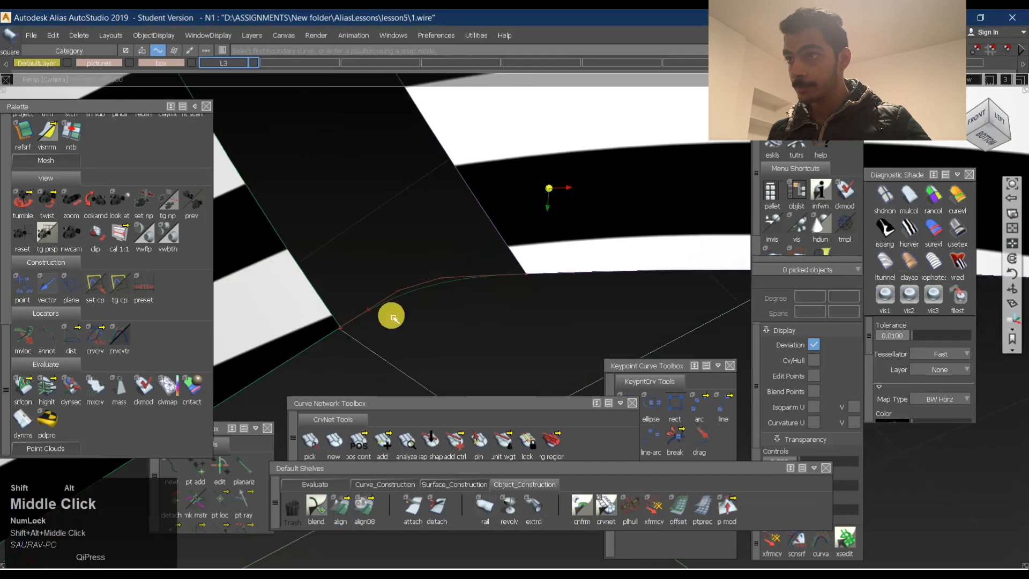
pyautogui.keyDown('alt'); pyautogui.keyDown('shift'); pyautogui.moveTo(419, 294); pyautogui.dragTo(475, 300); pyautogui.keyUp('shift'); pyautogui.keyUp('alt')
pyautogui.keyDown('alt'); pyautogui.keyDown('shift'); pyautogui.moveTo(475, 300); pyautogui.dragTo(487, 284, button='right'); pyautogui.keyUp('shift'); pyautogui.keyUp('alt')
pyautogui.keyDown('alt'); pyautogui.keyDown('shift'); pyautogui.moveTo(488, 285); pyautogui.dragTo(556, 284, button='middle'); pyautogui.keyUp('shift'); pyautogui.keyUp('alt')
pyautogui.keyDown('alt'); pyautogui.keyDown('shift'); pyautogui.moveTo(556, 284); pyautogui.dragTo(565, 280, button='right'); pyautogui.keyUp('shift'); pyautogui.keyUp('alt')
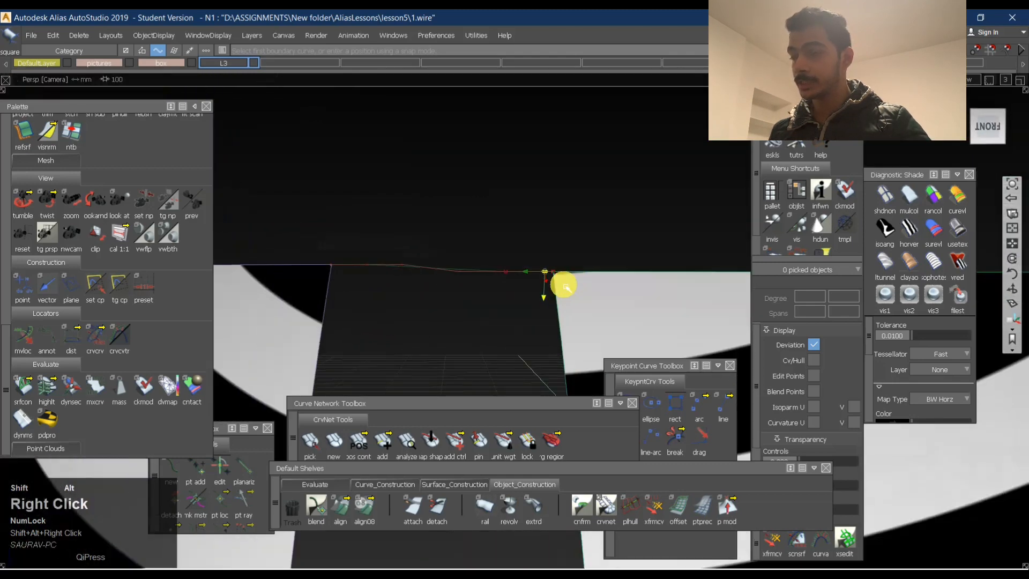
pyautogui.keyDown('alt'); pyautogui.keyDown('shift'); pyautogui.moveTo(565, 280); pyautogui.dragTo(560, 295); pyautogui.keyUp('shift'); pyautogui.keyUp('alt')
pyautogui.keyDown('alt'); pyautogui.keyDown('shift'); pyautogui.moveTo(554, 281); pyautogui.dragTo(532, 292, button='right'); pyautogui.keyUp('shift'); pyautogui.keyUp('alt')
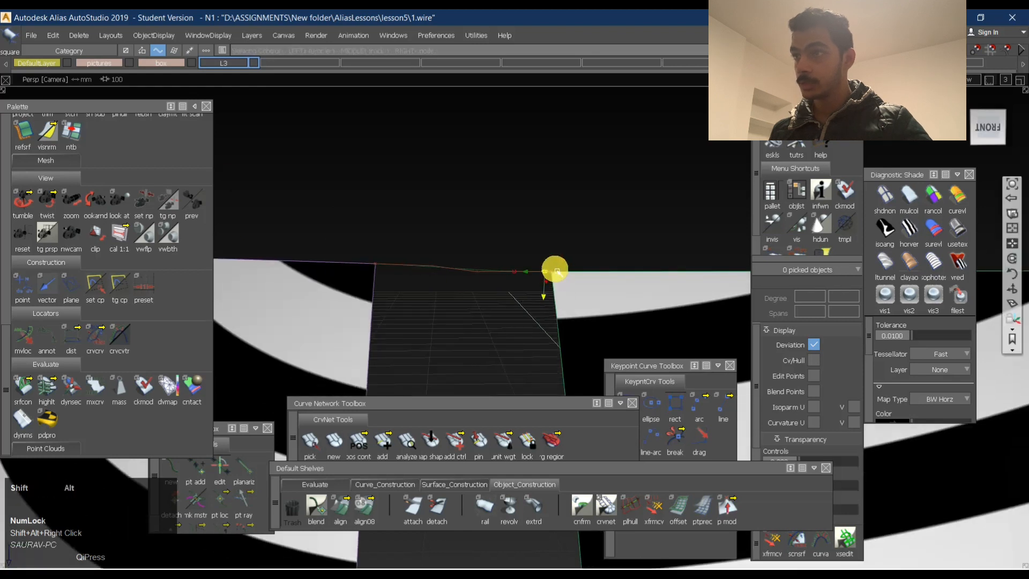
pyautogui.keyDown('alt'); pyautogui.keyDown('shift'); pyautogui.moveTo(557, 271); pyautogui.dragTo(453, 270, button='middle'); pyautogui.keyUp('shift'); pyautogui.keyUp('alt')
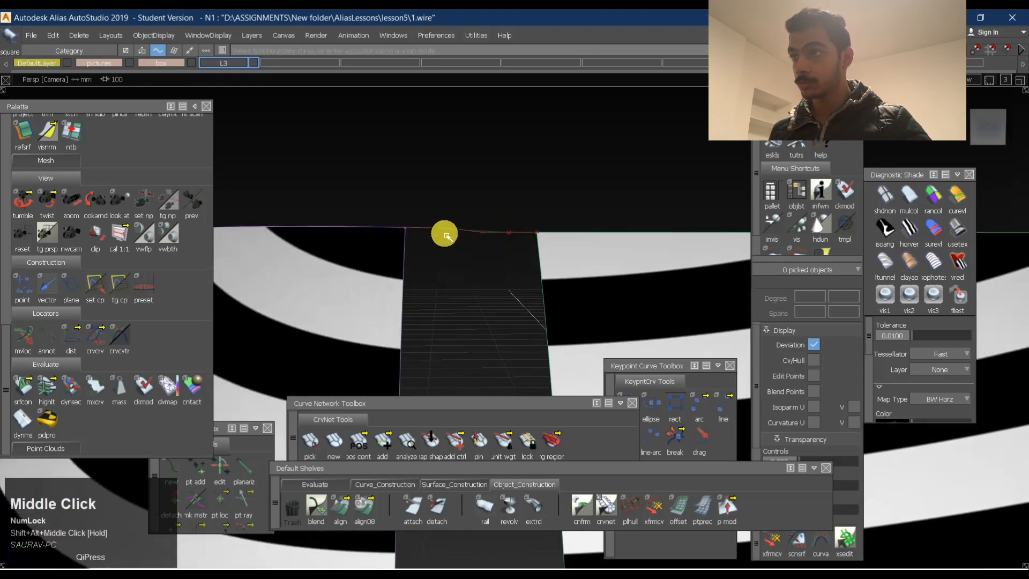
pyautogui.keyDown('alt'); pyautogui.keyDown('shift'); pyautogui.click(412, 229); pyautogui.keyUp('shift'); pyautogui.keyUp('alt')
# Pick the two trimmed surfaces and display their control vertices and hulls.
pyautogui.keyDown('ctrl'); pyautogui.keyDown('alt'); pyautogui.keyDown('shift'); pyautogui.moveTo(413, 230); pyautogui.dragTo(494, 248, button='right'); pyautogui.keyUp('shift'); pyautogui.keyUp('alt'); pyautogui.keyUp('ctrl')
pyautogui.keyDown('ctrl'); pyautogui.keyDown('shift'); pyautogui.moveTo(493, 247); pyautogui.dragTo(441, 208); pyautogui.keyUp('shift'); pyautogui.keyUp('ctrl')
pyautogui.moveTo(418, 245)
pyautogui.keyDown('ctrl'); pyautogui.keyDown('shift'); pyautogui.mouseDown()
pyautogui.moveTo(438, 207)
pyautogui.moveTo(460, 228)
pyautogui.mouseUp(); pyautogui.keyUp('shift'); pyautogui.keyUp('ctrl')
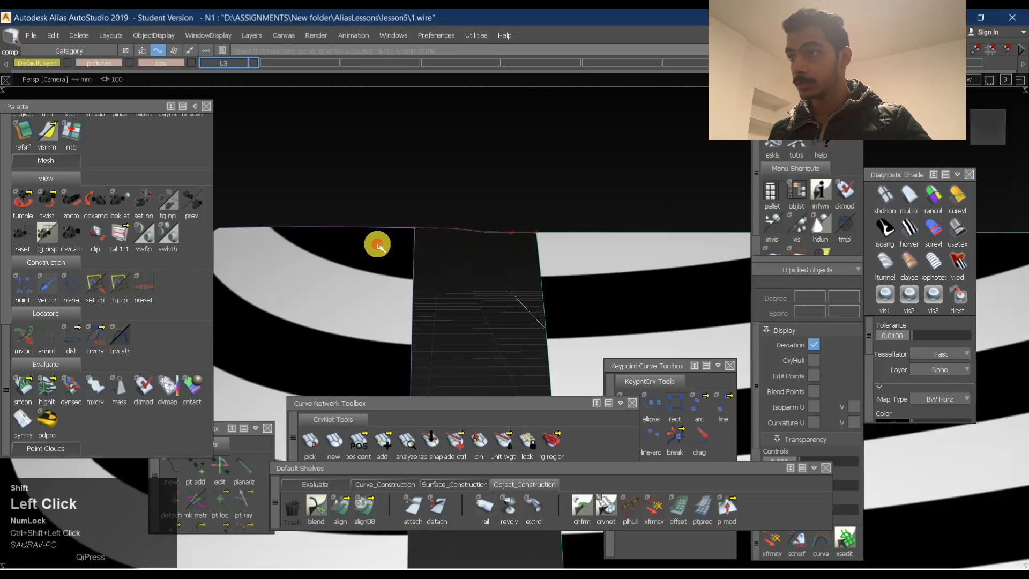
pyautogui.click(378, 244)
pyautogui.keyDown('ctrl'); pyautogui.keyDown('shift'); pyautogui.moveTo(392, 260); pyautogui.dragTo(382, 269, button='right'); pyautogui.keyUp('shift'); pyautogui.keyUp('ctrl')
pyautogui.keyDown('ctrl'); pyautogui.keyDown('shift'); pyautogui.moveTo(399, 236); pyautogui.dragTo(418, 198); pyautogui.keyUp('shift'); pyautogui.keyUp('ctrl')
pyautogui.moveTo(444, 250)
pyautogui.keyDown('alt'); pyautogui.keyDown('shift'); pyautogui.mouseDown(button='right')
pyautogui.moveTo(467, 237)
pyautogui.moveTo(464, 258)
pyautogui.mouseUp(button='right'); pyautogui.keyUp('shift'); pyautogui.keyUp('alt')
pyautogui.keyDown('ctrl'); pyautogui.keyDown('shift'); pyautogui.moveTo(464, 259); pyautogui.dragTo(464, 232); pyautogui.keyUp('shift'); pyautogui.keyUp('ctrl')
pyautogui.keyDown('ctrl'); pyautogui.keyDown('shift'); pyautogui.moveTo(464, 232); pyautogui.dragTo(473, 239, button='right'); pyautogui.keyUp('shift'); pyautogui.keyUp('ctrl')
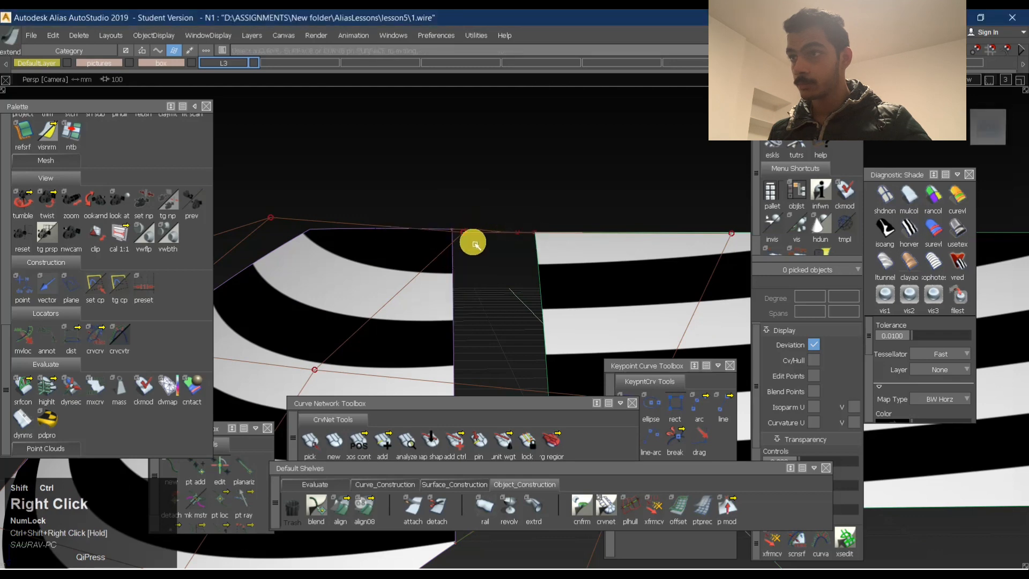
# Pick the straight surface's control vertex along the gap's lower edge line and shift it slightly with Transform CV.
pyautogui.keyDown('ctrl'); pyautogui.keyDown('shift'); pyautogui.moveTo(473, 239); pyautogui.dragTo(573, 226); pyautogui.keyUp('shift'); pyautogui.keyUp('ctrl')
pyautogui.keyDown('alt'); pyautogui.keyDown('shift'); pyautogui.moveTo(573, 227); pyautogui.dragTo(508, 259, button='right'); pyautogui.keyUp('shift'); pyautogui.keyUp('alt')
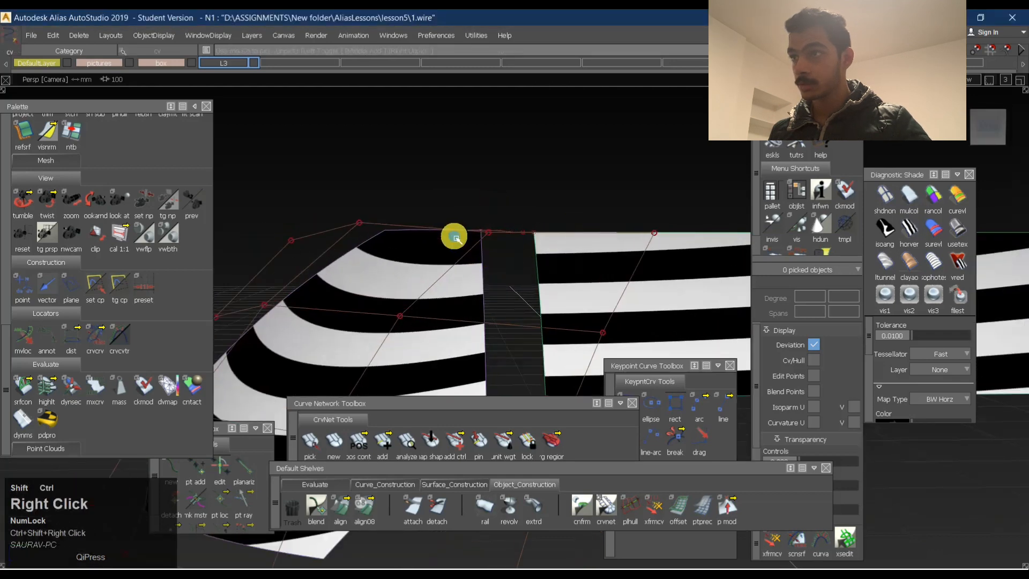
pyautogui.keyDown('ctrl'); pyautogui.keyDown('shift'); pyautogui.moveTo(453, 236); pyautogui.dragTo(462, 232, button='right'); pyautogui.keyUp('shift'); pyautogui.keyUp('ctrl')
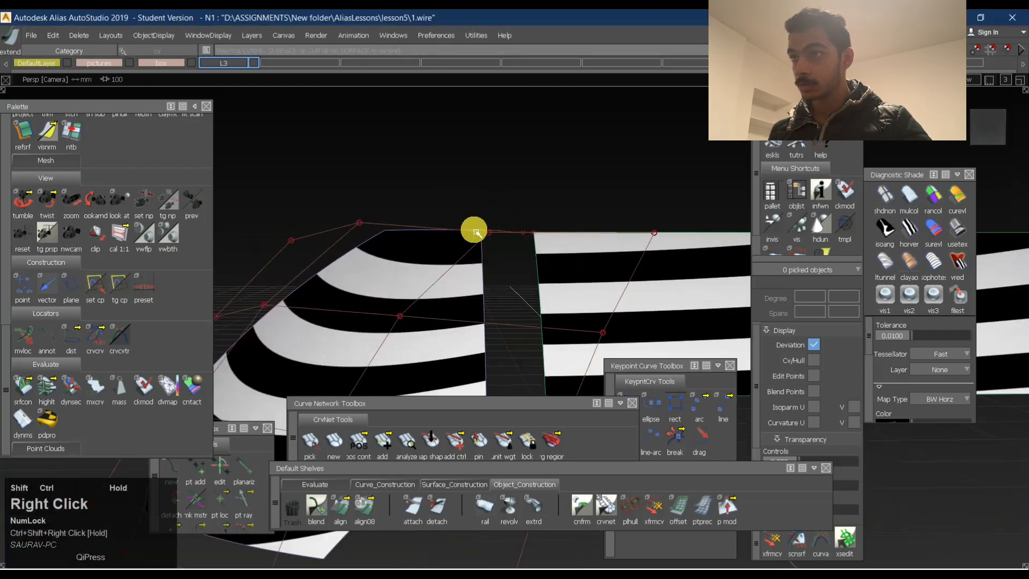
pyautogui.keyDown('ctrl'); pyautogui.keyDown('shift'); pyautogui.moveTo(489, 245); pyautogui.dragTo(501, 236); pyautogui.keyUp('shift'); pyautogui.keyUp('ctrl')
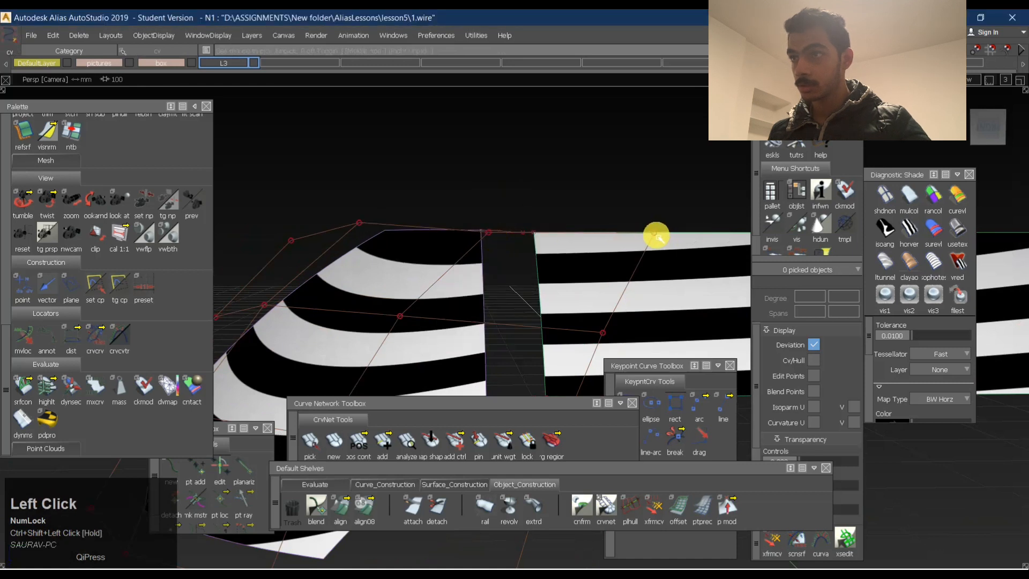
pyautogui.keyDown('alt'); pyautogui.keyDown('shift'); pyautogui.moveTo(679, 243); pyautogui.dragTo(672, 248); pyautogui.keyUp('shift'); pyautogui.keyUp('alt')
pyautogui.keyDown('alt'); pyautogui.keyDown('shift'); pyautogui.moveTo(690, 235); pyautogui.dragTo(653, 365, button='middle'); pyautogui.keyUp('shift'); pyautogui.keyUp('alt')
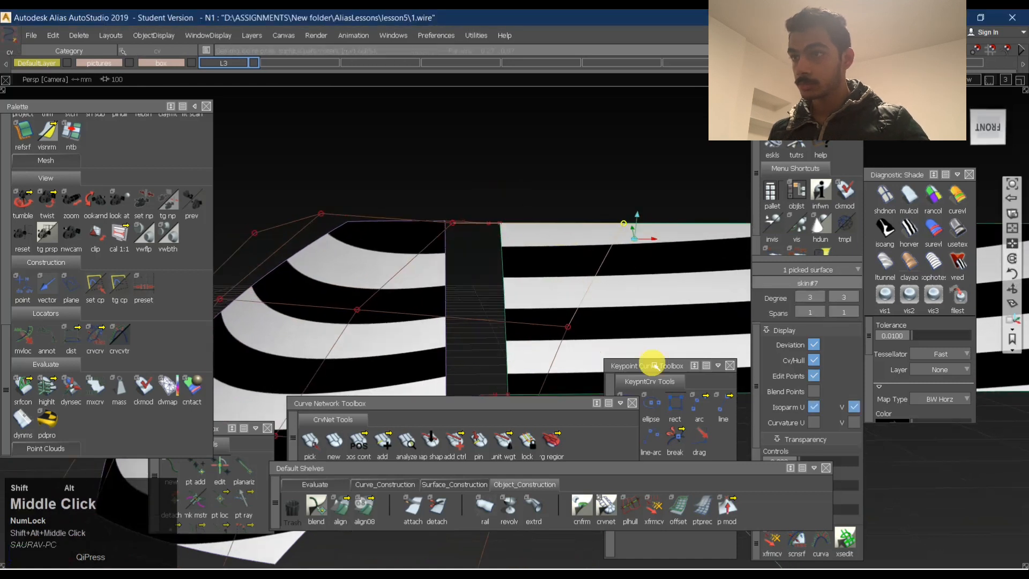
pyautogui.click(654, 506)
pyautogui.press('space')
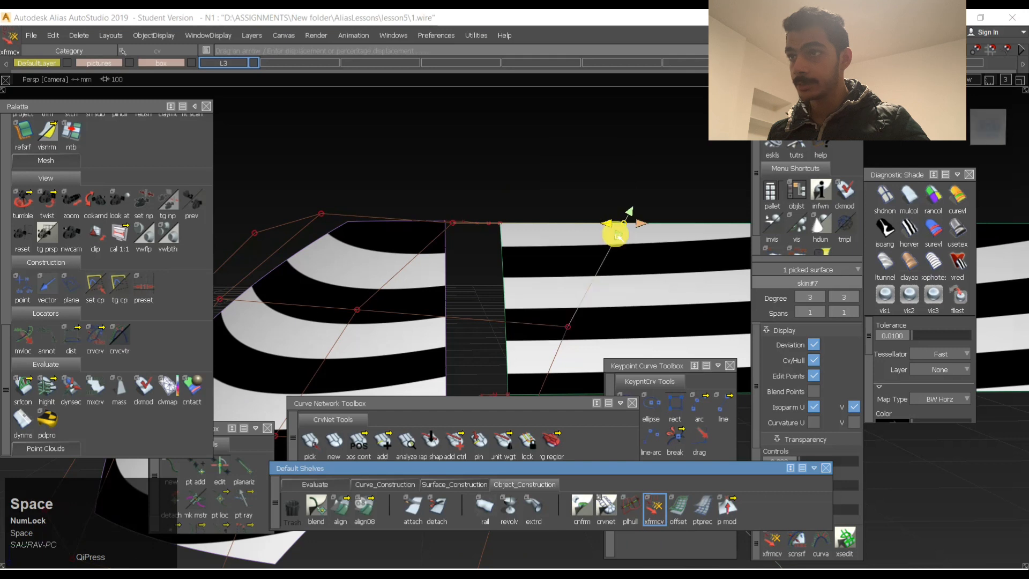
pyautogui.click(619, 234)
pyautogui.press('space')
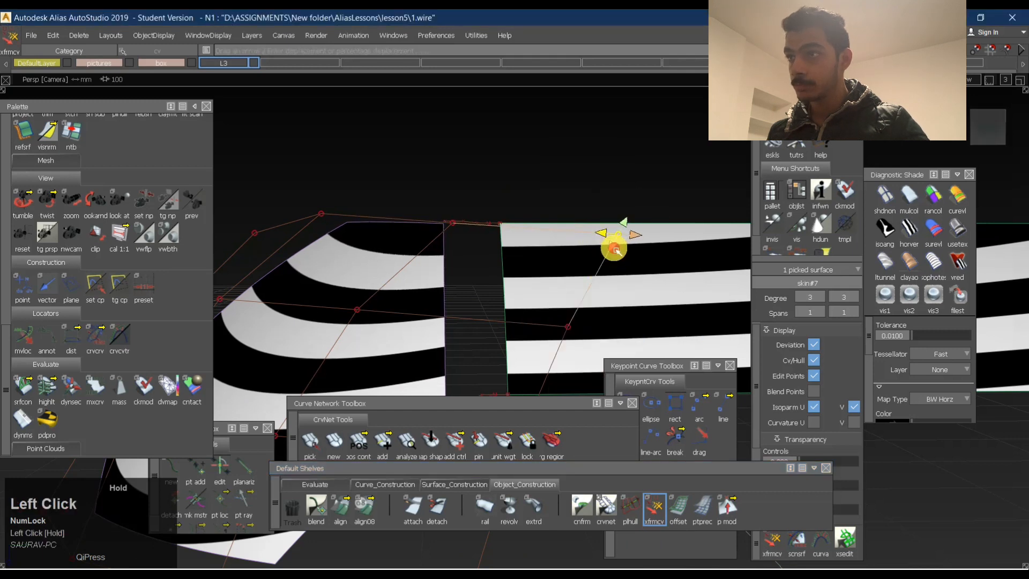
pyautogui.keyDown('alt'); pyautogui.keyDown('shift'); pyautogui.moveTo(507, 234); pyautogui.dragTo(531, 239, button='right'); pyautogui.keyUp('shift'); pyautogui.keyUp('alt')
pyautogui.keyDown('alt'); pyautogui.keyDown('shift'); pyautogui.moveTo(624, 245); pyautogui.dragTo(670, 245, button='middle'); pyautogui.keyUp('shift'); pyautogui.keyUp('alt')
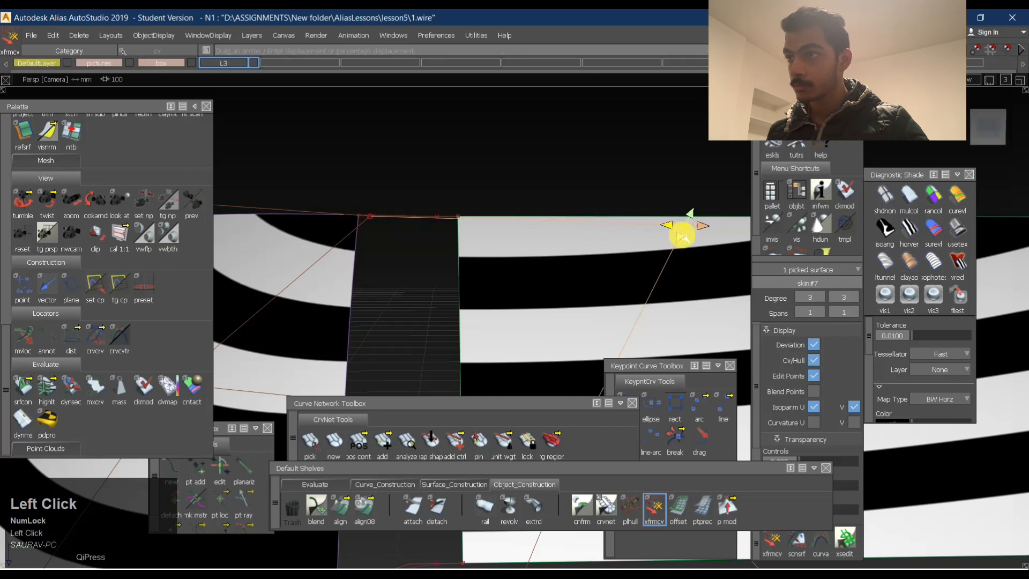
# Pick skin#7's hull control vertex next to the gap again and nudge it slightly with Transform CV at a mouse sensitivity of 100.
pyautogui.click(358, 227)
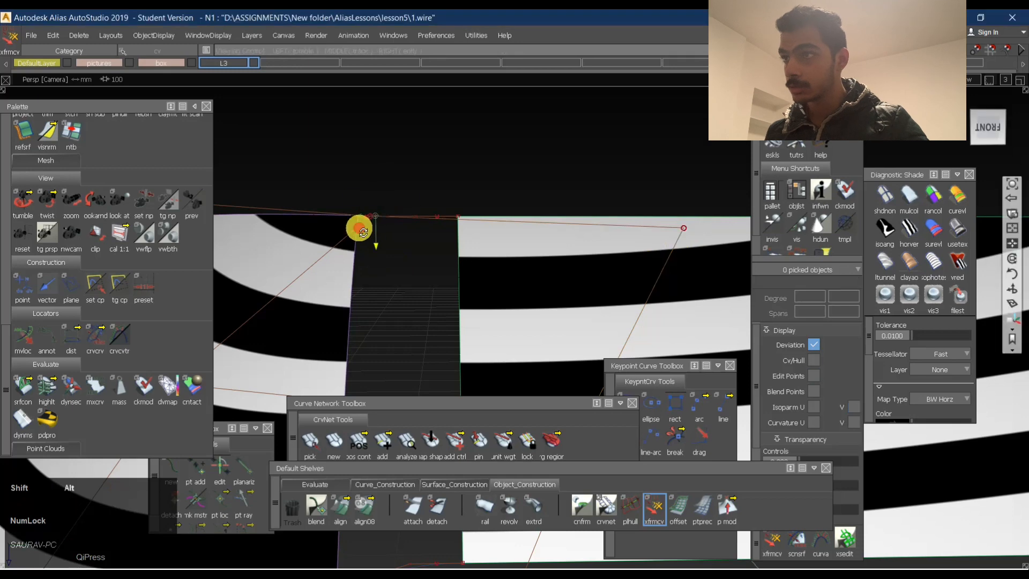
pyautogui.moveTo(359, 228)
pyautogui.keyDown('alt'); pyautogui.keyDown('shift'); pyautogui.mouseDown(button='right')
pyautogui.moveTo(442, 230)
pyautogui.moveTo(434, 243)
pyautogui.mouseUp(button='right'); pyautogui.keyUp('shift'); pyautogui.keyUp('alt')
pyautogui.keyDown('ctrl'); pyautogui.keyDown('shift'); pyautogui.moveTo(558, 217); pyautogui.dragTo(370, 236); pyautogui.keyUp('shift'); pyautogui.keyUp('ctrl')
pyautogui.keyDown('alt'); pyautogui.keyDown('shift'); pyautogui.moveTo(531, 236); pyautogui.dragTo(434, 244, button='right'); pyautogui.keyUp('shift'); pyautogui.keyUp('alt')
pyautogui.keyDown('ctrl'); pyautogui.keyDown('shift'); pyautogui.moveTo(623, 252); pyautogui.dragTo(659, 238); pyautogui.keyUp('shift'); pyautogui.keyUp('ctrl')
pyautogui.click(642, 228)
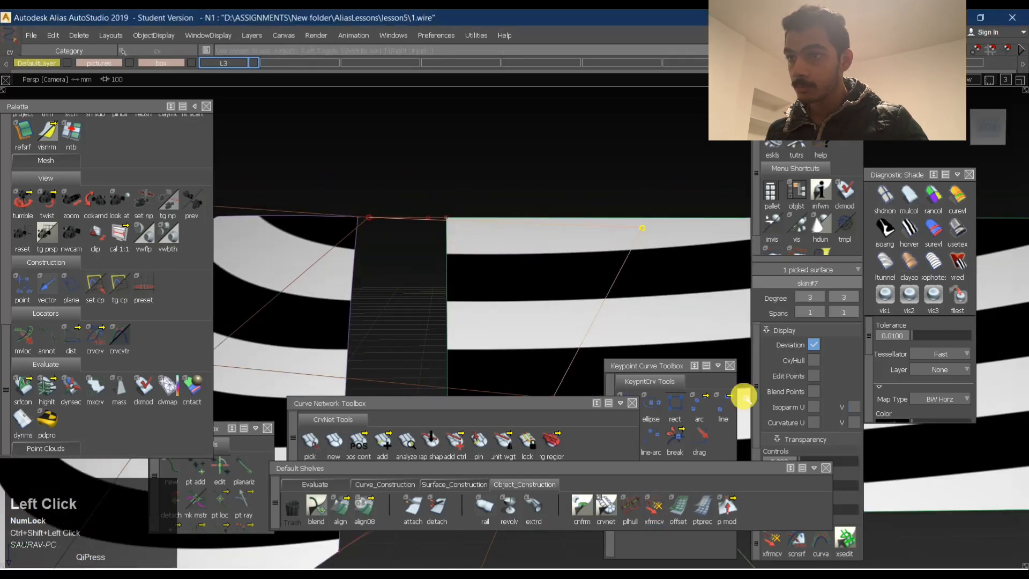
pyautogui.click(770, 555)
pyautogui.press('space')
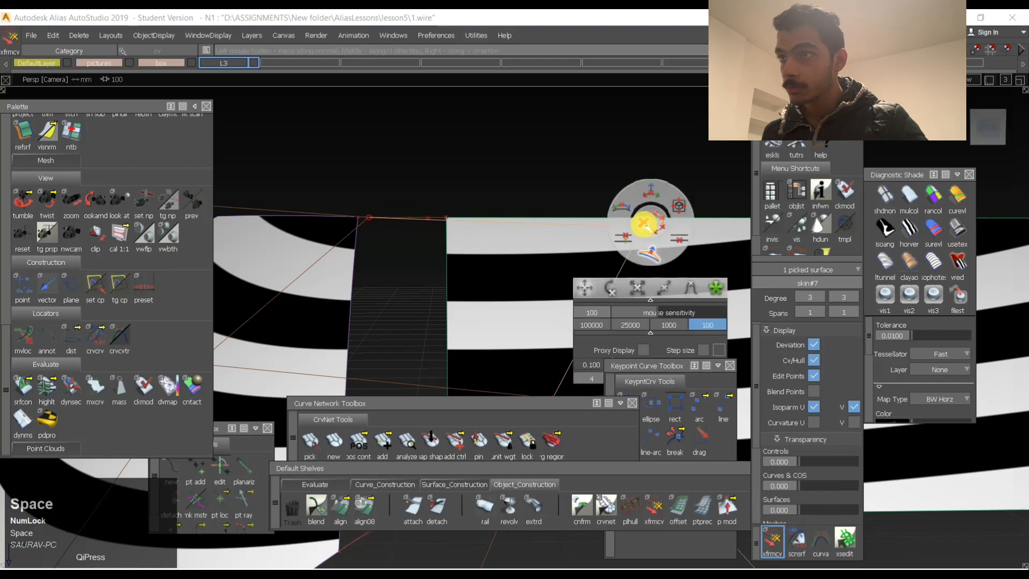
pyautogui.click(618, 207)
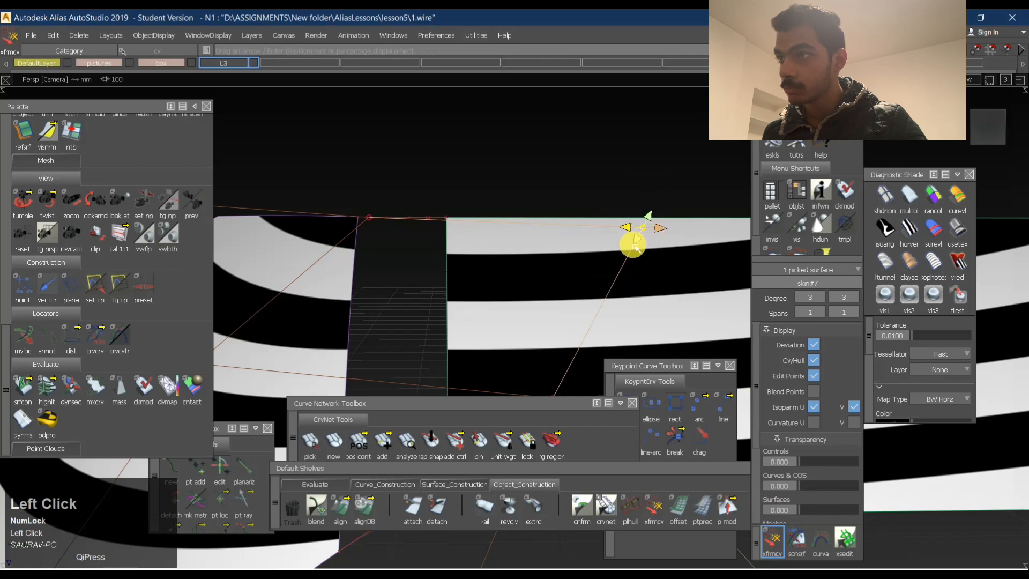
pyautogui.press('space')
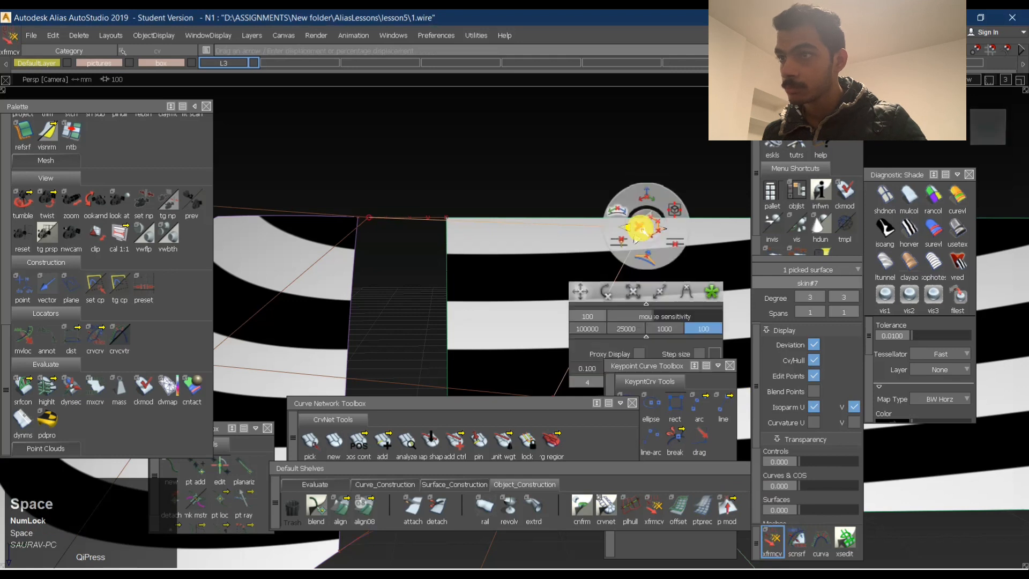
pyautogui.click(622, 241)
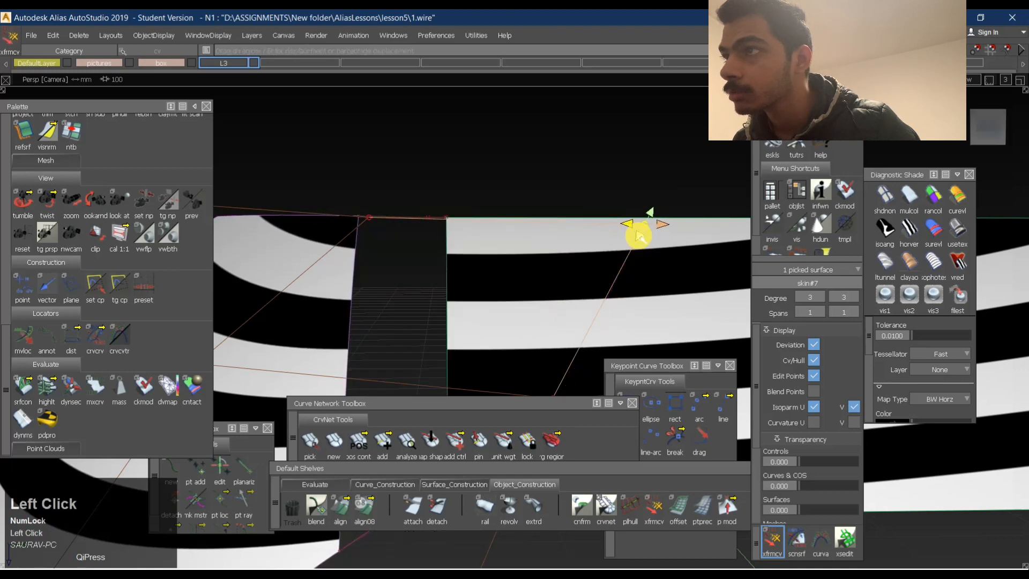
# Clear the selection and hide the control vertices and hulls of the two surfaces beside the gap.
pyautogui.keyDown('ctrl'); pyautogui.keyDown('shift'); pyautogui.moveTo(400, 262); pyautogui.dragTo(407, 201); pyautogui.keyUp('shift'); pyautogui.keyUp('ctrl')
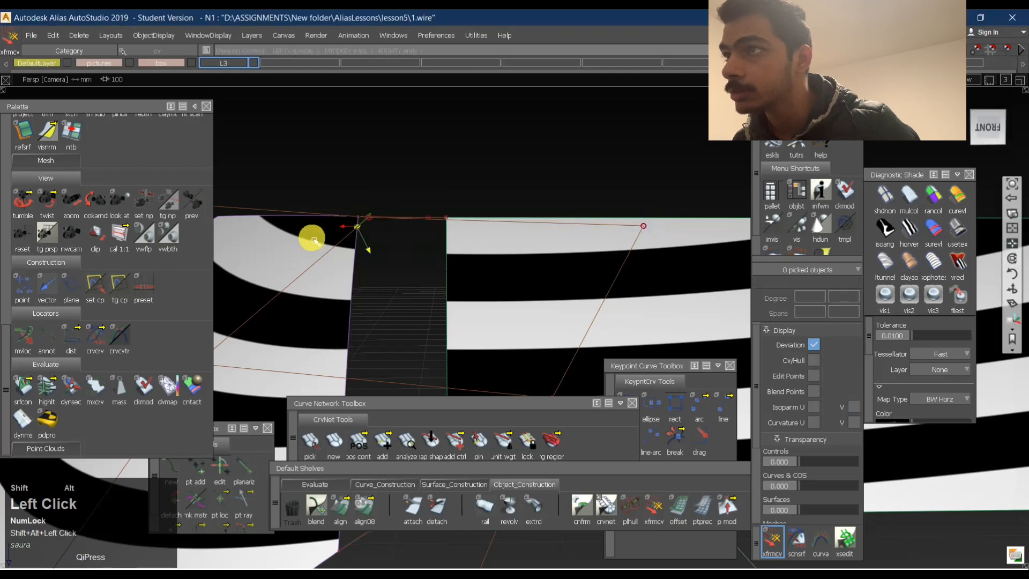
pyautogui.moveTo(313, 239)
pyautogui.keyDown('alt'); pyautogui.keyDown('shift'); pyautogui.mouseDown(button='right')
pyautogui.moveTo(436, 241)
pyautogui.moveTo(494, 268)
pyautogui.mouseUp(button='right'); pyautogui.keyUp('shift'); pyautogui.keyUp('alt')
pyautogui.keyDown('ctrl'); pyautogui.keyDown('shift'); pyautogui.moveTo(493, 268); pyautogui.dragTo(507, 228); pyautogui.keyUp('shift'); pyautogui.keyUp('ctrl')
pyautogui.click(358, 230)
pyautogui.keyDown('ctrl'); pyautogui.keyDown('shift'); pyautogui.moveTo(378, 202); pyautogui.dragTo(489, 290, button='right'); pyautogui.keyUp('shift'); pyautogui.keyUp('ctrl')
pyautogui.keyDown('alt'); pyautogui.keyDown('shift'); pyautogui.moveTo(547, 194); pyautogui.dragTo(494, 269); pyautogui.keyUp('shift'); pyautogui.keyUp('alt')
pyautogui.keyDown('alt'); pyautogui.keyDown('shift'); pyautogui.moveTo(475, 241); pyautogui.dragTo(443, 338); pyautogui.keyUp('shift'); pyautogui.keyUp('alt')
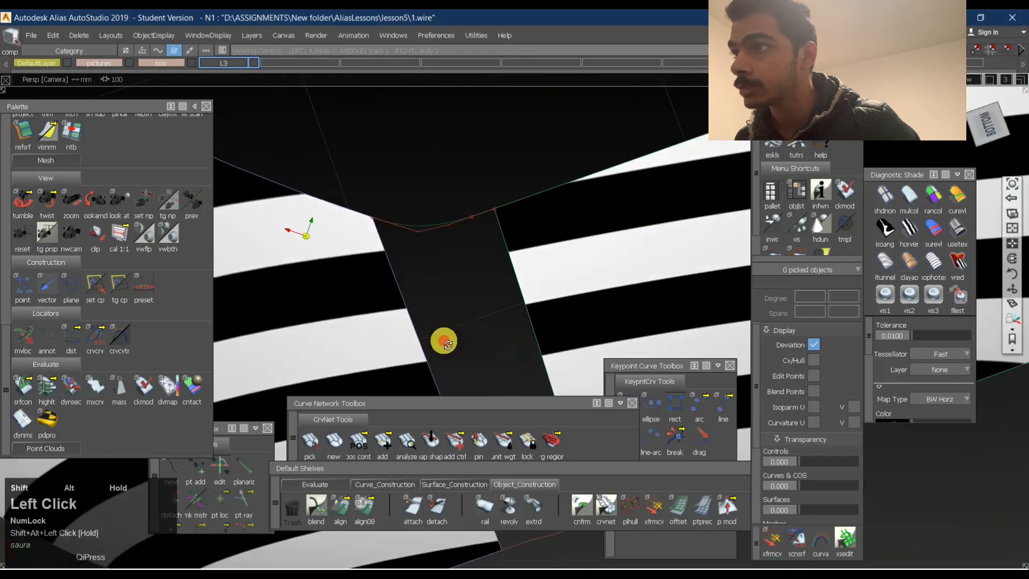
pyautogui.keyDown('alt'); pyautogui.keyDown('shift'); pyautogui.moveTo(444, 338); pyautogui.dragTo(462, 311, button='right'); pyautogui.keyUp('shift'); pyautogui.keyUp('alt')
pyautogui.keyDown('alt'); pyautogui.keyDown('shift'); pyautogui.moveTo(461, 311); pyautogui.dragTo(549, 234, button='middle'); pyautogui.keyUp('shift'); pyautogui.keyUp('alt')
# Try to build a Square surface across the gap from the two bridging curves and the two facing surface edges.
pyautogui.keyDown('ctrl'); pyautogui.keyDown('shift'); pyautogui.moveTo(549, 234); pyautogui.dragTo(420, 202, button='right'); pyautogui.keyUp('shift'); pyautogui.keyUp('ctrl')
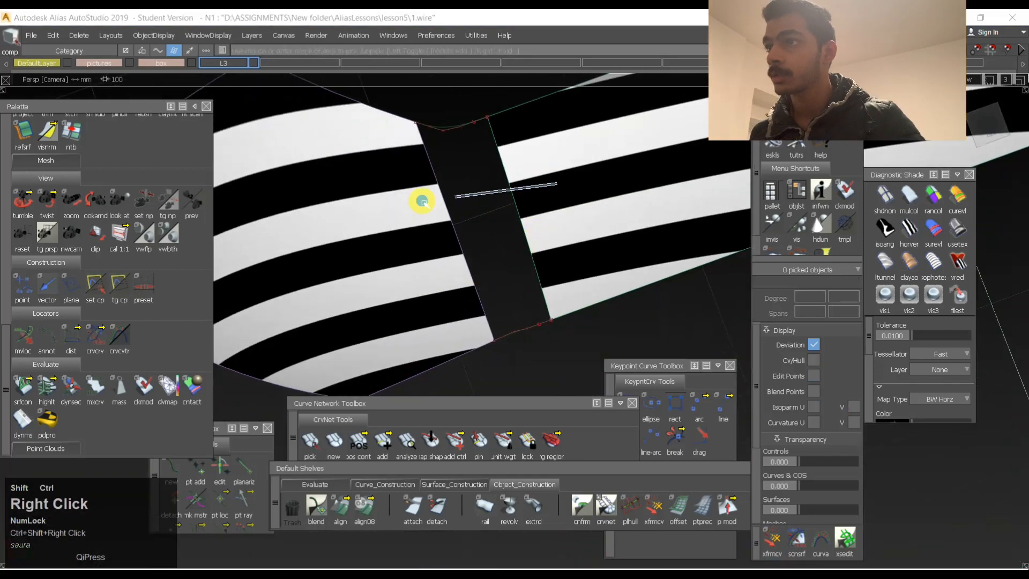
pyautogui.keyDown('shift'); pyautogui.click(413, 156); pyautogui.keyUp('shift')
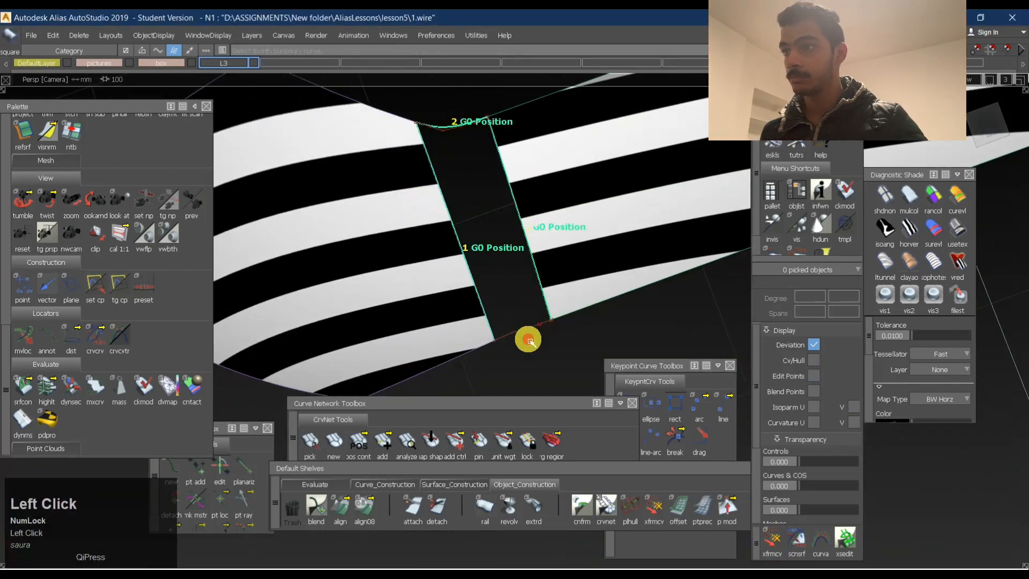
pyautogui.keyDown('alt'); pyautogui.keyDown('shift'); pyautogui.moveTo(594, 264); pyautogui.dragTo(509, 203); pyautogui.keyUp('shift'); pyautogui.keyUp('alt')
pyautogui.keyDown('ctrl'); pyautogui.keyDown('shift'); pyautogui.moveTo(594, 333); pyautogui.dragTo(532, 307, button='right'); pyautogui.keyUp('shift'); pyautogui.keyUp('ctrl')
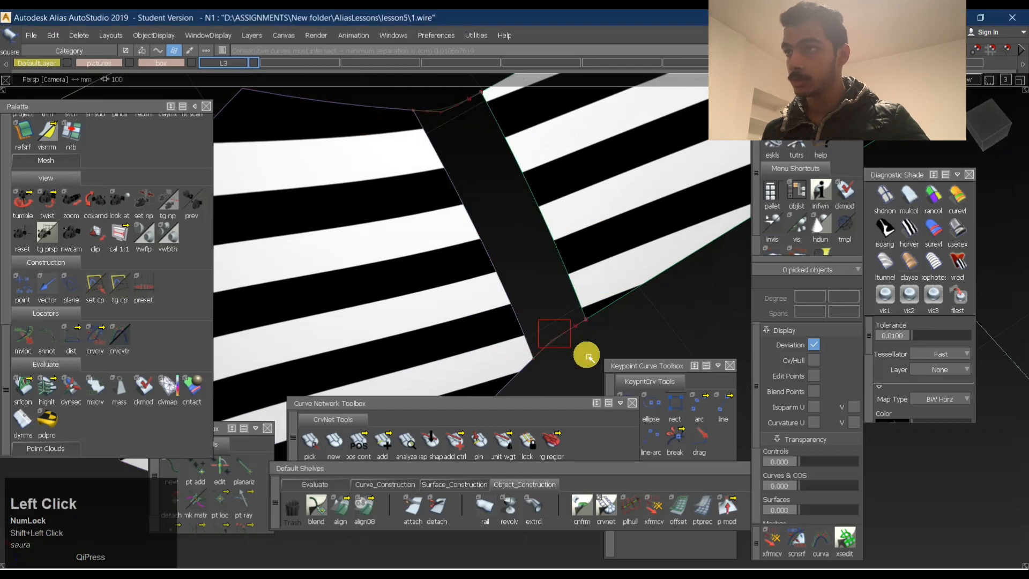
pyautogui.moveTo(452, 80)
pyautogui.mouseDown()
pyautogui.moveTo(480, 121)
pyautogui.moveTo(395, 78)
pyautogui.moveTo(435, 78)
pyautogui.mouseUp()
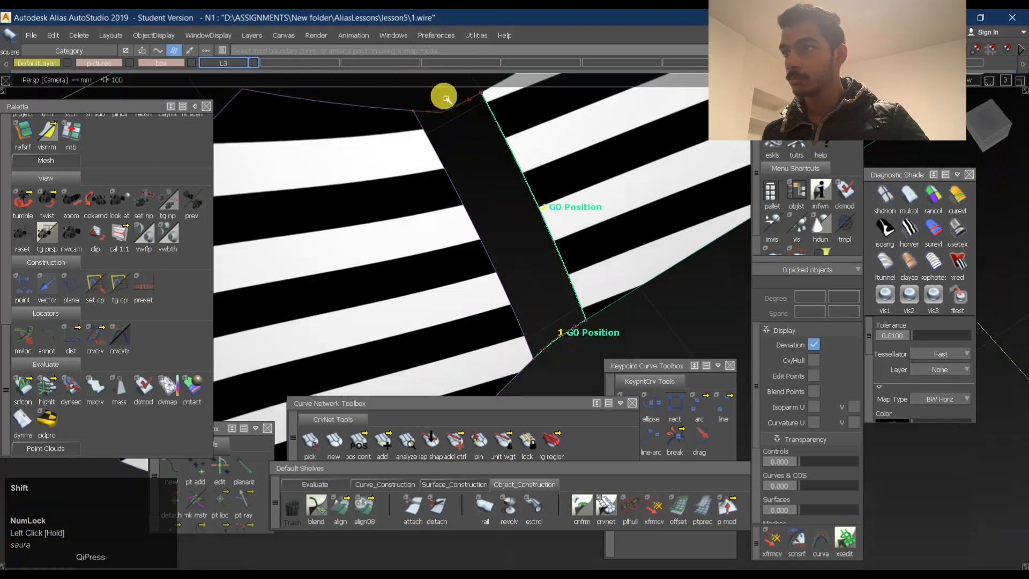
pyautogui.keyDown('ctrl'); pyautogui.keyDown('shift'); pyautogui.moveTo(547, 306); pyautogui.dragTo(563, 186); pyautogui.keyUp('shift'); pyautogui.keyUp('ctrl')
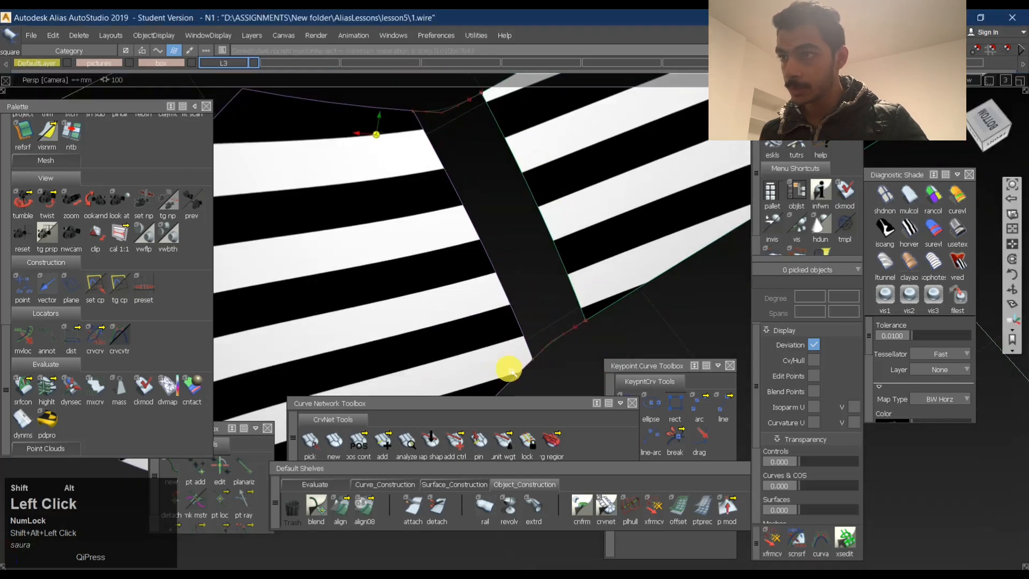
# Try to realign the lower bridging curve's end to the adjoining surface edge with G2 continuity.
pyautogui.keyDown('alt'); pyautogui.keyDown('shift'); pyautogui.moveTo(510, 368); pyautogui.dragTo(560, 339, button='right'); pyautogui.keyUp('shift'); pyautogui.keyUp('alt')
pyautogui.keyDown('alt'); pyautogui.keyDown('shift'); pyautogui.moveTo(561, 340); pyautogui.dragTo(507, 257, button='middle'); pyautogui.keyUp('shift'); pyautogui.keyUp('alt')
pyautogui.keyDown('alt'); pyautogui.keyDown('shift'); pyautogui.moveTo(528, 322); pyautogui.dragTo(398, 216); pyautogui.keyUp('shift'); pyautogui.keyUp('alt')
pyautogui.doubleClick(338, 524)
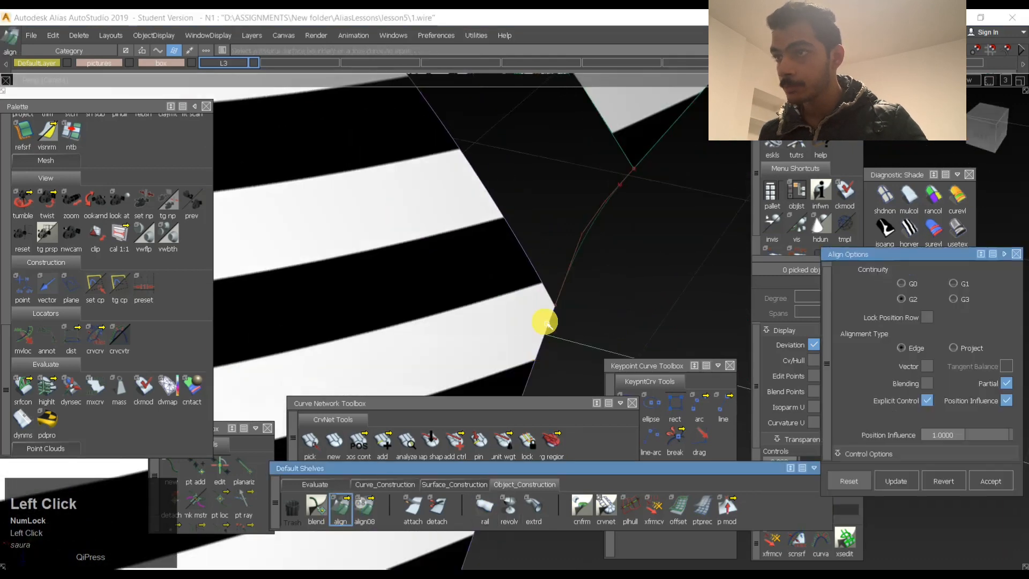
pyautogui.click(560, 304)
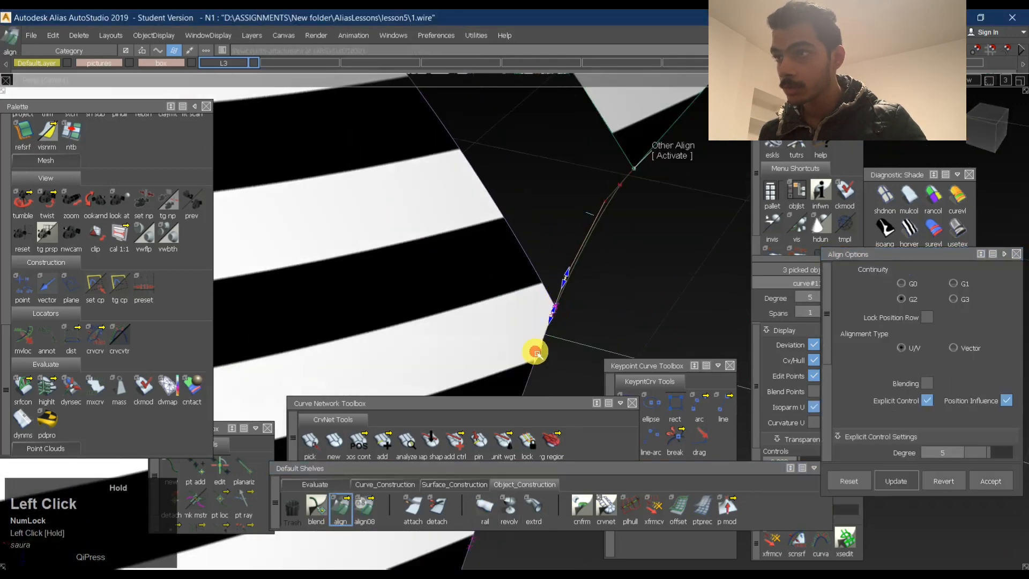
# Delete the lower bridging curve and redraw it as a degree 5 edit-point curve between the surface corners at the gap's lower end.
pyautogui.click(634, 296)
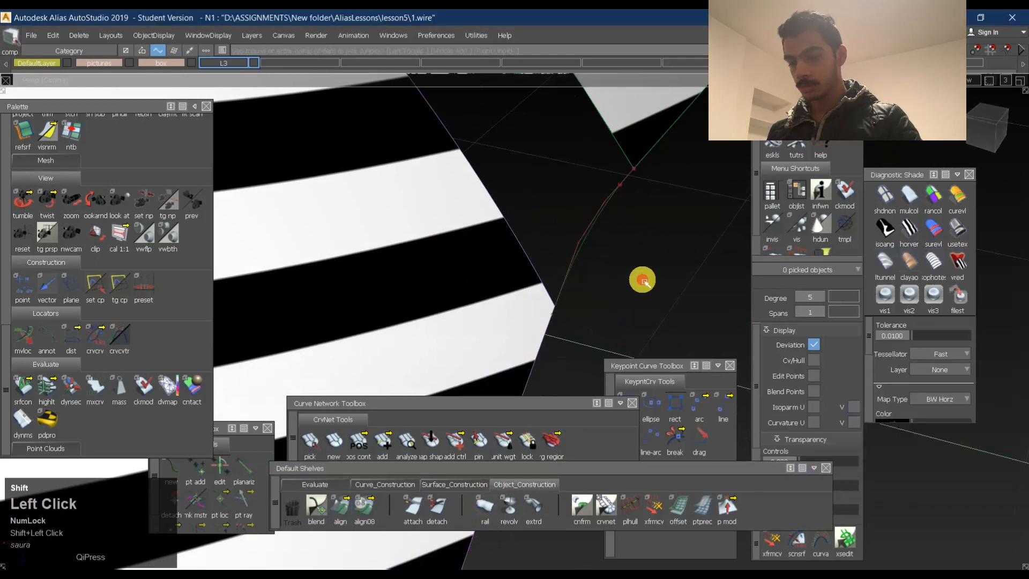
pyautogui.press('Return')
pyautogui.keyDown('ctrl'); pyautogui.keyDown('alt'); pyautogui.moveTo(608, 183); pyautogui.dragTo(593, 267); pyautogui.keyUp('alt'); pyautogui.keyUp('ctrl')
pyautogui.click(566, 295)
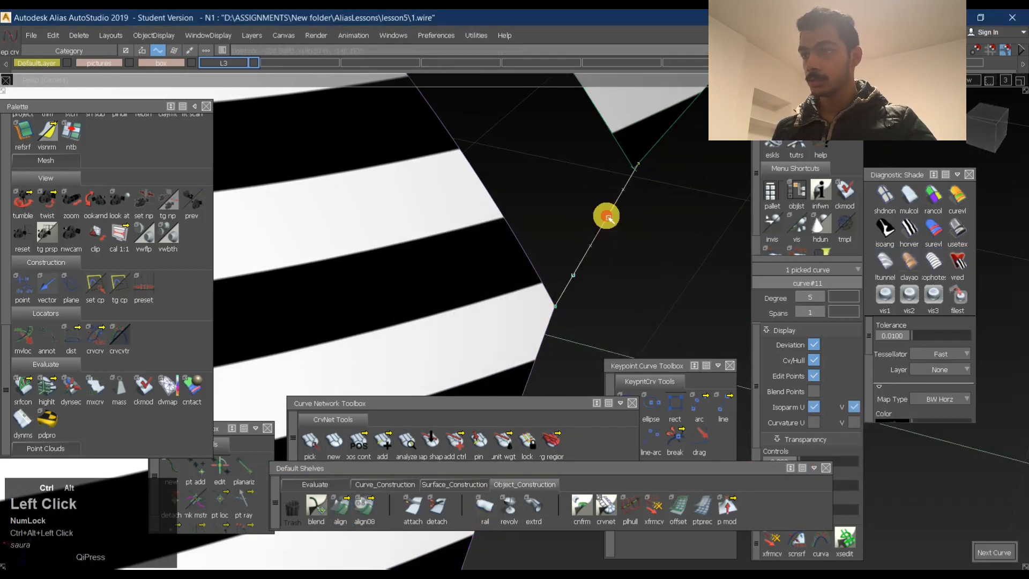
pyautogui.keyDown('ctrl'); pyautogui.keyDown('alt'); pyautogui.moveTo(609, 218); pyautogui.dragTo(597, 279); pyautogui.keyUp('alt'); pyautogui.keyUp('ctrl')
pyautogui.keyDown('ctrl'); pyautogui.keyDown('shift'); pyautogui.moveTo(597, 282); pyautogui.dragTo(625, 158); pyautogui.keyUp('shift'); pyautogui.keyUp('ctrl')
# Align both ends of the new lower curve to the adjoining surface edges with G2 continuity.
pyautogui.click(522, 487)
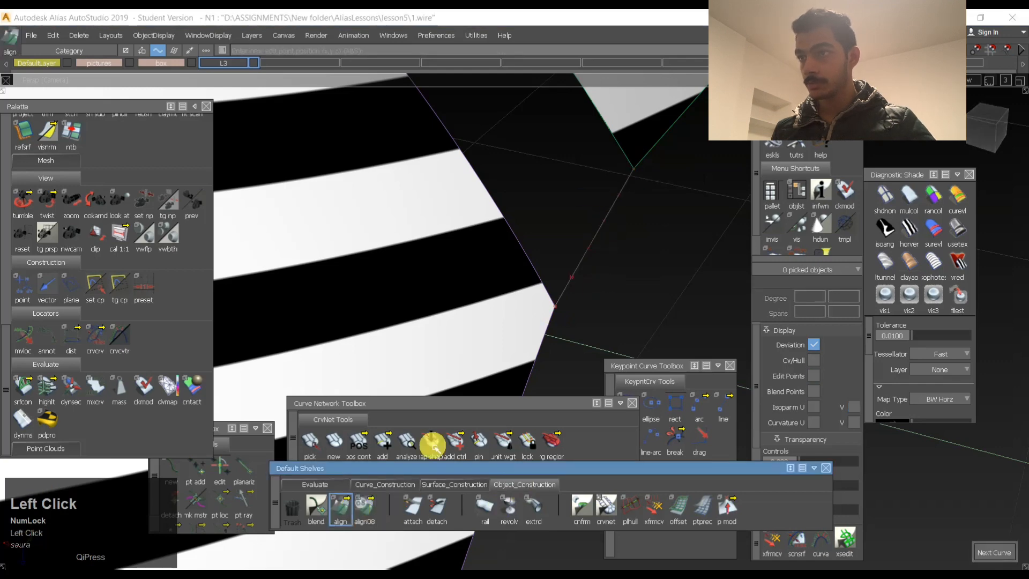
pyautogui.keyDown('ctrl'); pyautogui.keyDown('shift'); pyautogui.moveTo(574, 348); pyautogui.dragTo(624, 87); pyautogui.keyUp('shift'); pyautogui.keyUp('ctrl')
pyautogui.click(631, 176)
pyautogui.click(641, 161)
# Build a Square surface across the gap from the two bridging curves and the edges of skin#6 and skin#7 with G0 continuity.
pyautogui.keyDown('ctrl'); pyautogui.keyDown('shift'); pyautogui.moveTo(631, 216); pyautogui.dragTo(586, 162, button='right'); pyautogui.keyUp('shift'); pyautogui.keyUp('ctrl')
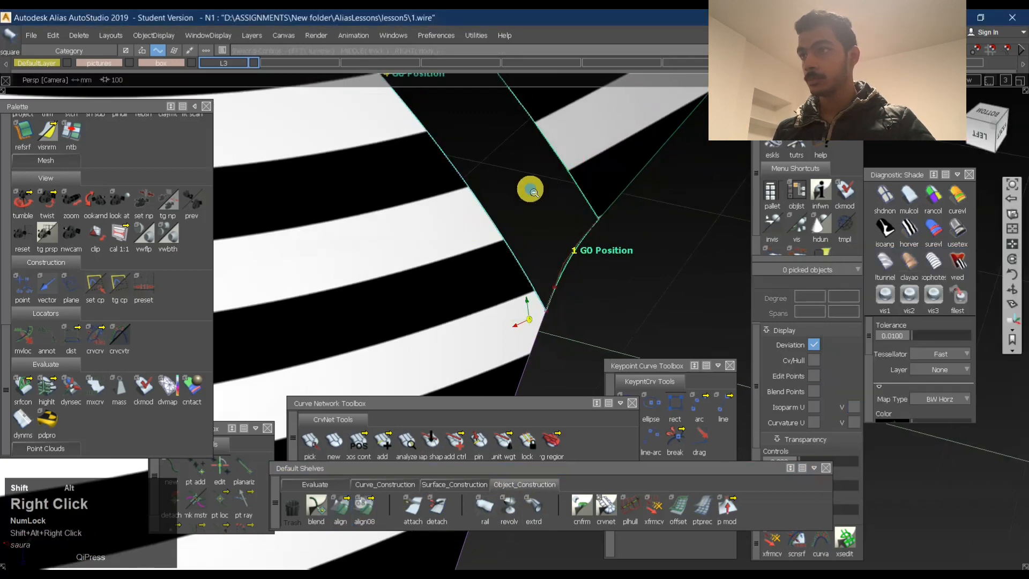
pyautogui.keyDown('alt'); pyautogui.keyDown('shift'); pyautogui.moveTo(530, 190); pyautogui.dragTo(543, 226, button='middle'); pyautogui.keyUp('shift'); pyautogui.keyUp('alt')
pyautogui.click(410, 180)
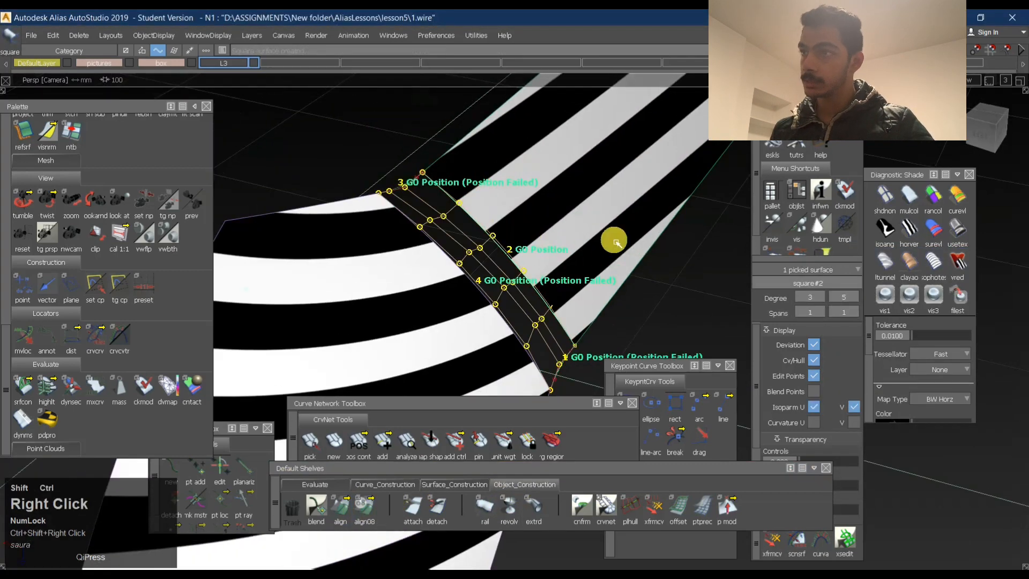
pyautogui.keyDown('alt'); pyautogui.keyDown('shift'); pyautogui.moveTo(609, 263); pyautogui.dragTo(485, 231); pyautogui.keyUp('shift'); pyautogui.keyUp('alt')
# Set the square surface's boundaries 1, 3 and 4 to G2 curvature and its explicit U degree to 5.
pyautogui.click(134, 429)
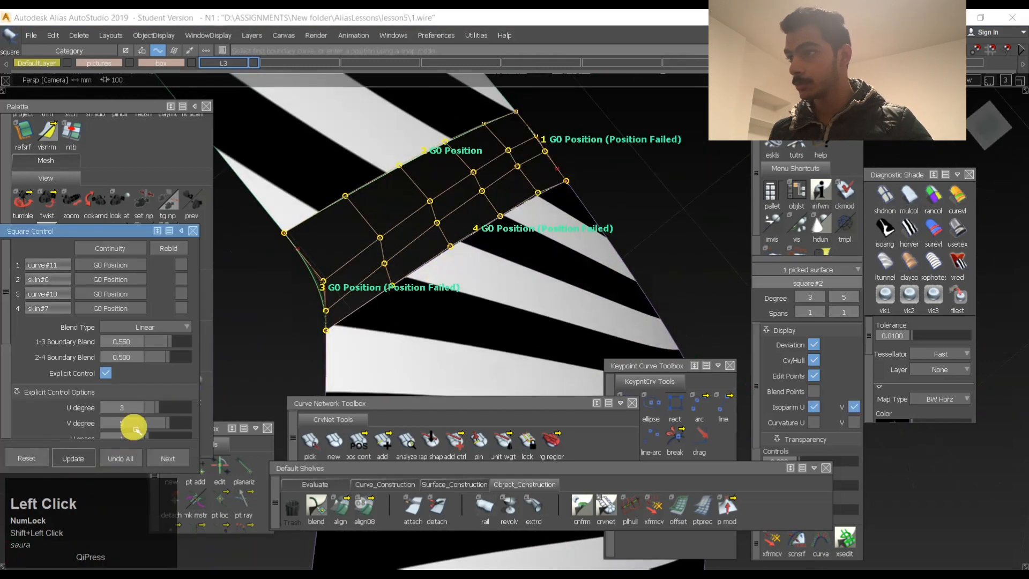
pyautogui.keyDown('alt'); pyautogui.keyDown('shift'); pyautogui.moveTo(536, 205); pyautogui.dragTo(444, 285); pyautogui.keyUp('shift'); pyautogui.keyUp('alt')
pyautogui.keyDown('ctrl'); pyautogui.keyDown('shift'); pyautogui.click(454, 132); pyautogui.keyUp('shift'); pyautogui.keyUp('ctrl')
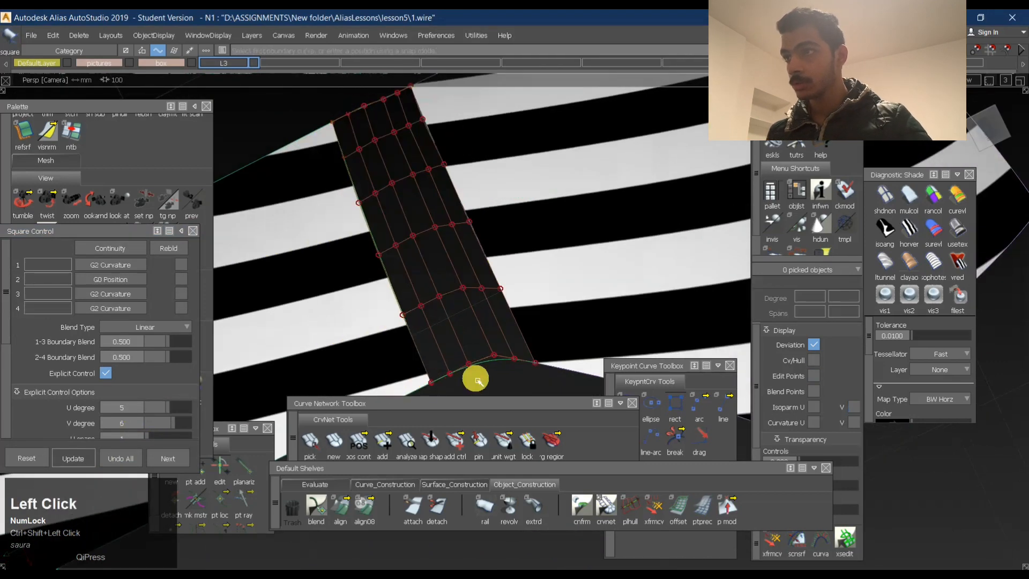
# Start the Align tool and examine the square surface's control rows at both ends of the gap.
pyautogui.click(387, 541)
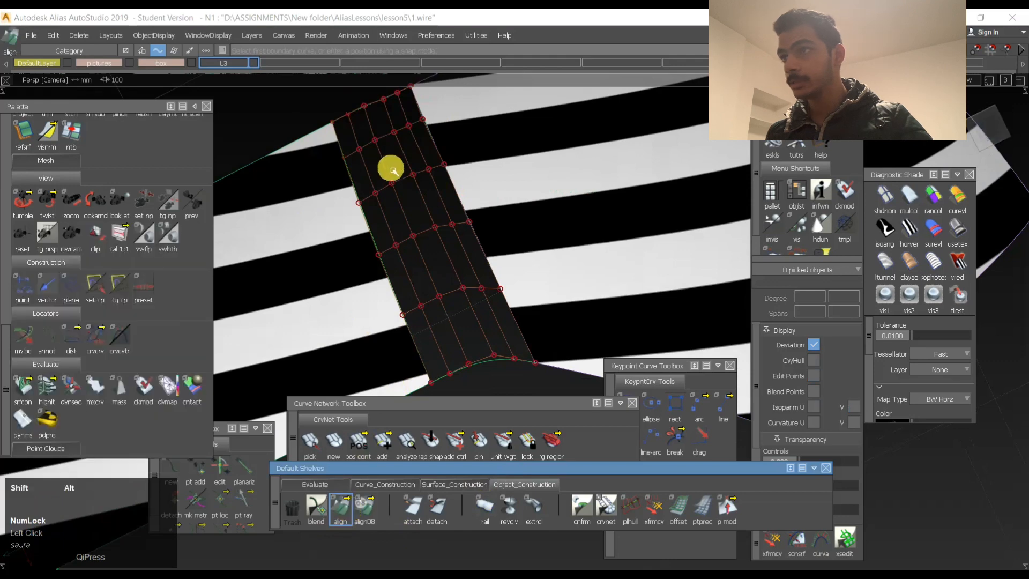
pyautogui.keyDown('alt'); pyautogui.keyDown('shift'); pyautogui.moveTo(361, 134); pyautogui.dragTo(416, 96); pyautogui.keyUp('shift'); pyautogui.keyUp('alt')
pyautogui.keyDown('alt'); pyautogui.keyDown('shift'); pyautogui.moveTo(417, 97); pyautogui.dragTo(417, 168, button='middle'); pyautogui.keyUp('shift'); pyautogui.keyUp('alt')
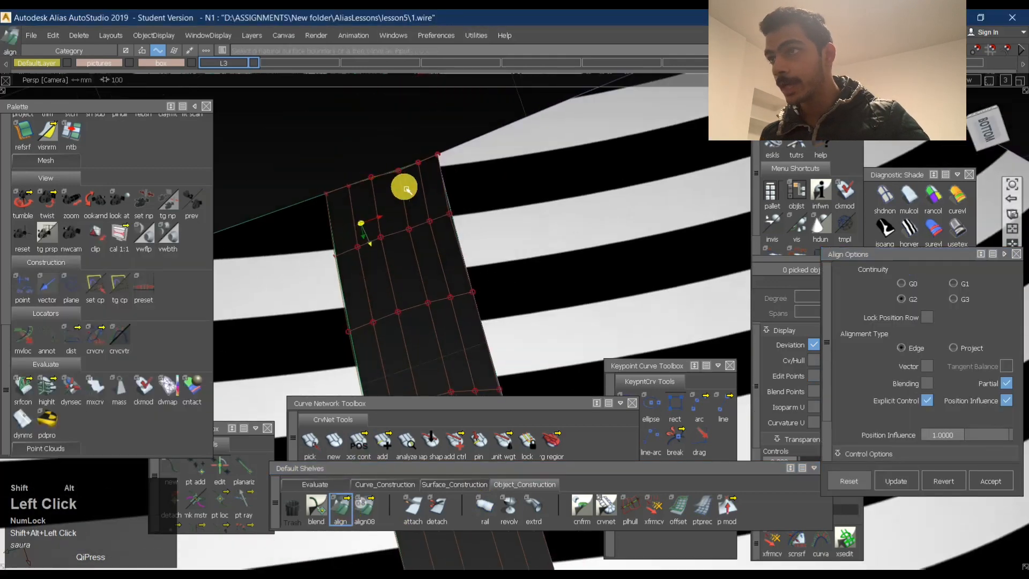
pyautogui.keyDown('alt'); pyautogui.keyDown('shift'); pyautogui.moveTo(404, 188); pyautogui.dragTo(272, 146); pyautogui.keyUp('shift'); pyautogui.keyUp('alt')
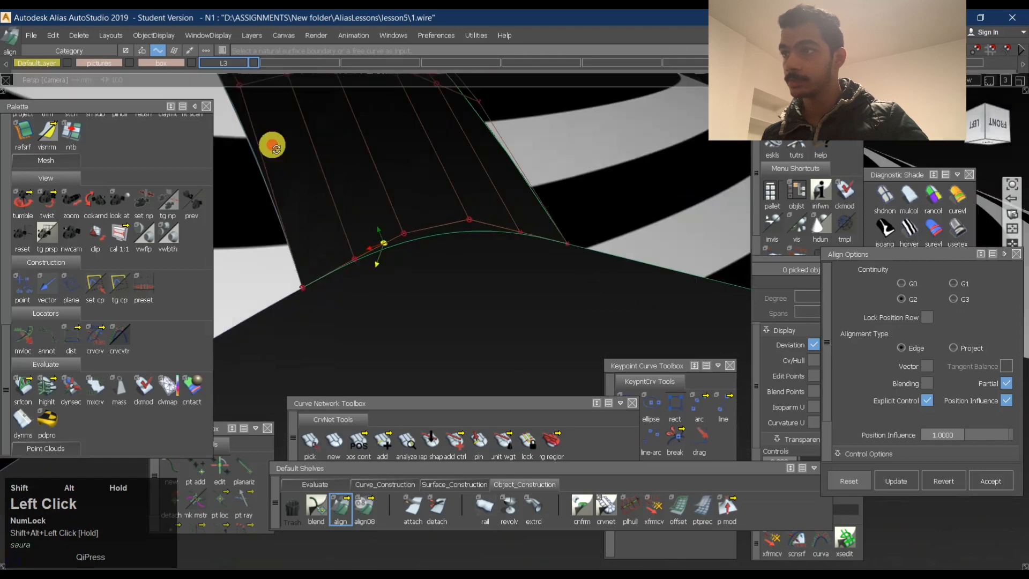
pyautogui.keyDown('alt'); pyautogui.keyDown('shift'); pyautogui.moveTo(512, 220); pyautogui.dragTo(335, 305); pyautogui.keyUp('shift'); pyautogui.keyUp('alt')
# Pick skin#7 and display its control vertices and hulls.
pyautogui.keyDown('ctrl'); pyautogui.keyDown('shift'); pyautogui.moveTo(409, 298); pyautogui.dragTo(345, 280); pyautogui.keyUp('shift'); pyautogui.keyUp('ctrl')
pyautogui.keyDown('alt'); pyautogui.keyDown('shift'); pyautogui.moveTo(455, 273); pyautogui.dragTo(481, 301, button='right'); pyautogui.keyUp('shift'); pyautogui.keyUp('alt')
pyautogui.keyDown('alt'); pyautogui.keyDown('shift'); pyautogui.moveTo(481, 303); pyautogui.dragTo(459, 296); pyautogui.keyUp('shift'); pyautogui.keyUp('alt')
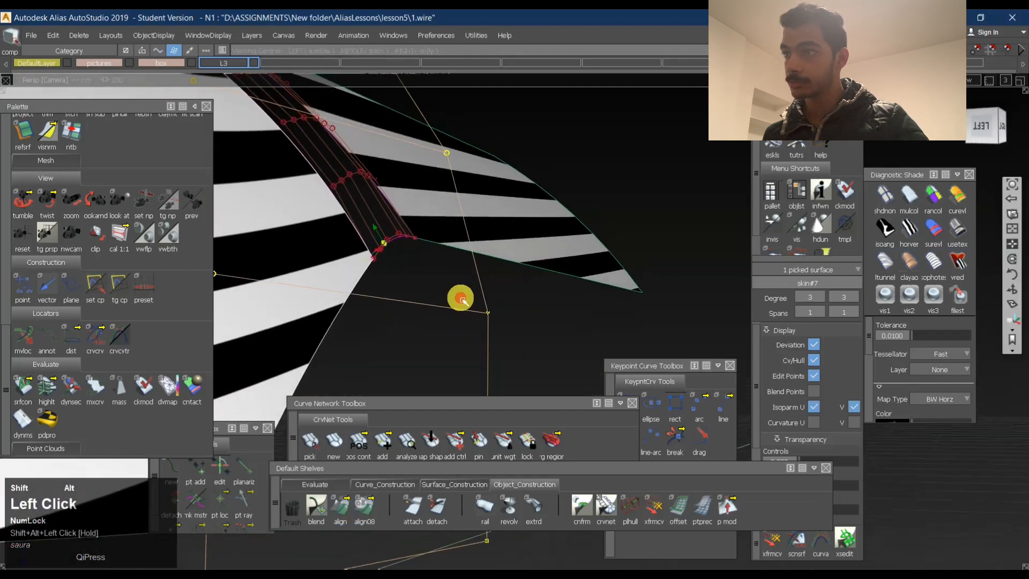
pyautogui.keyDown('alt'); pyautogui.keyDown('shift'); pyautogui.moveTo(487, 299); pyautogui.dragTo(455, 308, button='right'); pyautogui.keyUp('shift'); pyautogui.keyUp('alt')
pyautogui.moveTo(455, 308)
pyautogui.keyDown('alt'); pyautogui.keyDown('shift'); pyautogui.mouseDown()
pyautogui.moveTo(468, 316)
pyautogui.moveTo(445, 311)
pyautogui.mouseUp(); pyautogui.keyUp('shift'); pyautogui.keyUp('alt')
# Pick skin#7's outer control vertex near the gap's lower corner and shift it slightly with Transform CV.
pyautogui.keyDown('ctrl'); pyautogui.keyDown('shift'); pyautogui.moveTo(431, 309); pyautogui.dragTo(446, 292); pyautogui.keyUp('shift'); pyautogui.keyUp('ctrl')
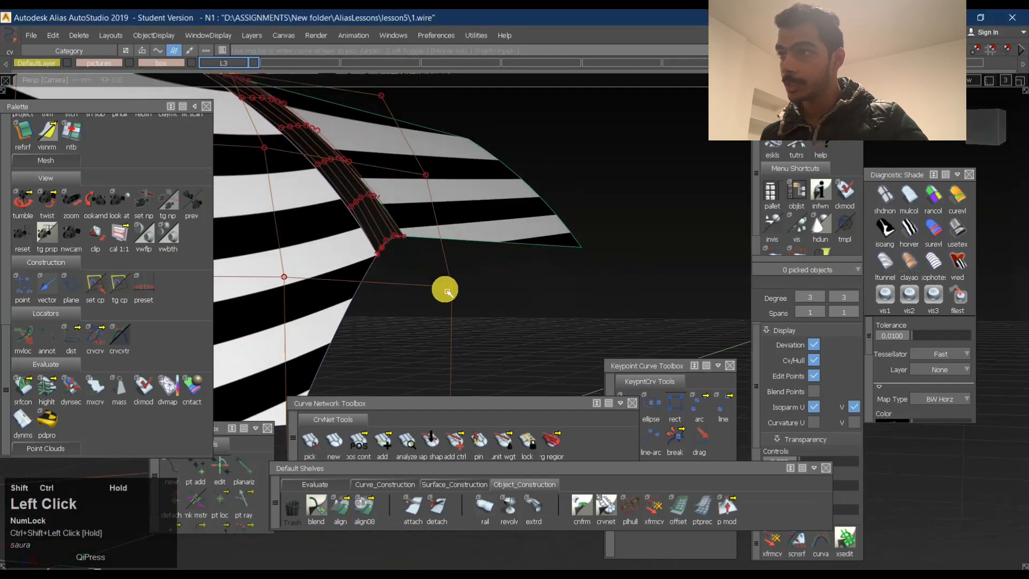
pyautogui.keyDown('alt'); pyautogui.keyDown('shift'); pyautogui.moveTo(374, 283); pyautogui.dragTo(411, 223, button='right'); pyautogui.keyUp('shift'); pyautogui.keyUp('alt')
pyautogui.keyDown('alt'); pyautogui.keyDown('shift'); pyautogui.moveTo(411, 223); pyautogui.dragTo(429, 222); pyautogui.keyUp('shift'); pyautogui.keyUp('alt')
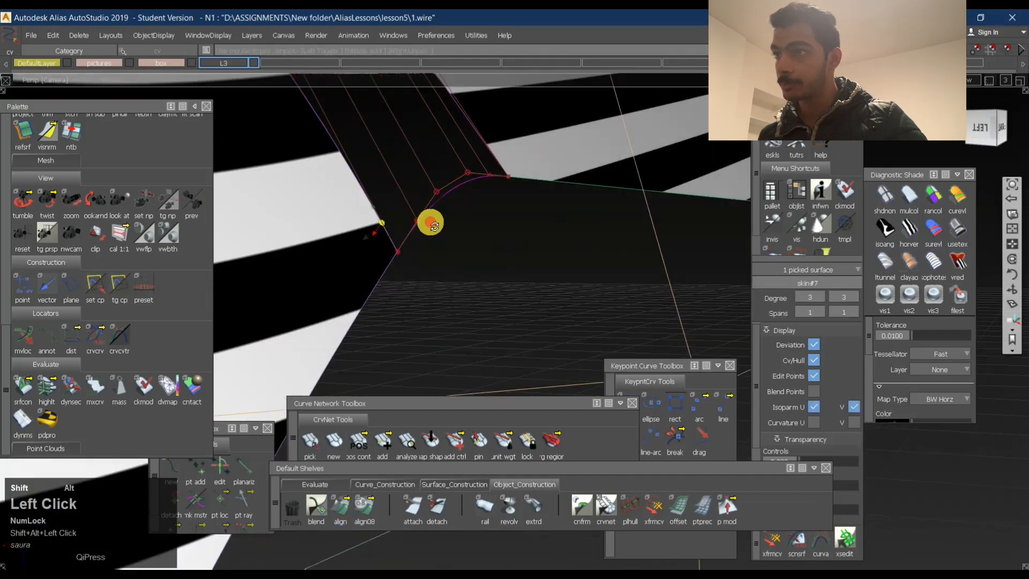
pyautogui.keyDown('alt'); pyautogui.keyDown('shift'); pyautogui.moveTo(429, 222); pyautogui.dragTo(414, 230, button='right'); pyautogui.keyUp('shift'); pyautogui.keyUp('alt')
pyautogui.keyDown('alt'); pyautogui.keyDown('shift'); pyautogui.moveTo(413, 229); pyautogui.dragTo(351, 230); pyautogui.keyUp('shift'); pyautogui.keyUp('alt')
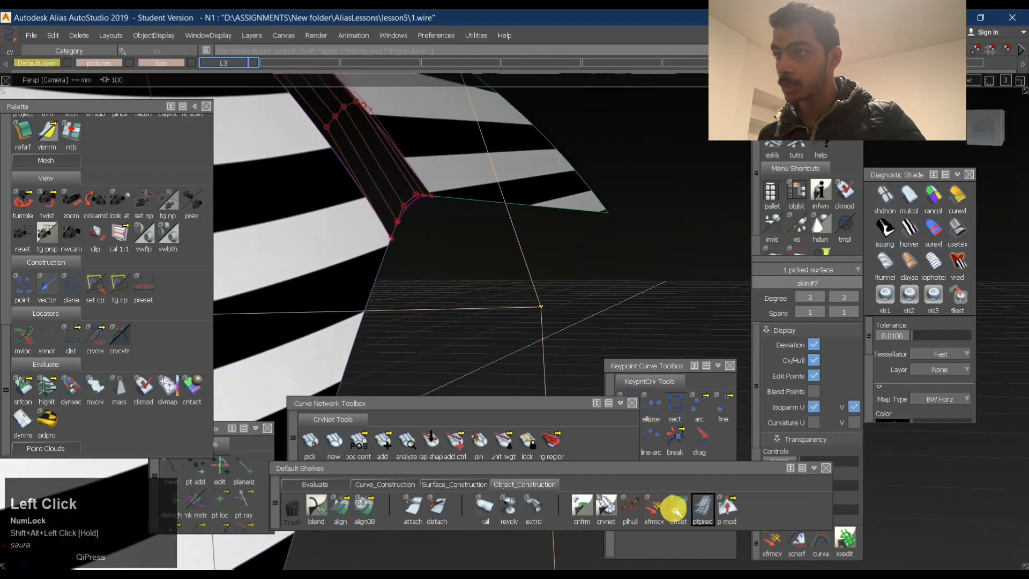
pyautogui.click(658, 508)
pyautogui.press('space')
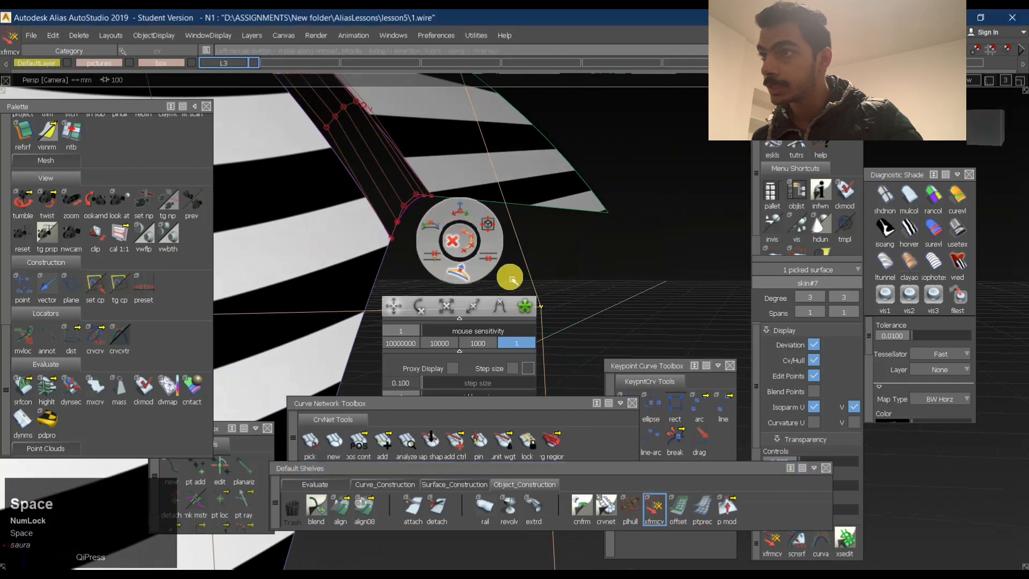
pyautogui.press('space')
pyautogui.press('space')
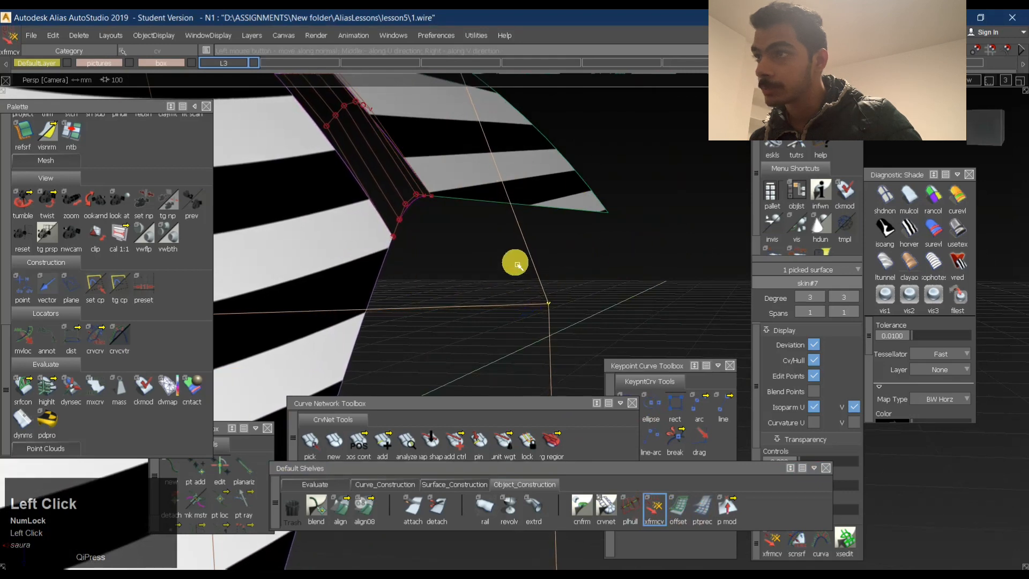
# Nudge the same skin#7 control vertex further and examine the lower corner of the square surface from several angles.
pyautogui.keyDown('alt'); pyautogui.keyDown('shift'); pyautogui.moveTo(406, 202); pyautogui.dragTo(439, 191, button='right'); pyautogui.keyUp('shift'); pyautogui.keyUp('alt')
pyautogui.keyDown('alt'); pyautogui.keyDown('shift'); pyautogui.moveTo(439, 191); pyautogui.dragTo(406, 178); pyautogui.keyUp('shift'); pyautogui.keyUp('alt')
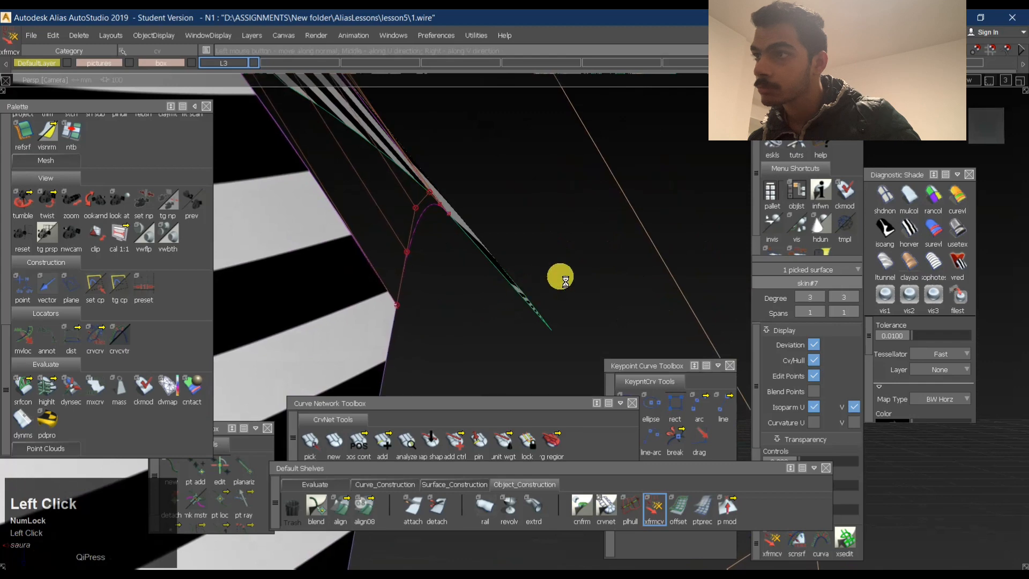
pyautogui.keyDown('alt'); pyautogui.keyDown('shift'); pyautogui.moveTo(530, 290); pyautogui.dragTo(501, 291, button='right'); pyautogui.keyUp('shift'); pyautogui.keyUp('alt')
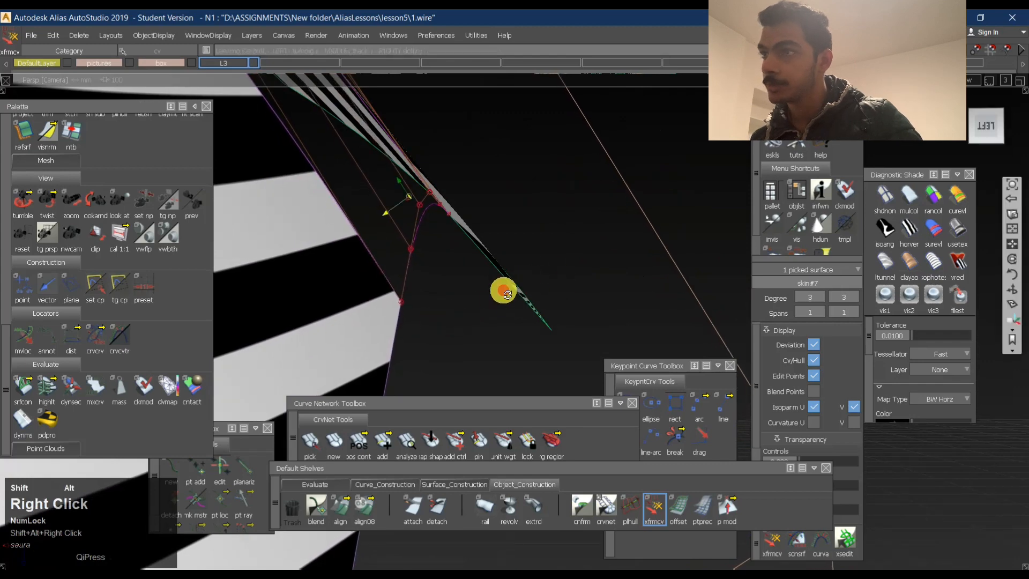
pyautogui.keyDown('alt'); pyautogui.keyDown('shift'); pyautogui.moveTo(501, 292); pyautogui.dragTo(552, 276); pyautogui.keyUp('shift'); pyautogui.keyUp('alt')
pyautogui.keyDown('alt'); pyautogui.keyDown('shift'); pyautogui.moveTo(552, 276); pyautogui.dragTo(515, 294, button='right'); pyautogui.keyUp('shift'); pyautogui.keyUp('alt')
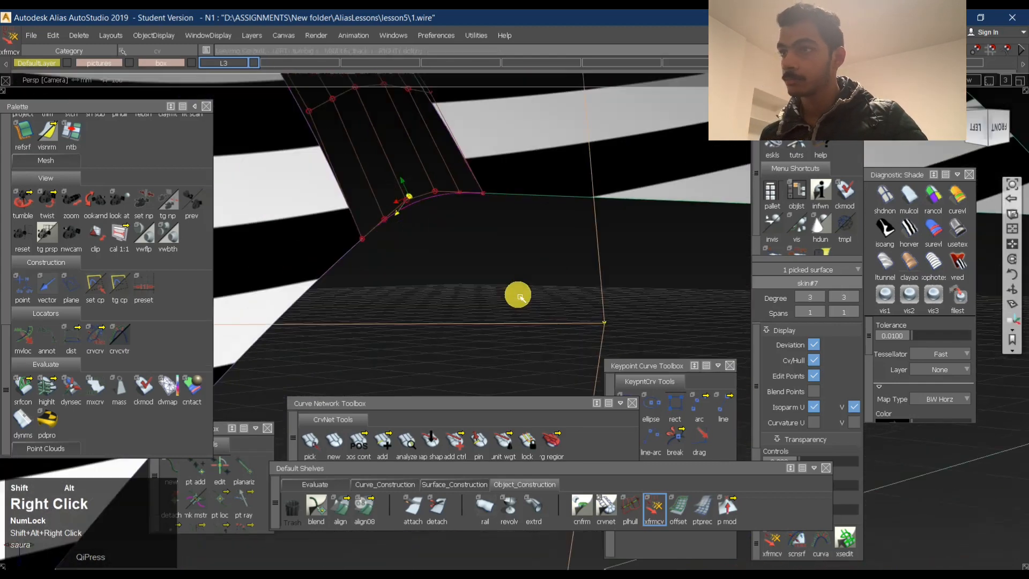
pyautogui.keyDown('alt'); pyautogui.keyDown('shift'); pyautogui.moveTo(515, 295); pyautogui.dragTo(443, 301); pyautogui.keyUp('shift'); pyautogui.keyUp('alt')
pyautogui.keyDown('alt'); pyautogui.keyDown('shift'); pyautogui.moveTo(443, 300); pyautogui.dragTo(395, 319, button='right'); pyautogui.keyUp('shift'); pyautogui.keyUp('alt')
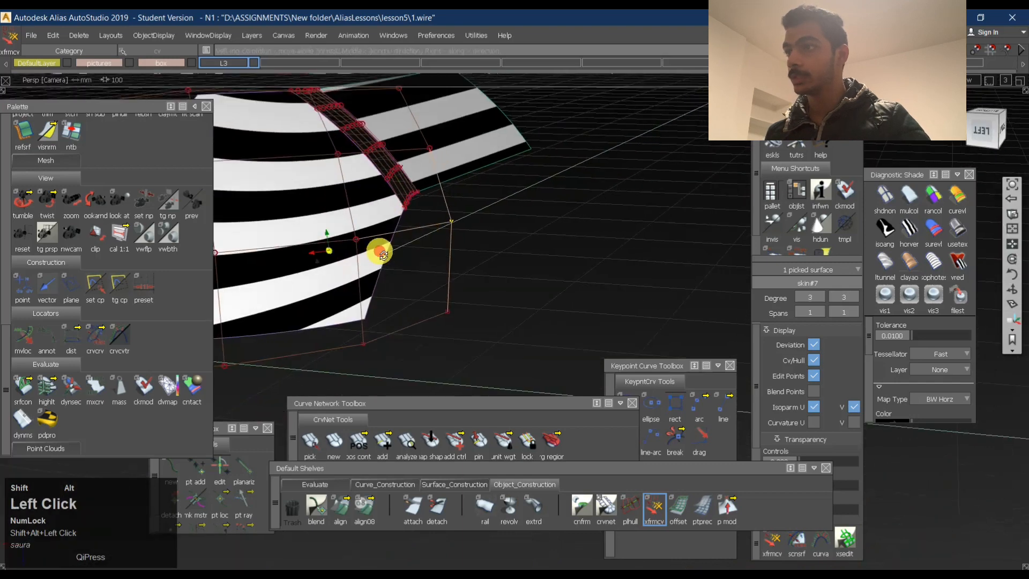
# Hide skin#7's control vertices and clear the pick, leaving only the square surface's control vertices and hulls displayed.
pyautogui.keyDown('alt'); pyautogui.keyDown('shift'); pyautogui.moveTo(381, 253); pyautogui.dragTo(477, 225); pyautogui.keyUp('shift'); pyautogui.keyUp('alt')
pyautogui.keyDown('alt'); pyautogui.keyDown('shift'); pyautogui.moveTo(477, 225); pyautogui.dragTo(500, 252, button='middle'); pyautogui.keyUp('shift'); pyautogui.keyUp('alt')
pyautogui.keyDown('alt'); pyautogui.keyDown('shift'); pyautogui.moveTo(501, 252); pyautogui.dragTo(295, 317); pyautogui.keyUp('shift'); pyautogui.keyUp('alt')
pyautogui.keyDown('ctrl'); pyautogui.keyDown('shift'); pyautogui.moveTo(436, 264); pyautogui.dragTo(347, 250); pyautogui.keyUp('shift'); pyautogui.keyUp('ctrl')
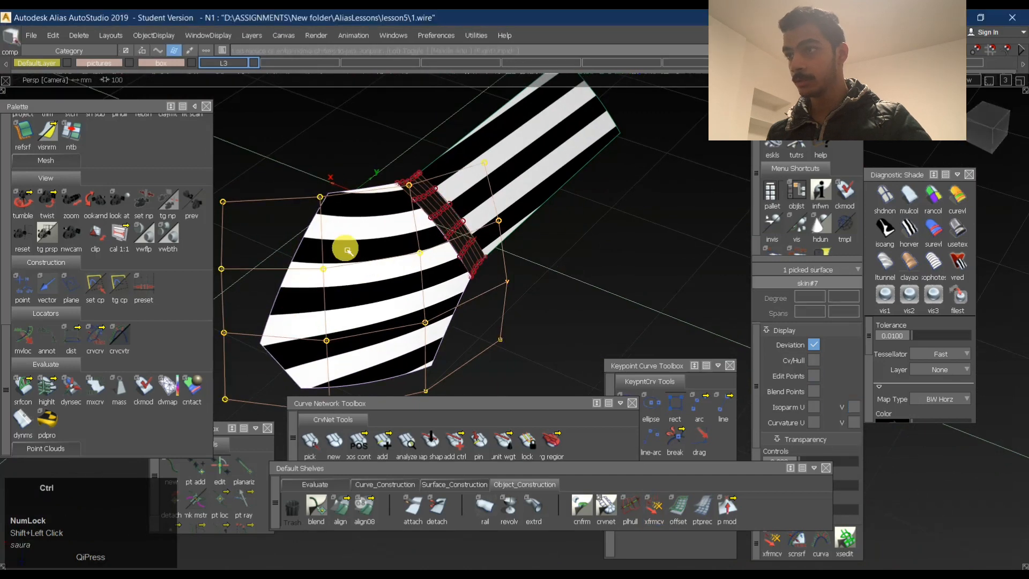
pyautogui.keyDown('ctrl'); pyautogui.keyDown('shift'); pyautogui.click(449, 230); pyautogui.keyUp('shift'); pyautogui.keyUp('ctrl')
pyautogui.keyDown('alt'); pyautogui.keyDown('shift'); pyautogui.moveTo(460, 252); pyautogui.dragTo(414, 296, button='middle'); pyautogui.keyUp('shift'); pyautogui.keyUp('alt')
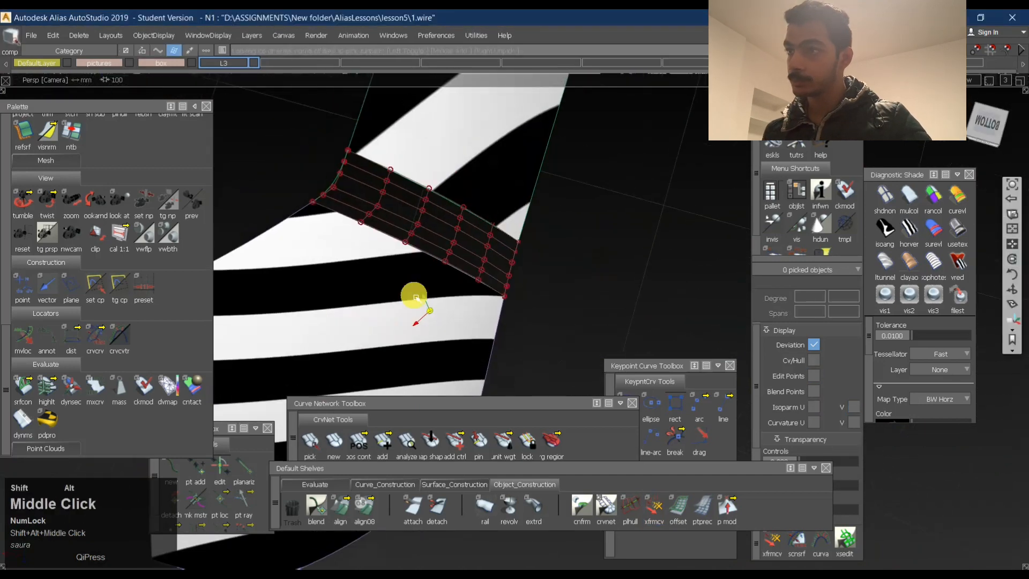
pyautogui.keyDown('alt'); pyautogui.keyDown('shift'); pyautogui.moveTo(471, 239); pyautogui.dragTo(507, 235, button='right'); pyautogui.keyUp('shift'); pyautogui.keyUp('alt')
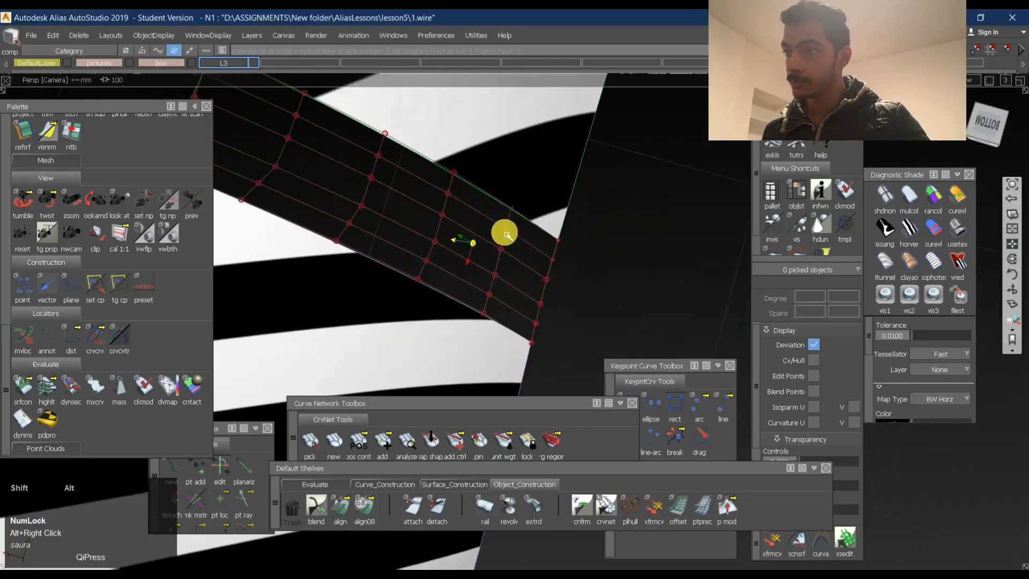
# Align the square surface's skin#7-side edge to skin#7 with G2 continuity and Edge alignment type, deleting its construction history.
pyautogui.click(529, 485)
pyautogui.keyDown('alt'); pyautogui.keyDown('shift'); pyautogui.moveTo(504, 327); pyautogui.dragTo(459, 330, button='right'); pyautogui.keyUp('shift'); pyautogui.keyUp('alt')
pyautogui.click(341, 508)
pyautogui.click(408, 254)
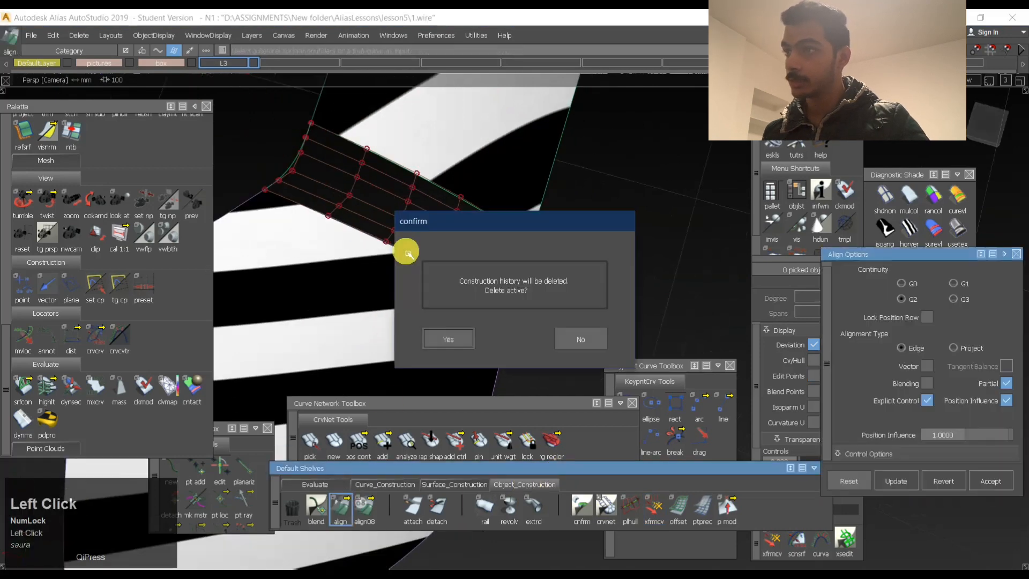
pyautogui.click(448, 338)
pyautogui.keyDown('alt'); pyautogui.keyDown('shift'); pyautogui.moveTo(395, 257); pyautogui.dragTo(476, 263, button='middle'); pyautogui.keyUp('shift'); pyautogui.keyUp('alt')
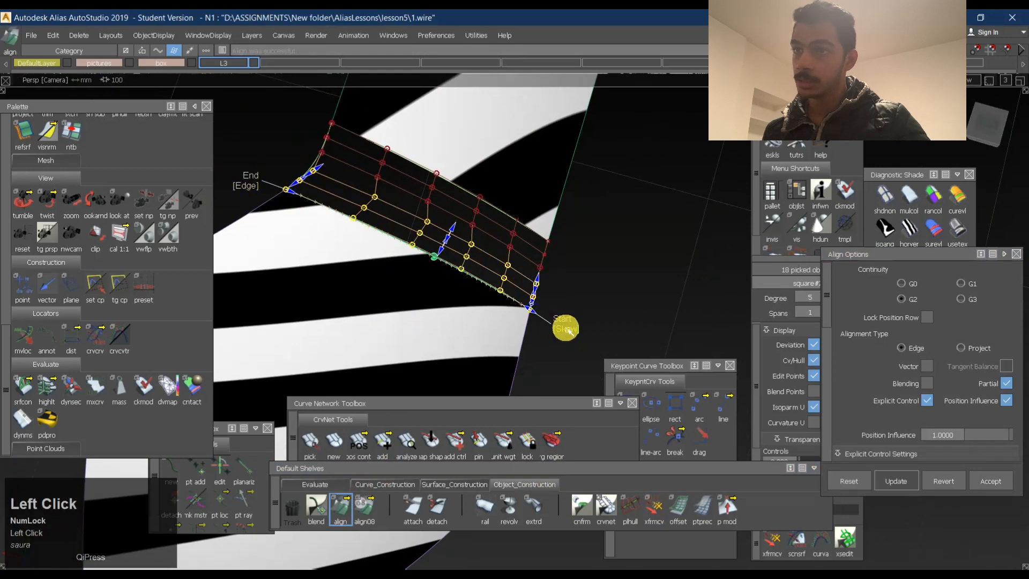
# Set the alignment's Position Influence to 0, activate the alignment on the square surface's opposite edge, and clear the pick.
pyautogui.moveTo(985, 435); pyautogui.dragTo(622, 370)
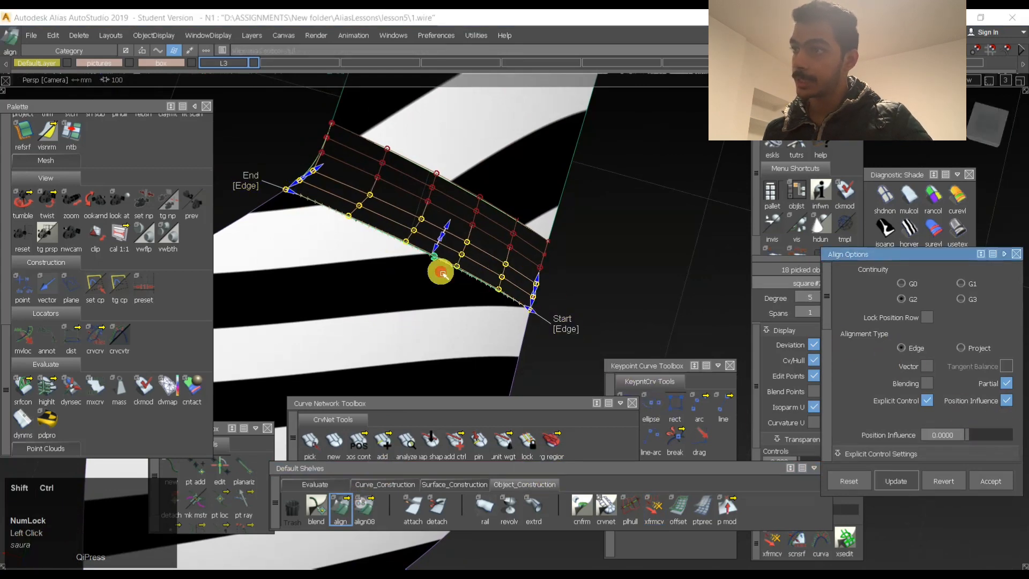
pyautogui.click(453, 167)
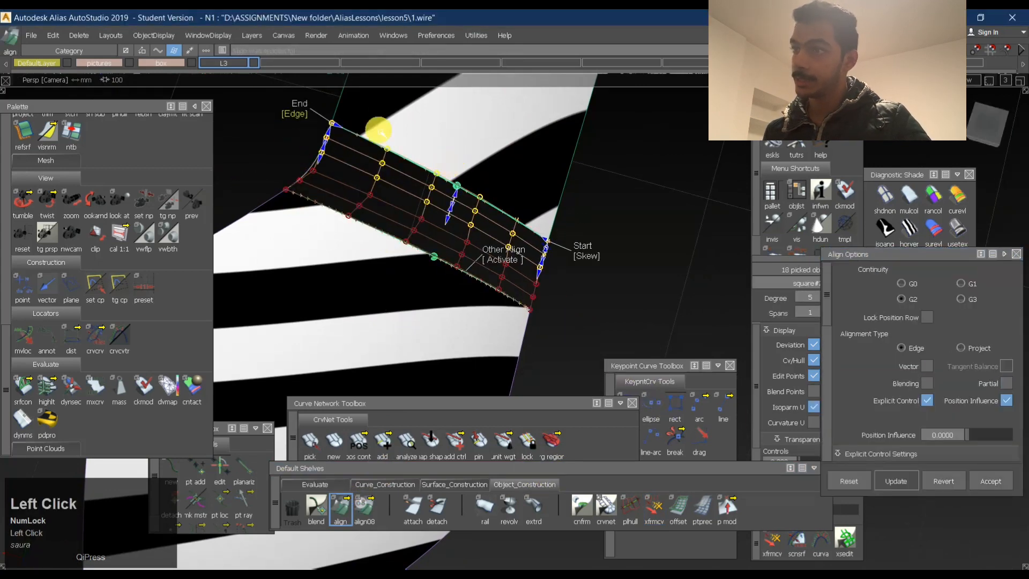
pyautogui.keyDown('ctrl'); pyautogui.keyDown('shift'); pyautogui.click(475, 249); pyautogui.keyUp('shift'); pyautogui.keyUp('ctrl')
pyautogui.keyDown('ctrl'); pyautogui.keyDown('shift'); pyautogui.moveTo(476, 248); pyautogui.dragTo(459, 227, button='middle'); pyautogui.keyUp('shift'); pyautogui.keyUp('ctrl')
pyautogui.keyDown('ctrl'); pyautogui.keyDown('shift'); pyautogui.click(608, 199); pyautogui.keyUp('shift'); pyautogui.keyUp('ctrl')
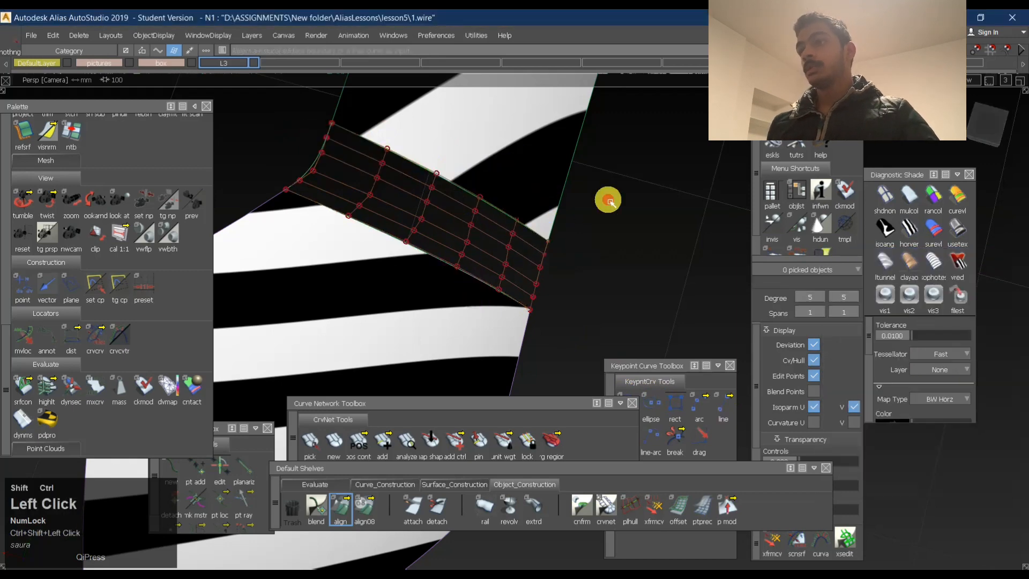
# Hide the square surface's control vertices and reapply the BW Horz zebra shading across the gap.
pyautogui.keyDown('ctrl'); pyautogui.keyDown('shift'); pyautogui.moveTo(454, 242); pyautogui.dragTo(497, 156); pyautogui.keyUp('shift'); pyautogui.keyUp('ctrl')
pyautogui.click(909, 235)
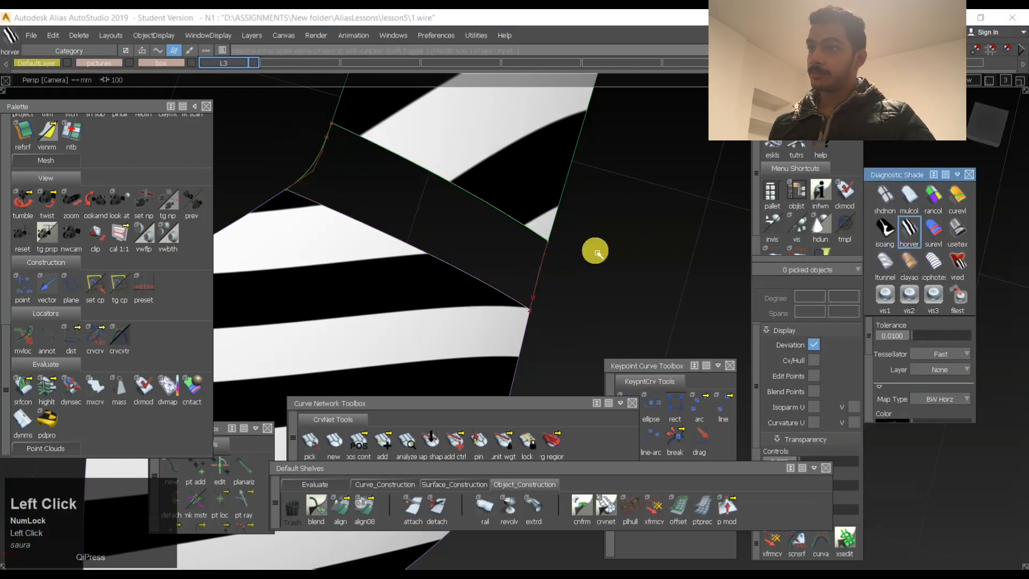
pyautogui.keyDown('alt'); pyautogui.keyDown('shift'); pyautogui.click(470, 217); pyautogui.keyUp('shift'); pyautogui.keyUp('alt')
pyautogui.keyDown('alt'); pyautogui.keyDown('shift'); pyautogui.moveTo(474, 220); pyautogui.dragTo(414, 252); pyautogui.keyUp('shift'); pyautogui.keyUp('alt')
pyautogui.keyDown('alt'); pyautogui.keyDown('shift'); pyautogui.moveTo(414, 252); pyautogui.dragTo(437, 214, button='middle'); pyautogui.keyUp('shift'); pyautogui.keyUp('alt')
pyautogui.keyDown('alt'); pyautogui.keyDown('shift'); pyautogui.moveTo(547, 265); pyautogui.dragTo(601, 271); pyautogui.keyUp('shift'); pyautogui.keyUp('alt')
# Compare the square surface's transitions under User Defined shading and BW Horz zebra shading.
pyautogui.click(933, 241)
pyautogui.moveTo(541, 230)
pyautogui.keyDown('alt'); pyautogui.keyDown('shift'); pyautogui.mouseDown()
pyautogui.moveTo(627, 188)
pyautogui.moveTo(424, 243)
pyautogui.moveTo(628, 193)
pyautogui.moveTo(538, 292)
pyautogui.moveTo(434, 236)
pyautogui.moveTo(484, 258)
pyautogui.moveTo(524, 294)
pyautogui.moveTo(602, 271)
pyautogui.moveTo(452, 265)
pyautogui.mouseUp(); pyautogui.keyUp('shift'); pyautogui.keyUp('alt')
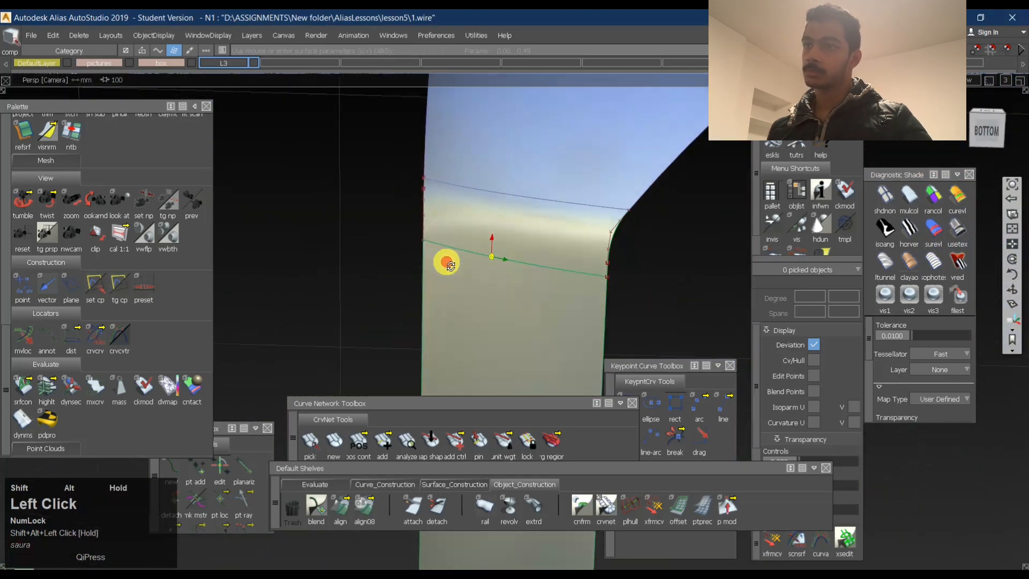
pyautogui.click(911, 227)
pyautogui.keyDown('alt'); pyautogui.keyDown('shift'); pyautogui.moveTo(509, 236); pyautogui.dragTo(485, 229); pyautogui.keyUp('shift'); pyautogui.keyUp('alt')
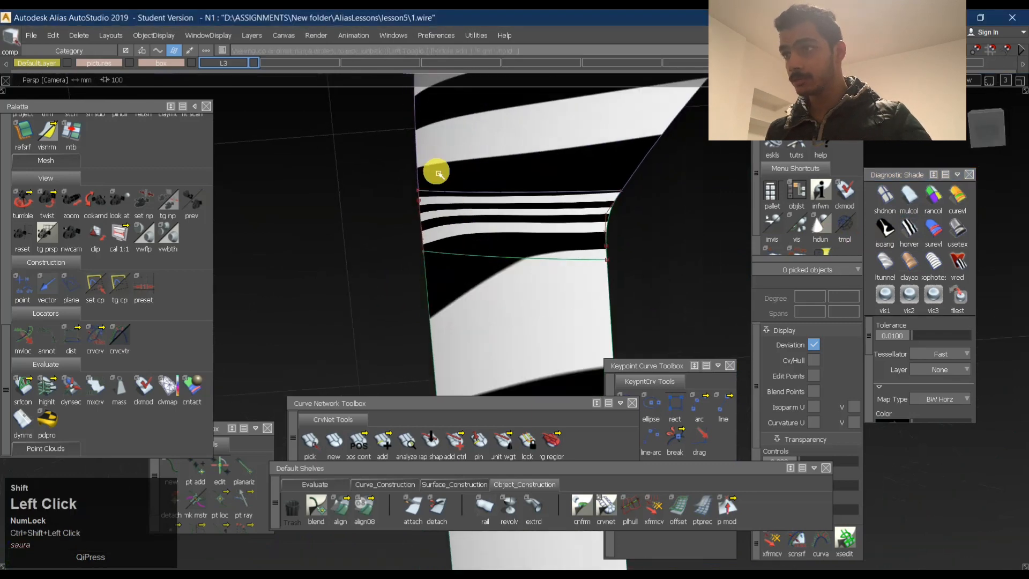
# Display skin#7's control vertices and shift its outer vertex beside the square surface slightly with Transform CV.
pyautogui.keyDown('ctrl'); pyautogui.keyDown('shift'); pyautogui.rightClick(403, 207); pyautogui.keyUp('shift'); pyautogui.keyUp('ctrl')
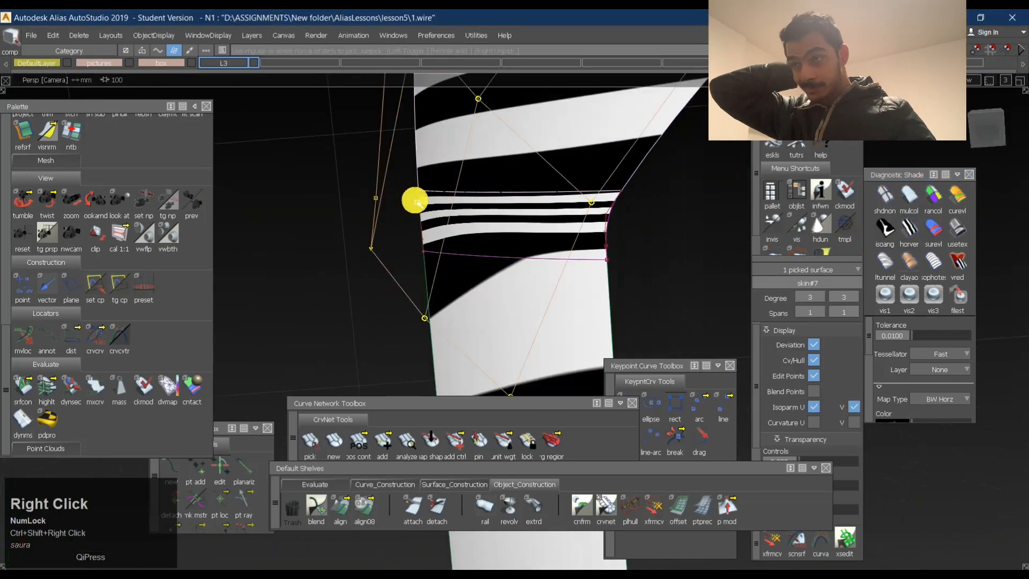
pyautogui.keyDown('ctrl'); pyautogui.keyDown('shift'); pyautogui.moveTo(453, 339); pyautogui.dragTo(431, 332); pyautogui.keyUp('shift'); pyautogui.keyUp('ctrl')
pyautogui.click(657, 514)
pyautogui.press('space')
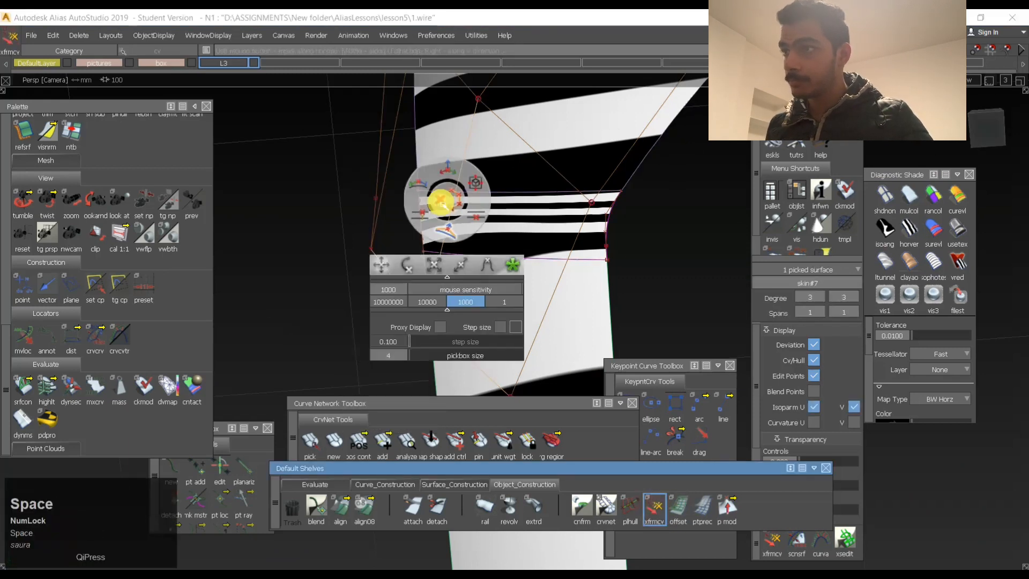
pyautogui.click(383, 319)
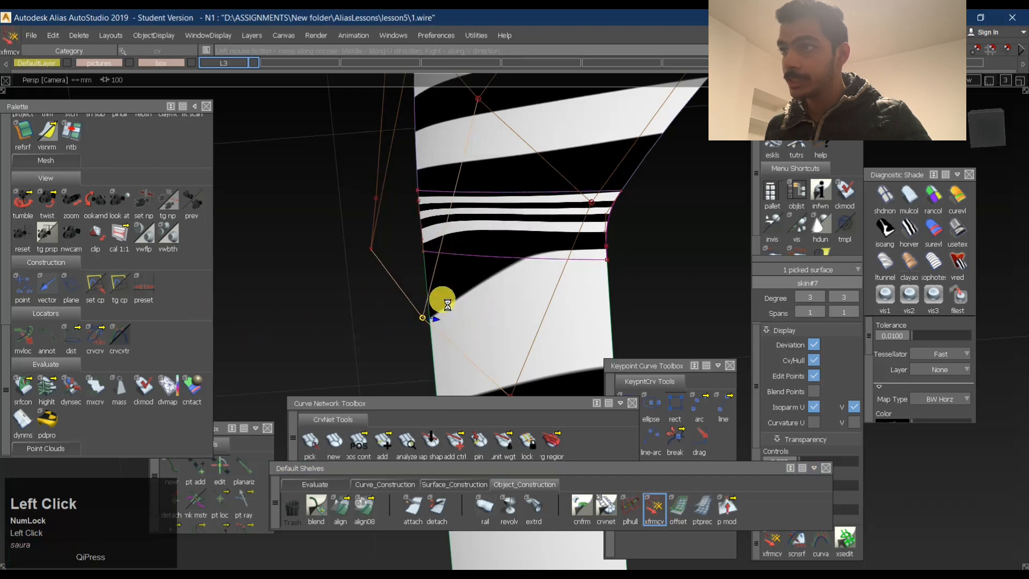
pyautogui.keyDown('alt'); pyautogui.keyDown('shift'); pyautogui.moveTo(346, 290); pyautogui.dragTo(177, 233); pyautogui.keyUp('shift'); pyautogui.keyUp('alt')
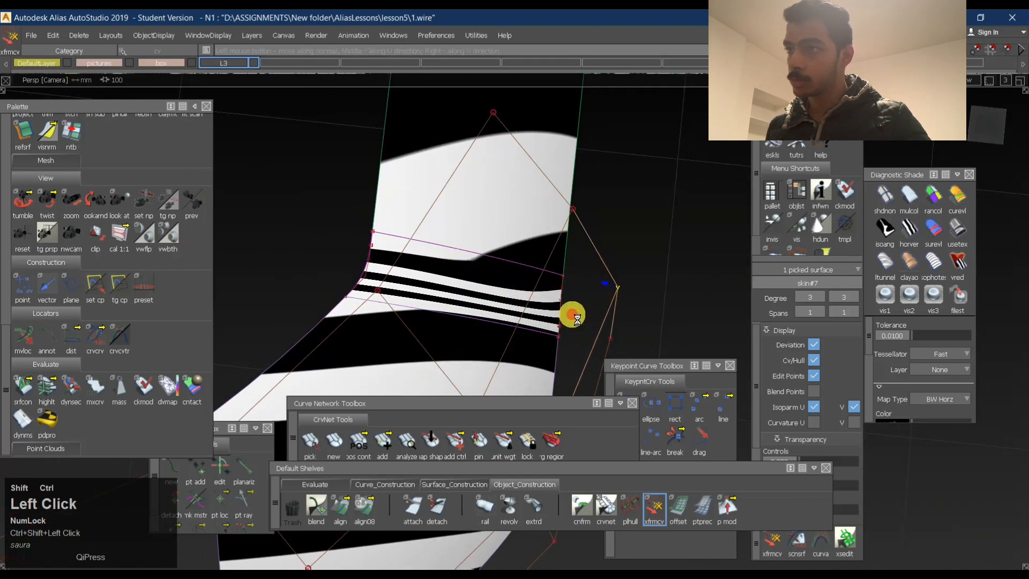
# Clear the picked vertex and hide the control vertices of skin#7.
pyautogui.keyDown('ctrl'); pyautogui.keyDown('shift'); pyautogui.moveTo(573, 314); pyautogui.dragTo(572, 202); pyautogui.keyUp('shift'); pyautogui.keyUp('ctrl')
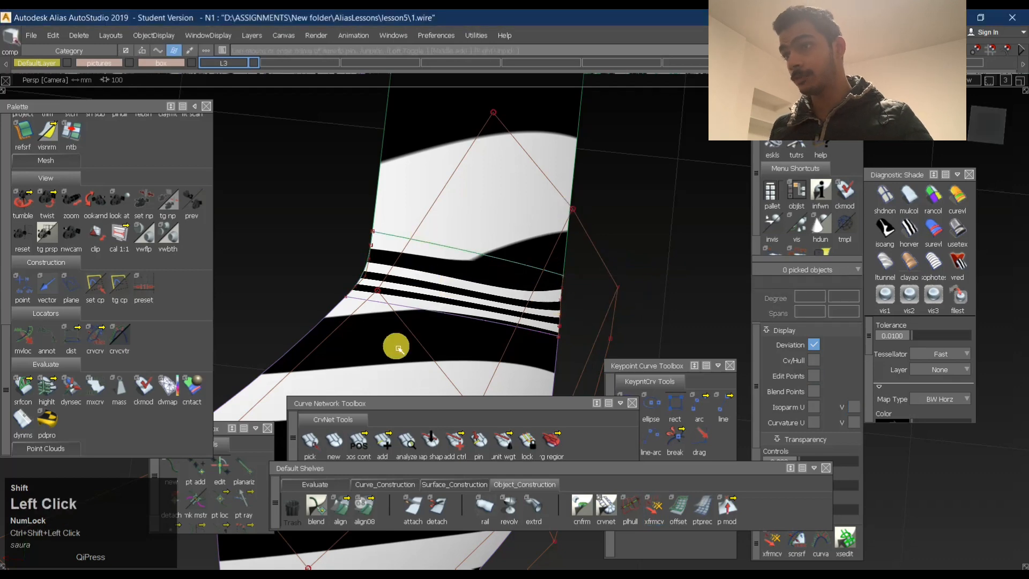
pyautogui.click(396, 347)
pyautogui.keyDown('ctrl'); pyautogui.keyDown('shift'); pyautogui.moveTo(397, 346); pyautogui.dragTo(523, 355, button='right'); pyautogui.keyUp('shift'); pyautogui.keyUp('ctrl')
pyautogui.keyDown('ctrl'); pyautogui.keyDown('shift'); pyautogui.moveTo(606, 327); pyautogui.dragTo(593, 210); pyautogui.keyUp('shift'); pyautogui.keyUp('ctrl')
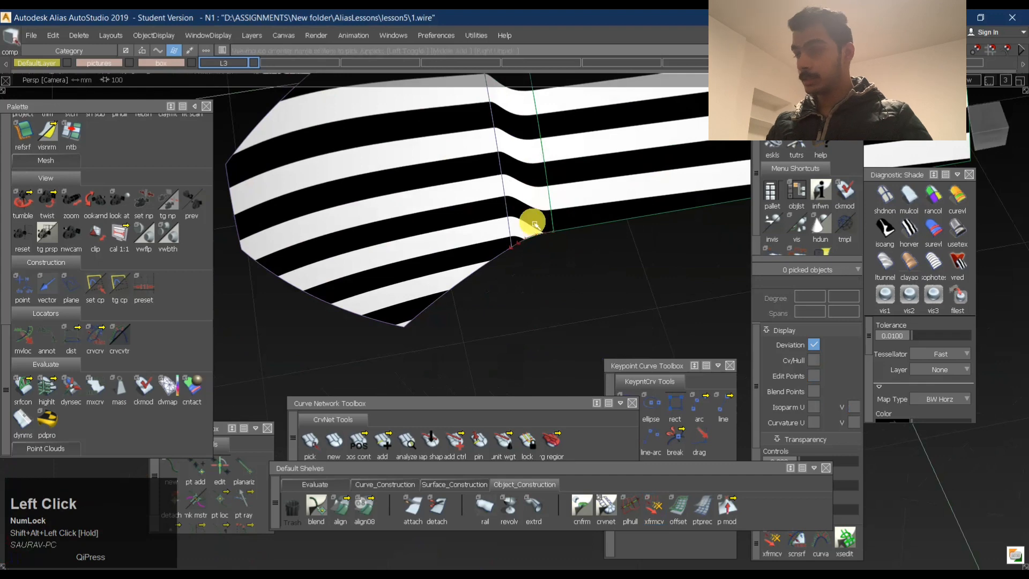
# Unhide the hidden geometry and examine the zebra stripe flow across the whole box and its corner surfaces.
pyautogui.hotkey('ctrl', 'j')
pyautogui.keyDown('alt'); pyautogui.keyDown('shift'); pyautogui.moveTo(537, 242); pyautogui.dragTo(482, 236, button='right'); pyautogui.keyUp('shift'); pyautogui.keyUp('alt')
pyautogui.keyDown('alt'); pyautogui.keyDown('shift'); pyautogui.moveTo(482, 236); pyautogui.dragTo(490, 203); pyautogui.keyUp('shift'); pyautogui.keyUp('alt')
pyautogui.keyDown('alt'); pyautogui.keyDown('shift'); pyautogui.moveTo(489, 202); pyautogui.dragTo(552, 181, button='right'); pyautogui.keyUp('shift'); pyautogui.keyUp('alt')
pyautogui.keyDown('alt'); pyautogui.keyDown('shift'); pyautogui.moveTo(551, 182); pyautogui.dragTo(530, 196); pyautogui.keyUp('shift'); pyautogui.keyUp('alt')
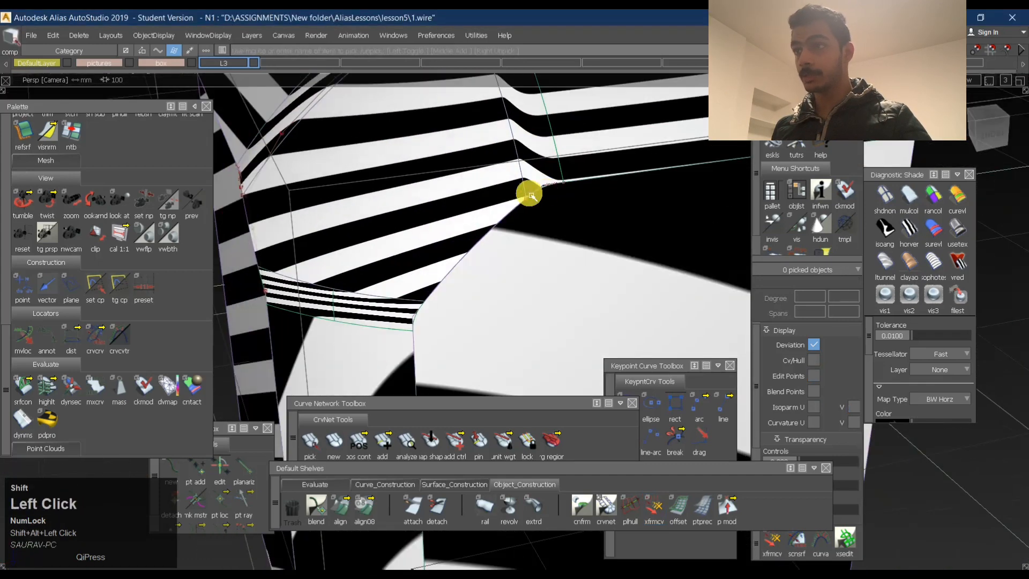
pyautogui.keyDown('alt'); pyautogui.keyDown('shift'); pyautogui.moveTo(628, 175); pyautogui.dragTo(536, 225, button='right'); pyautogui.keyUp('shift'); pyautogui.keyUp('alt')
pyautogui.keyDown('alt'); pyautogui.keyDown('shift'); pyautogui.moveTo(536, 225); pyautogui.dragTo(579, 177); pyautogui.keyUp('shift'); pyautogui.keyUp('alt')
pyautogui.keyDown('alt'); pyautogui.keyDown('shift'); pyautogui.moveTo(579, 177); pyautogui.dragTo(497, 162, button='right'); pyautogui.keyUp('shift'); pyautogui.keyUp('alt')
pyautogui.keyDown('alt'); pyautogui.keyDown('shift'); pyautogui.moveTo(498, 161); pyautogui.dragTo(460, 202); pyautogui.keyUp('shift'); pyautogui.keyUp('alt')
pyautogui.keyDown('alt'); pyautogui.keyDown('shift'); pyautogui.moveTo(459, 202); pyautogui.dragTo(663, 183, button='right'); pyautogui.keyUp('shift'); pyautogui.keyUp('alt')
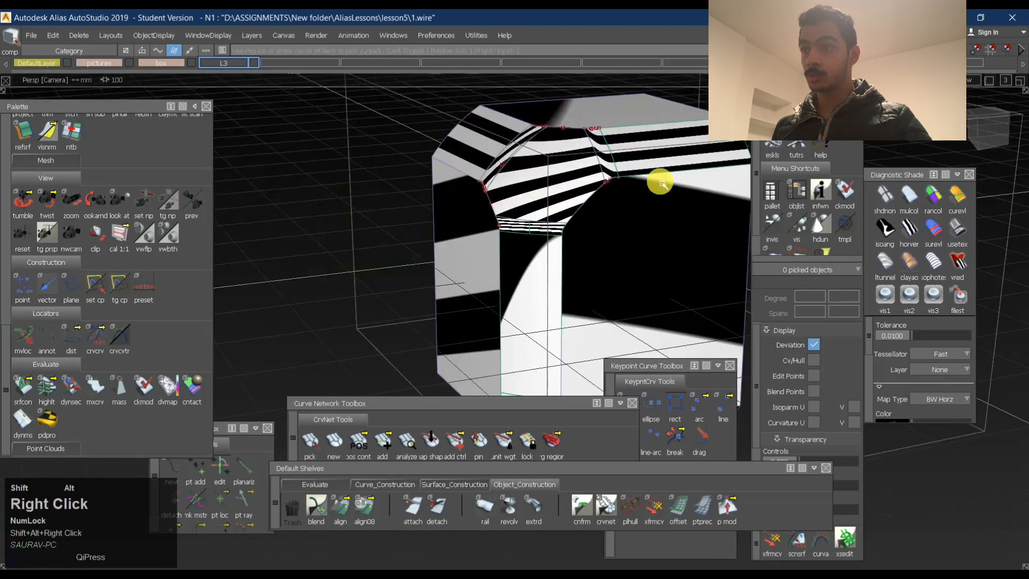
pyautogui.keyDown('alt'); pyautogui.keyDown('shift'); pyautogui.moveTo(599, 242); pyautogui.dragTo(569, 193, button='middle'); pyautogui.keyUp('shift'); pyautogui.keyUp('alt')
pyautogui.keyDown('alt'); pyautogui.keyDown('shift'); pyautogui.moveTo(570, 193); pyautogui.dragTo(568, 168); pyautogui.keyUp('shift'); pyautogui.keyUp('alt')
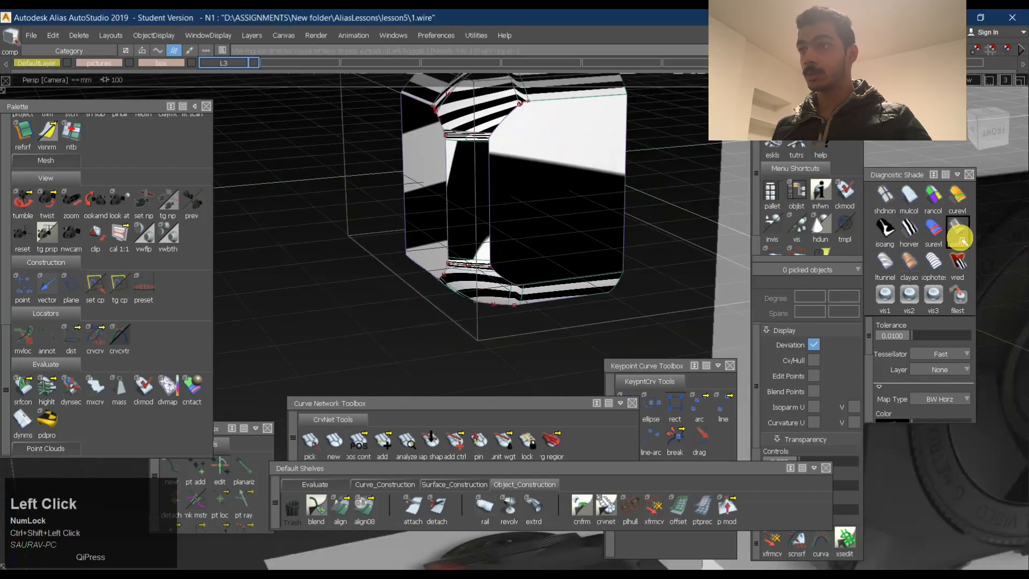
# Apply User Defined texture shading, toggle off the model wireframe display, and examine the box's upper corner.
pyautogui.click(959, 231)
pyautogui.keyDown('alt'); pyautogui.keyDown('shift'); pyautogui.moveTo(462, 155); pyautogui.dragTo(524, 143, button='right'); pyautogui.keyUp('shift'); pyautogui.keyUp('alt')
pyautogui.keyDown('alt'); pyautogui.keyDown('shift'); pyautogui.moveTo(524, 142); pyautogui.dragTo(486, 141); pyautogui.keyUp('shift'); pyautogui.keyUp('alt')
pyautogui.keyDown('ctrl'); pyautogui.keyDown('shift'); pyautogui.middleClick(488, 141); pyautogui.keyUp('shift'); pyautogui.keyUp('ctrl')
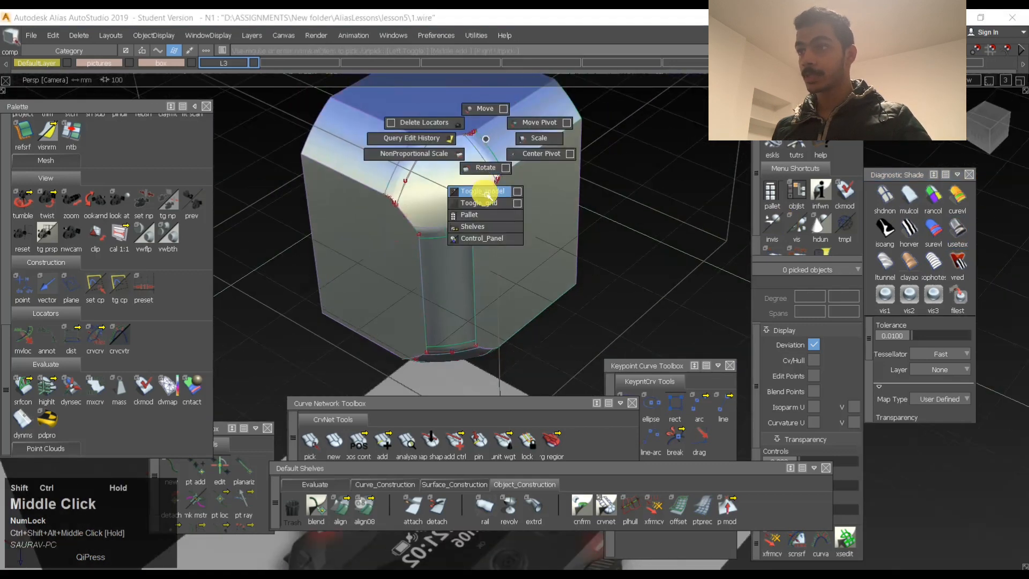
pyautogui.keyDown('alt'); pyautogui.keyDown('shift'); pyautogui.moveTo(488, 196); pyautogui.dragTo(275, 159); pyautogui.keyUp('shift'); pyautogui.keyUp('alt')
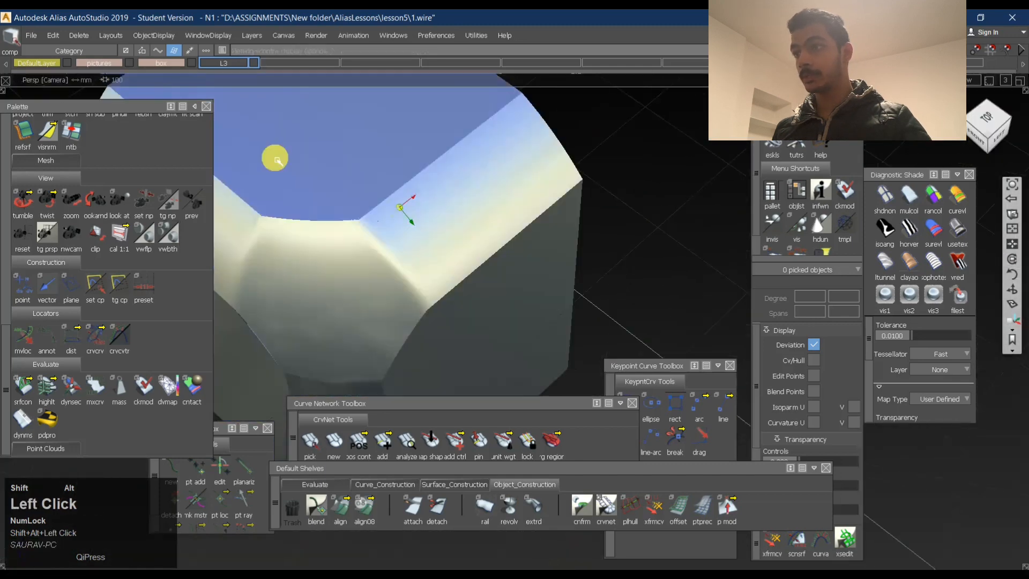
pyautogui.keyDown('alt'); pyautogui.keyDown('shift'); pyautogui.moveTo(275, 159); pyautogui.dragTo(436, 216, button='middle'); pyautogui.keyUp('shift'); pyautogui.keyUp('alt')
pyautogui.keyDown('alt'); pyautogui.keyDown('shift'); pyautogui.moveTo(436, 216); pyautogui.dragTo(393, 140); pyautogui.keyUp('shift'); pyautogui.keyUp('alt')
pyautogui.keyDown('alt'); pyautogui.keyDown('shift'); pyautogui.moveTo(393, 140); pyautogui.dragTo(444, 177, button='right'); pyautogui.keyUp('shift'); pyautogui.keyUp('alt')
pyautogui.keyDown('alt'); pyautogui.keyDown('shift'); pyautogui.moveTo(443, 177); pyautogui.dragTo(569, 195, button='middle'); pyautogui.keyUp('shift'); pyautogui.keyUp('alt')
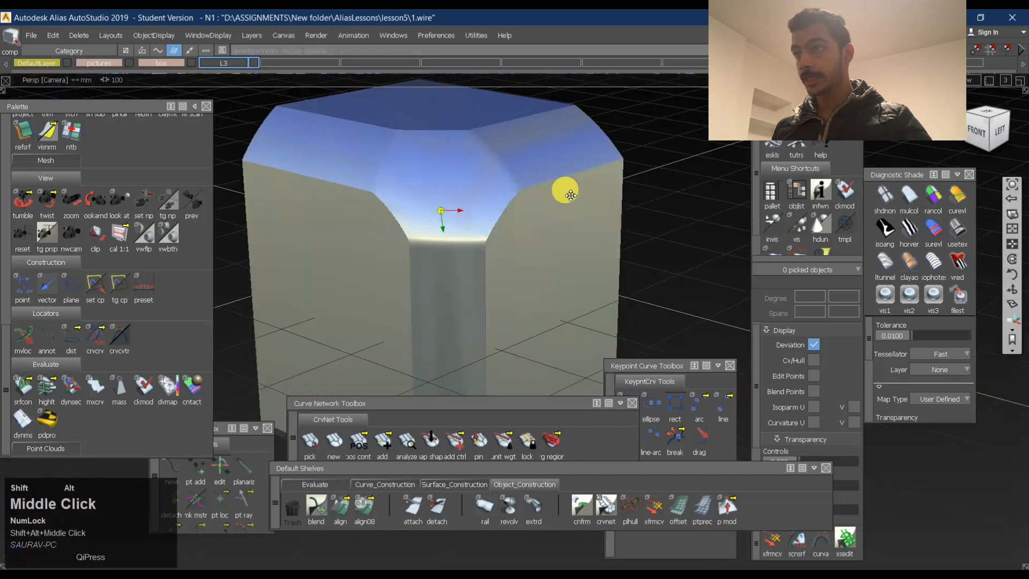
# Pick plane#3 and toggle the model wireframe display back on.
pyautogui.keyDown('ctrl'); pyautogui.keyDown('shift'); pyautogui.moveTo(528, 141); pyautogui.dragTo(368, 166); pyautogui.keyUp('shift'); pyautogui.keyUp('ctrl')
pyautogui.keyDown('ctrl'); pyautogui.keyDown('shift'); pyautogui.rightClick(475, 111); pyautogui.keyUp('shift'); pyautogui.keyUp('ctrl')
pyautogui.keyDown('ctrl'); pyautogui.keyDown('shift'); pyautogui.middleClick(490, 108); pyautogui.keyUp('shift'); pyautogui.keyUp('ctrl')
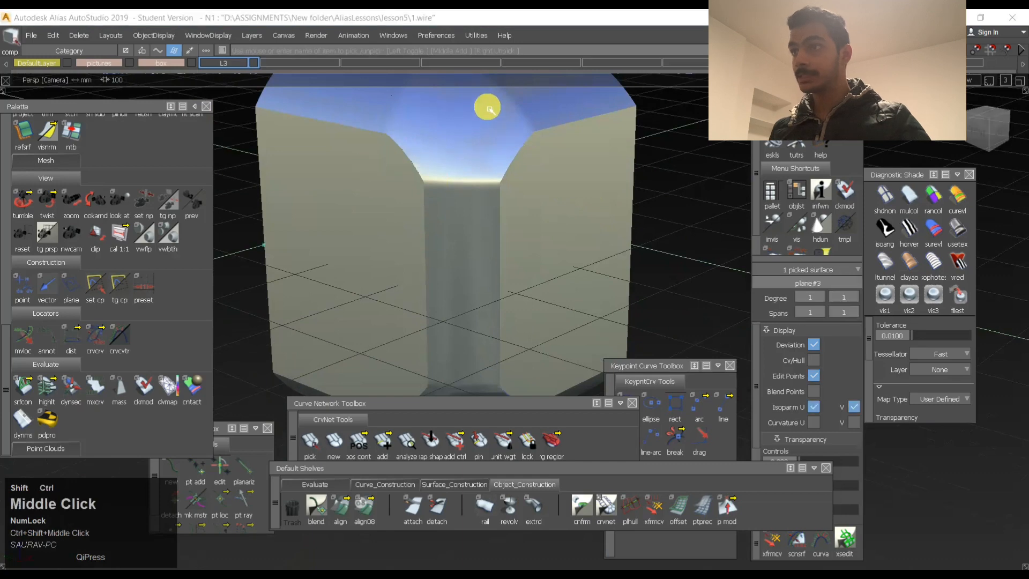
pyautogui.keyDown('ctrl'); pyautogui.keyDown('shift'); pyautogui.moveTo(484, 171); pyautogui.dragTo(484, 169, button='middle'); pyautogui.keyUp('shift'); pyautogui.keyUp('ctrl')
# Clear the pick and examine the transition between the upper corner surface and the vertical corner surface from several angles.
pyautogui.keyDown('alt'); pyautogui.keyDown('shift'); pyautogui.moveTo(377, 155); pyautogui.dragTo(418, 138, button='right'); pyautogui.keyUp('shift'); pyautogui.keyUp('alt')
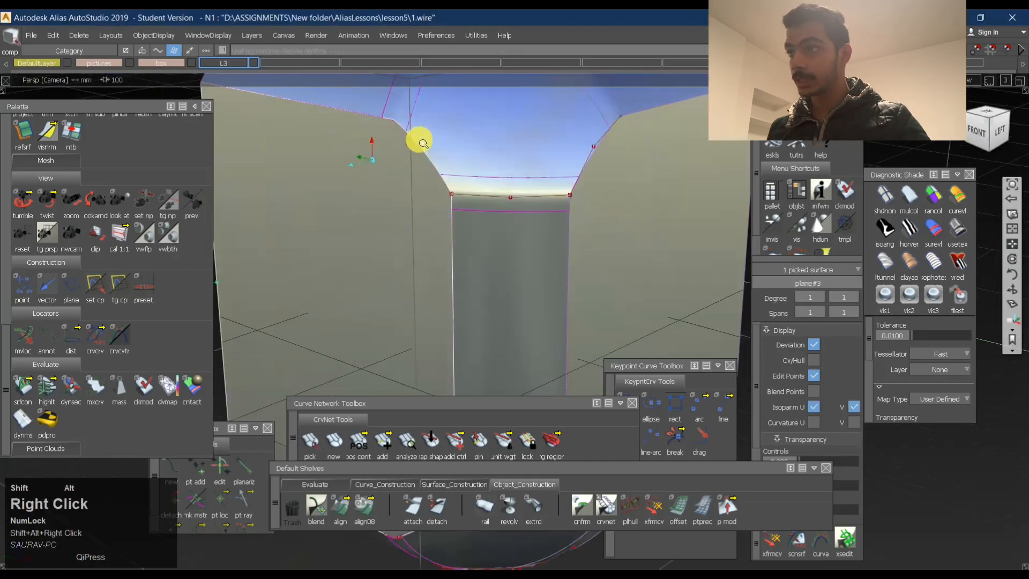
pyautogui.keyDown('alt'); pyautogui.keyDown('shift'); pyautogui.moveTo(419, 138); pyautogui.dragTo(436, 166); pyautogui.keyUp('shift'); pyautogui.keyUp('alt')
pyautogui.keyDown('alt'); pyautogui.keyDown('shift'); pyautogui.moveTo(436, 165); pyautogui.dragTo(405, 147, button='right'); pyautogui.keyUp('shift'); pyautogui.keyUp('alt')
pyautogui.keyDown('alt'); pyautogui.keyDown('shift'); pyautogui.moveTo(404, 147); pyautogui.dragTo(385, 109); pyautogui.keyUp('shift'); pyautogui.keyUp('alt')
pyautogui.keyDown('alt'); pyautogui.keyDown('shift'); pyautogui.moveTo(383, 109); pyautogui.dragTo(374, 108, button='right'); pyautogui.keyUp('shift'); pyautogui.keyUp('alt')
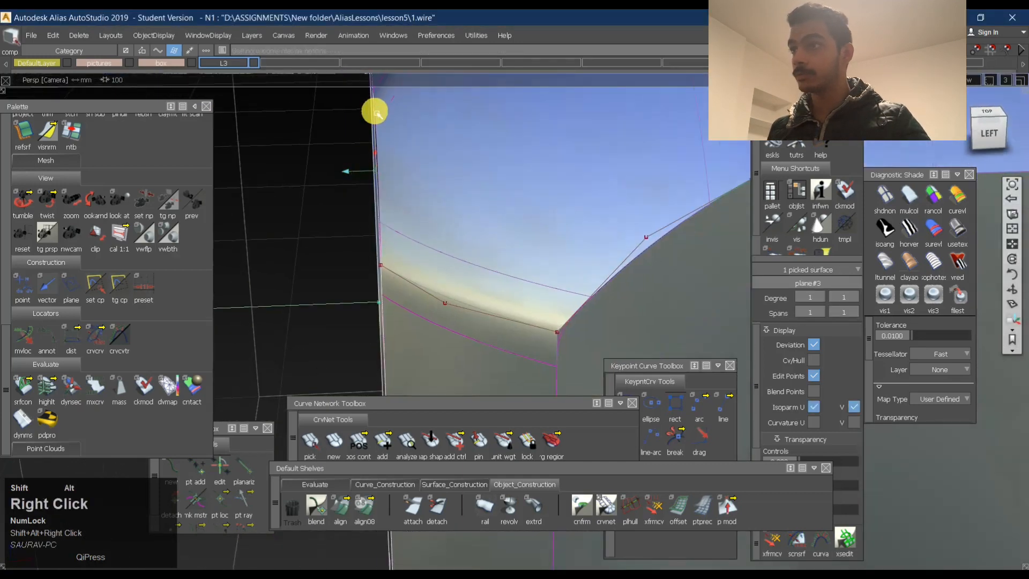
pyautogui.keyDown('alt'); pyautogui.keyDown('shift'); pyautogui.moveTo(374, 108); pyautogui.dragTo(417, 130, button='middle'); pyautogui.keyUp('shift'); pyautogui.keyUp('alt')
pyautogui.keyDown('alt'); pyautogui.keyDown('shift'); pyautogui.moveTo(412, 155); pyautogui.dragTo(368, 120); pyautogui.keyUp('shift'); pyautogui.keyUp('alt')
pyautogui.keyDown('alt'); pyautogui.keyDown('shift'); pyautogui.moveTo(367, 119); pyautogui.dragTo(404, 122, button='right'); pyautogui.keyUp('shift'); pyautogui.keyUp('alt')
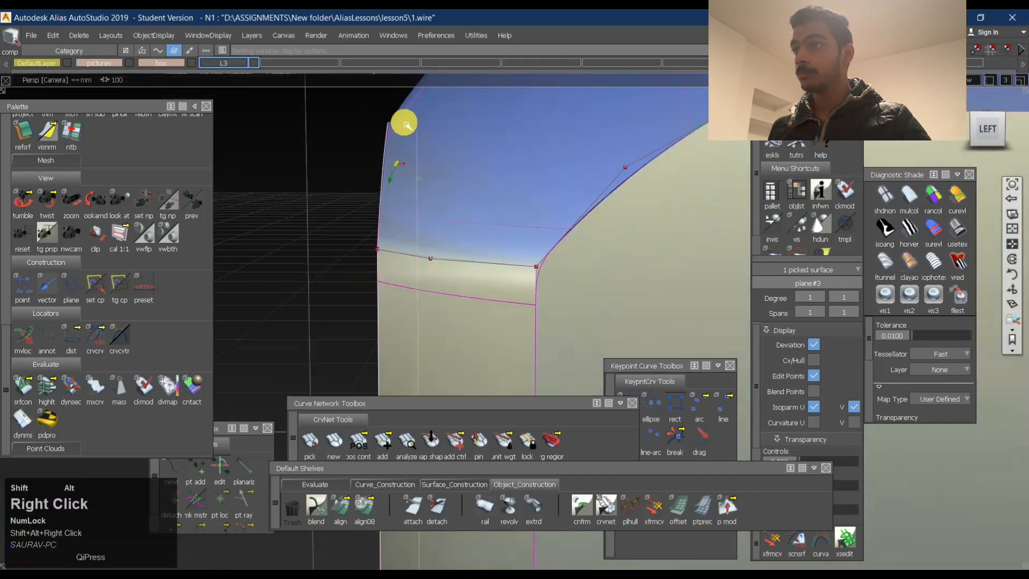
pyautogui.keyDown('alt'); pyautogui.keyDown('shift'); pyautogui.moveTo(404, 122); pyautogui.dragTo(444, 126); pyautogui.keyUp('shift'); pyautogui.keyUp('alt')
pyautogui.keyDown('ctrl'); pyautogui.keyDown('shift'); pyautogui.click(377, 164); pyautogui.keyUp('shift'); pyautogui.keyUp('ctrl')
pyautogui.keyDown('alt'); pyautogui.keyDown('shift'); pyautogui.moveTo(377, 163); pyautogui.dragTo(399, 153, button='right'); pyautogui.keyUp('shift'); pyautogui.keyUp('alt')
pyautogui.keyDown('alt'); pyautogui.keyDown('shift'); pyautogui.moveTo(399, 153); pyautogui.dragTo(382, 169); pyautogui.keyUp('shift'); pyautogui.keyUp('alt')
pyautogui.keyDown('alt'); pyautogui.keyDown('shift'); pyautogui.moveTo(383, 169); pyautogui.dragTo(419, 145, button='right'); pyautogui.keyUp('shift'); pyautogui.keyUp('alt')
pyautogui.keyDown('alt'); pyautogui.keyDown('shift'); pyautogui.moveTo(419, 143); pyautogui.dragTo(610, 175); pyautogui.keyUp('shift'); pyautogui.keyUp('alt')
pyautogui.keyDown('ctrl'); pyautogui.keyDown('alt'); pyautogui.click(610, 176); pyautogui.keyUp('alt'); pyautogui.keyUp('ctrl')
pyautogui.keyDown('alt'); pyautogui.keyDown('shift'); pyautogui.moveTo(610, 176); pyautogui.dragTo(585, 248, button='right'); pyautogui.keyUp('shift'); pyautogui.keyUp('alt')
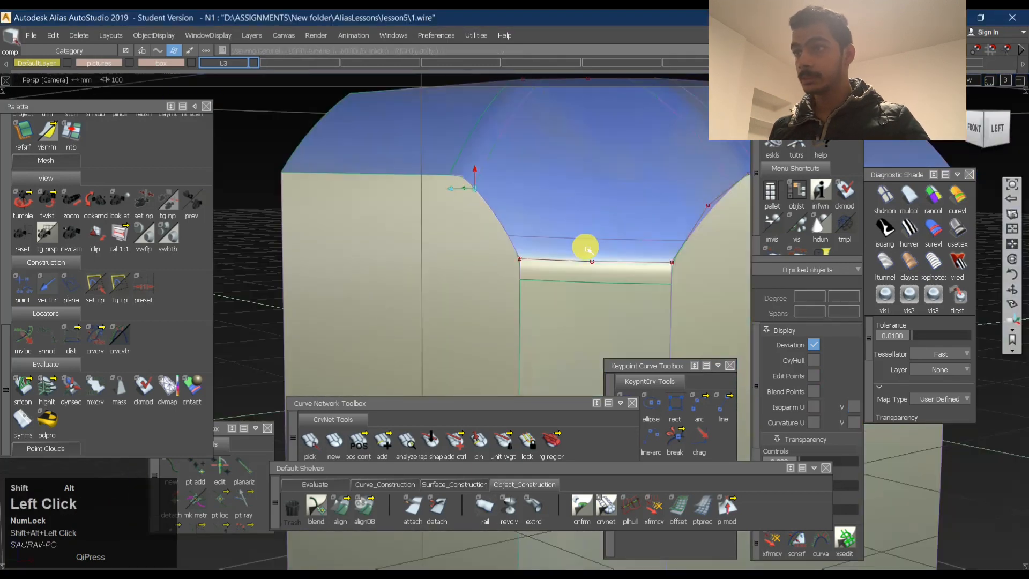
pyautogui.keyDown('alt'); pyautogui.keyDown('shift'); pyautogui.moveTo(586, 249); pyautogui.dragTo(583, 285); pyautogui.keyUp('shift'); pyautogui.keyUp('alt')
pyautogui.keyDown('alt'); pyautogui.keyDown('shift'); pyautogui.moveTo(582, 284); pyautogui.dragTo(554, 234, button='middle'); pyautogui.keyUp('shift'); pyautogui.keyUp('alt')
pyautogui.keyDown('ctrl'); pyautogui.keyDown('shift'); pyautogui.moveTo(554, 234); pyautogui.dragTo(545, 230, button='right'); pyautogui.keyUp('shift'); pyautogui.keyUp('ctrl')
pyautogui.keyDown('alt'); pyautogui.keyDown('shift'); pyautogui.moveTo(544, 229); pyautogui.dragTo(576, 252); pyautogui.keyUp('shift'); pyautogui.keyUp('alt')
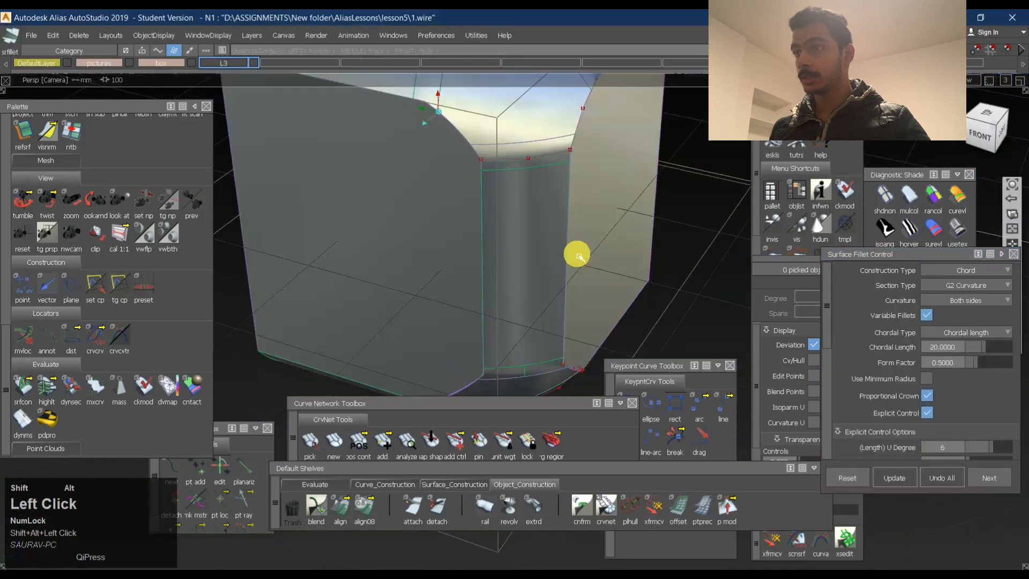
pyautogui.keyDown('alt'); pyautogui.keyDown('shift'); pyautogui.moveTo(577, 252); pyautogui.dragTo(423, 147, button='right'); pyautogui.keyUp('shift'); pyautogui.keyUp('alt')
pyautogui.keyDown('alt'); pyautogui.keyDown('shift'); pyautogui.moveTo(423, 147); pyautogui.dragTo(423, 176, button='middle'); pyautogui.keyUp('shift'); pyautogui.keyUp('alt')
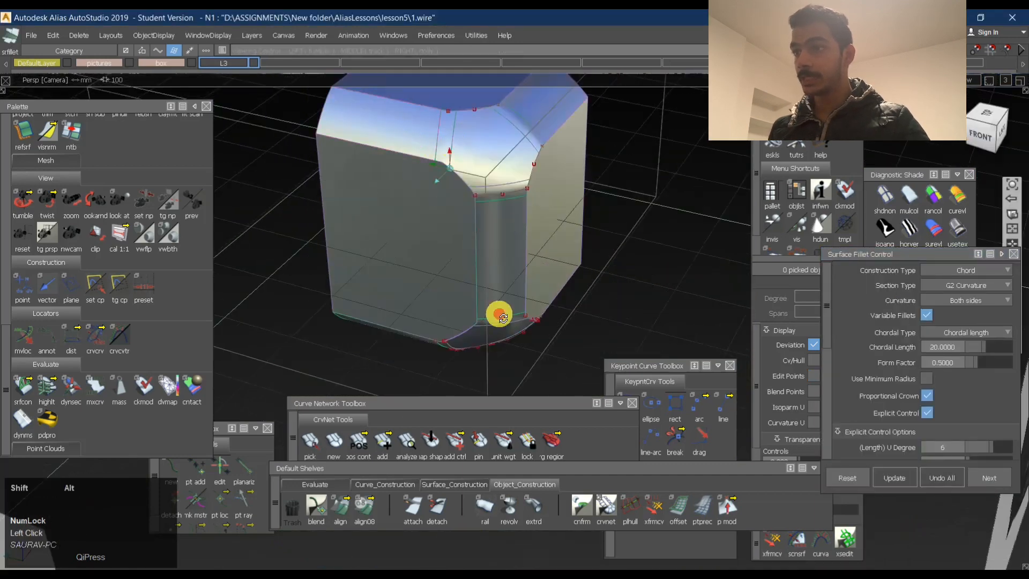
pyautogui.keyDown('alt'); pyautogui.keyDown('shift'); pyautogui.moveTo(499, 314); pyautogui.dragTo(503, 321); pyautogui.keyUp('shift'); pyautogui.keyUp('alt')
# Pick the construction curves around the whole box and hide them, leaving only the surfaces displayed.
pyautogui.keyDown('ctrl'); pyautogui.keyDown('shift'); pyautogui.moveTo(504, 321); pyautogui.dragTo(577, 220); pyautogui.keyUp('shift'); pyautogui.keyUp('ctrl')
pyautogui.keyDown('alt'); pyautogui.keyDown('shift'); pyautogui.moveTo(574, 243); pyautogui.dragTo(533, 294, button='right'); pyautogui.keyUp('shift'); pyautogui.keyUp('alt')
pyautogui.keyDown('ctrl'); pyautogui.keyDown('shift'); pyautogui.moveTo(533, 293); pyautogui.dragTo(582, 174); pyautogui.keyUp('shift'); pyautogui.keyUp('ctrl')
pyautogui.moveTo(380, 110); pyautogui.dragTo(559, 274)
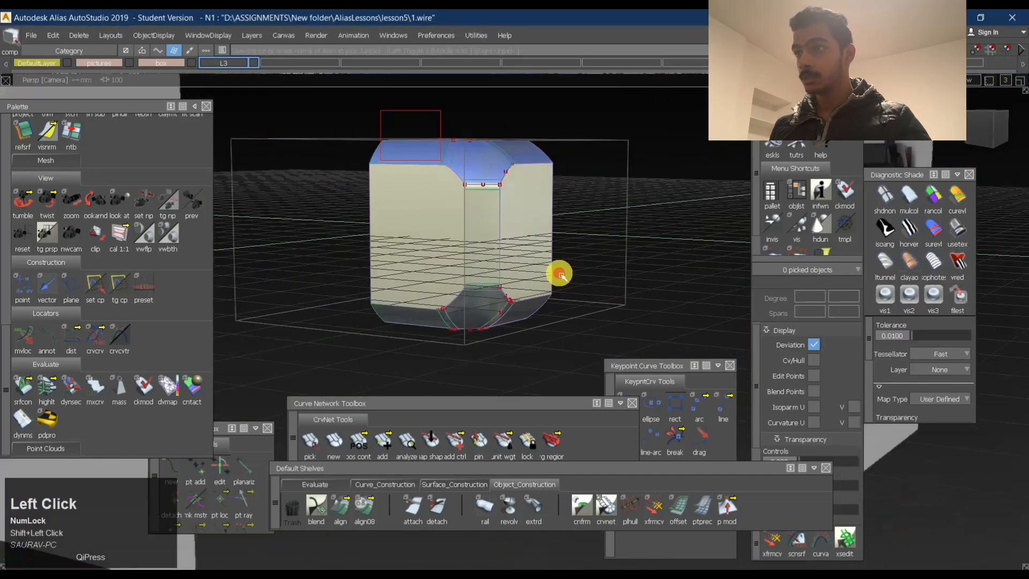
pyautogui.hotkey('ctrl', 'h')
pyautogui.keyDown('ctrl'); pyautogui.keyDown('shift'); pyautogui.moveTo(427, 285); pyautogui.dragTo(473, 184); pyautogui.keyUp('shift'); pyautogui.keyUp('ctrl')
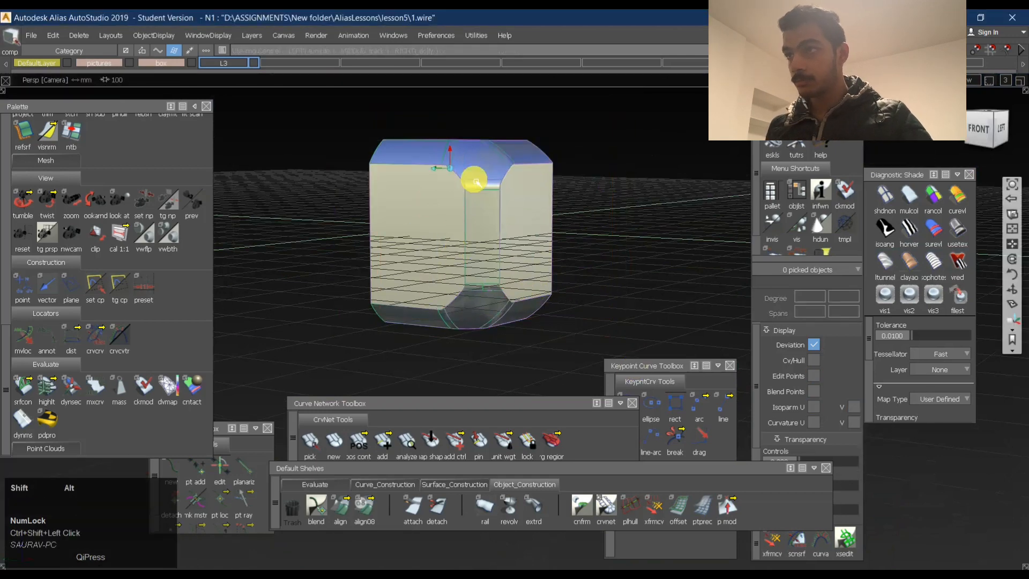
# Start a surface fillet and pick the upper, vertical and lower corner surfaces as one set and the front side face as the other.
pyautogui.keyDown('alt'); pyautogui.keyDown('shift'); pyautogui.moveTo(473, 184); pyautogui.dragTo(496, 200, button='right'); pyautogui.keyUp('shift'); pyautogui.keyUp('alt')
pyautogui.keyDown('alt'); pyautogui.keyDown('shift'); pyautogui.moveTo(496, 200); pyautogui.dragTo(466, 184); pyautogui.keyUp('shift'); pyautogui.keyUp('alt')
pyautogui.keyDown('ctrl'); pyautogui.keyDown('shift'); pyautogui.moveTo(466, 184); pyautogui.dragTo(425, 142, button='right'); pyautogui.keyUp('shift'); pyautogui.keyUp('ctrl')
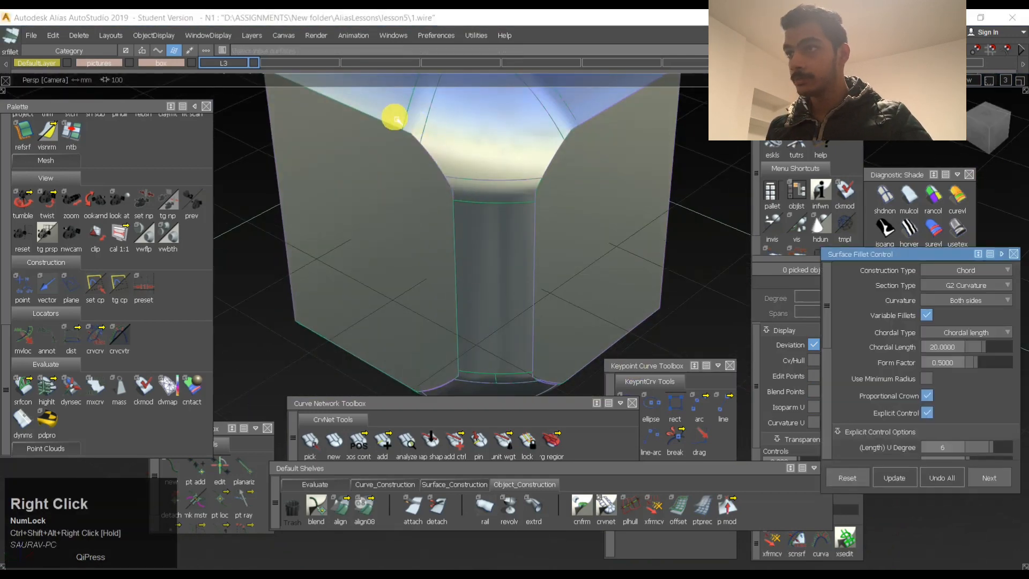
pyautogui.click(439, 125)
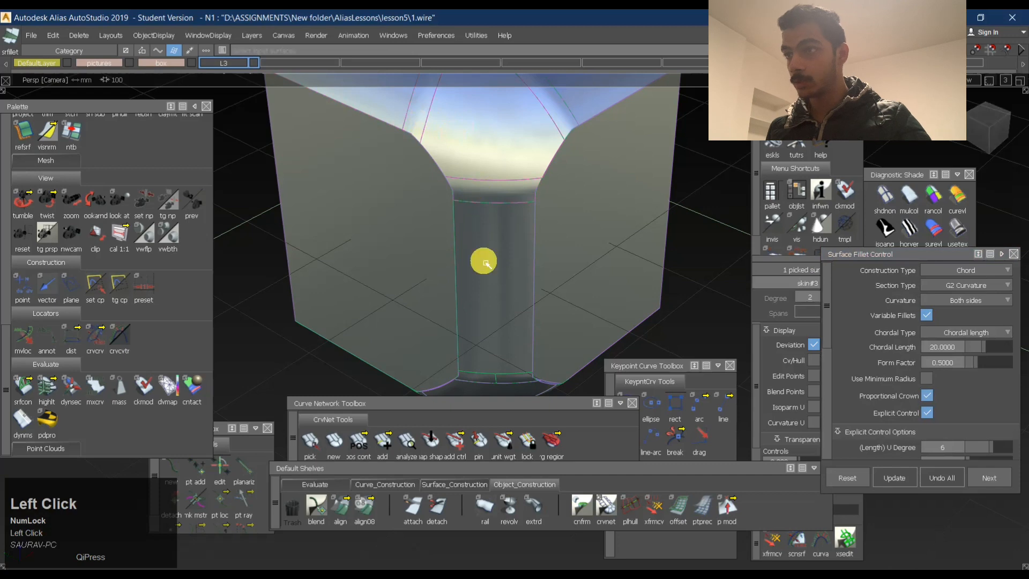
pyautogui.keyDown('alt'); pyautogui.keyDown('shift'); pyautogui.moveTo(484, 262); pyautogui.dragTo(515, 312, button='middle'); pyautogui.keyUp('shift'); pyautogui.keyUp('alt')
pyautogui.keyDown('alt'); pyautogui.keyDown('shift'); pyautogui.moveTo(514, 312); pyautogui.dragTo(505, 328, button='right'); pyautogui.keyUp('shift'); pyautogui.keyUp('alt')
pyautogui.keyDown('alt'); pyautogui.keyDown('shift'); pyautogui.moveTo(506, 328); pyautogui.dragTo(499, 306); pyautogui.keyUp('shift'); pyautogui.keyUp('alt')
pyautogui.keyDown('alt'); pyautogui.keyDown('shift'); pyautogui.moveTo(498, 306); pyautogui.dragTo(552, 226, button='middle'); pyautogui.keyUp('shift'); pyautogui.keyUp('alt')
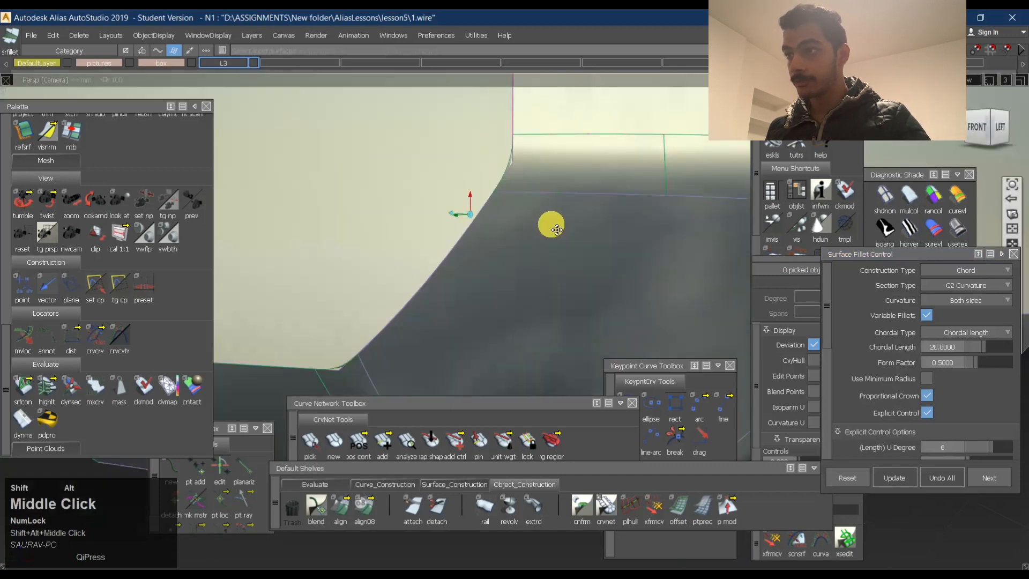
pyautogui.keyDown('alt'); pyautogui.keyDown('shift'); pyautogui.moveTo(557, 229); pyautogui.dragTo(554, 207); pyautogui.keyUp('shift'); pyautogui.keyUp('alt')
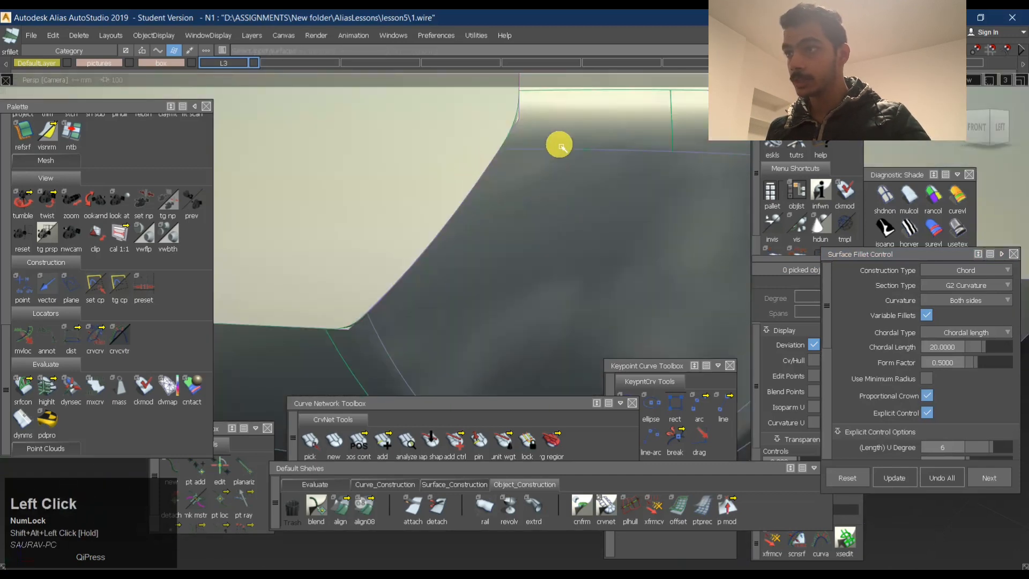
pyautogui.keyDown('alt'); pyautogui.keyDown('shift'); pyautogui.moveTo(418, 328); pyautogui.dragTo(409, 246); pyautogui.keyUp('shift'); pyautogui.keyUp('alt')
pyautogui.keyDown('alt'); pyautogui.keyDown('shift'); pyautogui.moveTo(409, 246); pyautogui.dragTo(473, 299, button='middle'); pyautogui.keyUp('shift'); pyautogui.keyUp('alt')
pyautogui.keyDown('alt'); pyautogui.keyDown('shift'); pyautogui.moveTo(473, 299); pyautogui.dragTo(526, 244, button='right'); pyautogui.keyUp('shift'); pyautogui.keyUp('alt')
pyautogui.keyDown('alt'); pyautogui.keyDown('shift'); pyautogui.moveTo(525, 244); pyautogui.dragTo(542, 292); pyautogui.keyUp('shift'); pyautogui.keyUp('alt')
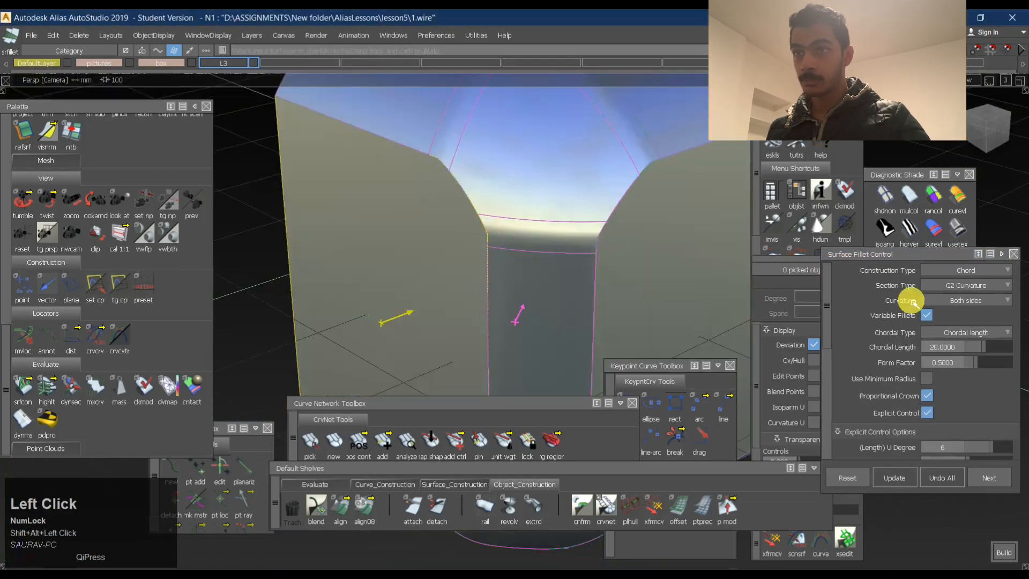
# Build the fillet with a chordal length of 5 and inspect it around the lower corner.
pyautogui.click(958, 346)
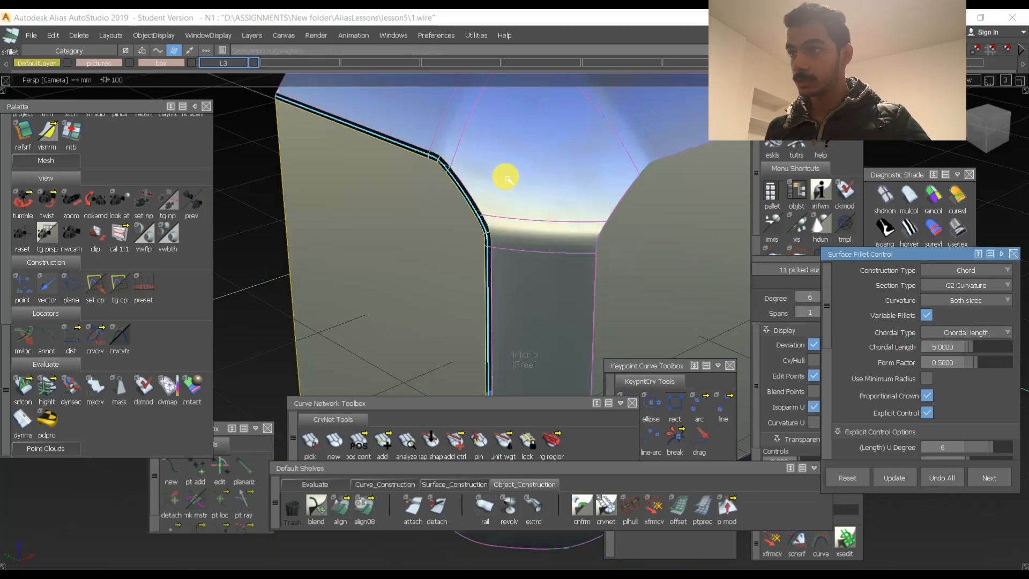
pyautogui.keyDown('alt'); pyautogui.keyDown('shift'); pyautogui.moveTo(519, 235); pyautogui.dragTo(520, 166, button='middle'); pyautogui.keyUp('shift'); pyautogui.keyUp('alt')
pyautogui.keyDown('alt'); pyautogui.keyDown('shift'); pyautogui.moveTo(440, 364); pyautogui.dragTo(483, 333, button='right'); pyautogui.keyUp('shift'); pyautogui.keyUp('alt')
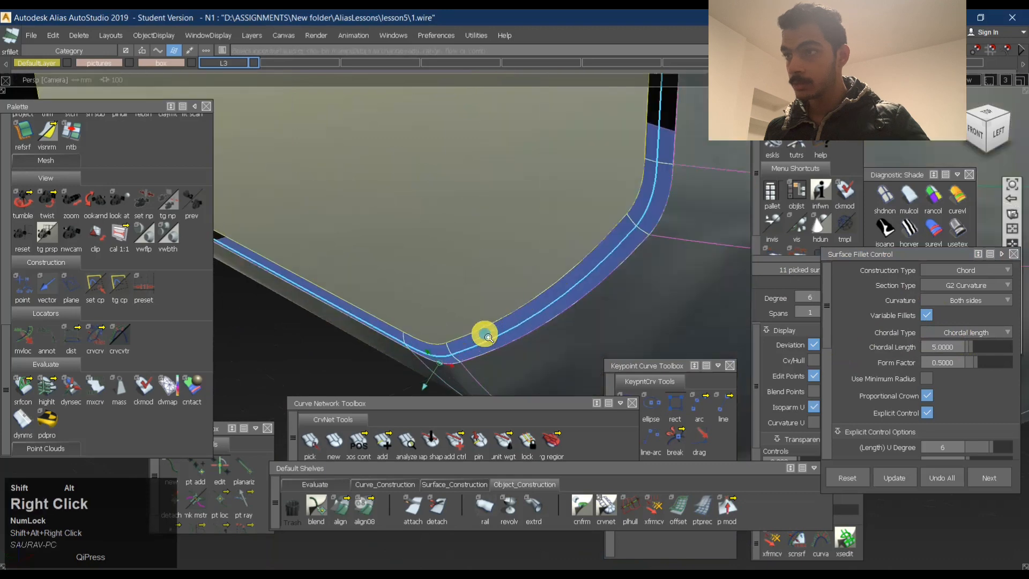
pyautogui.keyDown('alt'); pyautogui.keyDown('shift'); pyautogui.moveTo(483, 333); pyautogui.dragTo(652, 285); pyautogui.keyUp('shift'); pyautogui.keyUp('alt')
pyautogui.keyDown('alt'); pyautogui.keyDown('shift'); pyautogui.moveTo(651, 285); pyautogui.dragTo(992, 352, button='middle'); pyautogui.keyUp('shift'); pyautogui.keyUp('alt')
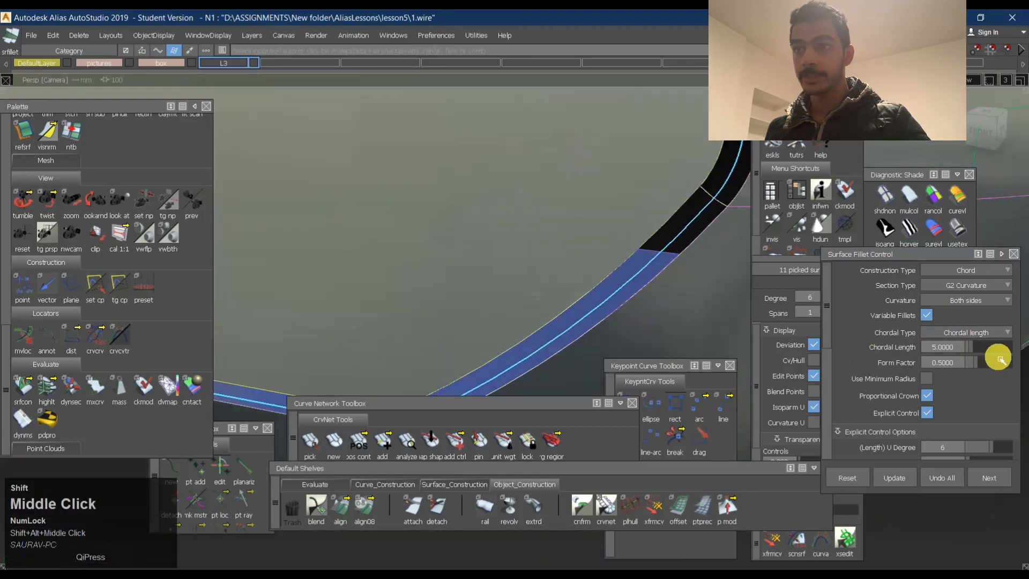
# Set the fillet's chordal length to 10 and rebuild it.
pyautogui.click(947, 349)
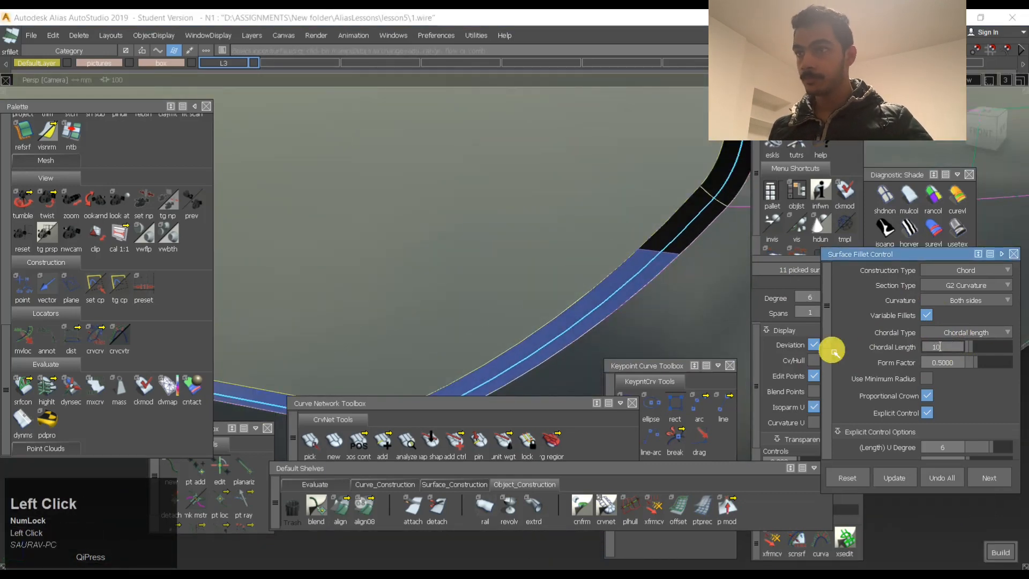
pyautogui.write('10')
pyautogui.press('space')
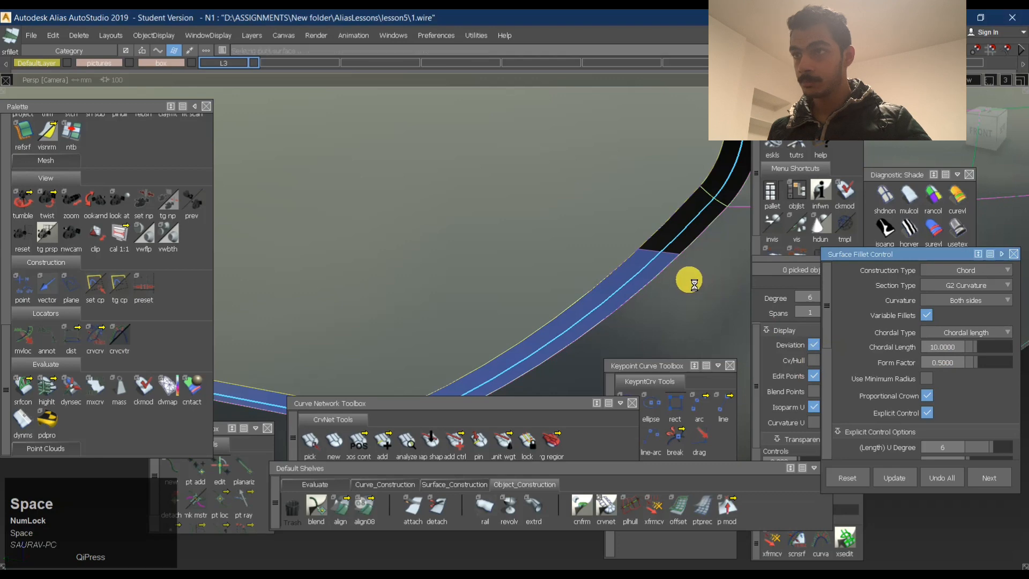
pyautogui.moveTo(701, 269)
pyautogui.keyDown('alt'); pyautogui.keyDown('shift'); pyautogui.mouseDown()
pyautogui.moveTo(682, 281)
pyautogui.moveTo(682, 266)
pyautogui.mouseUp(); pyautogui.keyUp('shift'); pyautogui.keyUp('alt')
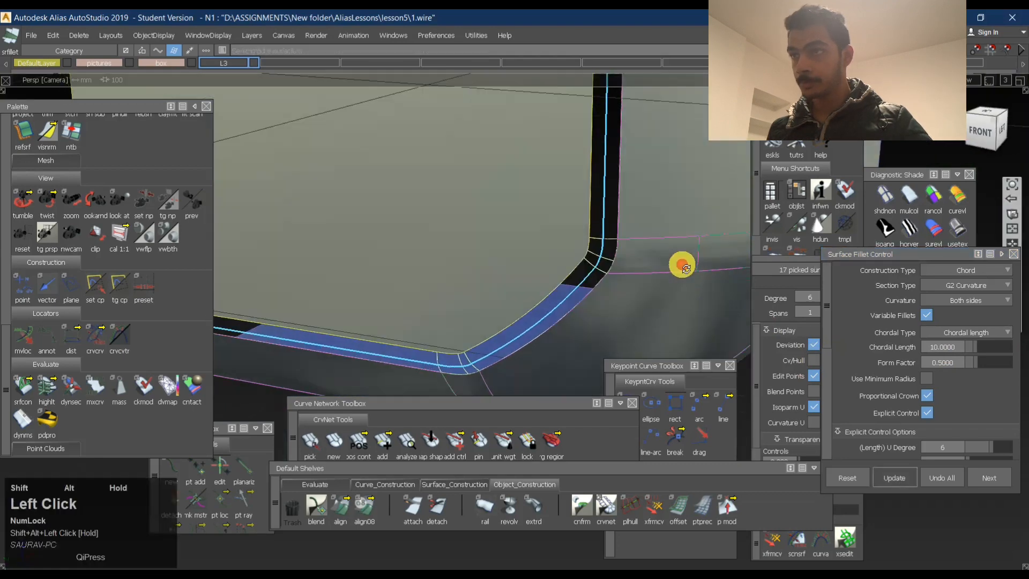
# Check the fillet's highlight flow with horizontal black-and-white stripe shading and return to User Defined texture shading.
pyautogui.click(911, 229)
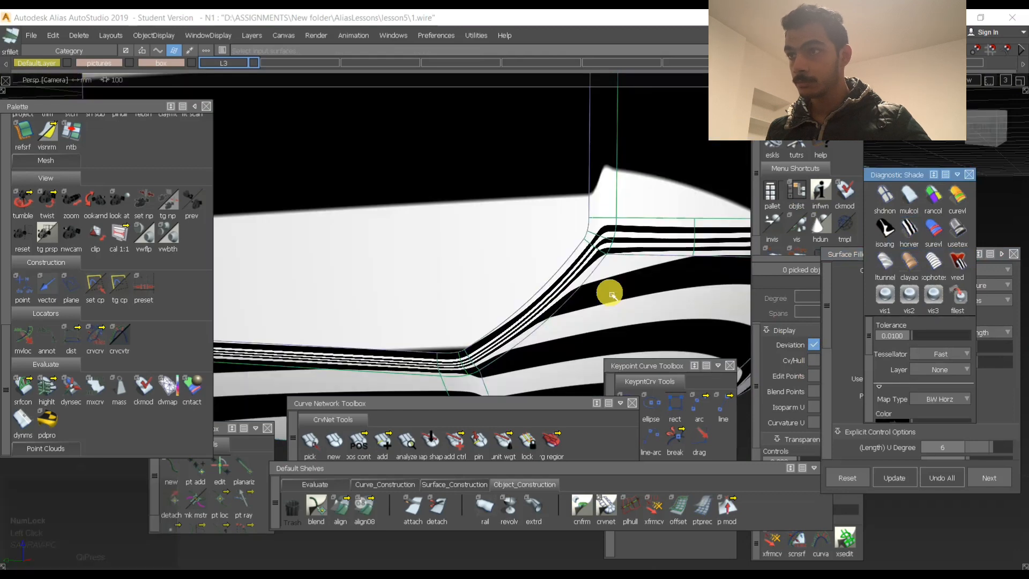
pyautogui.keyDown('alt'); pyautogui.keyDown('shift'); pyautogui.moveTo(571, 289); pyautogui.dragTo(573, 290, button='right'); pyautogui.keyUp('shift'); pyautogui.keyUp('alt')
pyautogui.keyDown('alt'); pyautogui.keyDown('shift'); pyautogui.moveTo(573, 290); pyautogui.dragTo(576, 292); pyautogui.keyUp('shift'); pyautogui.keyUp('alt')
pyautogui.keyDown('alt'); pyautogui.keyDown('shift'); pyautogui.moveTo(577, 292); pyautogui.dragTo(553, 252, button='middle'); pyautogui.keyUp('shift'); pyautogui.keyUp('alt')
pyautogui.keyDown('alt'); pyautogui.keyDown('shift'); pyautogui.moveTo(544, 209); pyautogui.dragTo(595, 168); pyautogui.keyUp('shift'); pyautogui.keyUp('alt')
pyautogui.click(965, 230)
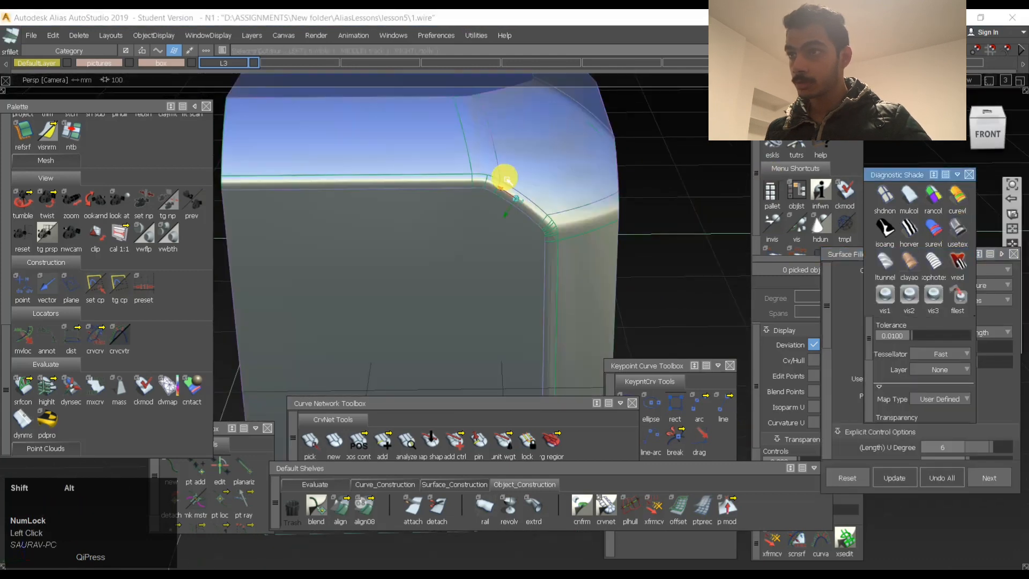
# Set the fillet's length U degree and section V degree to 5 and rebuild it.
pyautogui.keyDown('alt'); pyautogui.keyDown('shift'); pyautogui.moveTo(505, 172); pyautogui.dragTo(552, 168, button='right'); pyautogui.keyUp('shift'); pyautogui.keyUp('alt')
pyautogui.moveTo(551, 168)
pyautogui.keyDown('alt'); pyautogui.keyDown('shift'); pyautogui.mouseDown()
pyautogui.moveTo(636, 278)
pyautogui.moveTo(455, 234)
pyautogui.moveTo(581, 218)
pyautogui.mouseUp(); pyautogui.keyUp('shift'); pyautogui.keyUp('alt')
pyautogui.keyDown('alt'); pyautogui.keyDown('shift'); pyautogui.moveTo(581, 218); pyautogui.dragTo(367, 248, button='middle'); pyautogui.keyUp('shift'); pyautogui.keyUp('alt')
pyautogui.keyDown('alt'); pyautogui.keyDown('shift'); pyautogui.moveTo(367, 248); pyautogui.dragTo(572, 289); pyautogui.keyUp('shift'); pyautogui.keyUp('alt')
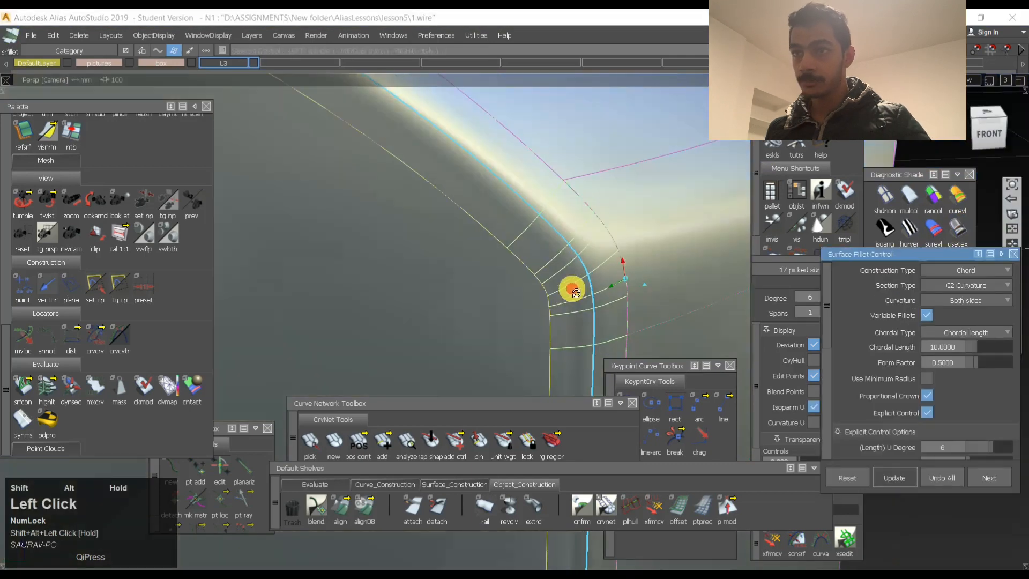
pyautogui.scroll(-2, 1002, 372)
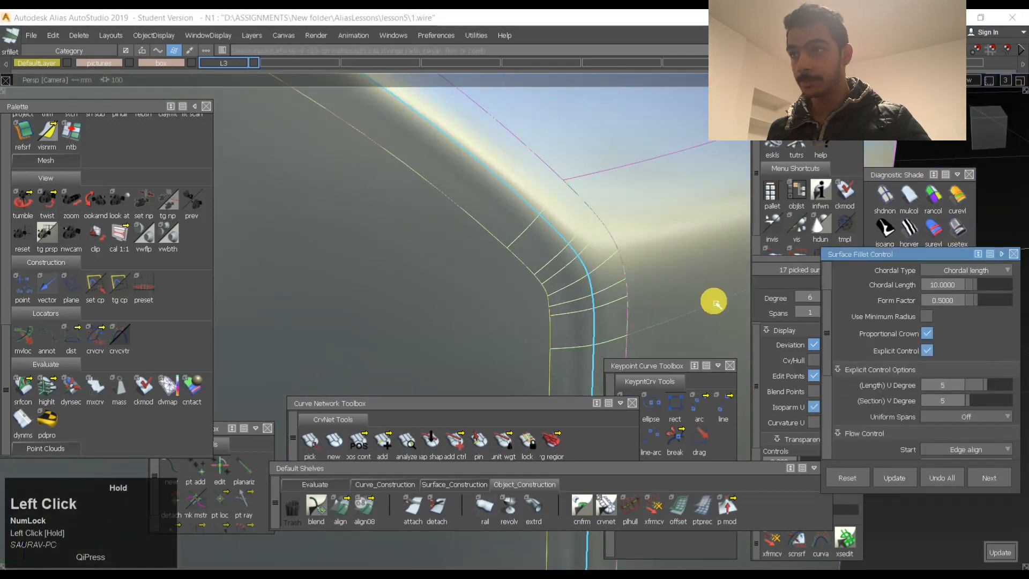
pyautogui.press('space')
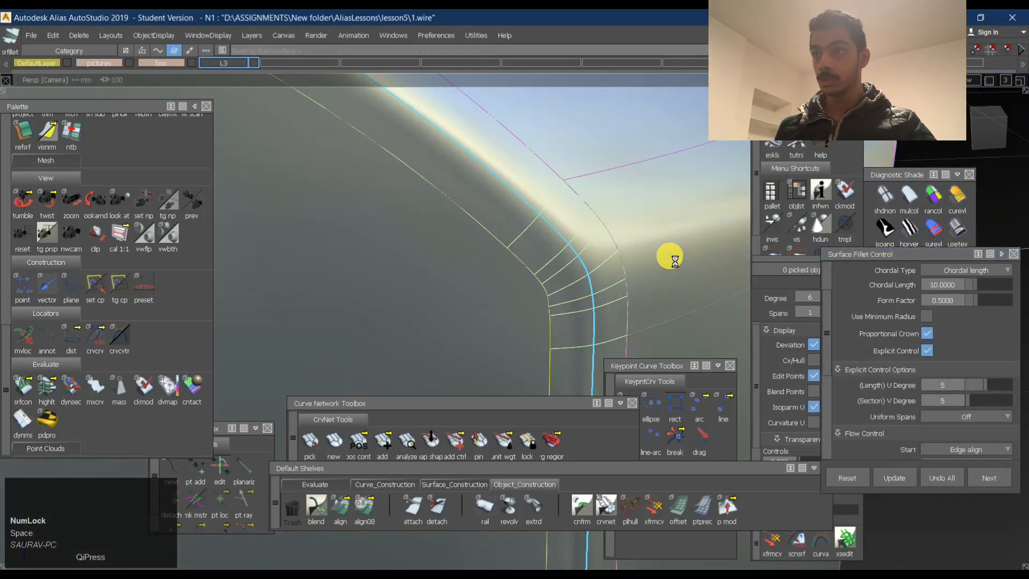
# Reapply User Defined texture shading, reopen the fillet, set its chordal length to 15 and rebuild it.
pyautogui.keyDown('alt'); pyautogui.keyDown('shift'); pyautogui.moveTo(592, 259); pyautogui.dragTo(662, 226); pyautogui.keyUp('shift'); pyautogui.keyUp('alt')
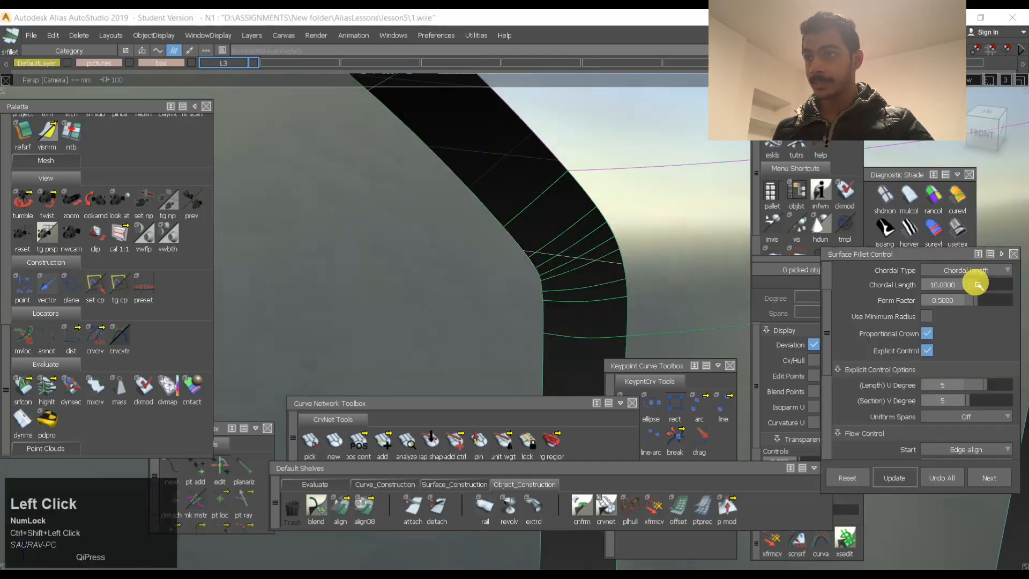
pyautogui.click(957, 231)
pyautogui.keyDown('alt'); pyautogui.keyDown('shift'); pyautogui.moveTo(694, 262); pyautogui.dragTo(565, 252); pyautogui.keyUp('shift'); pyautogui.keyUp('alt')
pyautogui.keyDown('shift'); pyautogui.click(572, 255); pyautogui.keyUp('shift')
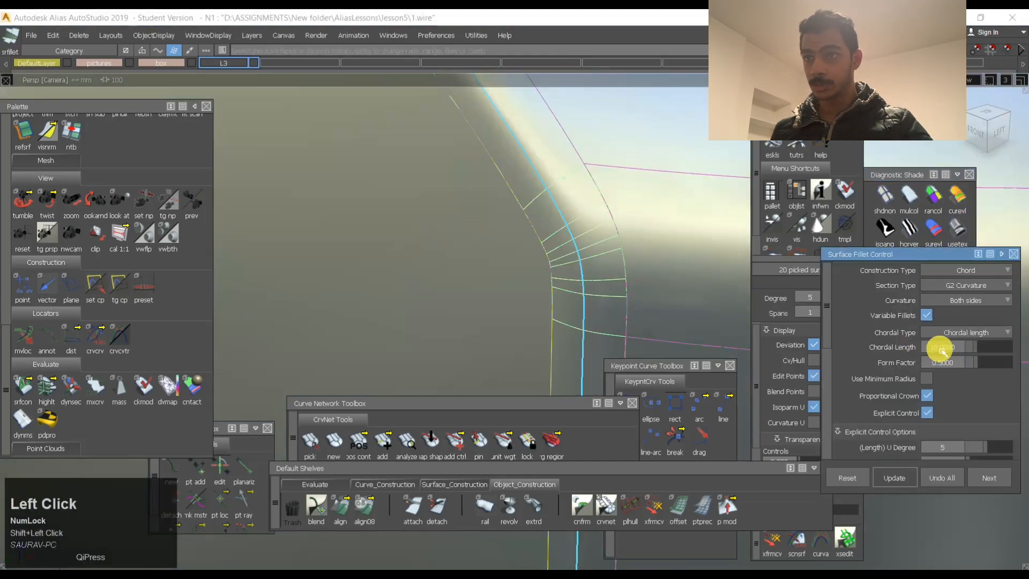
pyautogui.scroll(-1, 942, 349)
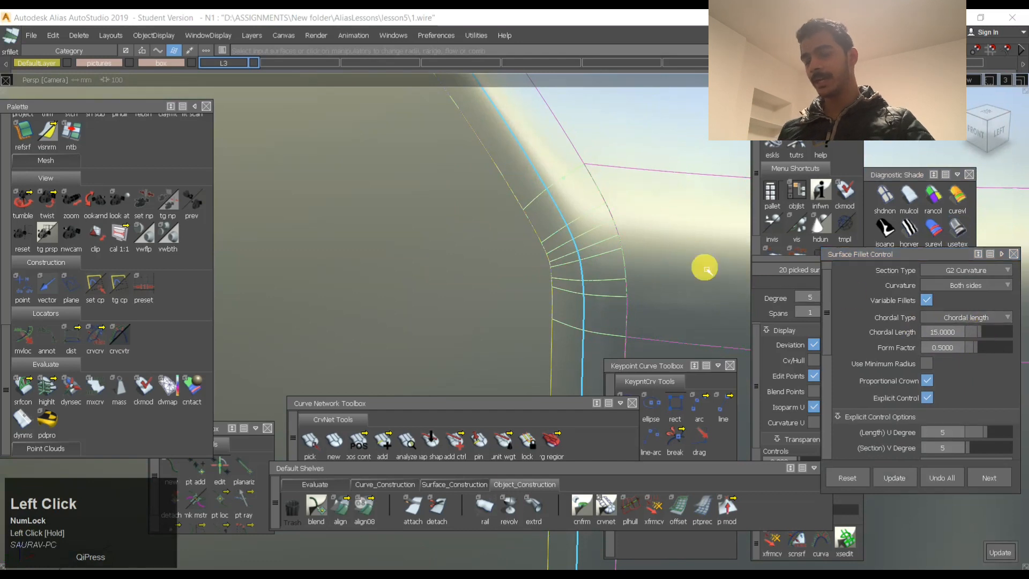
pyautogui.press('space')
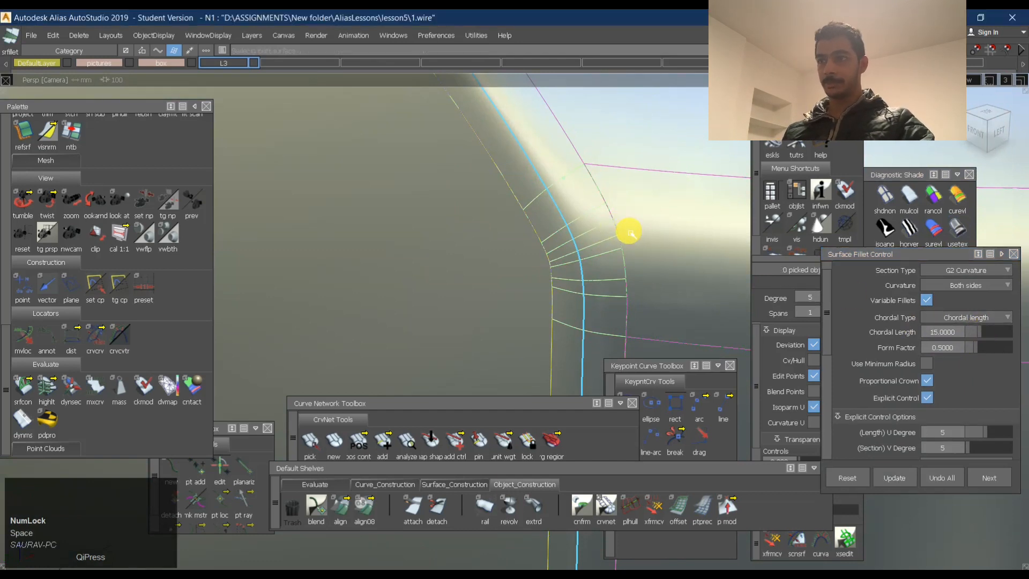
# Inspect the rebuilt fillet at the lower corner, clear its pick and apply User Defined texture shading to it.
pyautogui.keyDown('alt'); pyautogui.keyDown('shift'); pyautogui.moveTo(625, 232); pyautogui.dragTo(650, 229, button='right'); pyautogui.keyUp('shift'); pyautogui.keyUp('alt')
pyautogui.keyDown('alt'); pyautogui.keyDown('shift'); pyautogui.moveTo(650, 230); pyautogui.dragTo(691, 250); pyautogui.keyUp('shift'); pyautogui.keyUp('alt')
pyautogui.keyDown('alt'); pyautogui.keyDown('shift'); pyautogui.moveTo(692, 250); pyautogui.dragTo(676, 134, button='middle'); pyautogui.keyUp('shift'); pyautogui.keyUp('alt')
pyautogui.keyDown('alt'); pyautogui.keyDown('shift'); pyautogui.moveTo(677, 134); pyautogui.dragTo(606, 239, button='right'); pyautogui.keyUp('shift'); pyautogui.keyUp('alt')
pyautogui.keyDown('alt'); pyautogui.keyDown('shift'); pyautogui.moveTo(577, 328); pyautogui.dragTo(579, 239, button='middle'); pyautogui.keyUp('shift'); pyautogui.keyUp('alt')
pyautogui.keyDown('alt'); pyautogui.keyDown('shift'); pyautogui.moveTo(523, 324); pyautogui.dragTo(554, 301, button='right'); pyautogui.keyUp('shift'); pyautogui.keyUp('alt')
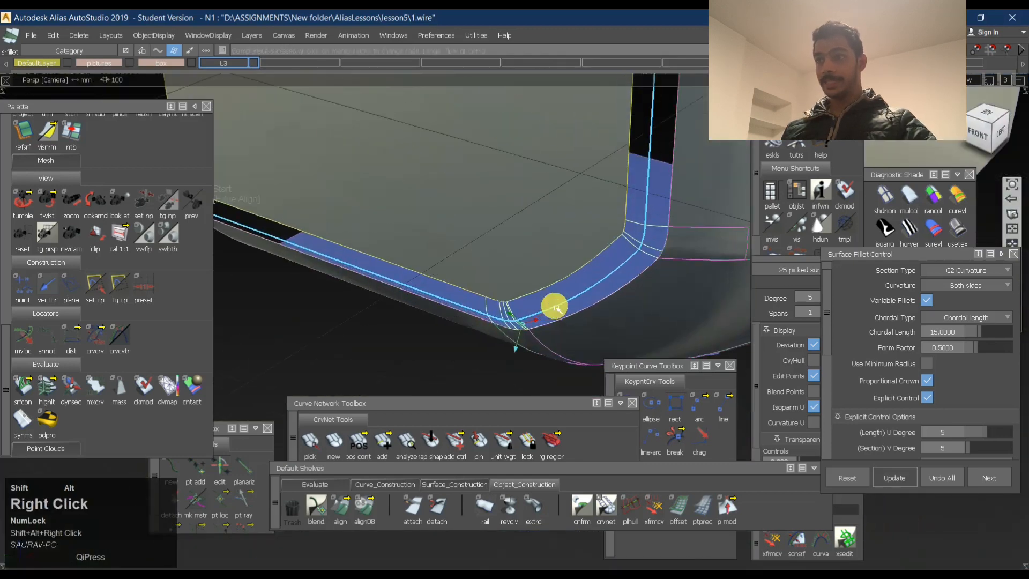
pyautogui.moveTo(553, 301)
pyautogui.keyDown('alt'); pyautogui.keyDown('shift'); pyautogui.mouseDown()
pyautogui.moveTo(547, 320)
pyautogui.moveTo(565, 308)
pyautogui.mouseUp(); pyautogui.keyUp('shift'); pyautogui.keyUp('alt')
pyautogui.keyDown('ctrl'); pyautogui.keyDown('shift'); pyautogui.moveTo(581, 268); pyautogui.dragTo(704, 248); pyautogui.keyUp('shift'); pyautogui.keyUp('ctrl')
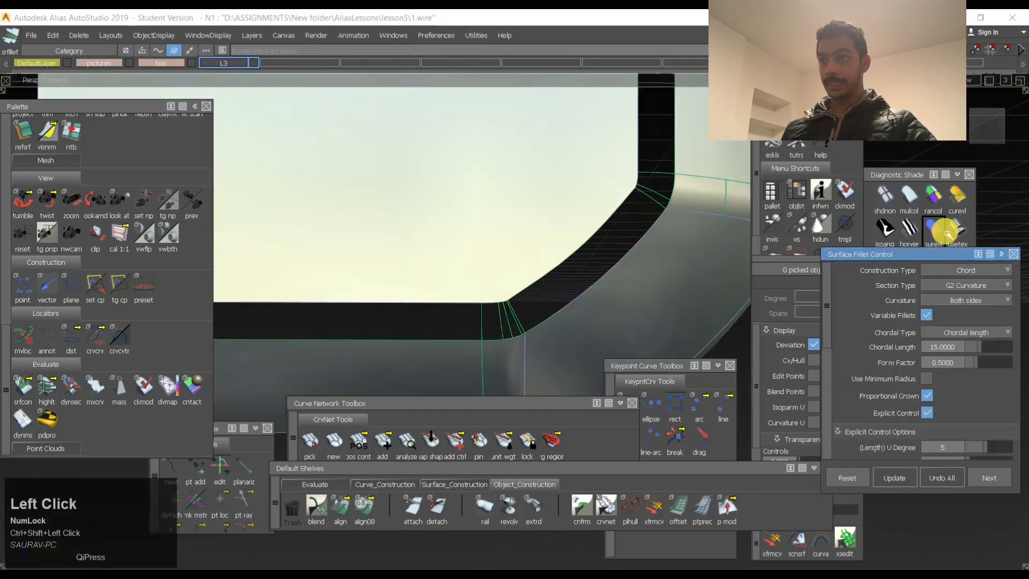
pyautogui.click(955, 231)
# Examine the fillet where the vertical corner surface meets the lower corner surface from several angles.
pyautogui.keyDown('alt'); pyautogui.keyDown('shift'); pyautogui.moveTo(581, 263); pyautogui.dragTo(490, 262); pyautogui.keyUp('shift'); pyautogui.keyUp('alt')
pyautogui.keyDown('alt'); pyautogui.keyDown('shift'); pyautogui.moveTo(490, 262); pyautogui.dragTo(489, 268, button='right'); pyautogui.keyUp('shift'); pyautogui.keyUp('alt')
pyautogui.keyDown('alt'); pyautogui.keyDown('shift'); pyautogui.moveTo(490, 268); pyautogui.dragTo(606, 279); pyautogui.keyUp('shift'); pyautogui.keyUp('alt')
pyautogui.keyDown('alt'); pyautogui.keyDown('shift'); pyautogui.moveTo(606, 279); pyautogui.dragTo(545, 287, button='middle'); pyautogui.keyUp('shift'); pyautogui.keyUp('alt')
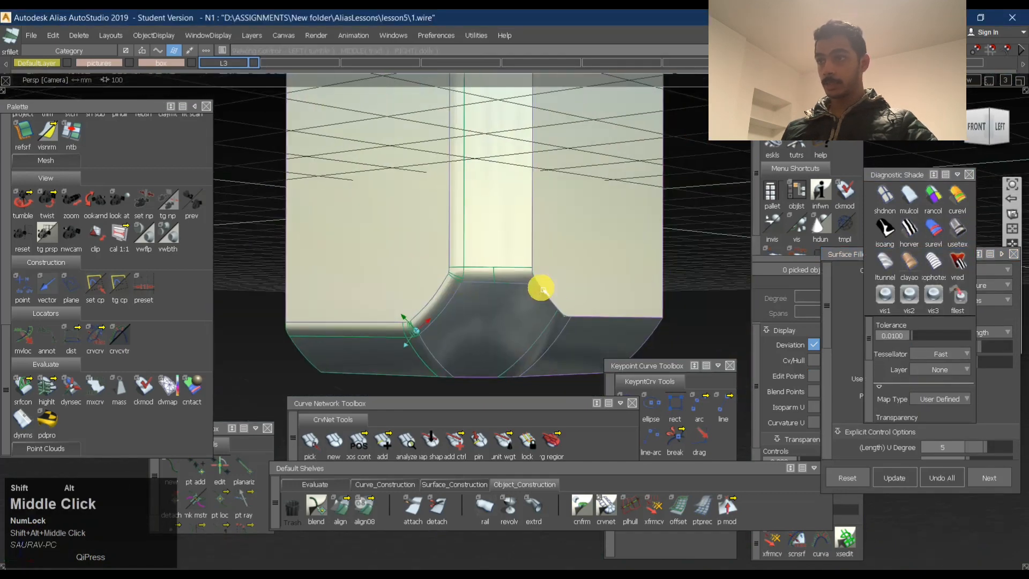
pyautogui.keyDown('alt'); pyautogui.keyDown('shift'); pyautogui.moveTo(545, 287); pyautogui.dragTo(521, 250); pyautogui.keyUp('shift'); pyautogui.keyUp('alt')
pyautogui.keyDown('ctrl'); pyautogui.keyDown('shift'); pyautogui.middleClick(521, 249); pyautogui.keyUp('shift'); pyautogui.keyUp('ctrl')
pyautogui.keyDown('ctrl'); pyautogui.keyDown('shift'); pyautogui.moveTo(520, 249); pyautogui.dragTo(519, 301, button='middle'); pyautogui.keyUp('shift'); pyautogui.keyUp('ctrl')
pyautogui.keyDown('alt'); pyautogui.keyDown('shift'); pyautogui.moveTo(519, 302); pyautogui.dragTo(431, 289); pyautogui.keyUp('shift'); pyautogui.keyUp('alt')
pyautogui.keyDown('alt'); pyautogui.keyDown('shift'); pyautogui.moveTo(460, 287); pyautogui.dragTo(566, 247, button='right'); pyautogui.keyUp('shift'); pyautogui.keyUp('alt')
pyautogui.keyDown('ctrl'); pyautogui.keyDown('alt'); pyautogui.middleClick(566, 248); pyautogui.keyUp('alt'); pyautogui.keyUp('ctrl')
pyautogui.keyDown('ctrl'); pyautogui.keyDown('shift'); pyautogui.moveTo(566, 248); pyautogui.dragTo(565, 302, button='middle'); pyautogui.keyUp('shift'); pyautogui.keyUp('ctrl')
pyautogui.keyDown('alt'); pyautogui.keyDown('shift'); pyautogui.click(497, 283); pyautogui.keyUp('shift'); pyautogui.keyUp('alt')
pyautogui.keyDown('alt'); pyautogui.keyDown('shift'); pyautogui.moveTo(496, 282); pyautogui.dragTo(572, 272, button='right'); pyautogui.keyUp('shift'); pyautogui.keyUp('alt')
pyautogui.keyDown('ctrl'); pyautogui.keyDown('shift'); pyautogui.moveTo(572, 272); pyautogui.dragTo(528, 268, button='middle'); pyautogui.keyUp('shift'); pyautogui.keyUp('ctrl')
# Reopen the fillet, turn off Bezier Surfaces, set Max Spans to 1 and rebuild it.
pyautogui.click(528, 263)
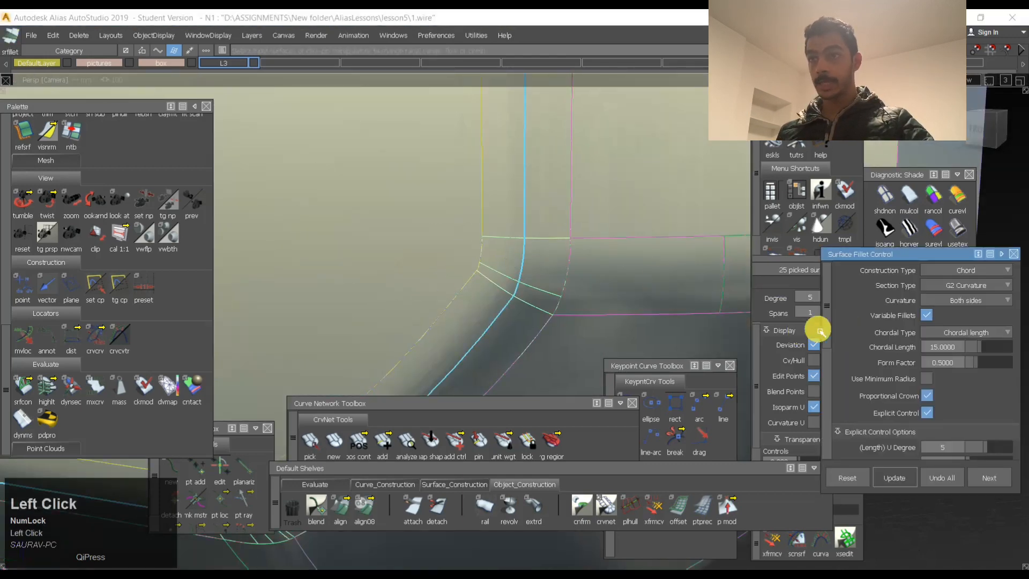
pyautogui.scroll(-5, 928, 333)
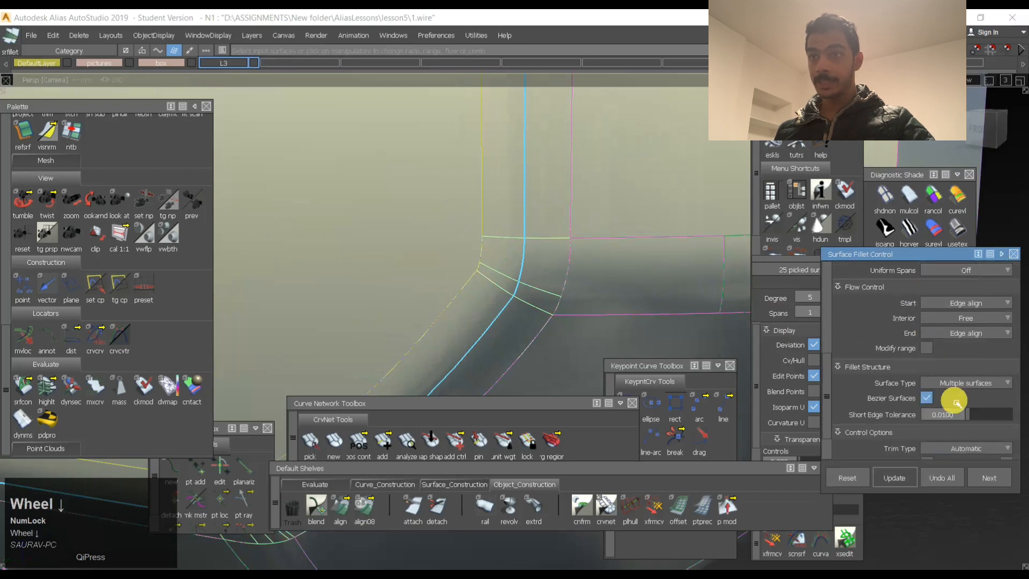
pyautogui.press('space')
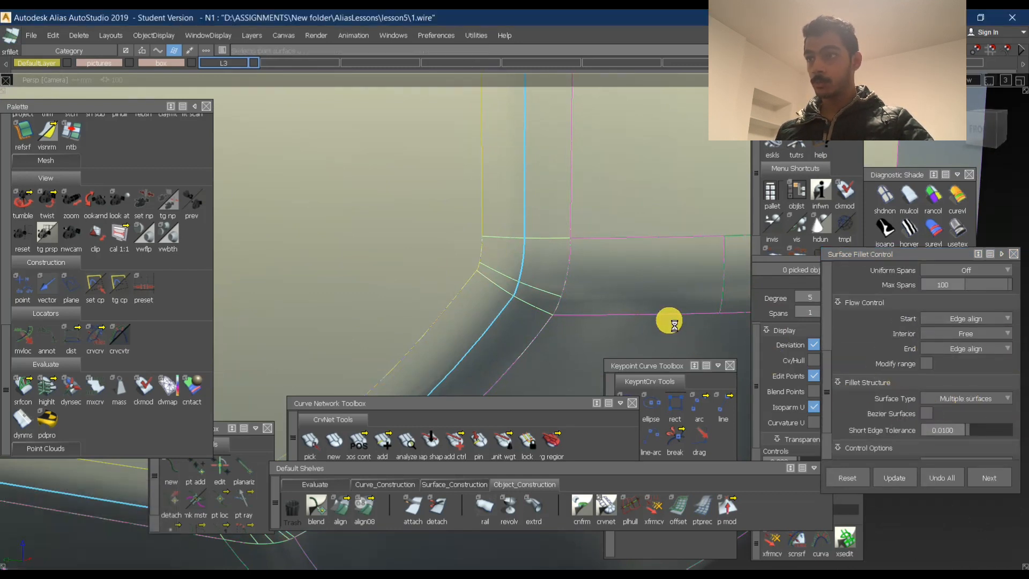
pyautogui.click(525, 287)
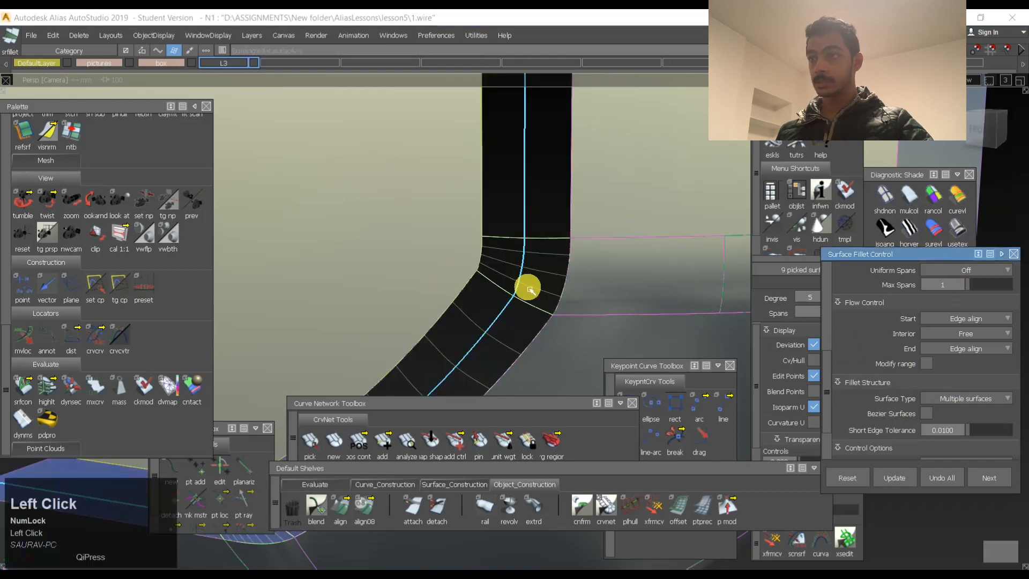
pyautogui.press('space')
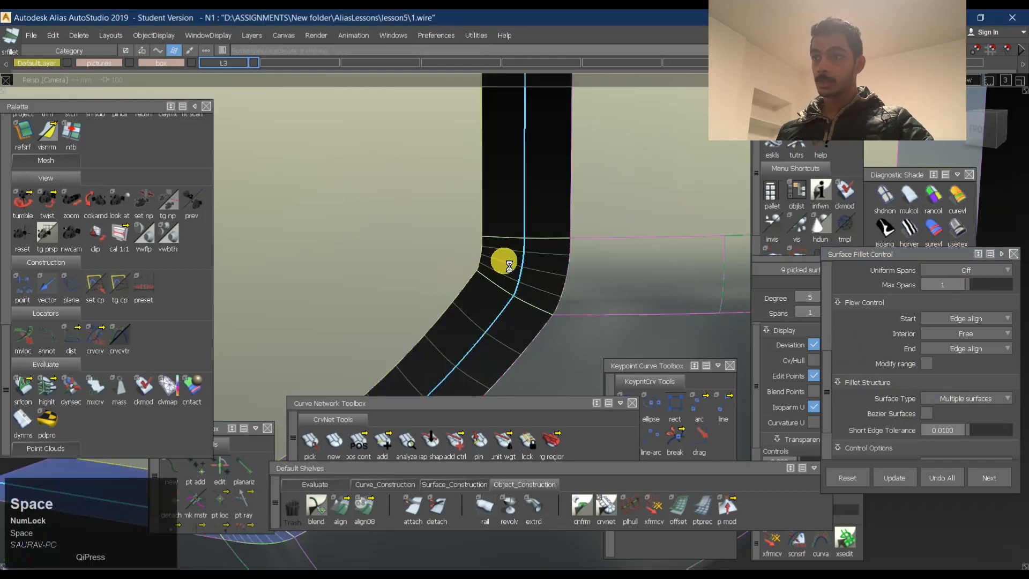
# Clear the fillet's pick, apply User Defined texture shading and examine the fillet around the front side face.
pyautogui.click(520, 246)
pyautogui.keyDown('alt'); pyautogui.keyDown('shift'); pyautogui.moveTo(520, 246); pyautogui.dragTo(530, 268, button='right'); pyautogui.keyUp('shift'); pyautogui.keyUp('alt')
pyautogui.keyDown('alt'); pyautogui.keyDown('shift'); pyautogui.moveTo(531, 269); pyautogui.dragTo(513, 341); pyautogui.keyUp('shift'); pyautogui.keyUp('alt')
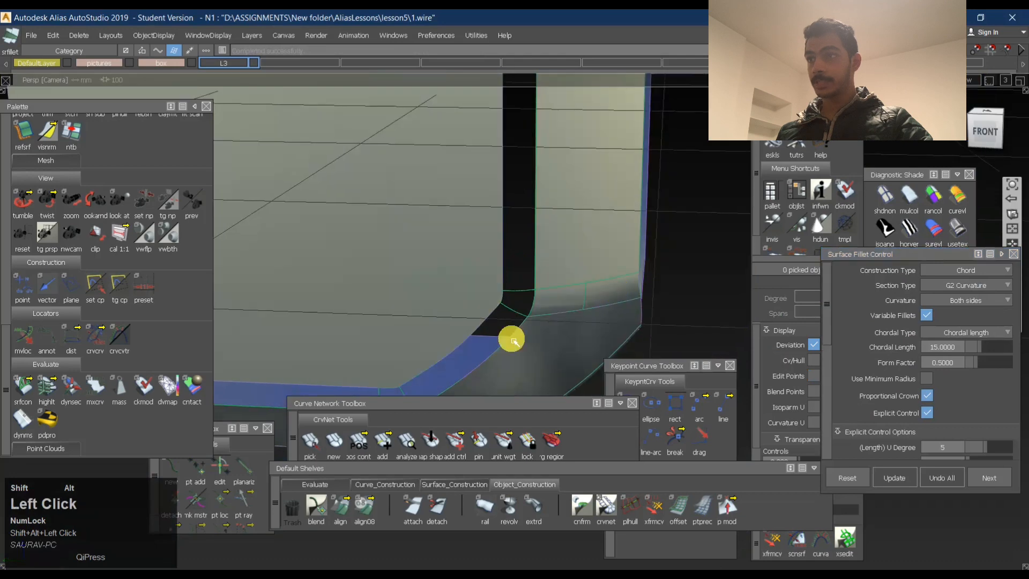
pyautogui.moveTo(513, 340)
pyautogui.keyDown('alt'); pyautogui.keyDown('shift'); pyautogui.mouseDown(button='middle')
pyautogui.moveTo(508, 313)
pyautogui.moveTo(497, 338)
pyautogui.mouseUp(button='middle'); pyautogui.keyUp('shift'); pyautogui.keyUp('alt')
pyautogui.keyDown('alt'); pyautogui.keyDown('shift'); pyautogui.moveTo(496, 338); pyautogui.dragTo(477, 325); pyautogui.keyUp('shift'); pyautogui.keyUp('alt')
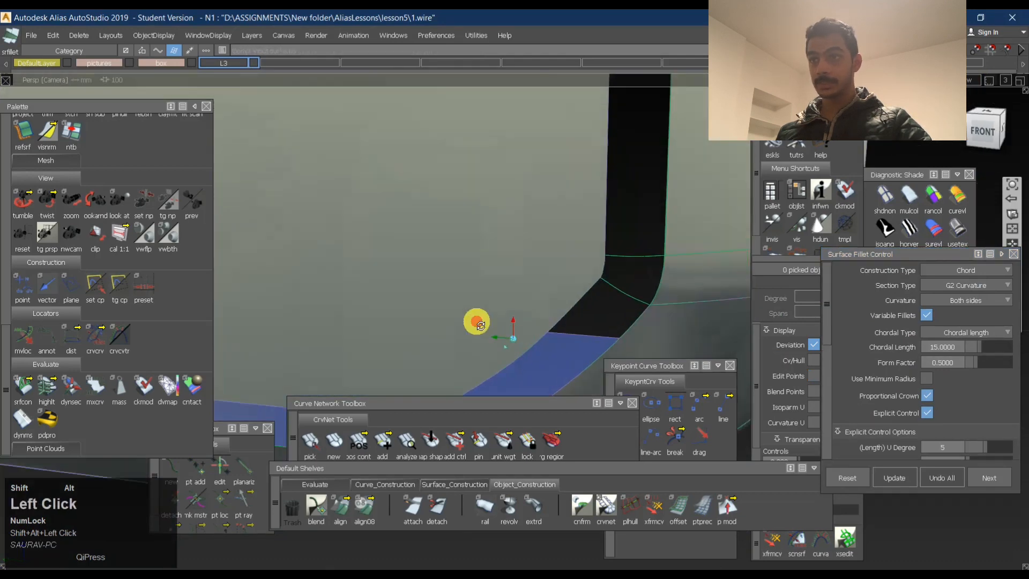
pyautogui.click(958, 234)
pyautogui.moveTo(616, 314)
pyautogui.keyDown('alt'); pyautogui.keyDown('shift'); pyautogui.mouseDown()
pyautogui.moveTo(507, 243)
pyautogui.moveTo(606, 263)
pyautogui.moveTo(558, 306)
pyautogui.moveTo(674, 257)
pyautogui.moveTo(790, 271)
pyautogui.moveTo(651, 252)
pyautogui.mouseUp(); pyautogui.keyUp('shift'); pyautogui.keyUp('alt')
pyautogui.keyDown('alt'); pyautogui.keyDown('shift'); pyautogui.moveTo(569, 279); pyautogui.dragTo(510, 223); pyautogui.keyUp('shift'); pyautogui.keyUp('alt')
pyautogui.keyDown('alt'); pyautogui.keyDown('shift'); pyautogui.moveTo(510, 223); pyautogui.dragTo(609, 287, button='middle'); pyautogui.keyUp('shift'); pyautogui.keyUp('alt')
pyautogui.keyDown('ctrl'); pyautogui.keyDown('shift'); pyautogui.click(605, 255); pyautogui.keyUp('shift'); pyautogui.keyUp('ctrl')
pyautogui.keyDown('alt'); pyautogui.keyDown('shift'); pyautogui.moveTo(575, 301); pyautogui.dragTo(552, 335, button='right'); pyautogui.keyUp('shift'); pyautogui.keyUp('alt')
pyautogui.keyDown('alt'); pyautogui.keyDown('shift'); pyautogui.moveTo(553, 335); pyautogui.dragTo(579, 267, button='middle'); pyautogui.keyUp('shift'); pyautogui.keyUp('alt')
# Pick individual fillet surfaces around the front side face to check their degrees and spans, and clear the pick.
pyautogui.keyDown('ctrl'); pyautogui.keyDown('shift'); pyautogui.moveTo(584, 238); pyautogui.dragTo(465, 262); pyautogui.keyUp('shift'); pyautogui.keyUp('ctrl')
pyautogui.keyDown('shift'); pyautogui.click(467, 279); pyautogui.keyUp('shift')
pyautogui.click(367, 336)
pyautogui.keyDown('alt'); pyautogui.keyDown('shift'); pyautogui.moveTo(366, 336); pyautogui.dragTo(477, 314, button='right'); pyautogui.keyUp('shift'); pyautogui.keyUp('alt')
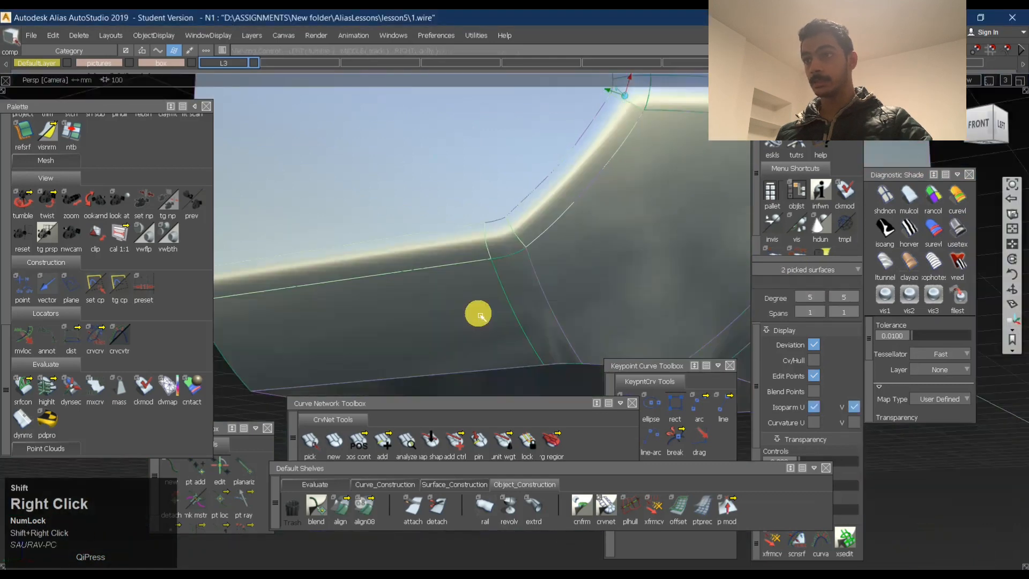
pyautogui.keyDown('alt'); pyautogui.keyDown('shift'); pyautogui.moveTo(477, 314); pyautogui.dragTo(551, 267); pyautogui.keyUp('shift'); pyautogui.keyUp('alt')
pyautogui.keyDown('alt'); pyautogui.keyDown('shift'); pyautogui.moveTo(552, 267); pyautogui.dragTo(524, 321, button='middle'); pyautogui.keyUp('shift'); pyautogui.keyUp('alt')
pyautogui.click(573, 208)
pyautogui.click(573, 244)
pyautogui.keyDown('alt'); pyautogui.keyDown('shift'); pyautogui.moveTo(573, 252); pyautogui.dragTo(581, 223, button='right'); pyautogui.keyUp('shift'); pyautogui.keyUp('alt')
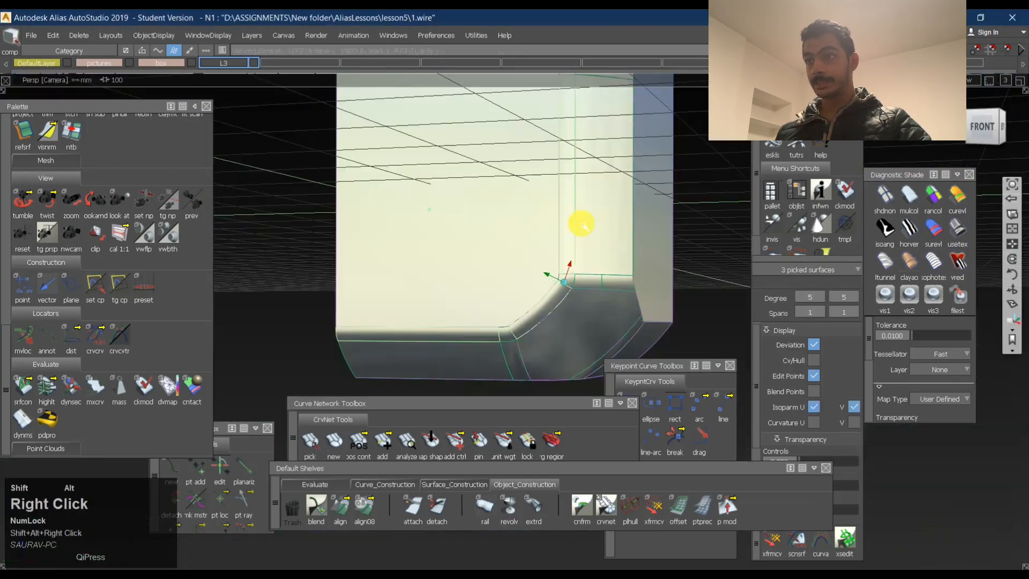
pyautogui.keyDown('alt'); pyautogui.keyDown('shift'); pyautogui.moveTo(568, 123); pyautogui.dragTo(554, 218, button='middle'); pyautogui.keyUp('shift'); pyautogui.keyUp('alt')
pyautogui.keyDown('alt'); pyautogui.keyDown('shift'); pyautogui.moveTo(554, 218); pyautogui.dragTo(581, 202, button='right'); pyautogui.keyUp('shift'); pyautogui.keyUp('alt')
pyautogui.keyDown('alt'); pyautogui.keyDown('shift'); pyautogui.moveTo(581, 202); pyautogui.dragTo(527, 218); pyautogui.keyUp('shift'); pyautogui.keyUp('alt')
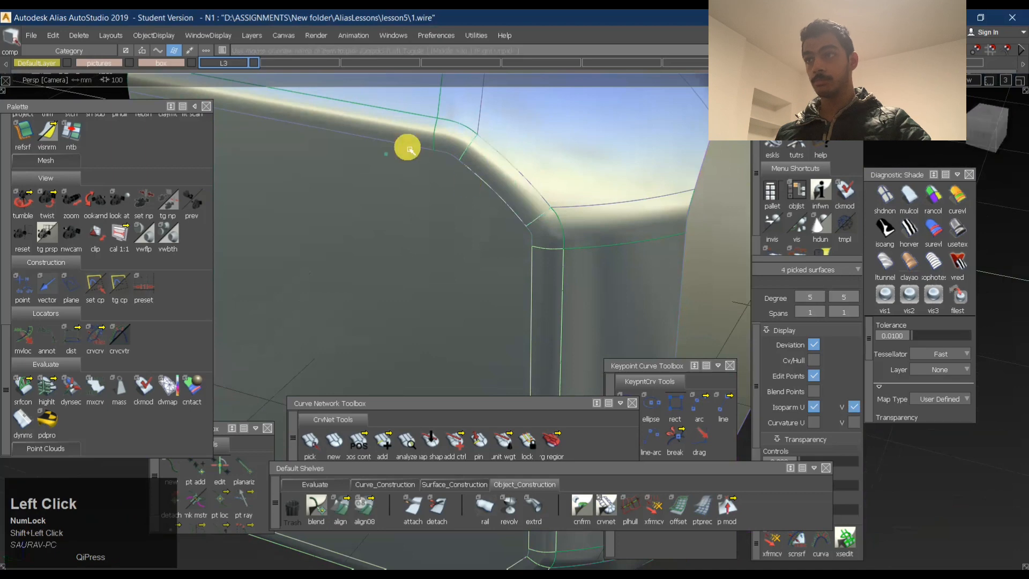
pyautogui.keyDown('alt'); pyautogui.keyDown('shift'); pyautogui.moveTo(504, 161); pyautogui.dragTo(414, 194); pyautogui.keyUp('shift'); pyautogui.keyUp('alt')
pyautogui.keyDown('alt'); pyautogui.keyDown('shift'); pyautogui.moveTo(645, 226); pyautogui.dragTo(530, 214, button='right'); pyautogui.keyUp('shift'); pyautogui.keyUp('alt')
pyautogui.keyDown('alt'); pyautogui.keyDown('shift'); pyautogui.moveTo(531, 214); pyautogui.dragTo(429, 204); pyautogui.keyUp('shift'); pyautogui.keyUp('alt')
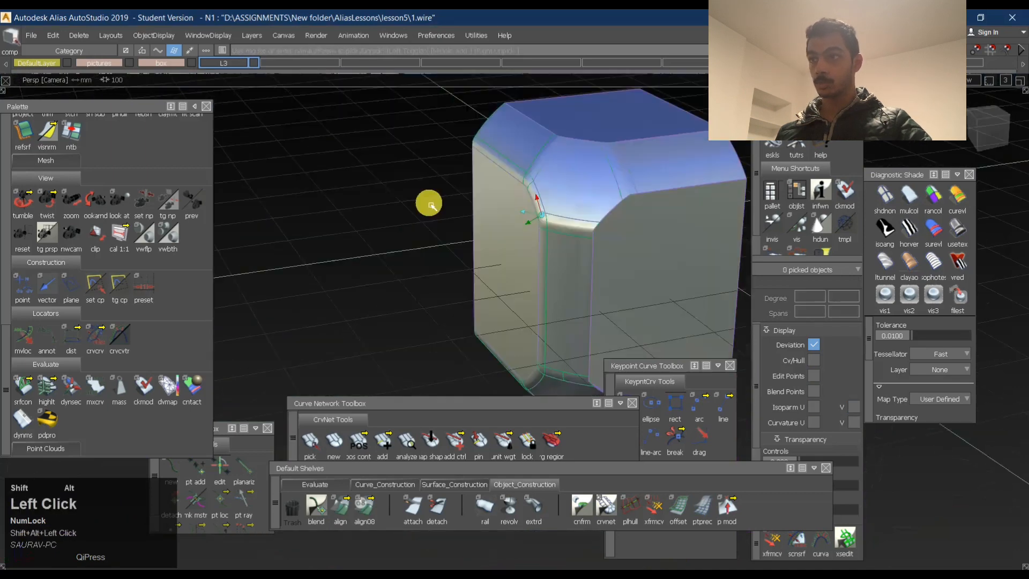
# Fillet the corner and edge surfaces against the left side face with G2 curvature and a chordal length of 10.
pyautogui.keyDown('alt'); pyautogui.keyDown('shift'); pyautogui.moveTo(602, 260); pyautogui.dragTo(560, 220, button='middle'); pyautogui.keyUp('shift'); pyautogui.keyUp('alt')
pyautogui.keyDown('ctrl'); pyautogui.keyDown('shift'); pyautogui.moveTo(681, 239); pyautogui.dragTo(648, 215, button='right'); pyautogui.keyUp('shift'); pyautogui.keyUp('ctrl')
pyautogui.keyDown('alt'); pyautogui.keyDown('shift'); pyautogui.moveTo(696, 243); pyautogui.dragTo(599, 236, button='middle'); pyautogui.keyUp('shift'); pyautogui.keyUp('alt')
pyautogui.click(554, 130)
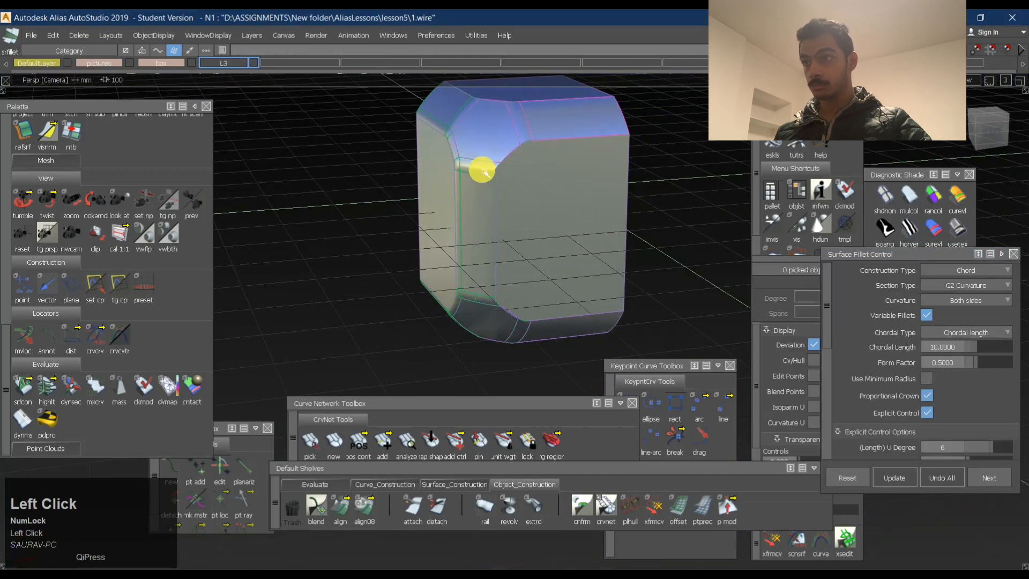
pyautogui.keyDown('alt'); pyautogui.keyDown('shift'); pyautogui.moveTo(482, 303); pyautogui.dragTo(537, 297, button='right'); pyautogui.keyUp('shift'); pyautogui.keyUp('alt')
pyautogui.keyDown('alt'); pyautogui.keyDown('shift'); pyautogui.moveTo(537, 296); pyautogui.dragTo(487, 285); pyautogui.keyUp('shift'); pyautogui.keyUp('alt')
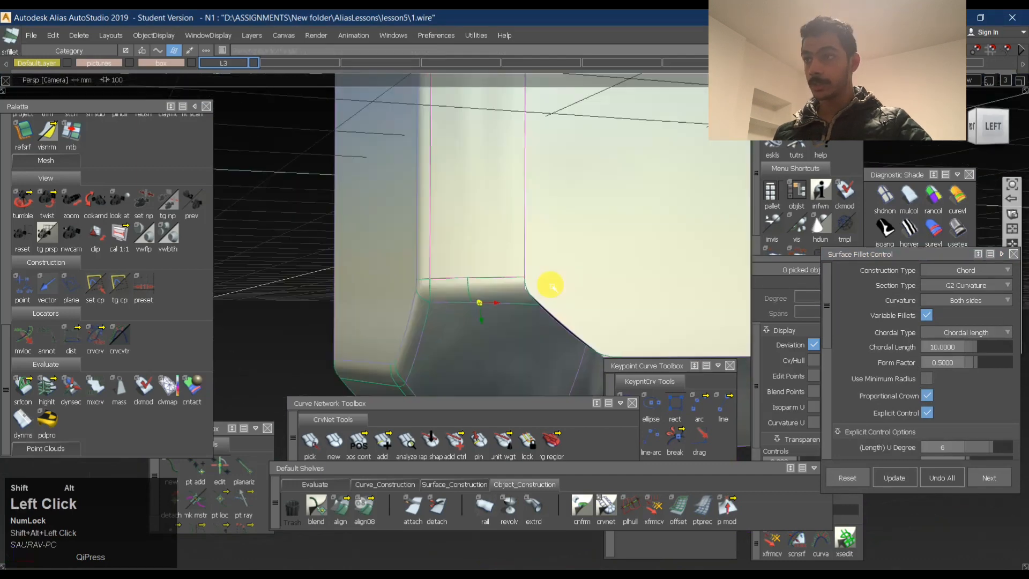
pyautogui.keyDown('alt'); pyautogui.keyDown('shift'); pyautogui.moveTo(487, 285); pyautogui.dragTo(534, 261, button='middle'); pyautogui.keyUp('shift'); pyautogui.keyUp('alt')
pyautogui.keyDown('alt'); pyautogui.keyDown('shift'); pyautogui.moveTo(548, 315); pyautogui.dragTo(566, 294, button='middle'); pyautogui.keyUp('shift'); pyautogui.keyUp('alt')
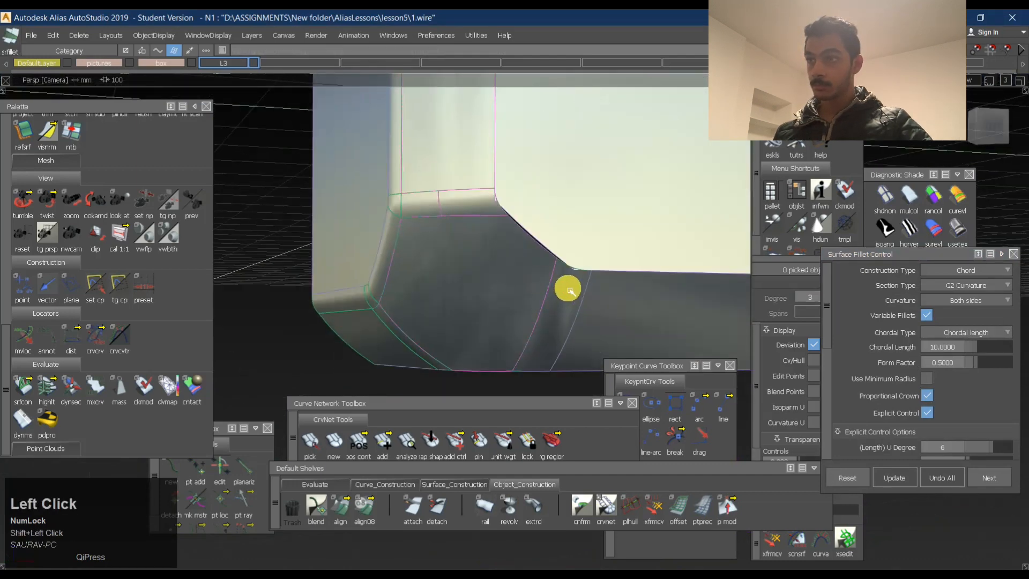
pyautogui.keyDown('alt'); pyautogui.keyDown('shift'); pyautogui.moveTo(649, 290); pyautogui.dragTo(517, 317); pyautogui.keyUp('shift'); pyautogui.keyUp('alt')
pyautogui.press('space')
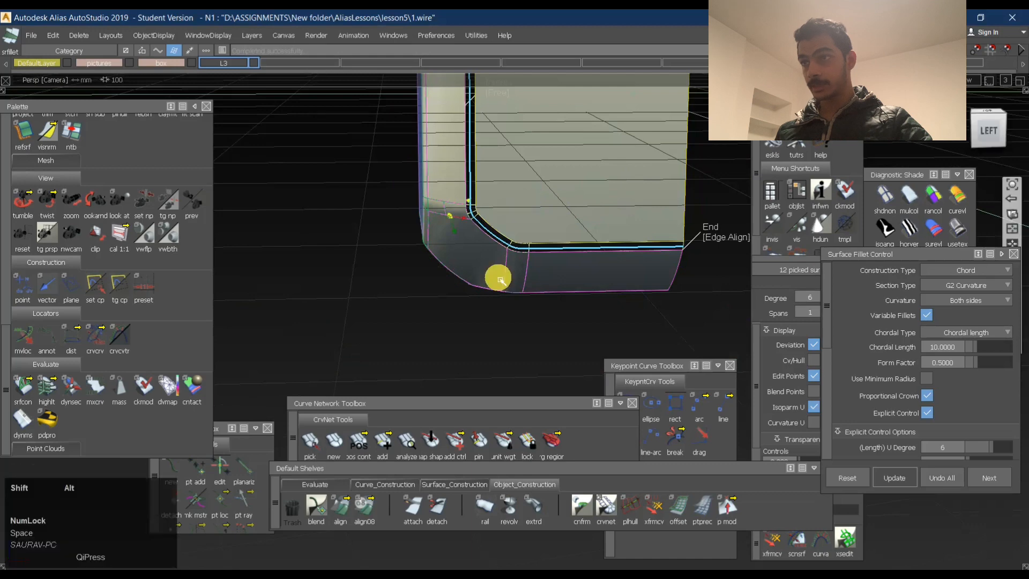
# Turn off Bezier Surfaces for the left side face's fillet and rebuild it.
pyautogui.keyDown('alt'); pyautogui.keyDown('shift'); pyautogui.moveTo(494, 276); pyautogui.dragTo(533, 248, button='right'); pyautogui.keyUp('shift'); pyautogui.keyUp('alt')
pyautogui.keyDown('alt'); pyautogui.keyDown('shift'); pyautogui.moveTo(533, 248); pyautogui.dragTo(585, 199); pyautogui.keyUp('shift'); pyautogui.keyUp('alt')
pyautogui.keyDown('alt'); pyautogui.keyDown('shift'); pyautogui.moveTo(585, 198); pyautogui.dragTo(441, 228, button='middle'); pyautogui.keyUp('shift'); pyautogui.keyUp('alt')
pyautogui.keyDown('alt'); pyautogui.keyDown('shift'); pyautogui.moveTo(441, 228); pyautogui.dragTo(473, 202, button='right'); pyautogui.keyUp('shift'); pyautogui.keyUp('alt')
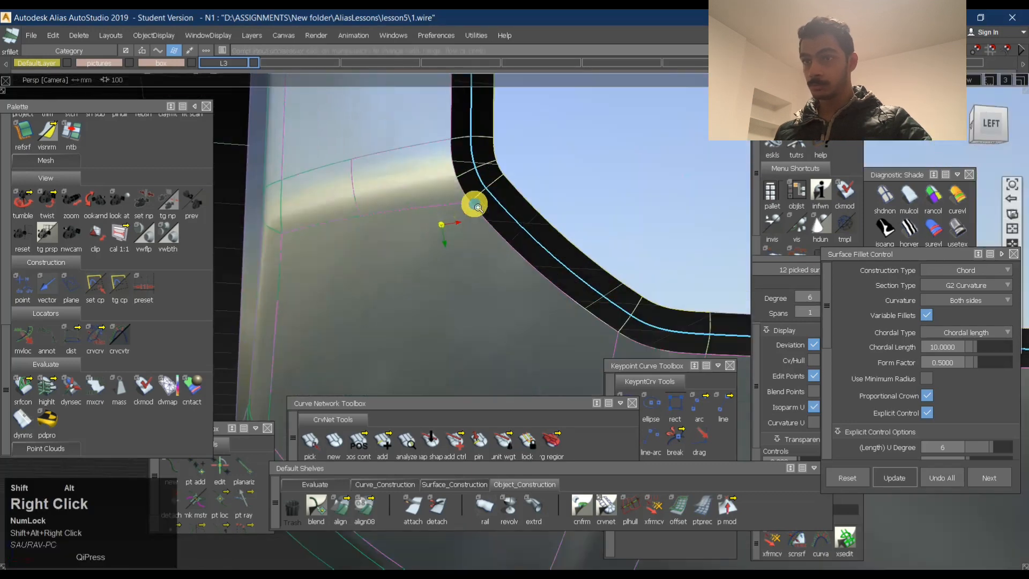
pyautogui.keyDown('alt'); pyautogui.keyDown('shift'); pyautogui.moveTo(474, 202); pyautogui.dragTo(601, 279); pyautogui.keyUp('shift'); pyautogui.keyUp('alt')
pyautogui.scroll(-3, 868, 333)
pyautogui.scroll(-5, 869, 333)
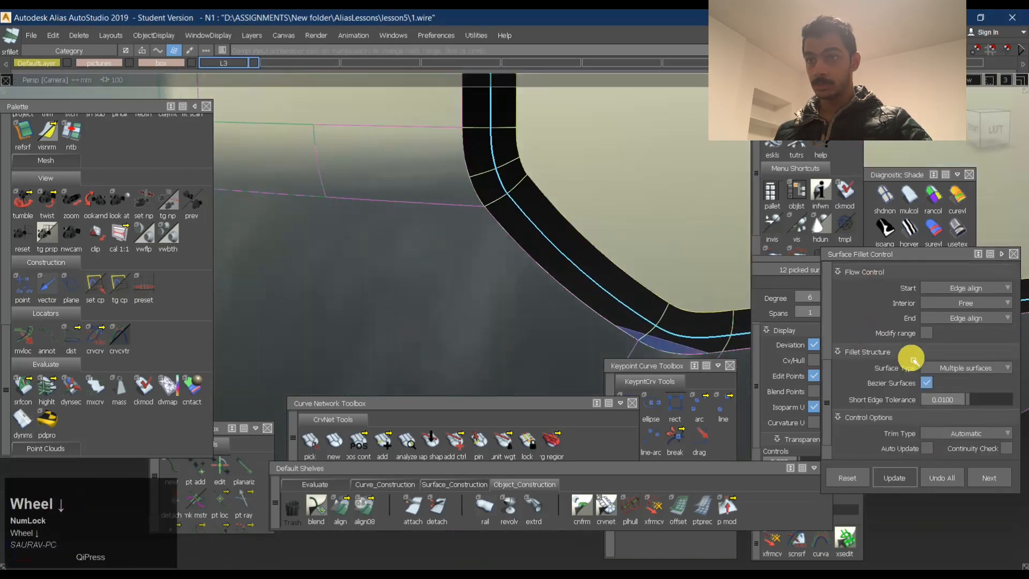
pyautogui.click(868, 333)
pyautogui.scroll(1, 869, 332)
pyautogui.scroll(4, 870, 333)
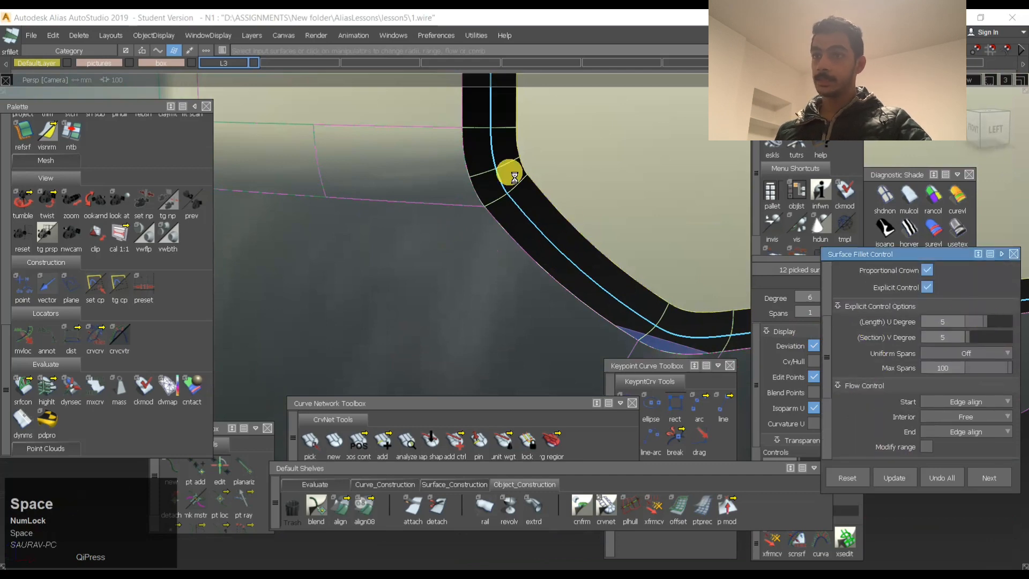
pyautogui.keyDown('alt'); pyautogui.keyDown('shift'); pyautogui.moveTo(509, 173); pyautogui.dragTo(526, 184, button='right'); pyautogui.keyUp('shift'); pyautogui.keyUp('alt')
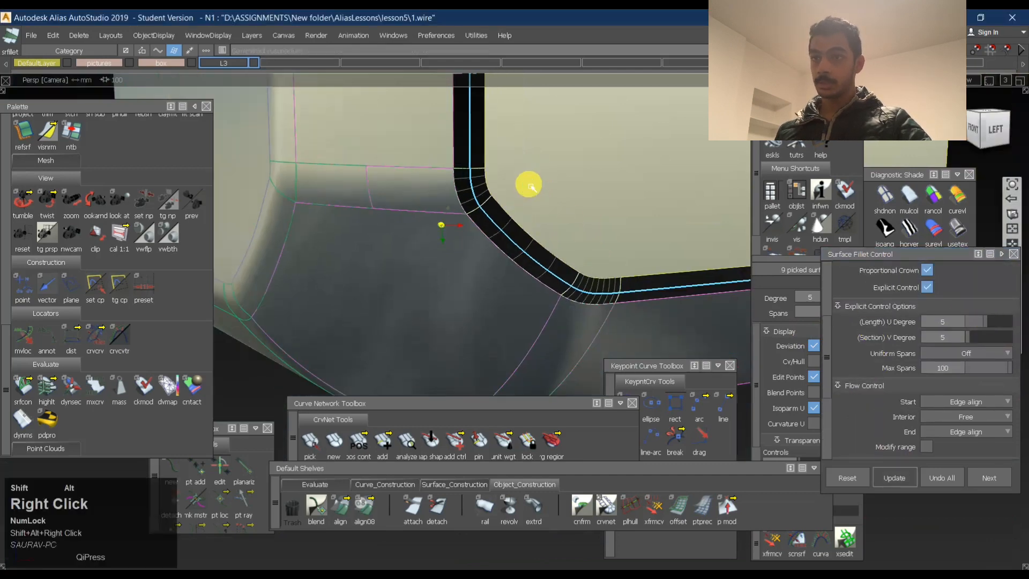
# Set Max Spans to 1 for the left side face's fillet and rebuild it.
pyautogui.keyDown('alt'); pyautogui.keyDown('shift'); pyautogui.moveTo(526, 183); pyautogui.dragTo(504, 187); pyautogui.keyUp('shift'); pyautogui.keyUp('alt')
pyautogui.moveTo(990, 369); pyautogui.dragTo(497, 212)
pyautogui.press('space')
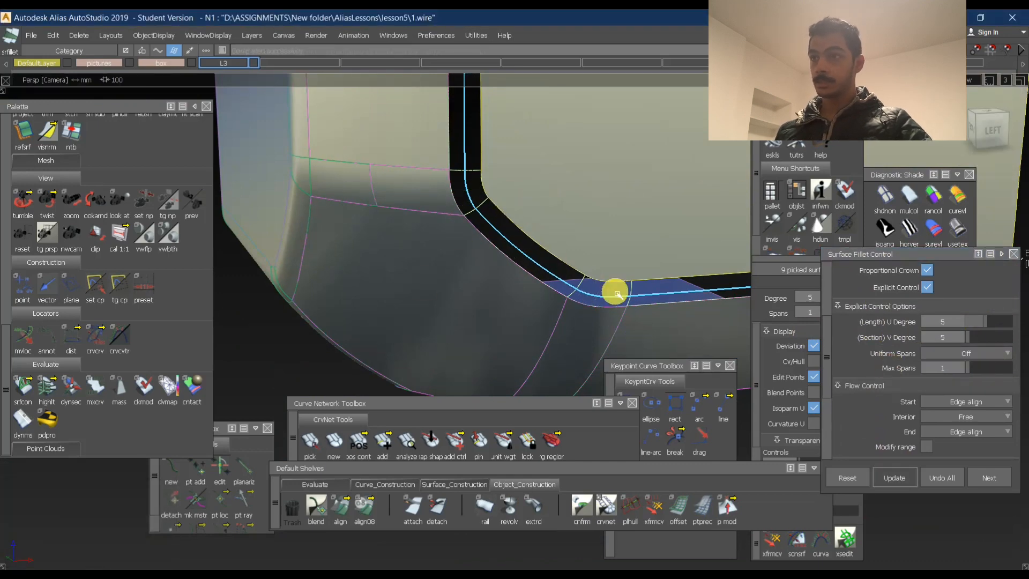
# Reopen the left side face's fillet, set its Chordal Length to 15 and rebuild it.
pyautogui.keyDown('alt'); pyautogui.keyDown('shift'); pyautogui.moveTo(616, 294); pyautogui.dragTo(581, 272); pyautogui.keyUp('shift'); pyautogui.keyUp('alt')
pyautogui.keyDown('ctrl'); pyautogui.keyDown('shift'); pyautogui.moveTo(599, 330); pyautogui.dragTo(635, 231); pyautogui.keyUp('shift'); pyautogui.keyUp('ctrl')
pyautogui.keyDown('ctrl'); pyautogui.keyDown('shift'); pyautogui.moveTo(538, 244); pyautogui.dragTo(535, 282, button='middle'); pyautogui.keyUp('shift'); pyautogui.keyUp('ctrl')
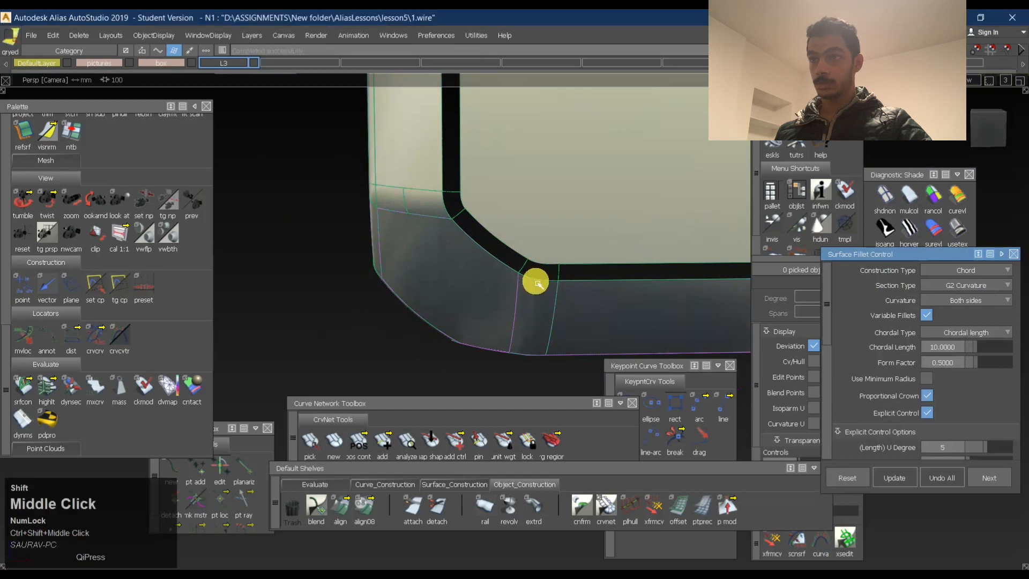
pyautogui.click(687, 278)
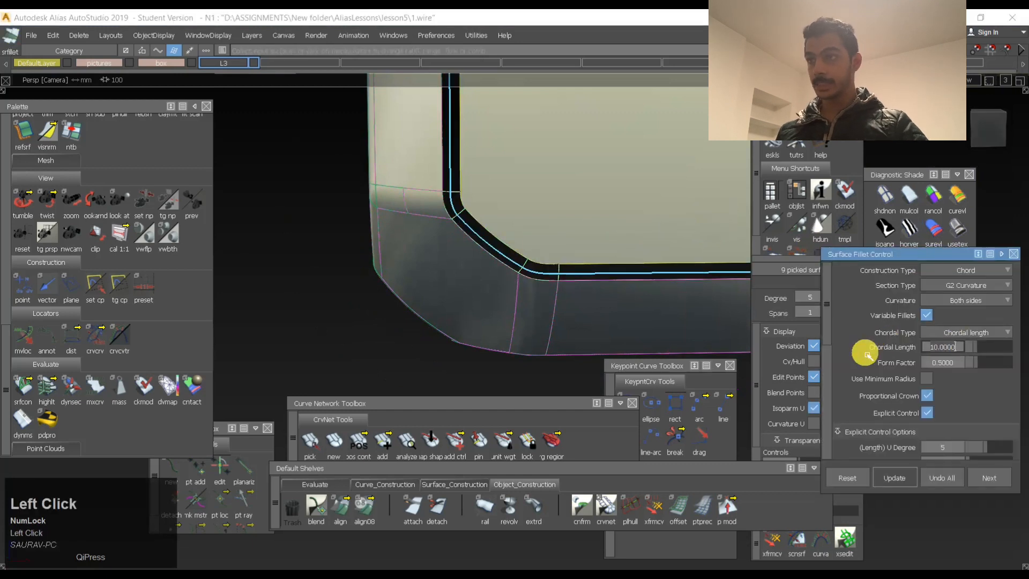
pyautogui.write('15')
pyautogui.press('space')
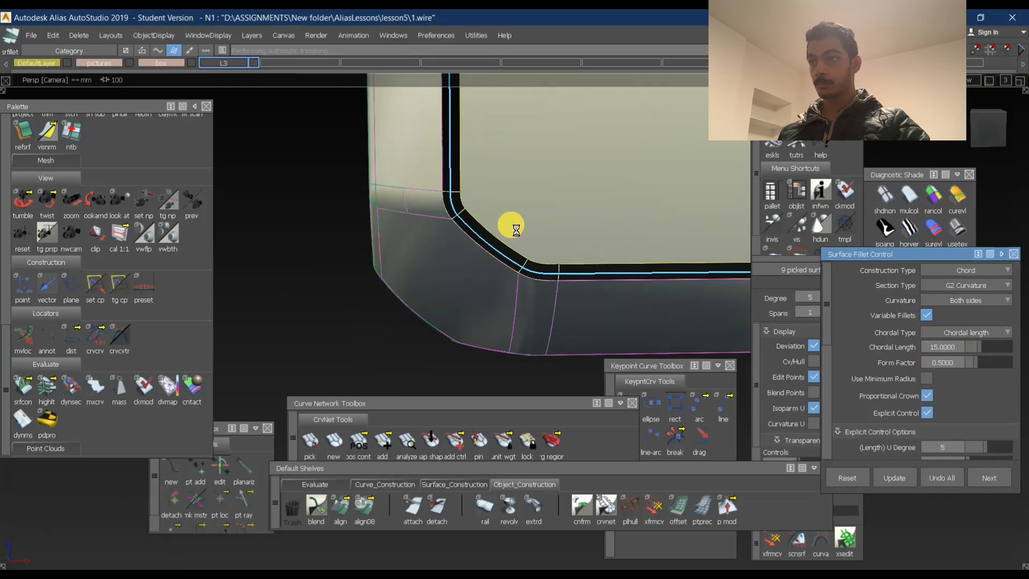
pyautogui.keyDown('alt'); pyautogui.keyDown('shift'); pyautogui.moveTo(602, 241); pyautogui.dragTo(530, 227); pyautogui.keyUp('shift'); pyautogui.keyUp('alt')
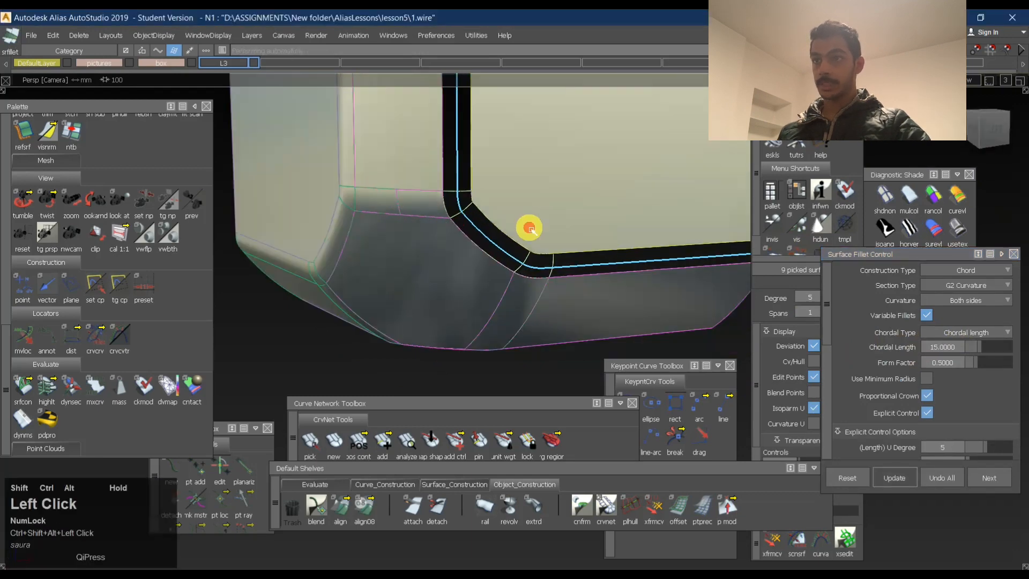
# Apply User Defined texture shading and examine the wider fillet where it meets the vertical and upper corner surfaces.
pyautogui.click(958, 228)
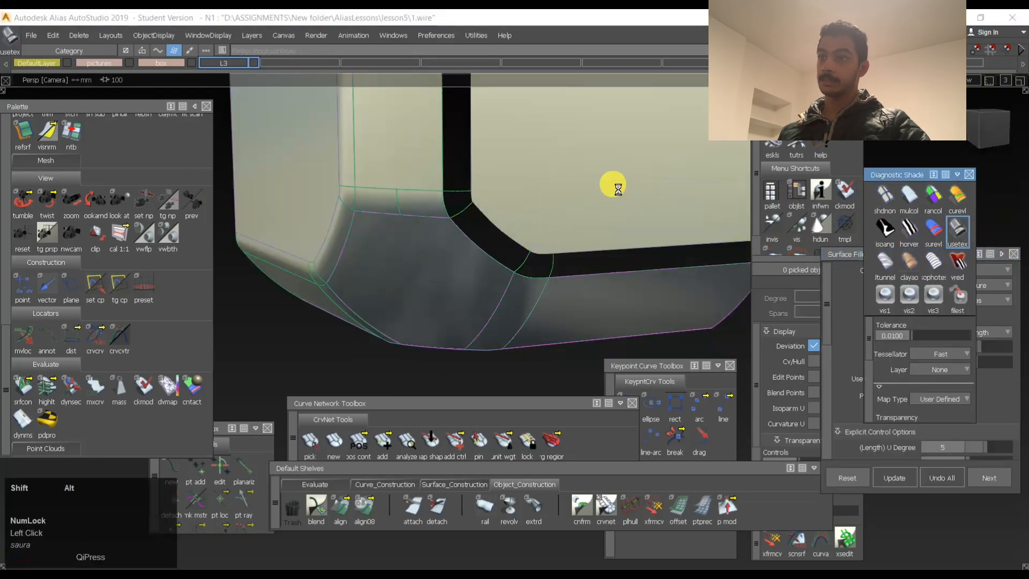
pyautogui.keyDown('alt'); pyautogui.keyDown('shift'); pyautogui.moveTo(620, 180); pyautogui.dragTo(592, 196, button='right'); pyautogui.keyUp('shift'); pyautogui.keyUp('alt')
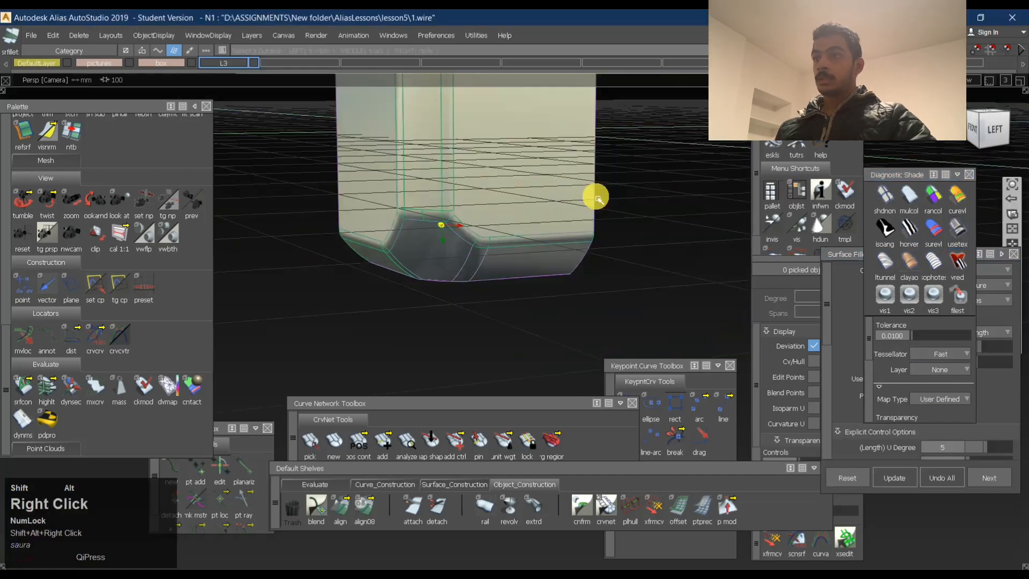
pyautogui.keyDown('alt'); pyautogui.keyDown('shift'); pyautogui.moveTo(593, 195); pyautogui.dragTo(546, 188); pyautogui.keyUp('shift'); pyautogui.keyUp('alt')
pyautogui.keyDown('alt'); pyautogui.keyDown('shift'); pyautogui.moveTo(547, 188); pyautogui.dragTo(455, 233, button='middle'); pyautogui.keyUp('shift'); pyautogui.keyUp('alt')
pyautogui.keyDown('alt'); pyautogui.keyDown('shift'); pyautogui.moveTo(455, 232); pyautogui.dragTo(459, 195); pyautogui.keyUp('shift'); pyautogui.keyUp('alt')
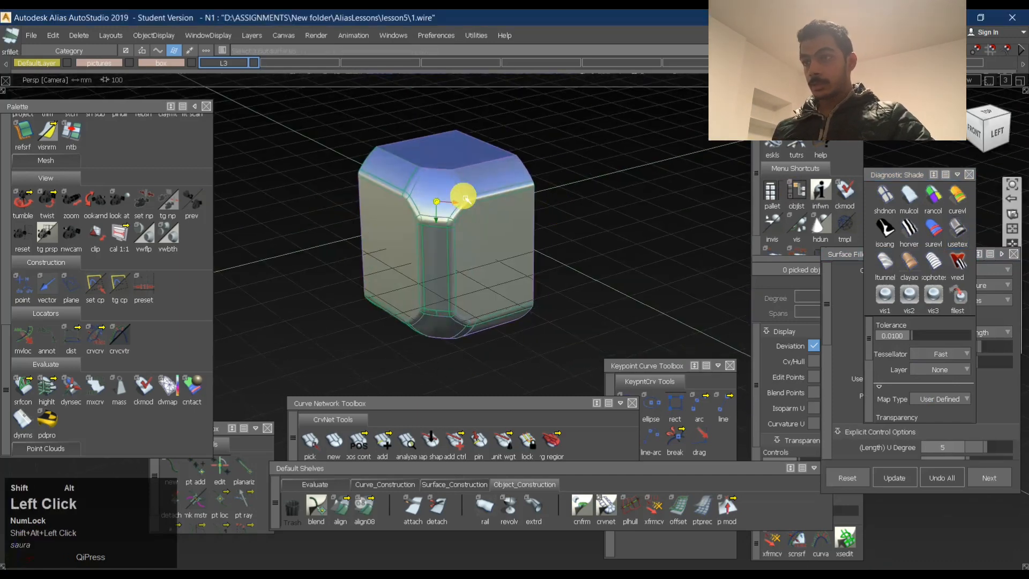
pyautogui.keyDown('alt'); pyautogui.keyDown('shift'); pyautogui.moveTo(460, 196); pyautogui.dragTo(488, 175, button='right'); pyautogui.keyUp('shift'); pyautogui.keyUp('alt')
pyautogui.keyDown('alt'); pyautogui.keyDown('shift'); pyautogui.moveTo(511, 263); pyautogui.dragTo(363, 227, button='right'); pyautogui.keyUp('shift'); pyautogui.keyUp('alt')
pyautogui.keyDown('alt'); pyautogui.keyDown('shift'); pyautogui.moveTo(363, 227); pyautogui.dragTo(589, 284); pyautogui.keyUp('shift'); pyautogui.keyUp('alt')
pyautogui.keyDown('alt'); pyautogui.keyDown('shift'); pyautogui.moveTo(491, 284); pyautogui.dragTo(513, 273); pyautogui.keyUp('shift'); pyautogui.keyUp('alt')
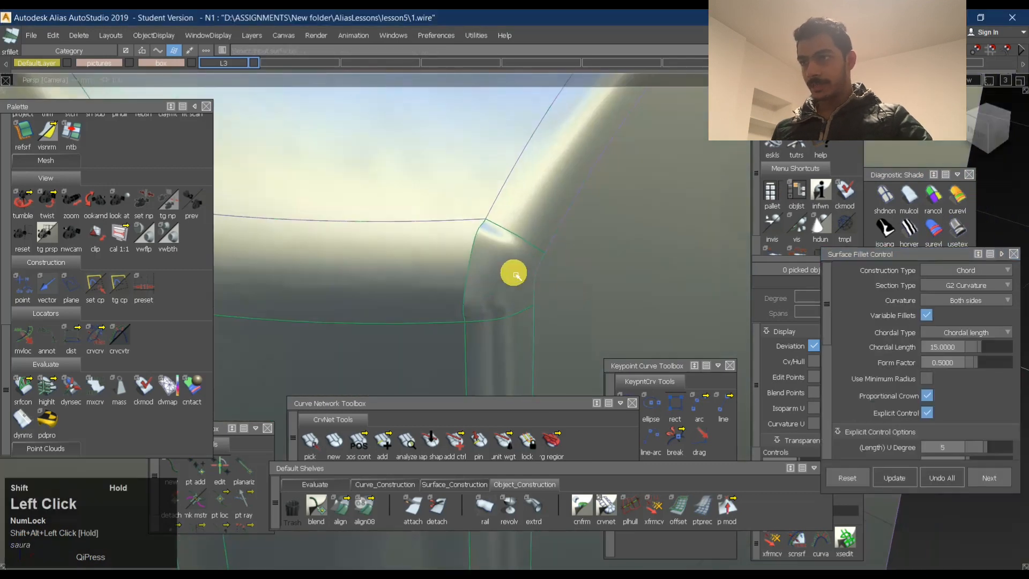
pyautogui.keyDown('alt'); pyautogui.keyDown('shift'); pyautogui.moveTo(428, 248); pyautogui.dragTo(670, 239); pyautogui.keyUp('shift'); pyautogui.keyUp('alt')
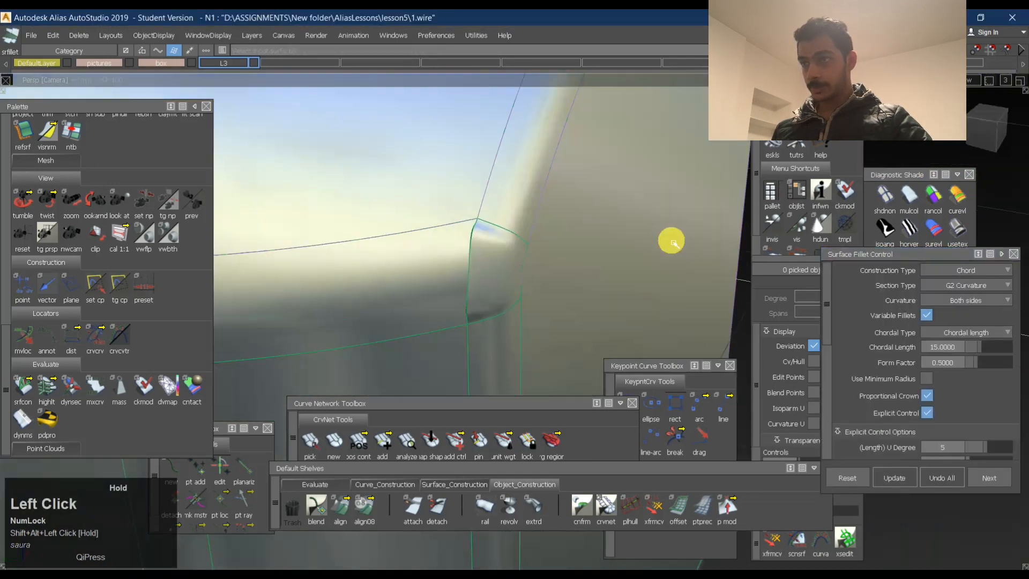
# Try rebuilding the left side face's fillet with Bezier Surfaces on and examine its upper corner under texture shading.
pyautogui.keyDown('ctrl'); pyautogui.keyDown('shift'); pyautogui.moveTo(518, 250); pyautogui.dragTo(473, 254, button='middle'); pyautogui.keyUp('shift'); pyautogui.keyUp('ctrl')
pyautogui.click(556, 255)
pyautogui.click(929, 334)
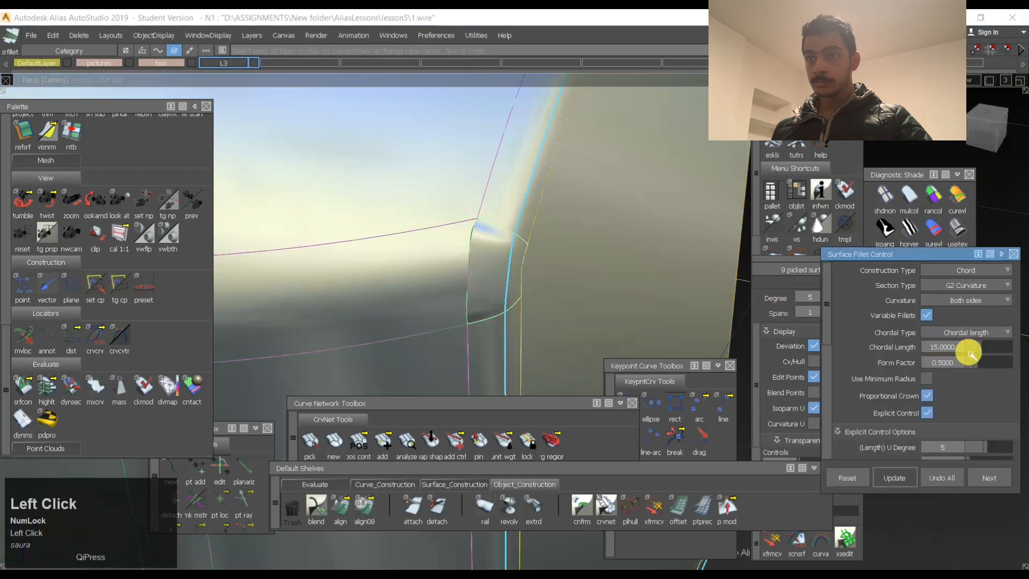
pyautogui.scroll(-6, 971, 354)
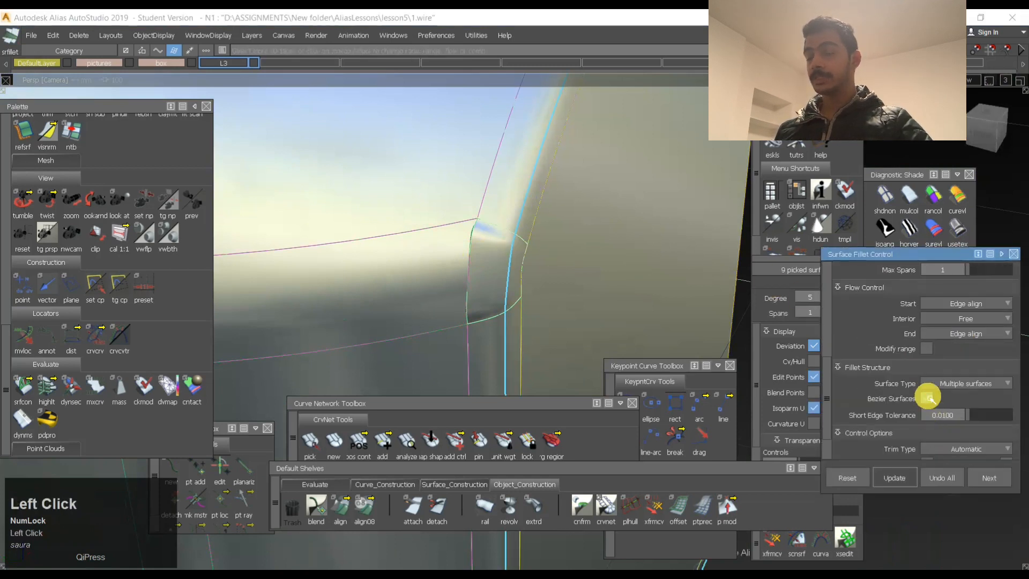
pyautogui.click(929, 398)
pyautogui.press('space')
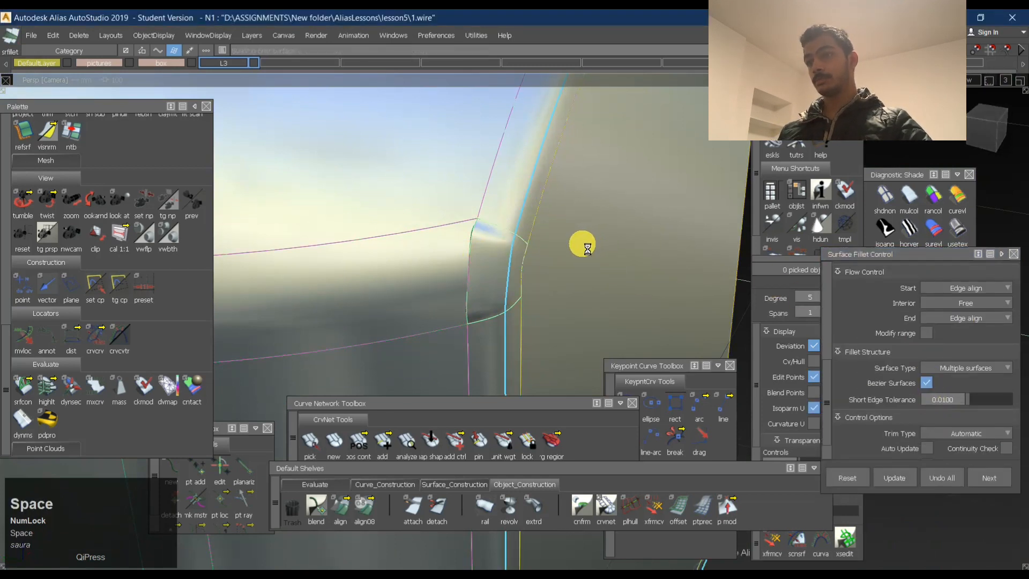
pyautogui.keyDown('alt'); pyautogui.keyDown('shift'); pyautogui.moveTo(420, 249); pyautogui.dragTo(590, 256); pyautogui.keyUp('shift'); pyautogui.keyUp('alt')
pyautogui.click(959, 230)
pyautogui.keyDown('alt'); pyautogui.keyDown('shift'); pyautogui.moveTo(492, 278); pyautogui.dragTo(531, 264, button='right'); pyautogui.keyUp('shift'); pyautogui.keyUp('alt')
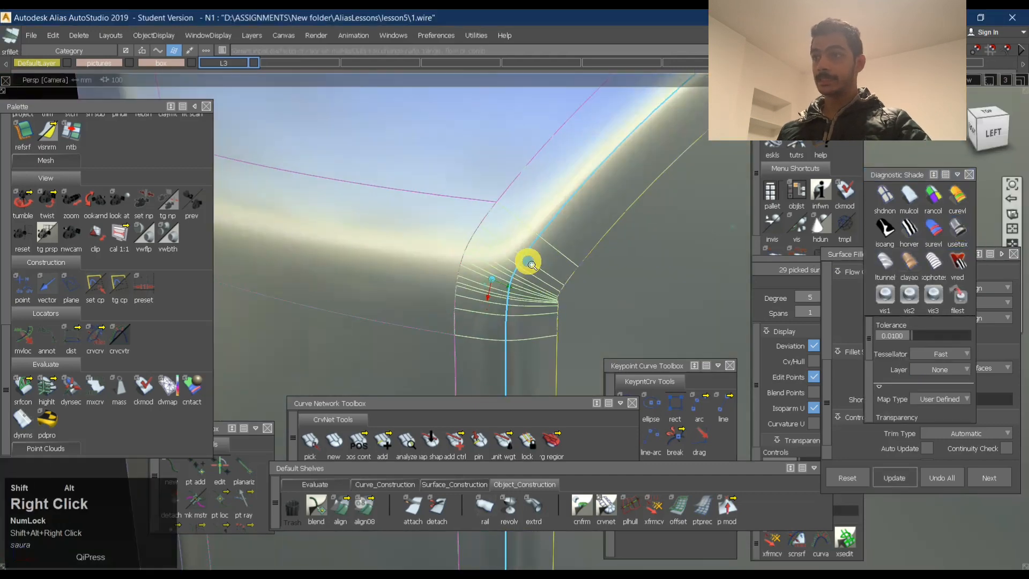
pyautogui.keyDown('alt'); pyautogui.keyDown('shift'); pyautogui.moveTo(391, 342); pyautogui.dragTo(558, 319); pyautogui.keyUp('shift'); pyautogui.keyUp('alt')
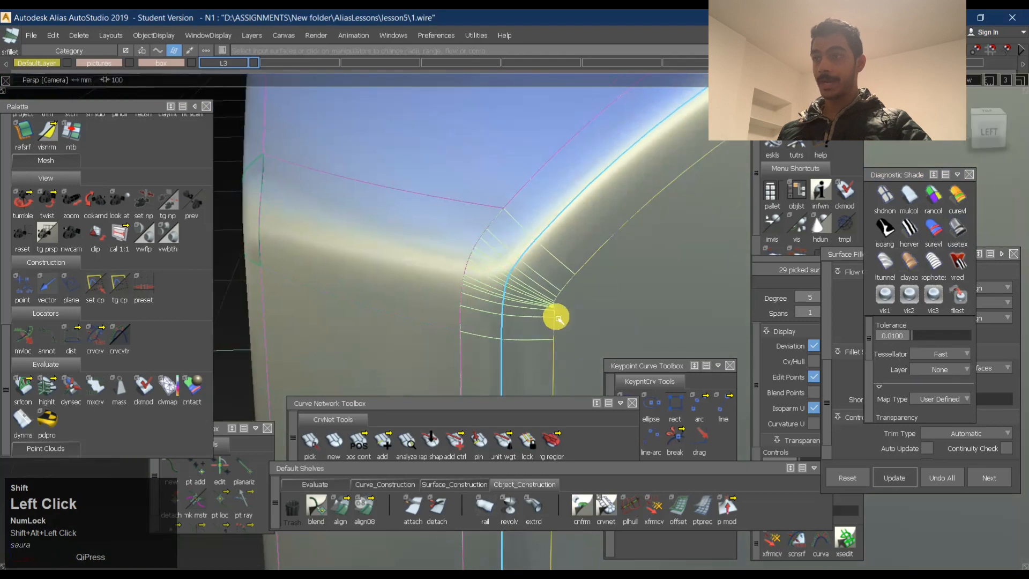
# Turn Bezier Surfaces off again for the left side face's fillet and rebuild it with Max Spans at 1.
pyautogui.keyDown('ctrl'); pyautogui.keyDown('shift'); pyautogui.moveTo(584, 267); pyautogui.dragTo(528, 263, button='middle'); pyautogui.keyUp('shift'); pyautogui.keyUp('ctrl')
pyautogui.click(497, 264)
pyautogui.keyDown('alt'); pyautogui.keyDown('shift'); pyautogui.moveTo(502, 267); pyautogui.dragTo(675, 286); pyautogui.keyUp('shift'); pyautogui.keyUp('alt')
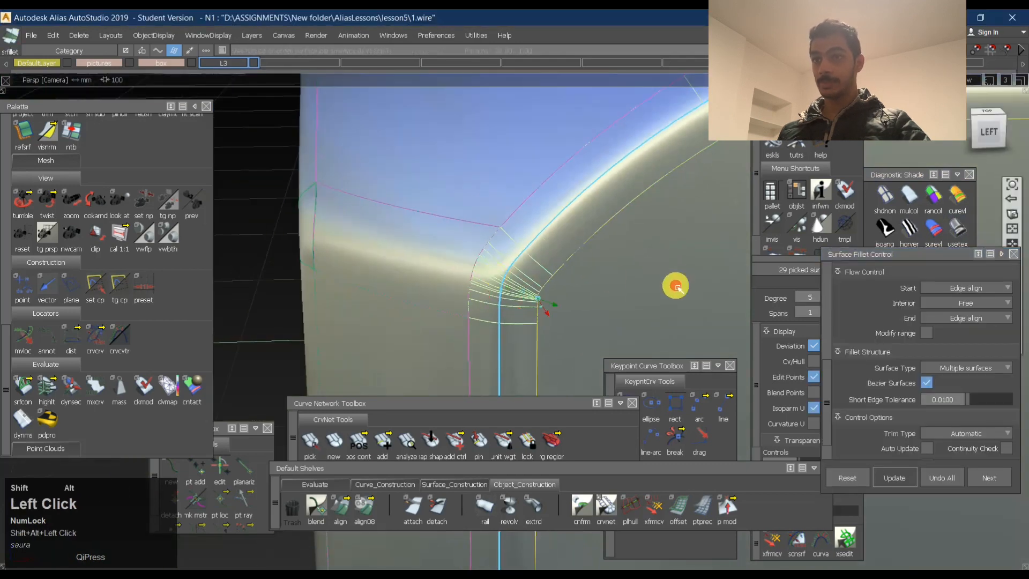
pyautogui.keyDown('alt'); pyautogui.keyDown('shift'); pyautogui.moveTo(803, 336); pyautogui.dragTo(749, 333); pyautogui.keyUp('shift'); pyautogui.keyUp('alt')
pyautogui.click(935, 383)
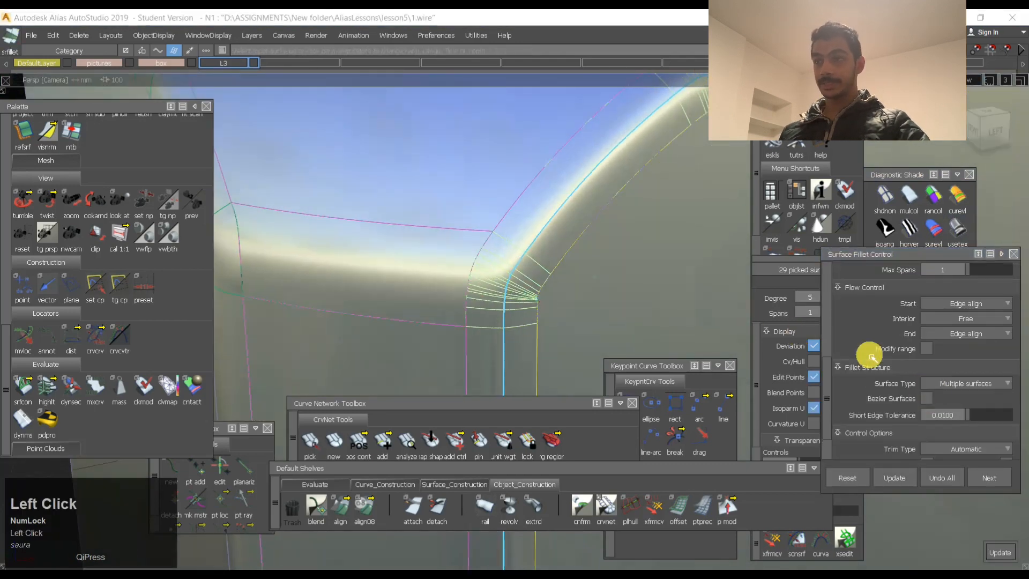
pyautogui.press('space')
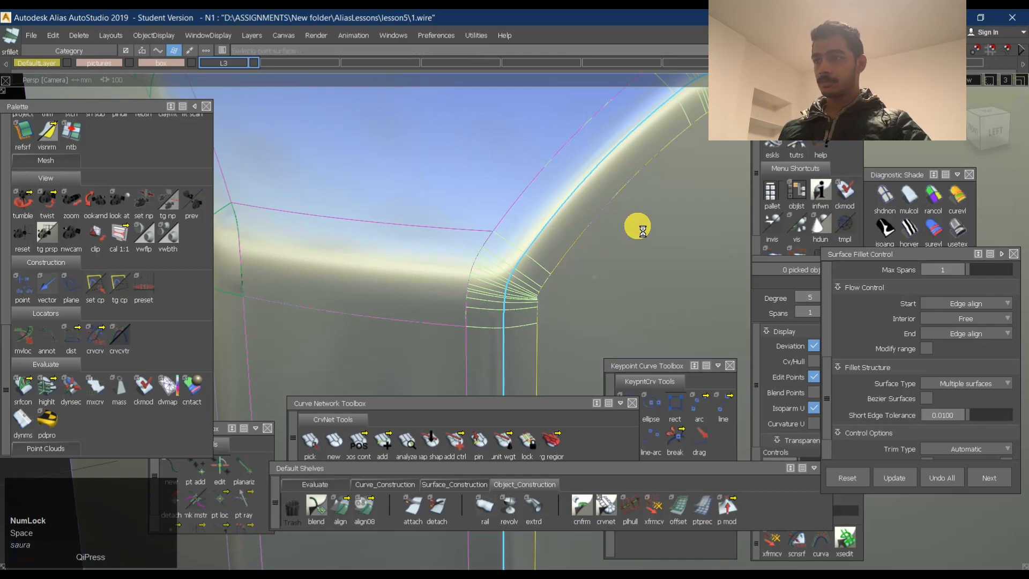
# Hide the model's curve display and examine the highlights on the filleted corners from several angles.
pyautogui.keyDown('alt'); pyautogui.keyDown('shift'); pyautogui.moveTo(620, 204); pyautogui.dragTo(707, 260); pyautogui.keyUp('shift'); pyautogui.keyUp('alt')
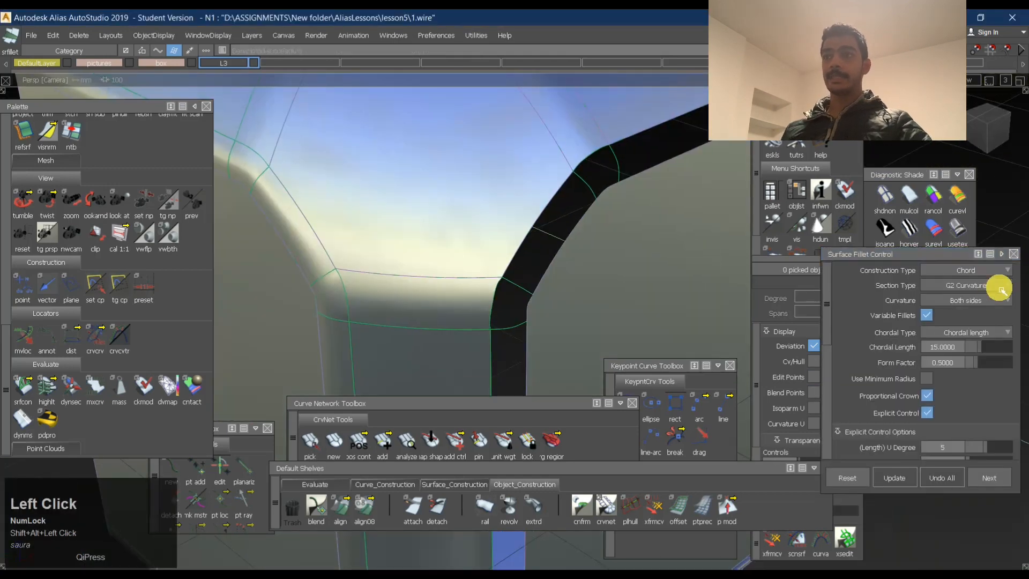
pyautogui.keyDown('alt'); pyautogui.keyDown('shift'); pyautogui.moveTo(475, 284); pyautogui.dragTo(500, 218, button='right'); pyautogui.keyUp('shift'); pyautogui.keyUp('alt')
pyautogui.keyDown('alt'); pyautogui.keyDown('shift'); pyautogui.moveTo(501, 218); pyautogui.dragTo(512, 291); pyautogui.keyUp('shift'); pyautogui.keyUp('alt')
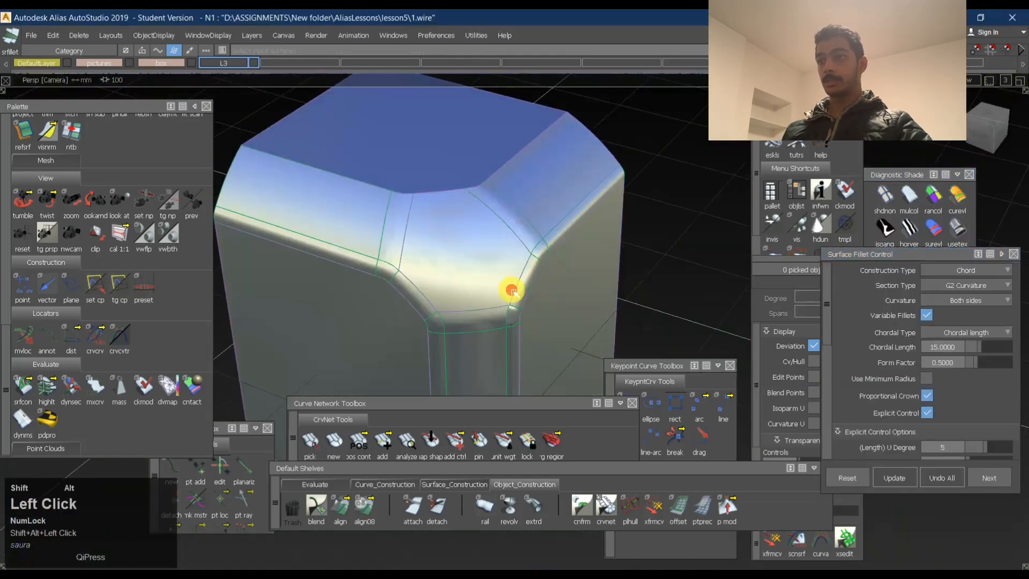
pyautogui.keyDown('alt'); pyautogui.keyDown('shift'); pyautogui.moveTo(512, 291); pyautogui.dragTo(529, 218, button='right'); pyautogui.keyUp('shift'); pyautogui.keyUp('alt')
pyautogui.keyDown('alt'); pyautogui.keyDown('shift'); pyautogui.moveTo(529, 218); pyautogui.dragTo(520, 140, button='middle'); pyautogui.keyUp('shift'); pyautogui.keyUp('alt')
pyautogui.keyDown('alt'); pyautogui.keyDown('shift'); pyautogui.moveTo(481, 246); pyautogui.dragTo(504, 268, button='right'); pyautogui.keyUp('shift'); pyautogui.keyUp('alt')
pyautogui.keyDown('alt'); pyautogui.keyDown('shift'); pyautogui.moveTo(504, 268); pyautogui.dragTo(595, 155); pyautogui.keyUp('shift'); pyautogui.keyUp('alt')
pyautogui.keyDown('ctrl'); pyautogui.keyDown('shift'); pyautogui.moveTo(552, 187); pyautogui.dragTo(554, 231, button='middle'); pyautogui.keyUp('shift'); pyautogui.keyUp('ctrl')
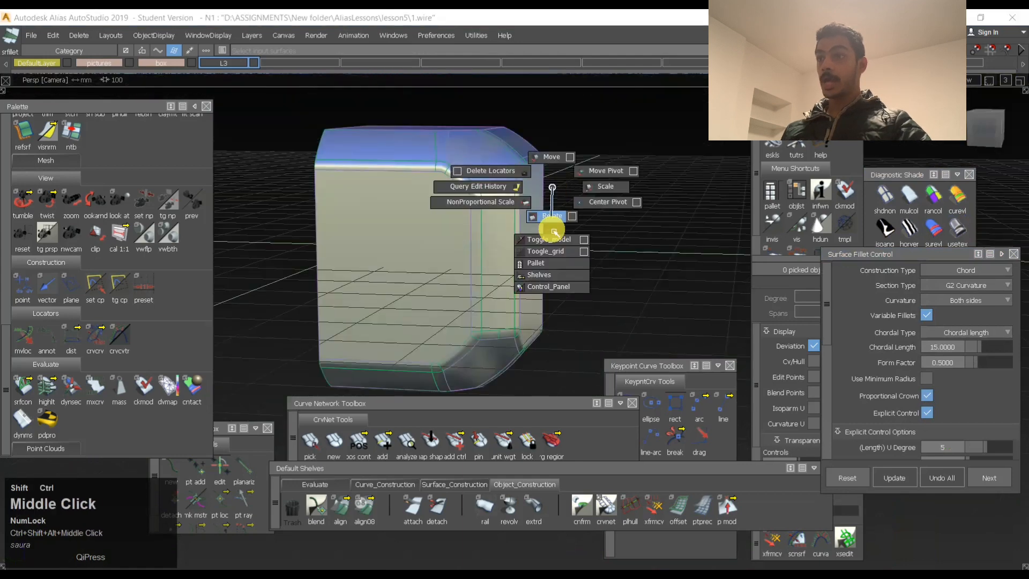
pyautogui.keyDown('alt'); pyautogui.keyDown('shift'); pyautogui.moveTo(551, 236); pyautogui.dragTo(333, 259); pyautogui.keyUp('shift'); pyautogui.keyUp('alt')
pyautogui.keyDown('alt'); pyautogui.keyDown('shift'); pyautogui.moveTo(333, 259); pyautogui.dragTo(495, 199, button='right'); pyautogui.keyUp('shift'); pyautogui.keyUp('alt')
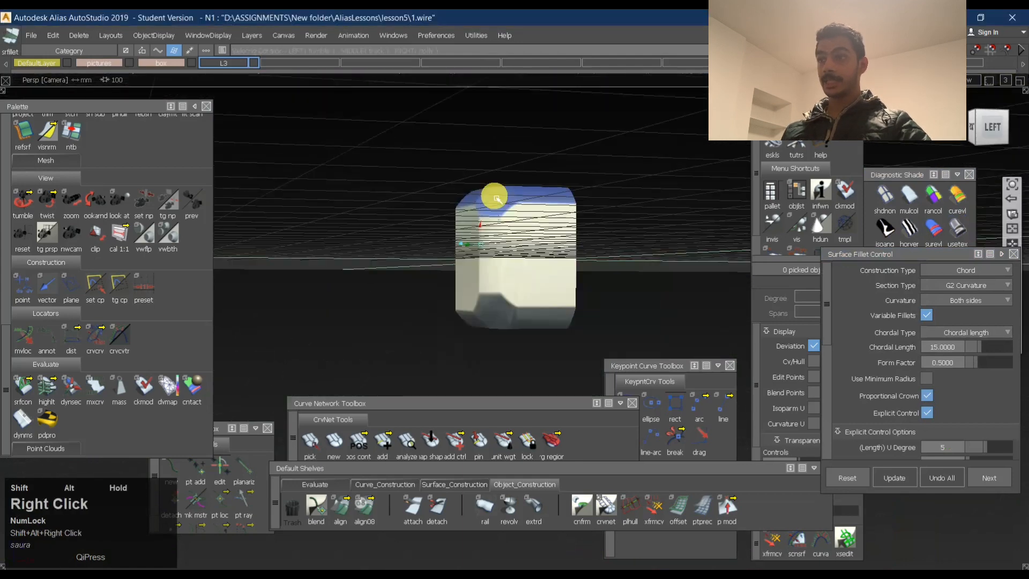
pyautogui.keyDown('alt'); pyautogui.keyDown('shift'); pyautogui.moveTo(494, 198); pyautogui.dragTo(532, 261); pyautogui.keyUp('shift'); pyautogui.keyUp('alt')
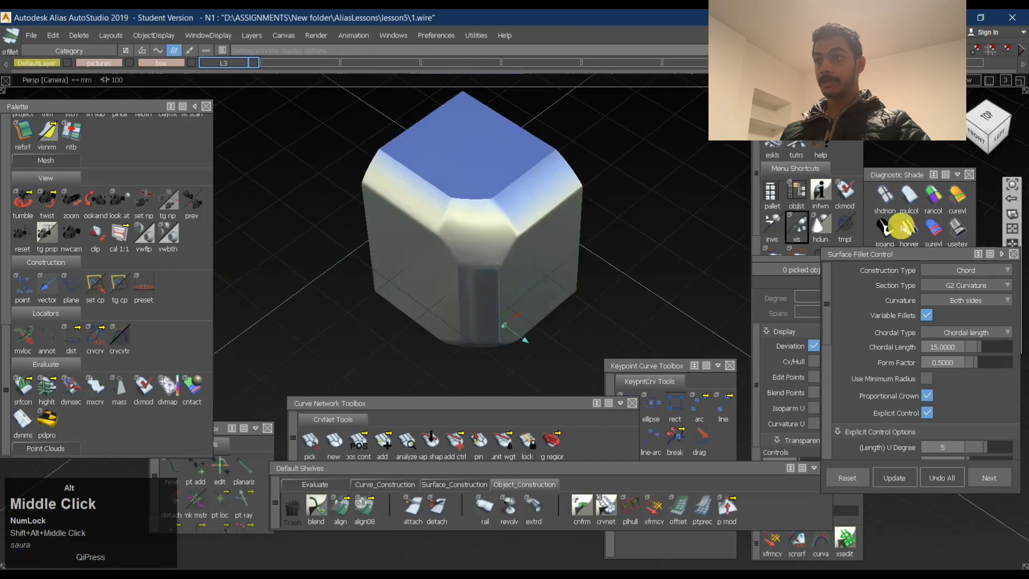
# Apply BW Horz stripe shading and examine the stripe flow across the filleted edges and lower corner of the box.
pyautogui.click(908, 227)
pyautogui.keyDown('alt'); pyautogui.keyDown('shift'); pyautogui.moveTo(429, 226); pyautogui.dragTo(374, 220); pyautogui.keyUp('shift'); pyautogui.keyUp('alt')
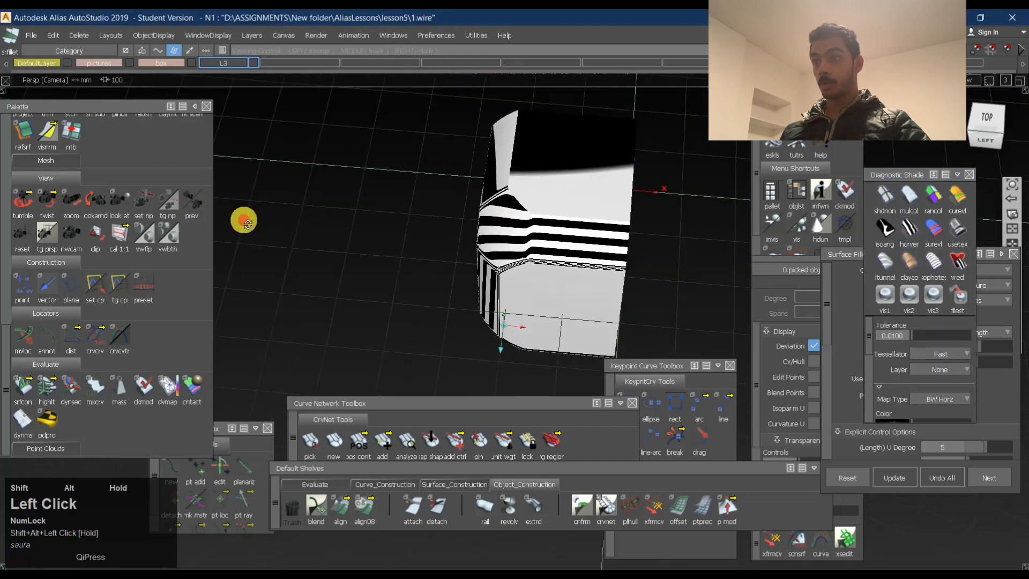
pyautogui.keyDown('alt'); pyautogui.keyDown('shift'); pyautogui.moveTo(503, 343); pyautogui.dragTo(469, 184); pyautogui.keyUp('shift'); pyautogui.keyUp('alt')
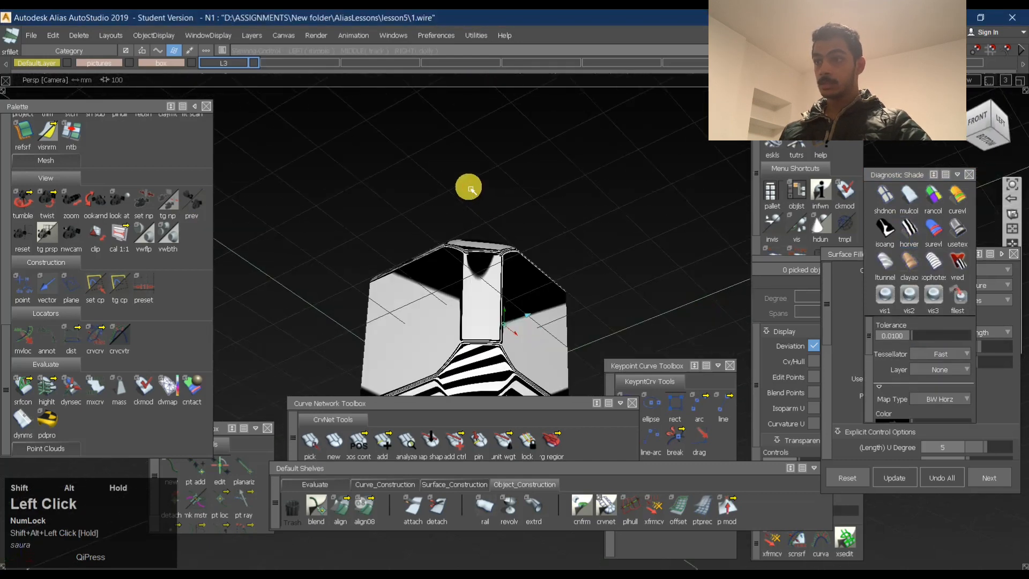
pyautogui.keyDown('alt'); pyautogui.keyDown('shift'); pyautogui.moveTo(469, 184); pyautogui.dragTo(478, 237, button='middle'); pyautogui.keyUp('shift'); pyautogui.keyUp('alt')
pyautogui.keyDown('alt'); pyautogui.keyDown('shift'); pyautogui.moveTo(480, 237); pyautogui.dragTo(435, 233); pyautogui.keyUp('shift'); pyautogui.keyUp('alt')
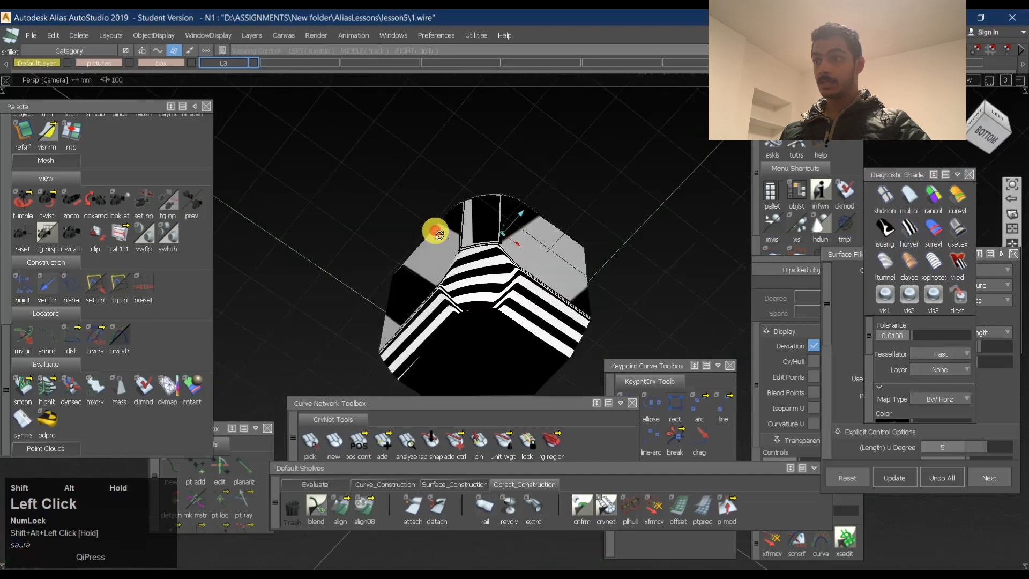
pyautogui.keyDown('alt'); pyautogui.keyDown('shift'); pyautogui.moveTo(595, 276); pyautogui.dragTo(395, 292); pyautogui.keyUp('shift'); pyautogui.keyUp('alt')
pyautogui.keyDown('alt'); pyautogui.keyDown('shift'); pyautogui.moveTo(395, 292); pyautogui.dragTo(489, 246, button='right'); pyautogui.keyUp('shift'); pyautogui.keyUp('alt')
pyautogui.keyDown('alt'); pyautogui.keyDown('shift'); pyautogui.moveTo(489, 246); pyautogui.dragTo(474, 230); pyautogui.keyUp('shift'); pyautogui.keyUp('alt')
pyautogui.keyDown('alt'); pyautogui.keyDown('shift'); pyautogui.moveTo(536, 241); pyautogui.dragTo(567, 252); pyautogui.keyUp('shift'); pyautogui.keyUp('alt')
pyautogui.keyDown('alt'); pyautogui.keyDown('shift'); pyautogui.moveTo(568, 252); pyautogui.dragTo(546, 231, button='middle'); pyautogui.keyUp('shift'); pyautogui.keyUp('alt')
pyautogui.keyDown('alt'); pyautogui.keyDown('shift'); pyautogui.moveTo(546, 230); pyautogui.dragTo(411, 209); pyautogui.keyUp('shift'); pyautogui.keyUp('alt')
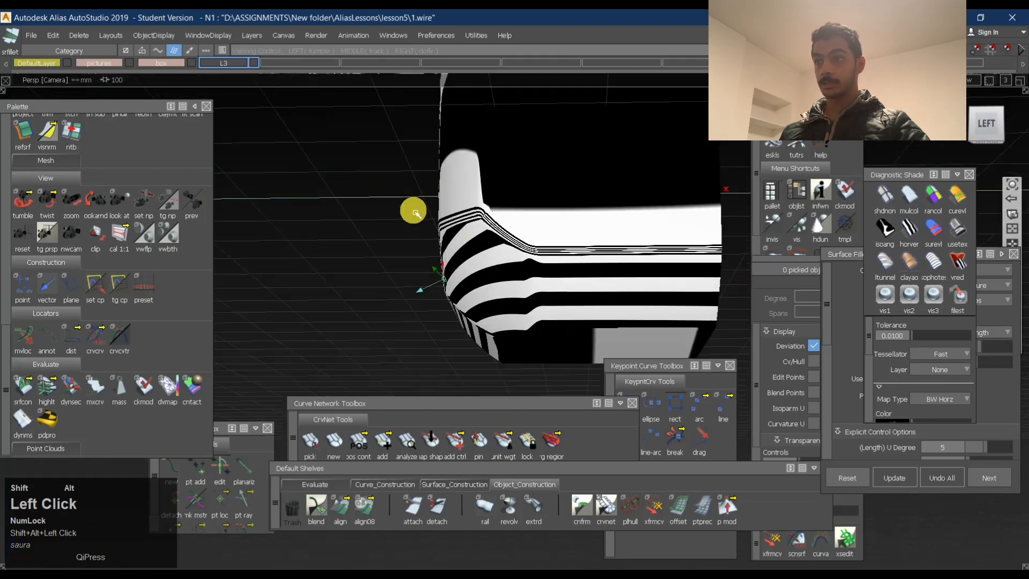
# Examine the stripe flow where the vertical corner surface meets the lower and upper corner surfaces.
pyautogui.keyDown('alt'); pyautogui.keyDown('shift'); pyautogui.moveTo(411, 209); pyautogui.dragTo(602, 232, button='right'); pyautogui.keyUp('shift'); pyautogui.keyUp('alt')
pyautogui.keyDown('alt'); pyautogui.keyDown('shift'); pyautogui.moveTo(602, 232); pyautogui.dragTo(553, 230); pyautogui.keyUp('shift'); pyautogui.keyUp('alt')
pyautogui.keyDown('alt'); pyautogui.keyDown('shift'); pyautogui.moveTo(554, 230); pyautogui.dragTo(530, 236, button='middle'); pyautogui.keyUp('shift'); pyautogui.keyUp('alt')
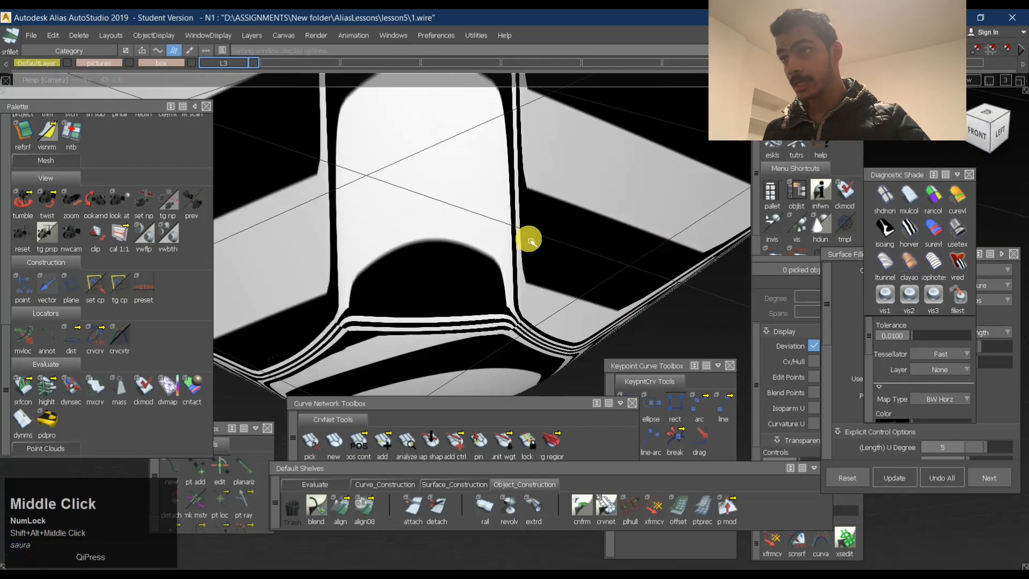
pyautogui.keyDown('alt'); pyautogui.keyDown('shift'); pyautogui.moveTo(531, 236); pyautogui.dragTo(497, 248); pyautogui.keyUp('shift'); pyautogui.keyUp('alt')
pyautogui.keyDown('alt'); pyautogui.keyDown('shift'); pyautogui.moveTo(497, 248); pyautogui.dragTo(523, 221, button='right'); pyautogui.keyUp('shift'); pyautogui.keyUp('alt')
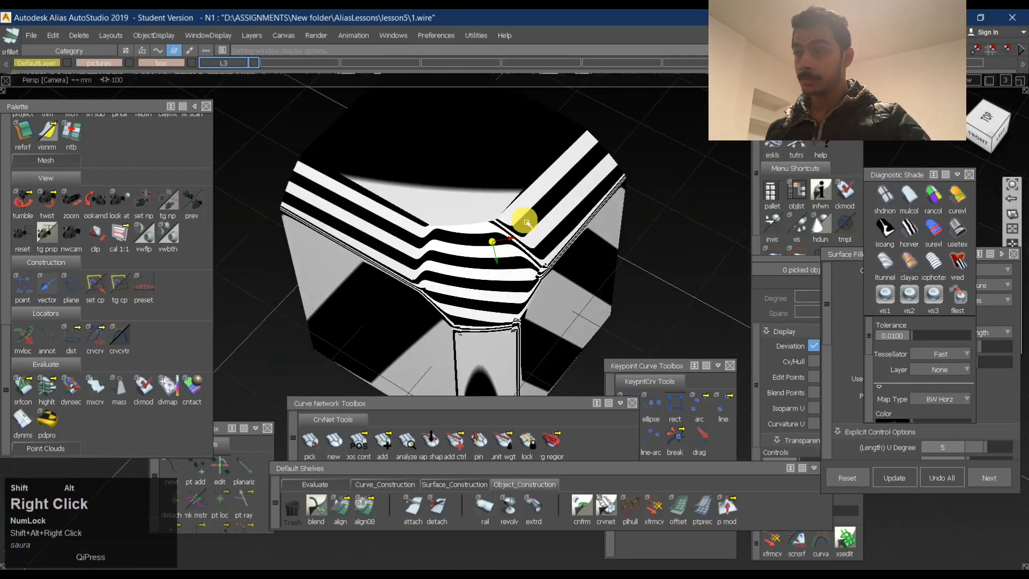
pyautogui.keyDown('alt'); pyautogui.keyDown('shift'); pyautogui.moveTo(524, 221); pyautogui.dragTo(565, 214); pyautogui.keyUp('shift'); pyautogui.keyUp('alt')
pyautogui.keyDown('alt'); pyautogui.keyDown('shift'); pyautogui.moveTo(565, 214); pyautogui.dragTo(563, 202, button='middle'); pyautogui.keyUp('shift'); pyautogui.keyUp('alt')
pyautogui.click(545, 175)
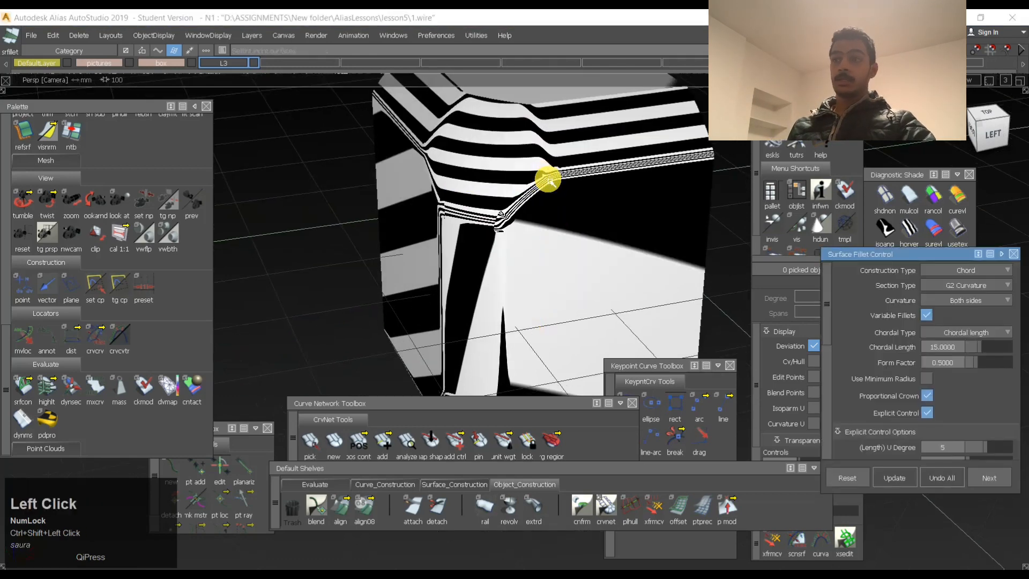